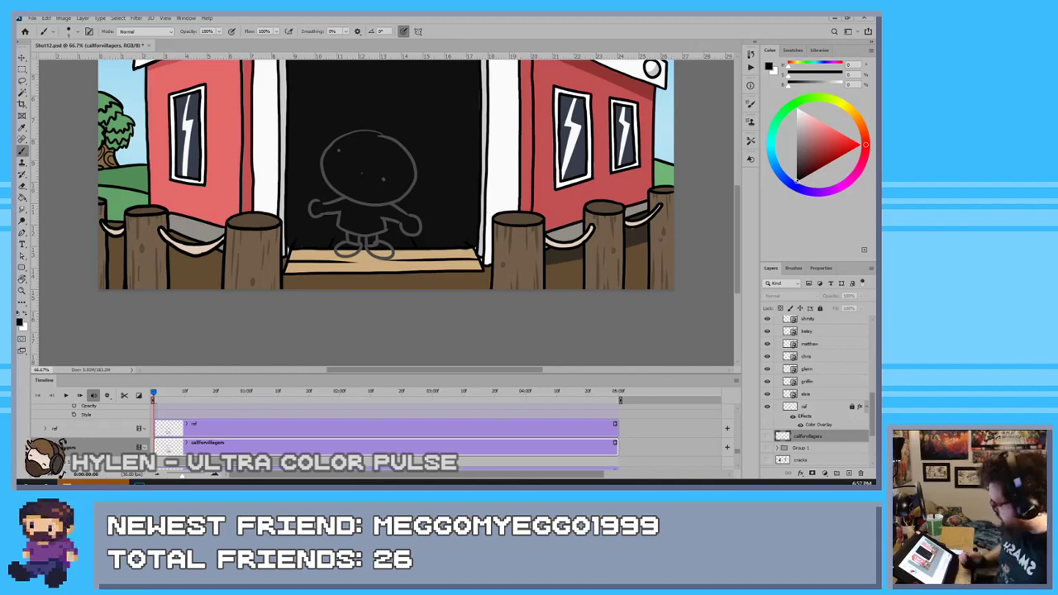
Move the imported Animal Crossing screenshot layer above the villagers group and hide Layer 20, which covers it
drag(326, 404, 157, 430)
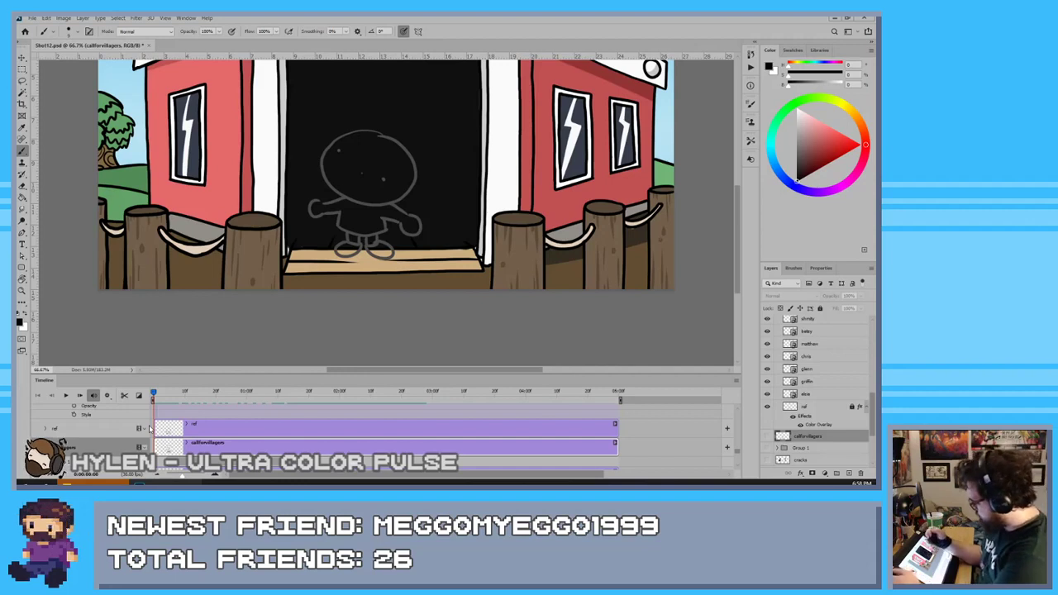
drag(874, 420, 873, 351)
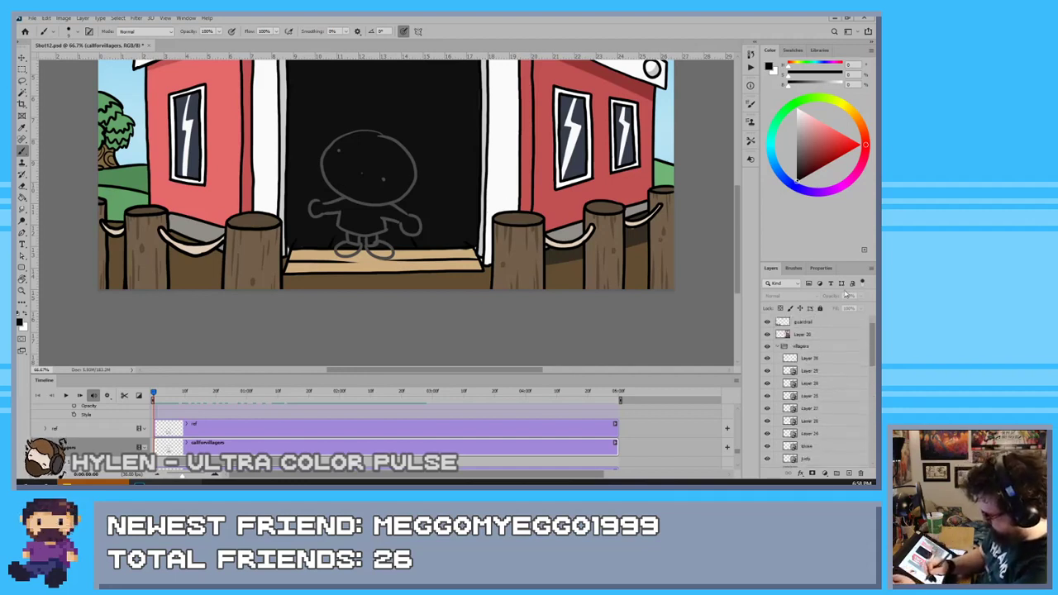
click(800, 356)
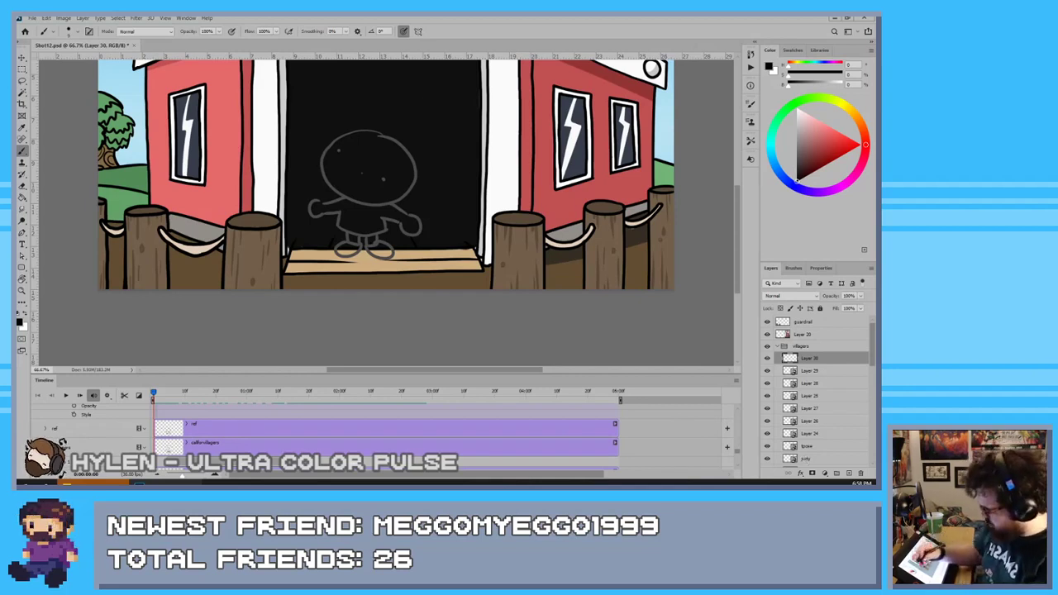
key(e)
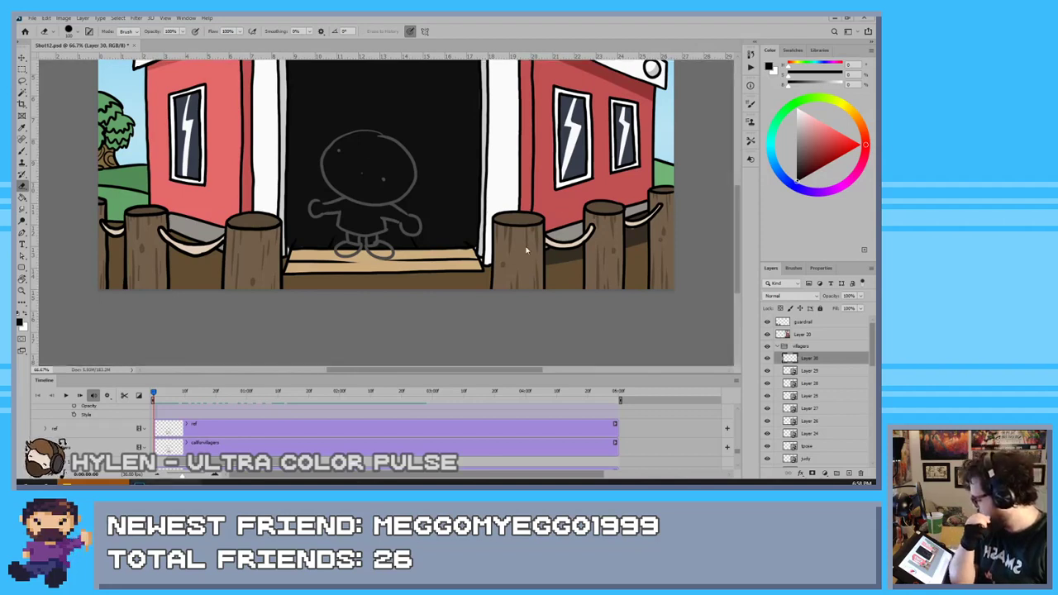
scroll(524, 237, up, 1)
drag(348, 234, 548, 190)
mouse_move(809, 360)
mouse_down()
mouse_move(808, 316)
mouse_move(808, 342)
mouse_up()
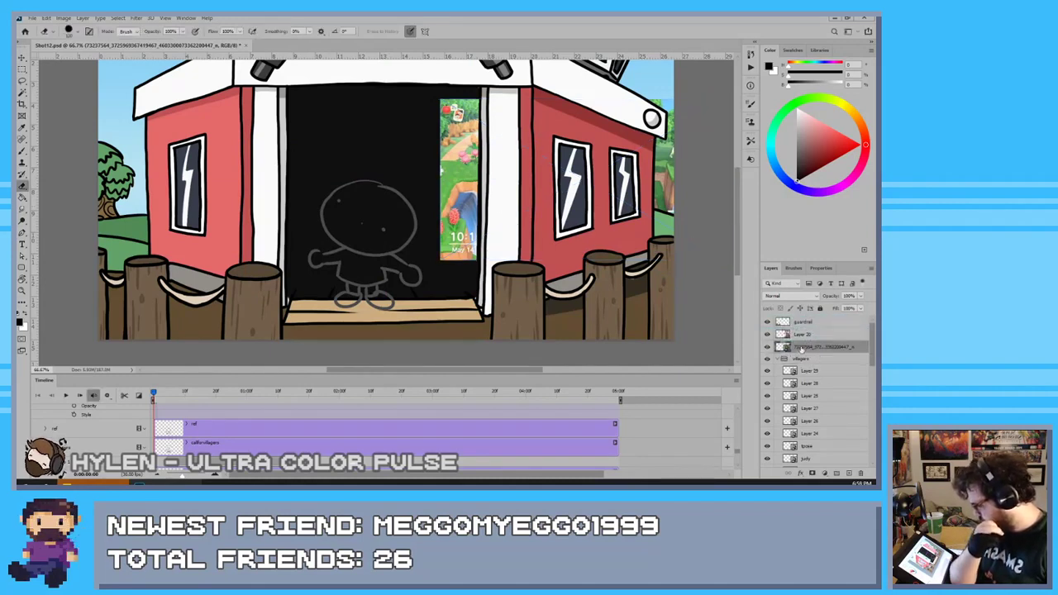
click(767, 335)
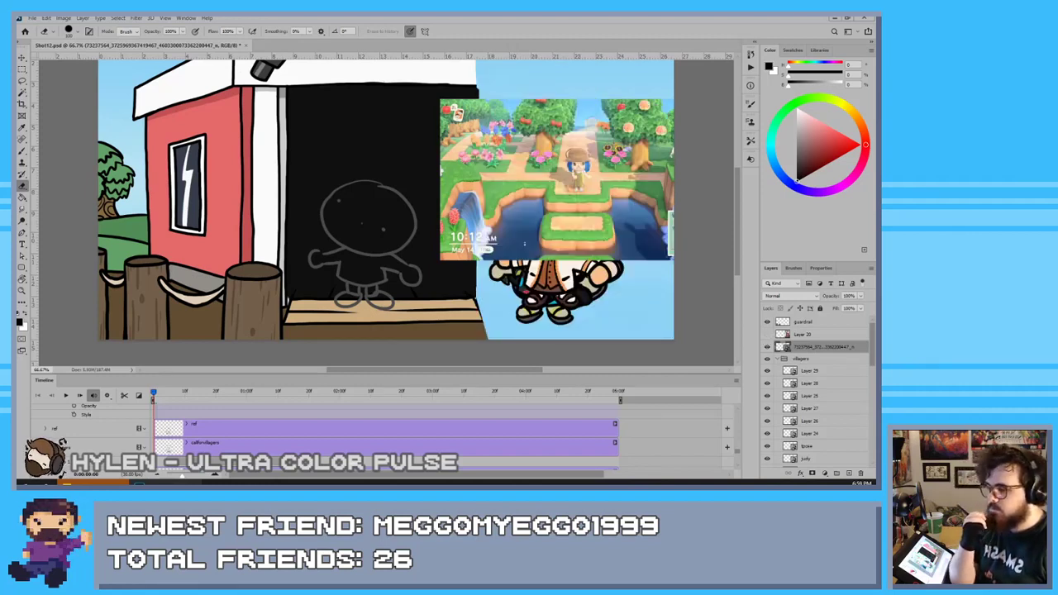
Rasterize the screenshot's smart object, shift it over the doorway and scale it up to about 230%
click(506, 206)
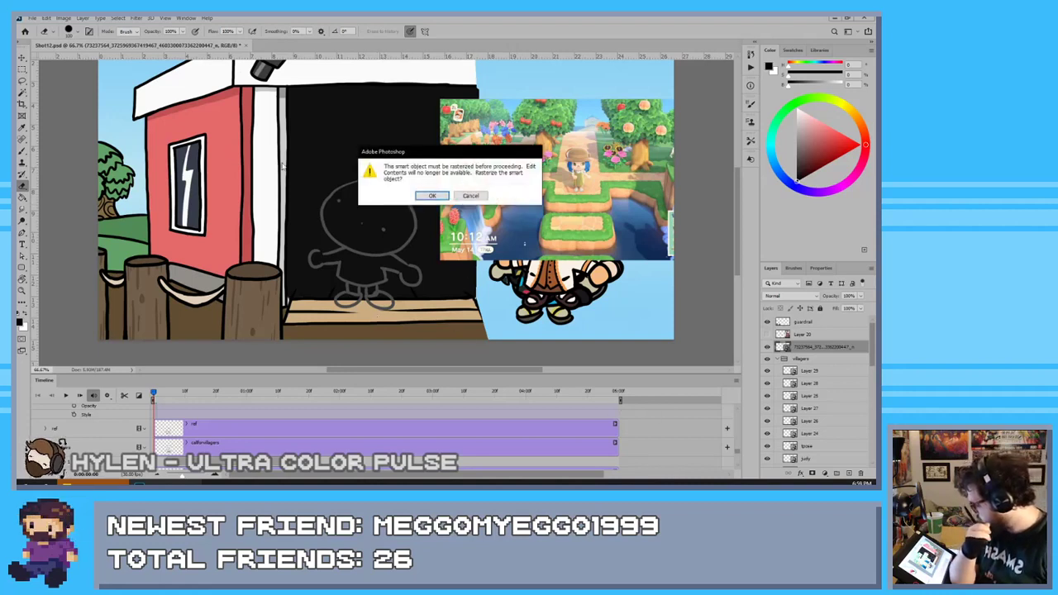
click(433, 198)
click(23, 58)
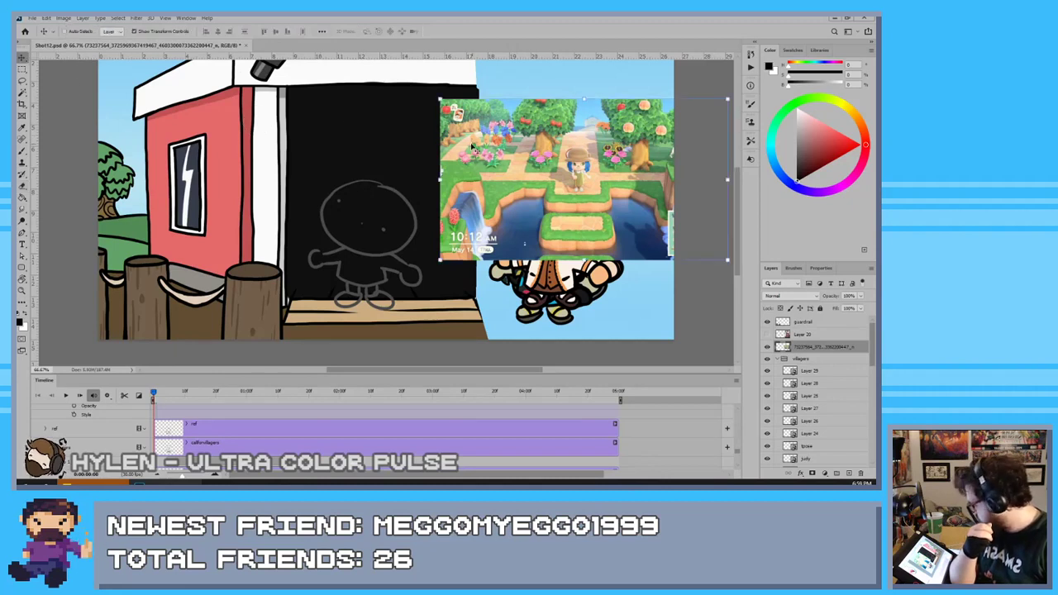
drag(590, 178, 489, 180)
drag(625, 99, 497, 217)
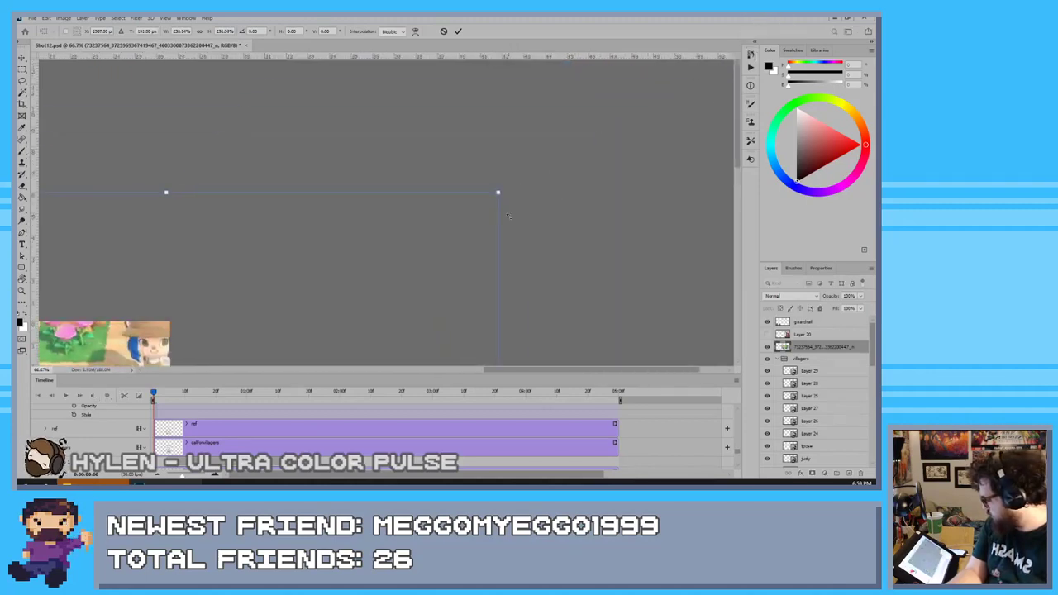
click(458, 31)
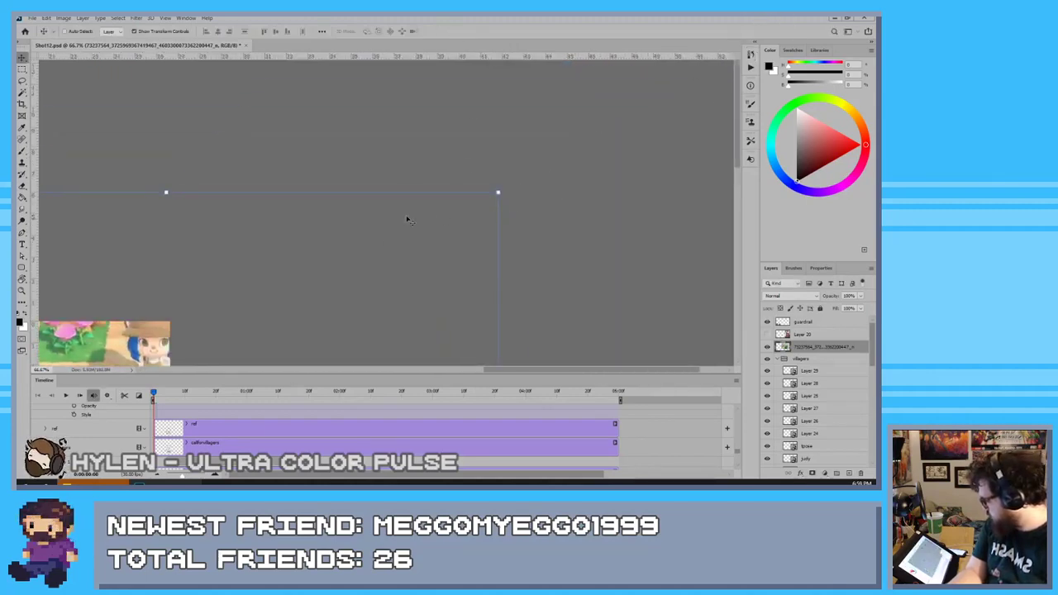
Reposition the enlarged screenshot so the blue-haired character in the brown hat lies within the canvas
scroll(570, 314, down, 5)
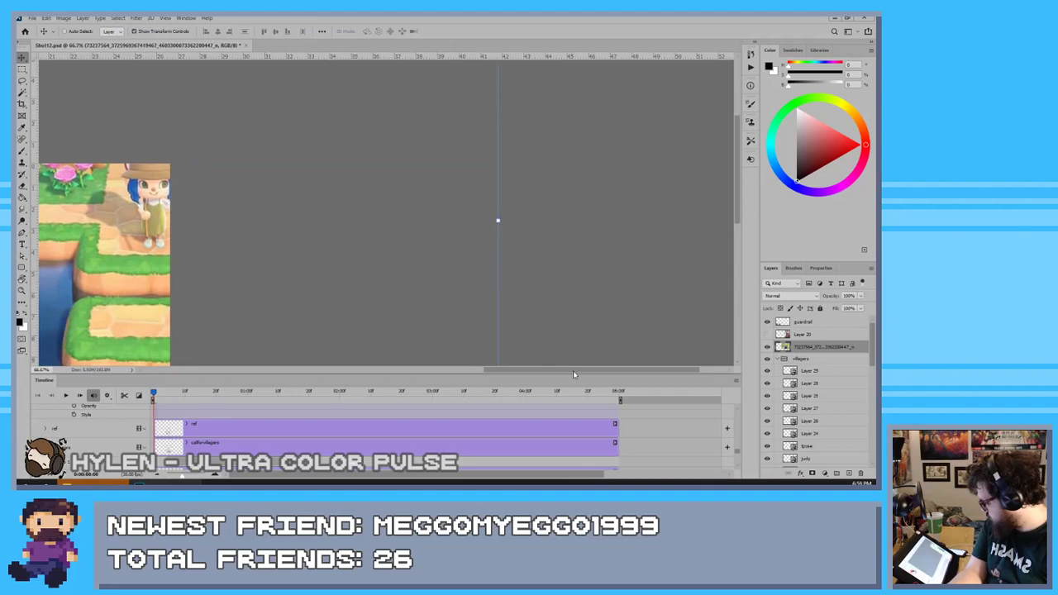
drag(573, 370, 508, 362)
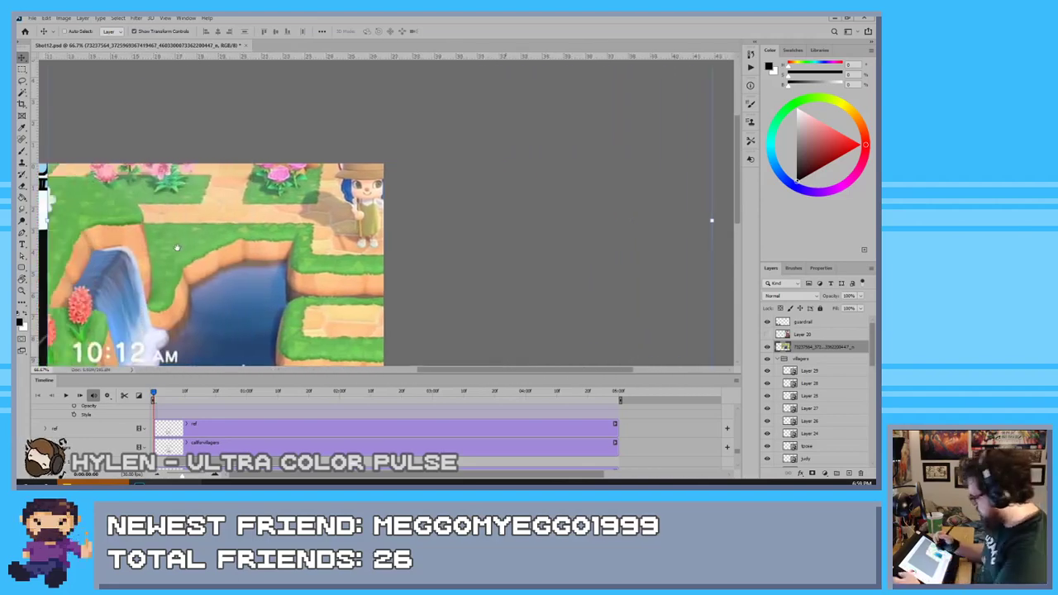
drag(178, 245, 371, 187)
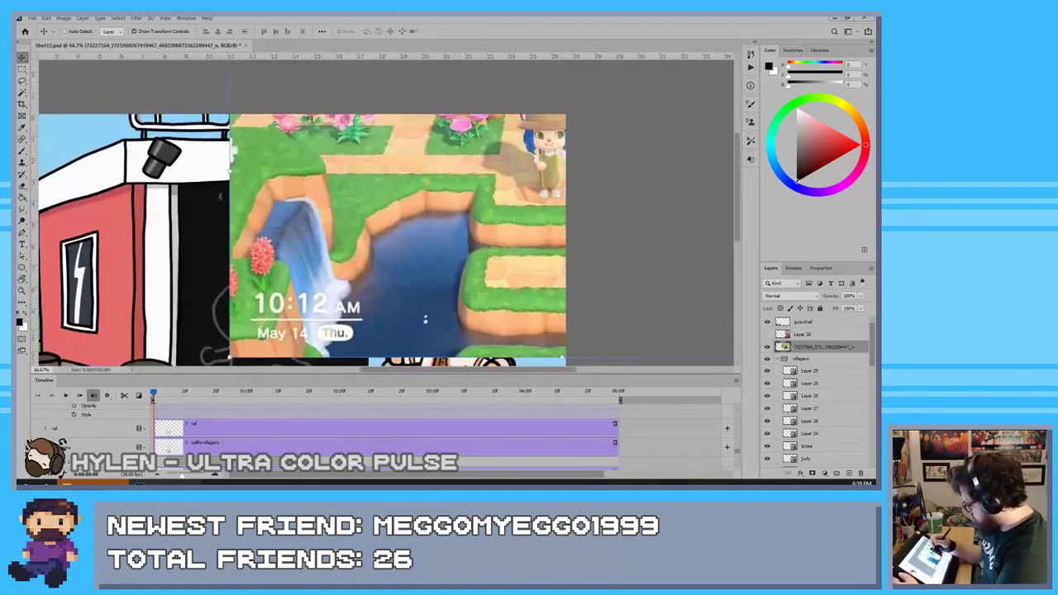
drag(341, 233, 246, 306)
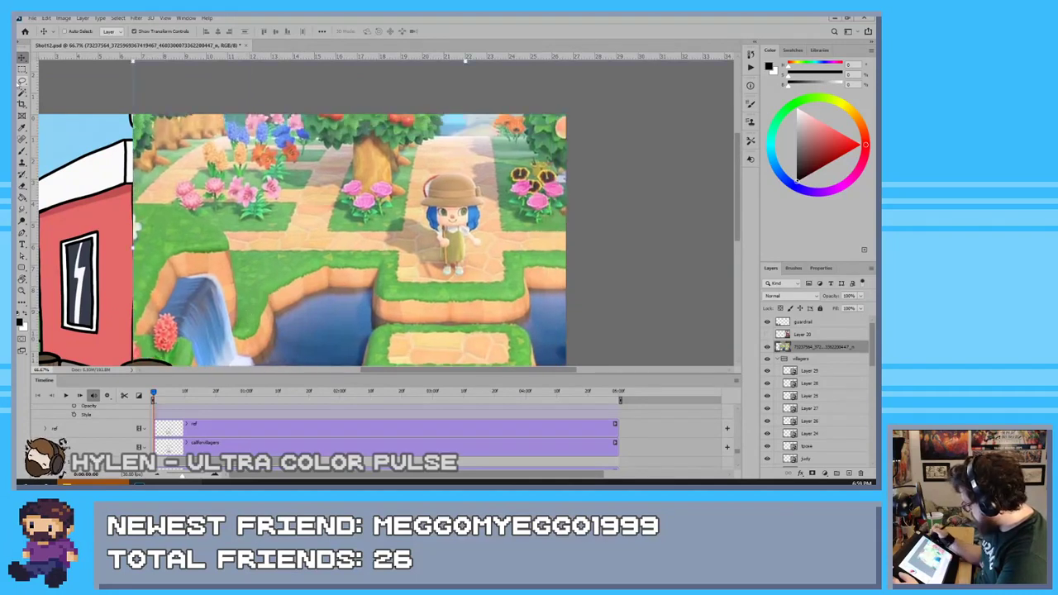
Select a rectangle around the blue-haired character, invert the selection and delete the rest of the screenshot
click(22, 69)
drag(384, 148, 506, 281)
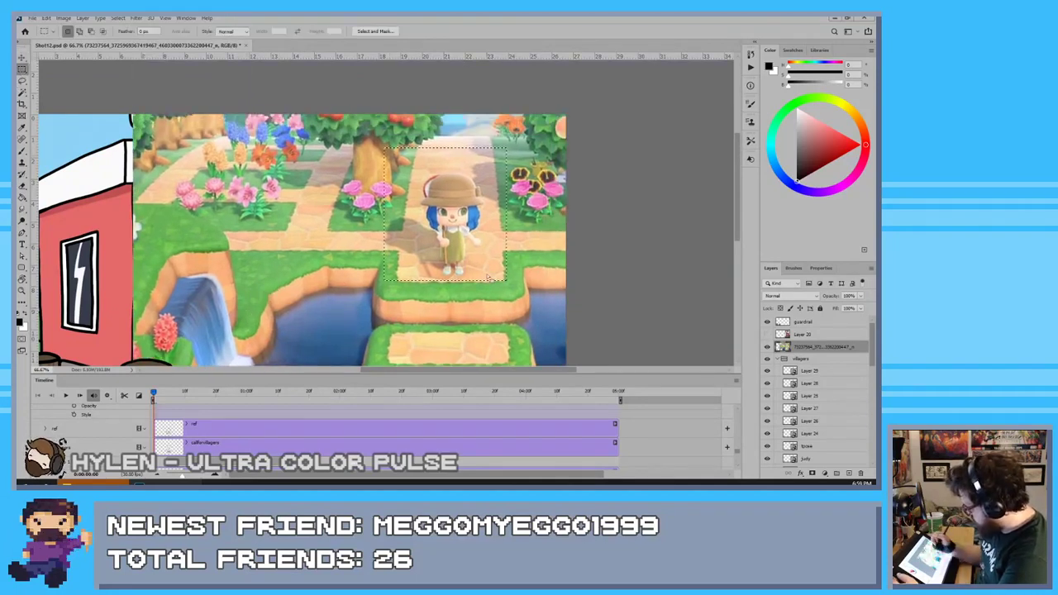
click(117, 17)
click(124, 53)
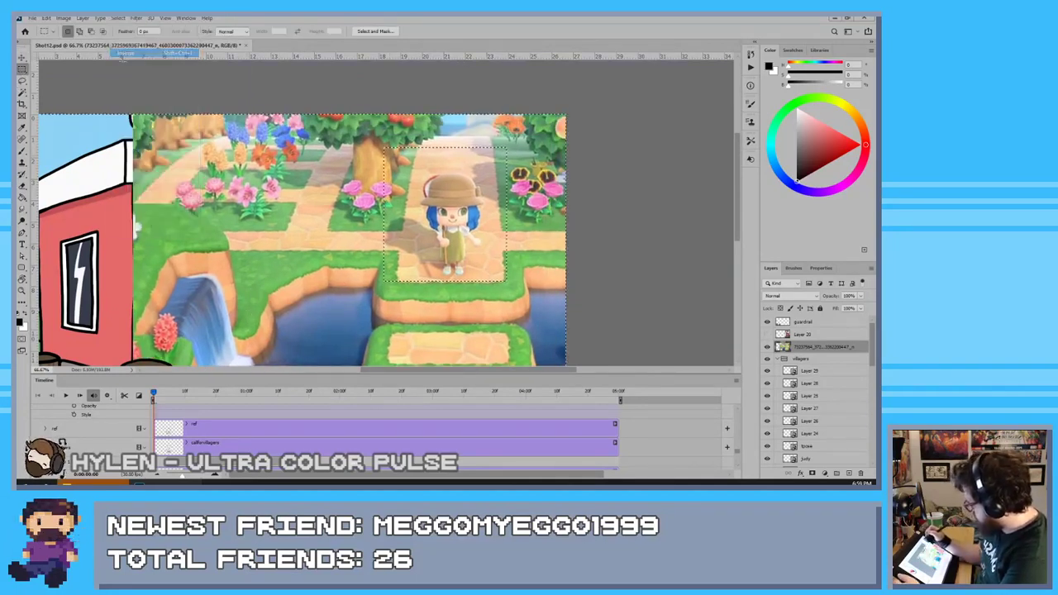
key(Delete)
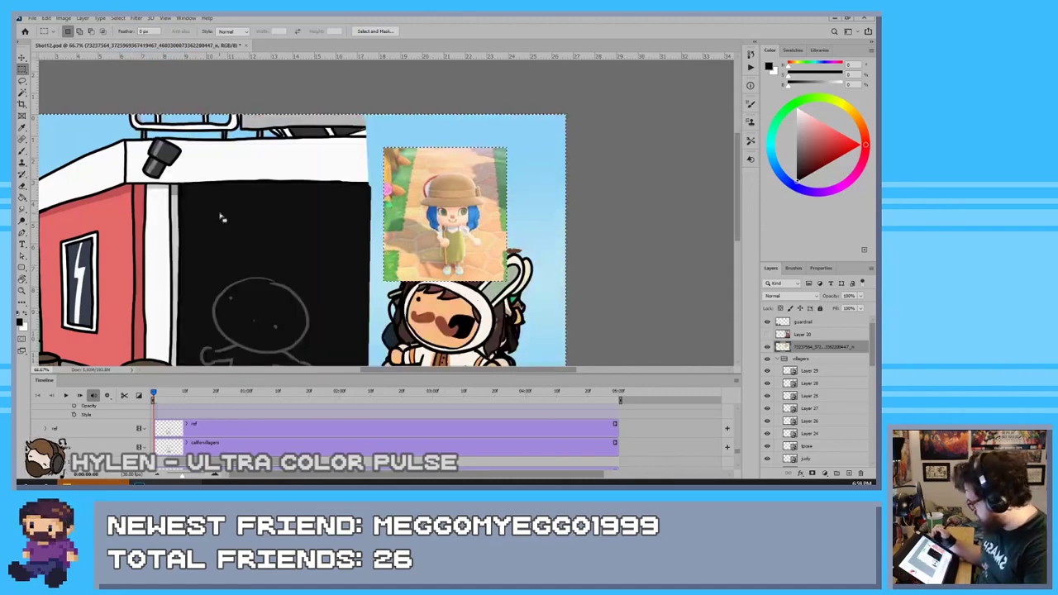
Clear the selection and move the cropped character reference down beside the doorway
key(v)
drag(410, 247, 416, 304)
key(ctrl+d)
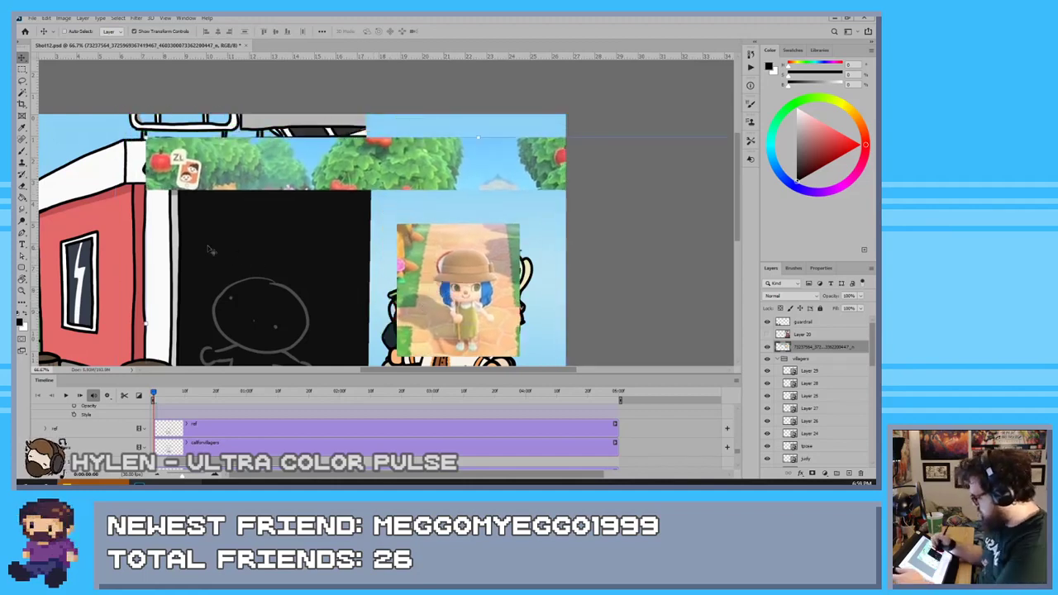
click(22, 69)
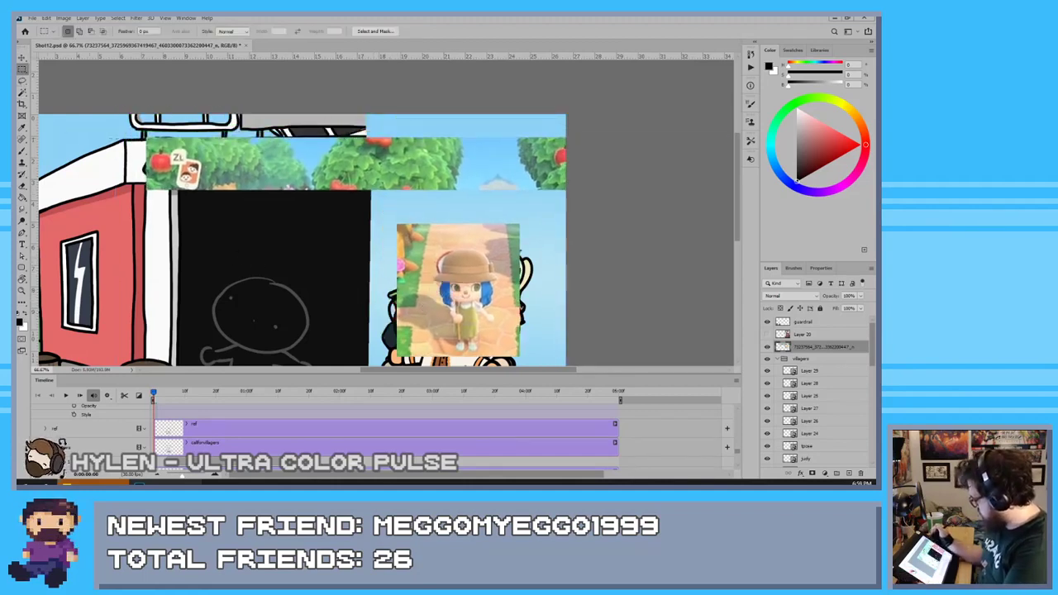
key(b)
key(ctrl+plus)
key(ctrl+plus)
key(ctrl+plus)
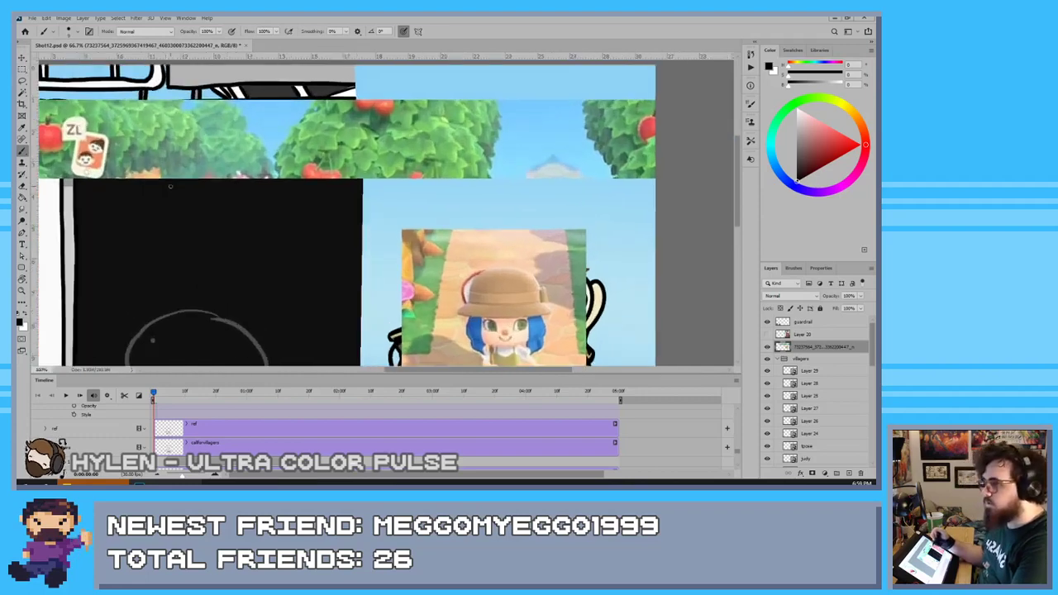
key(ctrl+minus)
key(ctrl+minus)
key(ctrl+minus)
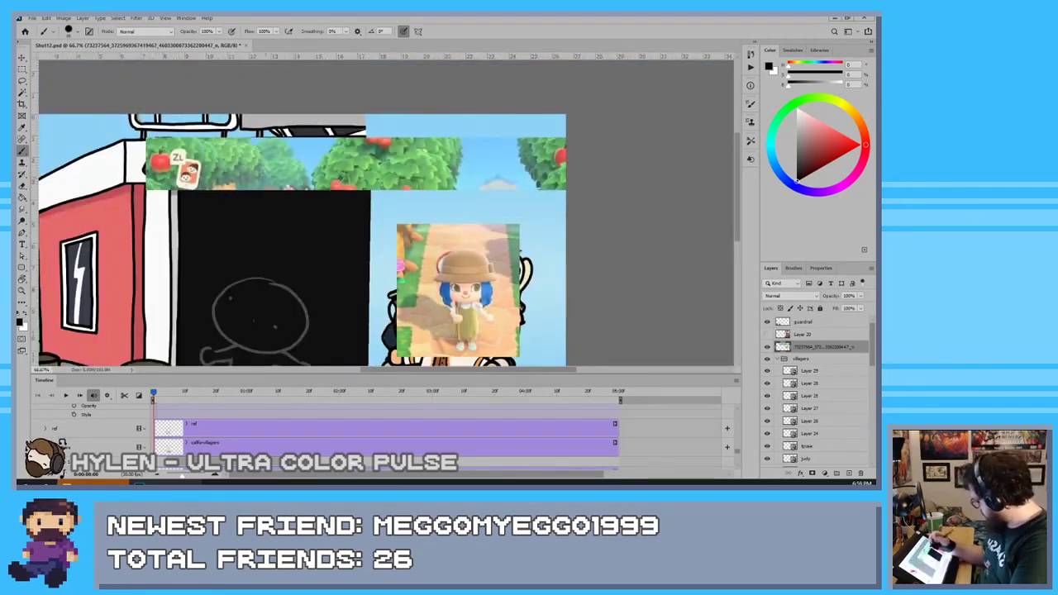
drag(170, 217, 115, 147)
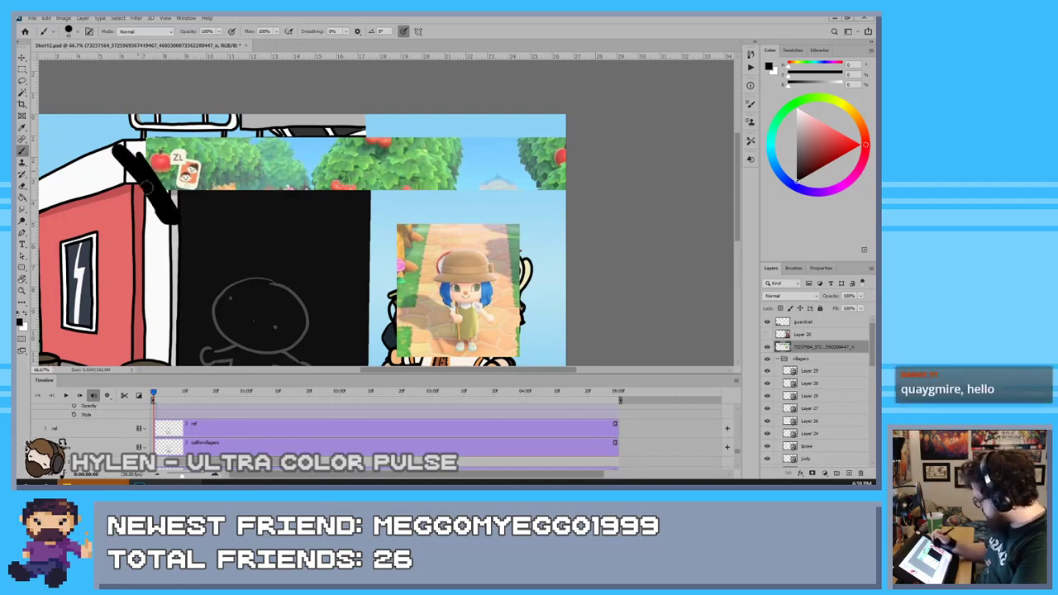
Undo the stray black brush stroke and erase the leftover strip of trees above the cropped character reference
key(e)
key(ctrl+z)
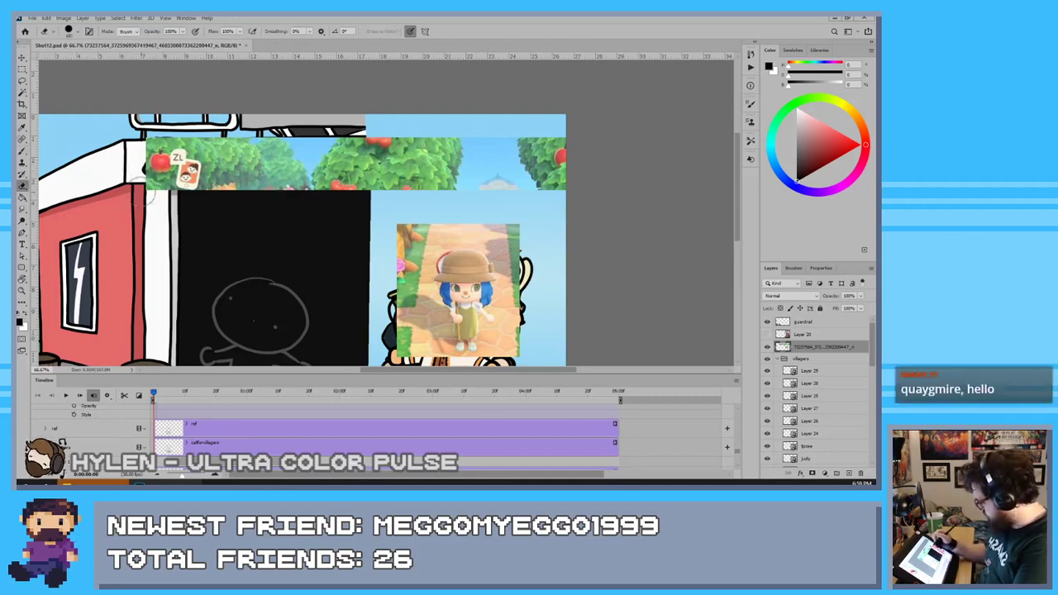
mouse_move(136, 162)
mouse_down()
mouse_move(170, 188)
mouse_move(211, 201)
mouse_move(271, 200)
mouse_move(293, 186)
mouse_move(316, 202)
mouse_move(346, 181)
mouse_move(409, 190)
mouse_move(352, 207)
mouse_move(374, 182)
mouse_move(422, 193)
mouse_move(508, 186)
mouse_move(528, 161)
mouse_move(554, 172)
mouse_move(559, 145)
mouse_up()
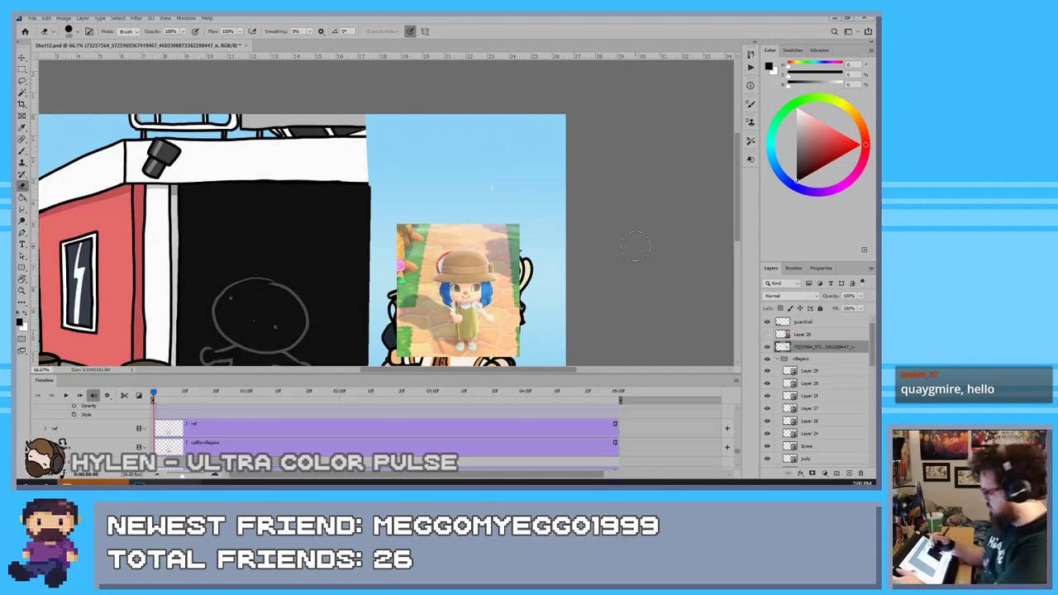
drag(302, 262, 345, 194)
Add an empty layer above Layer 29 in the villagers group and switch to the Brush tool
click(808, 372)
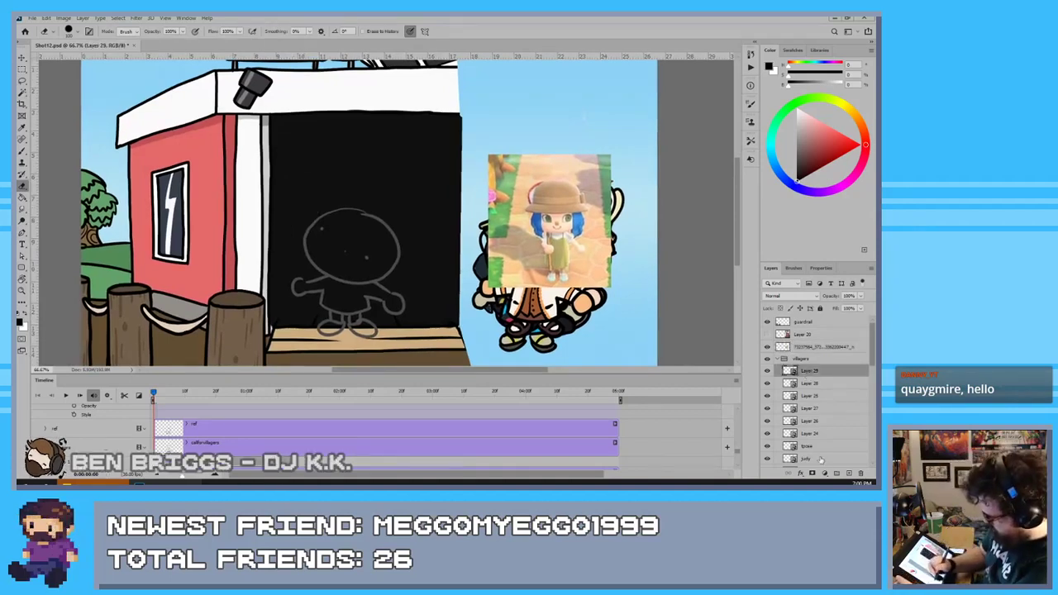
click(849, 473)
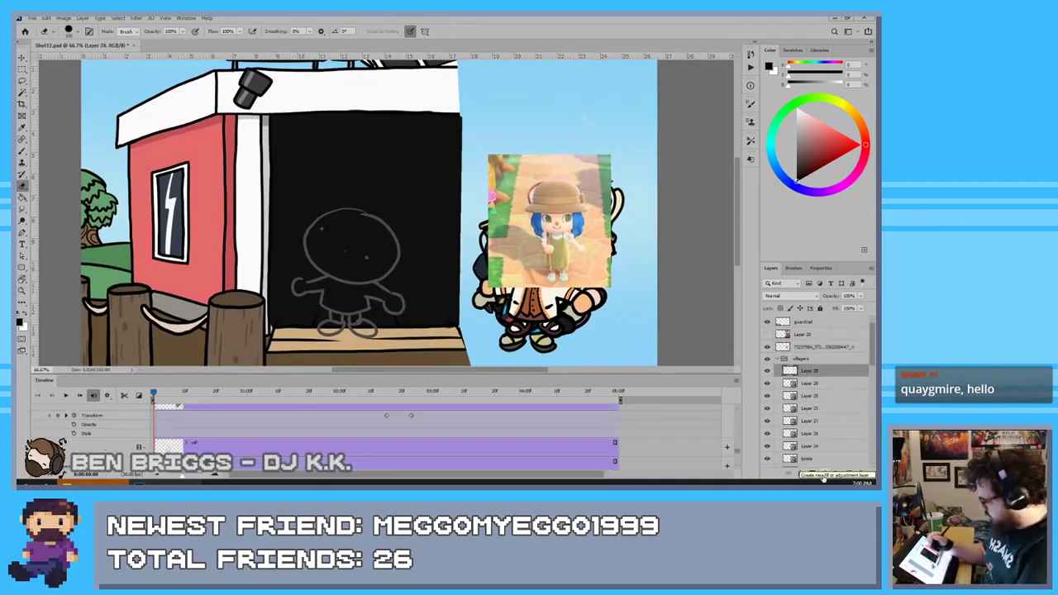
key(b)
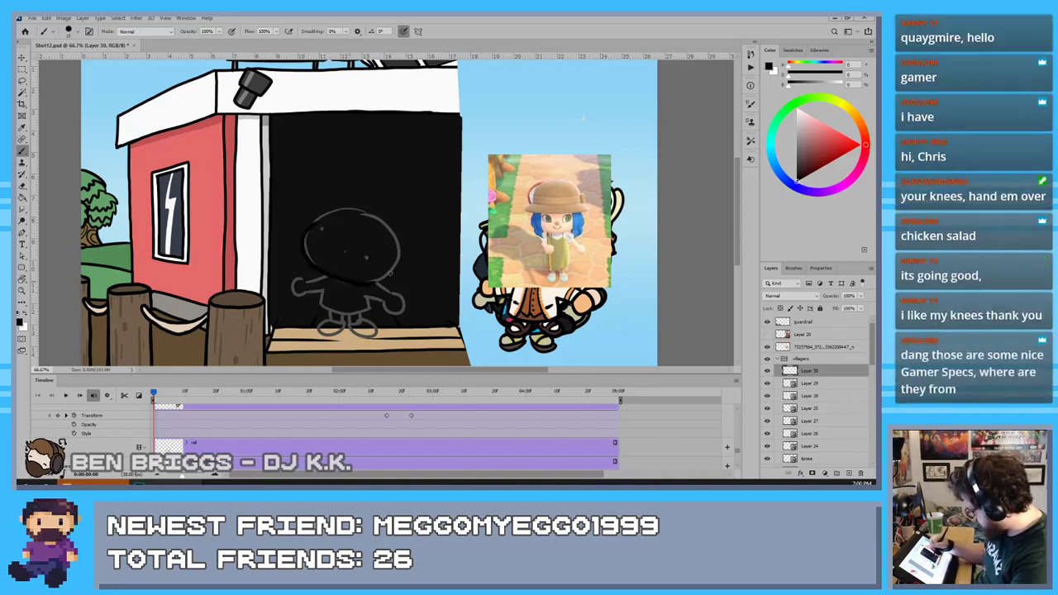
Hide the bkg group and lower the opacity of Layer 3 in the bkg copy group to 30%
scroll(875, 349, down, 5)
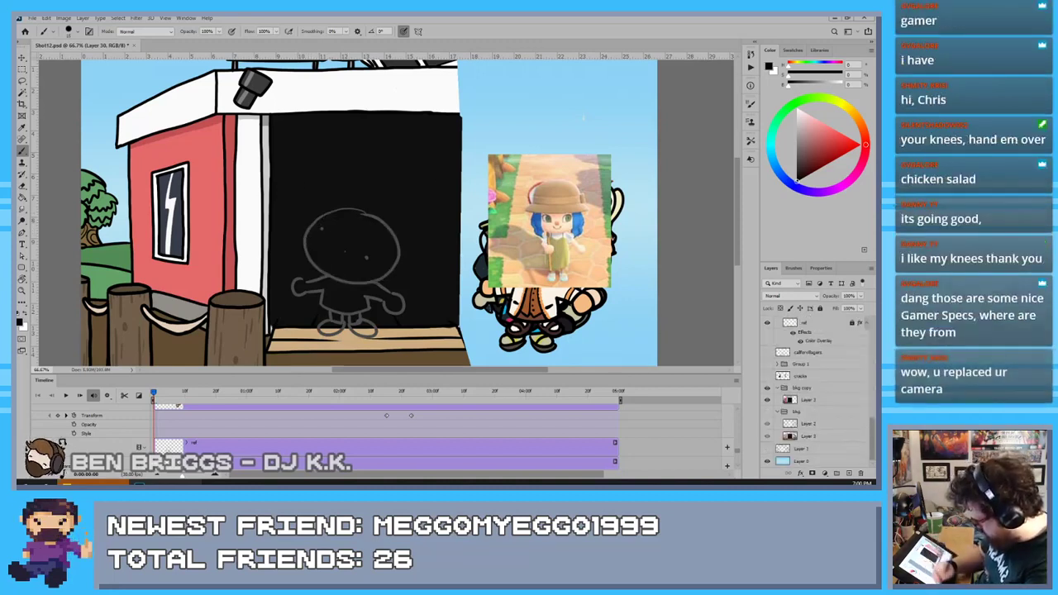
click(767, 410)
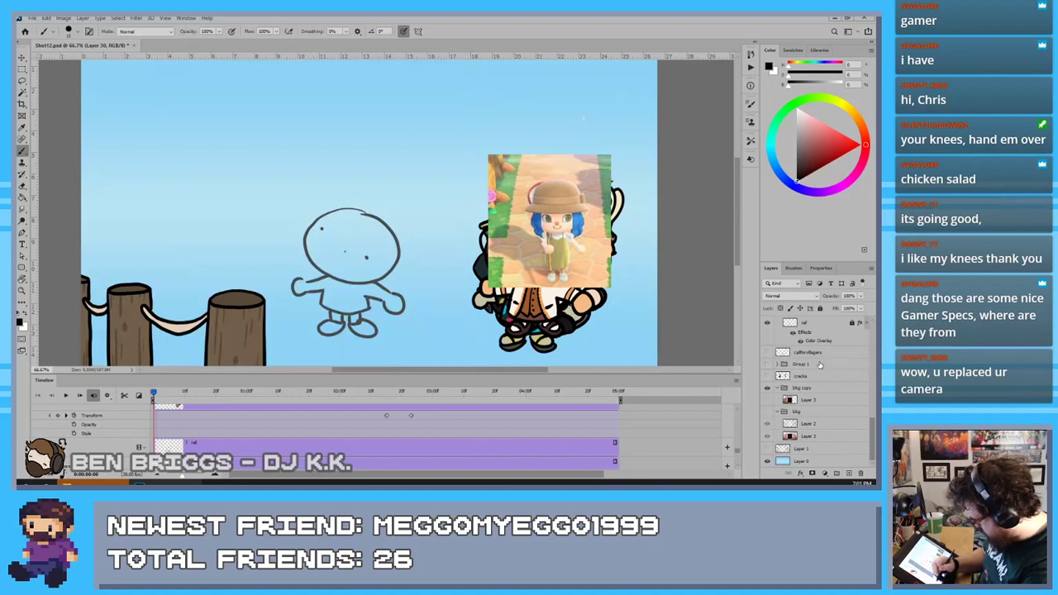
click(767, 400)
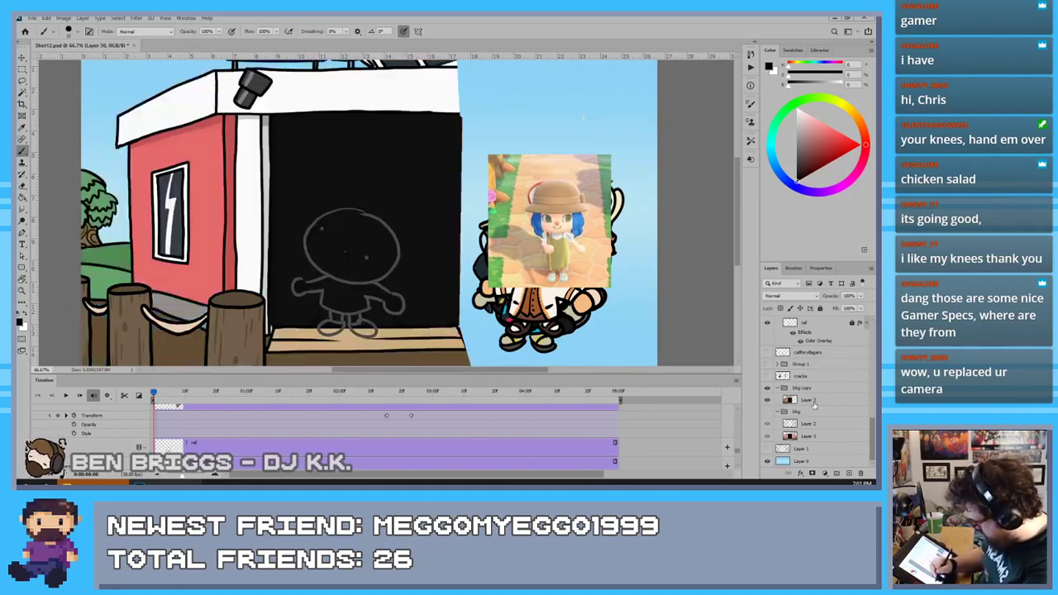
click(809, 400)
click(860, 296)
drag(835, 306, 830, 308)
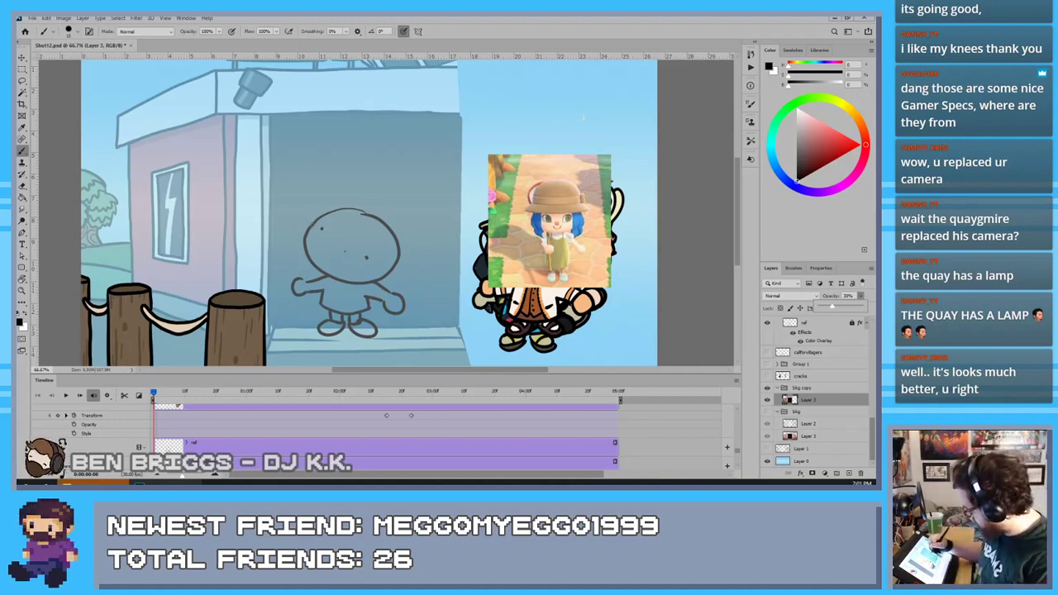
key(Return)
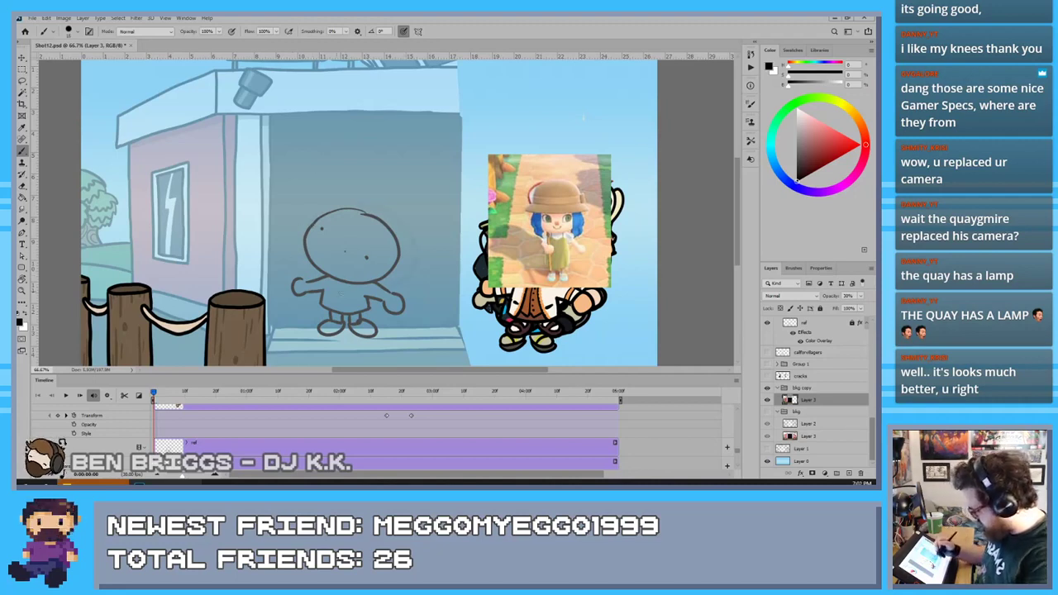
Select Layer 30 in the villagers group and ink the head outline in black over the sketched oval
drag(873, 439, 861, 281)
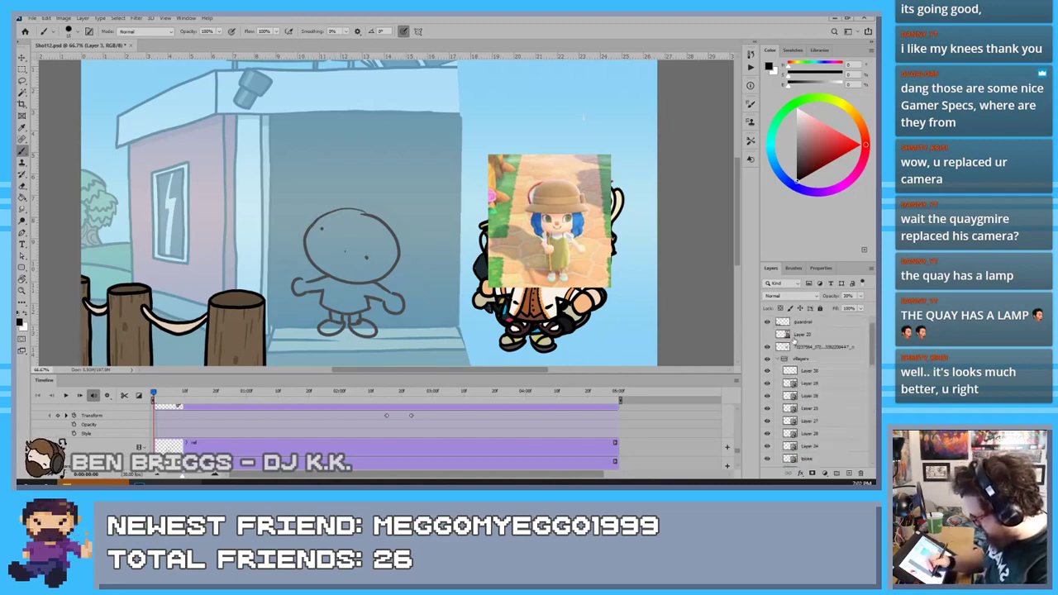
click(804, 373)
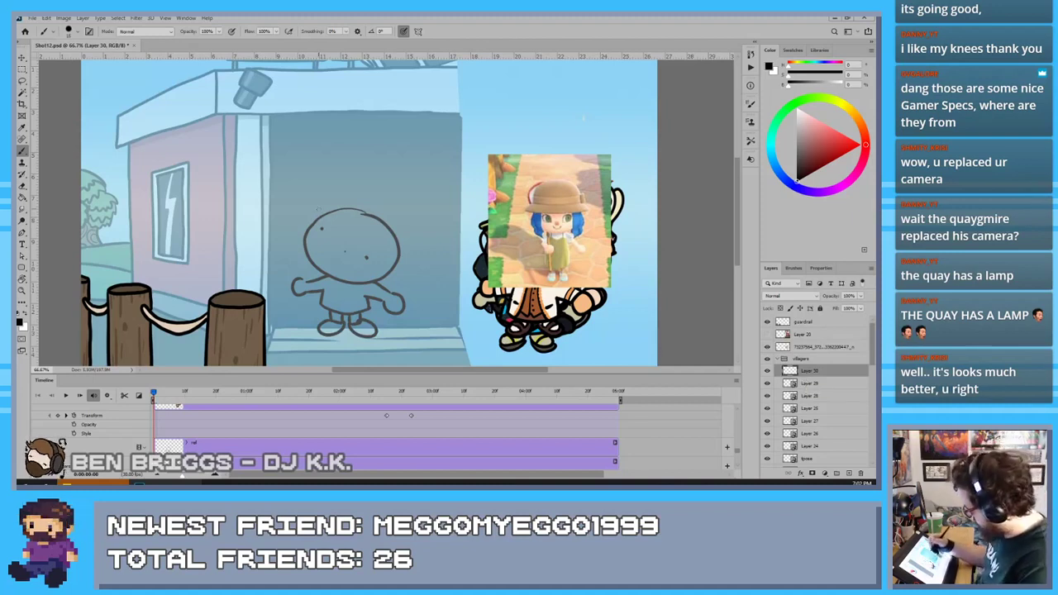
mouse_move(307, 221)
mouse_down()
mouse_move(387, 225)
mouse_move(322, 213)
mouse_up()
key(ctrl+z)
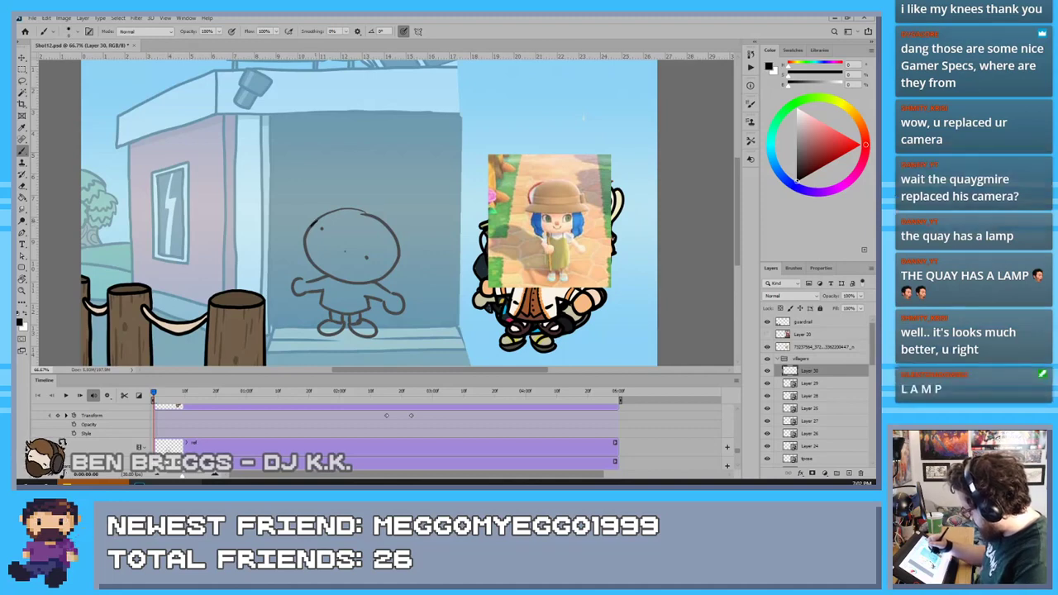
mouse_move(307, 222)
mouse_down()
mouse_move(339, 212)
mouse_move(317, 218)
mouse_move(329, 208)
mouse_up()
key(ctrl+z)
key(ctrl+z)
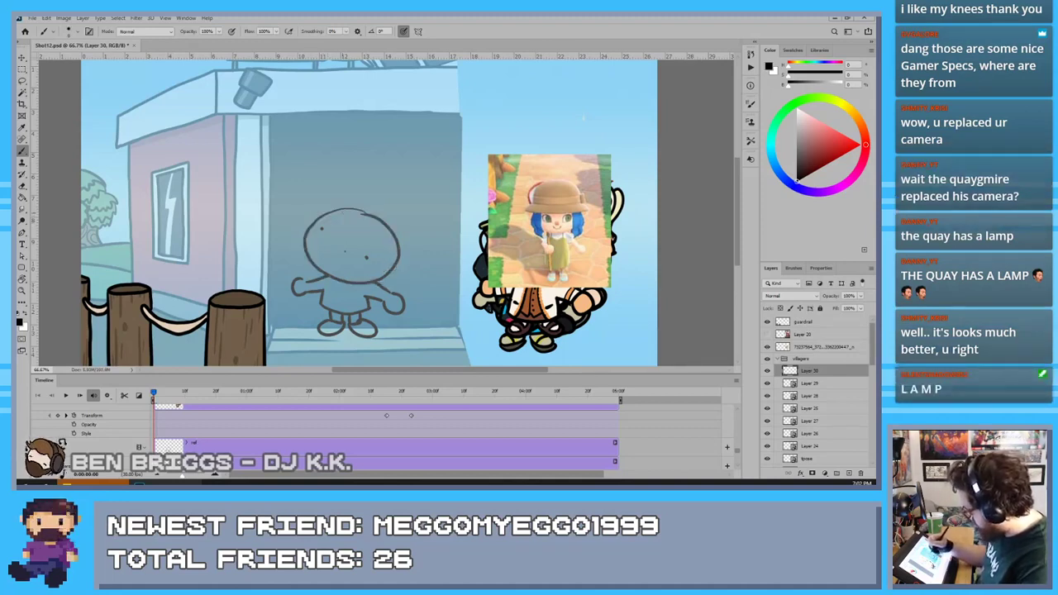
mouse_move(304, 256)
mouse_down()
mouse_move(329, 211)
mouse_move(355, 277)
mouse_move(308, 221)
mouse_move(342, 213)
mouse_move(306, 243)
mouse_move(364, 213)
mouse_move(313, 263)
mouse_move(373, 214)
mouse_move(362, 213)
mouse_move(310, 253)
mouse_move(396, 256)
mouse_move(369, 213)
mouse_move(348, 238)
mouse_move(355, 208)
mouse_up()
key(ctrl+z)
key(ctrl+z)
key(ctrl+z)
key(ctrl+z)
key(ctrl+z)
key(e)
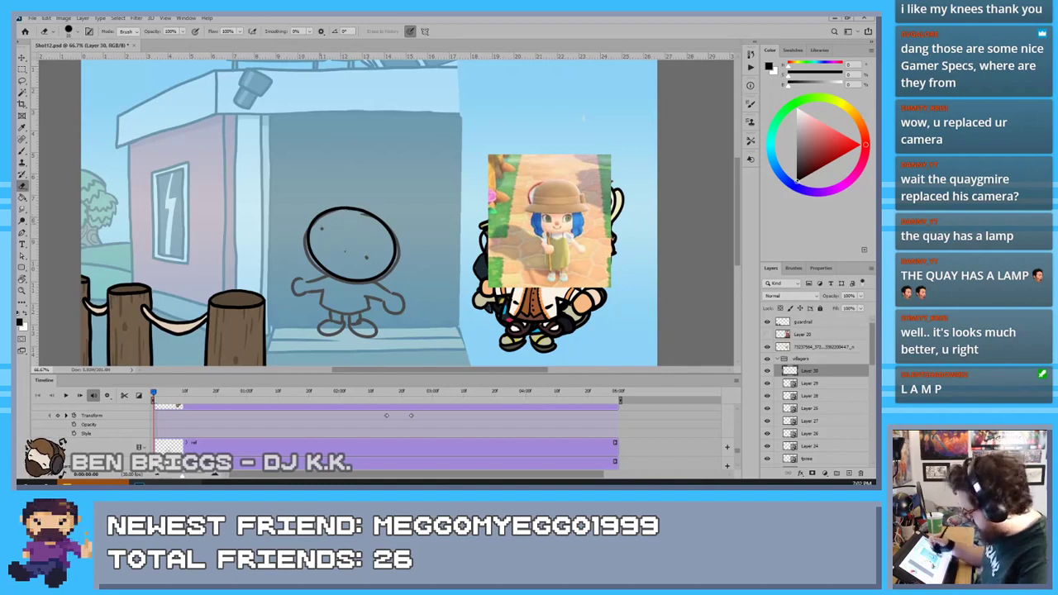
Ink both dot eyes over the sketched ones and add short eyelashes to each
key(b)
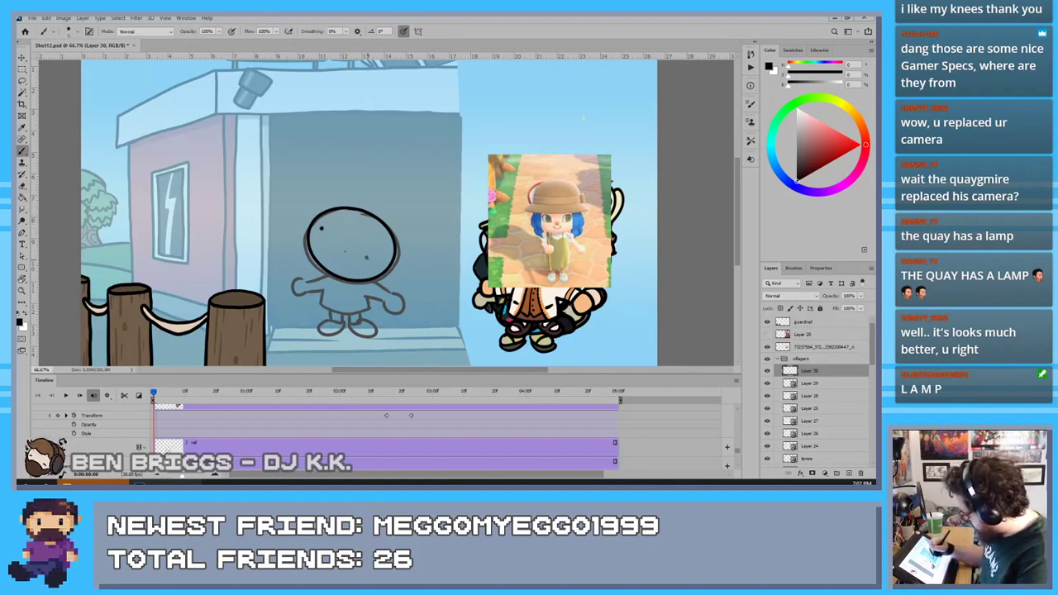
click(367, 258)
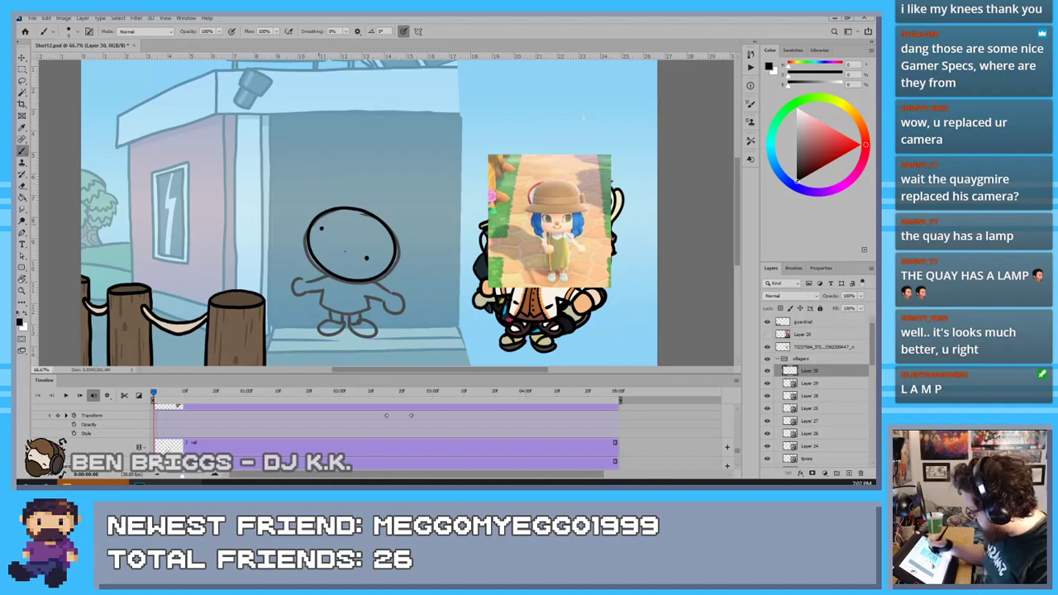
drag(321, 228, 319, 224)
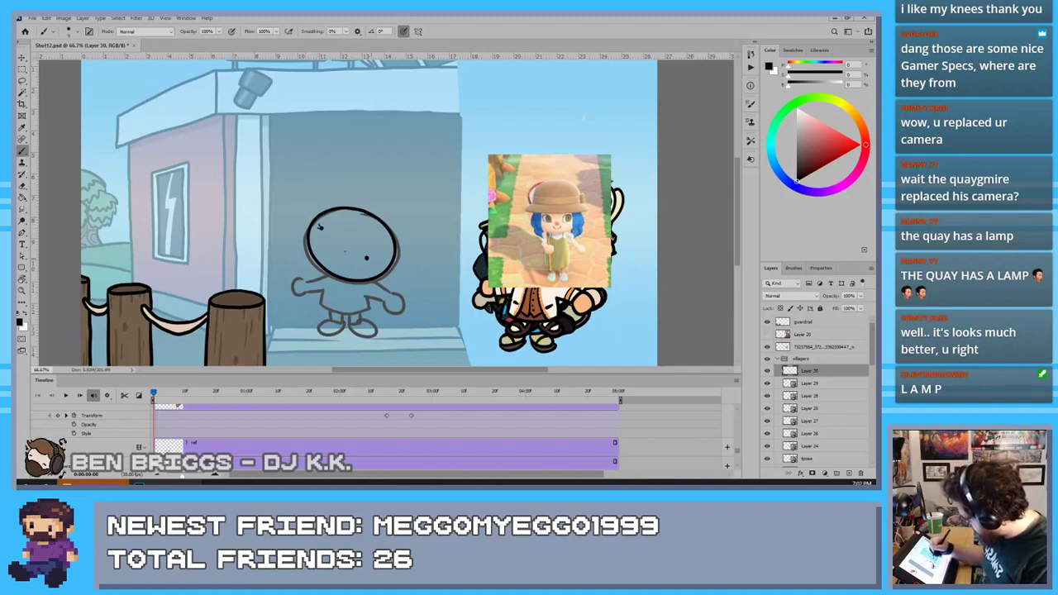
drag(367, 258, 374, 258)
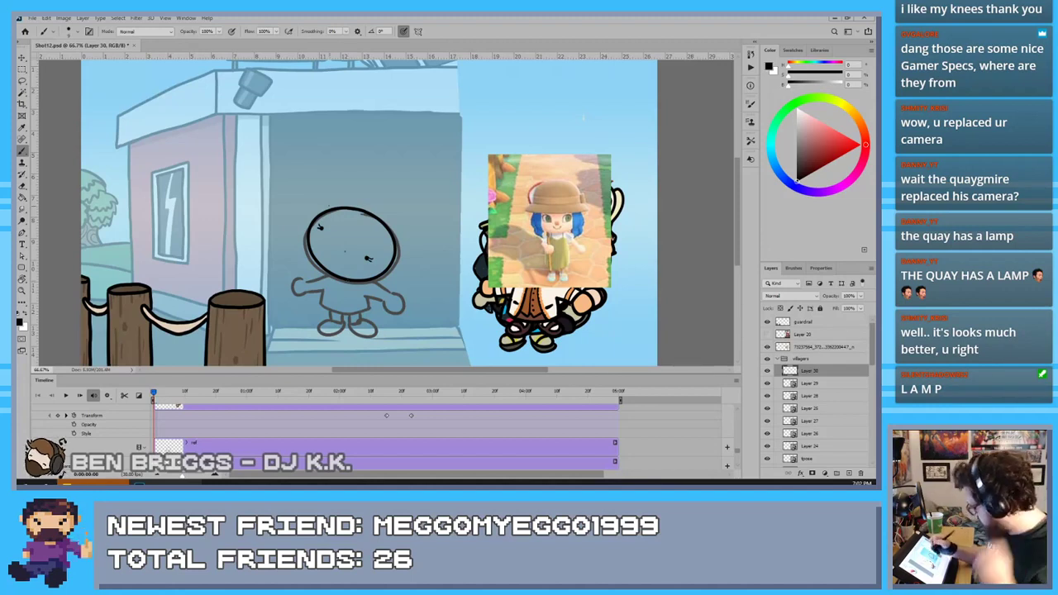
Draw the hat brim's lower edge as a slanted curve across the forehead, extending past both sides of the head
drag(312, 214, 414, 271)
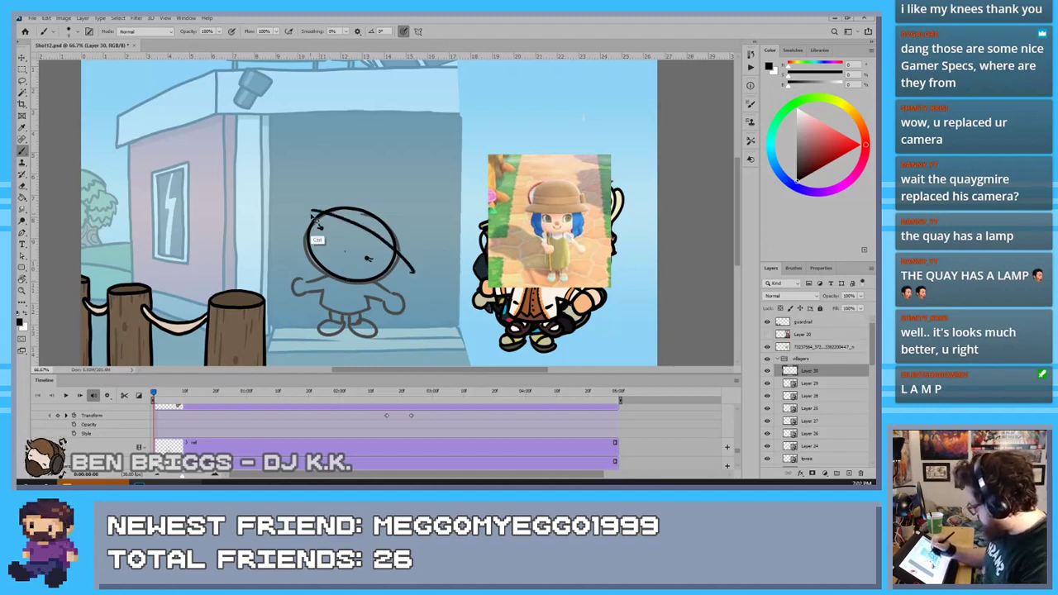
key(ctrl+z)
mouse_move(306, 209)
mouse_down()
mouse_move(364, 223)
mouse_move(409, 260)
mouse_up()
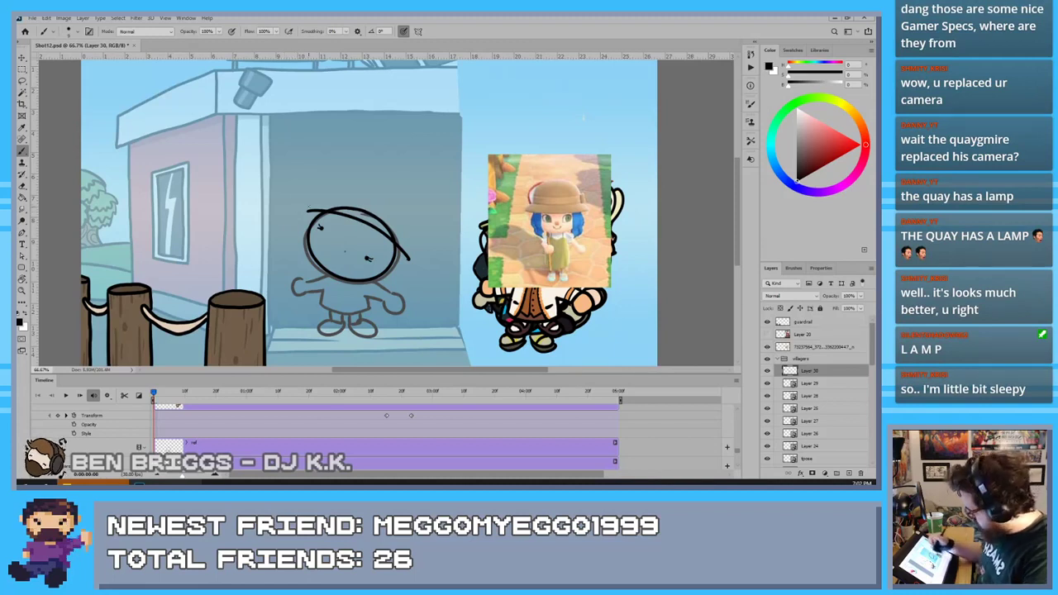
Ink the long wavy hair on the left side of the head, from the hat brim down to the raised hand
drag(325, 213, 309, 263)
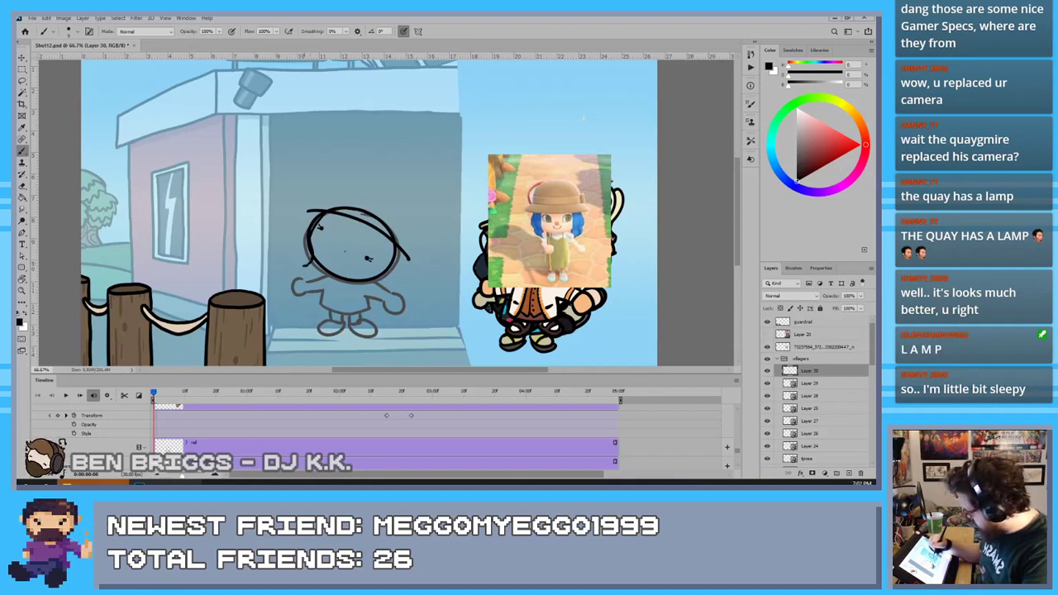
drag(306, 249, 301, 266)
drag(316, 212, 298, 251)
key(ctrl+z)
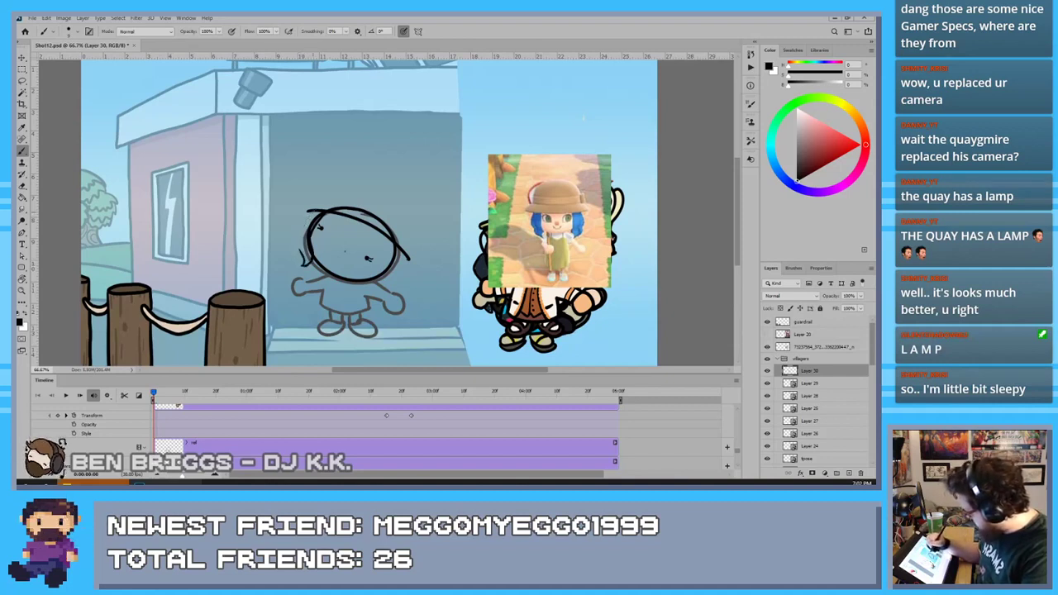
drag(314, 212, 294, 263)
key(ctrl+z)
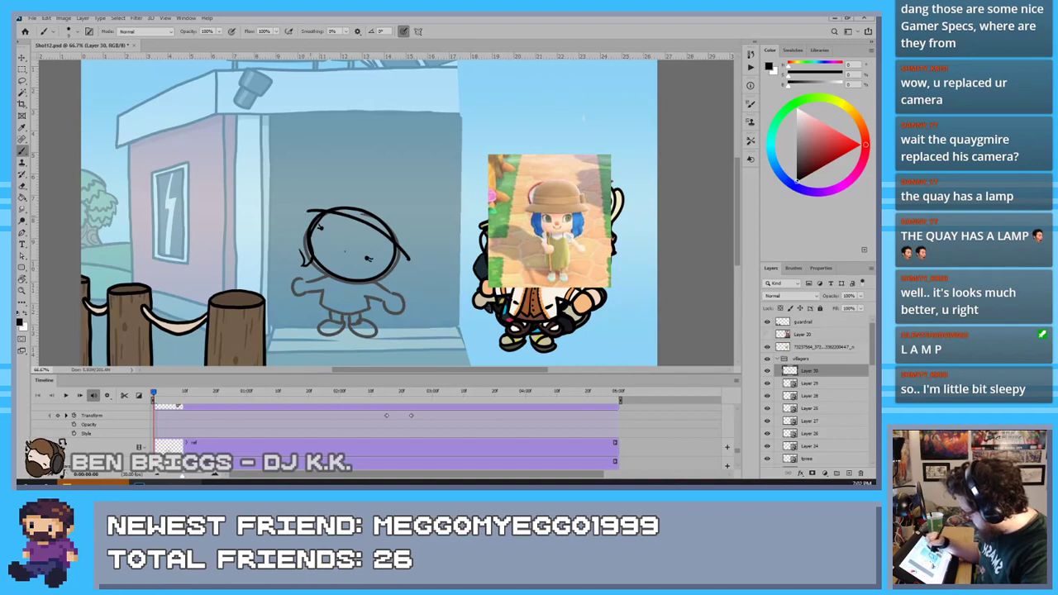
mouse_move(315, 211)
mouse_down()
mouse_move(290, 254)
mouse_move(295, 274)
mouse_up()
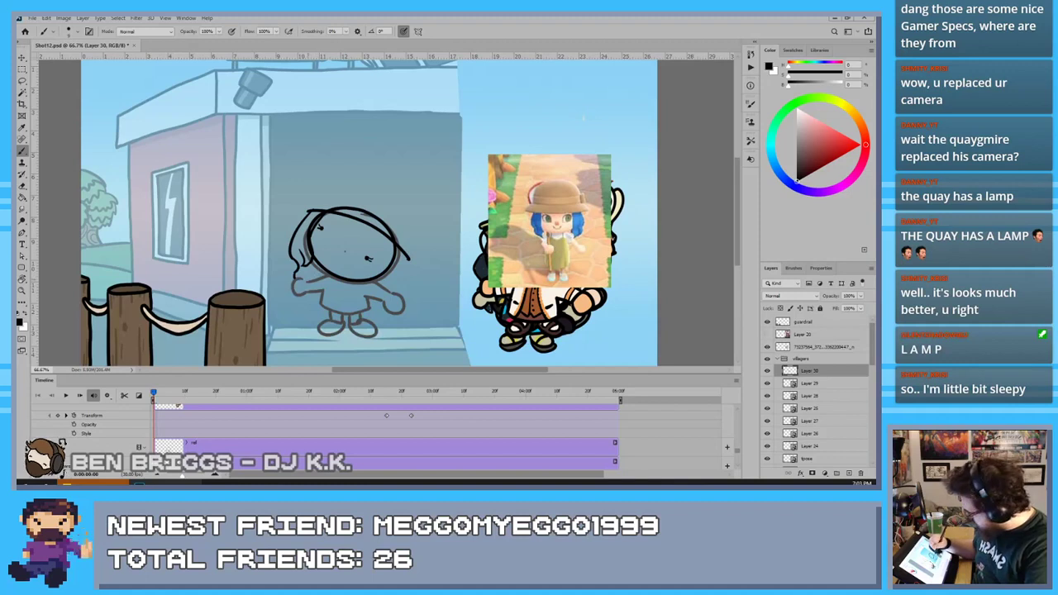
Ink both arms and their rounded hands over the body sketch
drag(302, 279, 304, 295)
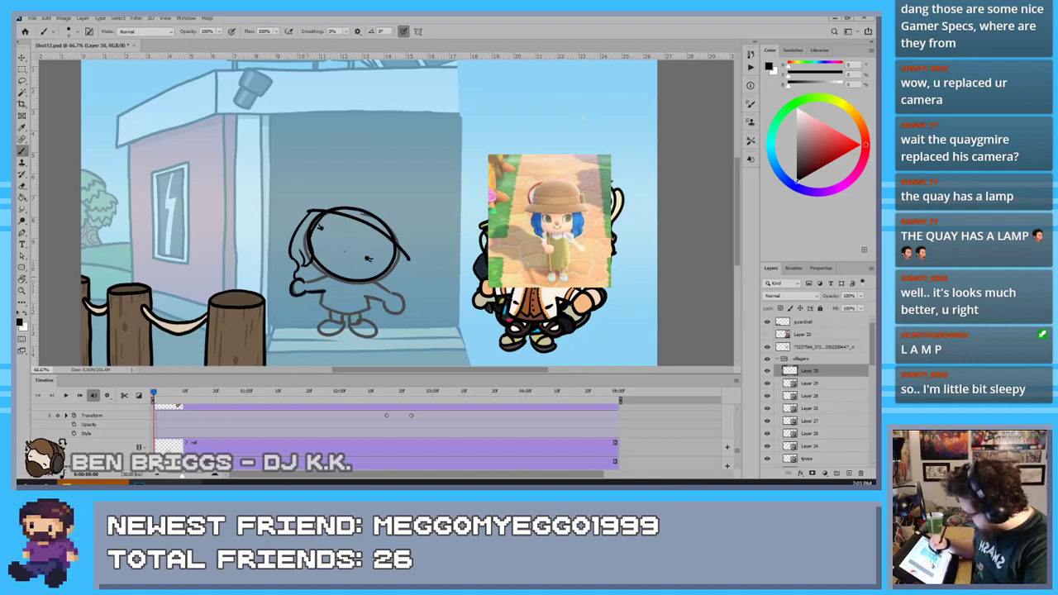
drag(305, 281, 329, 276)
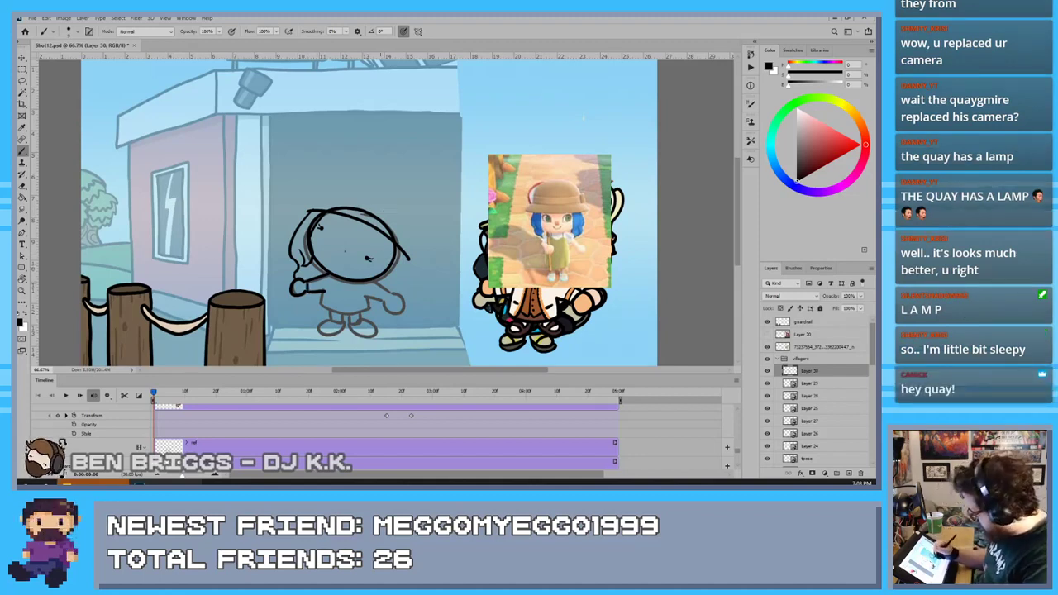
mouse_move(374, 281)
mouse_down()
mouse_move(394, 295)
mouse_move(386, 304)
mouse_move(404, 299)
mouse_move(393, 295)
mouse_up()
key(ctrl+z)
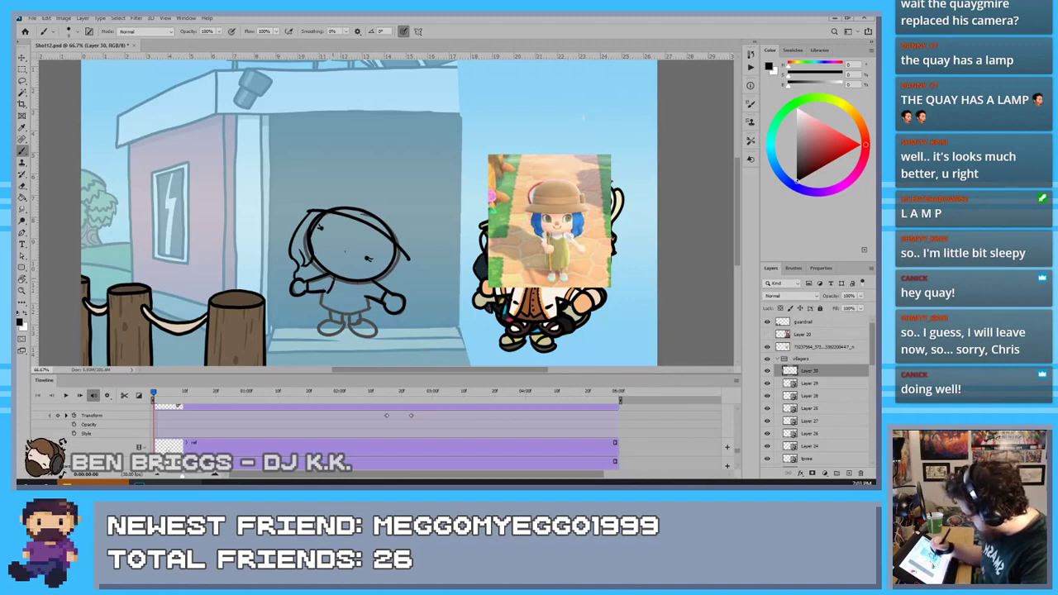
Ink the dress over the sketched torso, adding the flared skirt with its waistline and fold details
key(ctrl+z)
mouse_move(332, 276)
mouse_down()
mouse_move(329, 292)
mouse_move(363, 293)
mouse_move(320, 291)
mouse_move(373, 317)
mouse_move(317, 317)
mouse_up()
key(ctrl+z)
key(ctrl+z)
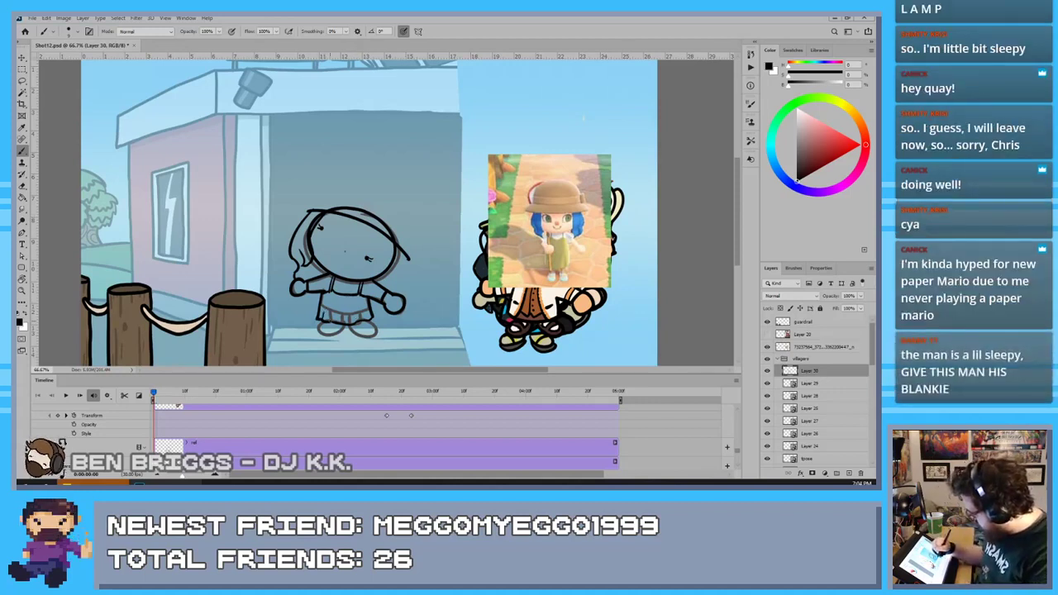
mouse_move(333, 301)
mouse_down()
mouse_move(330, 323)
mouse_move(367, 322)
mouse_up()
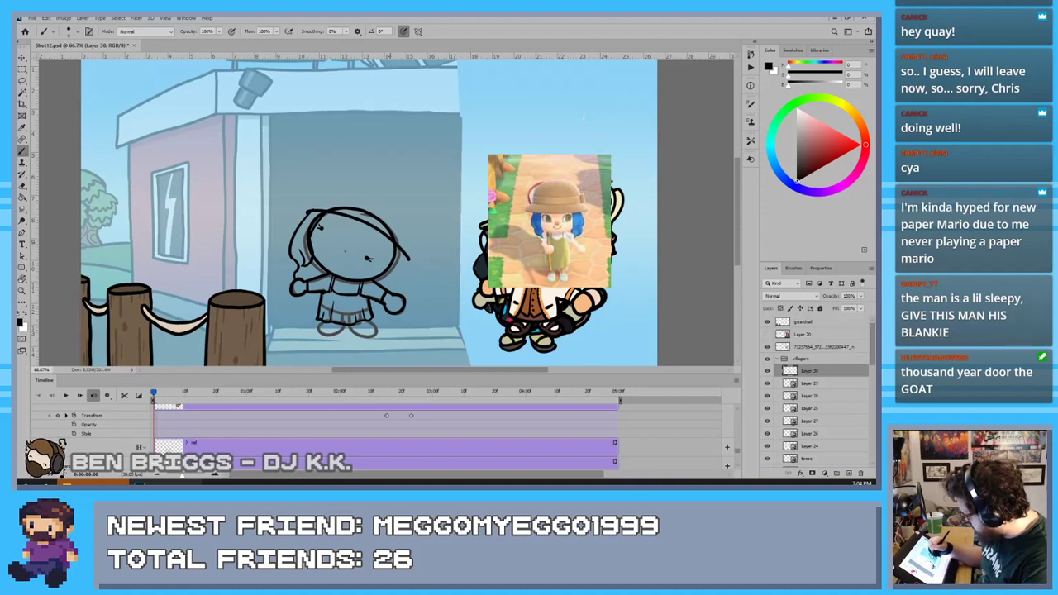
Ink the hair on the right side of the head and add inner strands to the hair on both sides
drag(392, 237, 384, 269)
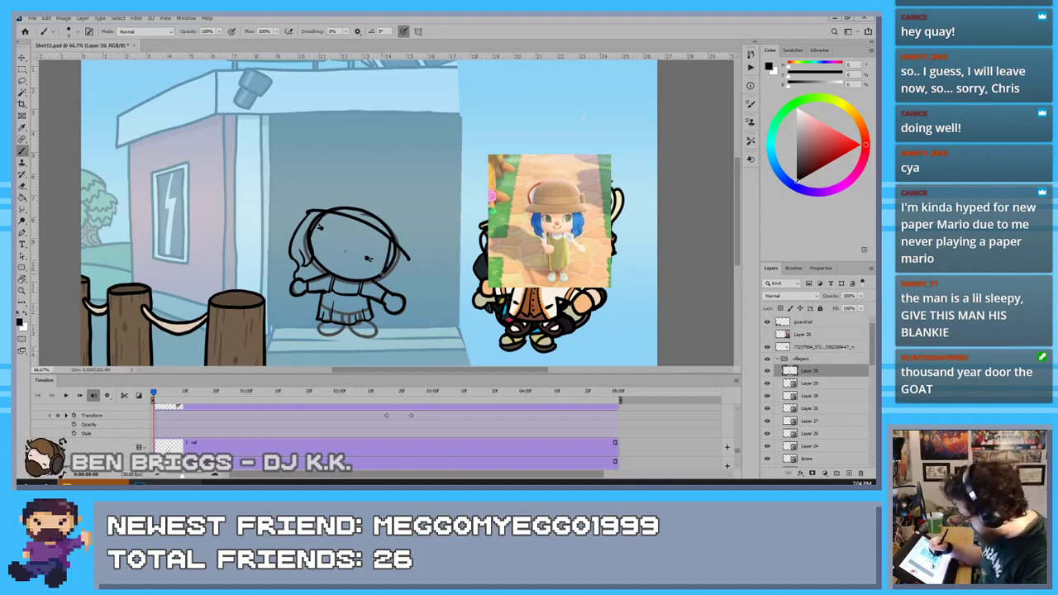
drag(405, 254, 394, 293)
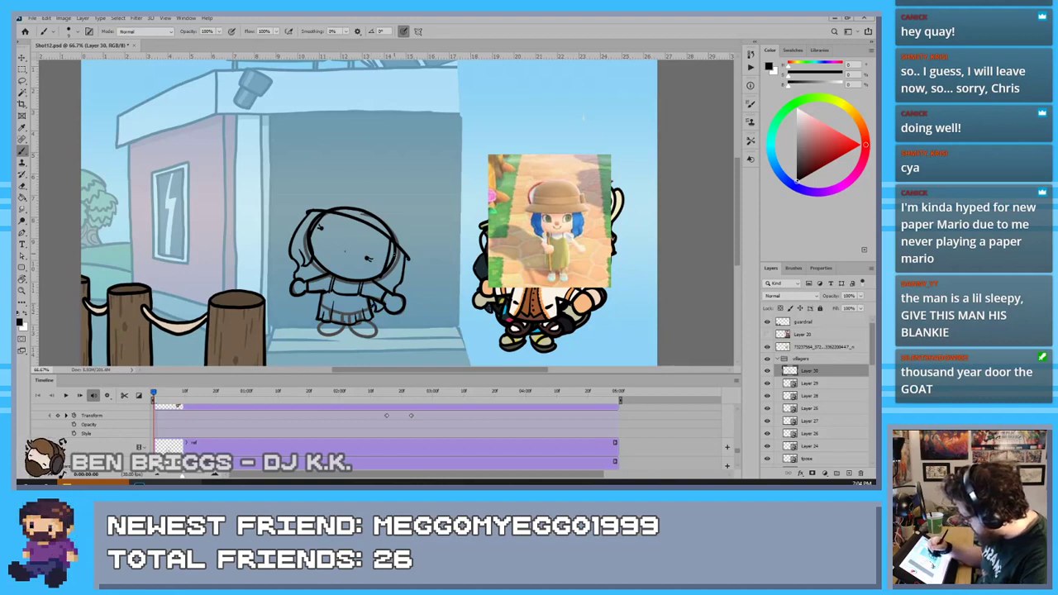
key(e)
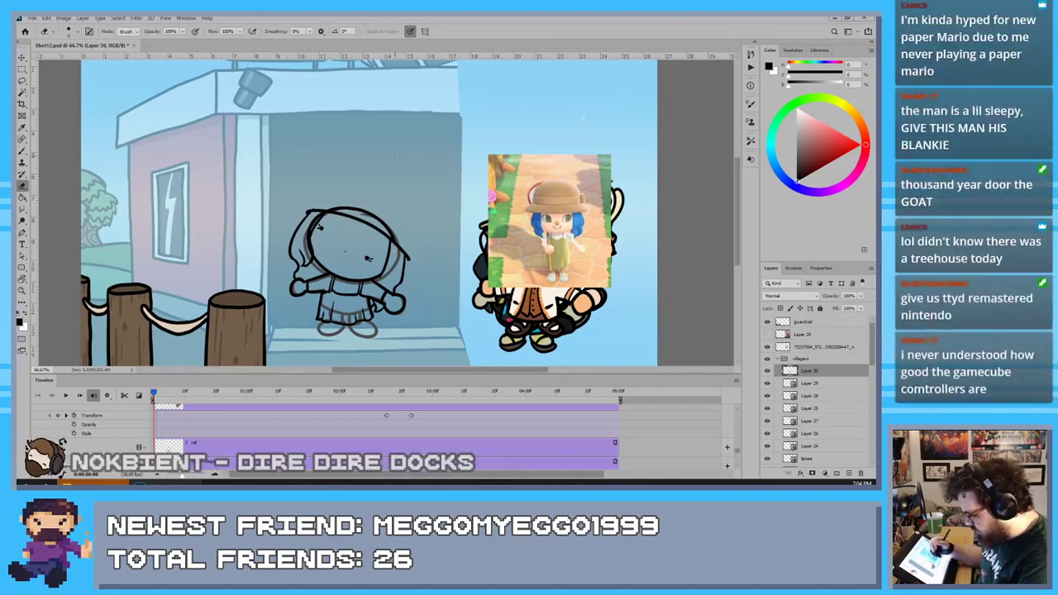
key(b)
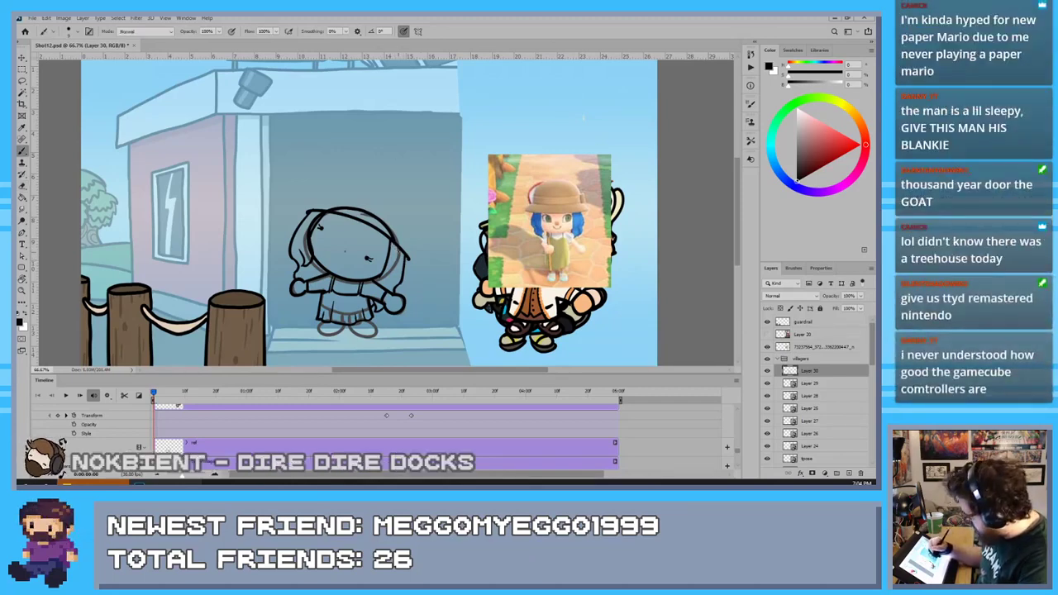
key(ctrl+z)
drag(396, 263, 386, 287)
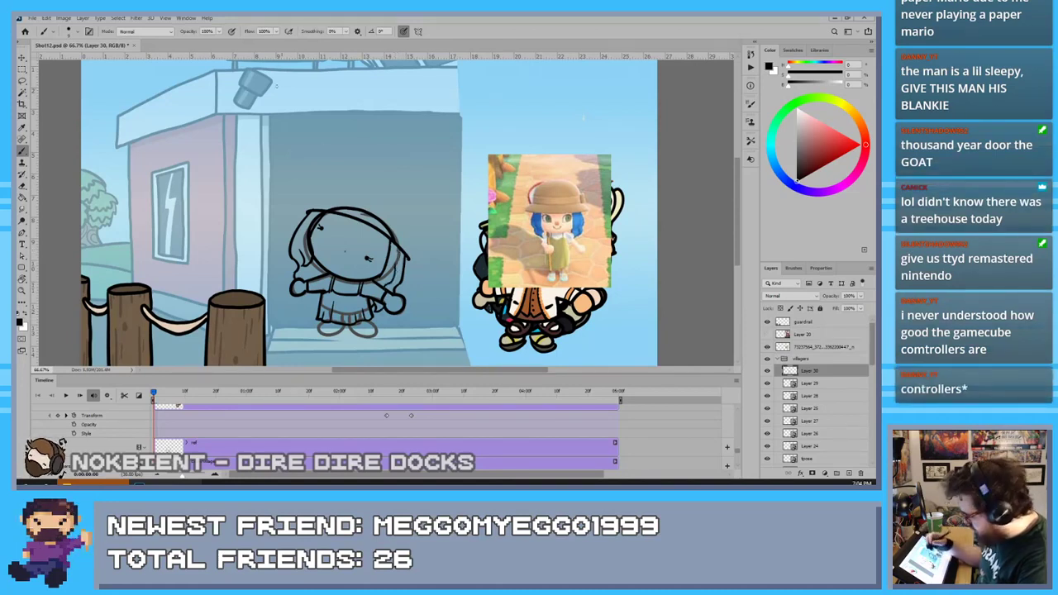
drag(313, 265, 320, 280)
key(ctrl+z)
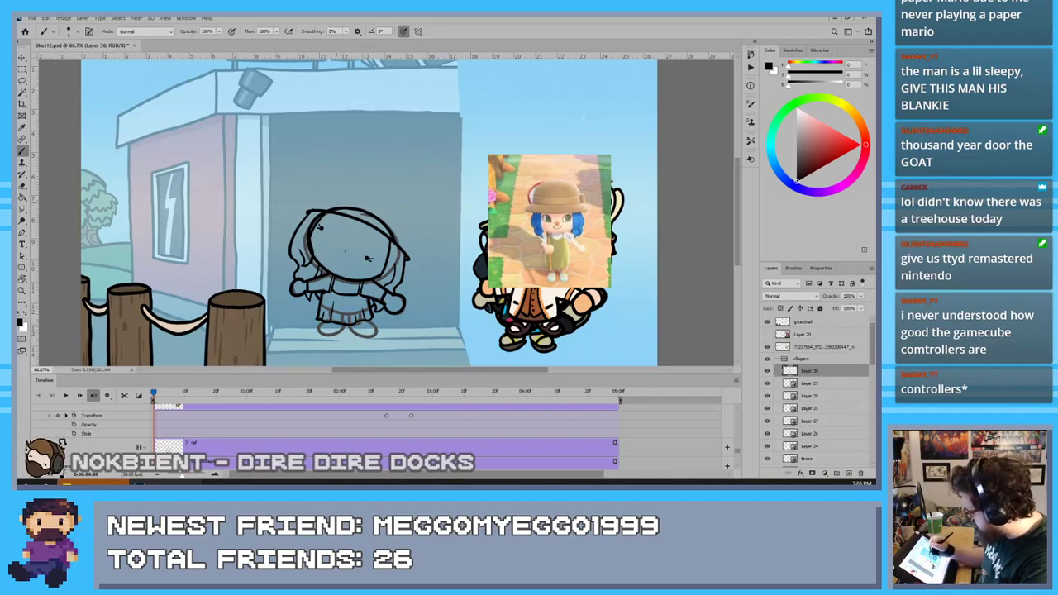
Draw the hat's rounded crown above the head, replacing the first attempts with a taller shape
mouse_move(332, 209)
mouse_down()
mouse_move(393, 220)
mouse_move(402, 234)
mouse_move(405, 210)
mouse_up()
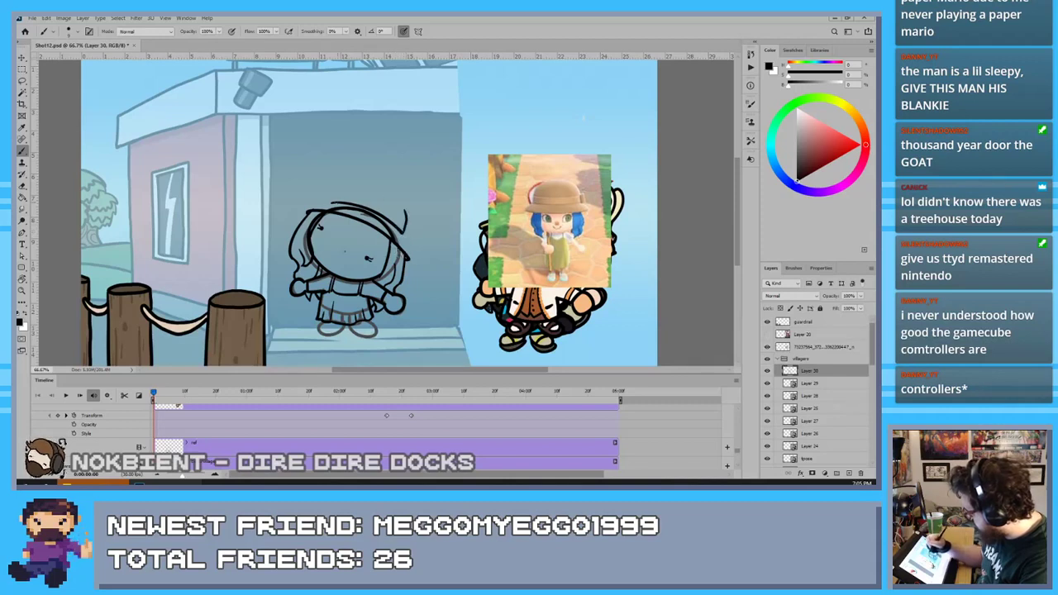
mouse_move(333, 202)
mouse_down()
mouse_move(348, 189)
mouse_move(401, 207)
mouse_move(376, 192)
mouse_move(347, 190)
mouse_move(390, 197)
mouse_move(404, 215)
mouse_up()
key(ctrl+z)
key(ctrl+z)
key(ctrl+z)
key(ctrl+z)
drag(346, 189, 402, 209)
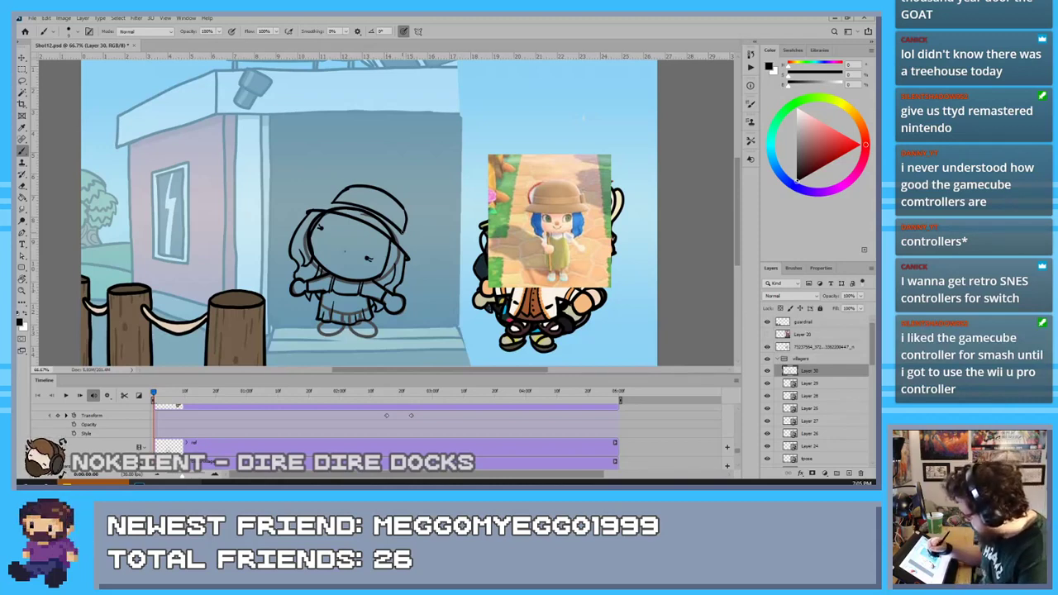
Complete the hat brim's outline by drawing its right end and the upper-left edge
drag(403, 233, 413, 260)
key(ctrl+z)
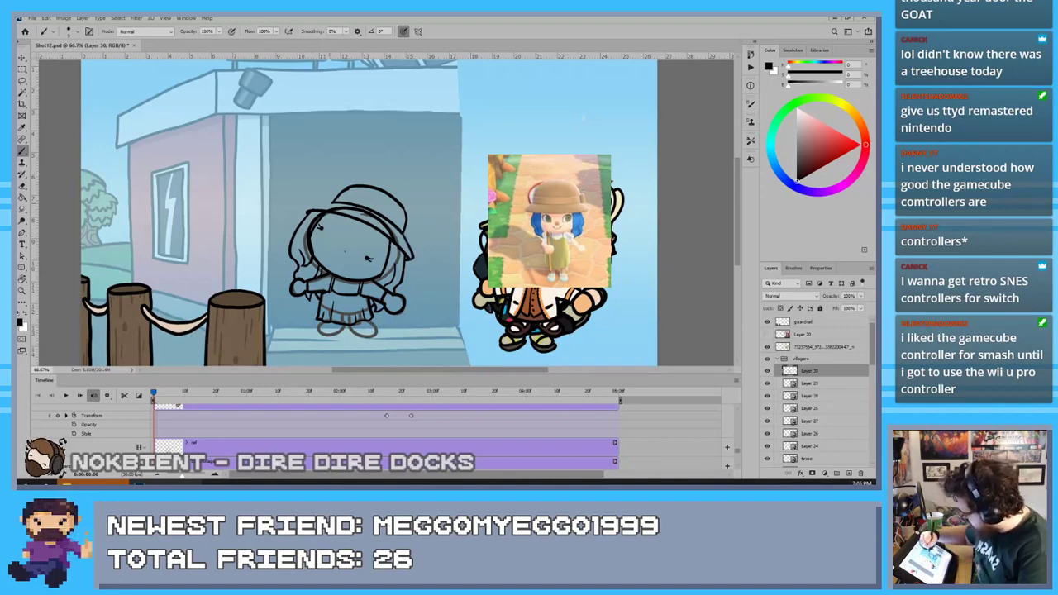
drag(334, 204, 308, 210)
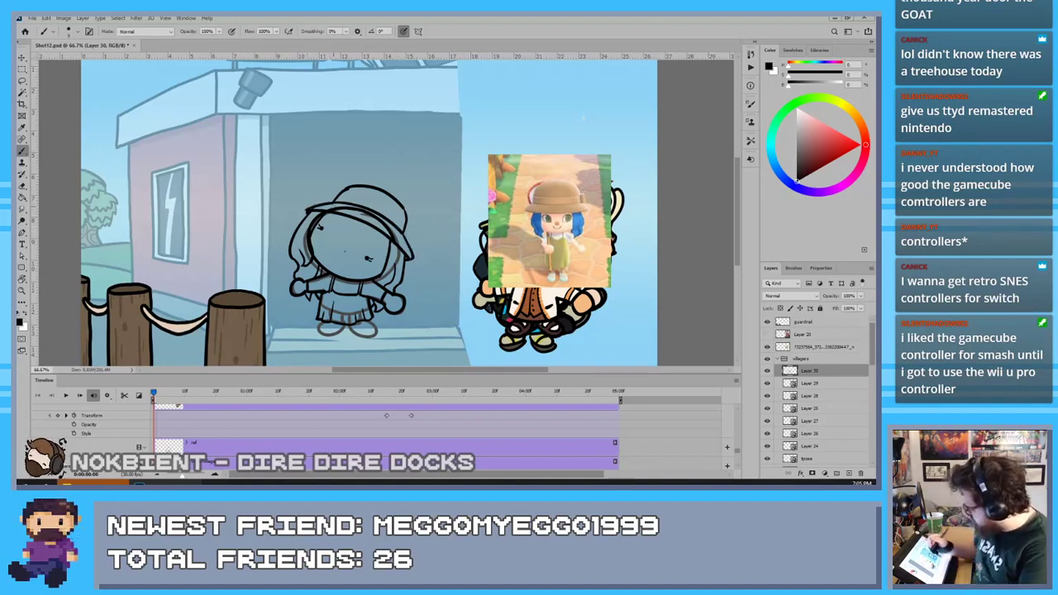
Erase the overlapping lines where the left side's hair meets the face and hat brim
key(e)
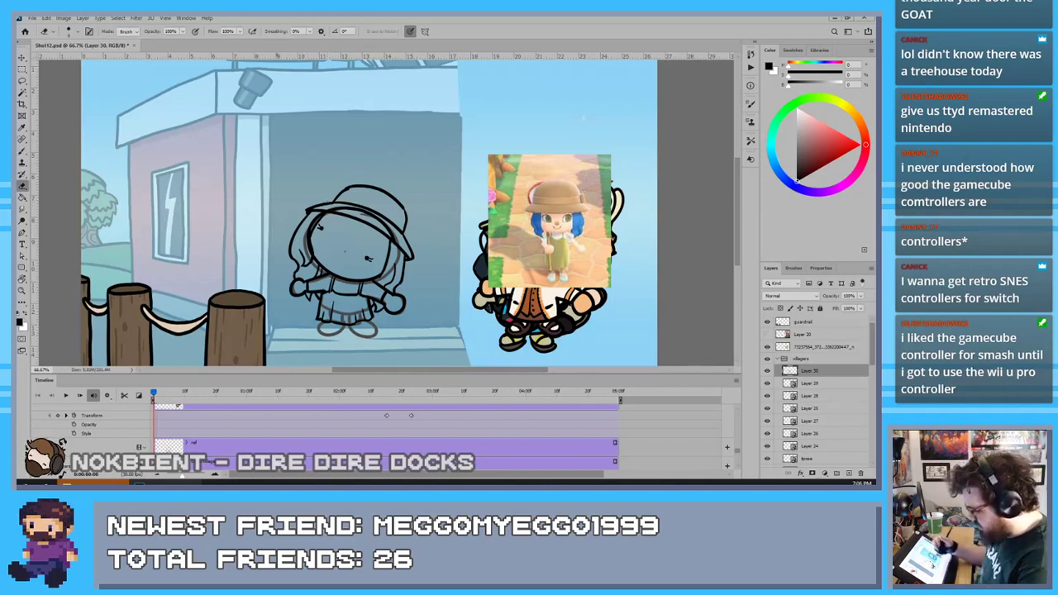
drag(307, 240, 317, 216)
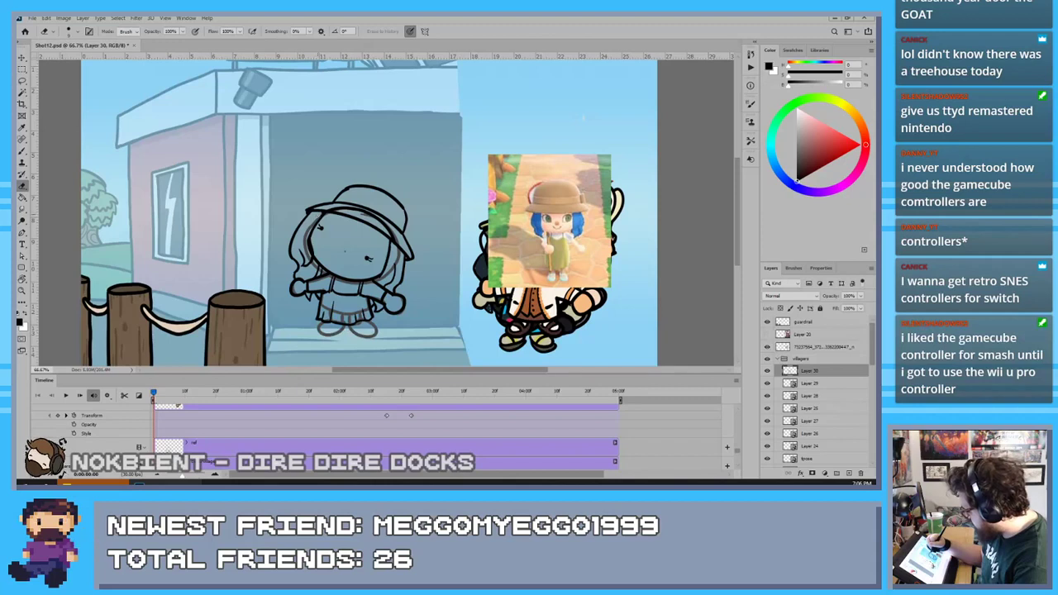
drag(310, 256, 307, 243)
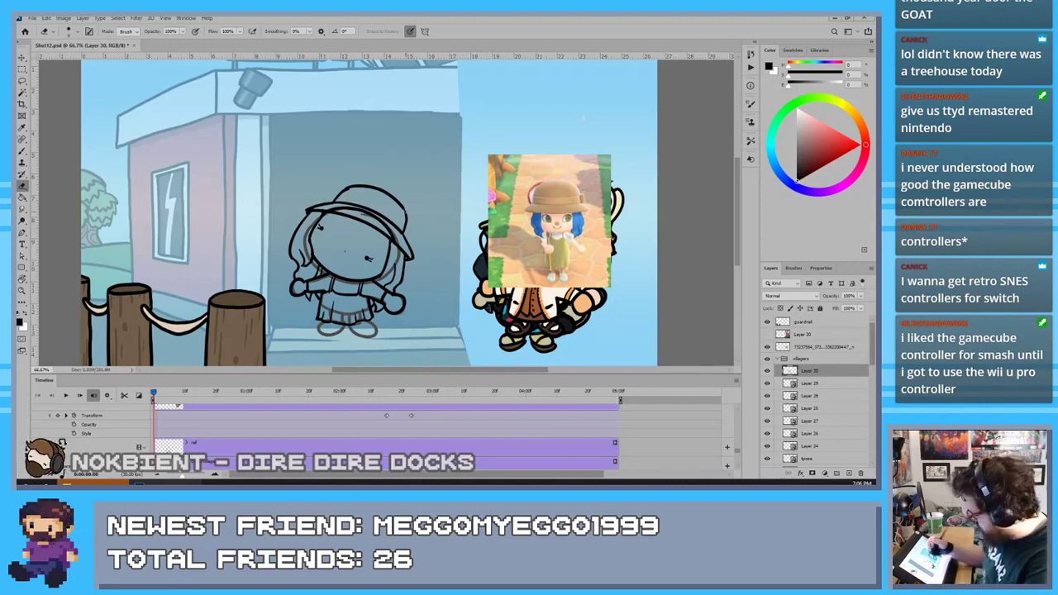
Draw the band around the base of the hat's crown and clean up its overlapping lines with the eraser
key(b)
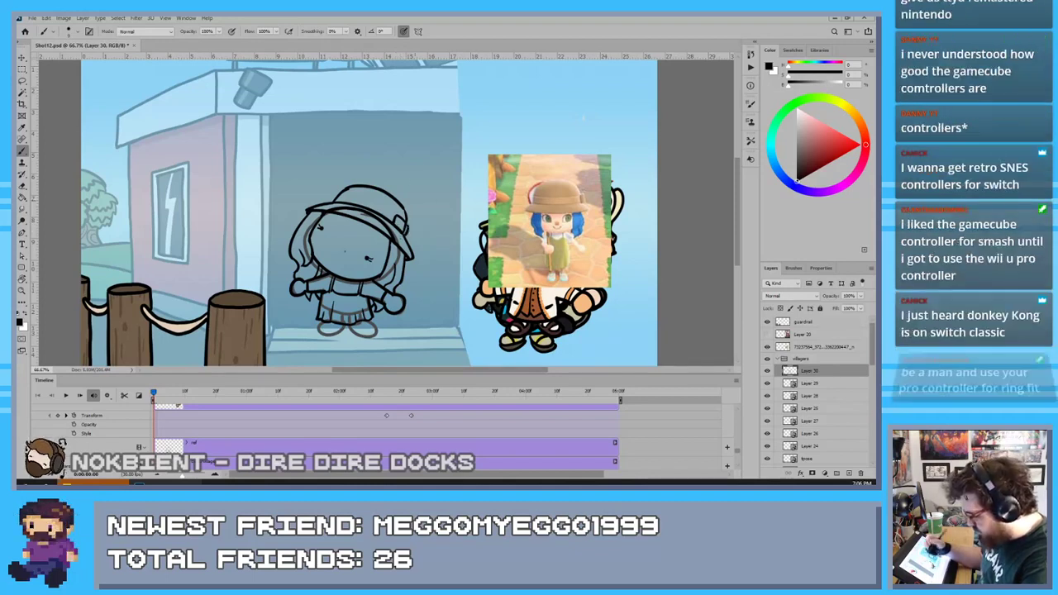
key(ctrl+z)
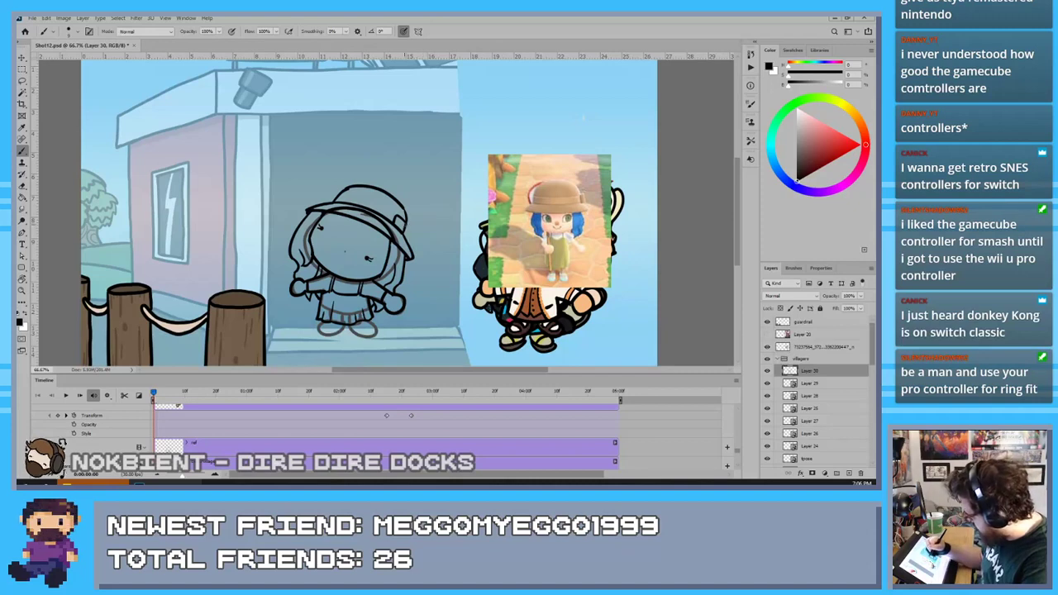
drag(406, 224, 405, 241)
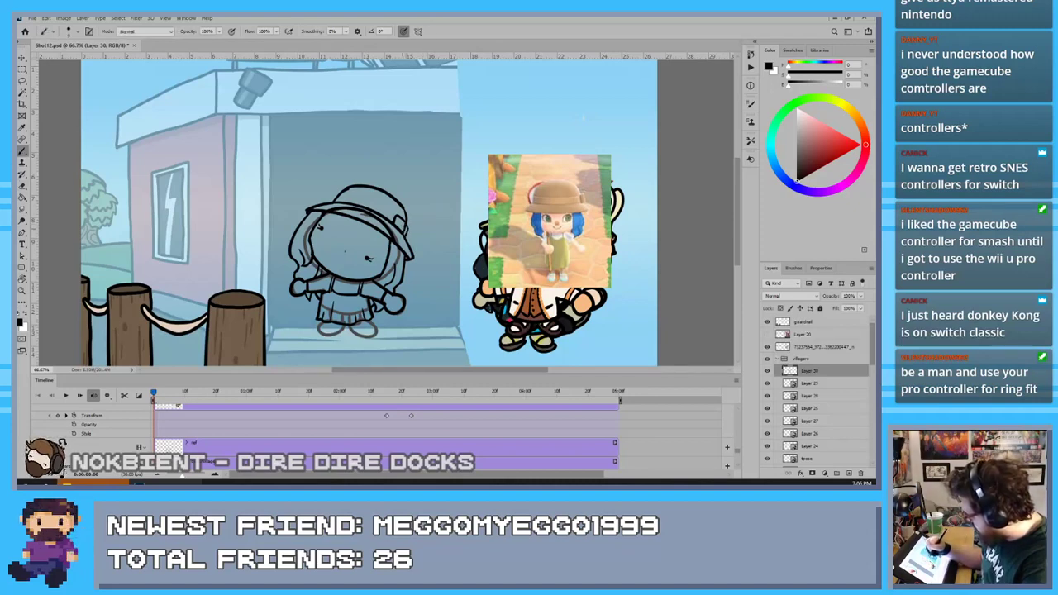
key(e)
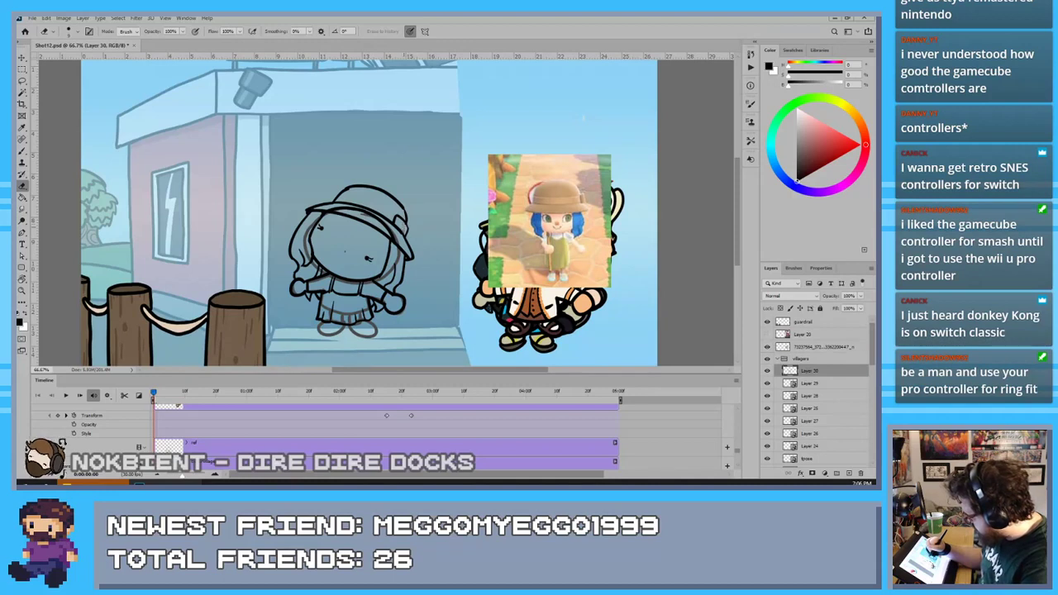
key(b)
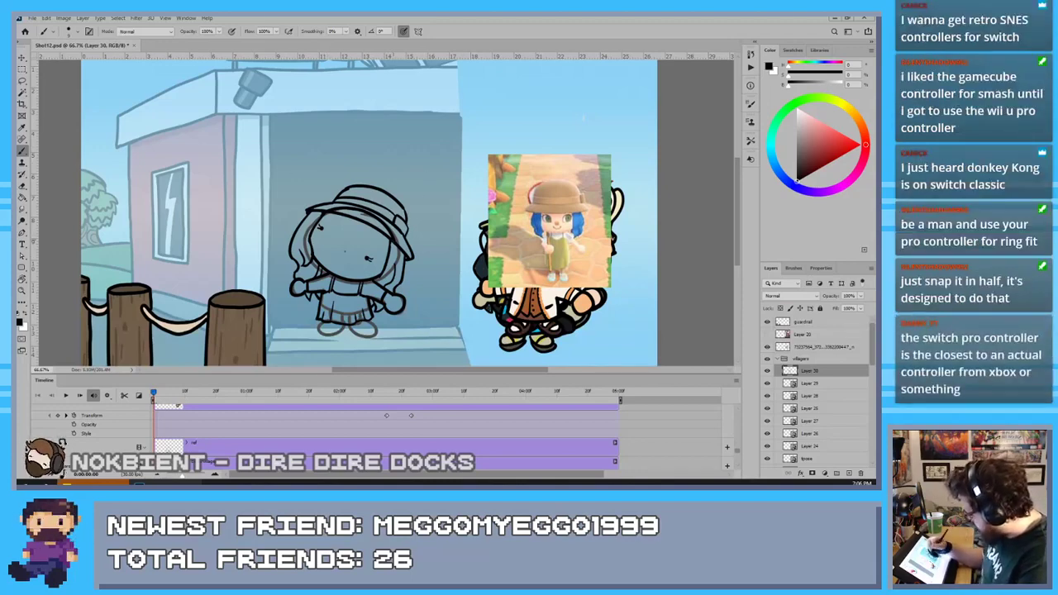
key(e)
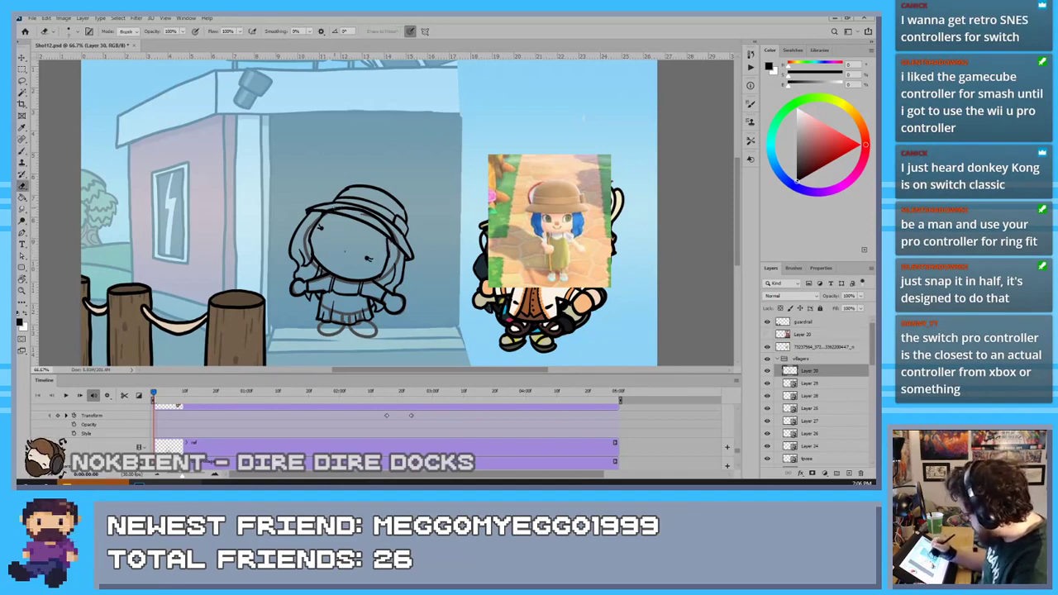
mouse_move(336, 209)
mouse_down()
mouse_move(382, 220)
mouse_move(397, 241)
mouse_up()
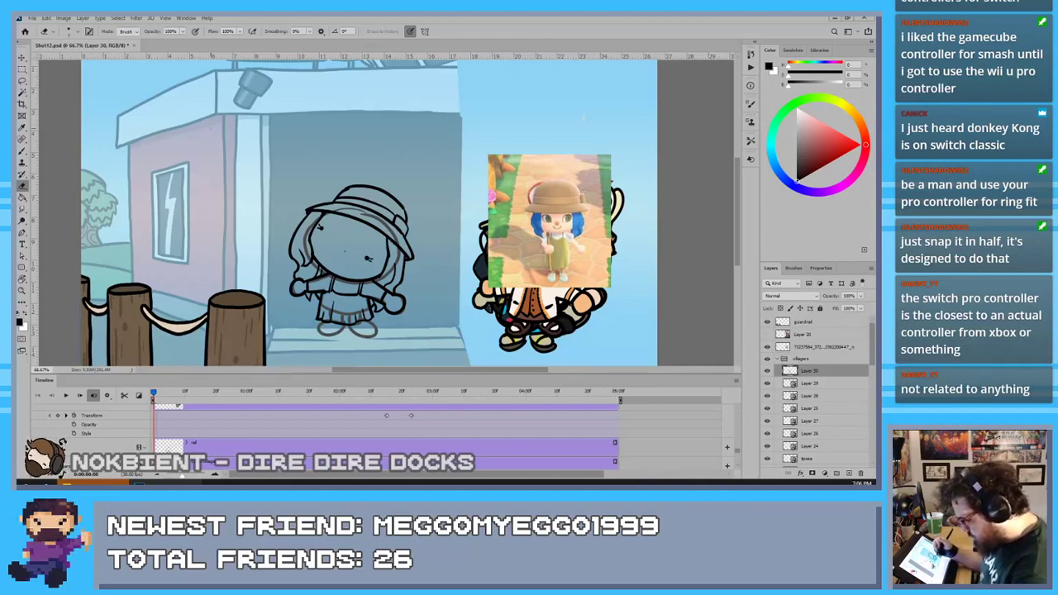
Ink both shoes over the sketched feet, including their soles and straps, undoing unsatisfactory strokes
key(b)
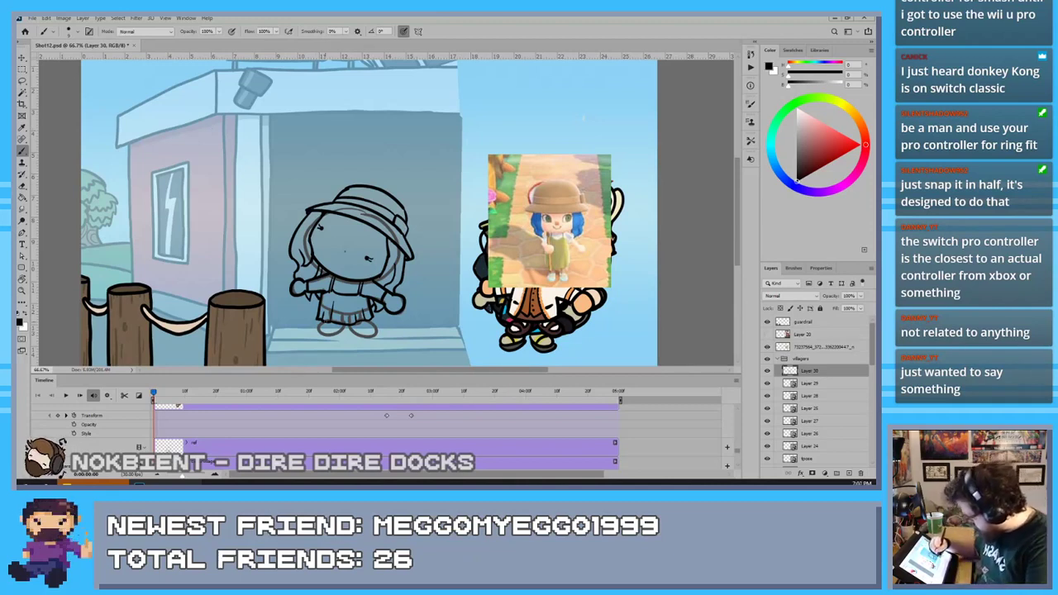
mouse_move(326, 322)
mouse_down()
mouse_move(348, 335)
mouse_move(350, 327)
mouse_move(331, 335)
mouse_move(376, 336)
mouse_move(364, 320)
mouse_move(362, 333)
mouse_move(371, 330)
mouse_move(356, 330)
mouse_up()
key(ctrl+z)
key(ctrl+z)
key(ctrl+z)
key(ctrl+z)
key(ctrl+z)
key(ctrl+z)
key(ctrl+z)
key(ctrl+z)
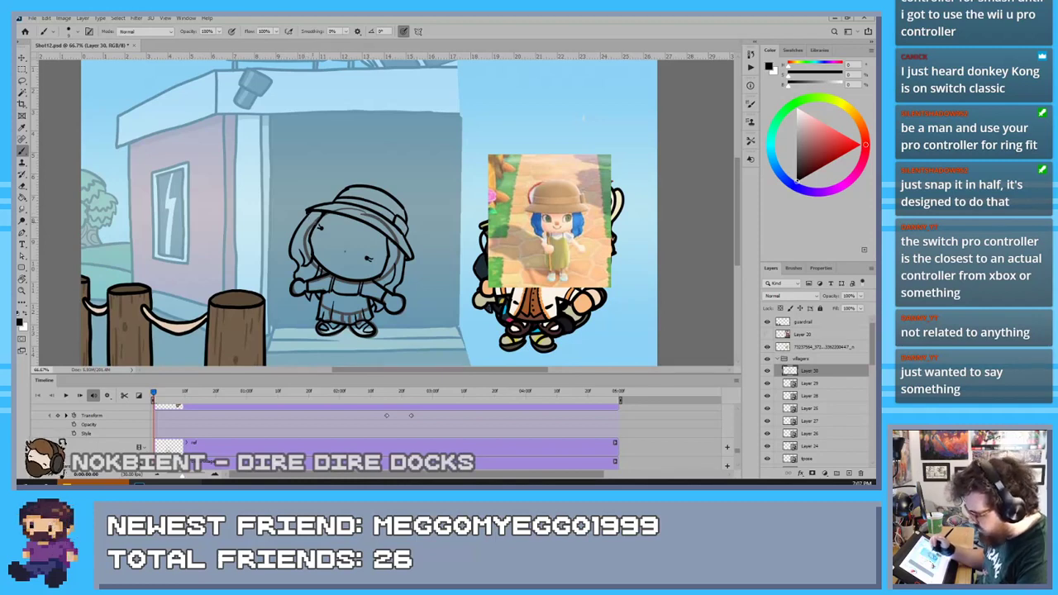
Add more inner strands to the hair on the left side of the head, from the brim down to the ends
key(e)
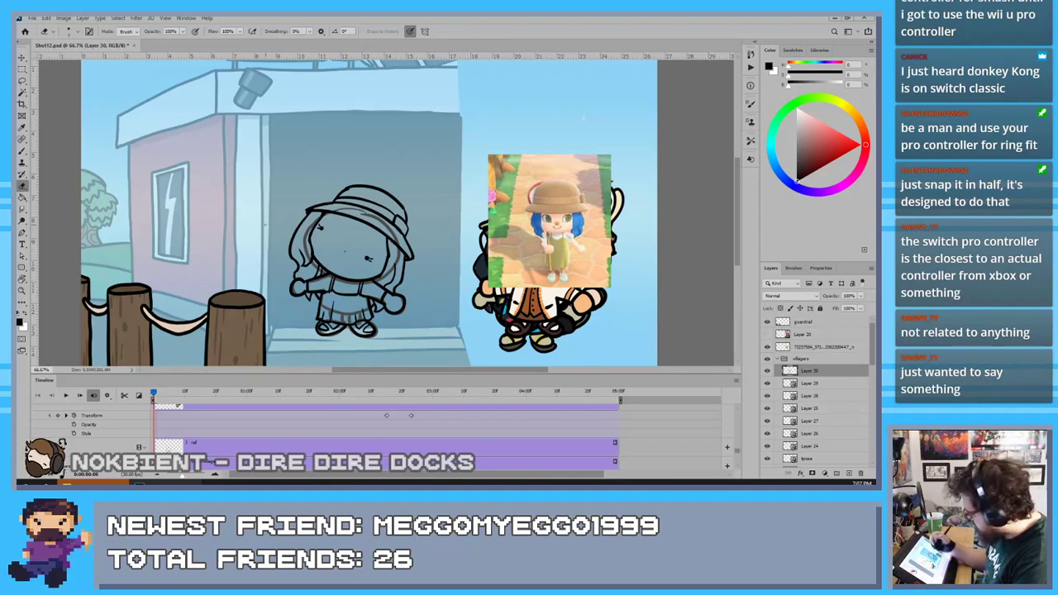
key(b)
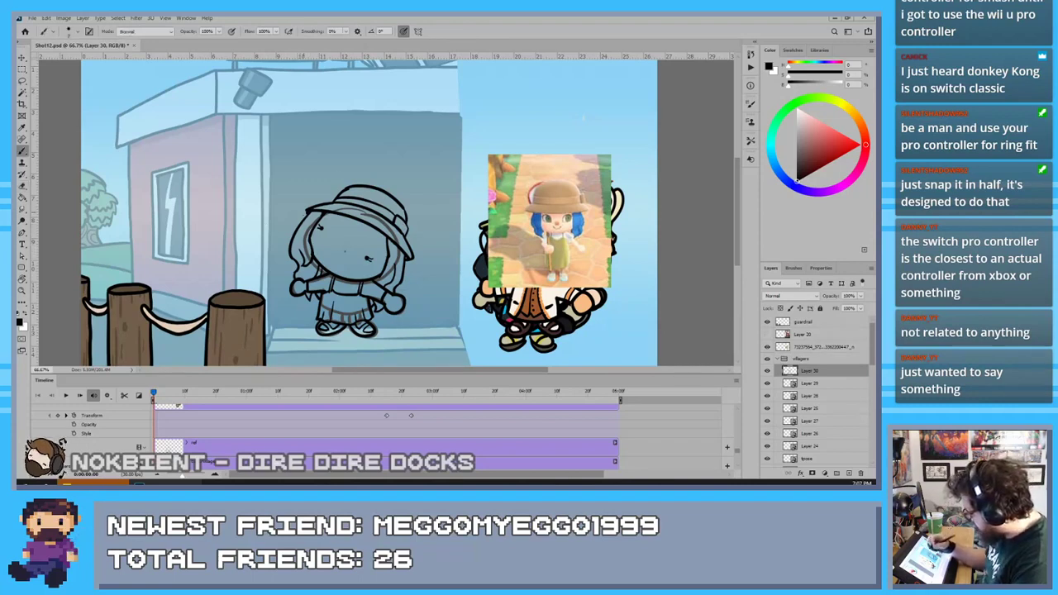
drag(309, 225, 300, 243)
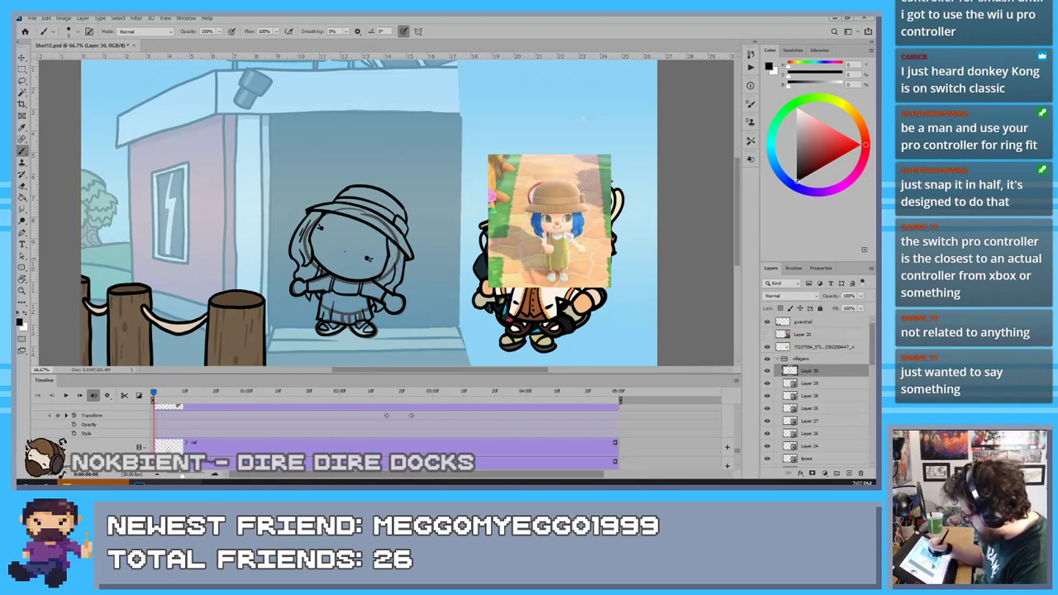
drag(398, 243, 396, 267)
key(ctrl+z)
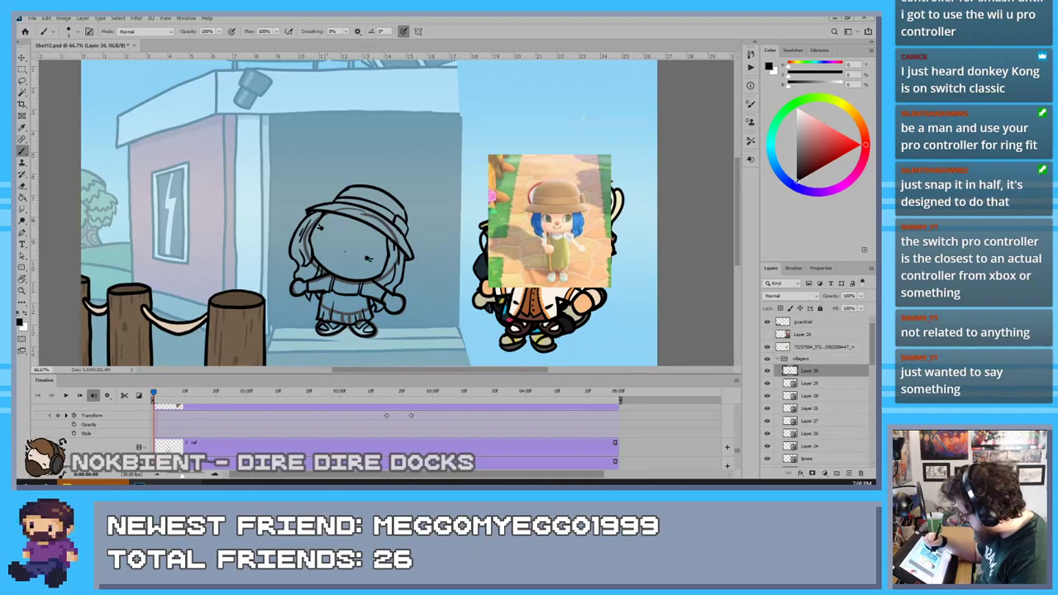
key(e)
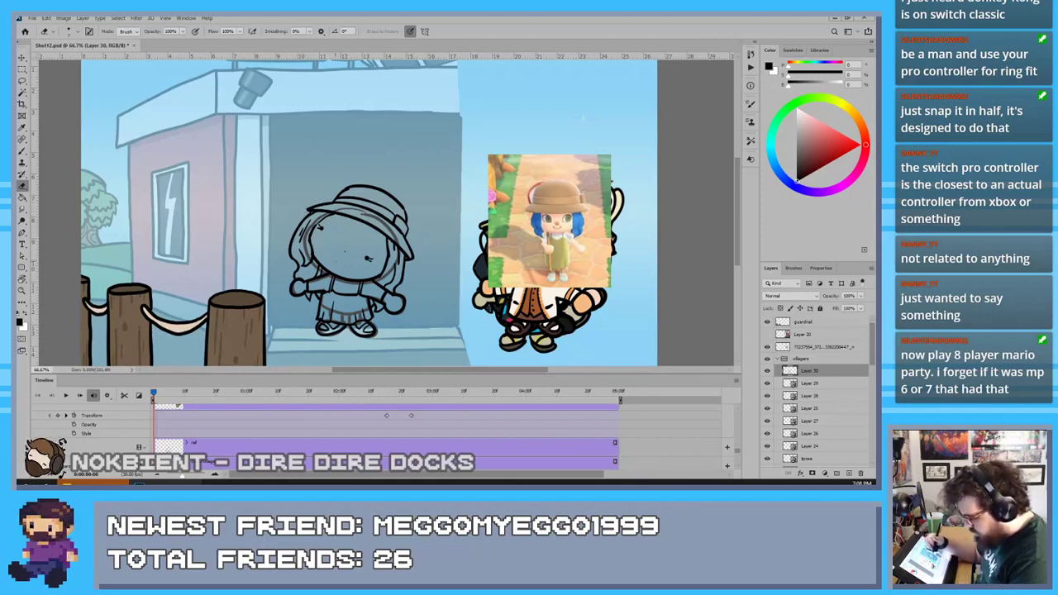
key(b)
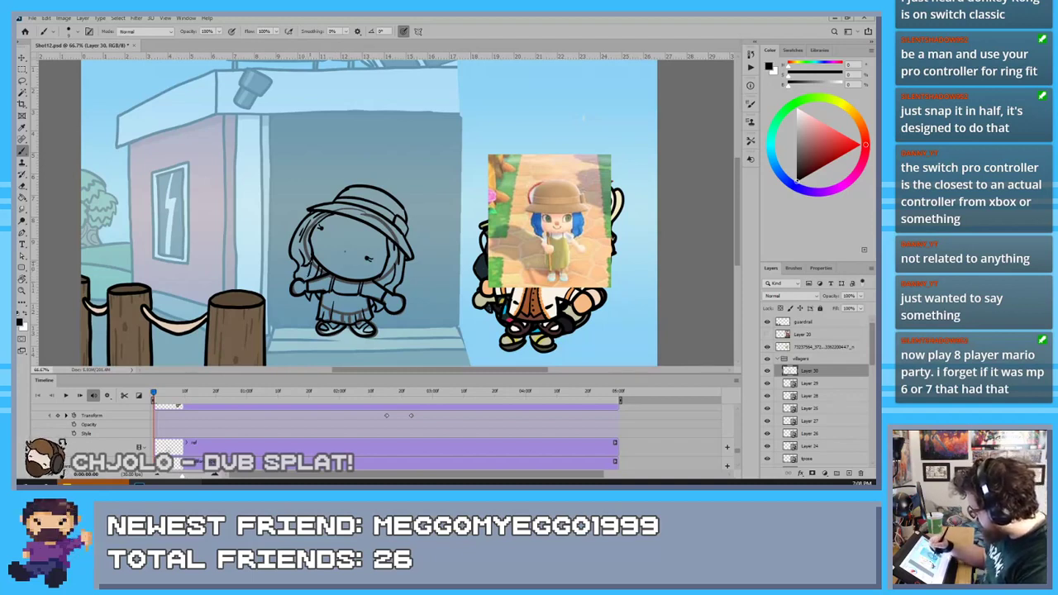
drag(312, 259, 309, 274)
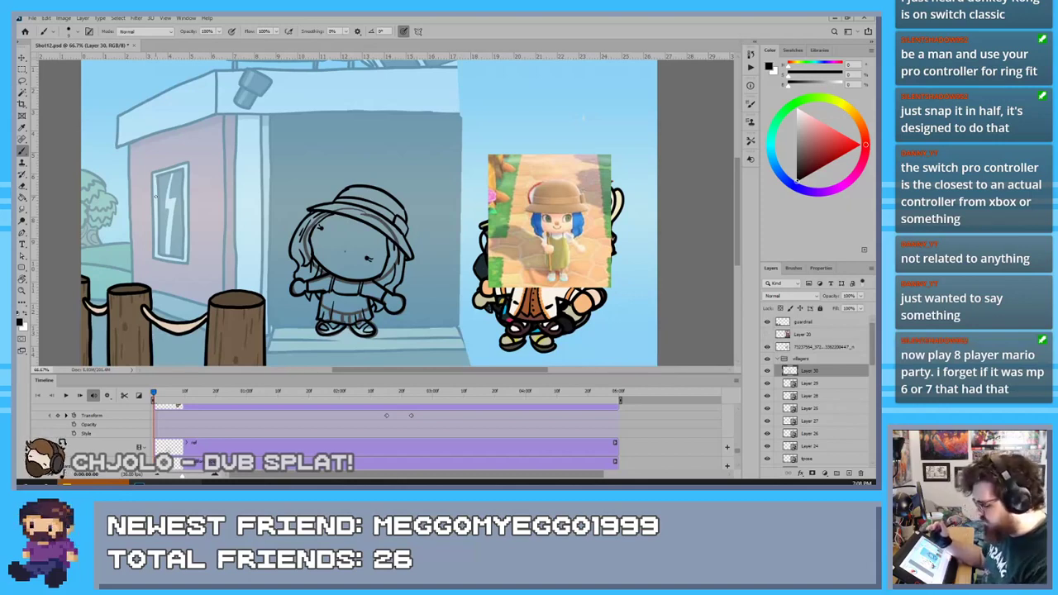
Sample the tan from the reference hat, set the brush mode to Behind, and colour the hat's crown and brim
key(i)
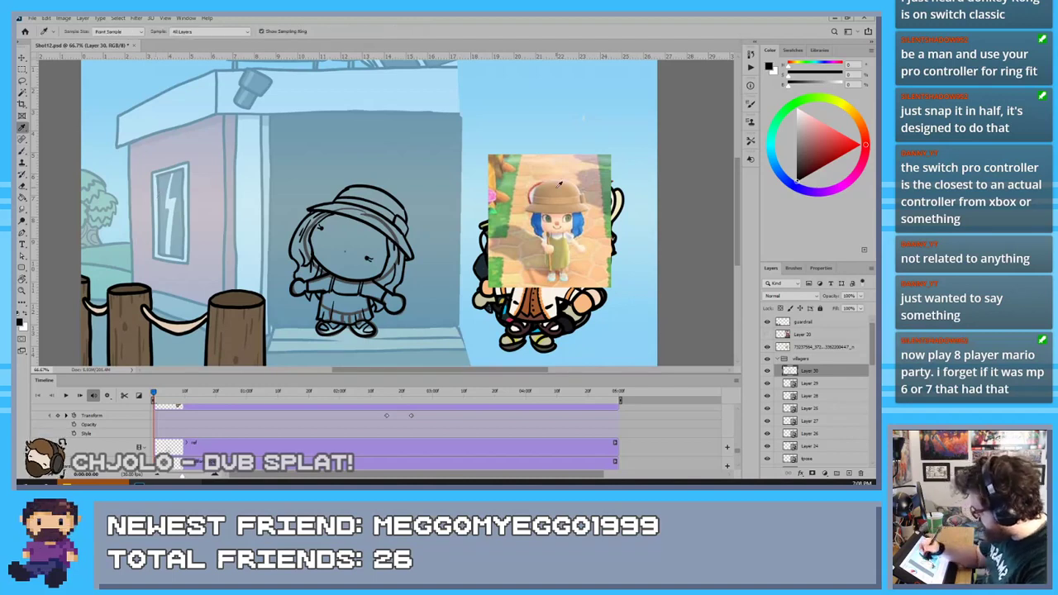
click(553, 183)
key(b)
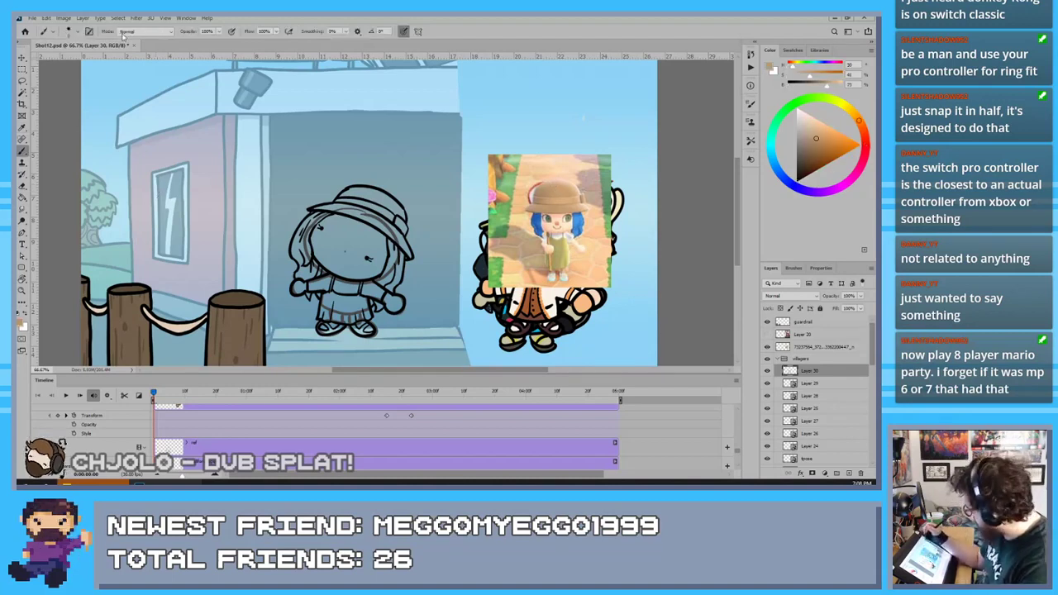
click(142, 33)
click(125, 52)
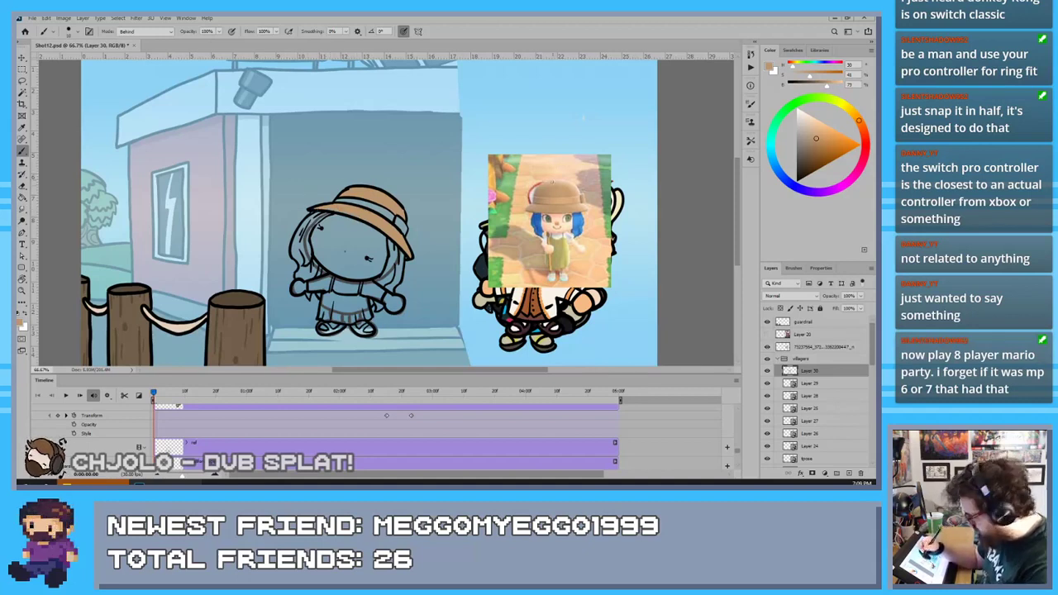
Sample the darker brown from the reference hat and colour the hat band with it
key(i)
click(545, 198)
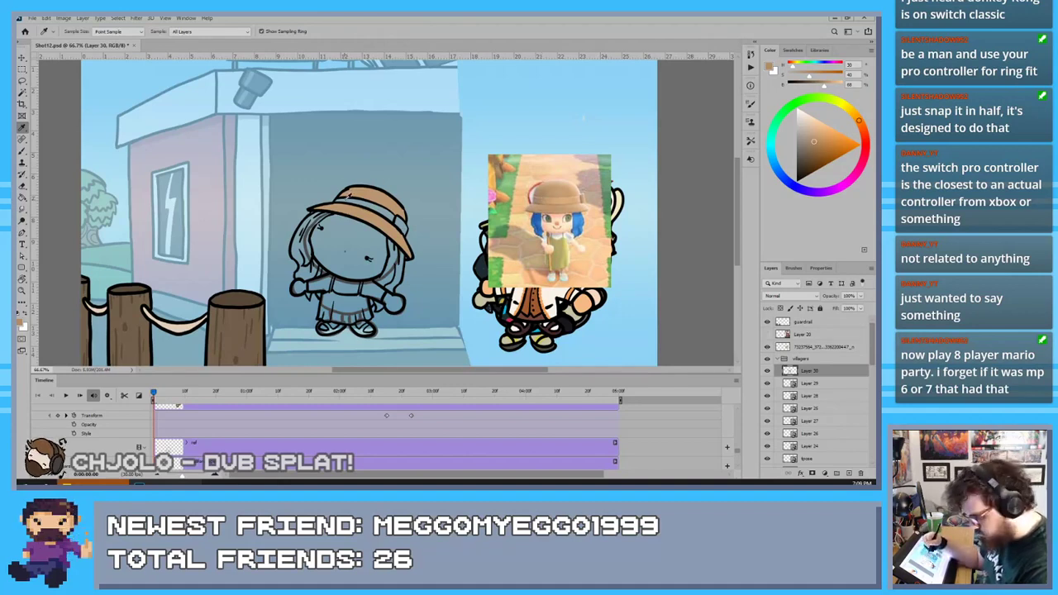
key(b)
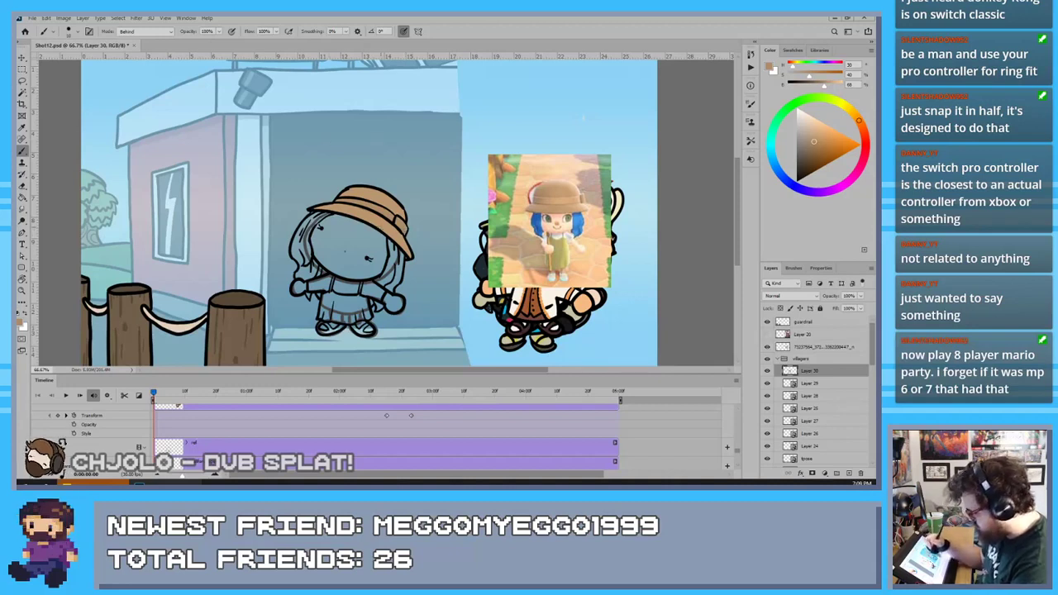
Sample the blue from the reference character's hair and colour the hair on both sides of the head
key(i)
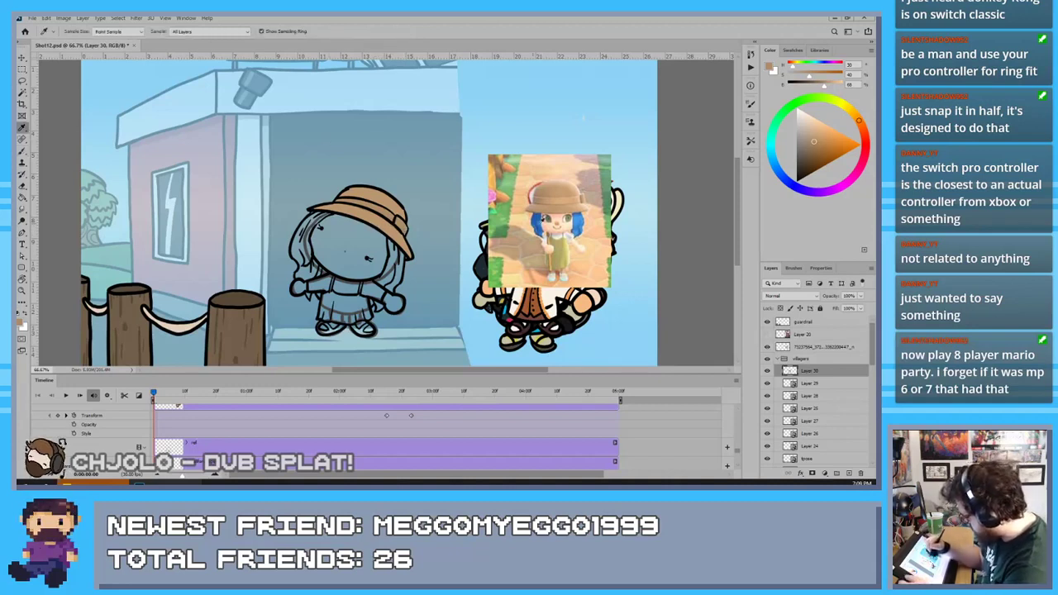
click(542, 219)
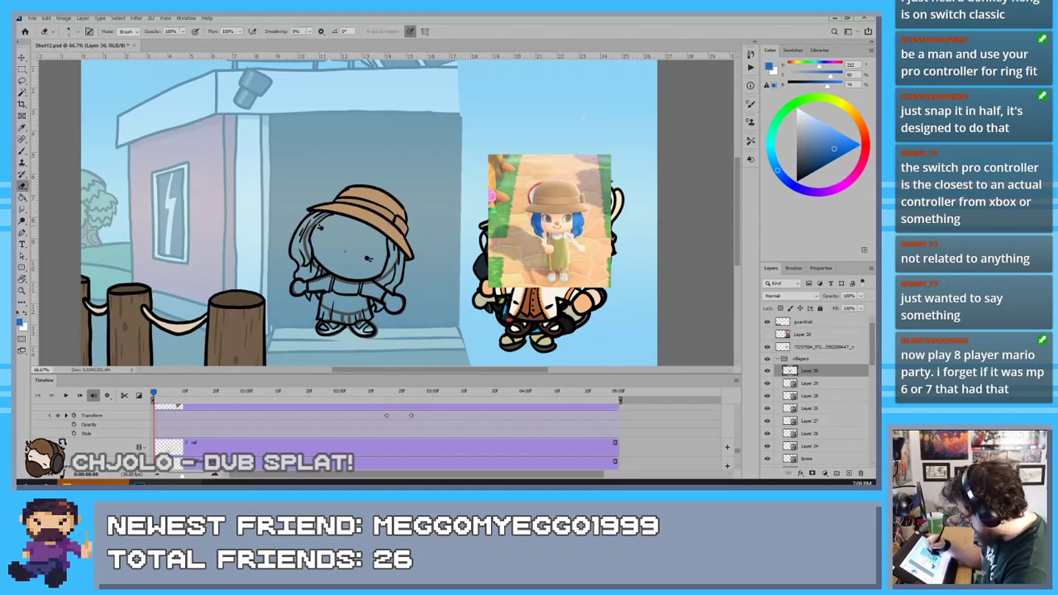
key(b)
mouse_move(389, 237)
mouse_down()
mouse_move(380, 286)
mouse_move(393, 293)
mouse_move(402, 275)
mouse_move(386, 283)
mouse_up()
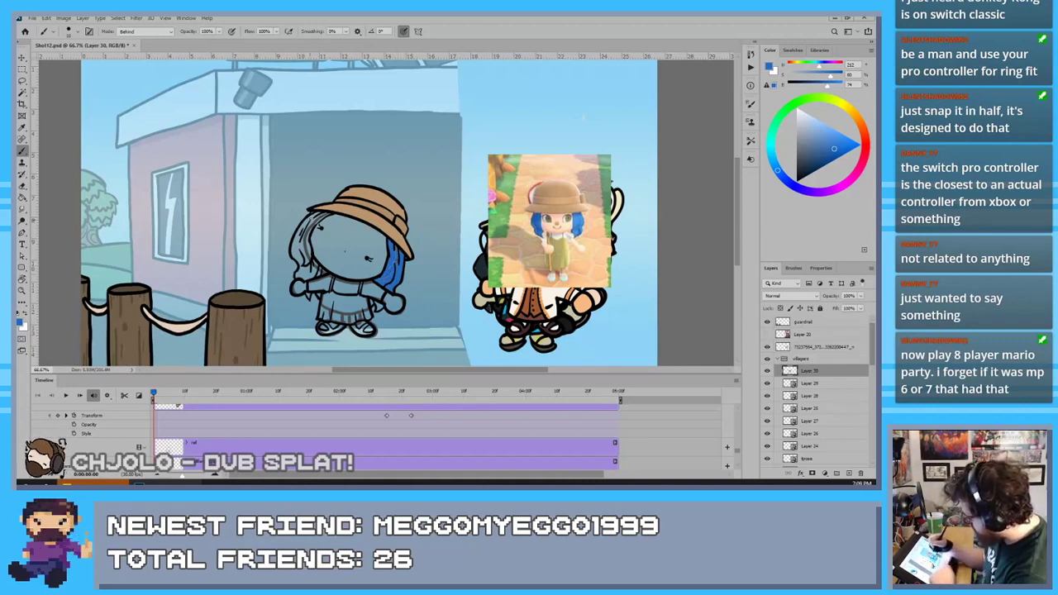
mouse_move(322, 214)
mouse_down()
mouse_move(300, 235)
mouse_move(298, 273)
mouse_up()
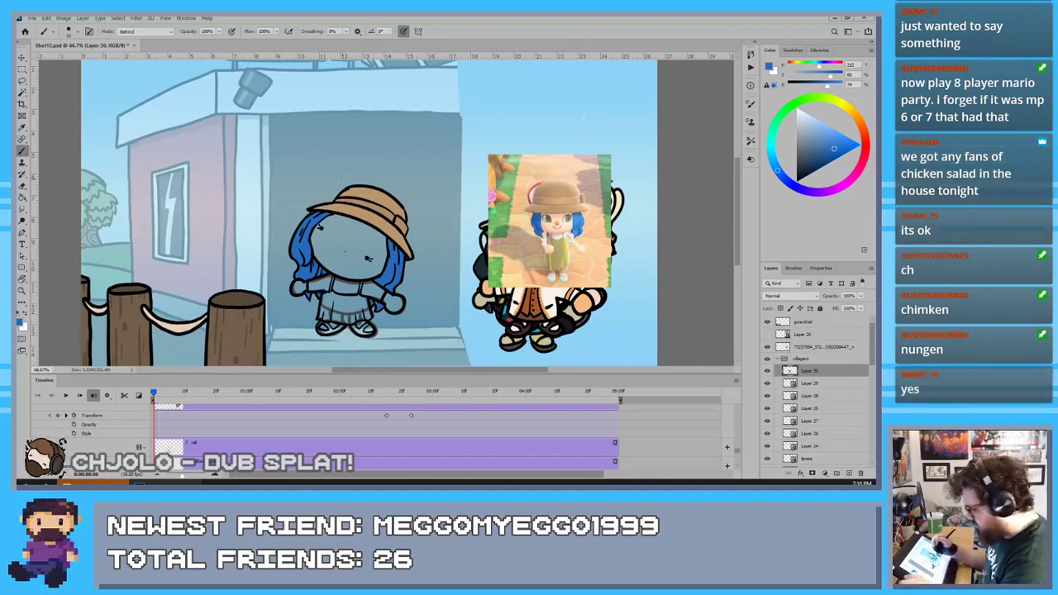
Sample the shaded skin tone from the reference face and paint a shadow across the forehead beneath the hat brim
key(i)
click(557, 214)
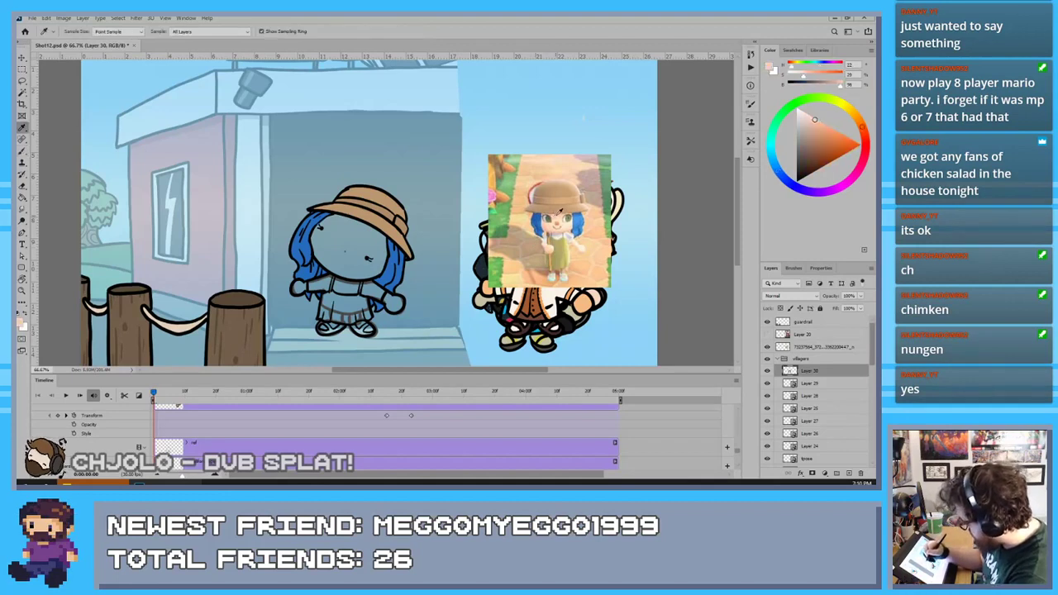
key(b)
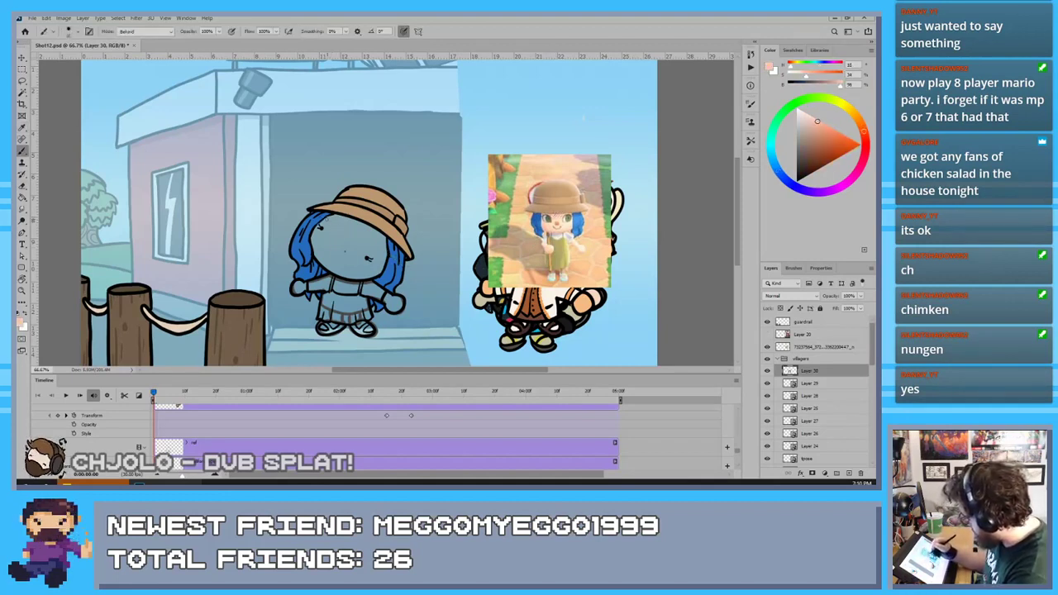
mouse_move(324, 218)
mouse_down()
mouse_move(384, 243)
mouse_move(361, 224)
mouse_up()
Sample the light skin tone from the reference character's face and colour the villager's face and both hands with it
key(i)
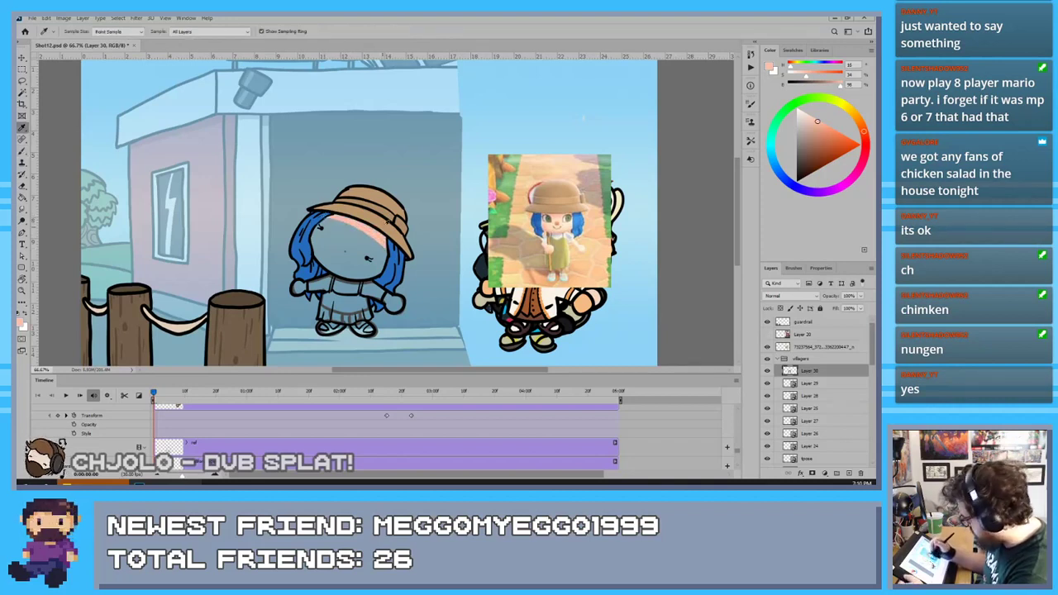
click(570, 221)
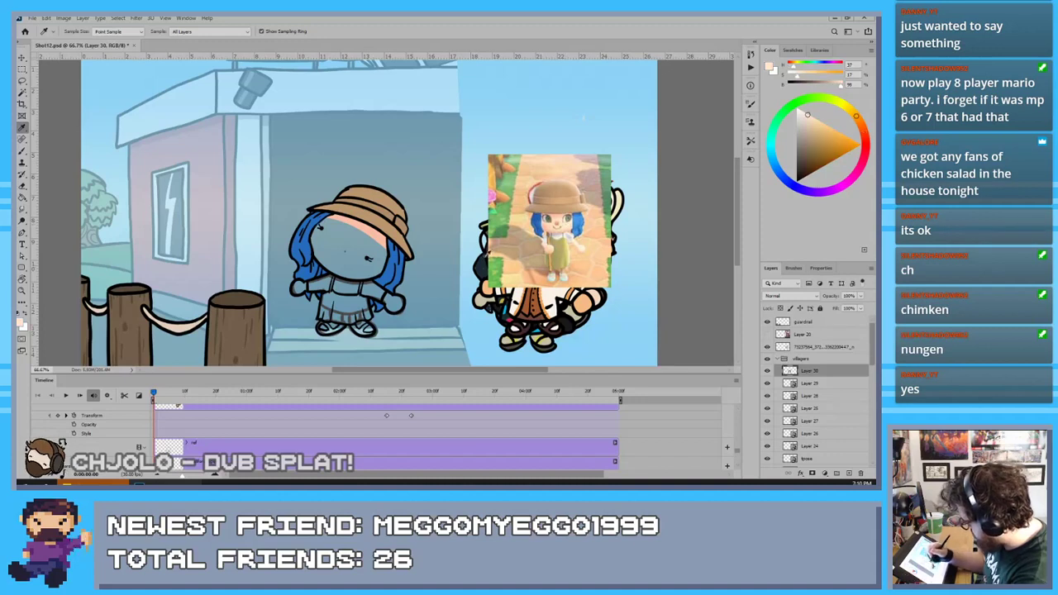
key(b)
key(b)
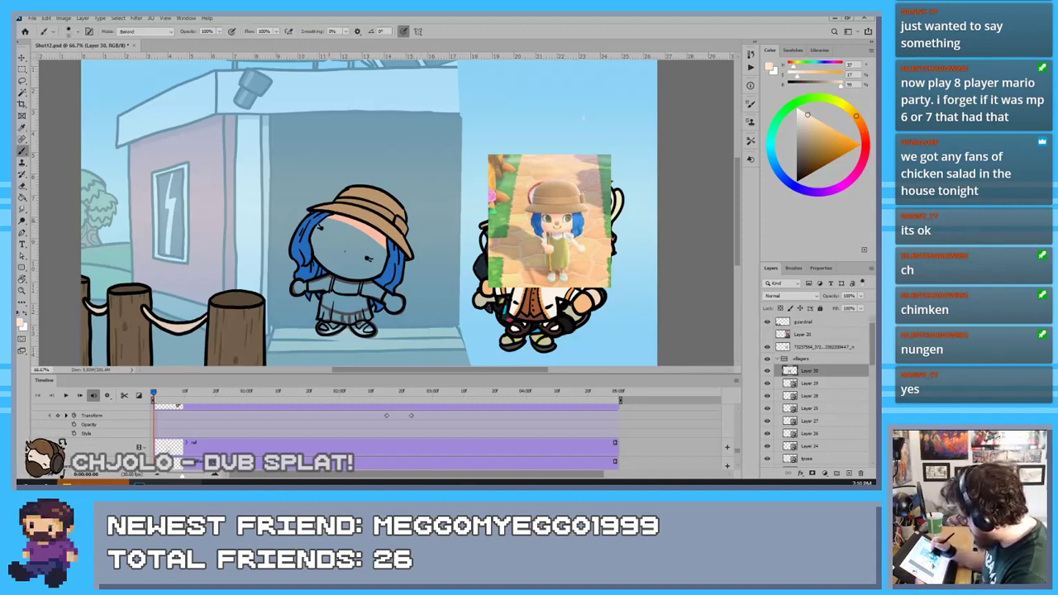
mouse_move(368, 257)
mouse_down()
mouse_move(349, 291)
mouse_move(350, 273)
mouse_move(332, 267)
mouse_move(326, 296)
mouse_move(329, 266)
mouse_move(354, 248)
mouse_up()
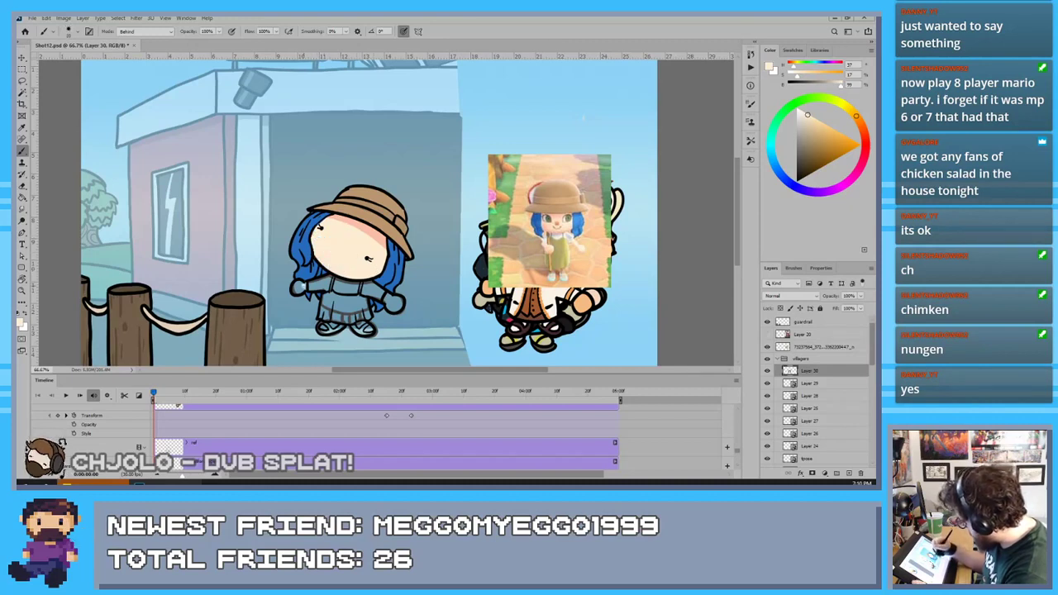
drag(304, 287, 298, 289)
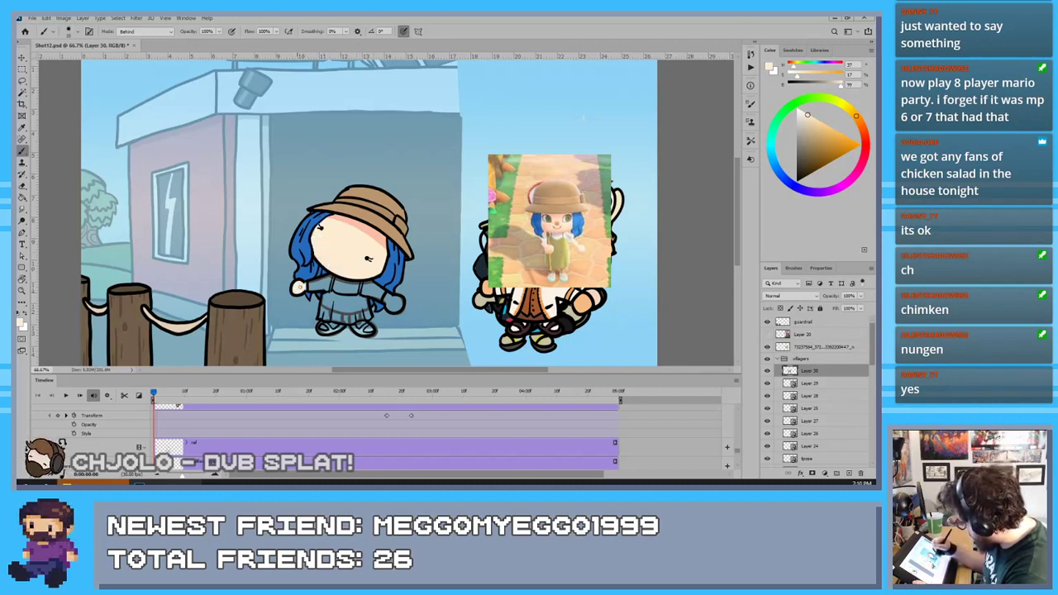
mouse_move(383, 298)
mouse_down()
mouse_move(400, 303)
mouse_move(391, 305)
mouse_up()
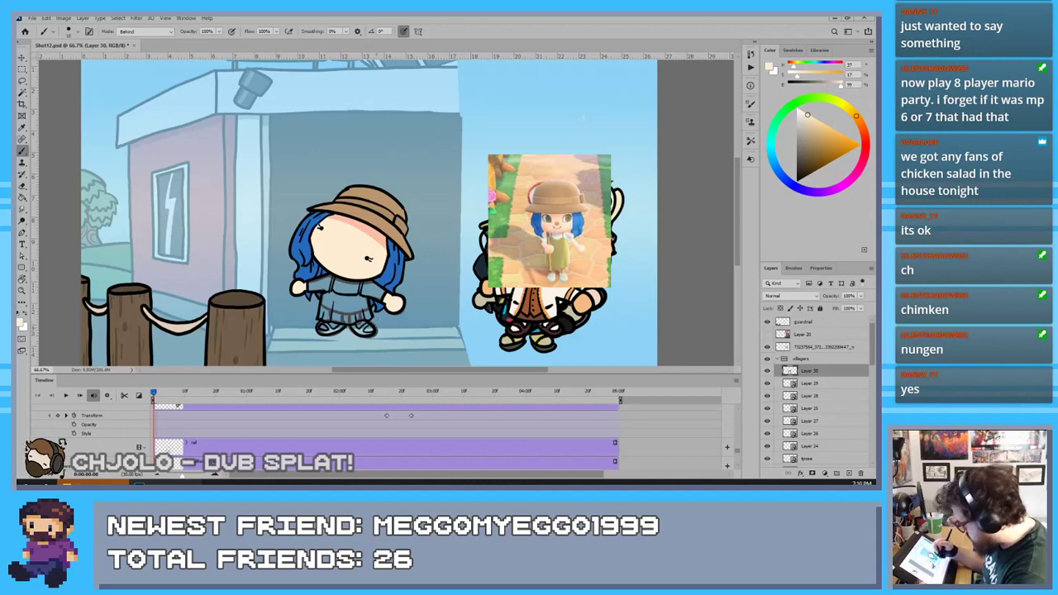
Sample the olive from the reference dress to colour the villager's dress, and pick up the villager's skin tone to colour the feet
key(i)
click(563, 246)
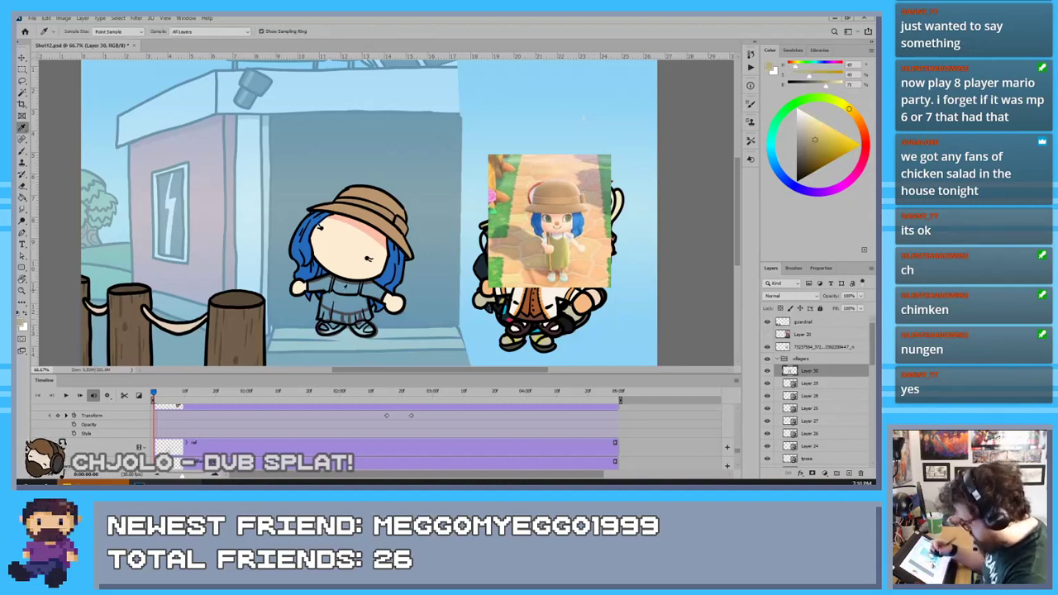
key(b)
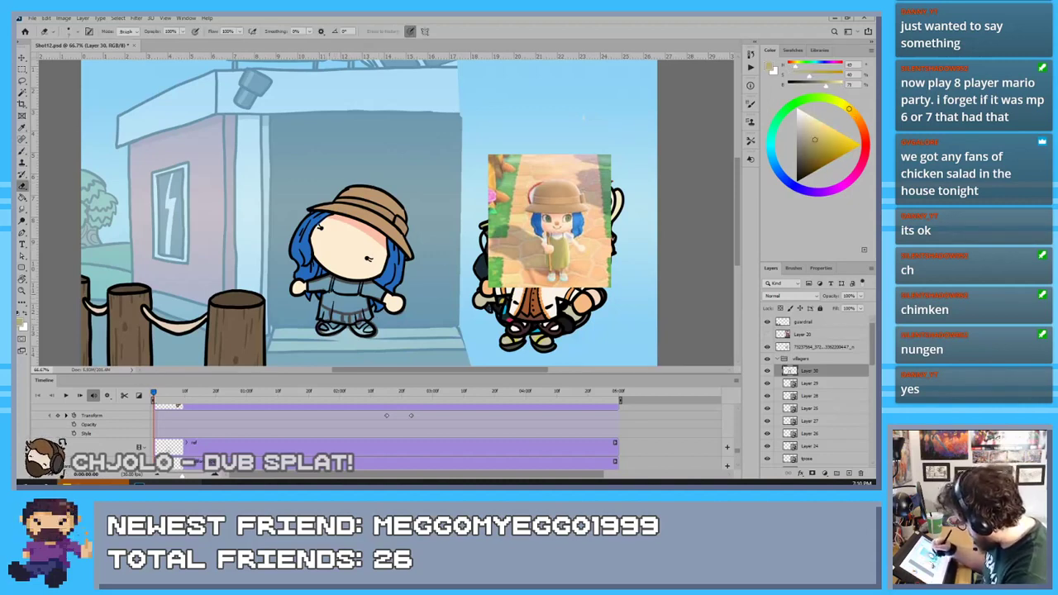
key(b)
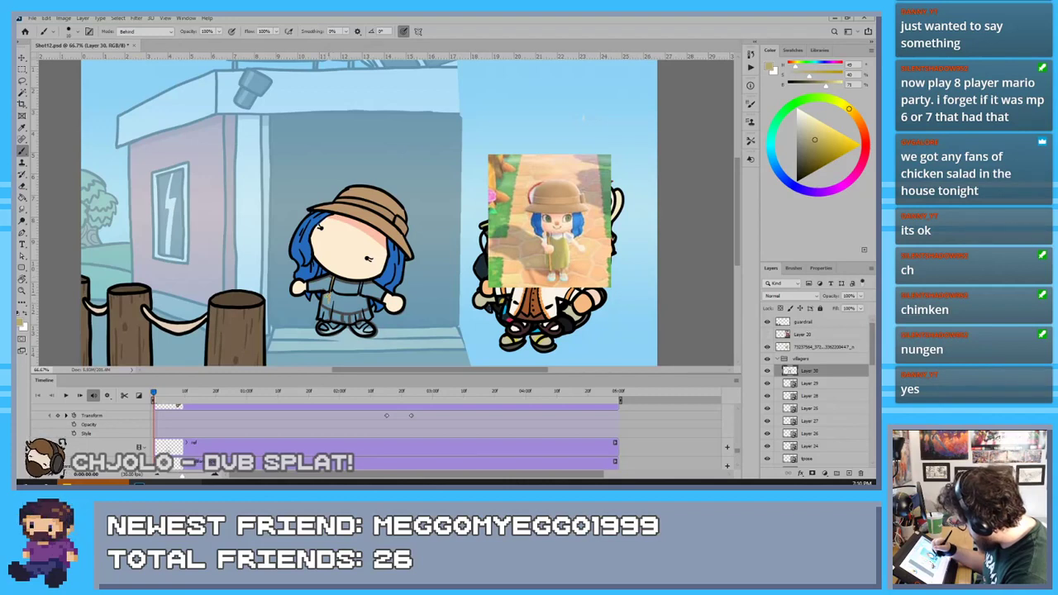
mouse_move(328, 298)
mouse_down()
mouse_move(326, 312)
mouse_move(360, 289)
mouse_move(369, 316)
mouse_move(329, 322)
mouse_move(333, 313)
mouse_move(360, 315)
mouse_up()
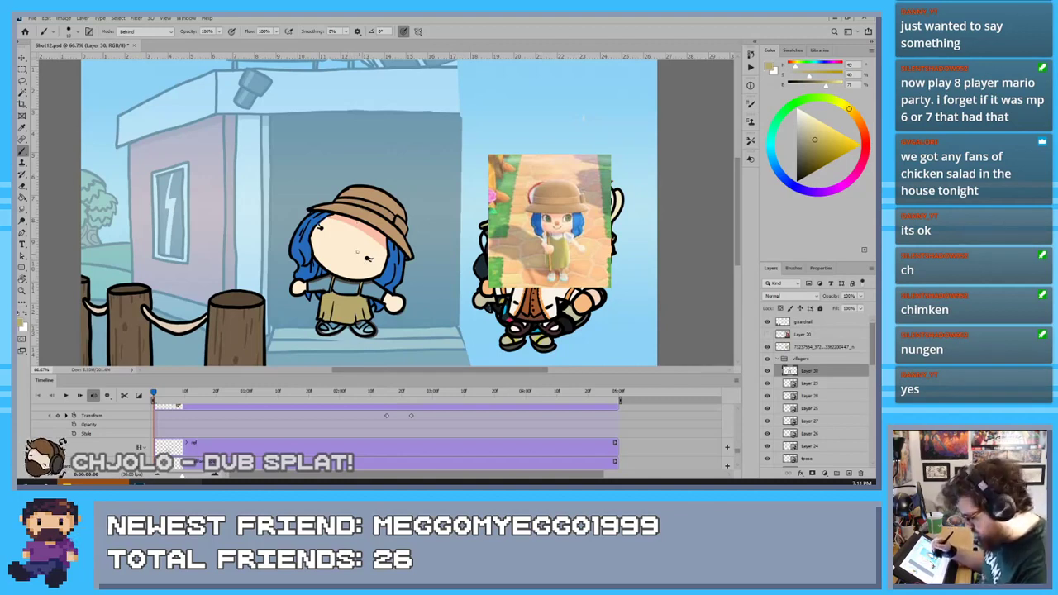
alt+click(366, 258)
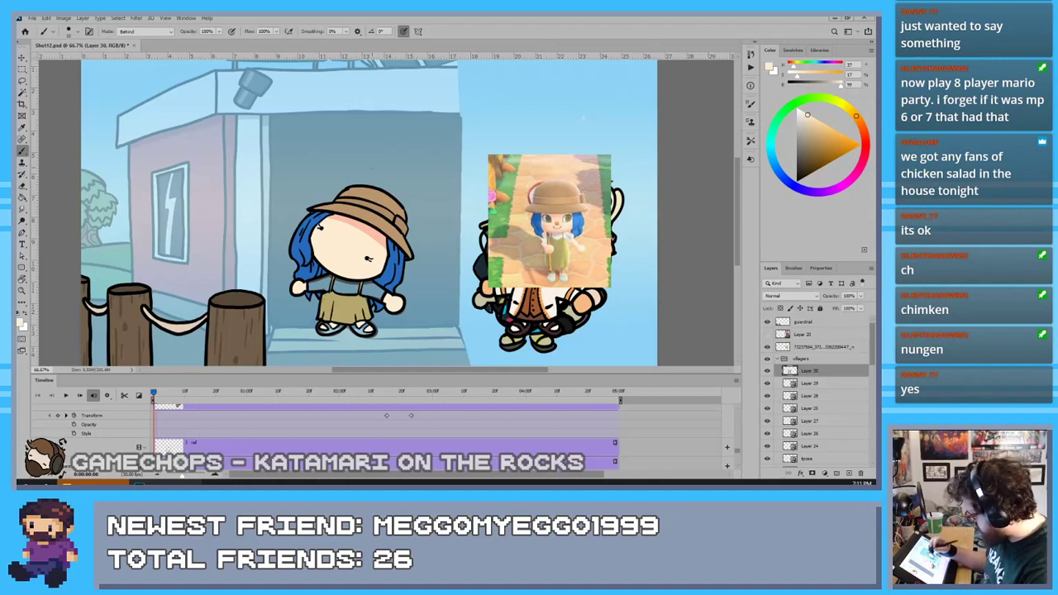
Sample the pale grey from the reference collar, brighten it to white, and colour the shirt and sleeves
key(i)
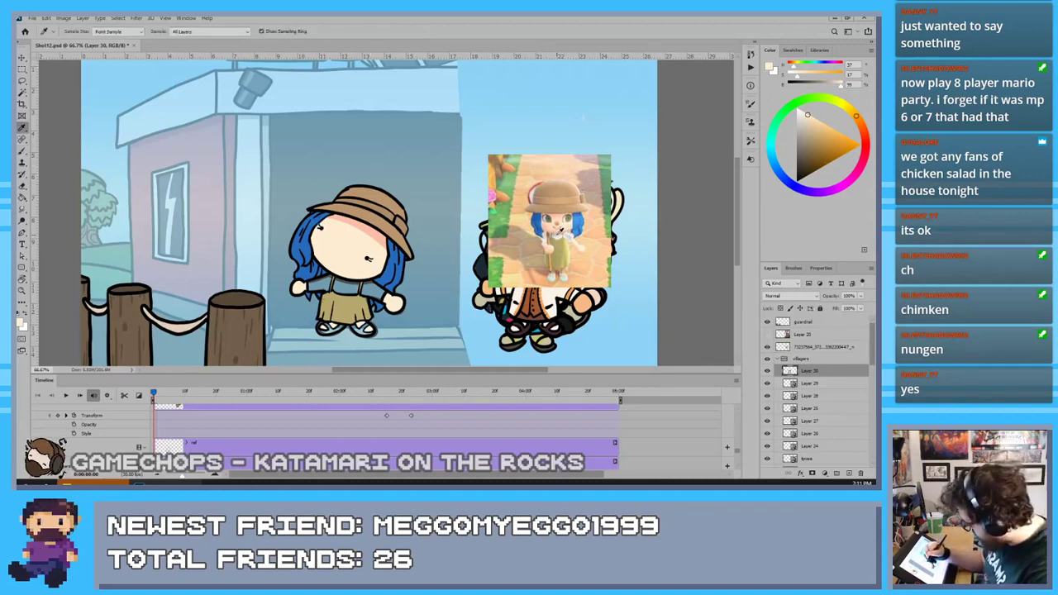
click(564, 233)
key(b)
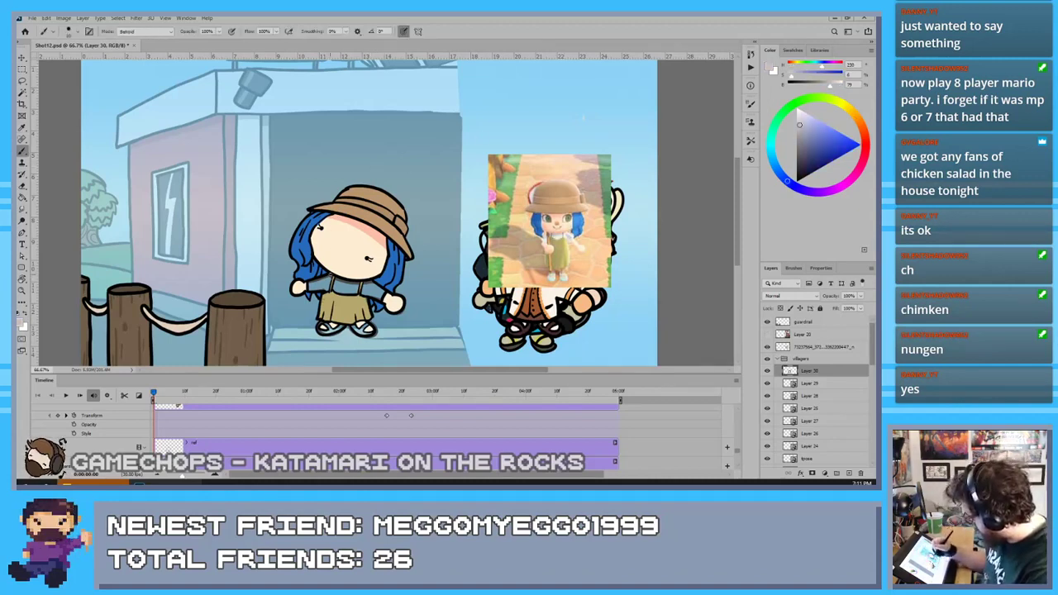
drag(336, 281, 357, 281)
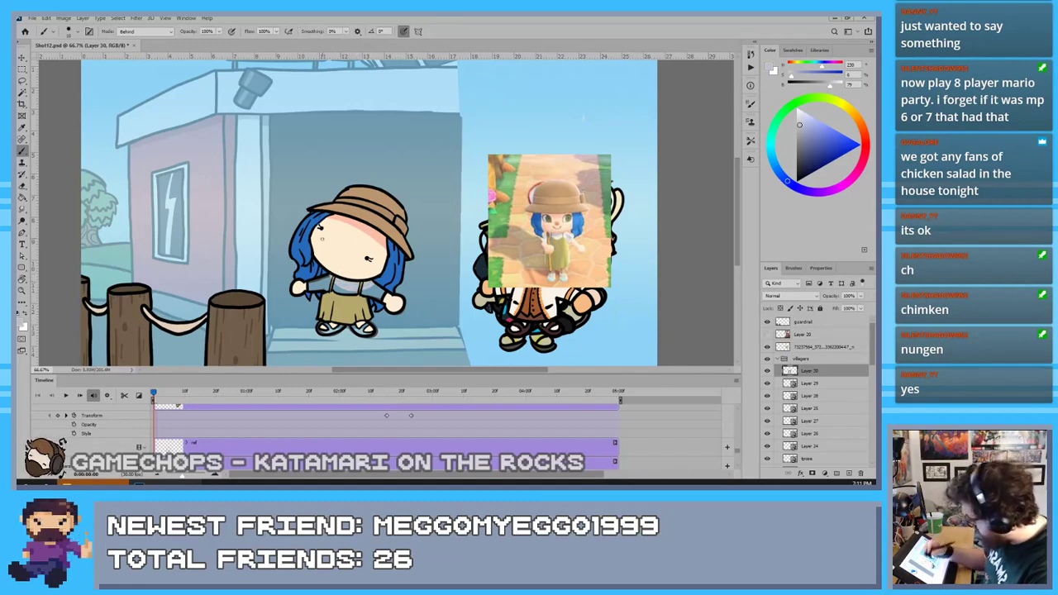
drag(798, 121, 796, 108)
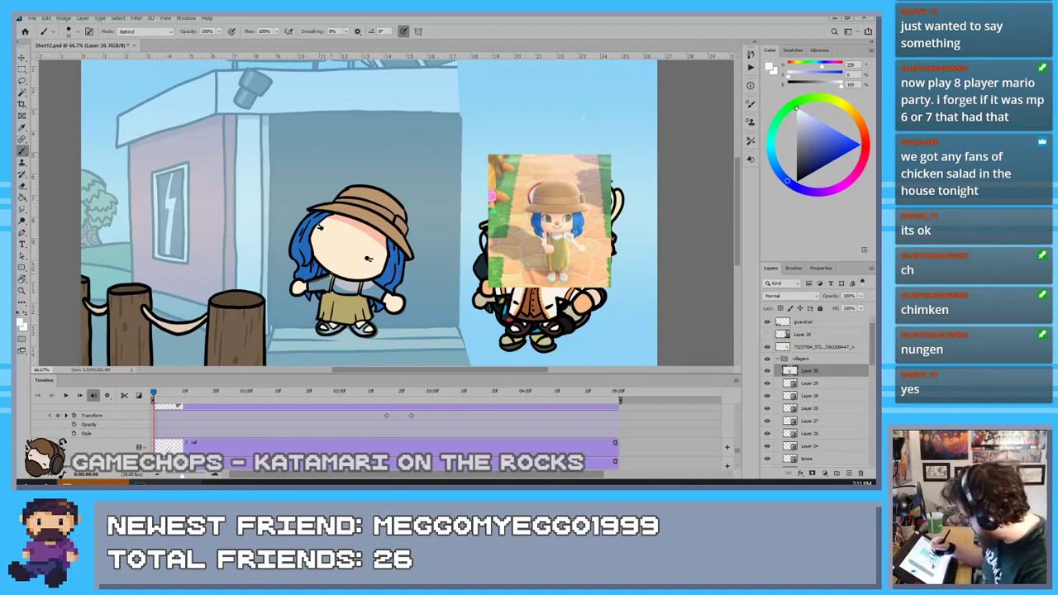
mouse_move(331, 279)
mouse_down()
mouse_move(315, 288)
mouse_move(382, 296)
mouse_up()
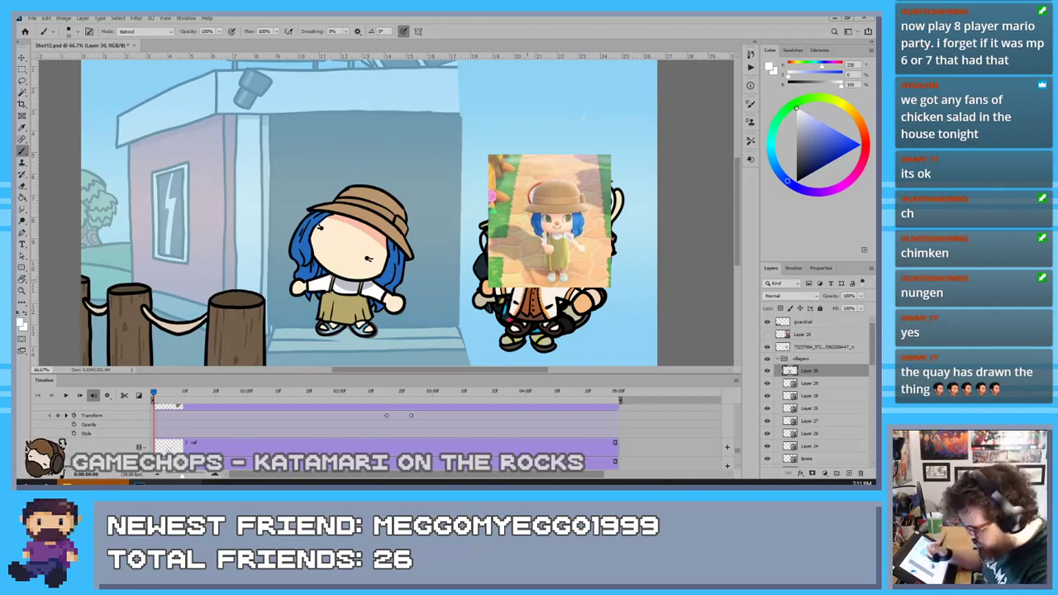
Sample the pale teal from the reference character's shoes and colour the villager's shoes with it
key(i)
click(561, 279)
click(561, 280)
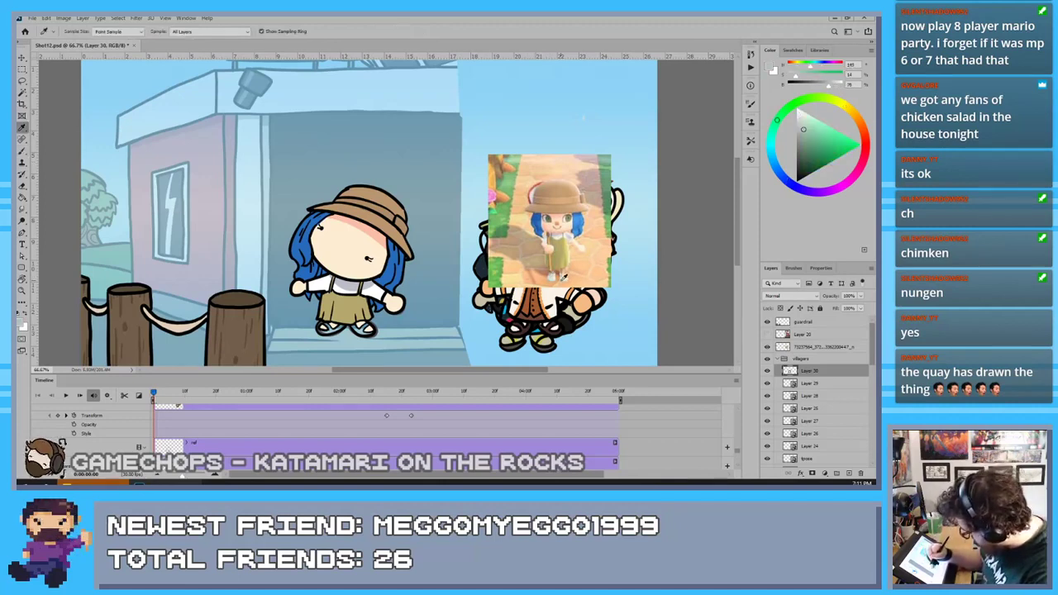
click(561, 279)
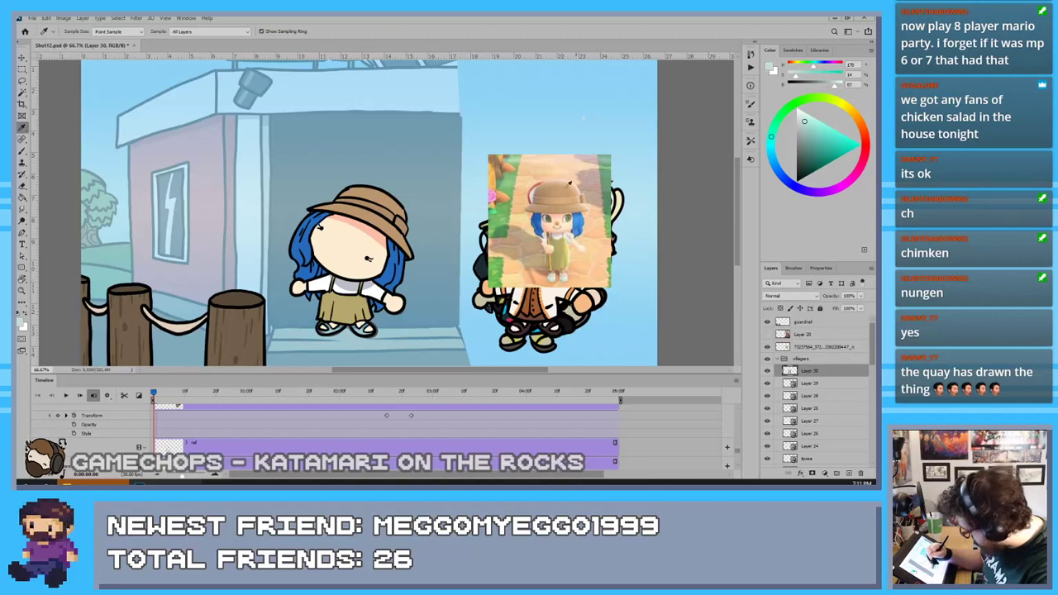
key(b)
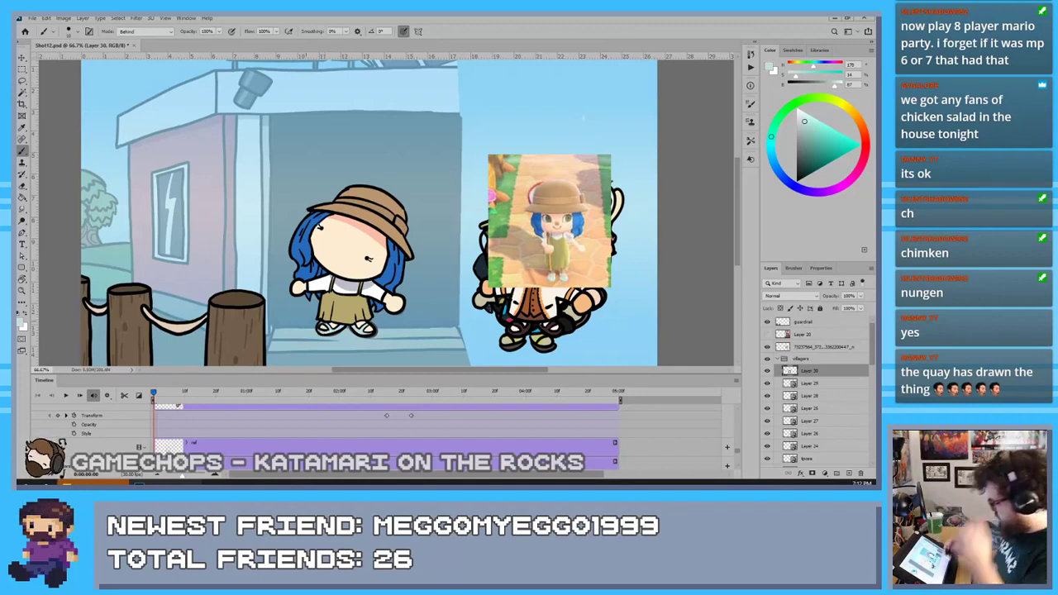
Delete the blue-haired character's reference image layer above the villagers group
click(804, 336)
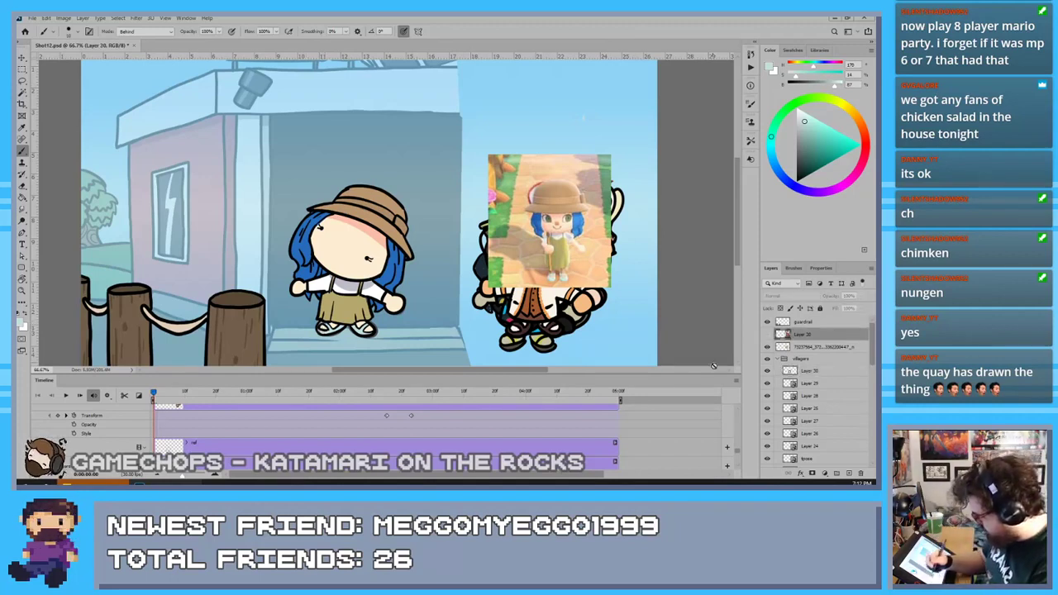
click(818, 347)
key(Delete)
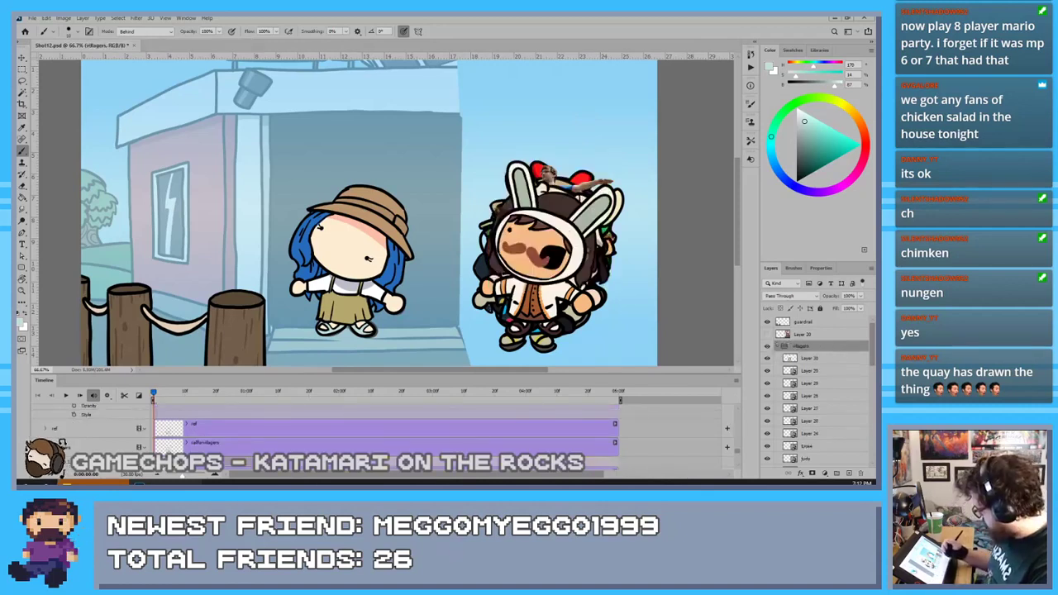
Move the finished blue-haired villager's layer over the stack of villagers beside the building
click(24, 58)
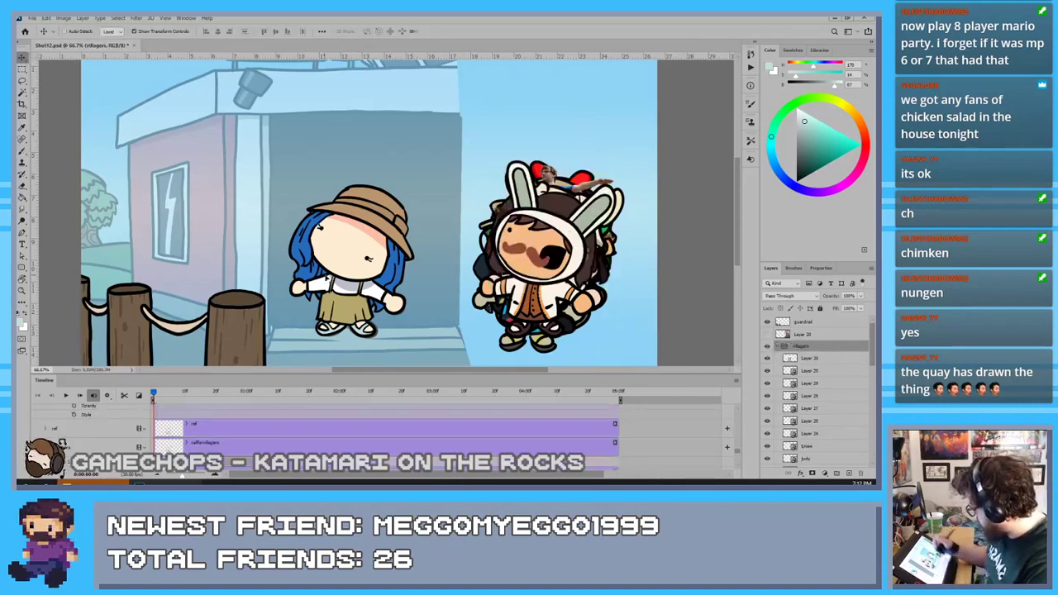
mouse_move(327, 276)
mouse_down()
mouse_move(479, 265)
mouse_move(460, 287)
mouse_up()
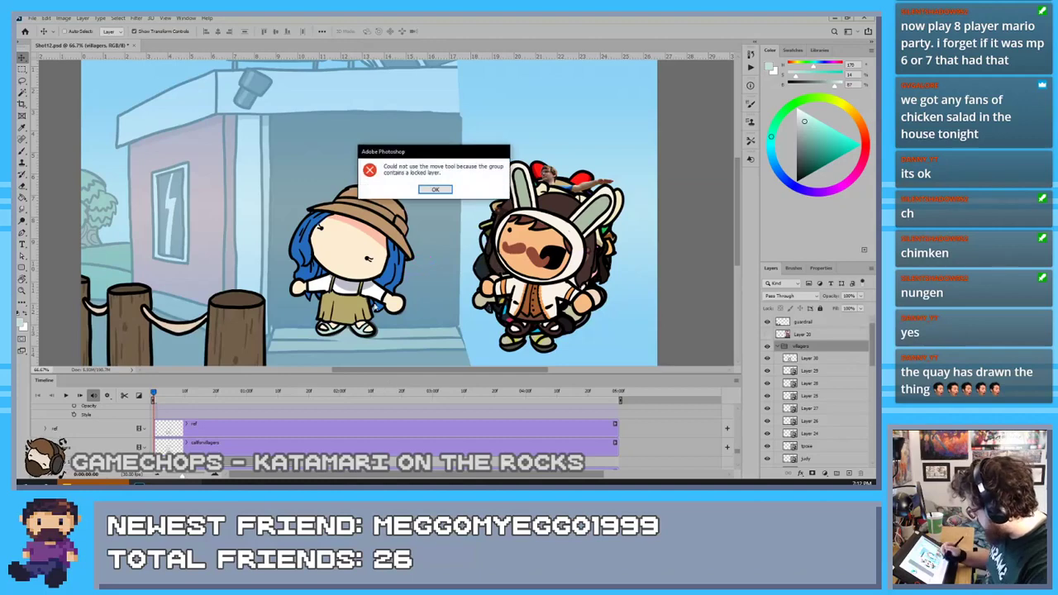
click(434, 190)
click(806, 357)
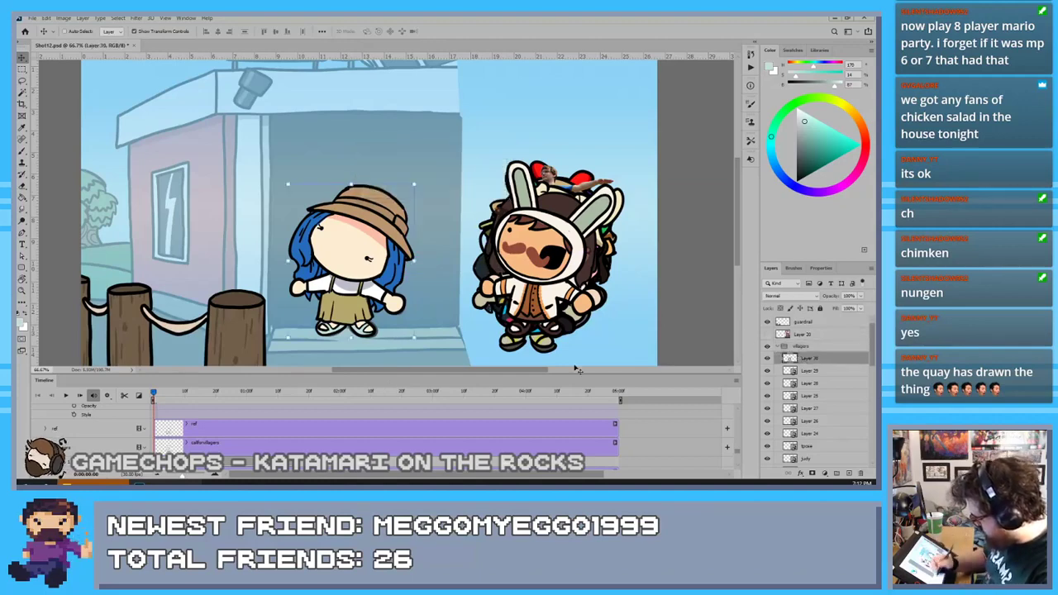
drag(351, 273, 545, 277)
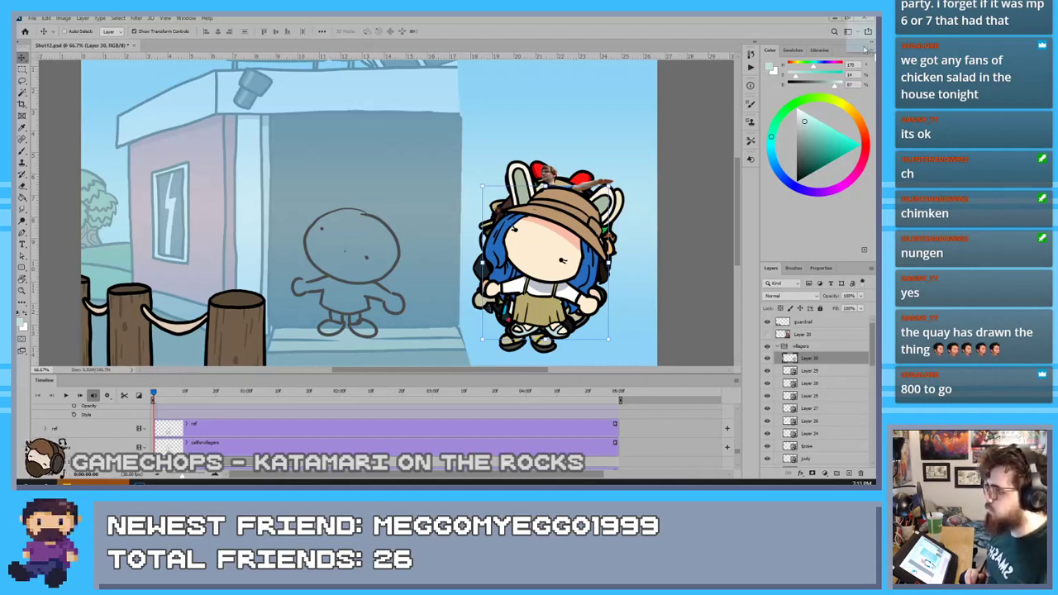
Place the reference photo of the orange-haired character with the Elegant hat, enlarge it to about 140%, and position it beside the base sketch
drag(474, 169, 517, 141)
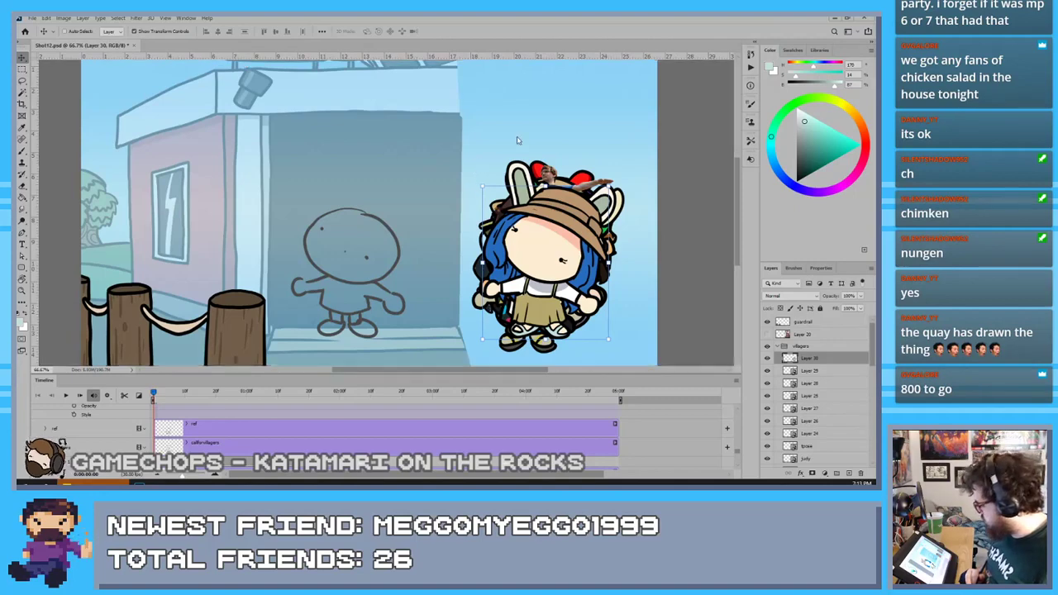
drag(370, 204, 578, 222)
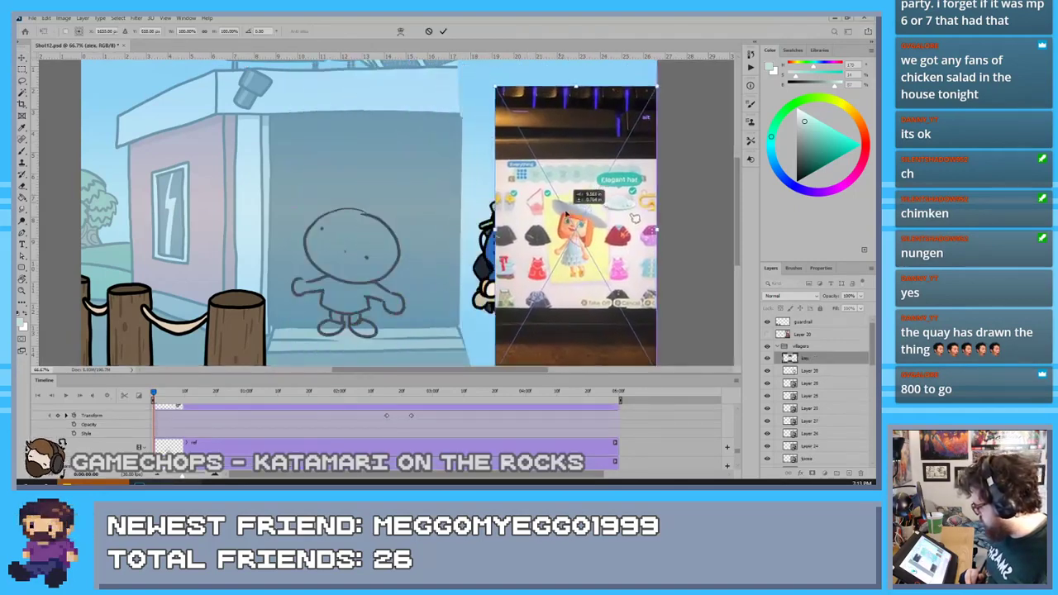
drag(496, 86, 429, 72)
drag(524, 252, 524, 282)
scroll(531, 259, down, 3)
scroll(532, 257, down, 3)
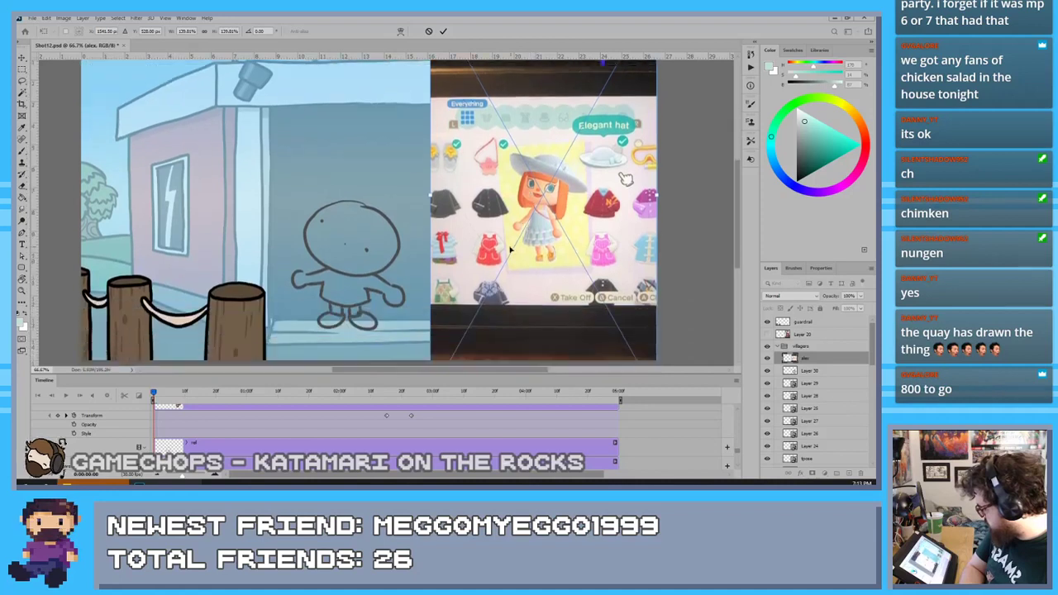
drag(506, 239, 528, 240)
click(444, 31)
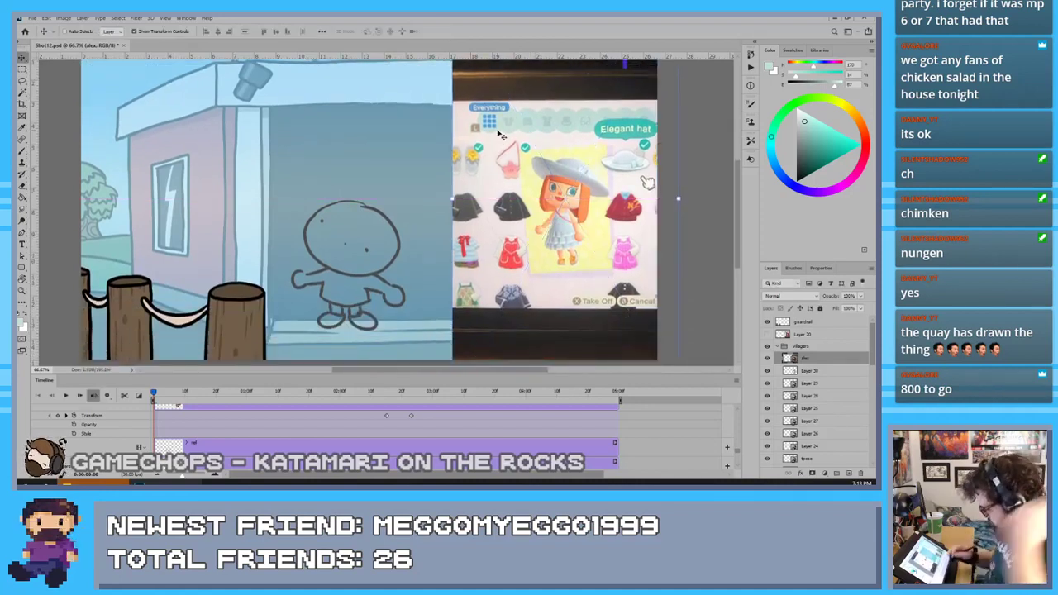
Create a new layer directly below the reference photo and ready the brush with black as the foreground colour
click(849, 472)
drag(800, 370, 800, 377)
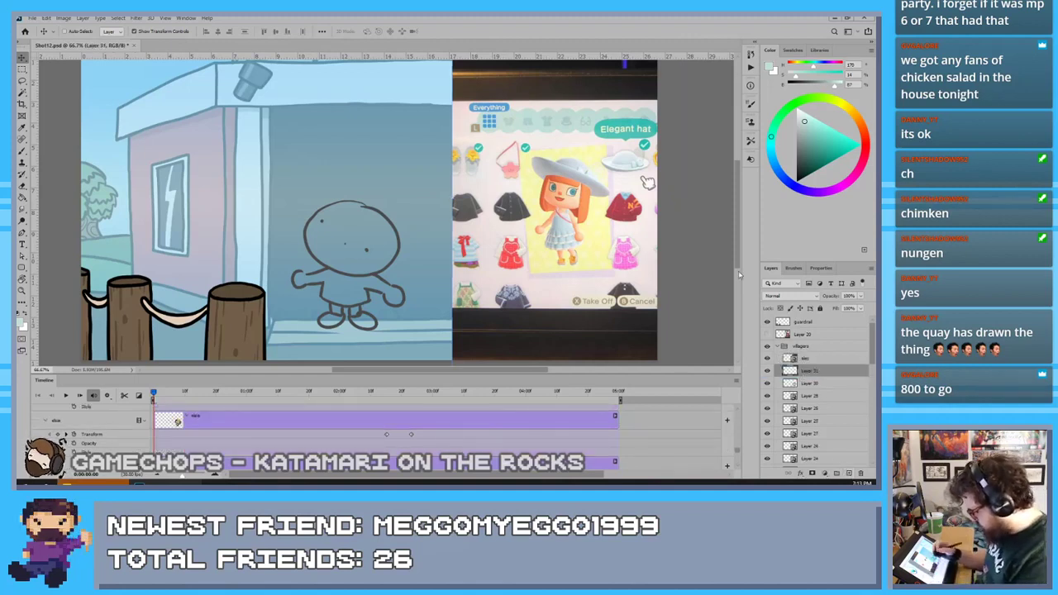
key(x)
key(b)
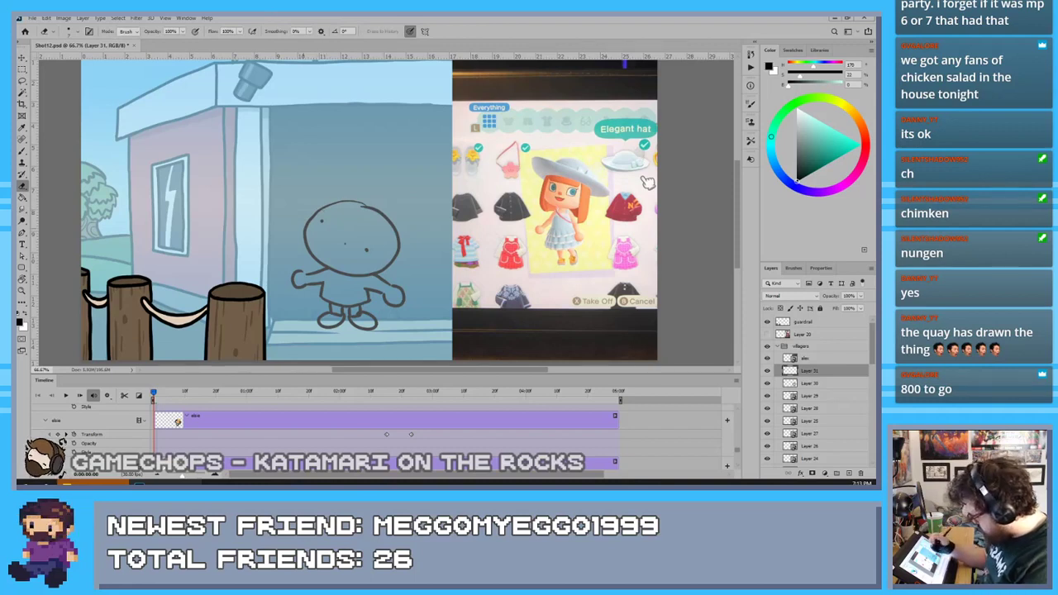
key(b)
Ink the villager's round head outline and two eye dots over the base sketch, undoing and redrawing unsatisfactory strokes
mouse_move(323, 209)
mouse_down()
mouse_move(374, 277)
mouse_move(321, 208)
mouse_move(397, 230)
mouse_move(325, 211)
mouse_move(349, 204)
mouse_move(337, 208)
mouse_move(347, 205)
mouse_move(340, 200)
mouse_move(326, 207)
mouse_move(368, 281)
mouse_move(330, 206)
mouse_move(306, 231)
mouse_move(324, 212)
mouse_move(390, 219)
mouse_move(341, 203)
mouse_move(312, 258)
mouse_move(332, 205)
mouse_move(307, 231)
mouse_move(340, 204)
mouse_move(367, 269)
mouse_move(340, 203)
mouse_move(361, 204)
mouse_move(400, 248)
mouse_move(357, 202)
mouse_move(327, 211)
mouse_move(363, 204)
mouse_move(338, 273)
mouse_move(364, 203)
mouse_up()
key(ctrl+z)
key(ctrl+z)
key(ctrl+z)
key(ctrl+z)
key(ctrl+z)
key(ctrl+z)
key(ctrl+z)
key(ctrl+z)
key(ctrl+z)
key(ctrl+z)
key(ctrl+z)
key(ctrl+z)
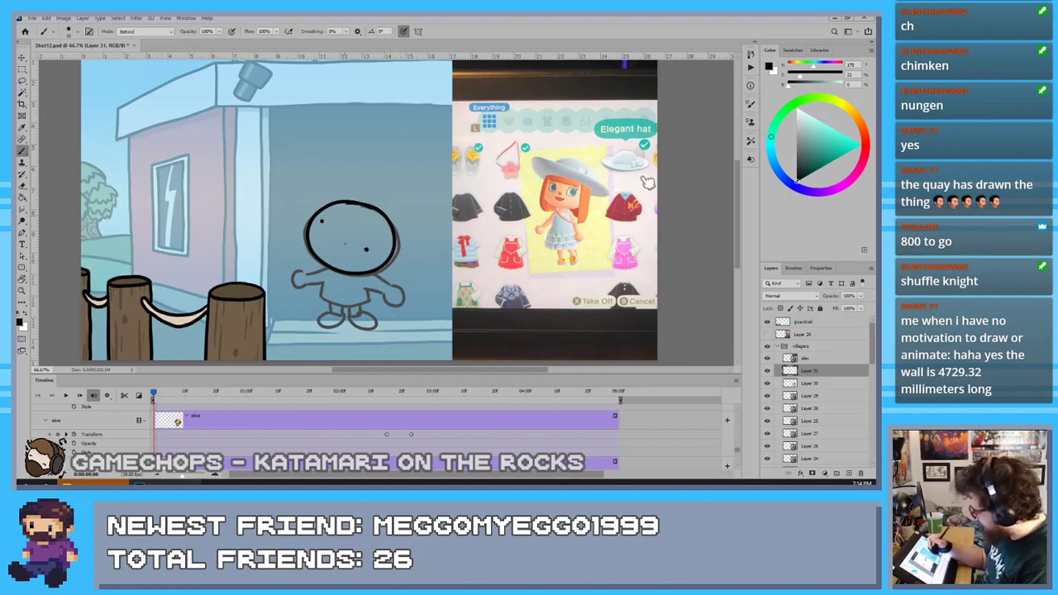
Add eyelashes to both eyes and draw a curved hat line across the upper part of the head
drag(322, 221, 318, 216)
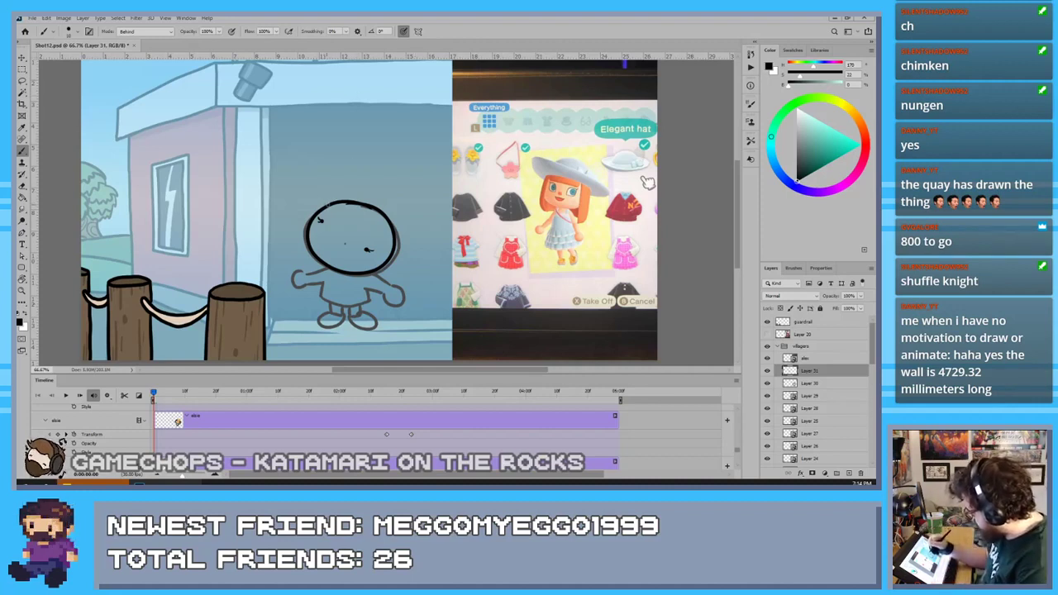
drag(328, 205, 392, 233)
key(ctrl+z)
drag(332, 205, 393, 234)
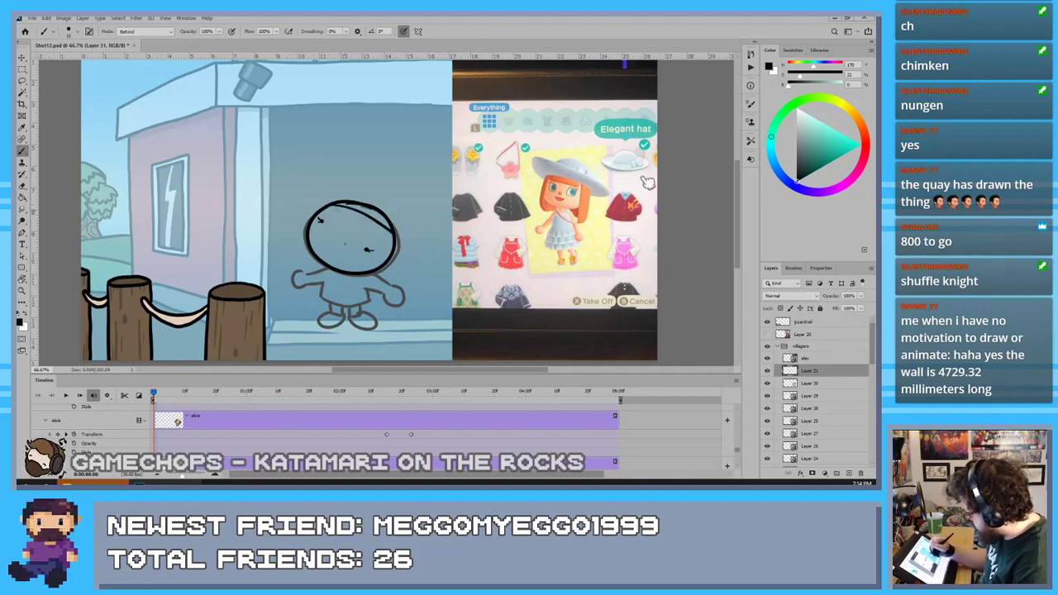
mouse_move(323, 212)
mouse_down()
mouse_move(306, 175)
mouse_move(411, 222)
mouse_up()
key(ctrl+z)
mouse_move(318, 212)
mouse_down()
mouse_move(301, 188)
mouse_move(313, 170)
mouse_move(417, 223)
mouse_move(425, 246)
mouse_up()
key(ctrl+z)
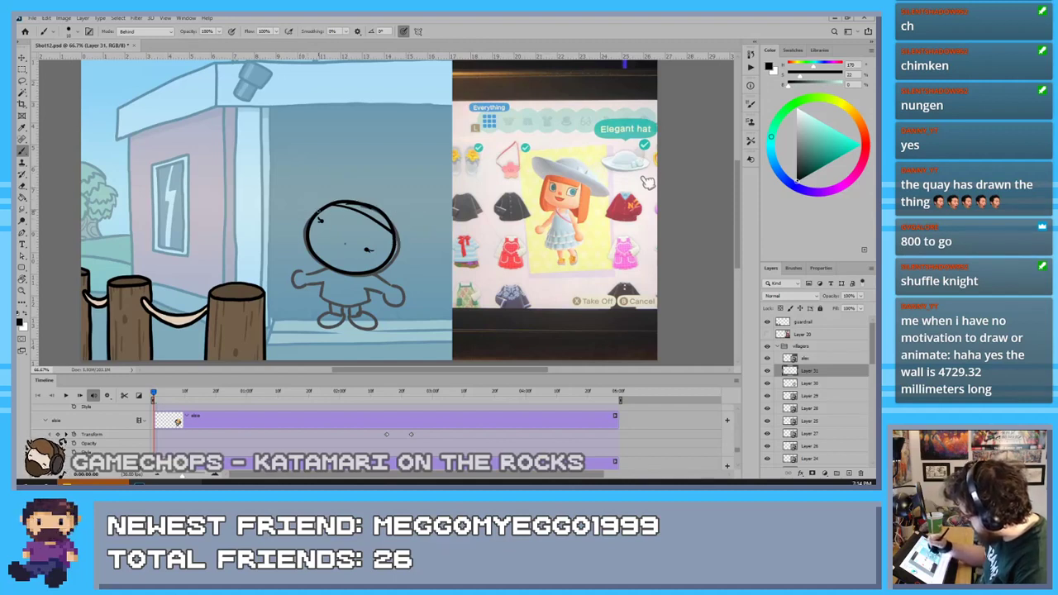
mouse_move(321, 215)
mouse_down()
mouse_move(290, 177)
mouse_move(300, 160)
mouse_move(425, 235)
mouse_up()
key(ctrl+z)
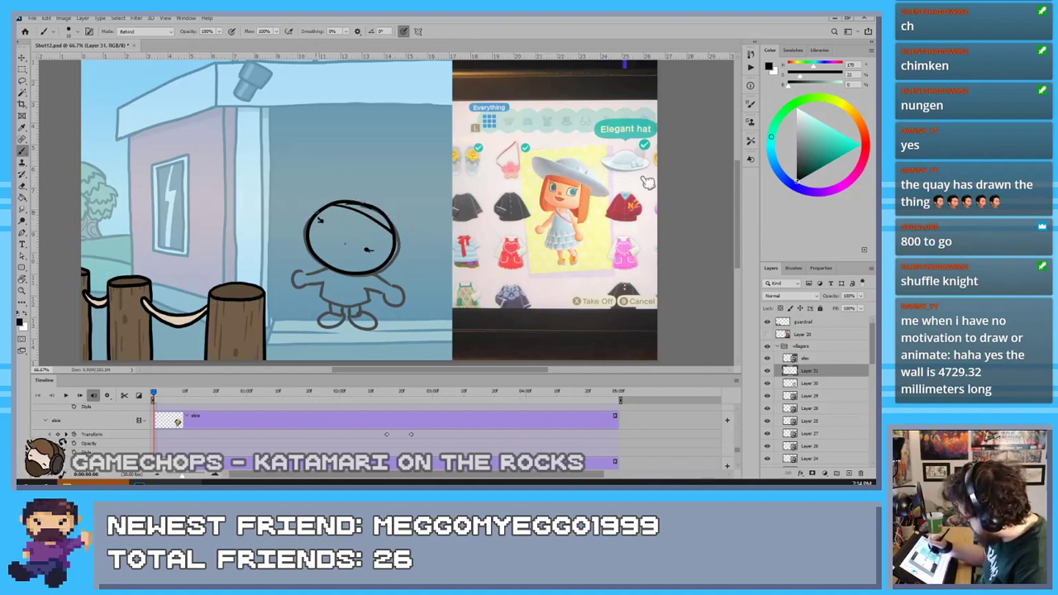
mouse_move(319, 216)
mouse_down()
mouse_move(298, 178)
mouse_move(395, 222)
mouse_move(400, 245)
mouse_up()
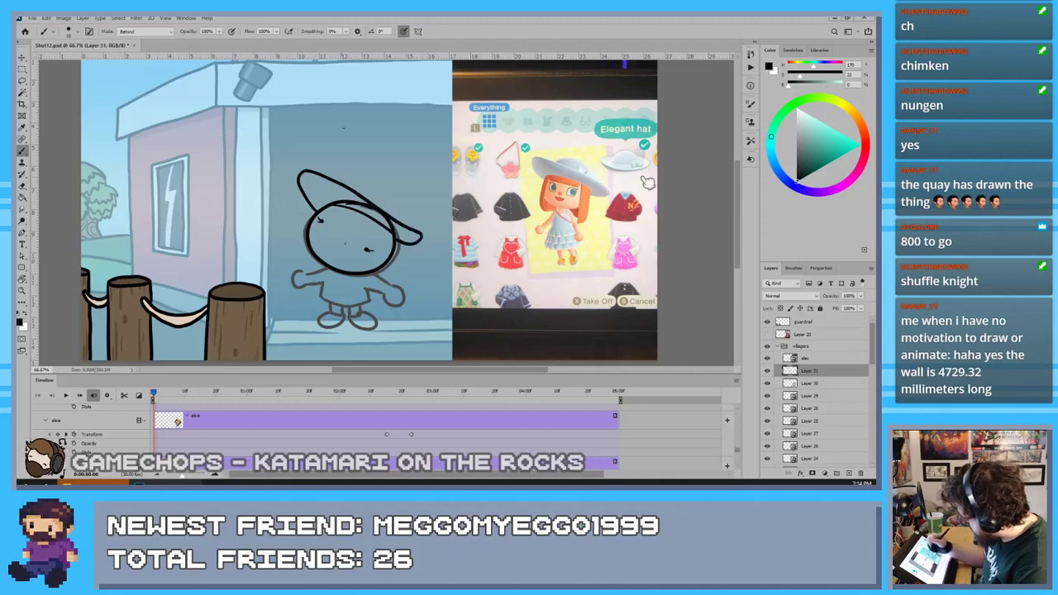
key(ctrl+z)
Undo the curved hat line and redraw it across the upper part of the head until the curve fits
key(ctrl+z)
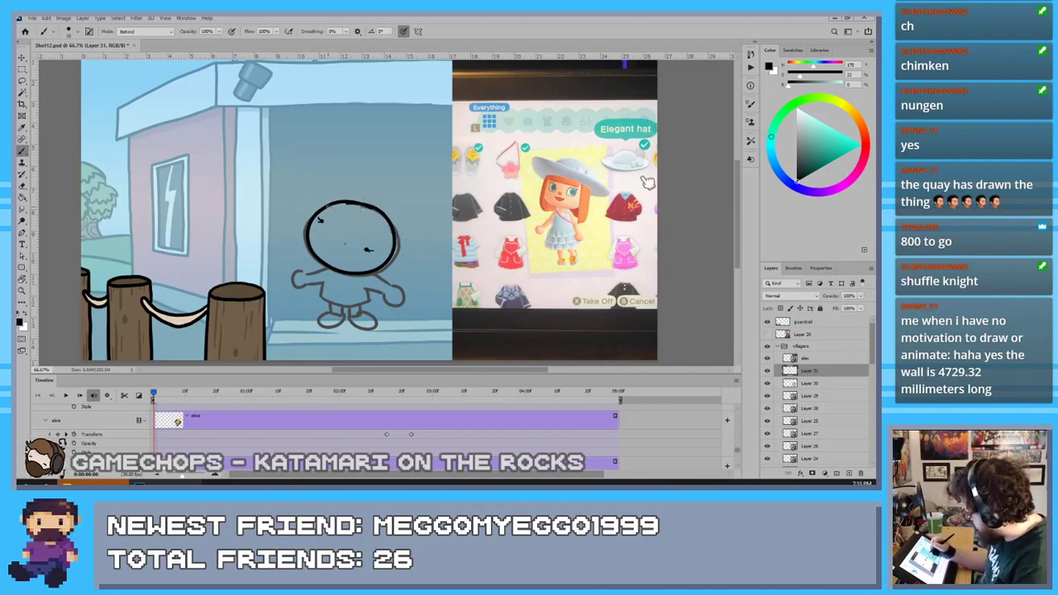
key(ctrl+z)
drag(329, 204, 398, 238)
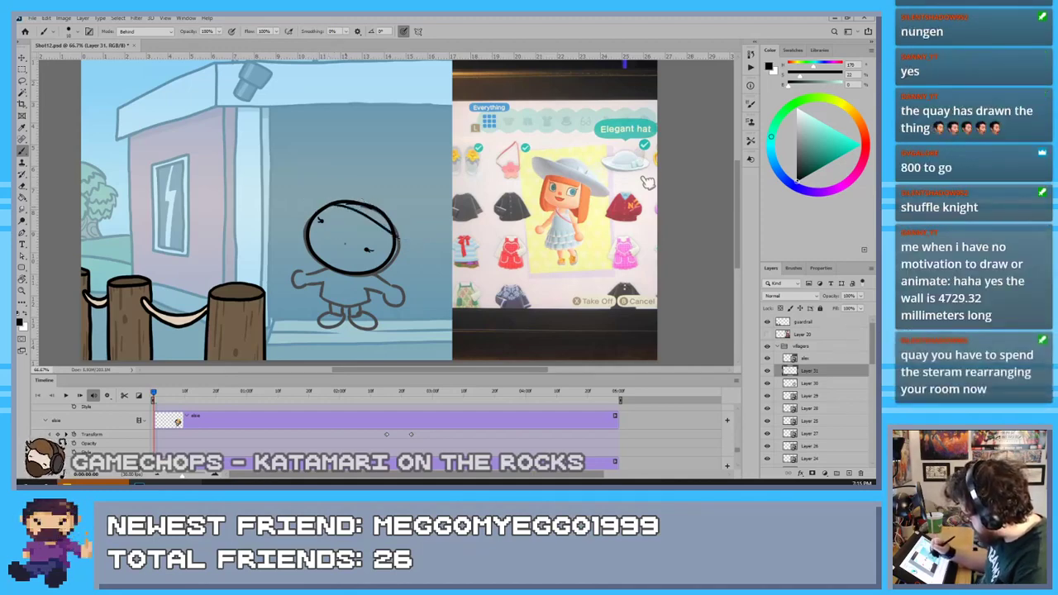
key(ctrl+z)
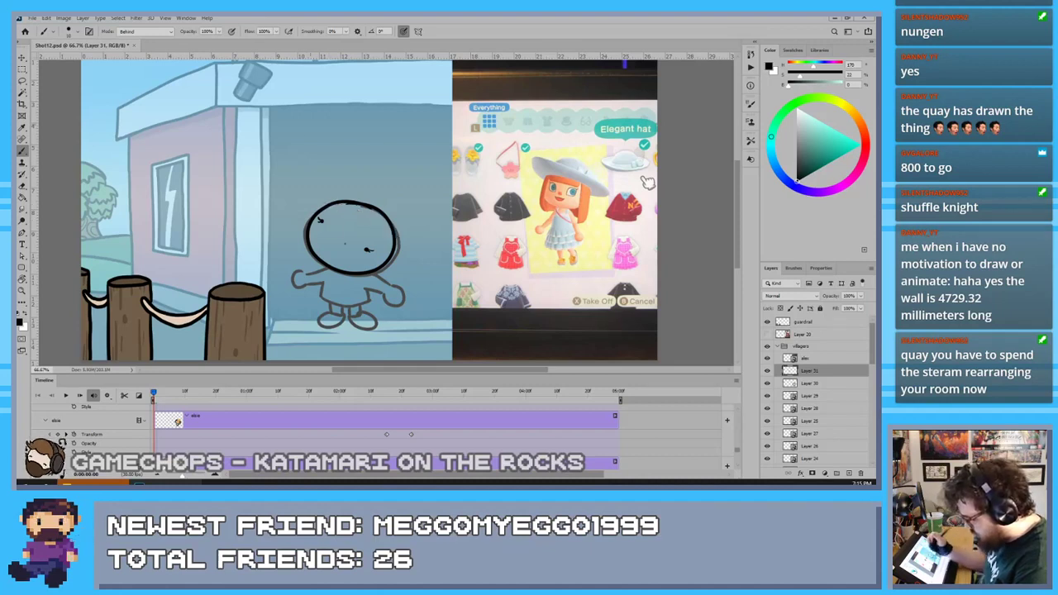
drag(331, 203, 400, 248)
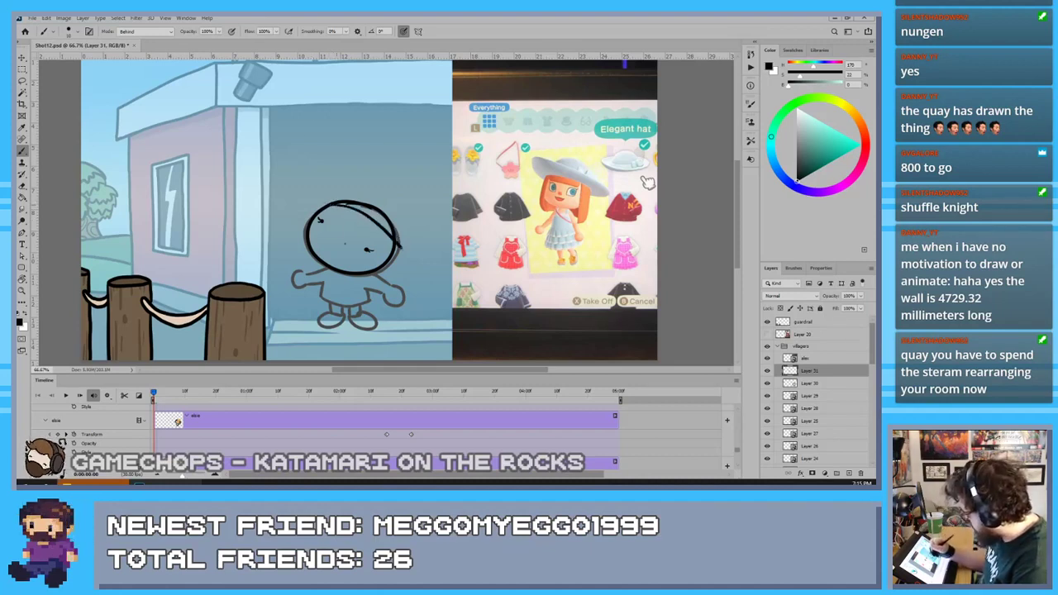
key(ctrl+z)
drag(314, 217, 395, 239)
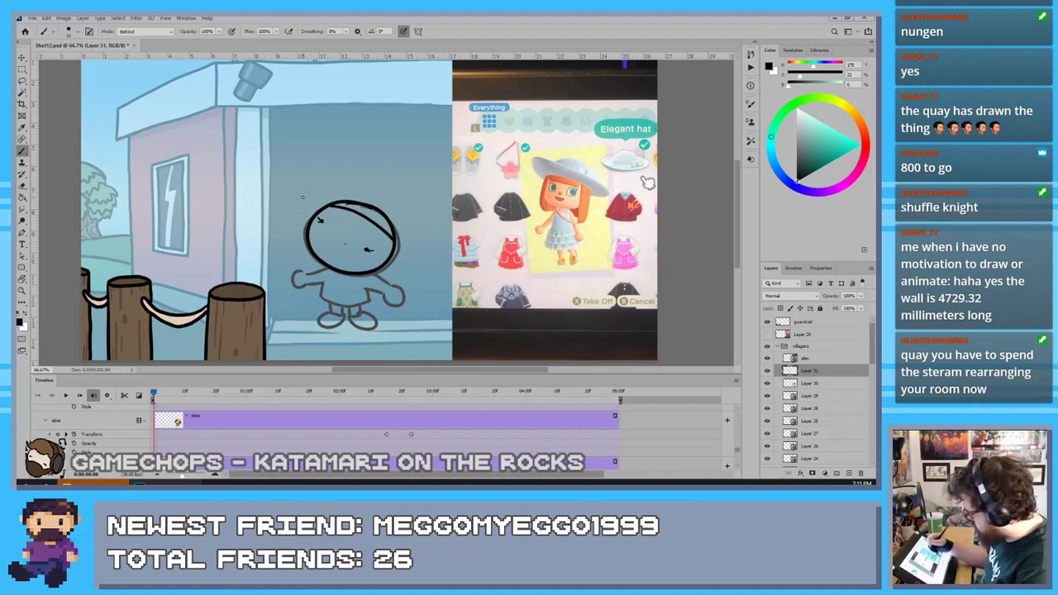
Draw the curved left end of the hat brim rising from the head's upper left, undoing and redrawing unsatisfactory strokes
drag(315, 209, 302, 171)
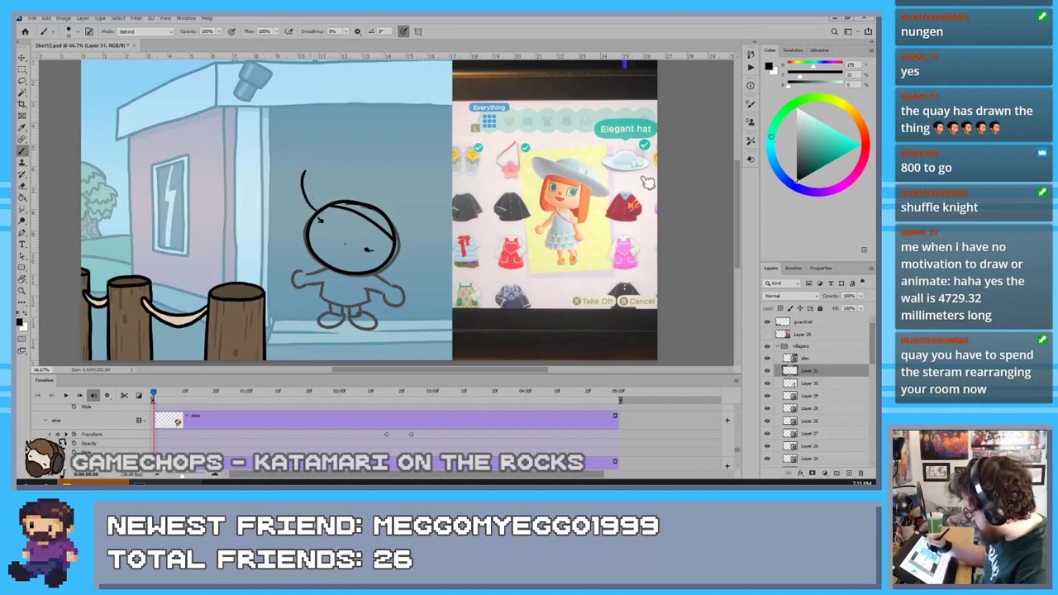
key(ctrl+z)
mouse_move(315, 210)
mouse_down()
mouse_move(305, 172)
mouse_move(318, 217)
mouse_up()
key(ctrl+z)
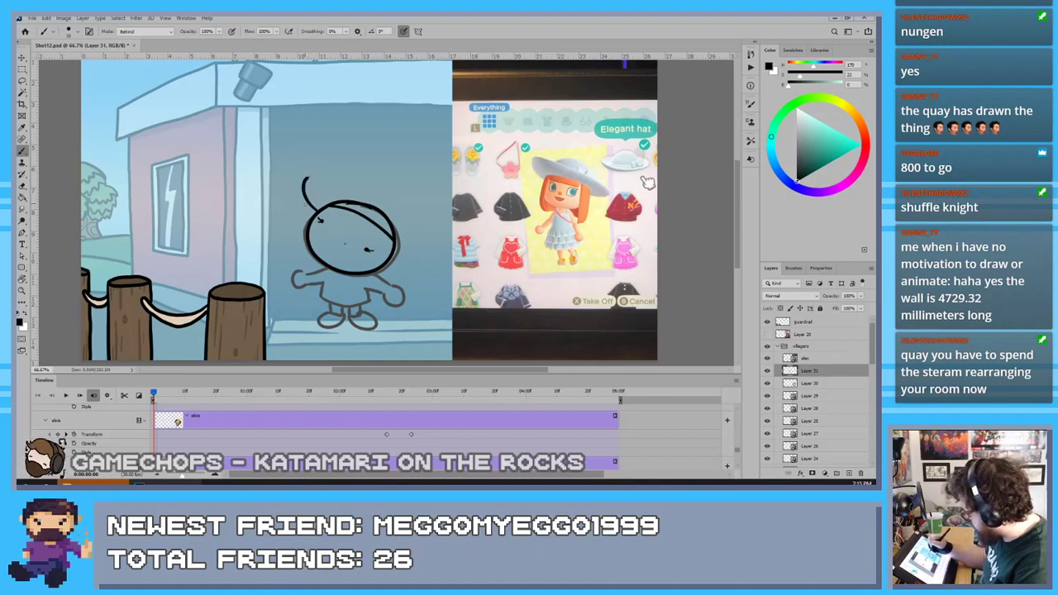
key(ctrl+z)
drag(311, 204, 310, 169)
key(ctrl+z)
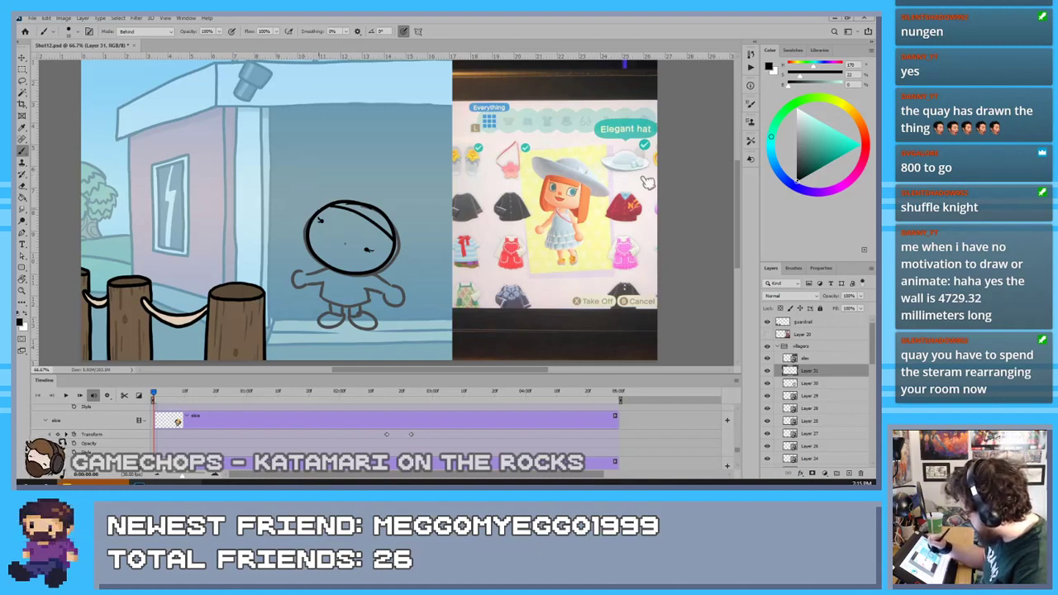
mouse_move(320, 208)
mouse_down()
mouse_move(302, 178)
mouse_move(320, 213)
mouse_move(311, 175)
mouse_up()
key(ctrl+z)
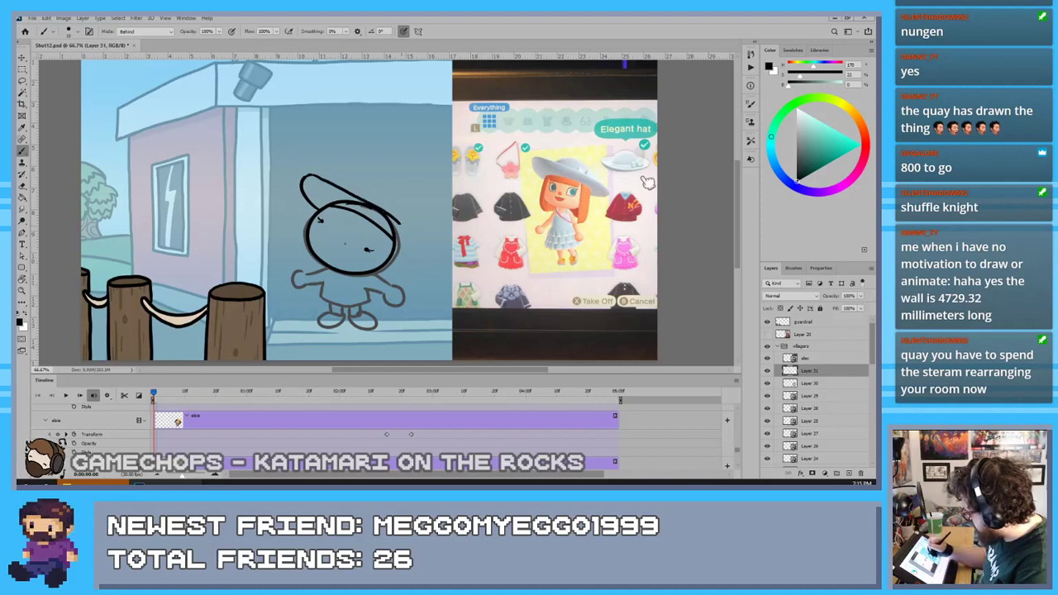
key(ctrl+z)
Erase the inked head outline above the hat line and return to the brush
key(e)
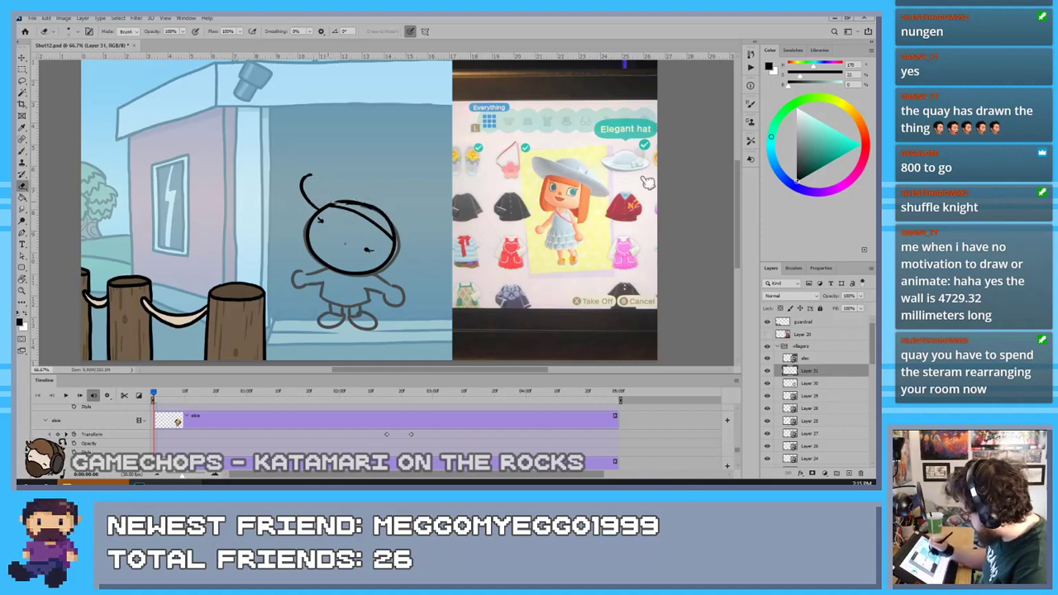
mouse_move(331, 201)
mouse_down()
mouse_move(390, 219)
mouse_move(372, 205)
mouse_up()
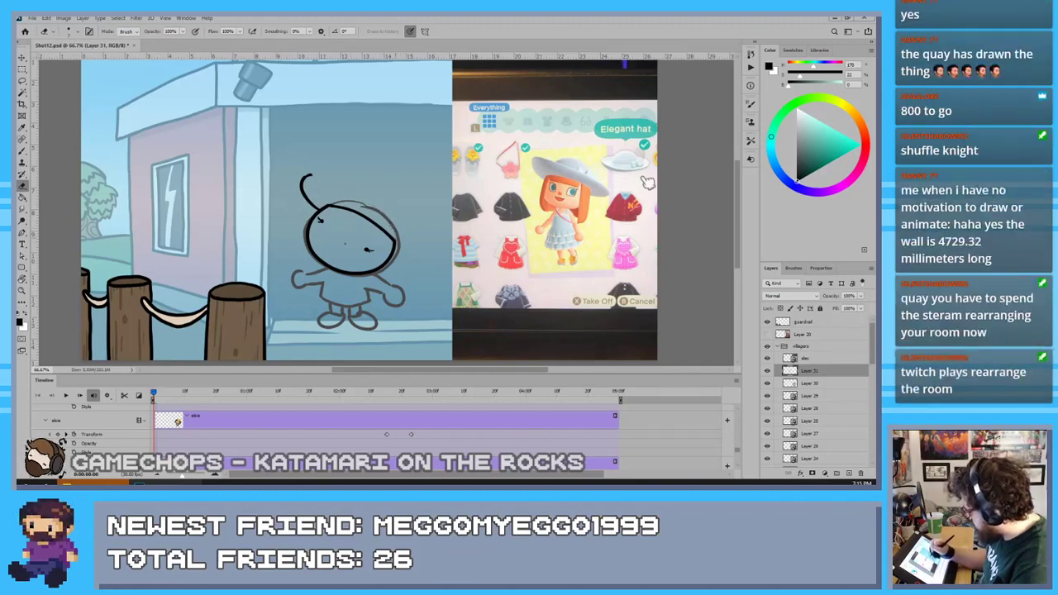
key(b)
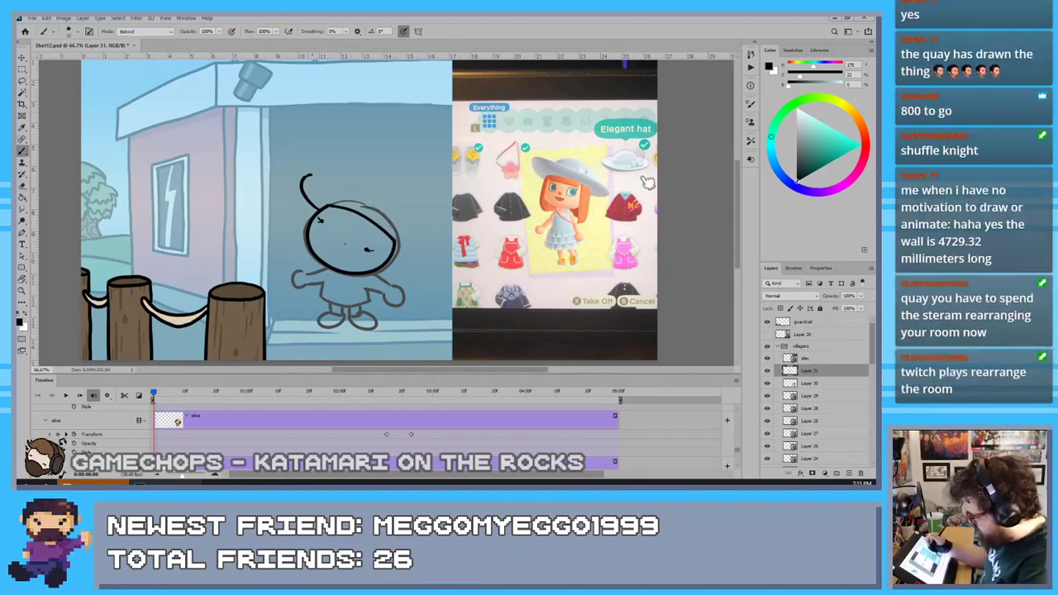
Draw the brim's sloping top edge from its left end and close it around the right side of the head, redrawing as needed
mouse_move(308, 174)
mouse_down()
mouse_move(334, 200)
mouse_move(387, 221)
mouse_move(410, 248)
mouse_up()
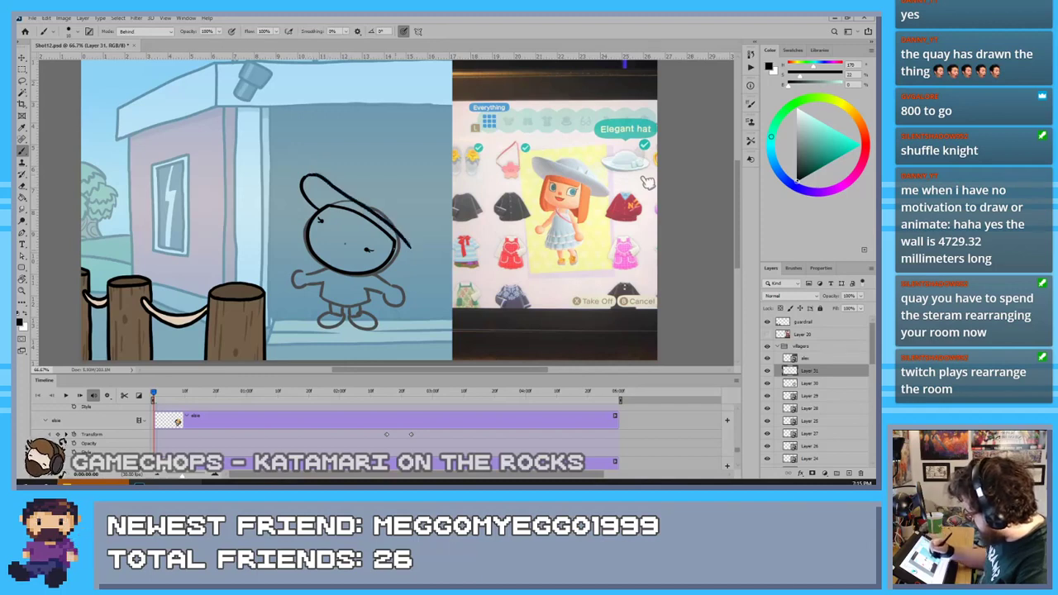
key(ctrl+z)
key(ctrl+z)
drag(314, 173, 417, 250)
key(ctrl+z)
mouse_move(312, 174)
mouse_down()
mouse_move(407, 235)
mouse_move(415, 259)
mouse_up()
key(ctrl+z)
mouse_move(307, 175)
mouse_down()
mouse_move(390, 213)
mouse_move(390, 258)
mouse_up()
key(ctrl+z)
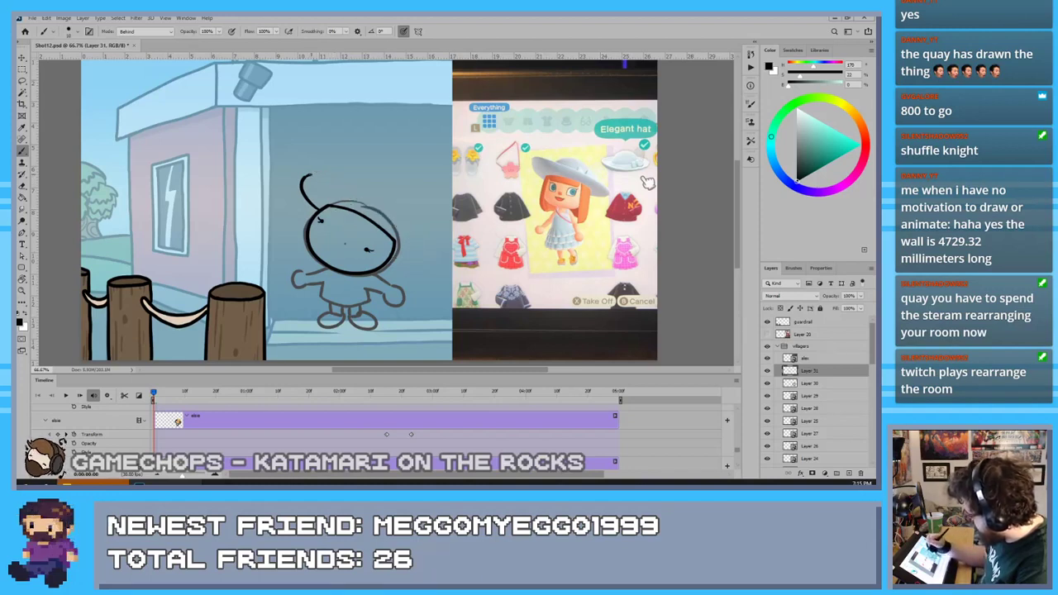
mouse_move(308, 174)
mouse_down()
mouse_move(423, 248)
mouse_move(394, 253)
mouse_up()
key(ctrl+z)
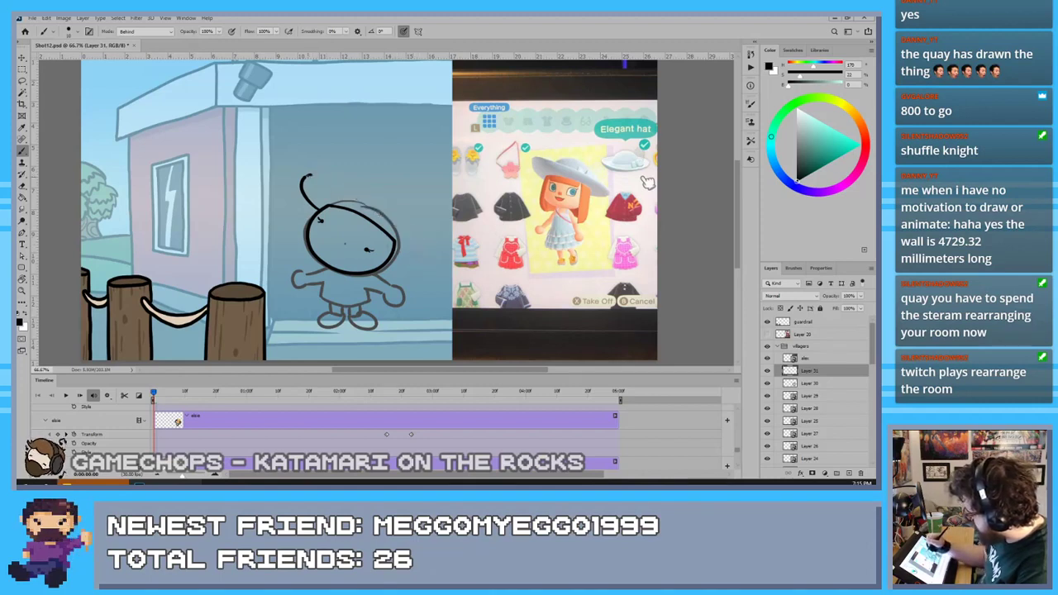
mouse_move(307, 176)
mouse_down()
mouse_move(342, 186)
mouse_move(395, 258)
mouse_up()
key(ctrl+z)
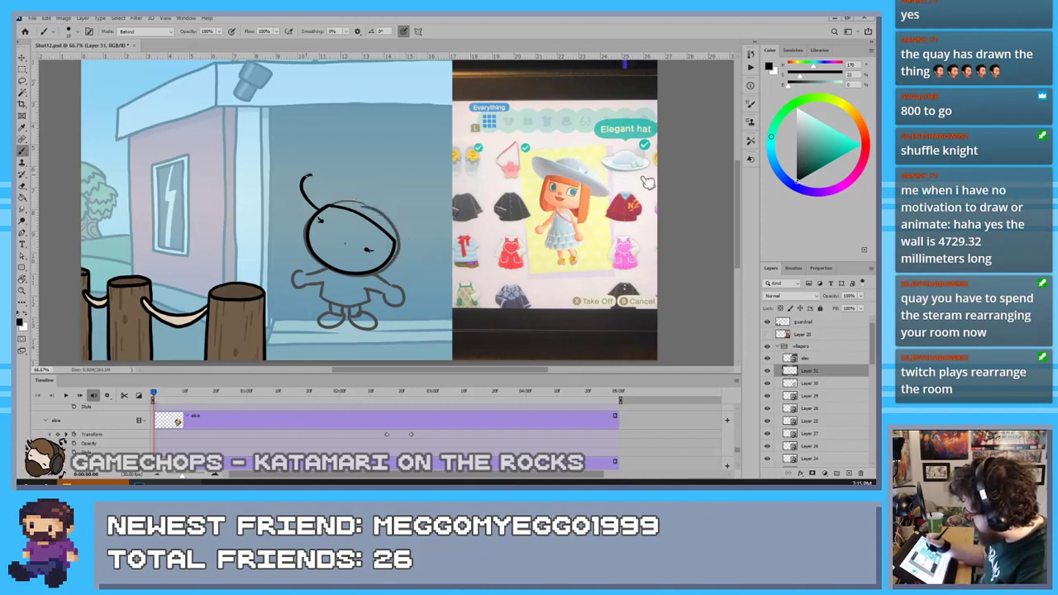
mouse_move(306, 175)
mouse_down()
mouse_move(333, 179)
mouse_move(423, 251)
mouse_up()
key(ctrl+z)
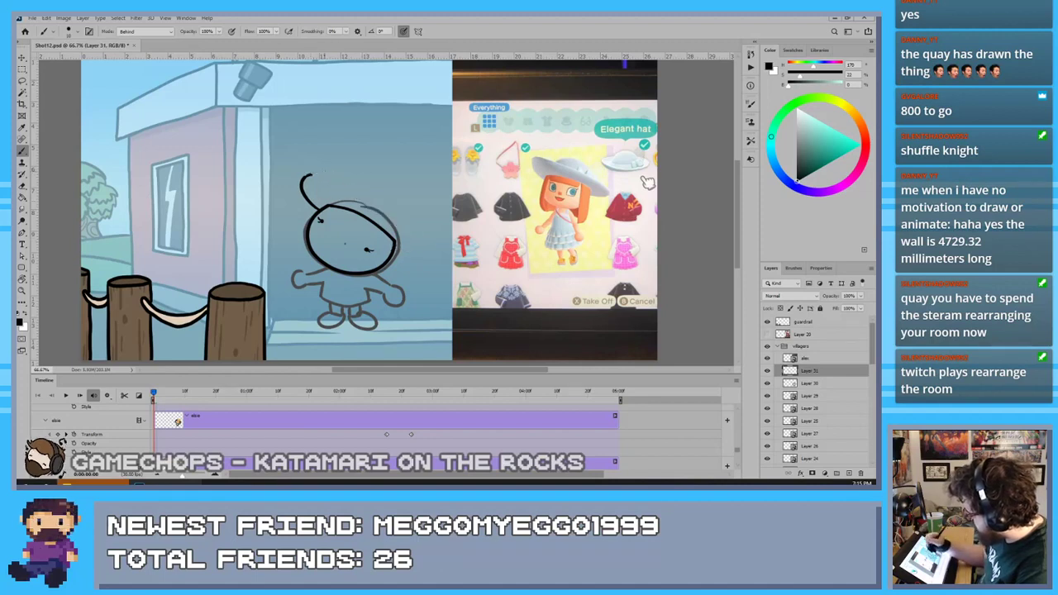
mouse_move(312, 173)
mouse_down()
mouse_move(420, 238)
mouse_move(397, 251)
mouse_up()
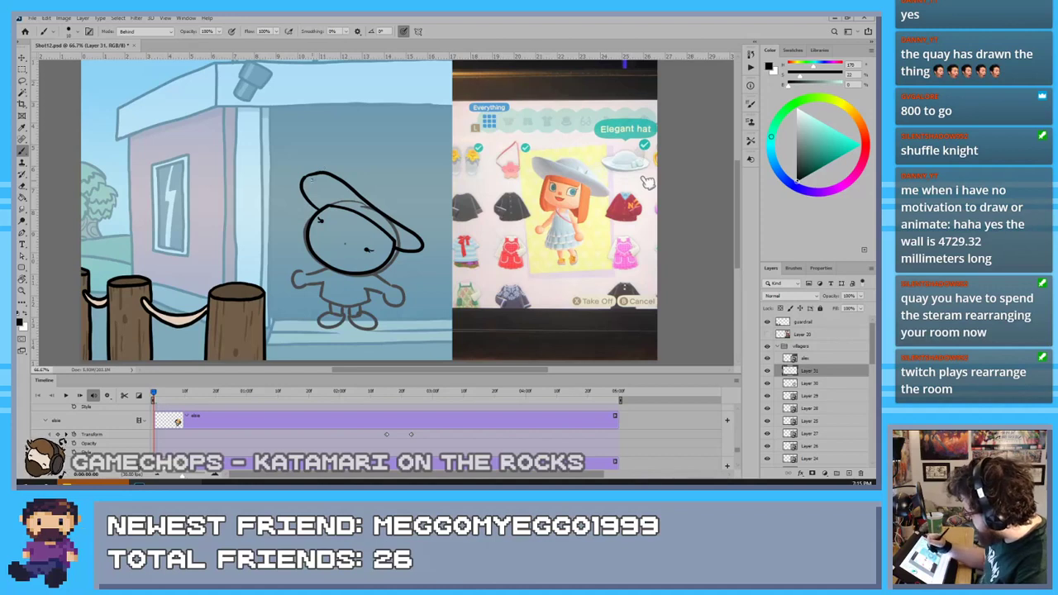
Draw the hat's rounded crown above the brim with a small bow at its right end, undoing and redrawing unsatisfactory strokes
drag(313, 177, 344, 191)
key(ctrl+z)
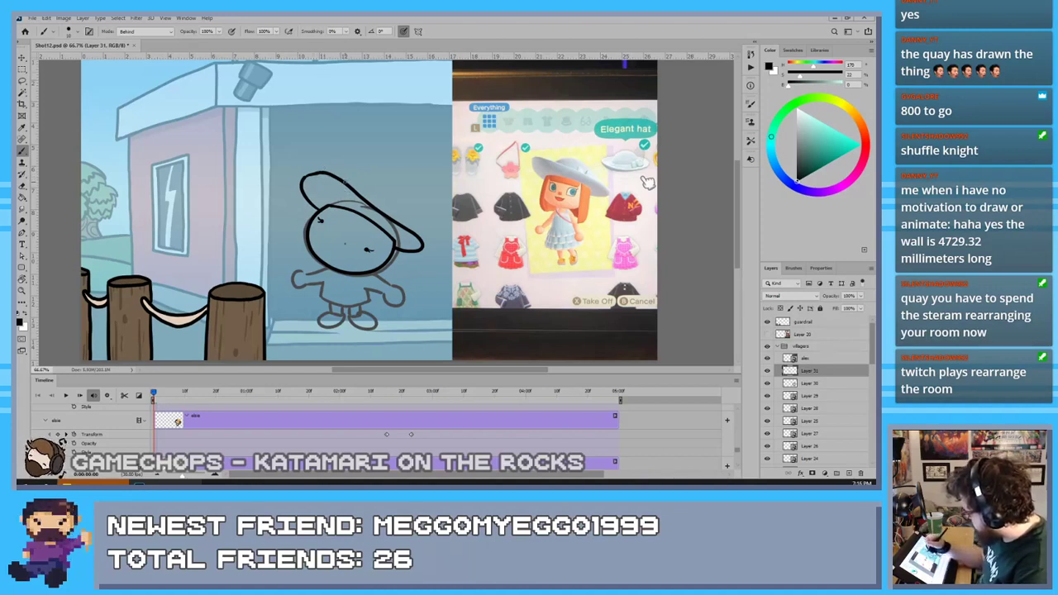
drag(343, 189, 404, 224)
key(ctrl+z)
drag(351, 189, 405, 223)
key(ctrl+z)
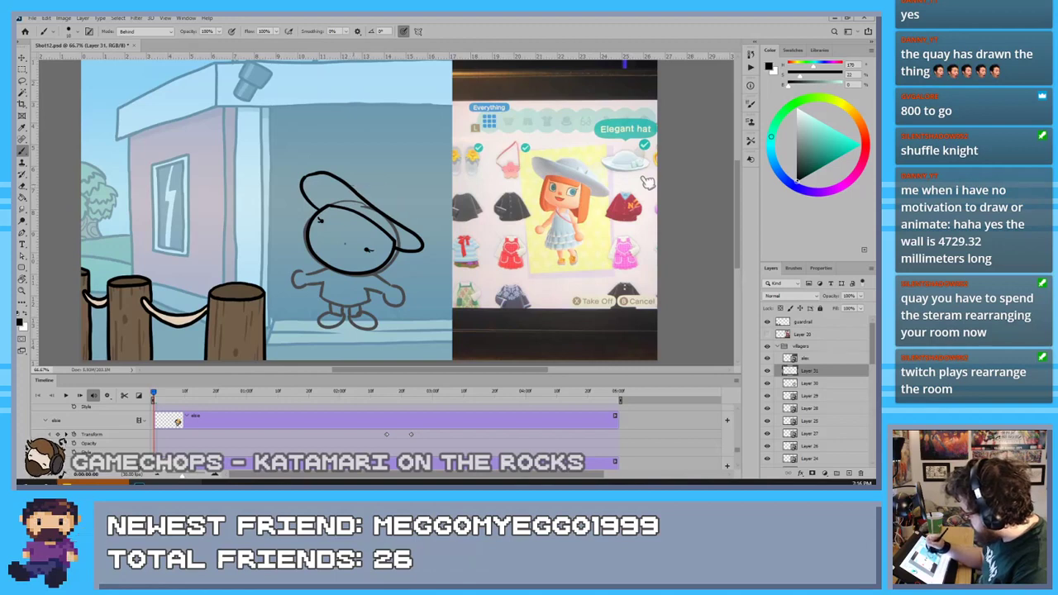
mouse_move(353, 189)
mouse_down()
mouse_move(402, 203)
mouse_move(407, 225)
mouse_move(378, 187)
mouse_move(403, 223)
mouse_up()
key(ctrl+z)
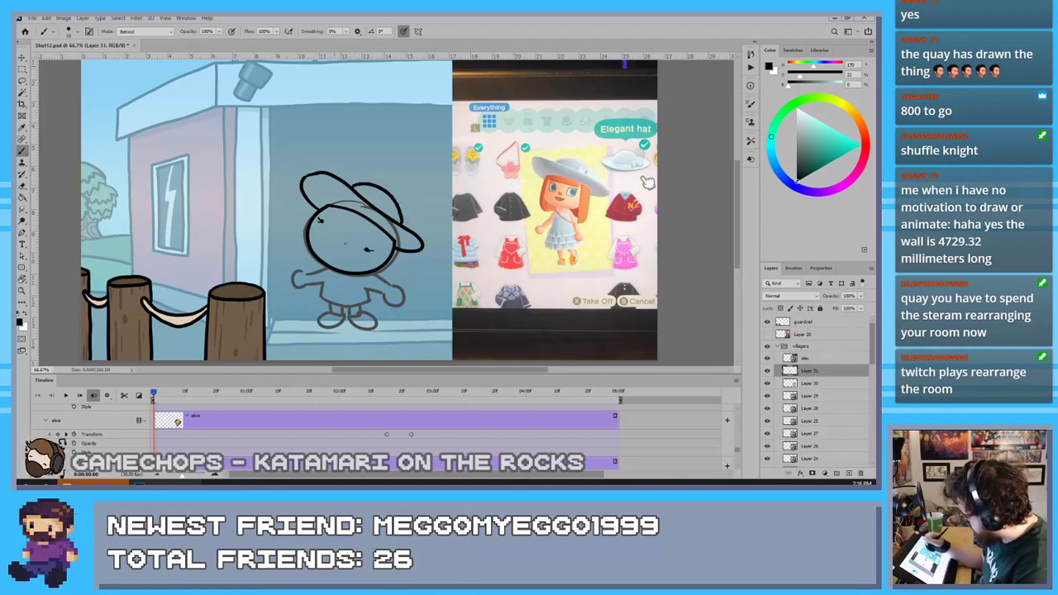
key(ctrl+z)
mouse_move(352, 191)
mouse_down()
mouse_move(359, 180)
mouse_move(398, 218)
mouse_up()
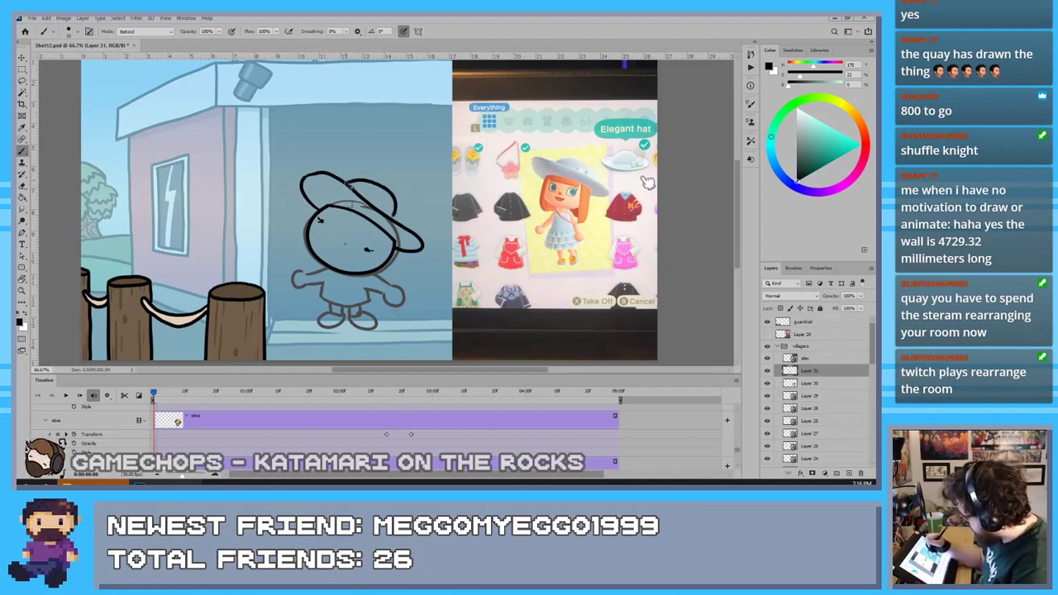
key(ctrl+z)
drag(351, 189, 407, 225)
key(ctrl+z)
drag(350, 190, 400, 222)
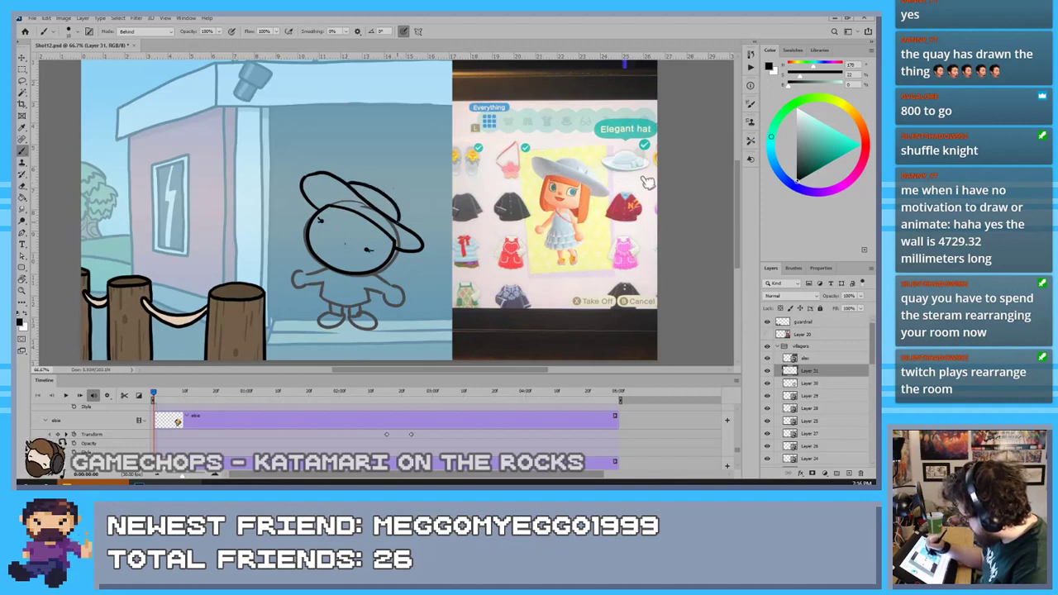
key(ctrl+z)
drag(352, 184, 411, 228)
key(ctrl+z)
key(ctrl+z)
key(e)
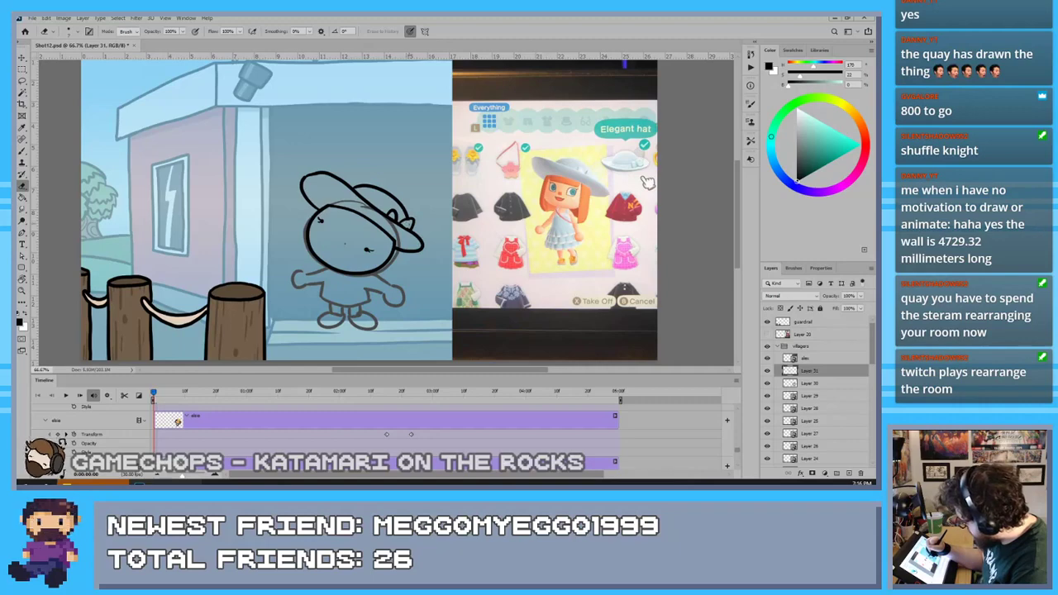
key(b)
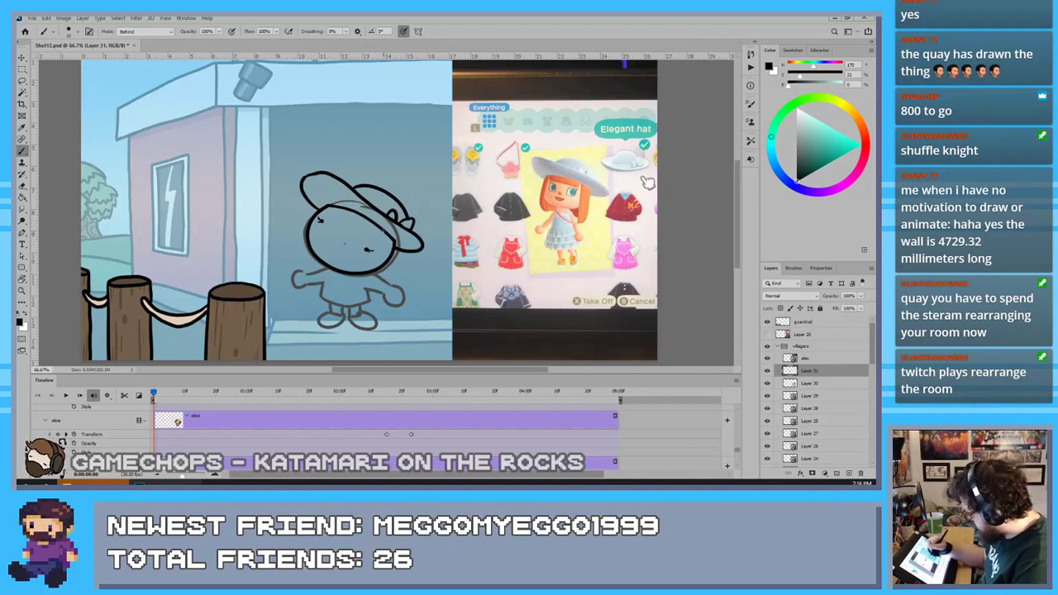
drag(382, 232, 378, 280)
key(ctrl+z)
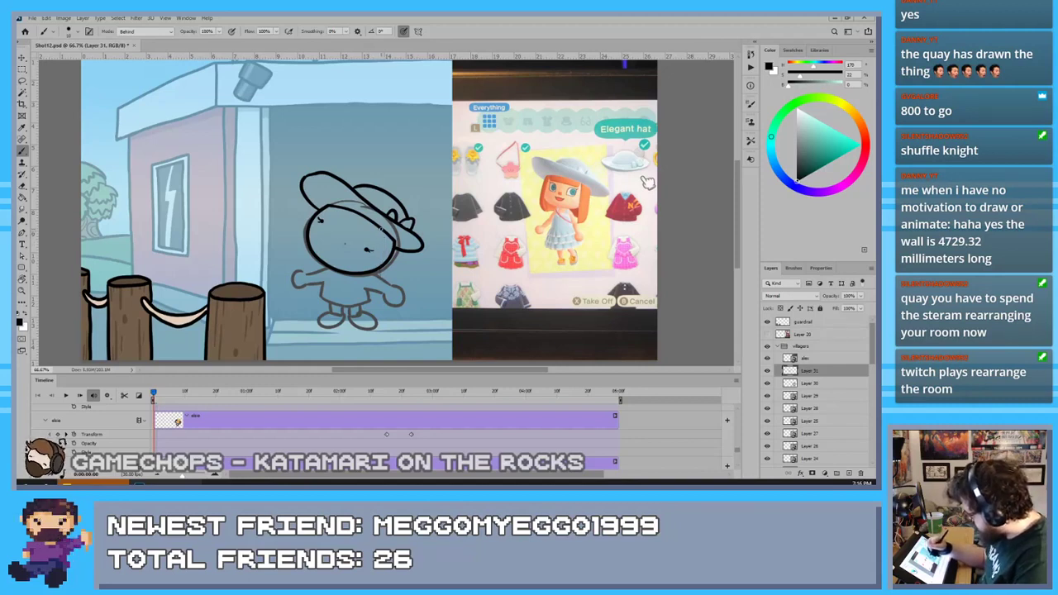
mouse_move(381, 229)
mouse_down()
mouse_move(378, 285)
mouse_move(326, 290)
mouse_move(367, 290)
mouse_up()
key(ctrl+z)
Ink the dress over the base sketch with two shoulder straps, a fitted top and tiered ruffles along the skirt
key(ctrl+z)
key(ctrl+z)
key(ctrl+z)
key(ctrl+z)
key(ctrl+z)
key(ctrl+z)
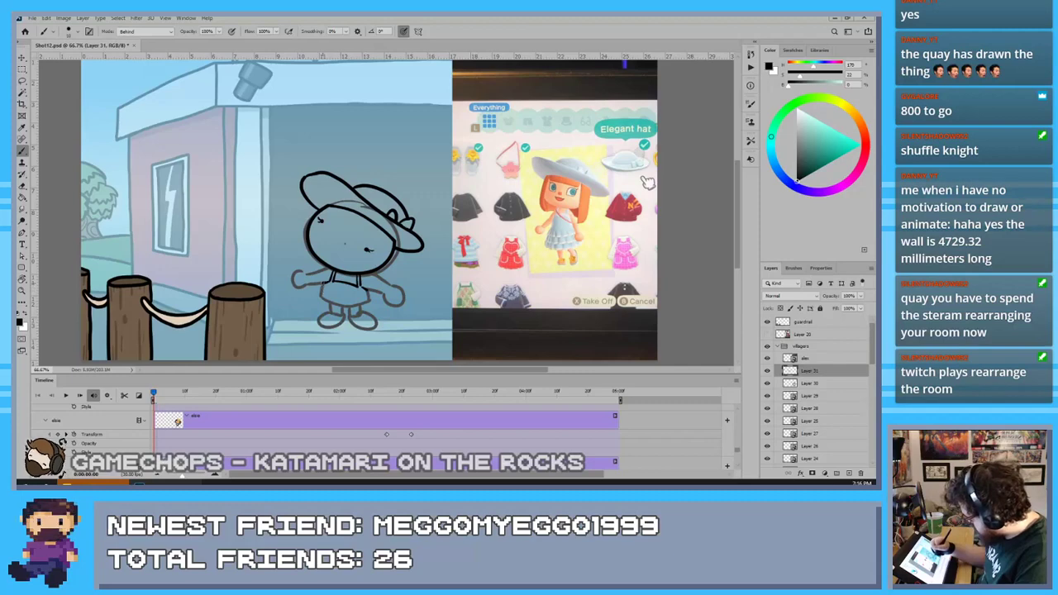
drag(323, 283, 320, 293)
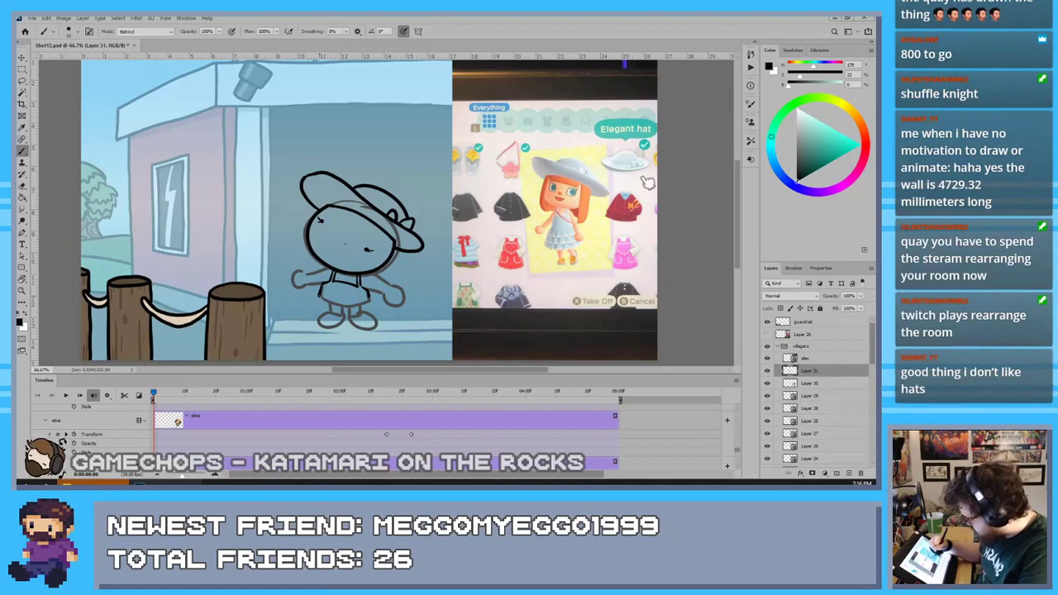
mouse_move(328, 299)
mouse_down()
mouse_move(369, 303)
mouse_move(320, 306)
mouse_move(356, 310)
mouse_up()
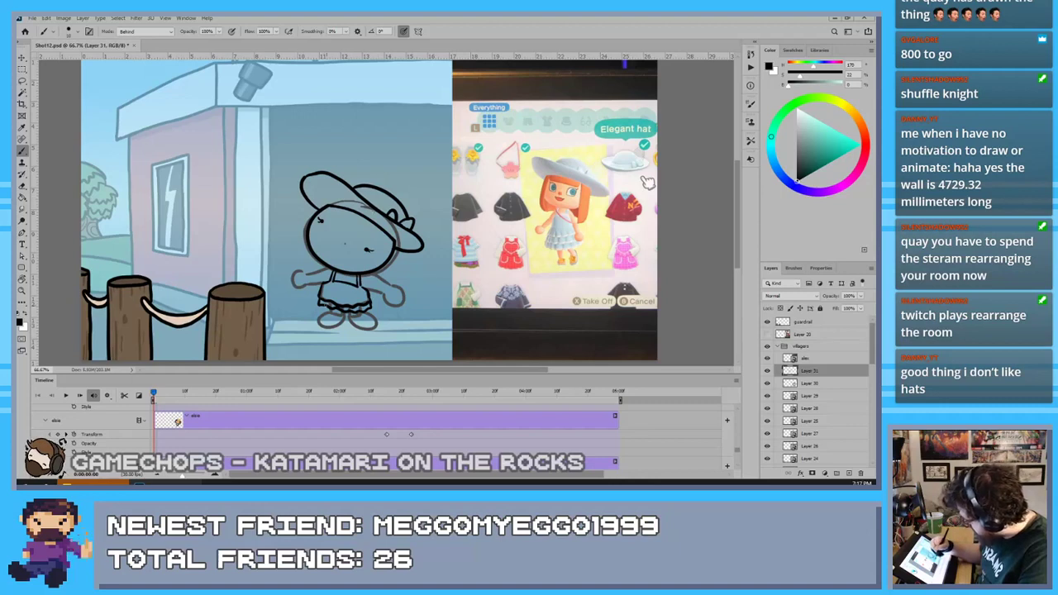
mouse_move(321, 309)
mouse_down()
mouse_move(361, 319)
mouse_move(372, 307)
mouse_up()
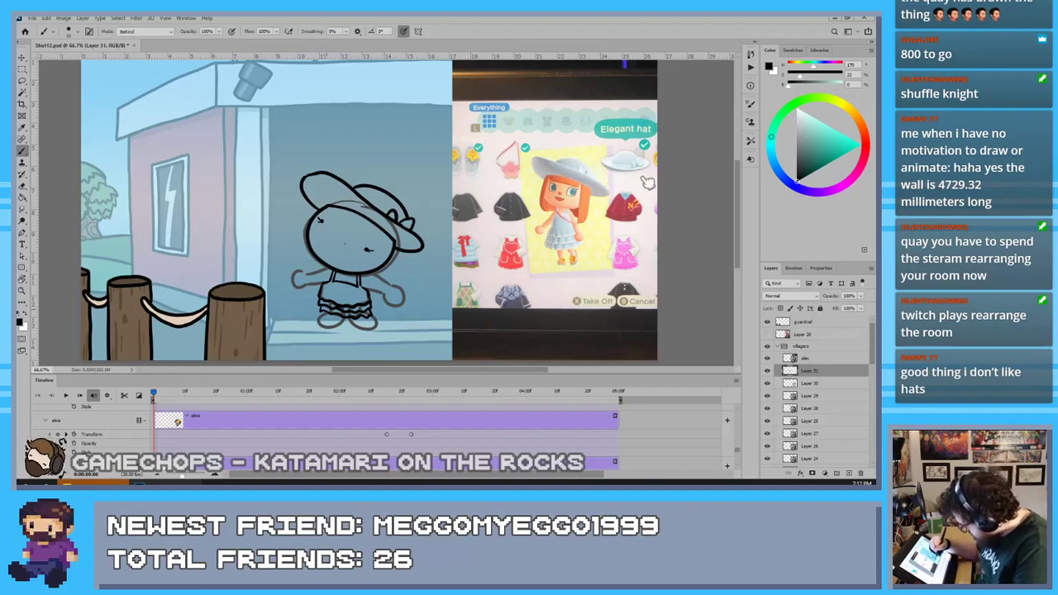
Ink the two shoes below the ruffled skirt and add small flower details on them, undoing and redrawing unsatisfactory strokes
drag(338, 319, 375, 327)
key(ctrl+z)
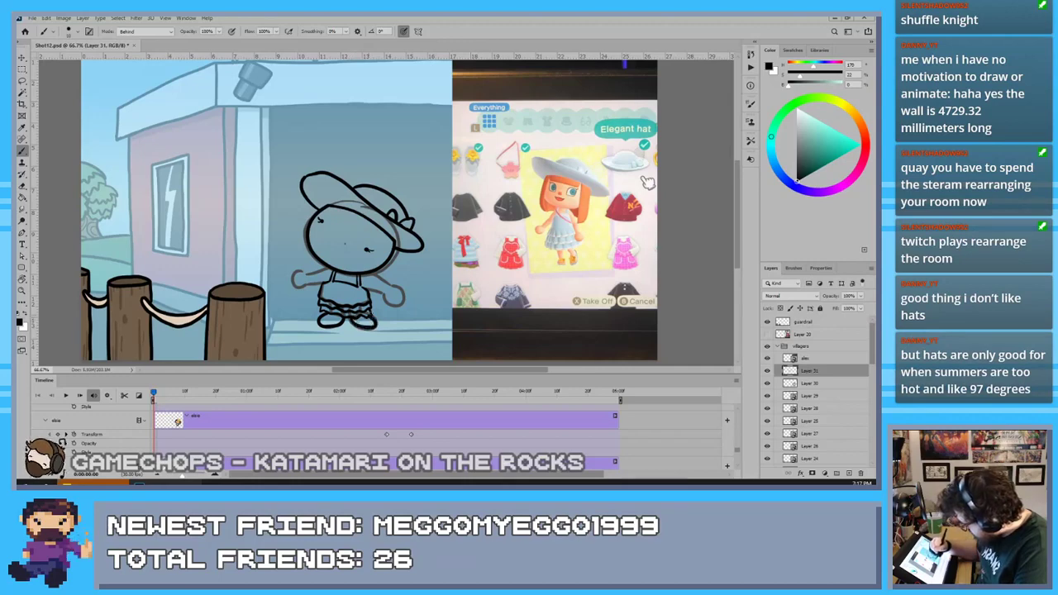
key(ctrl+z)
key(ctrl+z)
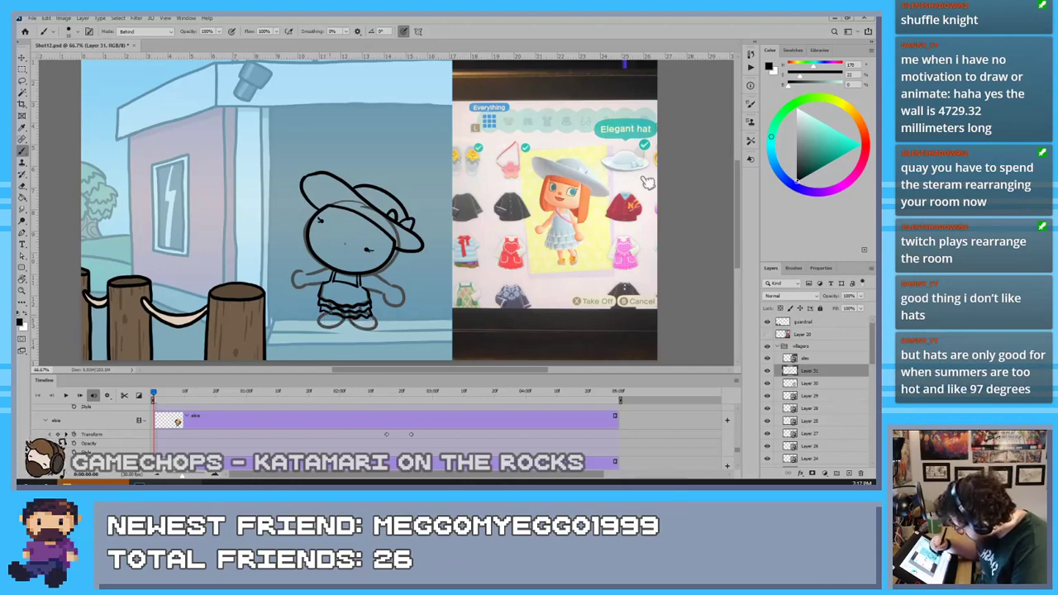
drag(321, 317, 331, 320)
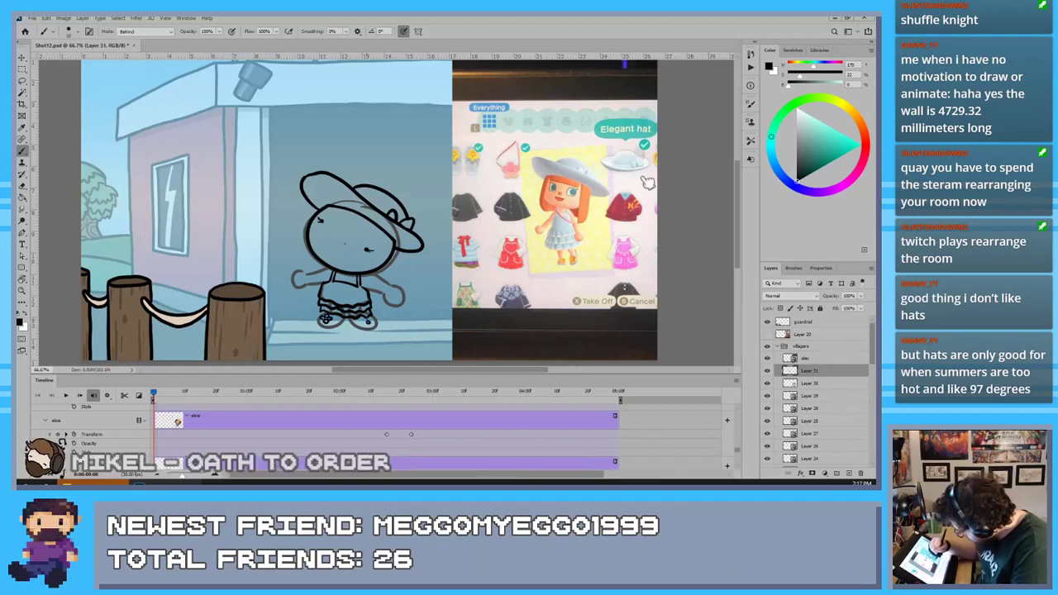
drag(375, 320, 367, 326)
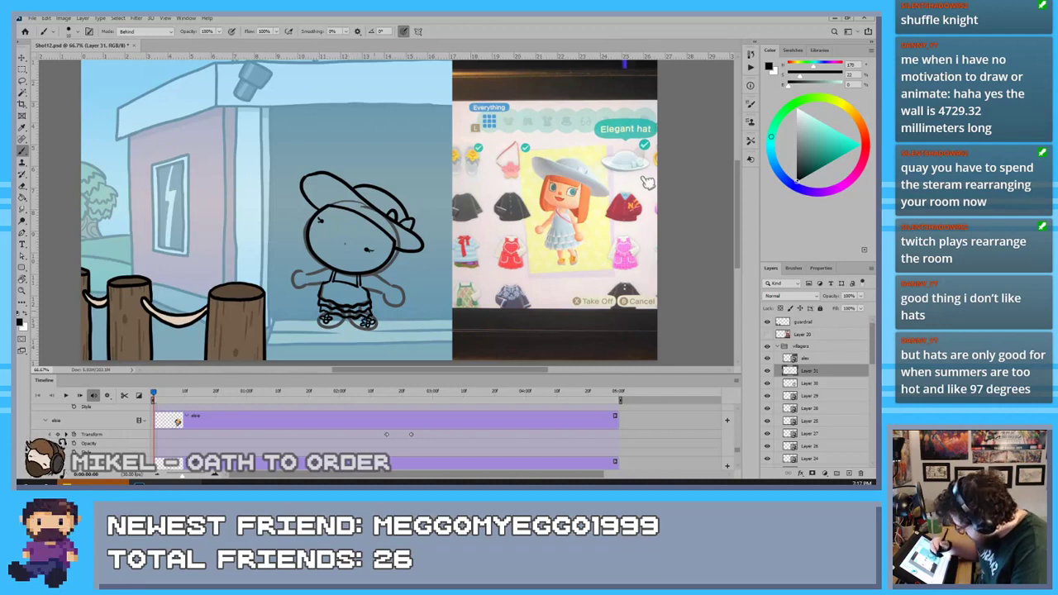
mouse_move(354, 322)
mouse_down()
mouse_move(380, 323)
mouse_move(329, 317)
mouse_move(329, 329)
mouse_move(347, 329)
mouse_up()
key(ctrl+z)
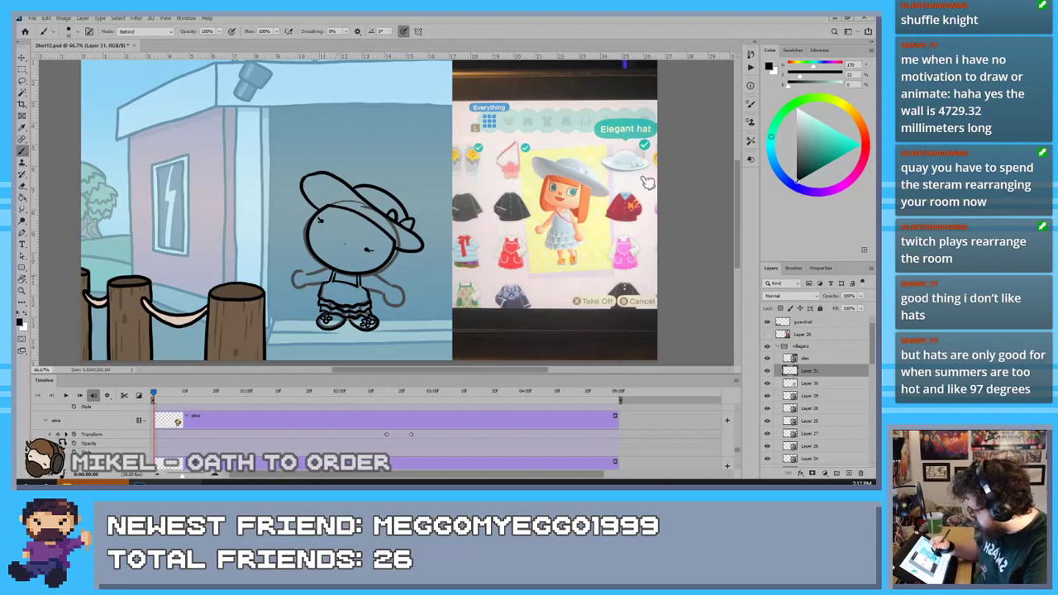
Draw a bag strap diagonally across the dress ending in a small flower-shaped bag at the hip, cleaning up overlapping lines
drag(330, 268, 365, 298)
key(ctrl+z)
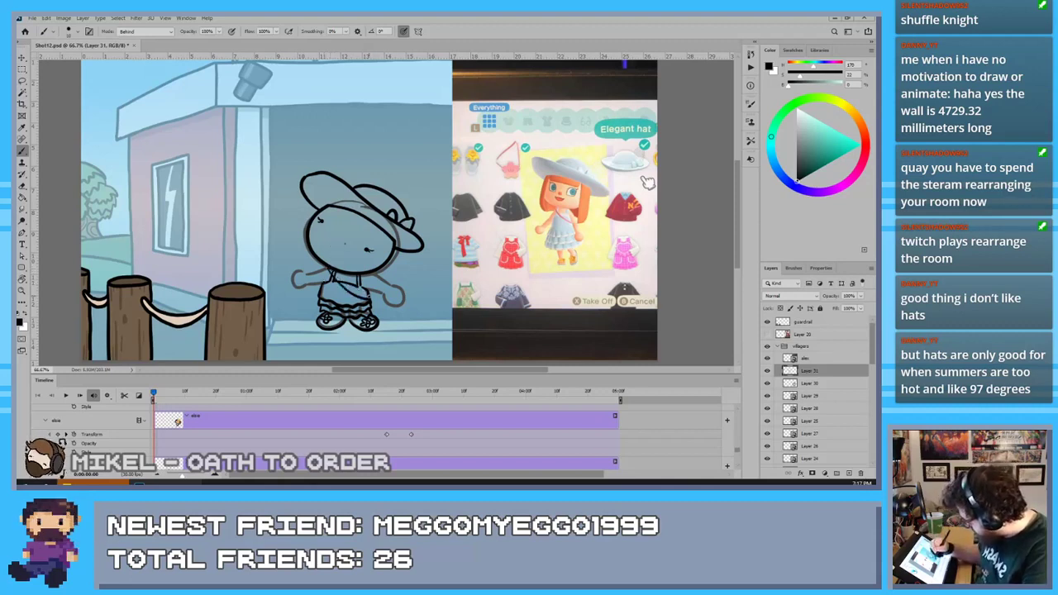
mouse_move(369, 294)
mouse_down()
mouse_move(371, 310)
mouse_move(362, 302)
mouse_up()
key(e)
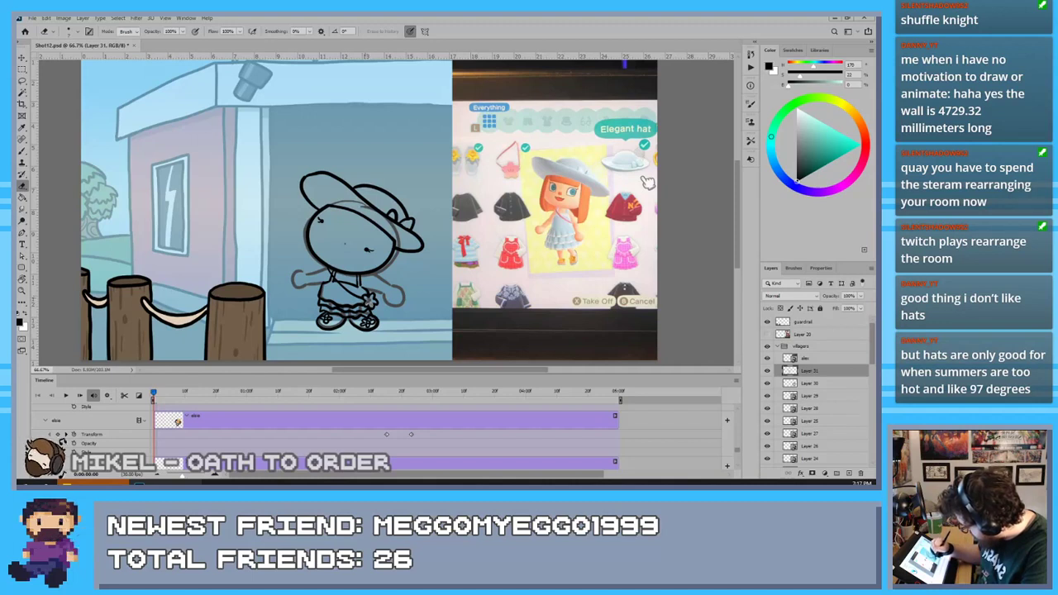
key(b)
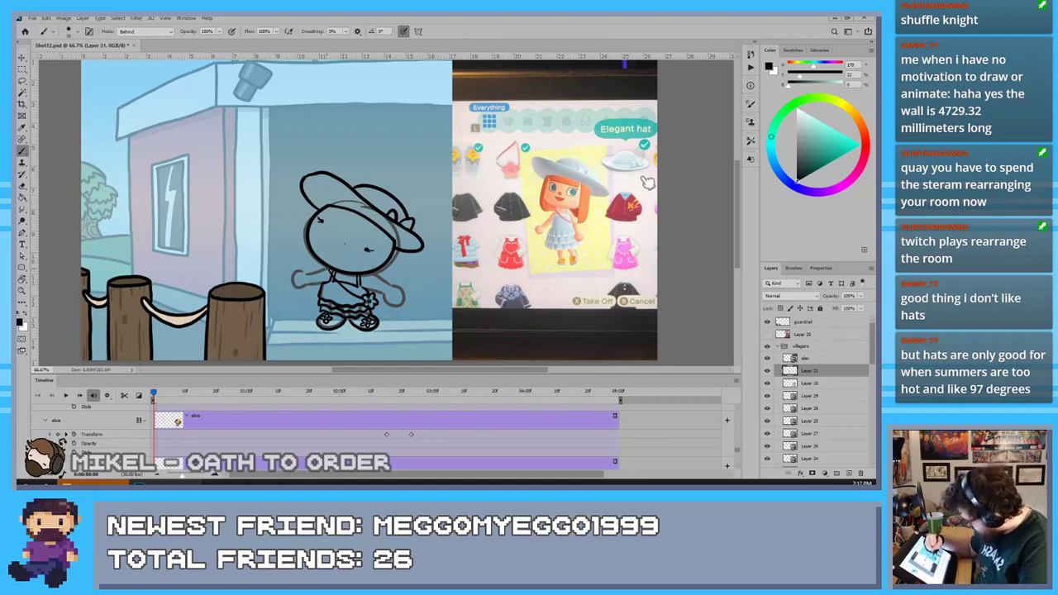
Ink both outstretched arms with rounded hands over the base sketch, undoing unsatisfactory strokes
mouse_move(330, 268)
mouse_down()
mouse_move(294, 291)
mouse_move(385, 296)
mouse_move(377, 274)
mouse_move(391, 286)
mouse_move(387, 300)
mouse_move(404, 296)
mouse_move(394, 286)
mouse_up()
key(ctrl+z)
key(ctrl+z)
key(ctrl+z)
key(ctrl+z)
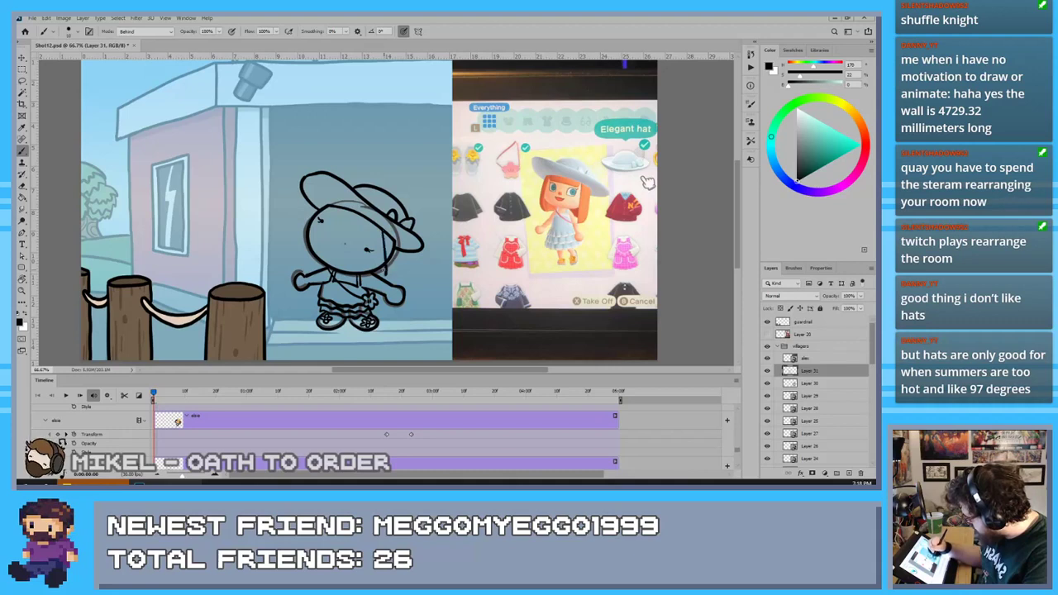
Draw the fringe sweeping diagonally across the forehead from under the brim to the hair lock on the face's right side
drag(383, 229, 377, 242)
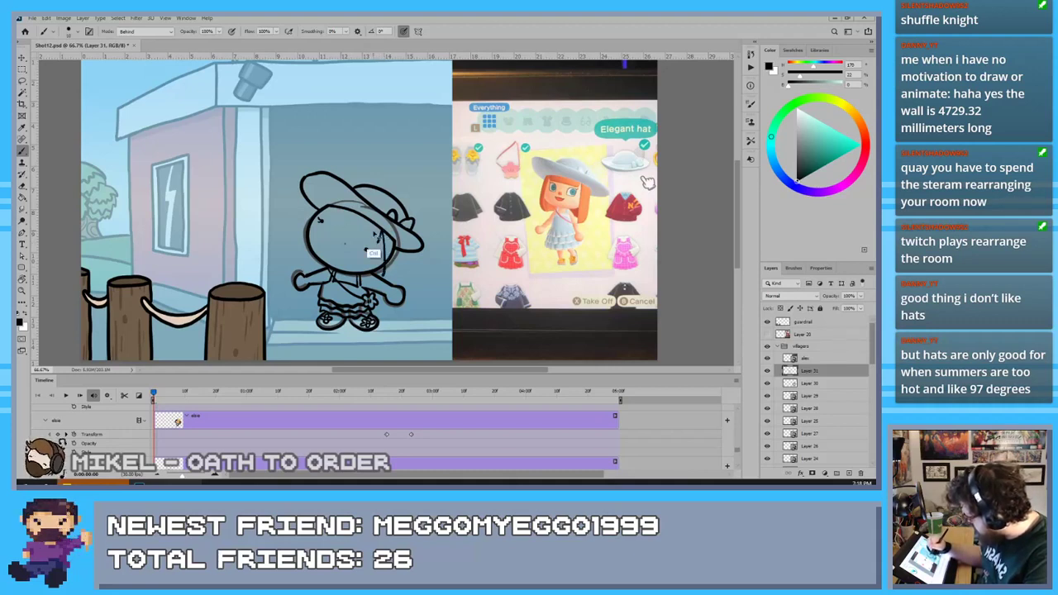
key(ctrl+z)
drag(381, 229, 378, 238)
mouse_move(334, 207)
mouse_down()
mouse_move(329, 215)
mouse_move(376, 243)
mouse_up()
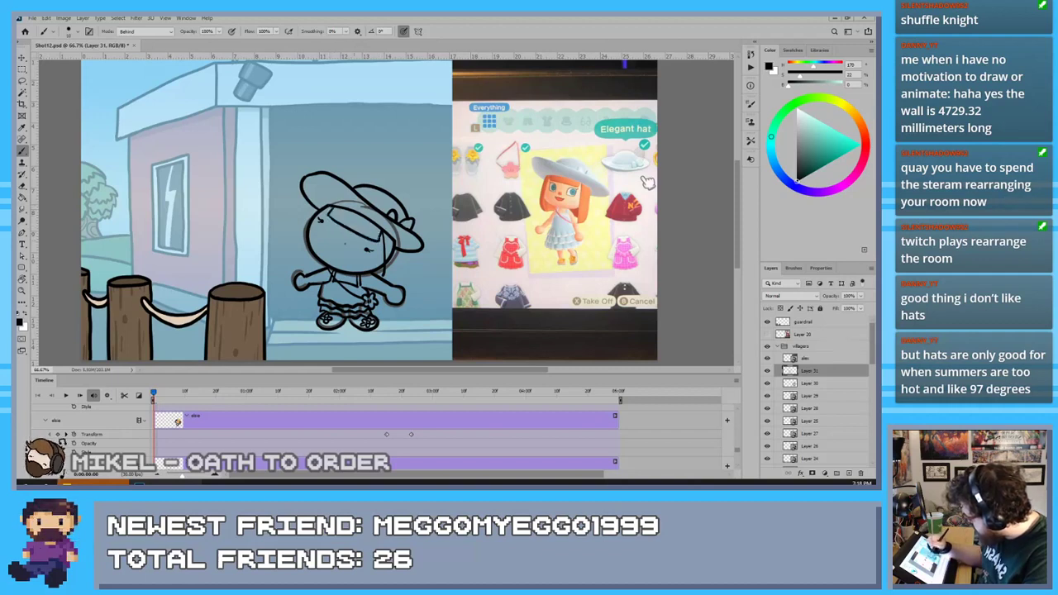
Draw the long hair lock down the left side of the face and erase the inked head outline it covers
mouse_move(334, 206)
mouse_down()
mouse_move(312, 224)
mouse_move(301, 262)
mouse_up()
key(ctrl+z)
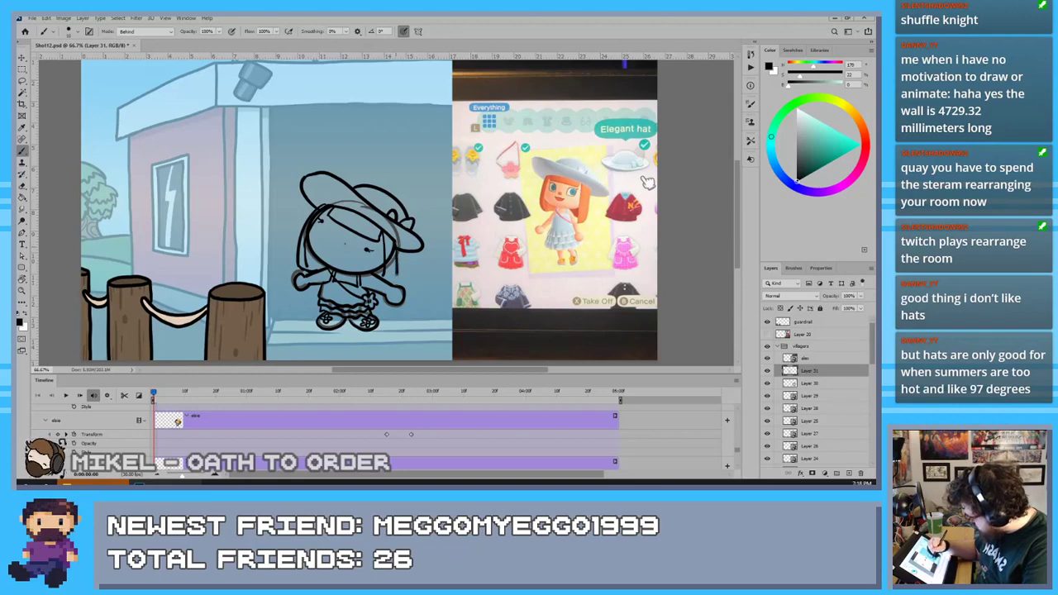
key(e)
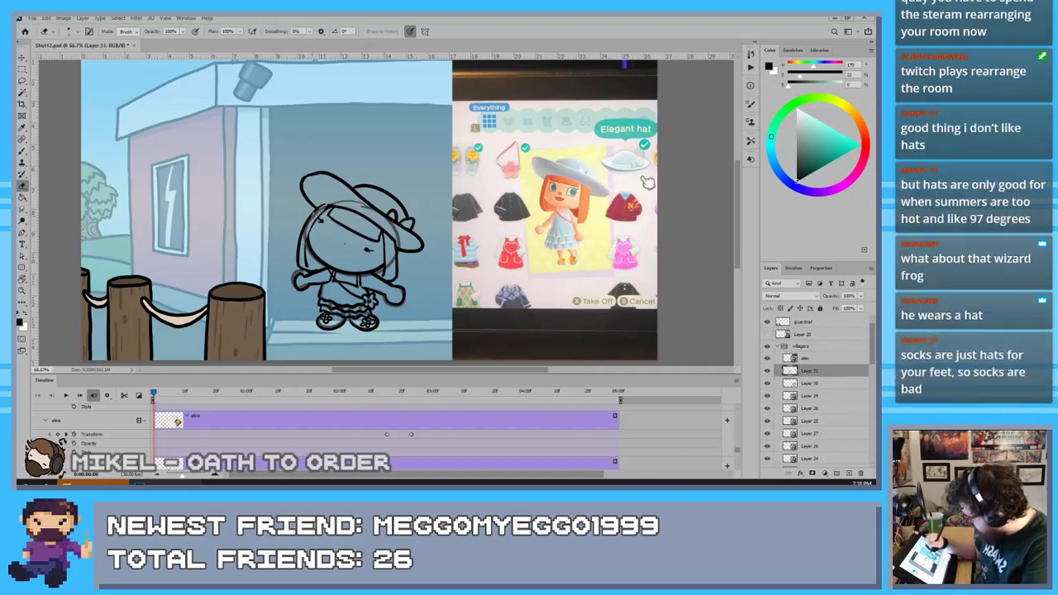
key(b)
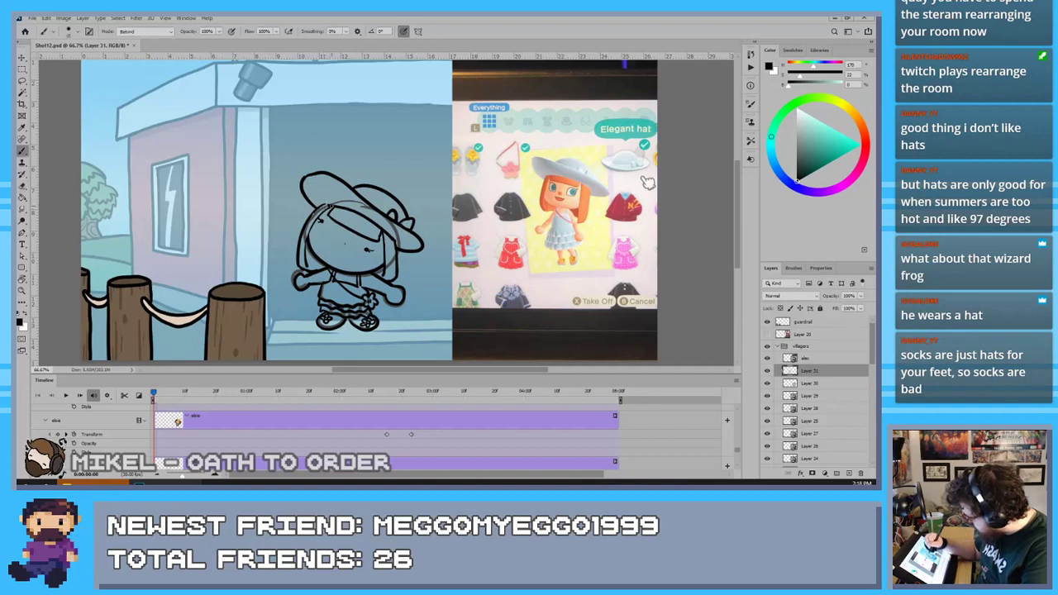
key(ctrl+z)
drag(333, 204, 307, 226)
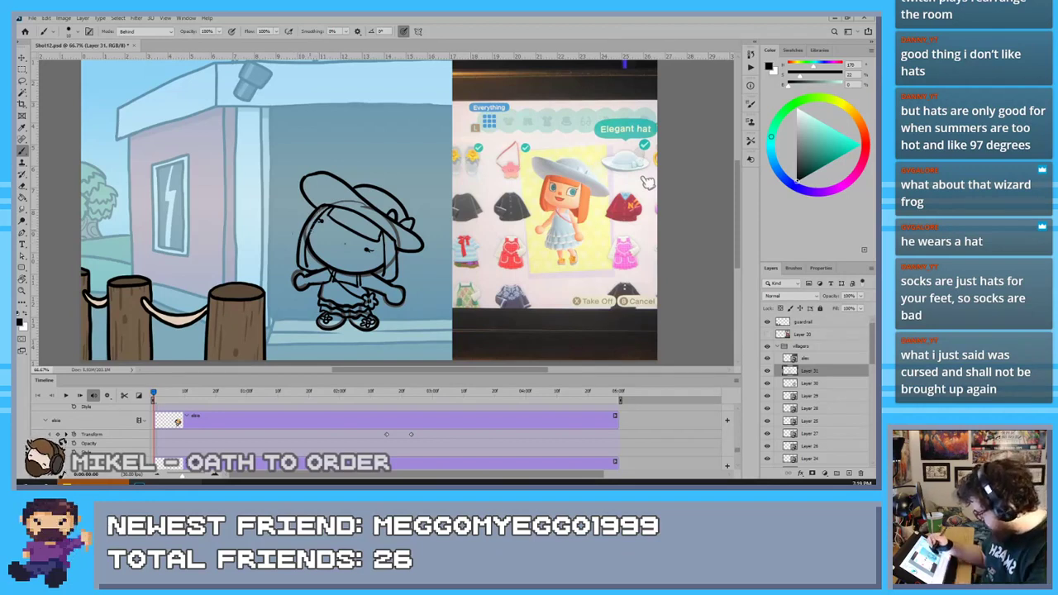
key(e)
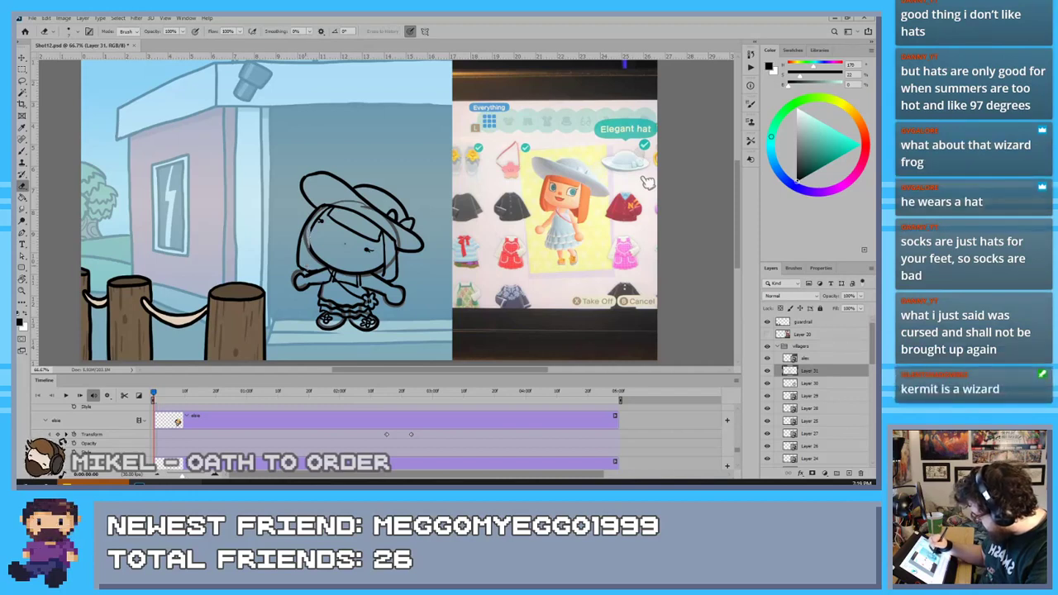
key(b)
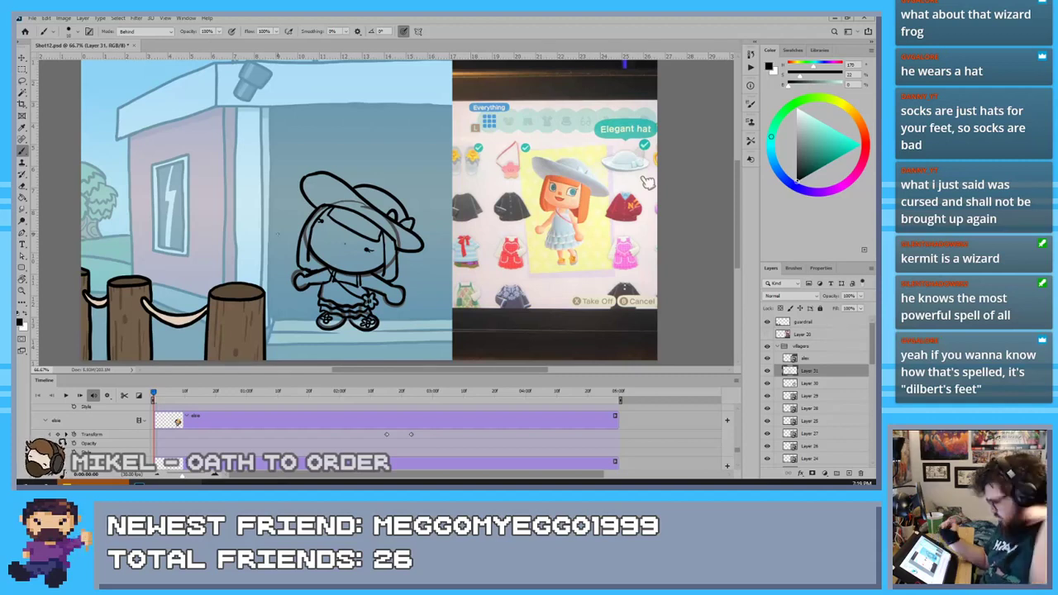
Sample the grey of the reference's elegant hat and paint the underside of the brim with a larger brush
key(i)
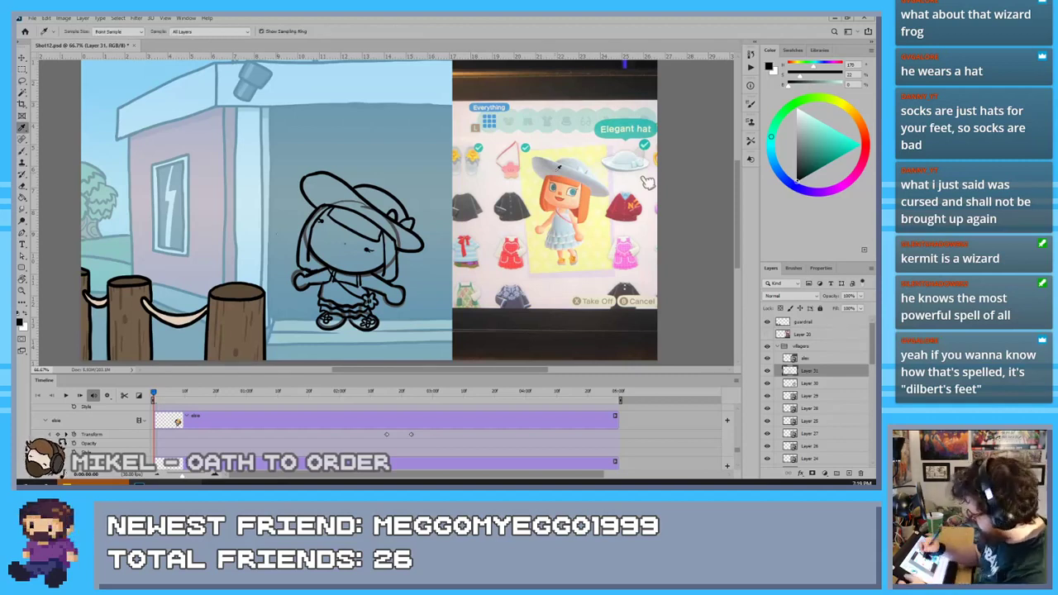
click(548, 168)
key(b)
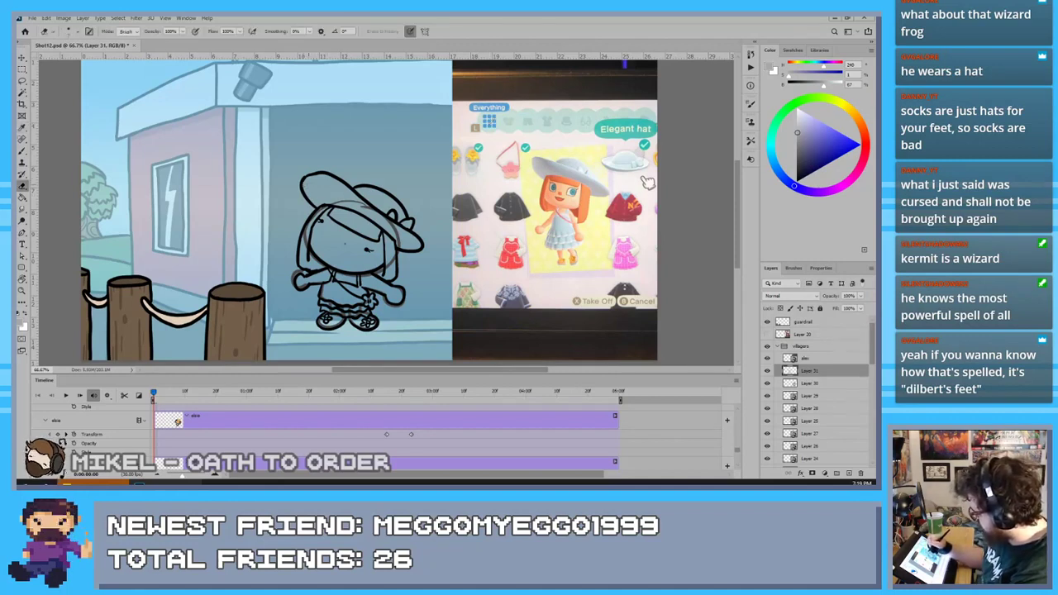
key(b)
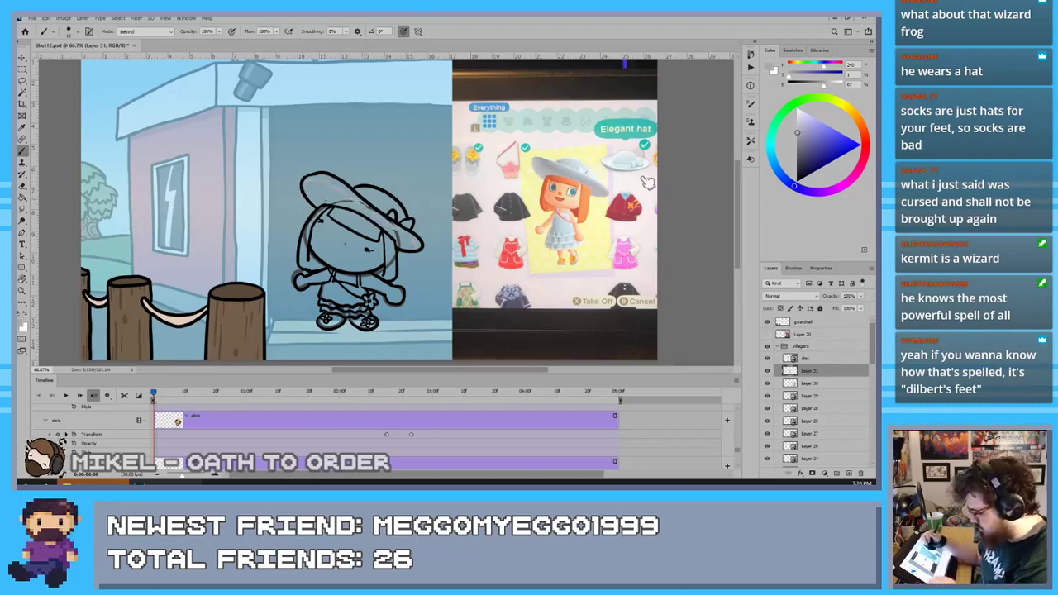
key(bracketright)
key(bracketright)
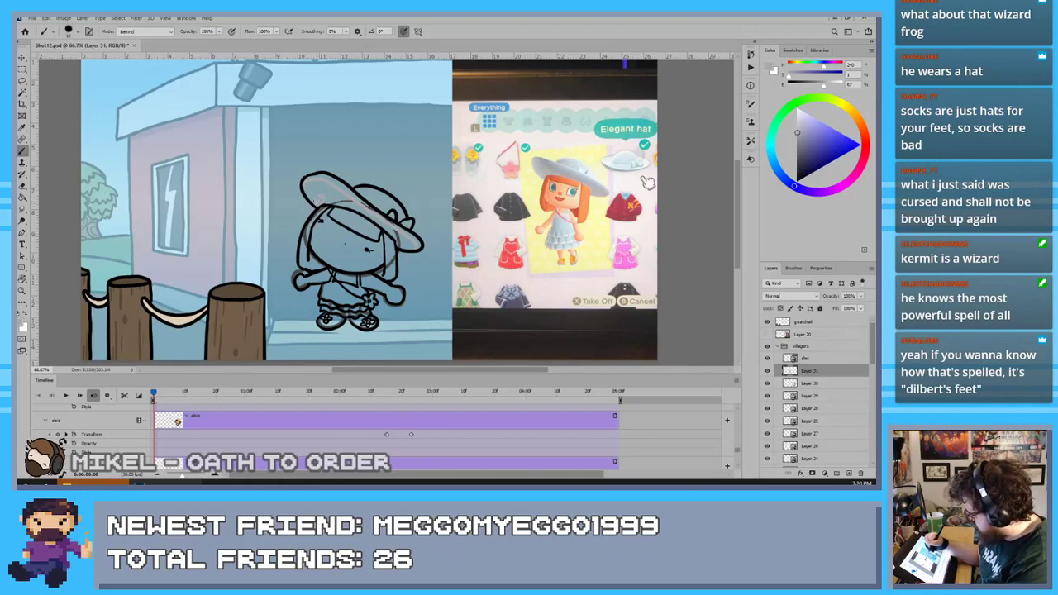
drag(316, 197, 307, 188)
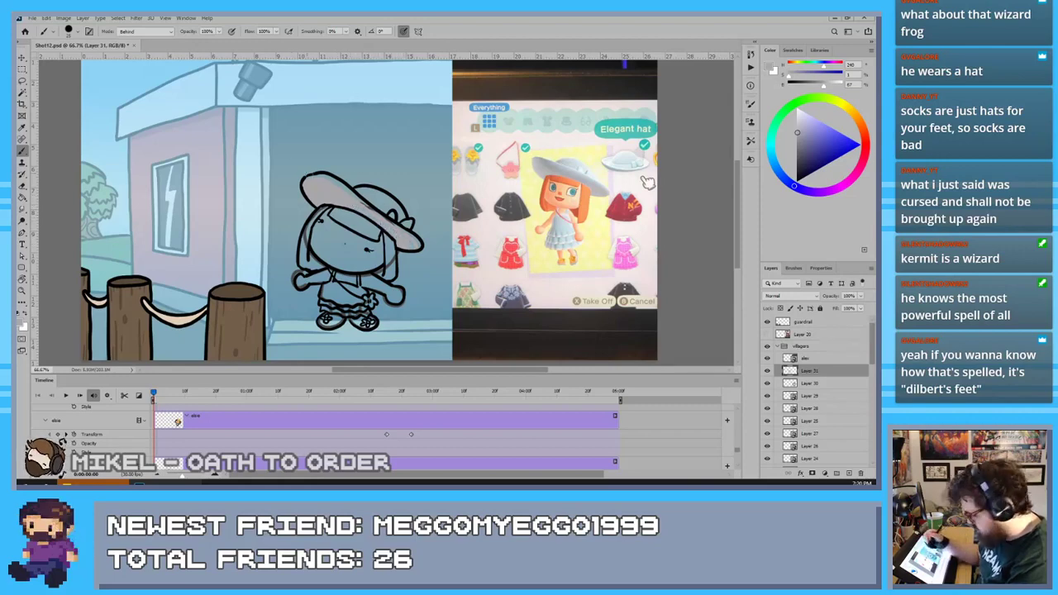
Sample the near-white of the reference hat icon and fill the hat's upper surfaces, bow and the dress ruffles
key(e)
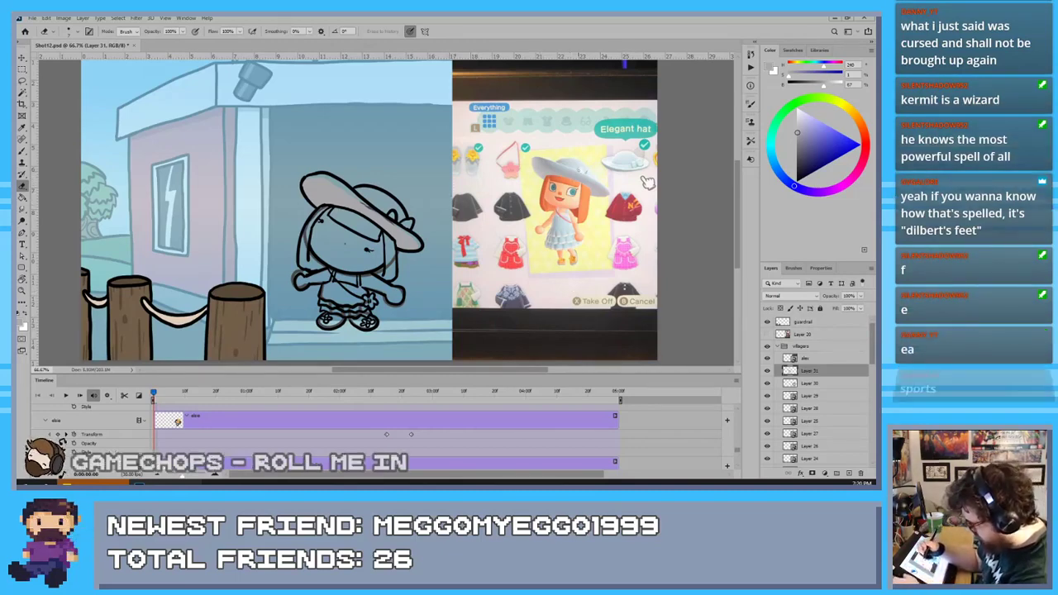
alt+click(624, 156)
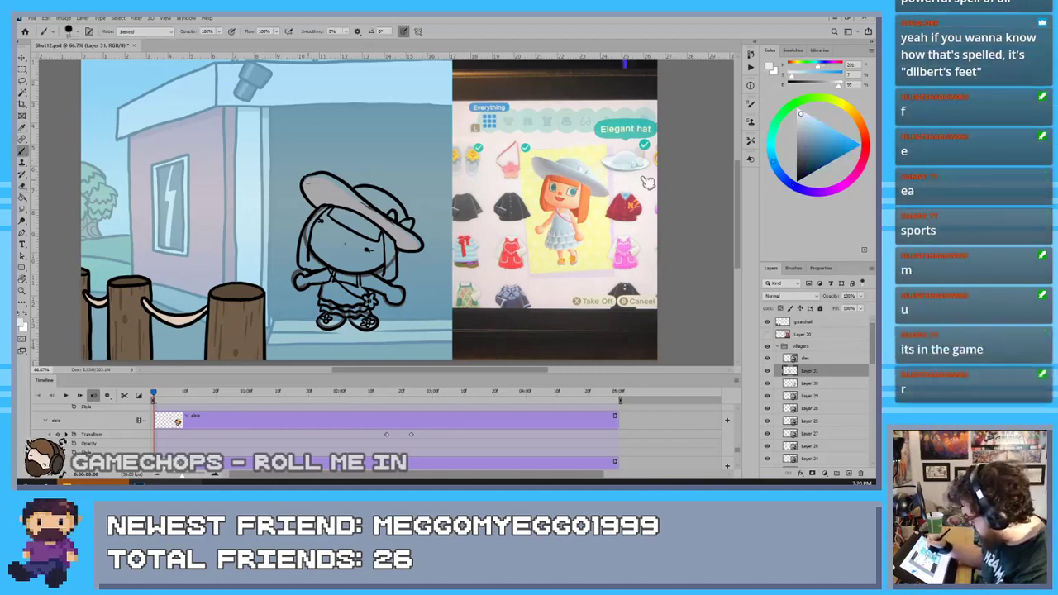
mouse_move(309, 179)
mouse_down()
mouse_move(335, 183)
mouse_move(418, 245)
mouse_move(388, 205)
mouse_move(358, 191)
mouse_move(387, 213)
mouse_up()
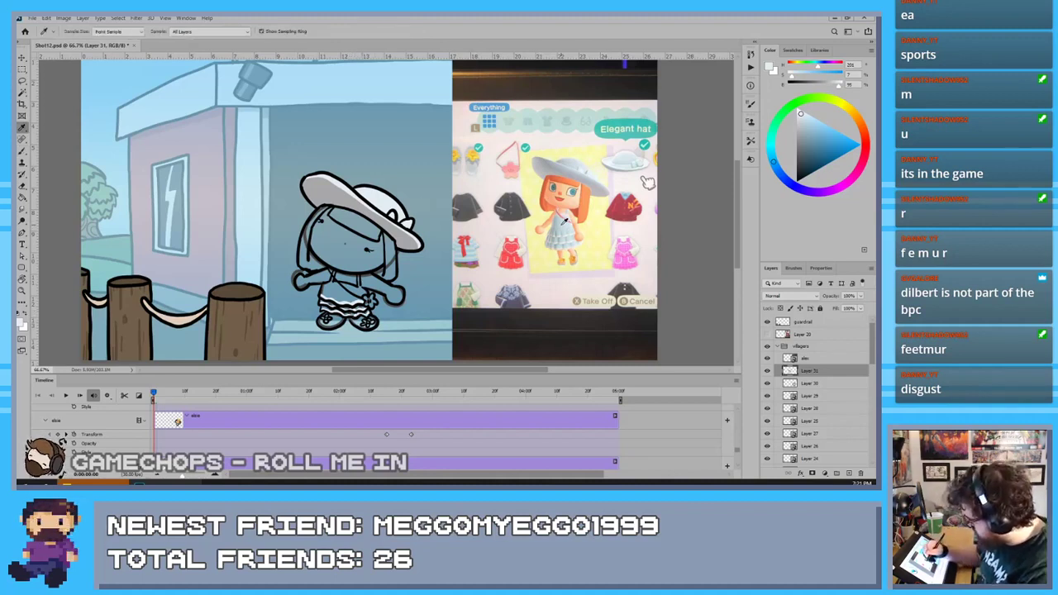
alt+click(567, 224)
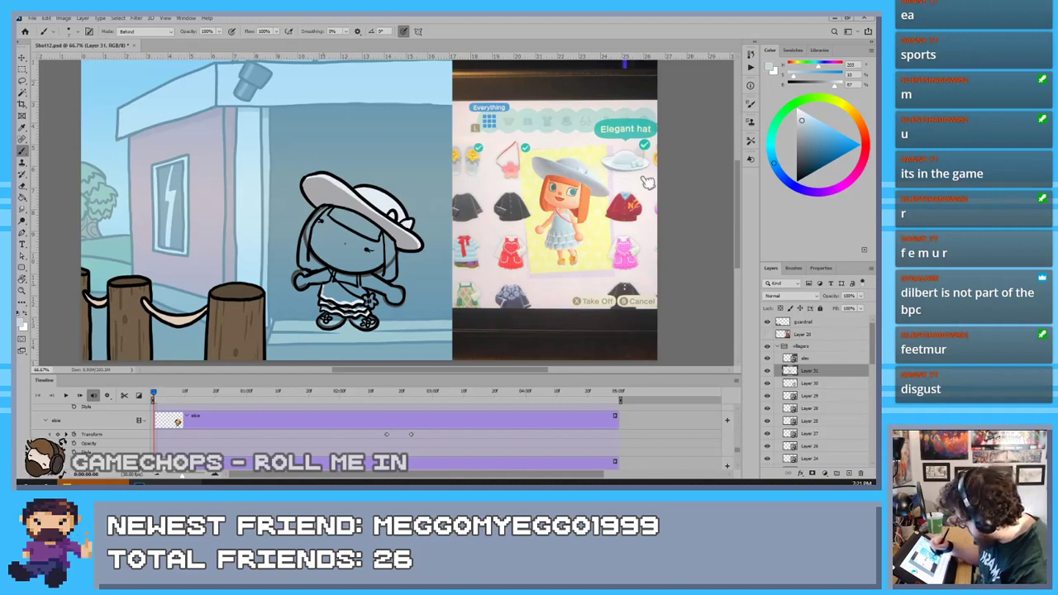
mouse_move(327, 286)
mouse_down()
mouse_move(324, 295)
mouse_move(328, 287)
mouse_up()
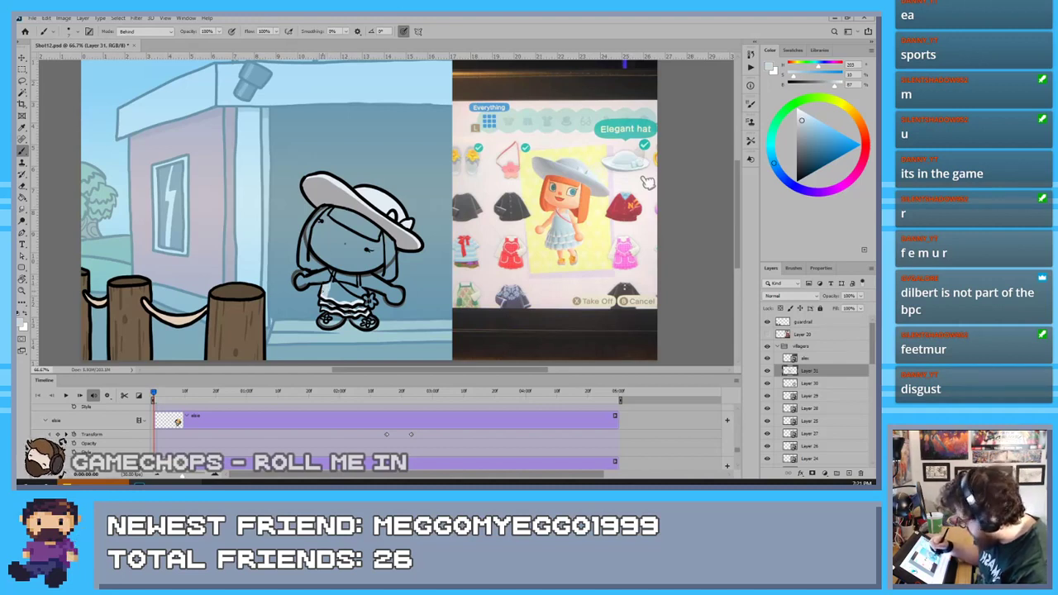
key(ctrl+z)
key(ctrl+z)
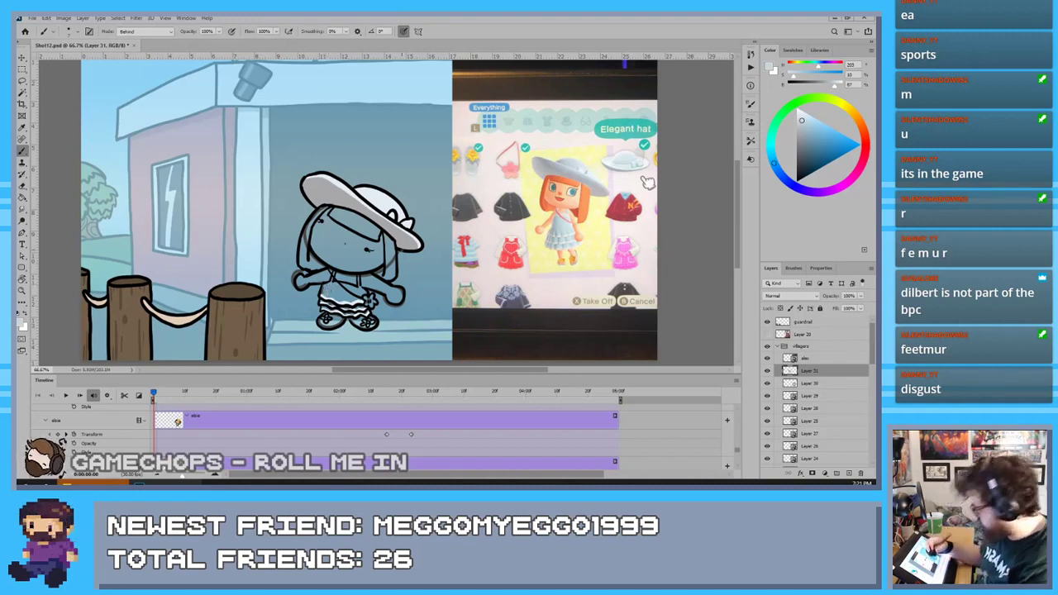
Sample the light blue of the reference dress and fill the dress's top and skirt with it
key(i)
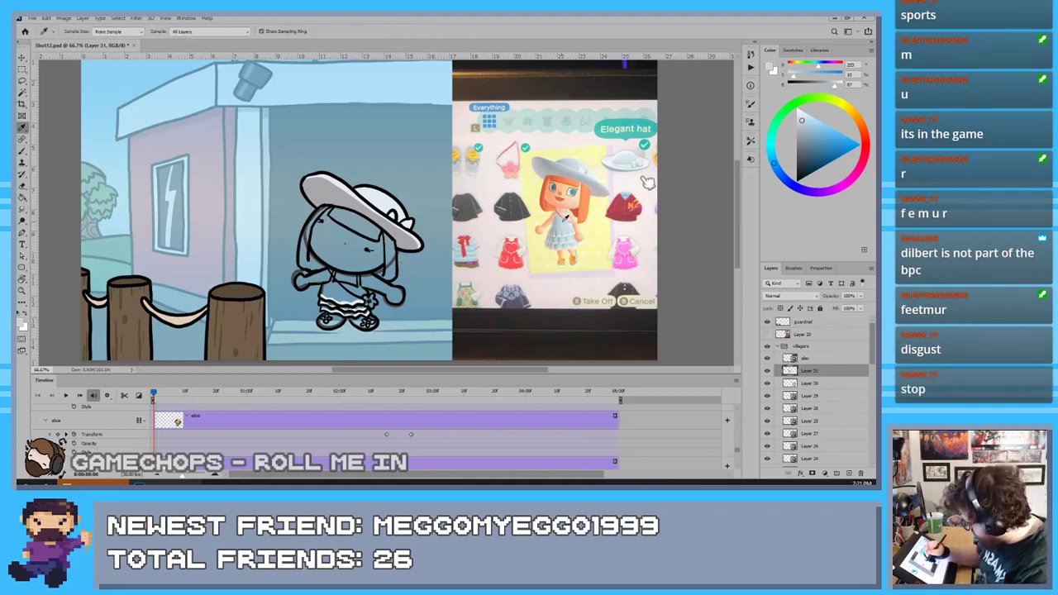
click(566, 220)
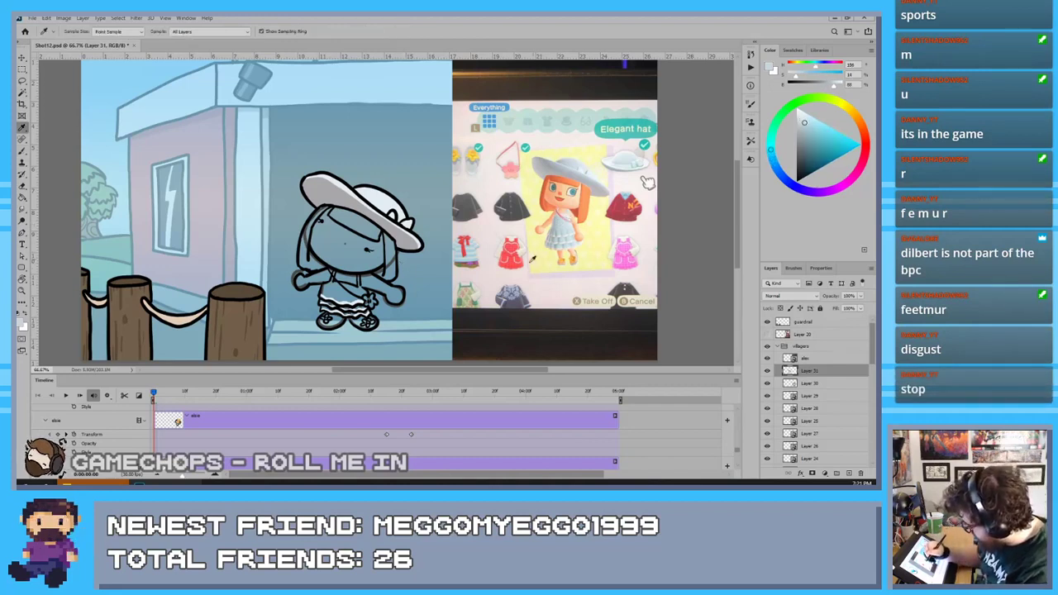
key(b)
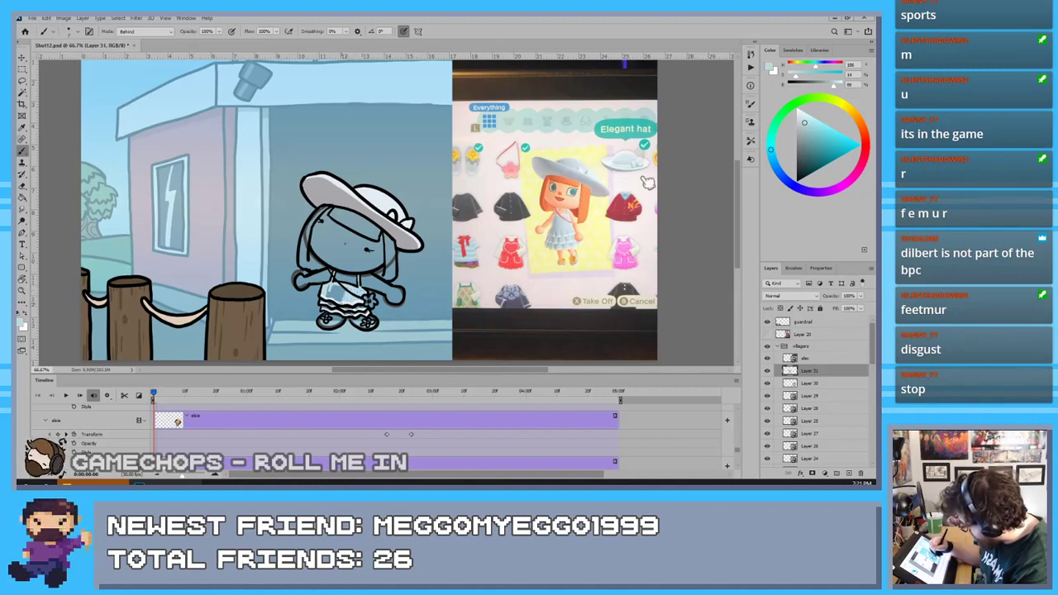
mouse_move(340, 300)
mouse_down()
mouse_move(329, 289)
mouse_move(332, 302)
mouse_move(367, 312)
mouse_move(342, 313)
mouse_up()
key(])
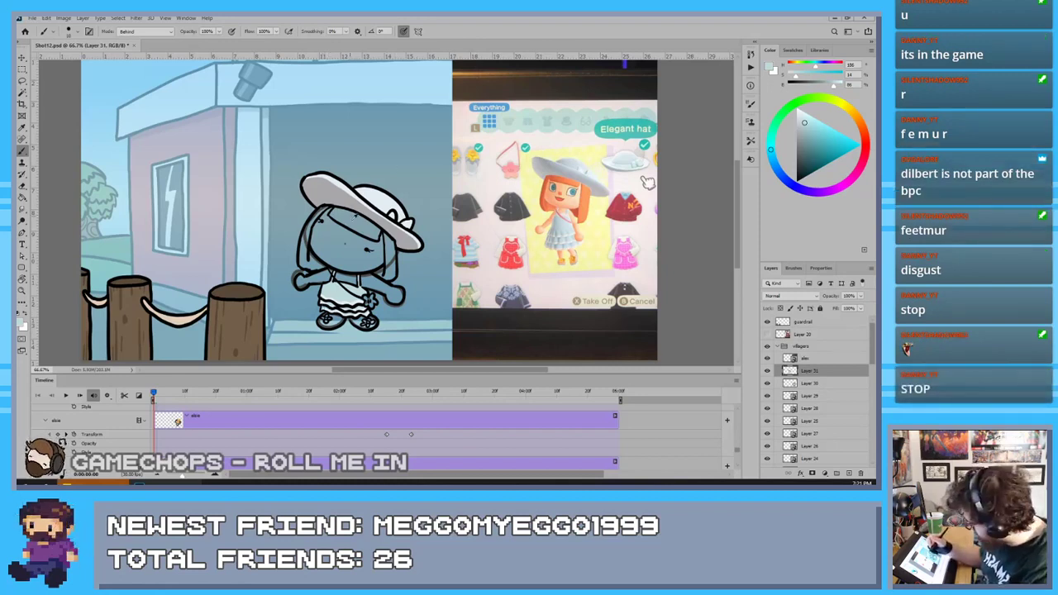
Sample the pink of the reference's flower bag and fill the flower-shaped bag at the villager's hip
key(i)
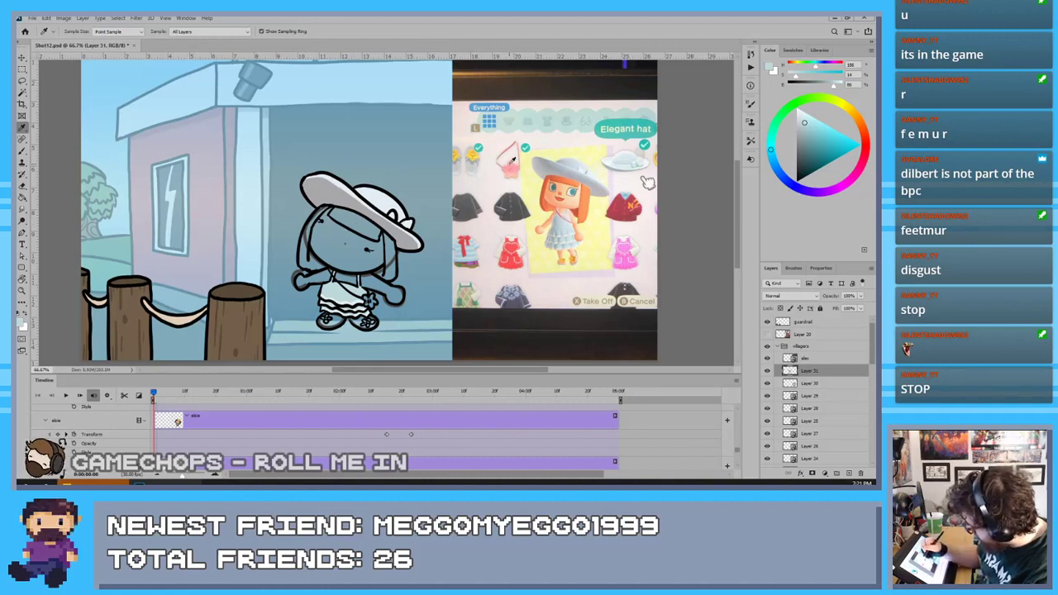
click(510, 160)
key(b)
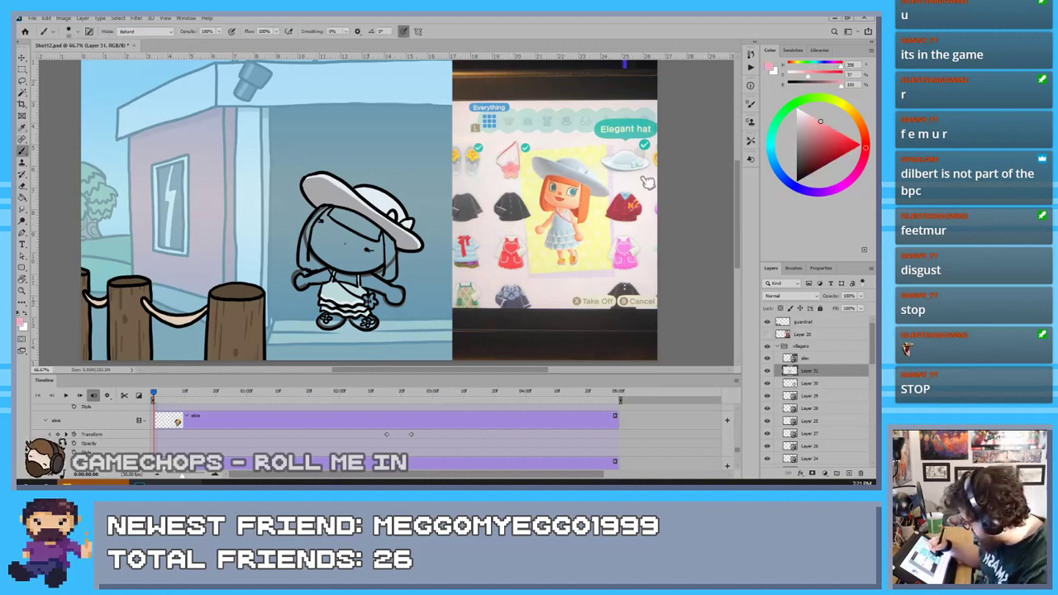
drag(369, 294, 373, 298)
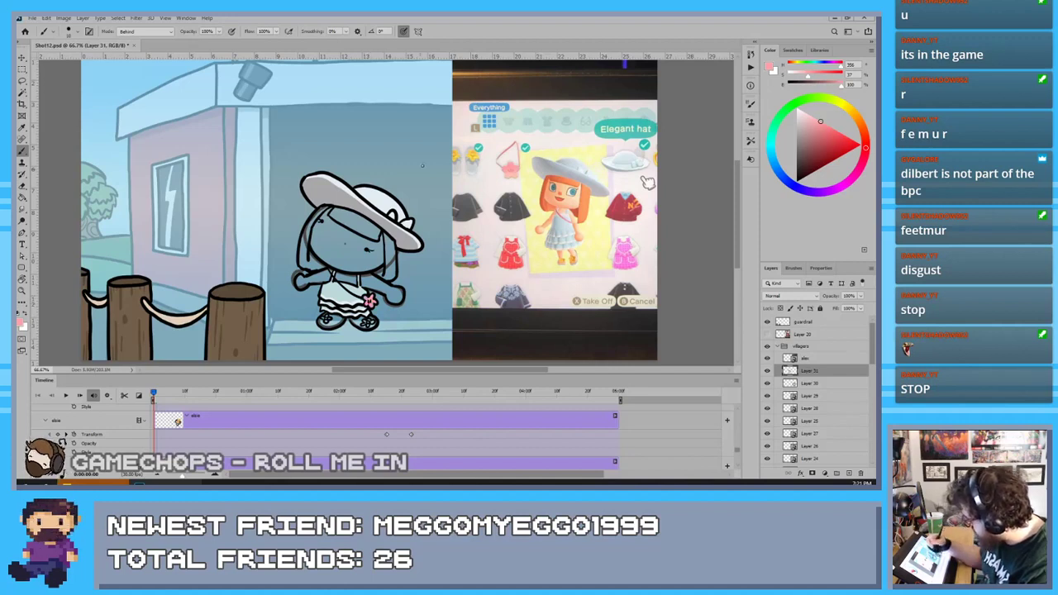
Sample the light orange of the reference's hair and fill the villager's fringe and both side locks
key(i)
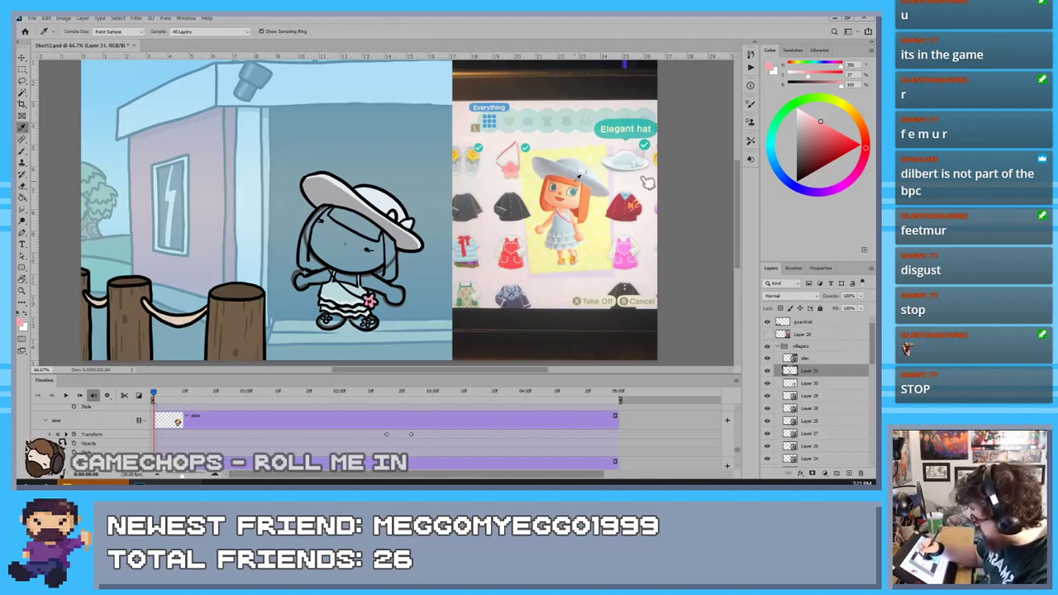
click(559, 198)
key(b)
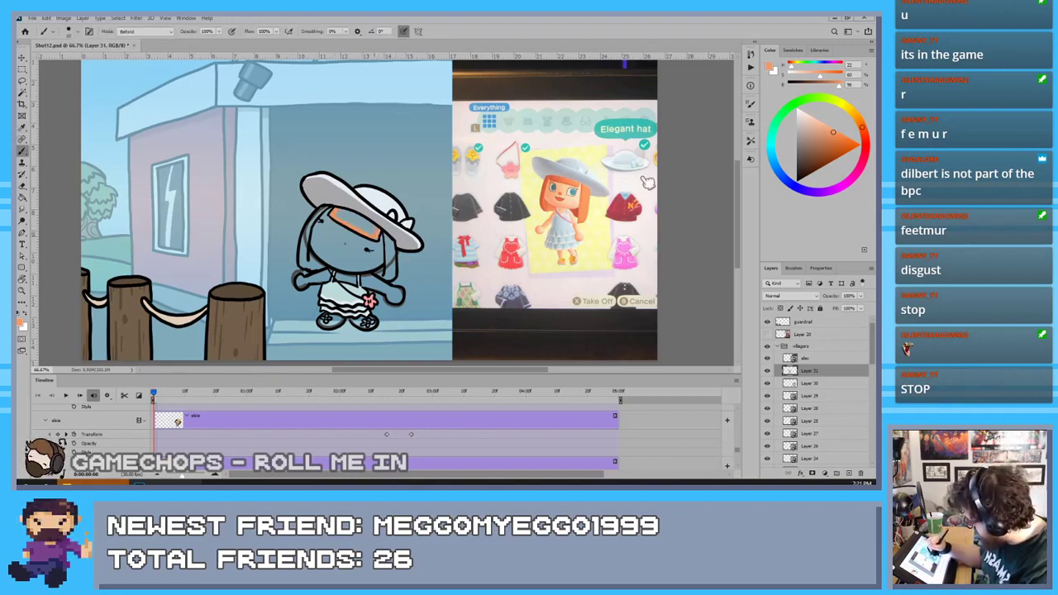
drag(376, 237, 370, 227)
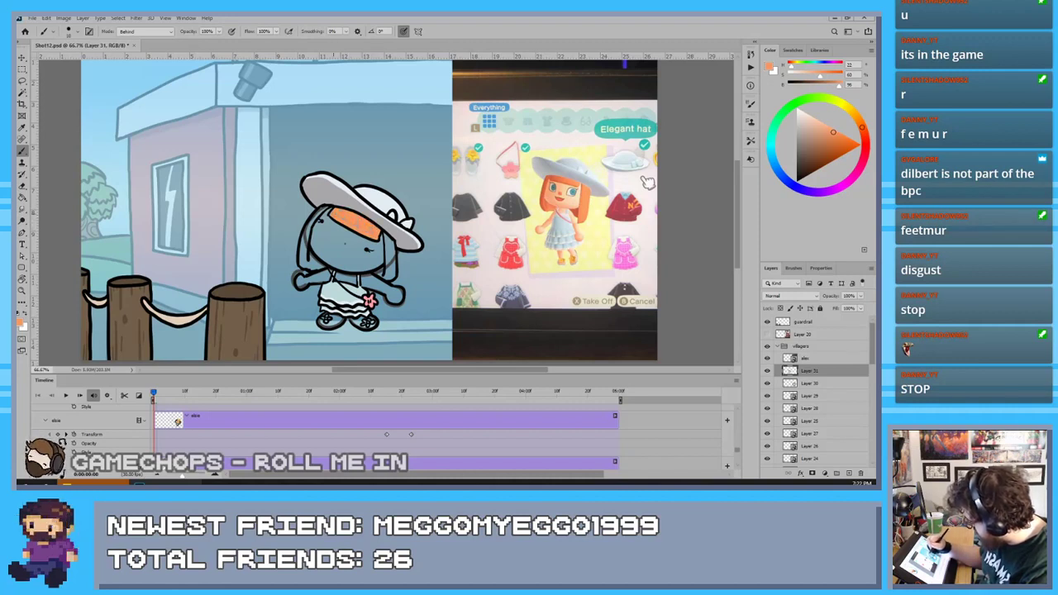
drag(386, 232, 395, 277)
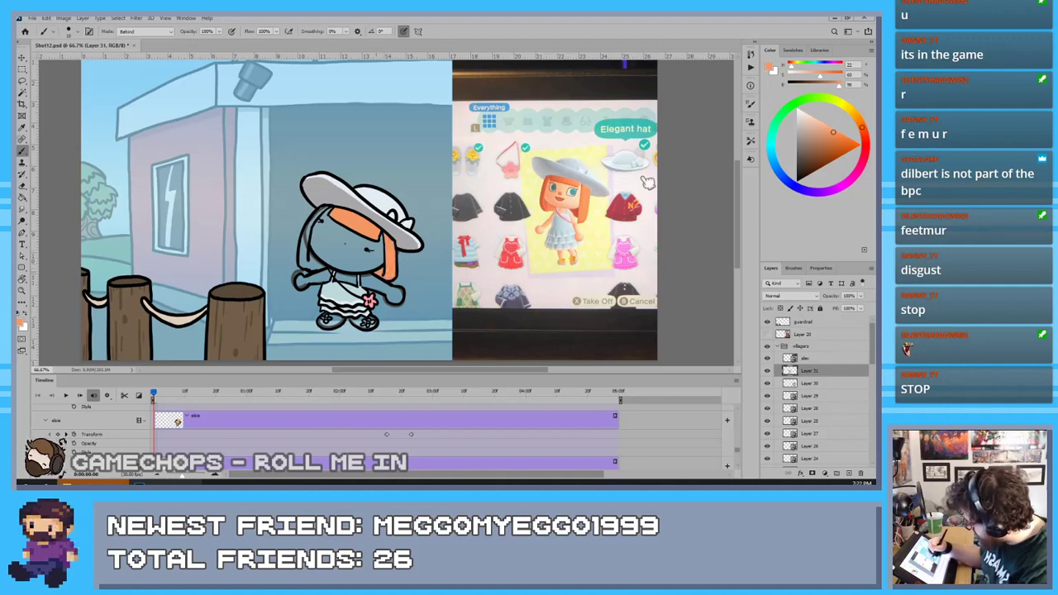
drag(324, 208, 305, 261)
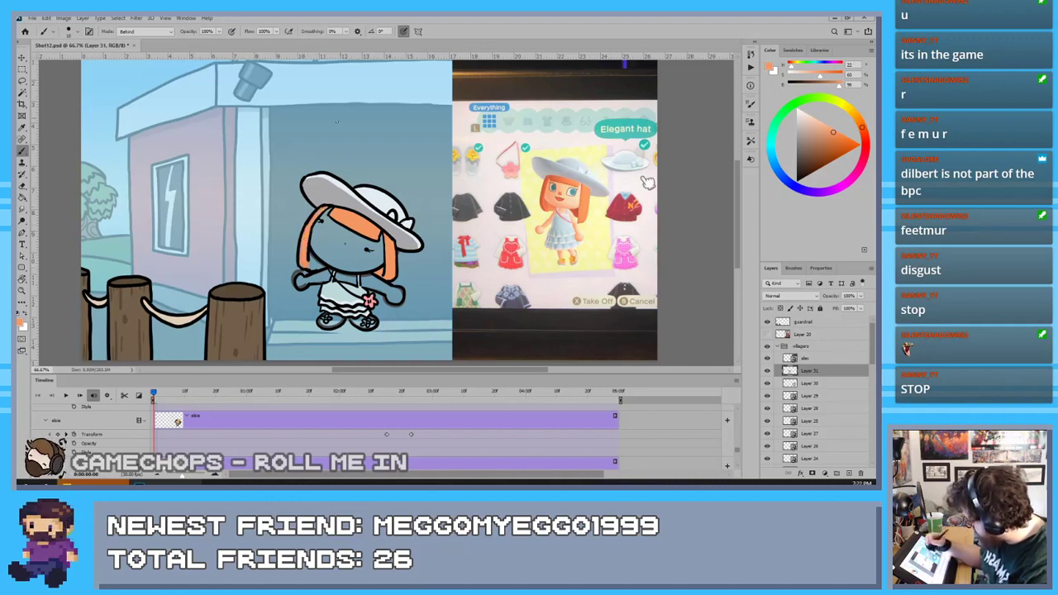
drag(330, 208, 305, 241)
key(ctrl+z)
key(ctrl+z)
key(ctrl+z)
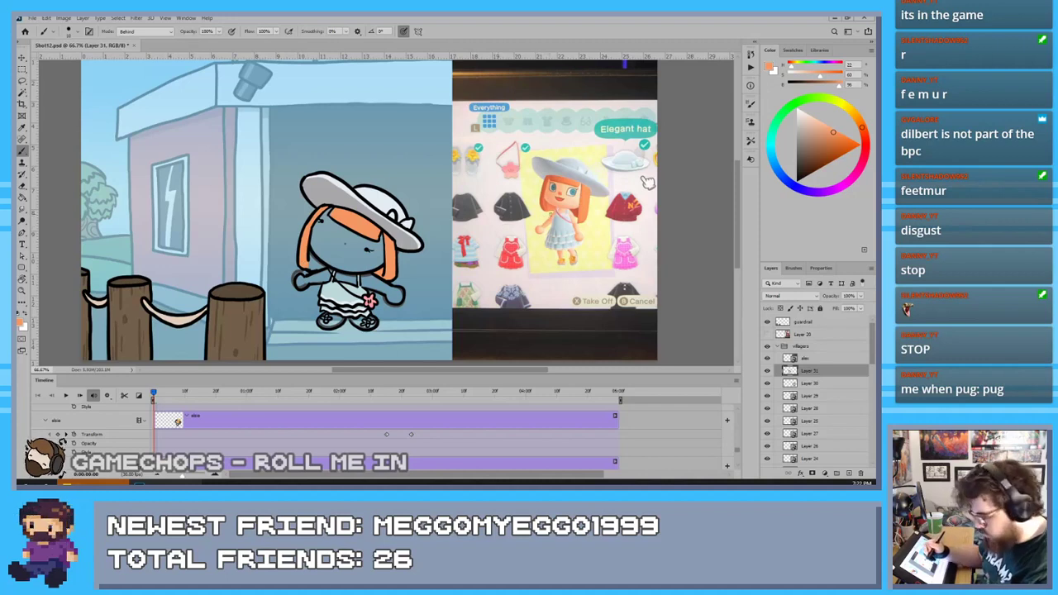
Sample the darker orange of the reference's hair and paint the shaded inner hair beside the villager's face
key(i)
click(548, 199)
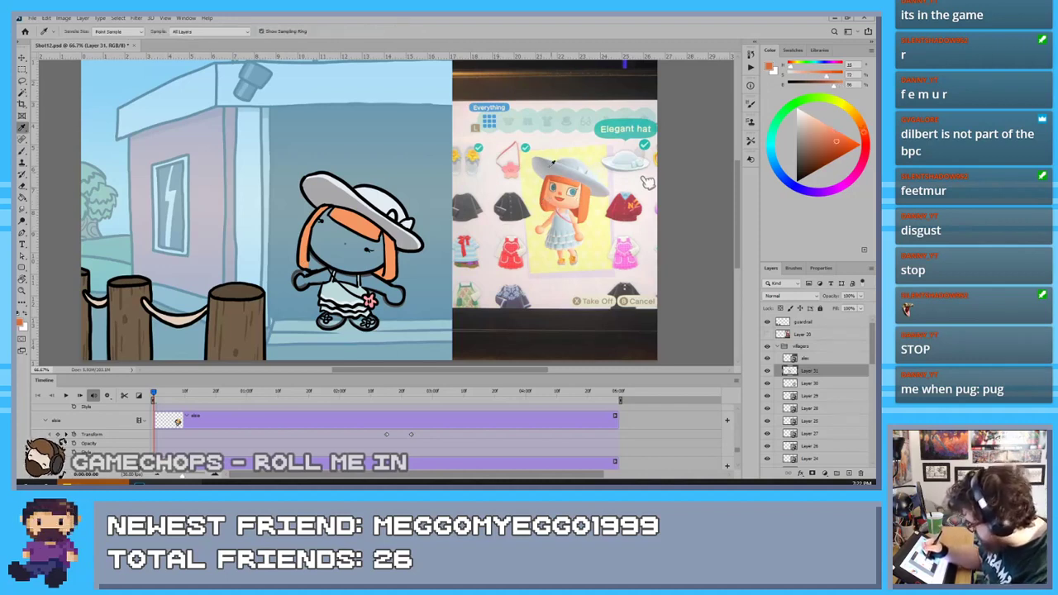
key(b)
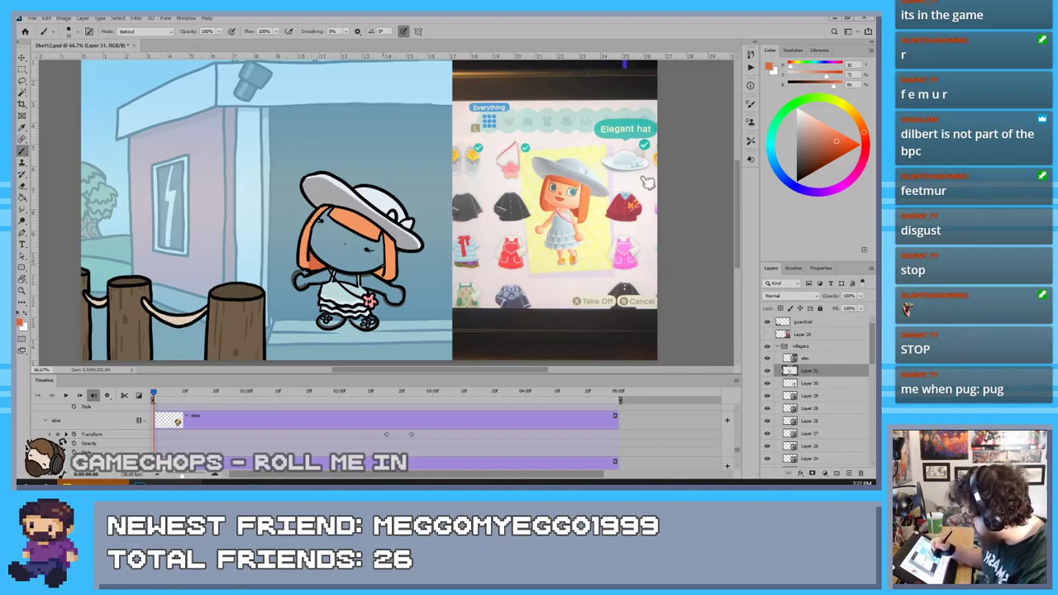
key(e)
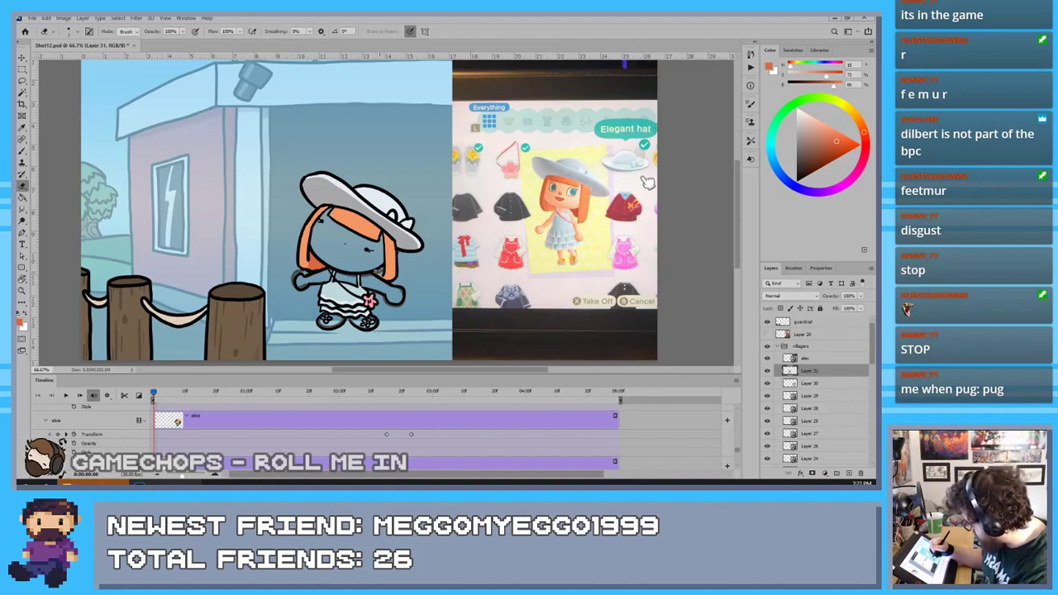
click(797, 181)
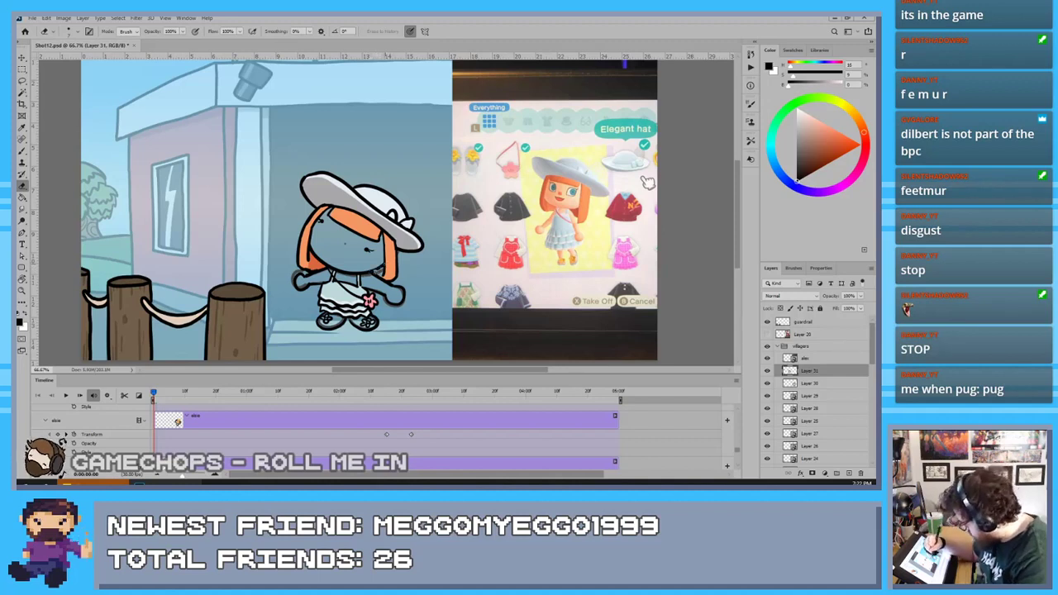
key(b)
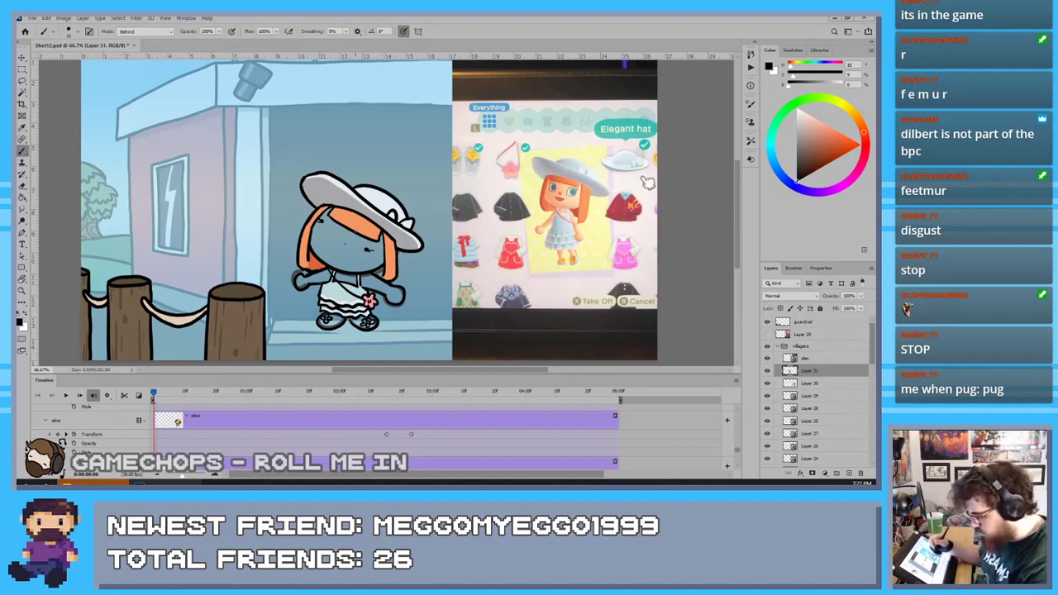
key(i)
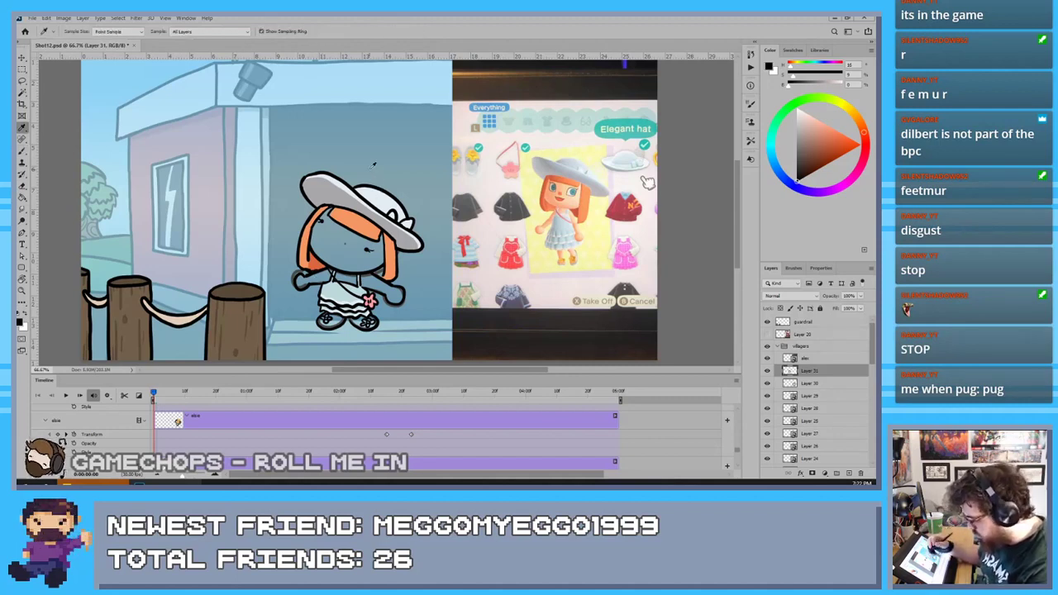
click(322, 256)
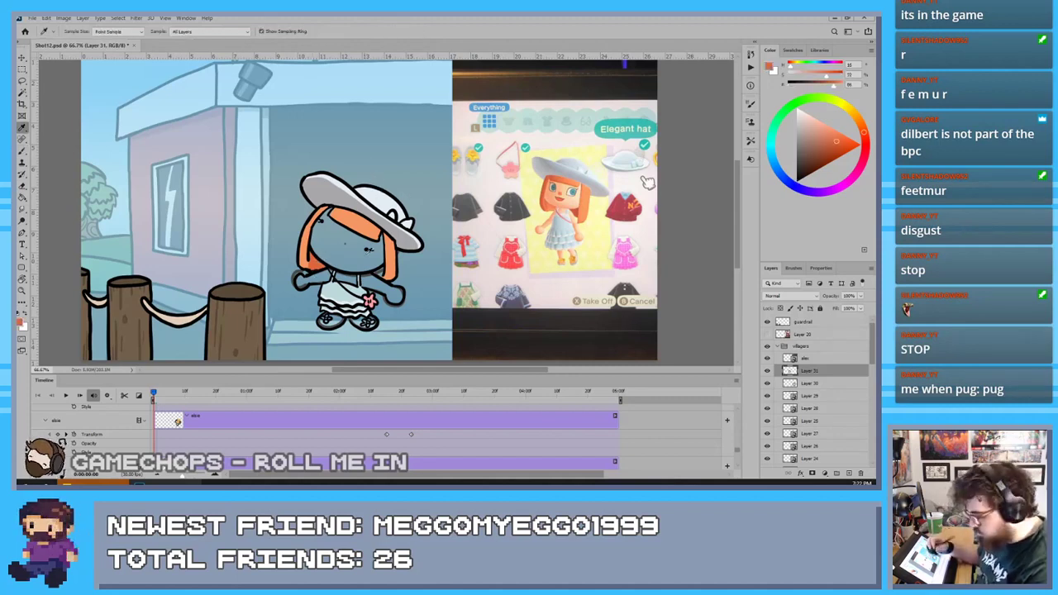
key(b)
drag(380, 274, 374, 271)
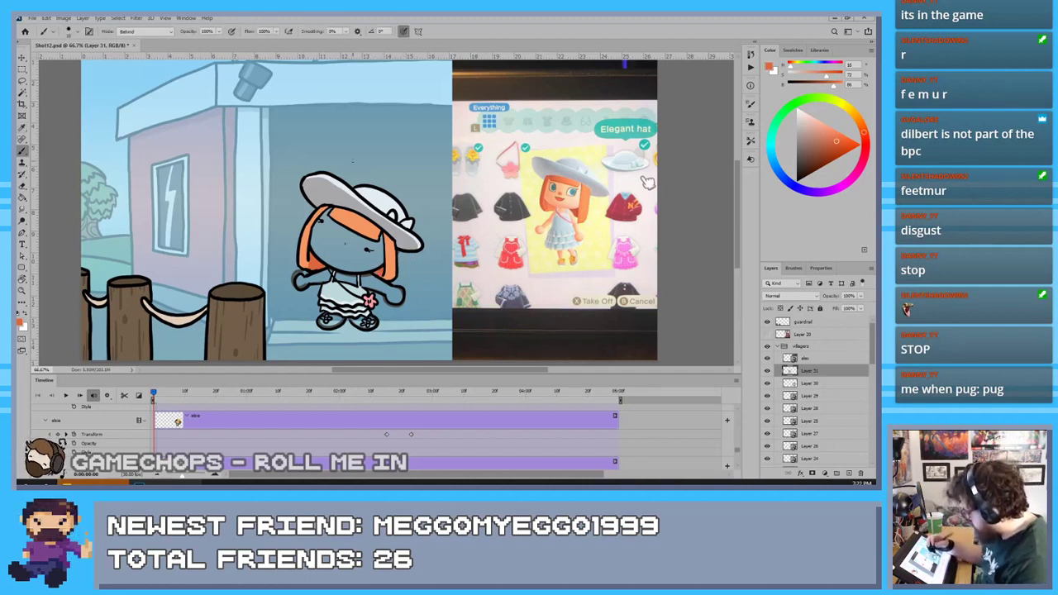
Sample the reference's skin tone and fill the villager's face, arms and hands with a larger brush
key(i)
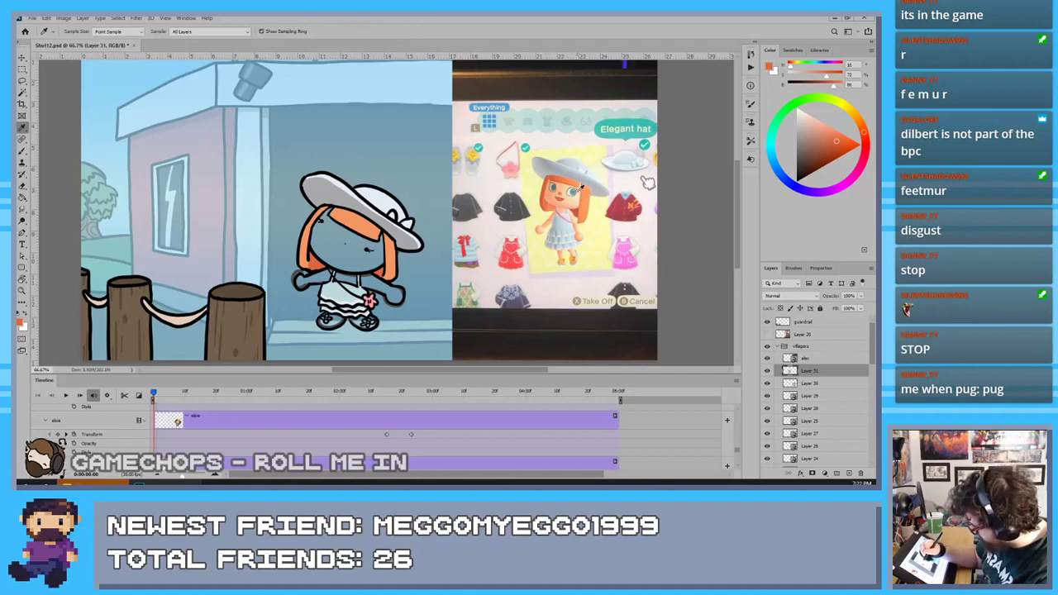
click(579, 190)
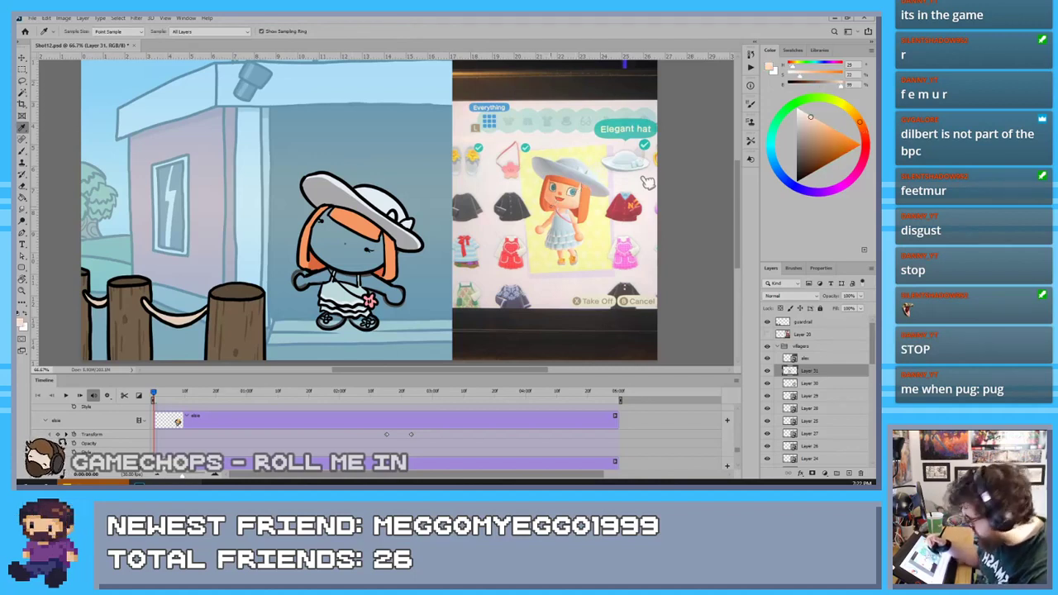
key(b)
mouse_move(328, 211)
mouse_down()
mouse_move(314, 245)
mouse_move(326, 258)
mouse_move(359, 268)
mouse_move(378, 253)
mouse_move(367, 254)
mouse_move(380, 240)
mouse_move(329, 238)
mouse_move(326, 249)
mouse_move(321, 233)
mouse_up()
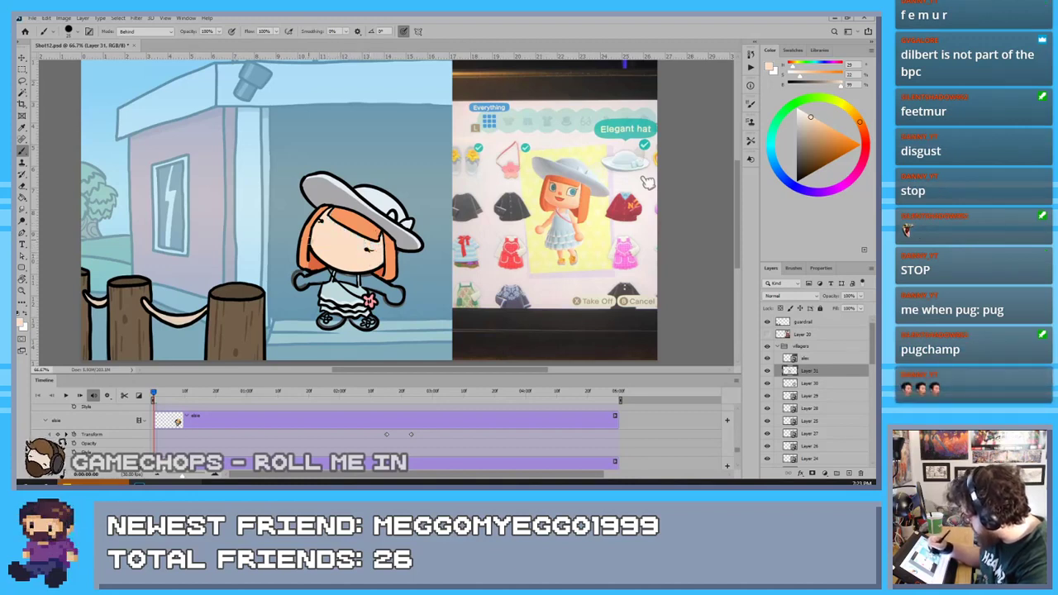
mouse_move(325, 278)
mouse_down()
mouse_move(300, 281)
mouse_move(338, 274)
mouse_move(394, 292)
mouse_up()
key(ctrl+z)
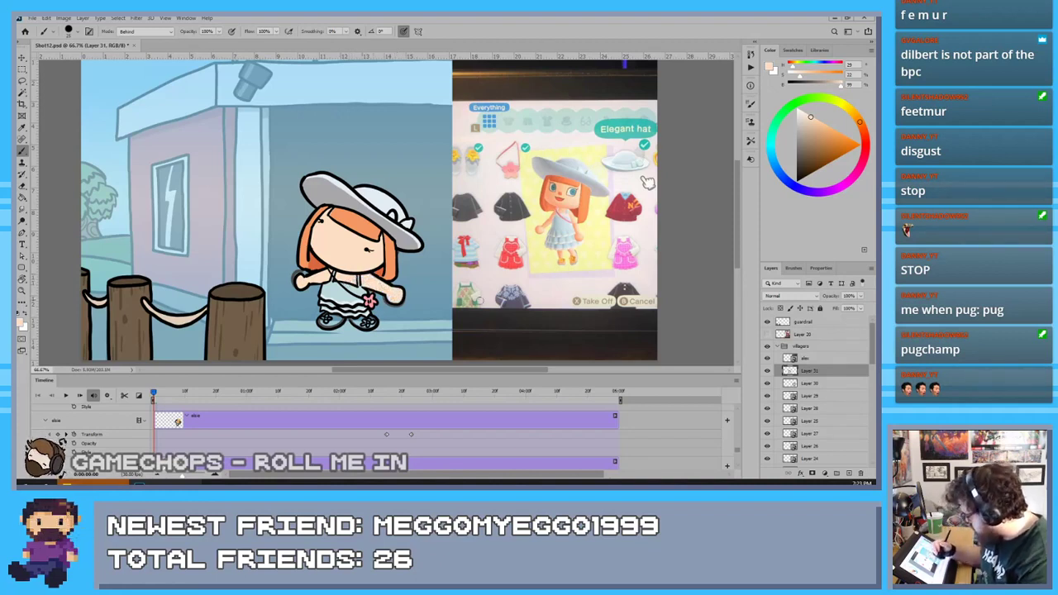
Sample the yellow-orange of the reference's shoes and fill the flower decorations on the villager's sandals
key(i)
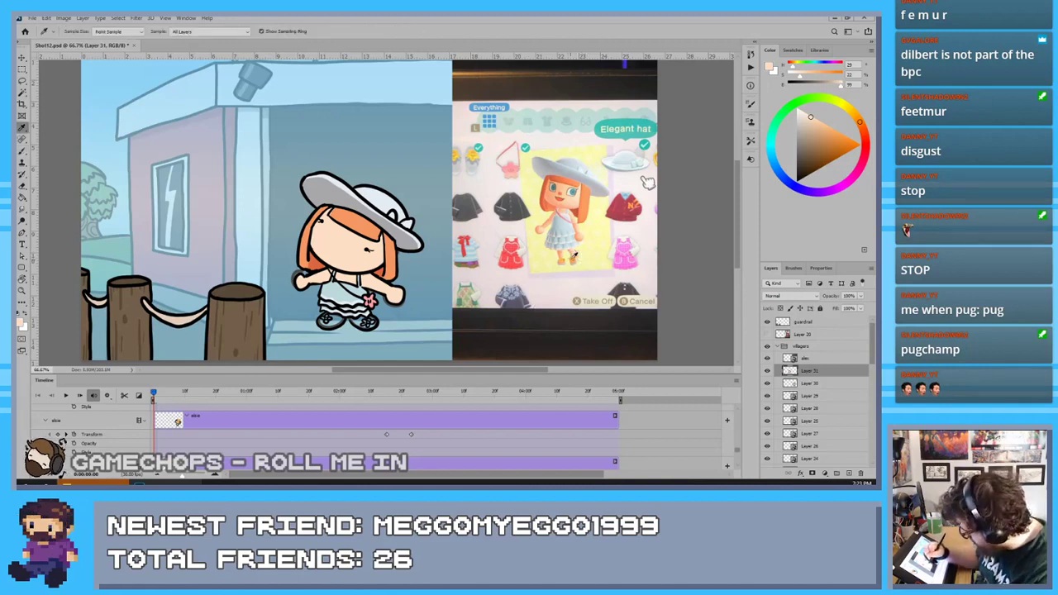
click(559, 212)
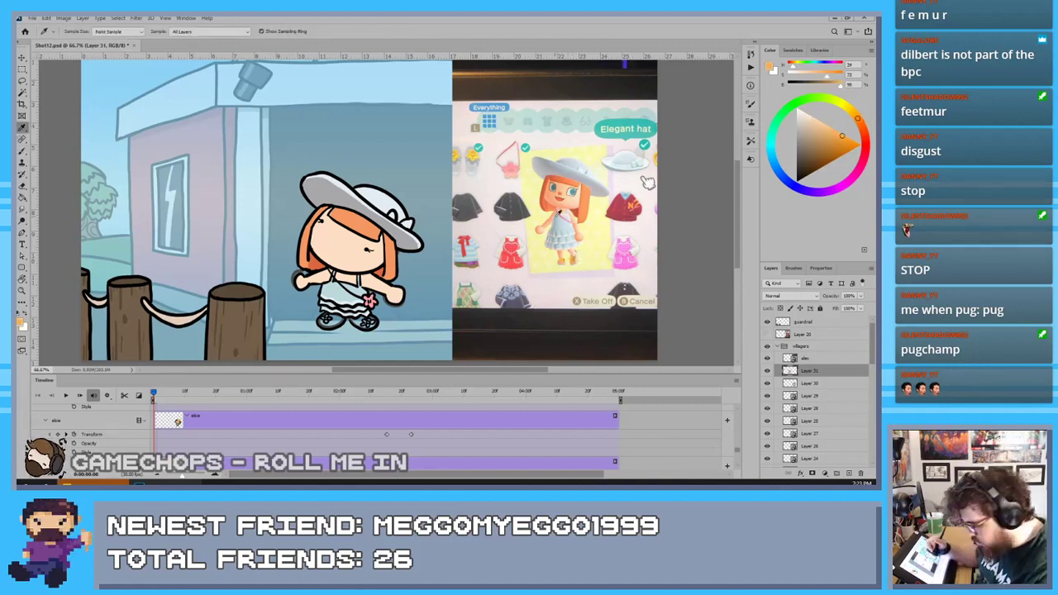
key(b)
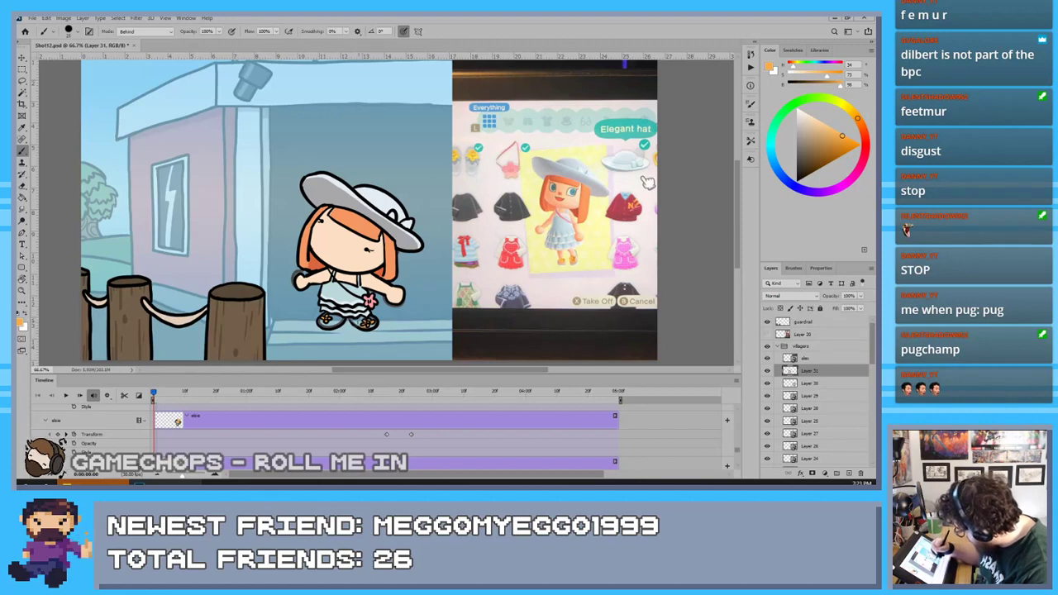
Resample the villager's skin tone to fill the feet, and set the paint colour to white for the remaining details
key(i)
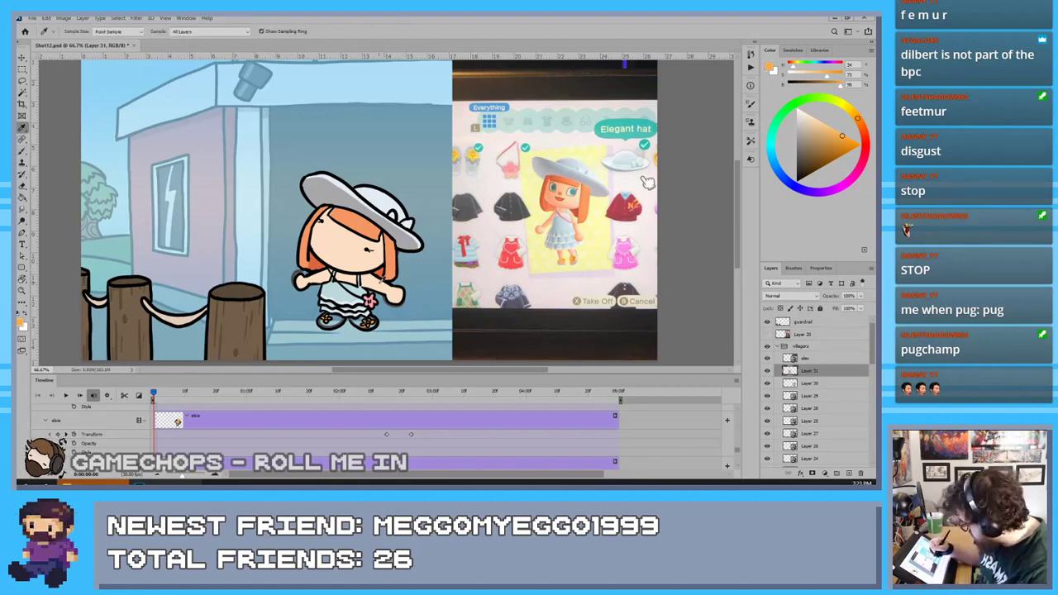
click(378, 283)
key(b)
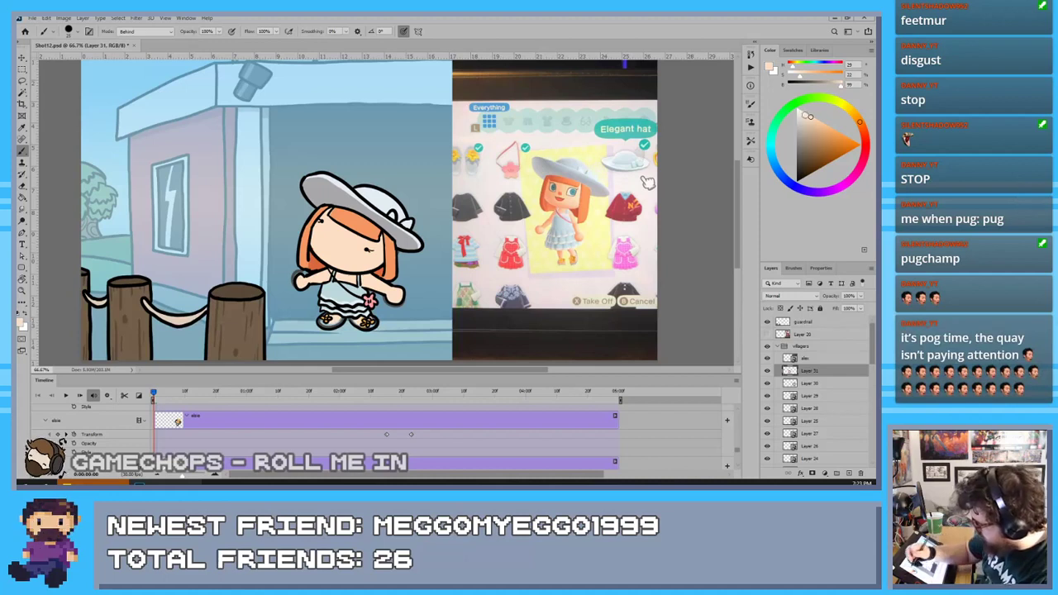
drag(805, 115, 796, 107)
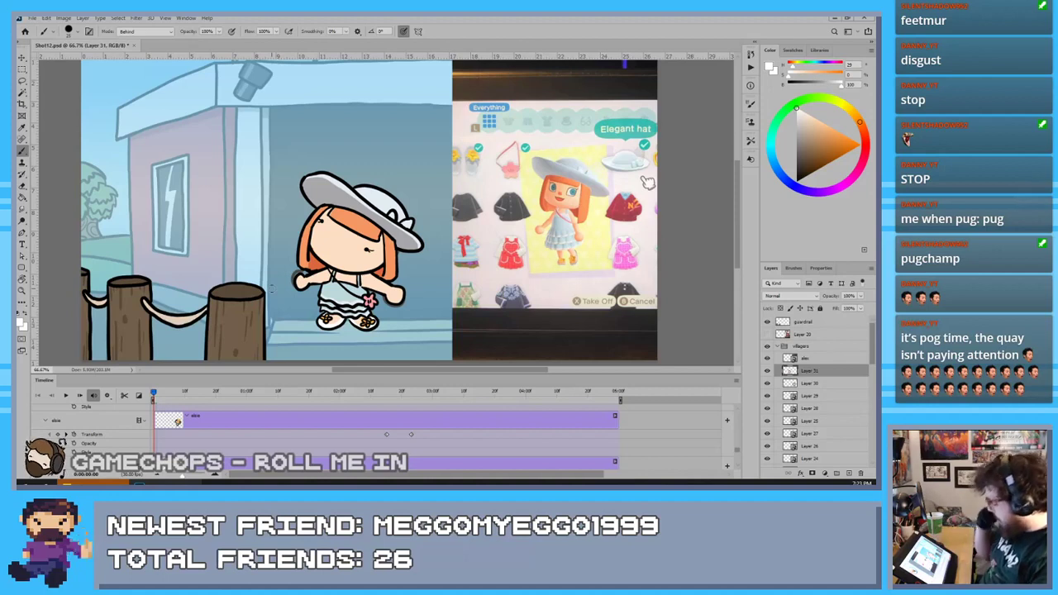
Delete the layer holding the clothing-menu reference image from the villagers group
click(788, 334)
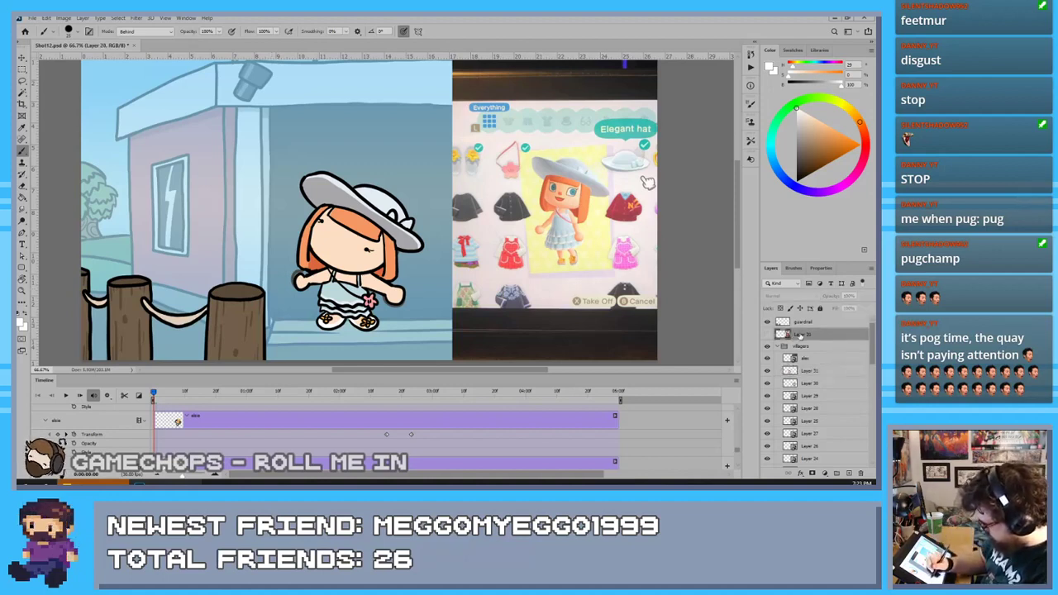
click(803, 359)
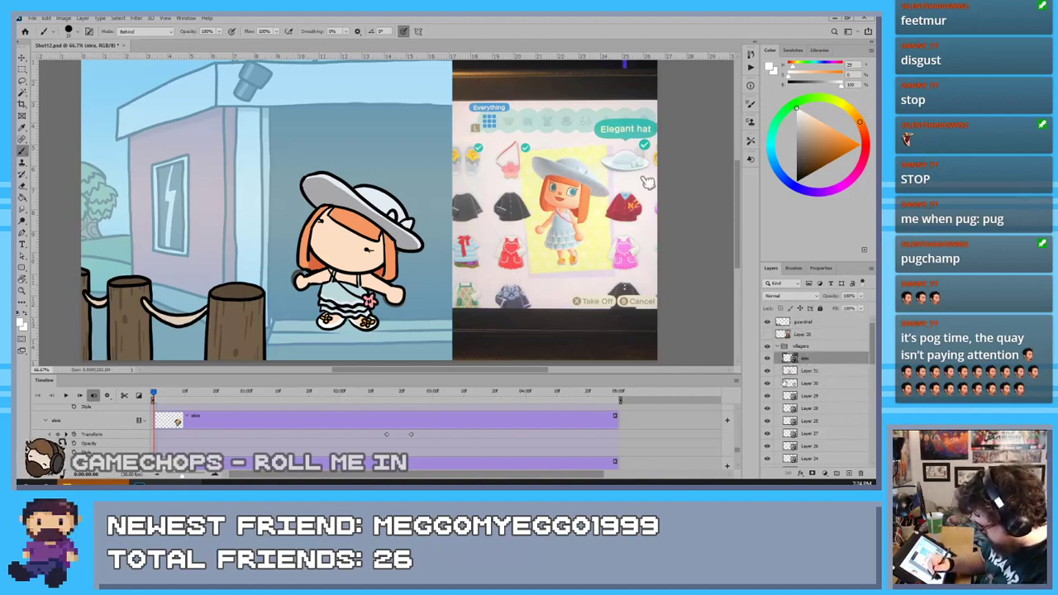
drag(812, 358, 861, 473)
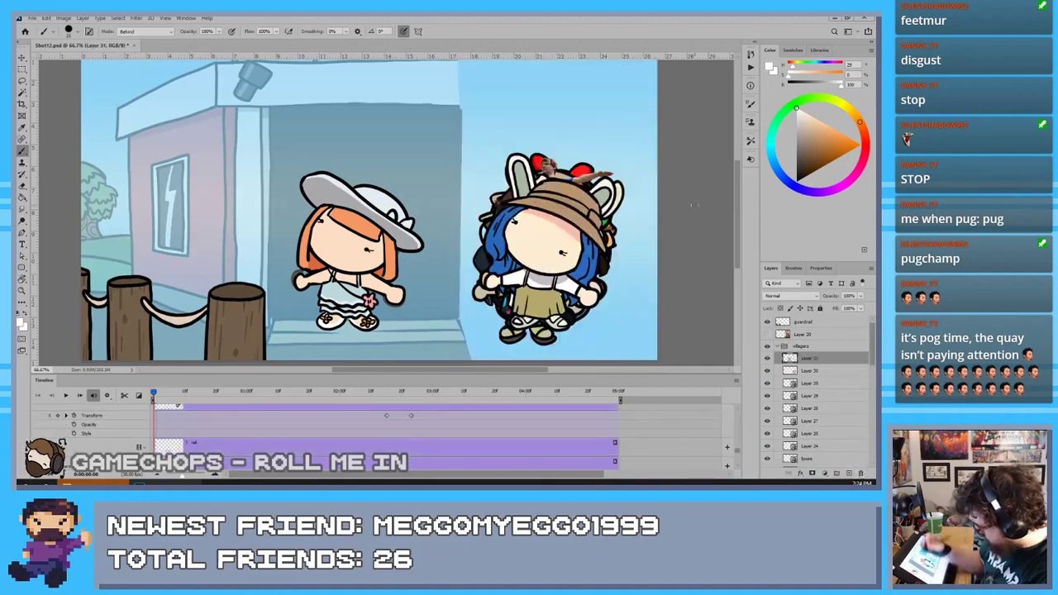
Capture a screen snip of the finished orange-haired villager and minimise the Snipping Tool
key(v)
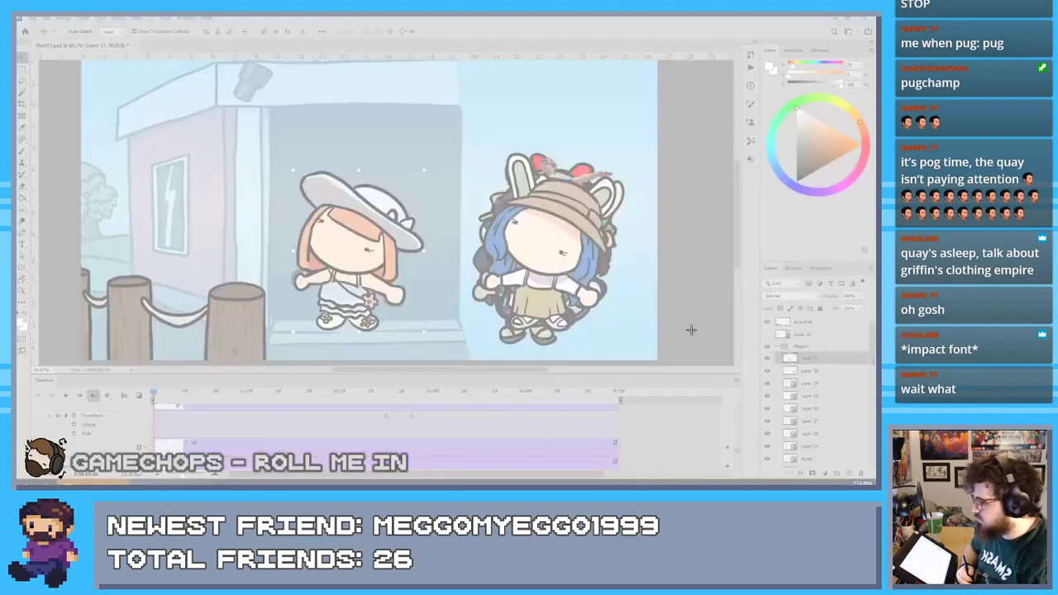
drag(273, 156, 451, 346)
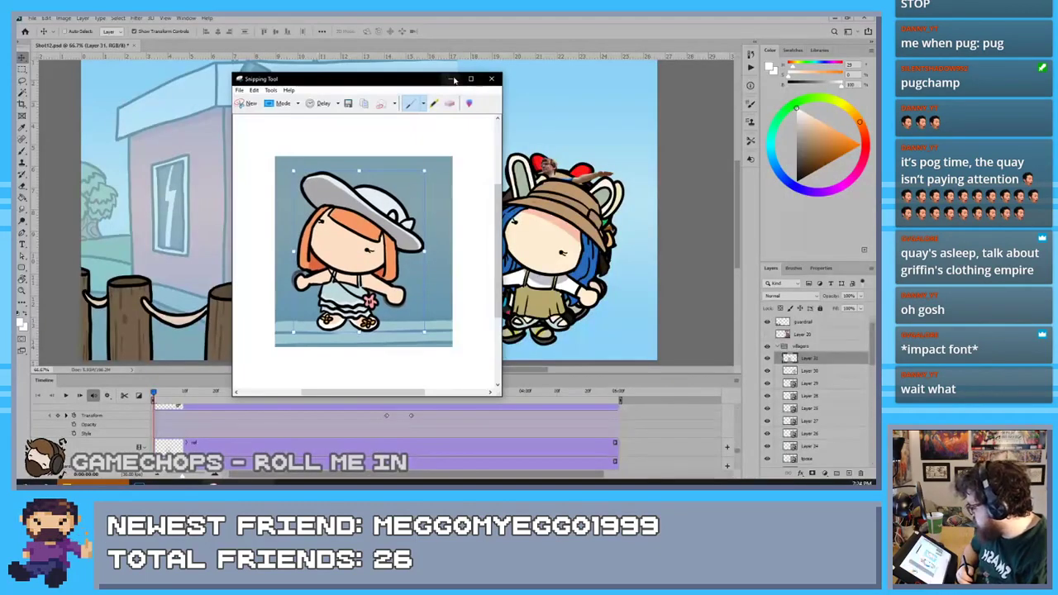
click(452, 79)
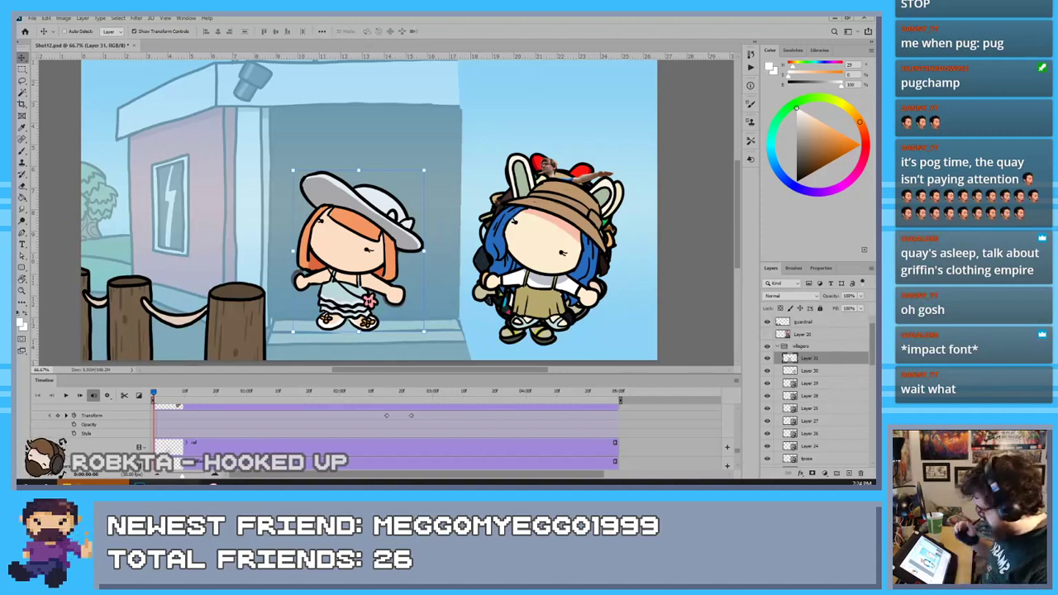
Move the orange-haired villager onto the stack of finished villagers beside the building and check the villagers group's visibility
drag(351, 245, 548, 244)
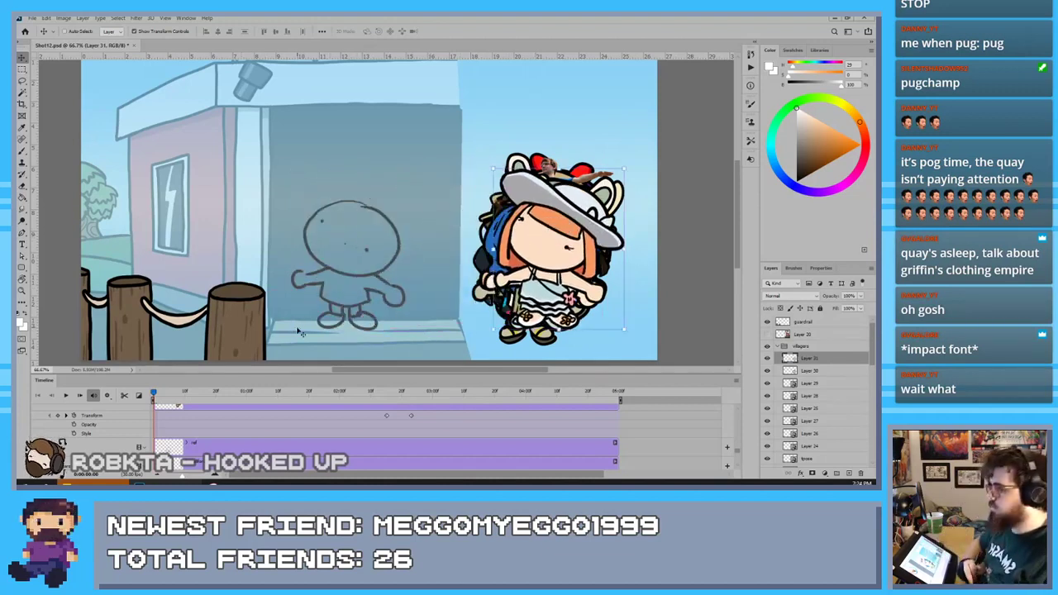
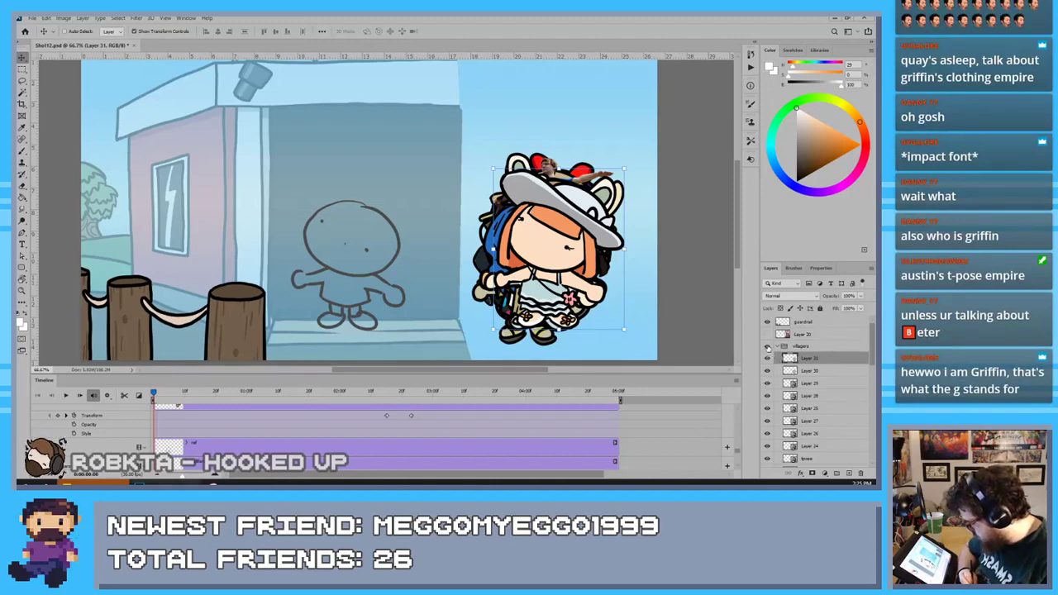
click(768, 347)
click(767, 398)
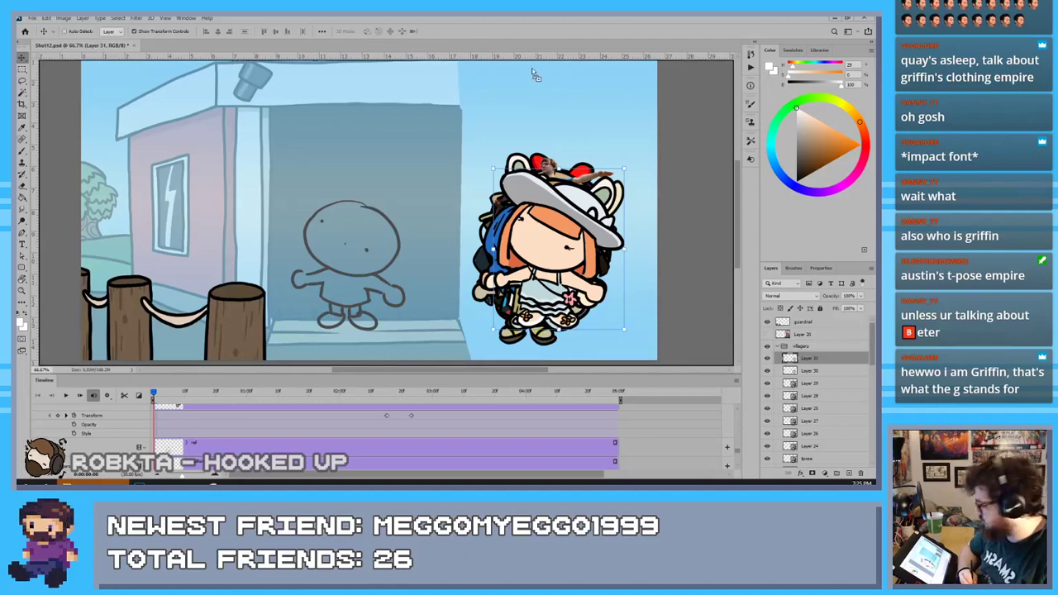
Place the beach reference image in the villagers group and position it over the stack of finished villagers
drag(554, 126, 559, 125)
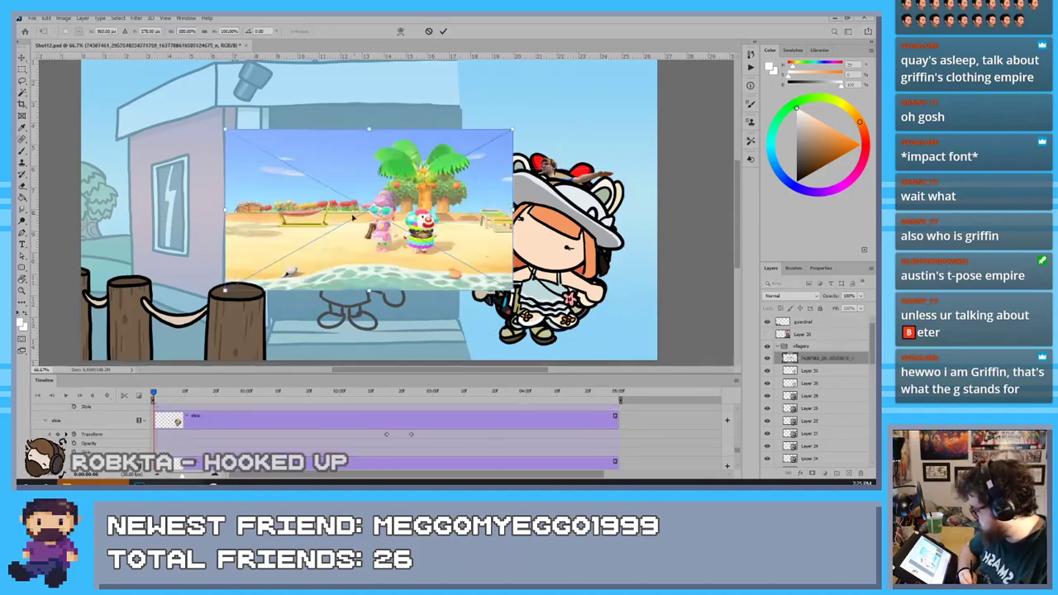
drag(354, 207, 519, 210)
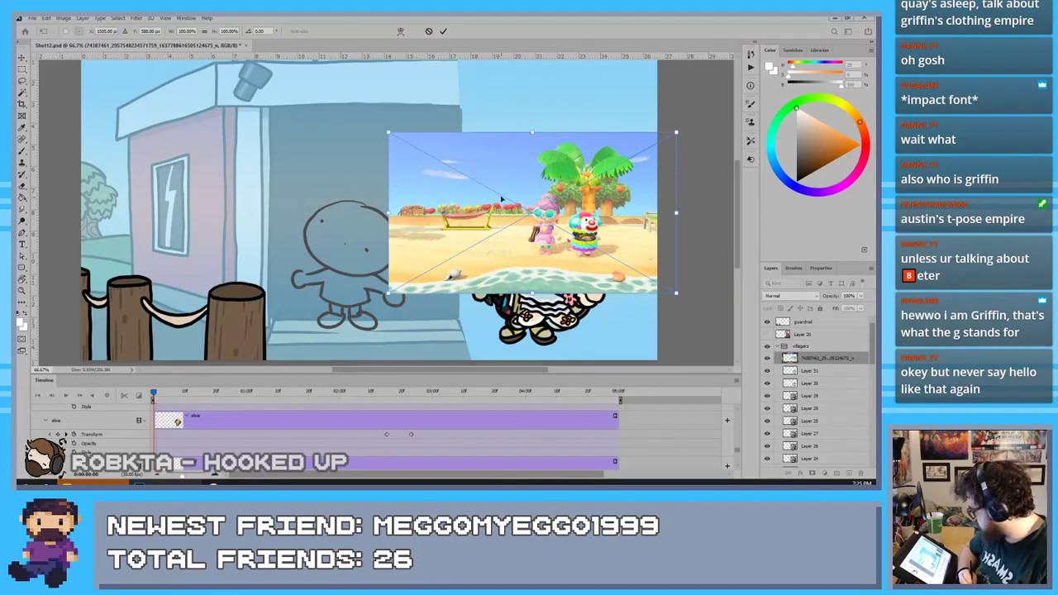
drag(500, 198, 470, 185)
click(443, 30)
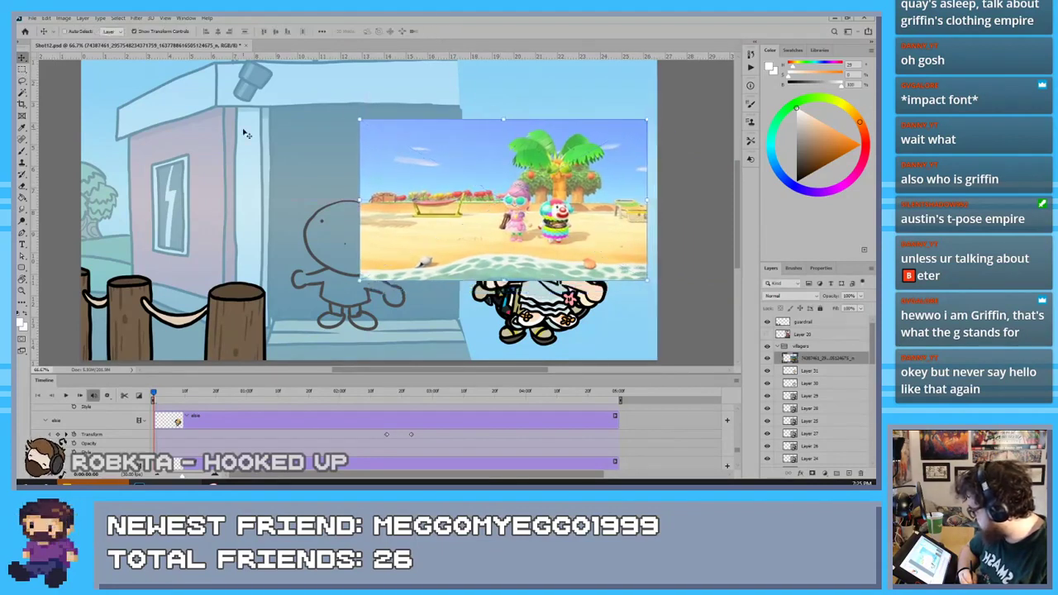
Rasterize the beach reference layer and delete everything outside a rectangular selection around the pink-haired villager
click(23, 69)
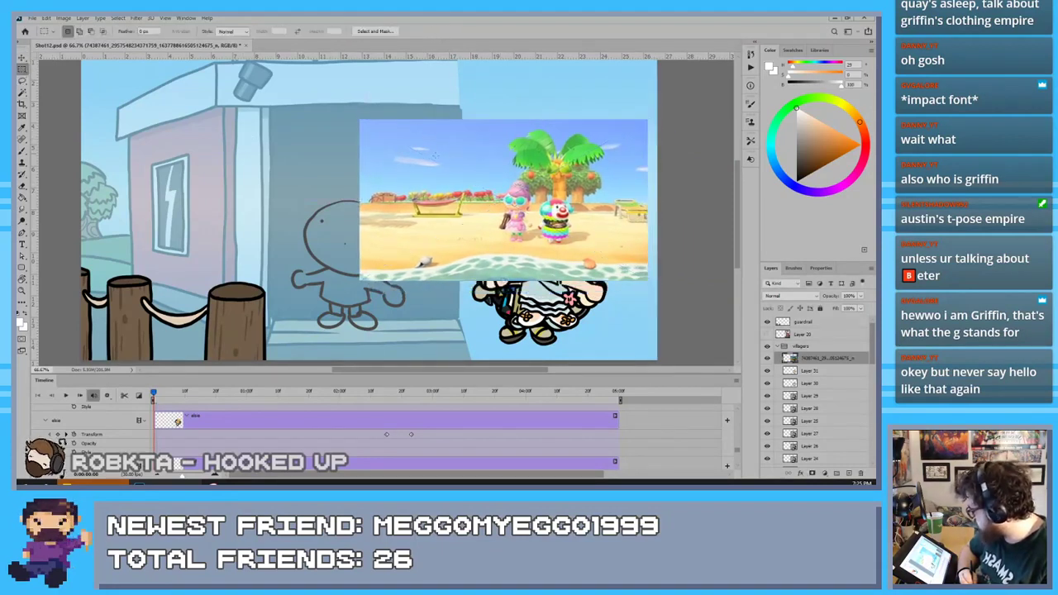
mouse_move(493, 174)
mouse_down()
mouse_move(537, 246)
mouse_move(494, 217)
mouse_move(492, 174)
mouse_up()
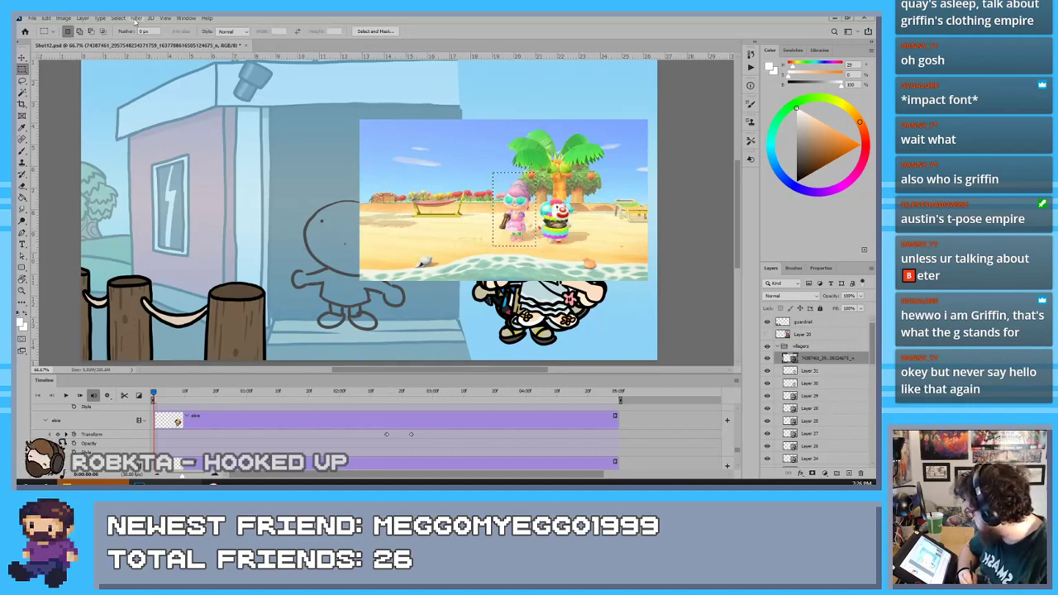
click(120, 18)
click(125, 53)
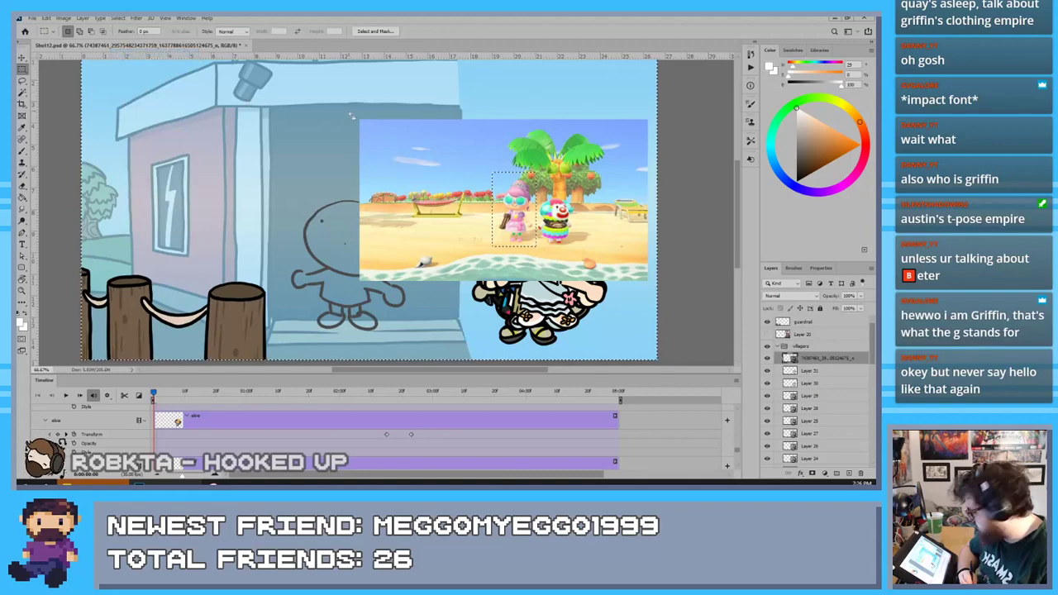
key(Delete)
key(Return)
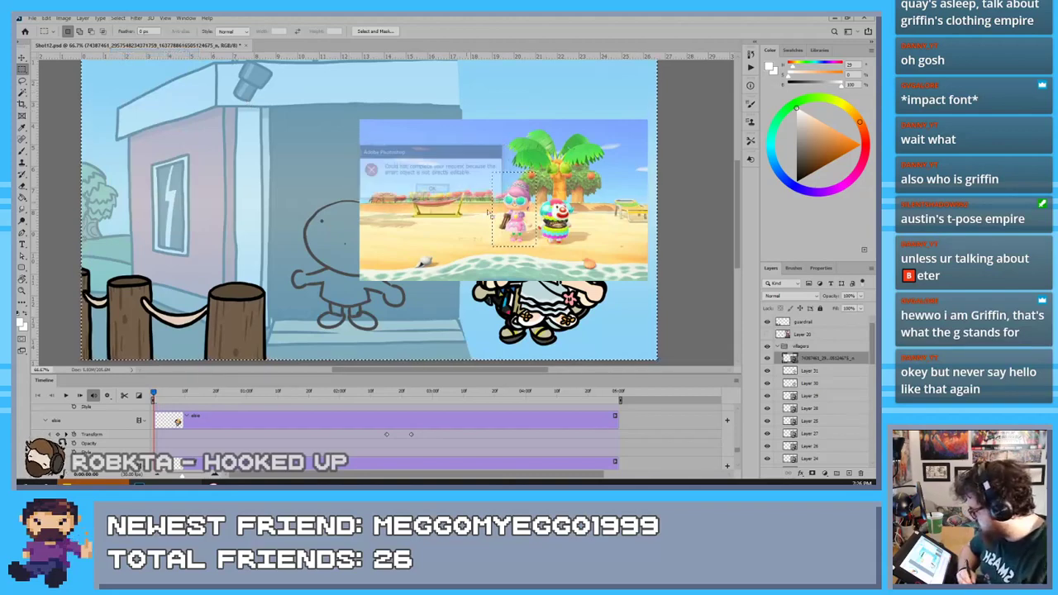
right_click(833, 357)
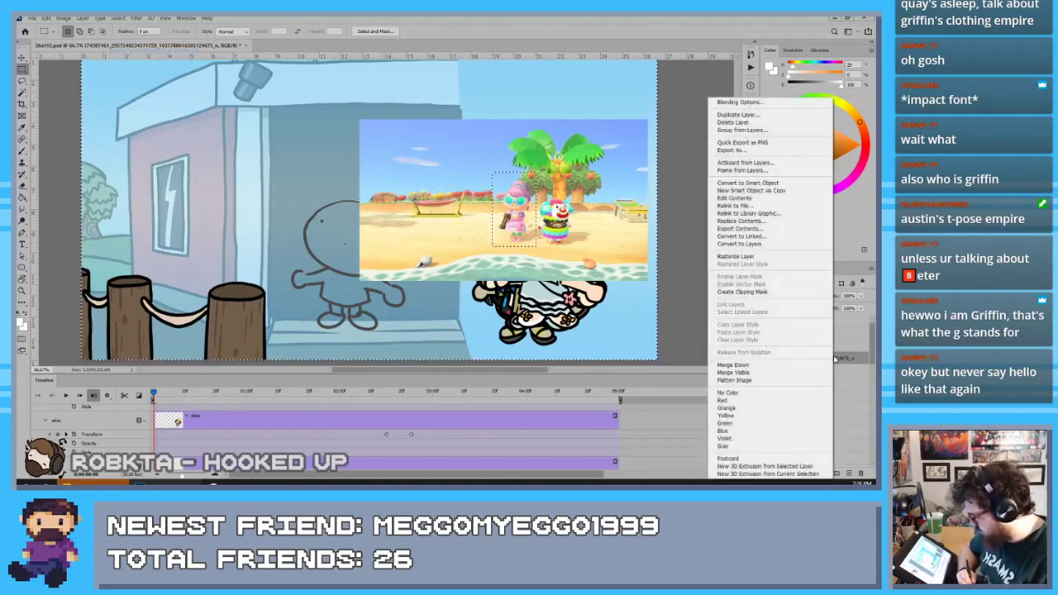
click(746, 257)
key(Delete)
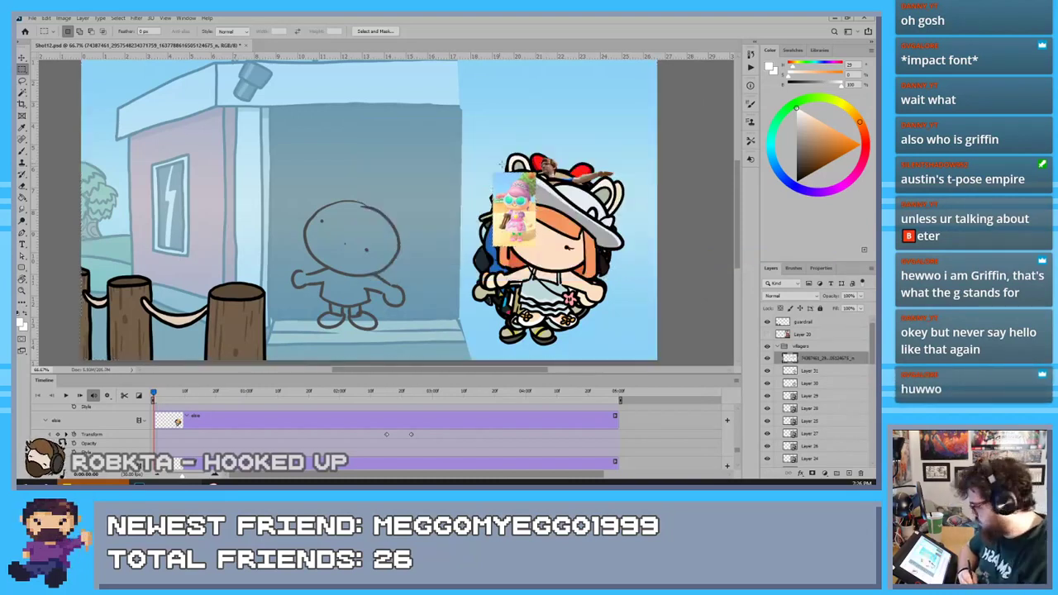
Enlarge the cropped pink-haired villager reference to about 258% and move it down over the finished villagers
click(21, 59)
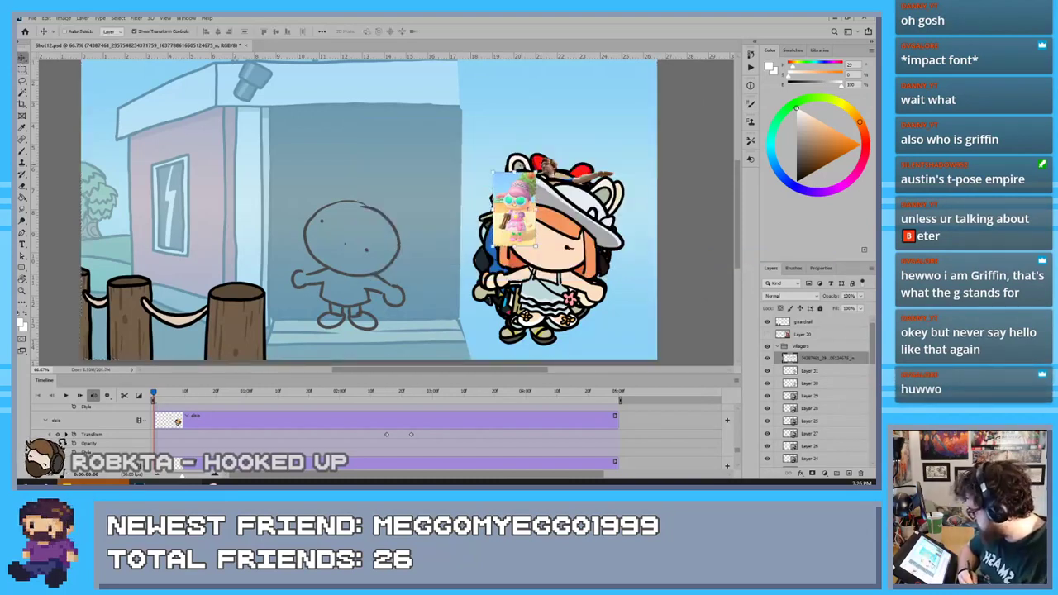
drag(536, 173, 604, 194)
scroll(587, 246, down, 4)
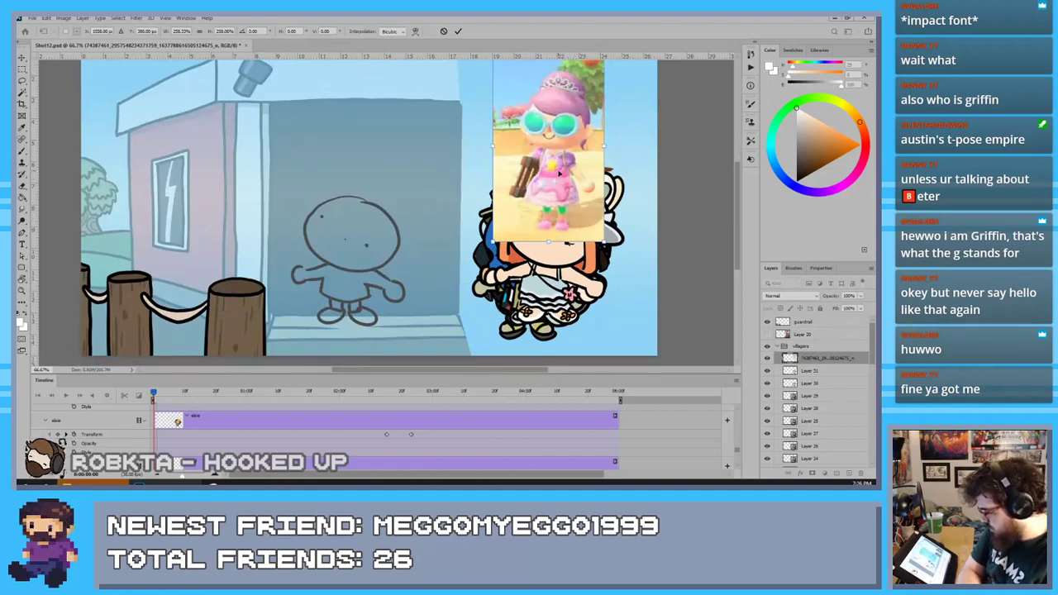
drag(559, 173, 569, 248)
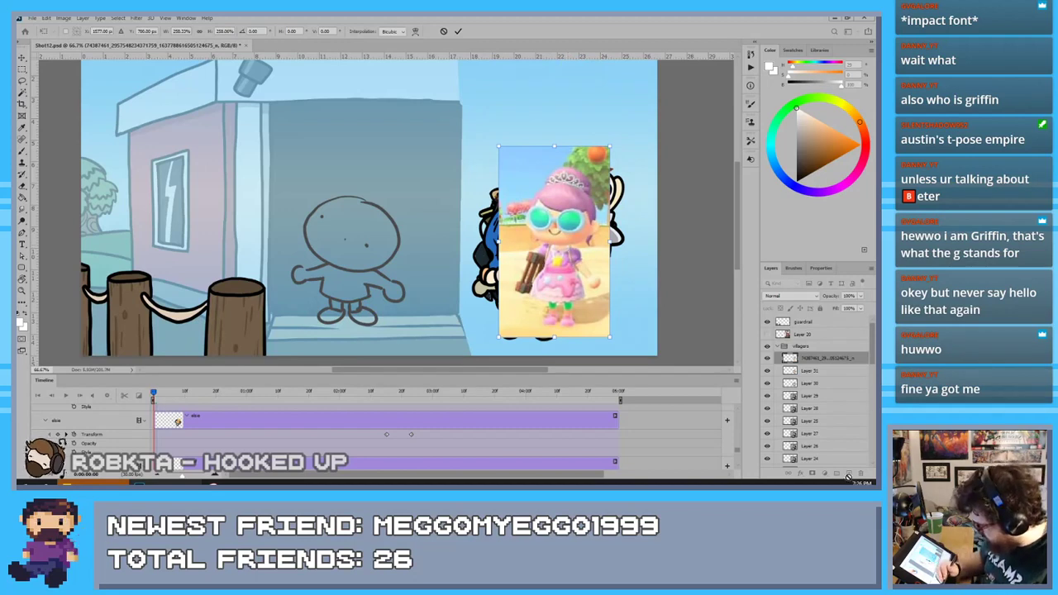
click(458, 31)
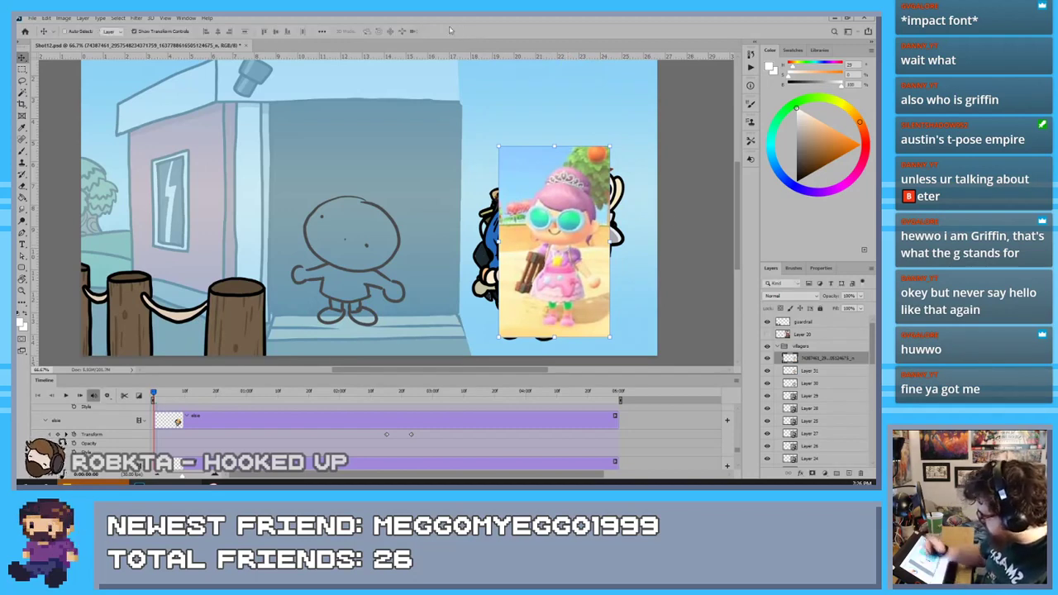
Add a new layer above the pink-haired reference and set up the brush with black for line art
click(850, 475)
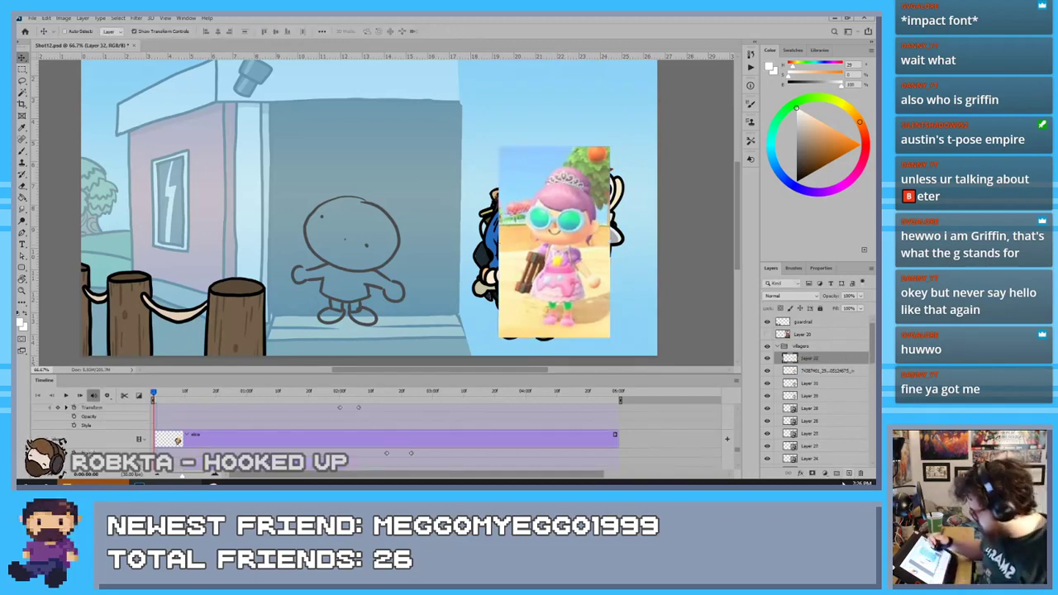
click(797, 181)
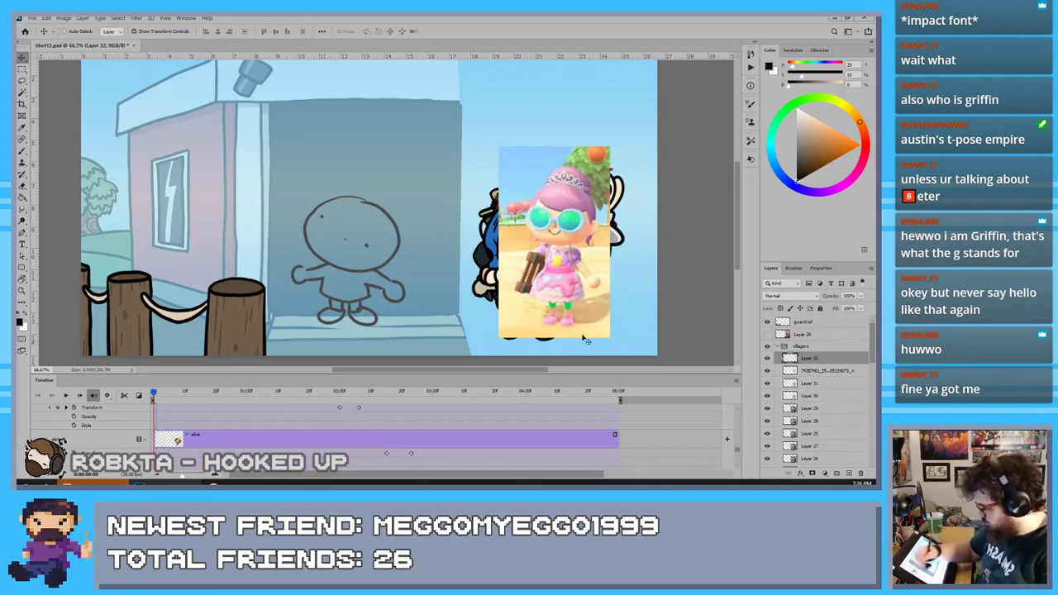
key(b)
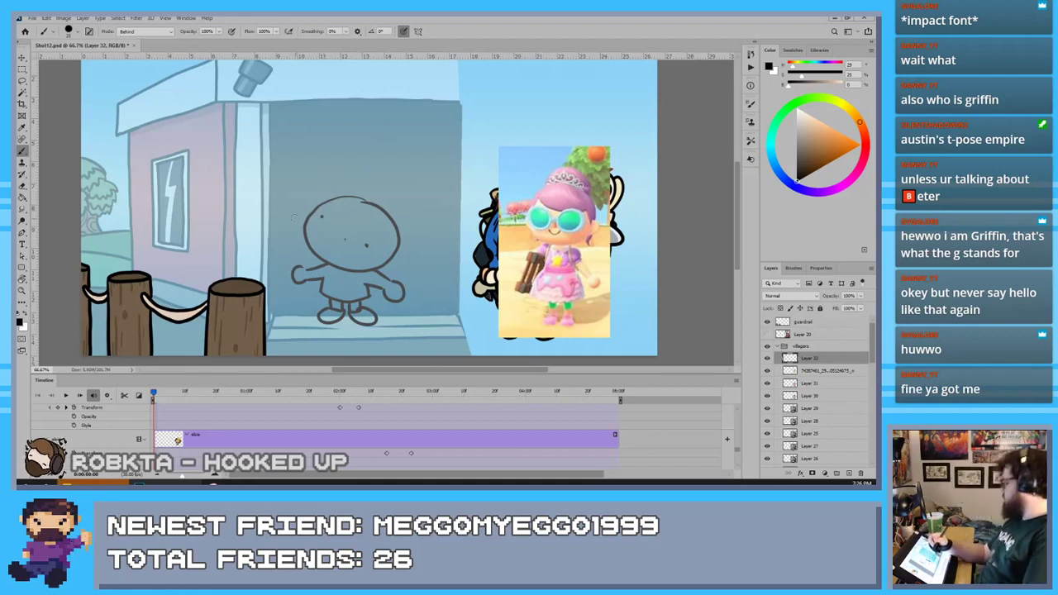
key(e)
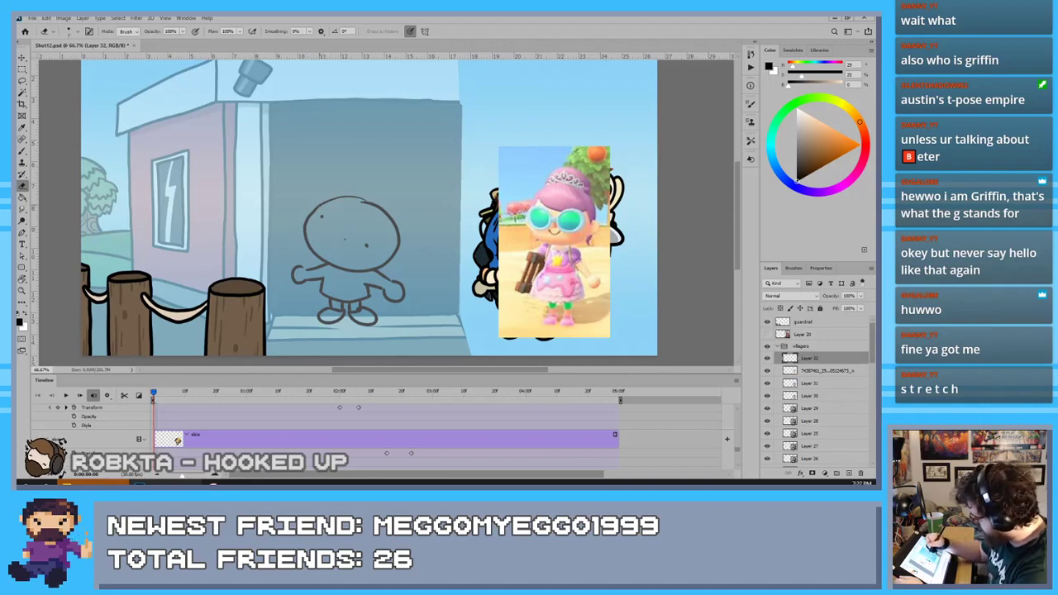
key(b)
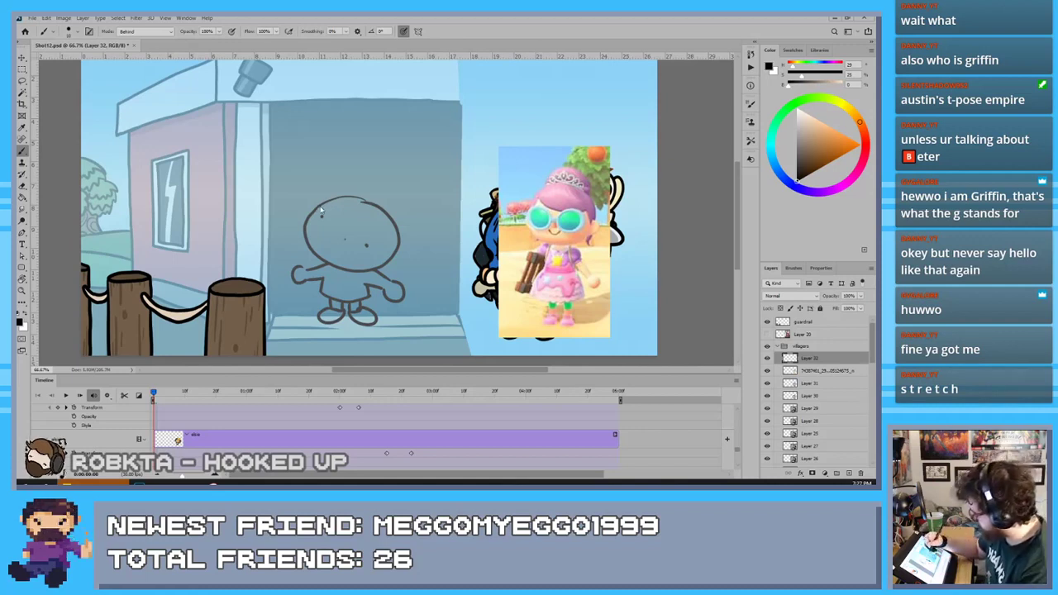
mouse_move(321, 203)
mouse_down()
mouse_move(304, 231)
mouse_move(382, 195)
mouse_move(334, 194)
mouse_move(309, 215)
mouse_move(369, 201)
mouse_move(306, 220)
mouse_move(349, 197)
mouse_move(314, 257)
mouse_move(359, 196)
mouse_move(310, 209)
mouse_move(330, 195)
mouse_up()
key(ctrl+z)
key(ctrl+z)
key(ctrl+z)
key(ctrl+z)
key(ctrl+z)
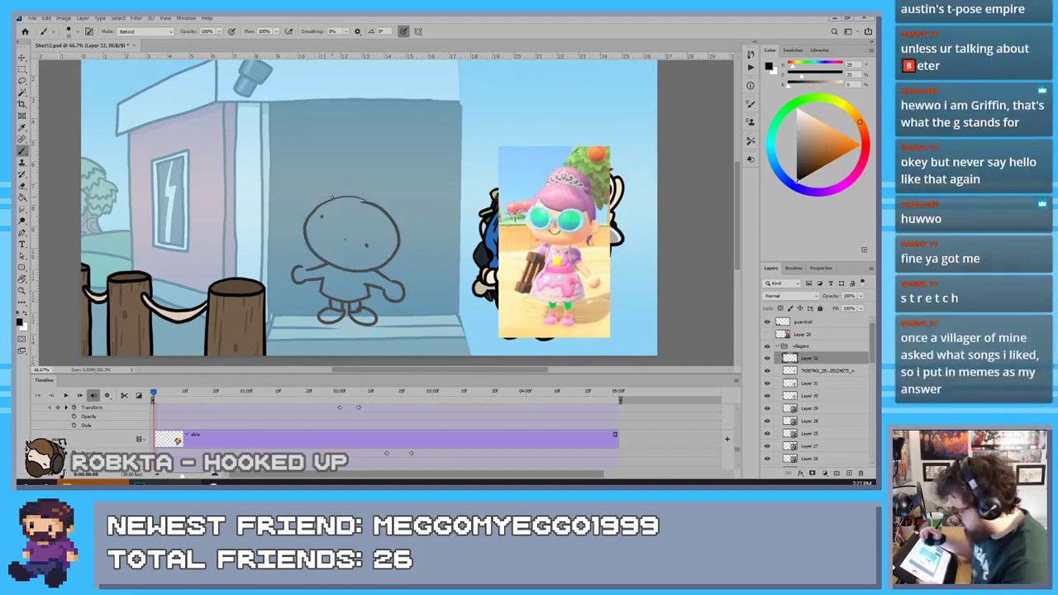
Ink the villager's oval head outline in black over the guide sketch
key(ctrl+plus)
mouse_move(355, 191)
mouse_down()
mouse_move(283, 280)
mouse_move(364, 192)
mouse_move(263, 236)
mouse_move(331, 186)
mouse_move(289, 210)
mouse_move(338, 195)
mouse_move(327, 297)
mouse_move(334, 188)
mouse_up()
key(ctrl+z)
key(ctrl+z)
key(ctrl+z)
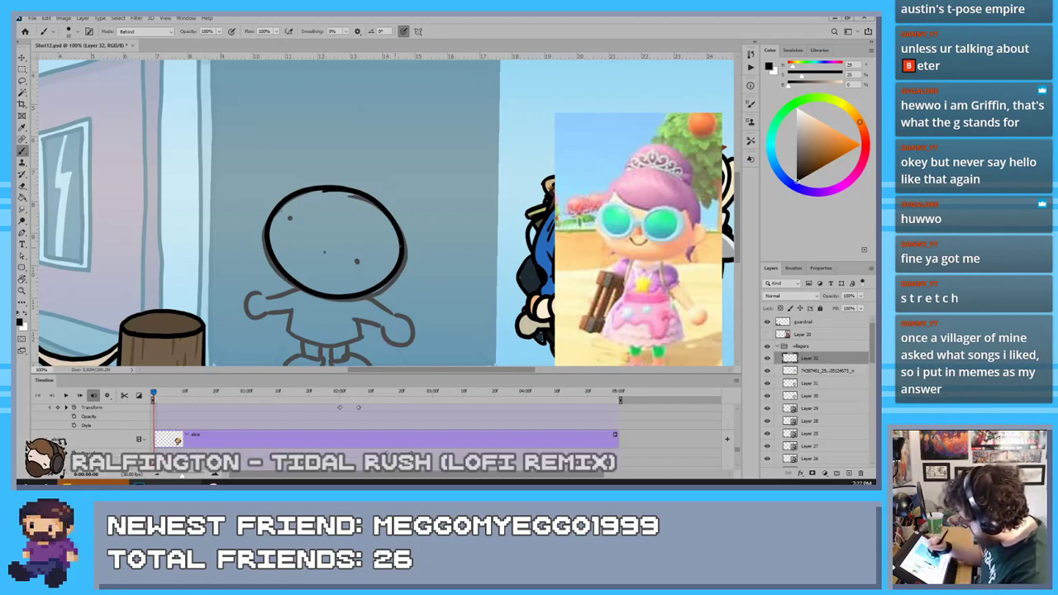
Draw the villager's round ear on the side of the head and clear the head line crossing it
mouse_move(394, 245)
mouse_down()
mouse_move(378, 274)
mouse_move(414, 254)
mouse_move(395, 250)
mouse_move(418, 254)
mouse_move(392, 279)
mouse_move(400, 250)
mouse_up()
key(ctrl+z)
key(ctrl+z)
key(e)
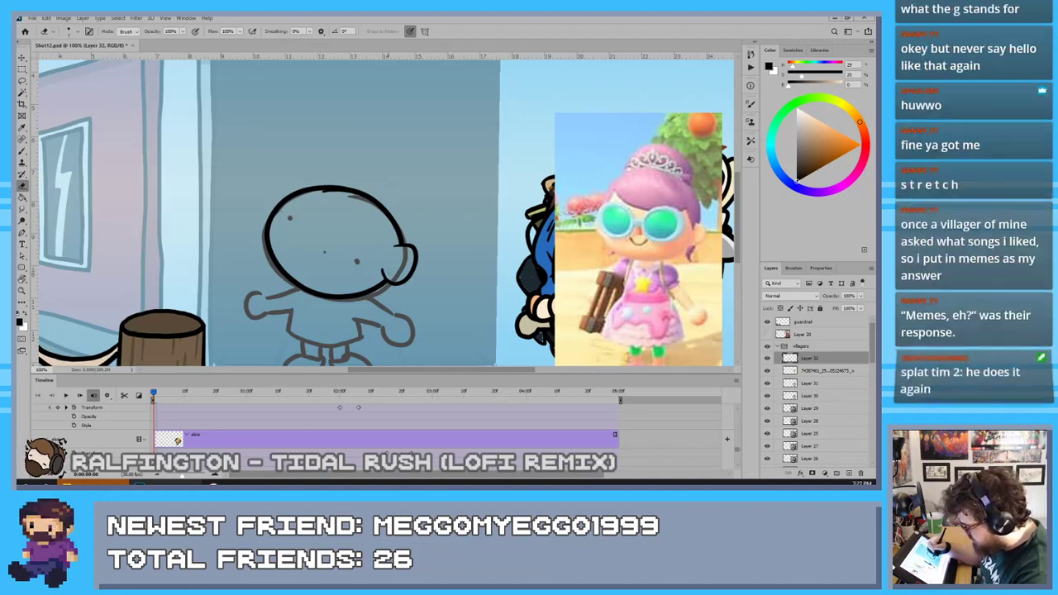
key(b)
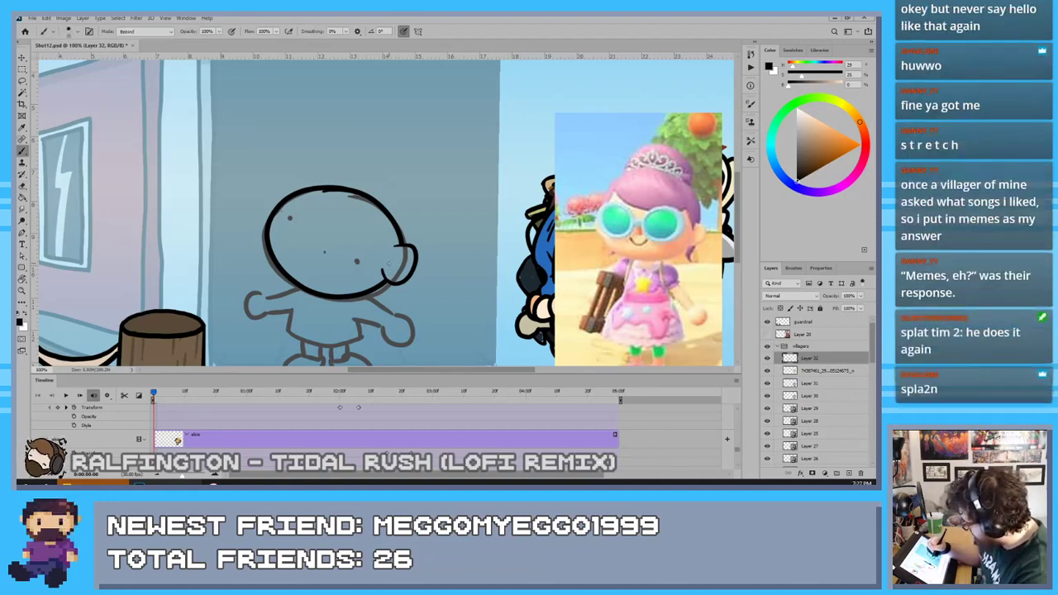
mouse_move(388, 264)
mouse_down()
mouse_move(407, 256)
mouse_move(398, 266)
mouse_up()
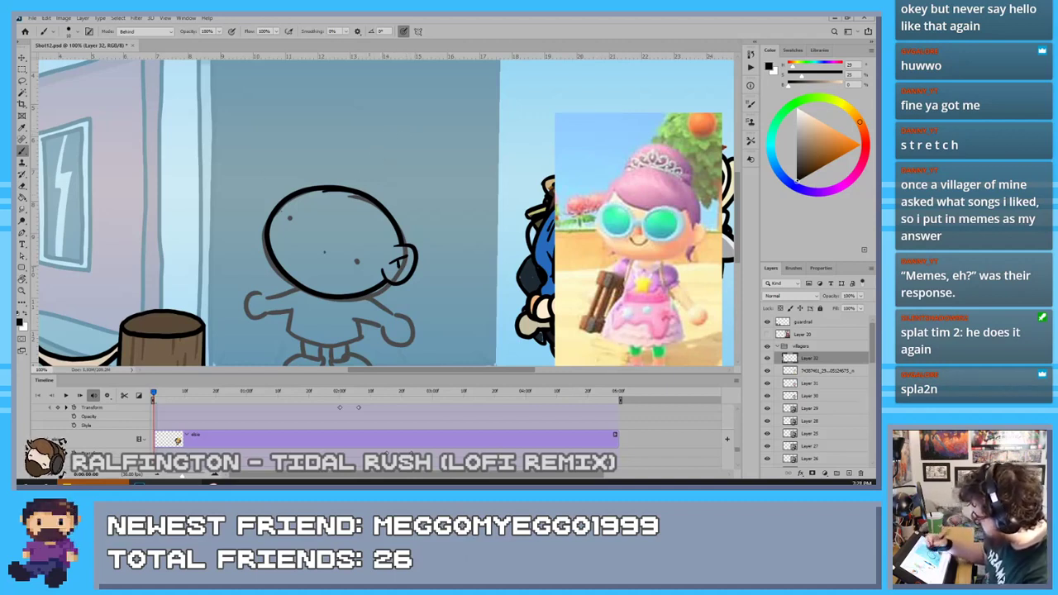
key(e)
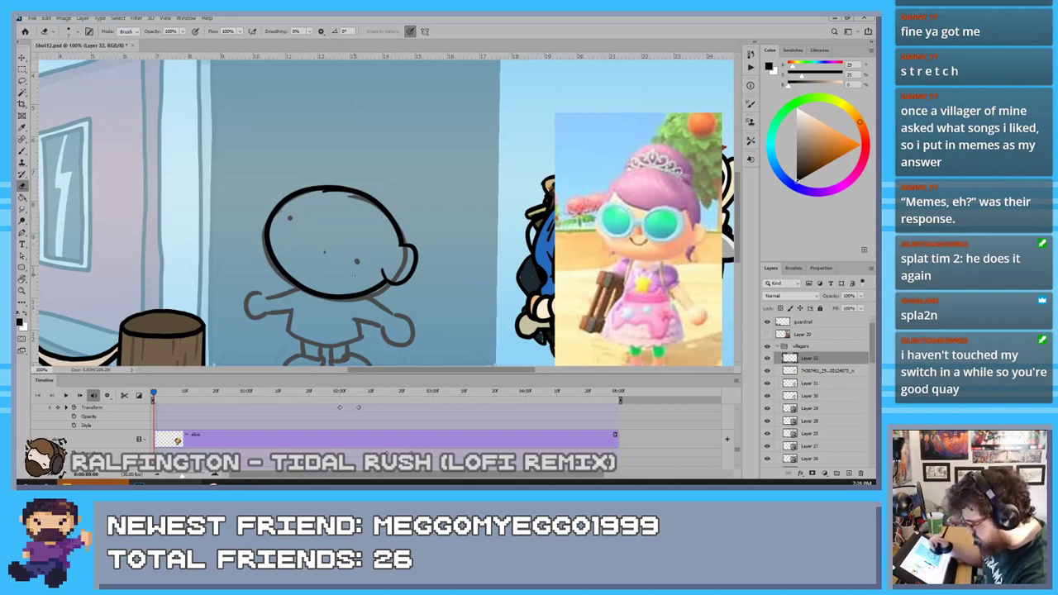
Draw the swept fringe across the forehead and a small hair lock below the ear
key(b)
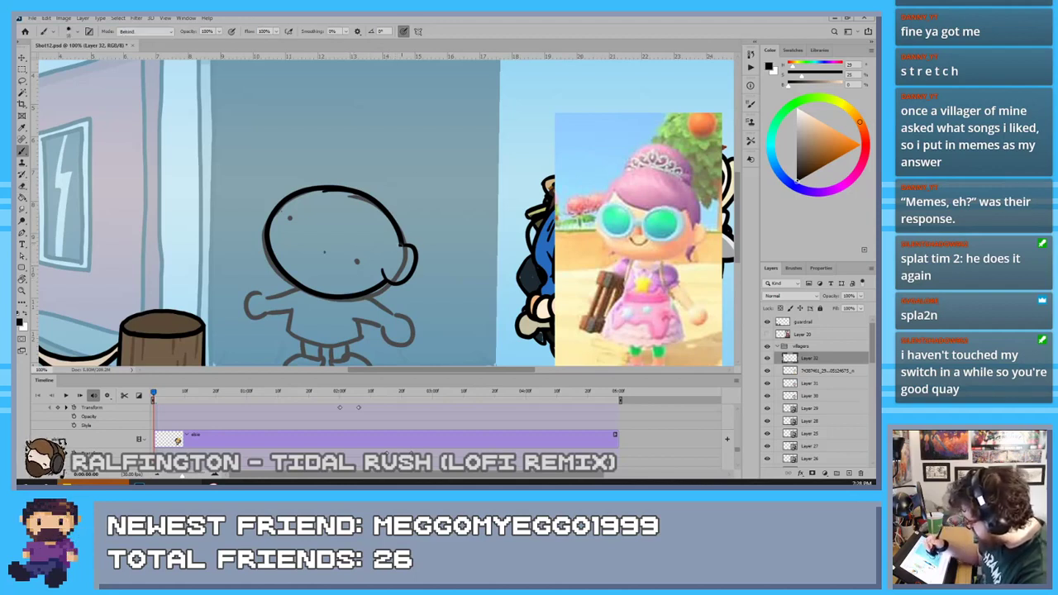
mouse_move(401, 245)
mouse_down()
mouse_move(392, 255)
mouse_move(388, 225)
mouse_move(303, 194)
mouse_up()
key(ctrl+z)
mouse_move(391, 229)
mouse_down()
mouse_move(337, 228)
mouse_move(304, 200)
mouse_move(390, 234)
mouse_up()
key(ctrl+z)
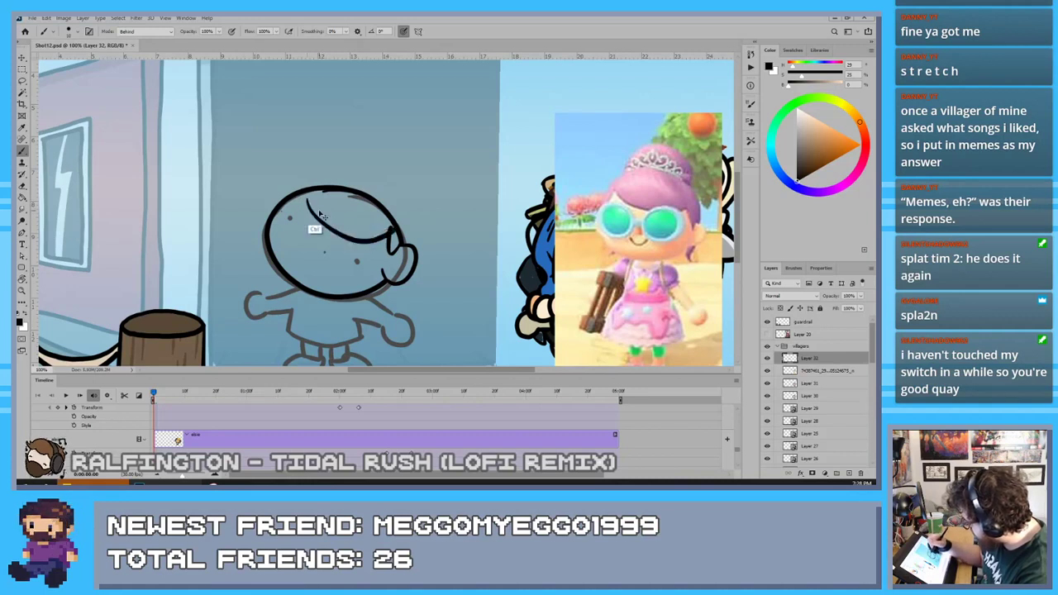
key(ctrl+z)
drag(308, 197, 390, 232)
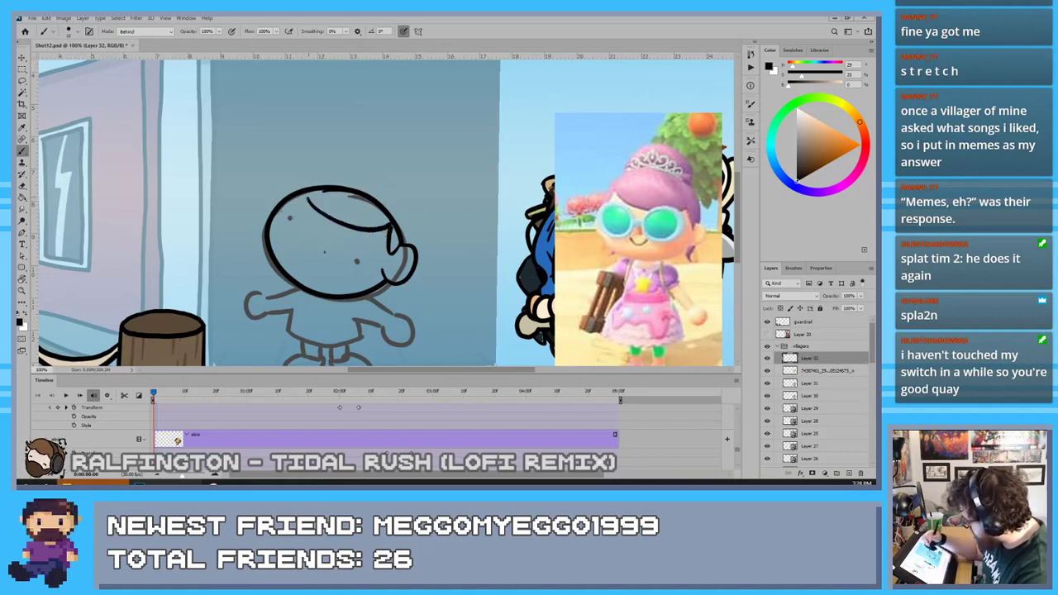
mouse_move(308, 197)
mouse_down()
mouse_move(279, 213)
mouse_move(405, 235)
mouse_up()
key(ctrl+z)
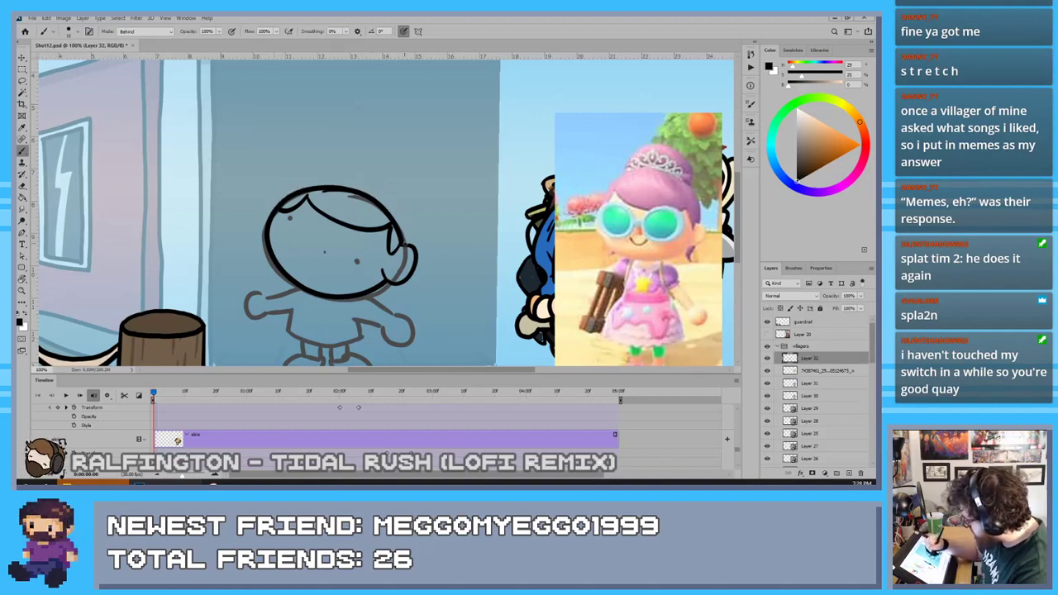
drag(383, 282, 391, 301)
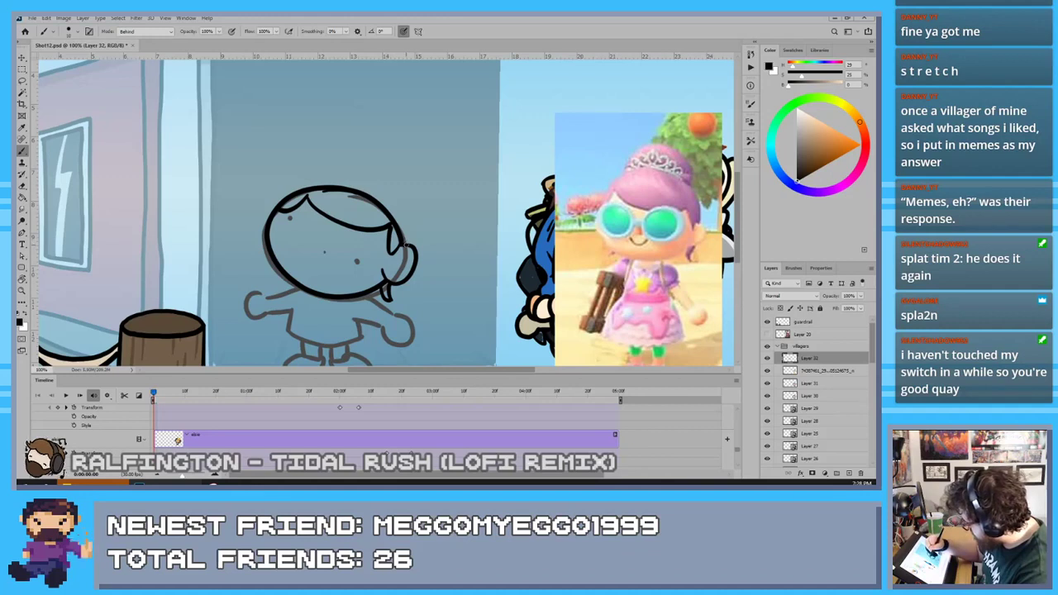
Draw the rounded hair outline above the head and erase the old head line inside the hair
mouse_move(409, 245)
mouse_down()
mouse_move(381, 186)
mouse_move(315, 176)
mouse_move(273, 212)
mouse_up()
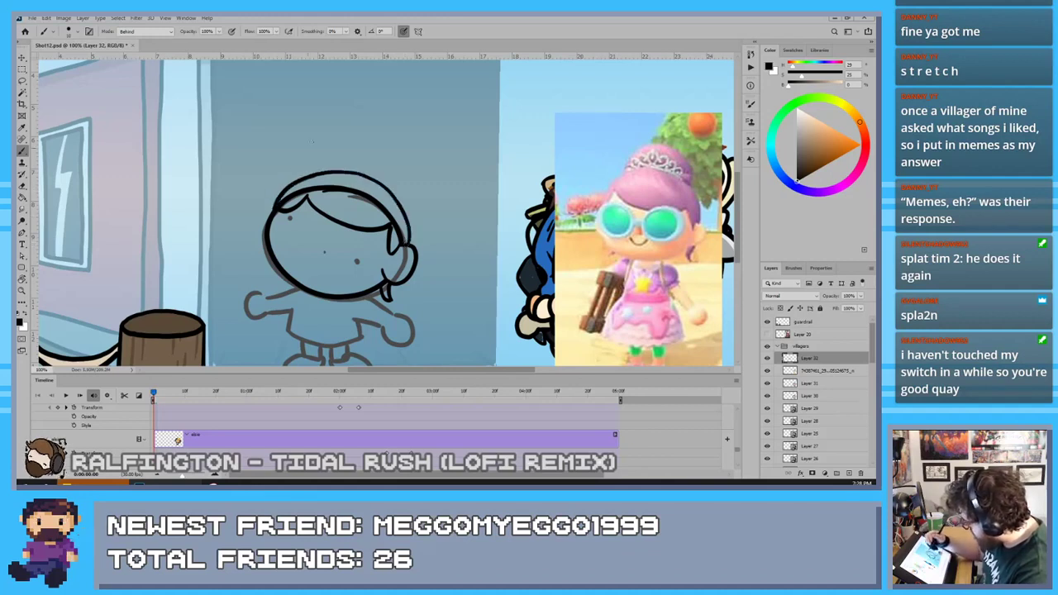
key(ctrl+z)
mouse_move(410, 245)
mouse_down()
mouse_move(400, 197)
mouse_move(263, 219)
mouse_up()
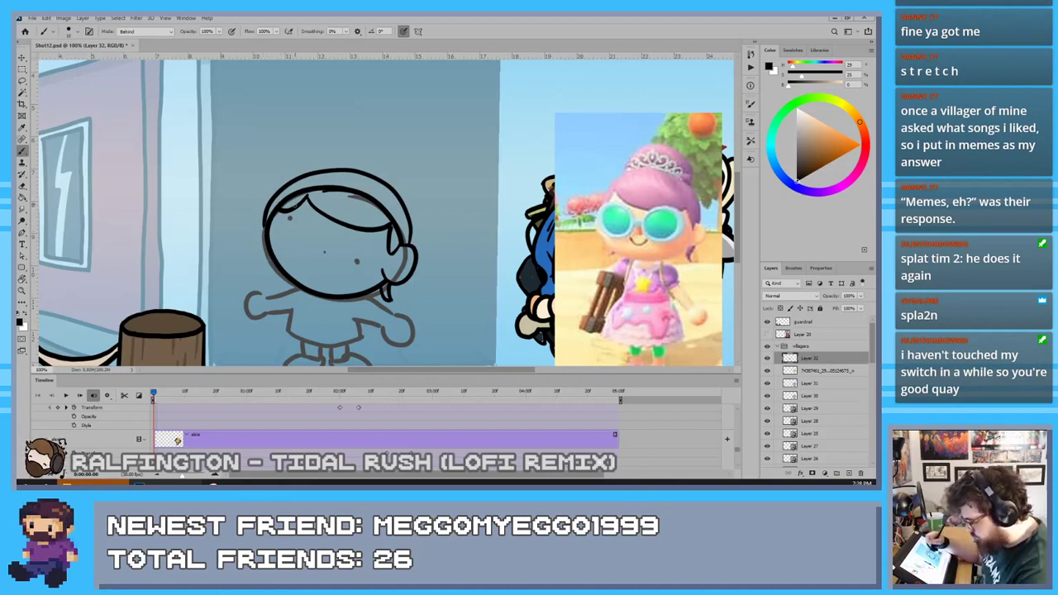
key(e)
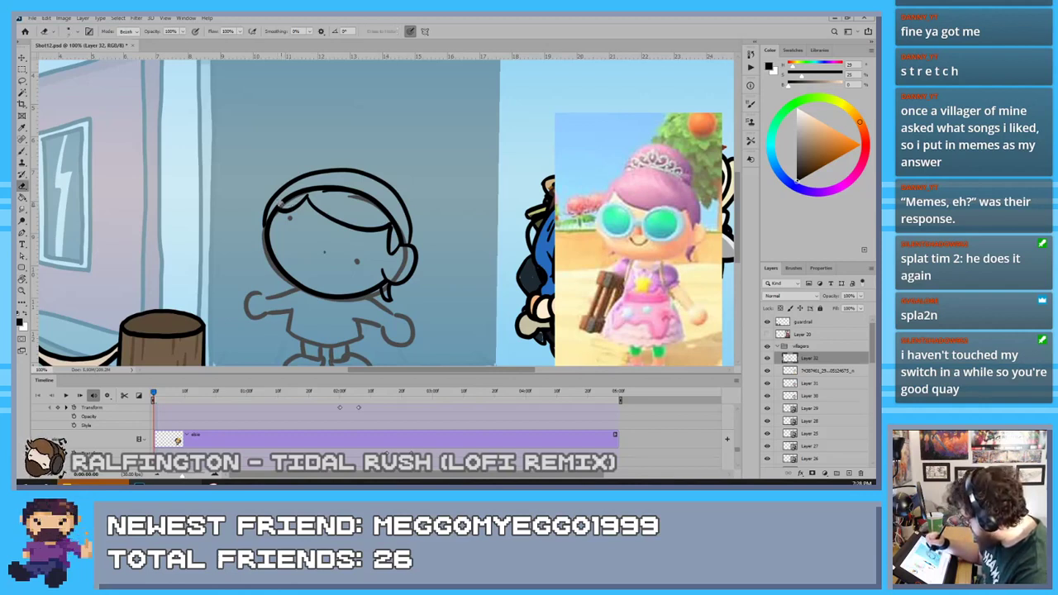
mouse_move(283, 200)
mouse_down()
mouse_move(309, 184)
mouse_move(371, 198)
mouse_move(397, 235)
mouse_up()
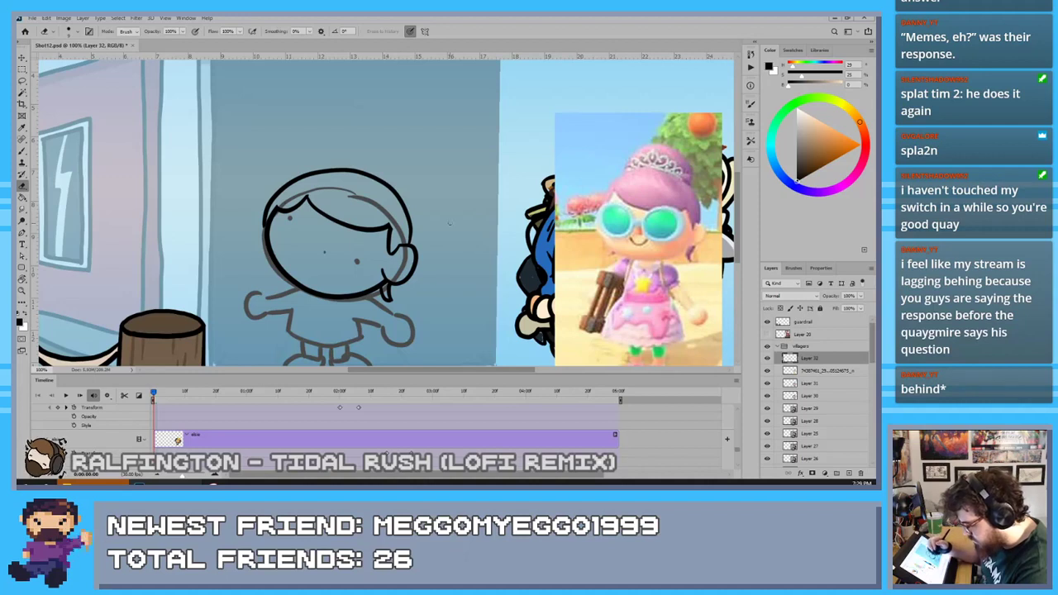
Redraw the short sideburn strand running from the end of the fringe to the ear with a smaller brush
key(b)
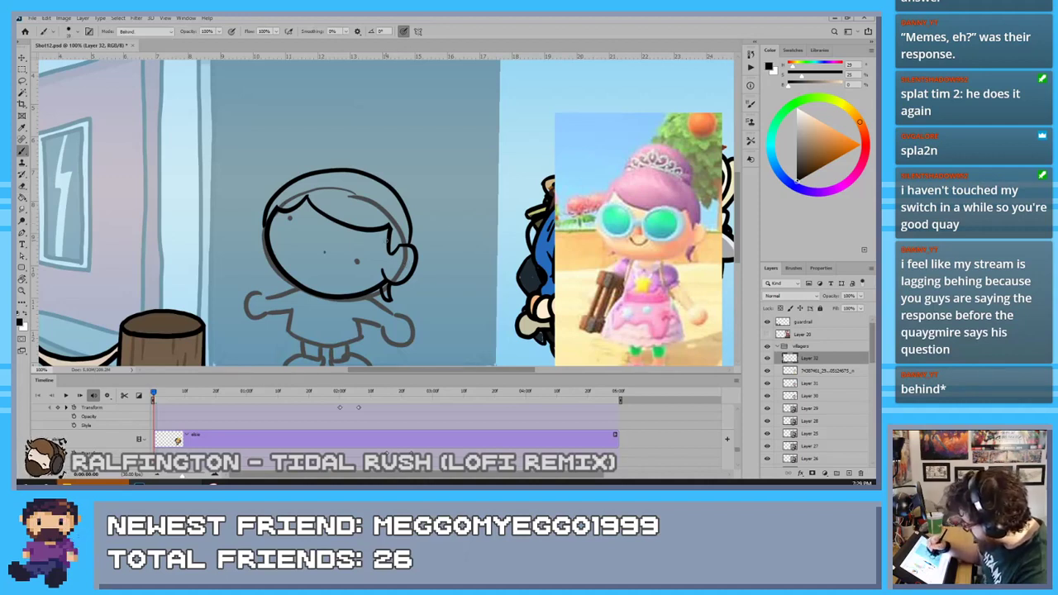
drag(390, 235, 385, 258)
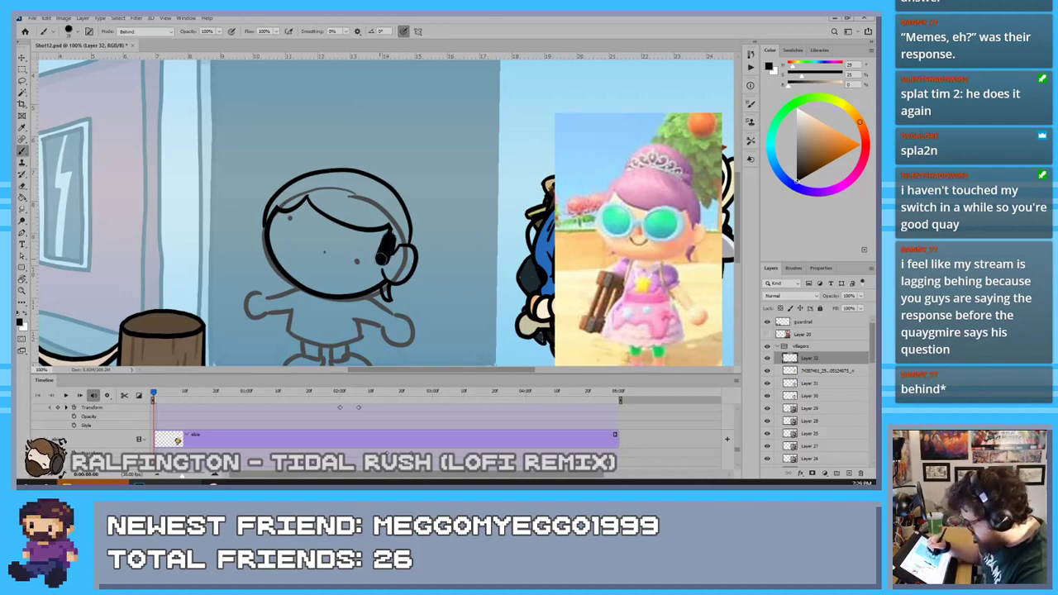
key(ctrl+z)
key(e)
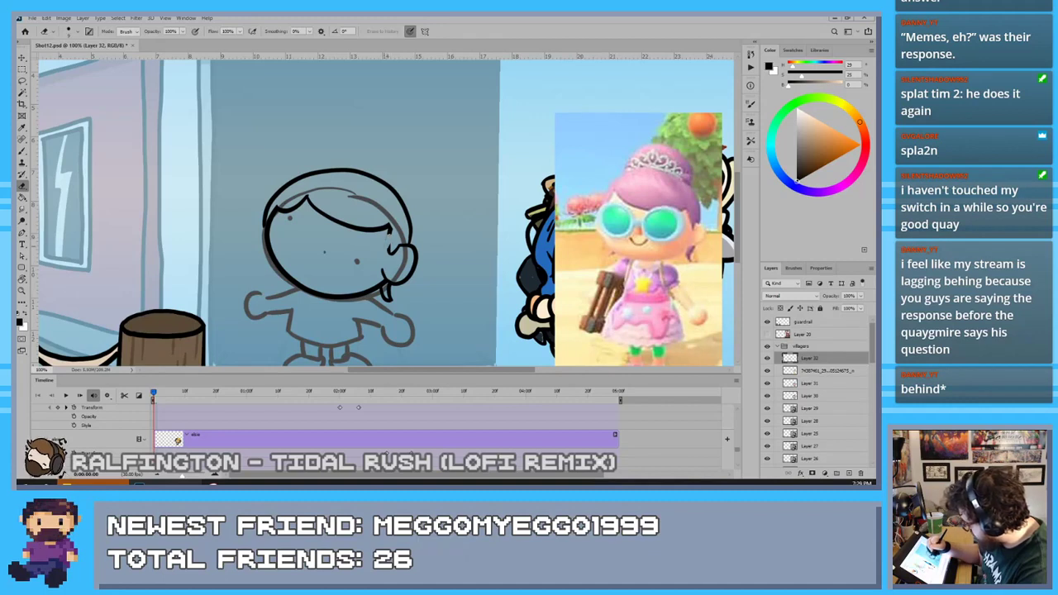
key(b)
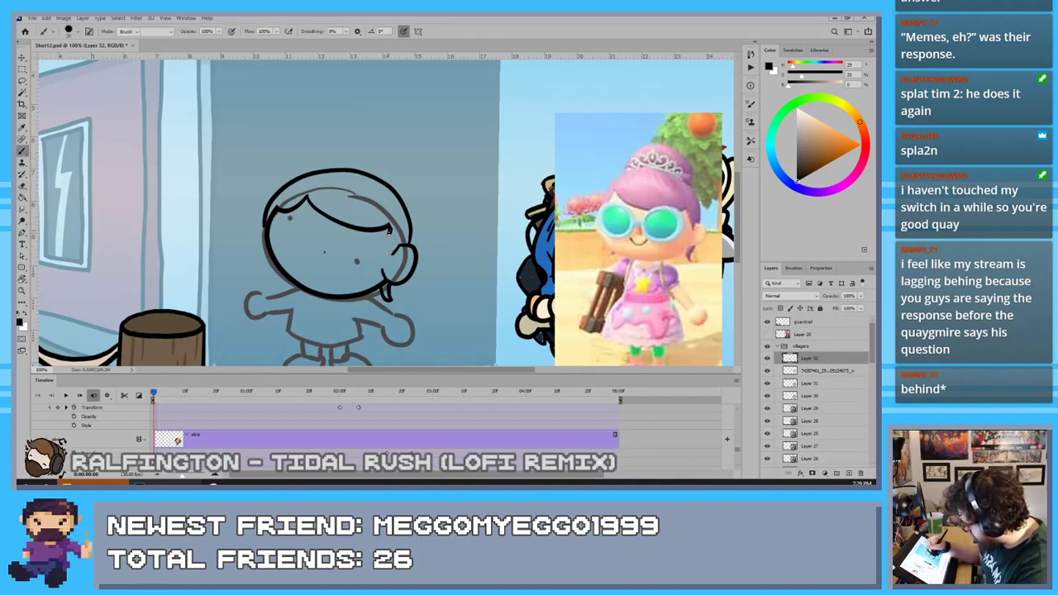
key(shift+alt+q)
key(bracketleft)
drag(390, 226, 394, 254)
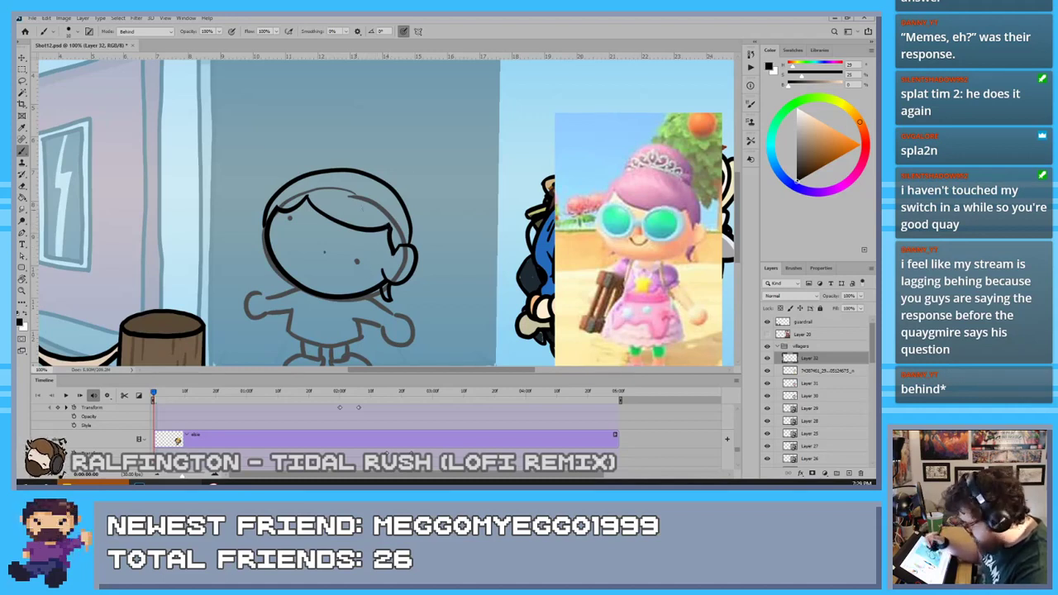
key(e)
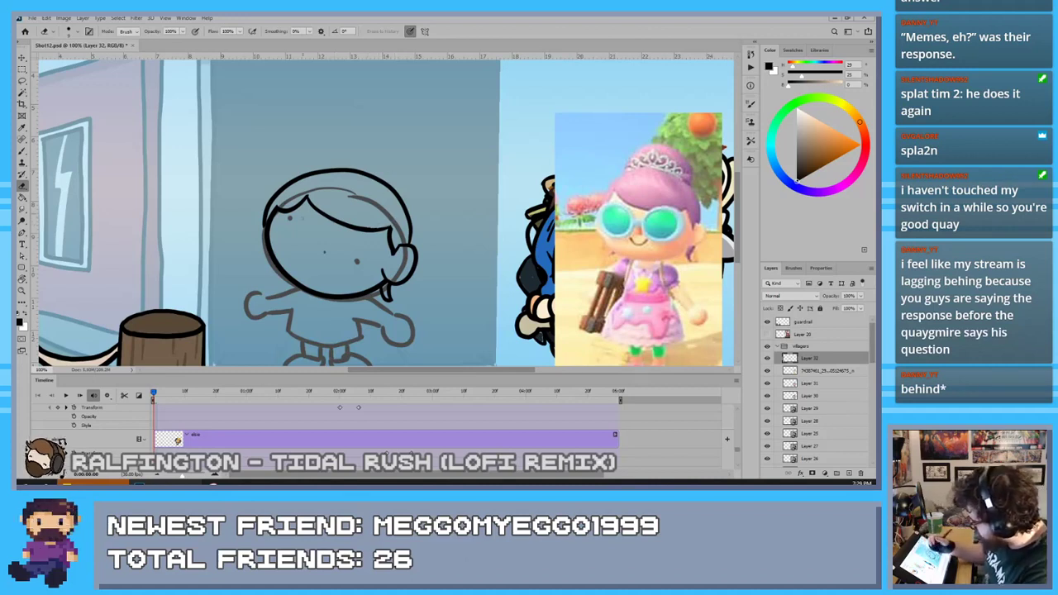
Draw a looped tiara along the top of the hair, with small inner loops in its centre
key(b)
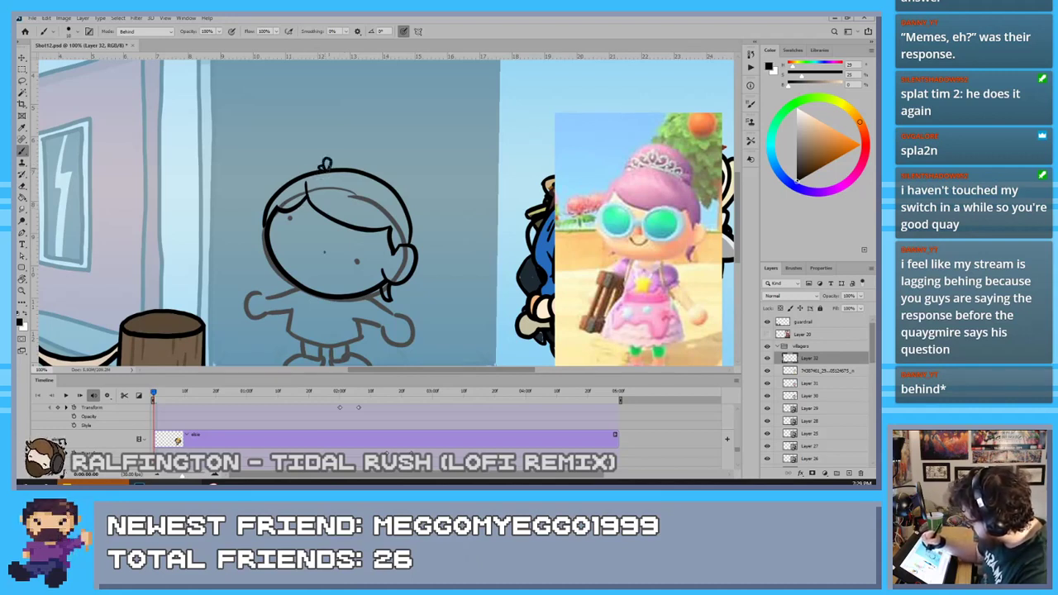
mouse_move(321, 169)
mouse_down()
mouse_move(333, 157)
mouse_move(354, 165)
mouse_move(364, 151)
mouse_move(365, 171)
mouse_move(383, 163)
mouse_move(368, 173)
mouse_move(391, 169)
mouse_move(365, 176)
mouse_move(398, 183)
mouse_up()
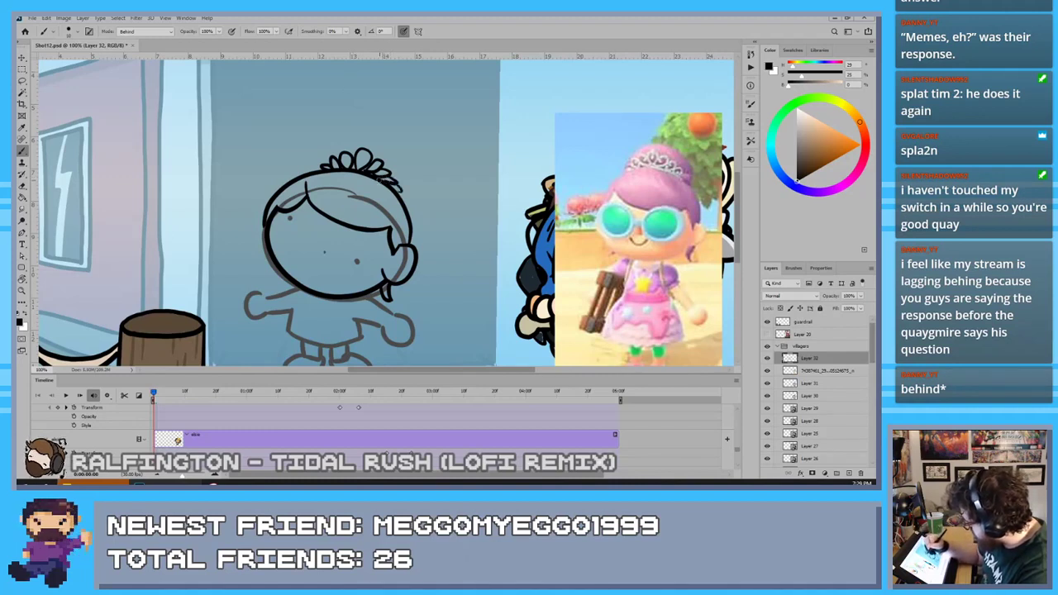
drag(394, 183, 400, 195)
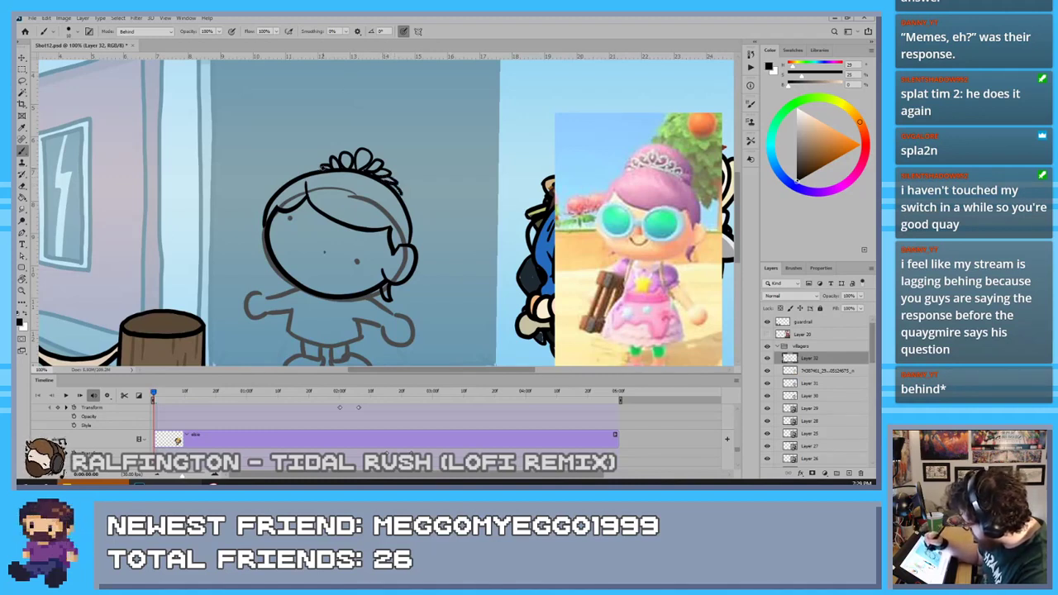
drag(324, 167, 313, 175)
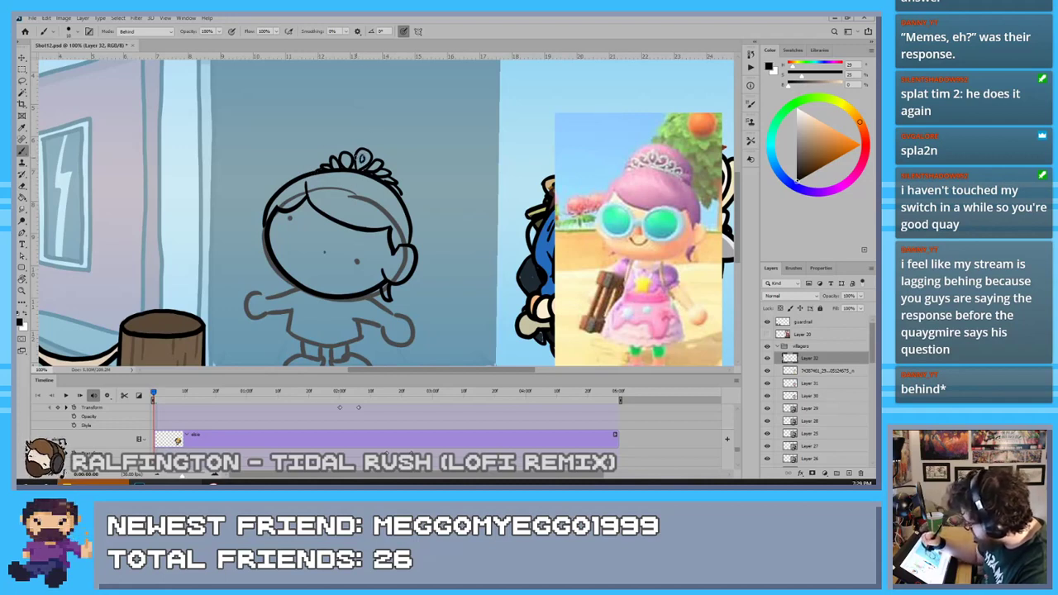
drag(362, 153, 360, 162)
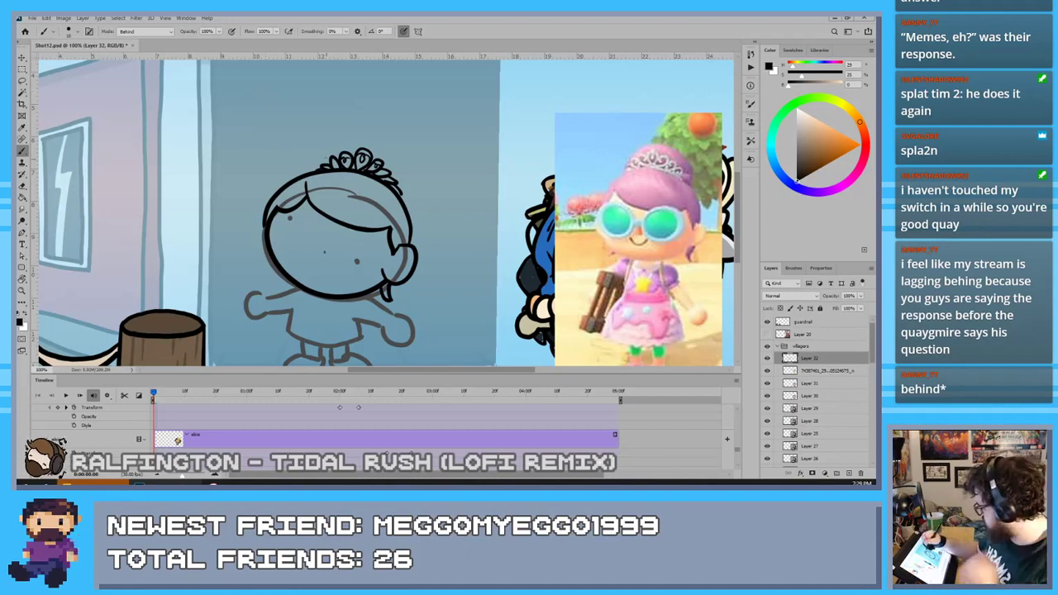
Draw the rounded hair bun behind the tiara and touch up the hair strands near the ear
mouse_move(324, 163)
mouse_down()
mouse_move(377, 134)
mouse_move(405, 193)
mouse_up()
key(ctrl+z)
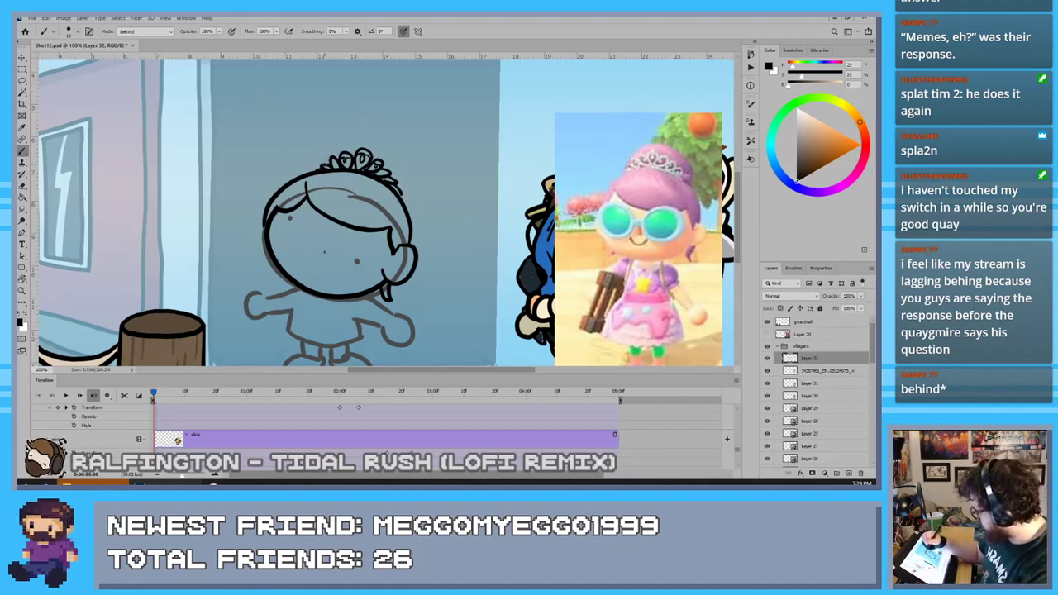
mouse_move(324, 165)
mouse_down()
mouse_move(378, 135)
mouse_move(413, 197)
mouse_up()
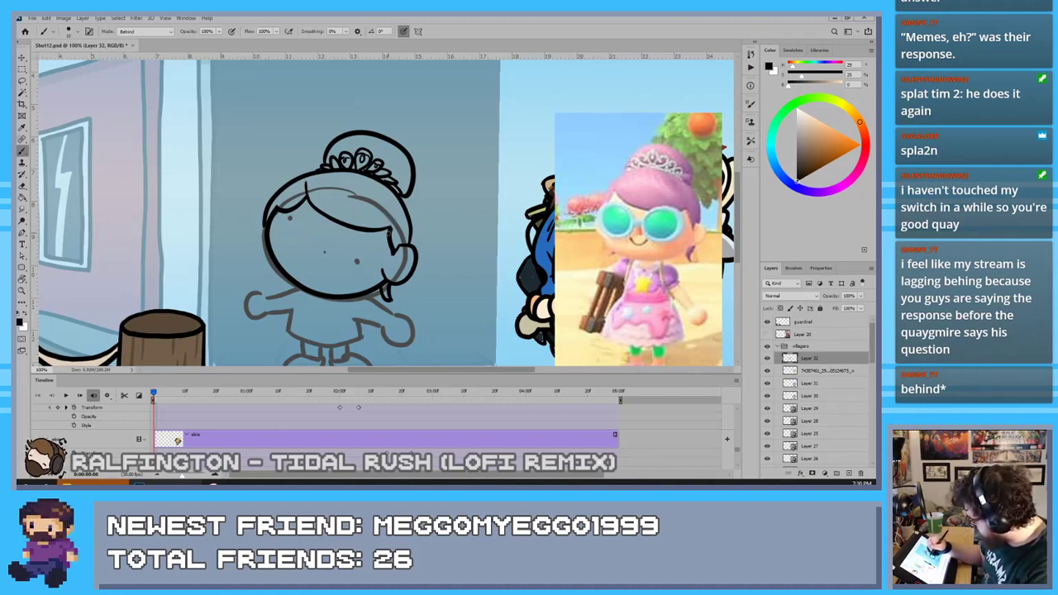
drag(390, 231, 393, 217)
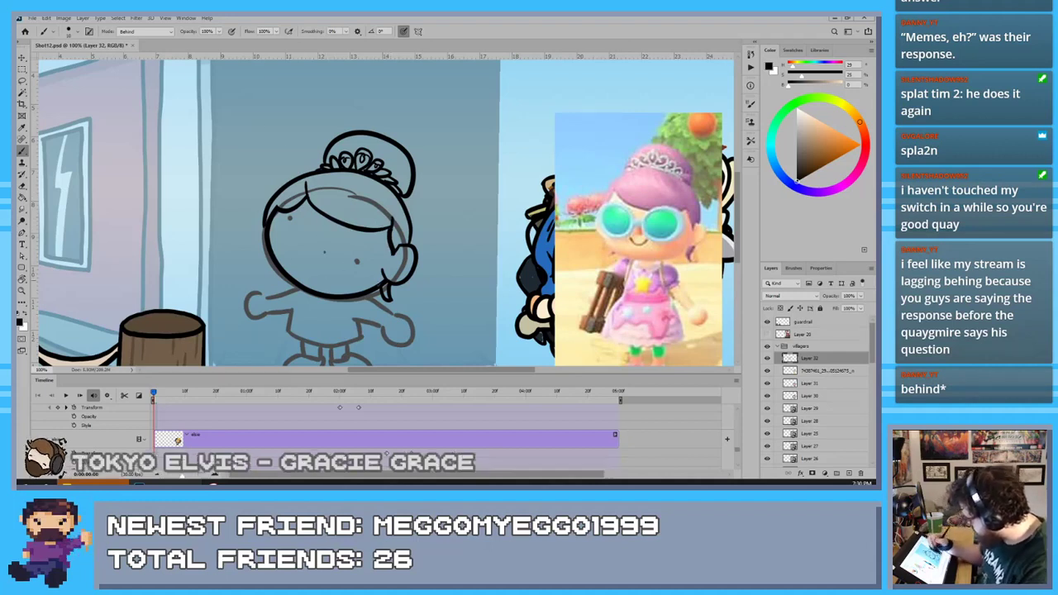
drag(386, 295, 397, 302)
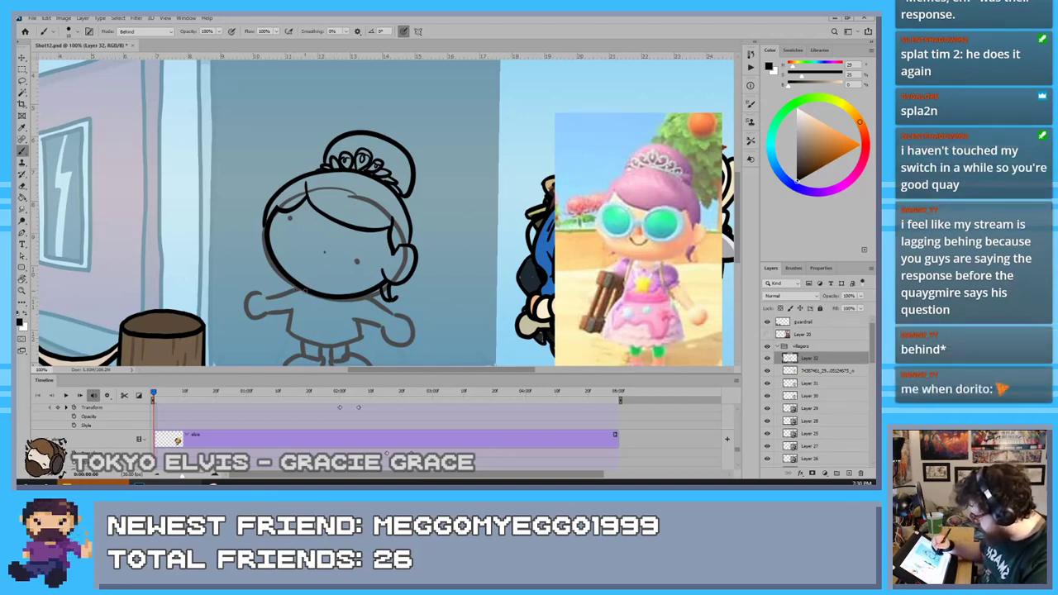
Ink the villager's top over the body sketch with a rounded collar, a star on the chest and short sleeves
mouse_move(307, 287)
mouse_down()
mouse_move(345, 300)
mouse_move(321, 302)
mouse_move(348, 300)
mouse_move(306, 319)
mouse_move(326, 330)
mouse_up()
key(ctrl+z)
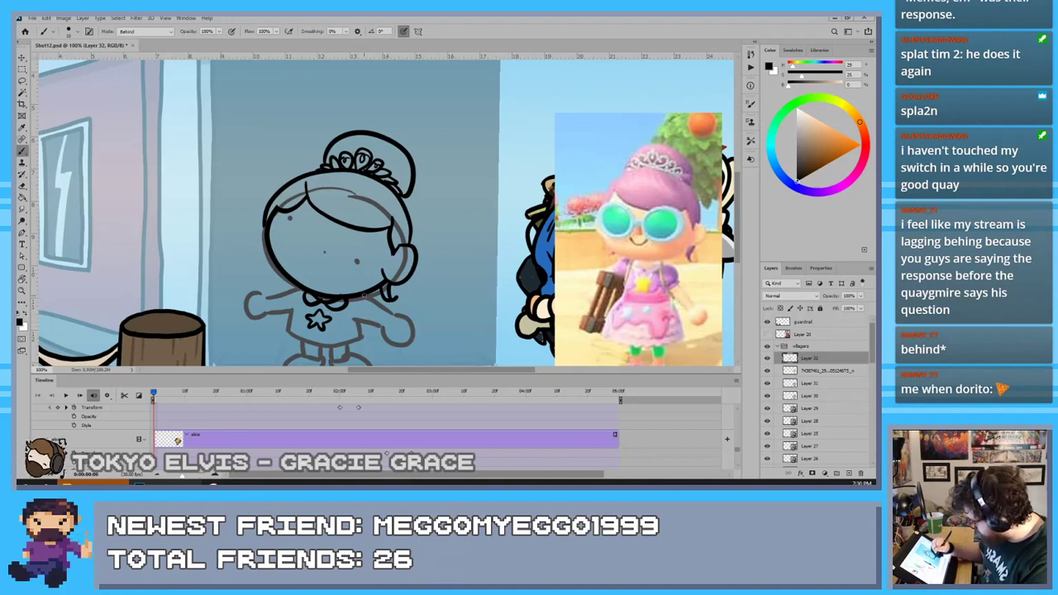
mouse_move(365, 295)
mouse_down()
mouse_move(382, 307)
mouse_move(370, 318)
mouse_up()
key(ctrl+z)
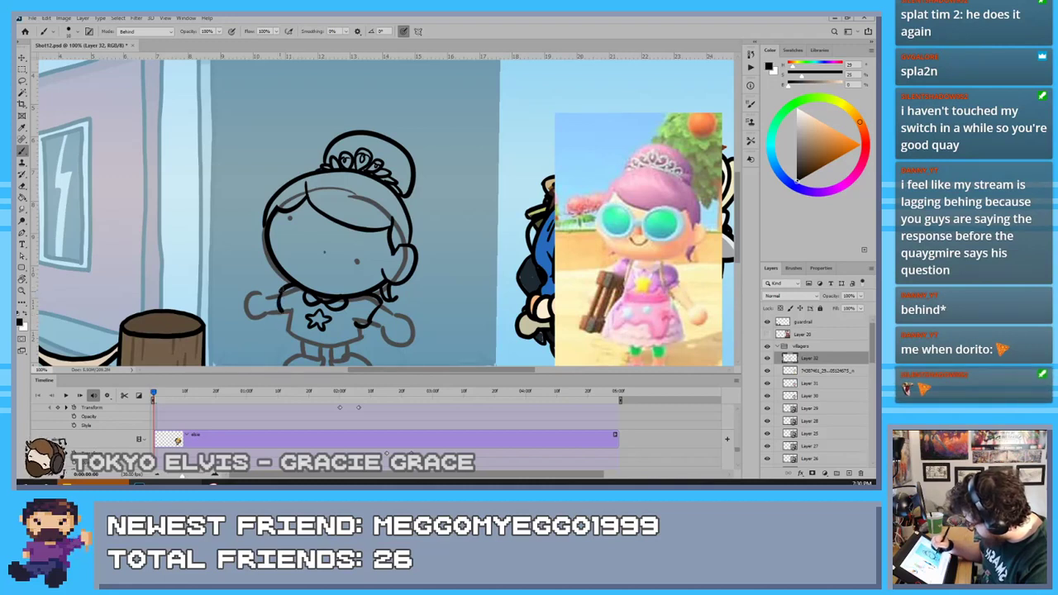
key(ctrl+z)
drag(296, 286, 276, 297)
key(ctrl+z)
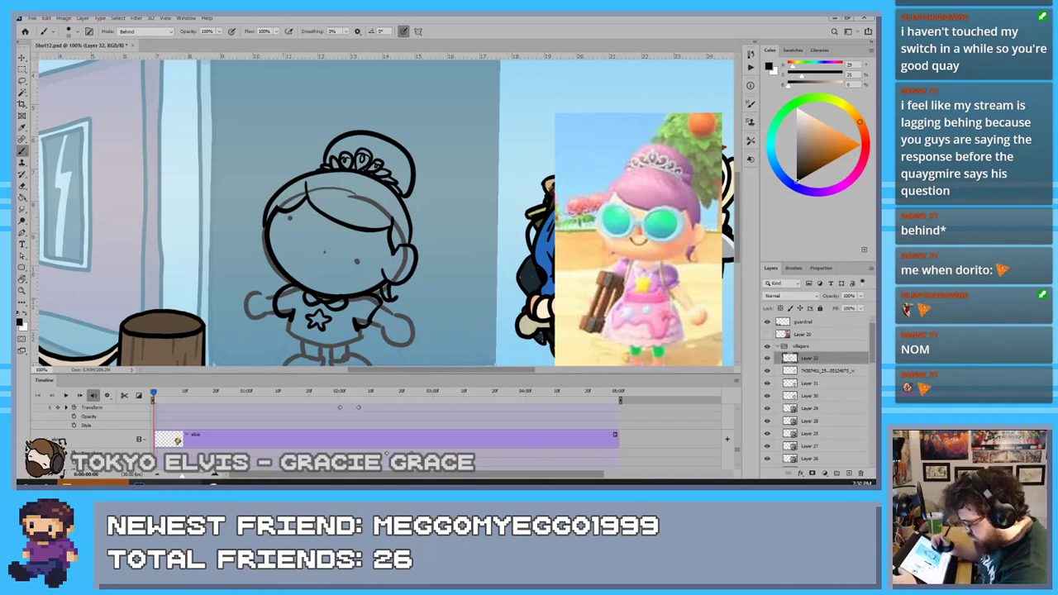
drag(284, 307, 290, 271)
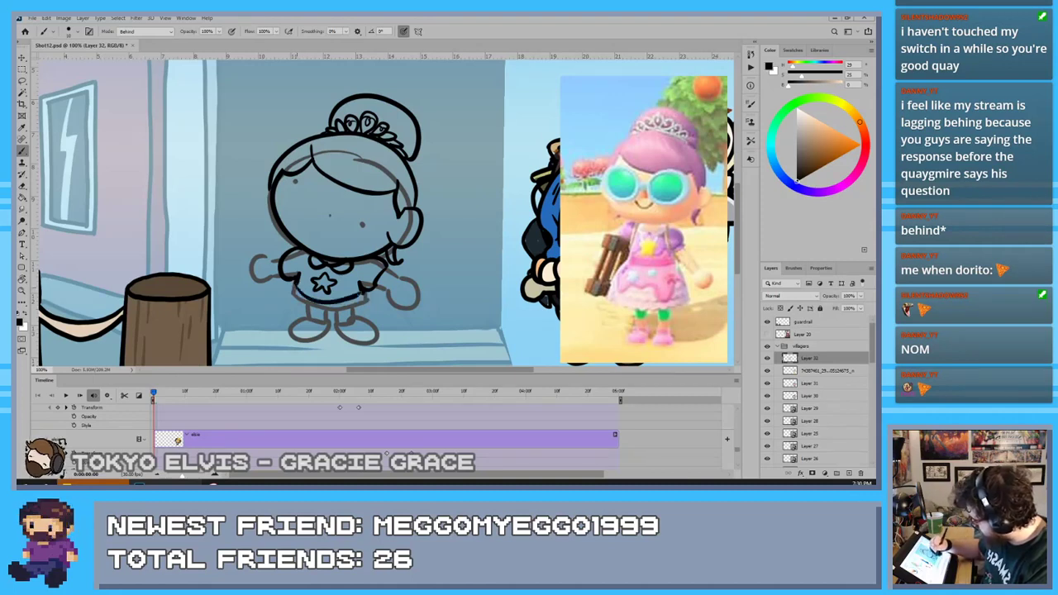
Draw the curved waistband and a flared skirt with a wavy hem below the top
drag(297, 292, 367, 298)
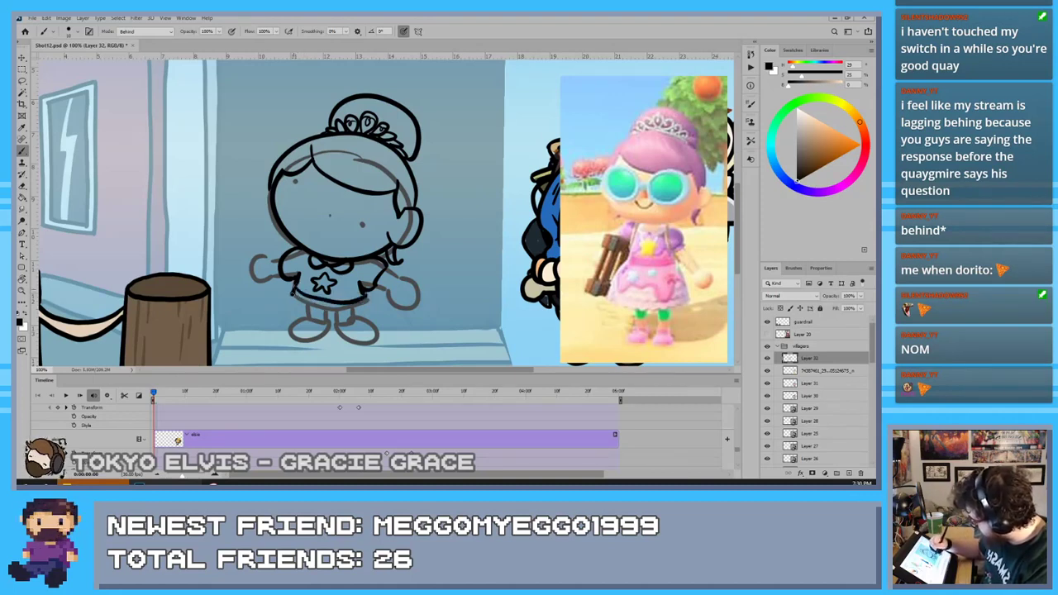
drag(293, 293, 366, 300)
key(ctrl+z)
mouse_move(293, 294)
mouse_down()
mouse_move(337, 308)
mouse_move(370, 297)
mouse_up()
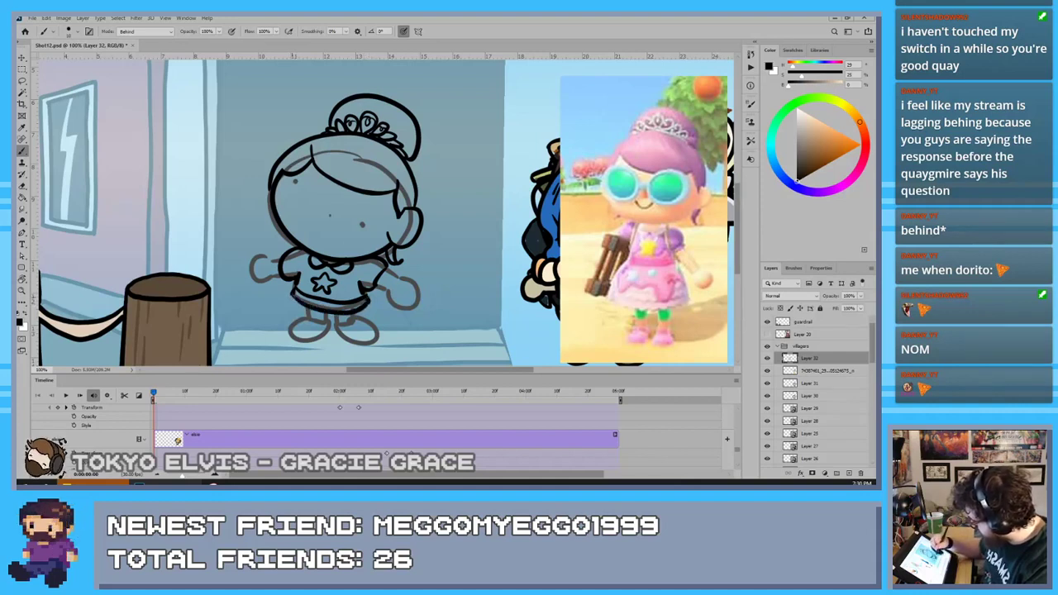
drag(291, 295, 279, 323)
drag(369, 300, 382, 323)
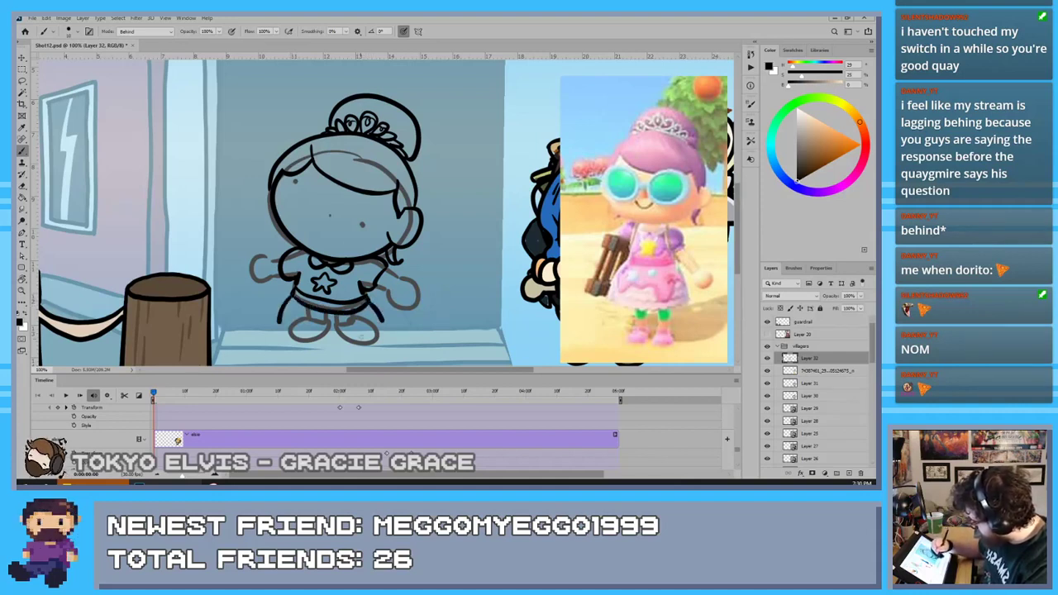
mouse_move(280, 322)
mouse_down()
mouse_move(281, 313)
mouse_move(327, 332)
mouse_move(382, 317)
mouse_up()
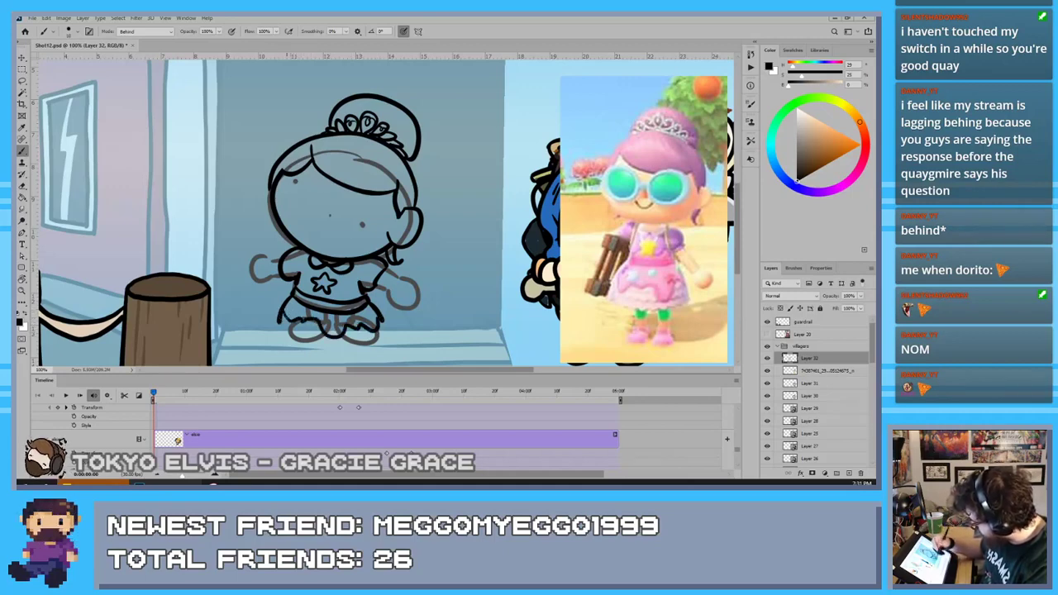
mouse_move(385, 324)
mouse_down()
mouse_move(389, 334)
mouse_move(332, 344)
mouse_move(275, 332)
mouse_move(276, 319)
mouse_up()
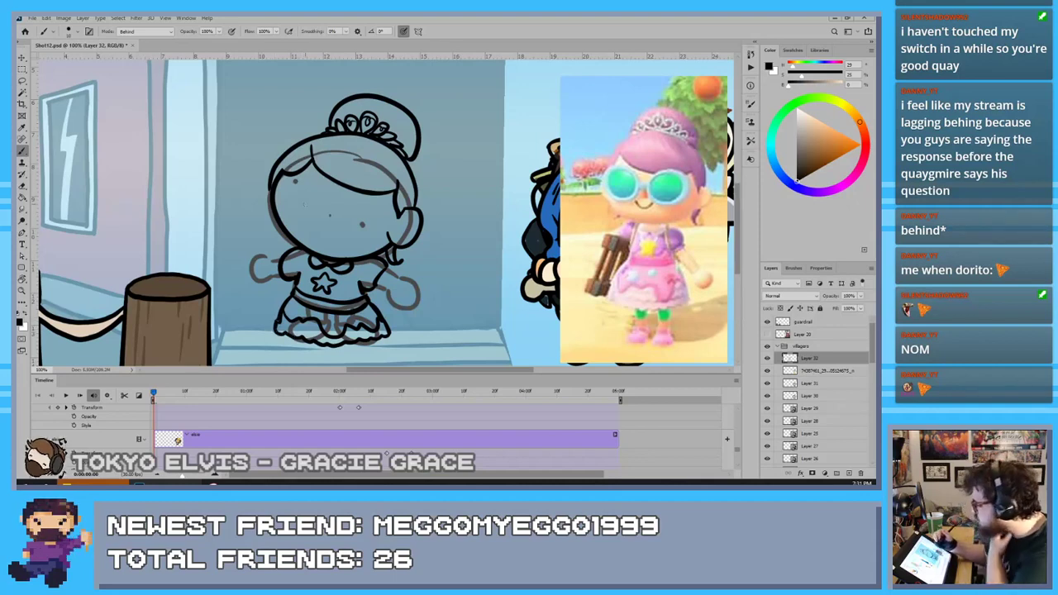
Decorate the dress with a wavy icing line across the chest, small skirt dots and a ruffled hem trim
mouse_move(298, 279)
mouse_down()
mouse_move(362, 290)
mouse_move(295, 306)
mouse_move(338, 323)
mouse_move(330, 316)
mouse_up()
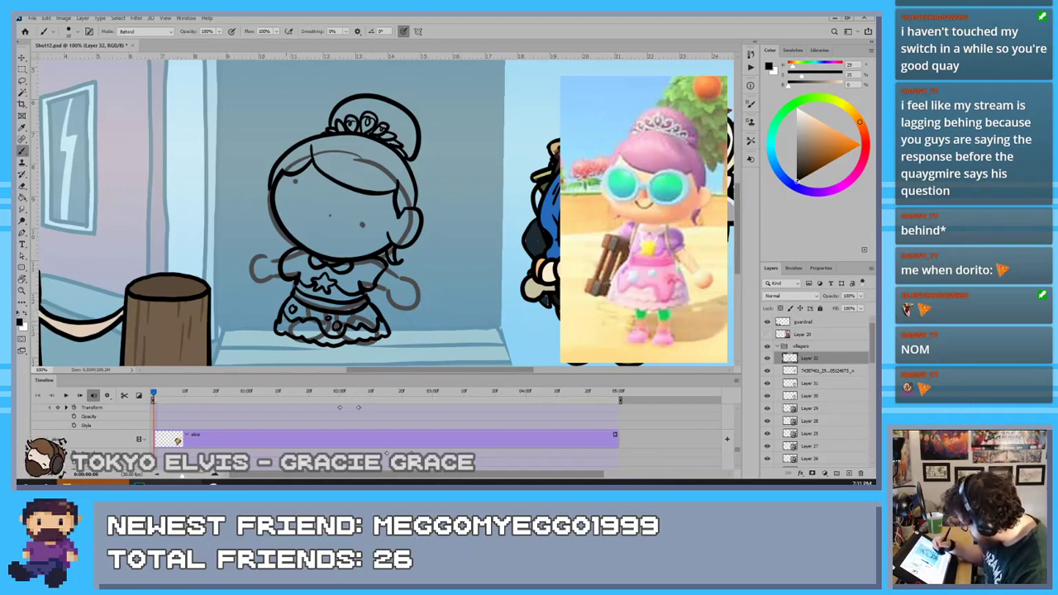
mouse_move(277, 319)
mouse_down()
mouse_move(365, 335)
mouse_move(387, 323)
mouse_up()
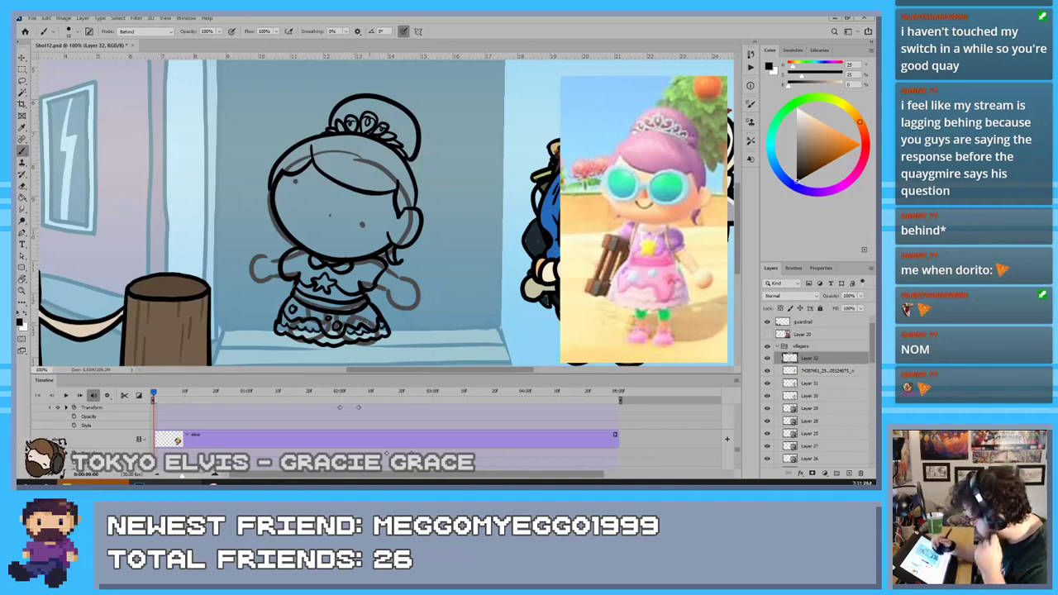
drag(289, 337, 378, 338)
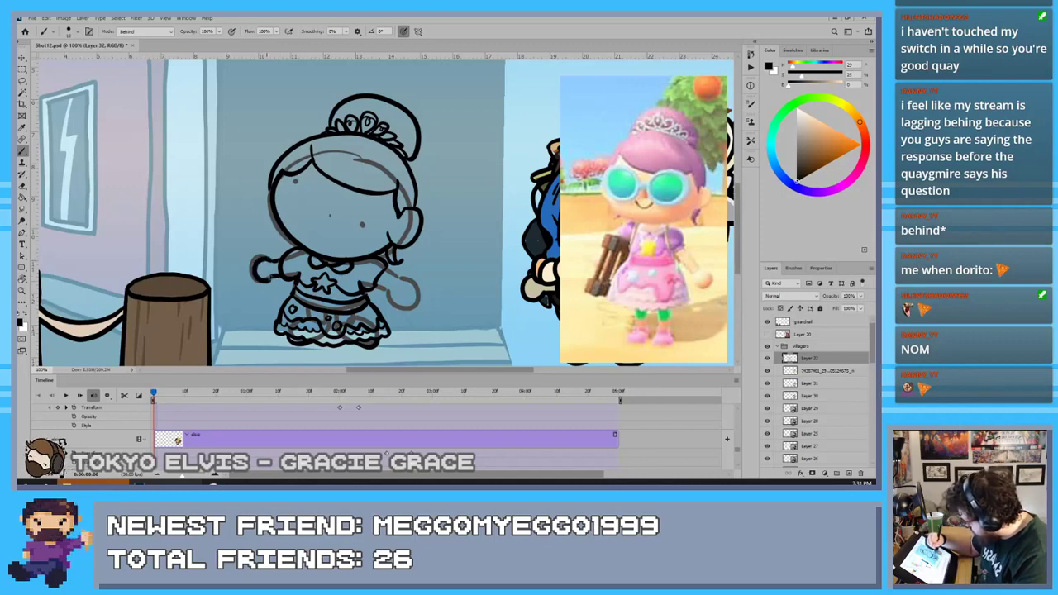
Ink both arms with rounded hands extending from the sleeves over the guide sketch
mouse_move(275, 254)
mouse_down()
mouse_move(251, 262)
mouse_move(272, 281)
mouse_up()
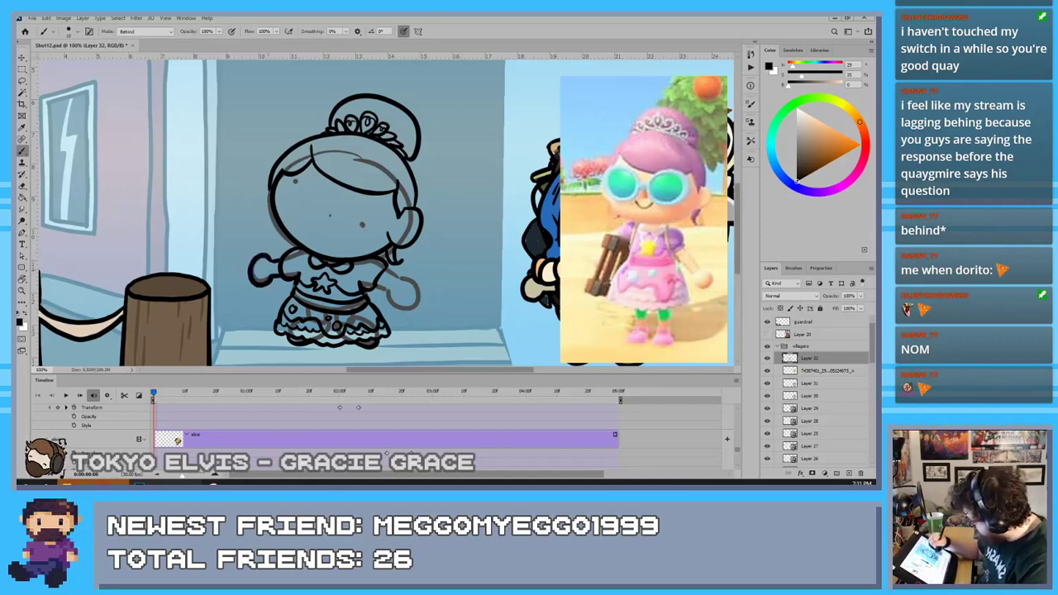
mouse_move(404, 269)
mouse_down()
mouse_move(378, 292)
mouse_move(411, 306)
mouse_move(402, 275)
mouse_move(400, 306)
mouse_move(399, 276)
mouse_up()
key(ctrl+z)
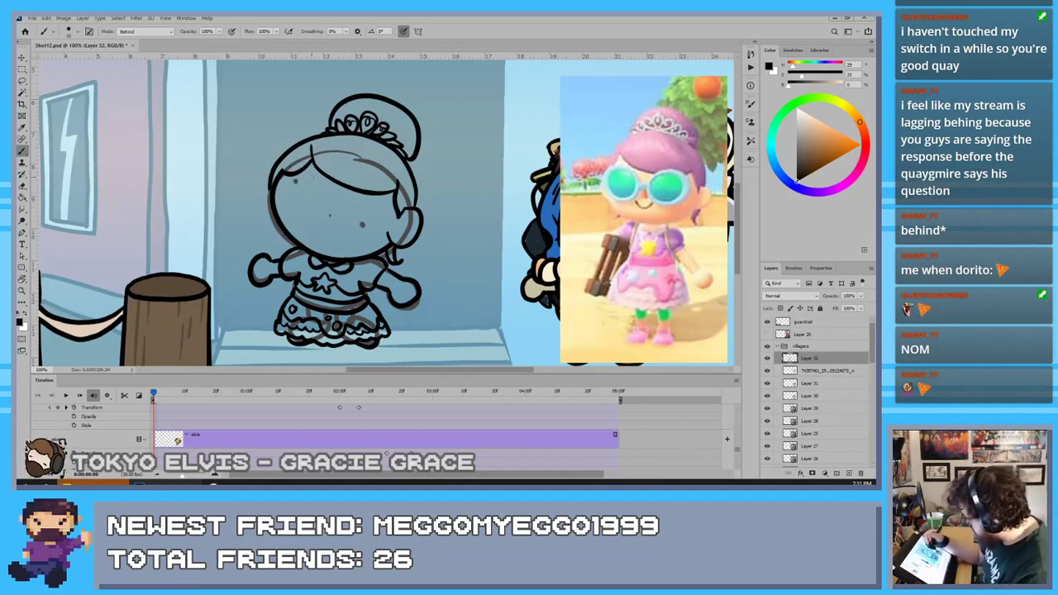
Draw two large round sunglasses lenses over the villager's face
mouse_move(329, 187)
mouse_down()
mouse_move(250, 180)
mouse_move(326, 187)
mouse_move(364, 257)
mouse_move(379, 192)
mouse_move(353, 192)
mouse_move(391, 195)
mouse_move(349, 253)
mouse_move(385, 195)
mouse_move(351, 187)
mouse_up()
key(ctrl+z)
key(ctrl+z)
key(ctrl+z)
key(ctrl+z)
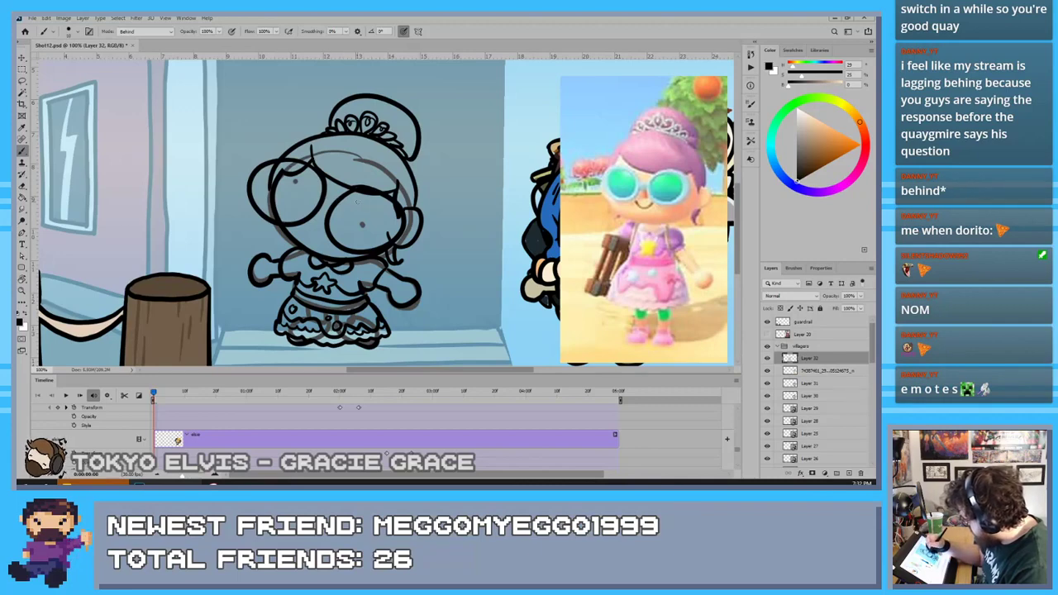
Erase the head and fringe lines inside the sunglasses lenses and draw the bridge between them
key(e)
drag(358, 194, 398, 217)
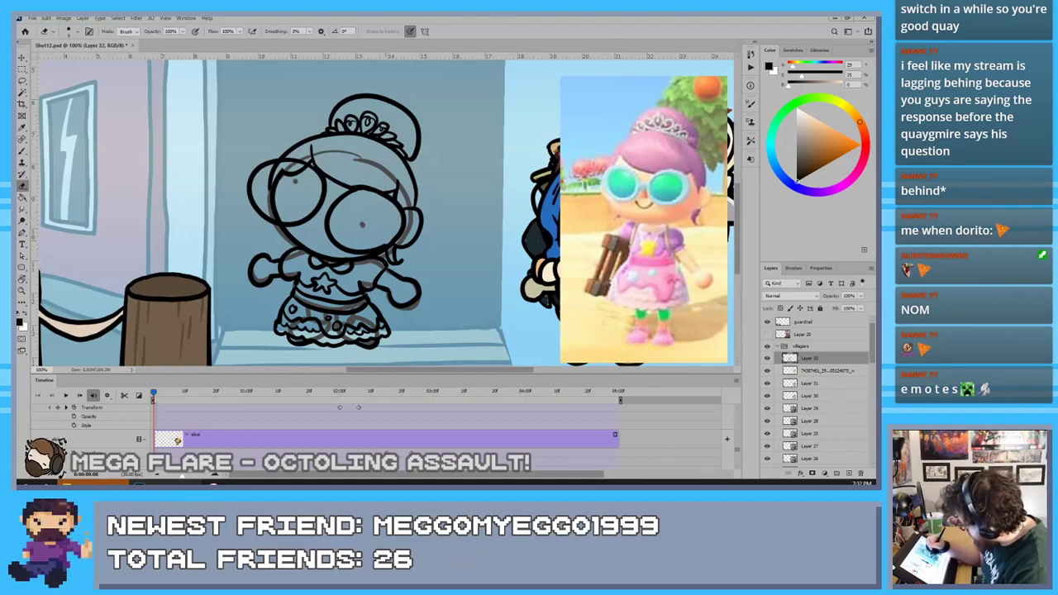
key(b)
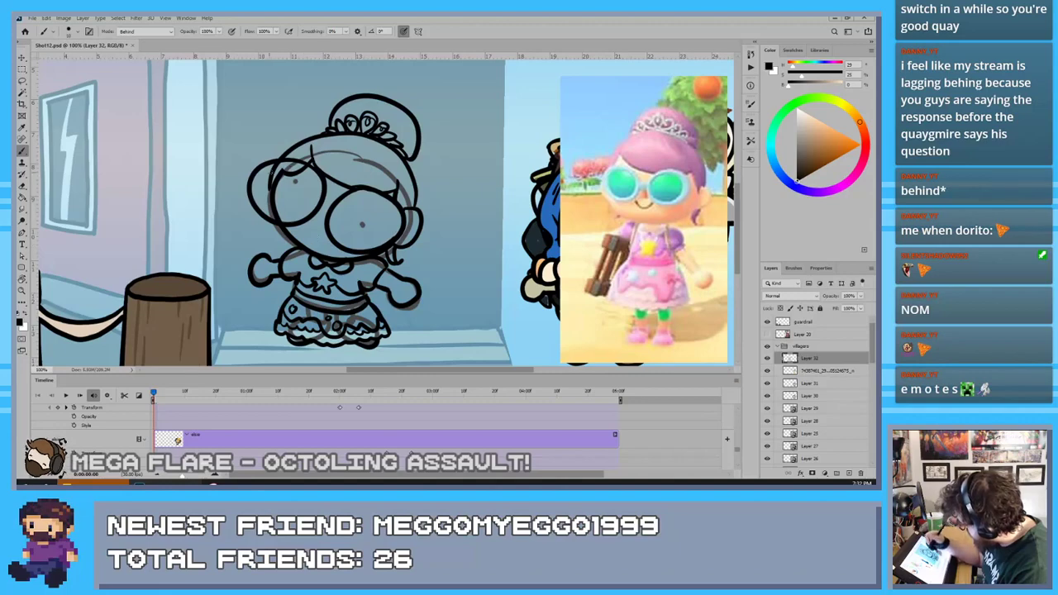
key(e)
mouse_move(290, 168)
mouse_down()
mouse_move(274, 176)
mouse_move(302, 169)
mouse_up()
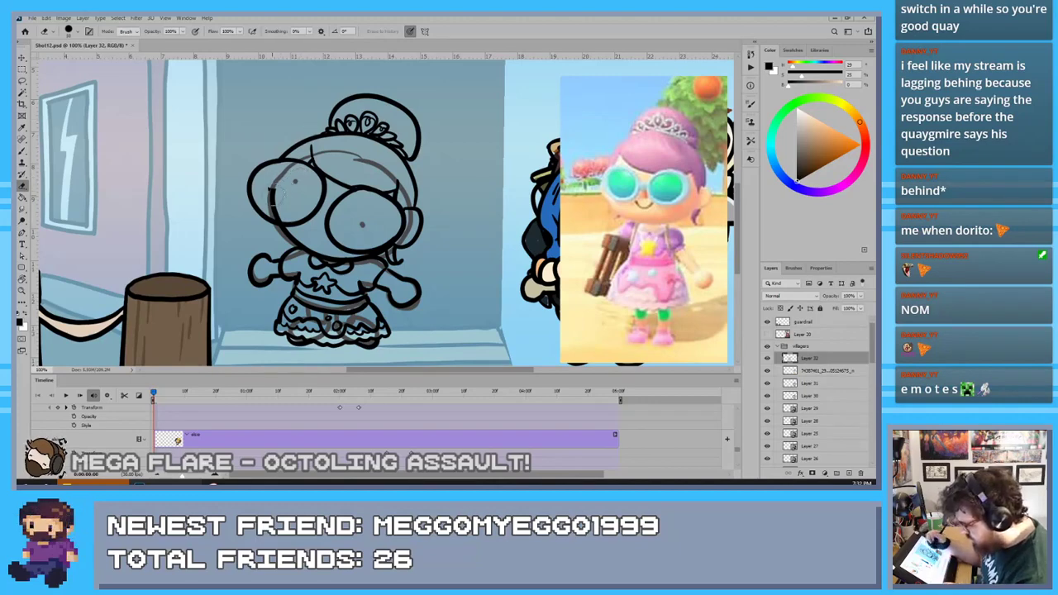
drag(279, 190, 283, 206)
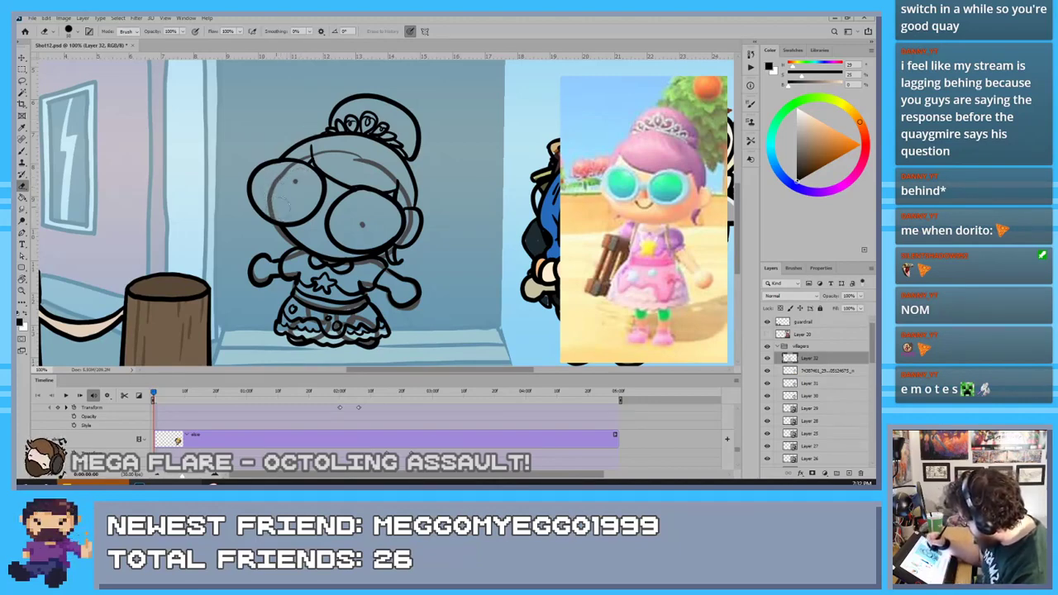
key(b)
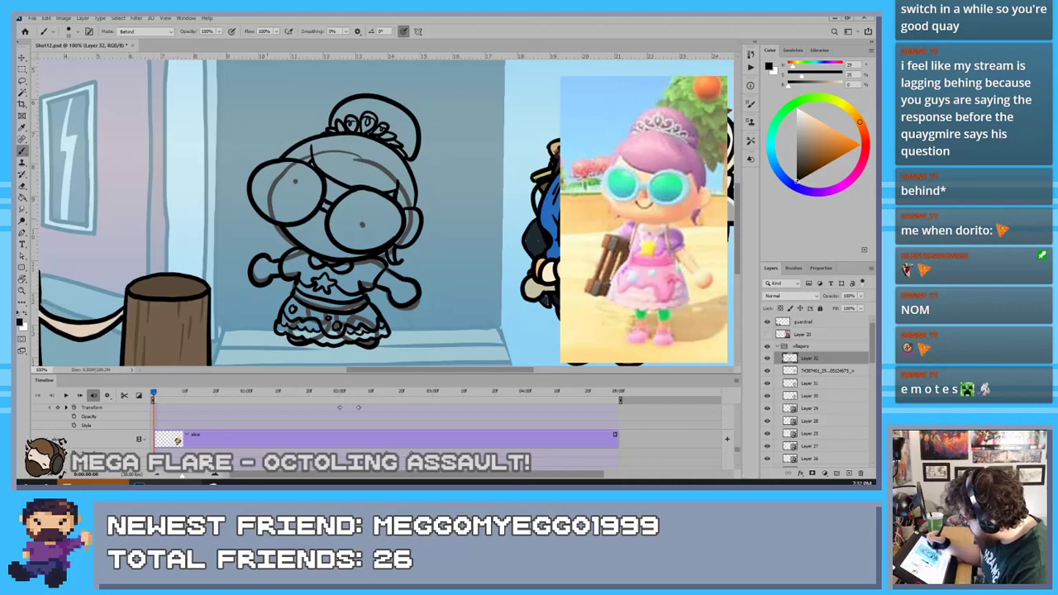
mouse_move(268, 187)
mouse_down()
mouse_move(284, 220)
mouse_move(275, 176)
mouse_move(287, 168)
mouse_move(309, 192)
mouse_move(279, 172)
mouse_move(307, 174)
mouse_move(289, 168)
mouse_up()
key(ctrl+z)
key(ctrl+z)
key(ctrl+z)
key(ctrl+z)
key(ctrl+z)
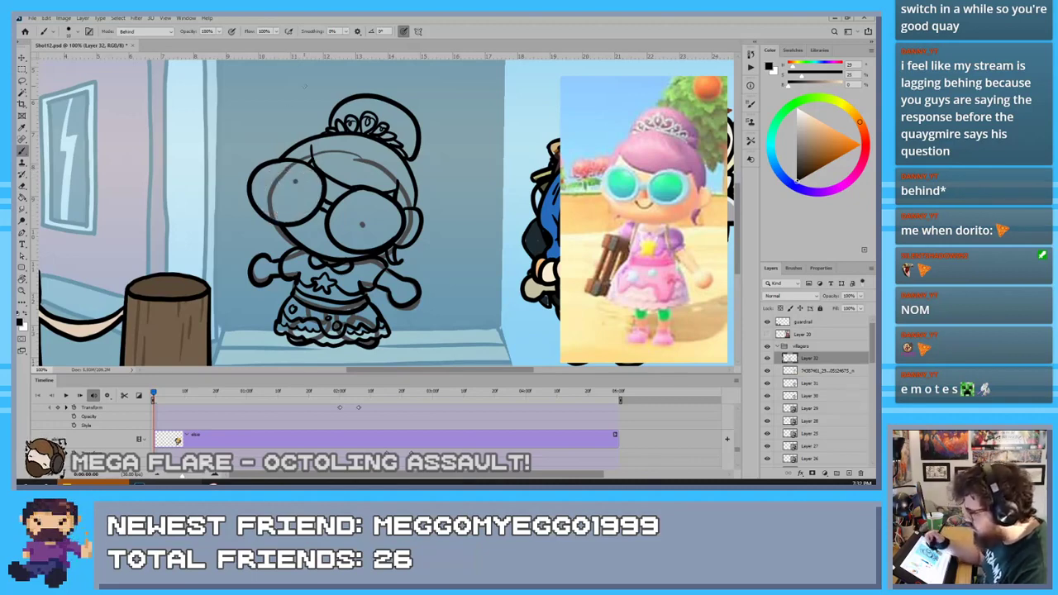
drag(295, 171, 268, 174)
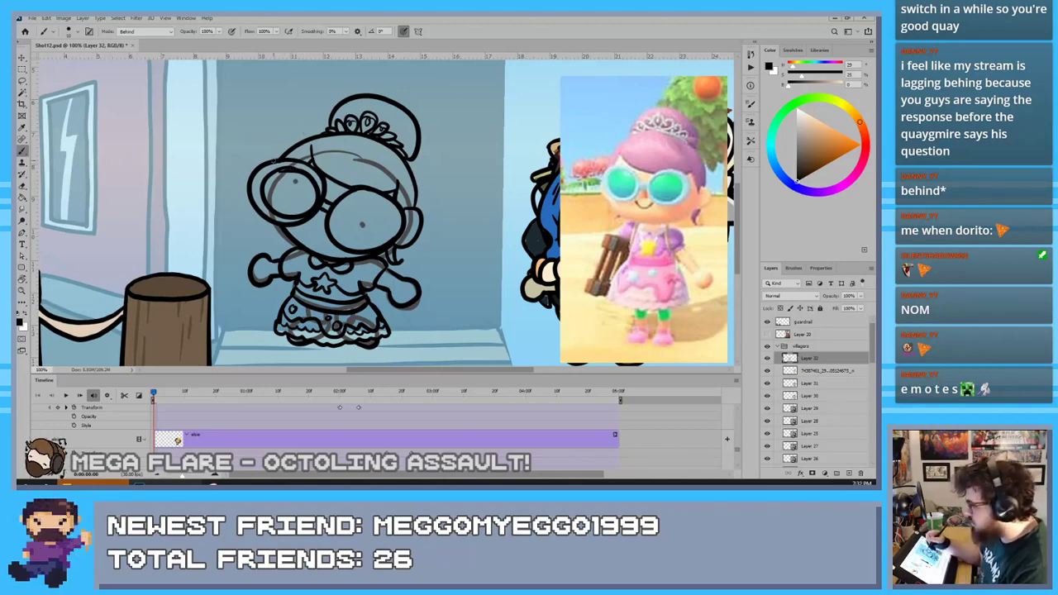
key(ctrl+z)
mouse_move(290, 174)
mouse_down()
mouse_move(259, 206)
mouse_move(305, 174)
mouse_move(300, 220)
mouse_move(304, 175)
mouse_move(275, 218)
mouse_move(304, 172)
mouse_move(255, 189)
mouse_move(289, 169)
mouse_up()
key(ctrl+z)
key(ctrl+z)
key(ctrl+z)
key(ctrl+z)
key(ctrl+z)
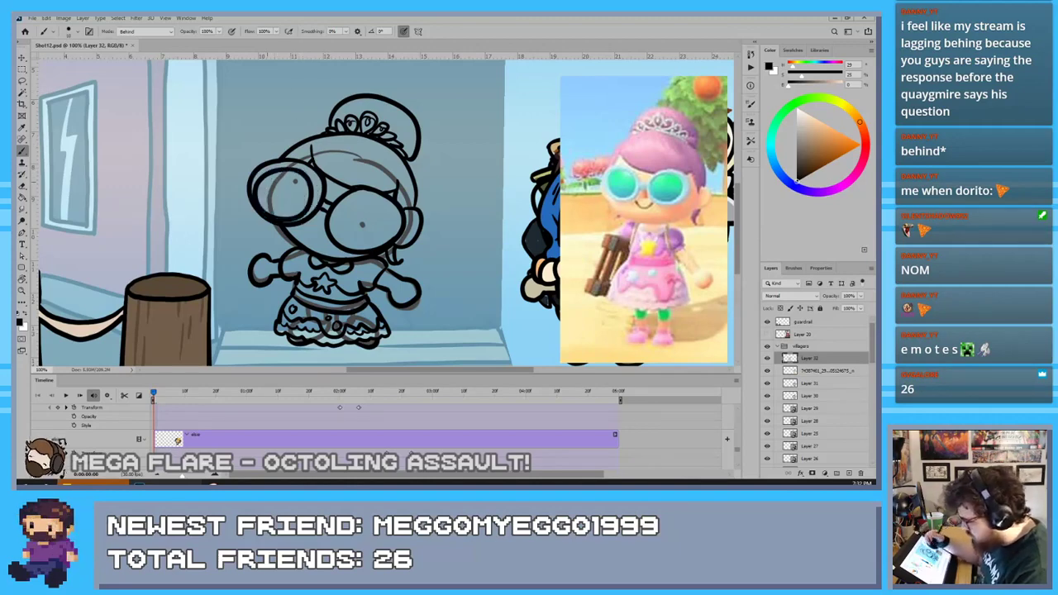
key(ctrl+z)
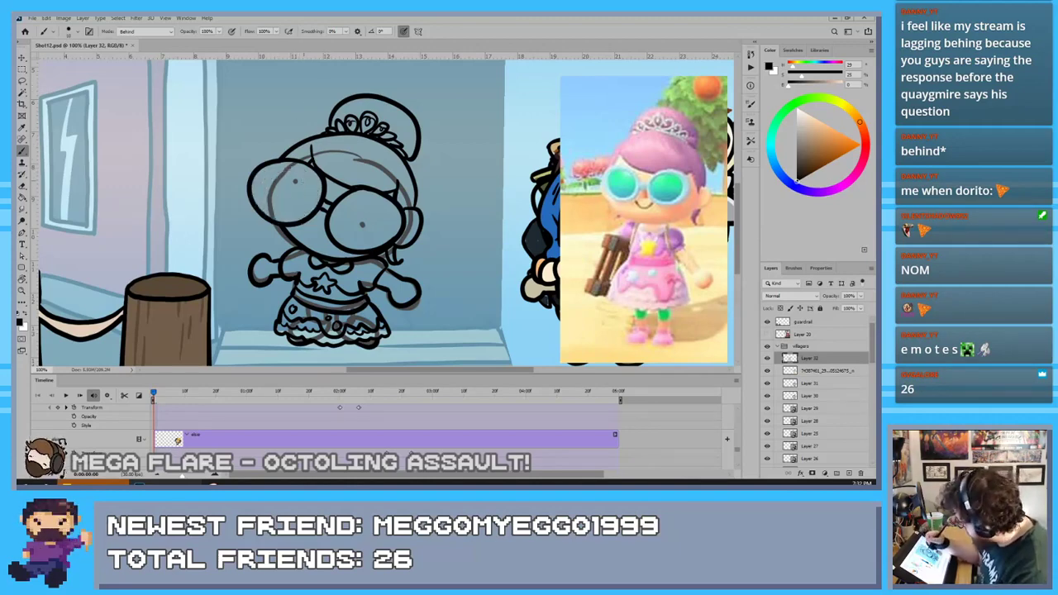
Draw a smaller black circle inside each sunglasses lens to form thick round frames
mouse_move(299, 168)
mouse_down()
mouse_move(259, 197)
mouse_move(307, 174)
mouse_move(283, 214)
mouse_move(286, 168)
mouse_up()
key(ctrl+z)
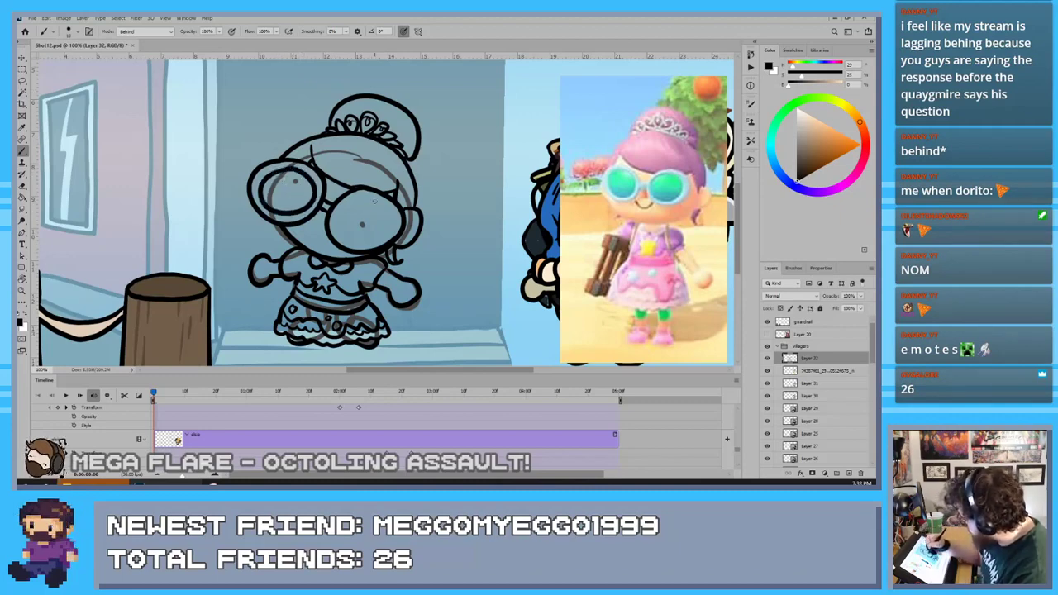
mouse_move(376, 200)
mouse_down()
mouse_move(392, 225)
mouse_move(367, 201)
mouse_up()
key(ctrl+z)
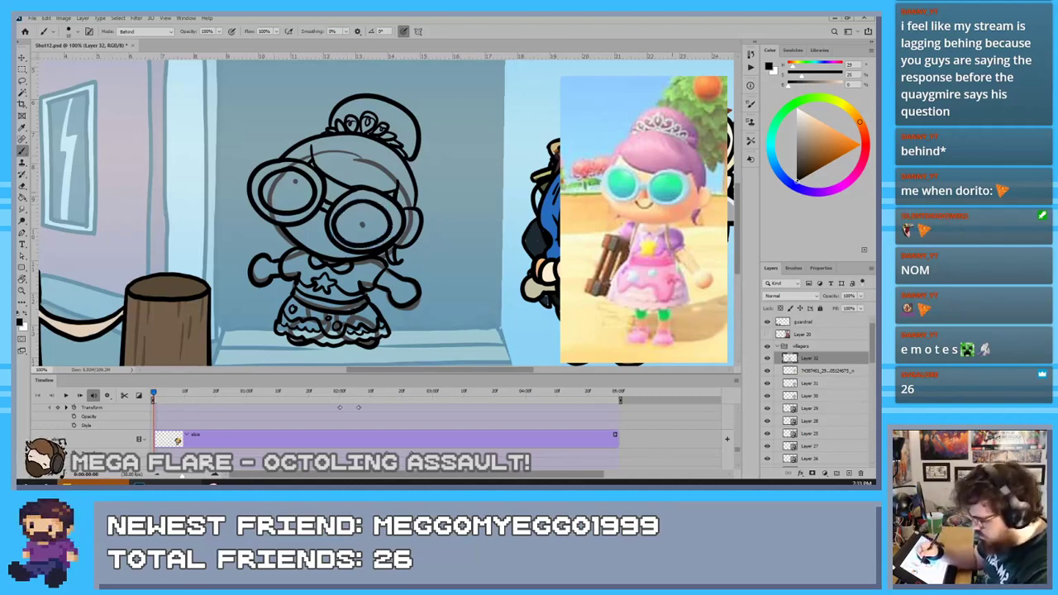
Paint the lower part of both lenses with the teal sampled from the reference sunglasses
alt+click(667, 192)
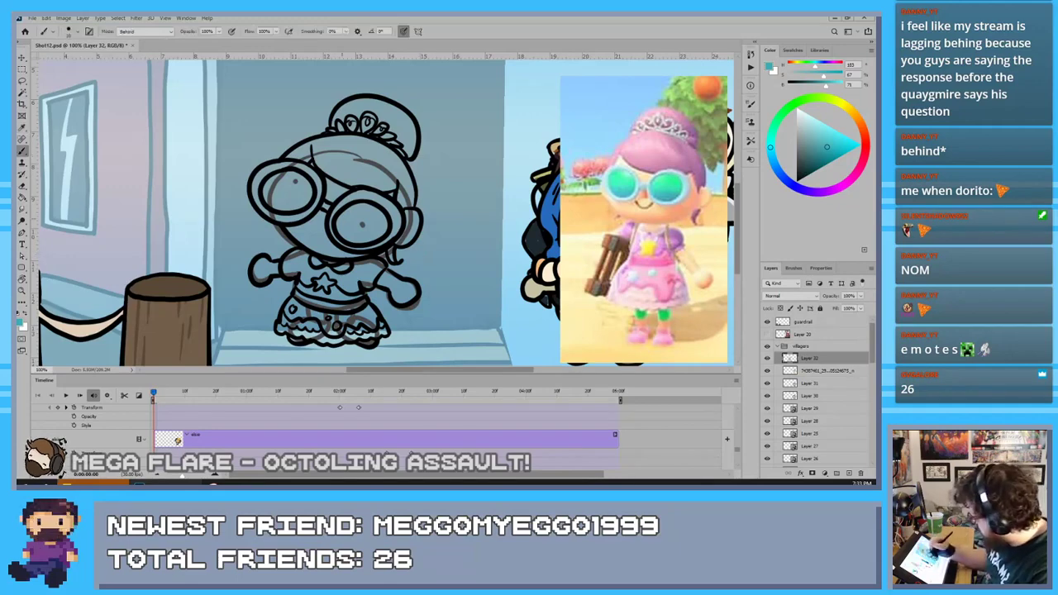
drag(338, 222, 380, 235)
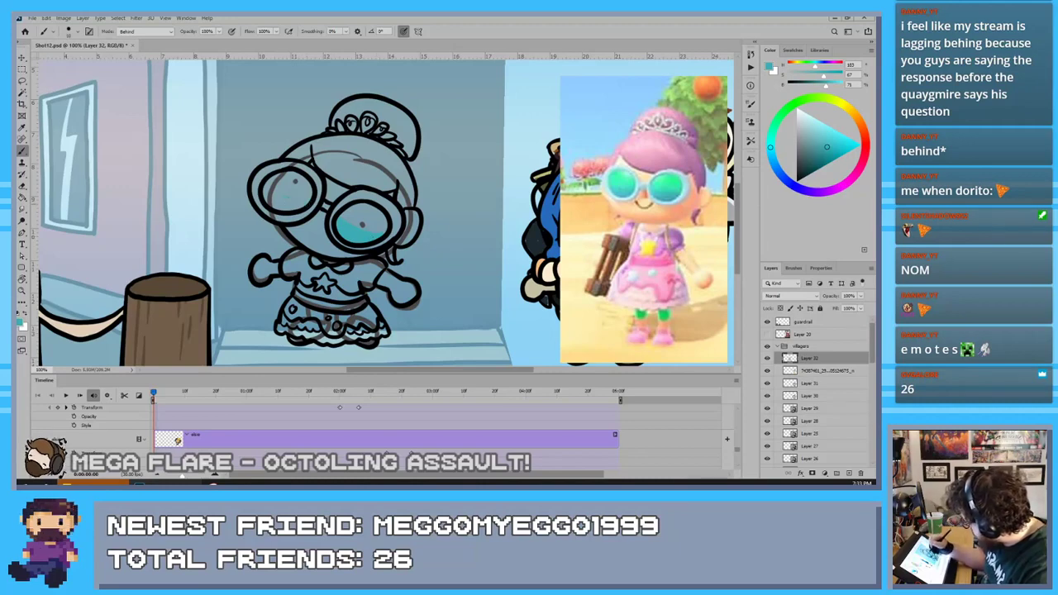
mouse_move(264, 188)
mouse_down()
mouse_move(291, 201)
mouse_move(267, 204)
mouse_up()
key(ctrl+z)
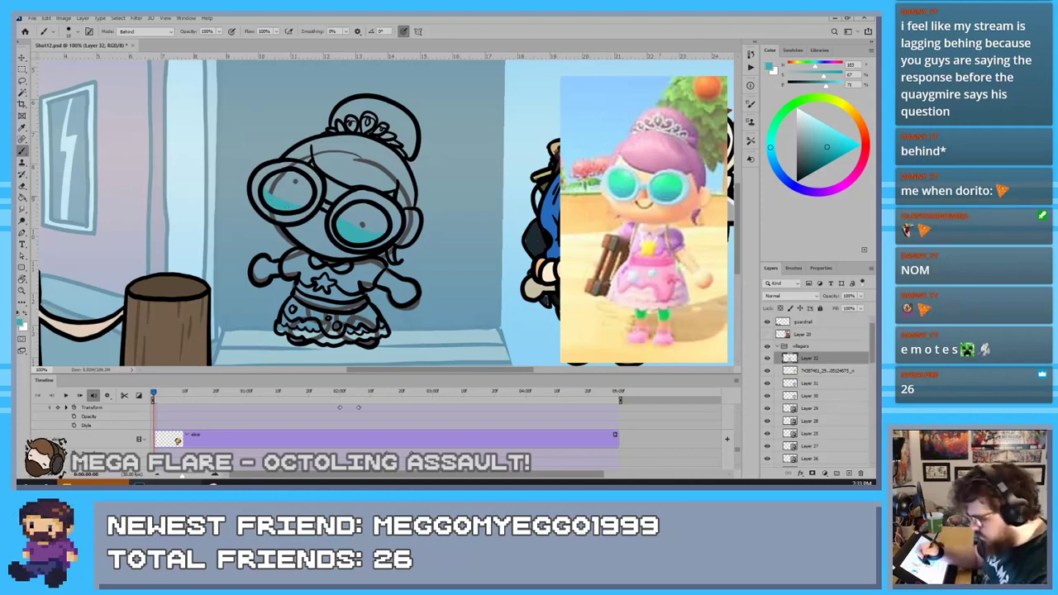
Fill the upper part of both lenses with the bright green sampled from the reference lens
key(i)
click(666, 183)
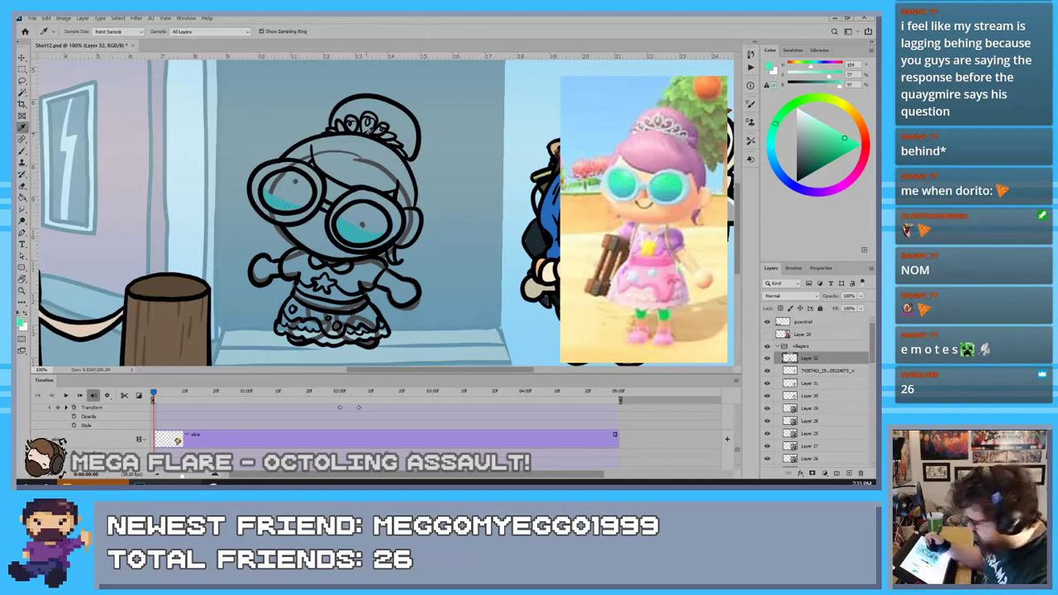
key(b)
mouse_move(352, 210)
mouse_down()
mouse_move(341, 222)
mouse_move(372, 207)
mouse_up()
drag(372, 211, 377, 229)
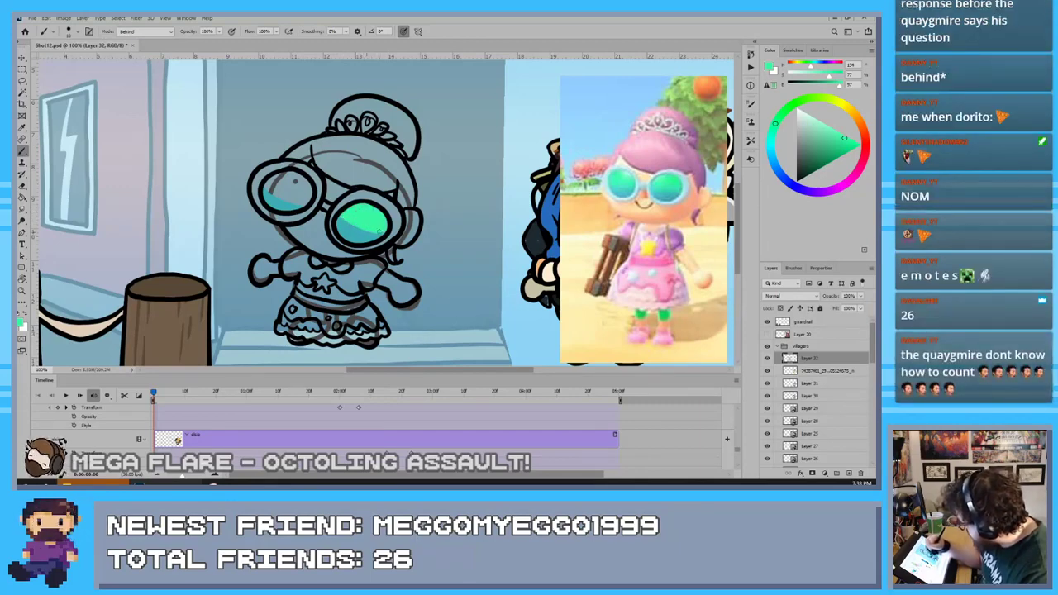
mouse_move(300, 203)
mouse_down()
mouse_move(307, 192)
mouse_move(294, 176)
mouse_up()
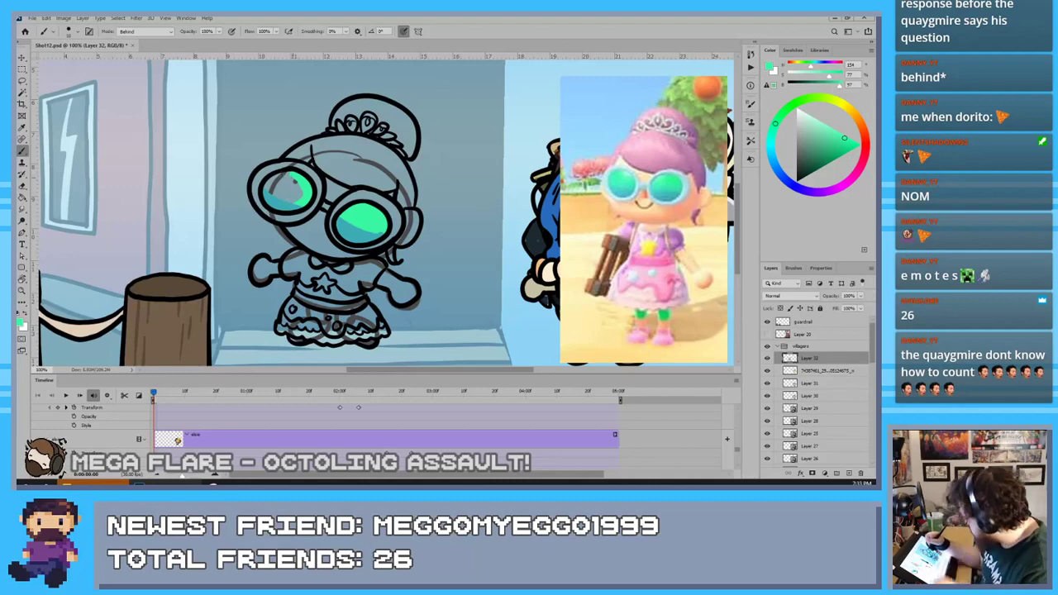
mouse_move(289, 175)
mouse_down()
mouse_move(265, 186)
mouse_move(297, 196)
mouse_up()
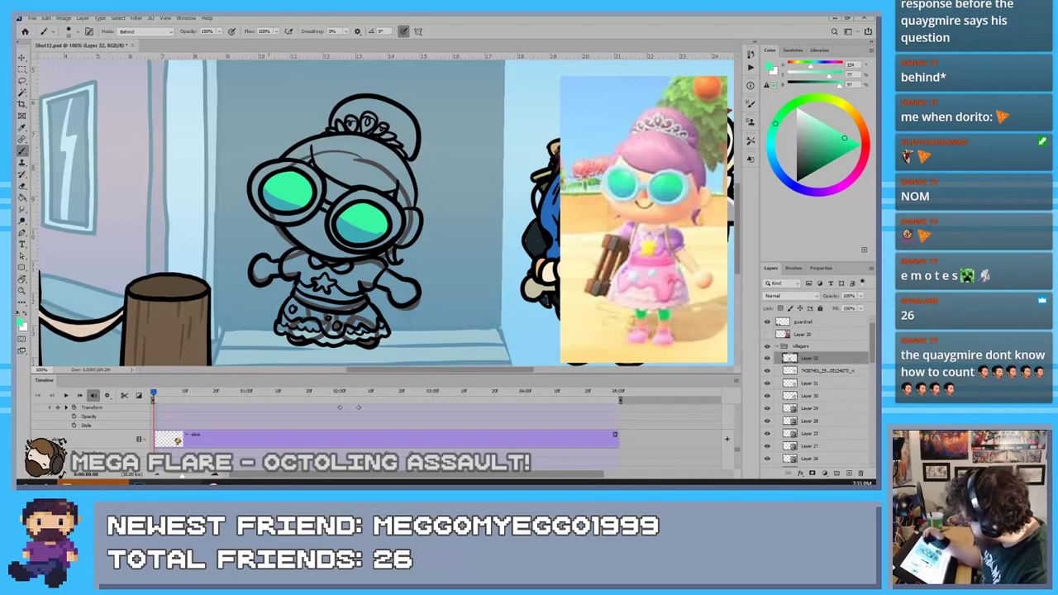
Colour both sunglasses frames light cyan, sampled from the frame in the reference image
key(i)
click(682, 184)
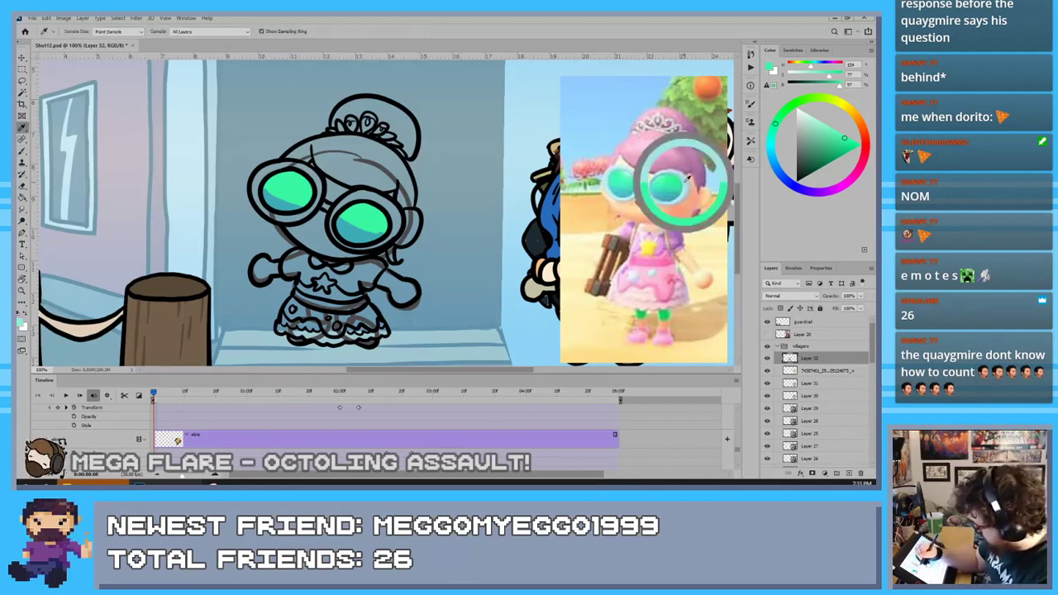
key(b)
mouse_move(304, 213)
mouse_down()
mouse_move(319, 184)
mouse_move(292, 164)
mouse_move(257, 172)
mouse_move(260, 209)
mouse_move(291, 220)
mouse_move(351, 199)
mouse_move(387, 204)
mouse_move(394, 238)
mouse_move(364, 246)
mouse_up()
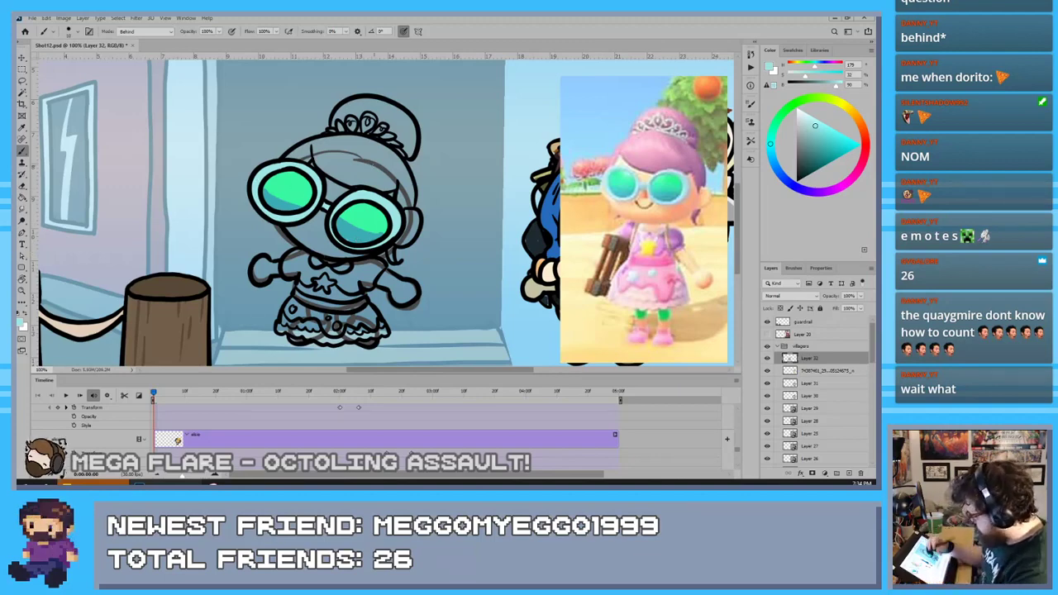
Colour the villager's fringe, side hair and bun with the light pink sampled from the reference
key(i)
click(659, 141)
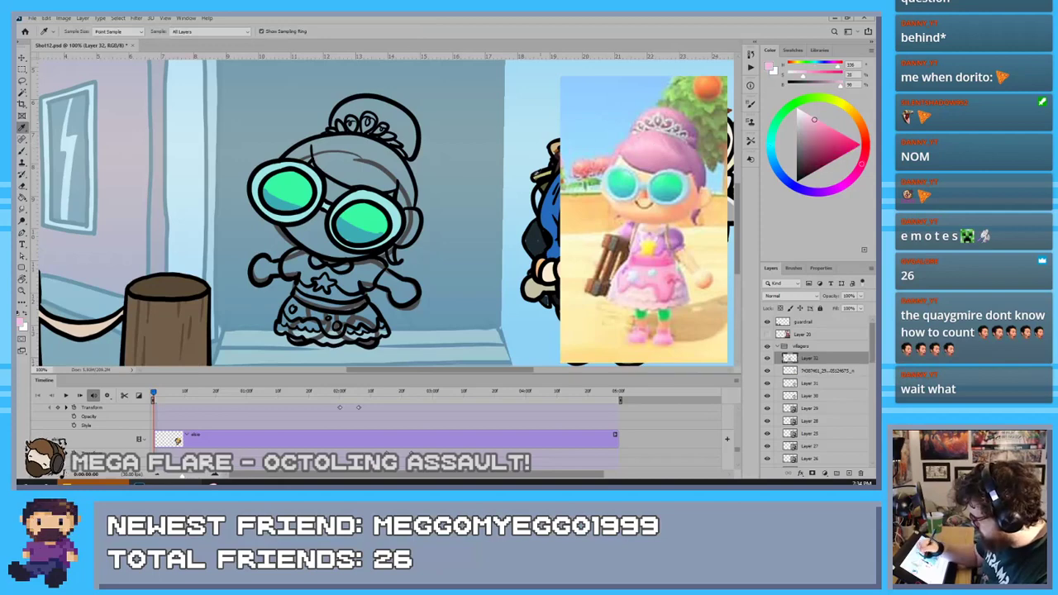
key(b)
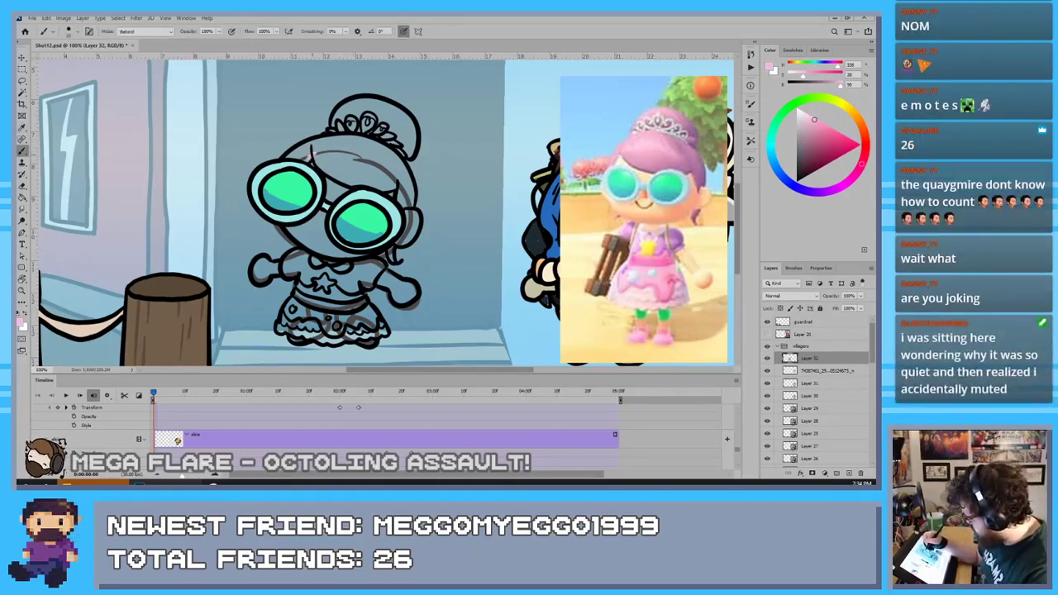
mouse_move(311, 155)
mouse_down()
mouse_move(293, 153)
mouse_move(319, 143)
mouse_move(331, 150)
mouse_move(319, 166)
mouse_move(408, 190)
mouse_up()
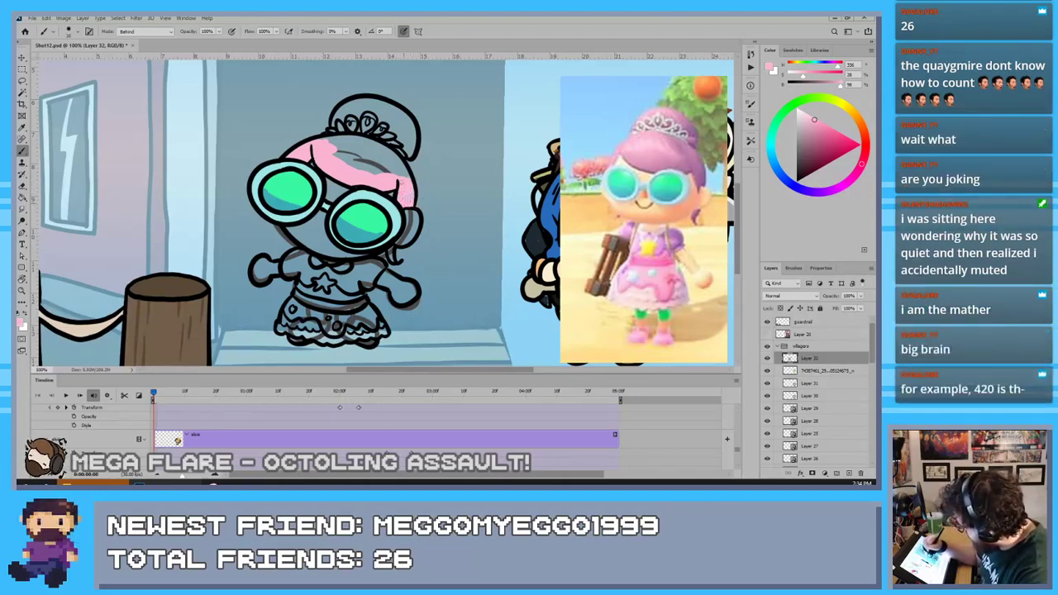
mouse_move(405, 175)
mouse_down()
mouse_move(389, 147)
mouse_move(395, 157)
mouse_move(364, 142)
mouse_move(345, 140)
mouse_move(354, 152)
mouse_move(319, 142)
mouse_move(341, 149)
mouse_move(334, 157)
mouse_move(354, 148)
mouse_move(369, 176)
mouse_move(379, 151)
mouse_move(398, 173)
mouse_up()
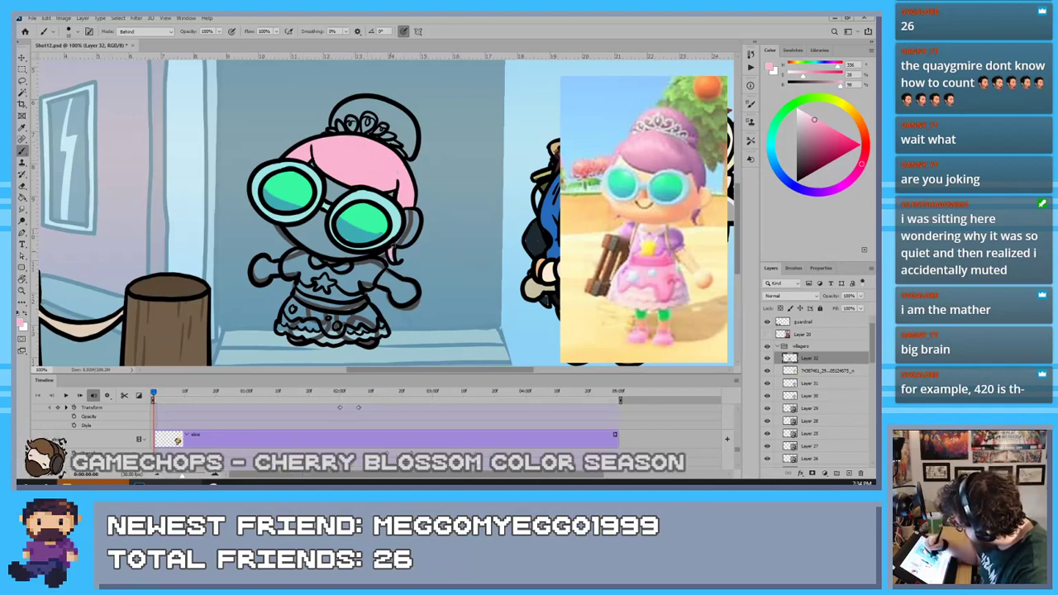
mouse_move(412, 156)
mouse_down()
mouse_move(413, 132)
mouse_move(399, 140)
mouse_move(374, 106)
mouse_move(336, 119)
mouse_move(374, 102)
mouse_move(410, 129)
mouse_up()
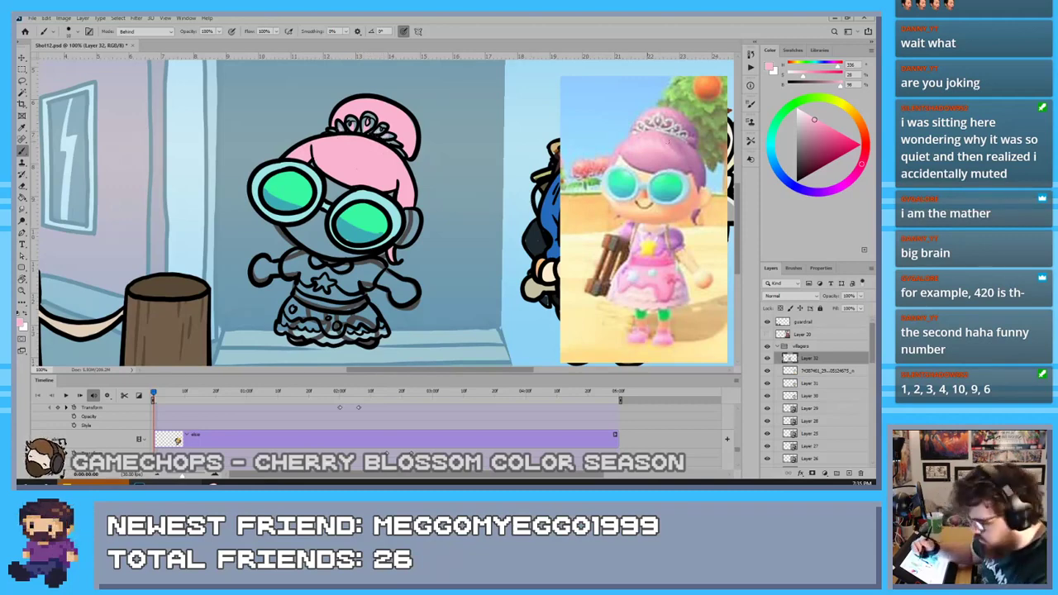
click(797, 117)
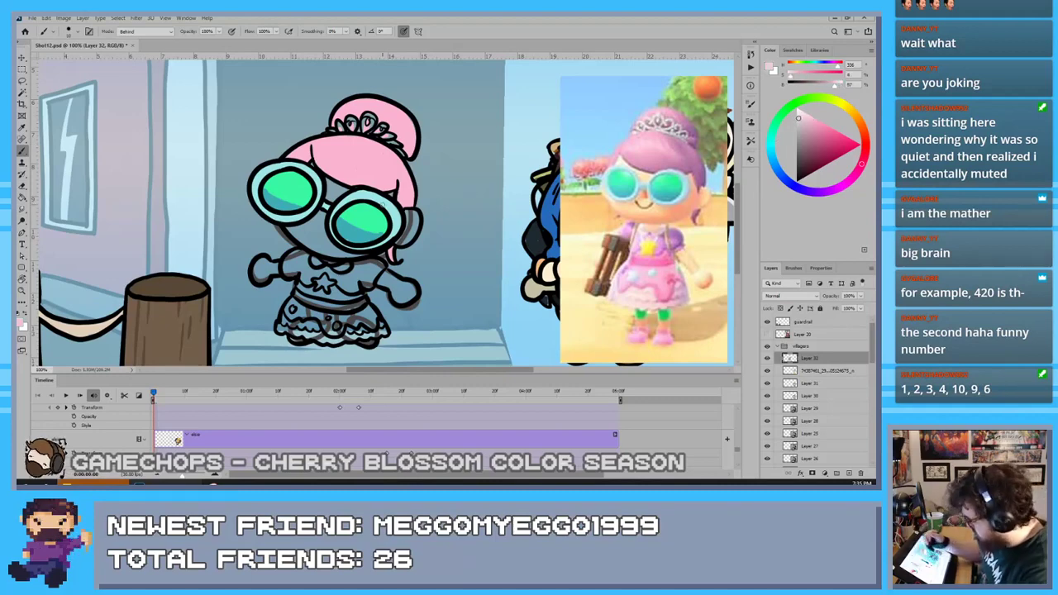
key(e)
mouse_move(362, 110)
mouse_down()
mouse_move(367, 137)
mouse_move(370, 122)
mouse_up()
key(ctrl+z)
key(b)
key(ctrl+z)
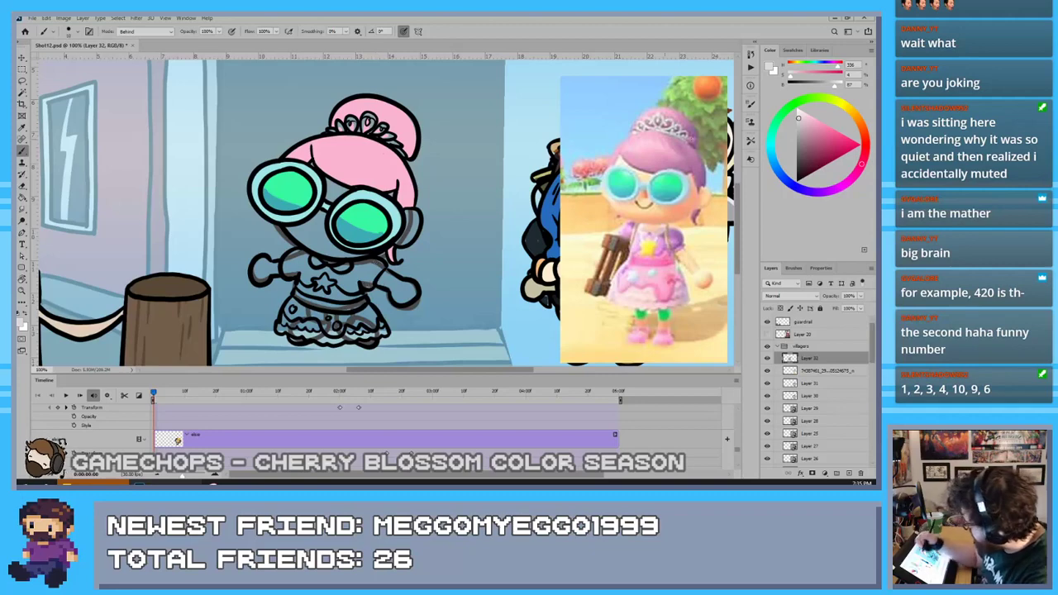
Choose a near-white colour and paint the inside of the tiara's loops with it
drag(798, 116, 796, 112)
mouse_move(371, 115)
mouse_down()
mouse_move(370, 130)
mouse_move(345, 120)
mouse_move(330, 132)
mouse_move(382, 130)
mouse_move(396, 144)
mouse_up()
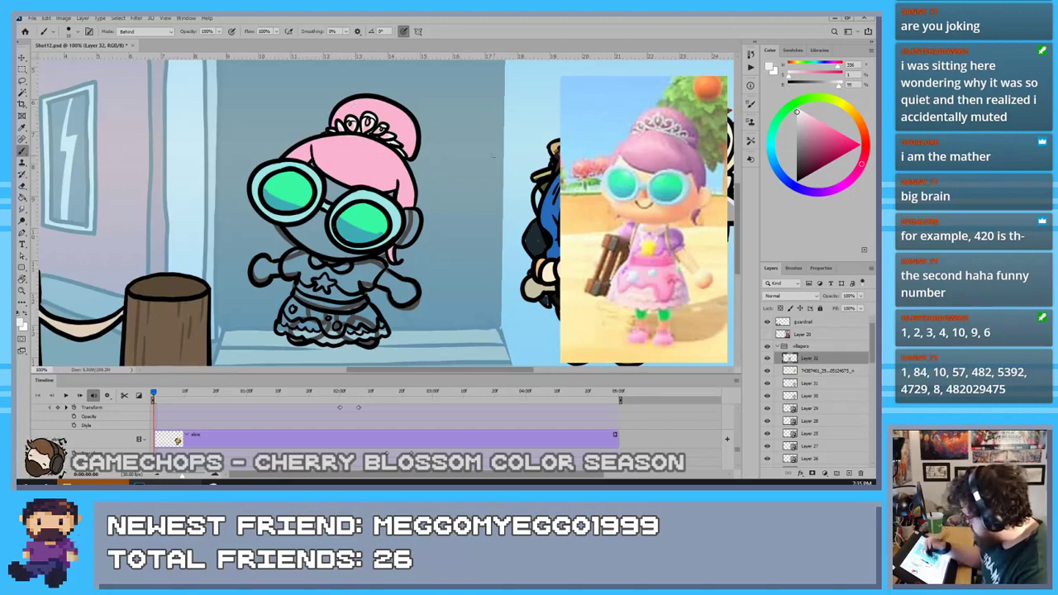
Colour the villager's face, ear, arms and hands with the light skin tone sampled from the reference face
key(i)
click(646, 172)
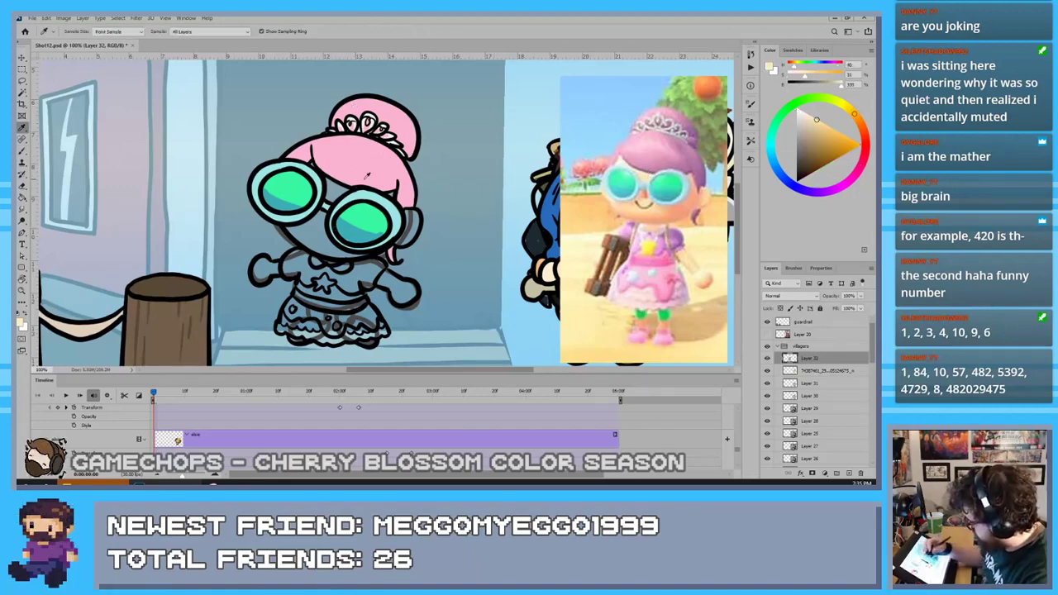
key(b)
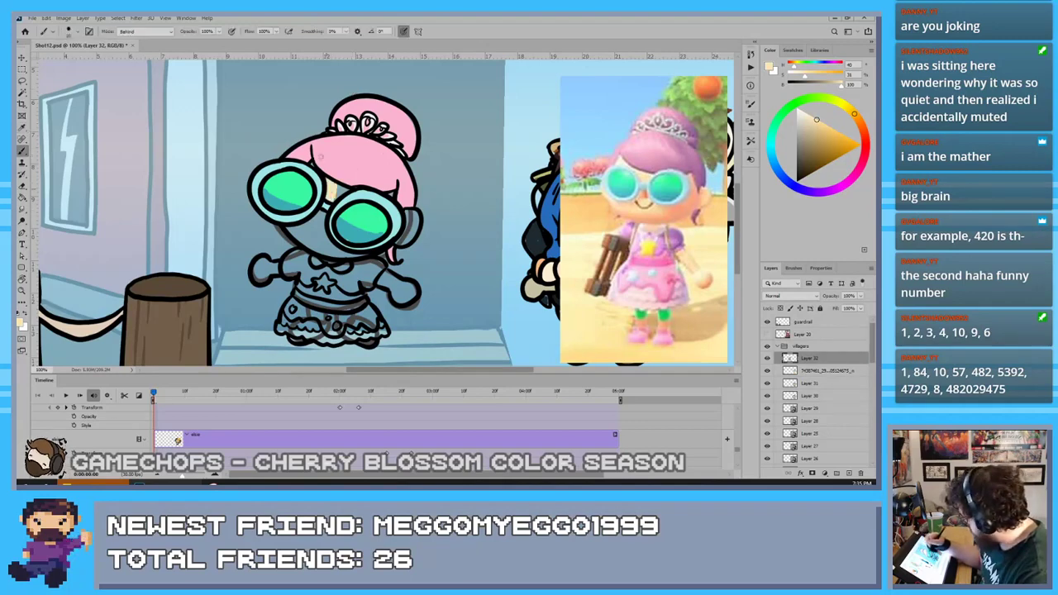
mouse_move(323, 159)
mouse_down()
mouse_move(343, 186)
mouse_move(350, 168)
mouse_up()
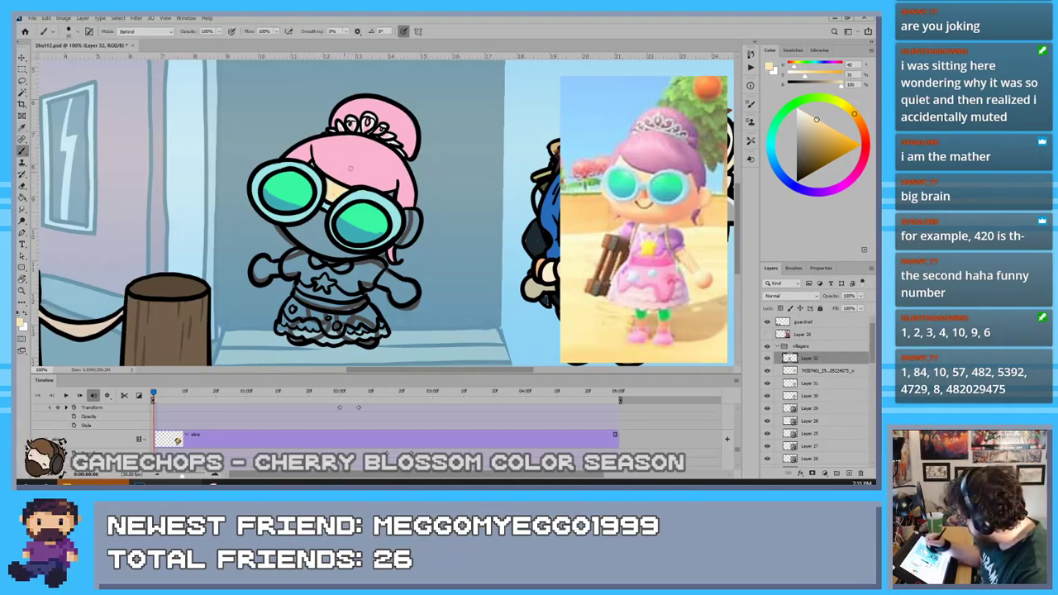
drag(411, 211, 401, 247)
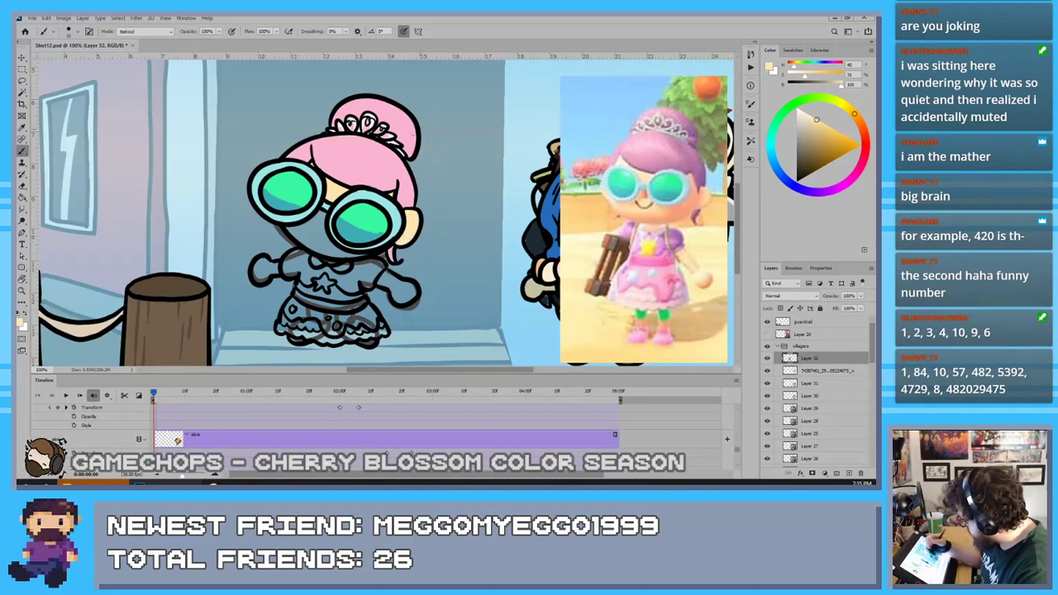
mouse_move(377, 286)
mouse_down()
mouse_move(389, 283)
mouse_move(382, 276)
mouse_move(413, 286)
mouse_move(402, 293)
mouse_up()
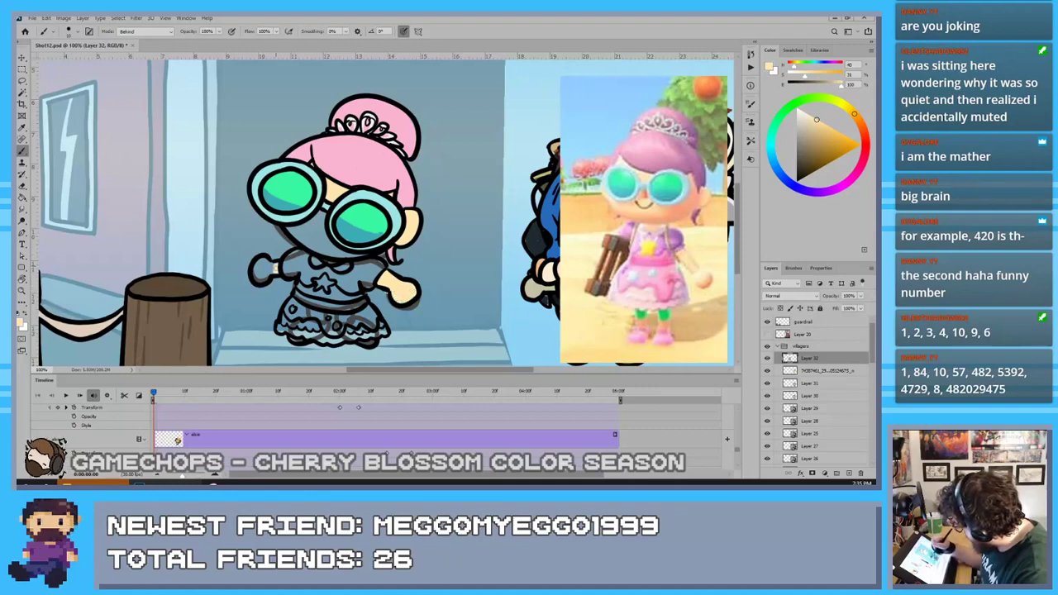
drag(275, 266, 254, 271)
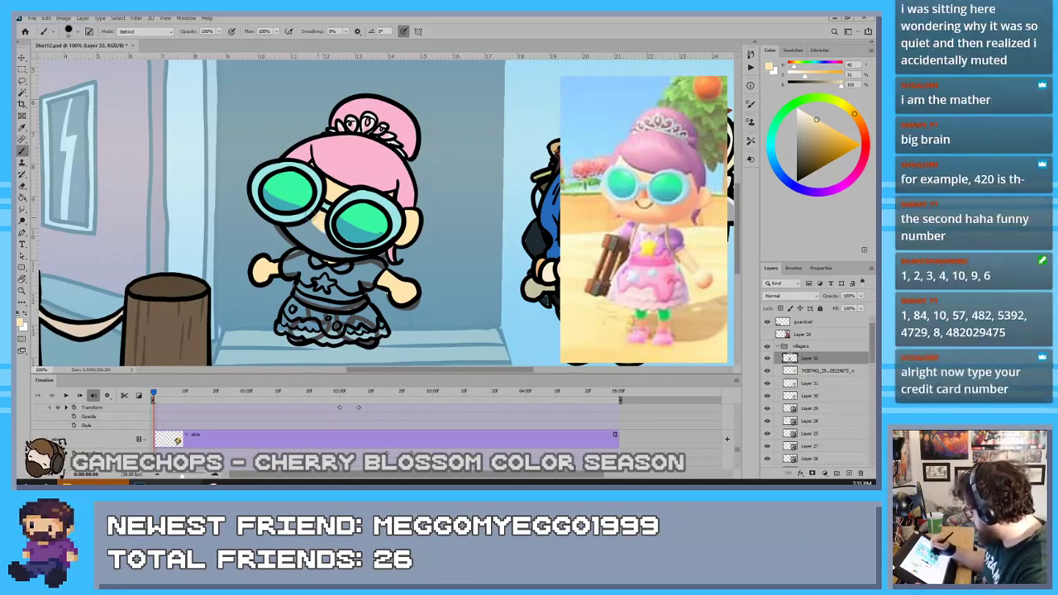
mouse_move(318, 218)
mouse_down()
mouse_move(289, 219)
mouse_move(313, 263)
mouse_move(305, 239)
mouse_move(317, 265)
mouse_move(305, 238)
mouse_move(359, 250)
mouse_move(321, 238)
mouse_move(338, 246)
mouse_move(306, 220)
mouse_up()
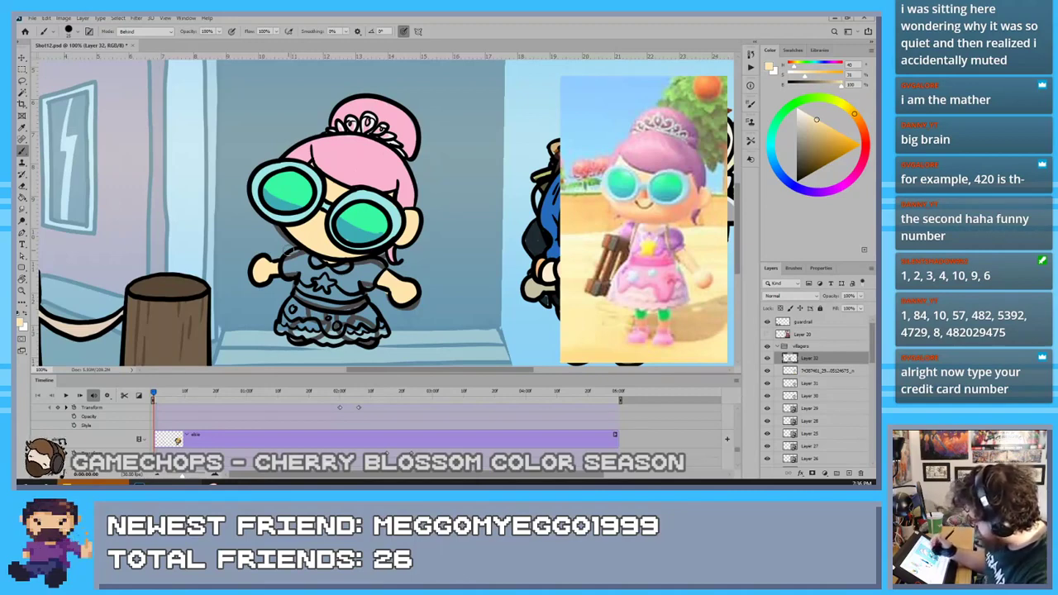
Fill the star on the dress's chest with a sampled bright yellow
key(i)
click(588, 242)
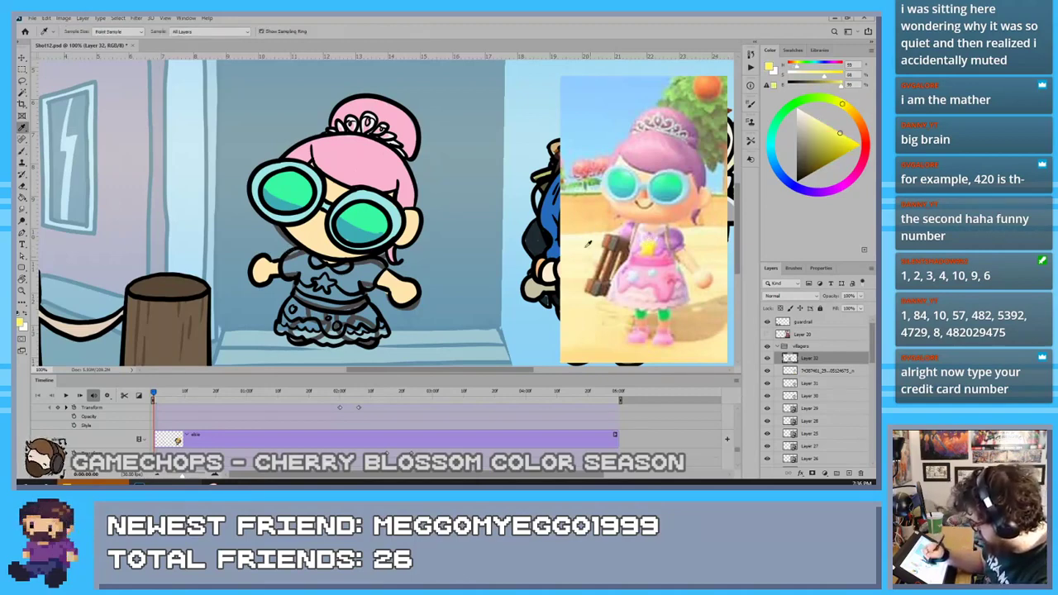
key(b)
drag(323, 276, 326, 284)
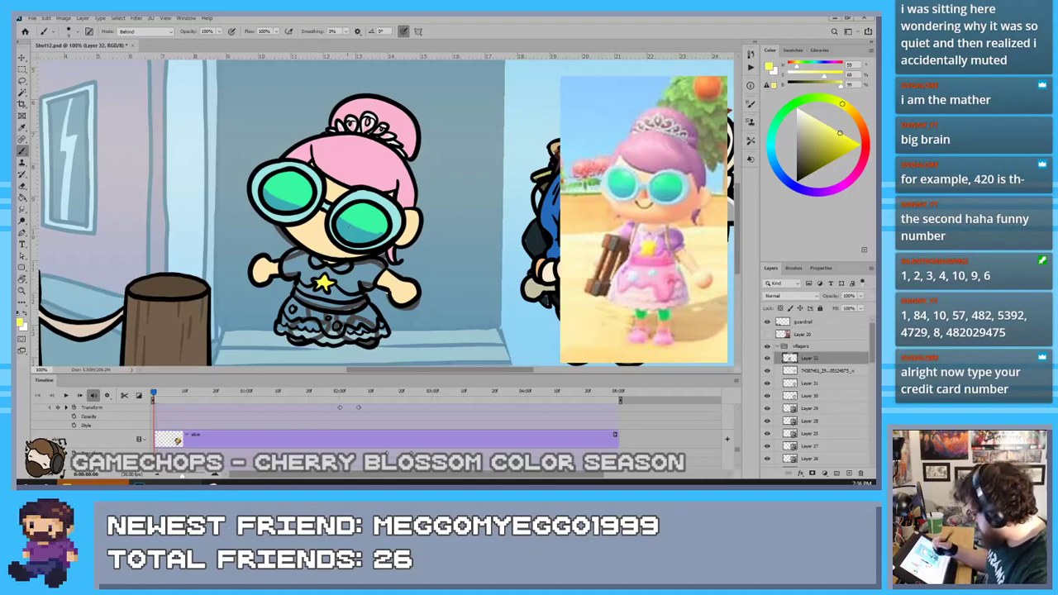
Fill the dress collar with the near-white colour sampled from the reference dress's collar
key(i)
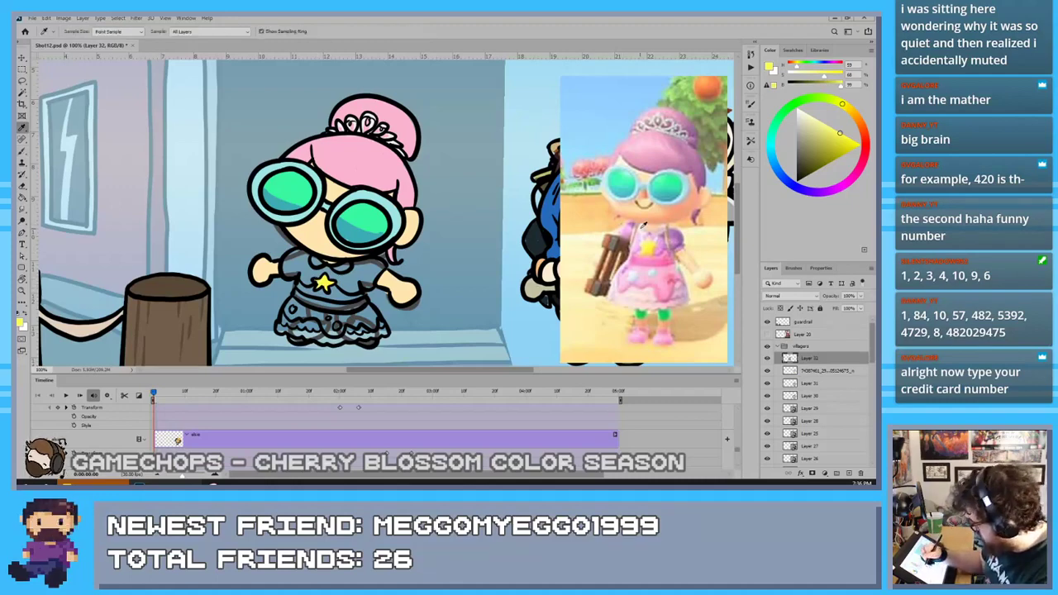
click(643, 228)
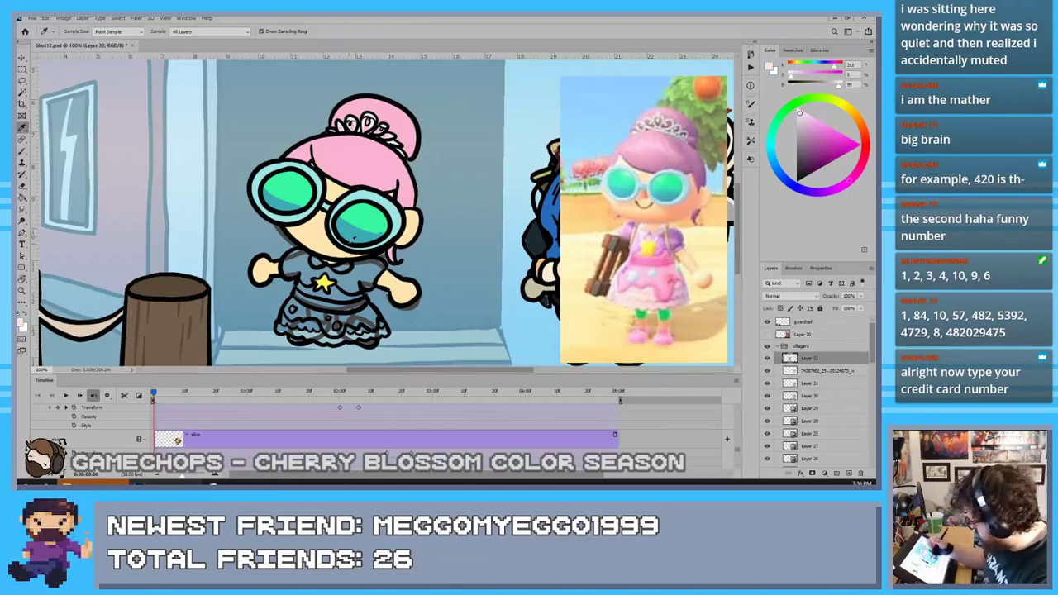
key(b)
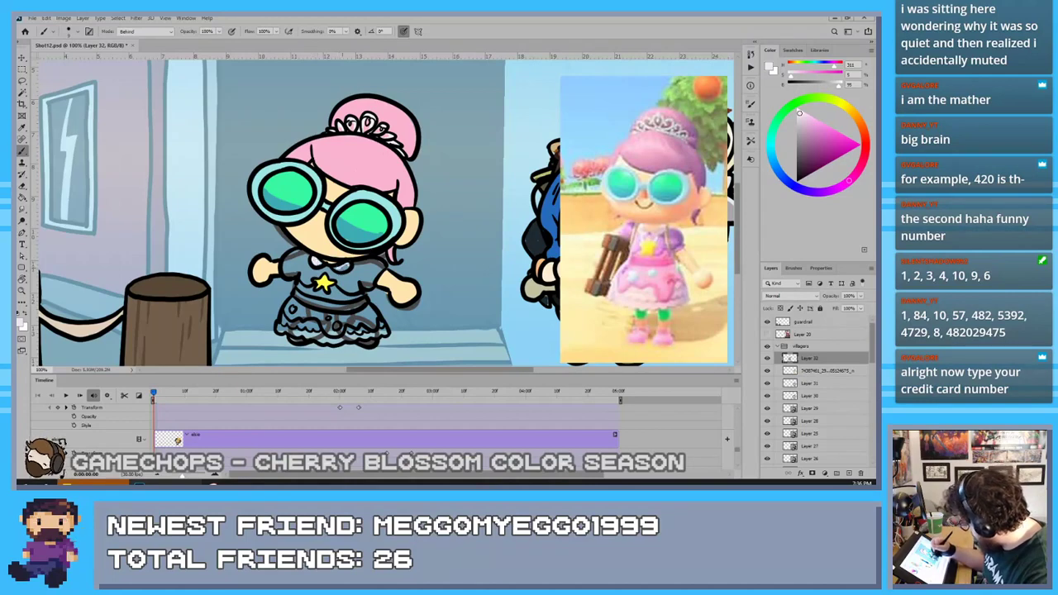
drag(337, 267, 348, 267)
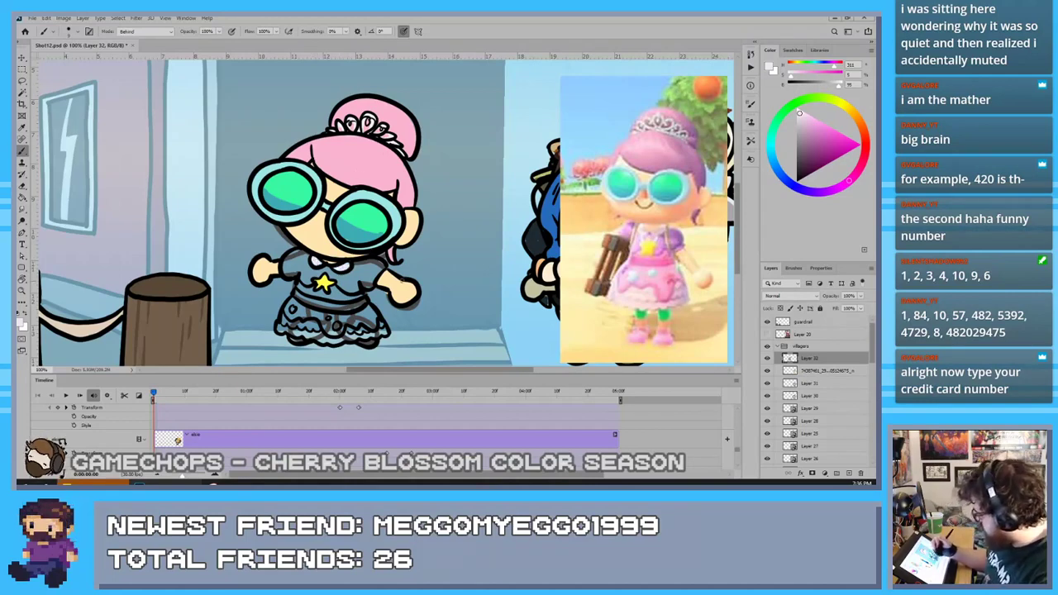
Paint the dress's waistband with the medium pink sampled from the reference dress
key(i)
click(636, 265)
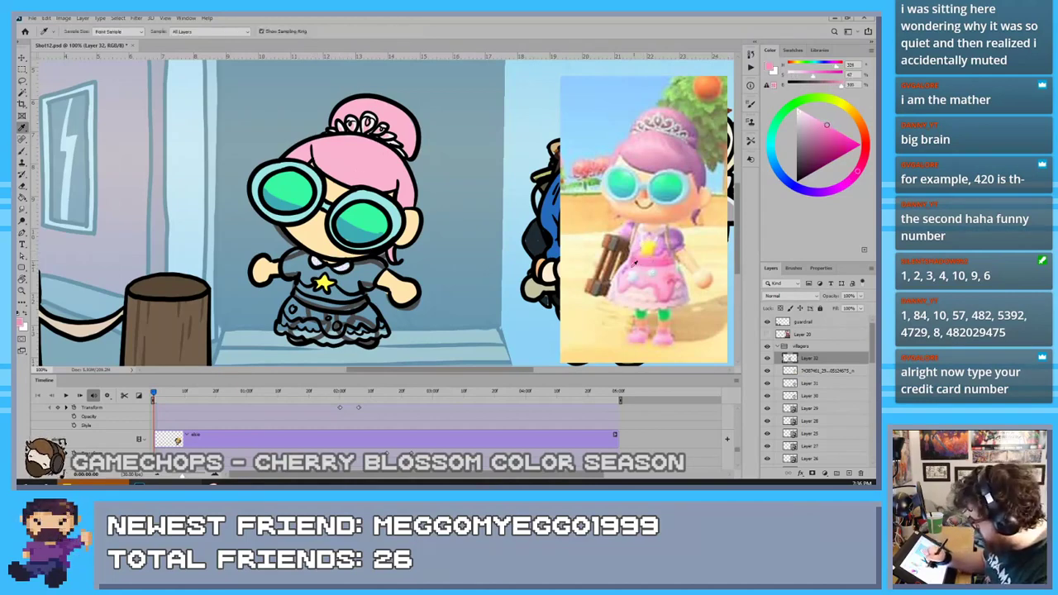
click(661, 257)
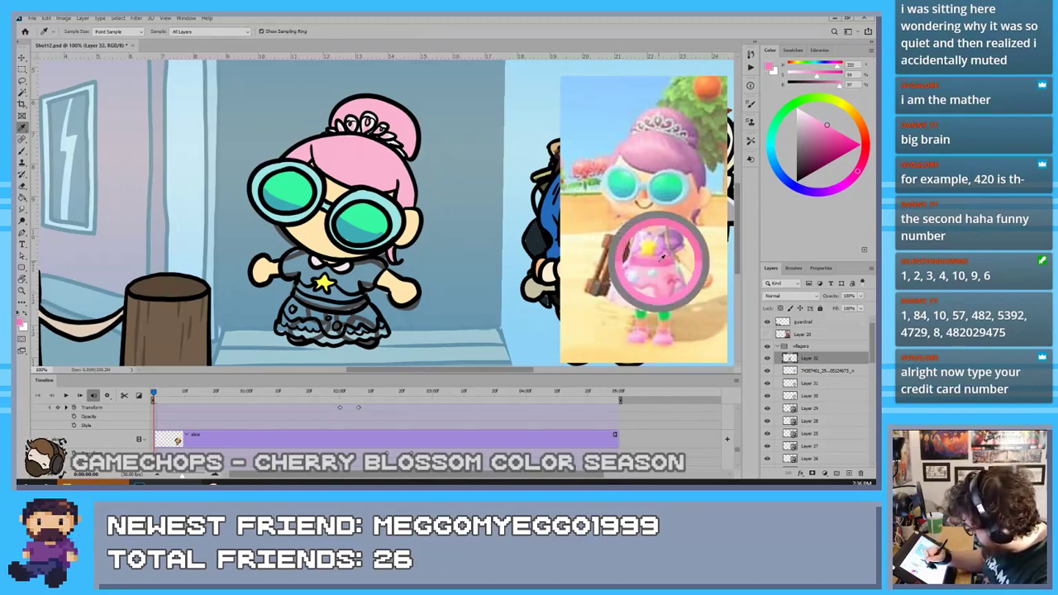
key(b)
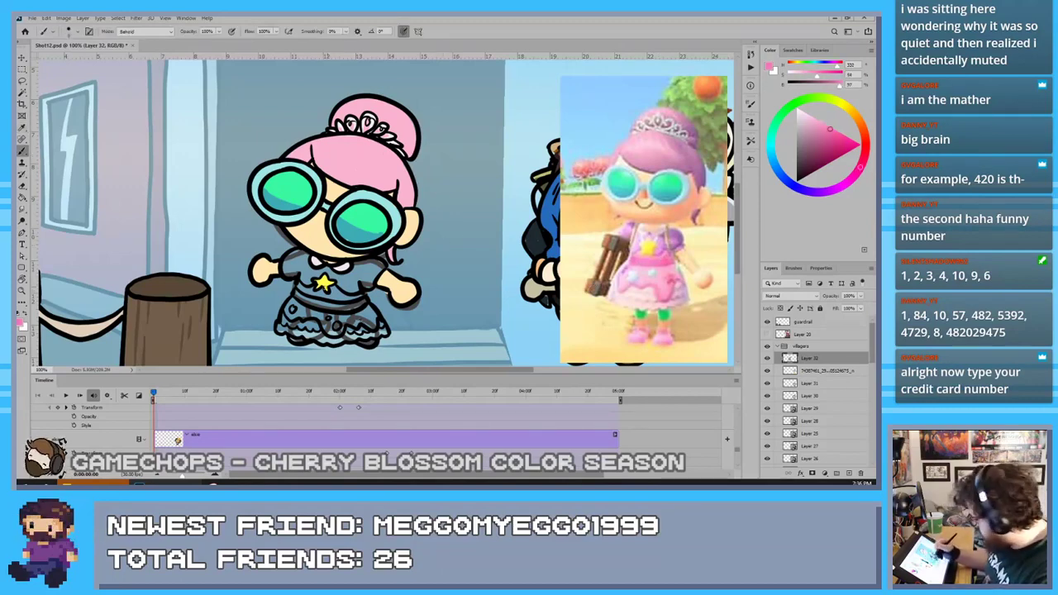
mouse_move(304, 301)
mouse_down()
mouse_move(362, 305)
mouse_move(350, 303)
mouse_up()
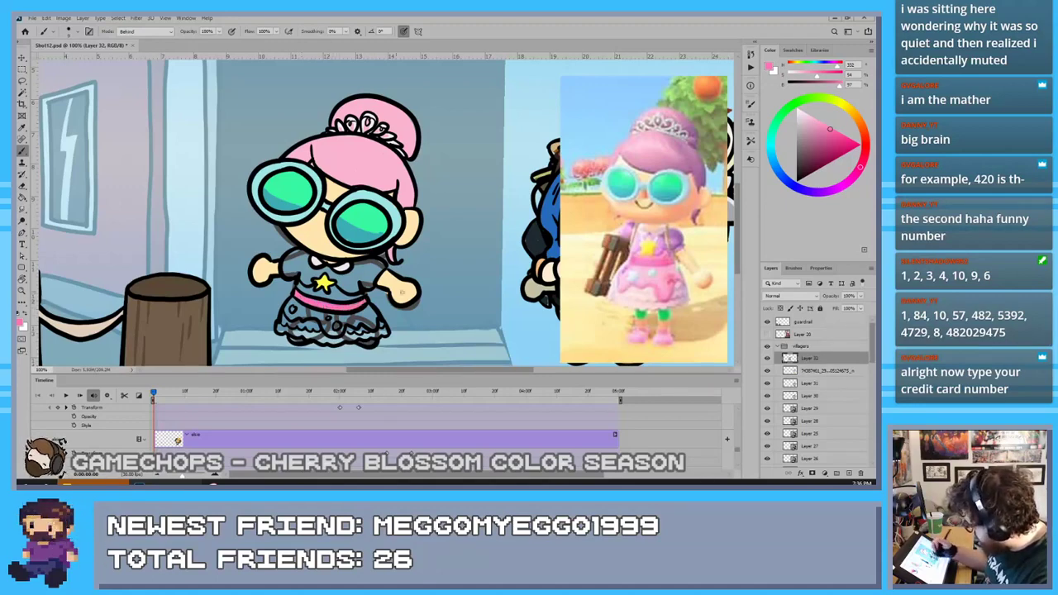
Colour the small gem decorations on the skirt with the very pale blue sampled from the reference dress
key(i)
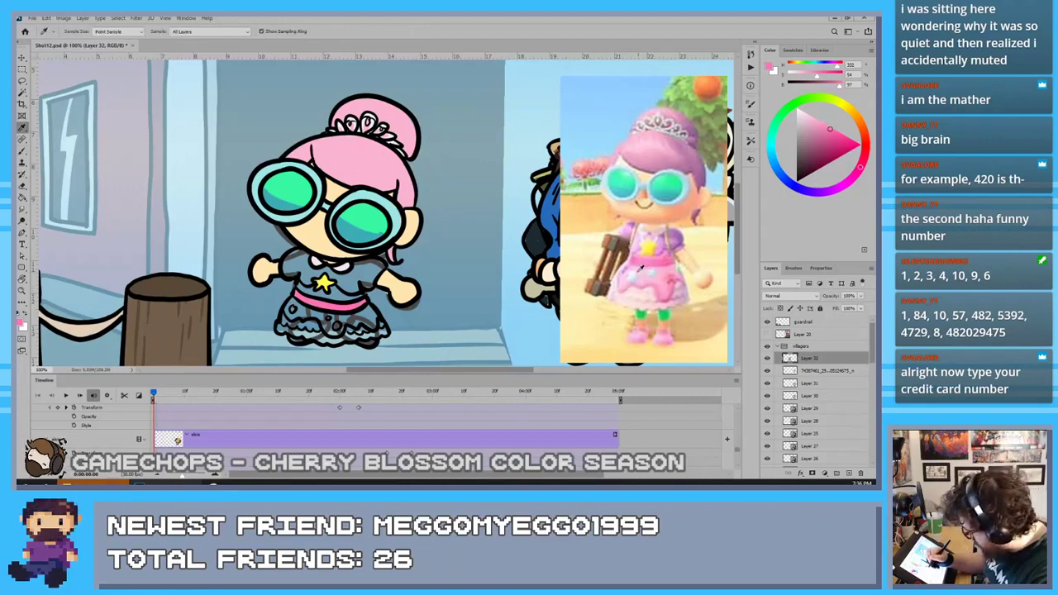
click(633, 270)
key(b)
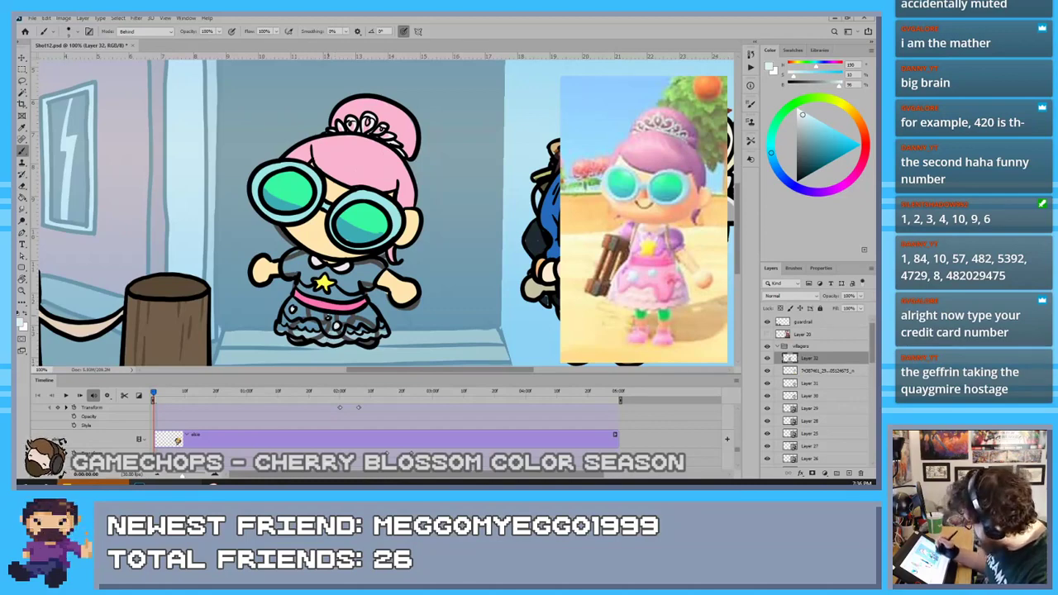
Colour the dress's bodice and puffed sleeves with the light purple sampled from the reference sleeve, enlarging the brush
alt+click(676, 234)
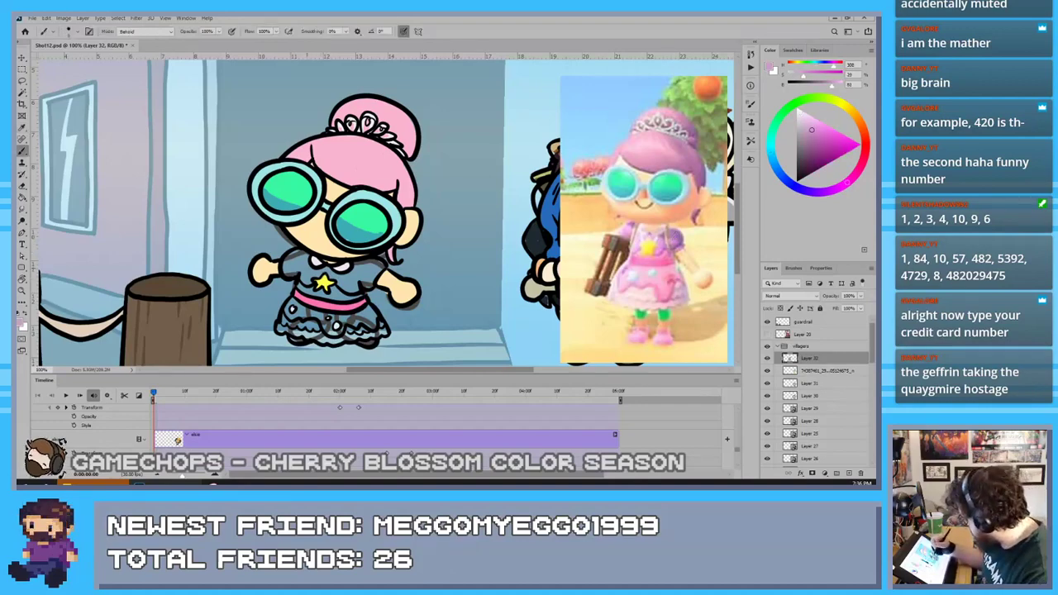
mouse_move(301, 262)
mouse_down()
mouse_move(303, 251)
mouse_move(292, 255)
mouse_move(293, 272)
mouse_move(310, 281)
mouse_move(368, 278)
mouse_move(374, 266)
mouse_move(359, 266)
mouse_up()
key(bracketright)
key(bracketright)
key(bracketright)
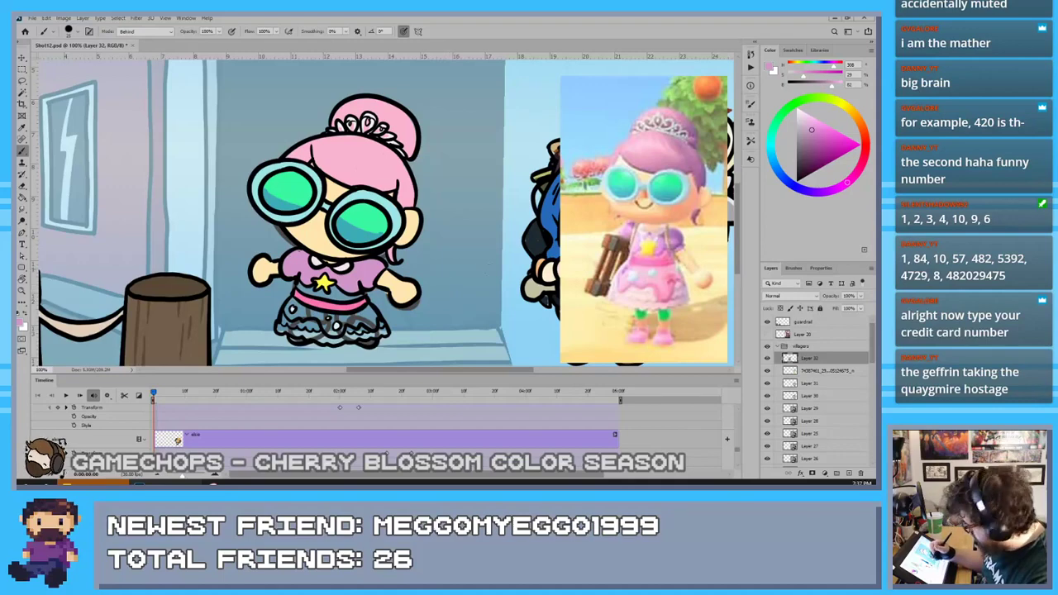
Paint the upper skirt around the gems with the light pink sampled from the villager's hair, using a smaller brush near the edges
key(i)
click(323, 157)
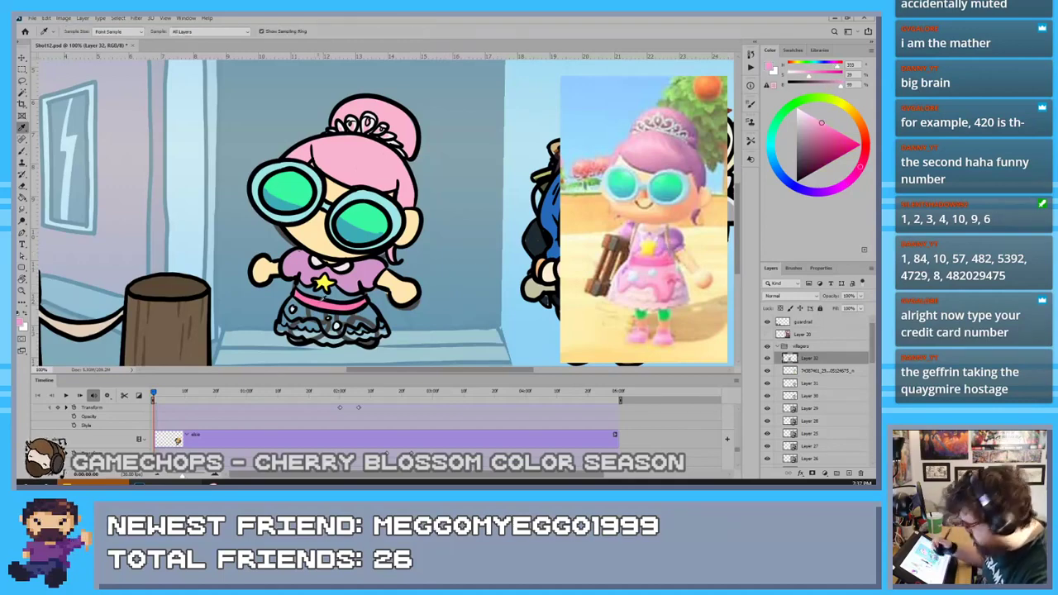
key(b)
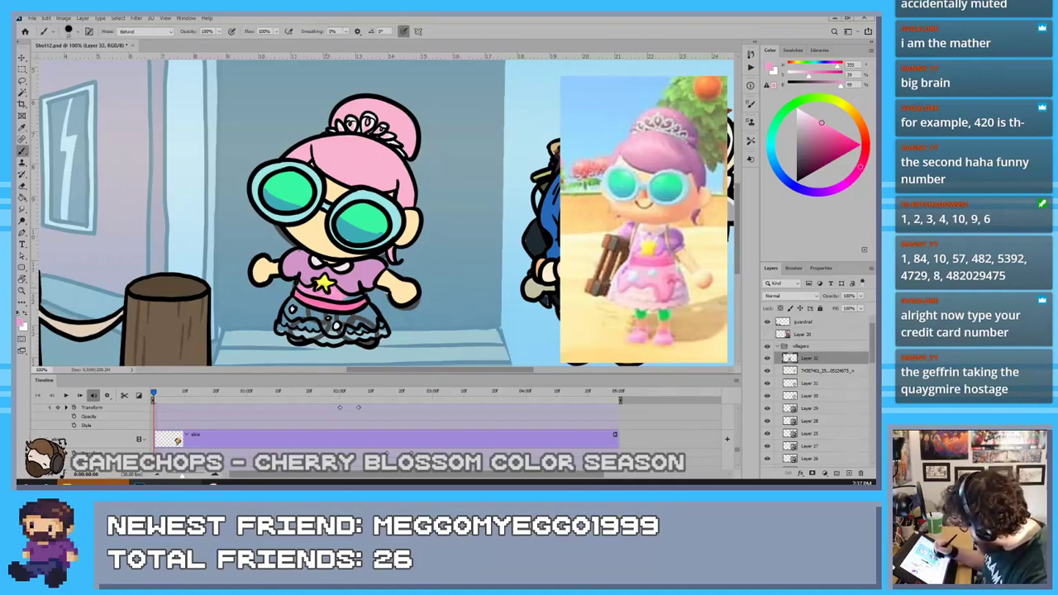
drag(361, 293, 360, 300)
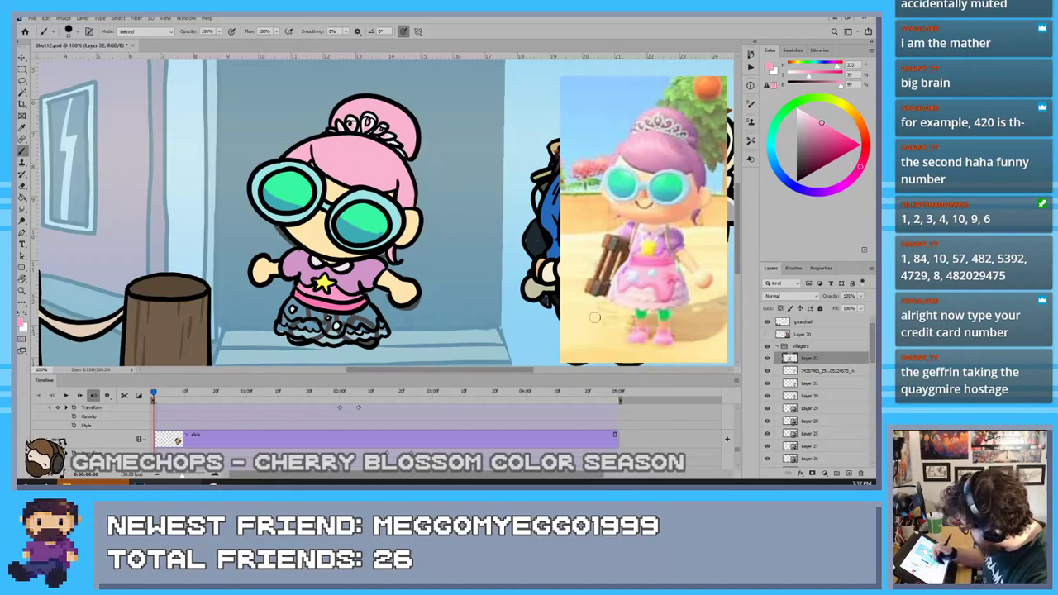
mouse_move(364, 308)
mouse_down()
mouse_move(370, 322)
mouse_move(357, 316)
mouse_up()
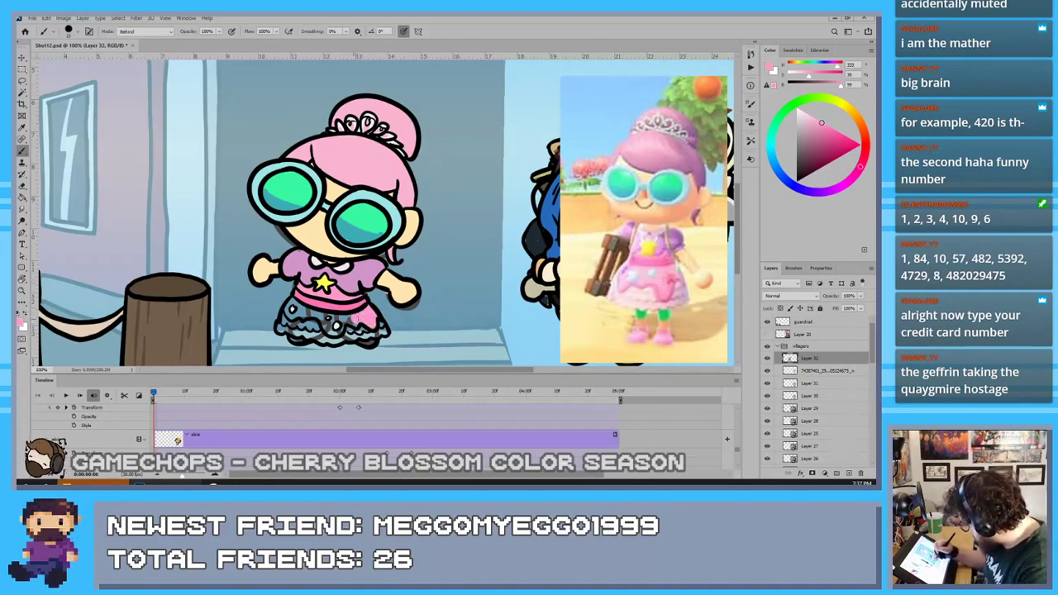
key(bracketleft)
key(bracketleft)
key(bracketleft)
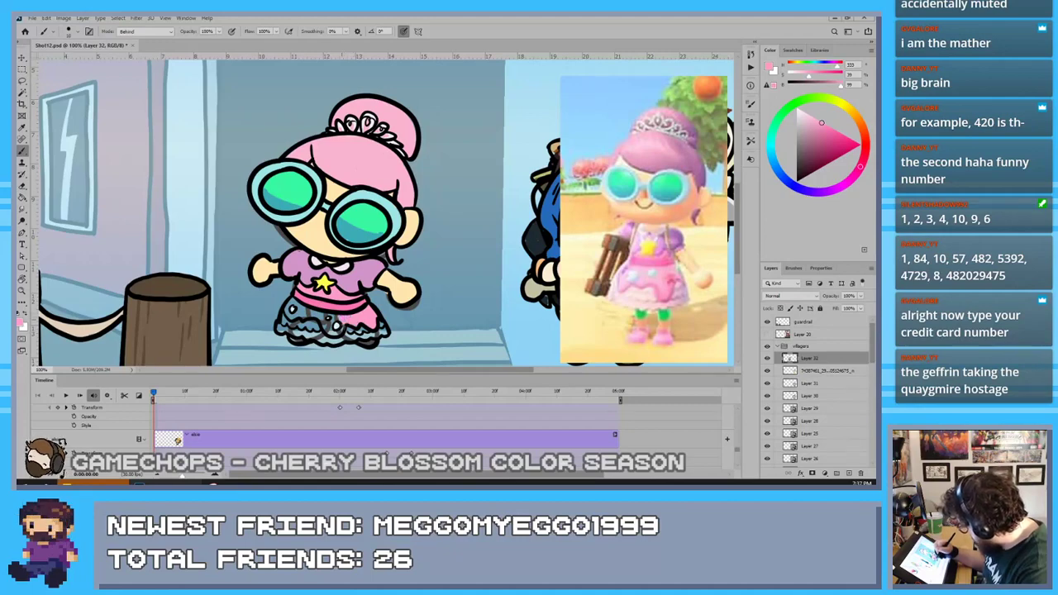
mouse_move(332, 327)
mouse_down()
mouse_move(324, 313)
mouse_move(290, 314)
mouse_up()
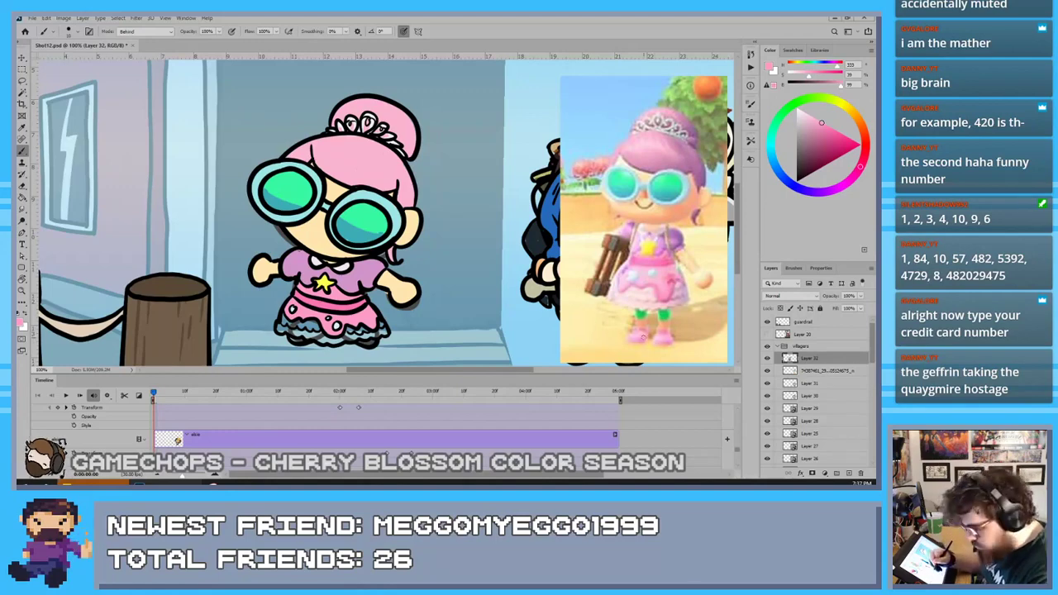
Fill the skirt's ruffled lower hem with the pale pink sampled from the hem of the reference dress
key(i)
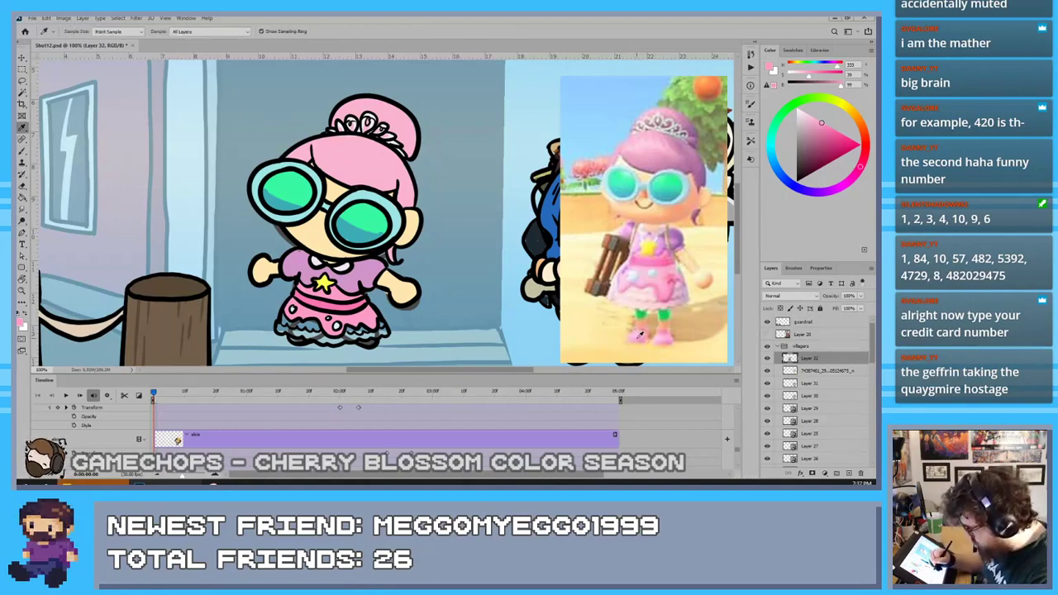
click(636, 334)
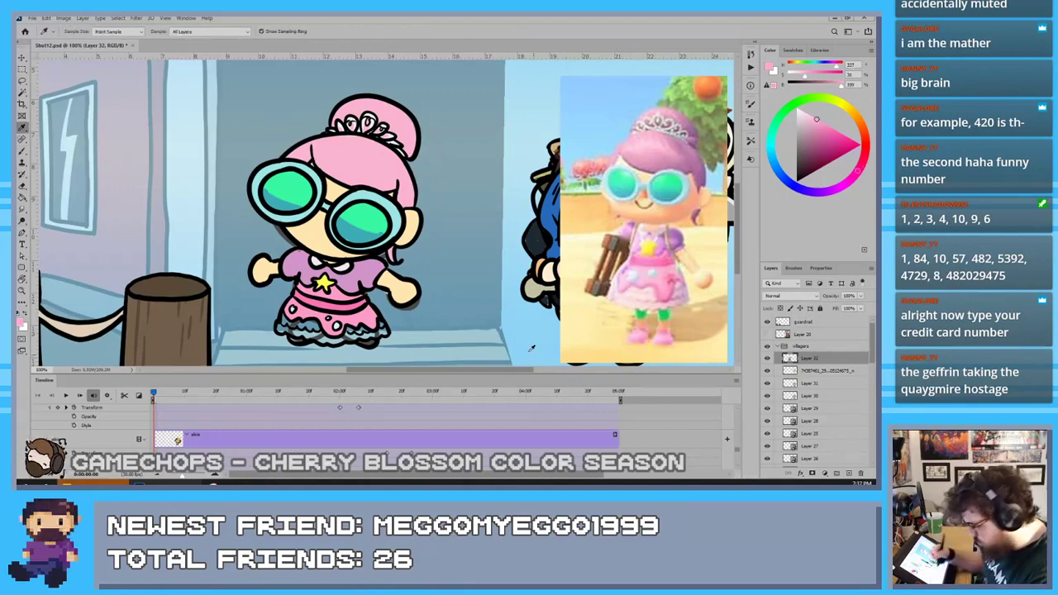
key(b)
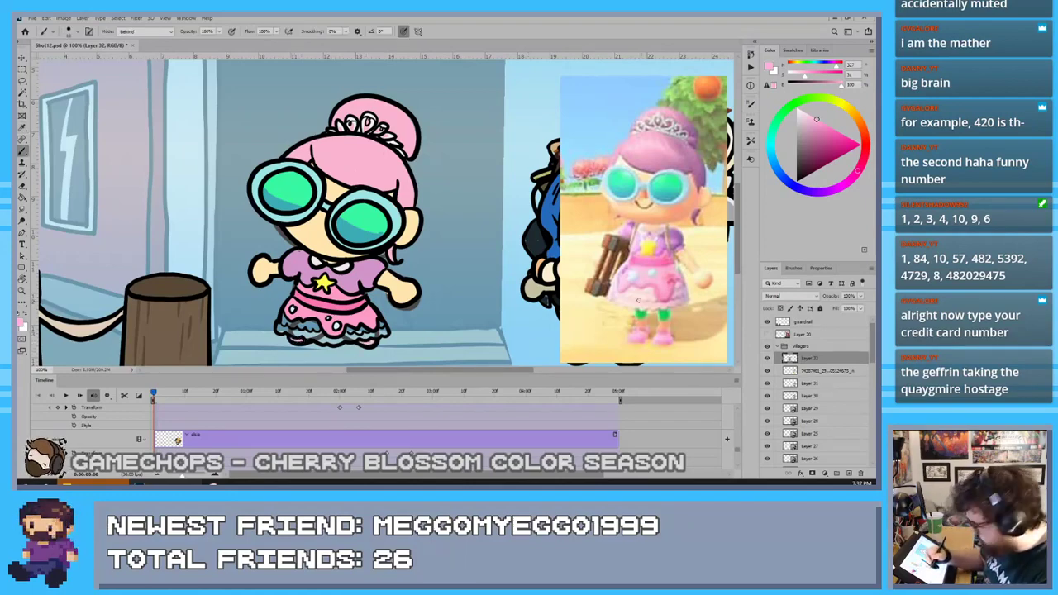
key(i)
click(609, 309)
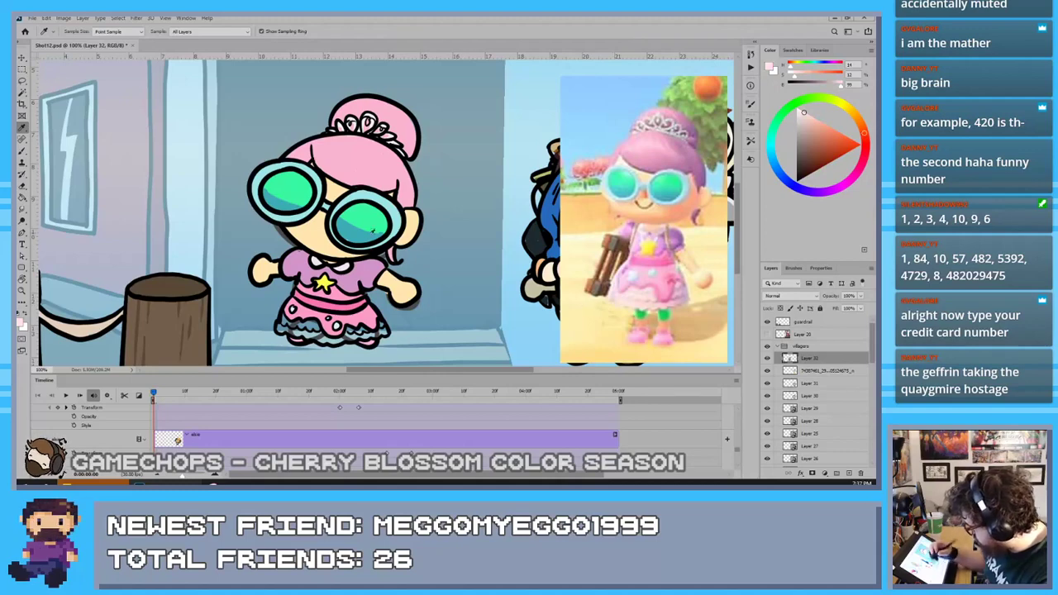
click(624, 312)
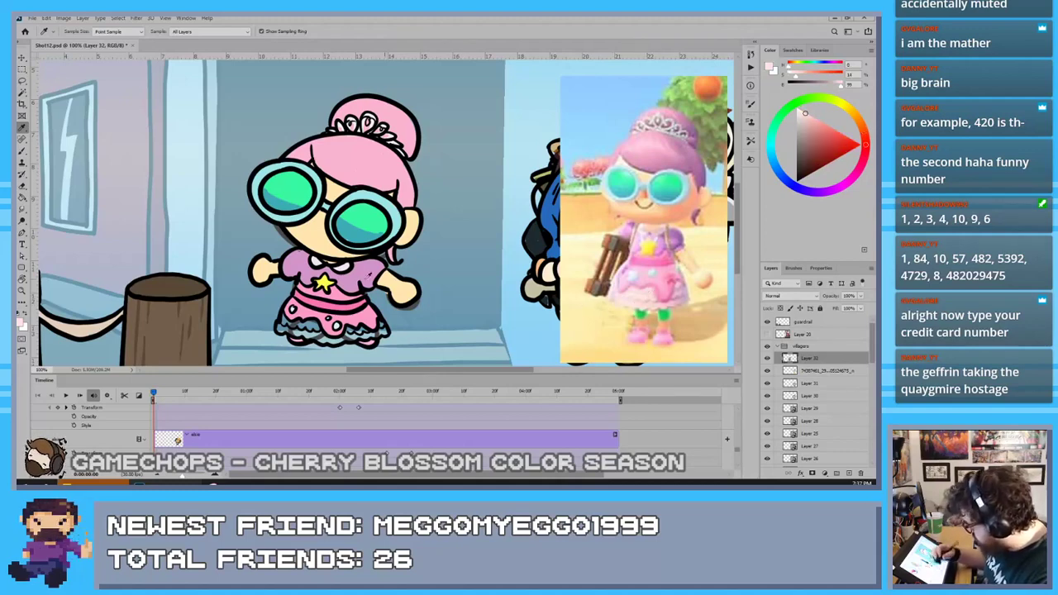
key(b)
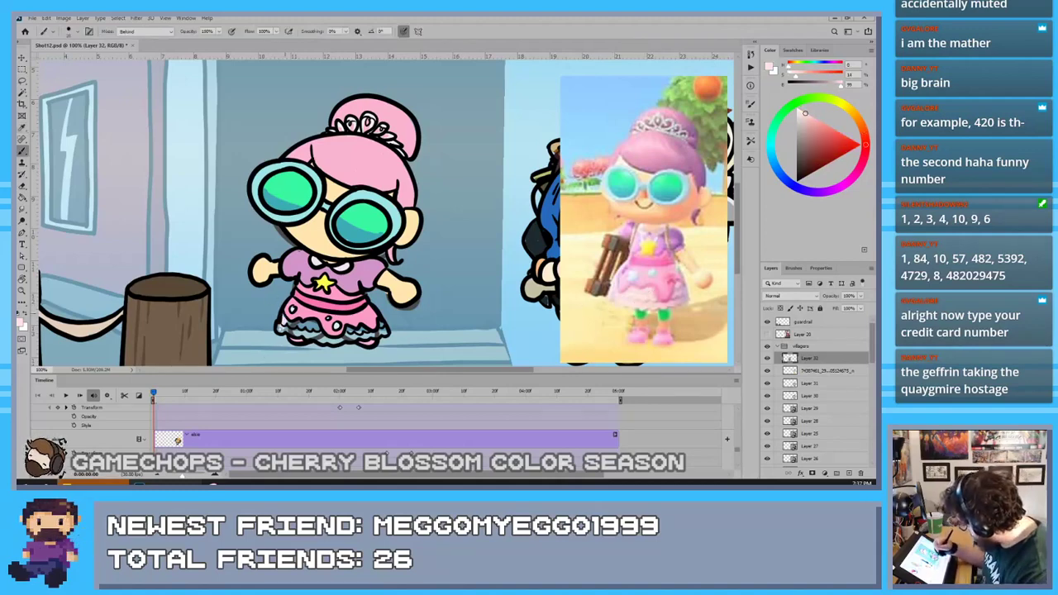
mouse_move(280, 328)
mouse_down()
mouse_move(377, 332)
mouse_move(378, 321)
mouse_up()
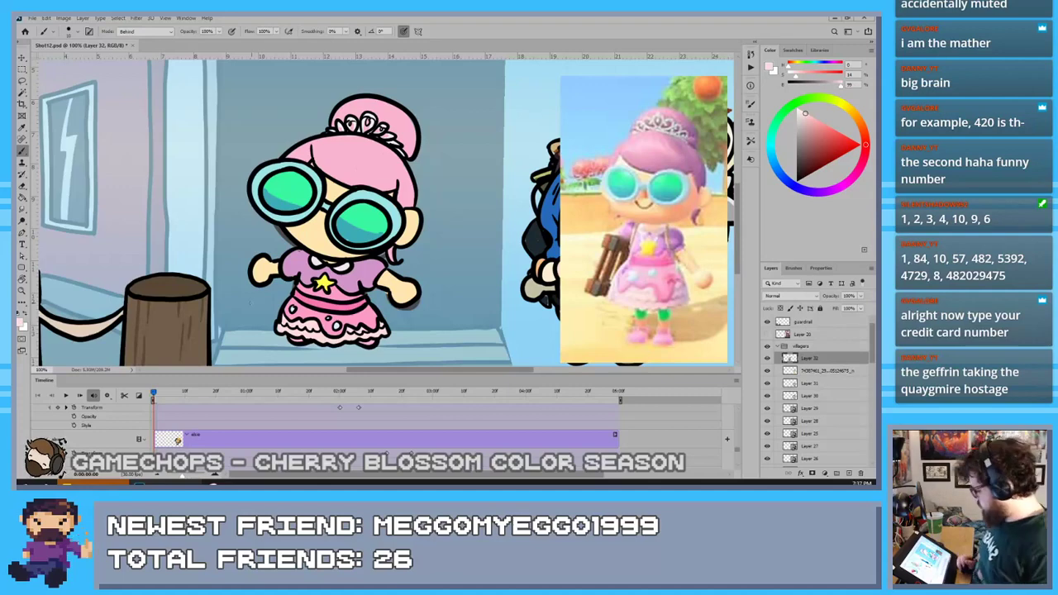
Delete the pink-haired villager's reference photo layer and move the finished villager on Layer 32 onto the crowd of villagers
click(803, 370)
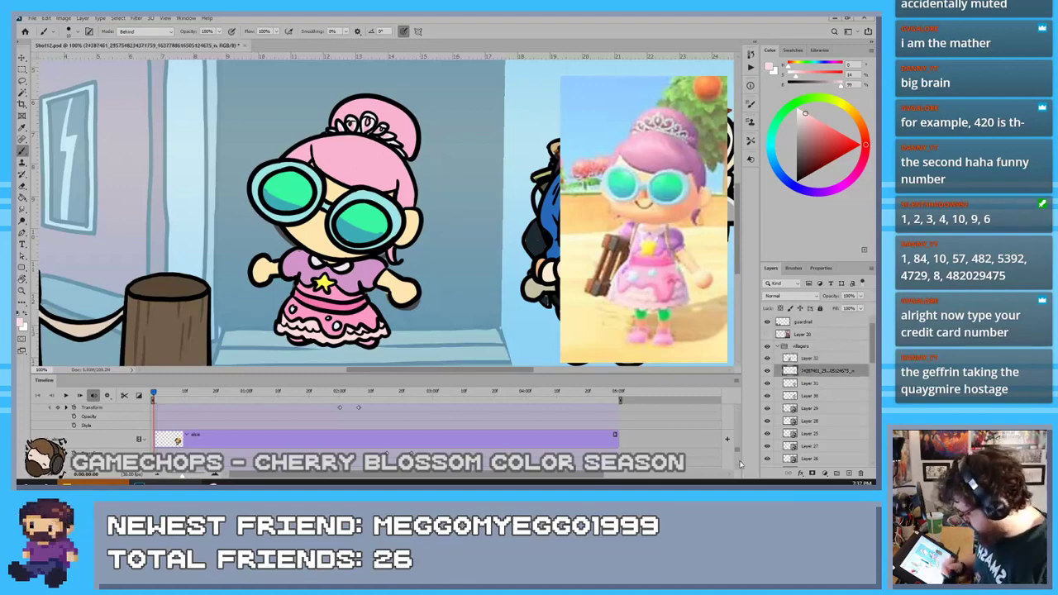
key(Delete)
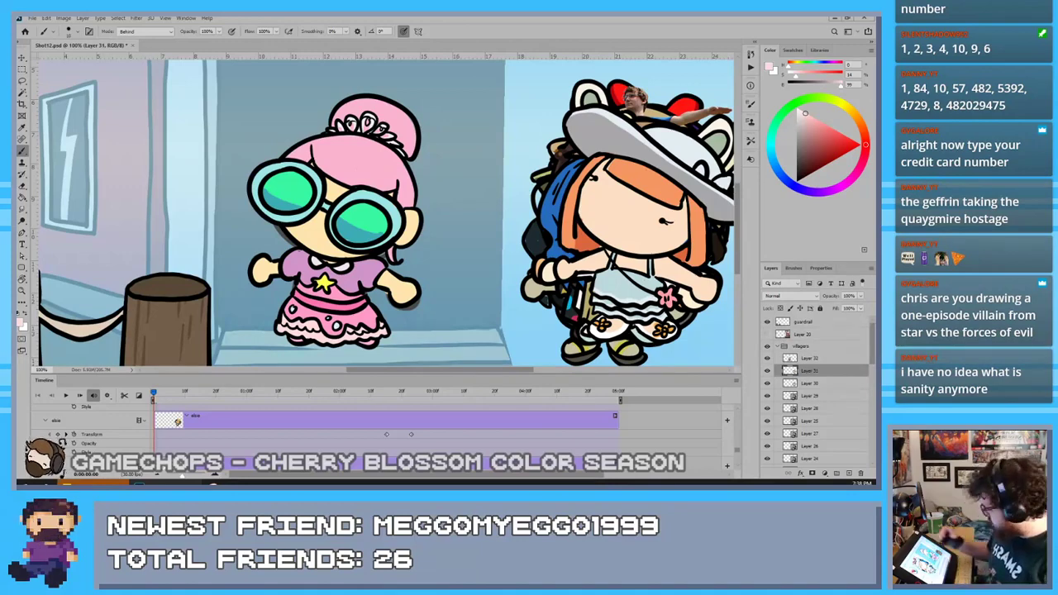
key(v)
drag(312, 273, 462, 282)
key(ctrl+z)
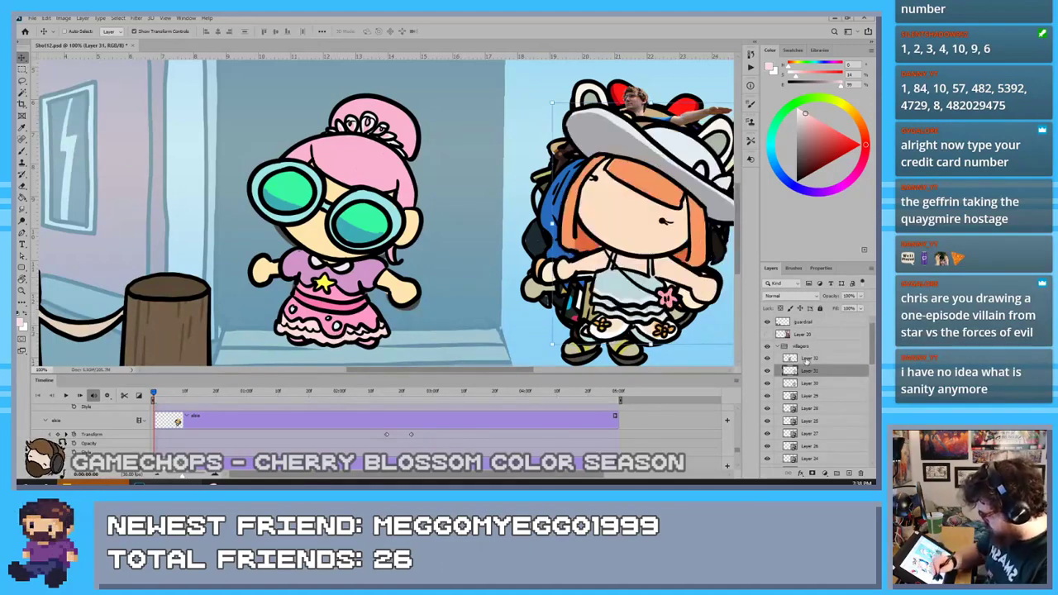
click(806, 358)
drag(351, 269, 644, 281)
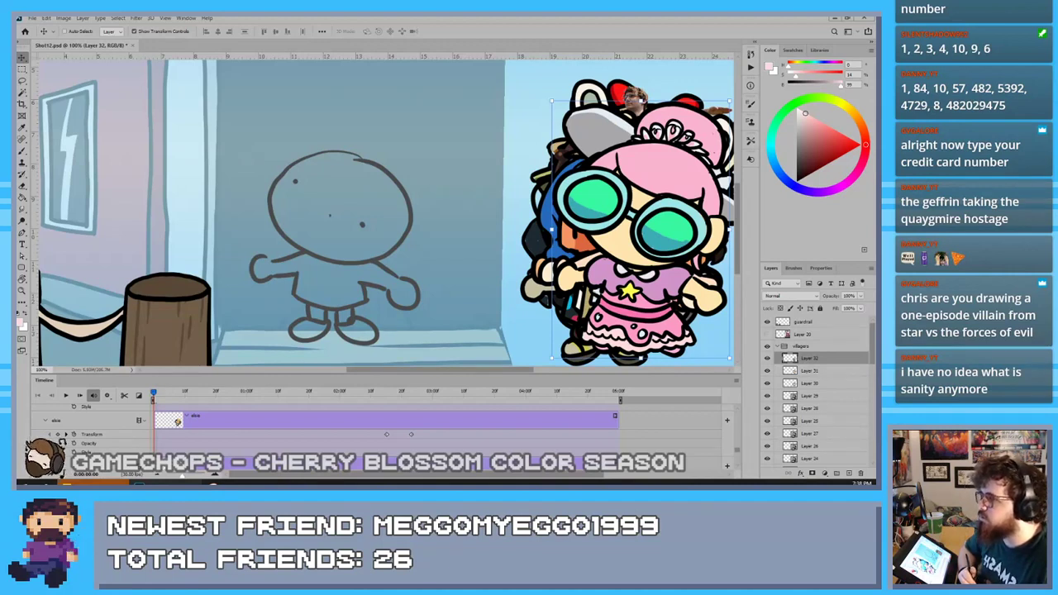
Place the night-time flower field screenshot of the villager with cap and glasses in the scene as a new reference
drag(846, 121, 421, 204)
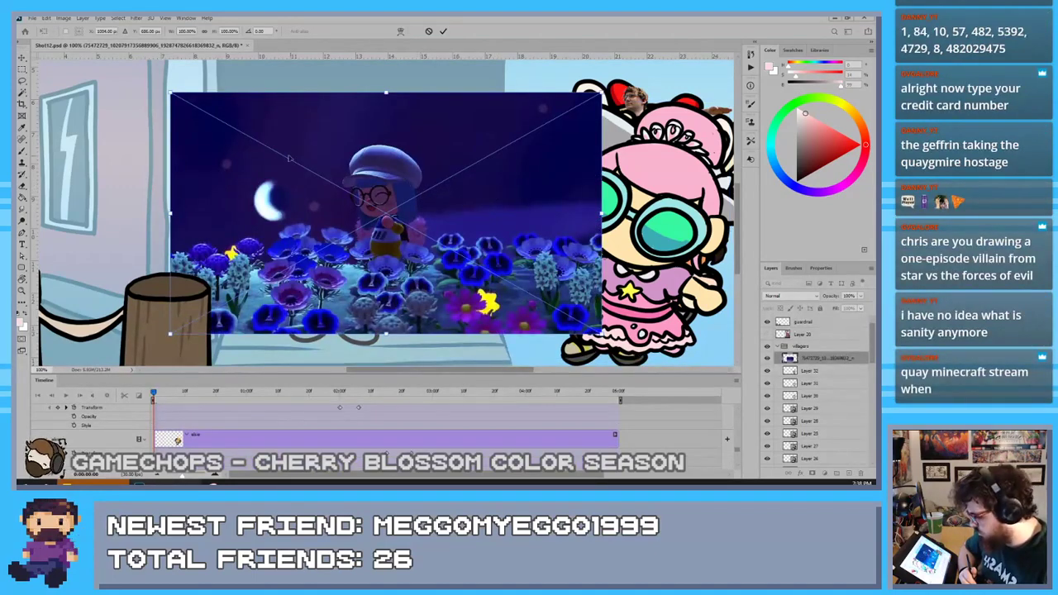
click(443, 31)
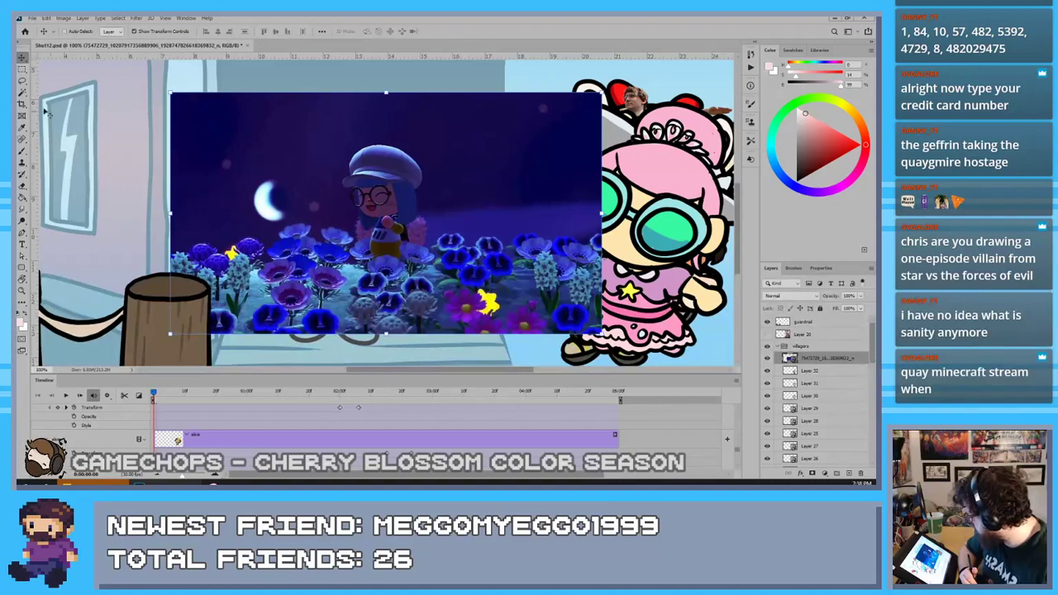
Rasterize the new reference layer and trim it to a rectangle around the character by deleting everything outside the selection
click(22, 69)
drag(324, 134, 445, 293)
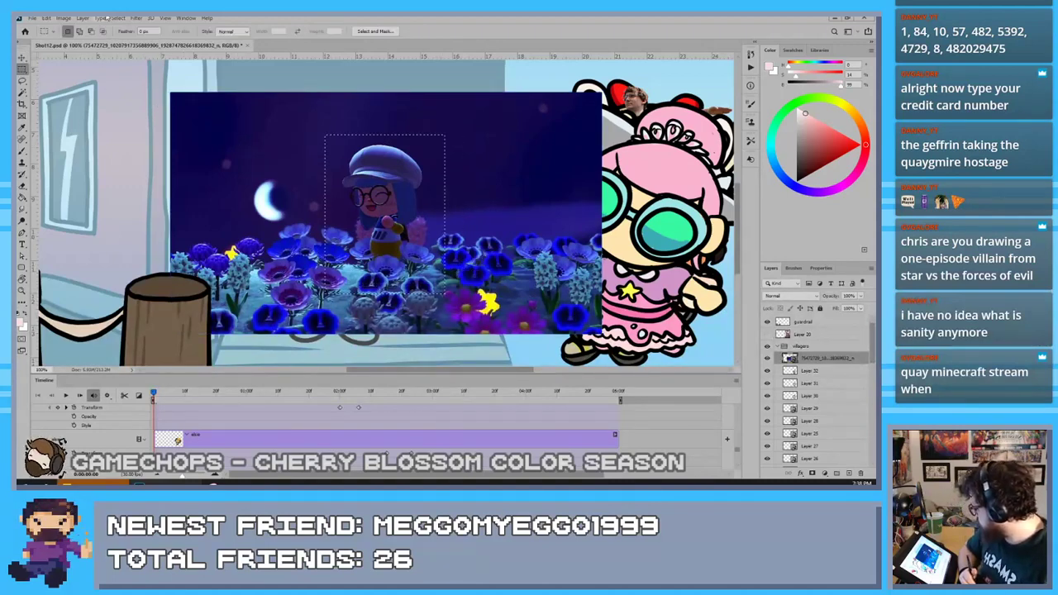
click(64, 17)
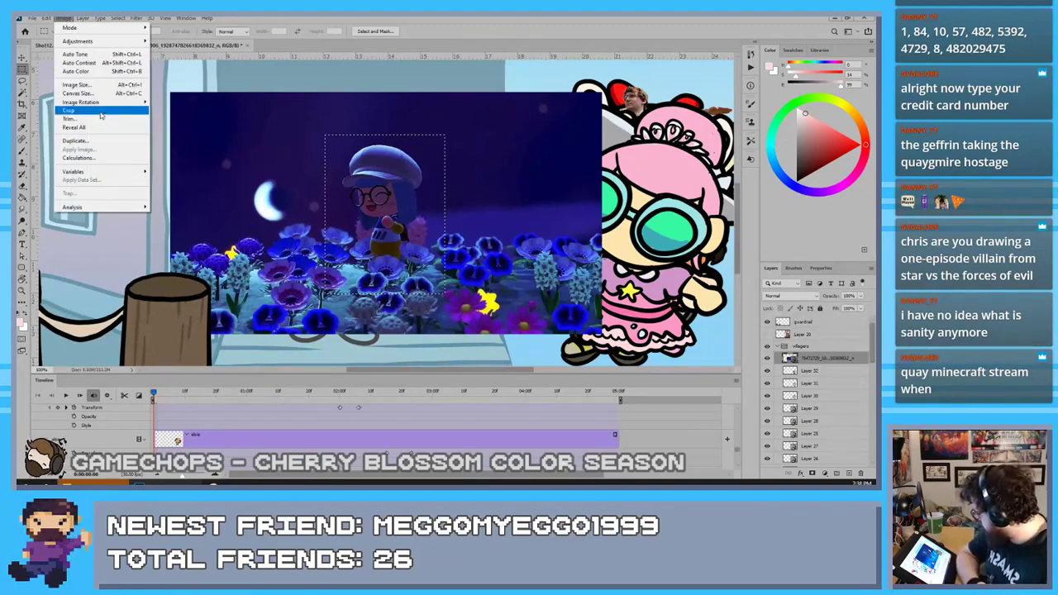
click(63, 18)
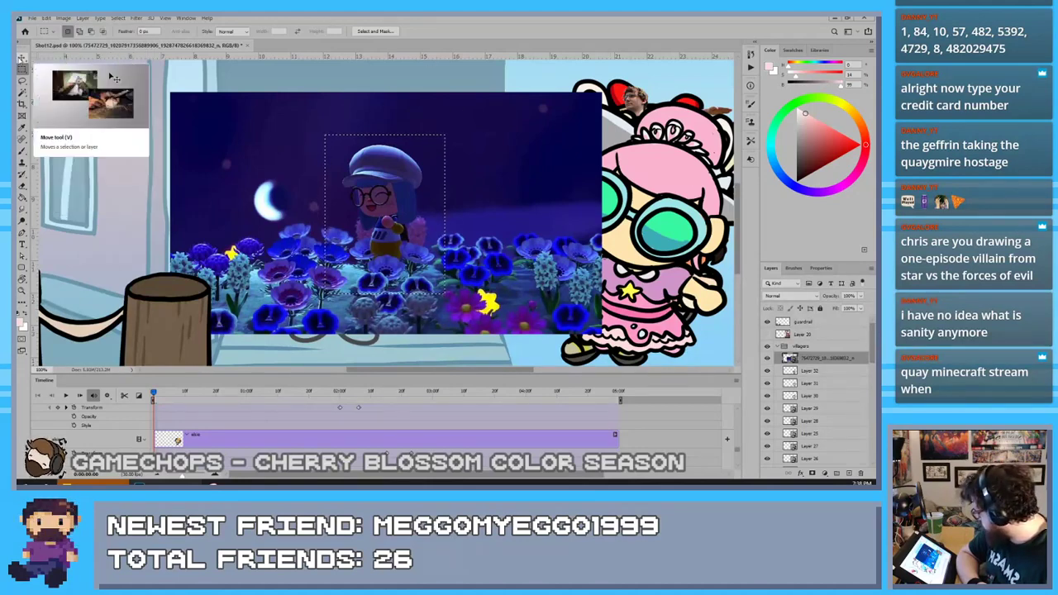
click(118, 18)
click(128, 53)
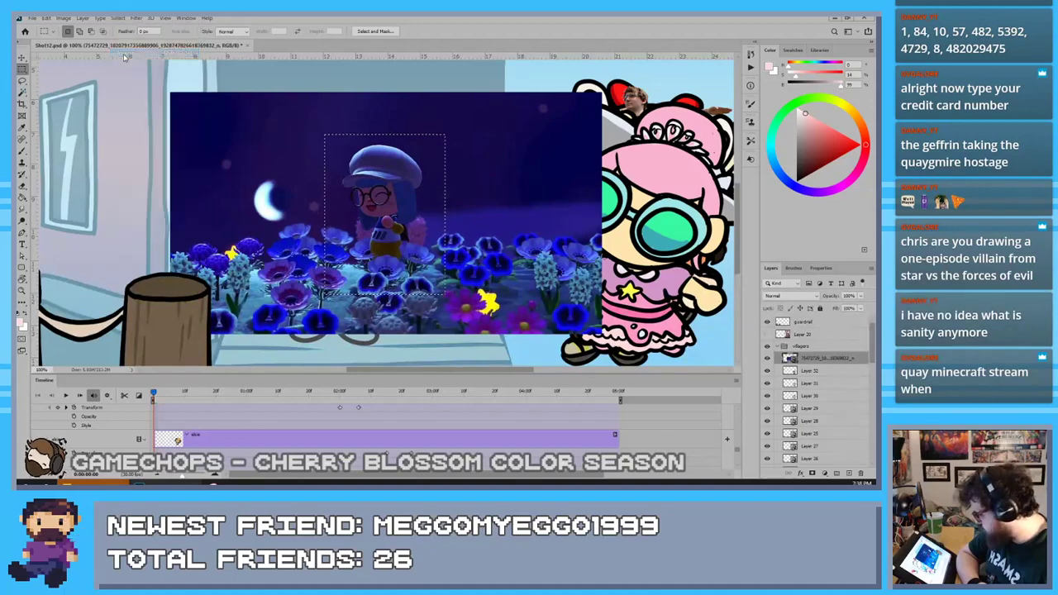
right_click(842, 362)
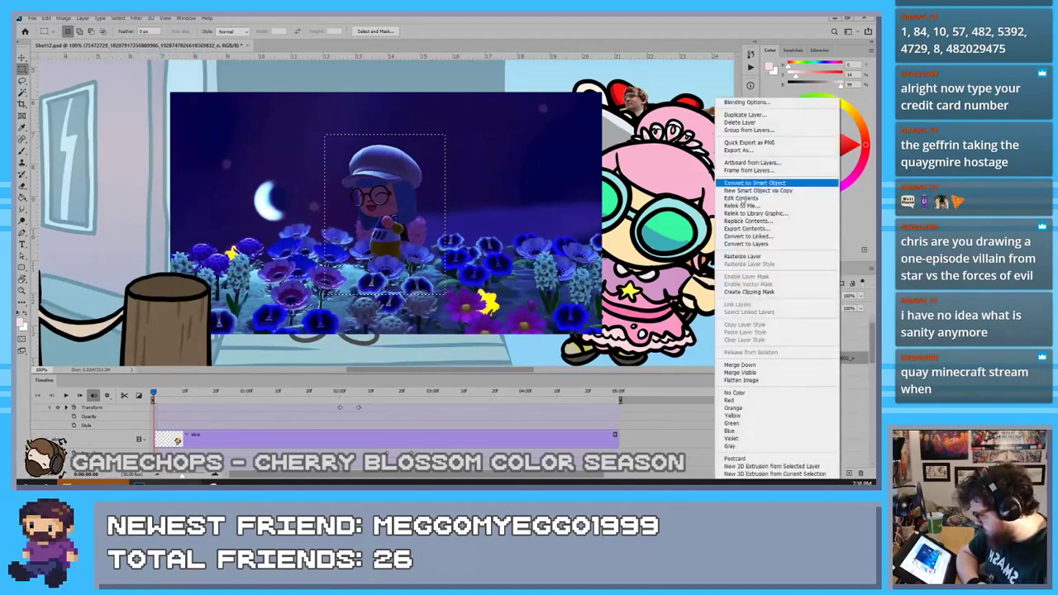
click(741, 256)
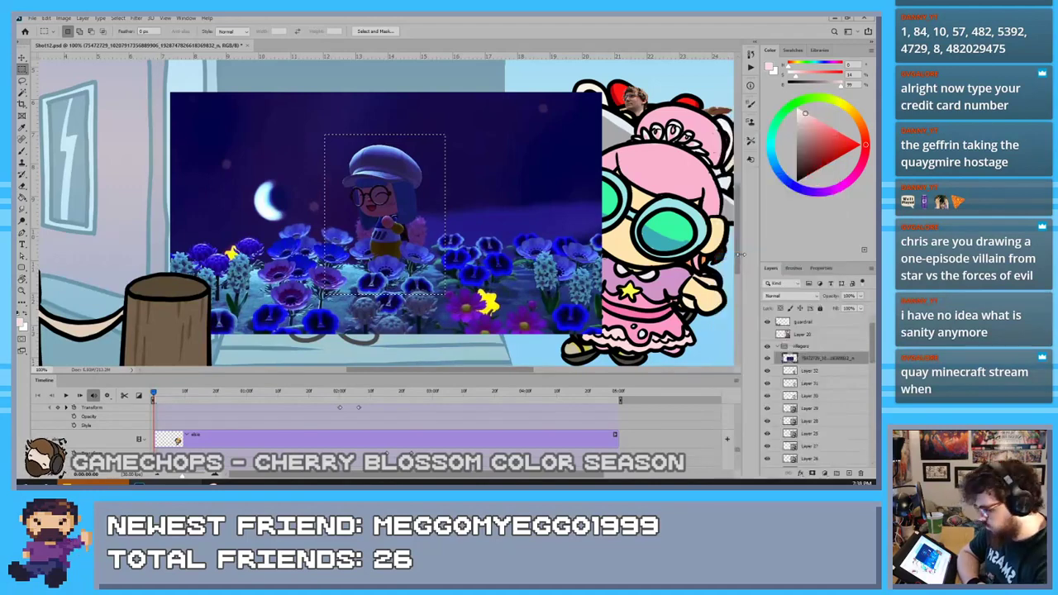
key(ctrl+shift+i)
key(Delete)
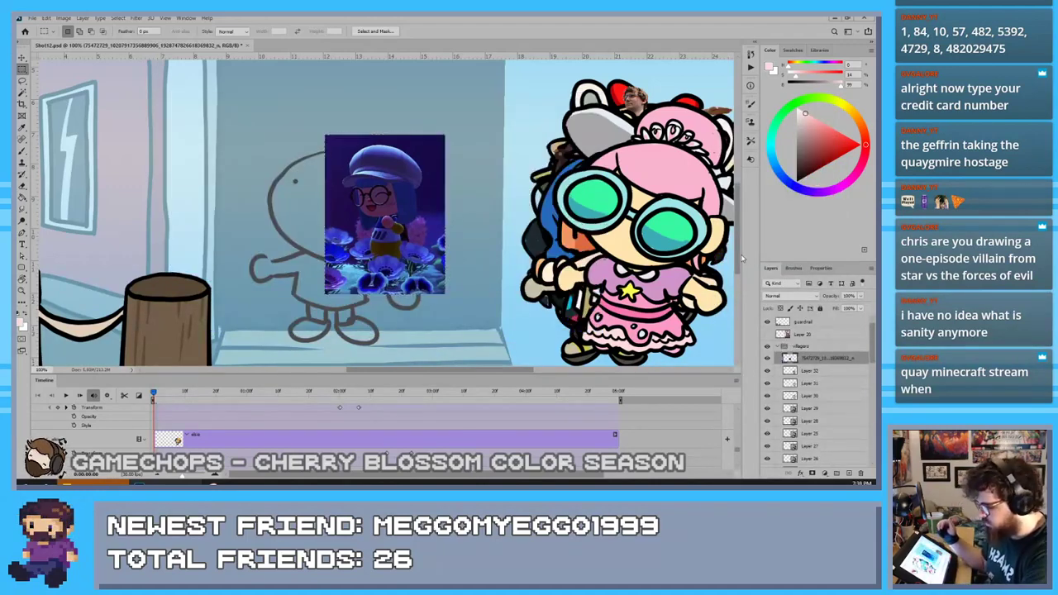
click(22, 57)
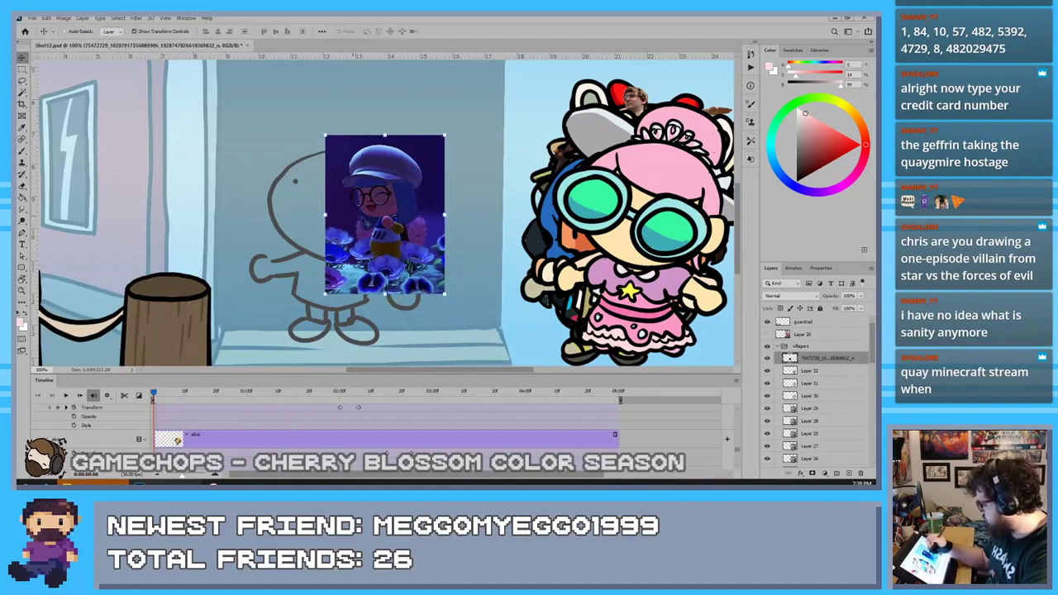
Move the reference picture over the finished character group beside the sketch and enlarge it to about 159%
drag(361, 215, 622, 247)
key(ctrl+t)
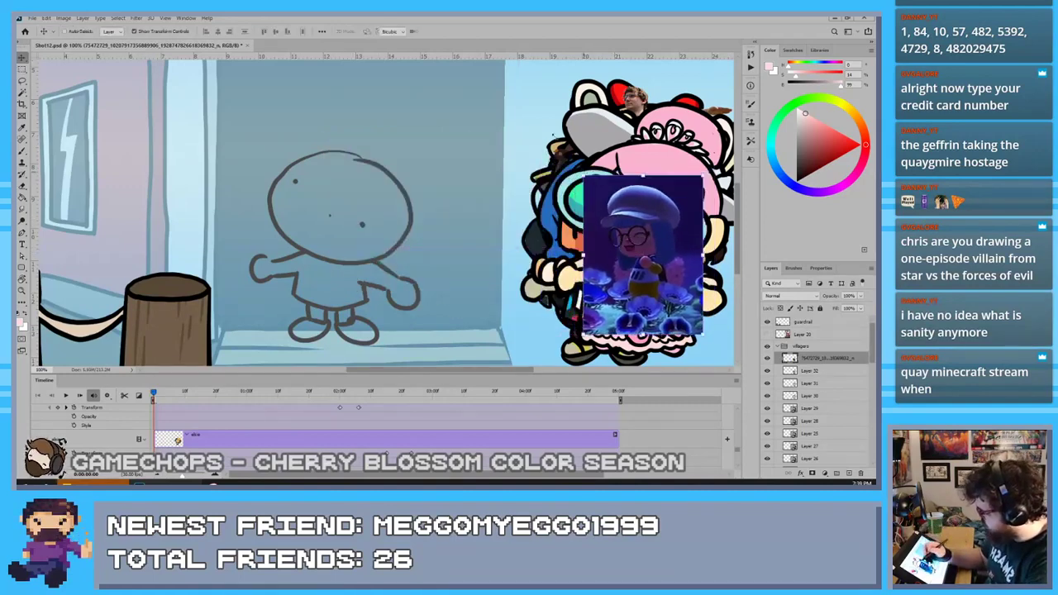
drag(588, 170, 517, 86)
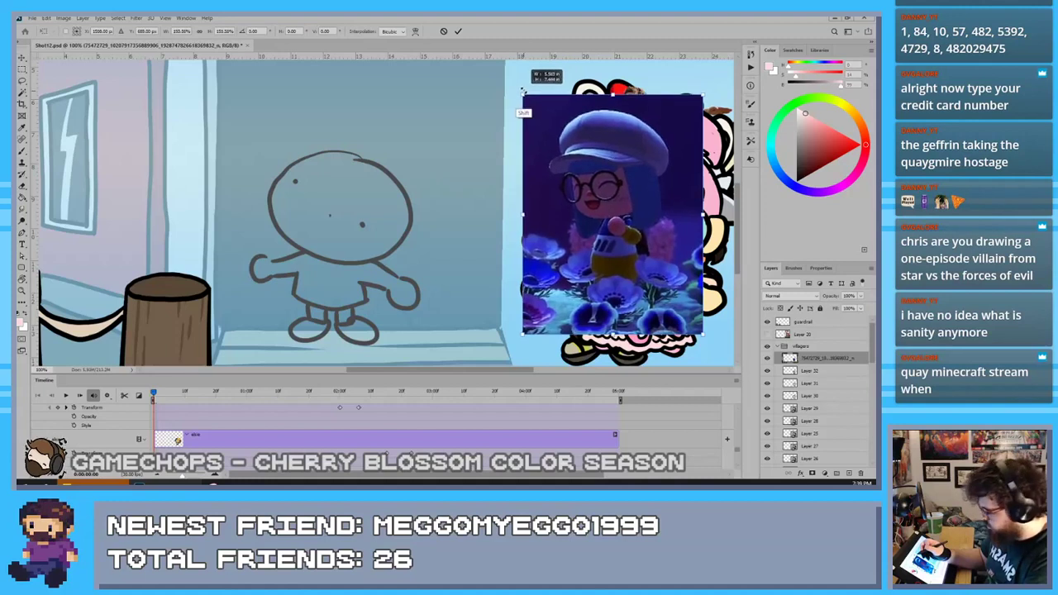
drag(564, 223, 582, 219)
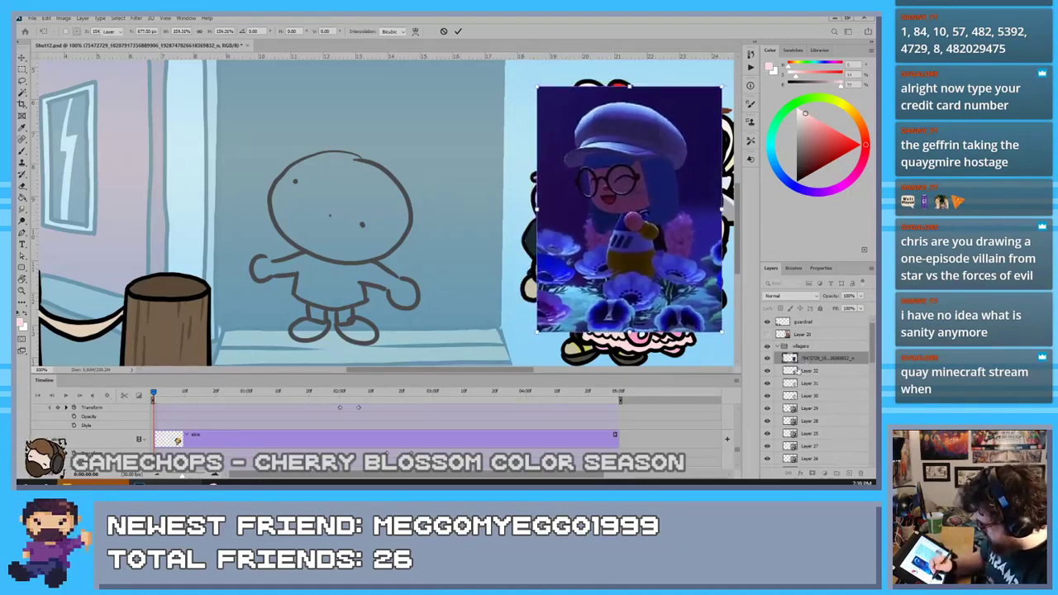
key(Return)
On a new layer, ink the sketched head outline in black with the brush and erase the overlapping line ends at its top
click(849, 474)
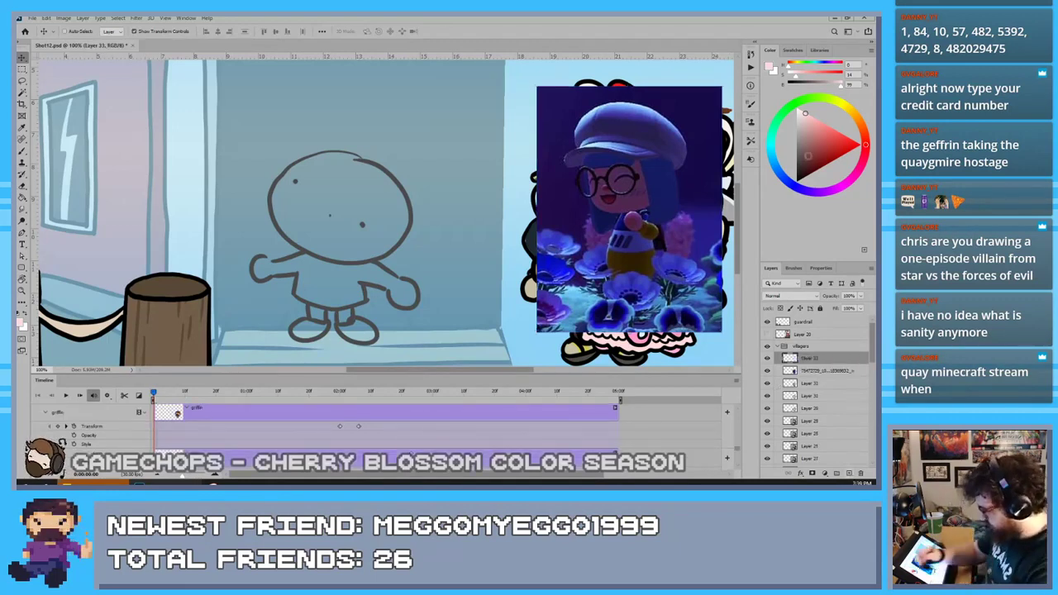
key(d)
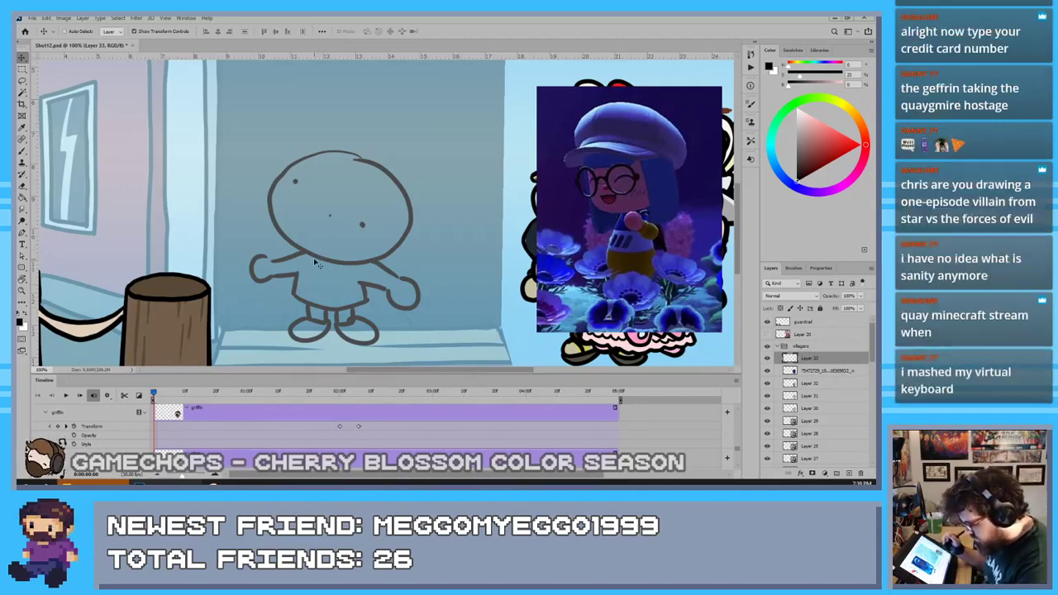
key(b)
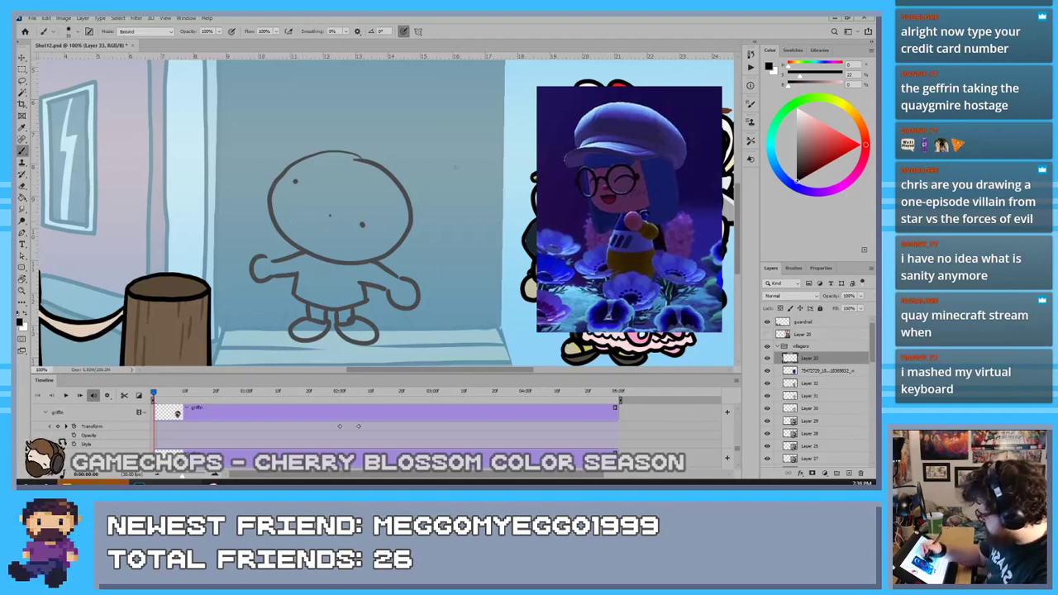
mouse_move(276, 184)
mouse_down()
mouse_move(365, 272)
mouse_move(284, 186)
mouse_up()
key(ctrl+z)
mouse_move(328, 154)
mouse_down()
mouse_move(312, 156)
mouse_move(356, 164)
mouse_move(281, 239)
mouse_move(355, 157)
mouse_move(407, 216)
mouse_move(328, 154)
mouse_up()
key(ctrl+z)
key(ctrl+z)
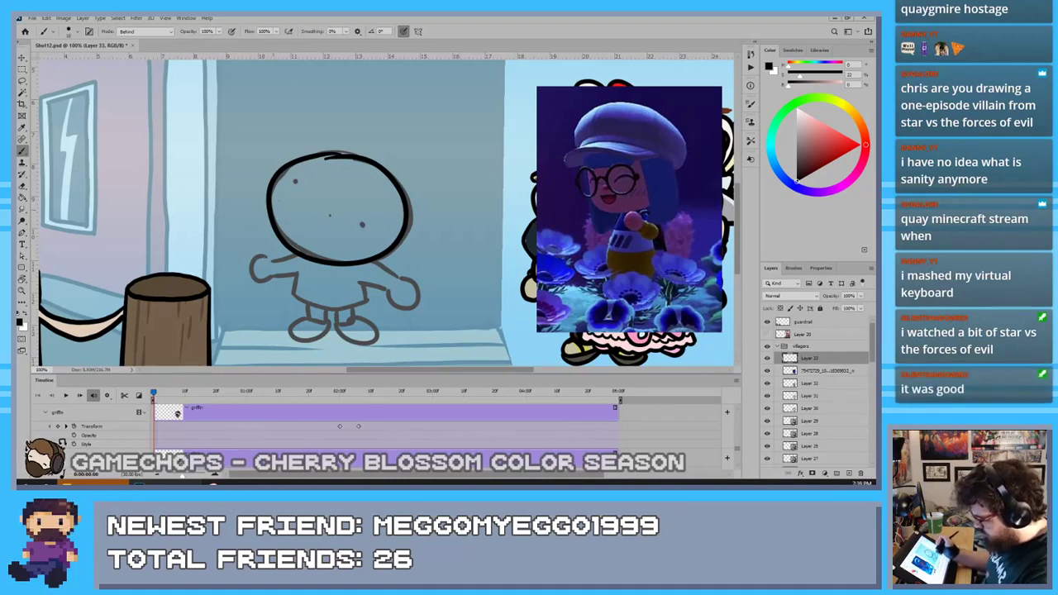
key(e)
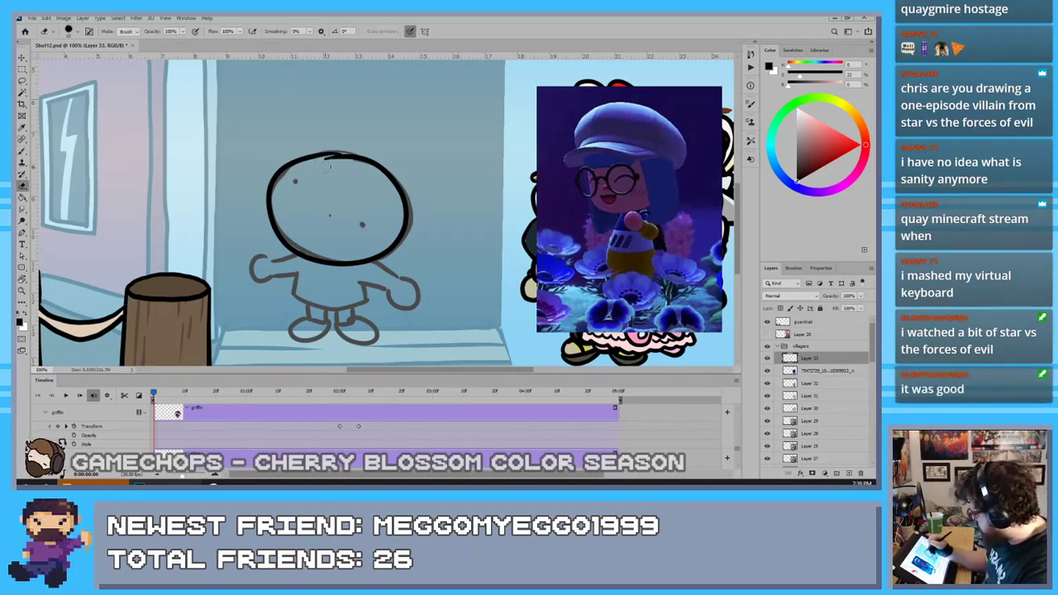
drag(319, 163, 348, 163)
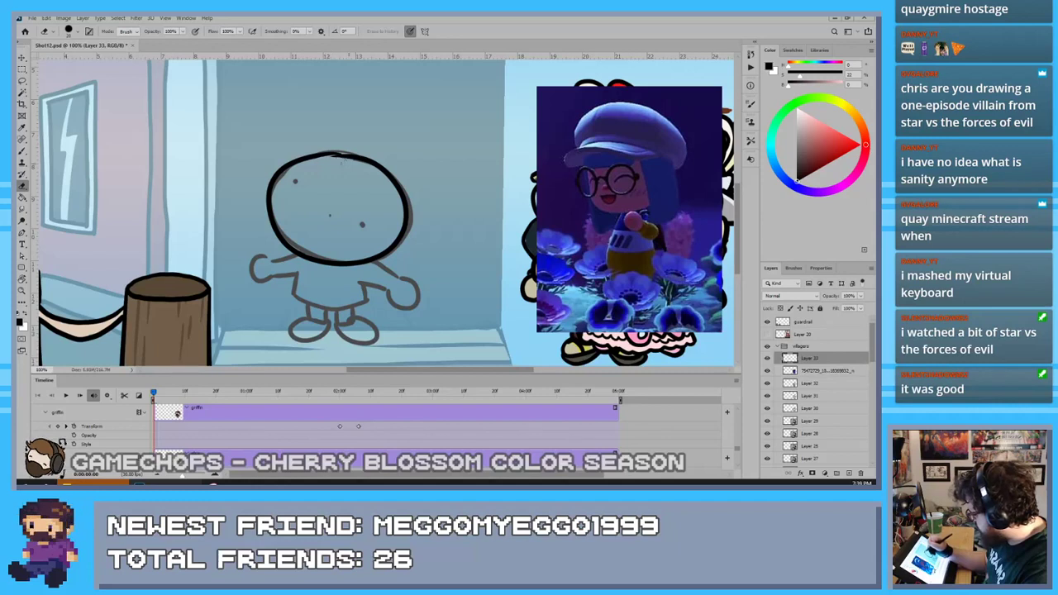
Ink a curved hat line across the top of the head and two black dot eyes over the sketched ones
key(b)
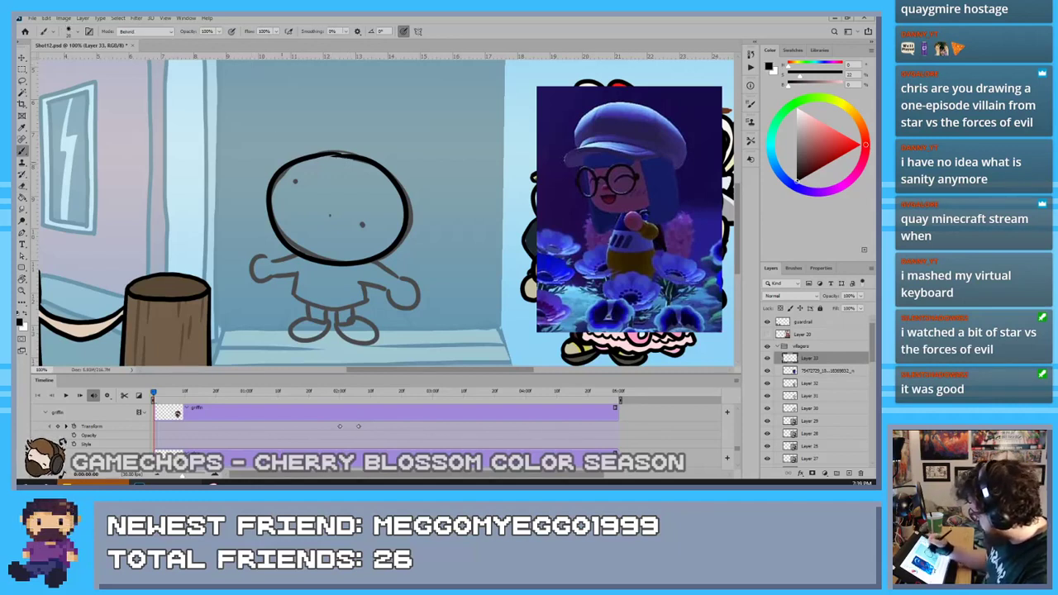
drag(303, 161, 389, 188)
key(ctrl+z)
drag(302, 160, 405, 204)
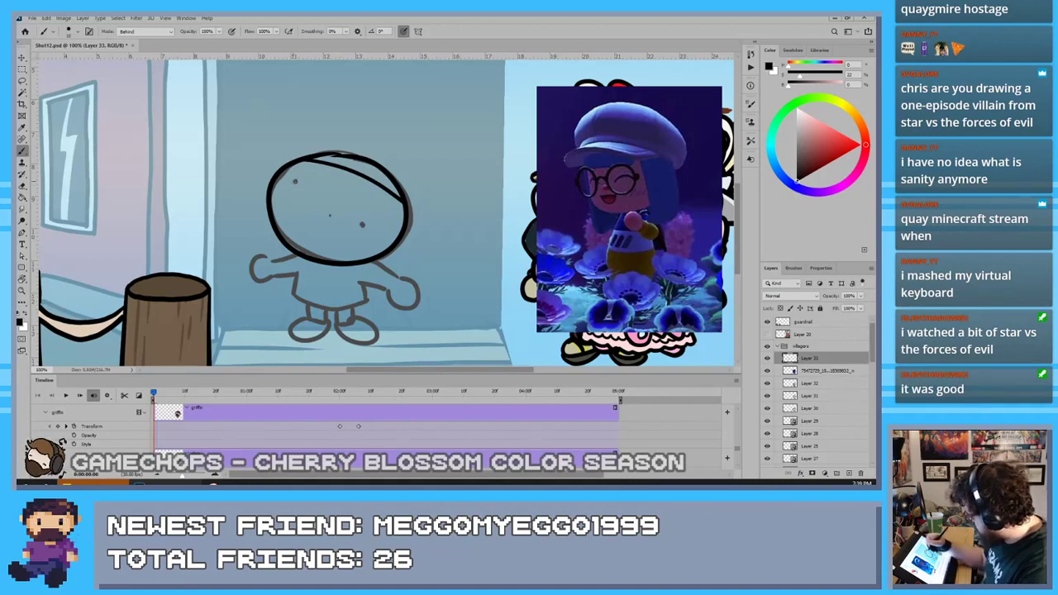
click(295, 180)
click(362, 224)
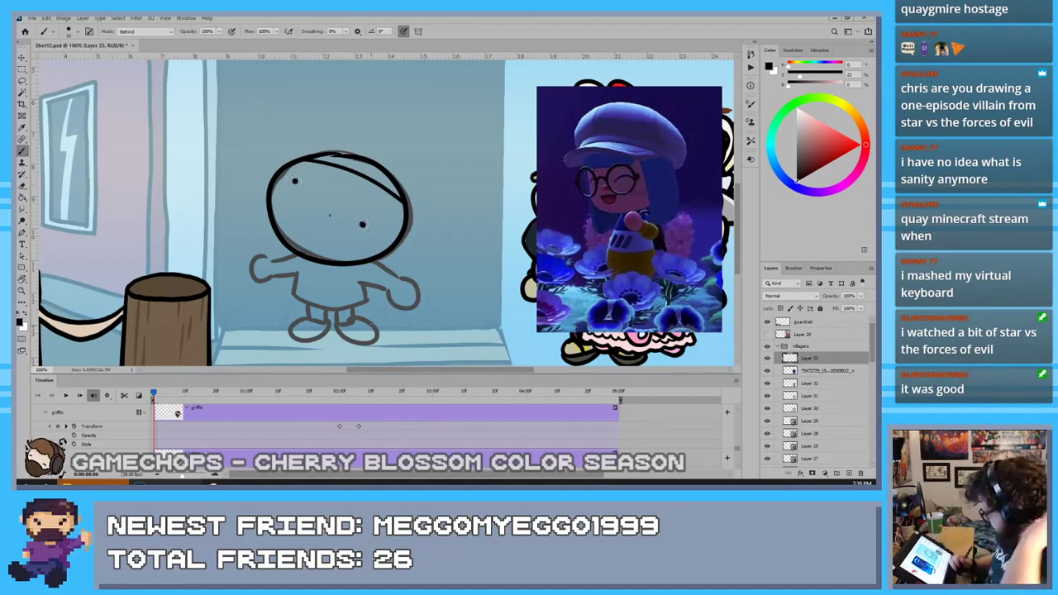
Draw round glasses around both eyes, with a bridge between the lenses and small hinges at the outer edges
mouse_move(371, 205)
mouse_down()
mouse_move(389, 235)
mouse_move(372, 204)
mouse_move(363, 252)
mouse_move(369, 207)
mouse_up()
key(ctrl+z)
key(ctrl+z)
mouse_move(283, 169)
mouse_down()
mouse_move(317, 189)
mouse_move(294, 167)
mouse_move(337, 206)
mouse_up()
drag(271, 174, 262, 169)
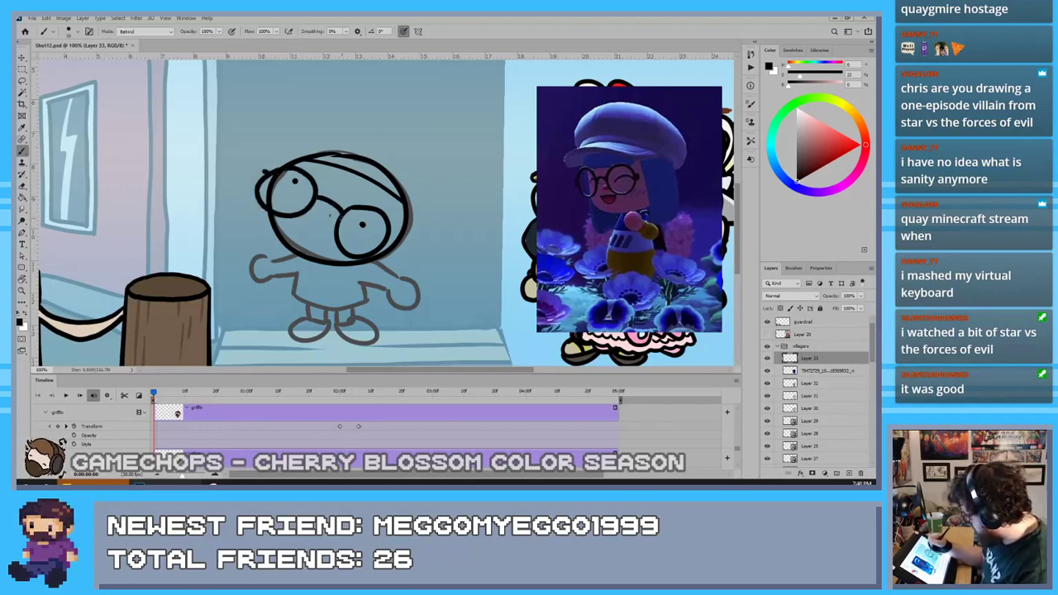
key(ctrl+z)
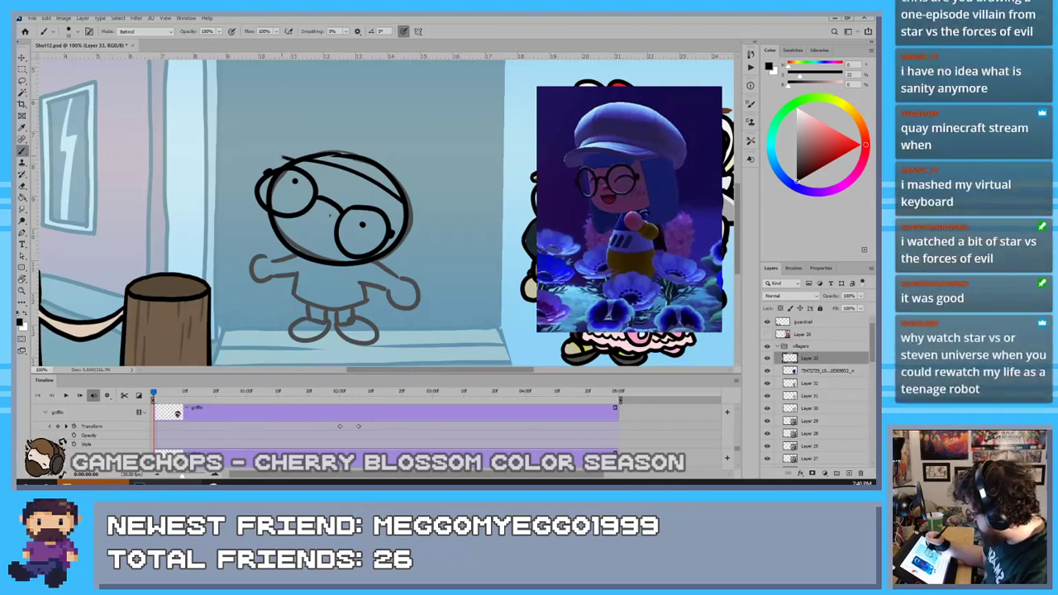
Draw the cap's curved visor above the forehead, running from the upper glasses lens toward the opposite side of the head
mouse_move(284, 156)
mouse_down()
mouse_move(295, 146)
mouse_move(378, 181)
mouse_up()
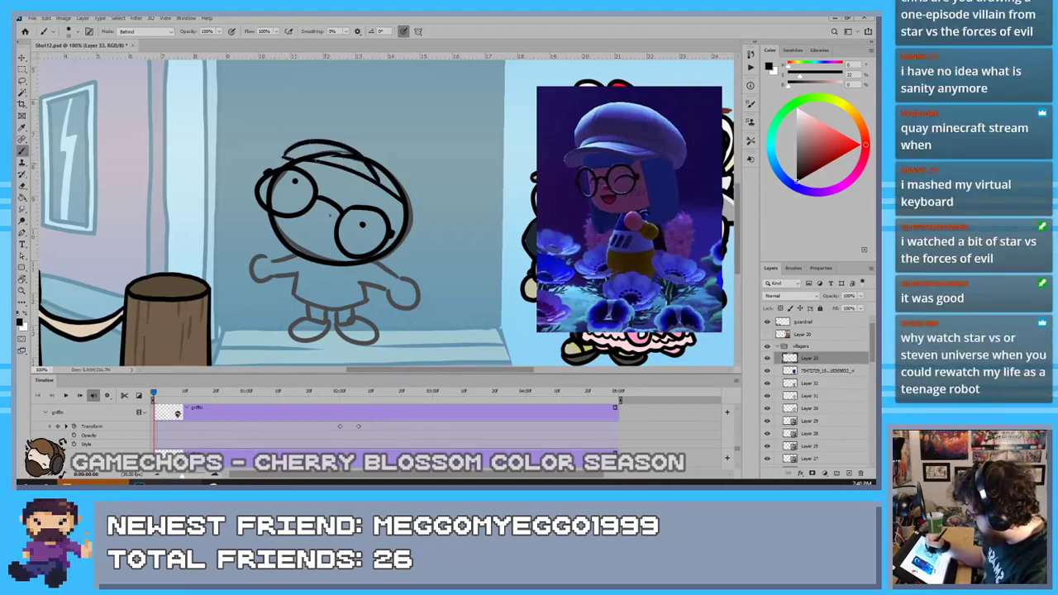
key(ctrl+z)
mouse_move(287, 158)
mouse_down()
mouse_move(287, 147)
mouse_move(376, 180)
mouse_up()
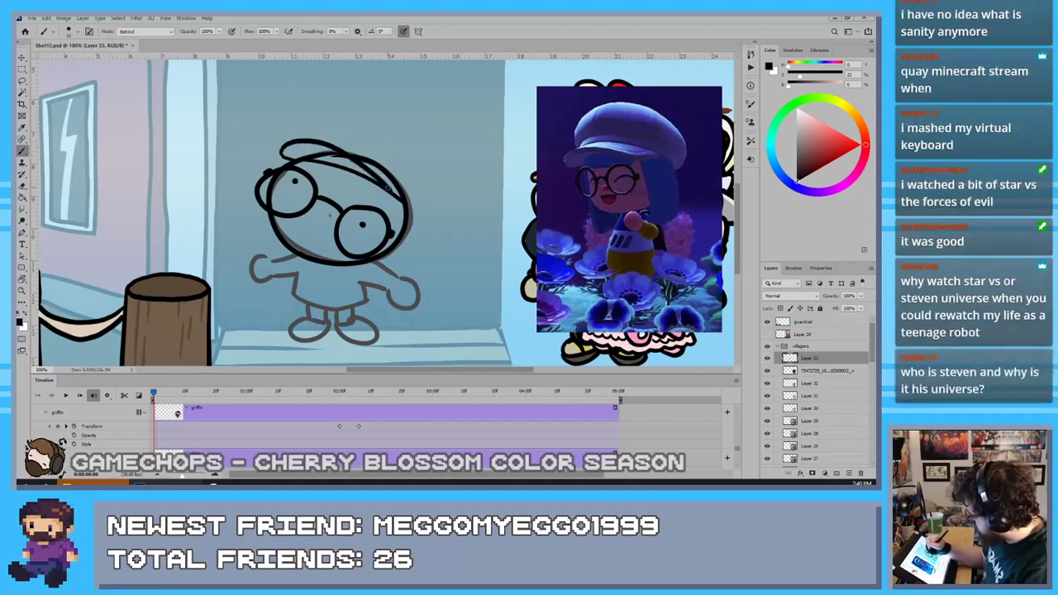
Erase the head outline inside the visor and behind the cap line
key(e)
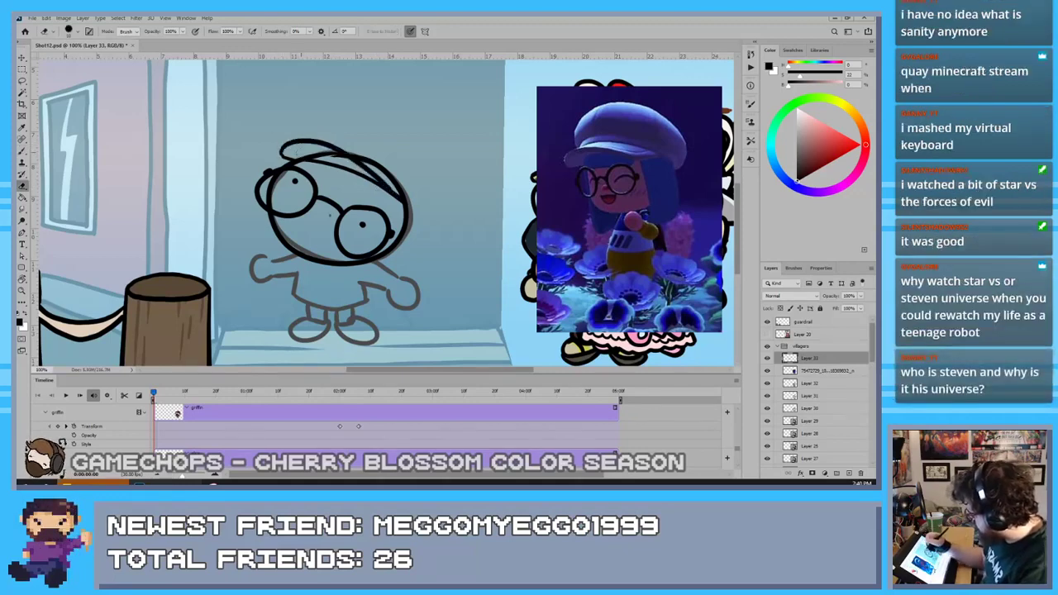
drag(300, 157, 334, 154)
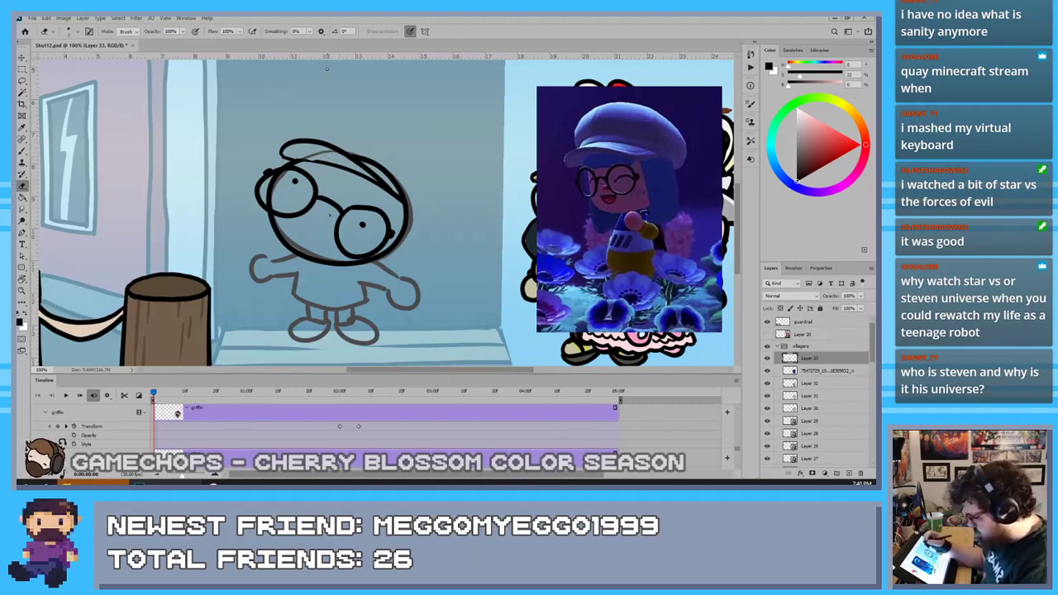
key(b)
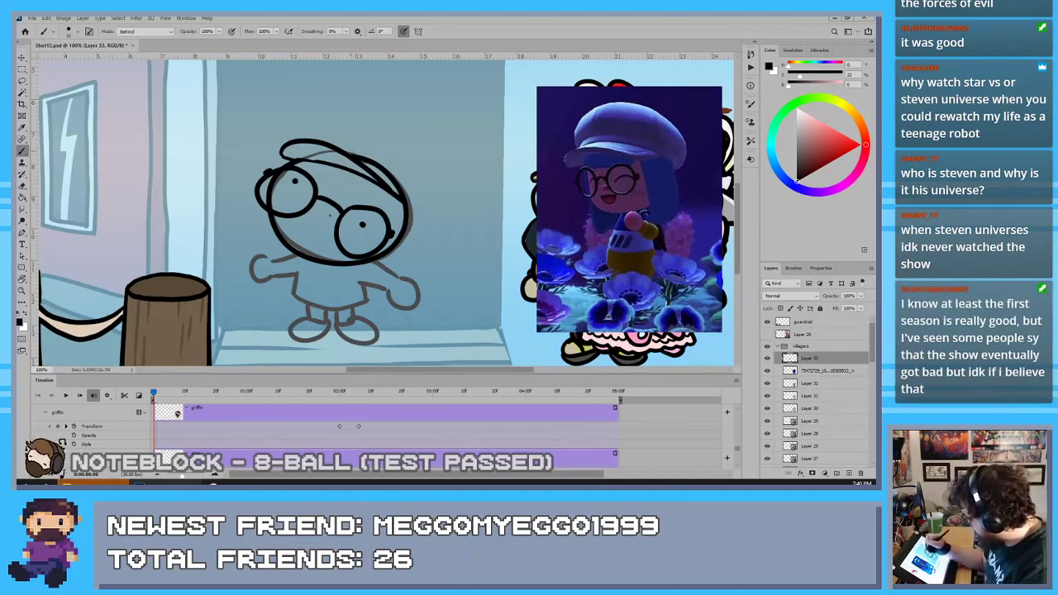
key(e)
drag(355, 155, 405, 200)
Draw the puffy crown of the newsboy cap above the visor, with a curved seam on its far side
key(b)
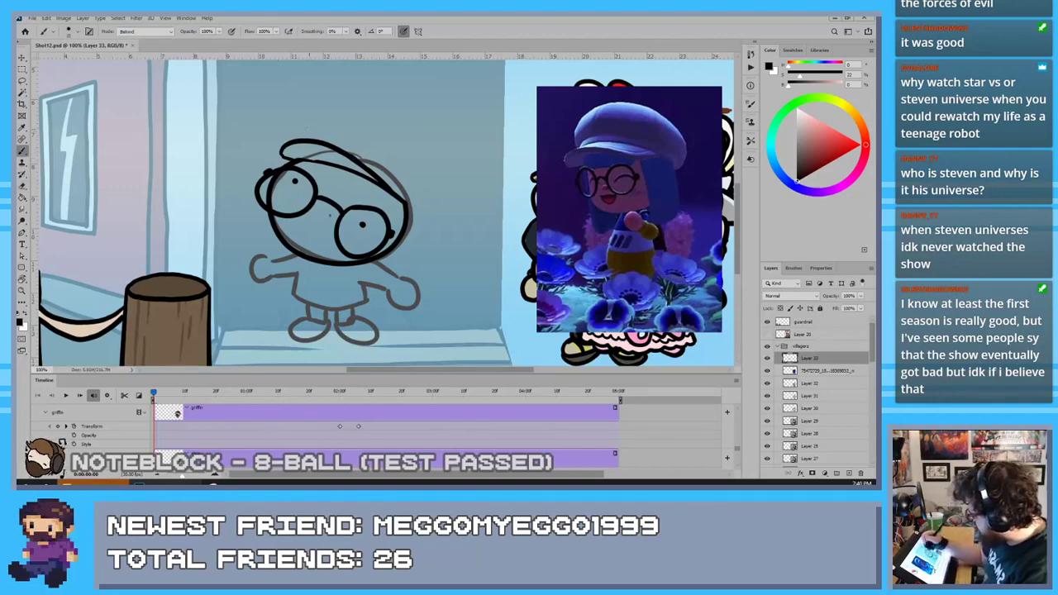
mouse_move(295, 143)
mouse_down()
mouse_move(426, 147)
mouse_move(438, 203)
mouse_up()
key(ctrl+z)
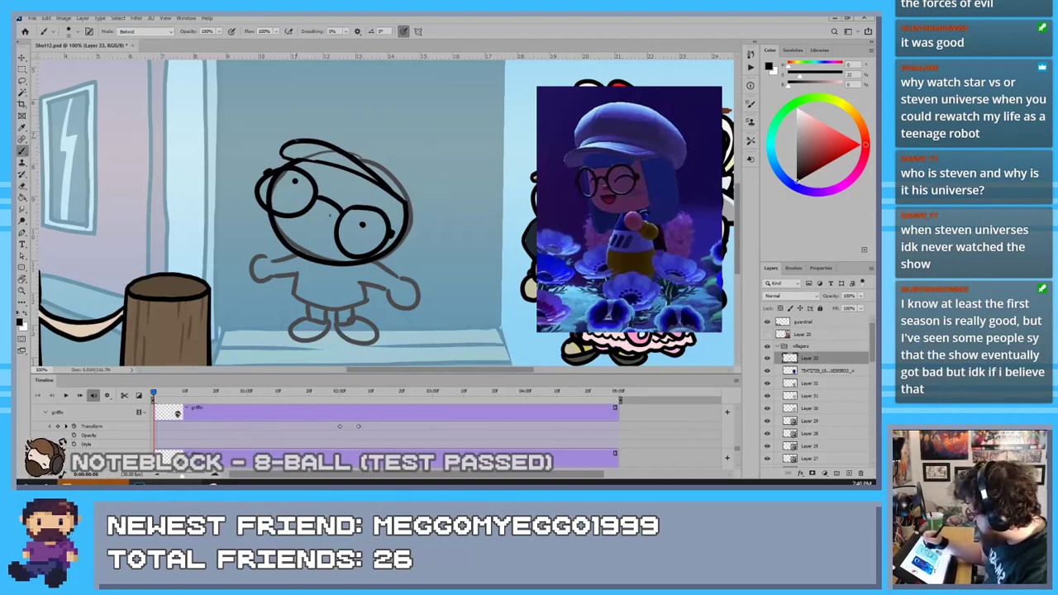
mouse_move(297, 140)
mouse_down()
mouse_move(324, 107)
mouse_move(435, 201)
mouse_move(412, 134)
mouse_up()
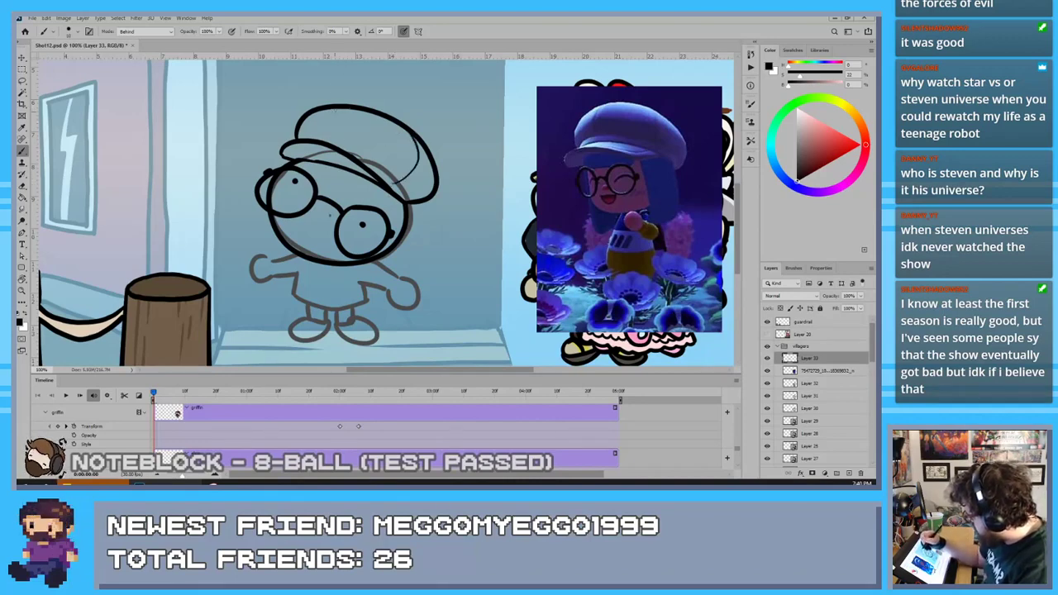
Add a curved seam at the front of the cap crown and redraw the line where the crown meets the visor
drag(344, 144, 362, 108)
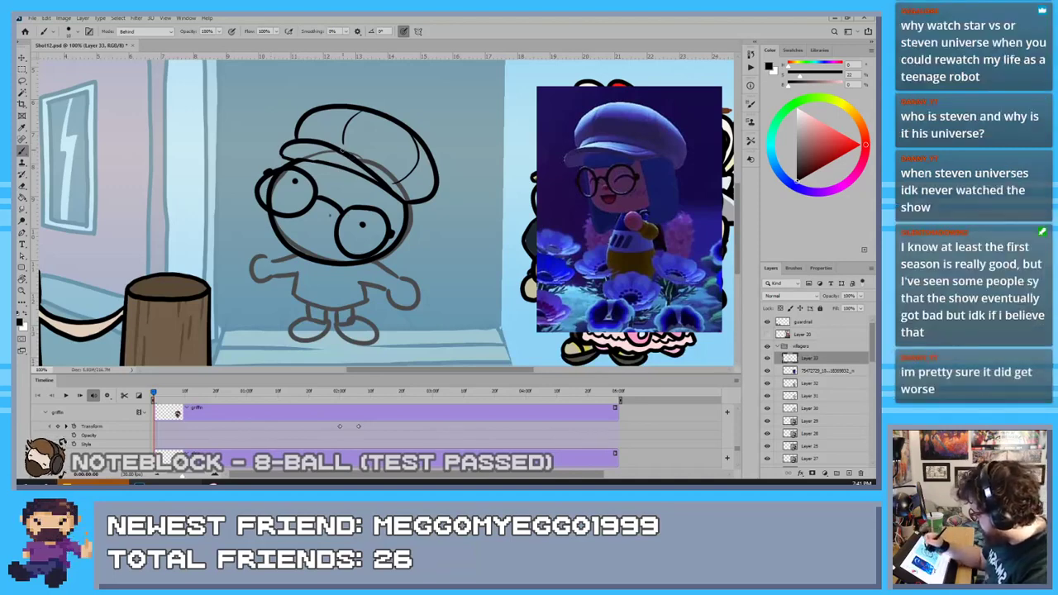
key(ctrl+z)
mouse_move(345, 150)
mouse_down()
mouse_move(405, 200)
mouse_move(347, 153)
mouse_up()
key(ctrl+z)
key(ctrl+z)
drag(403, 199, 347, 154)
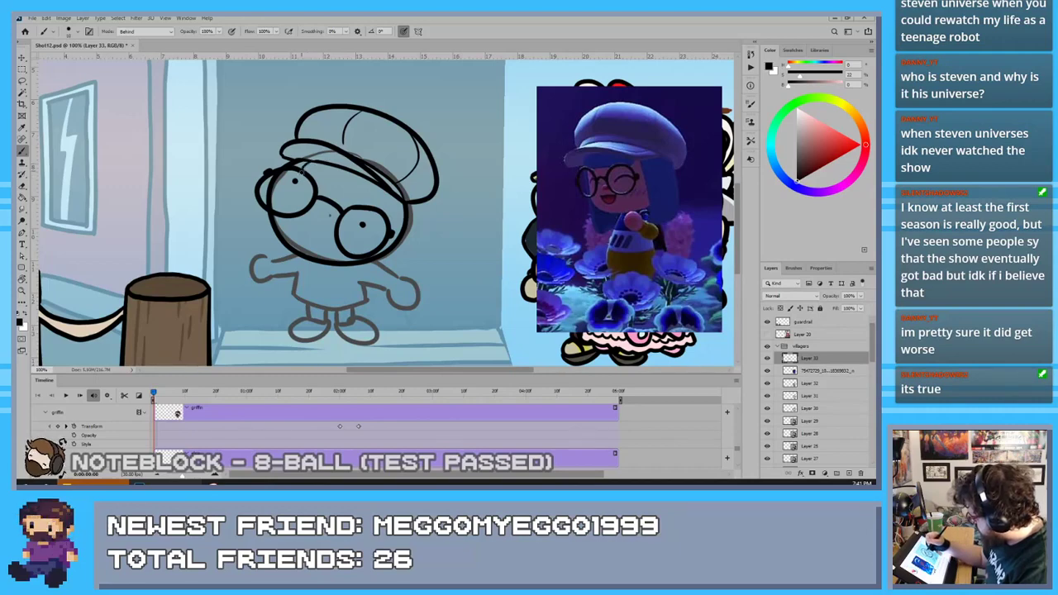
Draw the bangs under the cap and a long hair lock hanging down behind the lower glasses lens
mouse_move(301, 170)
mouse_down()
mouse_move(373, 205)
mouse_move(381, 185)
mouse_move(396, 241)
mouse_up()
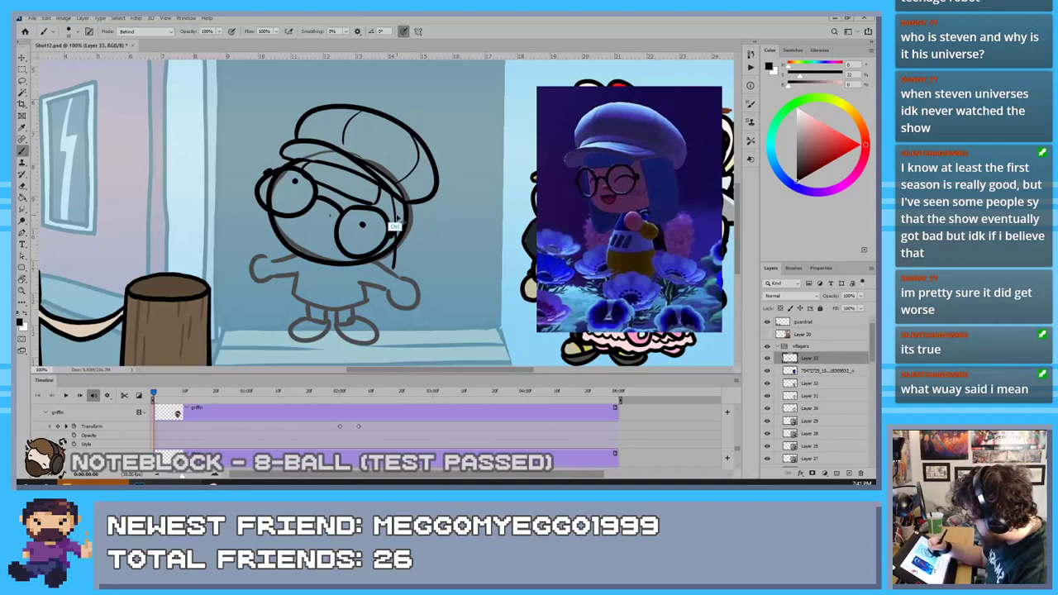
key(ctrl+z)
drag(387, 190, 401, 267)
drag(407, 203, 419, 281)
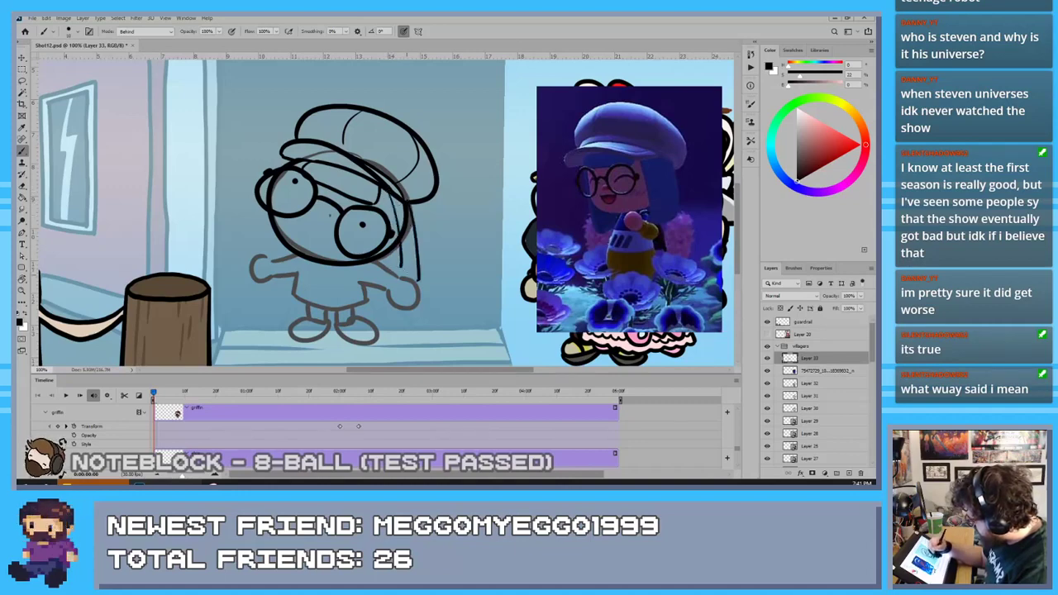
key(ctrl+z)
drag(407, 202, 418, 276)
key(ctrl+z)
mouse_move(407, 201)
mouse_down()
mouse_move(416, 245)
mouse_move(385, 273)
mouse_up()
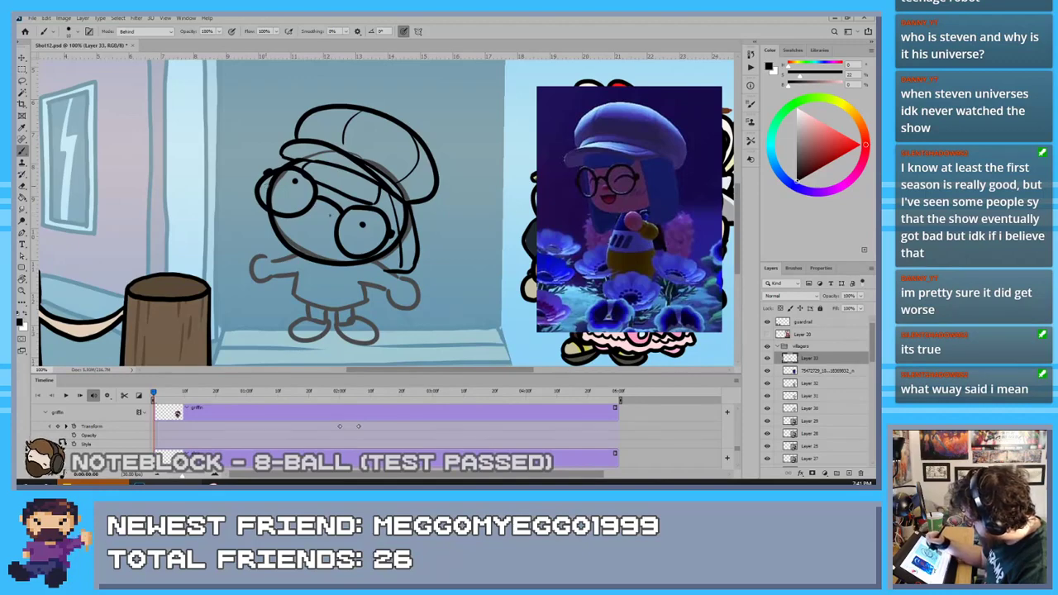
Draw the short hair lock below the upper glasses lens, on the opposite side of the face
mouse_move(267, 214)
mouse_down()
mouse_move(270, 249)
mouse_move(289, 260)
mouse_up()
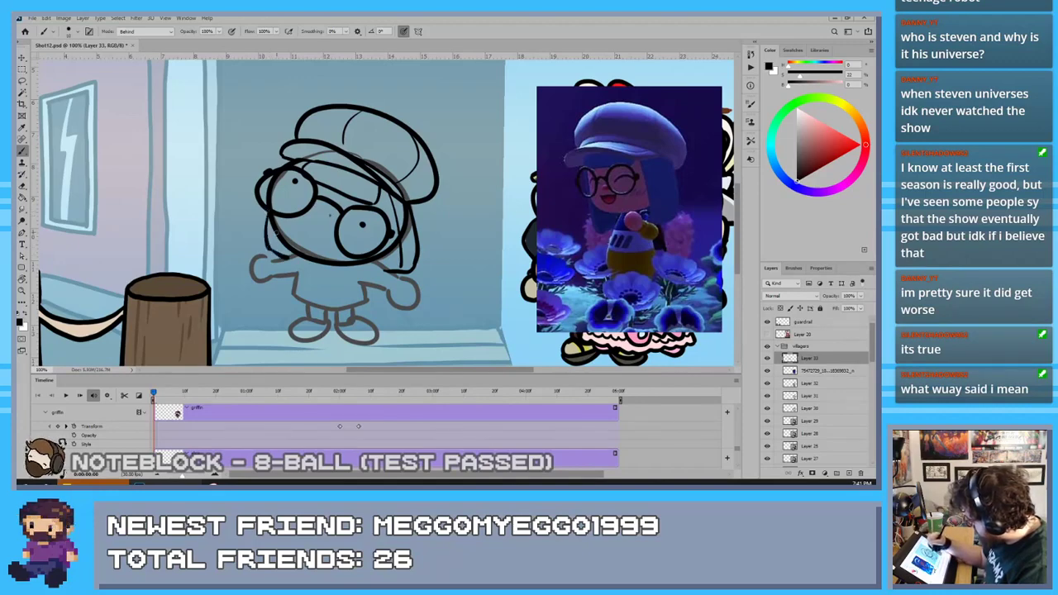
key(ctrl+z)
key(ctrl+z)
drag(268, 213, 283, 256)
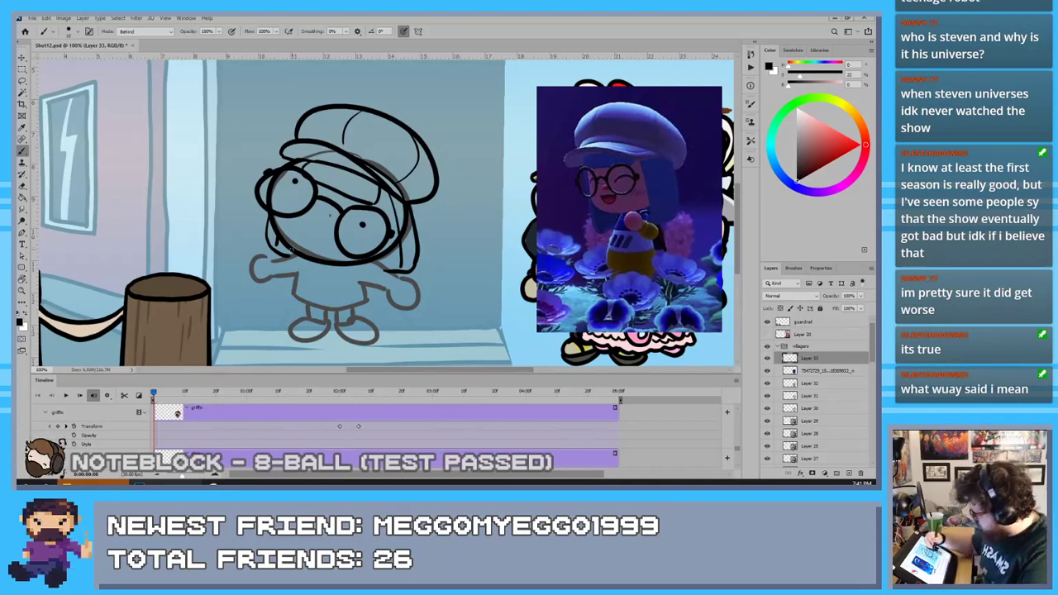
drag(295, 255, 274, 261)
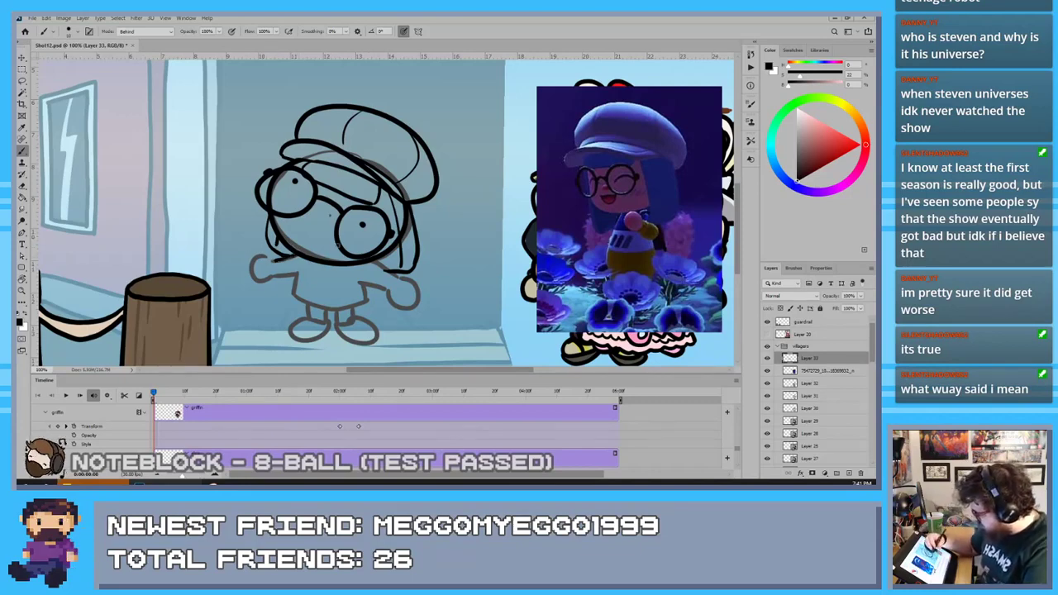
Ink the torso's sides and hem and both rounded shoes over the body sketch
drag(362, 283, 363, 316)
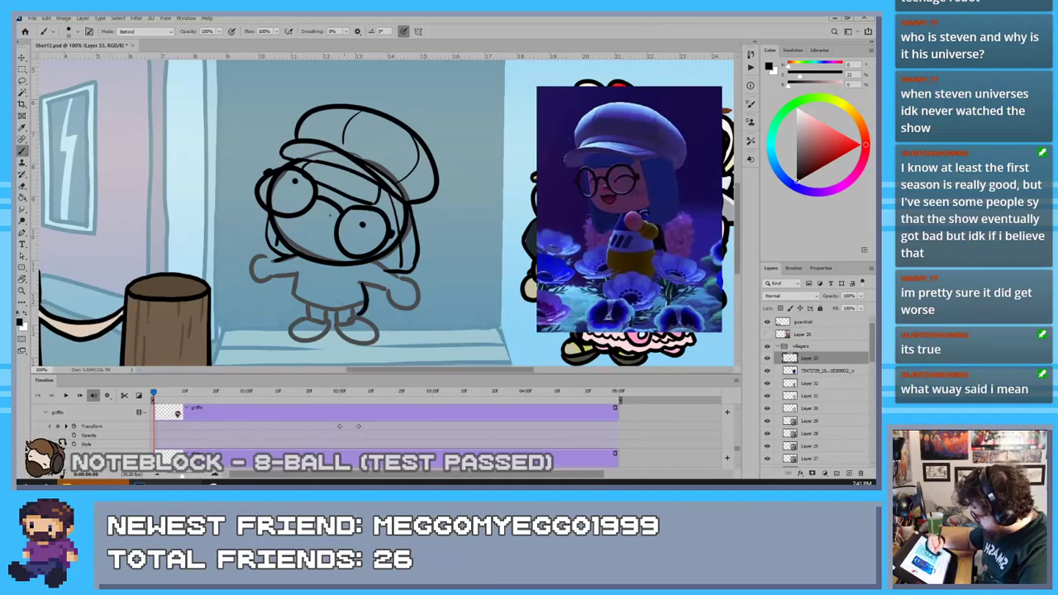
drag(299, 272, 294, 312)
drag(362, 312, 293, 309)
key(ctrl+z)
mouse_move(362, 313)
mouse_down()
mouse_move(303, 311)
mouse_move(350, 313)
mouse_move(313, 321)
mouse_move(350, 321)
mouse_move(296, 309)
mouse_up()
key(ctrl+z)
key(ctrl+z)
mouse_move(363, 313)
mouse_down()
mouse_move(299, 311)
mouse_move(376, 332)
mouse_up()
key(ctrl+z)
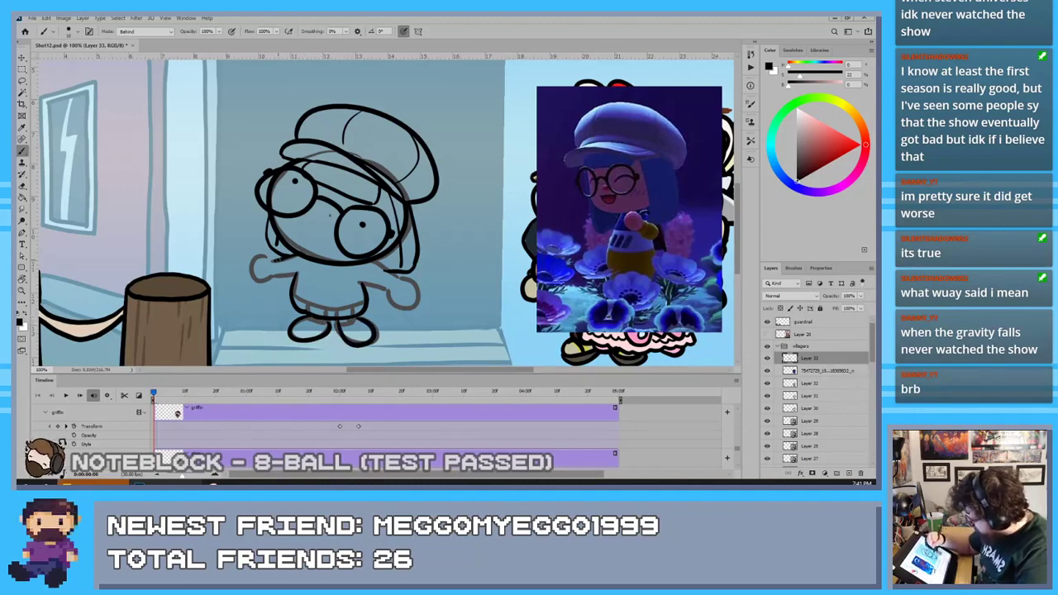
Ink both arms with rounded hands and add a line down the side of the shirt
drag(273, 262, 270, 281)
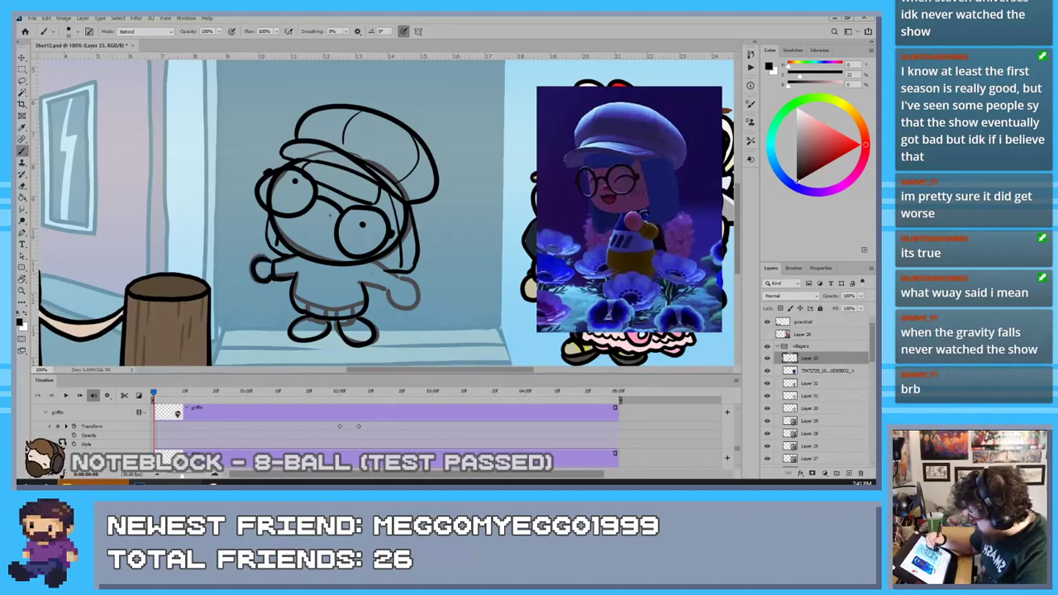
mouse_move(362, 284)
mouse_down()
mouse_move(386, 292)
mouse_move(390, 271)
mouse_move(370, 262)
mouse_move(401, 309)
mouse_move(390, 297)
mouse_move(404, 276)
mouse_move(391, 283)
mouse_up()
key(ctrl+z)
key(ctrl+z)
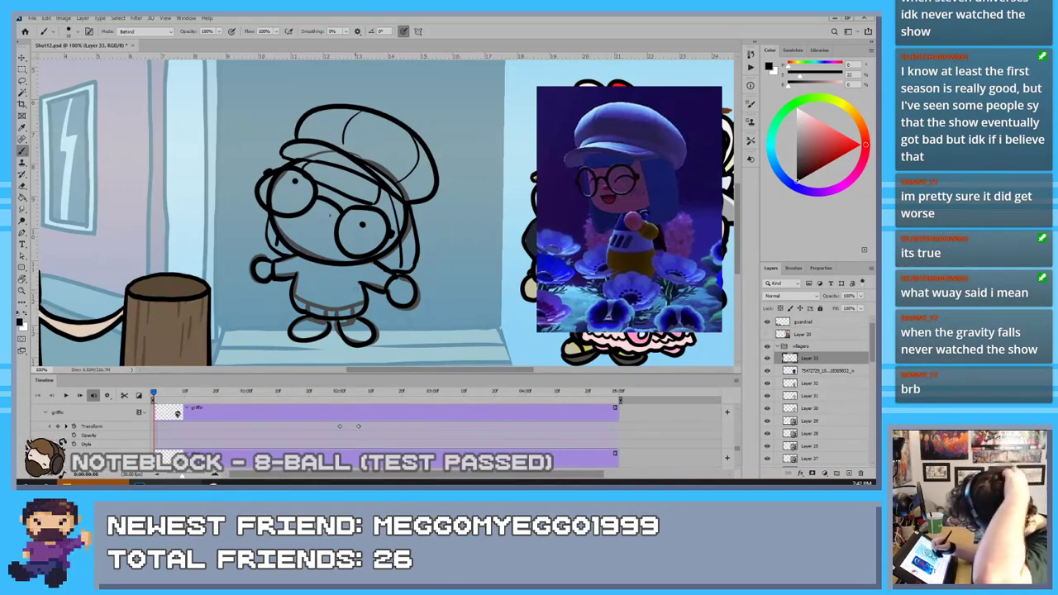
drag(358, 282, 358, 317)
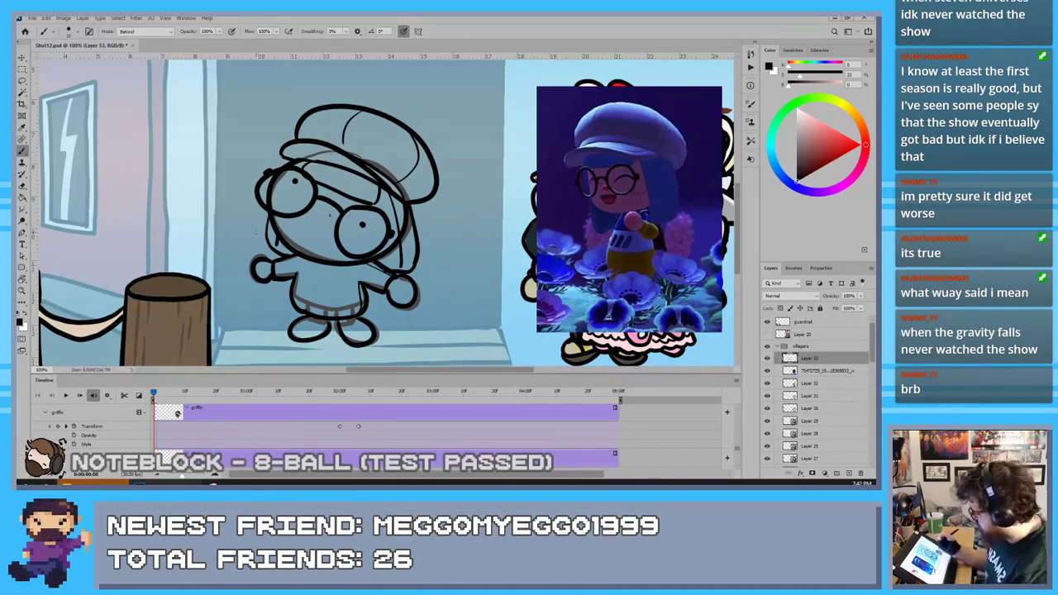
Erase the stray line overlapping the long hair lock beside the lower glasses lens
key(e)
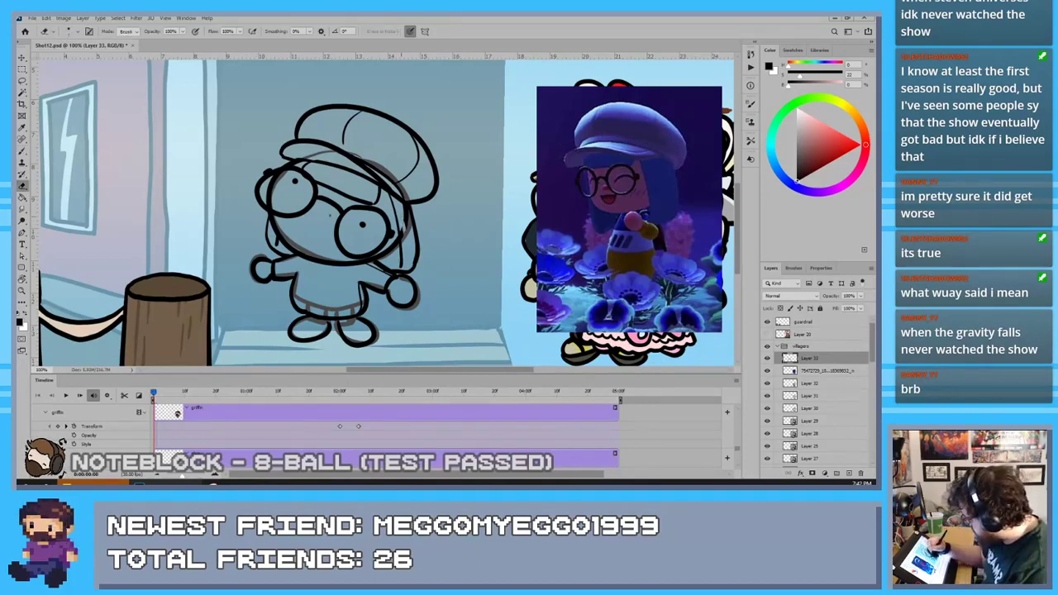
drag(402, 235, 406, 208)
key(b)
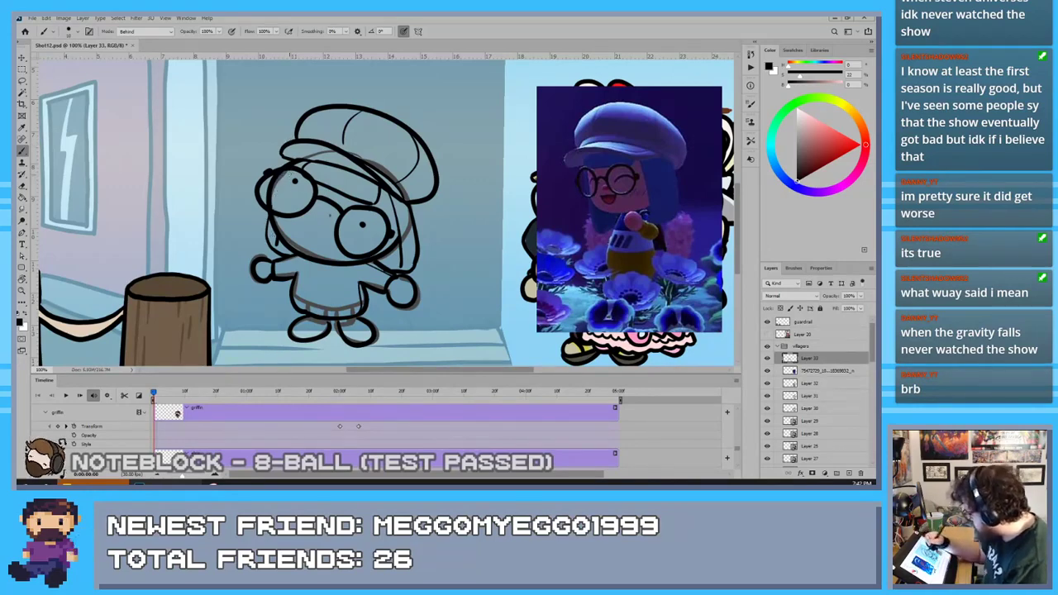
Rework the outline of the short hair lock beside the upper glasses lens, undoing the unwanted strokes
key(e)
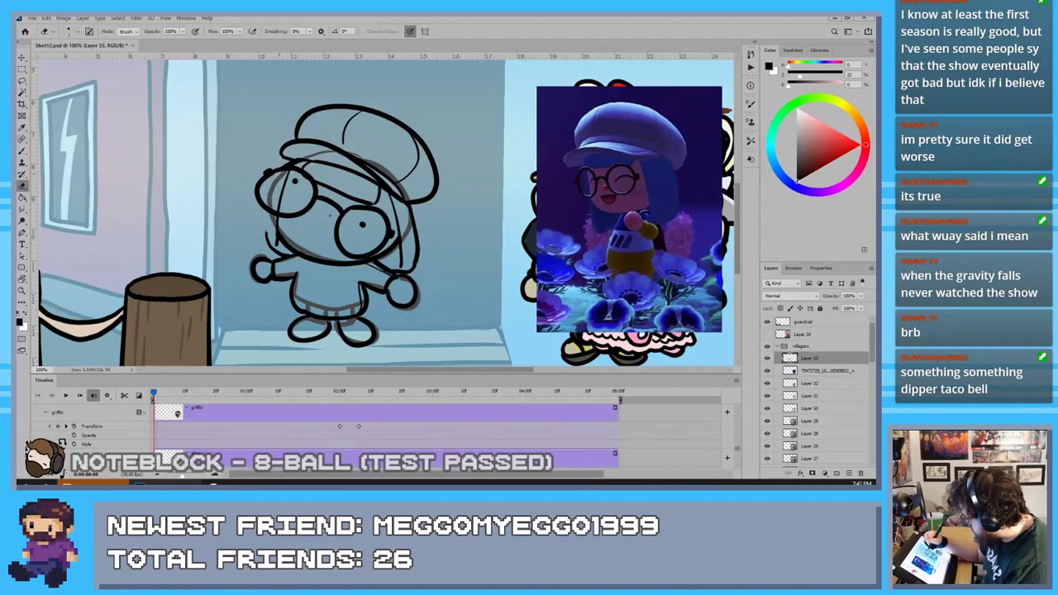
key(b)
key(e)
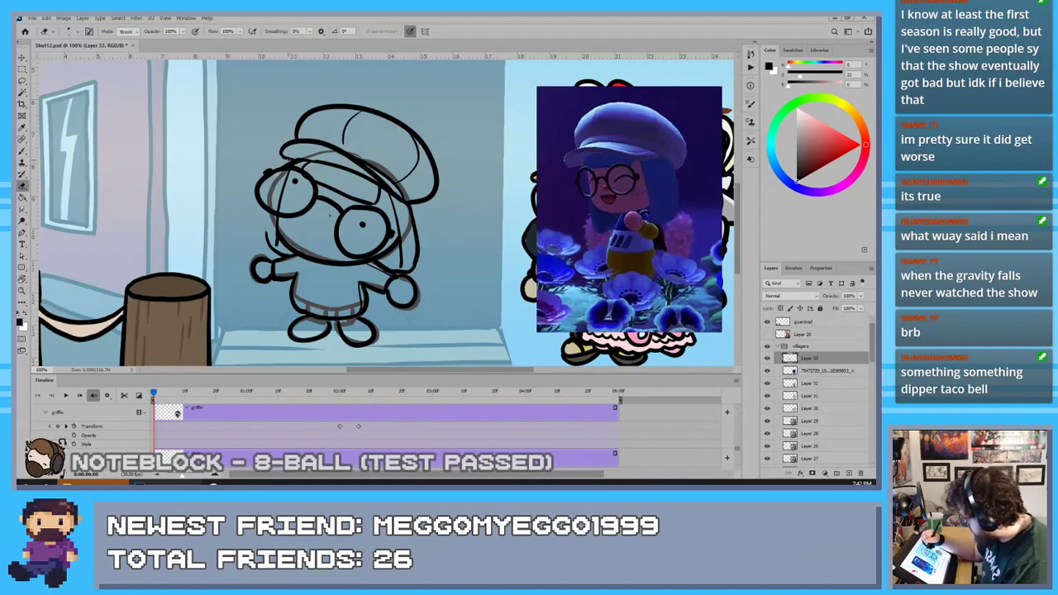
key(b)
mouse_move(290, 161)
mouse_down()
mouse_move(266, 197)
mouse_move(268, 186)
mouse_move(266, 236)
mouse_up()
key(ctrl+z)
key(ctrl+z)
key(ctrl+z)
key(ctrl+z)
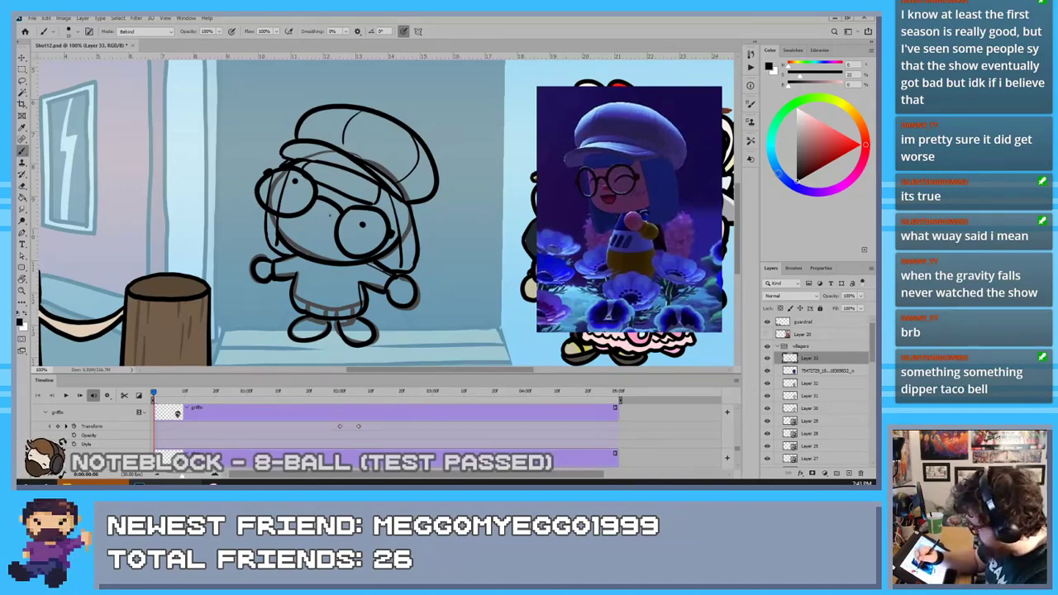
Choose a medium, slightly dark blue as the brush colour for the shirt's details
click(778, 174)
click(824, 140)
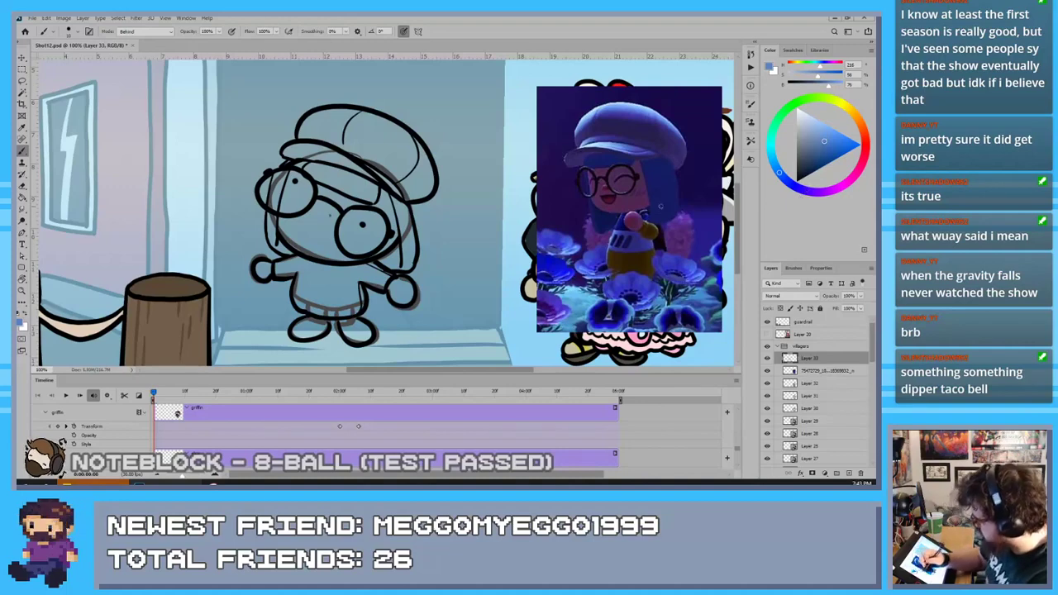
key(e)
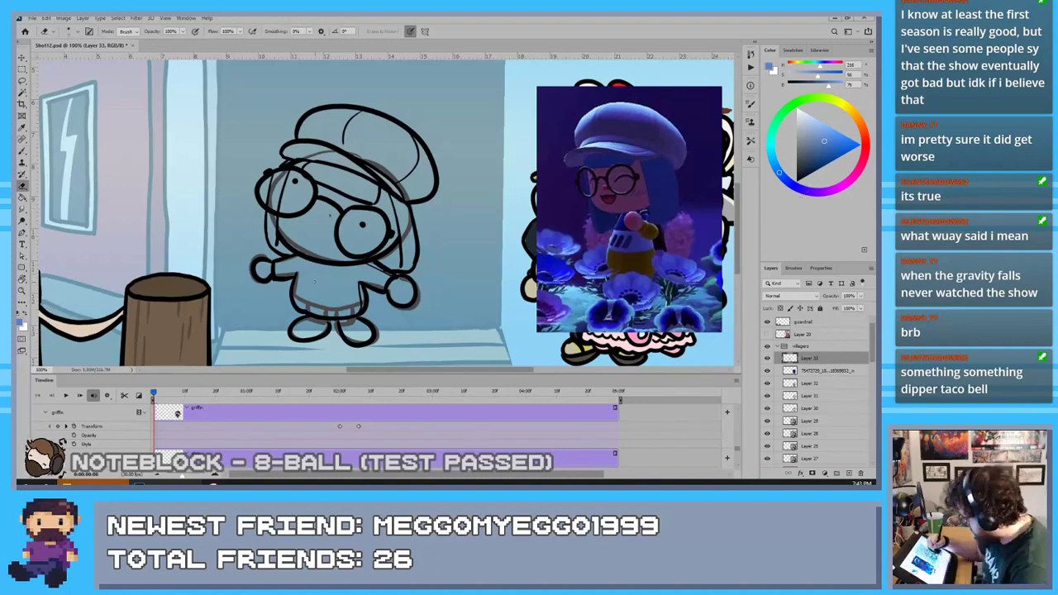
key(b)
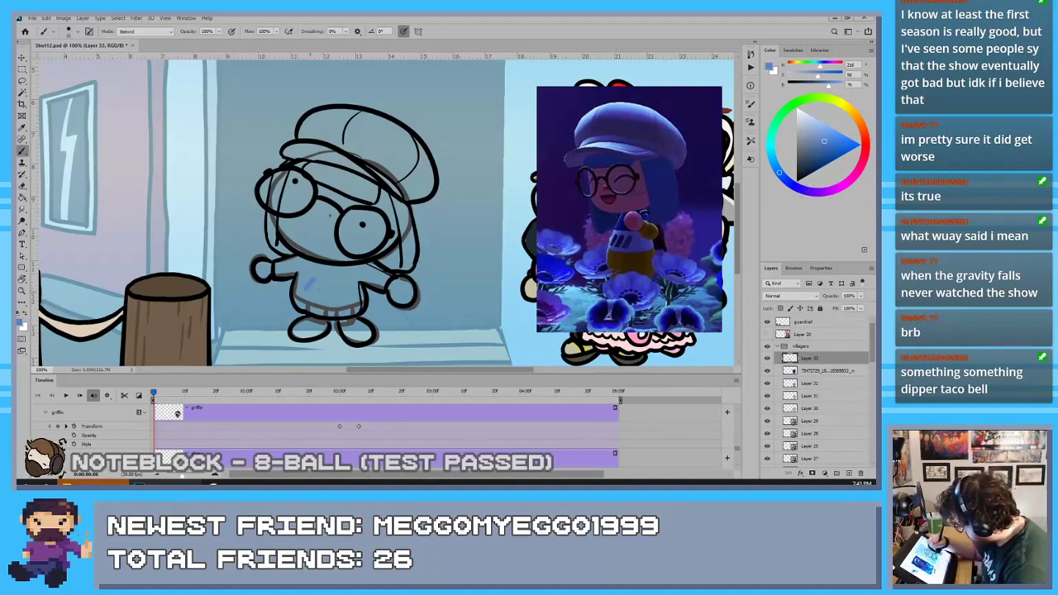
drag(808, 151, 818, 152)
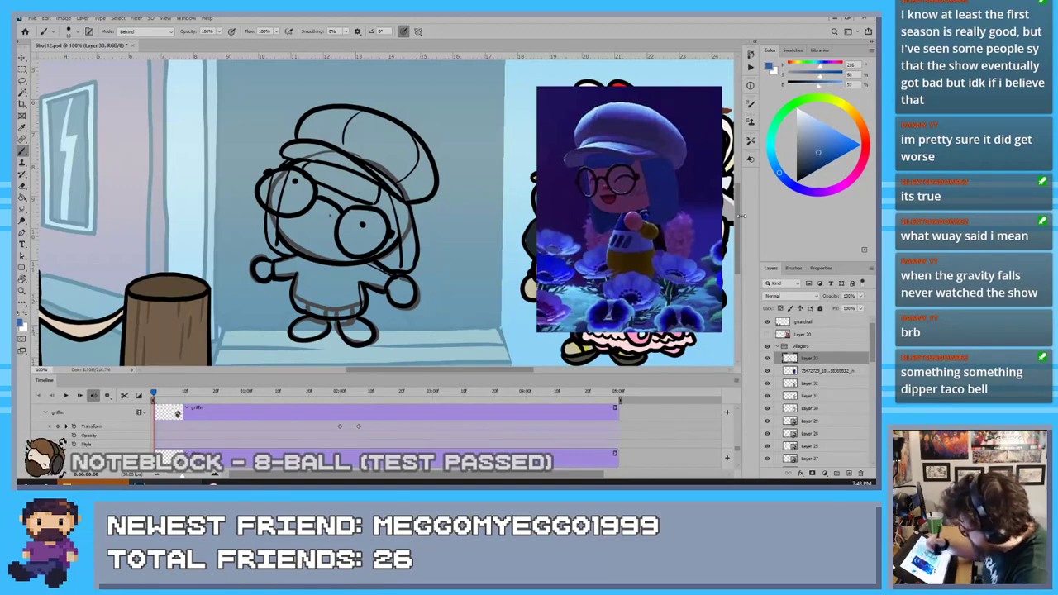
mouse_move(316, 279)
mouse_down()
mouse_move(306, 292)
mouse_move(327, 294)
mouse_up()
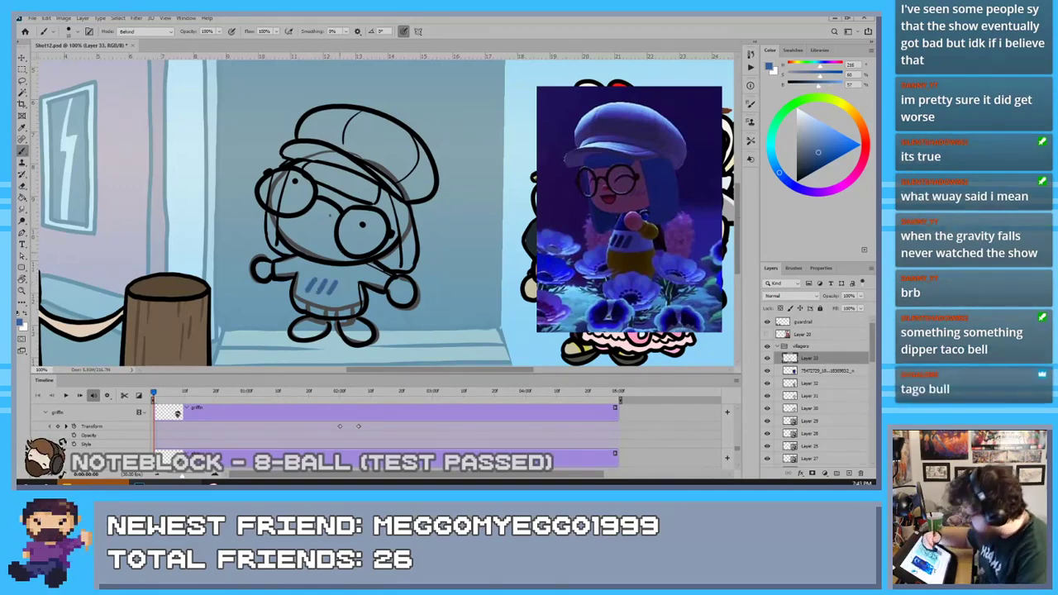
key(ctrl+z)
key(ctrl+z)
key(ctrl+z)
drag(319, 283, 320, 296)
key(ctrl+z)
key(ctrl+z)
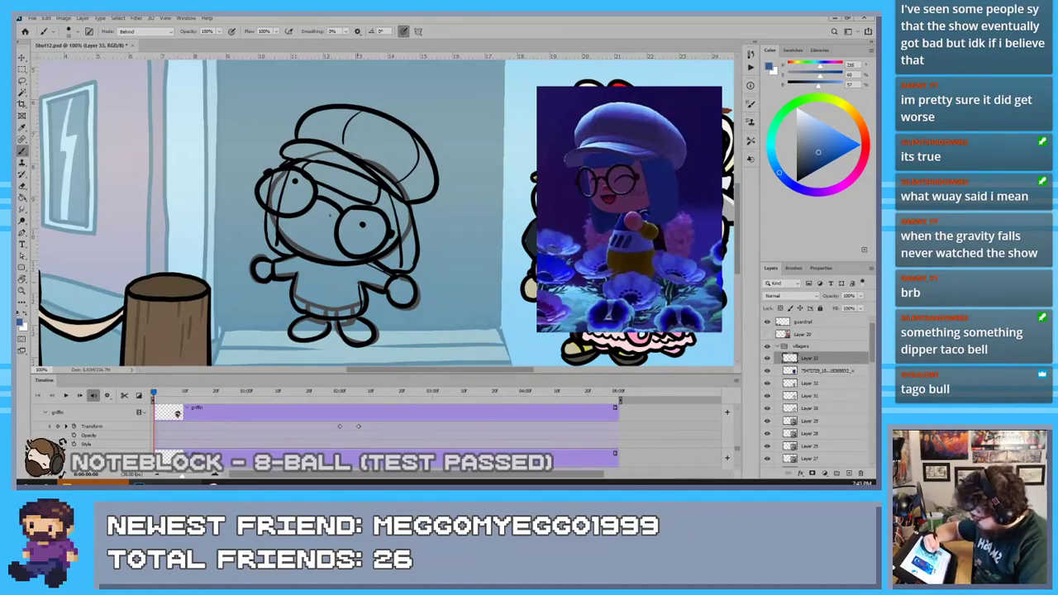
Paint the shirt's collar and shoulder area blue and add three short diagonal blue stripes on the chest
drag(357, 277, 297, 271)
mouse_move(362, 263)
mouse_down()
mouse_move(338, 275)
mouse_move(341, 263)
mouse_move(379, 273)
mouse_up()
mouse_move(298, 256)
mouse_down()
mouse_move(343, 273)
mouse_move(327, 293)
mouse_up()
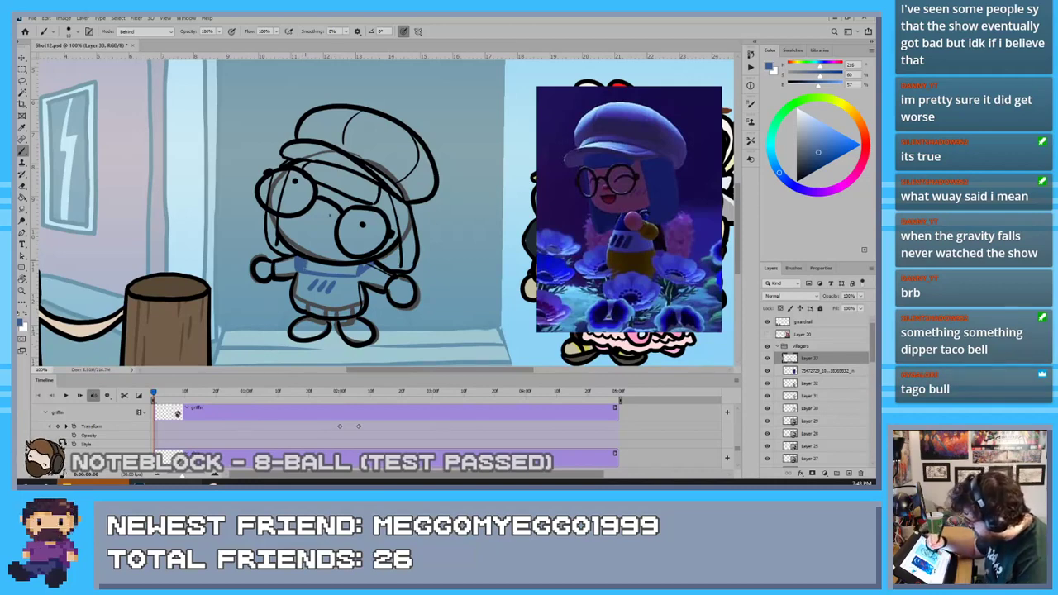
drag(308, 265, 347, 267)
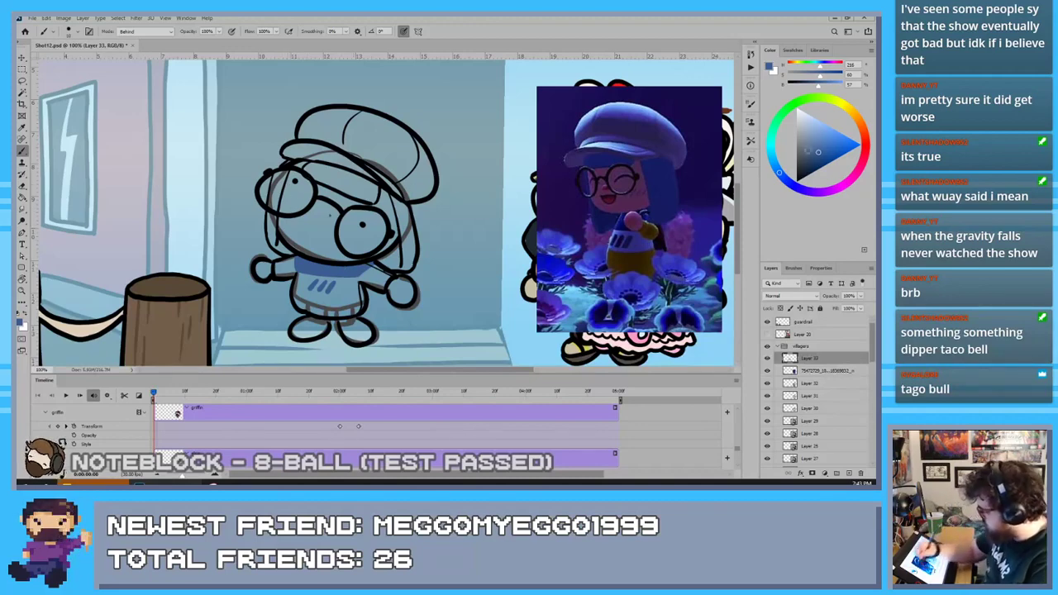
Pick a lighter blue and fill the hair locks on both sides of the face
click(822, 143)
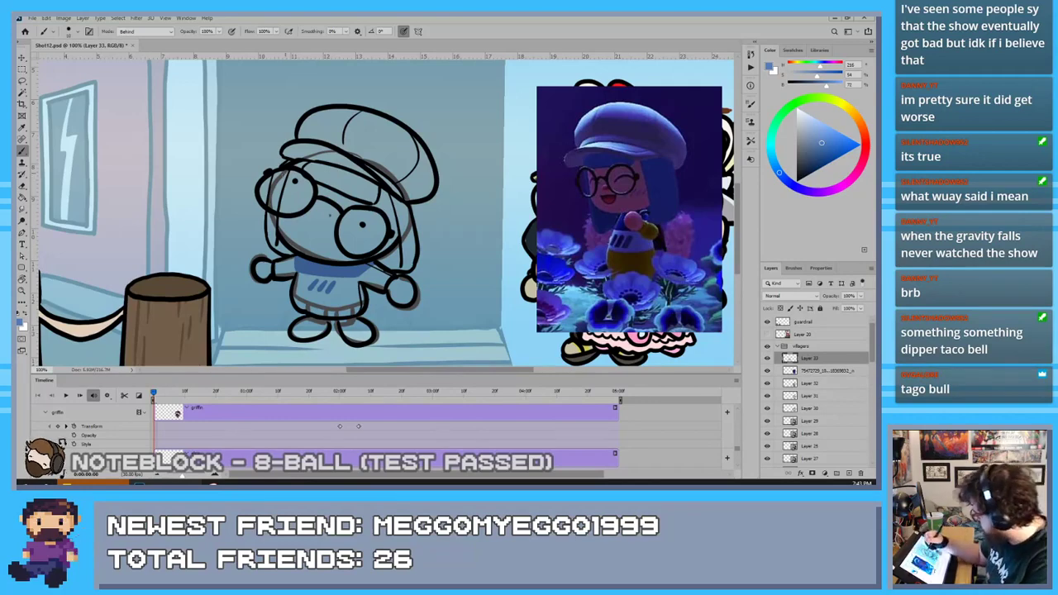
drag(281, 174, 276, 205)
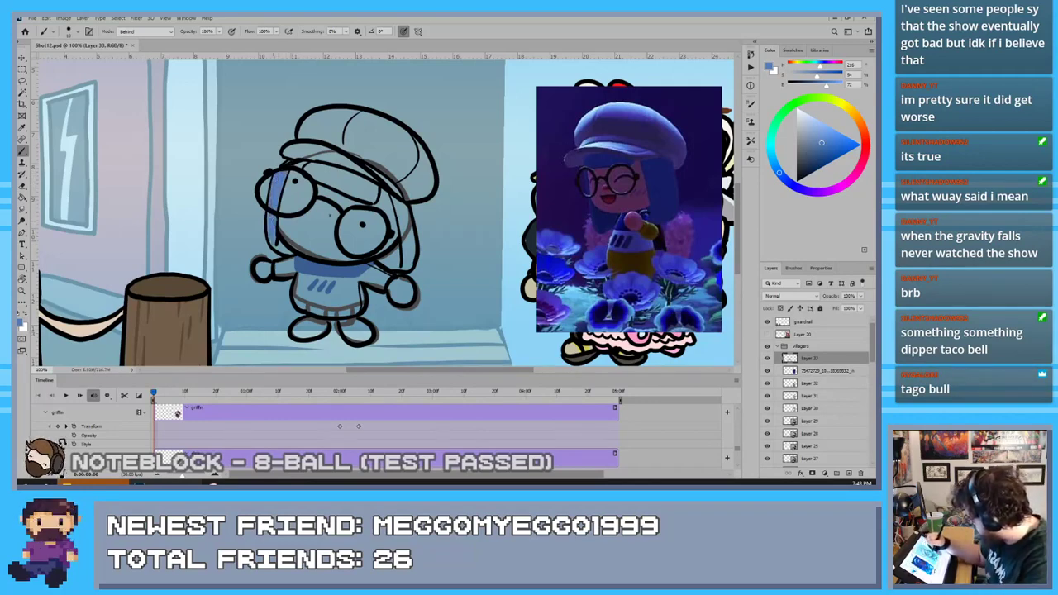
drag(396, 201, 405, 253)
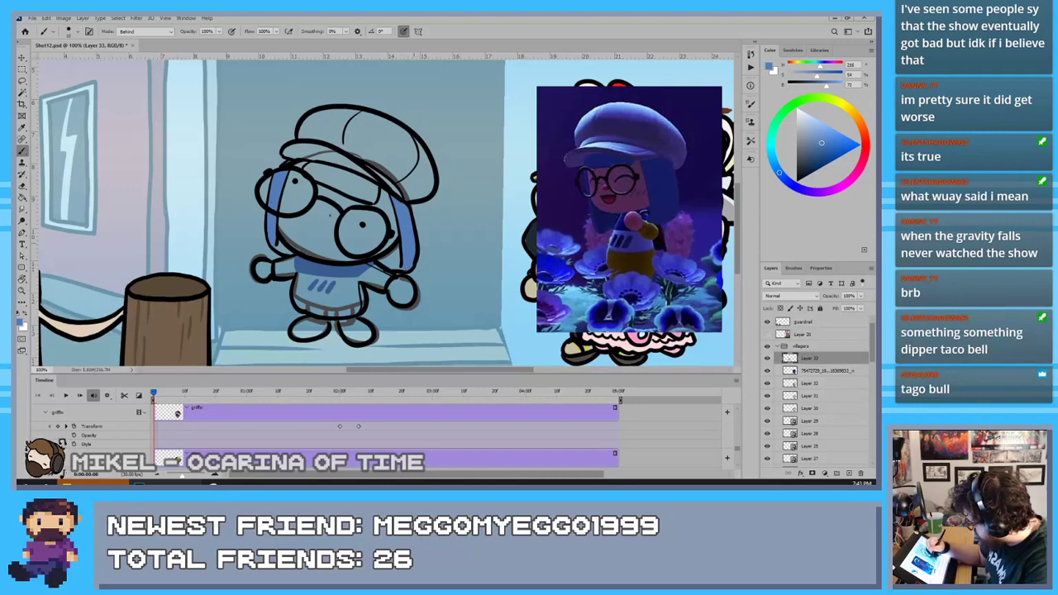
Pick a darker blue and fill the inner hair areas behind both sides of the jaw
click(814, 154)
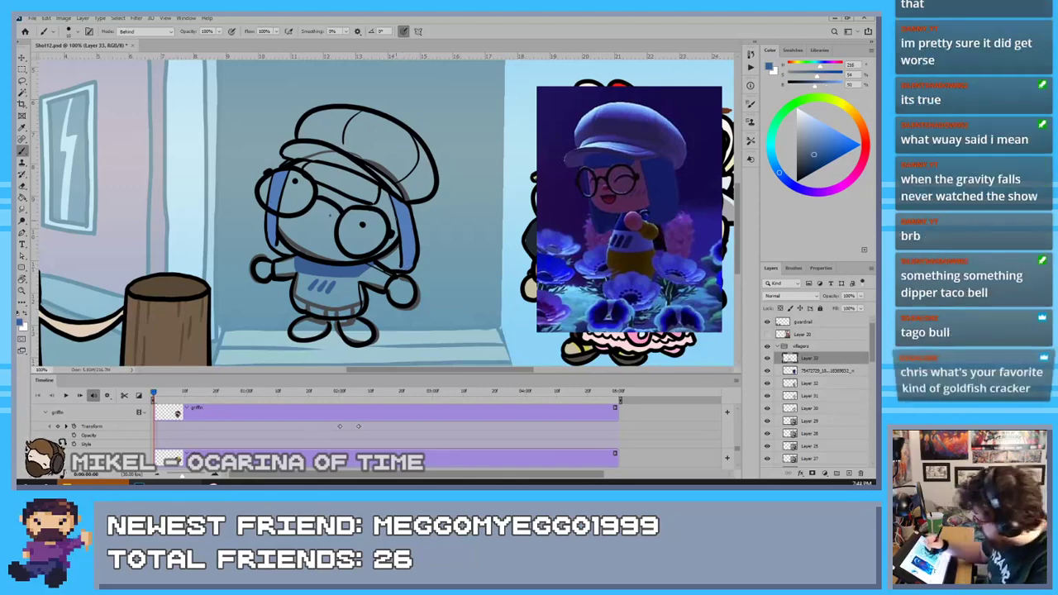
drag(382, 249, 400, 268)
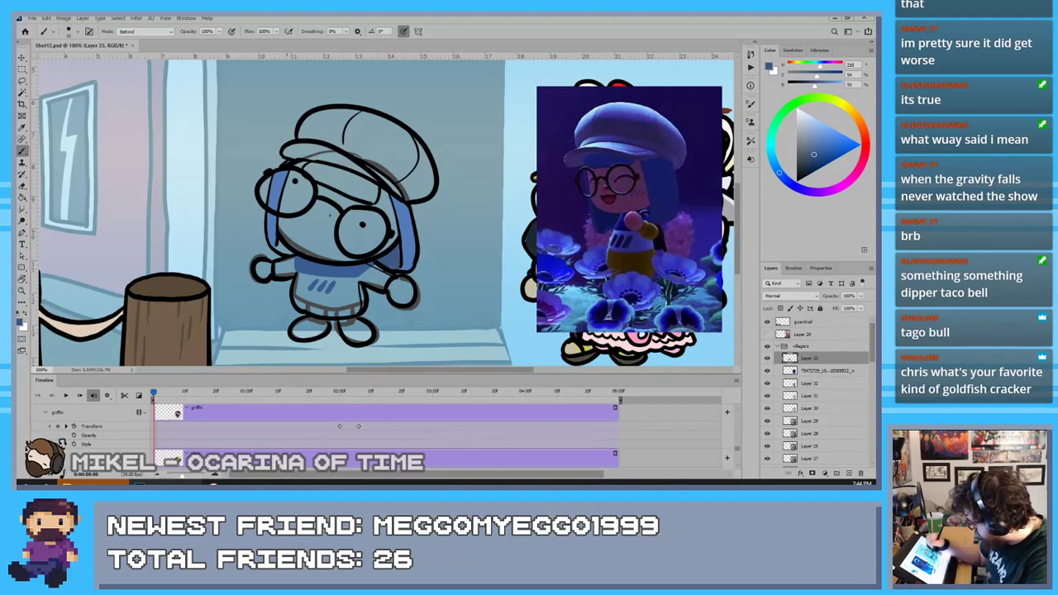
drag(276, 242, 287, 252)
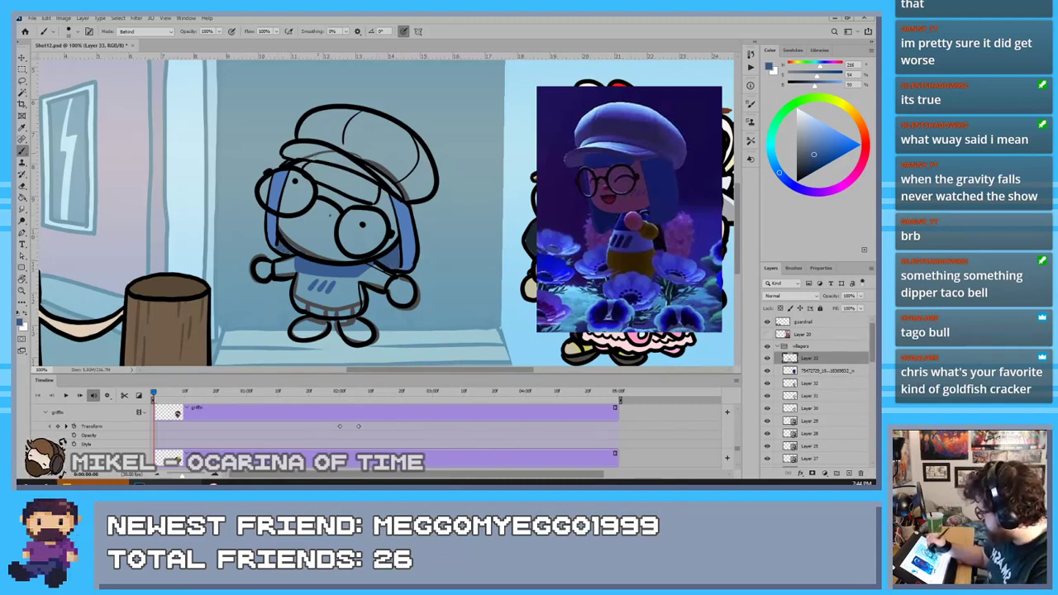
Sample the lighter blue hair colour and fill the bangs beneath the cap brim
key(i)
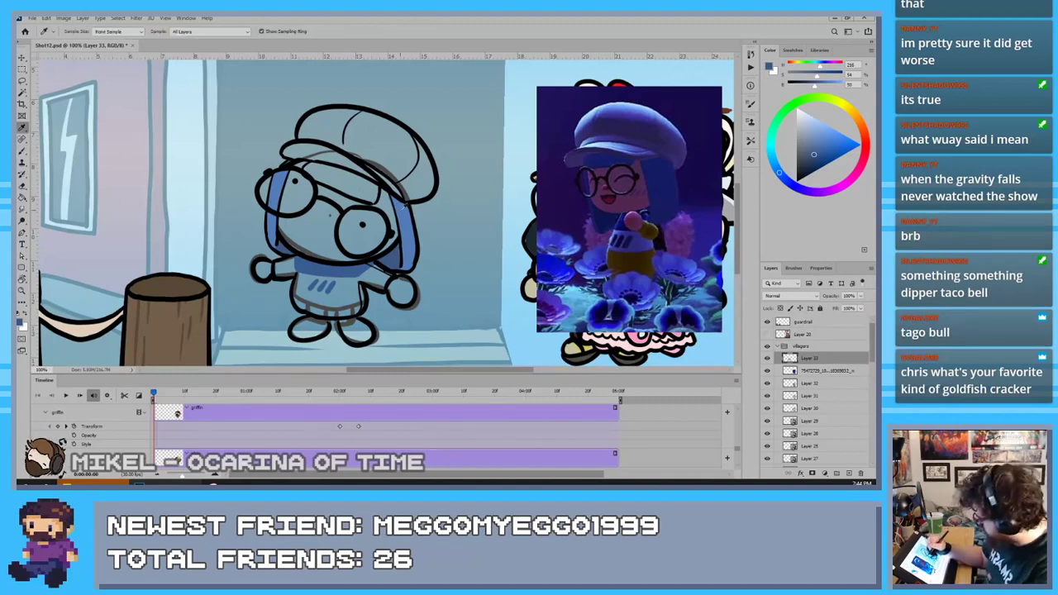
click(374, 99)
key(b)
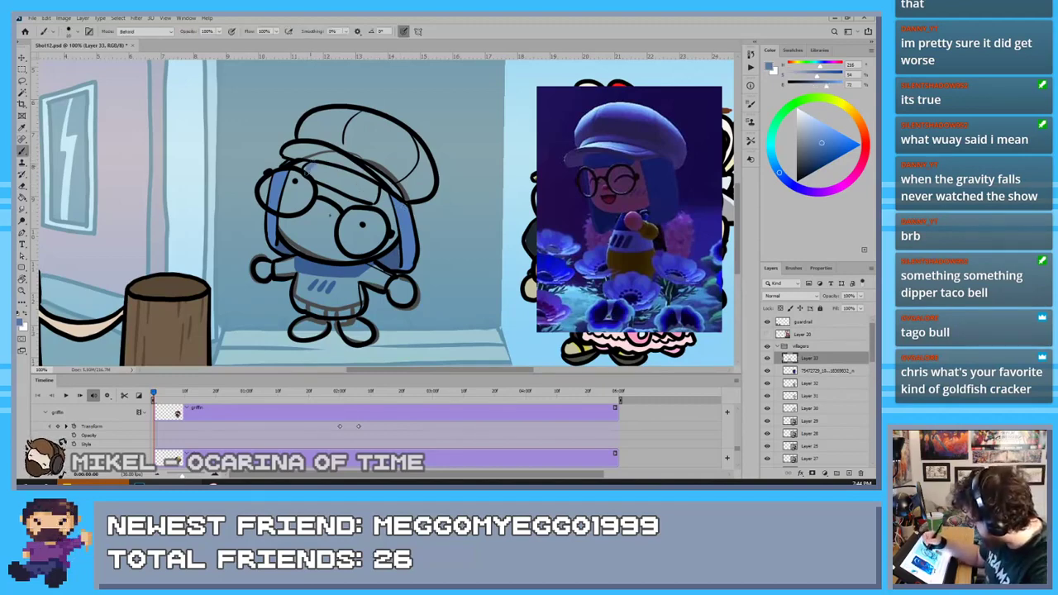
mouse_move(312, 170)
mouse_down()
mouse_move(335, 186)
mouse_move(374, 185)
mouse_move(337, 171)
mouse_move(372, 195)
mouse_up()
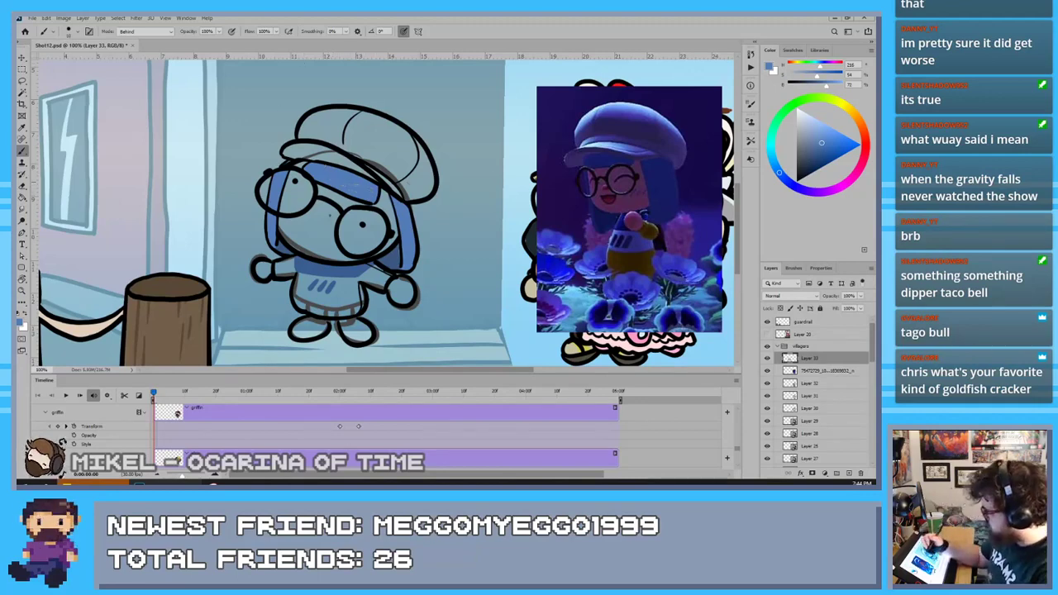
Pick a pale bluish white and paint the front of the cap's crown and its brim, reducing the brush size for tight spots
click(811, 137)
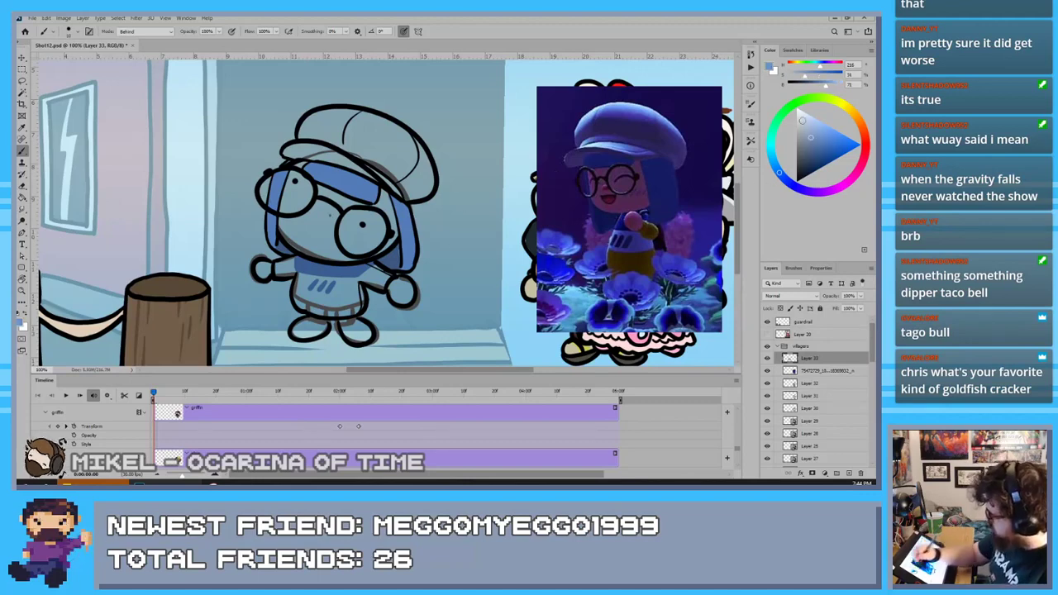
click(800, 115)
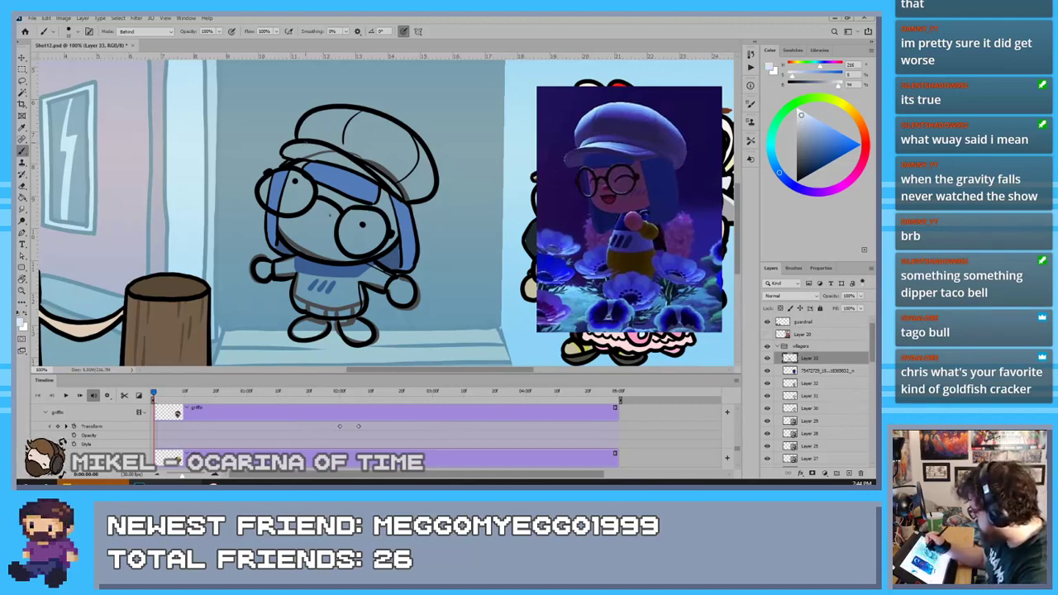
mouse_move(301, 143)
mouse_down()
mouse_move(307, 121)
mouse_move(320, 132)
mouse_move(316, 124)
mouse_move(343, 118)
mouse_move(314, 123)
mouse_move(356, 164)
mouse_up()
key(bracketleft)
key(bracketleft)
key(bracketleft)
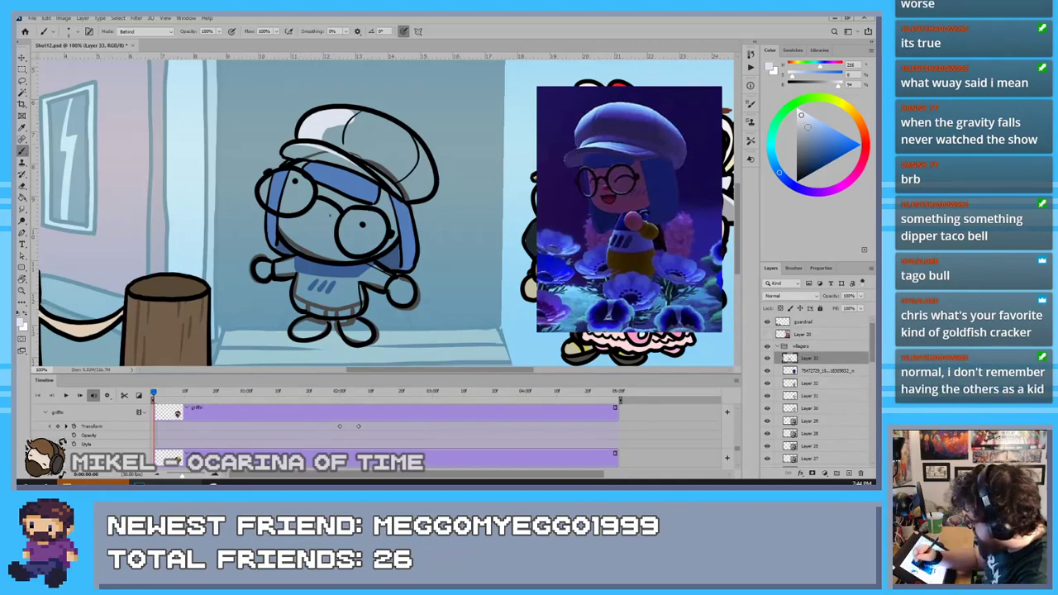
Shade the underside of the cap brim with a slightly darker grey-blue, and fill the rest of the crown with the sampled pale white
click(802, 126)
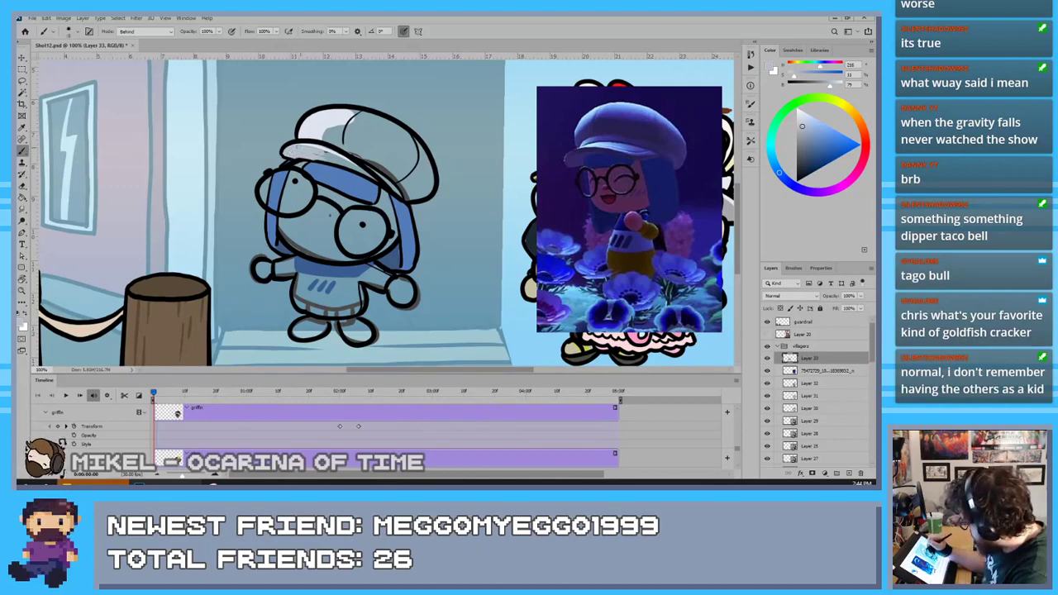
drag(307, 156, 379, 180)
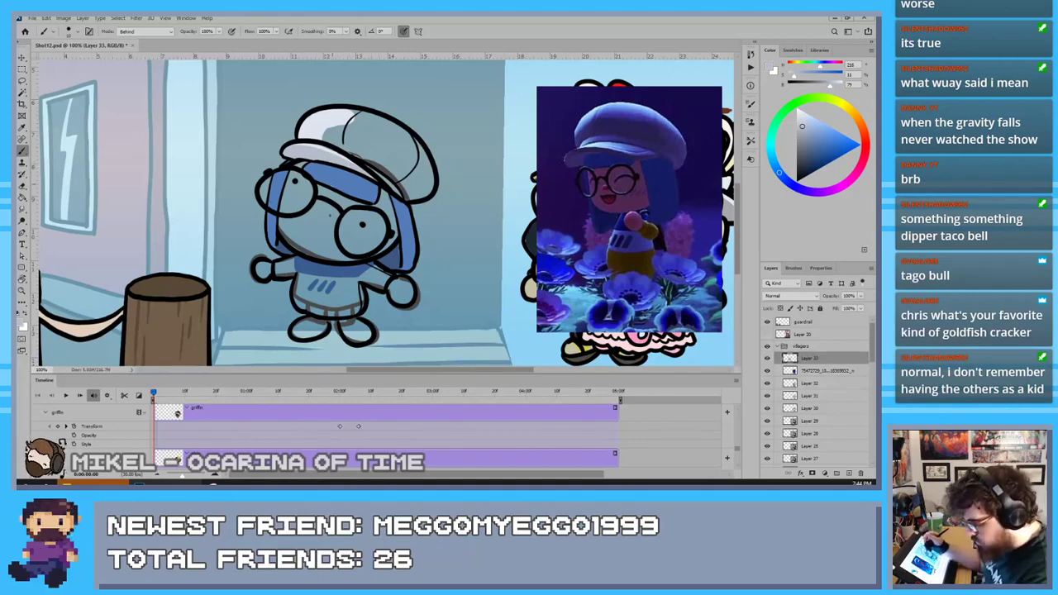
alt+click(337, 115)
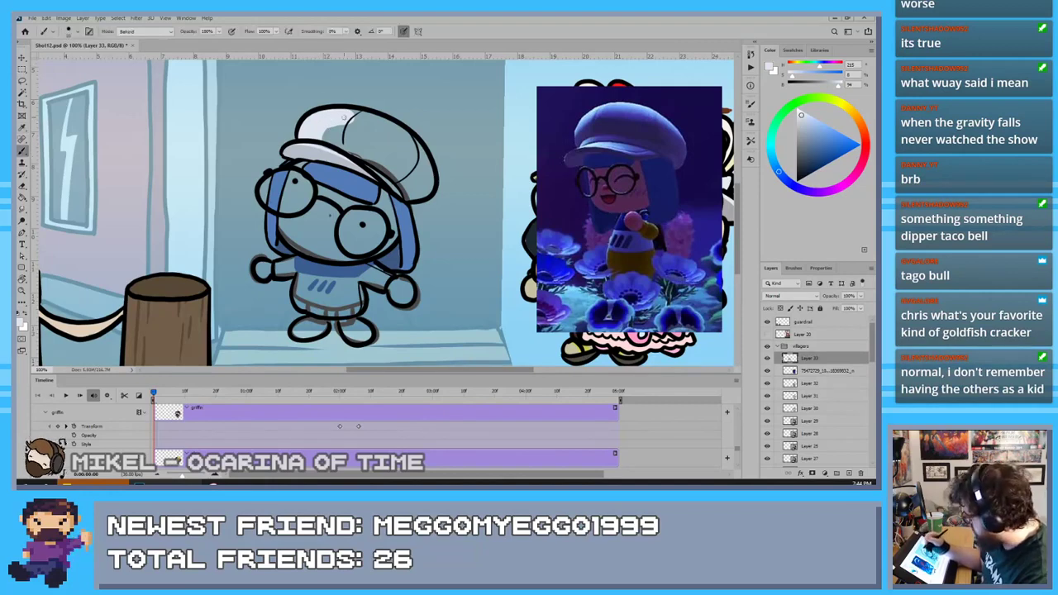
mouse_move(343, 116)
mouse_down()
mouse_move(387, 117)
mouse_move(426, 162)
mouse_move(429, 186)
mouse_move(422, 197)
mouse_move(395, 193)
mouse_move(326, 140)
mouse_move(385, 170)
mouse_move(405, 166)
mouse_move(384, 136)
mouse_move(413, 181)
mouse_move(365, 154)
mouse_up()
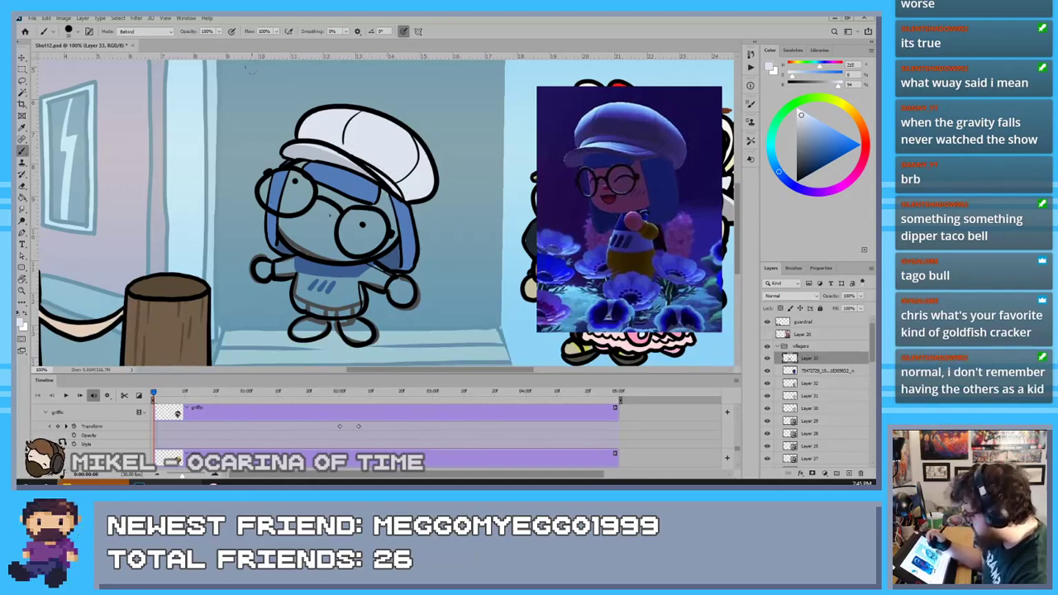
Pick a pale cream skin tone and fill the face and both hands with it
click(851, 111)
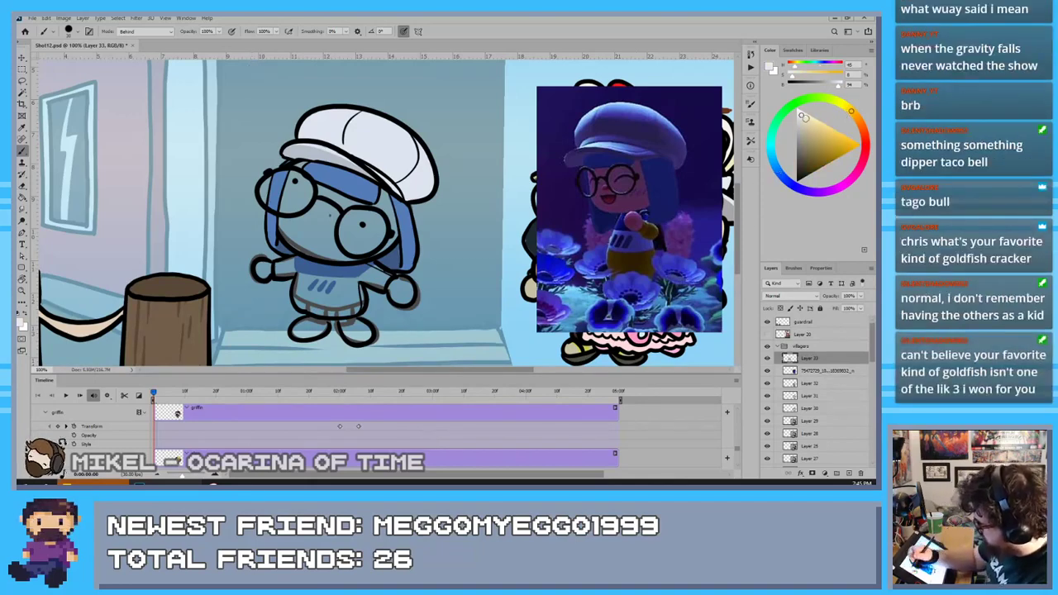
click(806, 118)
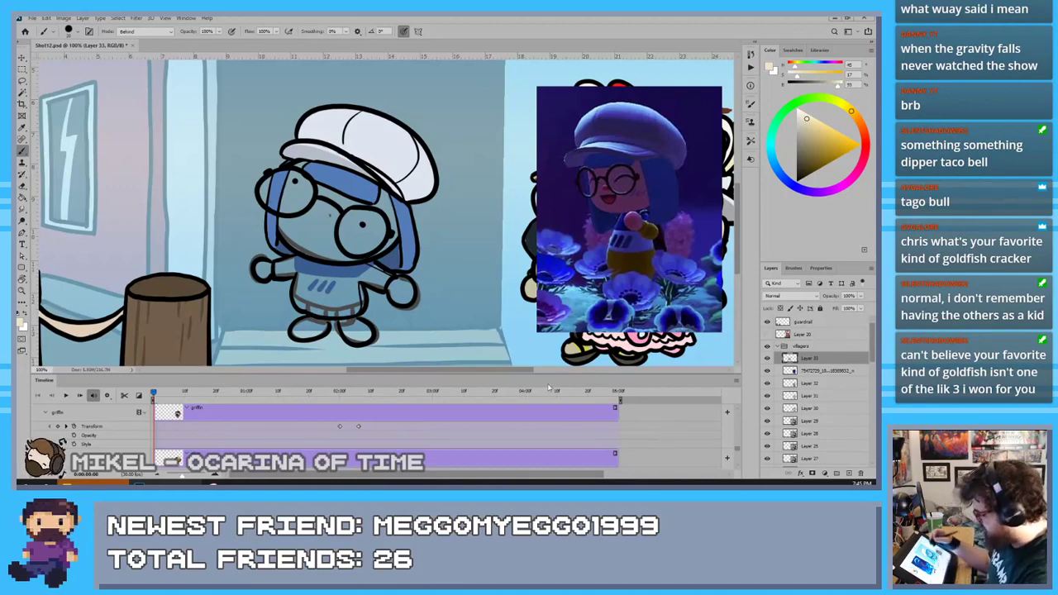
key(e)
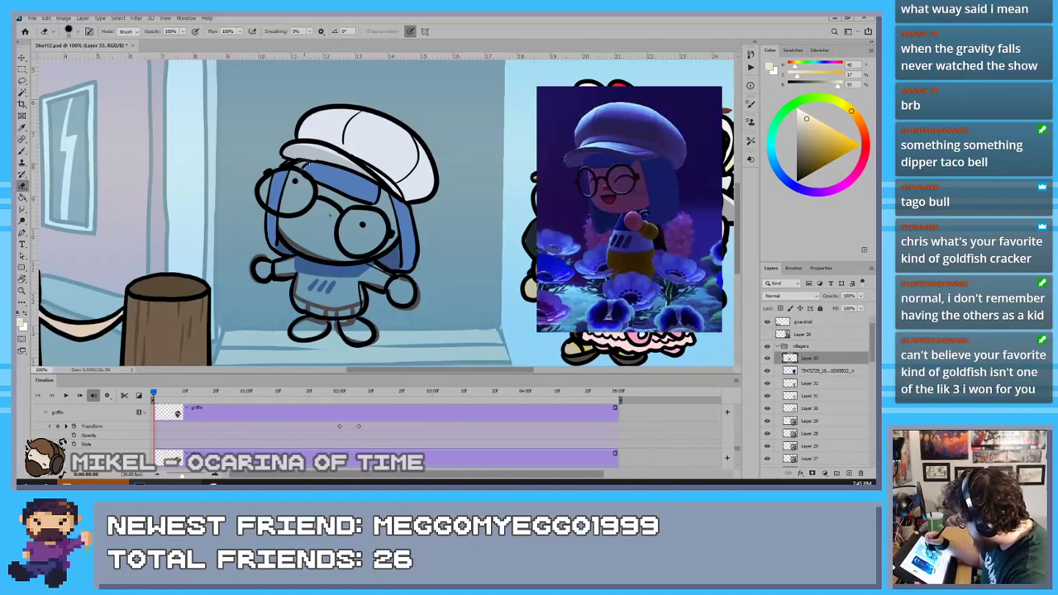
mouse_move(311, 160)
mouse_down()
mouse_move(286, 183)
mouse_move(286, 225)
mouse_up()
key(ctrl+z)
key(b)
drag(268, 264, 262, 273)
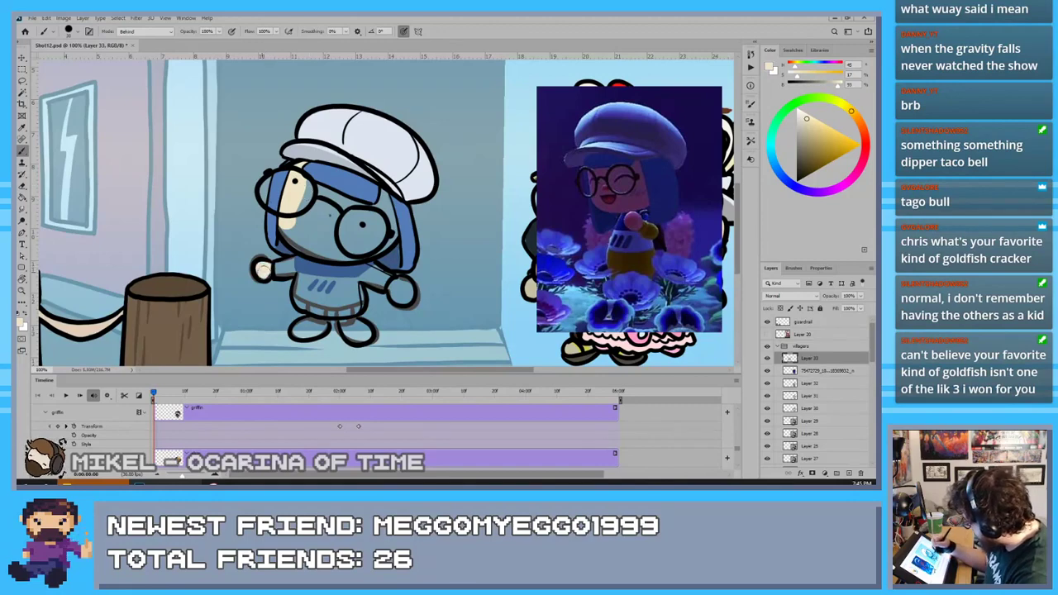
drag(393, 278, 412, 295)
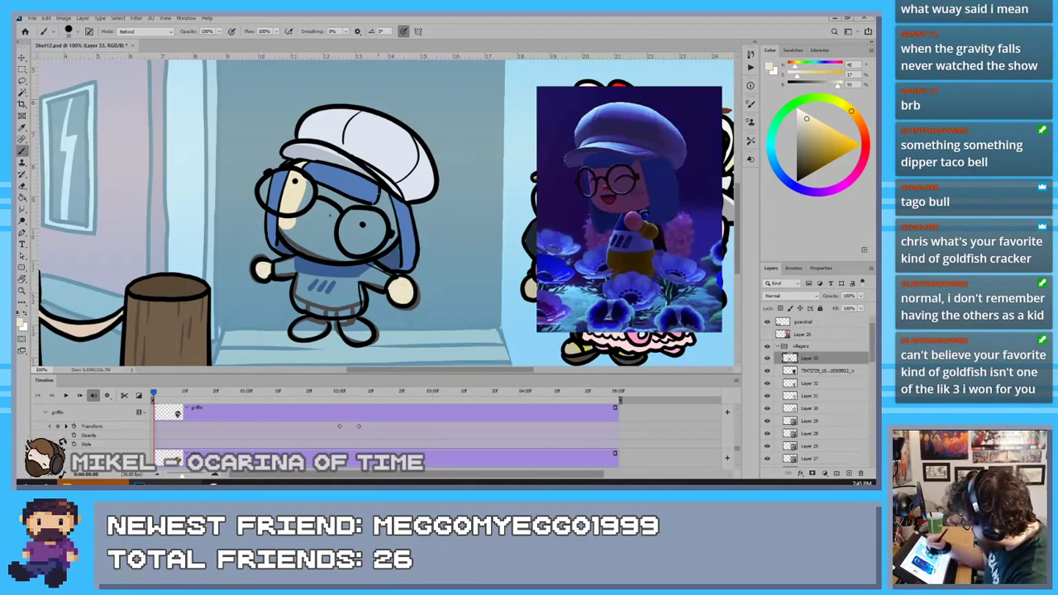
mouse_move(384, 192)
mouse_down()
mouse_move(387, 233)
mouse_move(357, 252)
mouse_move(380, 239)
mouse_move(310, 248)
mouse_move(285, 224)
mouse_move(326, 246)
mouse_move(353, 246)
mouse_move(364, 207)
mouse_up()
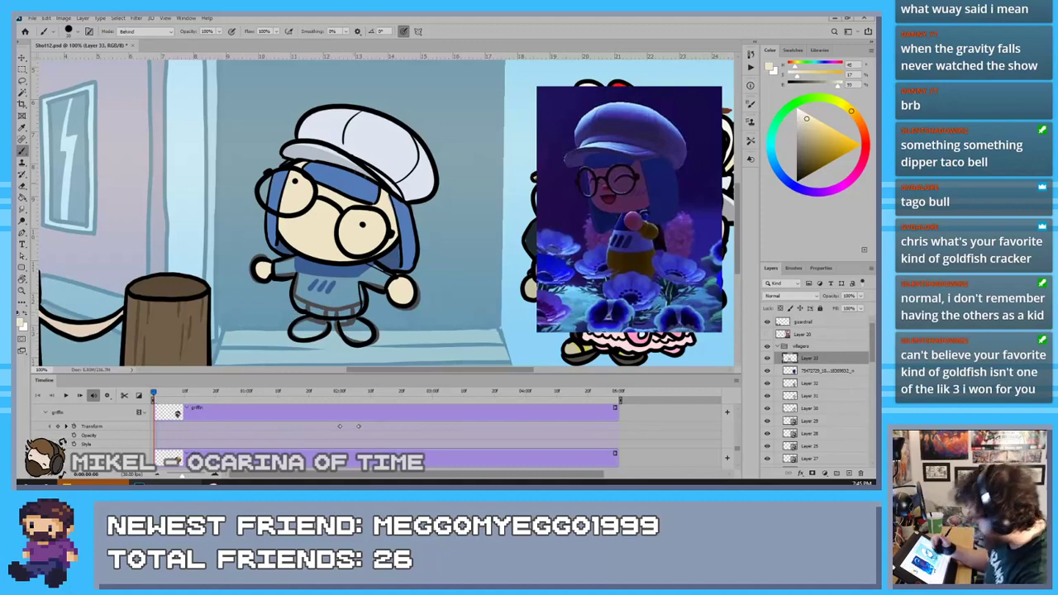
Mix a warm golden yellow for the villager's shirt, adjusting its hue, saturation and brightness
click(822, 141)
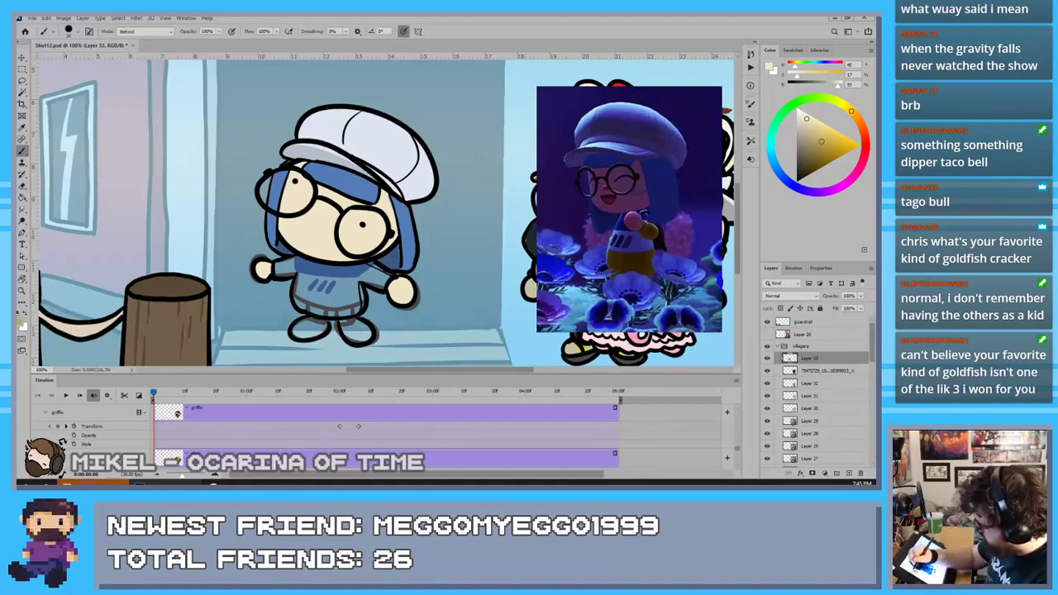
click(857, 117)
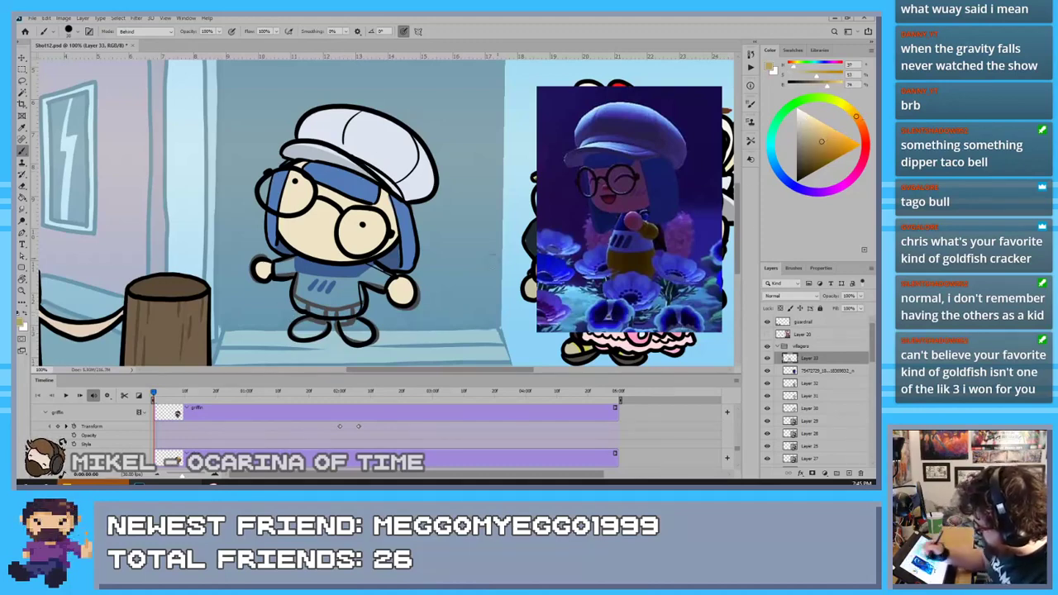
click(825, 133)
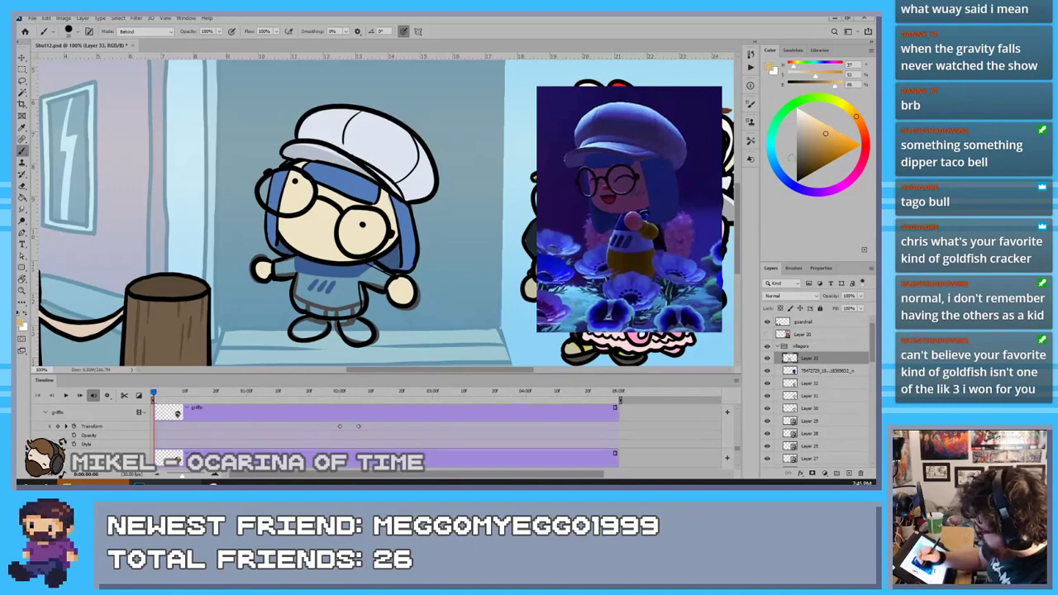
click(830, 130)
click(851, 110)
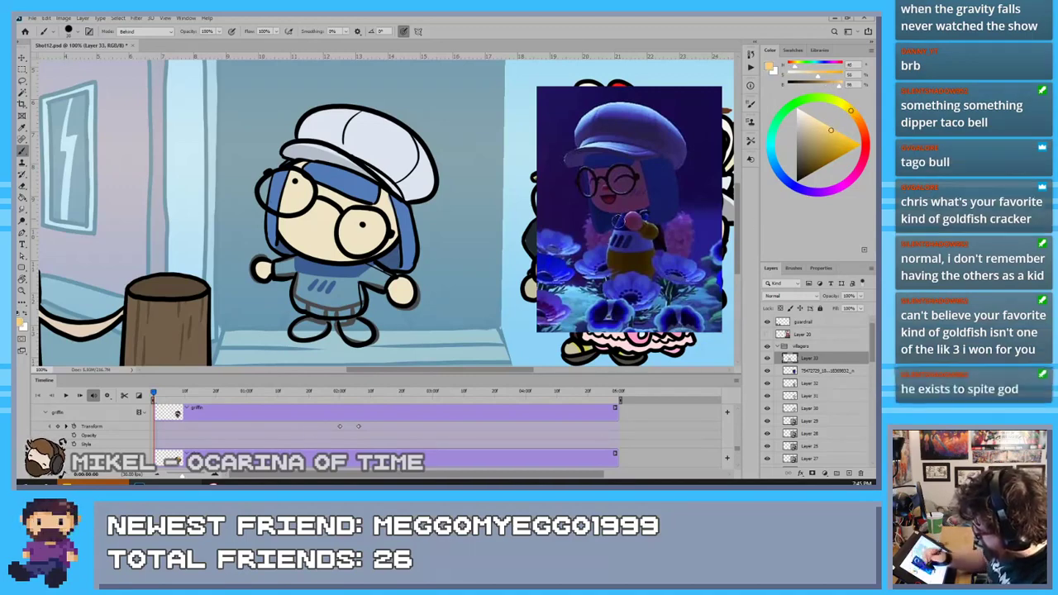
click(829, 139)
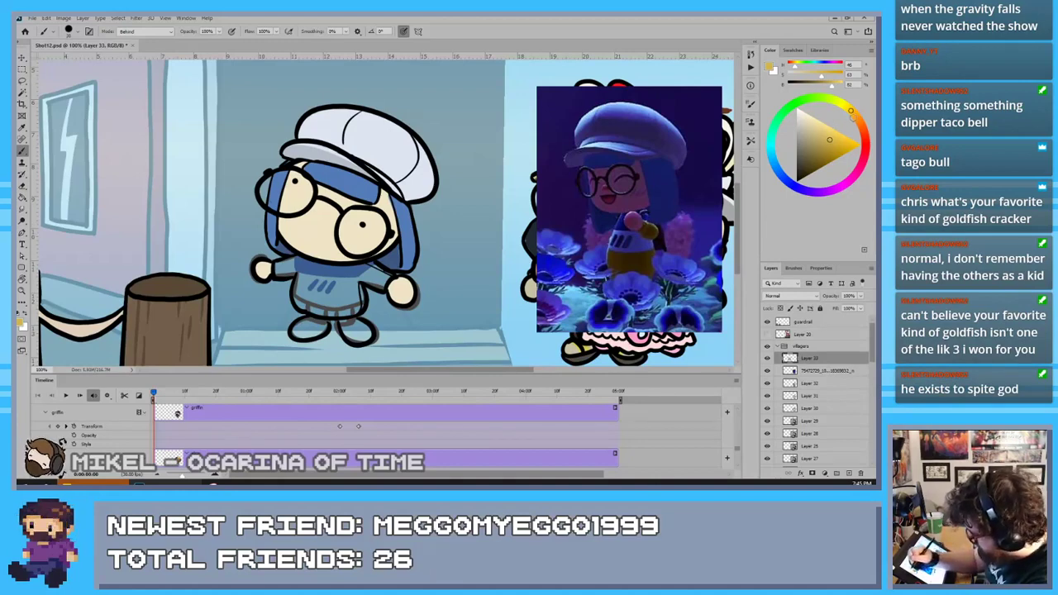
drag(851, 111, 854, 114)
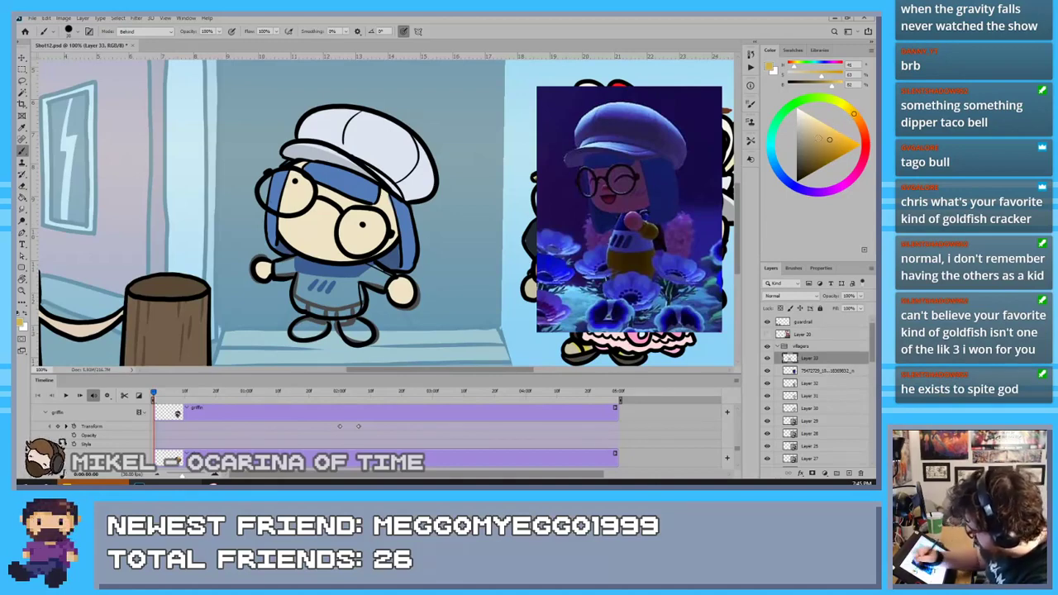
click(829, 129)
Undo the test stroke on the shirt's hem and pick a more saturated golden orange
key(e)
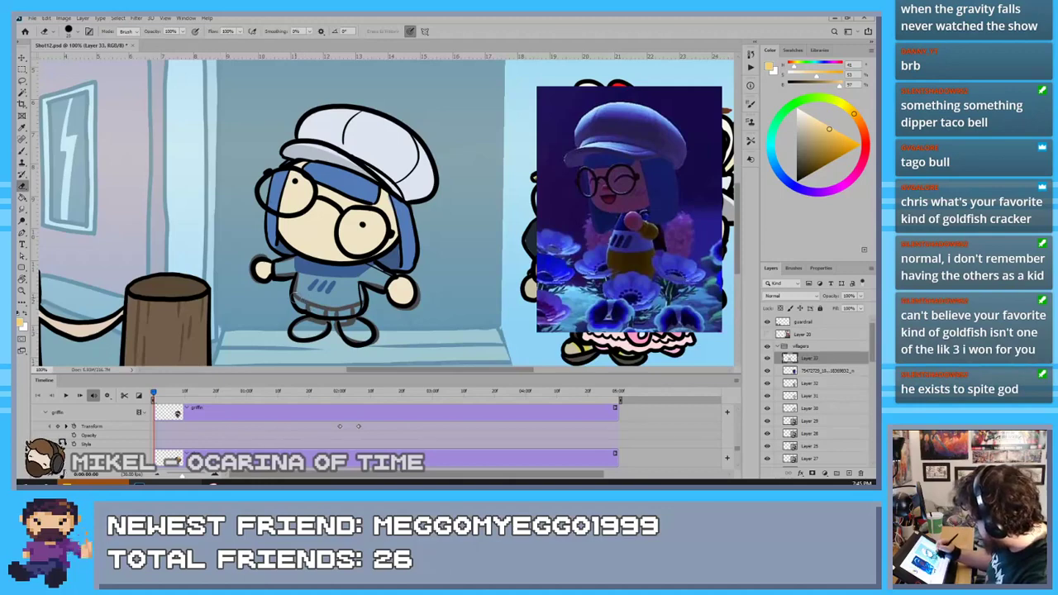
key(b)
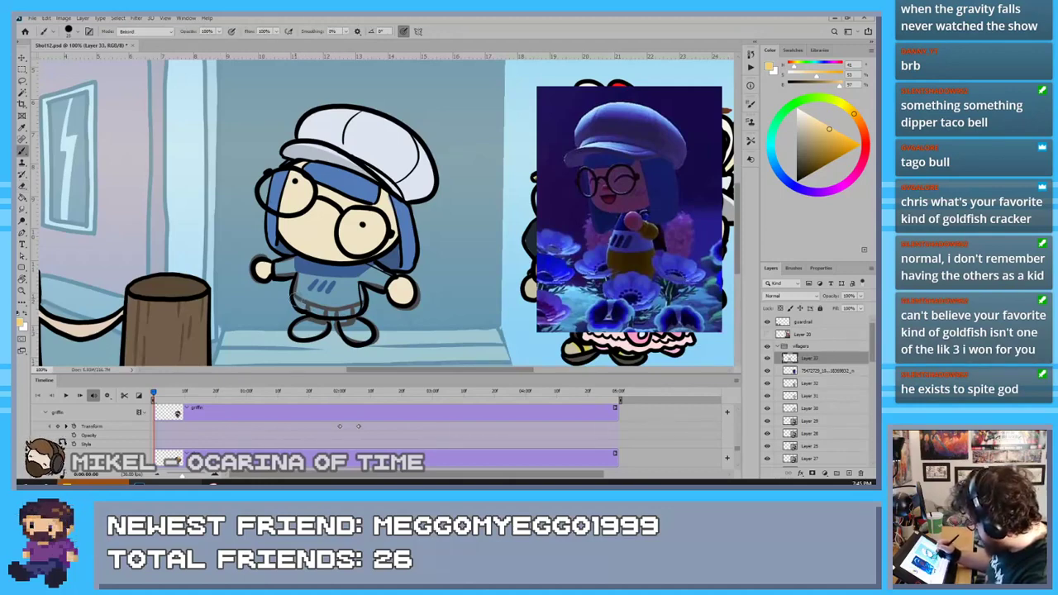
mouse_move(294, 300)
mouse_down()
mouse_move(327, 304)
mouse_move(302, 306)
mouse_up()
key(ctrl+z)
key(ctrl+z)
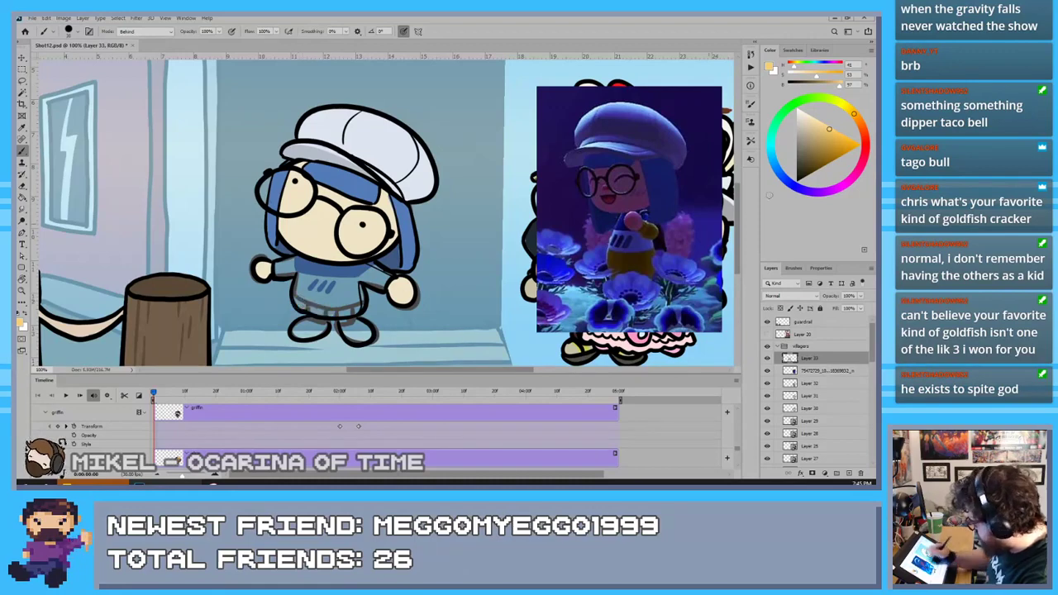
click(840, 135)
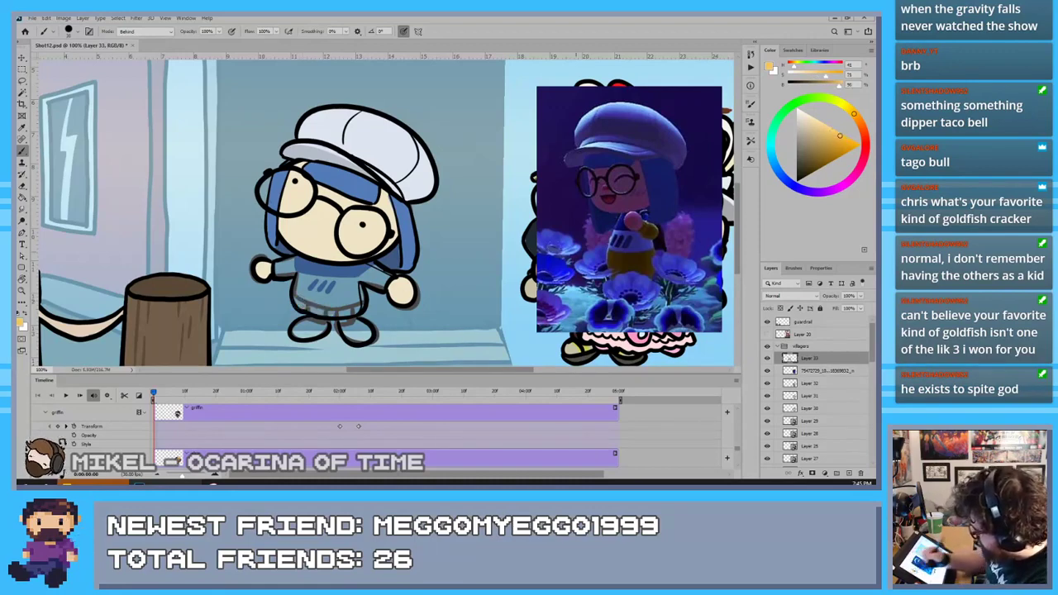
drag(295, 303, 362, 310)
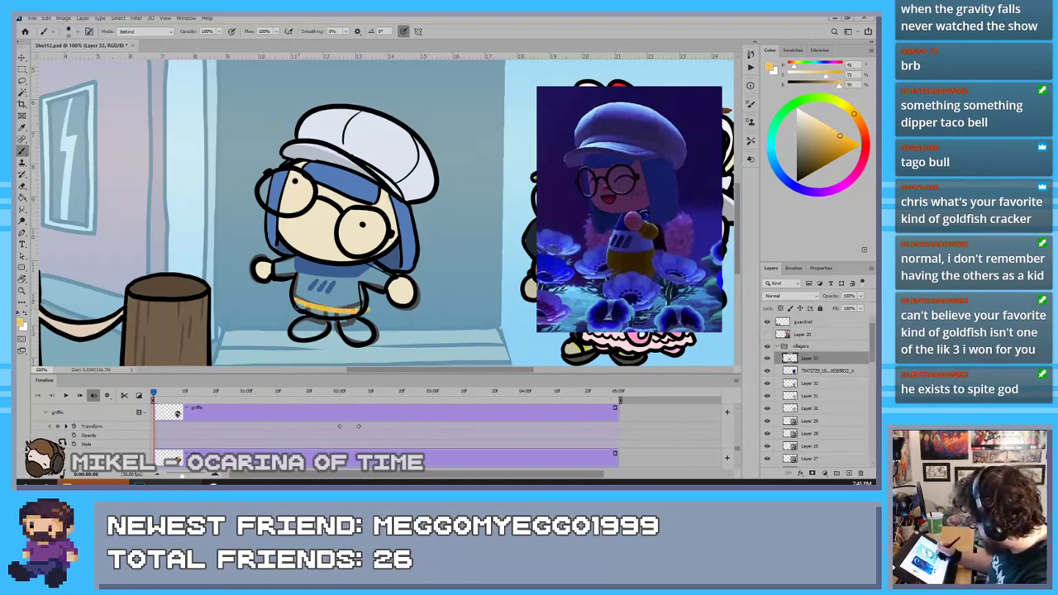
key(ctrl+z)
drag(294, 296, 359, 302)
key(ctrl+z)
drag(294, 296, 361, 300)
key(ctrl+z)
drag(295, 296, 370, 306)
key(ctrl+z)
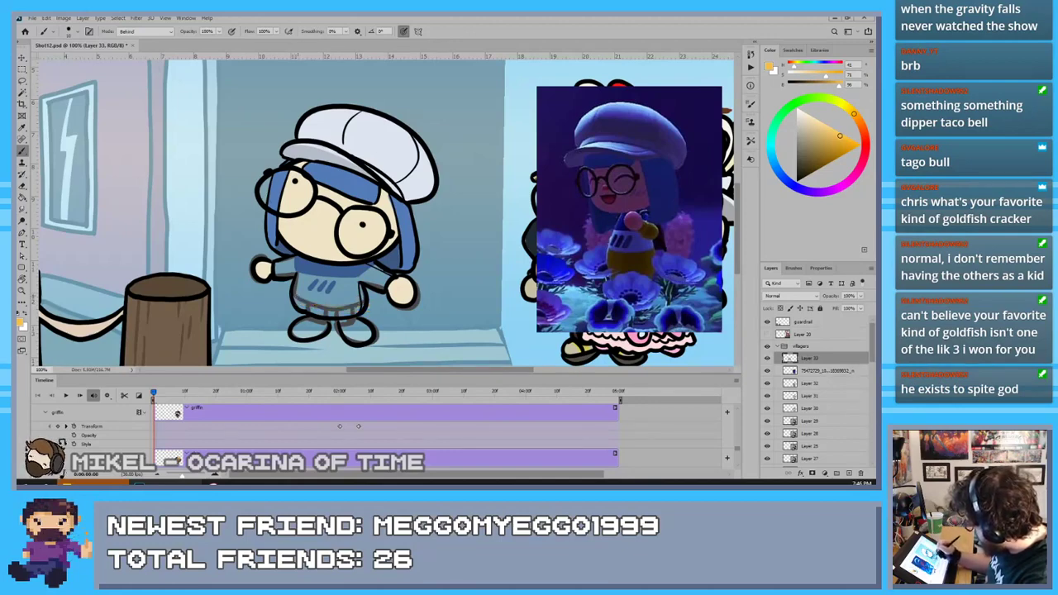
drag(294, 296, 360, 303)
key(ctrl+z)
Paint both sleeves and the lower band of the villager's shirt golden orange behind the line art
mouse_move(294, 297)
mouse_down()
mouse_move(362, 301)
mouse_move(377, 268)
mouse_move(367, 281)
mouse_move(385, 275)
mouse_move(373, 286)
mouse_move(384, 289)
mouse_up()
mouse_move(293, 259)
mouse_down()
mouse_move(271, 266)
mouse_move(289, 276)
mouse_up()
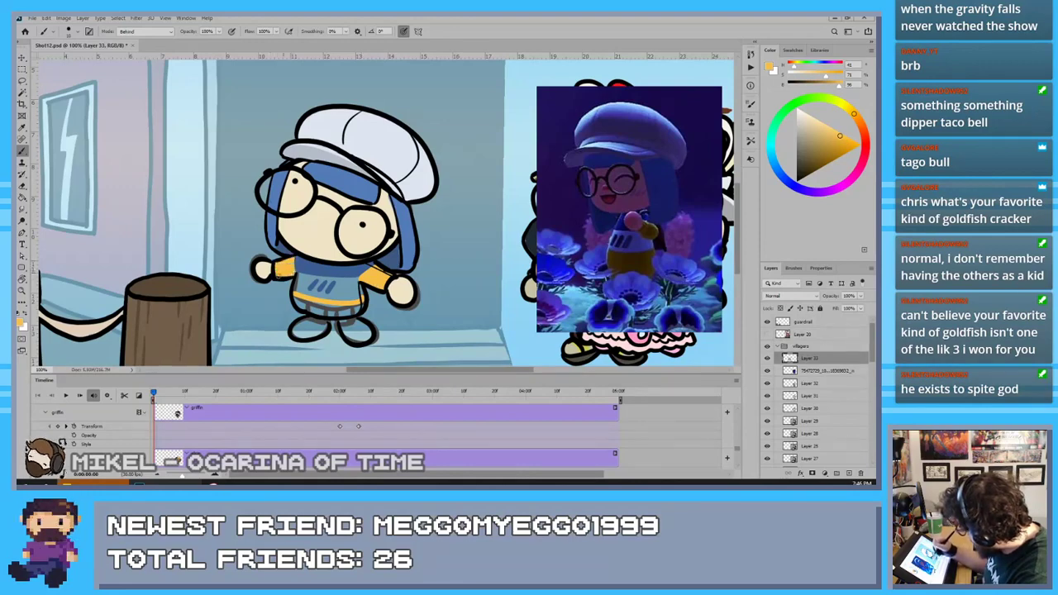
mouse_move(364, 302)
mouse_down()
mouse_move(298, 305)
mouse_move(335, 309)
mouse_move(318, 308)
mouse_up()
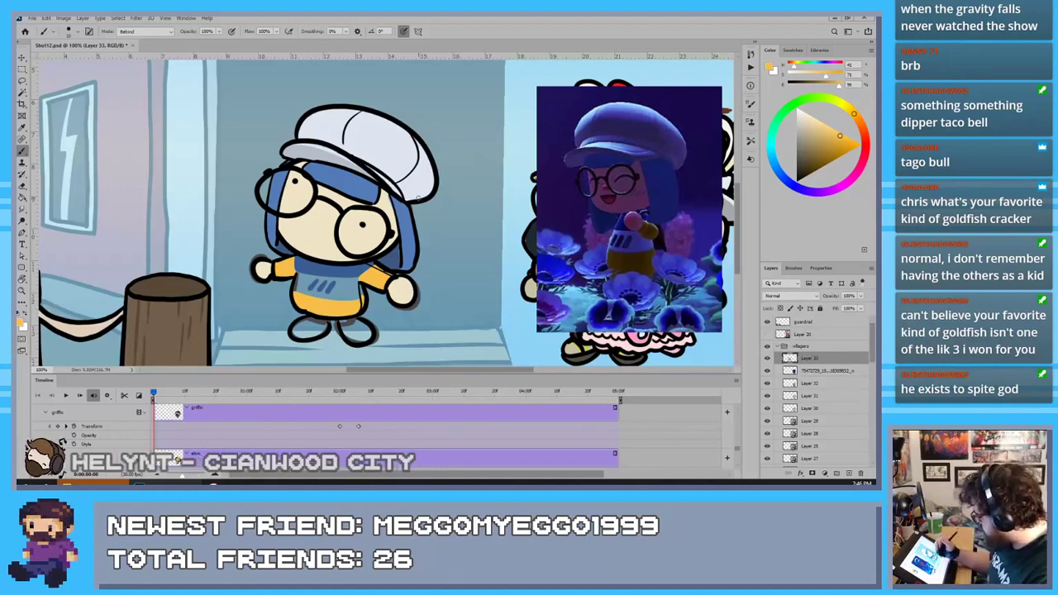
Fill the middle section of the shirt with near white and both shoes with dark grey
drag(813, 121, 796, 108)
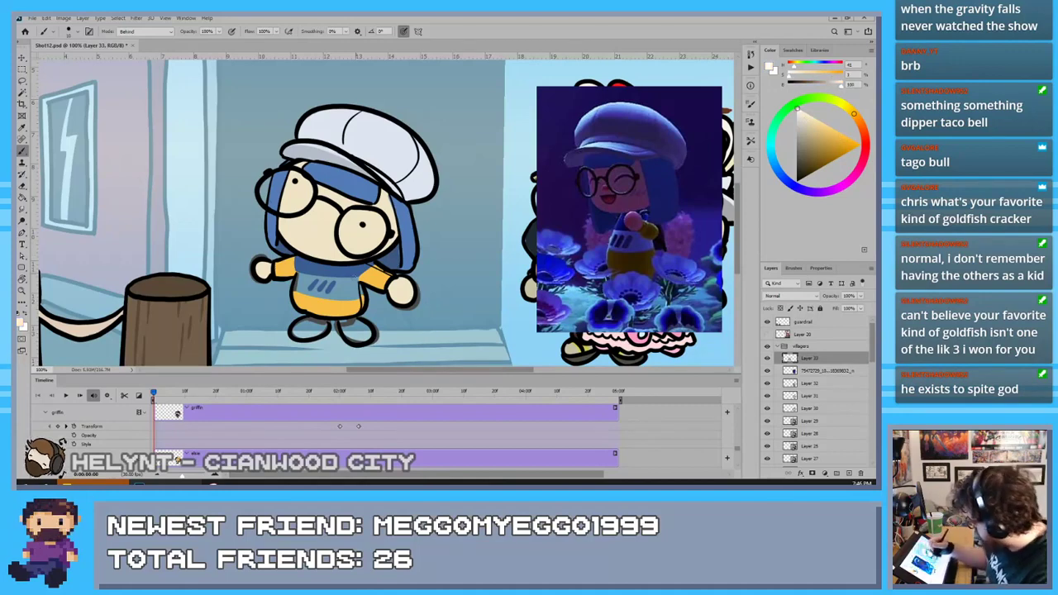
mouse_move(361, 281)
mouse_down()
mouse_move(357, 299)
mouse_move(296, 281)
mouse_move(295, 293)
mouse_up()
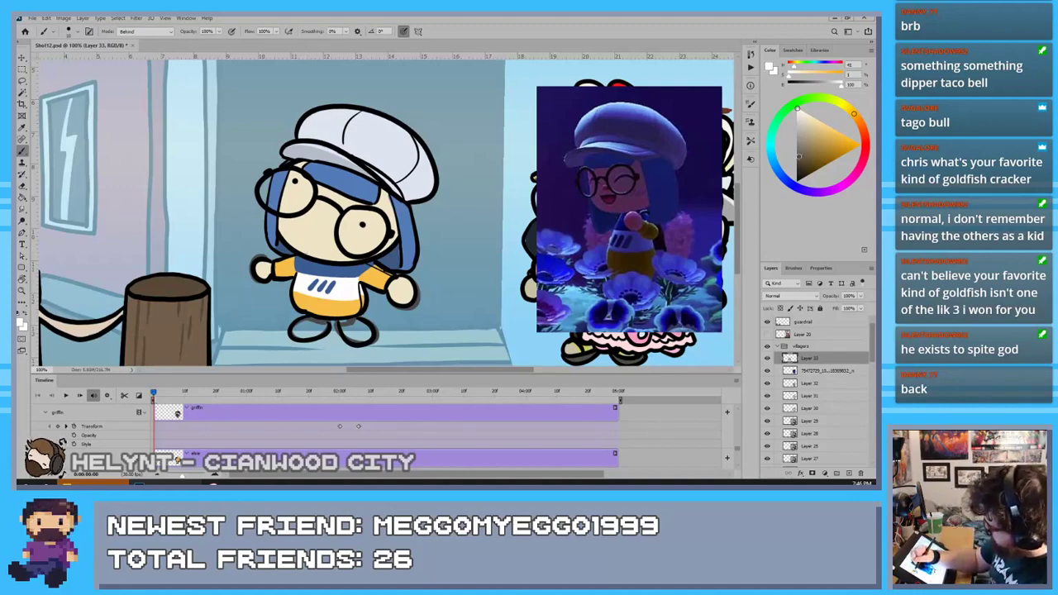
click(798, 156)
mouse_move(324, 314)
mouse_down()
mouse_move(320, 329)
mouse_move(301, 332)
mouse_move(303, 319)
mouse_move(359, 332)
mouse_up()
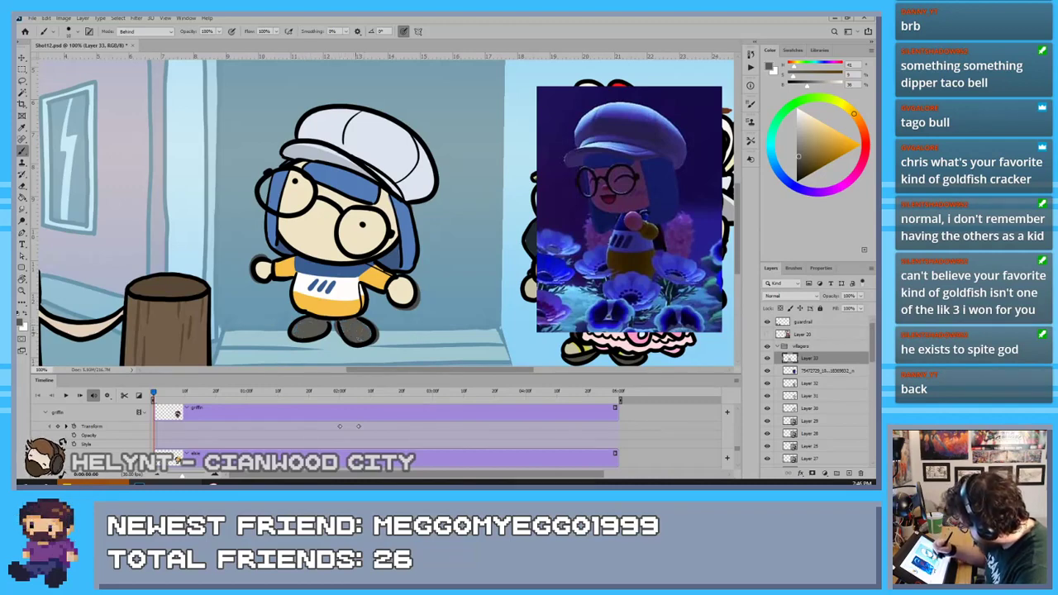
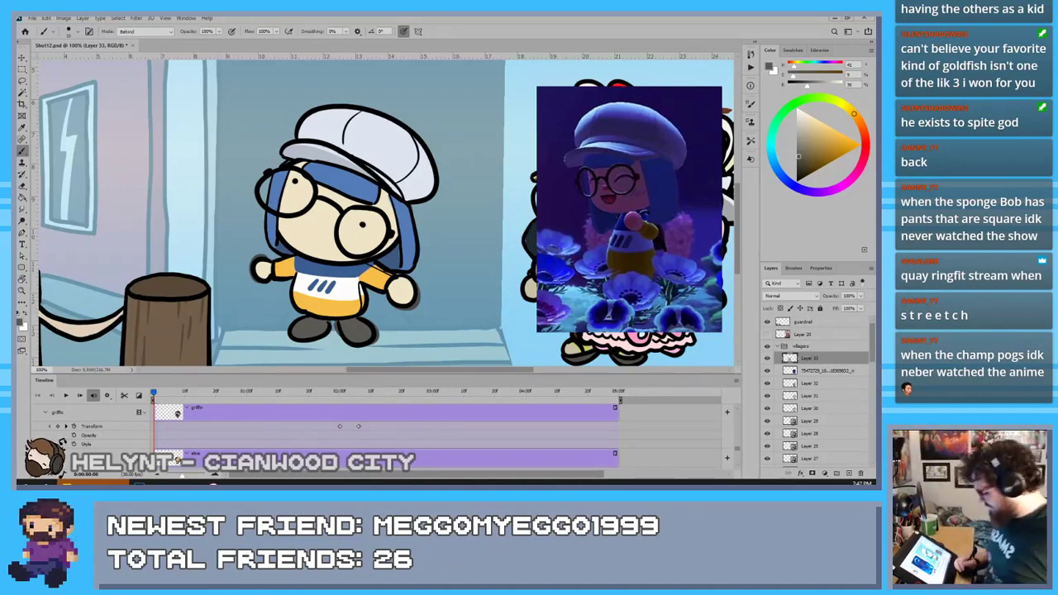
Delete the reference picture's layer, and move the finished villager on Layer 33 over the group of completed characters
click(804, 371)
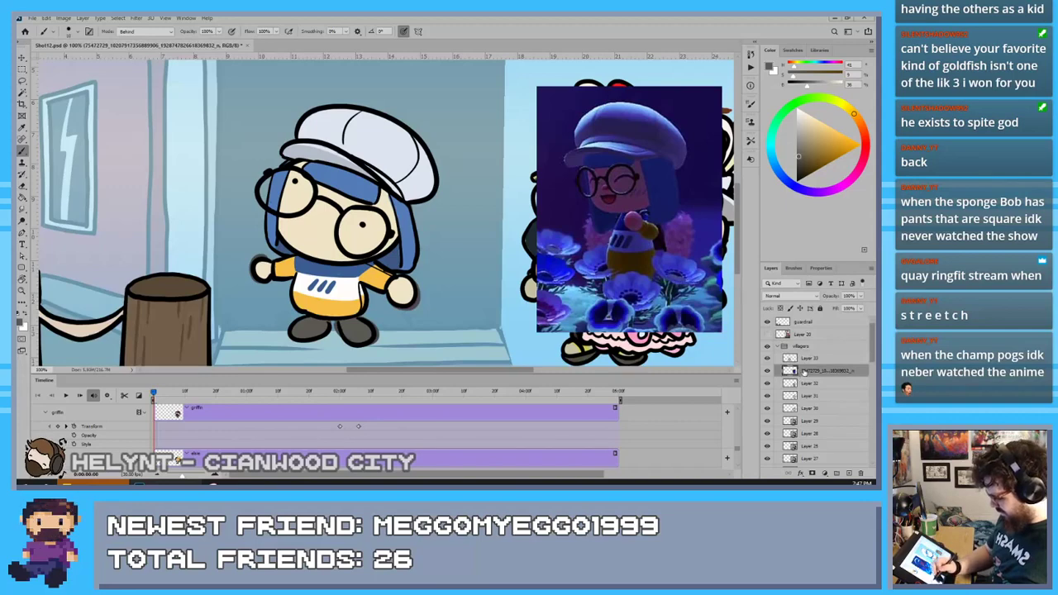
drag(843, 474, 860, 473)
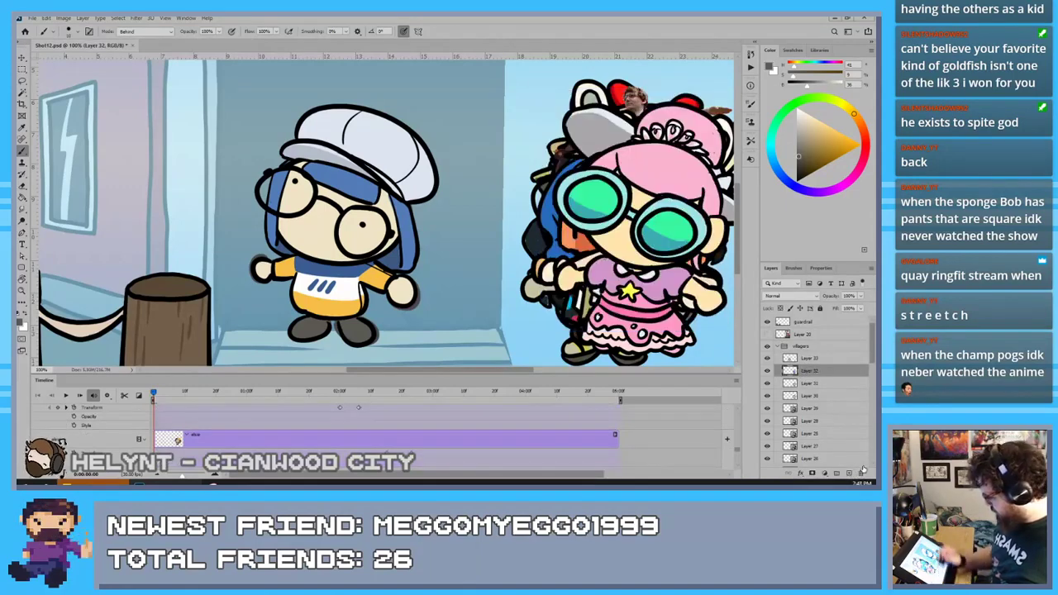
click(22, 58)
click(806, 358)
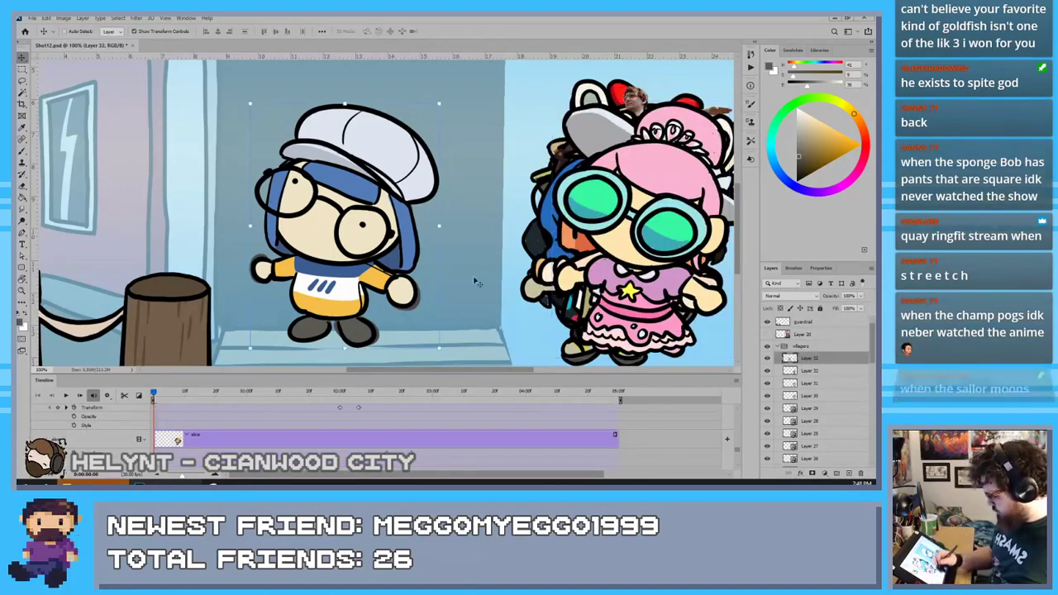
mouse_move(343, 228)
mouse_down()
mouse_move(678, 228)
mouse_move(318, 225)
mouse_up()
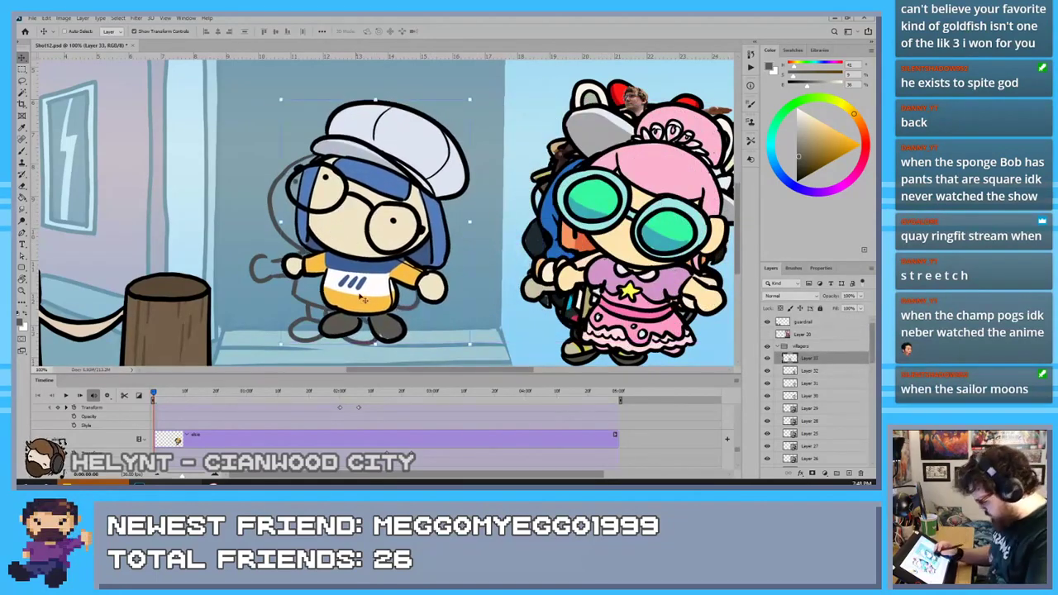
key(b)
key(b)
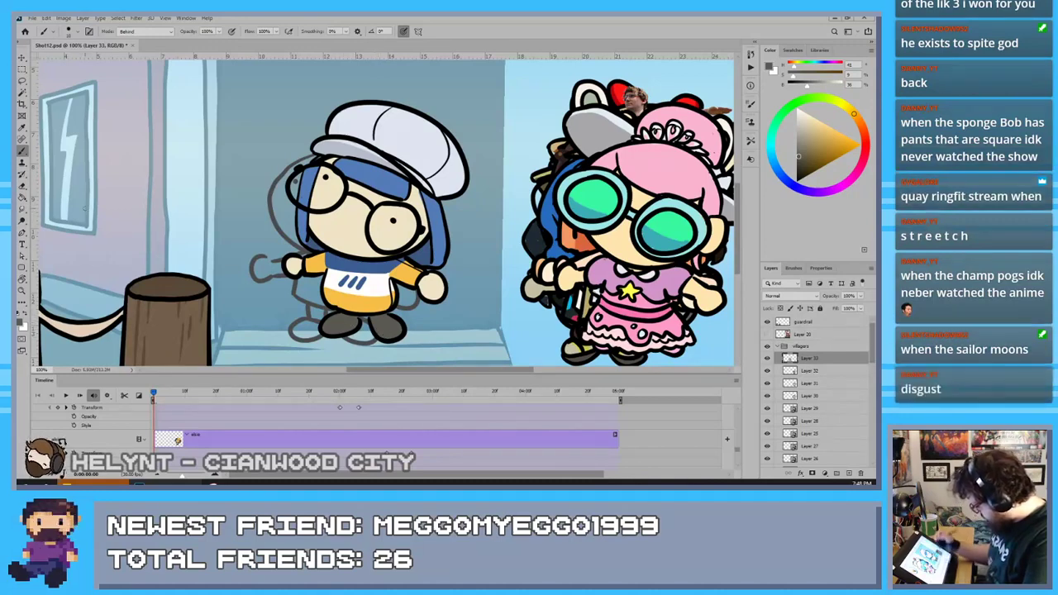
key(v)
mouse_move(345, 232)
mouse_down()
mouse_move(308, 223)
mouse_move(628, 249)
mouse_move(615, 251)
mouse_up()
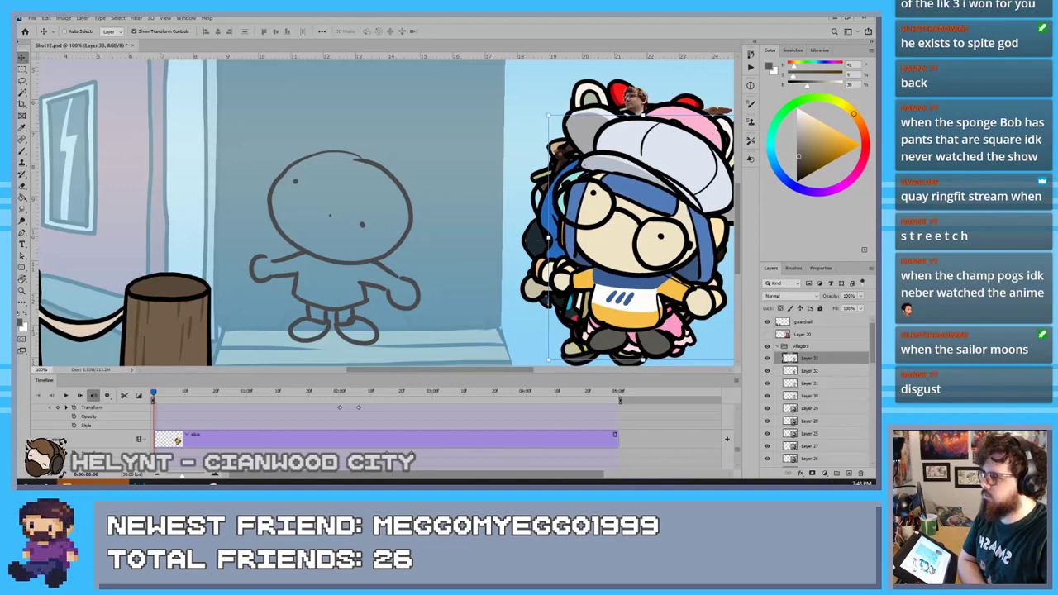
Place the picture of the two characters in heart sunglasses, and select everything outside the long-haired human villager
key(ctrl+t)
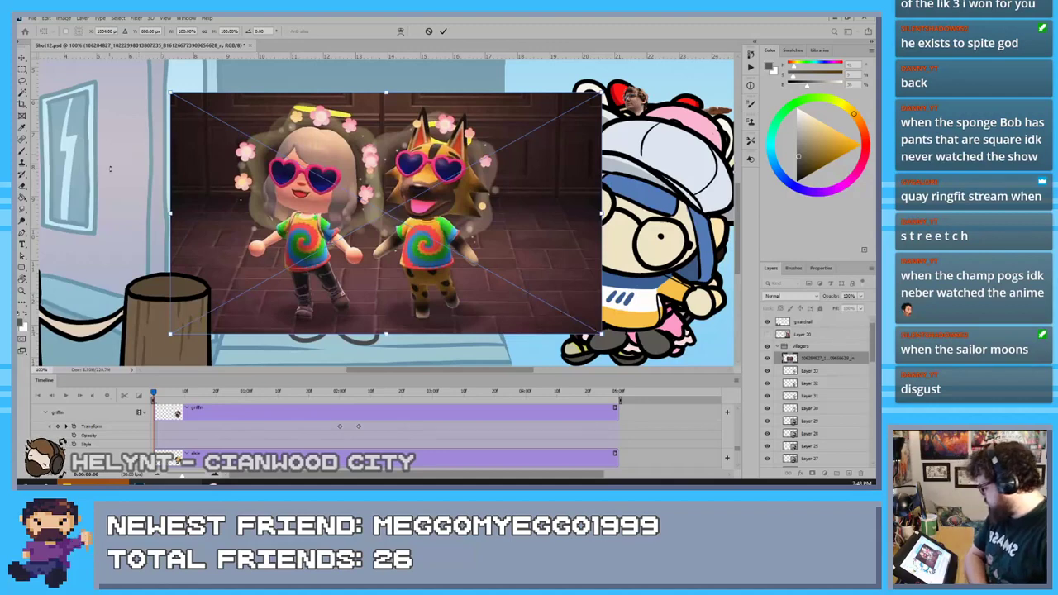
click(22, 69)
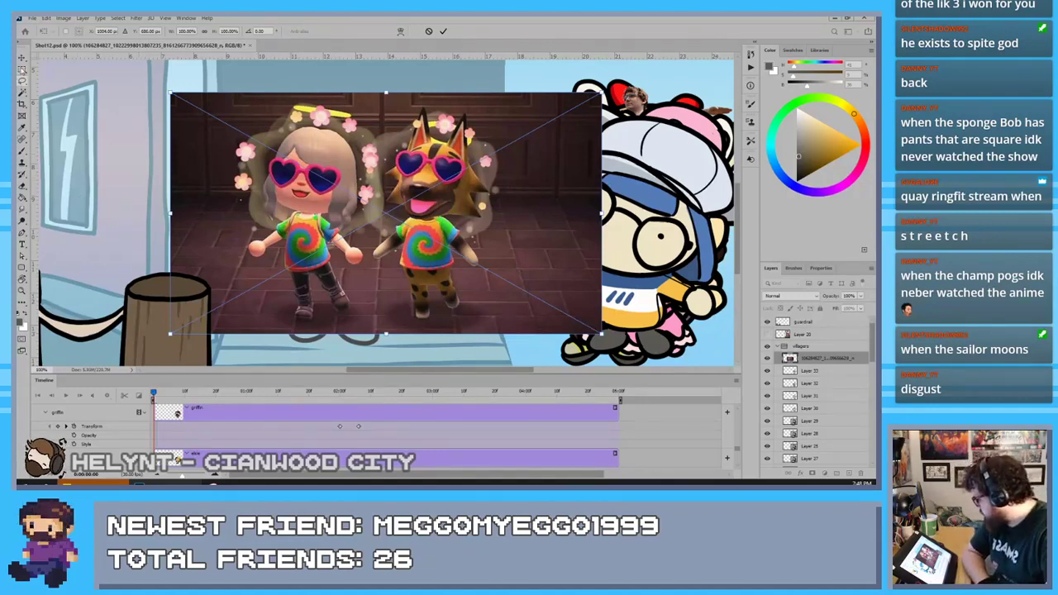
drag(233, 114, 371, 326)
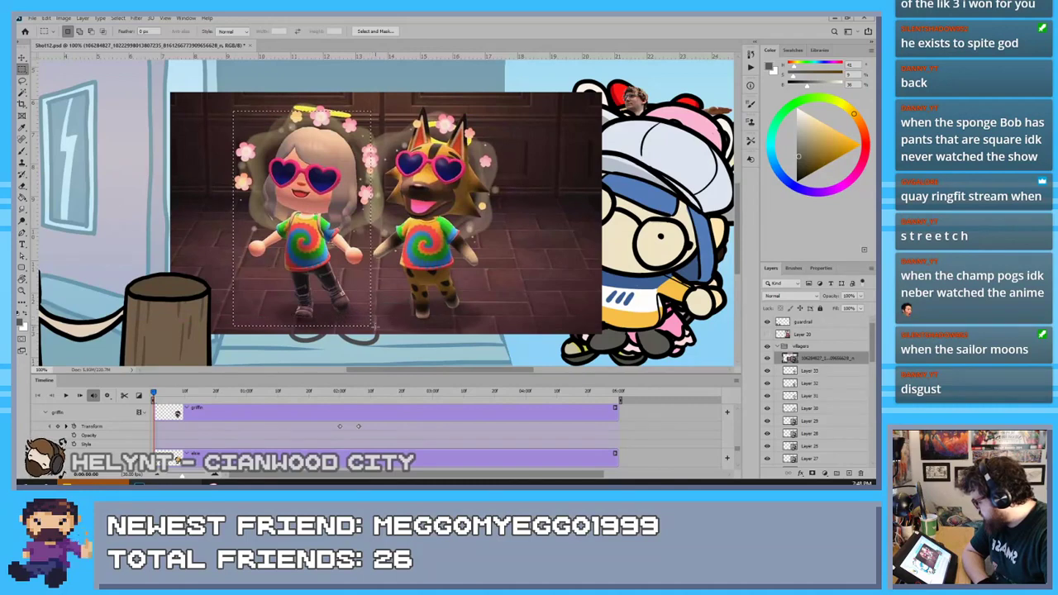
click(120, 18)
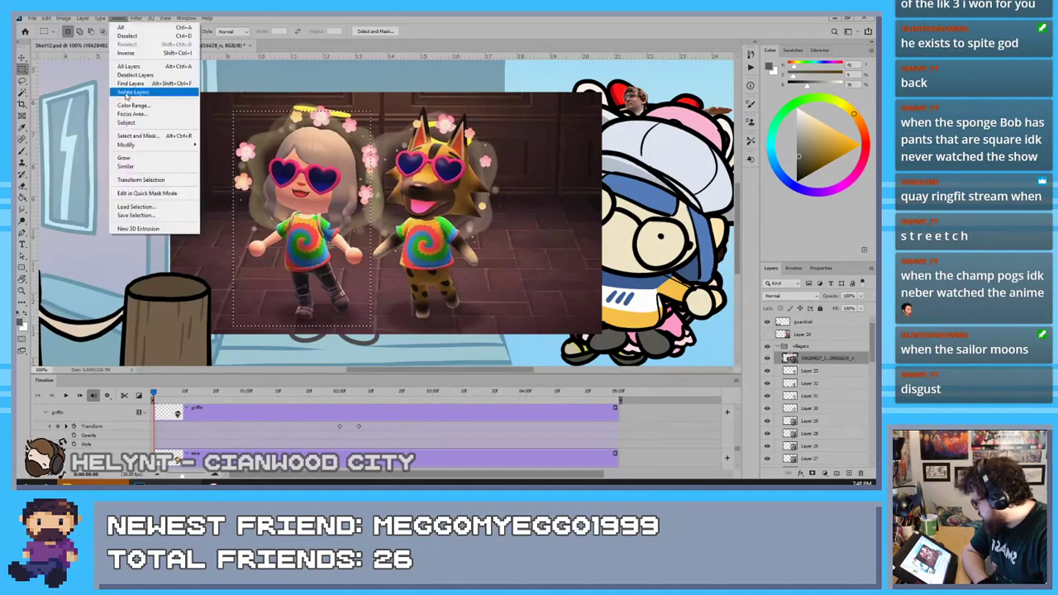
click(125, 53)
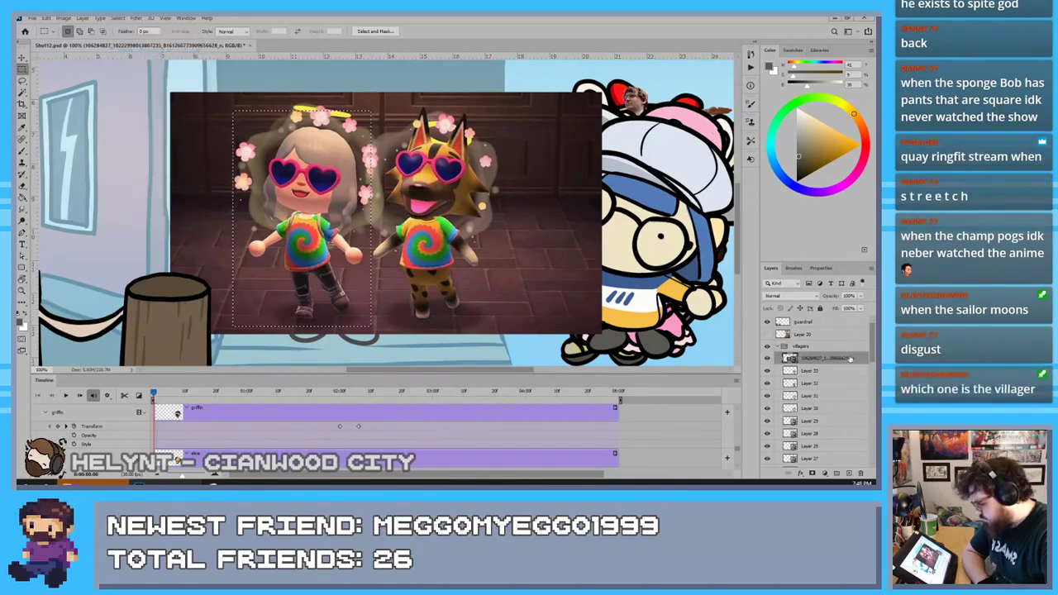
Rasterize the placed picture's layer, delete the selected area around the human villager, and clear the selection
right_click(817, 361)
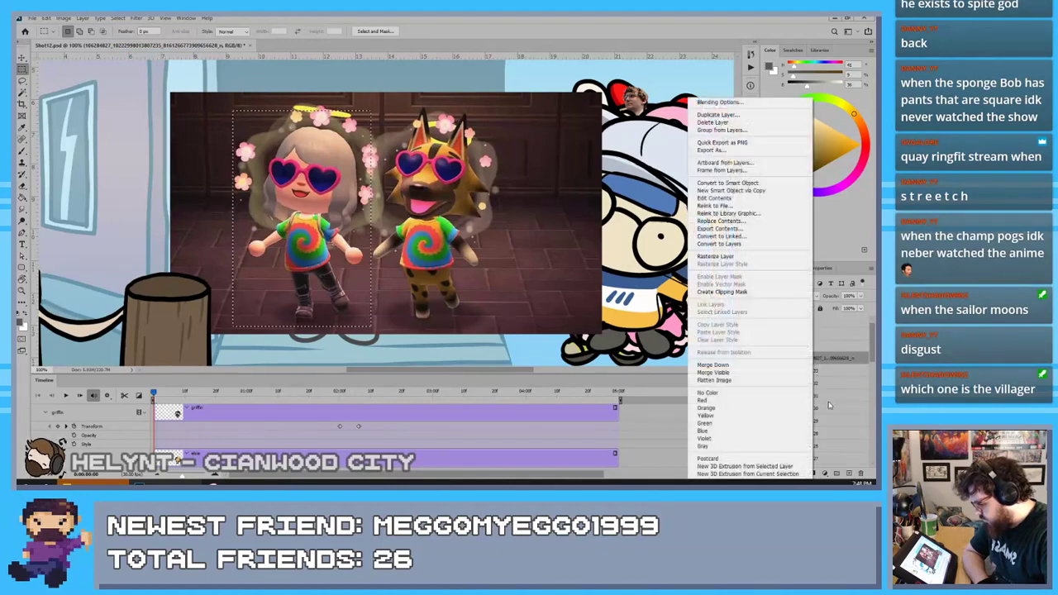
click(741, 257)
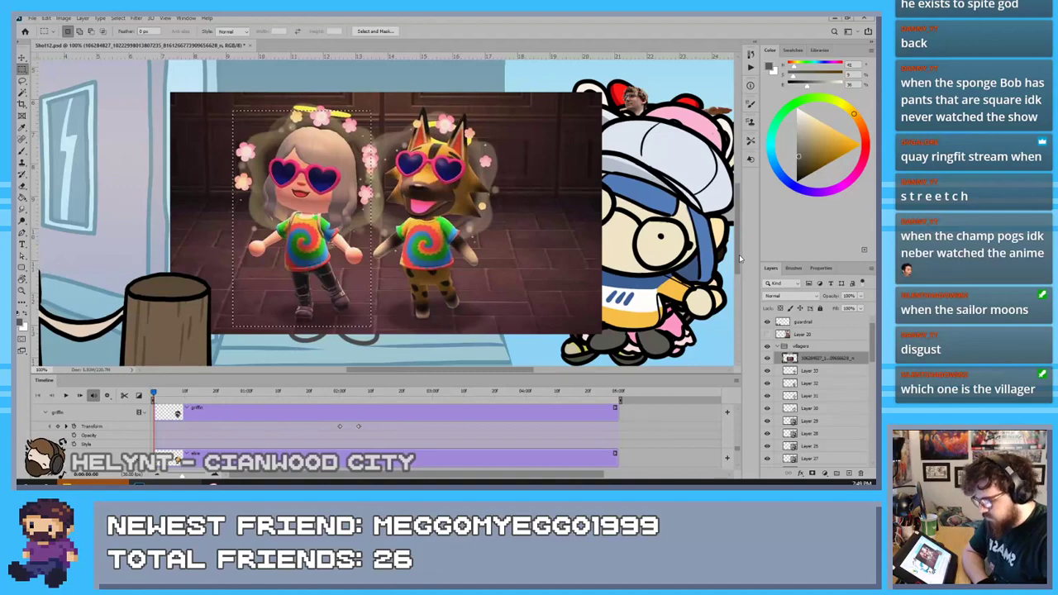
key(Delete)
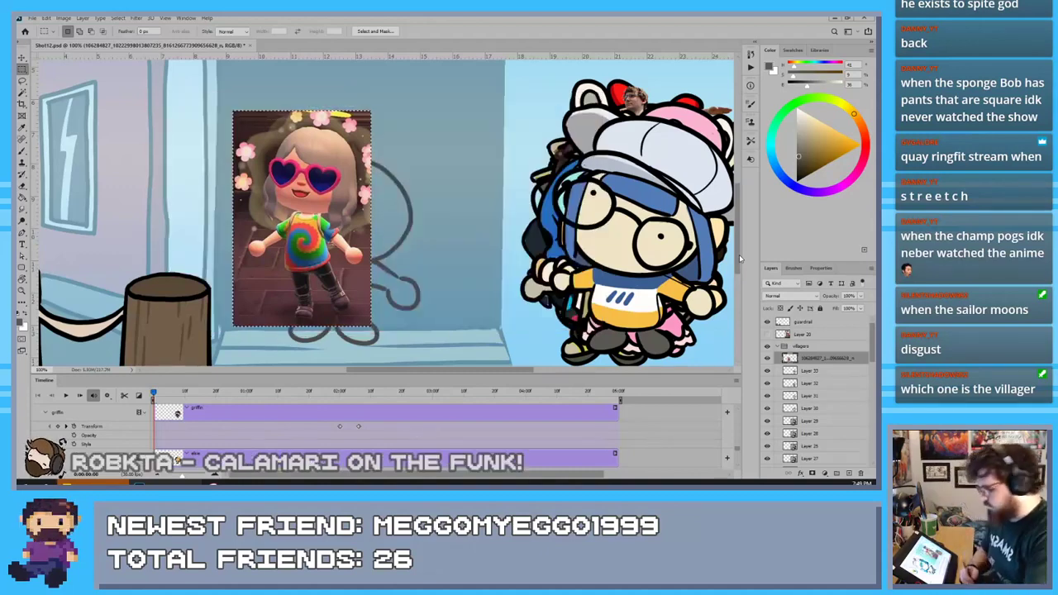
key(ctrl+d)
Move the cropped reference picture over the group of completed characters, and add a new layer directly beneath it
key(v)
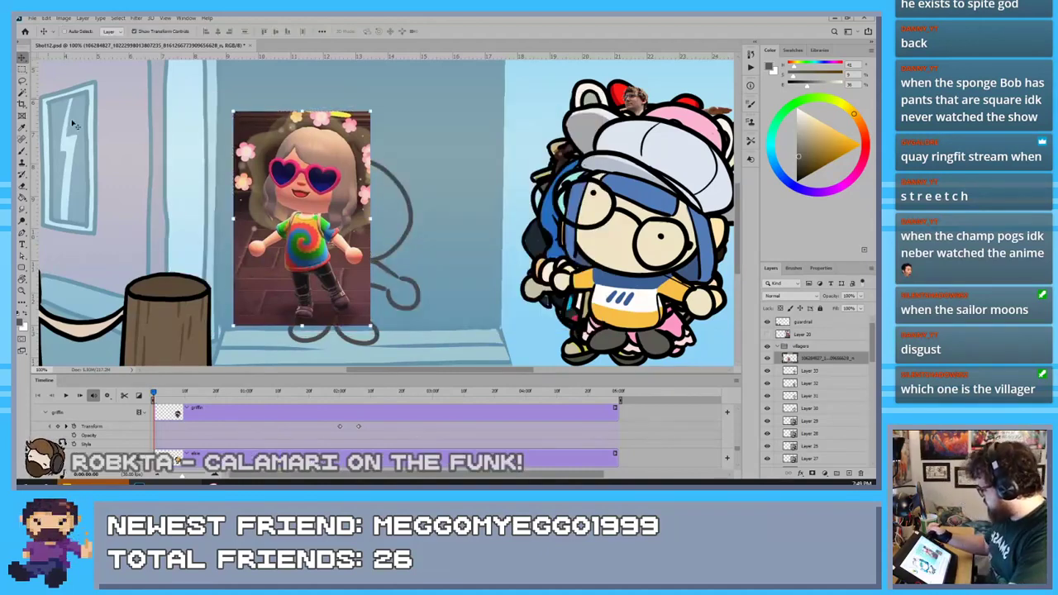
drag(282, 270, 580, 294)
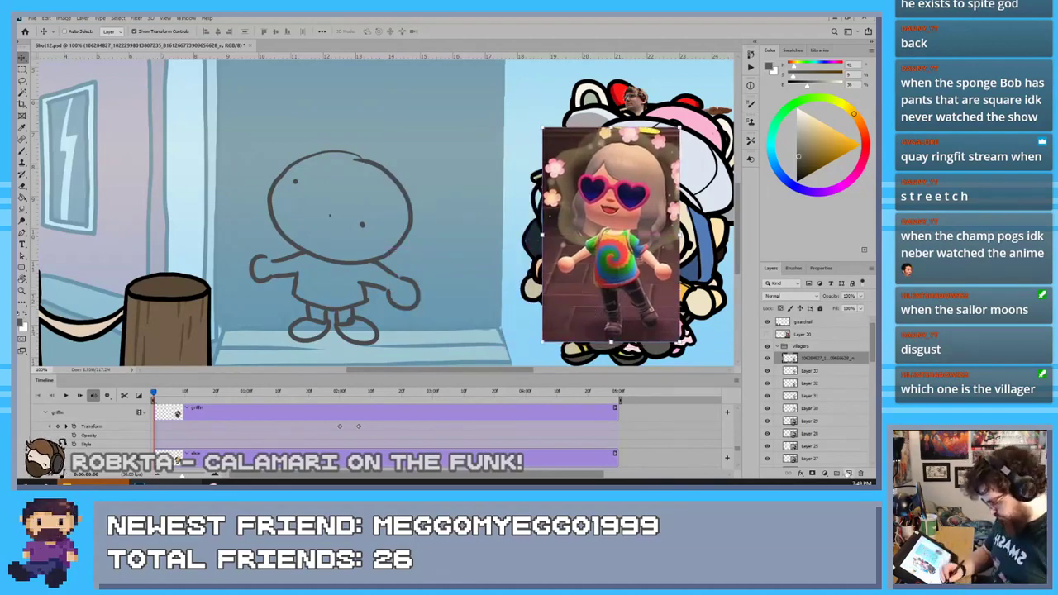
click(848, 474)
drag(807, 361, 806, 382)
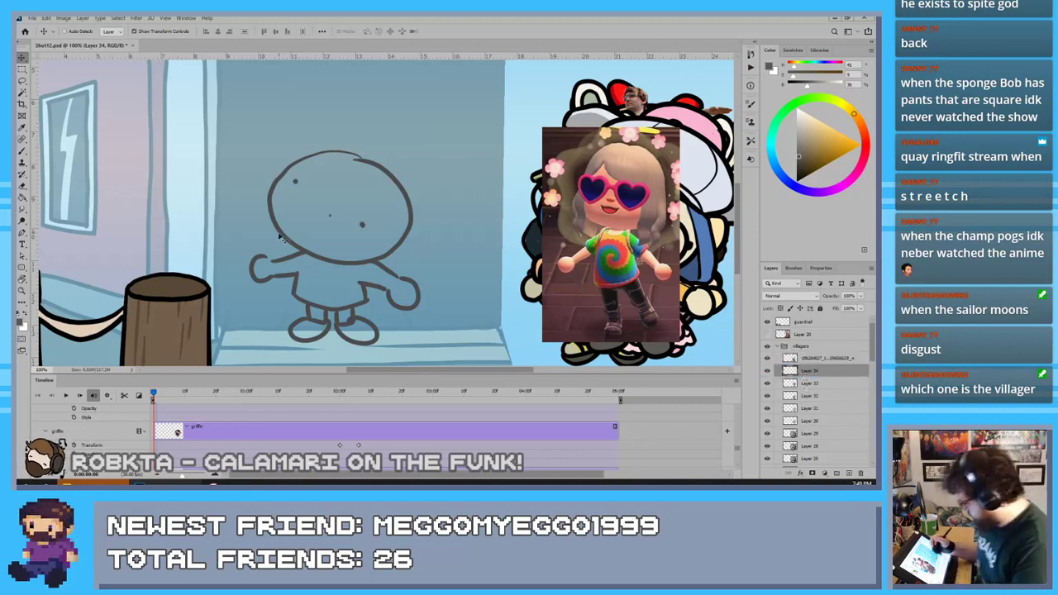
Set up the Brush with black as the foreground colour for inking the new villager on Layer 34
key(b)
key(b)
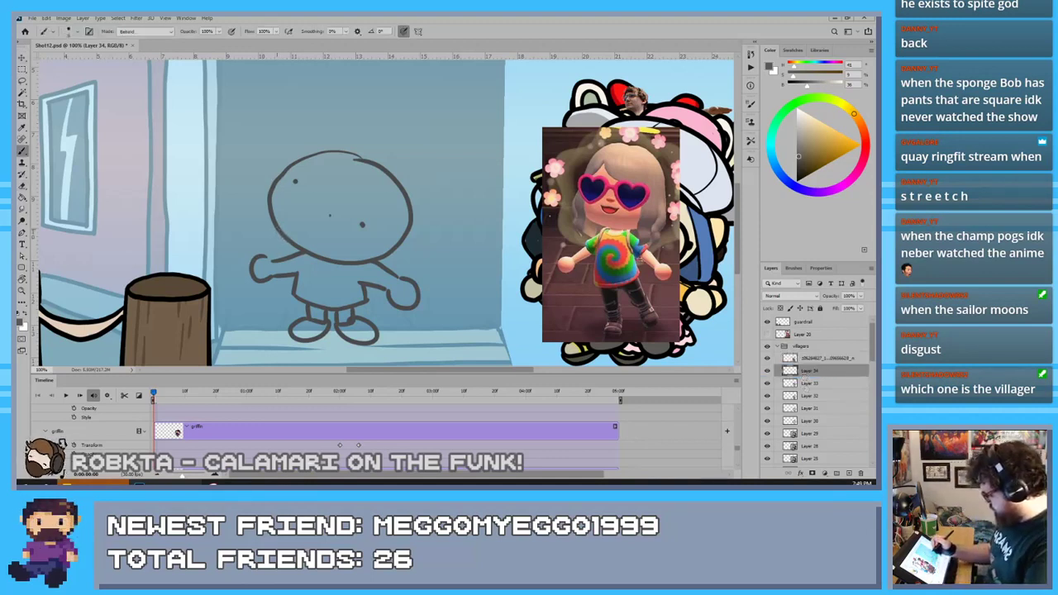
click(797, 180)
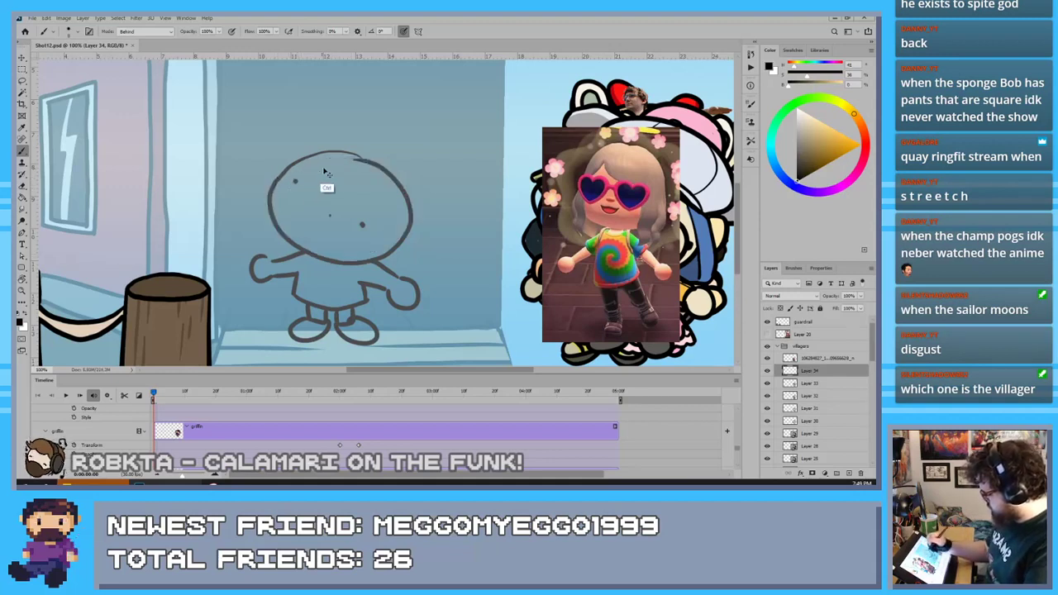
mouse_move(348, 153)
mouse_down()
mouse_move(258, 204)
mouse_move(372, 155)
mouse_move(400, 235)
mouse_move(304, 154)
mouse_move(370, 263)
mouse_move(301, 157)
mouse_up()
key(ctrl+z)
key(ctrl+z)
key(ctrl+z)
drag(164, 106, 223, 244)
key(ctrl+z)
key(ctrl+z)
mouse_move(165, 128)
mouse_down()
mouse_move(169, 224)
mouse_move(150, 129)
mouse_move(205, 162)
mouse_move(145, 136)
mouse_move(95, 171)
mouse_move(106, 217)
mouse_move(104, 150)
mouse_up()
key(ctrl+z)
key(ctrl+z)
key(ctrl+z)
key(ctrl+z)
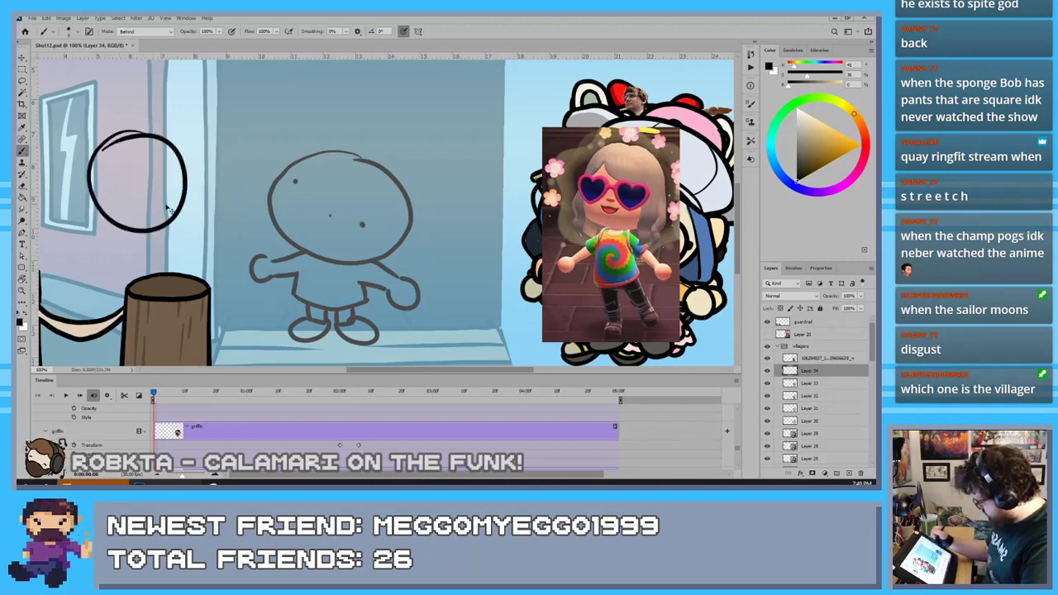
key(ctrl+z)
mouse_move(194, 150)
mouse_down()
mouse_move(162, 225)
mouse_move(170, 147)
mouse_up()
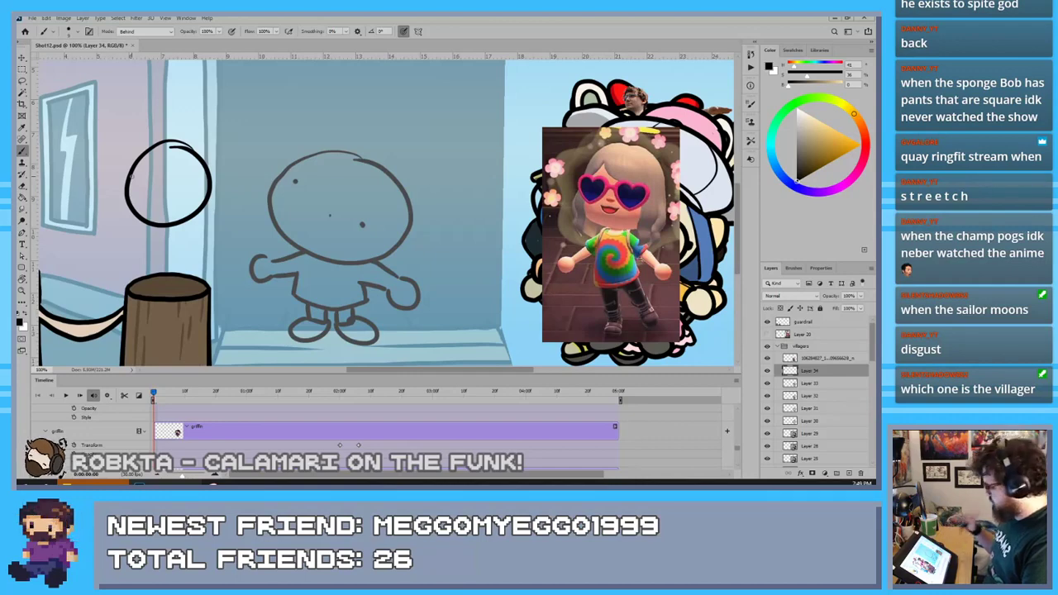
key(ctrl+z)
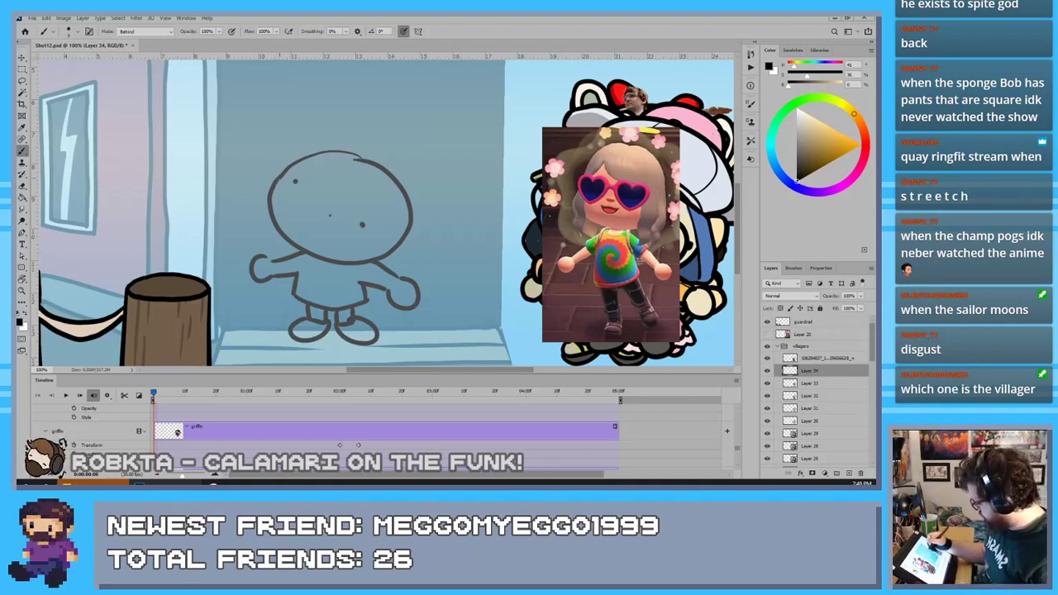
Ink the villager's head as one smooth black oval over the grey guide sketch, redoing the stroke until the shape fits
mouse_move(294, 175)
mouse_down()
mouse_move(296, 237)
mouse_move(395, 198)
mouse_move(289, 180)
mouse_up()
key(ctrl+z)
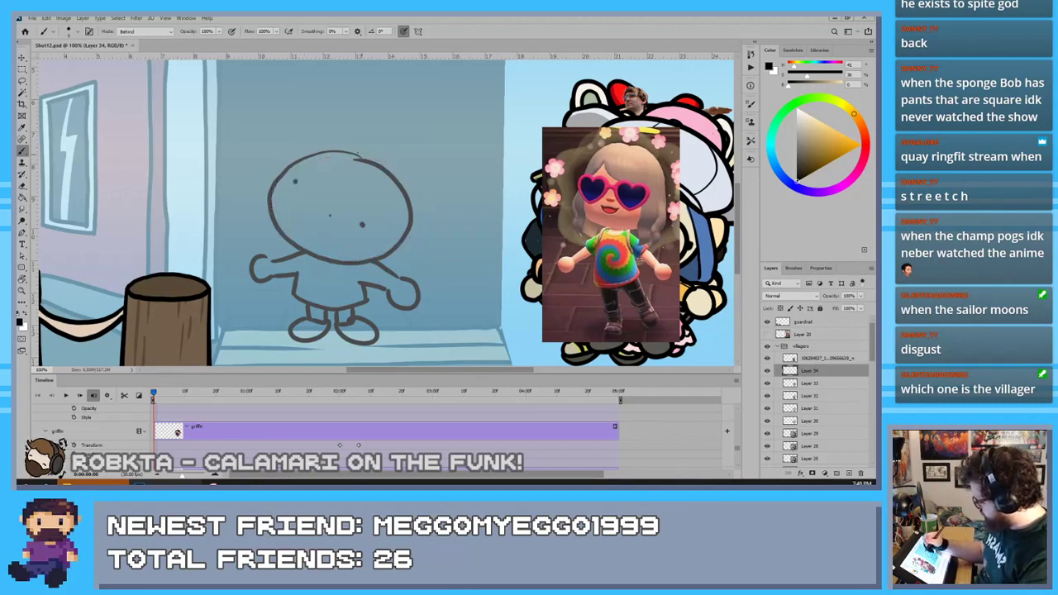
mouse_move(361, 155)
mouse_down()
mouse_move(400, 254)
mouse_move(357, 157)
mouse_move(308, 256)
mouse_move(320, 157)
mouse_move(388, 247)
mouse_move(319, 151)
mouse_move(272, 188)
mouse_move(388, 166)
mouse_move(388, 248)
mouse_move(334, 156)
mouse_move(316, 157)
mouse_move(396, 177)
mouse_move(330, 262)
mouse_move(406, 186)
mouse_move(263, 198)
mouse_up()
key(ctrl+z)
key(ctrl+z)
key(ctrl+z)
key(ctrl+z)
key(ctrl+z)
key(ctrl+z)
key(ctrl+z)
key(ctrl+z)
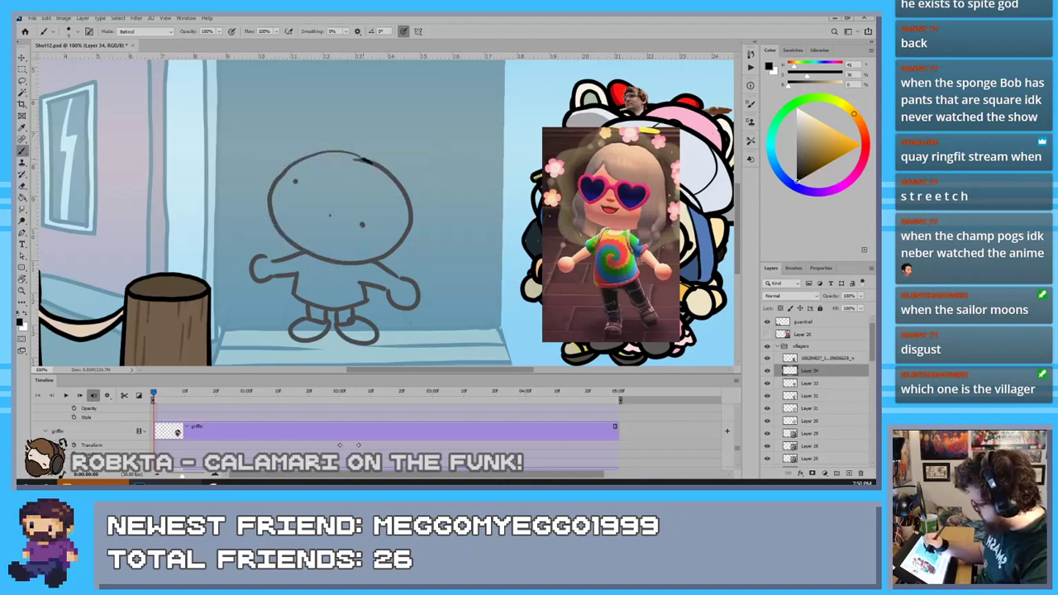
mouse_move(317, 155)
mouse_down()
mouse_move(403, 203)
mouse_move(336, 162)
mouse_move(400, 213)
mouse_move(337, 160)
mouse_move(279, 199)
mouse_move(338, 156)
mouse_move(323, 154)
mouse_move(339, 154)
mouse_move(344, 266)
mouse_move(388, 169)
mouse_move(316, 155)
mouse_move(329, 154)
mouse_move(397, 248)
mouse_move(380, 170)
mouse_move(276, 191)
mouse_move(387, 158)
mouse_move(400, 224)
mouse_move(302, 165)
mouse_move(369, 261)
mouse_move(347, 157)
mouse_move(310, 252)
mouse_move(328, 157)
mouse_move(396, 251)
mouse_move(336, 157)
mouse_up()
key(ctrl+z)
key(ctrl+z)
key(ctrl+z)
key(ctrl+z)
key(ctrl+z)
key(ctrl+z)
key(ctrl+z)
key(ctrl+z)
key(ctrl+z)
key(ctrl+z)
key(ctrl+z)
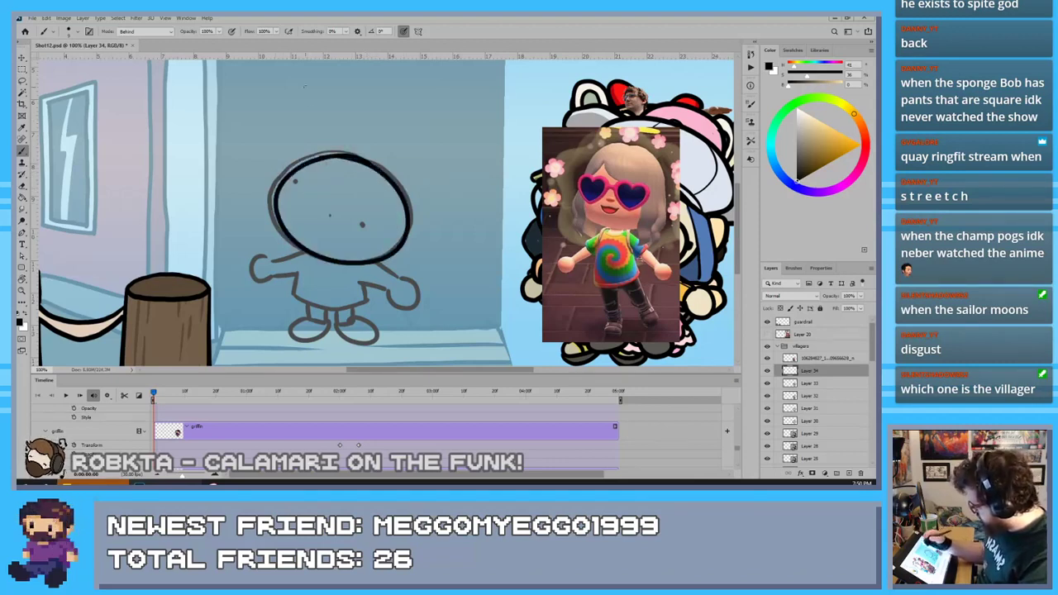
key(ctrl+z)
mouse_move(364, 161)
mouse_down()
mouse_move(286, 239)
mouse_move(343, 155)
mouse_move(282, 186)
mouse_move(331, 157)
mouse_move(386, 241)
mouse_move(310, 160)
mouse_move(337, 157)
mouse_up()
key(ctrl+z)
key(ctrl+z)
key(ctrl+z)
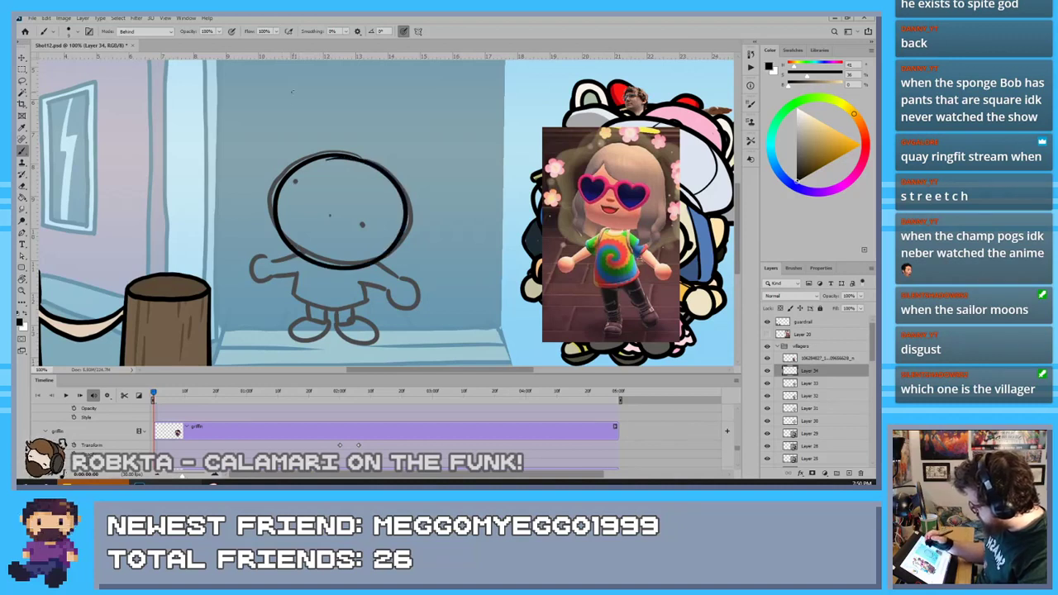
key(ctrl+z)
mouse_move(381, 155)
mouse_down()
mouse_move(271, 187)
mouse_move(364, 154)
mouse_up()
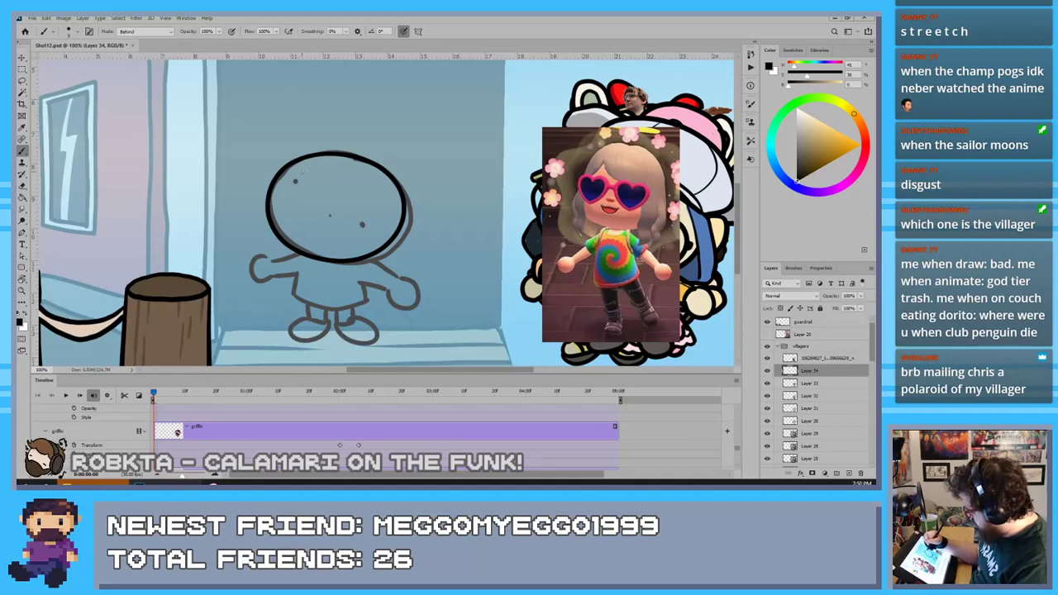
Draw the outer heart outline of the sunglasses' left lens, overlapping the upper left edge of the head
mouse_move(301, 173)
mouse_down()
mouse_move(291, 197)
mouse_move(331, 176)
mouse_move(282, 211)
mouse_up()
key(ctrl+z)
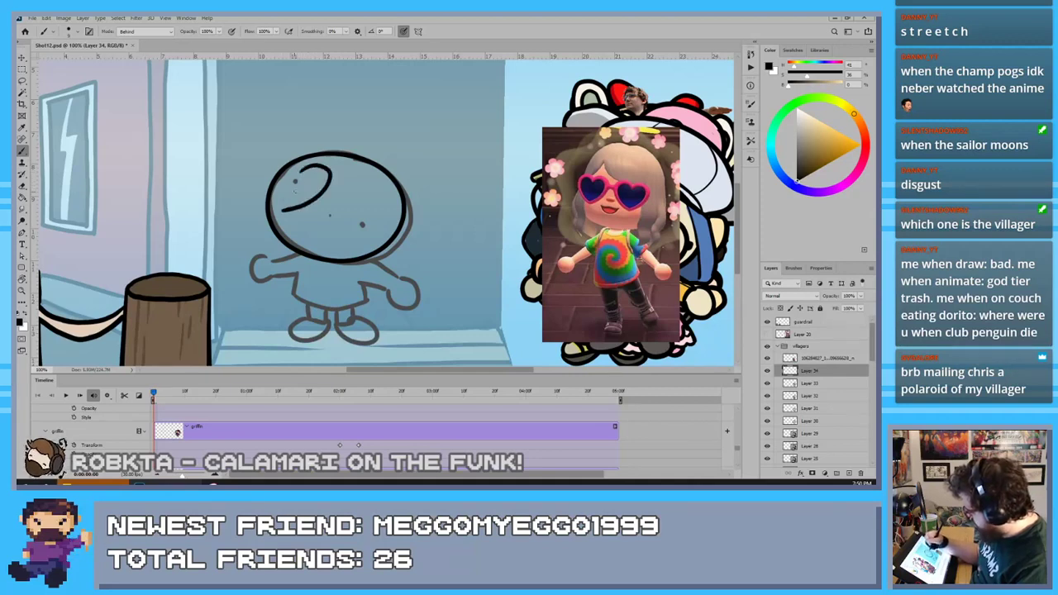
key(ctrl+z)
drag(303, 170, 286, 208)
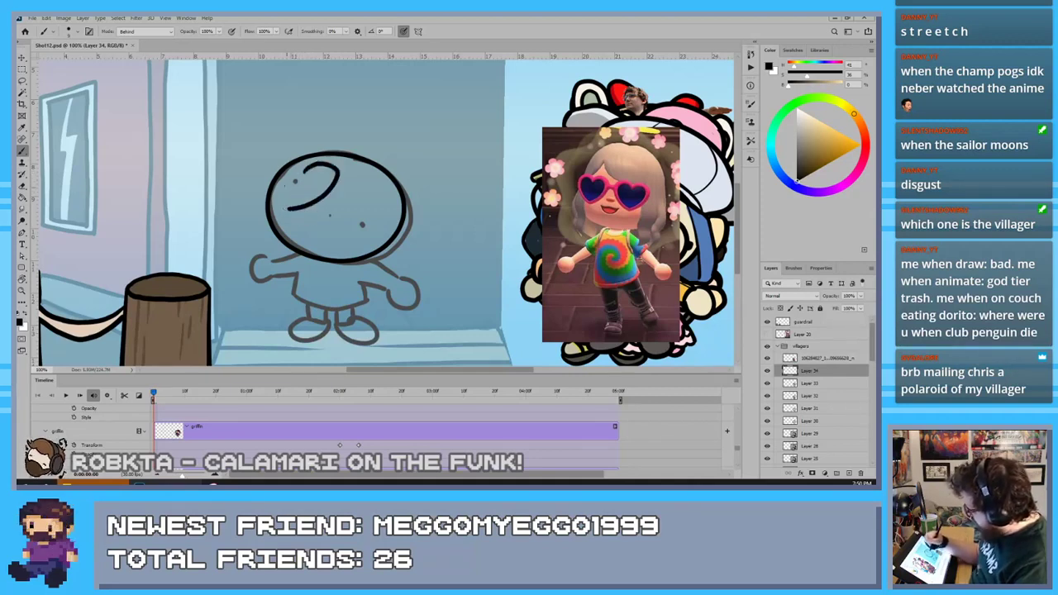
key(ctrl+z)
mouse_move(301, 170)
mouse_down()
mouse_move(326, 198)
mouse_move(296, 210)
mouse_move(322, 165)
mouse_move(286, 213)
mouse_move(271, 164)
mouse_move(284, 212)
mouse_up()
key(ctrl+z)
key(ctrl+z)
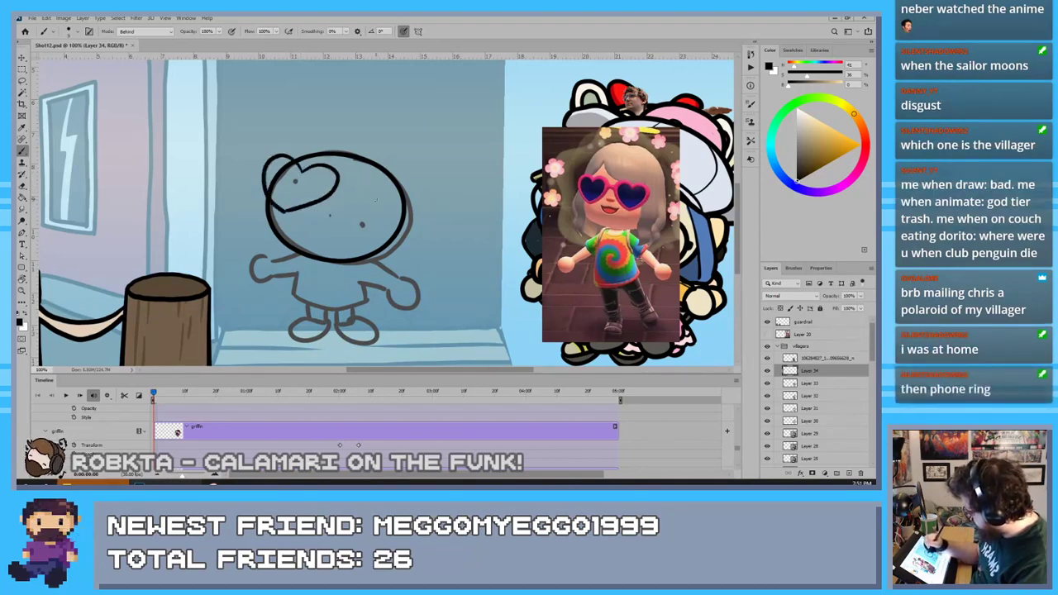
Draw the outer heart outline of the sunglasses' right lens near the right edge of the head
mouse_move(376, 201)
mouse_down()
mouse_move(400, 196)
mouse_move(351, 241)
mouse_move(401, 197)
mouse_move(364, 238)
mouse_move(349, 222)
mouse_move(362, 240)
mouse_up()
key(ctrl+z)
key(ctrl+z)
mouse_move(378, 201)
mouse_down()
mouse_move(350, 203)
mouse_move(361, 237)
mouse_up()
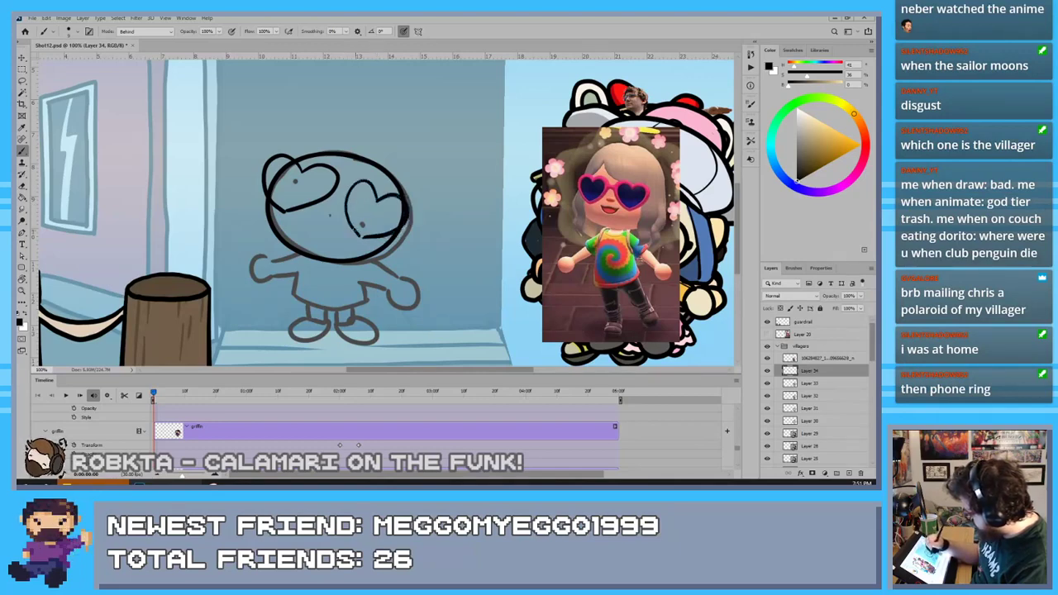
Draw the bridge between the two heart lenses, and erase the head outline running through the left lens
mouse_move(332, 190)
mouse_down()
mouse_move(348, 197)
mouse_move(362, 230)
mouse_move(362, 188)
mouse_move(354, 198)
mouse_move(364, 230)
mouse_move(391, 227)
mouse_move(403, 202)
mouse_up()
key(ctrl+z)
key(ctrl+z)
key(ctrl+z)
key(e)
drag(287, 171, 294, 163)
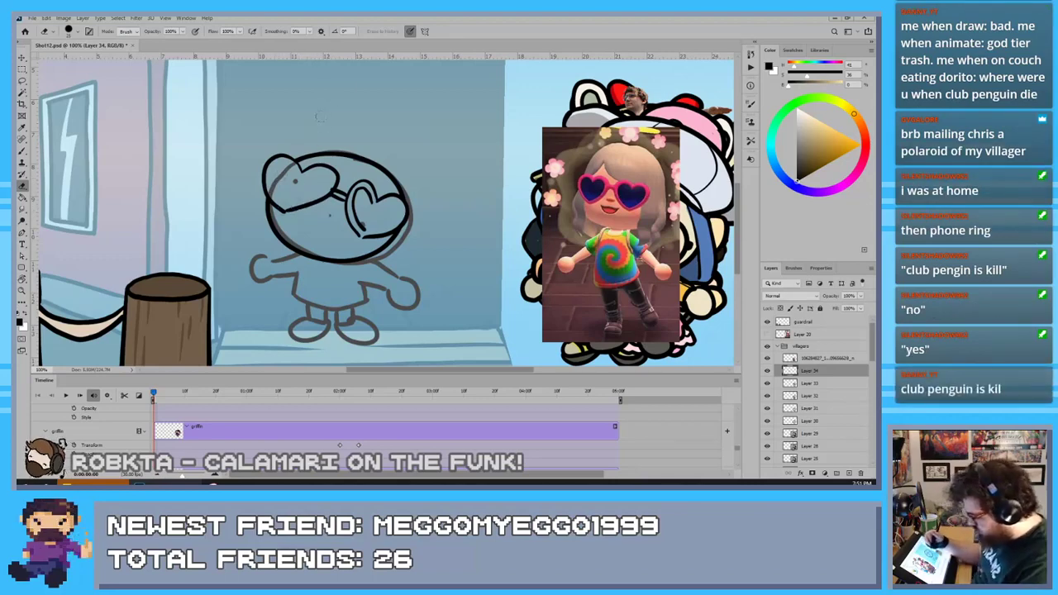
Draw smaller hearts inside both lenses to form the sunglasses' frames, and tidy the linework
key(b)
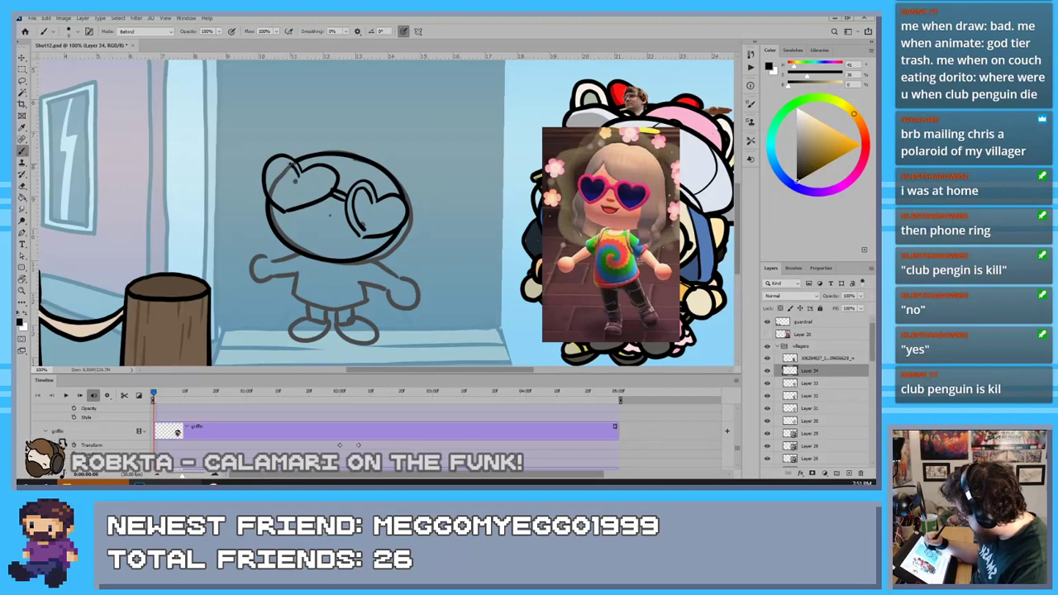
mouse_move(273, 182)
mouse_down()
mouse_move(289, 206)
mouse_move(312, 174)
mouse_up()
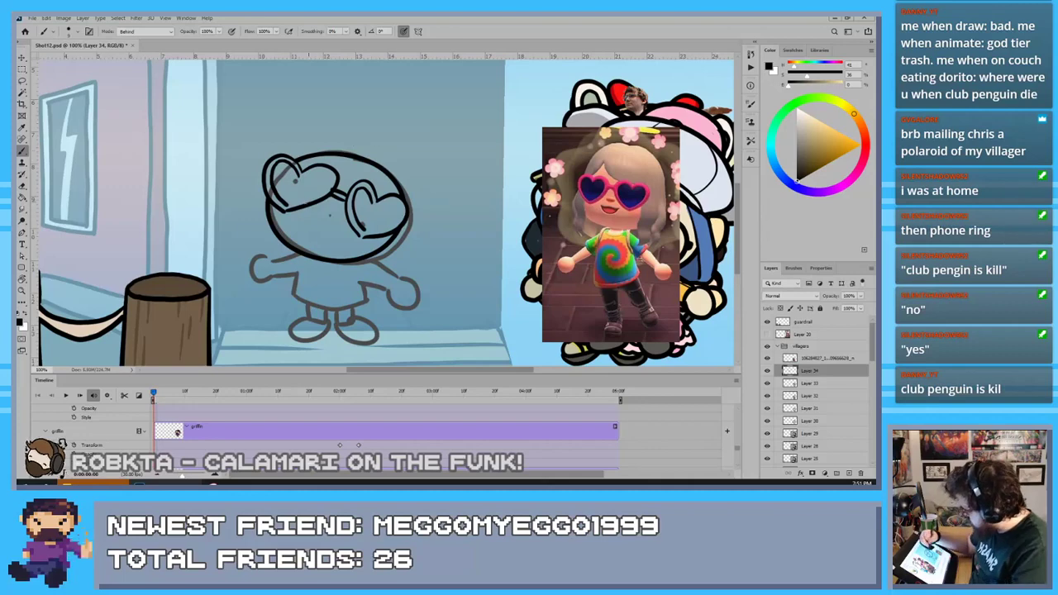
drag(285, 207, 320, 192)
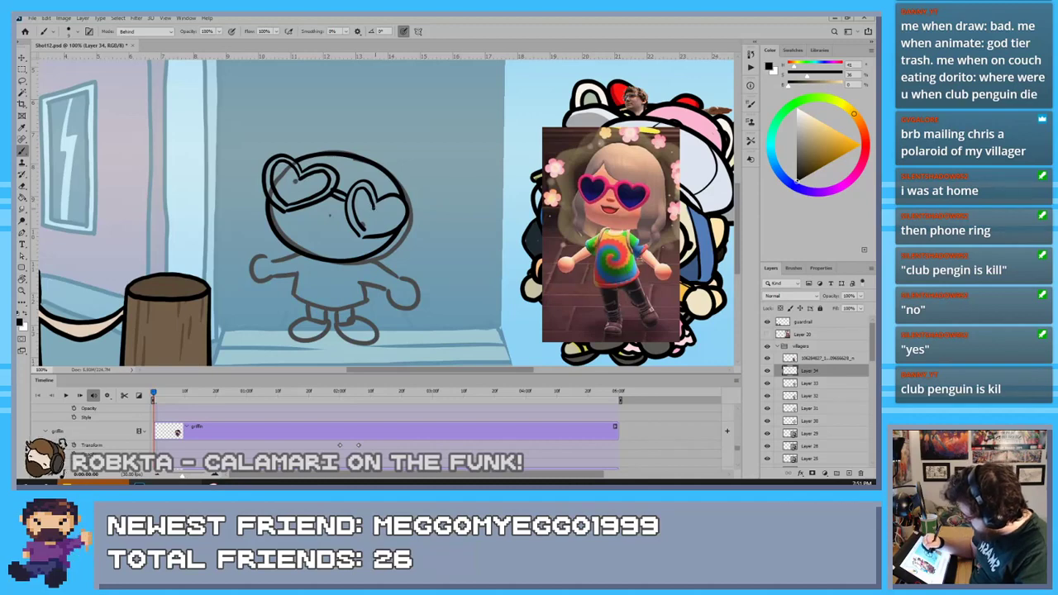
mouse_move(385, 200)
mouse_down()
mouse_move(398, 209)
mouse_move(395, 223)
mouse_move(366, 230)
mouse_up()
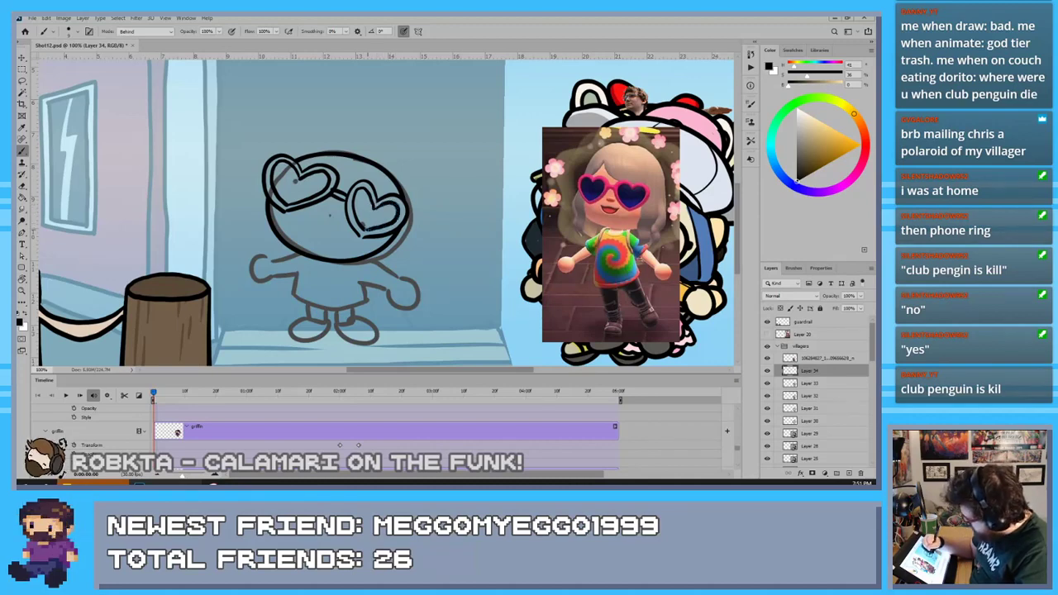
key(e)
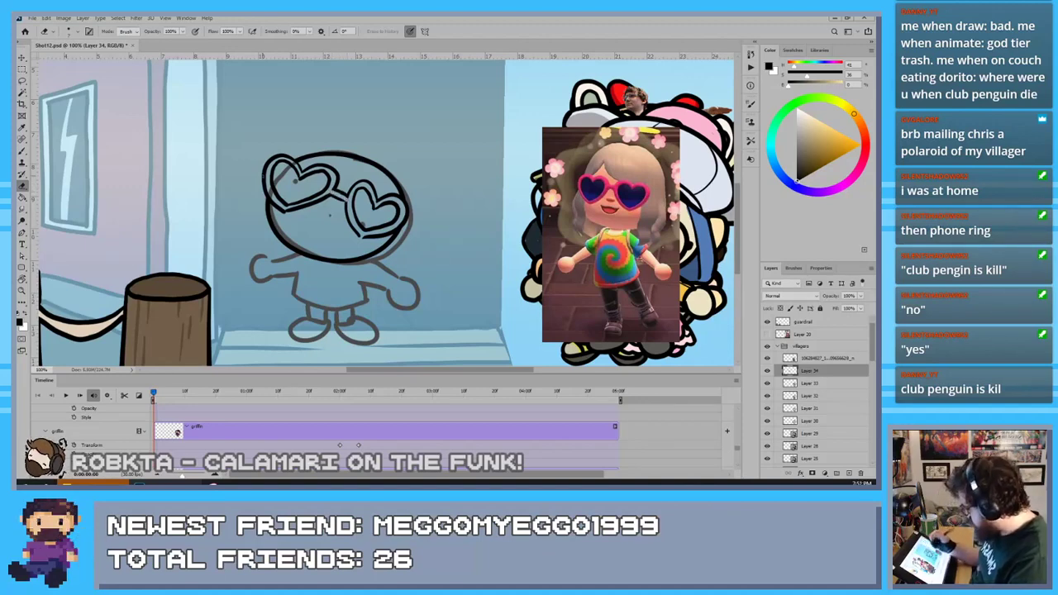
key(b)
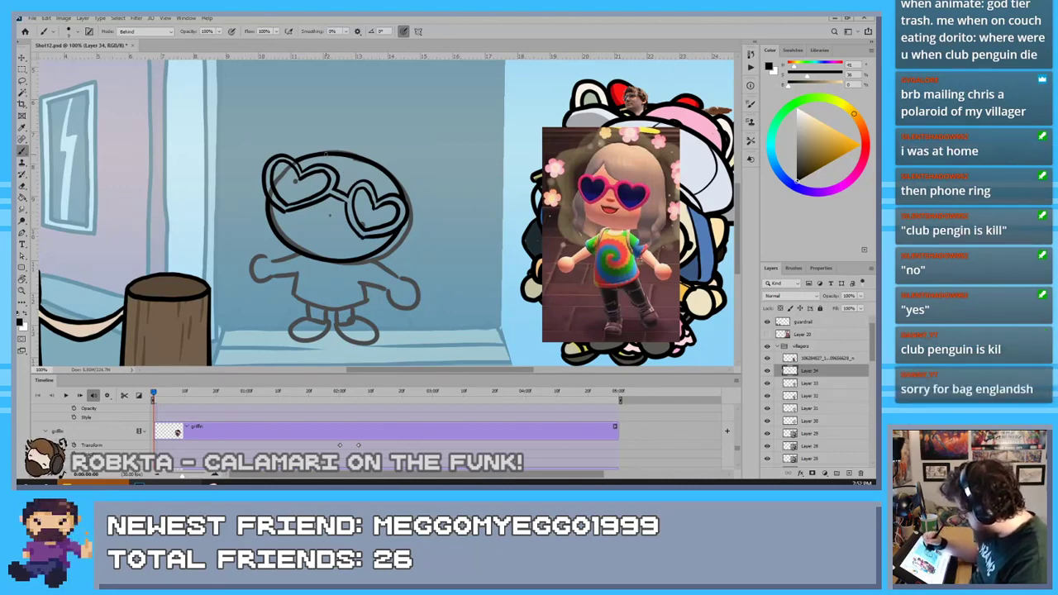
Draw the parted fringe above the sunglasses and the long wavy lock with jagged ends on the left side of the face
drag(326, 156, 357, 184)
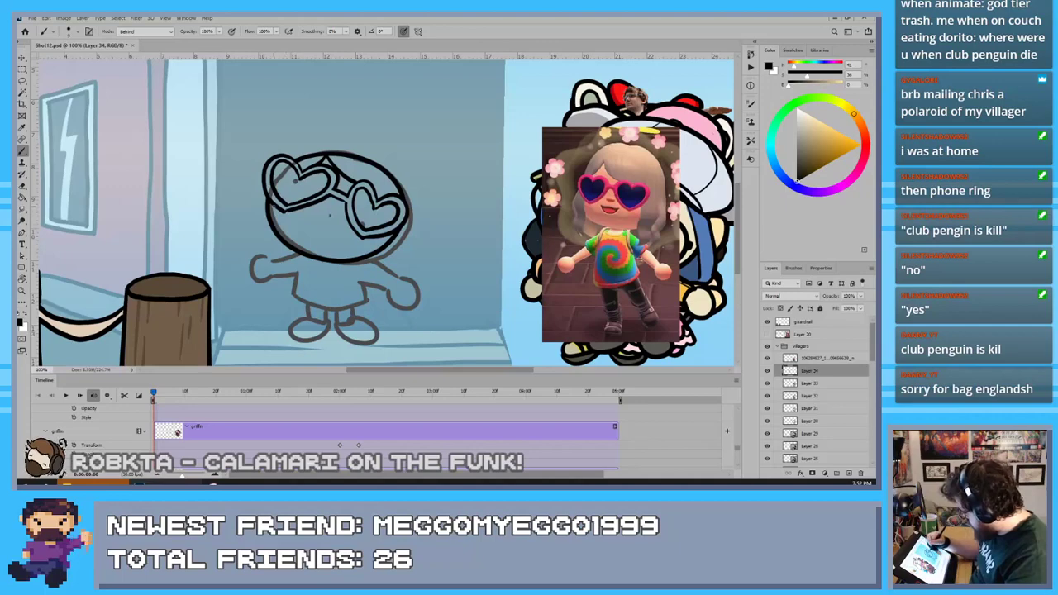
drag(273, 227, 279, 252)
key(ctrl+z)
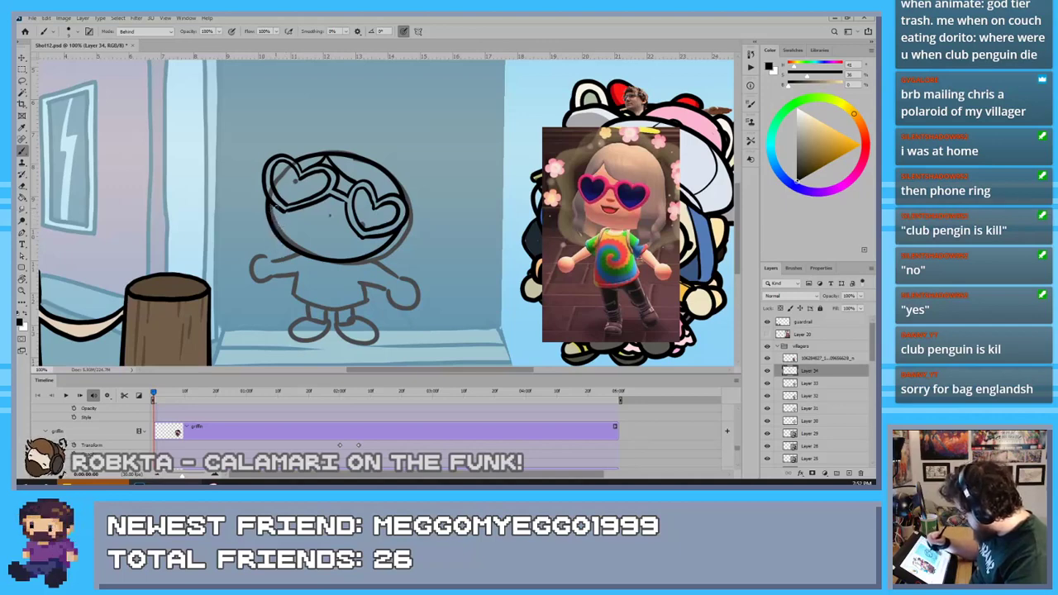
drag(275, 208, 283, 251)
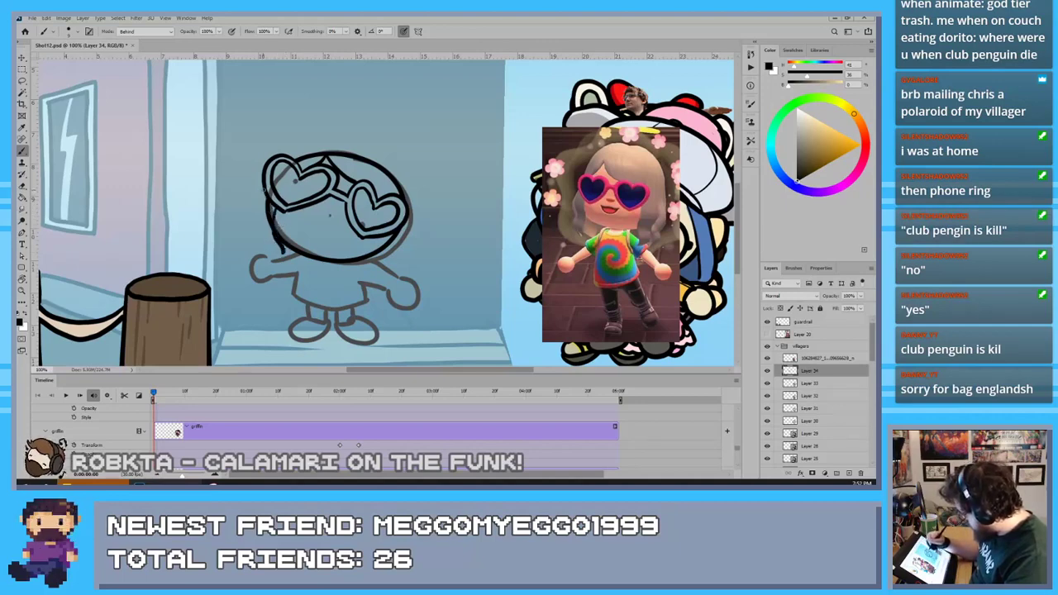
mouse_move(266, 191)
mouse_down()
mouse_move(261, 252)
mouse_move(249, 217)
mouse_move(255, 246)
mouse_move(261, 203)
mouse_move(276, 293)
mouse_move(282, 279)
mouse_move(285, 296)
mouse_move(278, 292)
mouse_move(295, 286)
mouse_up()
key(ctrl+z)
key(ctrl+z)
key(ctrl+z)
key(ctrl+z)
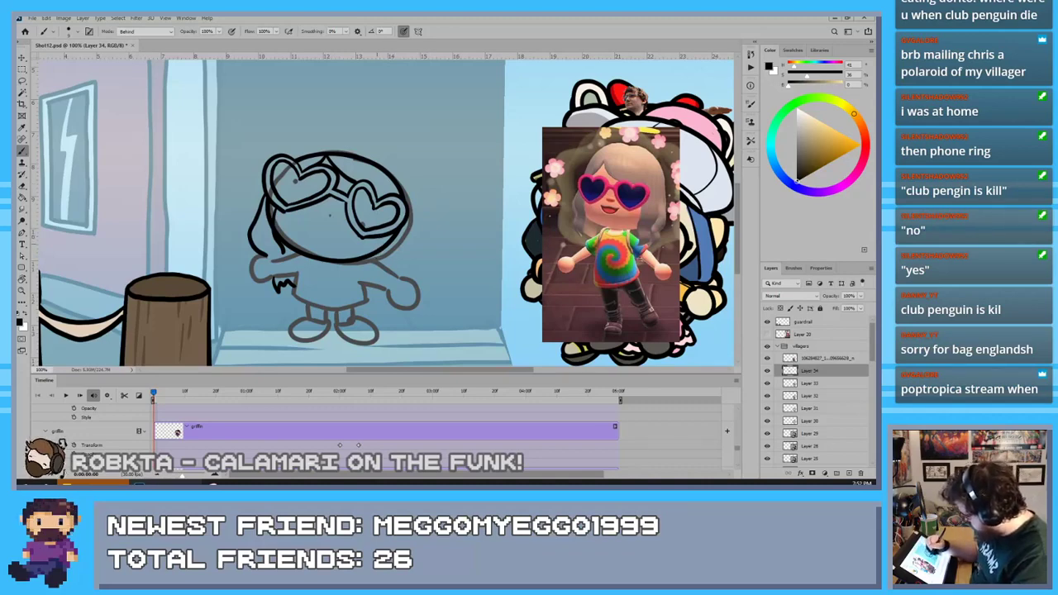
Draw the hair strands hanging beside the right cheek and the outer edge of the hair on that side
drag(378, 240, 364, 283)
drag(393, 249, 369, 283)
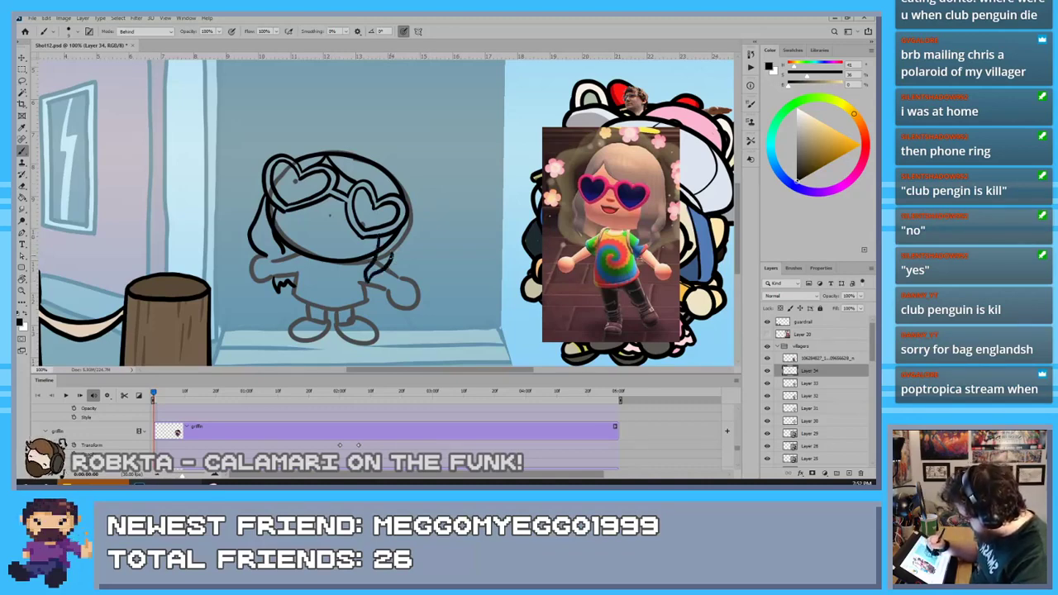
drag(415, 188, 405, 270)
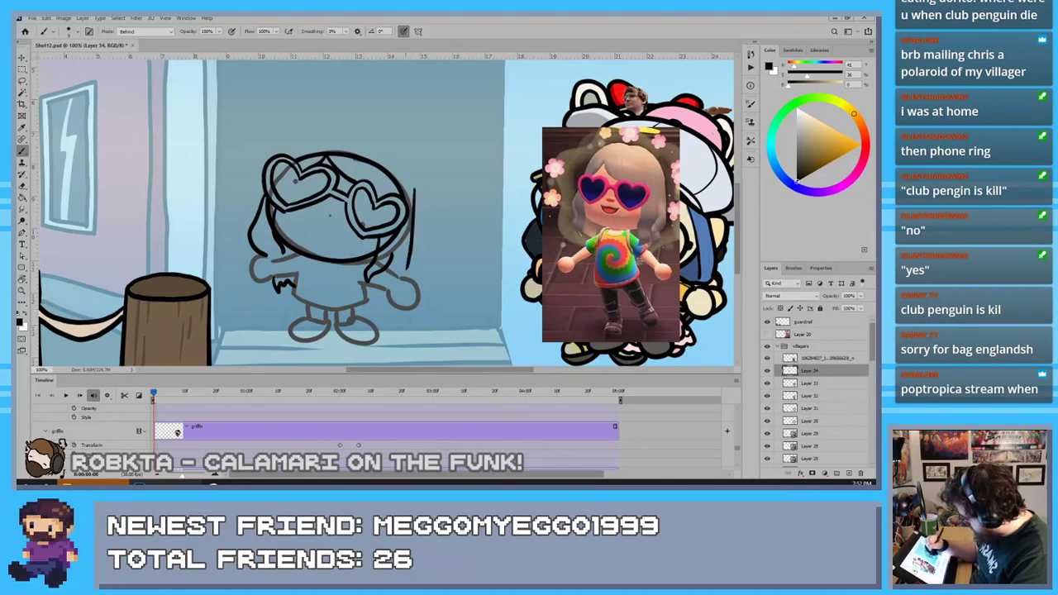
Draw the top of the hair as two rounded arcs meeting at the parting, reaching down to the right side of the head
mouse_move(294, 152)
mouse_down()
mouse_move(385, 149)
mouse_move(415, 190)
mouse_up()
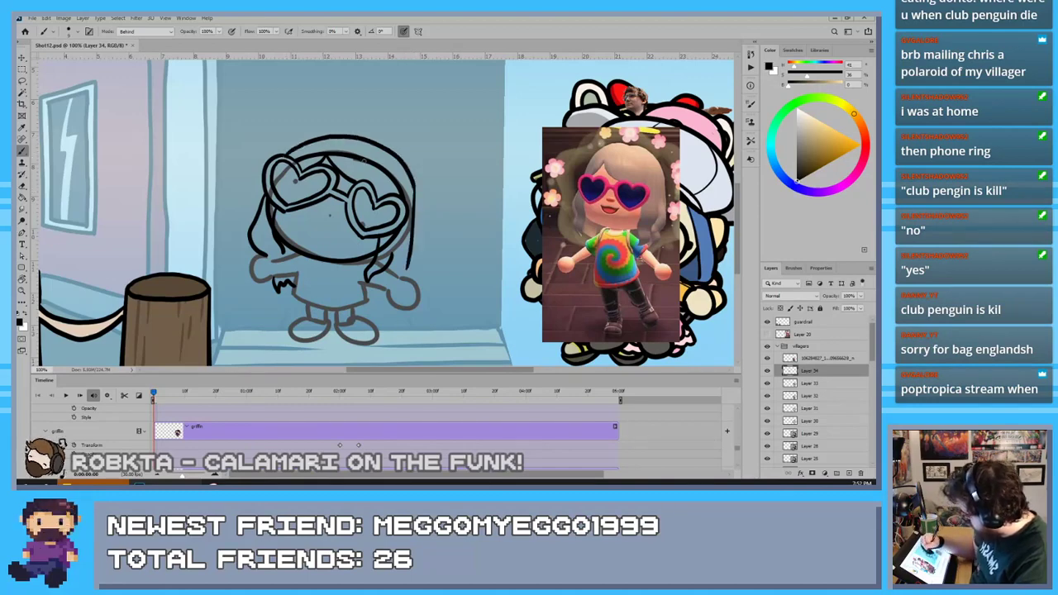
key(ctrl+z)
mouse_move(286, 153)
mouse_down()
mouse_move(312, 134)
mouse_move(335, 134)
mouse_move(305, 141)
mouse_move(350, 134)
mouse_up()
key(ctrl+z)
key(ctrl+z)
mouse_move(283, 157)
mouse_down()
mouse_move(349, 147)
mouse_move(417, 192)
mouse_up()
key(ctrl+z)
drag(348, 138, 418, 195)
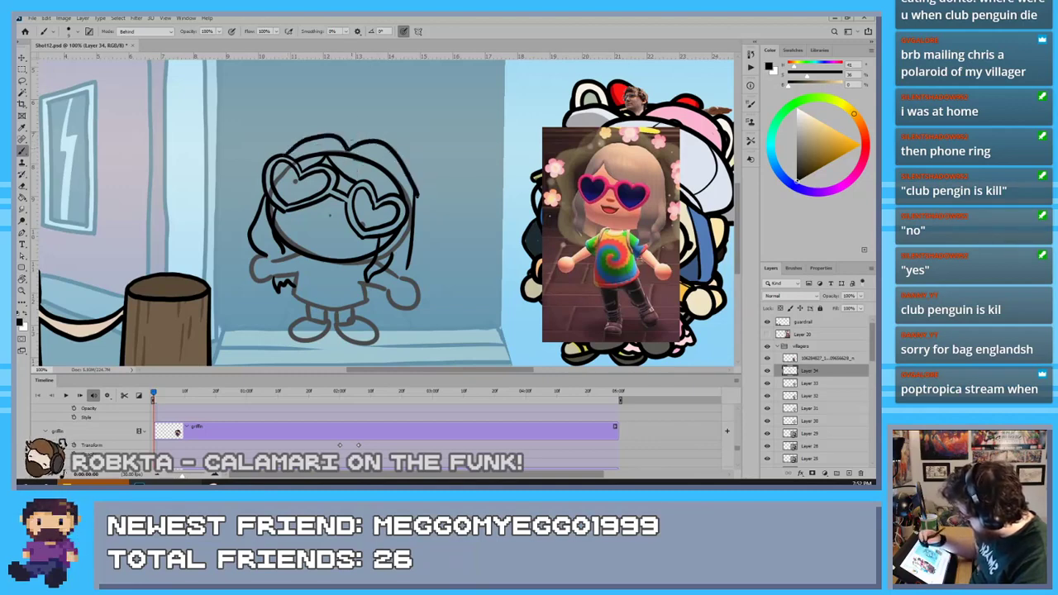
key(ctrl+z)
drag(347, 138, 419, 203)
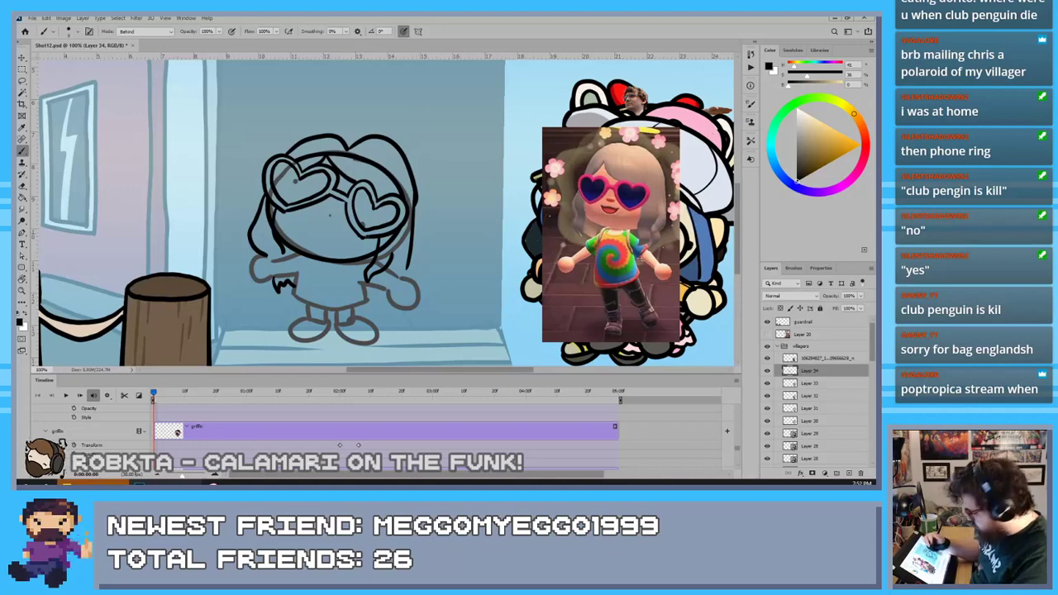
Erase the lower part of the outer right hair line, and ink a short line at the parting above the fringe
key(e)
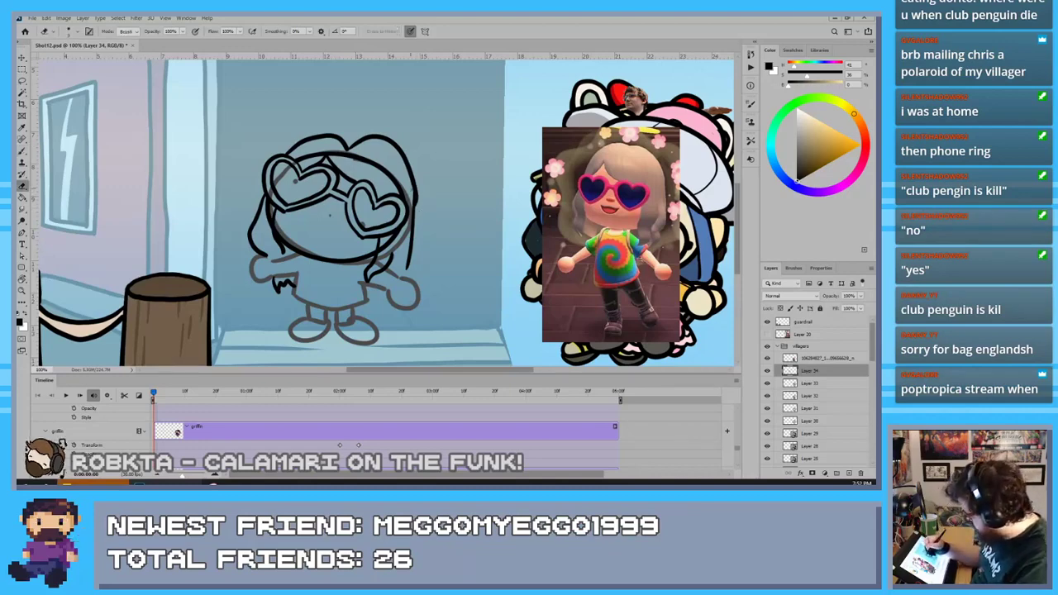
mouse_move(412, 233)
mouse_down()
mouse_move(415, 205)
mouse_move(411, 250)
mouse_up()
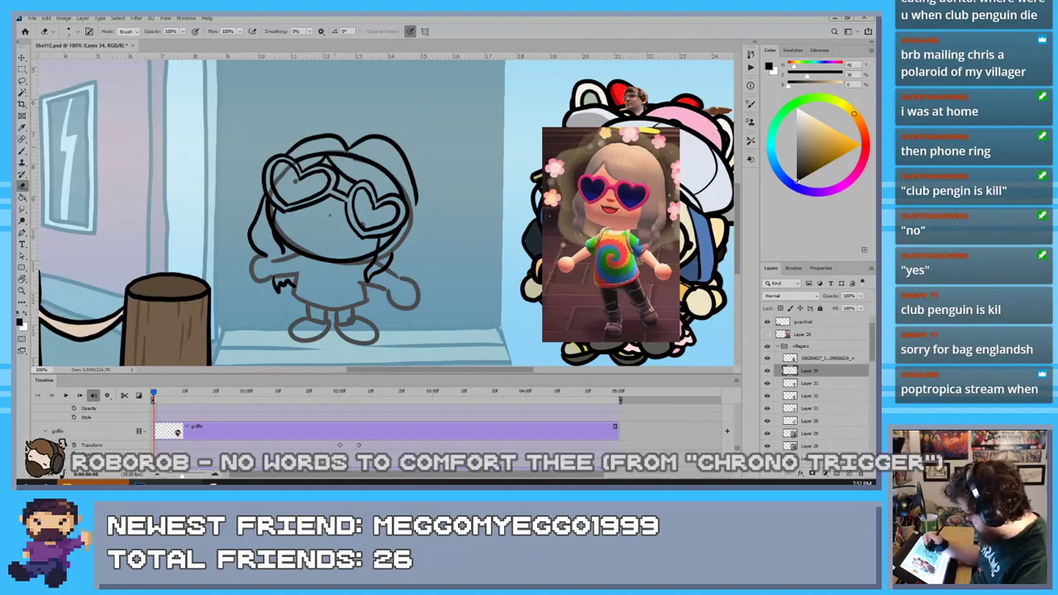
key(b)
drag(324, 147, 322, 157)
Erase the black head outline beneath the hair, from the parting to the right side, using a larger Eraser
key(e)
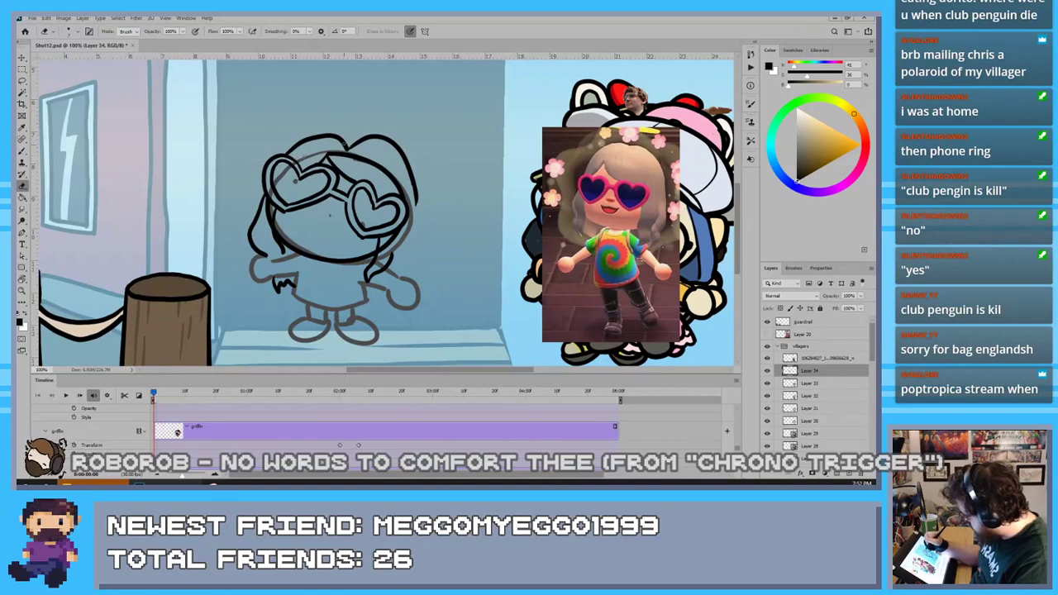
drag(333, 151, 327, 157)
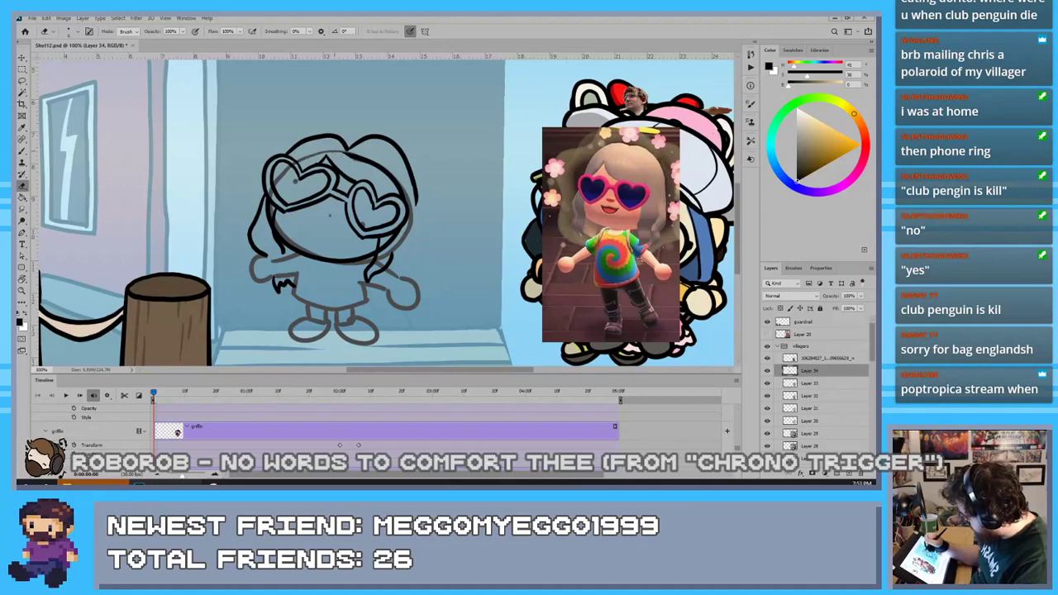
key(])
key(])
key(])
drag(344, 152, 405, 197)
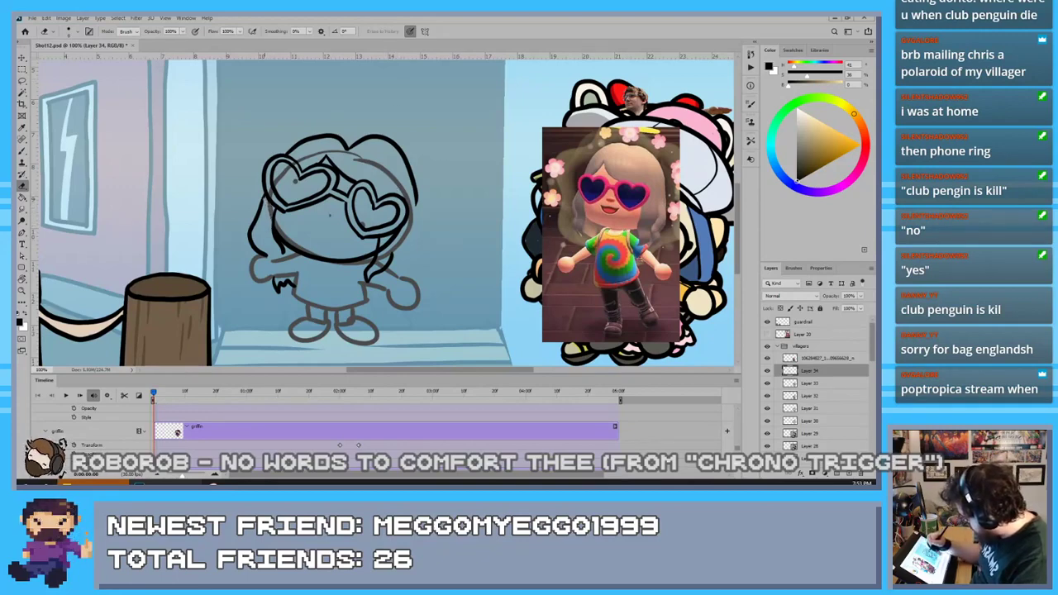
Ink the long outer hair line on the right side, from the head down to jagged tips beside the hand
key(b)
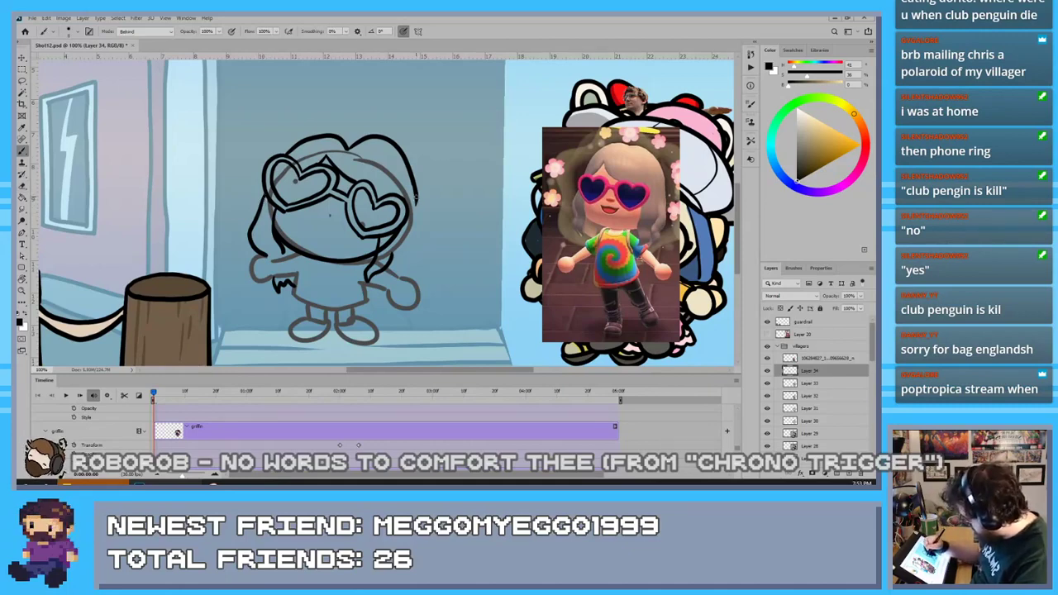
drag(416, 198, 405, 270)
key(ctrl+z)
mouse_move(415, 196)
mouse_down()
mouse_move(404, 277)
mouse_move(376, 307)
mouse_up()
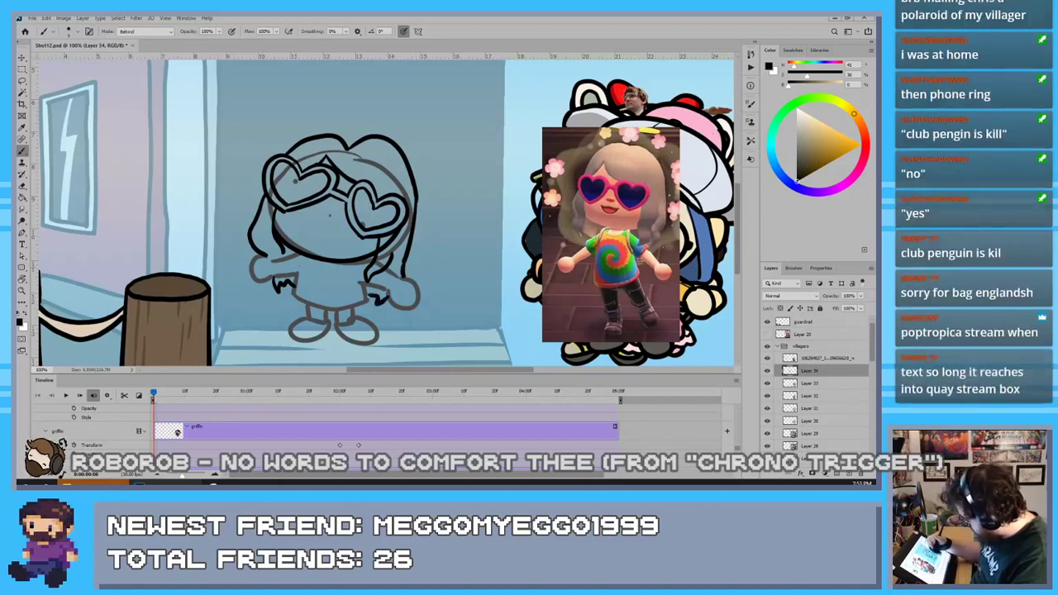
Ink the sides and hem of the shirt, the arm and hand on the left, and the right sleeve
drag(292, 273, 296, 298)
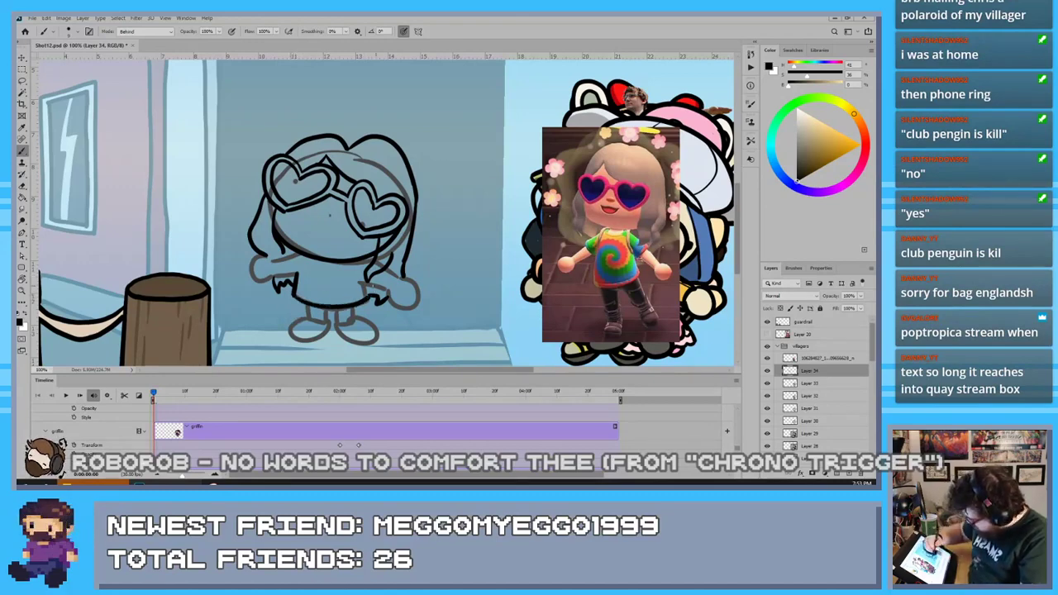
drag(368, 296, 363, 281)
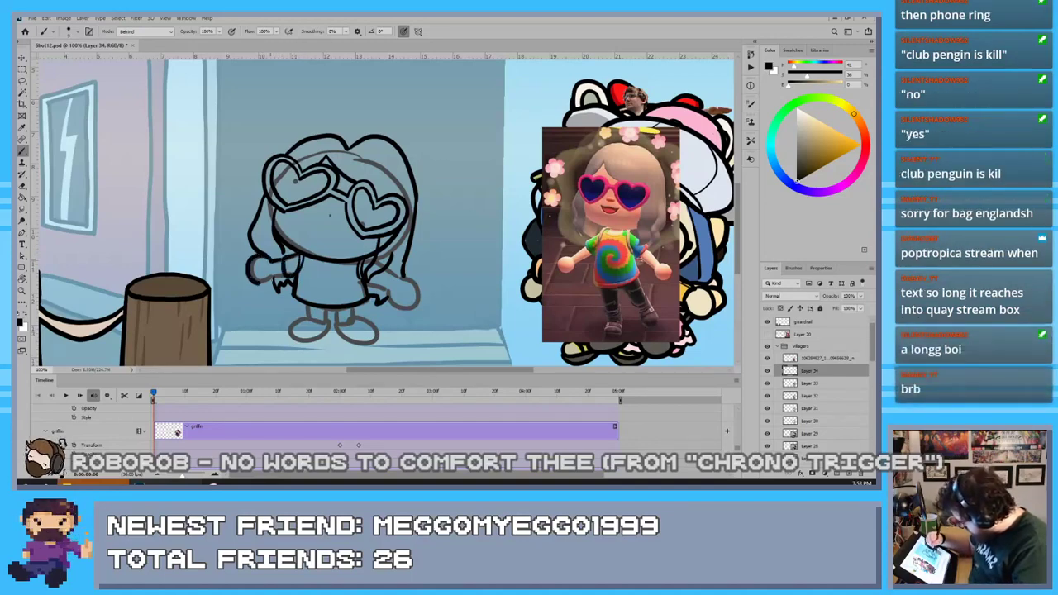
mouse_move(271, 258)
mouse_down()
mouse_move(251, 276)
mouse_move(284, 280)
mouse_up()
mouse_move(375, 269)
mouse_down()
mouse_move(390, 303)
mouse_move(387, 292)
mouse_up()
key(ctrl+z)
key(ctrl+z)
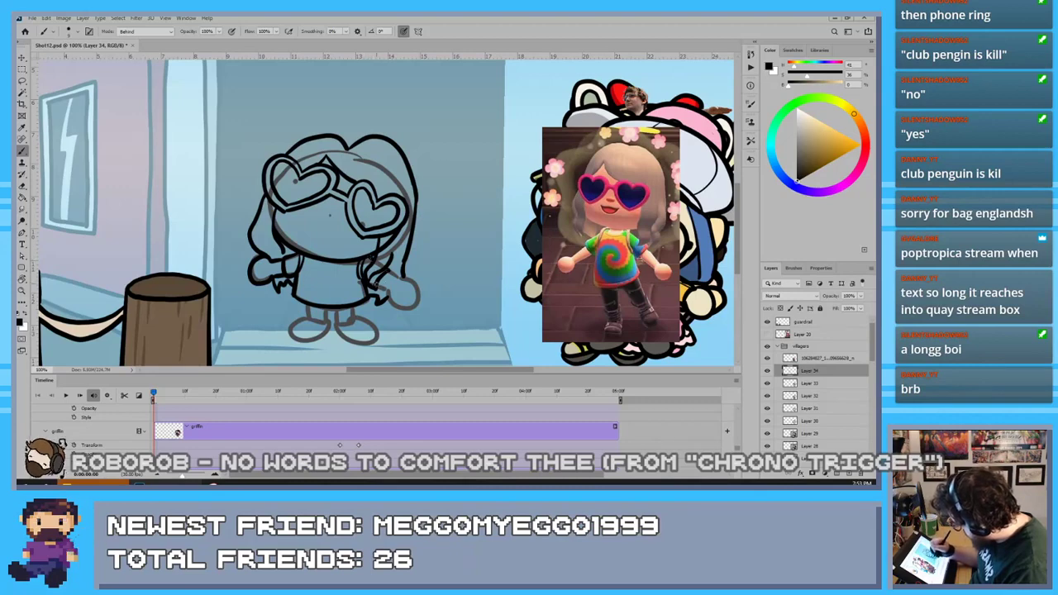
Ink the arm and round hand on the right, redoing strokes until they fit over the grey sketch
mouse_move(375, 283)
mouse_down()
mouse_move(390, 293)
mouse_move(404, 278)
mouse_move(390, 303)
mouse_move(403, 278)
mouse_up()
key(ctrl+z)
key(ctrl+z)
key(ctrl+z)
key(ctrl+z)
key(ctrl+z)
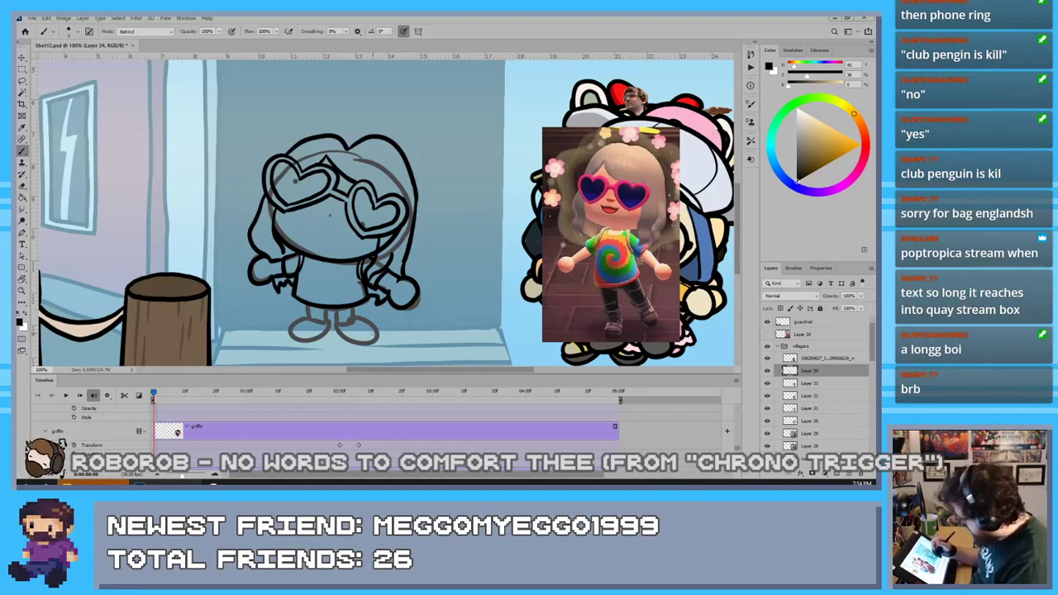
Ink both legs and rounded shoes below the shirt, redoing strokes to follow the grey sketch
key(e)
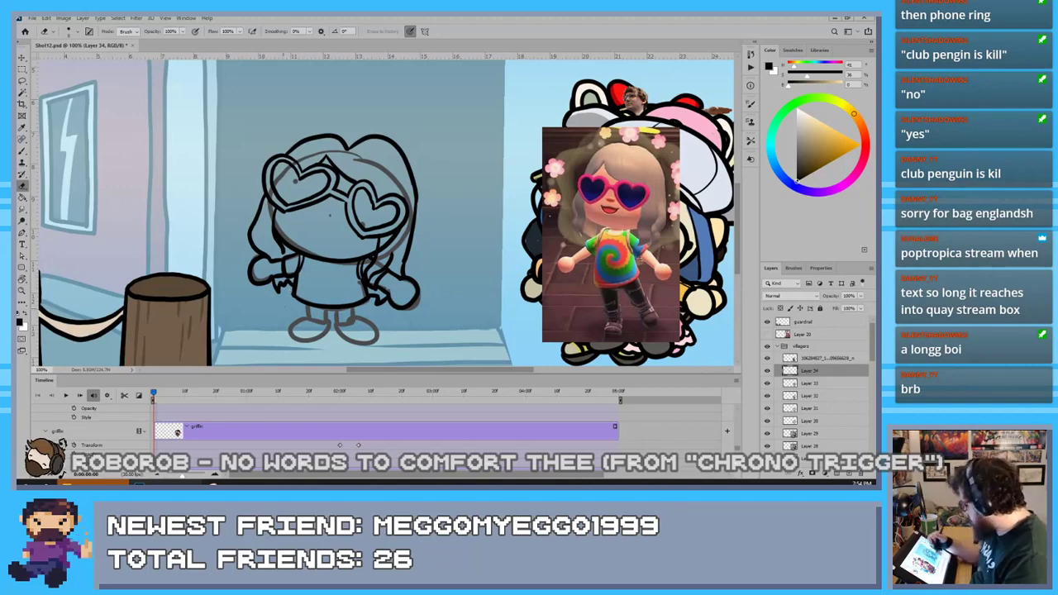
key(b)
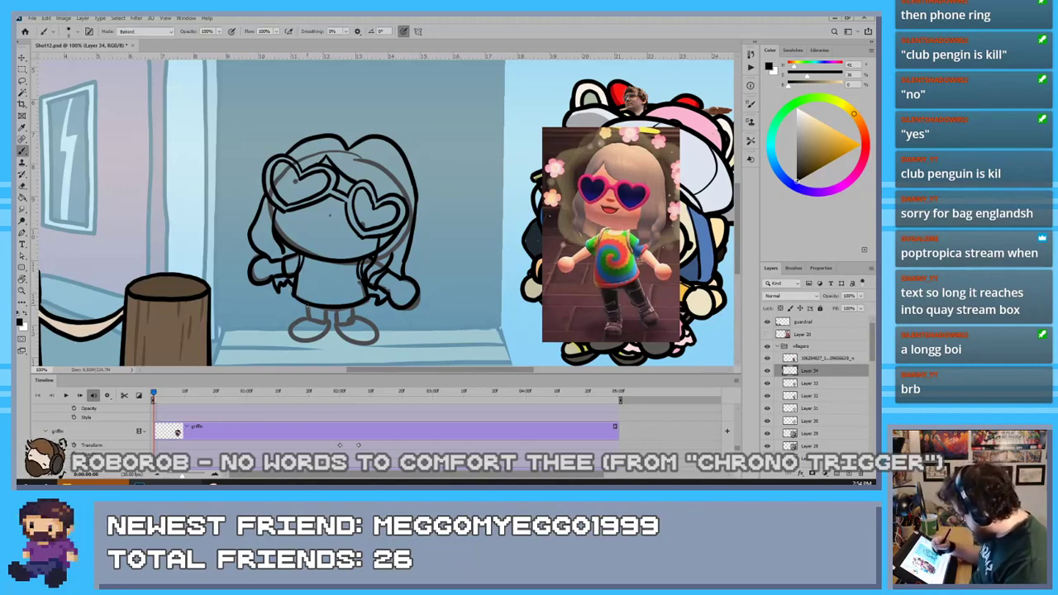
mouse_move(308, 304)
mouse_down()
mouse_move(308, 321)
mouse_move(355, 320)
mouse_move(339, 330)
mouse_move(364, 323)
mouse_move(355, 319)
mouse_up()
key(ctrl+z)
key(ctrl+z)
key(ctrl+z)
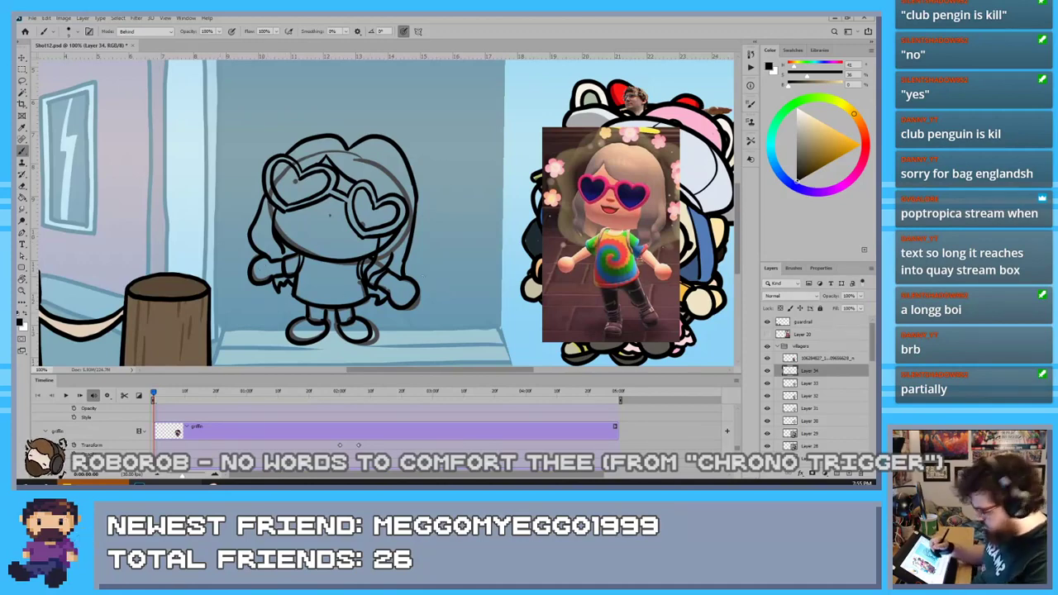
Paint the red and blue bands of the shirt's tie-dye spiral with colours sampled from the reference picture
key(i)
click(623, 253)
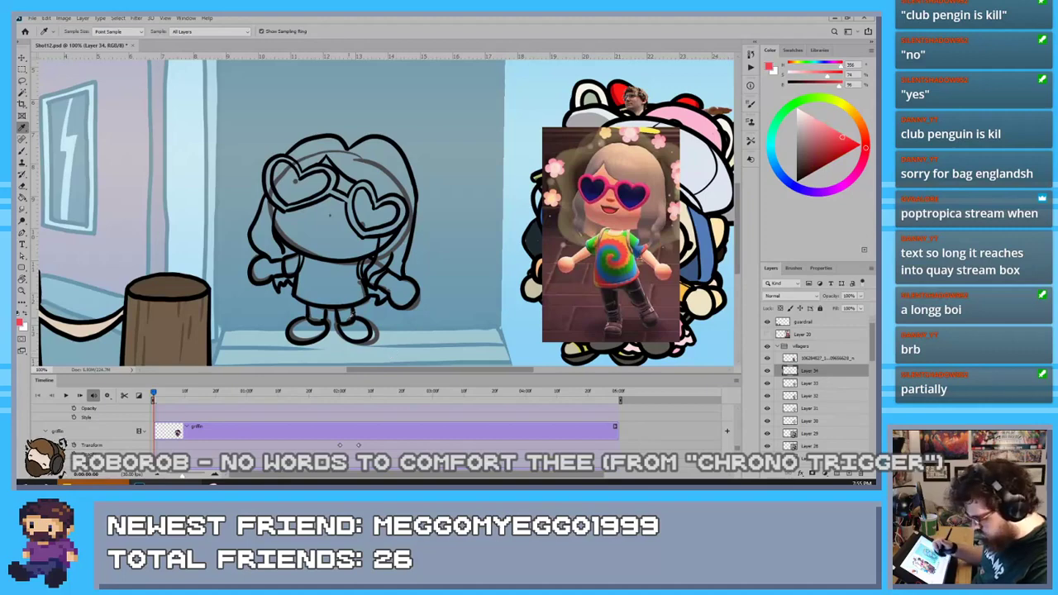
key(b)
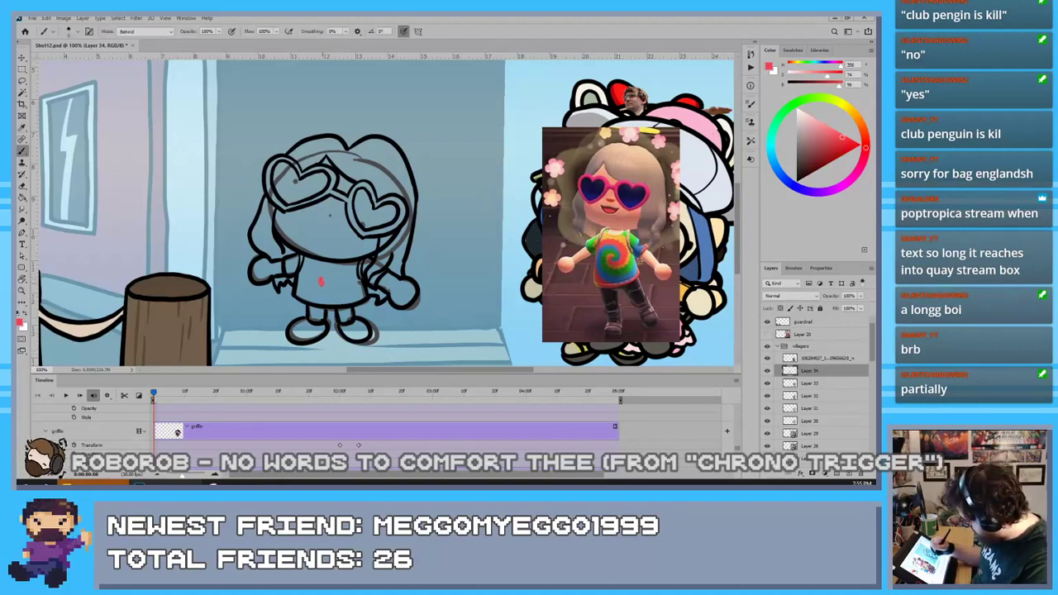
mouse_move(320, 282)
mouse_down()
mouse_move(342, 281)
mouse_move(314, 262)
mouse_move(297, 291)
mouse_move(322, 304)
mouse_move(361, 288)
mouse_up()
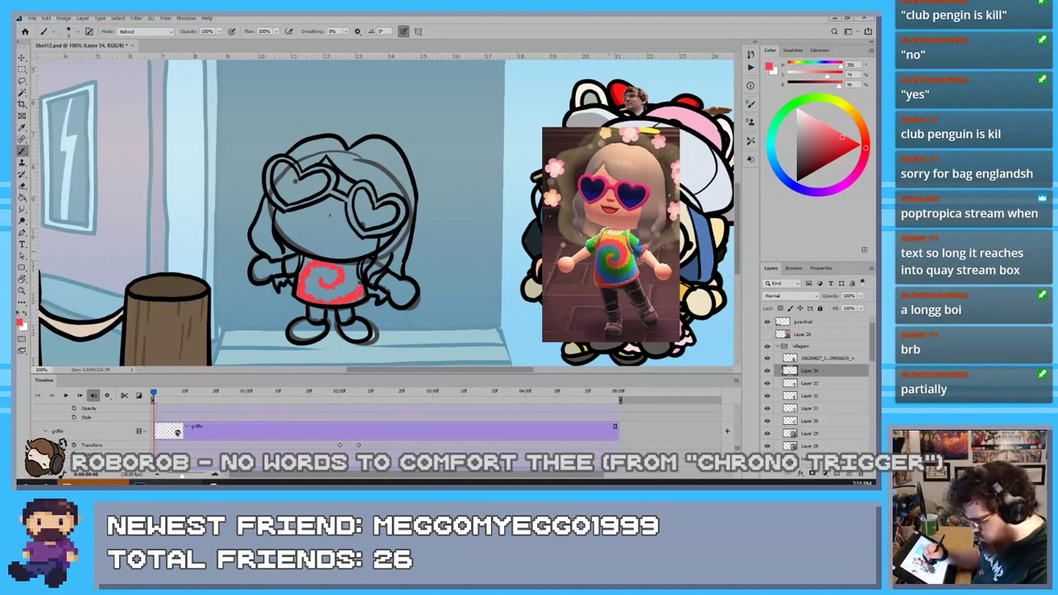
alt+click(605, 277)
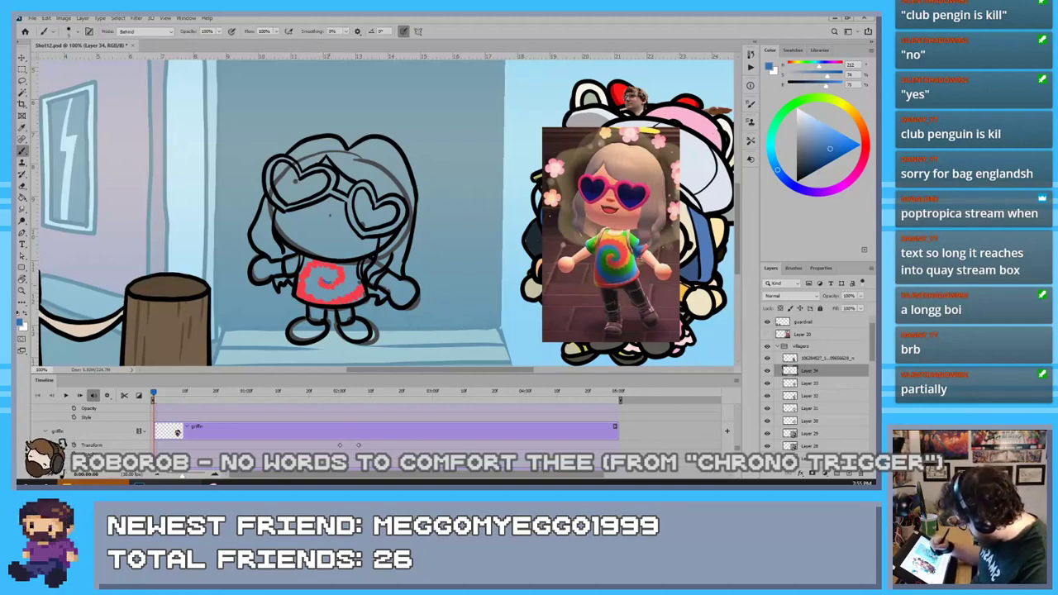
mouse_move(326, 267)
mouse_down()
mouse_move(312, 292)
mouse_move(329, 299)
mouse_move(355, 278)
mouse_move(356, 261)
mouse_up()
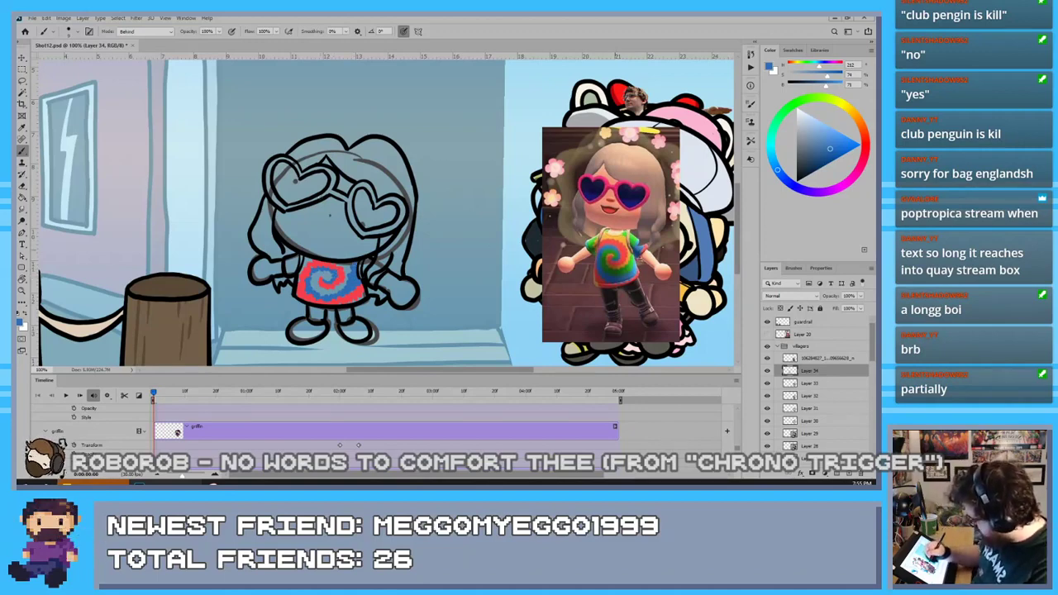
Add green bands to the shirt's spiral and its left edge with the green sampled from the reference shirt
key(i)
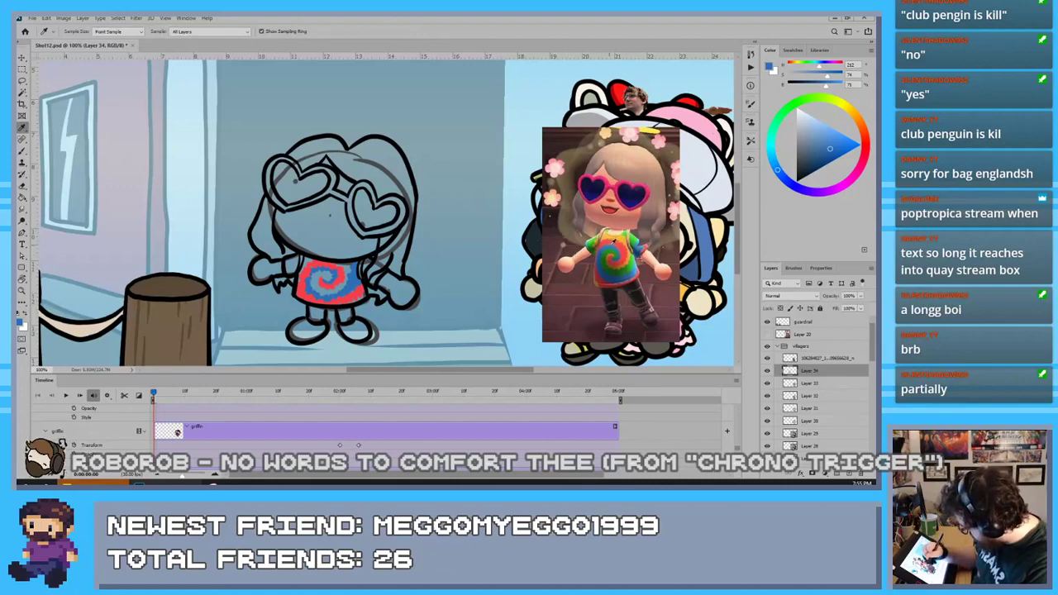
click(608, 252)
key(b)
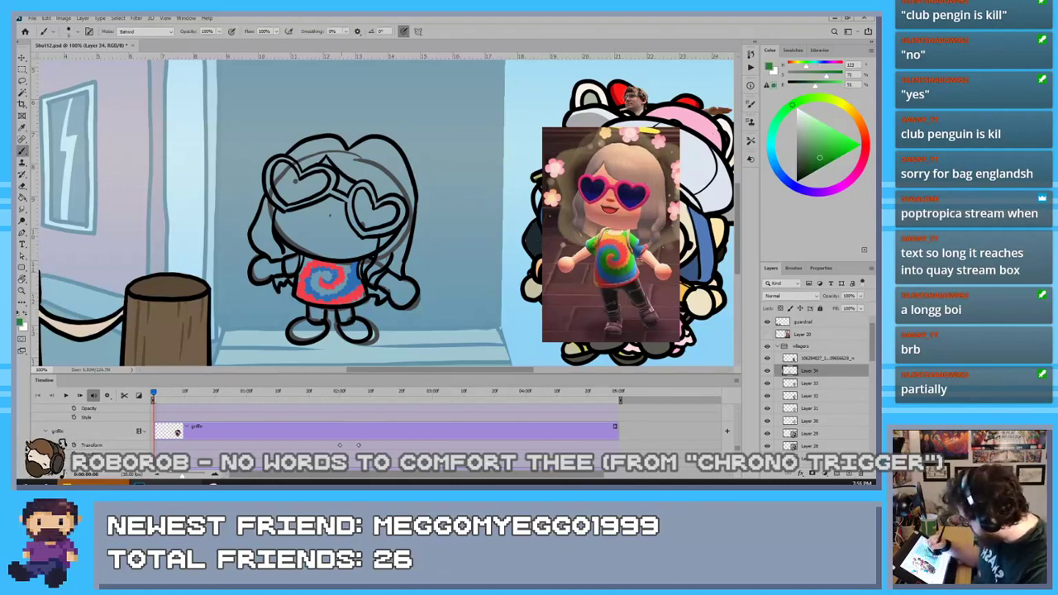
mouse_move(324, 273)
mouse_down()
mouse_move(312, 286)
mouse_move(335, 293)
mouse_up()
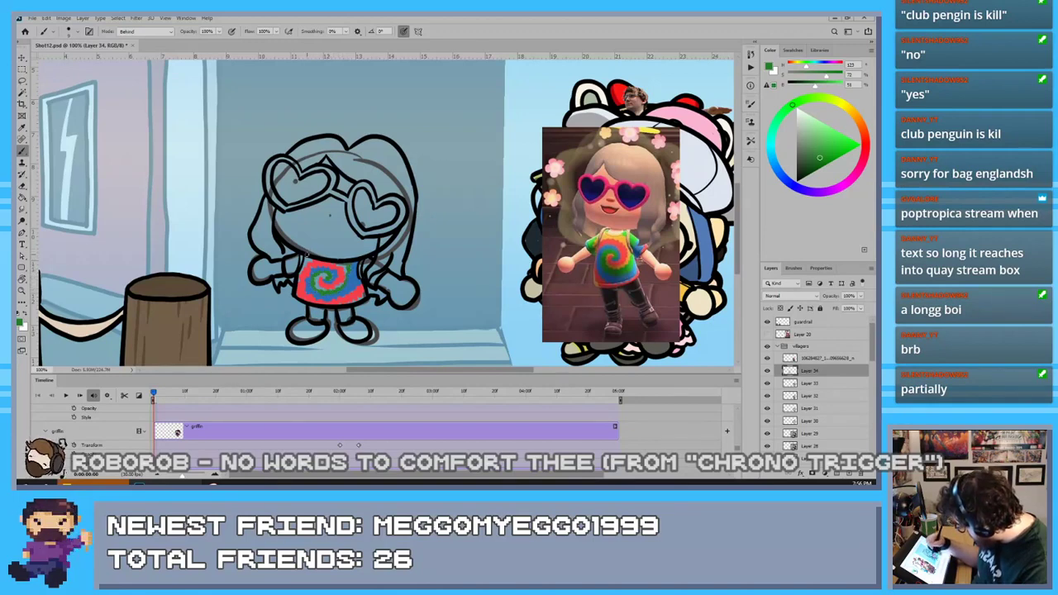
drag(307, 261, 298, 281)
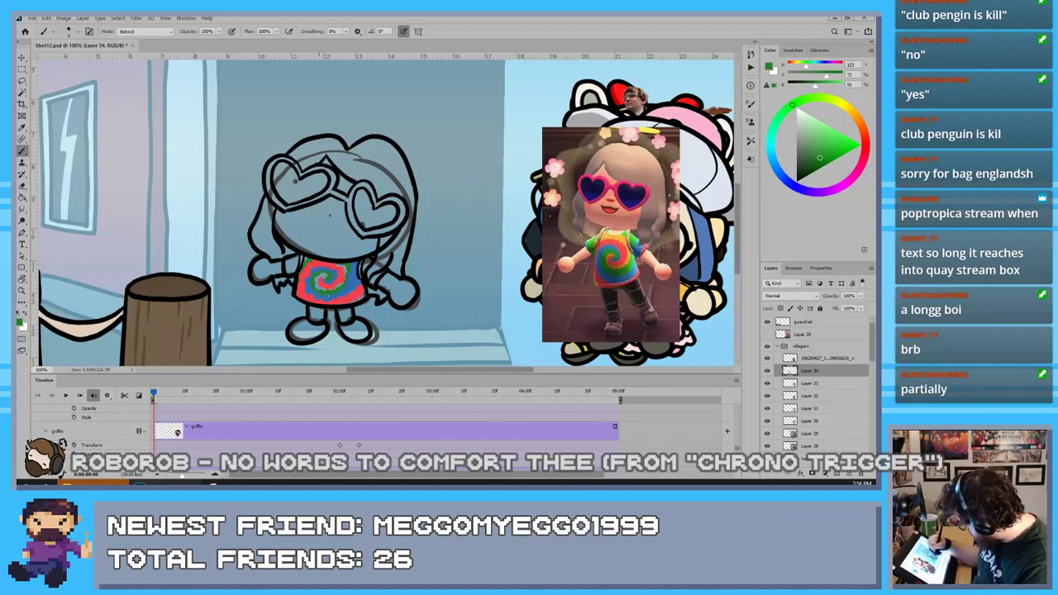
Fill the remaining gaps of the shirt's spiral with yellow sampled from the collar area of the reference shirt
key(i)
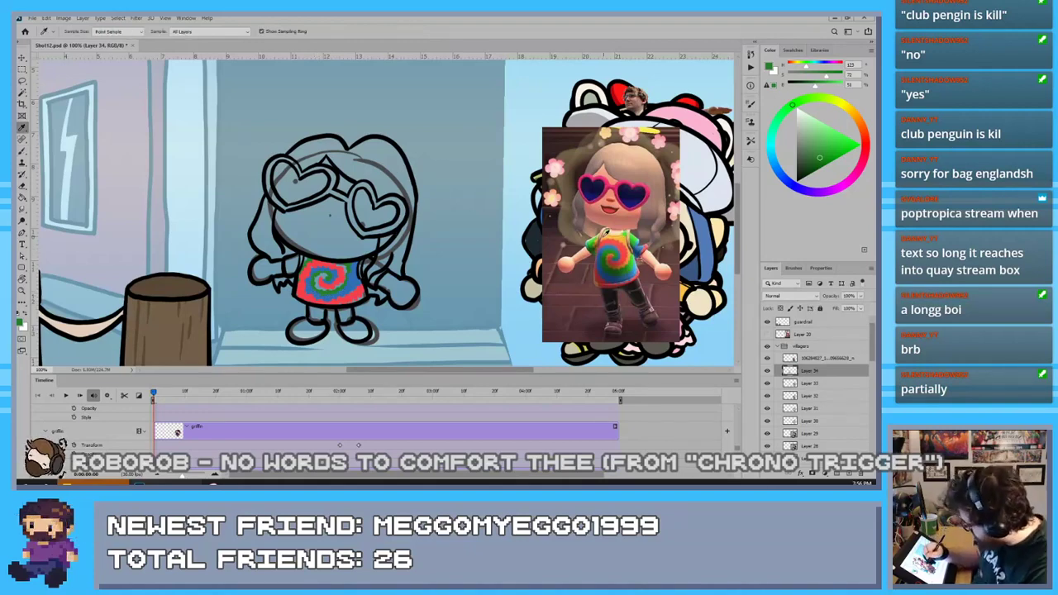
click(603, 238)
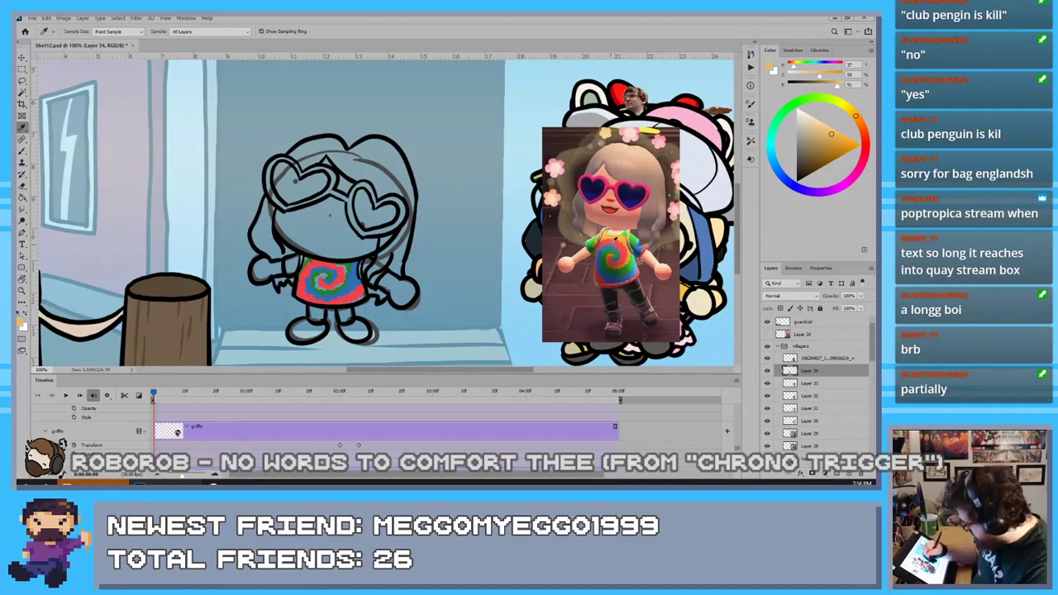
click(617, 240)
key(b)
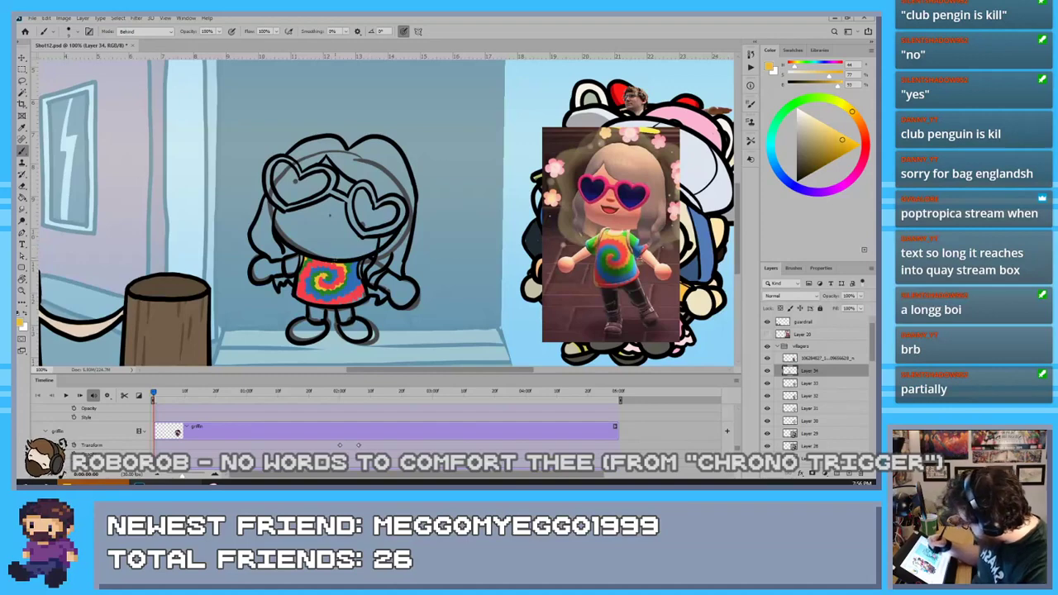
Colour the shirt's sleeves with the spiral's green and a blue sampled from the reference's right sleeve
alt+click(319, 270)
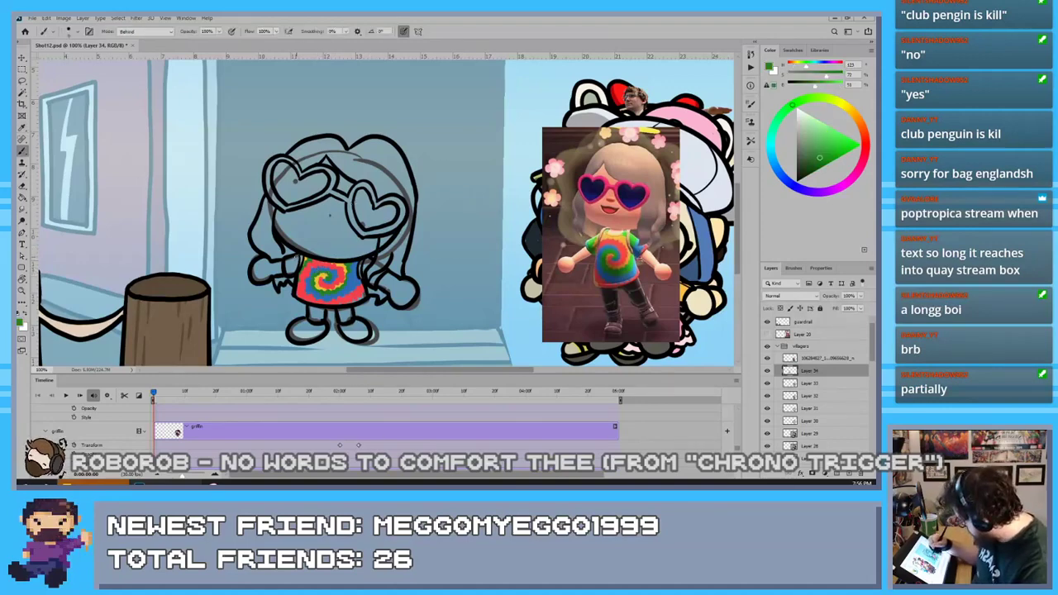
drag(295, 256, 295, 271)
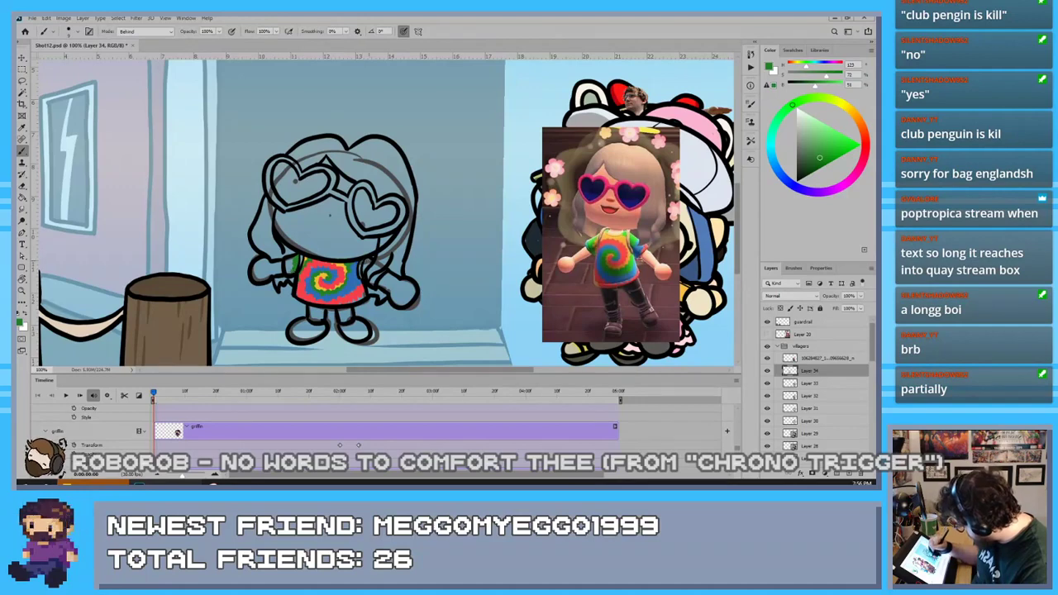
click(366, 265)
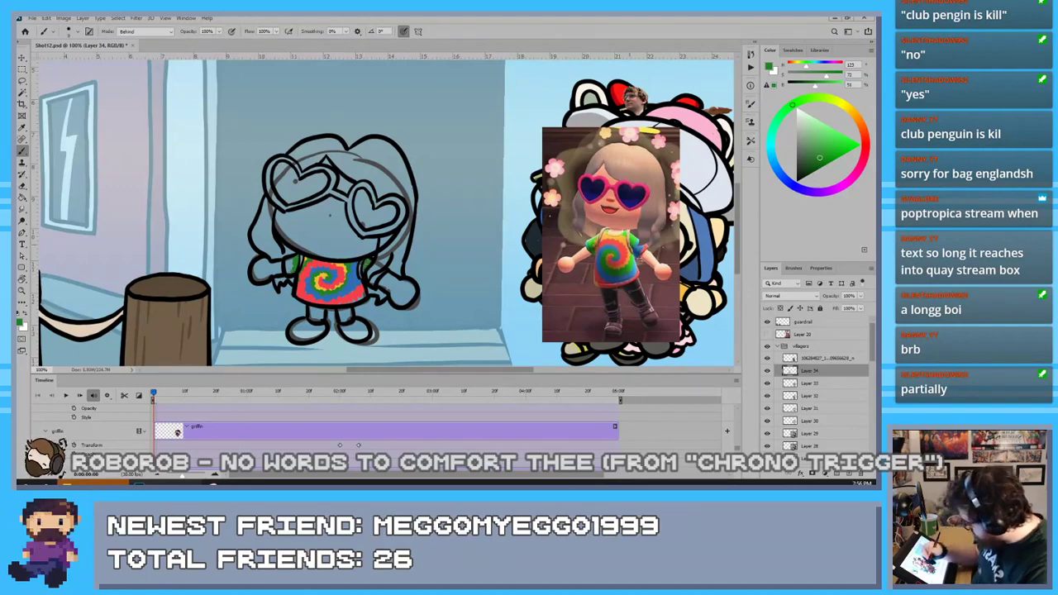
key(i)
click(635, 249)
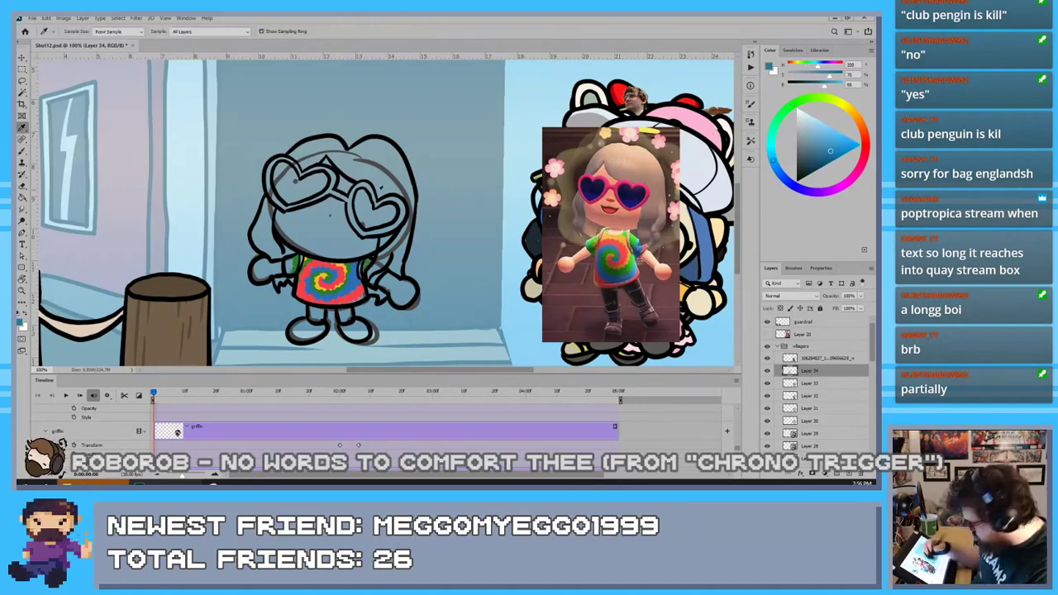
key(b)
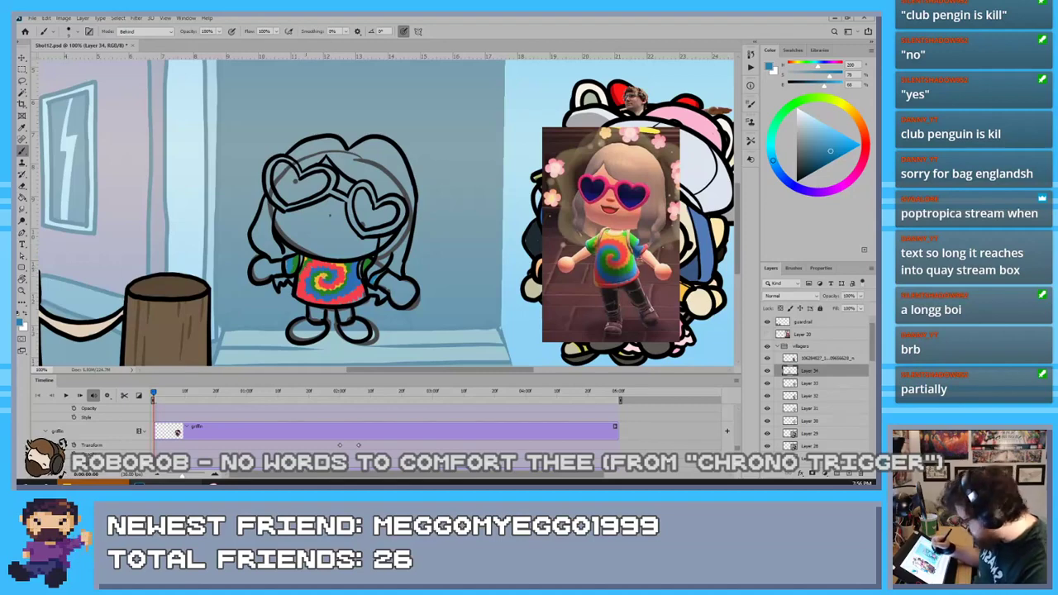
Touch up the sleeves with the shirt's red and a light orange sampled from the reference shirt's shoulder
key(i)
click(314, 267)
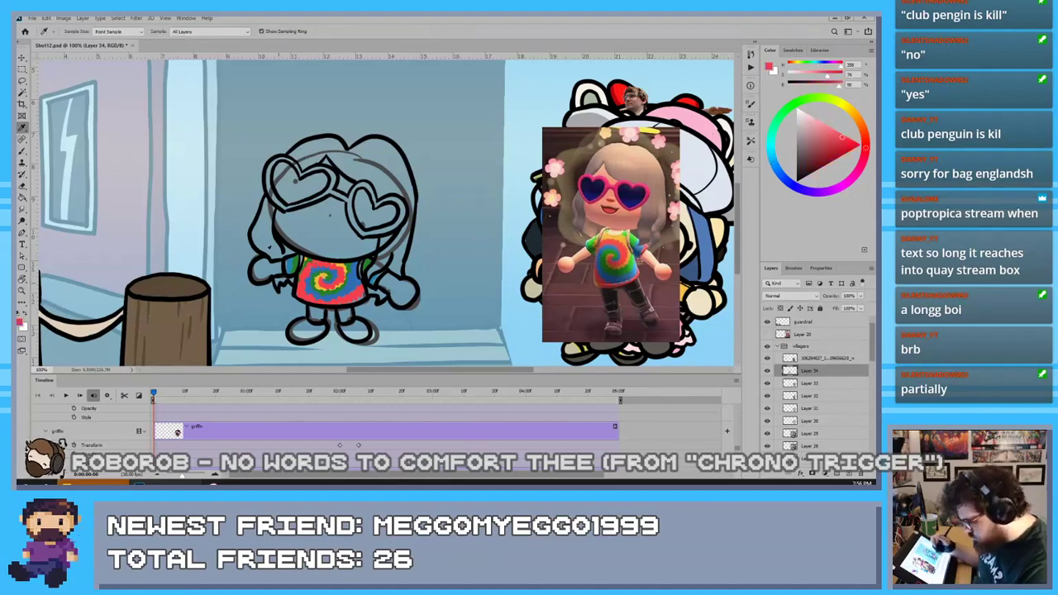
key(b)
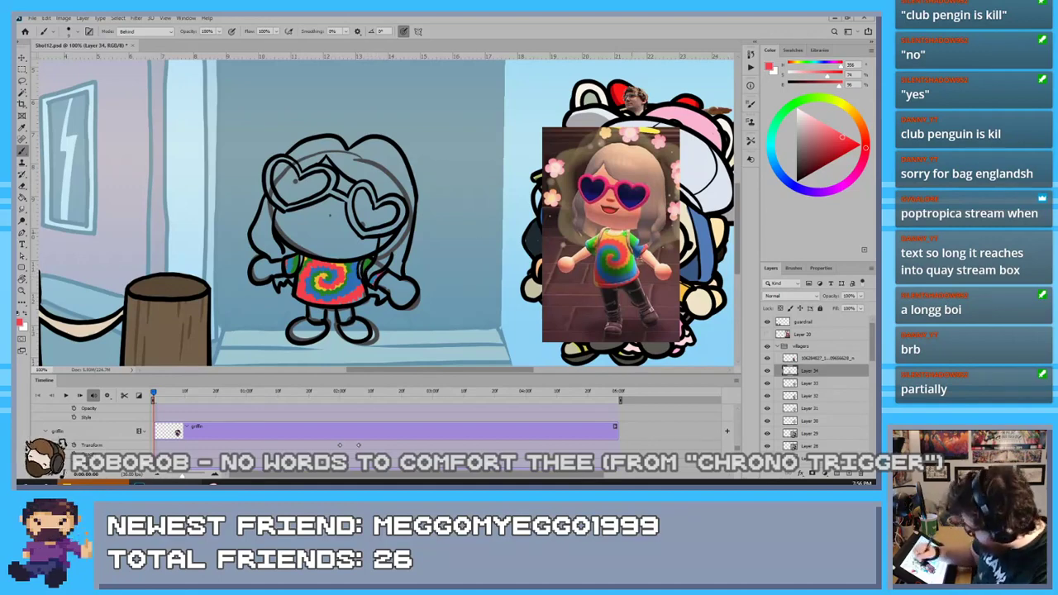
key(i)
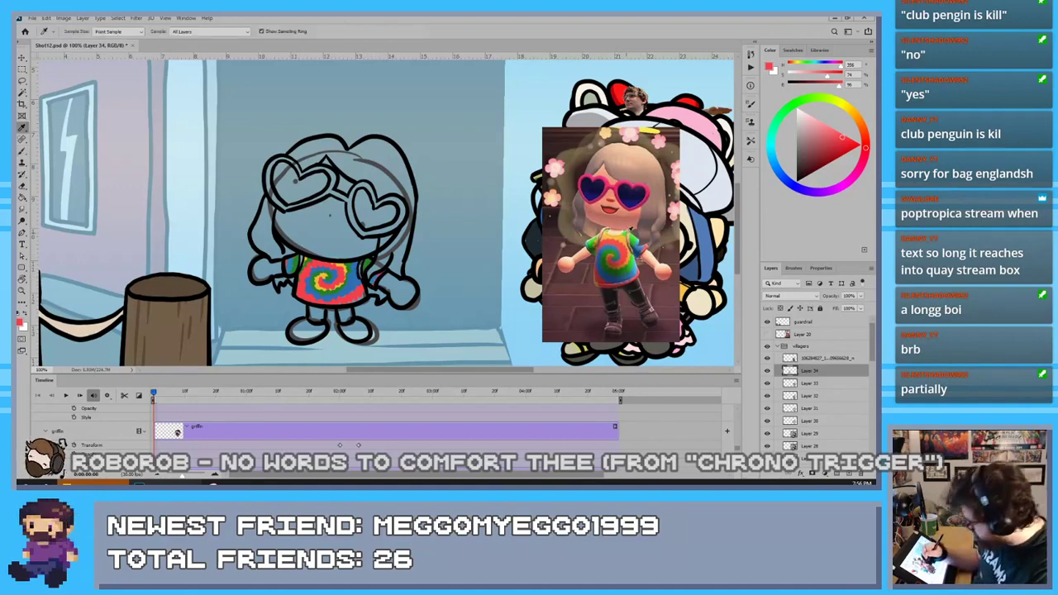
click(627, 233)
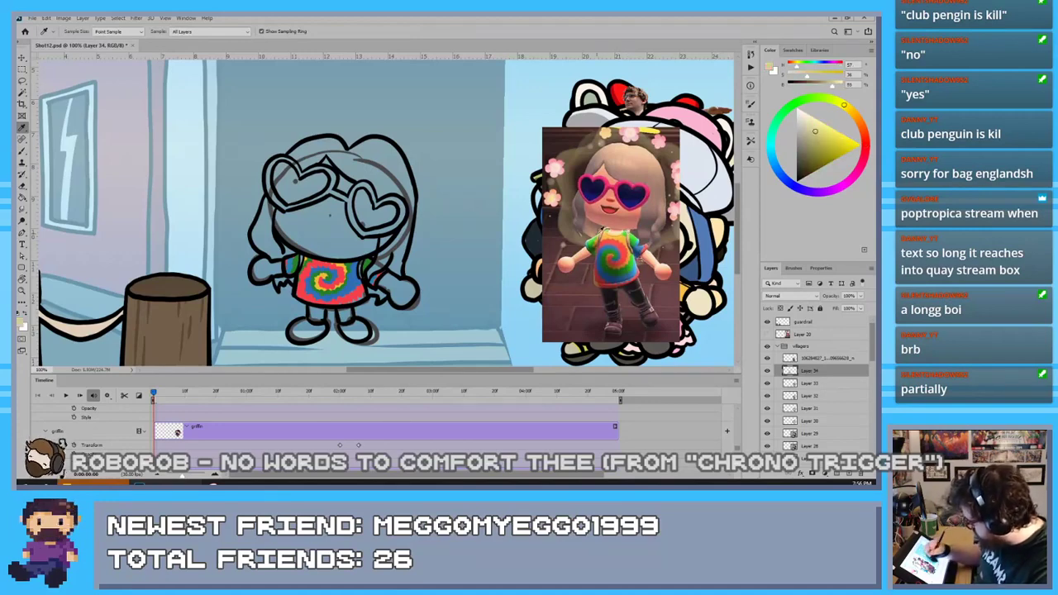
click(601, 233)
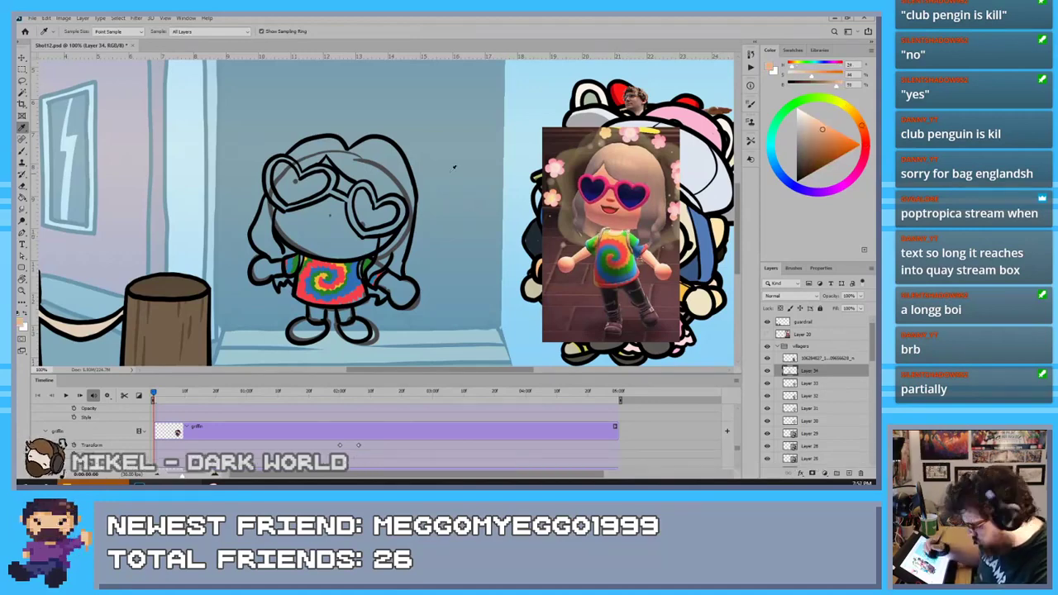
key(b)
drag(303, 257, 301, 266)
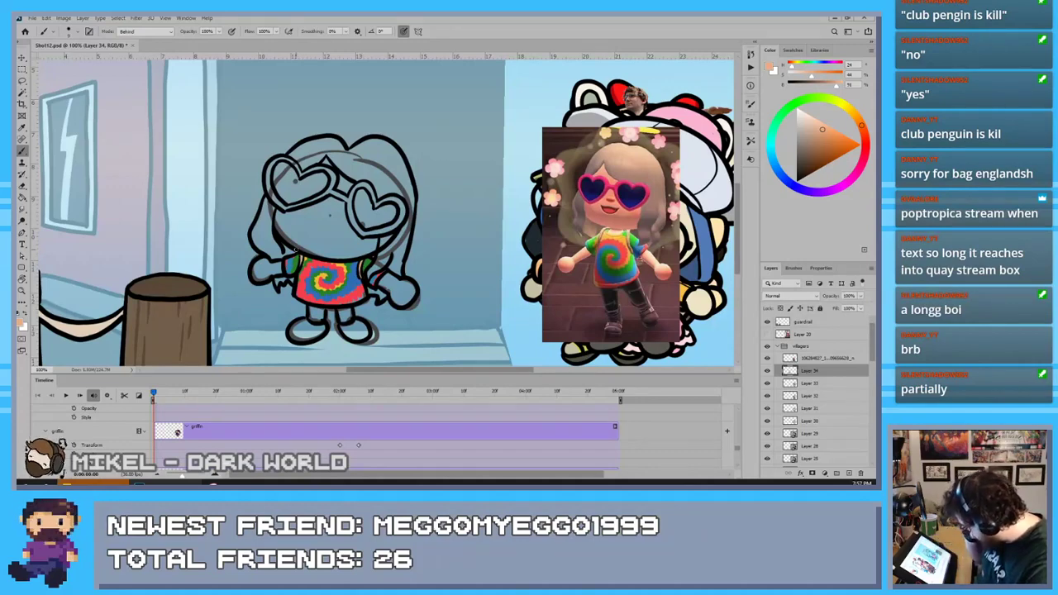
Colour the villager's legs with the dark shade sampled from the reference character's trousers
key(i)
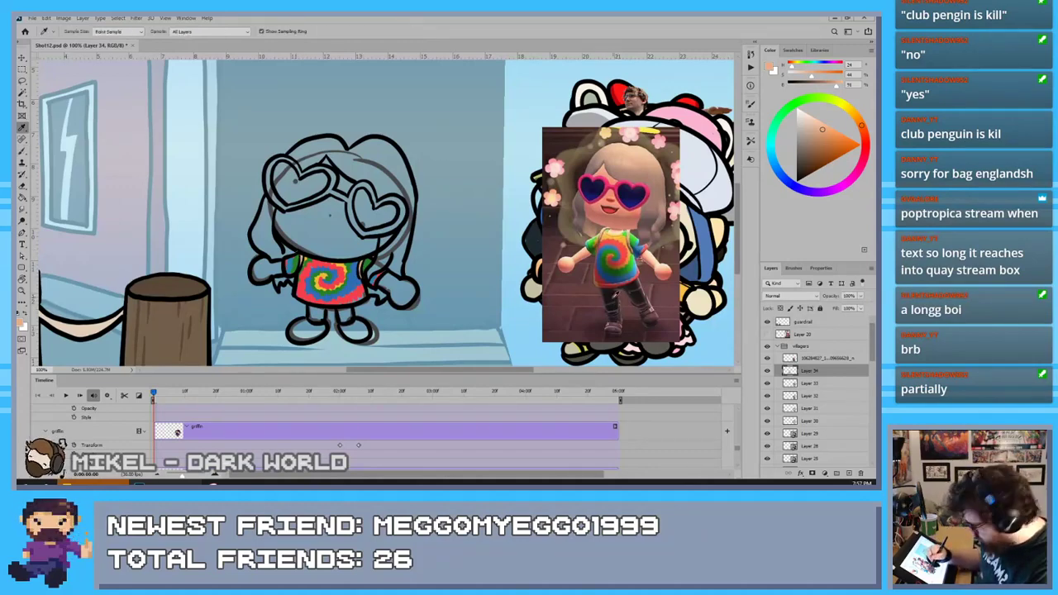
click(613, 301)
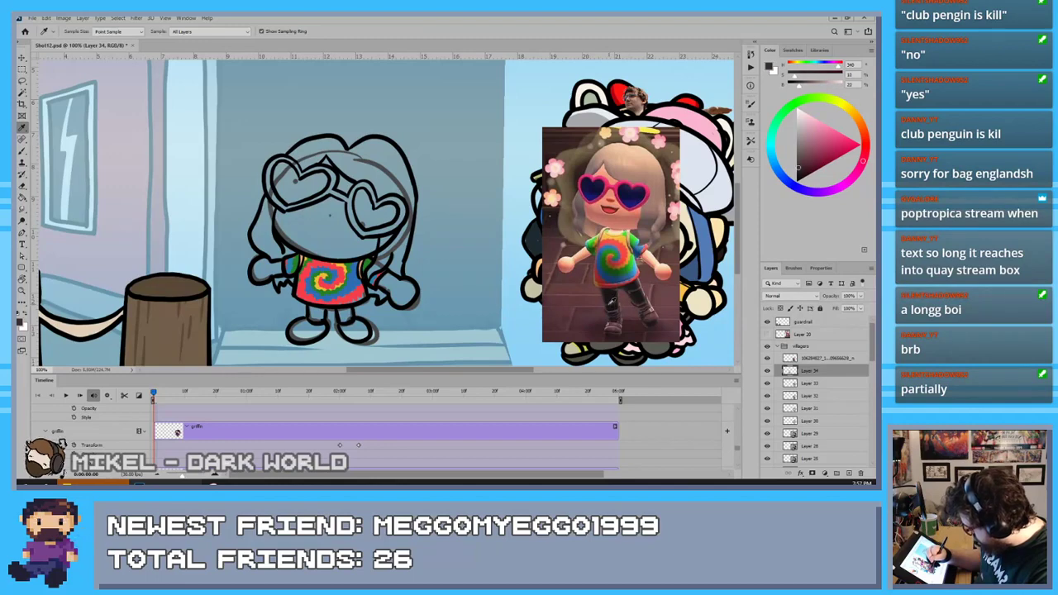
click(612, 301)
click(612, 301)
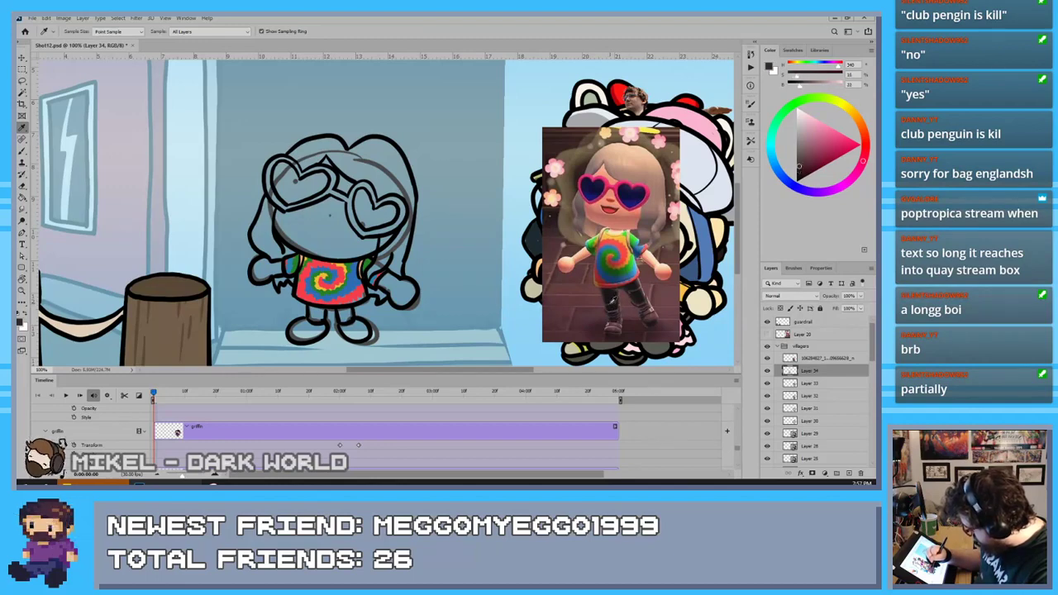
key(b)
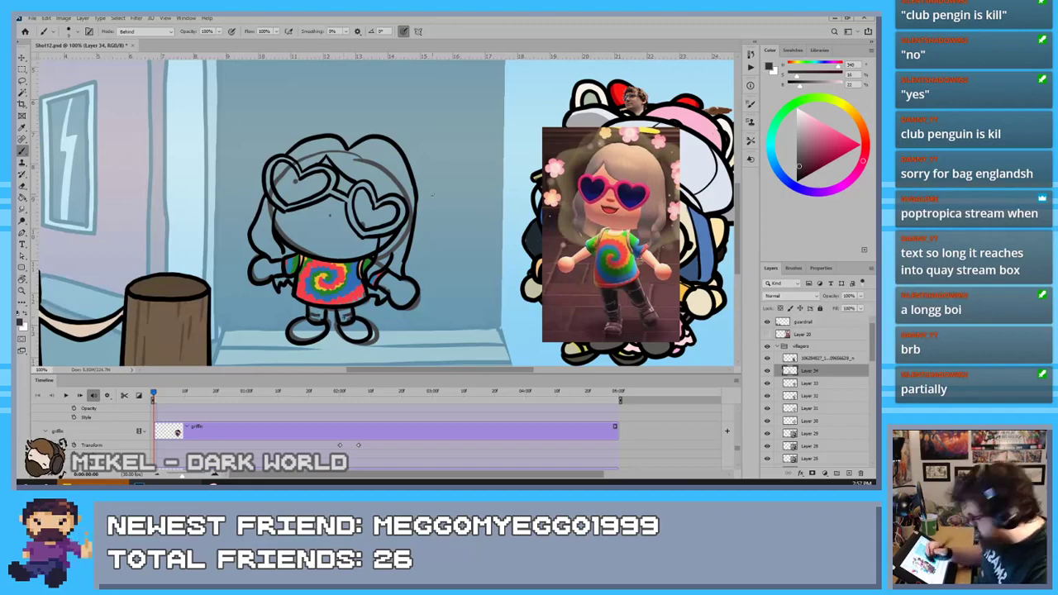
key(i)
click(633, 280)
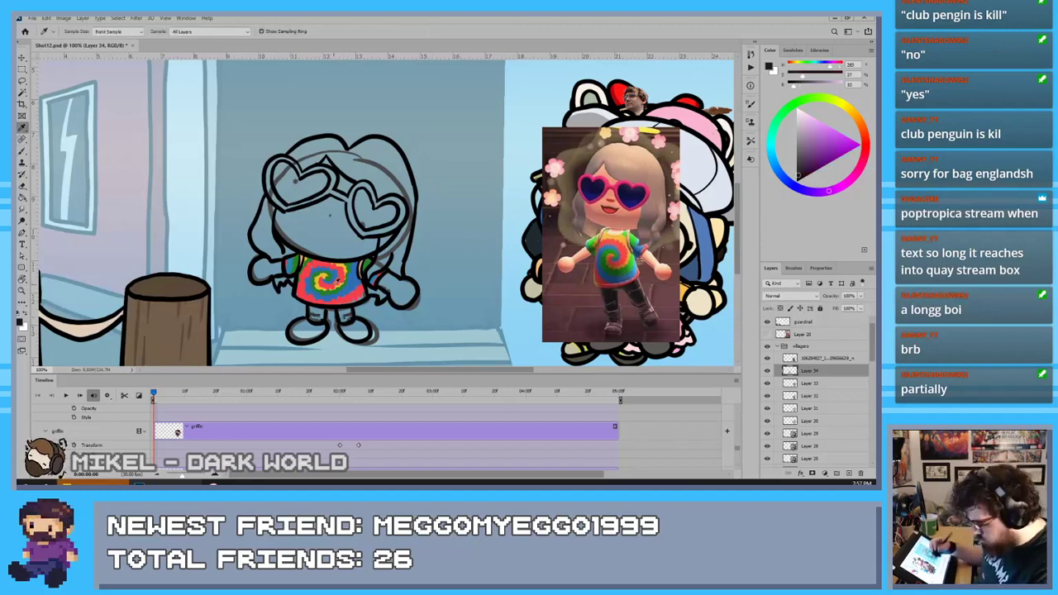
key(b)
mouse_move(325, 307)
mouse_down()
mouse_move(311, 319)
mouse_move(311, 306)
mouse_move(352, 319)
mouse_up()
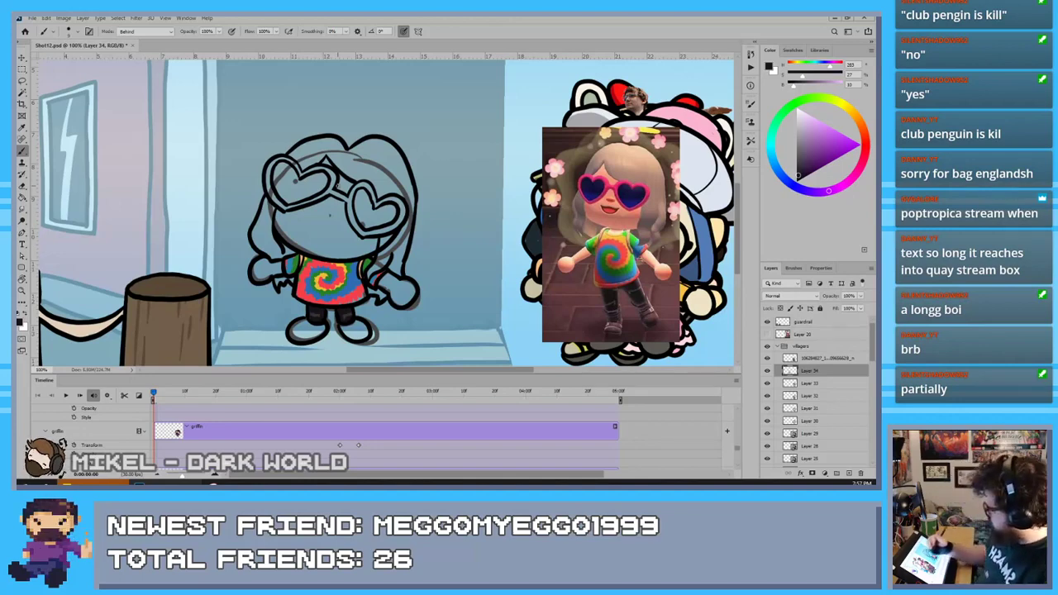
Colour both heart-shaped frames and the bridge of the sunglasses with pink sampled from the reference sunglasses
key(i)
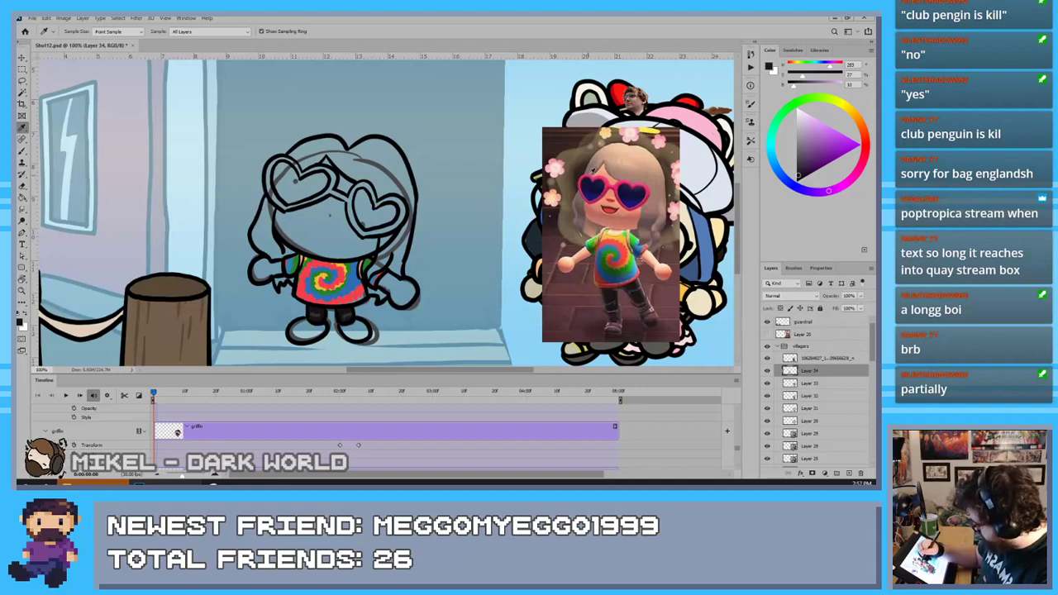
click(583, 183)
key(b)
mouse_move(305, 177)
mouse_down()
mouse_move(293, 163)
mouse_move(270, 167)
mouse_move(286, 209)
mouse_move(334, 181)
mouse_move(336, 172)
mouse_move(305, 171)
mouse_up()
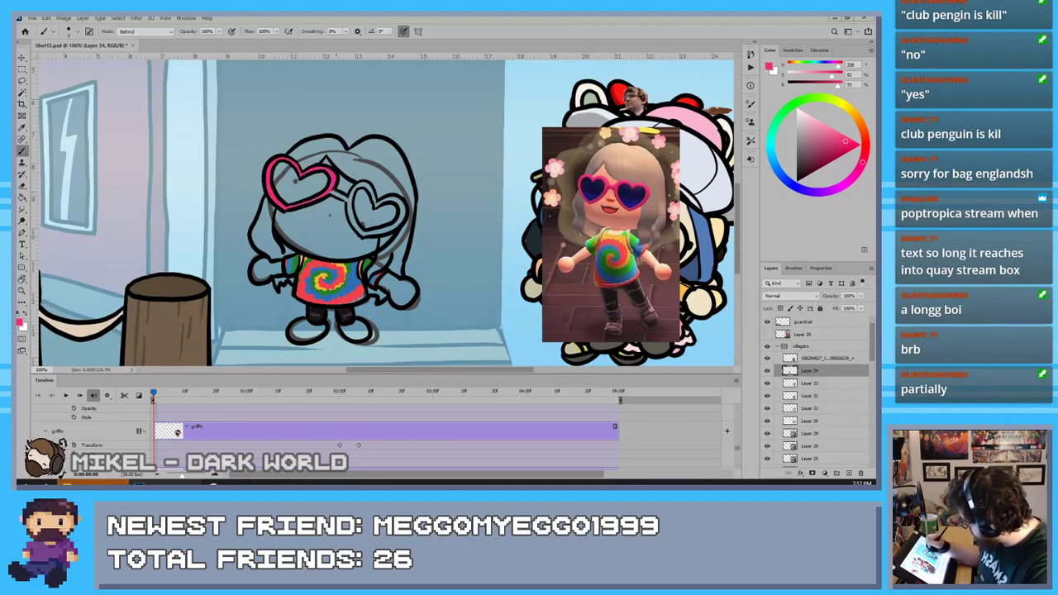
mouse_move(348, 199)
mouse_down()
mouse_move(363, 182)
mouse_move(405, 217)
mouse_move(385, 232)
mouse_move(349, 213)
mouse_move(351, 203)
mouse_up()
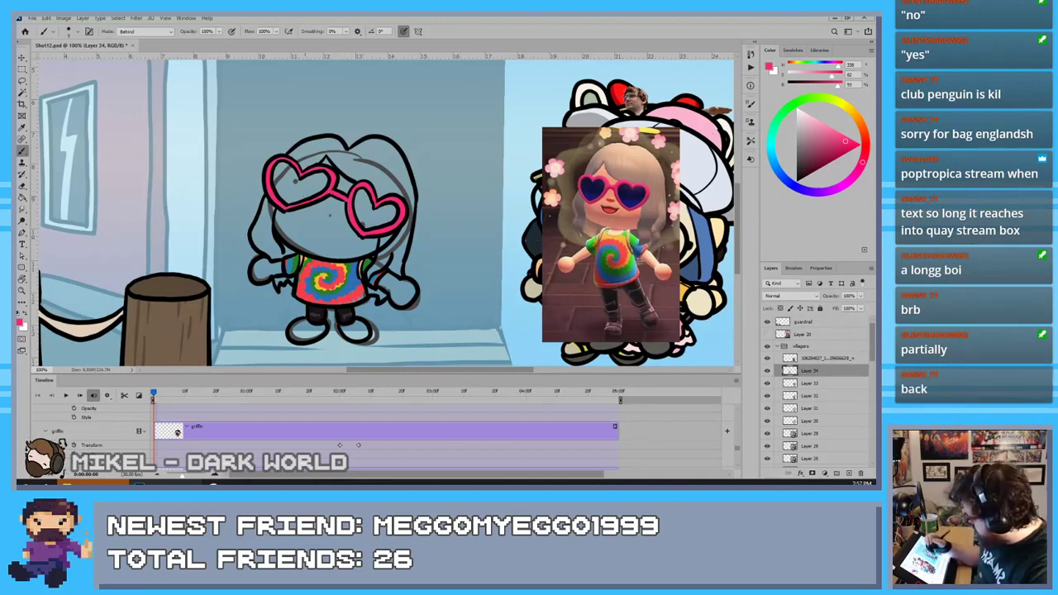
Paint the lower part of both sunglass lenses with dark blue-violet sampled from the reference's lenses
key(alt)
alt+click(628, 200)
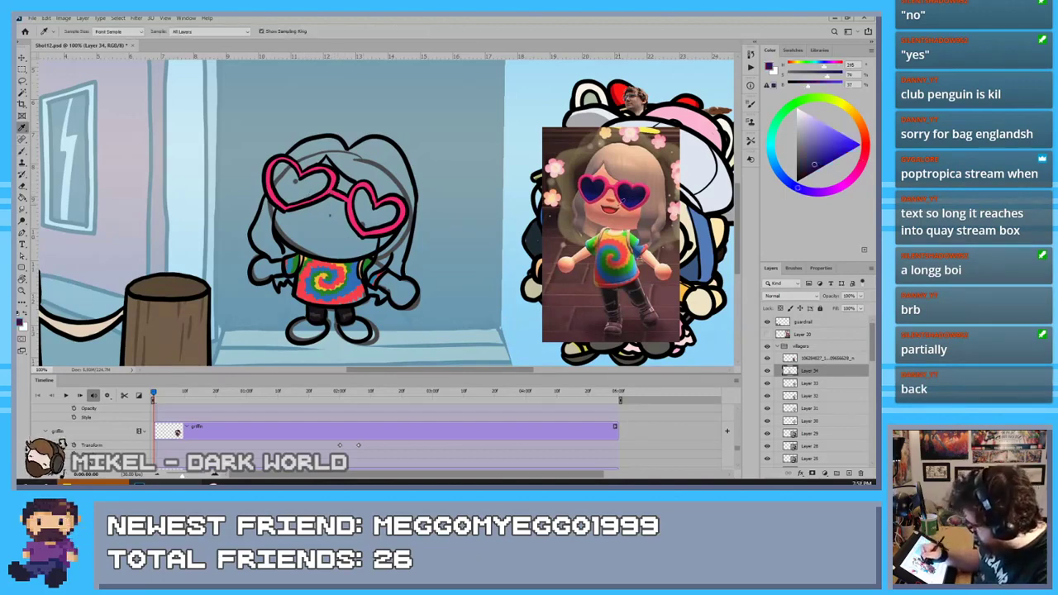
mouse_move(376, 226)
mouse_down()
mouse_move(358, 217)
mouse_move(364, 226)
mouse_up()
mouse_move(303, 200)
mouse_down()
mouse_move(280, 193)
mouse_move(302, 205)
mouse_up()
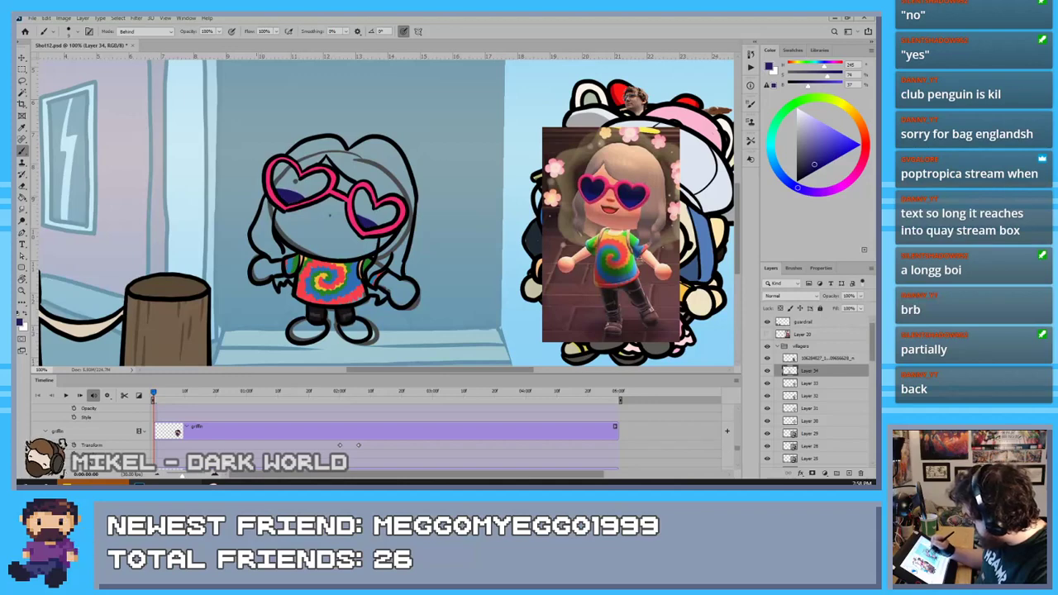
Fill the rest of both heart lenses with a darker navy sampled from the reference sunglasses
key(i)
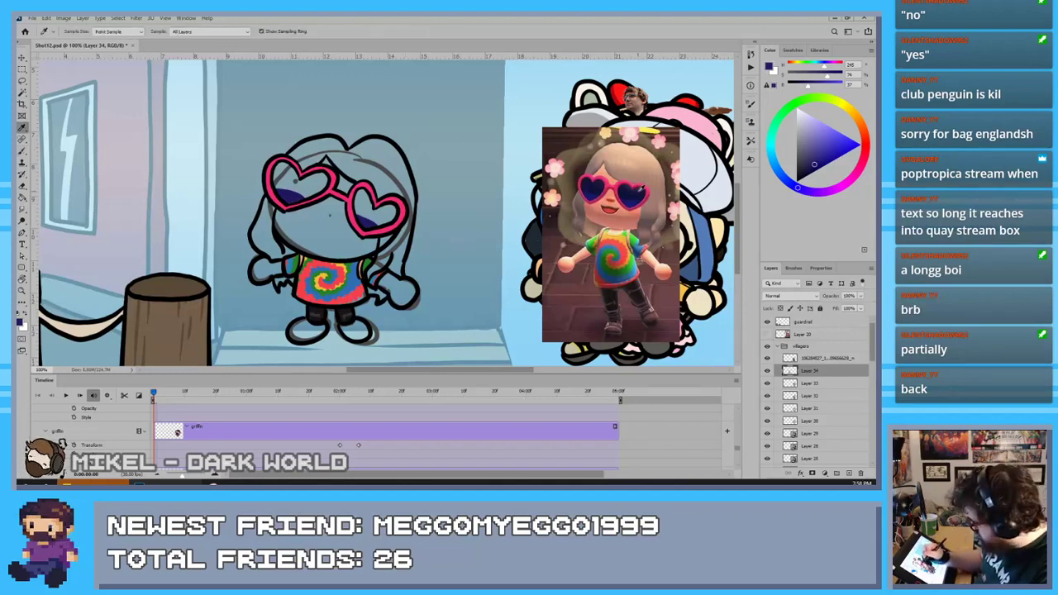
click(523, 168)
key(b)
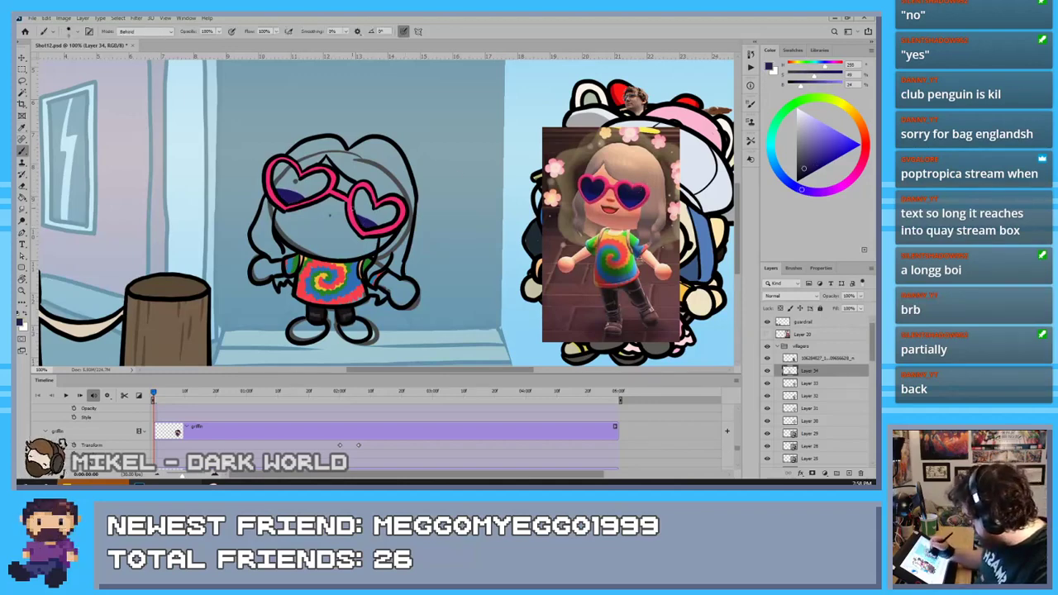
mouse_move(352, 220)
mouse_down()
mouse_move(374, 206)
mouse_move(383, 223)
mouse_move(369, 191)
mouse_move(360, 195)
mouse_move(385, 217)
mouse_up()
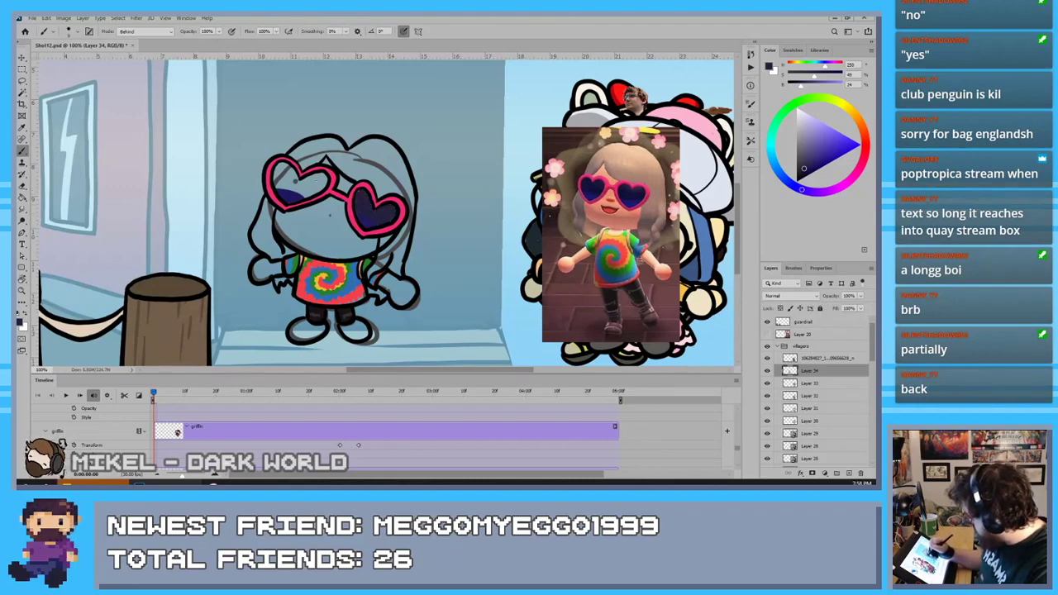
mouse_move(304, 195)
mouse_down()
mouse_move(279, 185)
mouse_move(278, 165)
mouse_move(307, 185)
mouse_move(327, 177)
mouse_up()
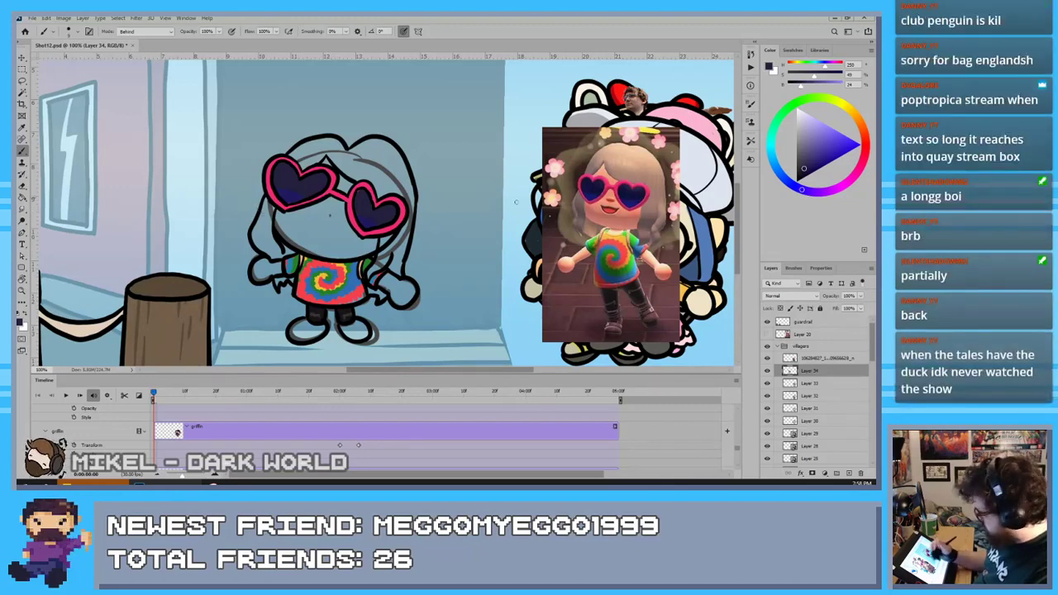
Paint the top and right side of the hair with a larger brush in light brown sampled from the reference's hair
key(i)
click(618, 169)
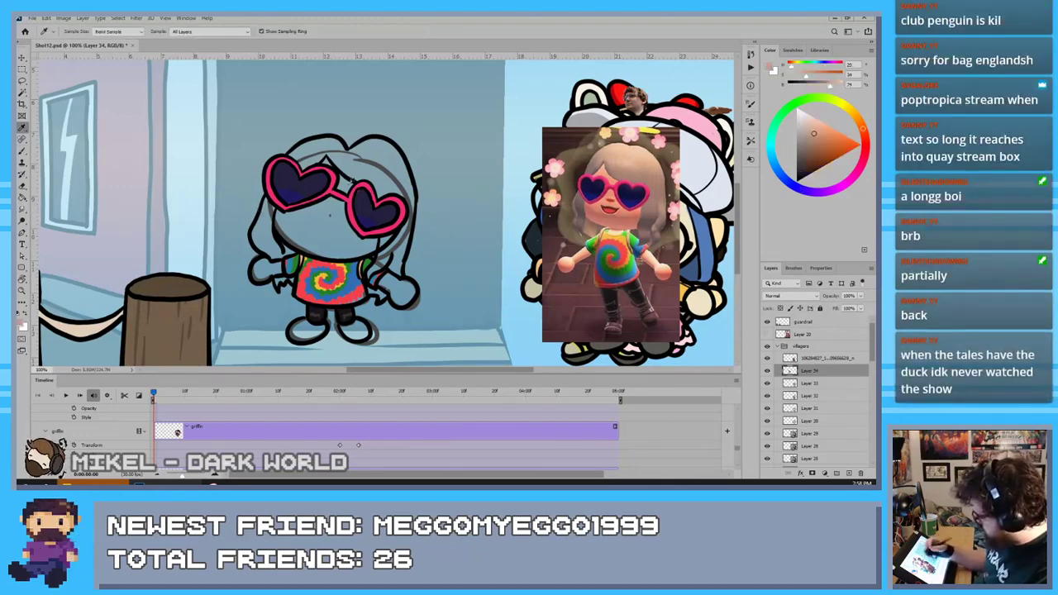
key(b)
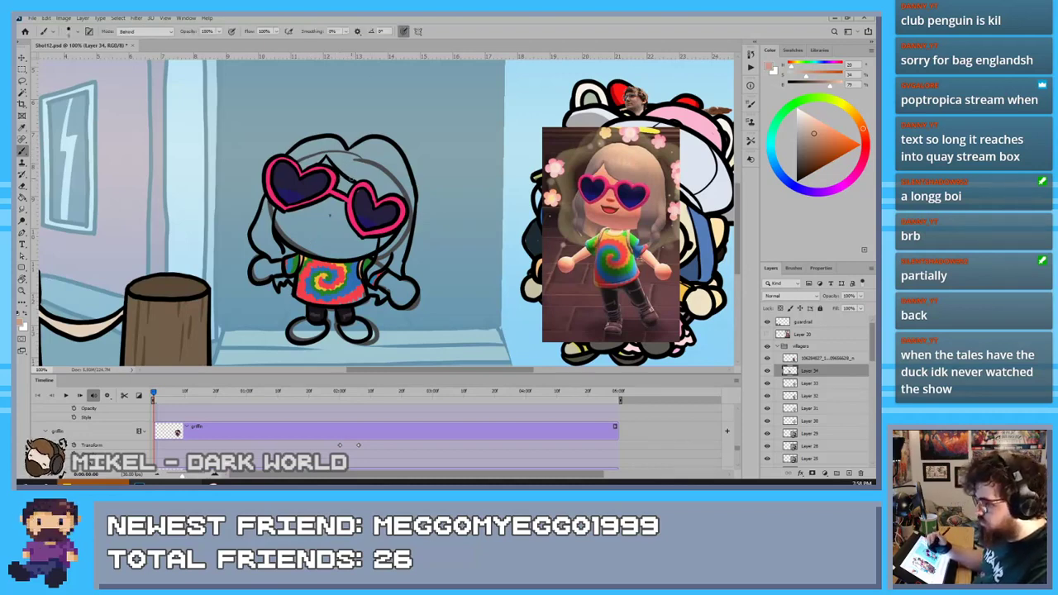
key(bracketright)
key(bracketright)
key(bracketright)
key(bracketright)
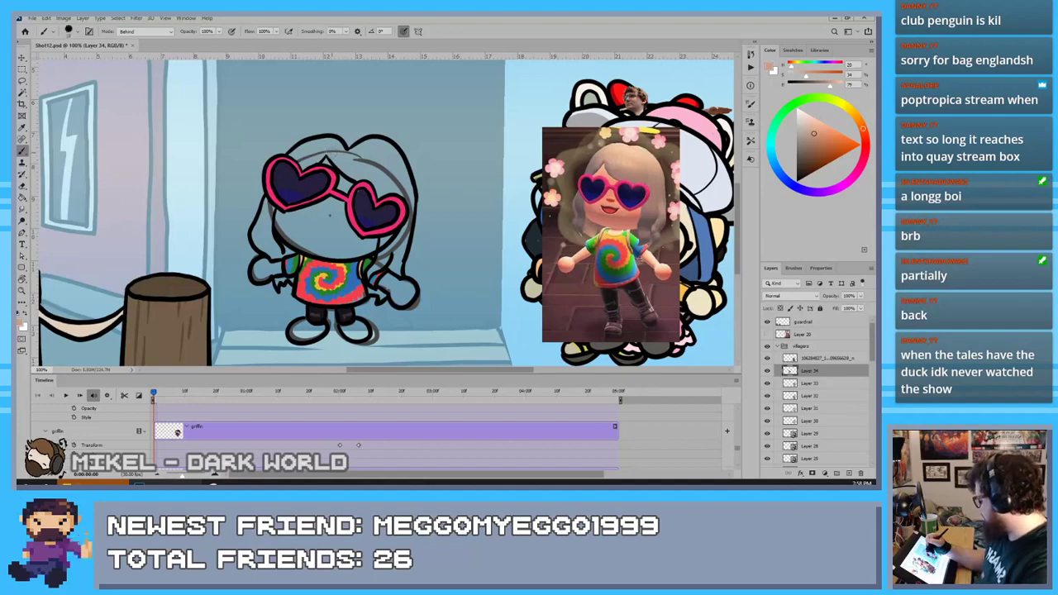
mouse_move(327, 157)
mouse_down()
mouse_move(367, 170)
mouse_move(354, 173)
mouse_move(356, 157)
mouse_move(365, 149)
mouse_move(367, 166)
mouse_move(385, 145)
mouse_move(409, 225)
mouse_up()
mouse_move(388, 165)
mouse_down()
mouse_move(378, 190)
mouse_move(371, 167)
mouse_up()
drag(385, 240, 384, 257)
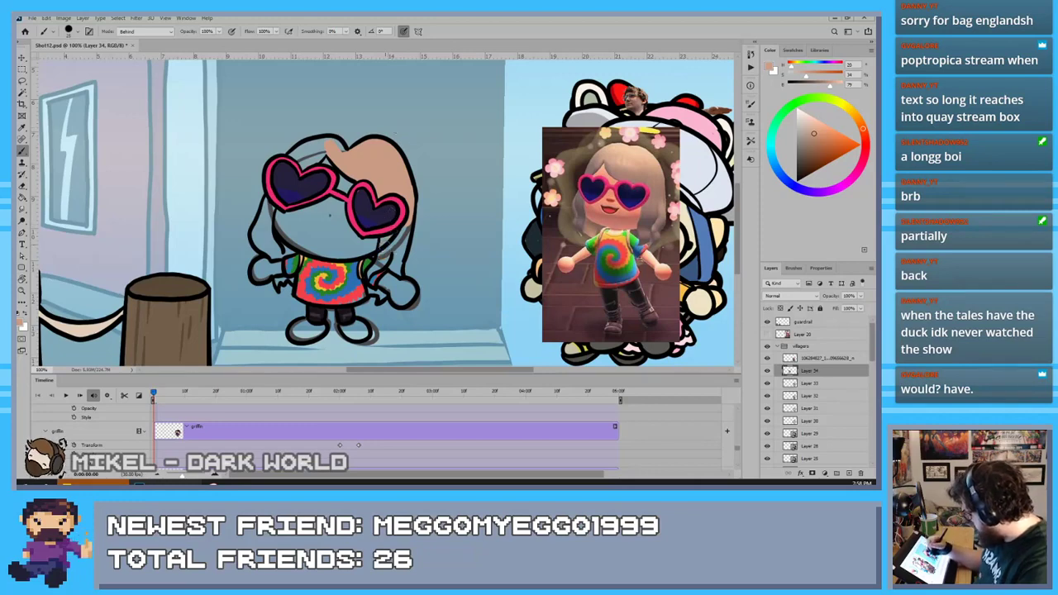
Erase stray paint beside the right lock and fill the remaining hair on both sides with the same brown
key(e)
drag(386, 247, 400, 234)
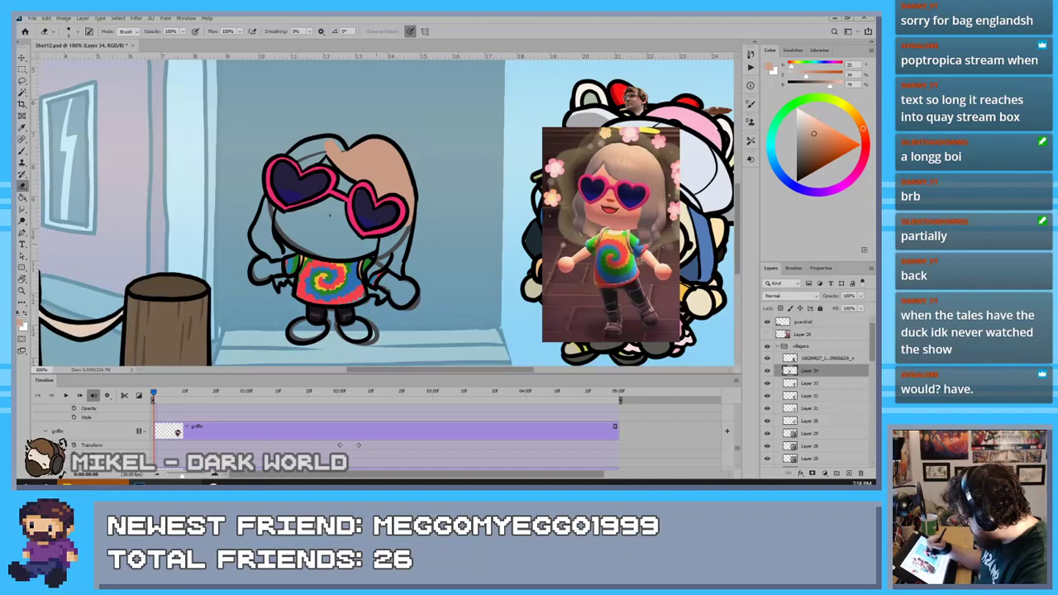
key(b)
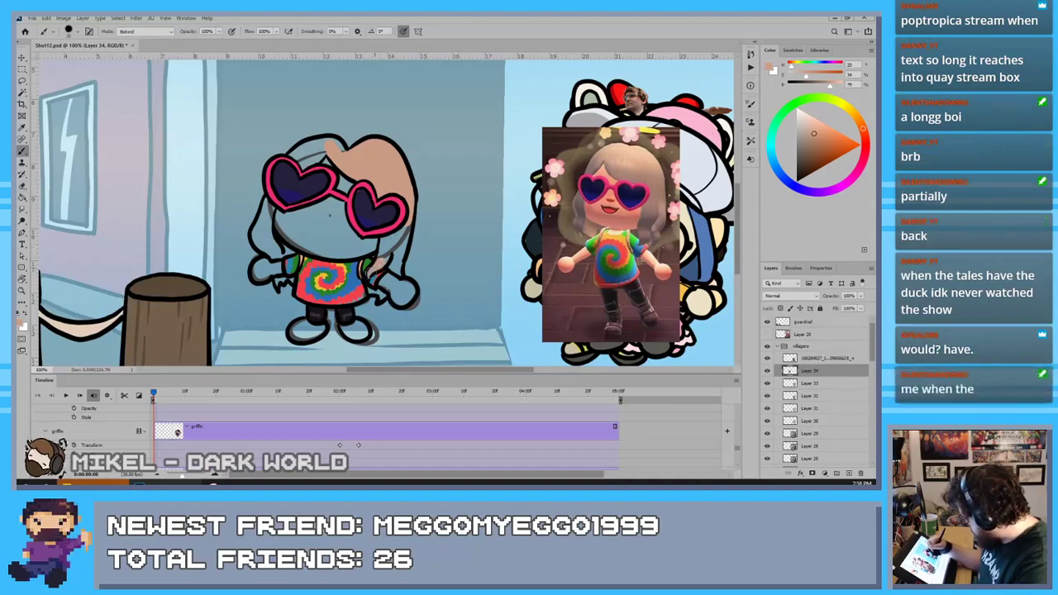
drag(374, 269, 399, 242)
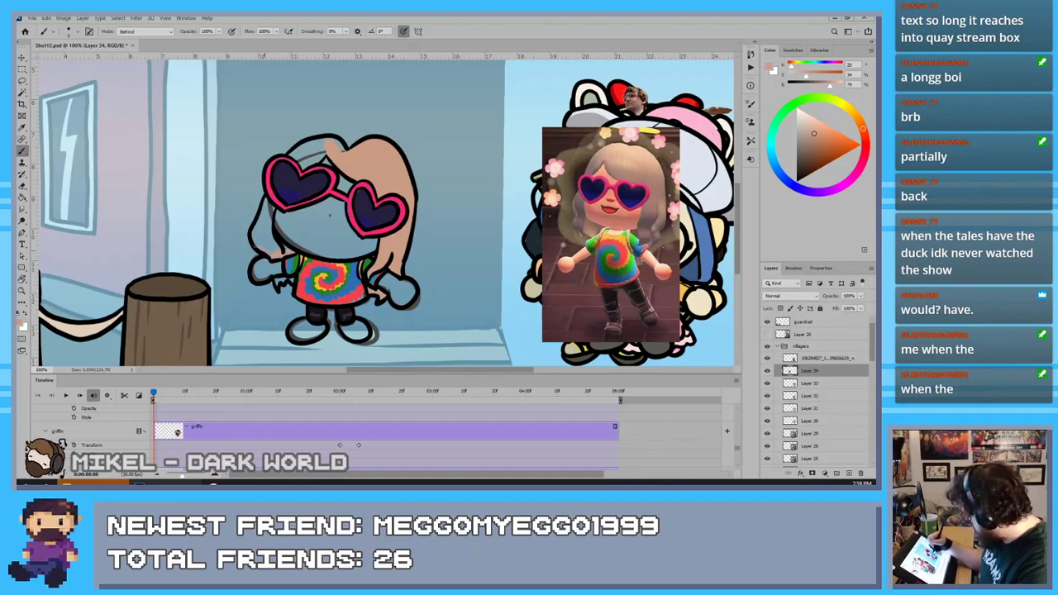
mouse_move(258, 242)
mouse_down()
mouse_move(269, 203)
mouse_move(269, 221)
mouse_up()
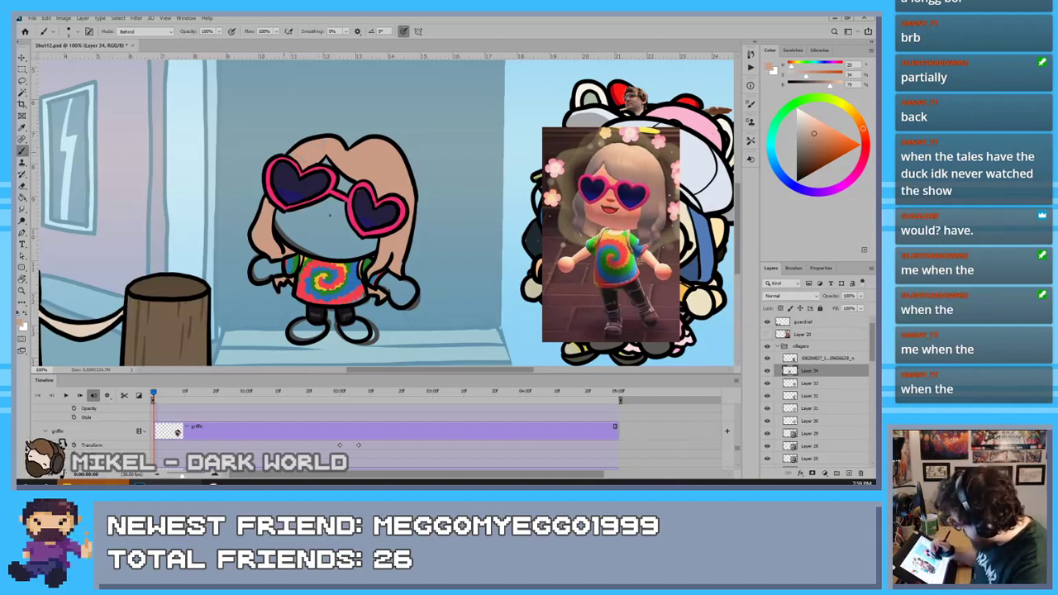
Colour both shoes with the muted maroon sampled from the reference character's shoe
key(i)
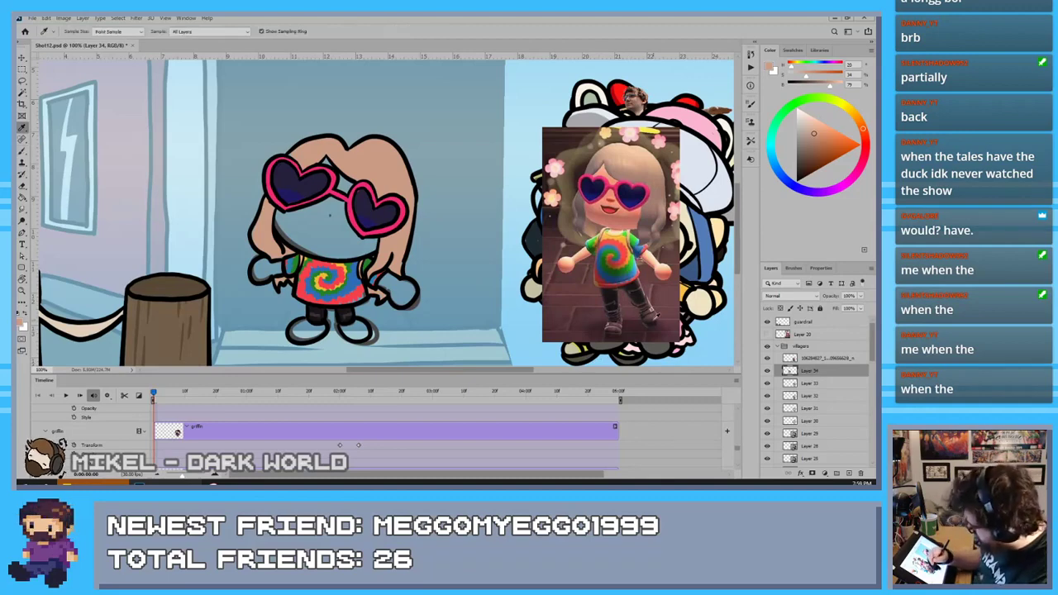
click(643, 318)
key(b)
mouse_move(324, 323)
mouse_down()
mouse_move(297, 329)
mouse_move(362, 328)
mouse_up()
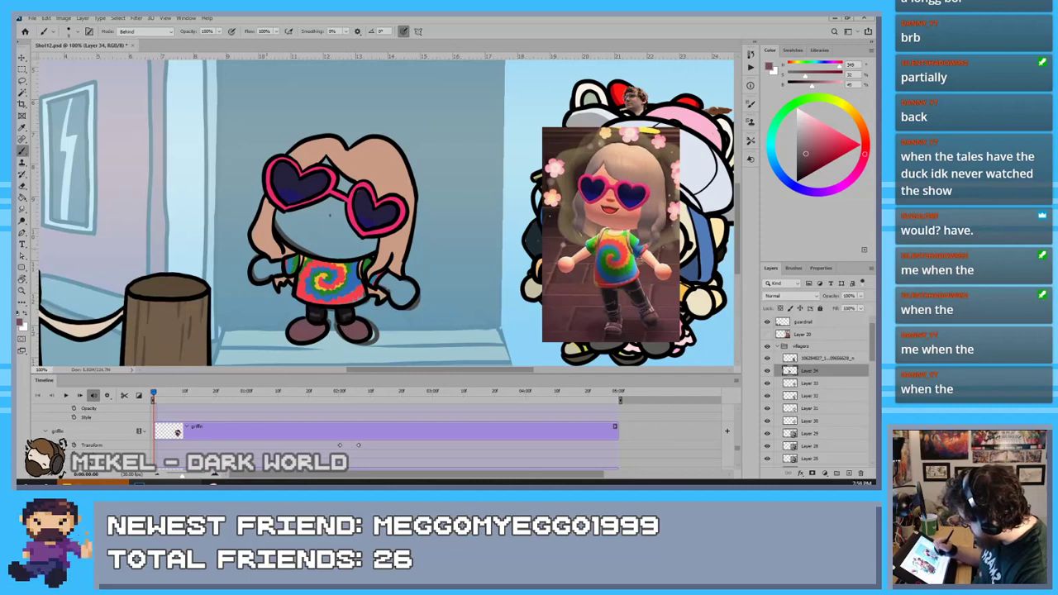
Fill the face and both hands with light peach sampled from the reference character's forehead
key(i)
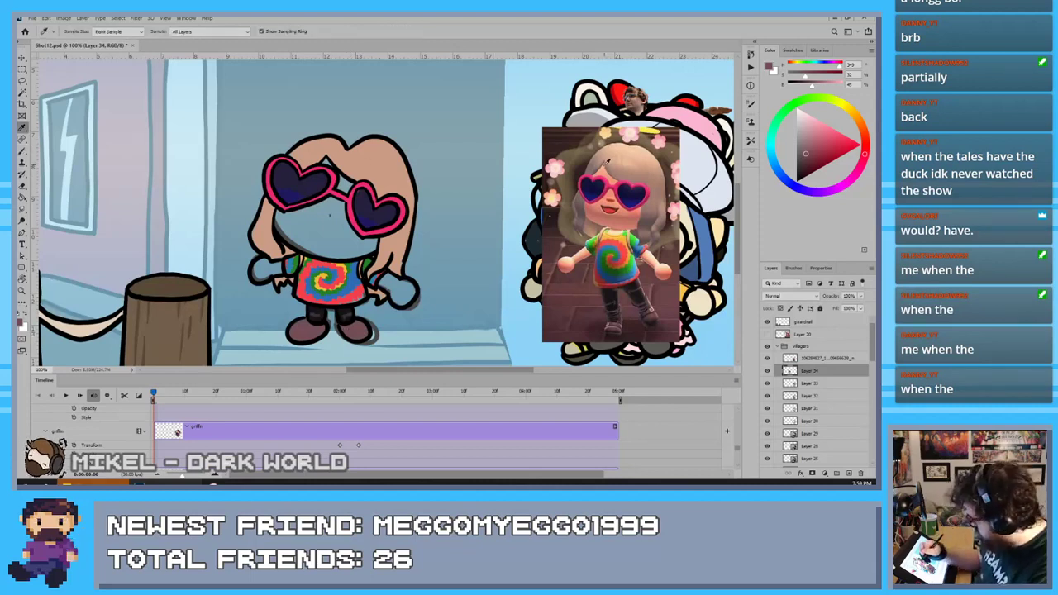
click(607, 163)
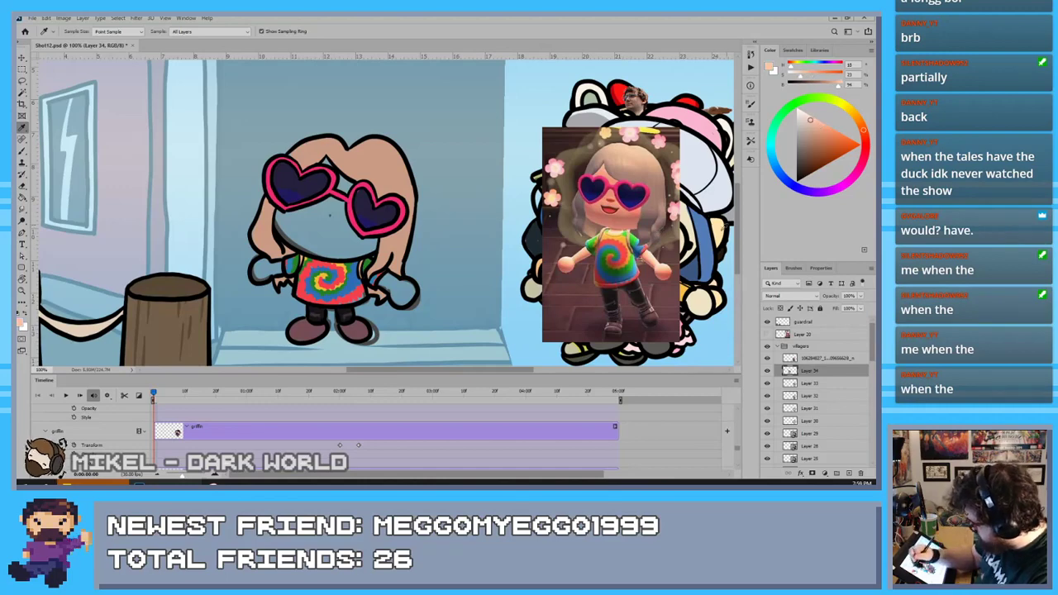
key(b)
mouse_move(336, 170)
mouse_down()
mouse_move(347, 181)
mouse_move(341, 205)
mouse_move(317, 190)
mouse_move(279, 223)
mouse_move(308, 248)
mouse_move(372, 244)
mouse_move(328, 217)
mouse_move(268, 271)
mouse_move(255, 269)
mouse_up()
drag(387, 281, 407, 292)
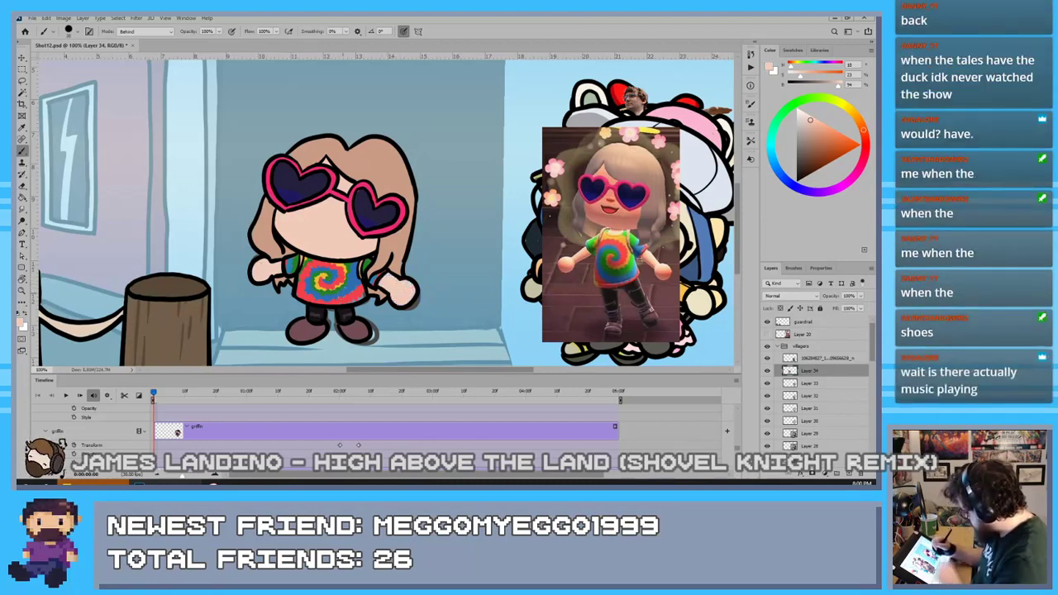
key(i)
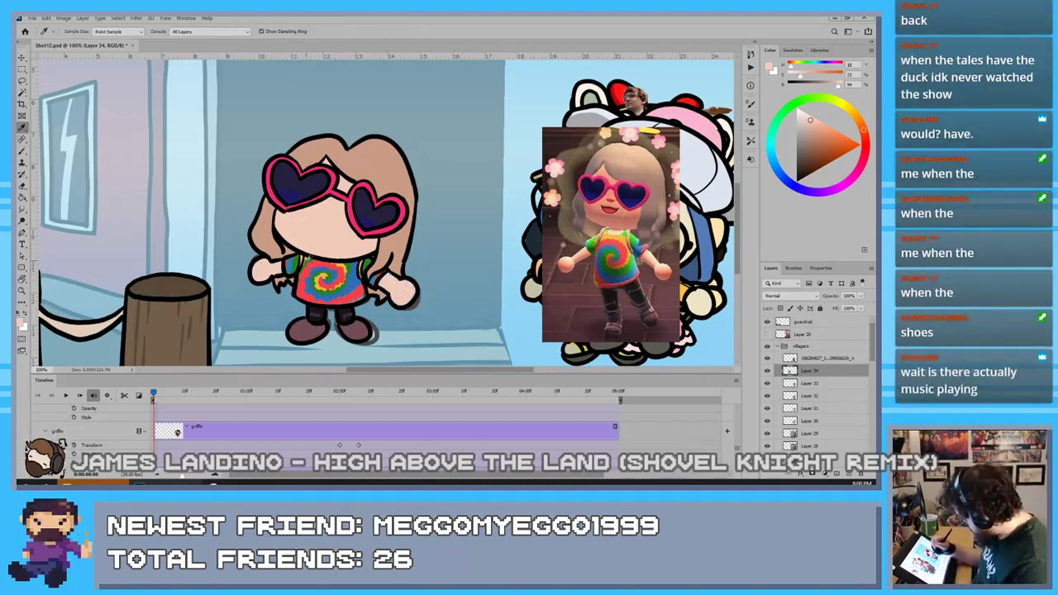
click(350, 259)
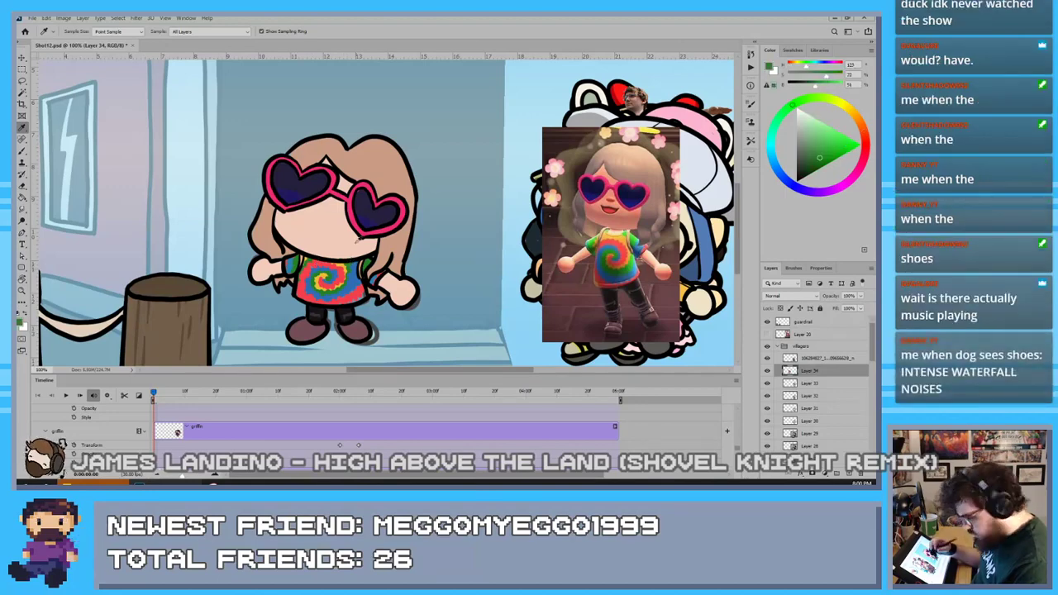
key(b)
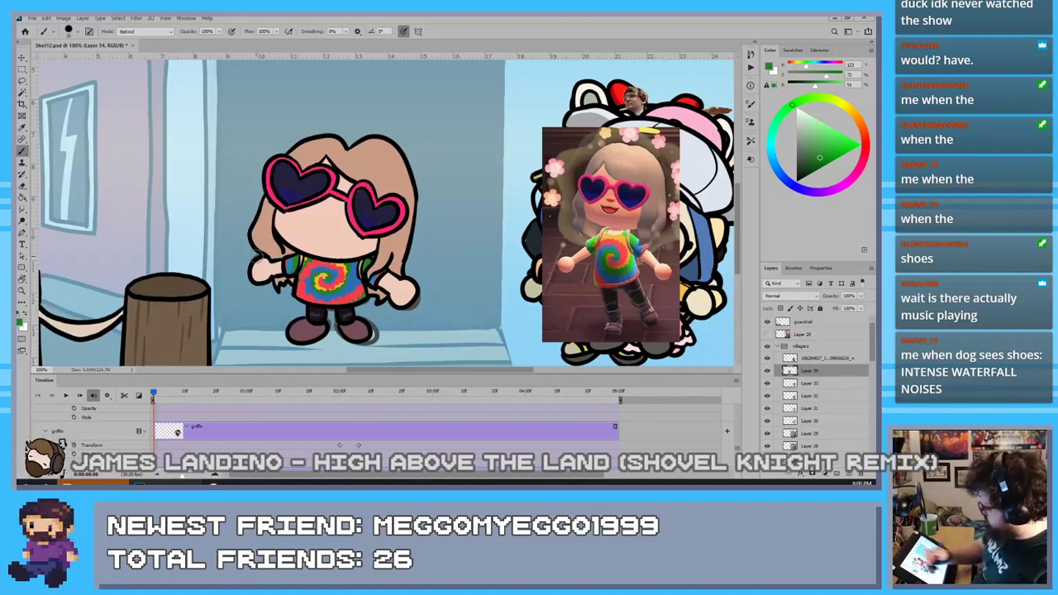
Set the brush mode to Normal and paint highlight streaks across the hair with the lighter tan sampled from the reference's hair
key(i)
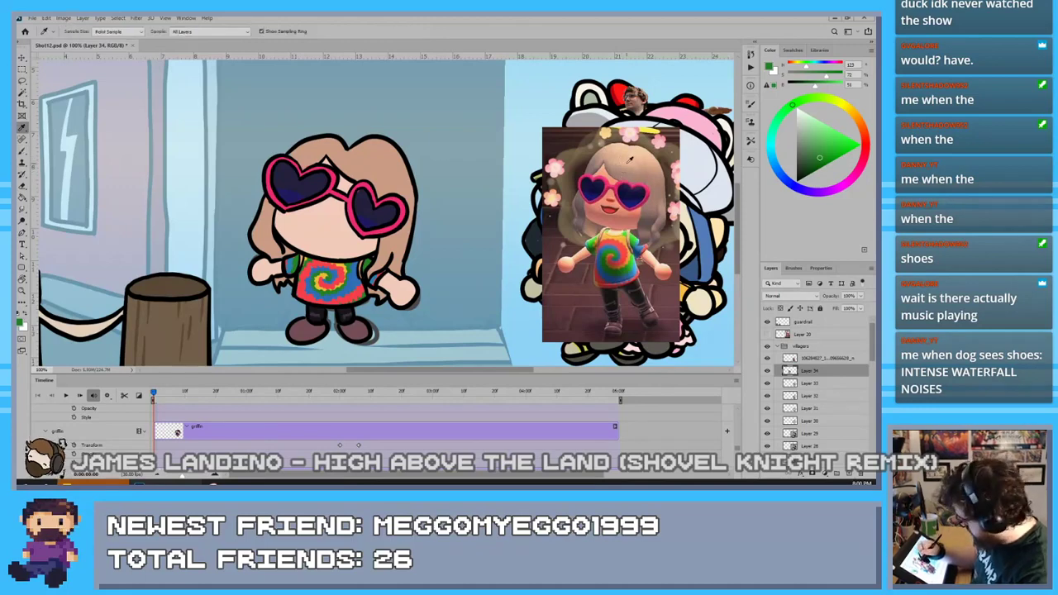
click(629, 159)
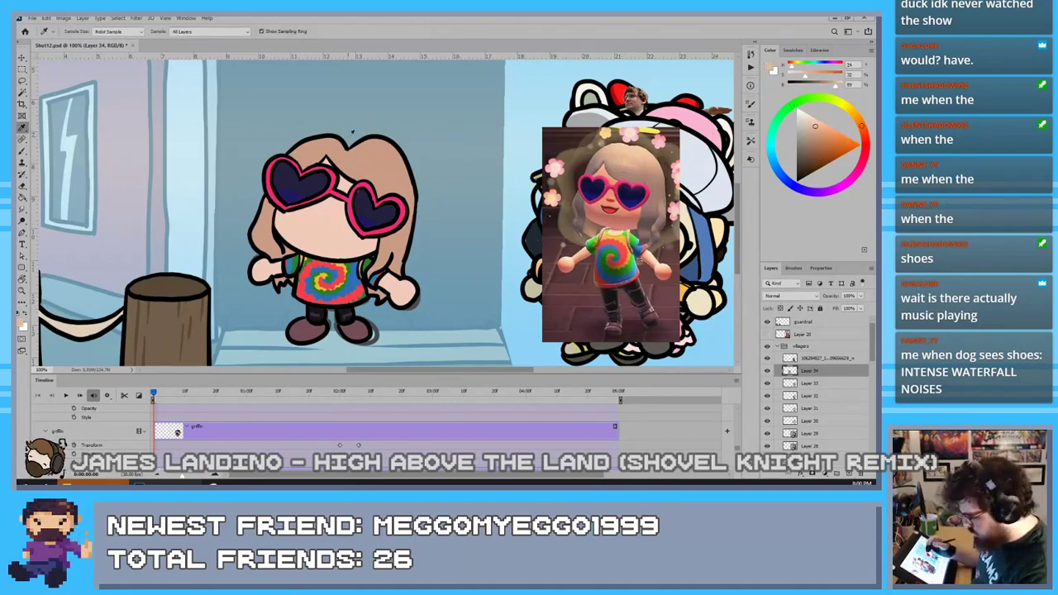
key(b)
click(124, 33)
click(121, 40)
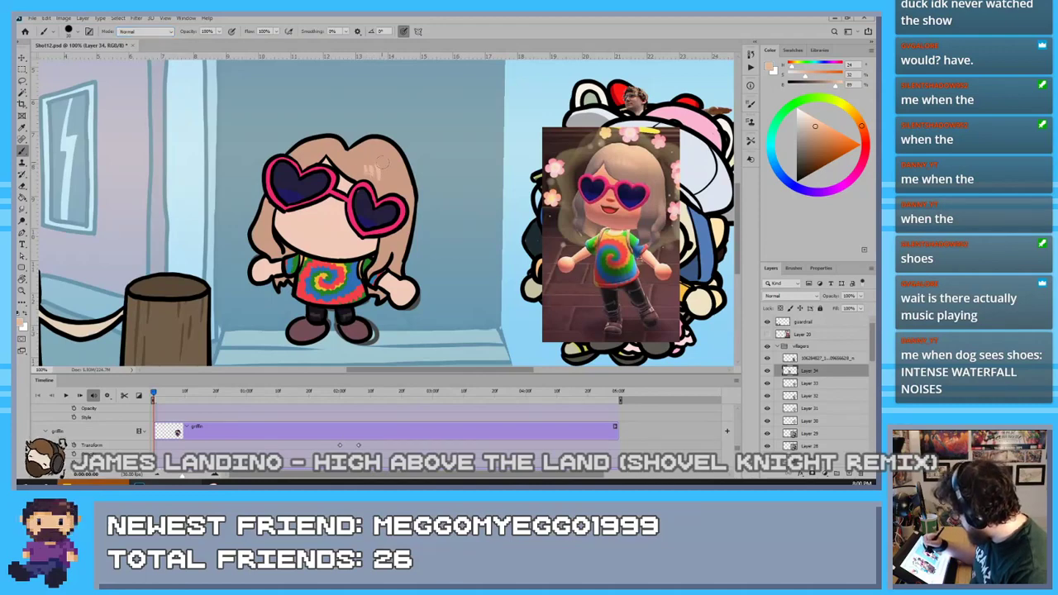
drag(392, 161, 405, 175)
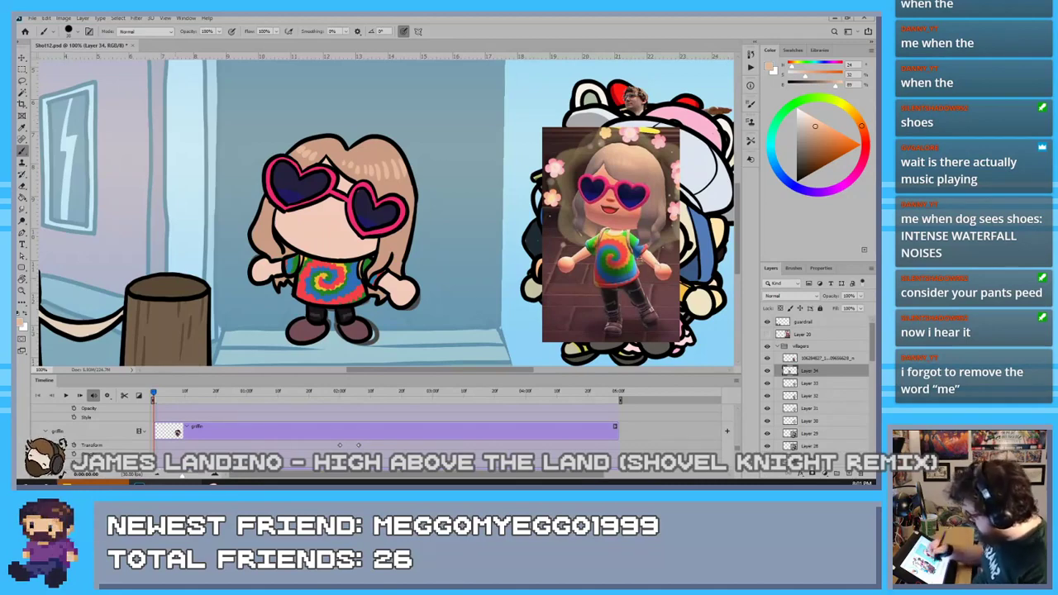
Sample the brown from the villager's hair and choose a slightly darker shade for the hair strands
alt+click(395, 249)
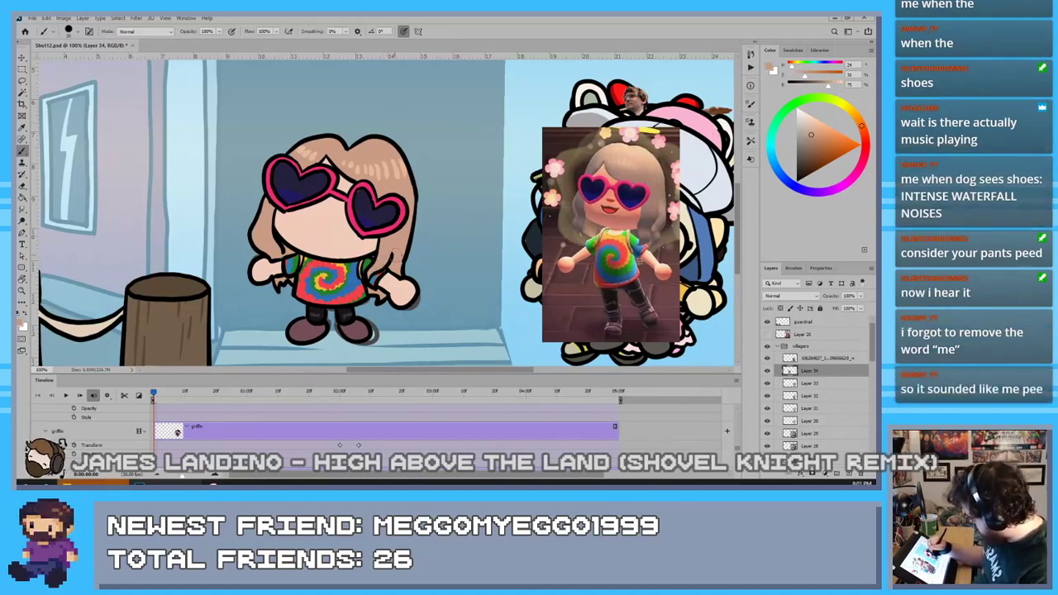
click(810, 142)
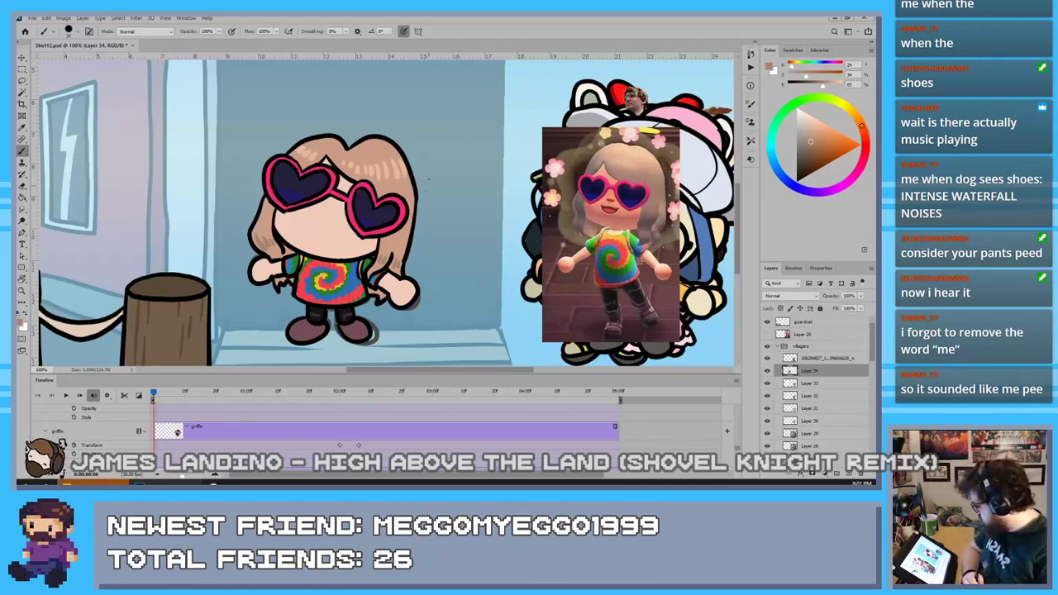
Delete the reference picture layer and move the finished heart-sunglasses villager onto the group of completed villagers
click(814, 359)
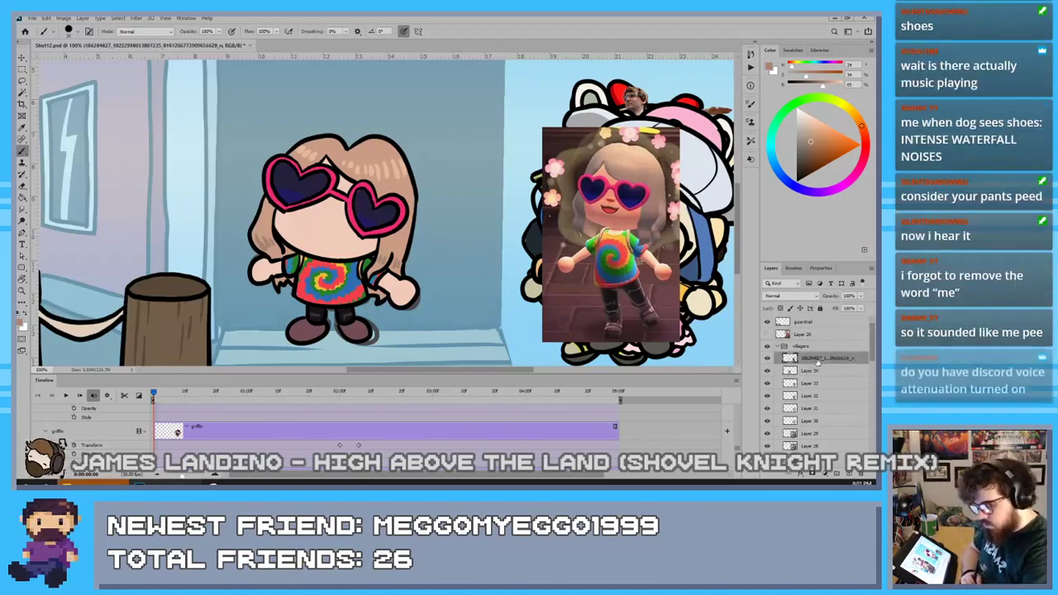
key(Delete)
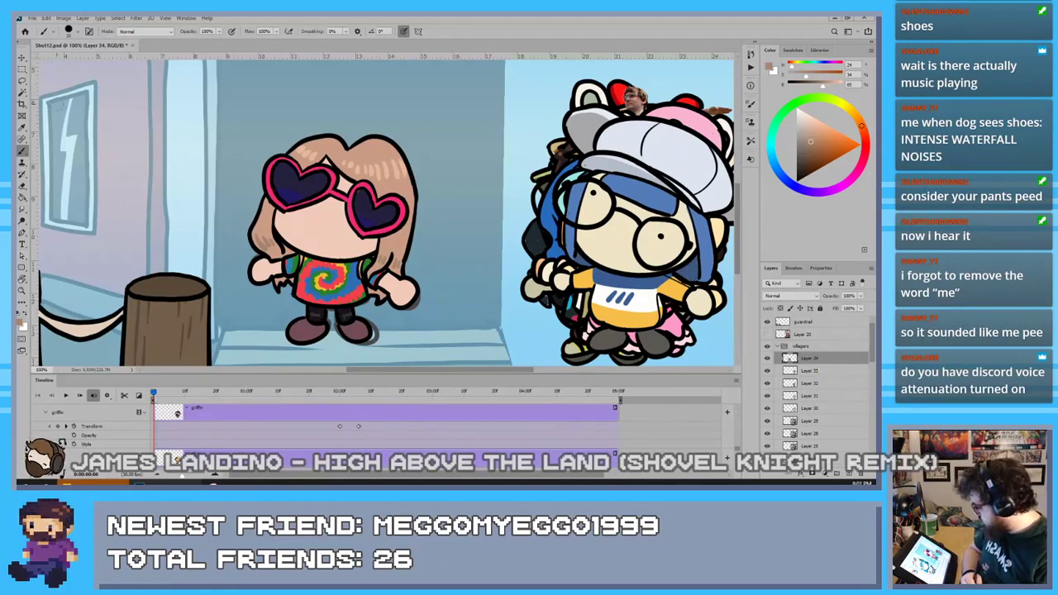
key(v)
mouse_move(314, 222)
mouse_down()
mouse_move(640, 240)
mouse_move(615, 232)
mouse_up()
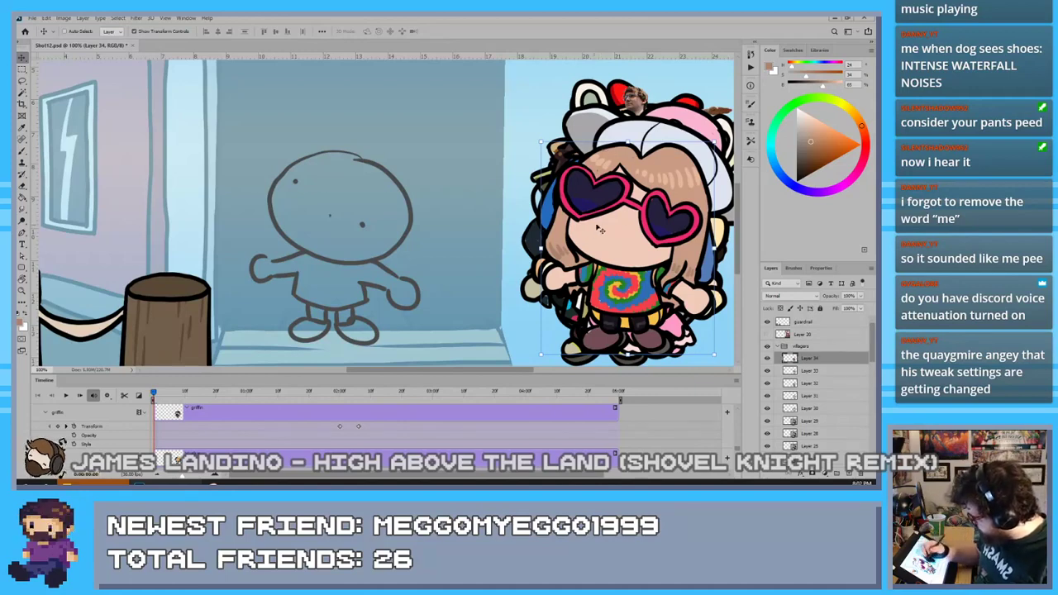
Set the foreground colour to black and add a new layer above the finished villager
drag(807, 166, 796, 181)
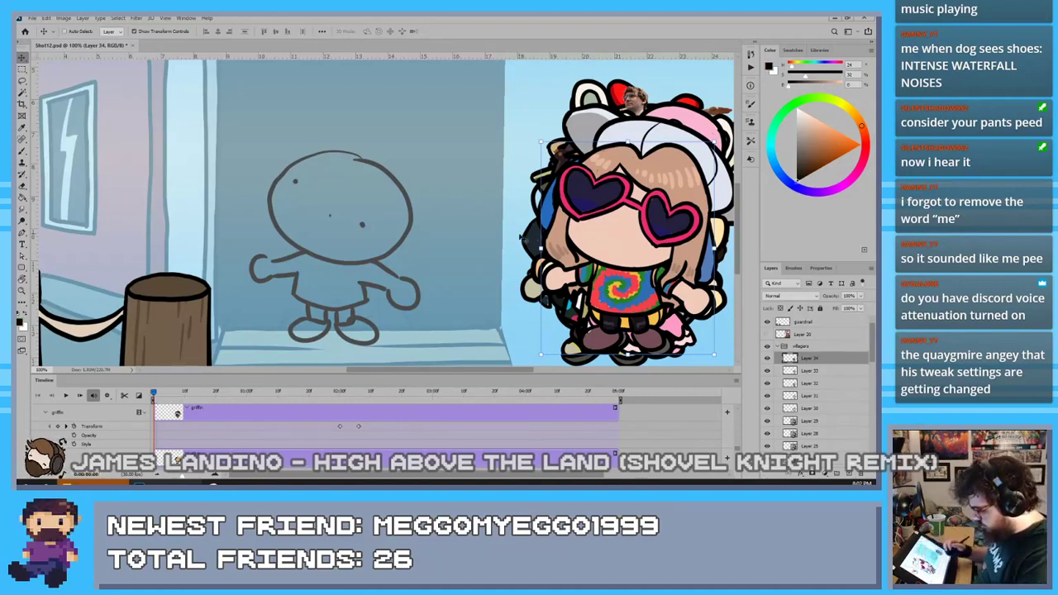
key(b)
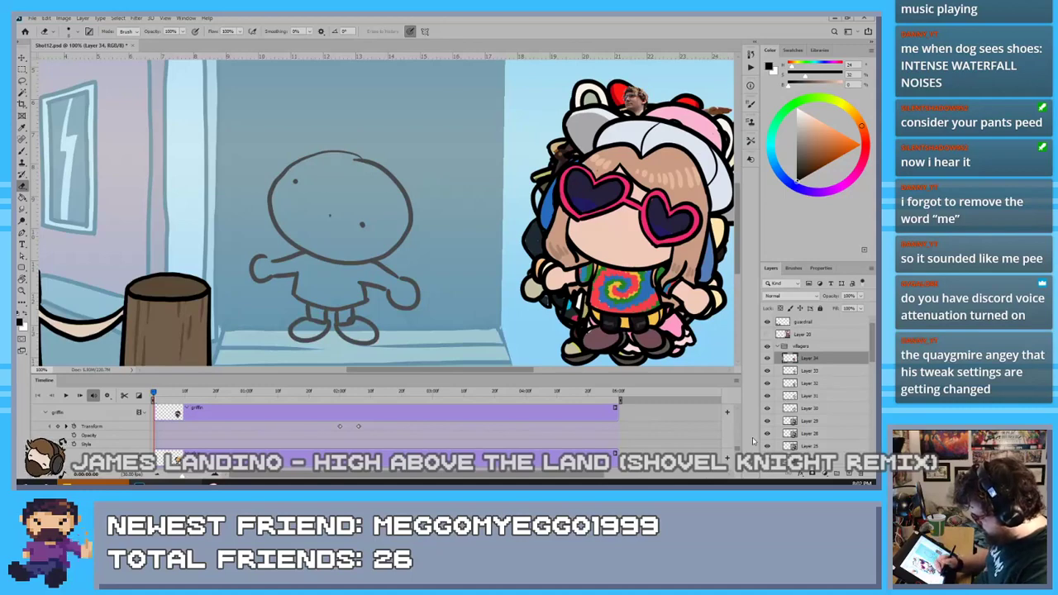
scroll(414, 426, down, 1)
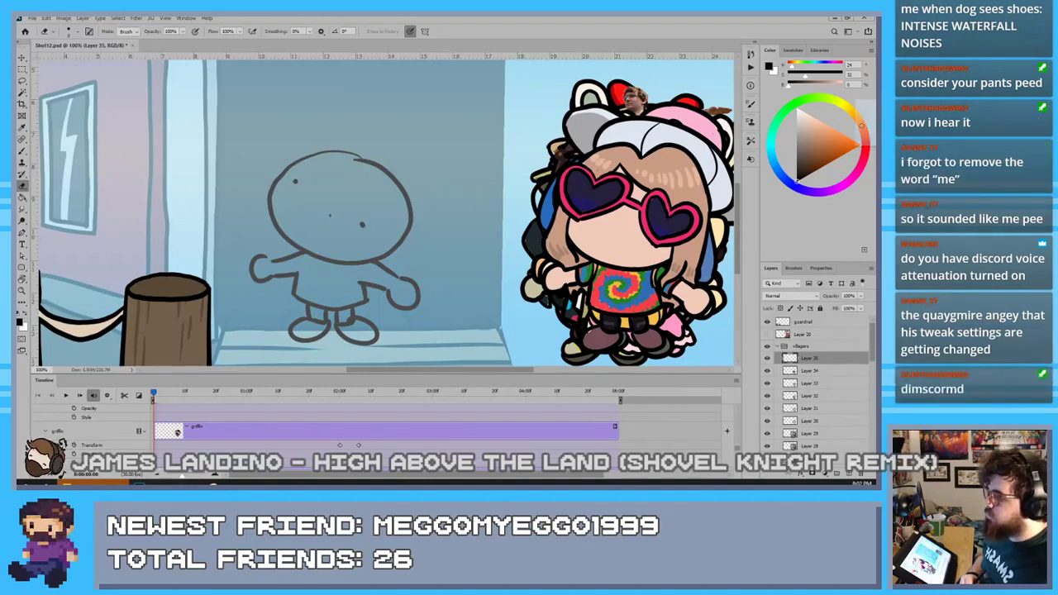
Place the reference picture of the cat-hood character with glasses beside the blank body sketch
drag(541, 193, 542, 195)
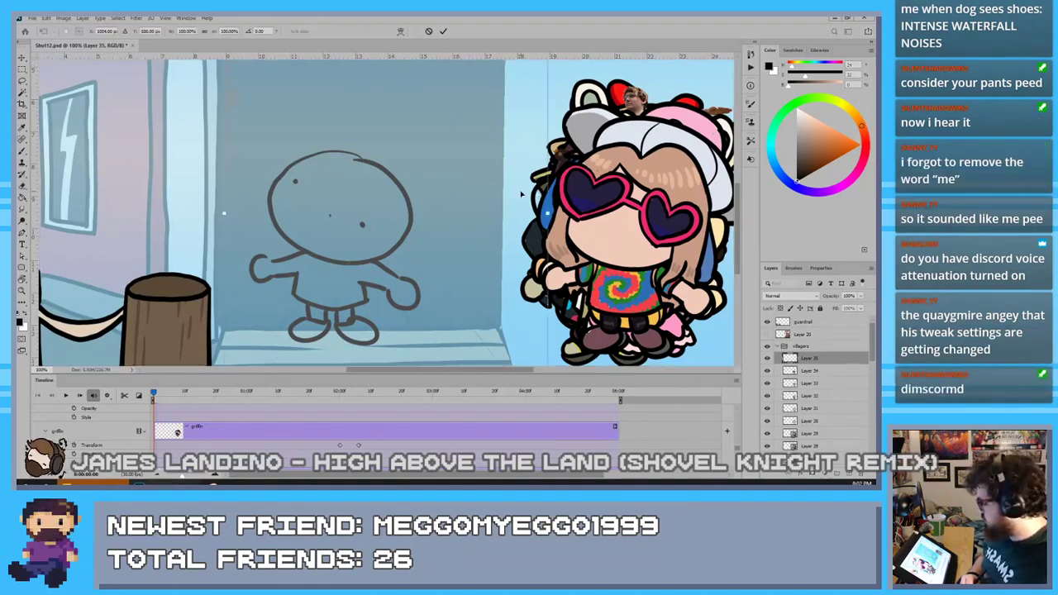
drag(385, 222, 628, 250)
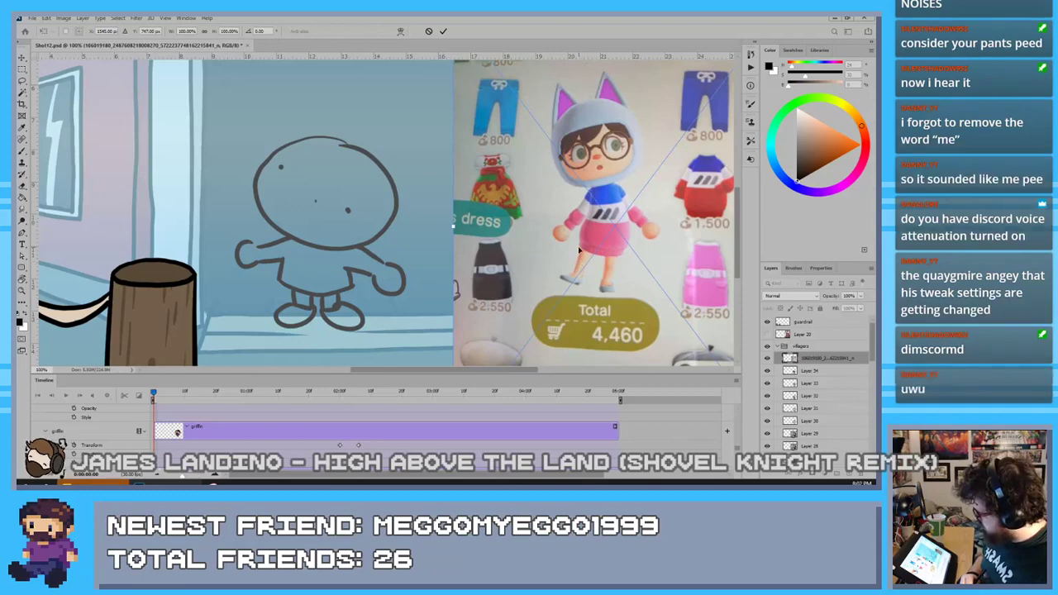
drag(581, 250, 606, 242)
scroll(588, 241, up, 5)
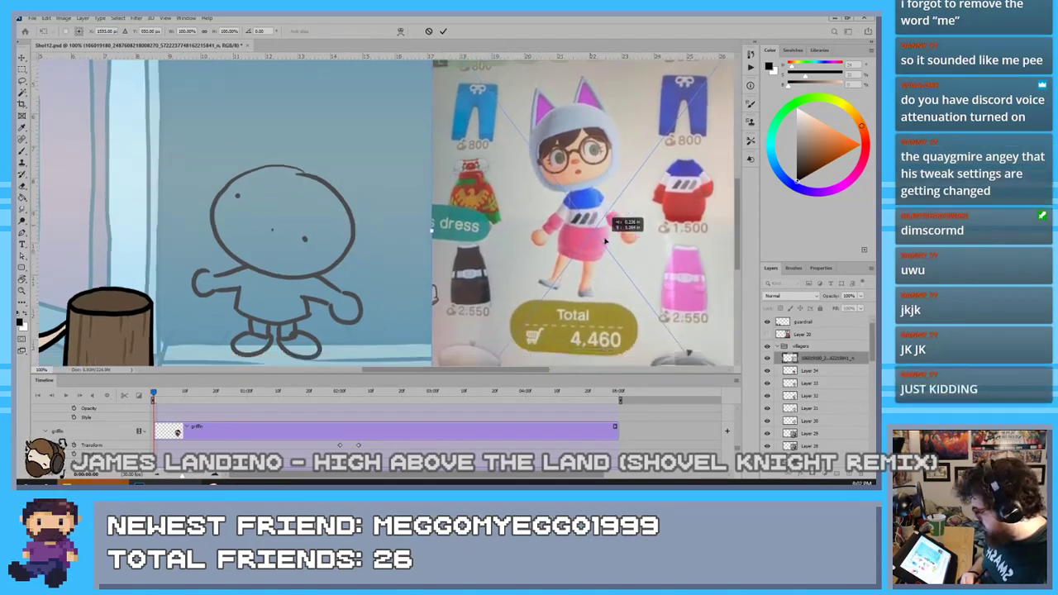
click(443, 31)
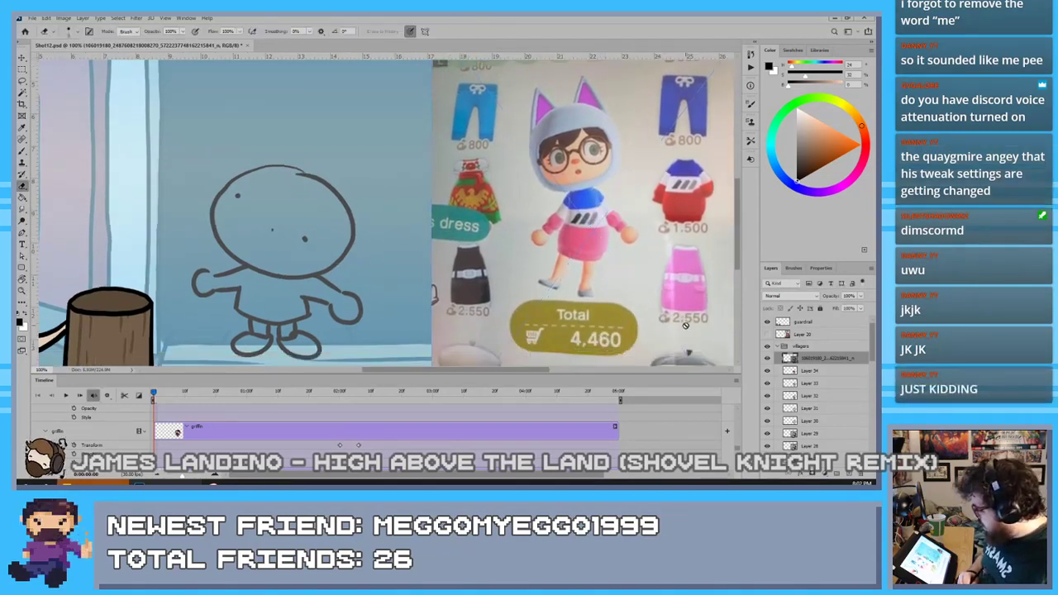
Add a new layer above the reference picture and ready the Brush tool for inking
click(849, 473)
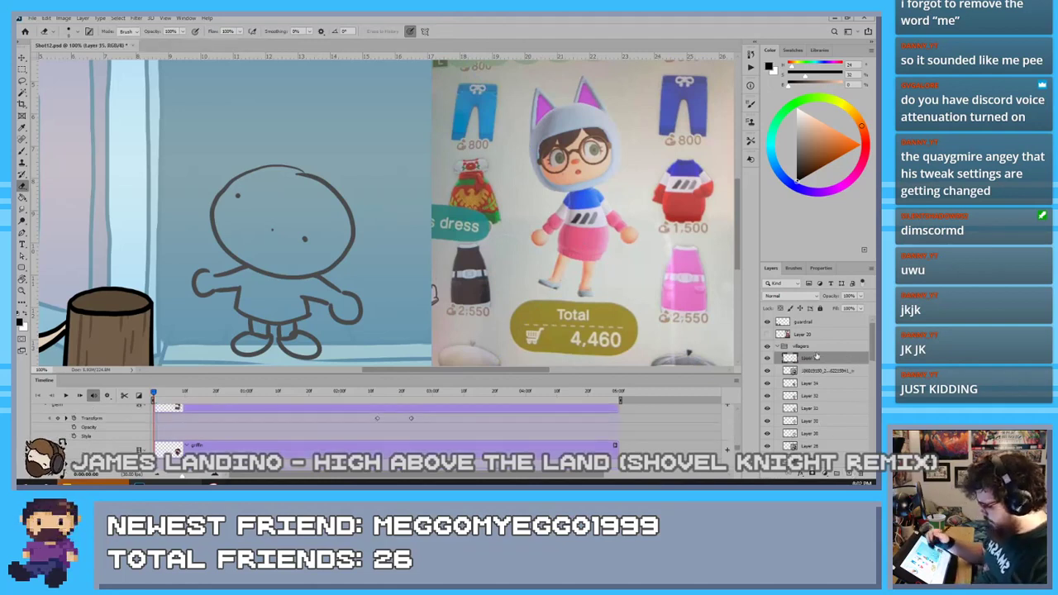
key(b)
key(e)
key(b)
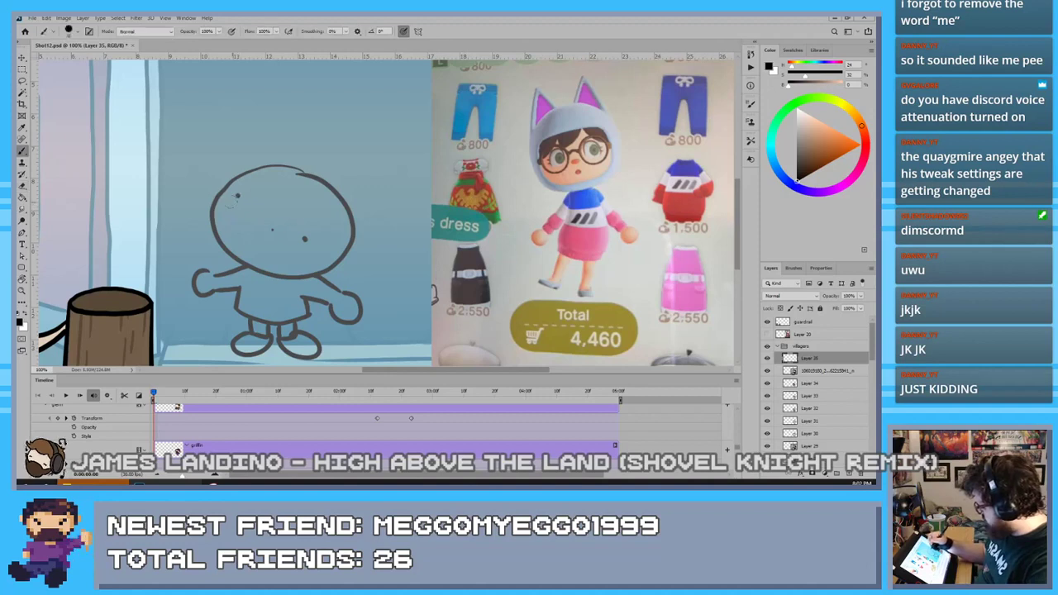
mouse_move(223, 190)
mouse_down()
mouse_move(214, 223)
mouse_move(338, 241)
mouse_move(269, 167)
mouse_move(225, 181)
mouse_move(282, 281)
mouse_move(306, 168)
mouse_move(215, 202)
mouse_move(355, 221)
mouse_move(225, 185)
mouse_move(332, 261)
mouse_move(239, 175)
mouse_up()
key(ctrl+z)
key(])
key(ctrl+z)
key(ctrl+z)
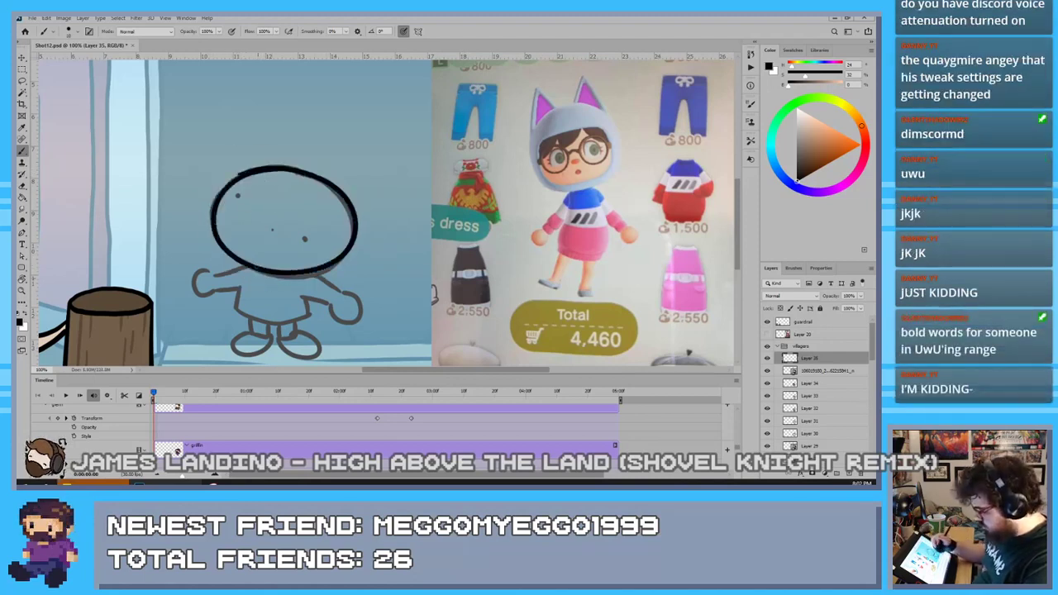
key(ctrl+z)
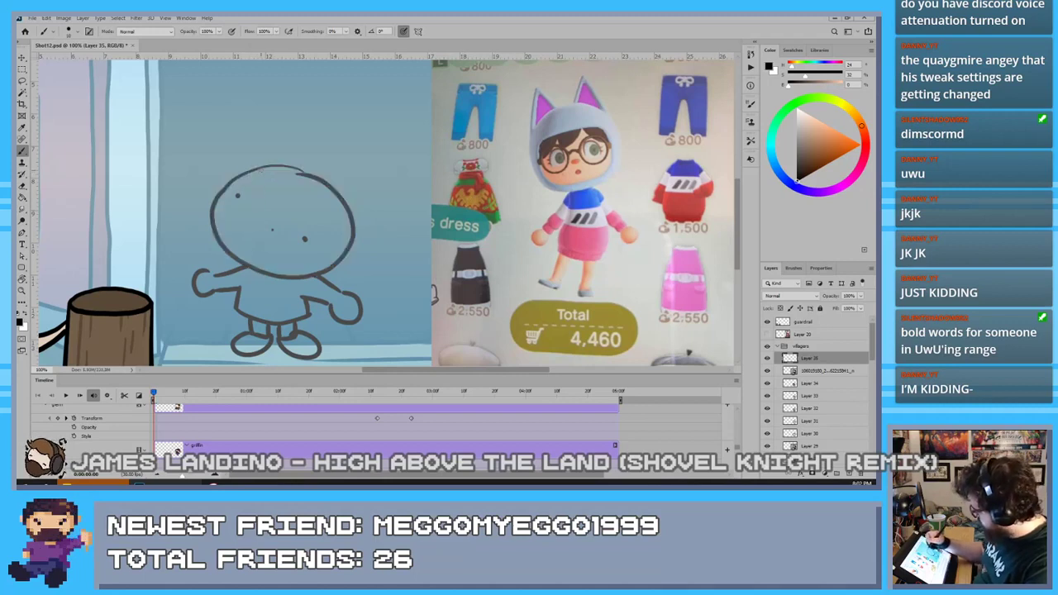
Ink the oval head outline and the two eye dots in black over the sketch
mouse_move(253, 170)
mouse_down()
mouse_move(293, 286)
mouse_move(307, 166)
mouse_move(233, 182)
mouse_move(253, 170)
mouse_move(312, 270)
mouse_move(262, 170)
mouse_move(233, 188)
mouse_move(259, 170)
mouse_move(309, 276)
mouse_move(266, 167)
mouse_move(230, 191)
mouse_move(277, 171)
mouse_move(248, 266)
mouse_move(327, 175)
mouse_up()
key(ctrl+z)
key(ctrl+z)
key(ctrl+z)
key(ctrl+z)
key(ctrl+z)
key(ctrl+z)
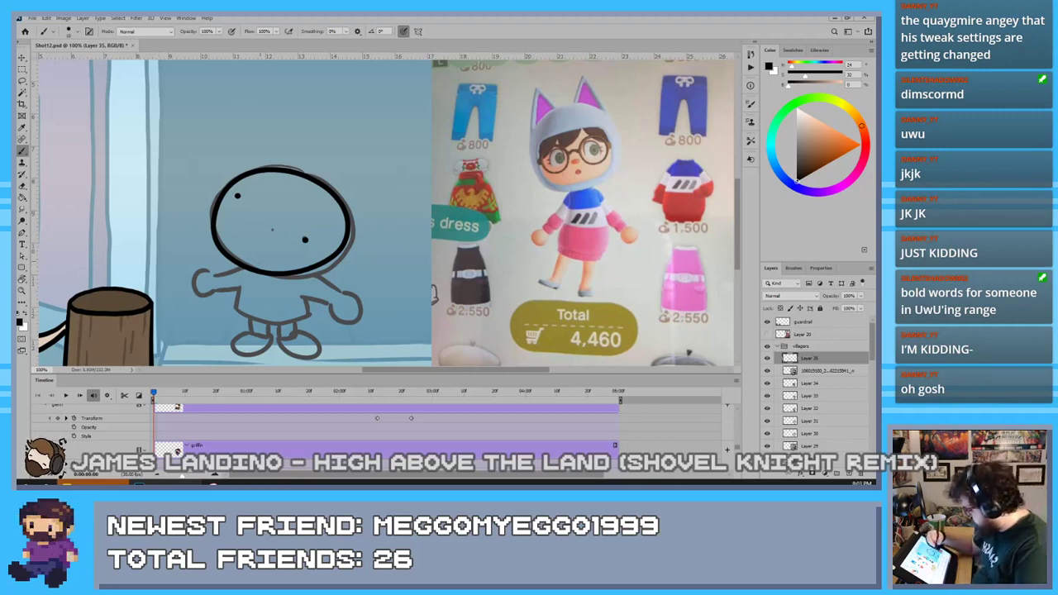
drag(244, 265, 214, 275)
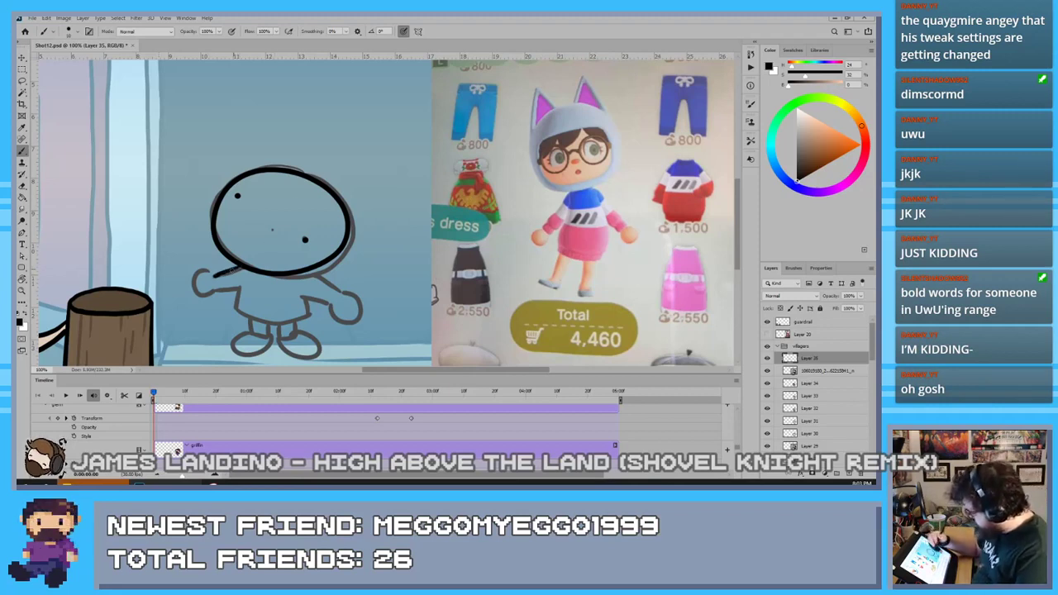
key(ctrl+z)
key(ctrl+z)
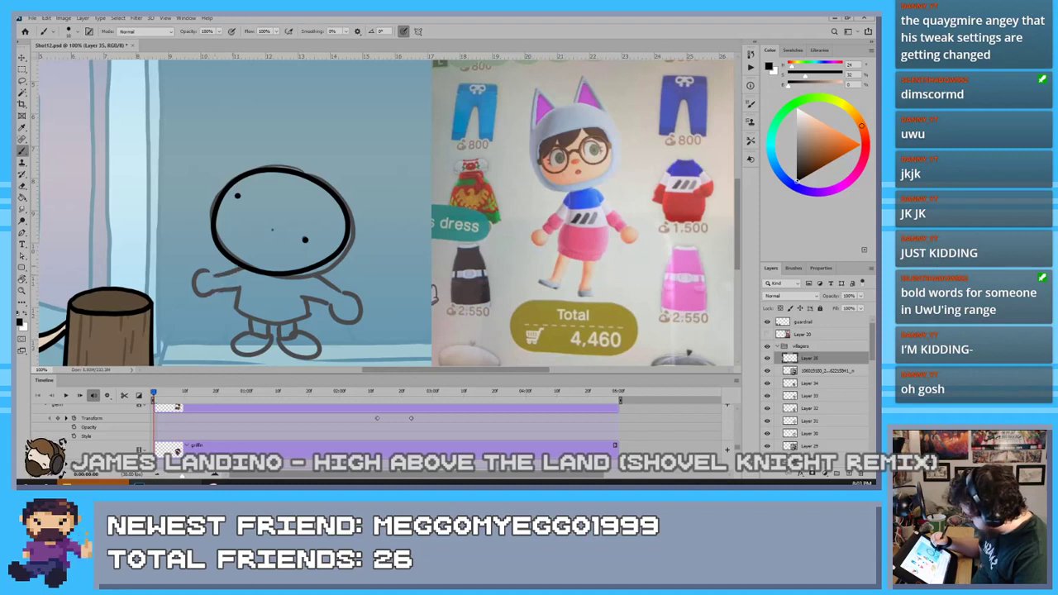
Ink the torso and both sleeves in black below the head, following the body sketch
mouse_move(239, 264)
mouse_down()
mouse_move(229, 291)
mouse_move(238, 286)
mouse_move(232, 307)
mouse_move(238, 293)
mouse_move(248, 325)
mouse_move(304, 326)
mouse_up()
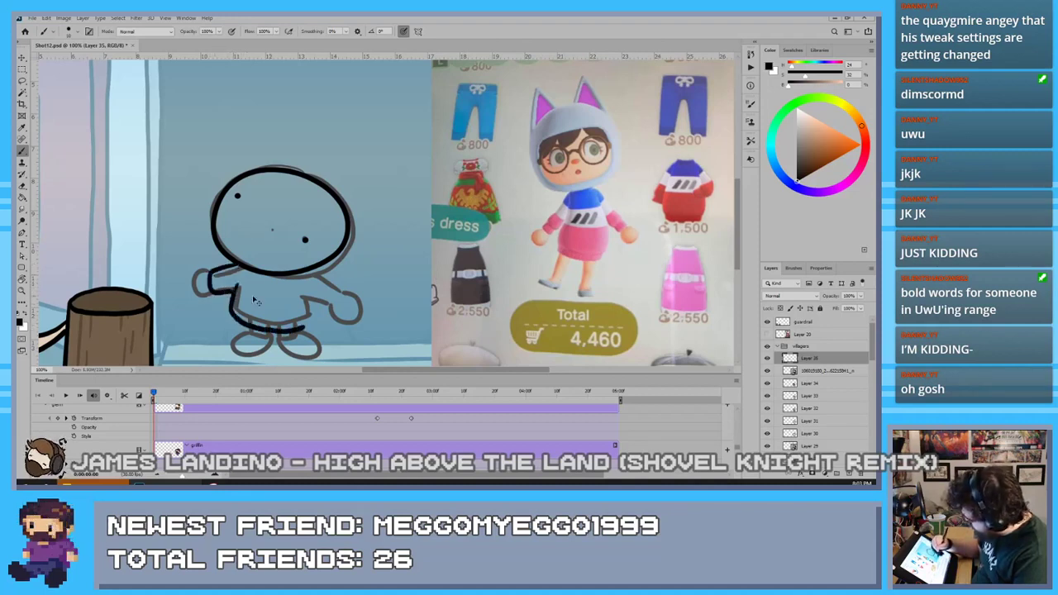
key(ctrl+z)
mouse_move(233, 279)
mouse_down()
mouse_move(232, 328)
mouse_move(260, 339)
mouse_move(313, 324)
mouse_move(305, 295)
mouse_up()
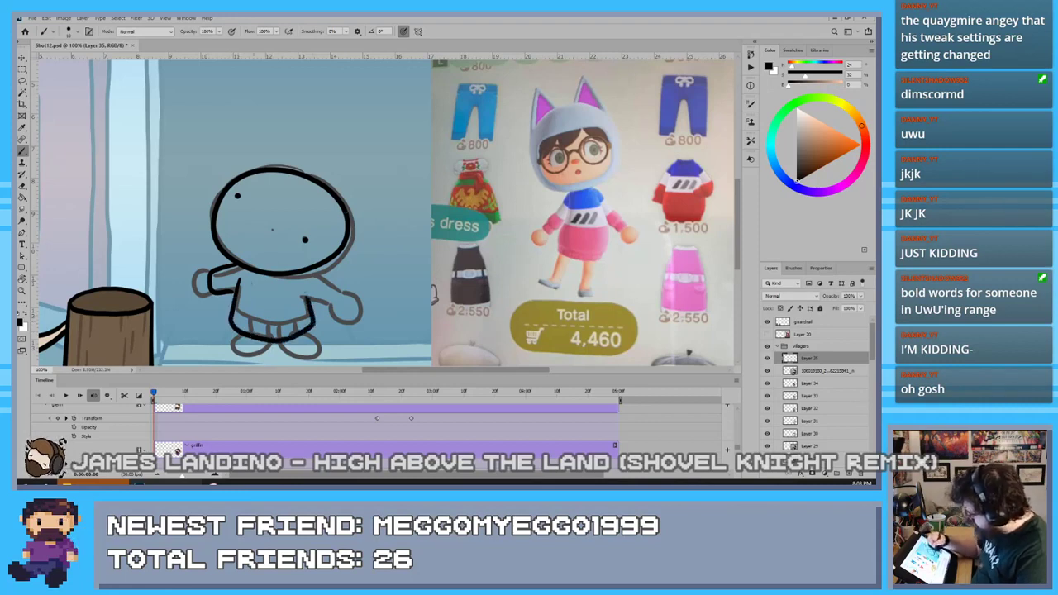
key(ctrl+z)
key(ctrl+z)
mouse_move(238, 276)
mouse_down()
mouse_move(235, 320)
mouse_move(299, 331)
mouse_move(314, 298)
mouse_move(304, 274)
mouse_move(319, 306)
mouse_move(341, 296)
mouse_move(341, 281)
mouse_move(315, 263)
mouse_up()
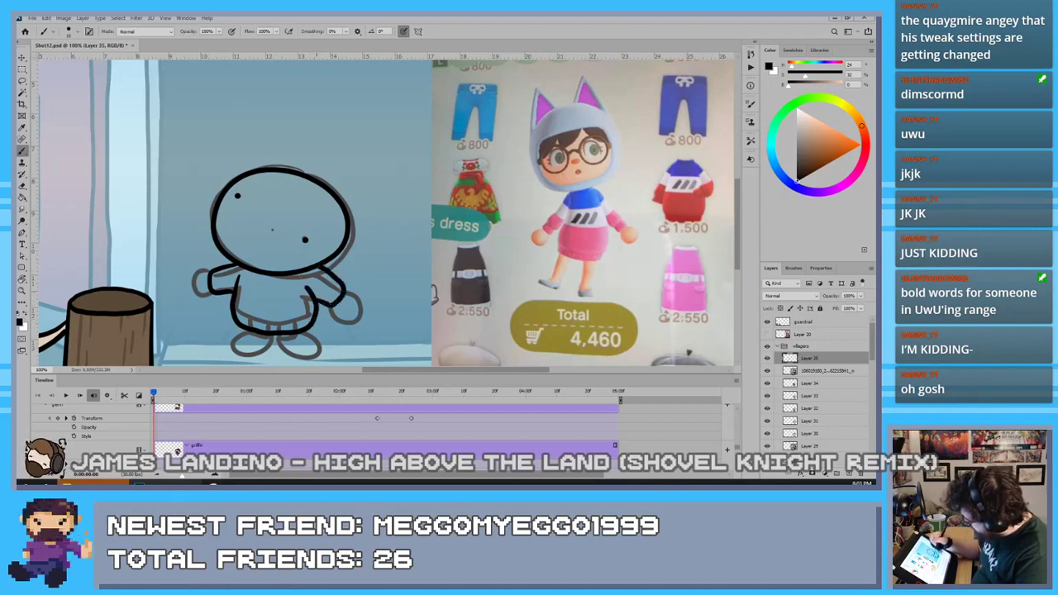
Ink both round hands at the sleeve ends and both feet under the body
mouse_move(333, 308)
mouse_down()
mouse_move(356, 317)
mouse_move(350, 291)
mouse_up()
mouse_move(211, 274)
mouse_down()
mouse_move(196, 278)
mouse_move(209, 293)
mouse_move(195, 285)
mouse_move(211, 292)
mouse_up()
key(ctrl+z)
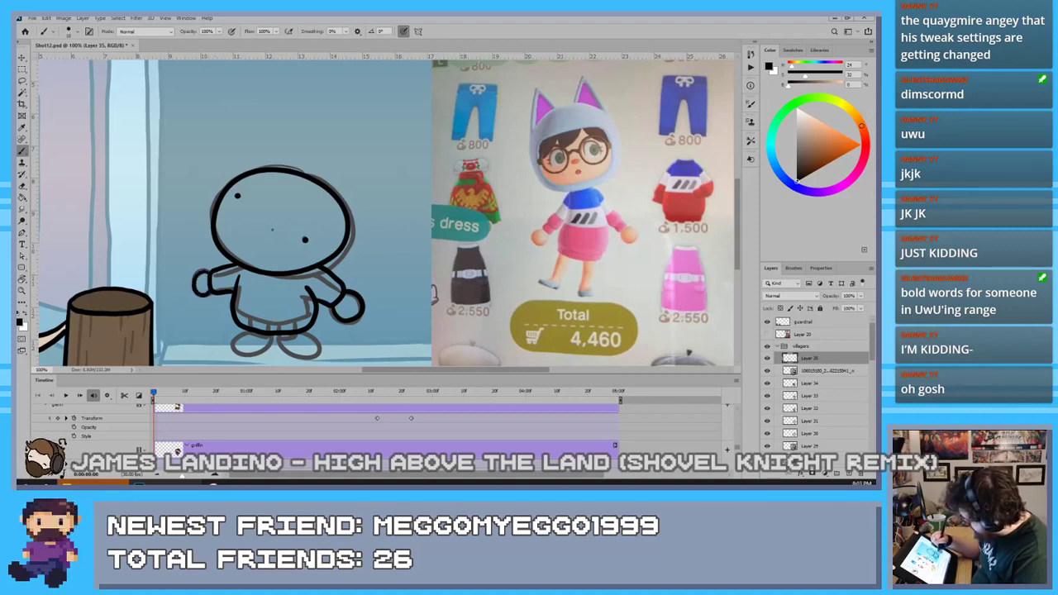
mouse_move(249, 332)
mouse_down()
mouse_move(243, 338)
mouse_move(312, 350)
mouse_move(307, 332)
mouse_move(285, 349)
mouse_move(309, 333)
mouse_up()
key(ctrl+z)
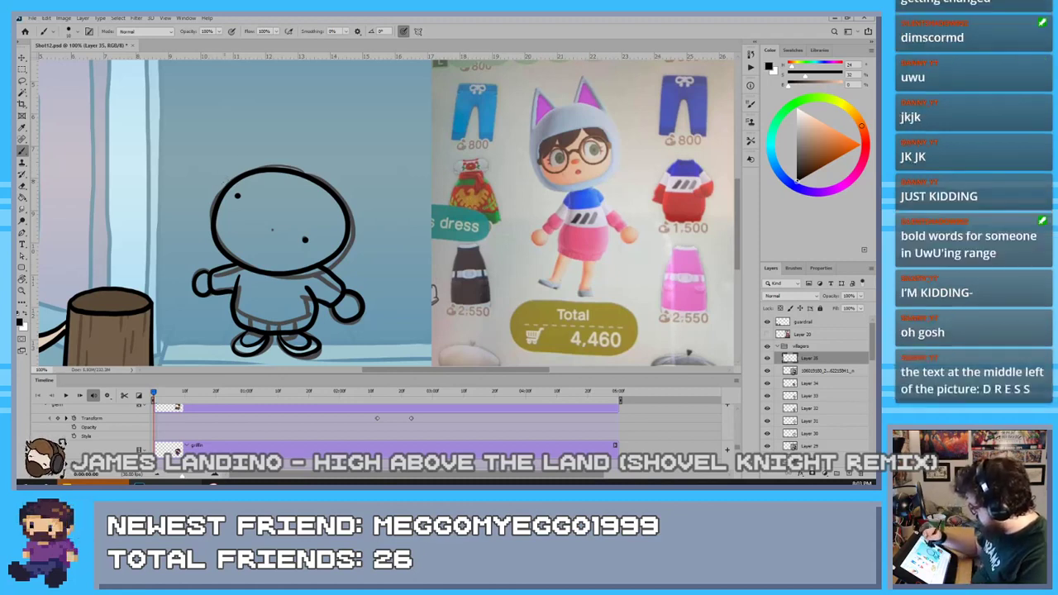
mouse_move(222, 178)
mouse_down()
mouse_move(256, 113)
mouse_move(274, 155)
mouse_up()
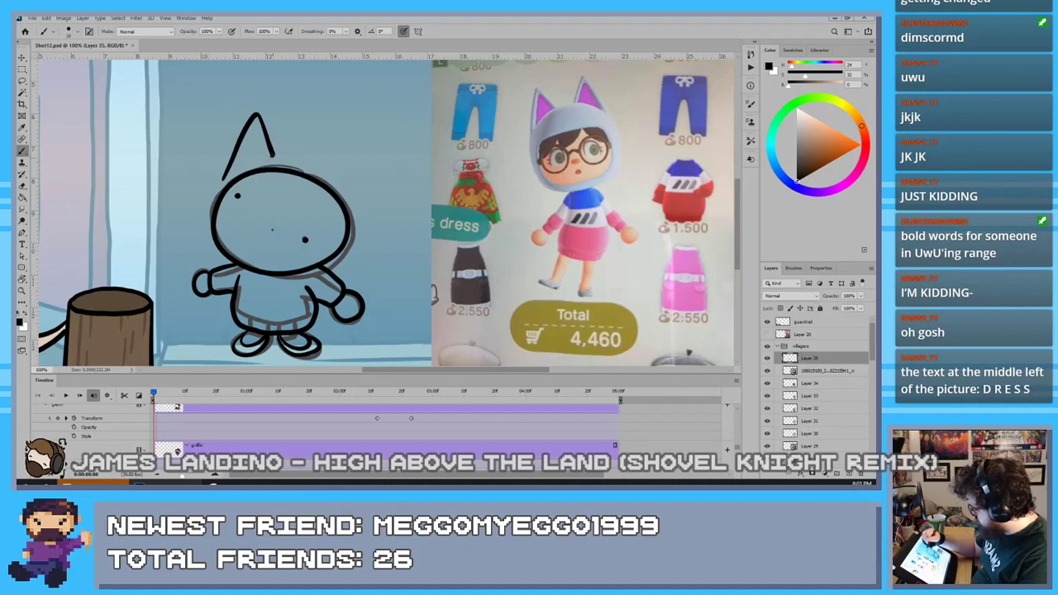
key(ctrl+z)
key(ctrl+z)
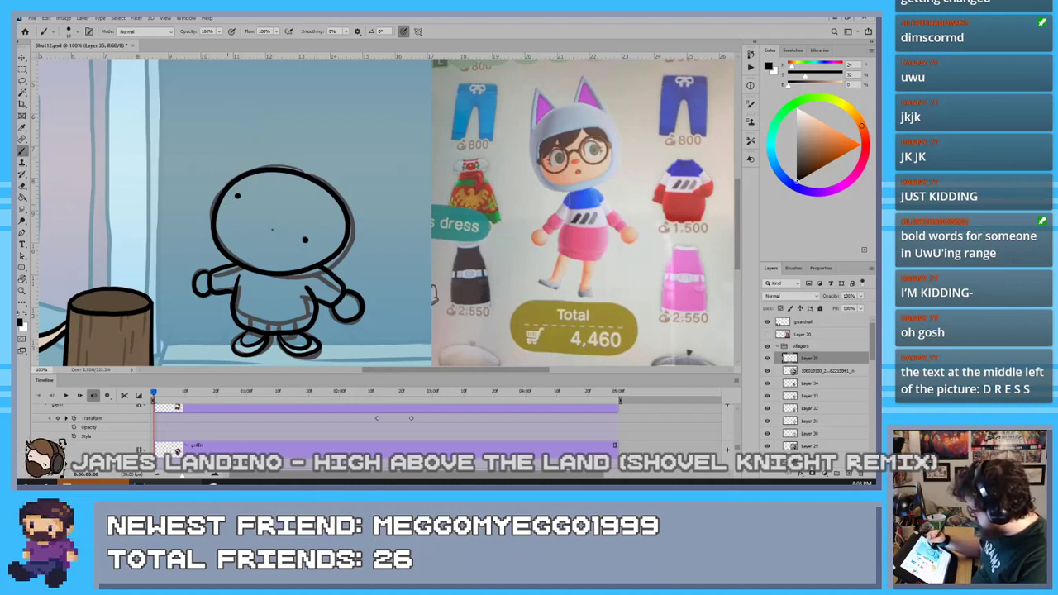
mouse_move(224, 196)
mouse_down()
mouse_move(222, 221)
mouse_move(234, 267)
mouse_move(289, 280)
mouse_move(330, 216)
mouse_up()
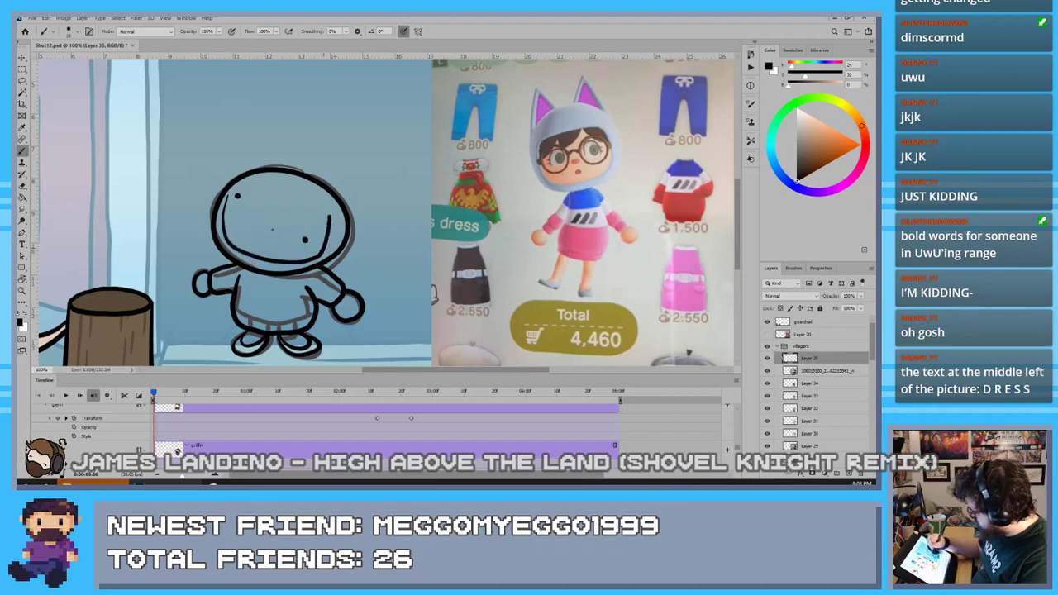
key(ctrl+z)
key(ctrl+z)
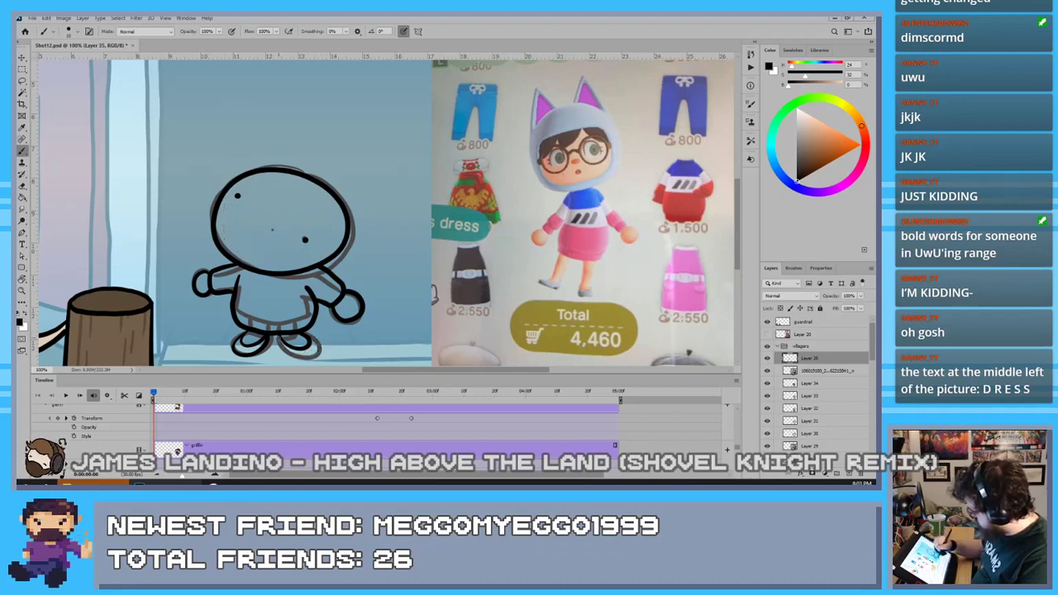
key(ctrl+shift+z)
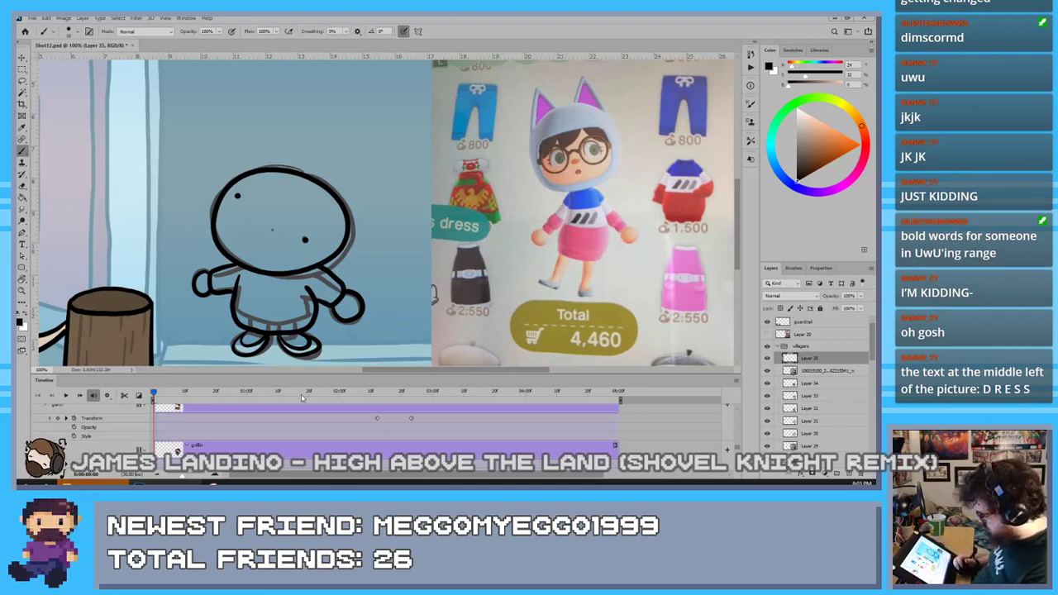
Erase the two inked eye dots inside the head
key(e)
click(305, 240)
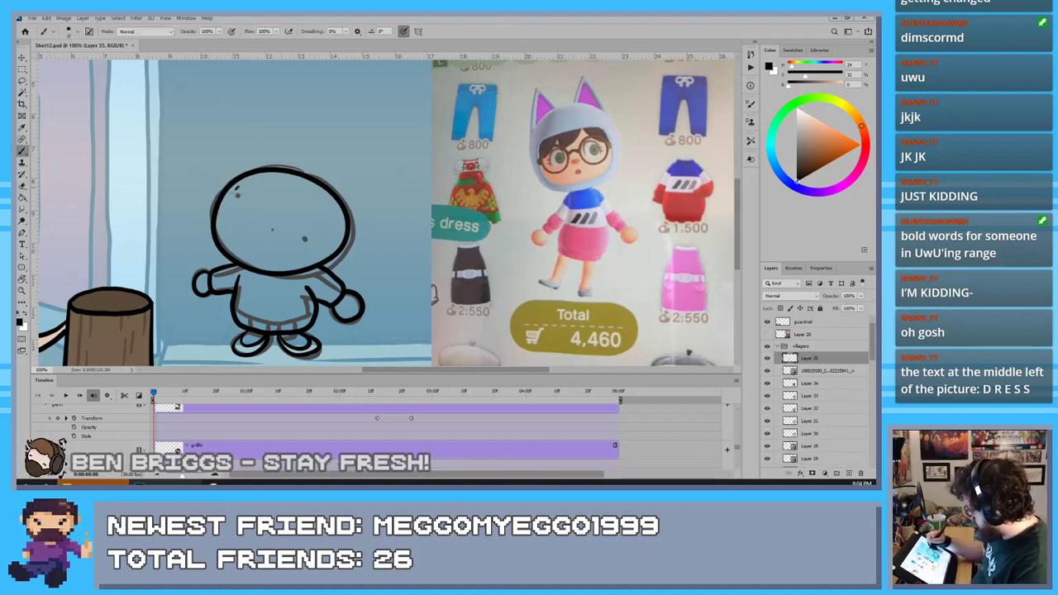
Ink the hood's rounded face opening inside the head outline and redraw both black eye dots
key(b)
mouse_move(237, 189)
mouse_down()
mouse_move(278, 263)
mouse_move(330, 208)
mouse_move(236, 189)
mouse_move(230, 198)
mouse_move(283, 199)
mouse_move(321, 232)
mouse_up()
key(ctrl+z)
key(ctrl+z)
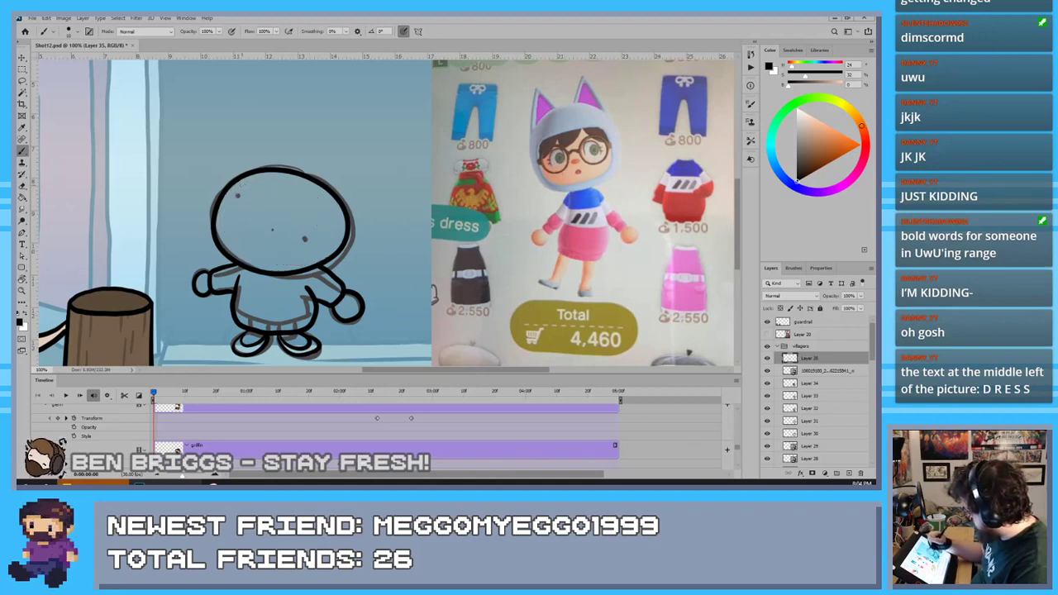
drag(243, 184, 315, 227)
key(ctrl+z)
mouse_move(243, 182)
mouse_down()
mouse_move(349, 248)
mouse_move(295, 263)
mouse_move(240, 242)
mouse_up()
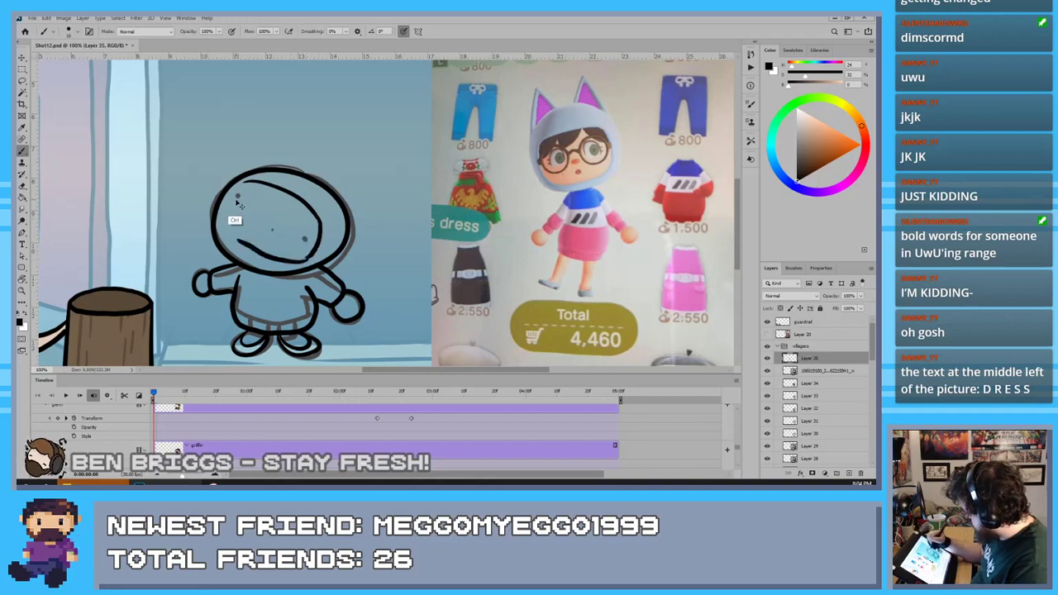
key(ctrl+z)
mouse_move(238, 184)
mouse_down()
mouse_move(233, 244)
mouse_move(295, 262)
mouse_up()
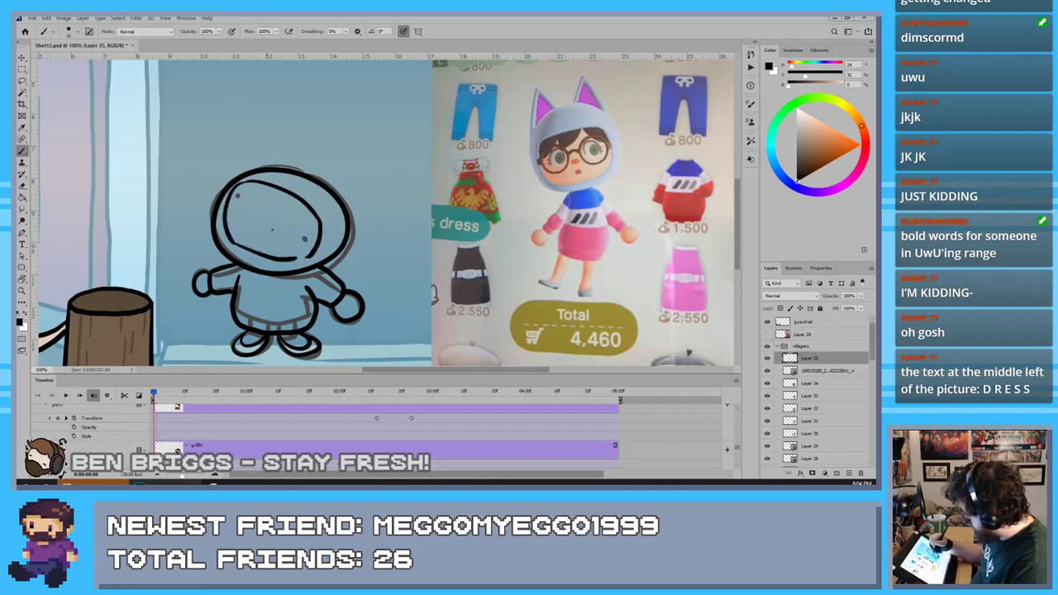
key(ctrl+z)
drag(233, 243, 291, 264)
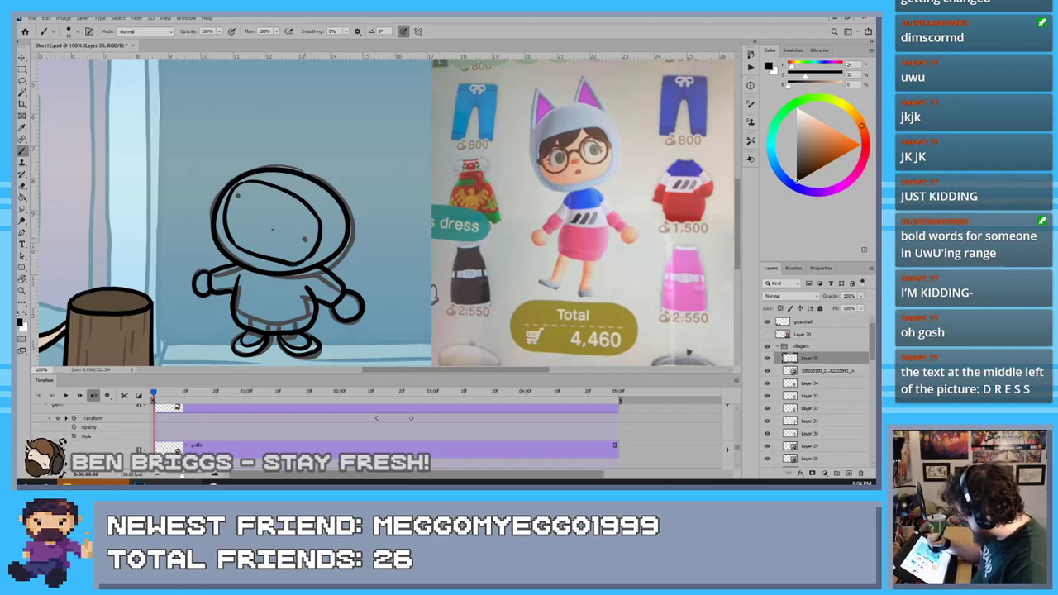
click(304, 239)
click(238, 196)
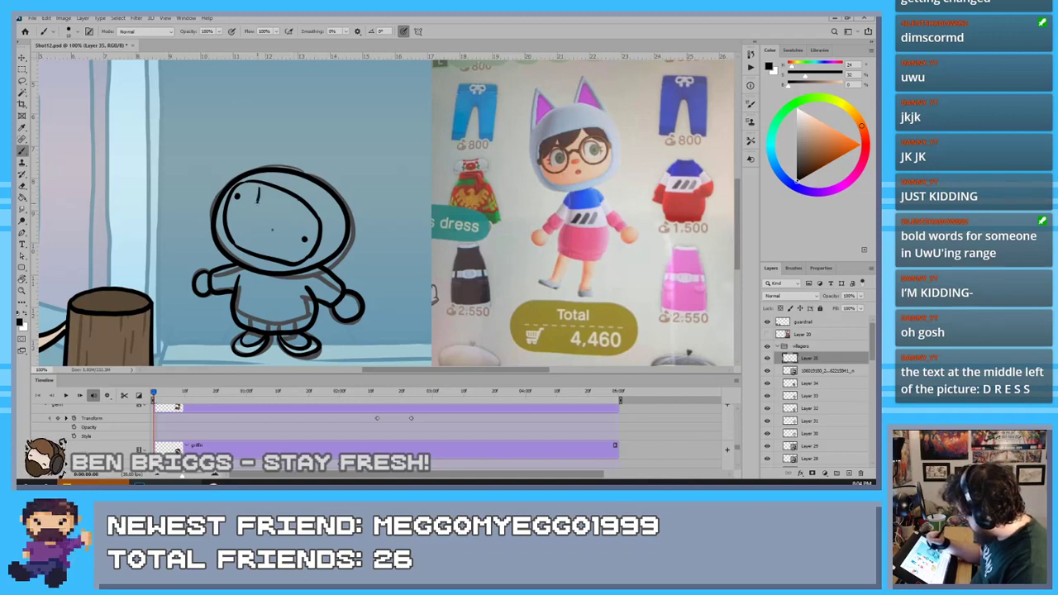
Ink the hair fringe in black across the forehead and down one side inside the hood's face opening
mouse_move(256, 204)
mouse_down()
mouse_move(301, 198)
mouse_move(258, 206)
mouse_move(236, 190)
mouse_move(248, 192)
mouse_move(232, 194)
mouse_up()
key(ctrl+z)
key(ctrl+z)
key(ctrl+z)
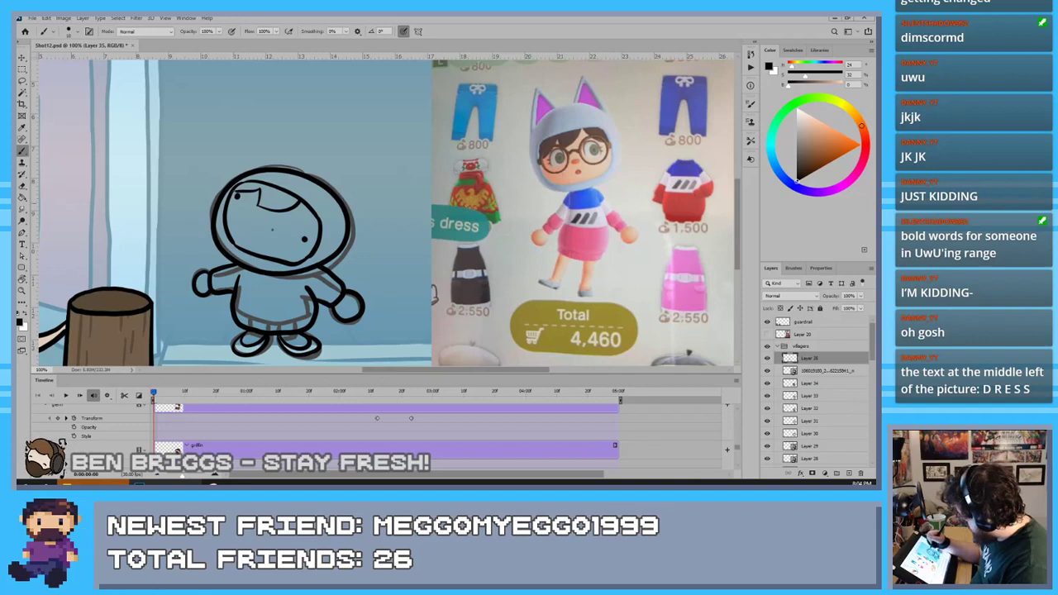
drag(301, 199, 319, 234)
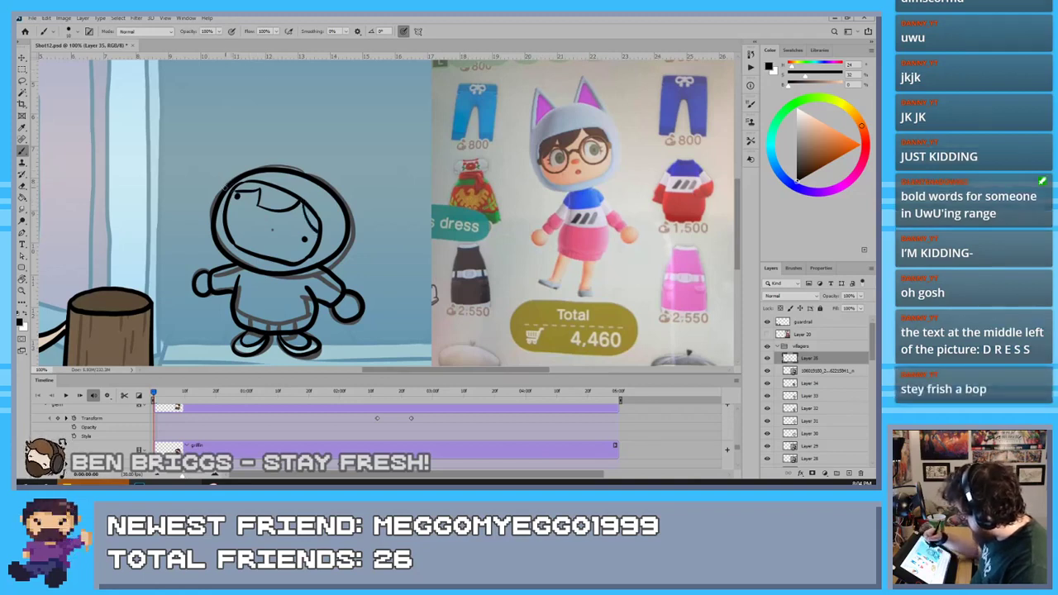
Ink the hood's left pointed cat ear in black with an inner ear line, following the reference
mouse_move(223, 185)
mouse_down()
mouse_move(254, 133)
mouse_move(217, 207)
mouse_up()
key(ctrl+z)
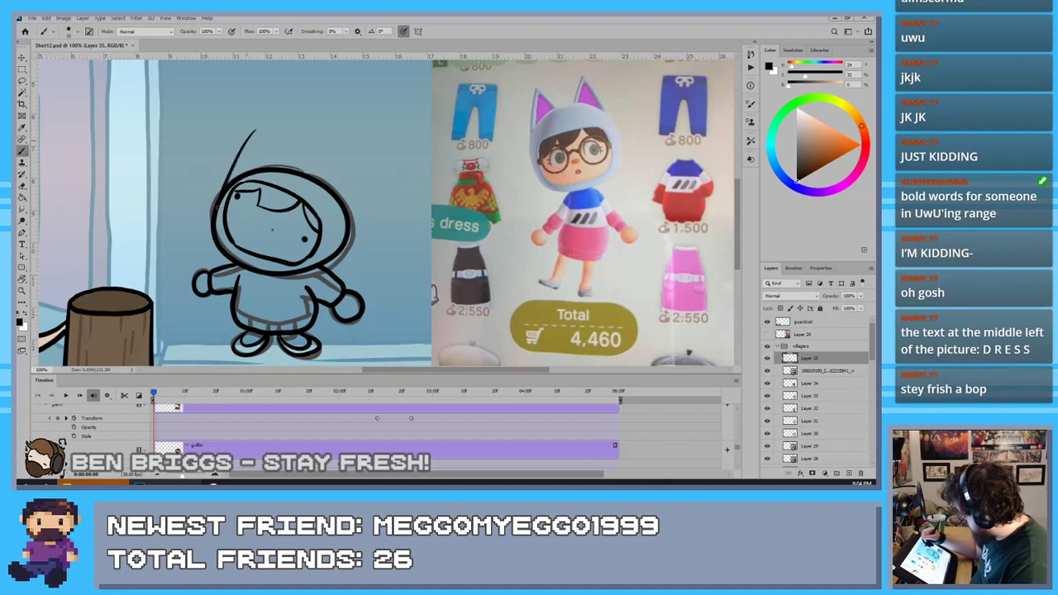
drag(256, 131, 279, 168)
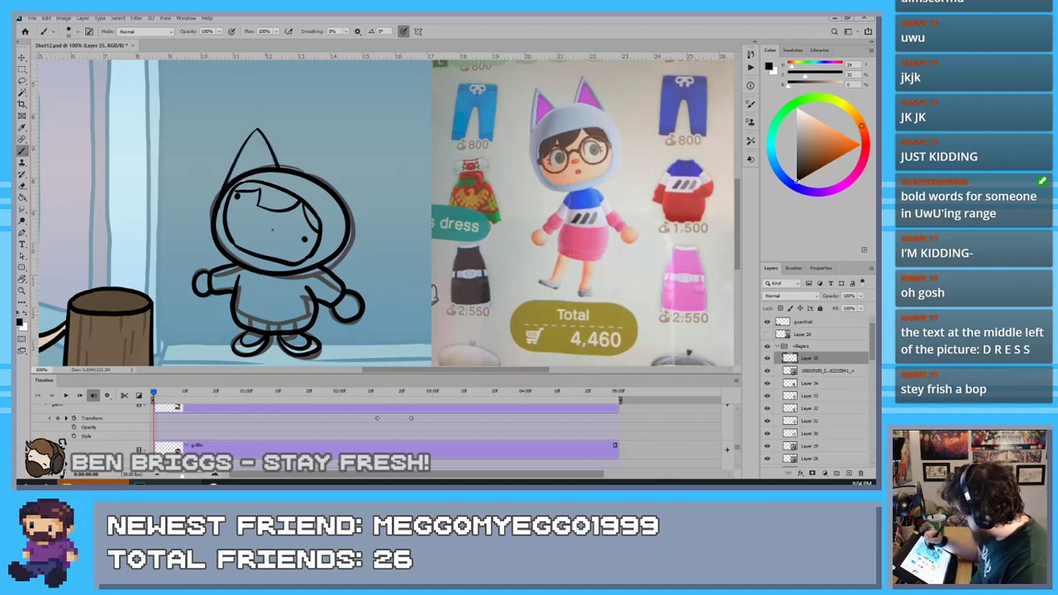
key(ctrl+z)
drag(256, 130, 270, 172)
key(ctrl+z)
drag(254, 130, 271, 167)
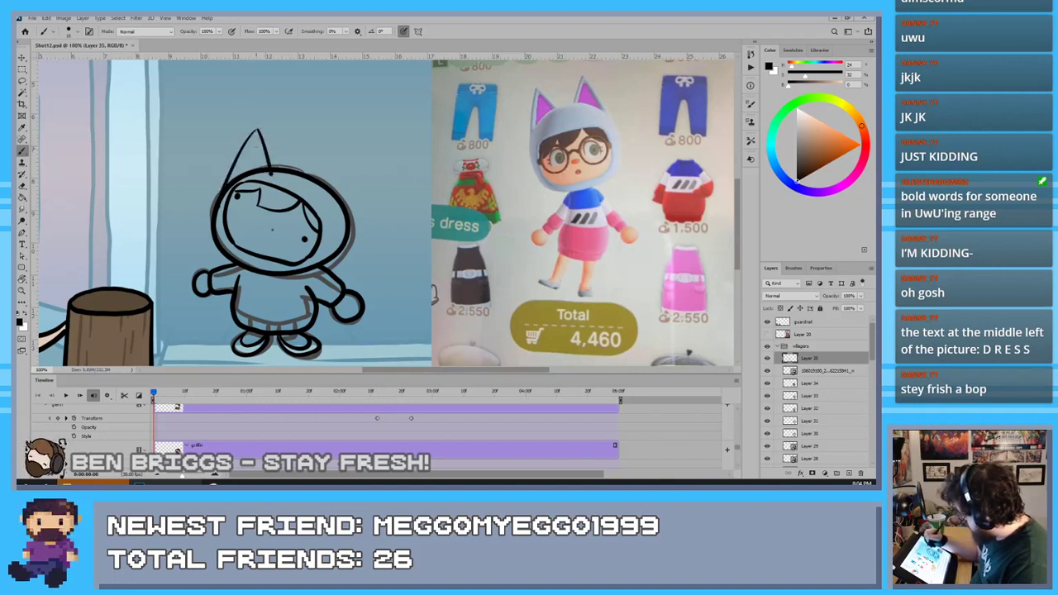
key(ctrl+z)
drag(254, 130, 273, 168)
key(ctrl+z)
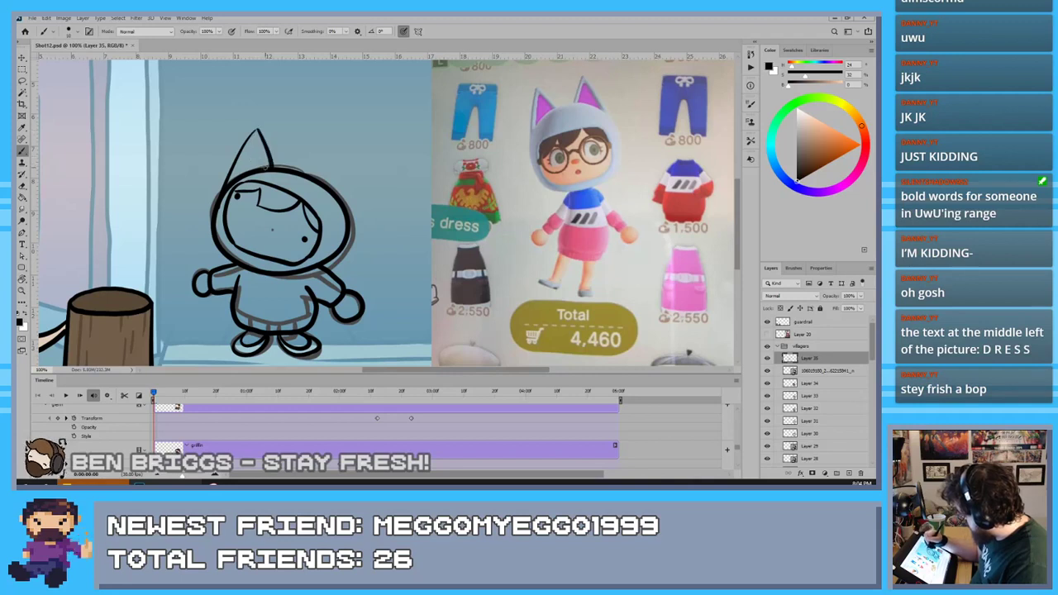
drag(254, 133, 268, 170)
key(ctrl+z)
key(ctrl+z)
mouse_move(254, 132)
mouse_down()
mouse_move(272, 165)
mouse_move(234, 186)
mouse_up()
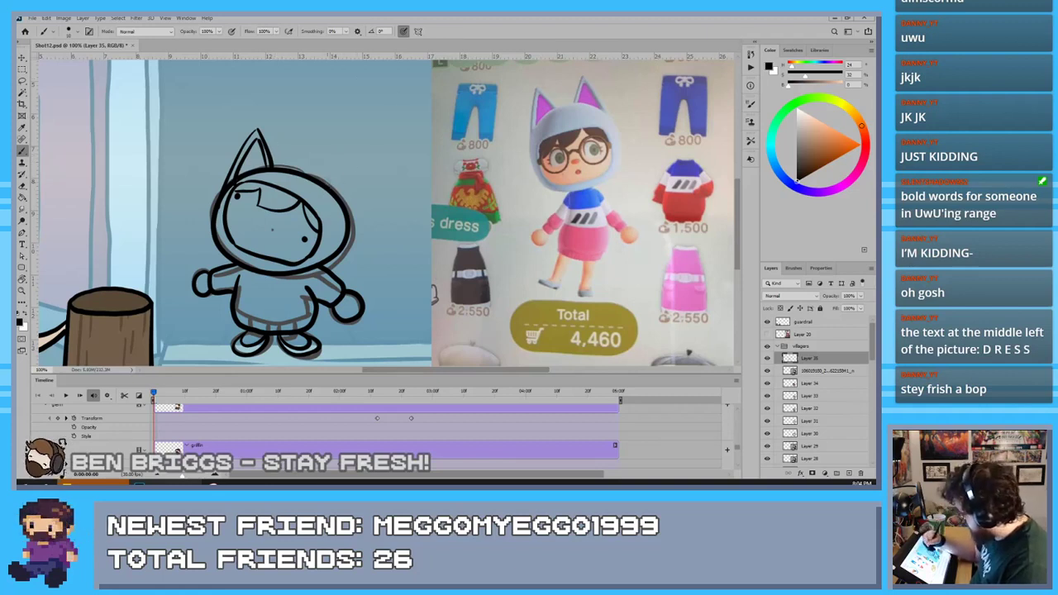
Ink the hood's right pointed cat ear in black with its inner ear line, matching the left one
drag(323, 183, 348, 147)
key(ctrl+z)
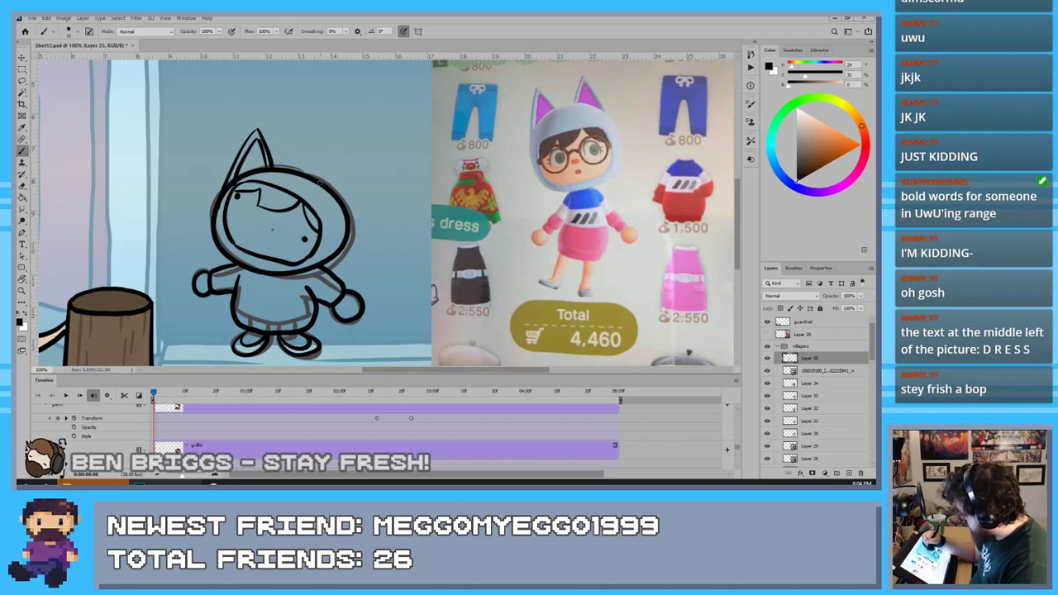
mouse_move(322, 181)
mouse_down()
mouse_move(350, 144)
mouse_move(356, 245)
mouse_up()
key(ctrl+z)
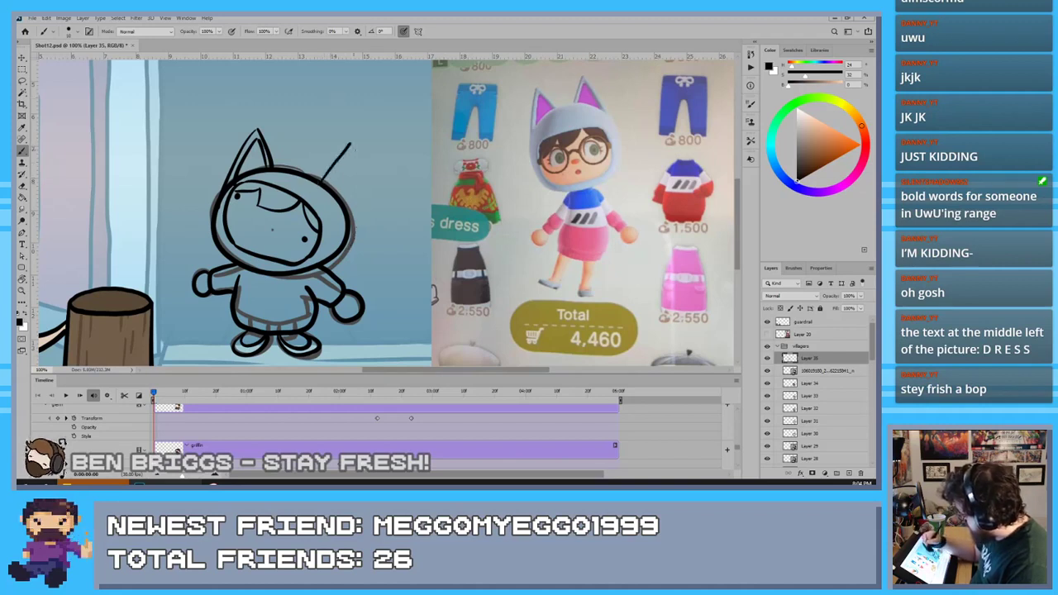
drag(351, 144, 356, 226)
key(ctrl+z)
drag(351, 142, 358, 217)
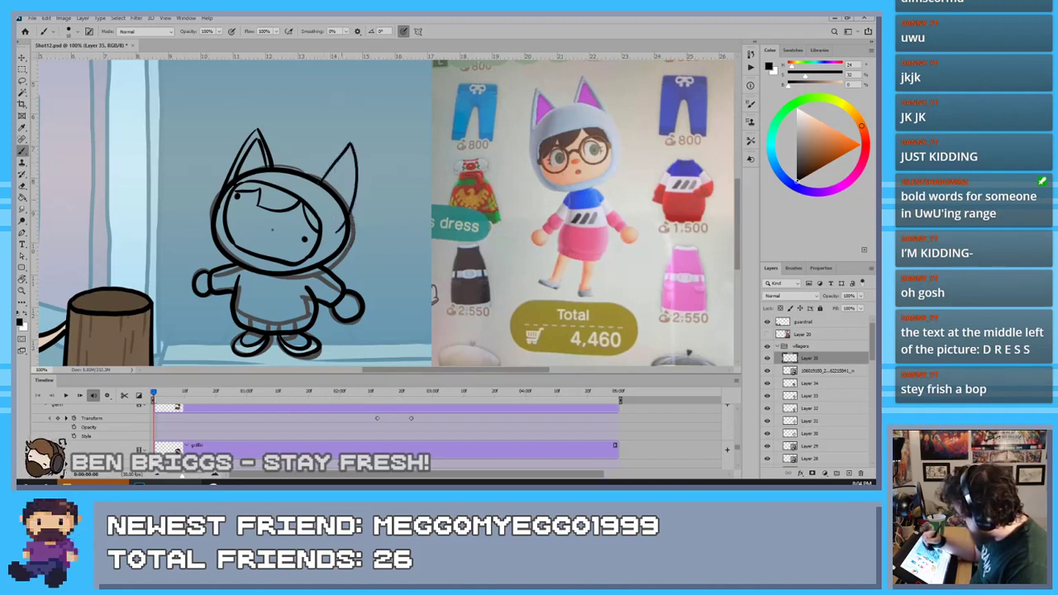
key(ctrl+z)
drag(352, 144, 349, 231)
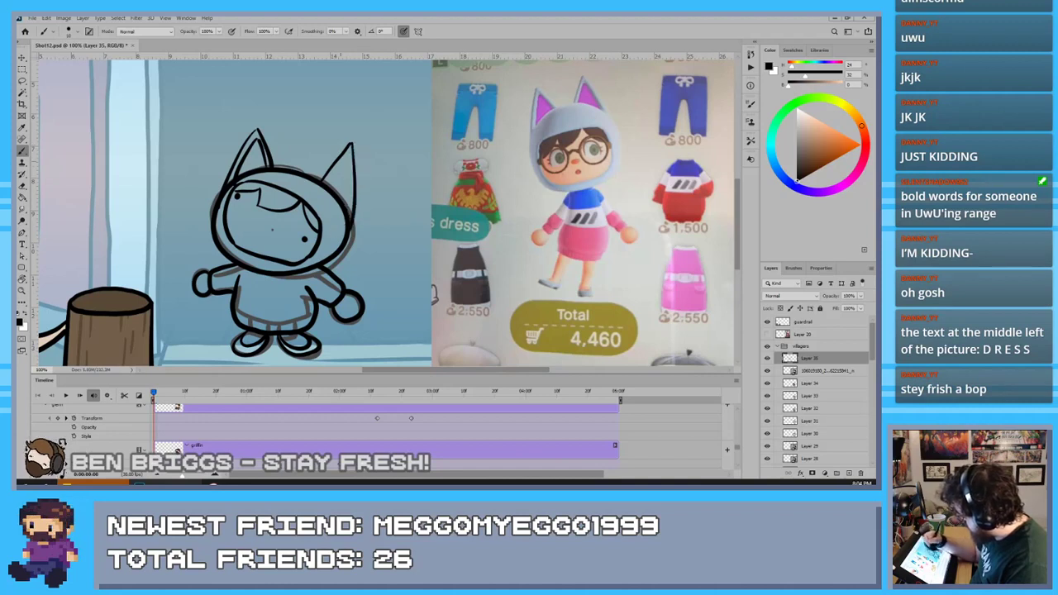
drag(331, 185, 348, 157)
key(ctrl+z)
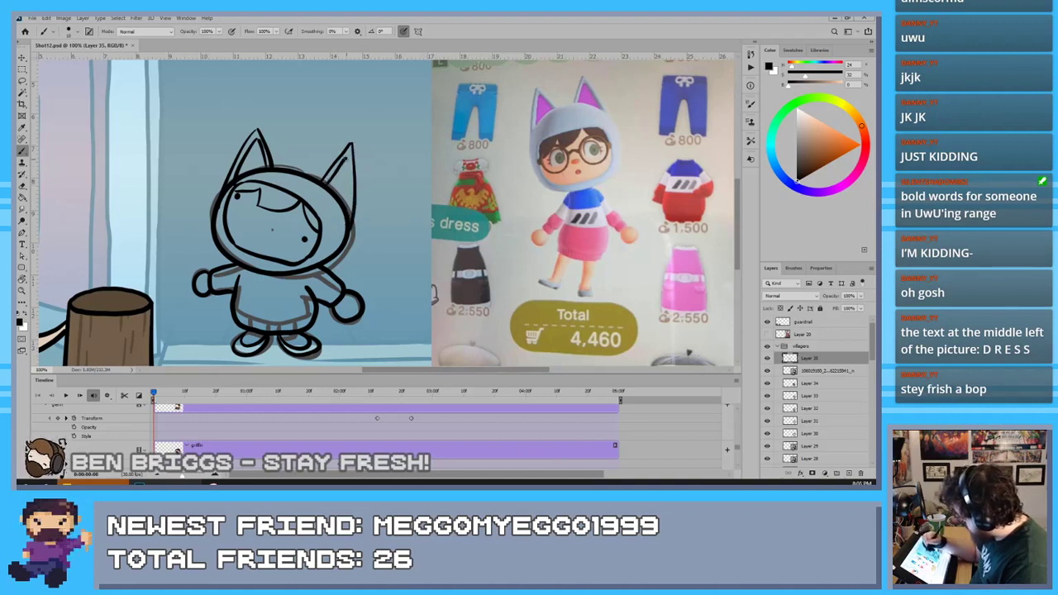
key(e)
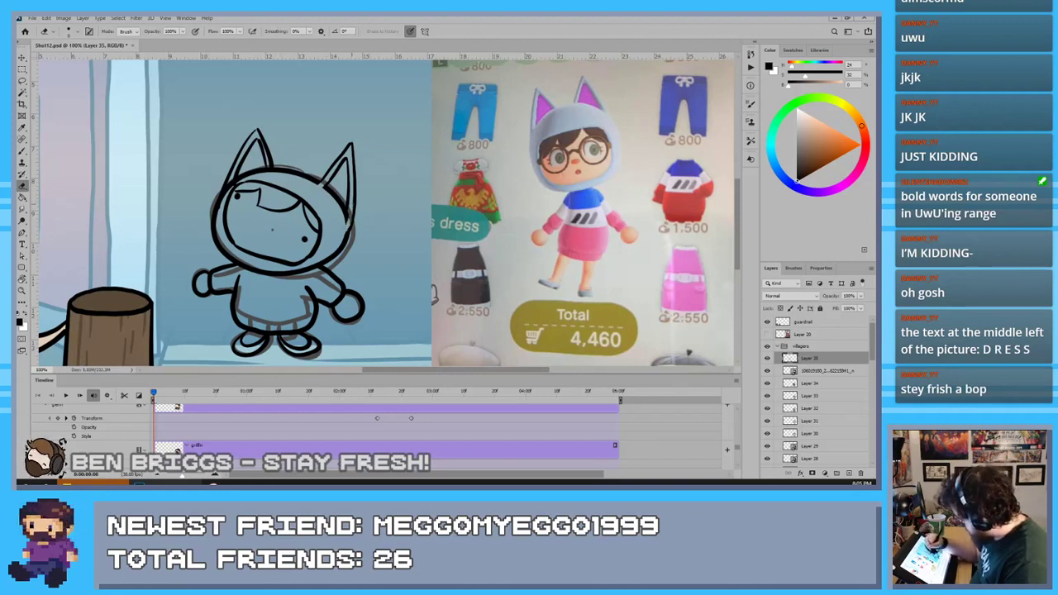
key(b)
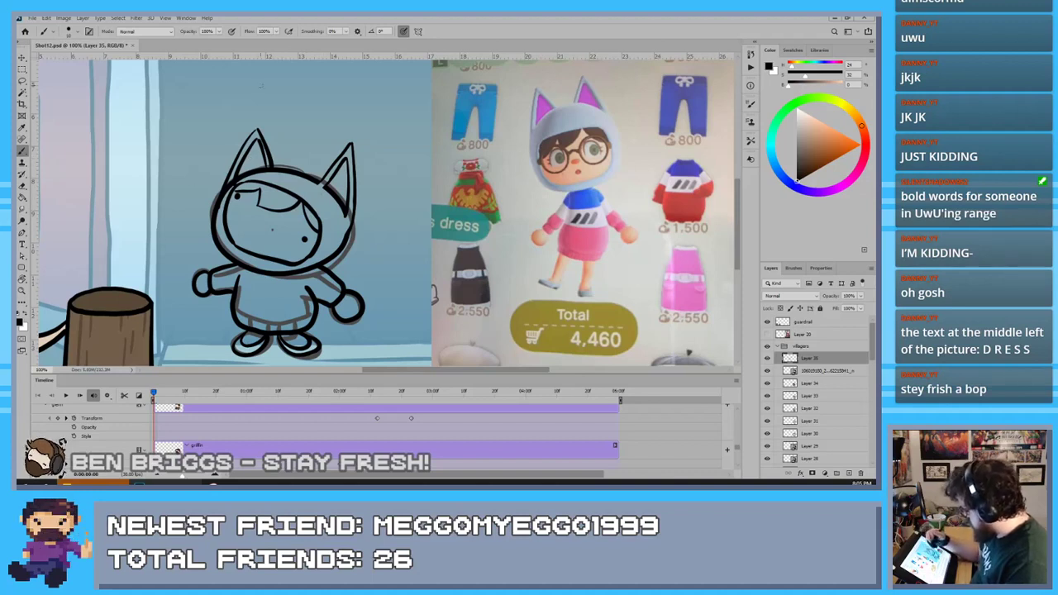
Ink large round glasses with a bridge and temples over the eyes, plus three slanted marks on the sweater front
mouse_move(246, 186)
mouse_down()
mouse_move(220, 221)
mouse_move(243, 182)
mouse_move(201, 189)
mouse_move(259, 195)
mouse_move(210, 192)
mouse_move(233, 177)
mouse_up()
key(ctrl+z)
key(ctrl+z)
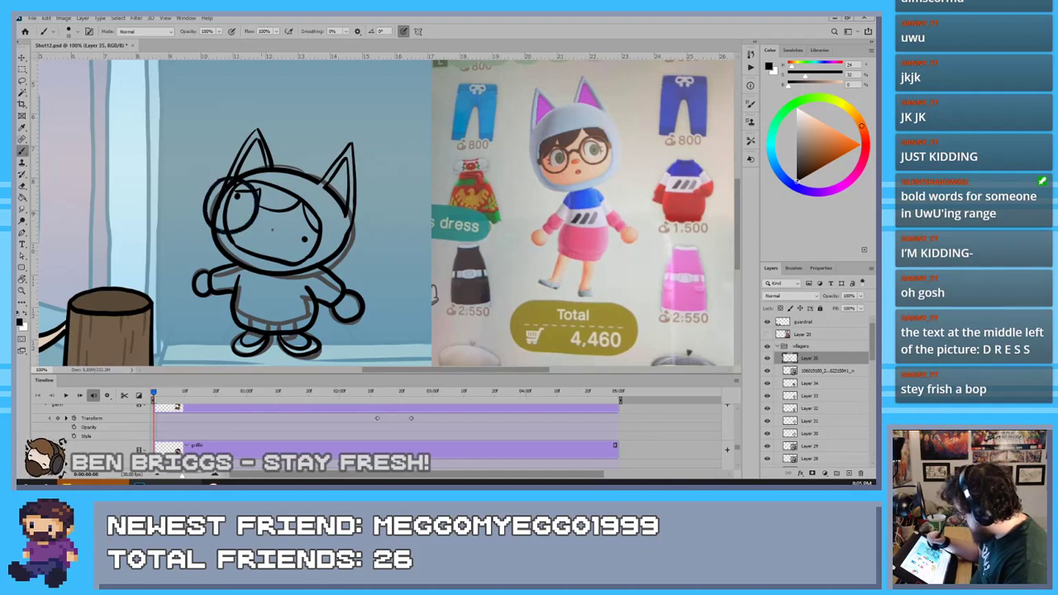
mouse_move(291, 213)
mouse_down()
mouse_move(334, 238)
mouse_move(291, 205)
mouse_move(285, 259)
mouse_move(296, 208)
mouse_move(274, 219)
mouse_up()
key(ctrl+z)
key(ctrl+z)
key(ctrl+z)
key(ctrl+z)
key(ctrl+z)
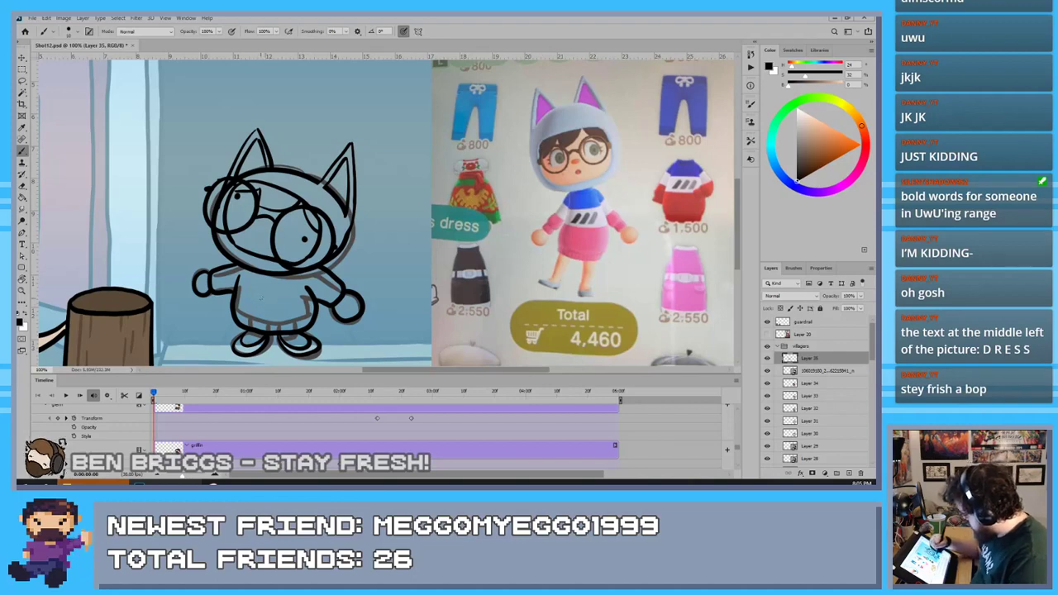
mouse_move(263, 294)
mouse_down()
mouse_move(252, 309)
mouse_move(271, 312)
mouse_up()
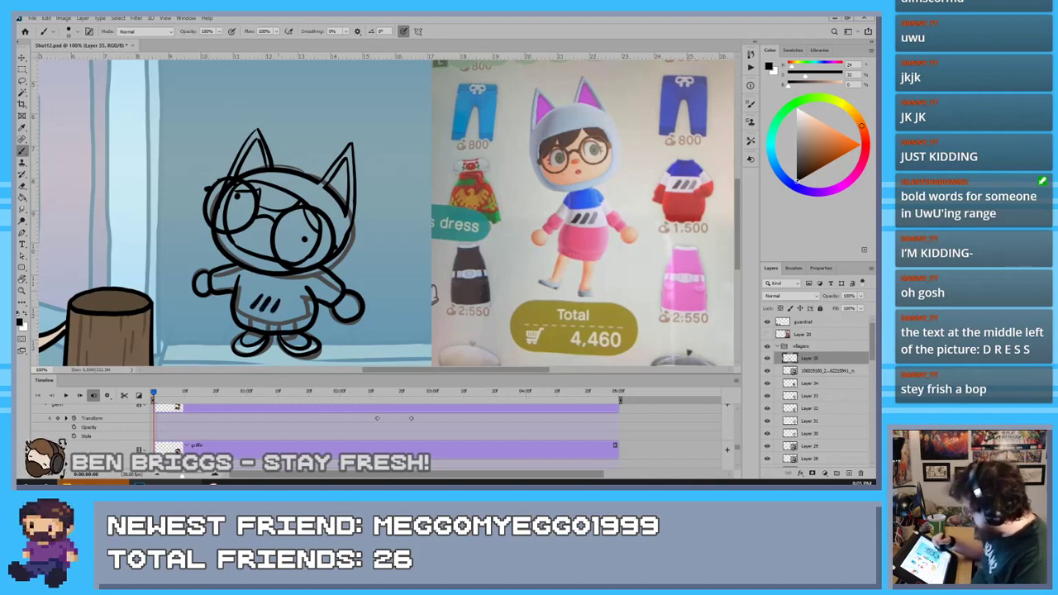
Paint the sweater's upper chest blue with a colour sampled from the reference, using the brush in Behind mode
key(i)
click(497, 271)
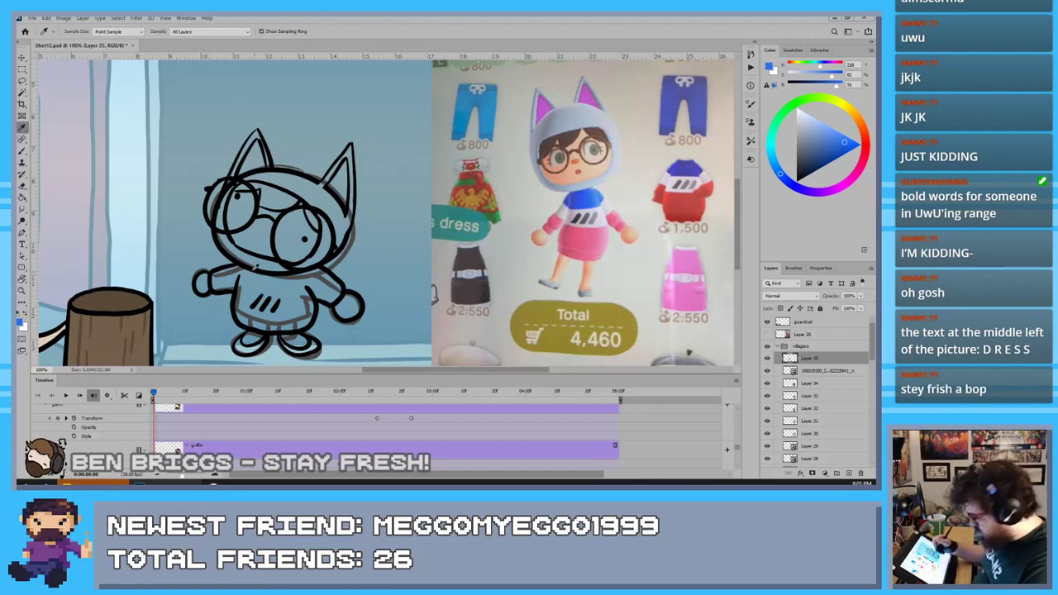
key(b)
drag(236, 265, 235, 286)
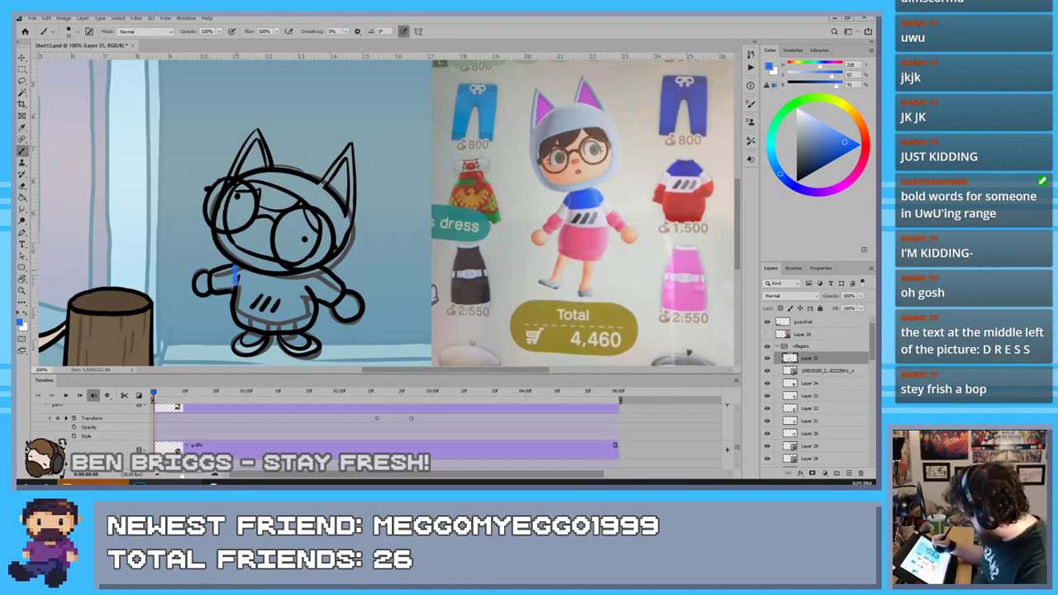
key(ctrl+z)
click(142, 32)
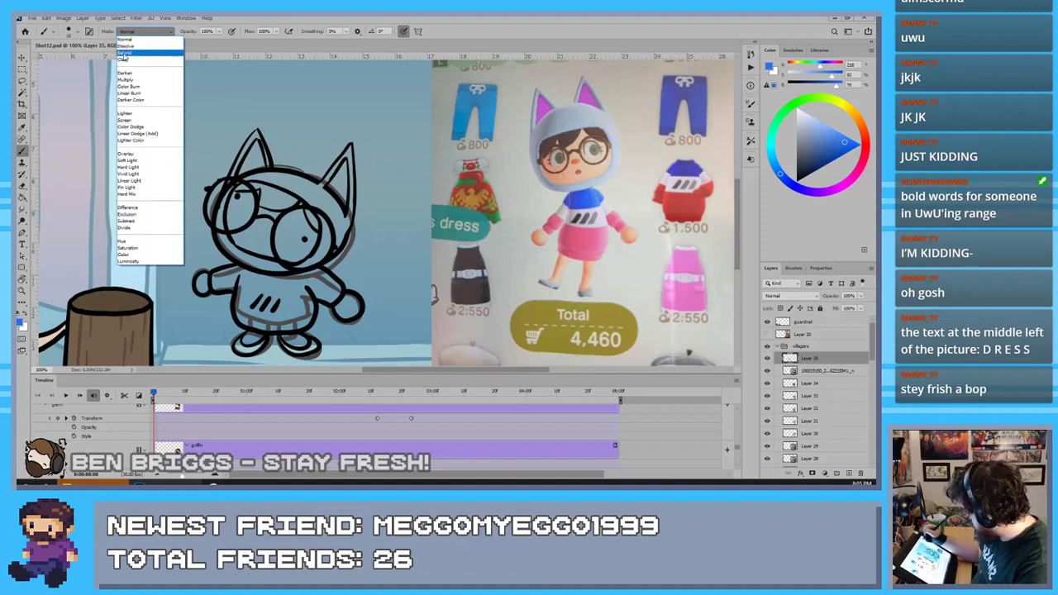
click(137, 46)
mouse_move(236, 271)
mouse_down()
mouse_move(234, 289)
mouse_move(242, 274)
mouse_up()
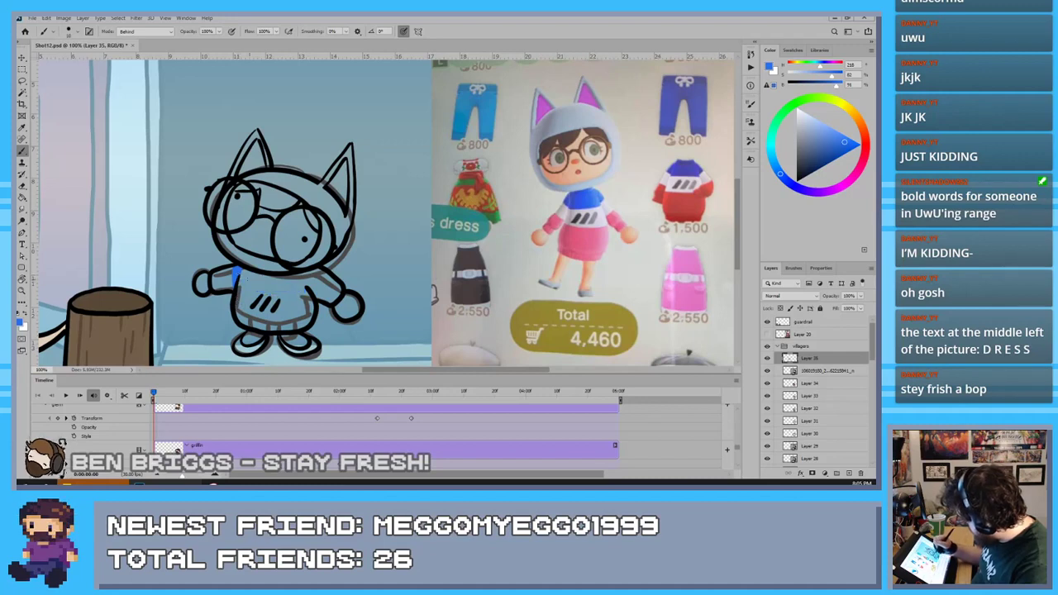
mouse_move(236, 275)
mouse_down()
mouse_move(301, 286)
mouse_move(317, 268)
mouse_move(305, 281)
mouse_move(246, 279)
mouse_up()
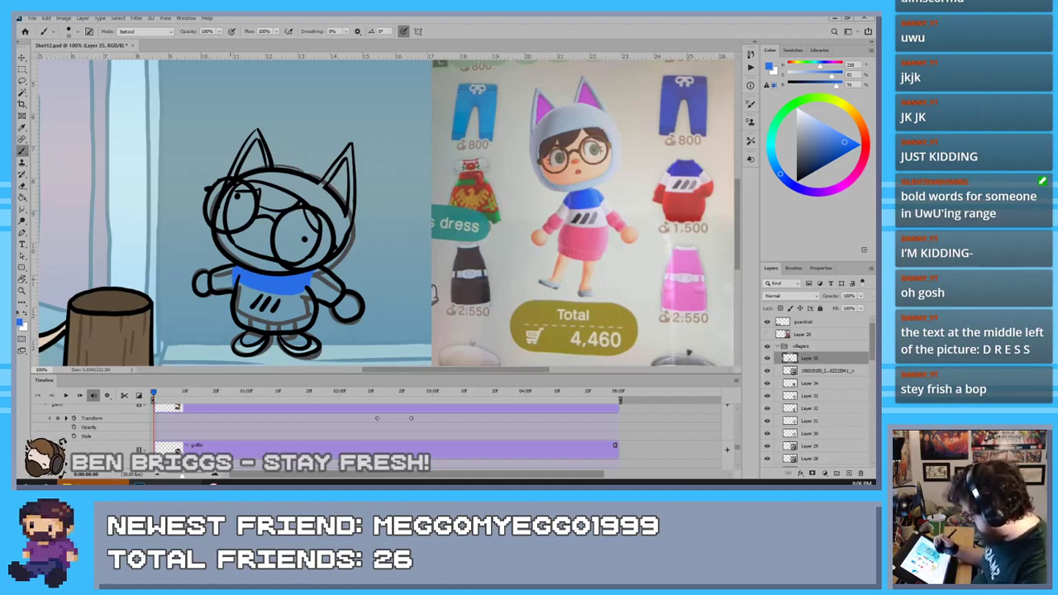
Paint the band at the bottom of the body and both sleeves pink, sampled from the reference skirt
key(i)
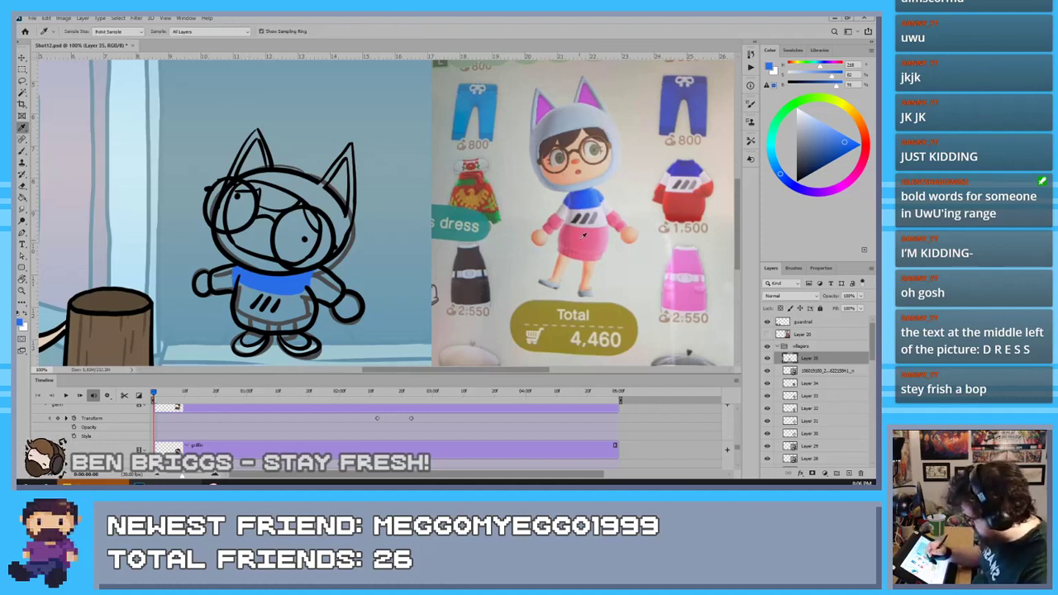
click(587, 238)
key(b)
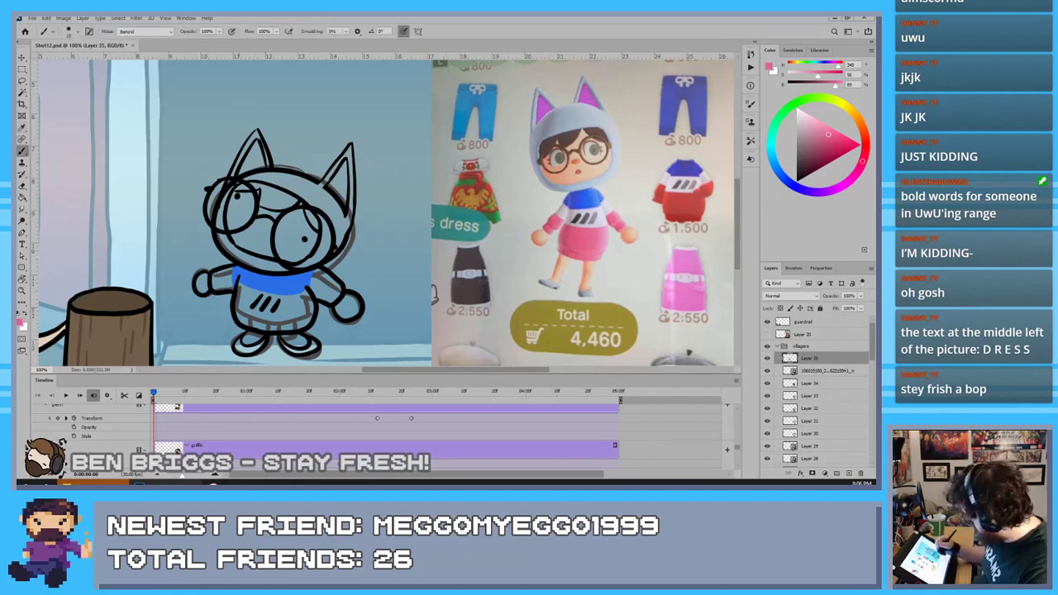
drag(235, 307, 314, 317)
key(ctrl+z)
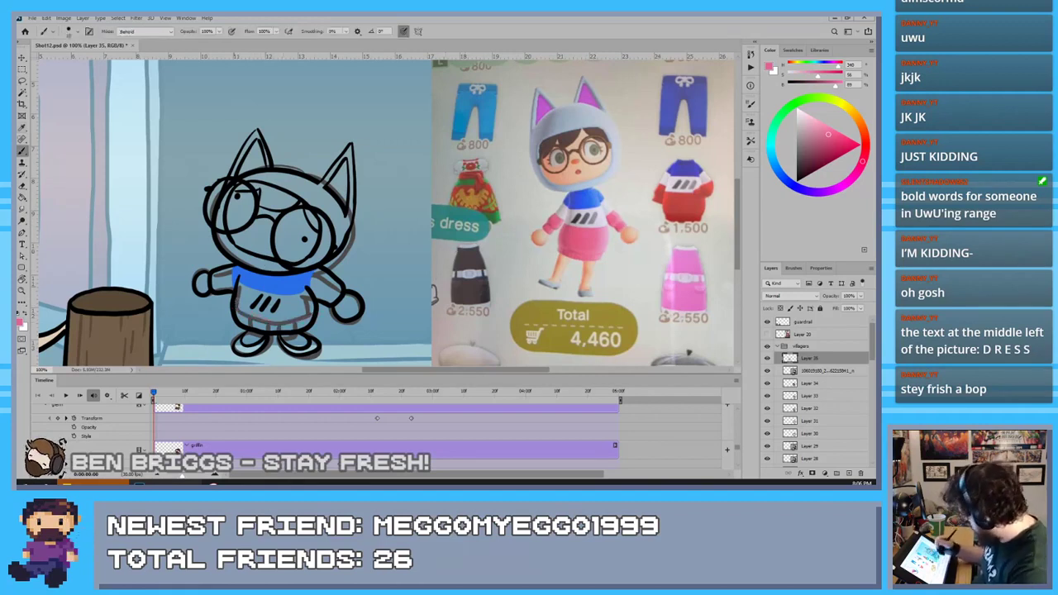
drag(232, 309, 312, 317)
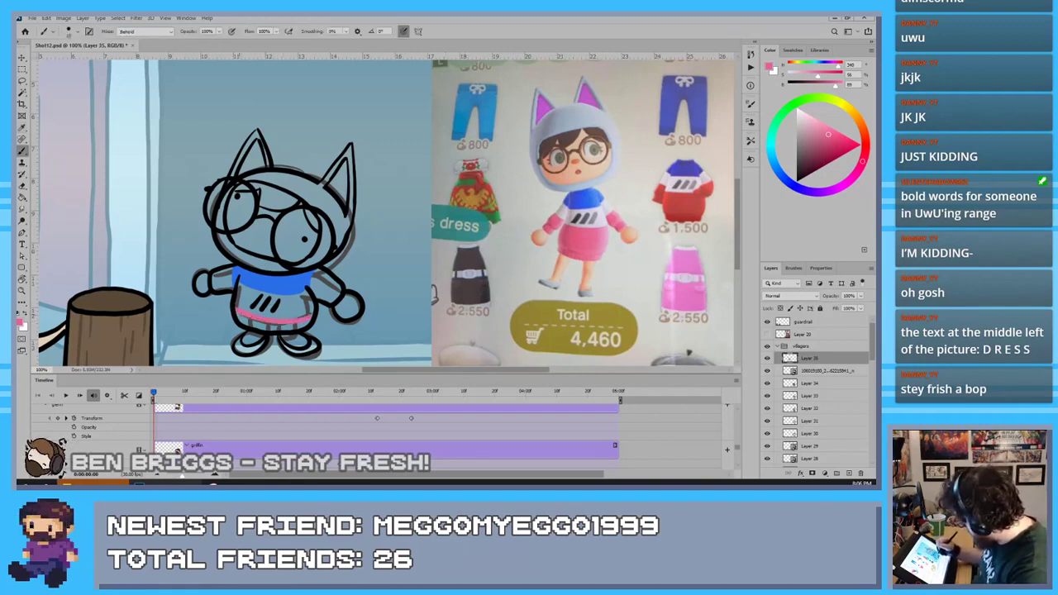
drag(242, 321, 284, 325)
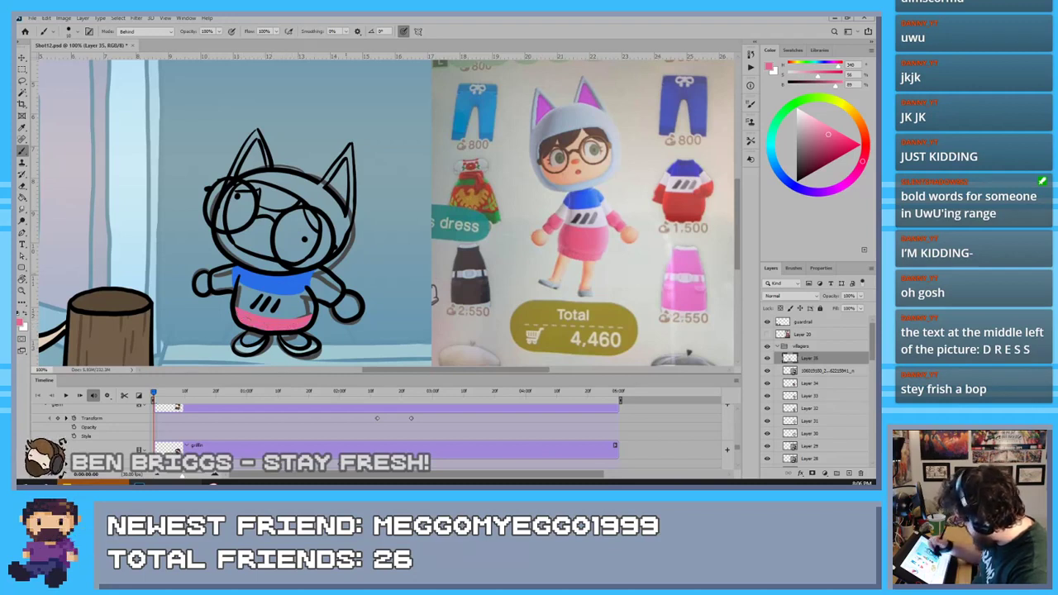
mouse_move(334, 279)
mouse_down()
mouse_move(330, 294)
mouse_move(332, 284)
mouse_up()
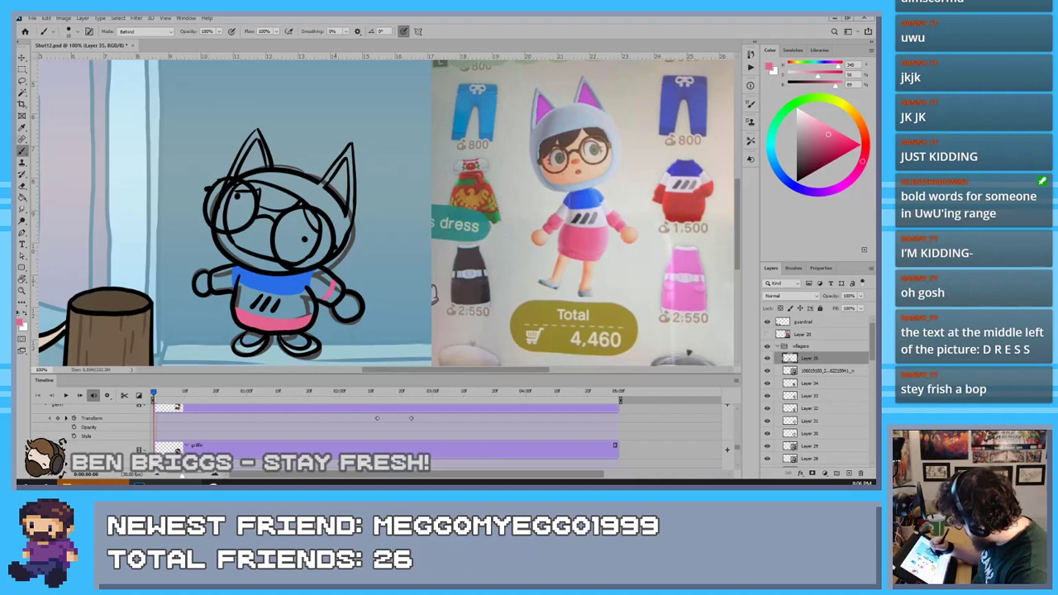
mouse_move(218, 268)
mouse_down()
mouse_move(220, 290)
mouse_move(211, 284)
mouse_up()
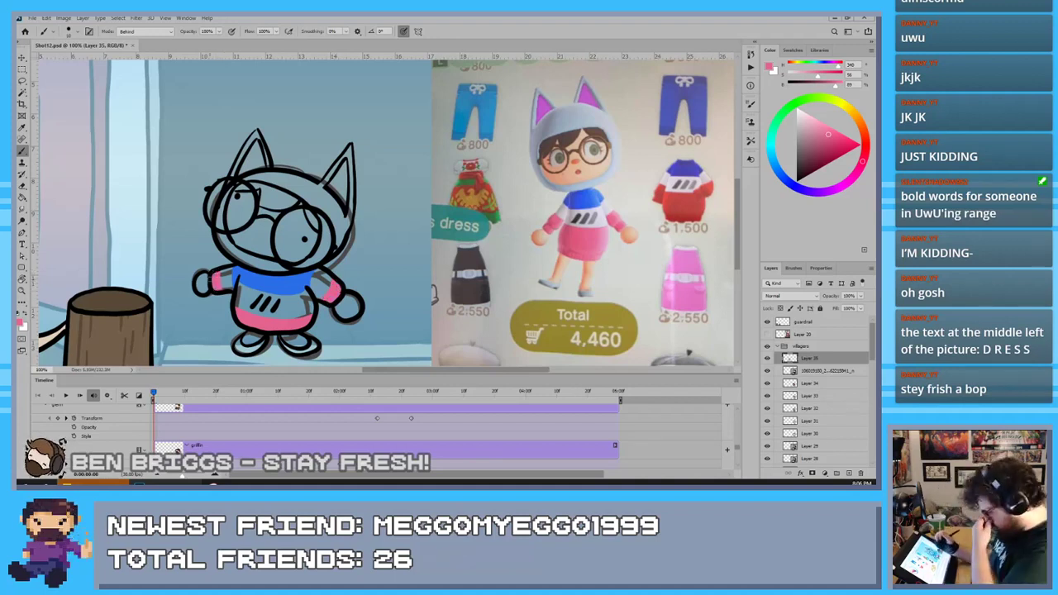
Paint the inside of both cat ears purple, sampled from the reference hood's ear
key(i)
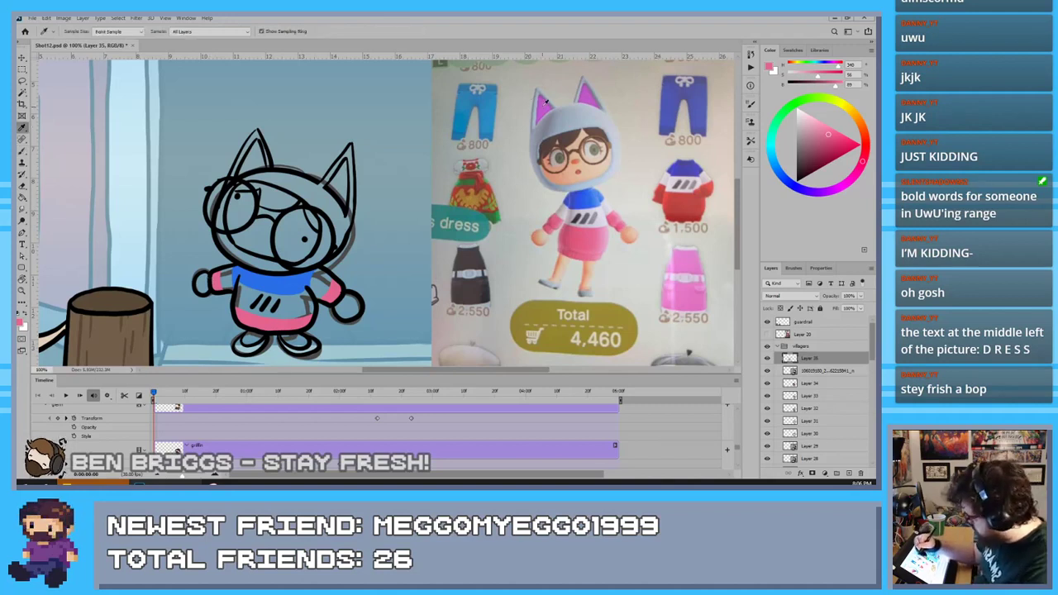
click(543, 112)
key(b)
mouse_move(253, 146)
mouse_down()
mouse_move(245, 170)
mouse_move(258, 164)
mouse_move(240, 176)
mouse_up()
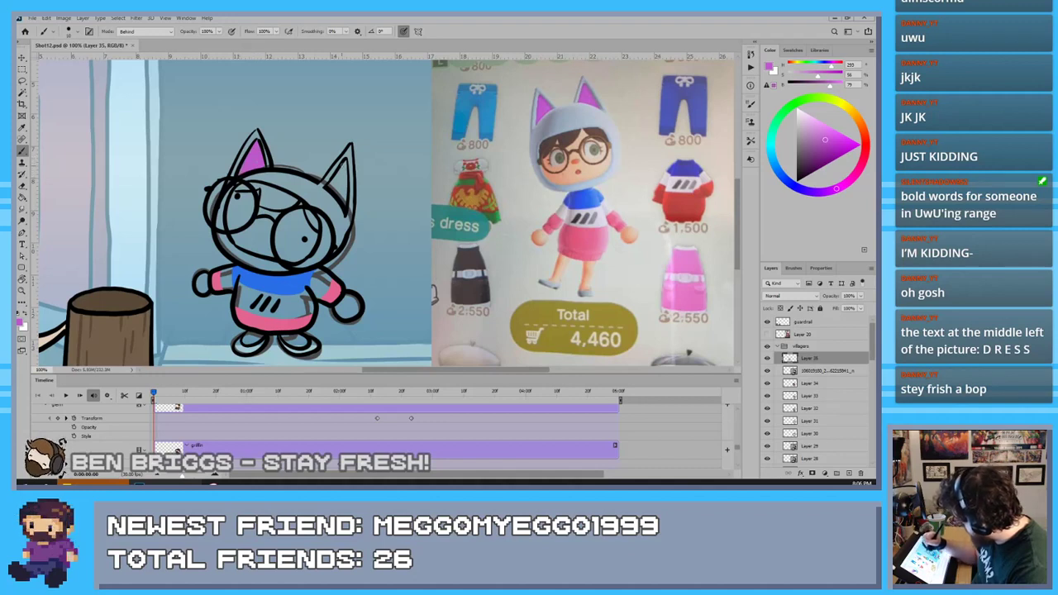
mouse_move(343, 164)
mouse_down()
mouse_move(341, 204)
mouse_move(337, 182)
mouse_up()
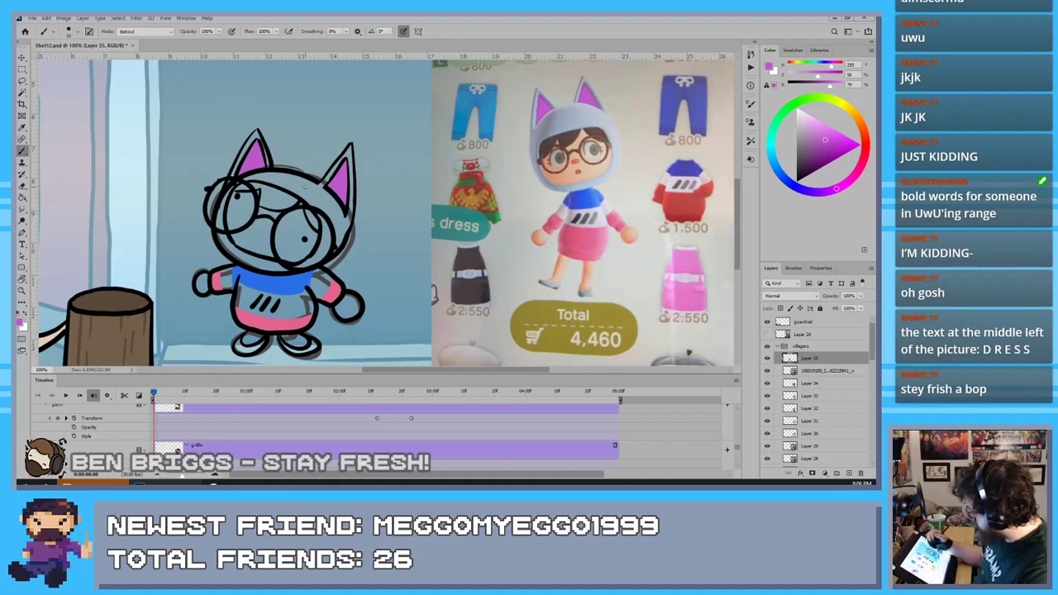
Paint the hair fringe inside the hood dark brown, sampled from the reference hair
key(i)
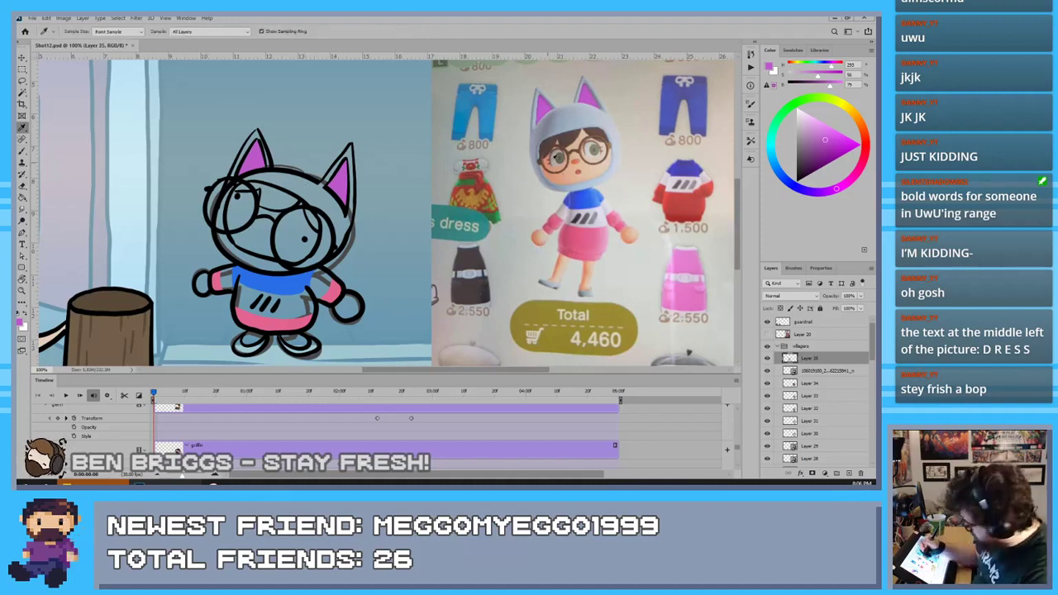
click(569, 137)
key(b)
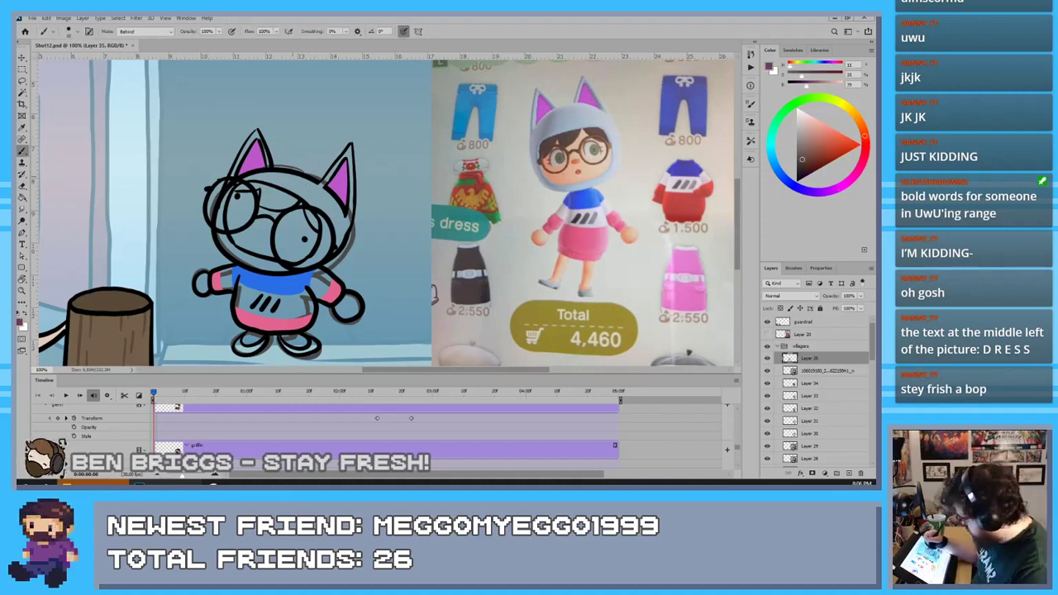
mouse_move(281, 197)
mouse_down()
mouse_move(298, 207)
mouse_move(264, 208)
mouse_move(264, 183)
mouse_up()
mouse_move(268, 198)
mouse_down()
mouse_move(286, 198)
mouse_move(237, 188)
mouse_up()
drag(305, 206, 318, 220)
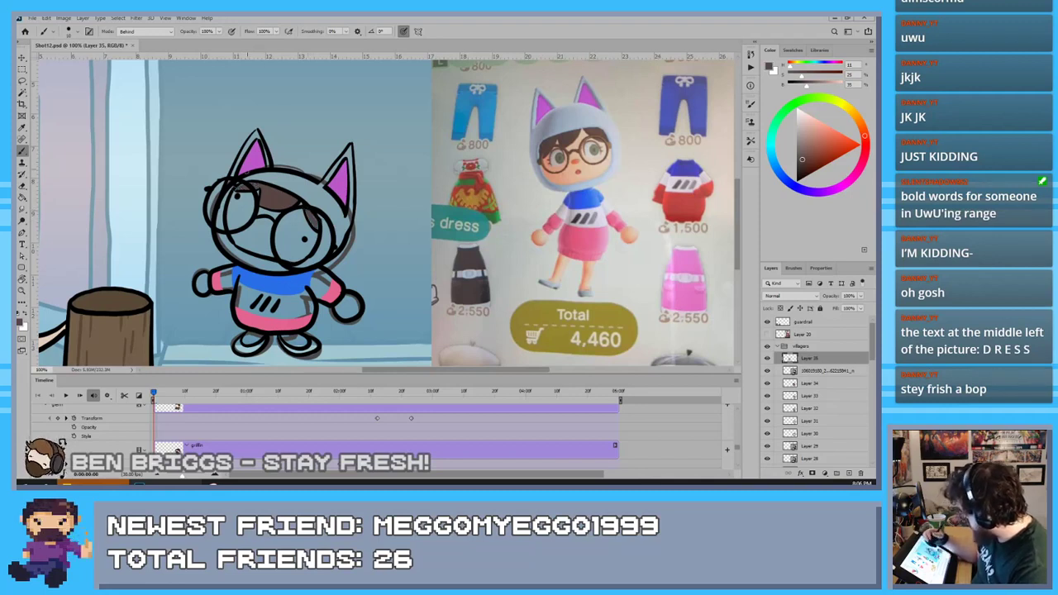
Paint the middle of the sweater and the upper sleeves white behind the line art
click(796, 111)
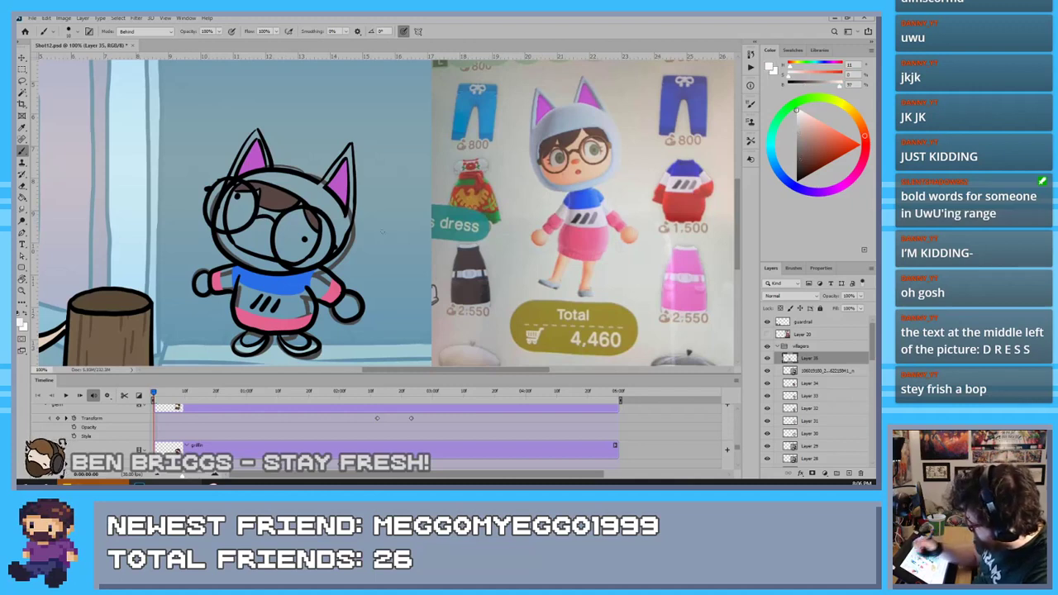
mouse_move(310, 293)
mouse_down()
mouse_move(295, 319)
mouse_move(238, 311)
mouse_up()
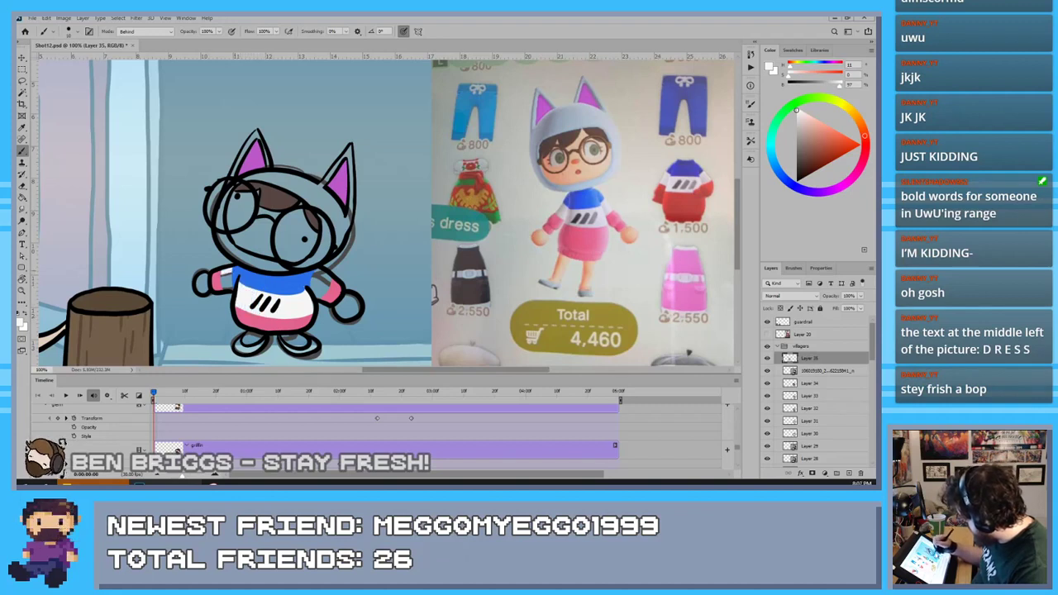
drag(223, 276, 235, 291)
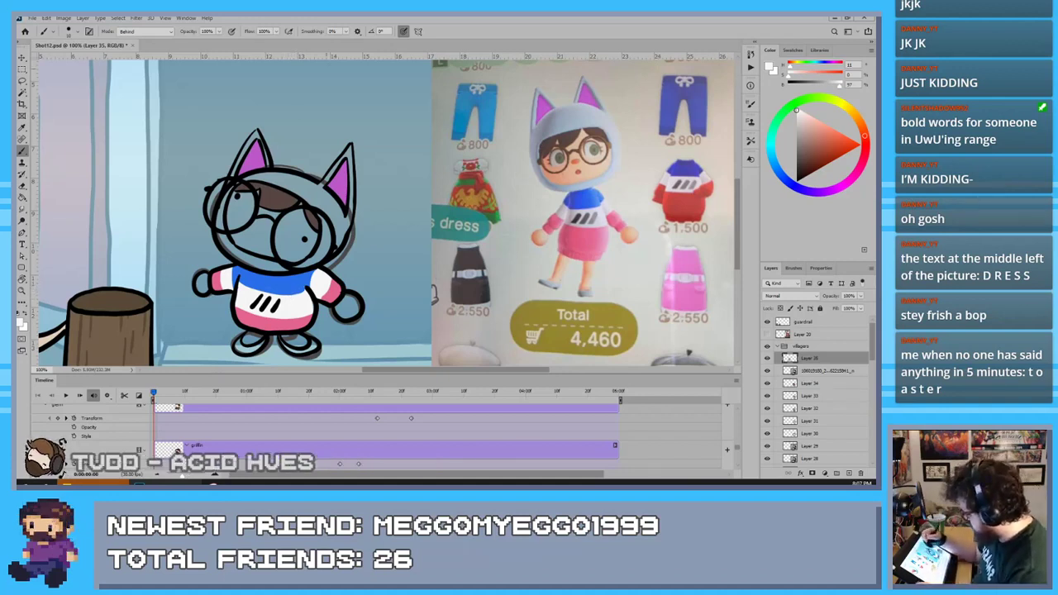
Paint the cat-ear hood and the outer parts of both ears a slightly darker off-white than the sweater
click(798, 120)
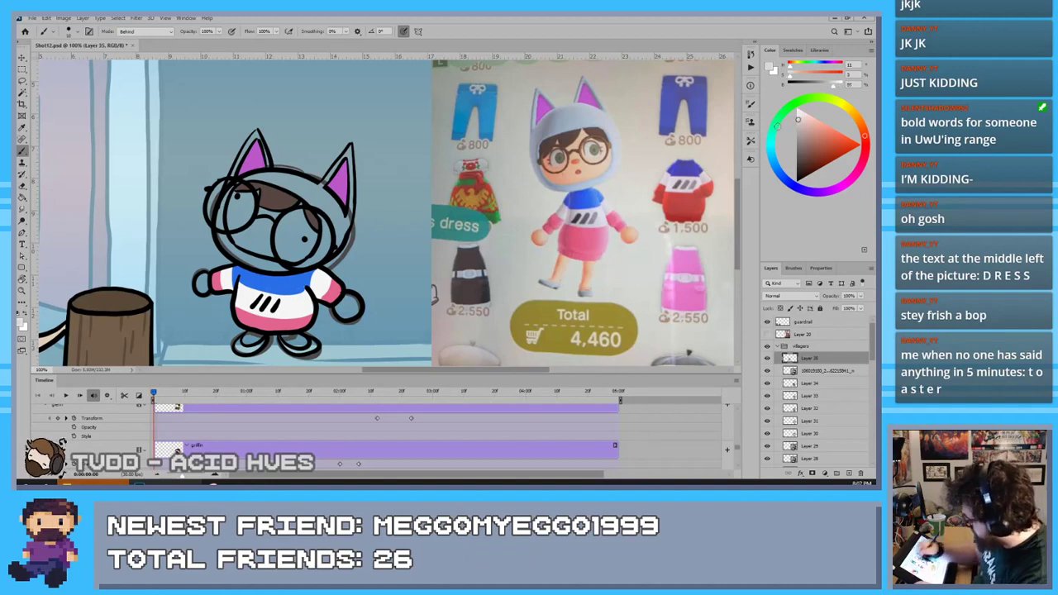
drag(798, 120, 798, 116)
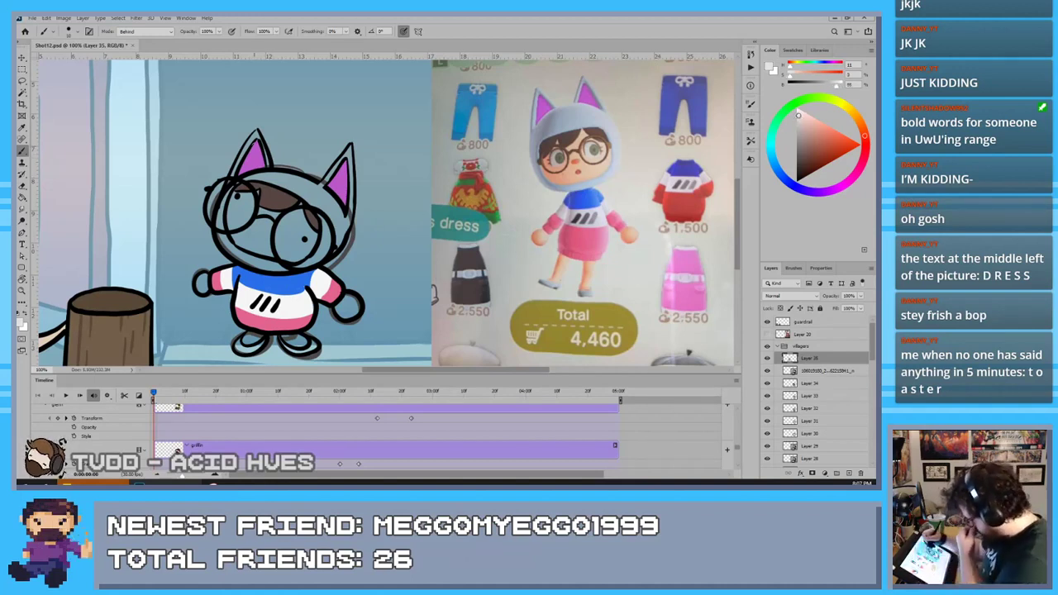
mouse_move(257, 134)
mouse_down()
mouse_move(269, 174)
mouse_move(236, 182)
mouse_move(222, 245)
mouse_move(284, 265)
mouse_move(256, 268)
mouse_move(318, 252)
mouse_move(324, 217)
mouse_move(314, 261)
mouse_move(346, 232)
mouse_move(347, 205)
mouse_up()
key(ctrl+z)
mouse_move(326, 257)
mouse_down()
mouse_move(347, 210)
mouse_move(334, 248)
mouse_up()
mouse_move(350, 209)
mouse_down()
mouse_move(349, 148)
mouse_move(317, 191)
mouse_move(335, 212)
mouse_move(297, 180)
mouse_move(314, 196)
mouse_move(278, 181)
mouse_move(329, 223)
mouse_move(322, 258)
mouse_move(304, 268)
mouse_move(239, 258)
mouse_move(285, 271)
mouse_move(226, 250)
mouse_move(248, 261)
mouse_up()
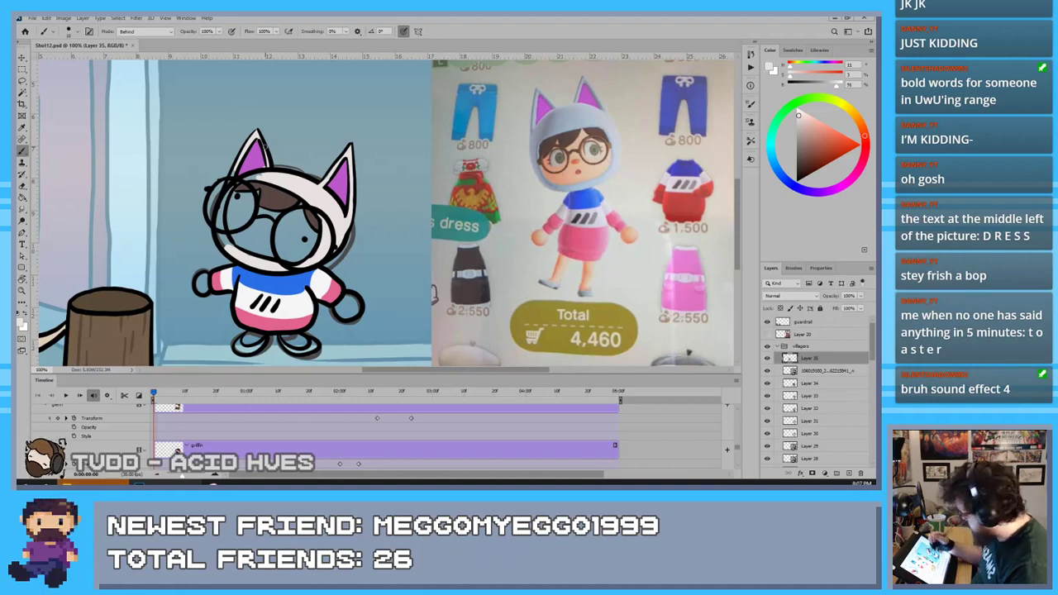
mouse_move(236, 252)
mouse_down()
mouse_move(219, 213)
mouse_move(225, 237)
mouse_move(235, 184)
mouse_move(260, 175)
mouse_up()
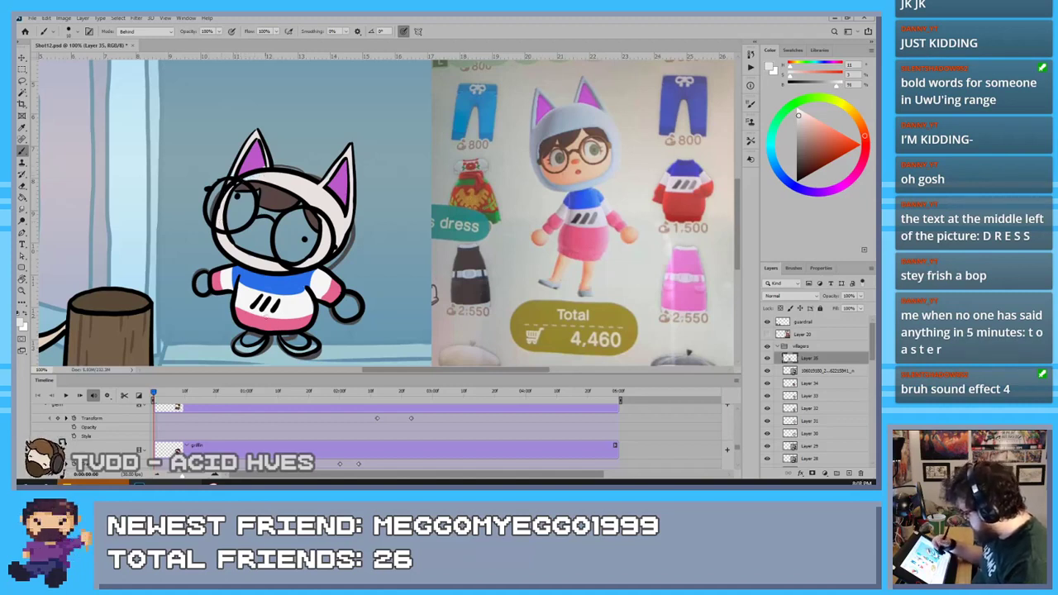
click(798, 128)
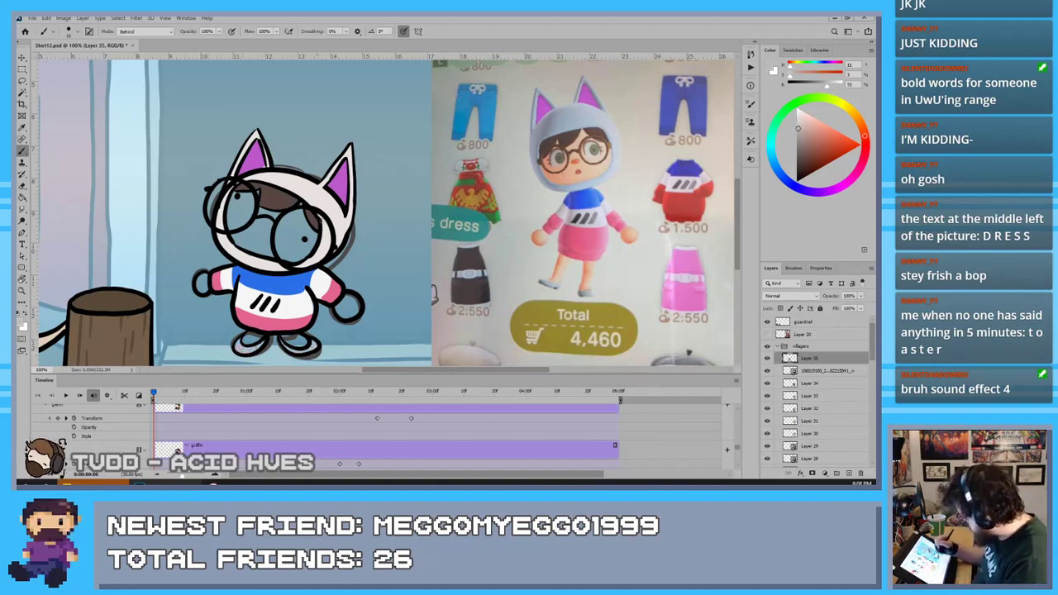
key(i)
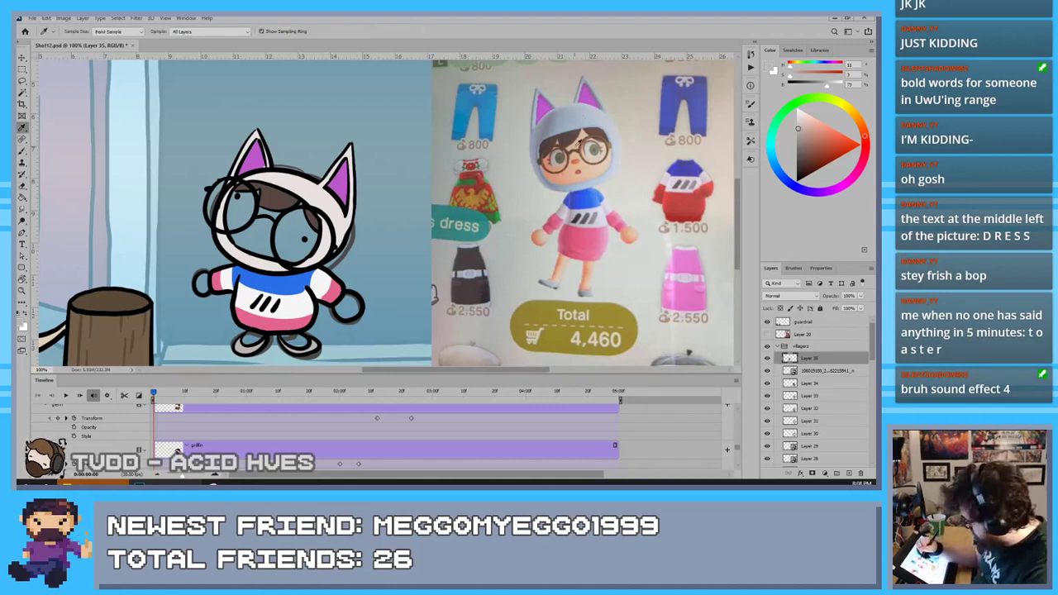
click(572, 151)
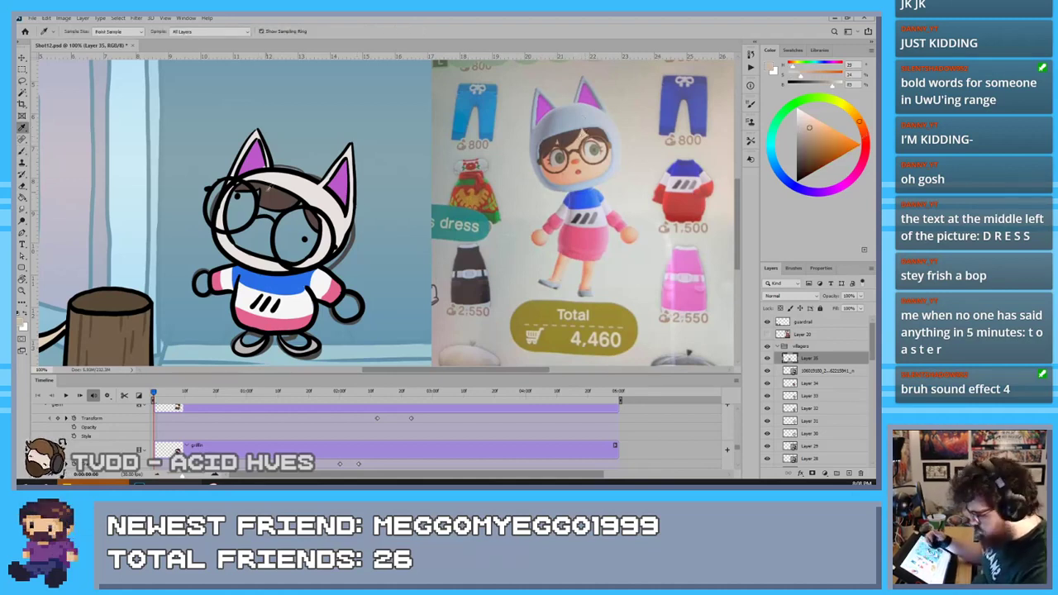
key(b)
drag(232, 188, 231, 233)
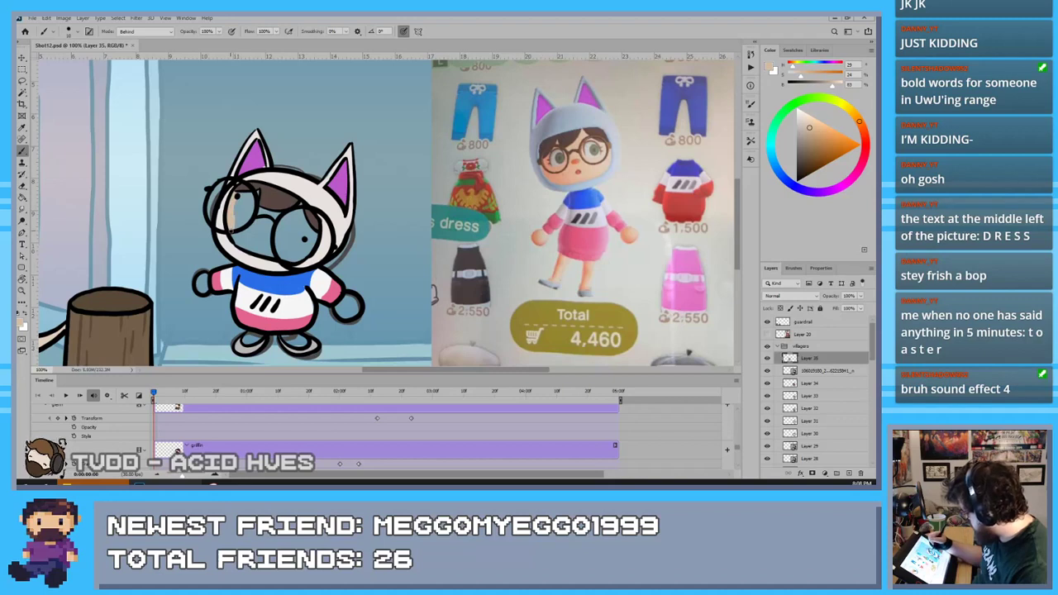
key(ctrl+z)
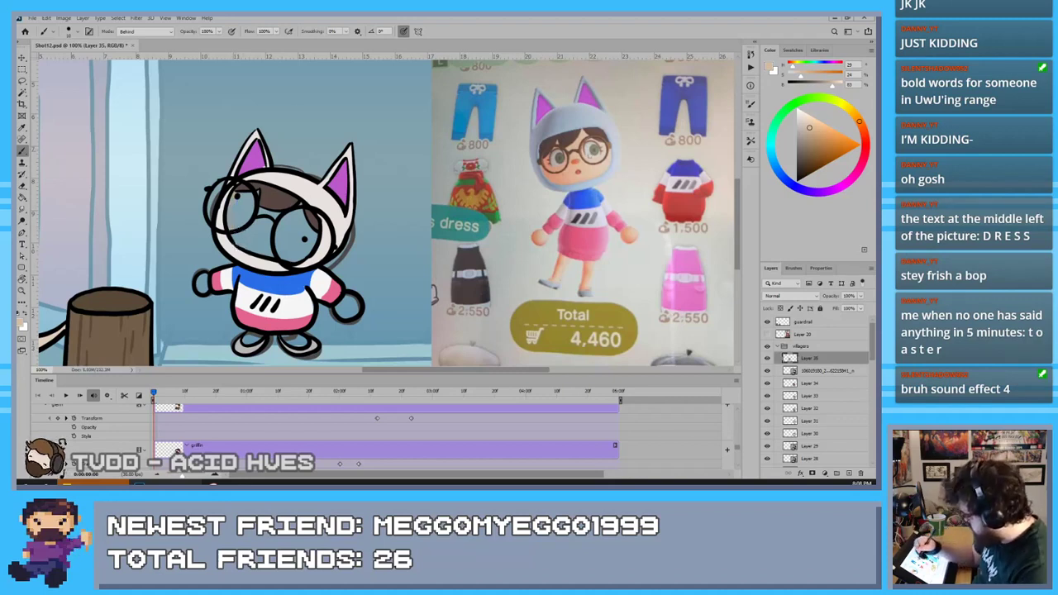
Fill the face, including the area behind the glasses, with a pale skin colour sampled from the reference villager's face
key(i)
click(607, 160)
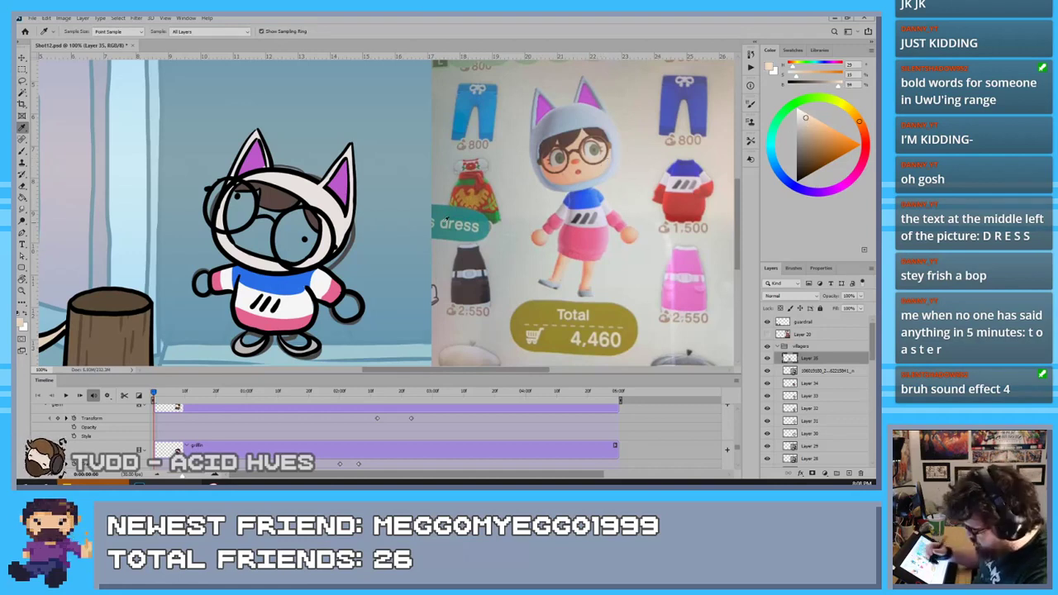
key(b)
mouse_move(248, 193)
mouse_down()
mouse_move(246, 225)
mouse_move(235, 195)
mouse_move(231, 238)
mouse_move(261, 253)
mouse_move(266, 220)
mouse_move(286, 248)
mouse_move(296, 213)
mouse_move(304, 258)
mouse_move(312, 225)
mouse_move(311, 253)
mouse_up()
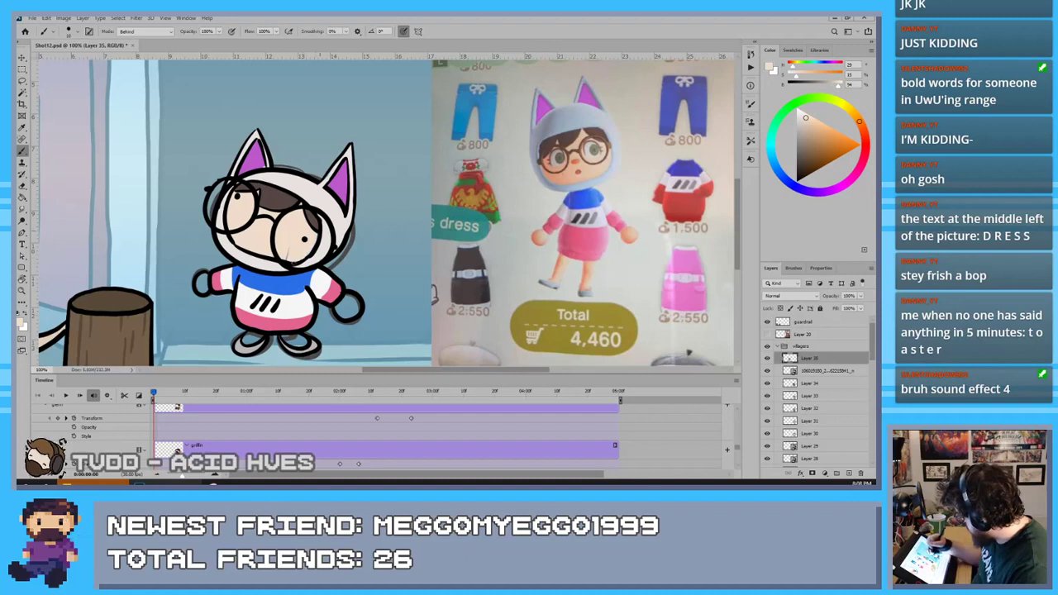
Paint both hands and both feet with the same pale skin colour
drag(203, 276, 202, 289)
drag(249, 340, 258, 338)
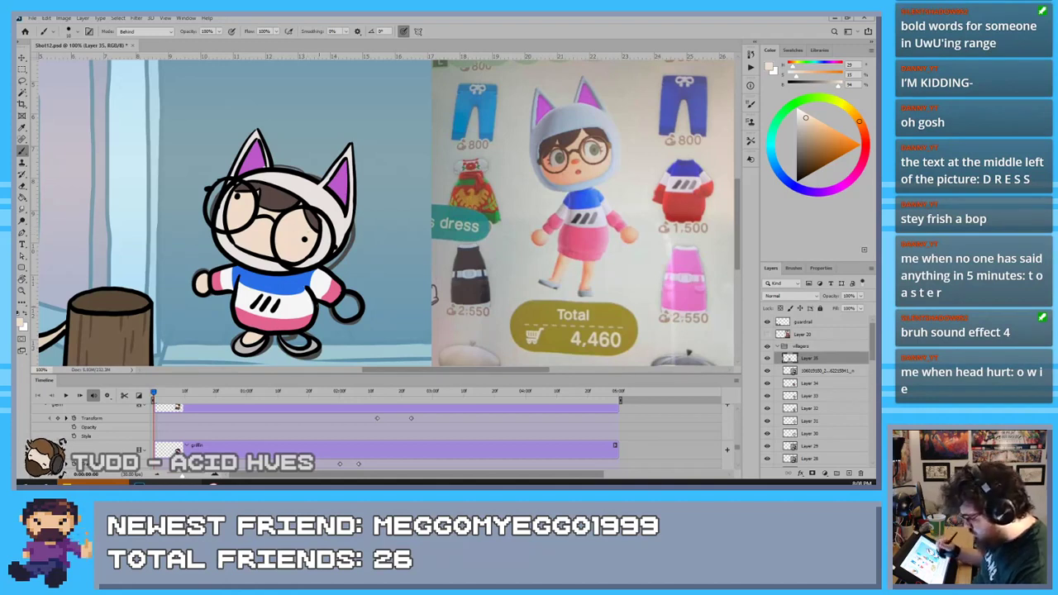
drag(286, 335, 298, 339)
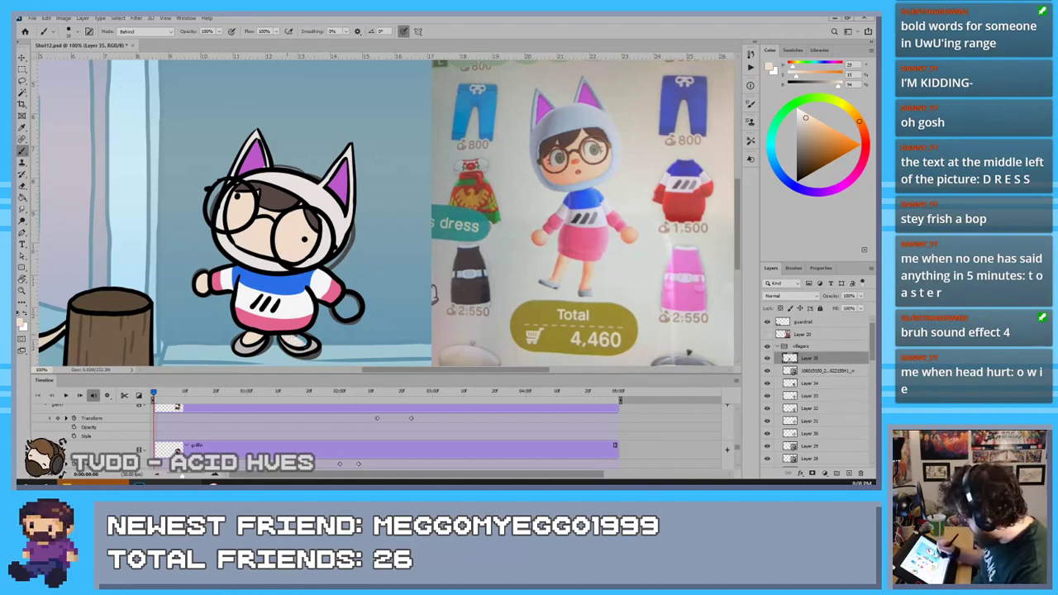
mouse_move(337, 299)
mouse_down()
mouse_move(355, 313)
mouse_move(338, 314)
mouse_up()
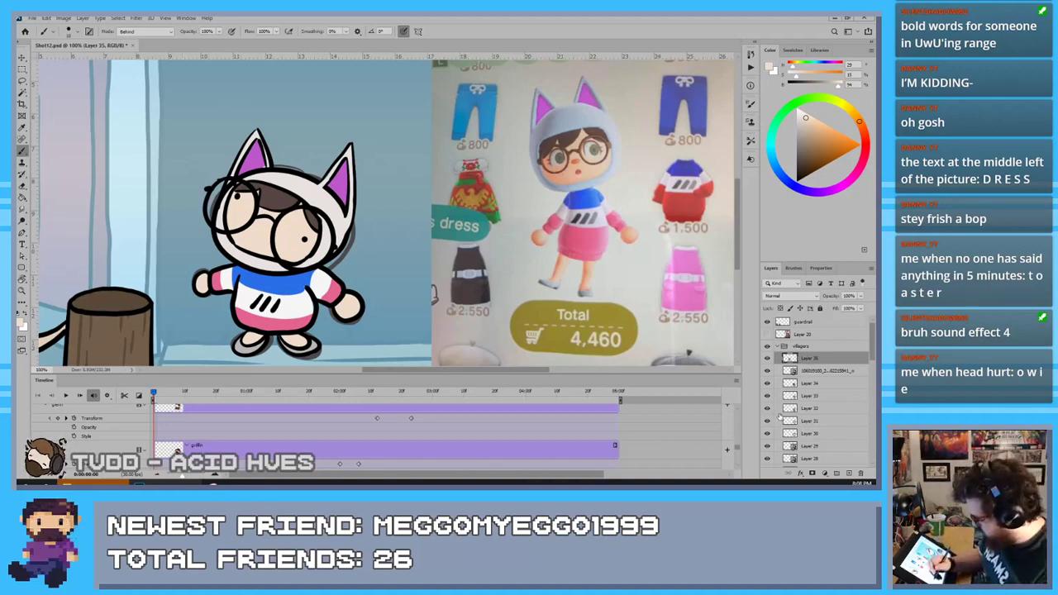
Delete the used reference picture's layer and move the coloured cat-hood villager onto the pile of finished villagers
click(800, 371)
key(Delete)
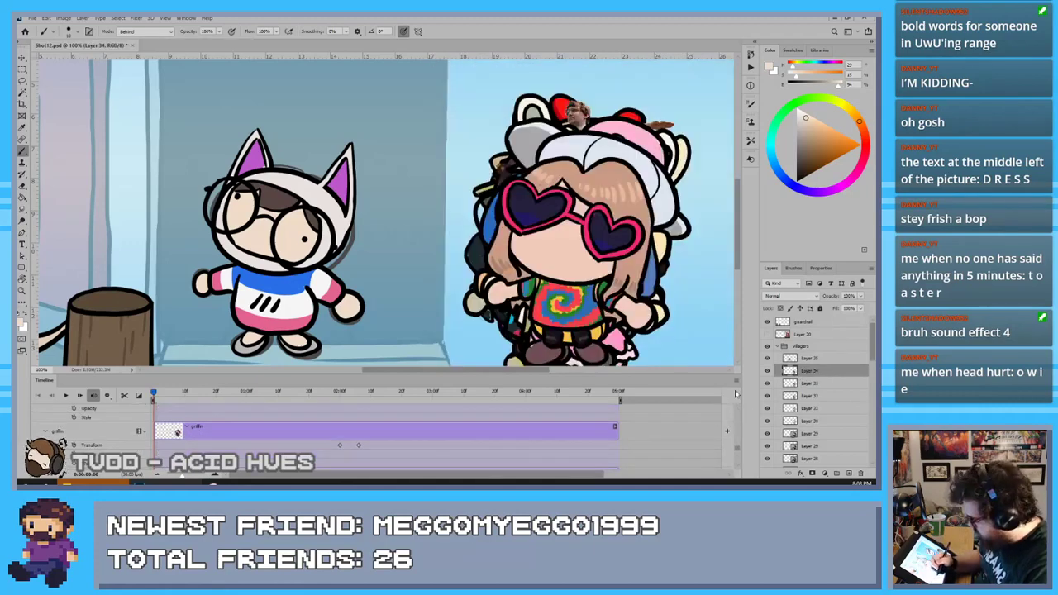
click(23, 58)
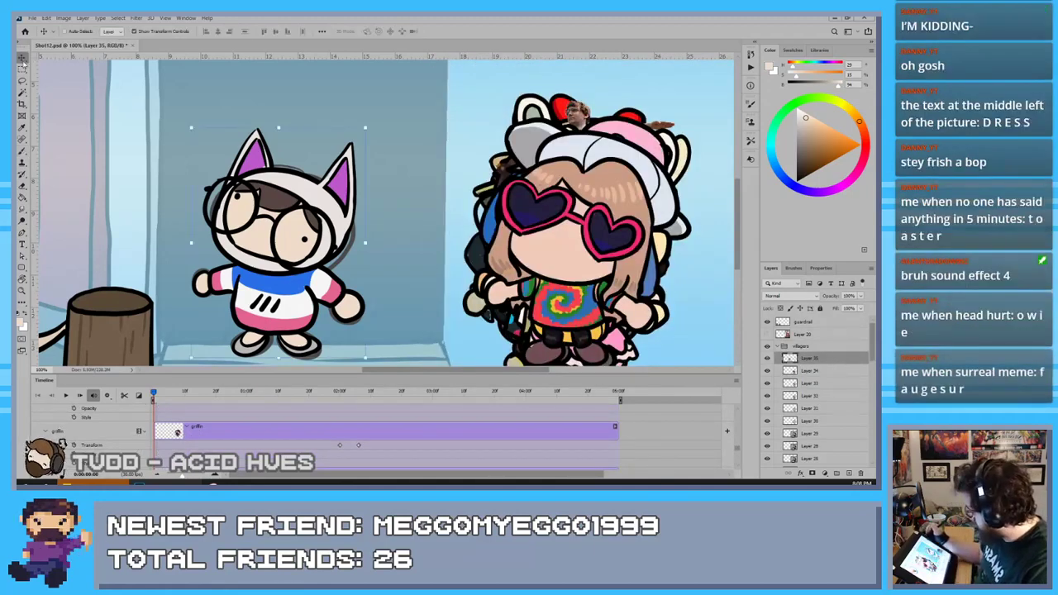
mouse_move(262, 229)
mouse_down()
mouse_move(564, 235)
mouse_move(558, 243)
mouse_up()
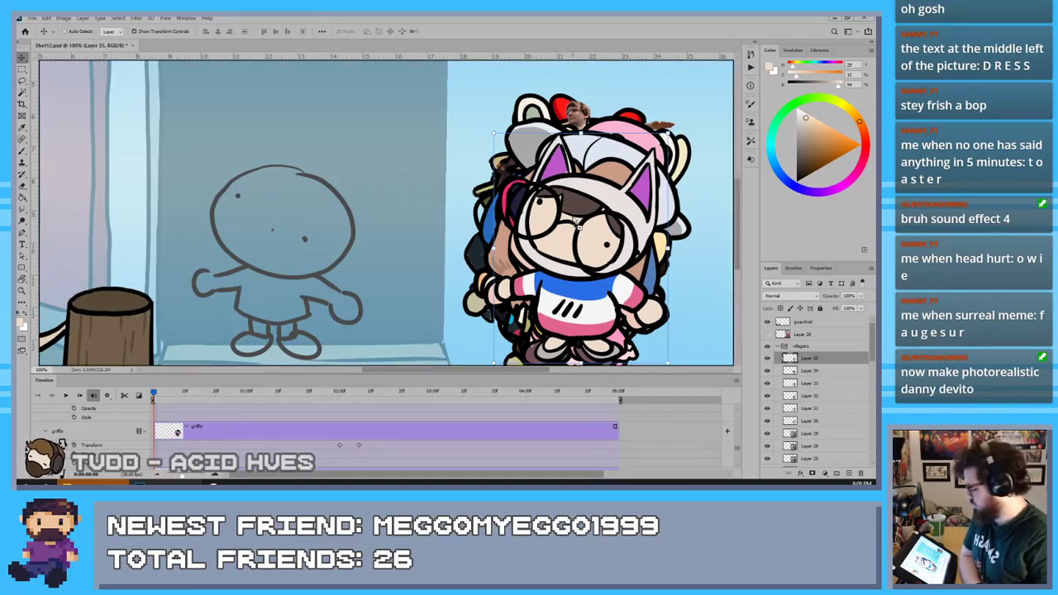
Place the snowy reference picture of the villager in the pom-pom beanie, enlarge it and position it beside the body template
drag(18, 234, 490, 234)
drag(335, 268, 437, 343)
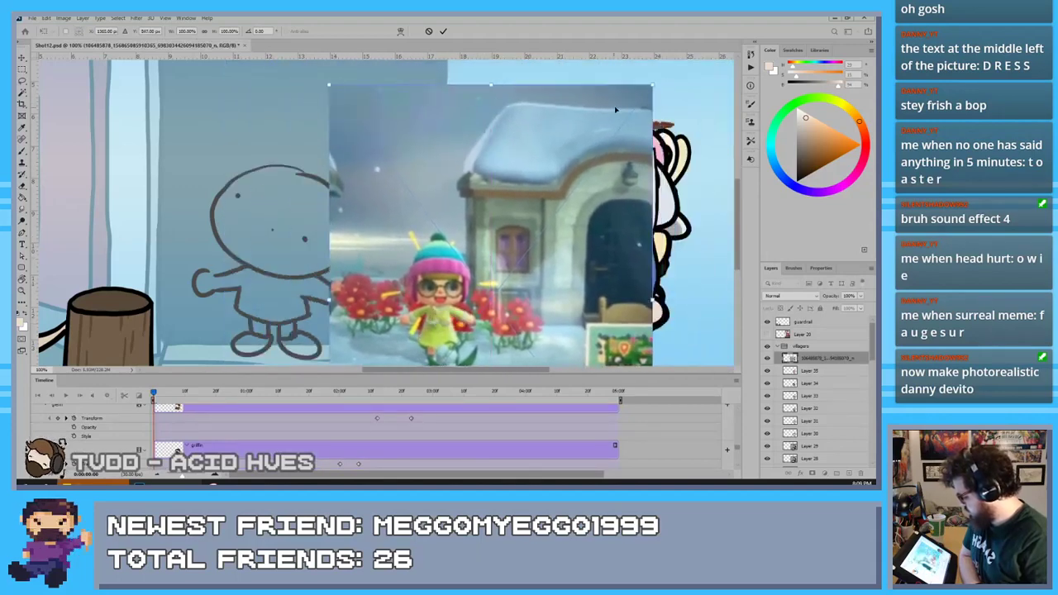
drag(652, 86, 744, 35)
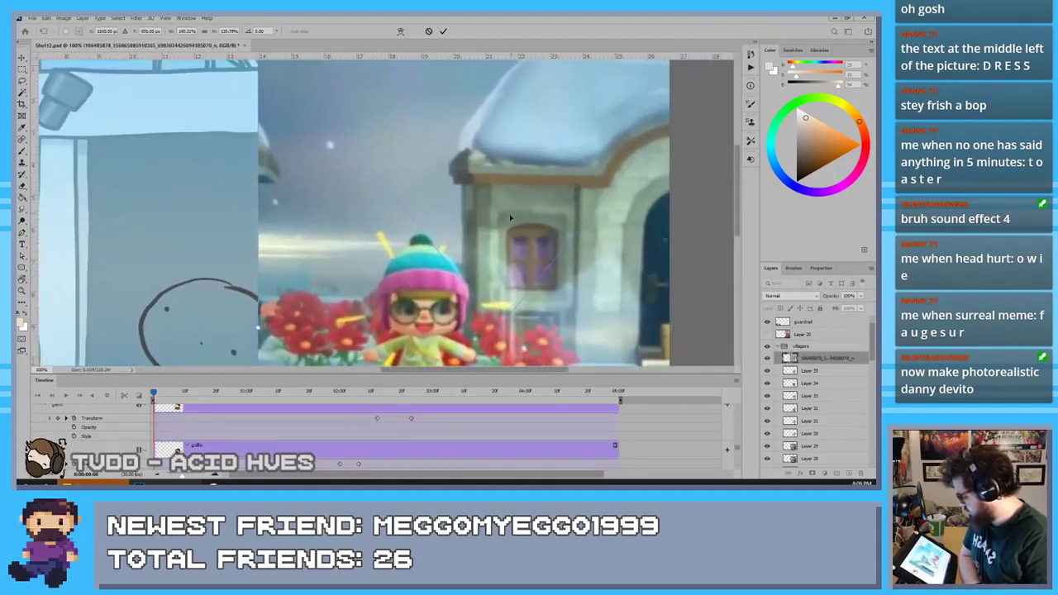
drag(510, 217, 583, 242)
scroll(479, 246, down, 5)
scroll(370, 255, up, 2)
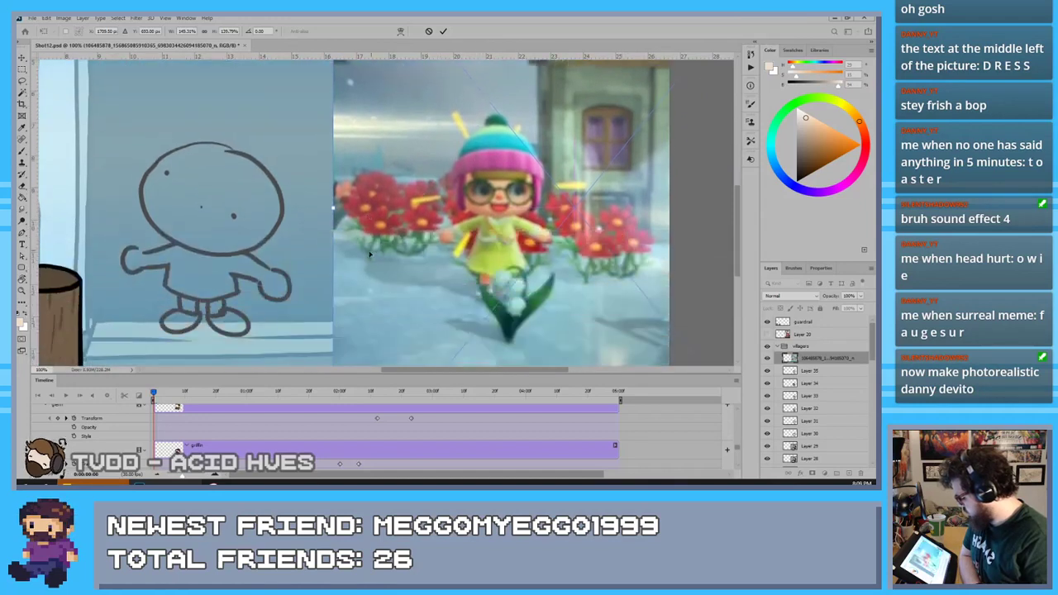
scroll(419, 287, down, 1)
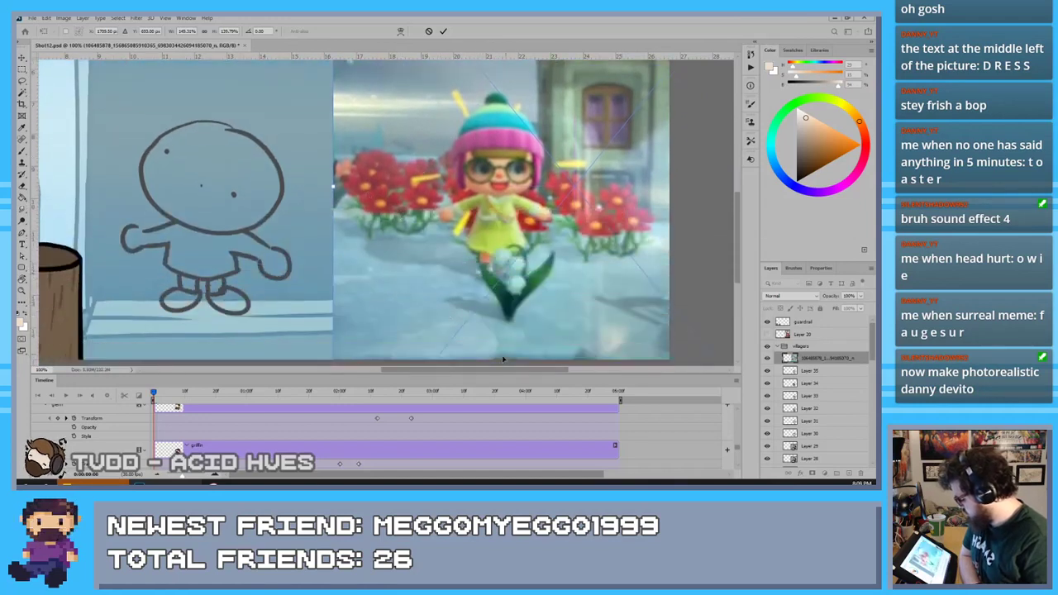
drag(488, 375, 465, 374)
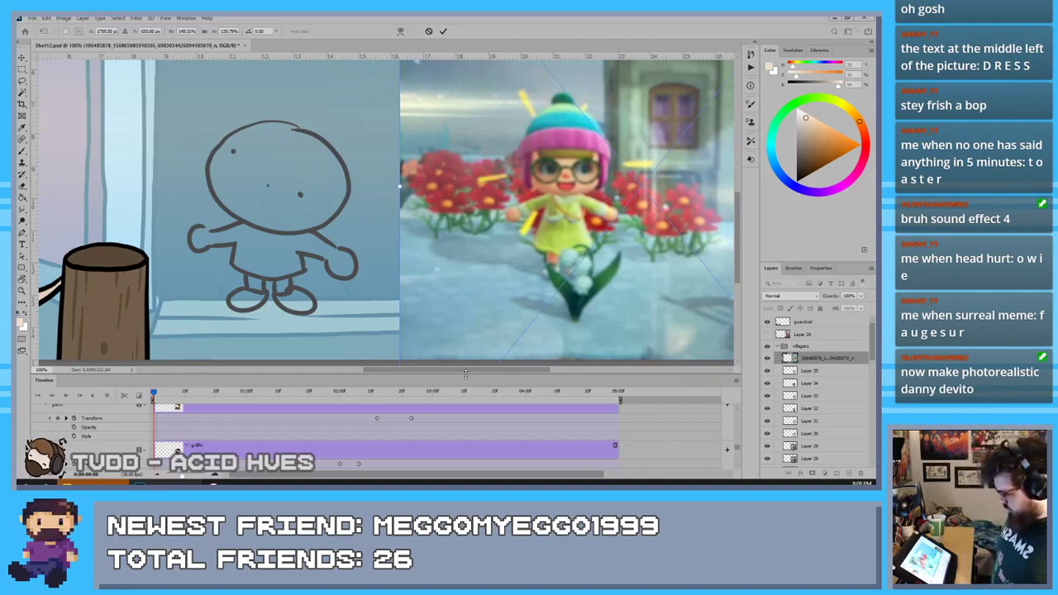
click(443, 31)
Add a new layer above the reference picture and ink the head oval and two eye dots in black over the template
click(849, 474)
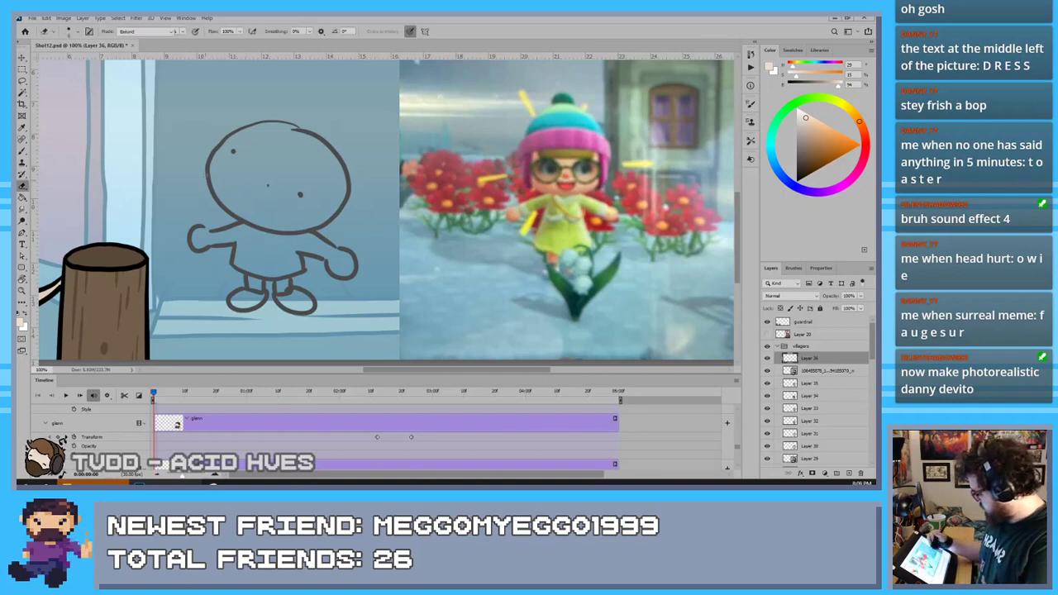
key(b)
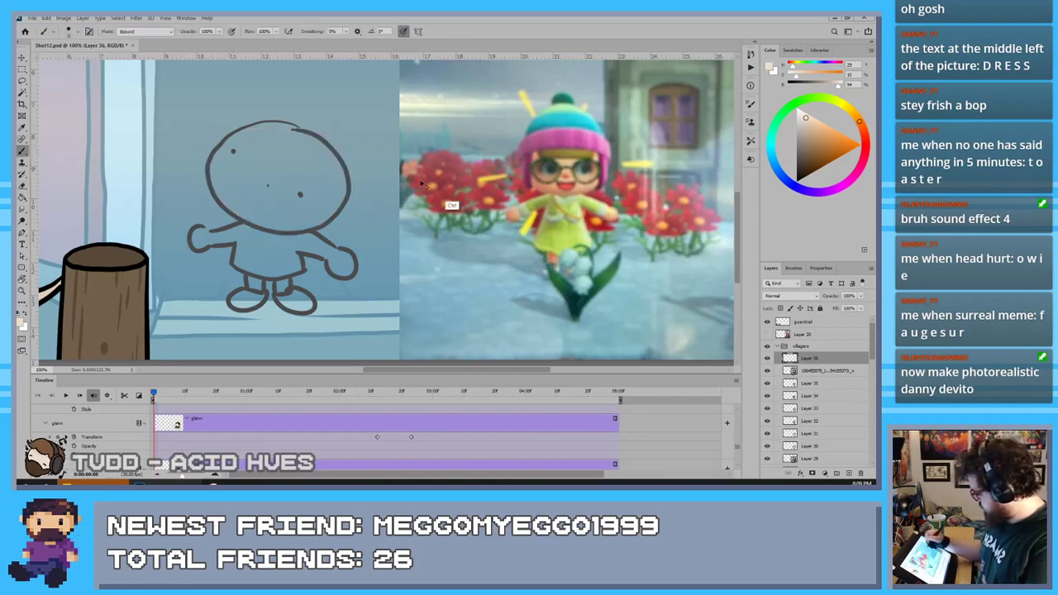
key(x)
mouse_move(317, 132)
mouse_down()
mouse_move(289, 124)
mouse_move(337, 212)
mouse_move(289, 129)
mouse_move(209, 169)
mouse_move(312, 129)
mouse_move(281, 226)
mouse_move(301, 125)
mouse_up()
key(ctrl+z)
key(ctrl+z)
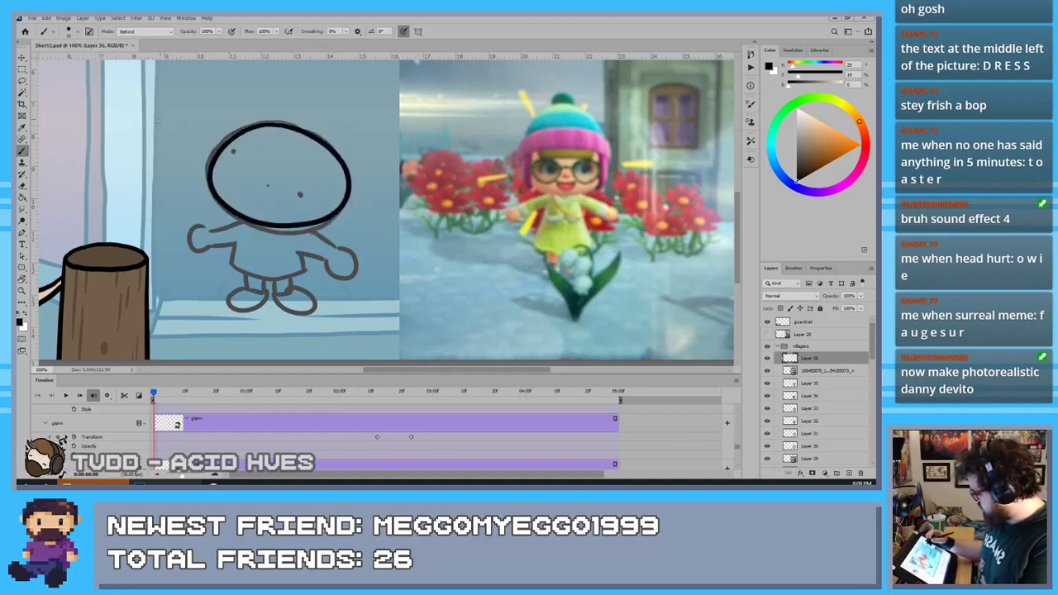
key(ctrl+z)
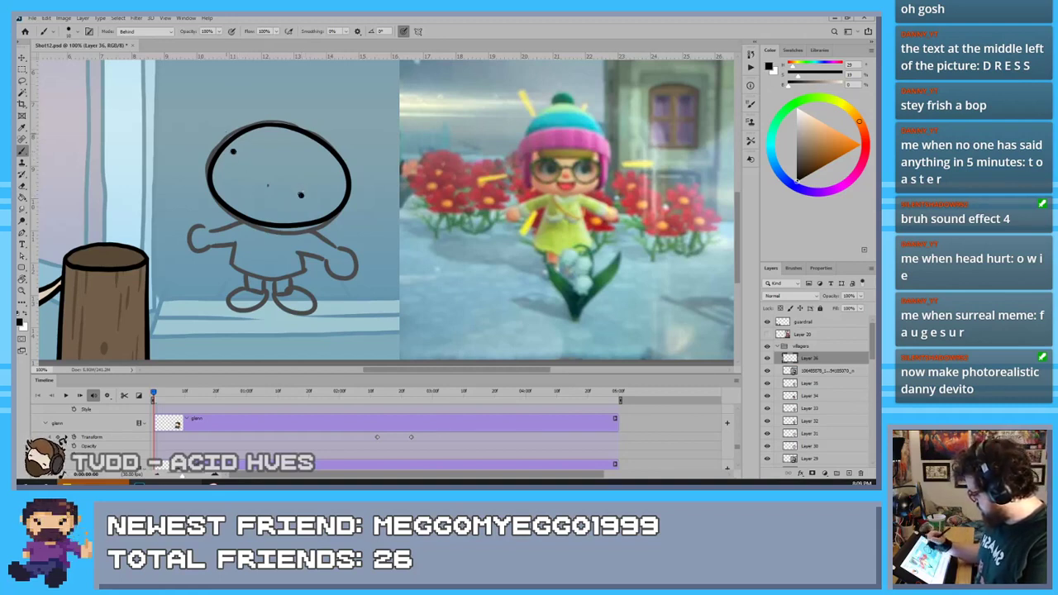
Ink the beanie's brim in black as a wide curved band tilted across the top of the head
mouse_move(227, 134)
mouse_down()
mouse_move(336, 180)
mouse_move(355, 202)
mouse_up()
key(ctrl+z)
drag(226, 133, 357, 196)
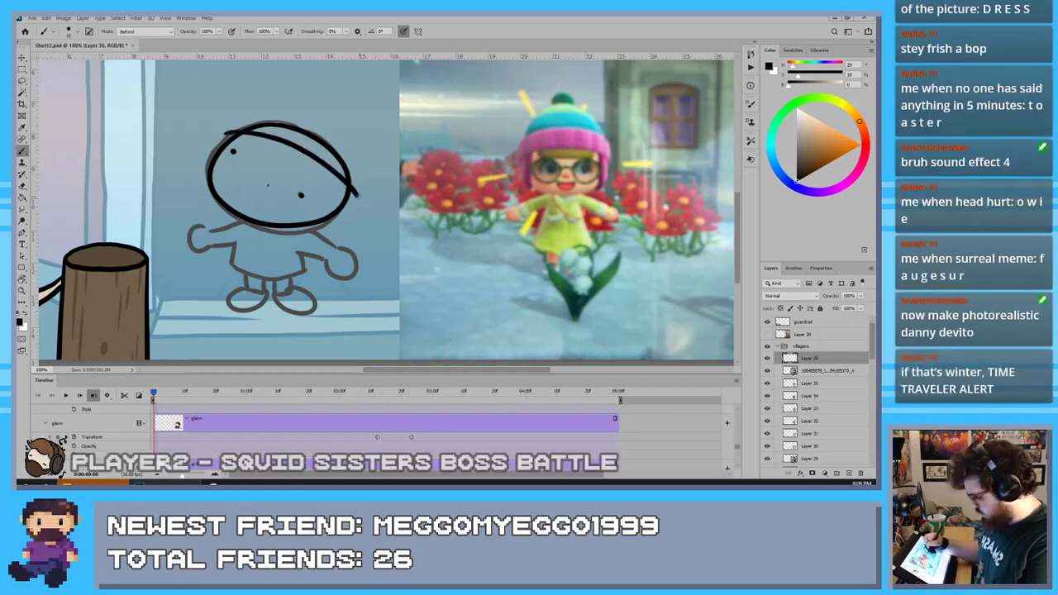
drag(357, 198, 364, 167)
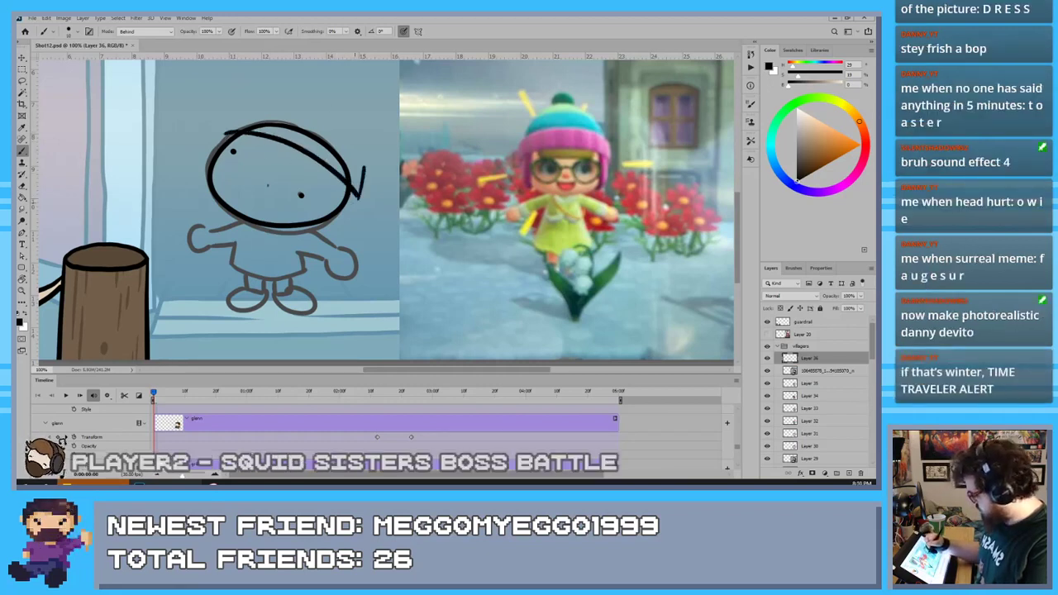
key(ctrl+z)
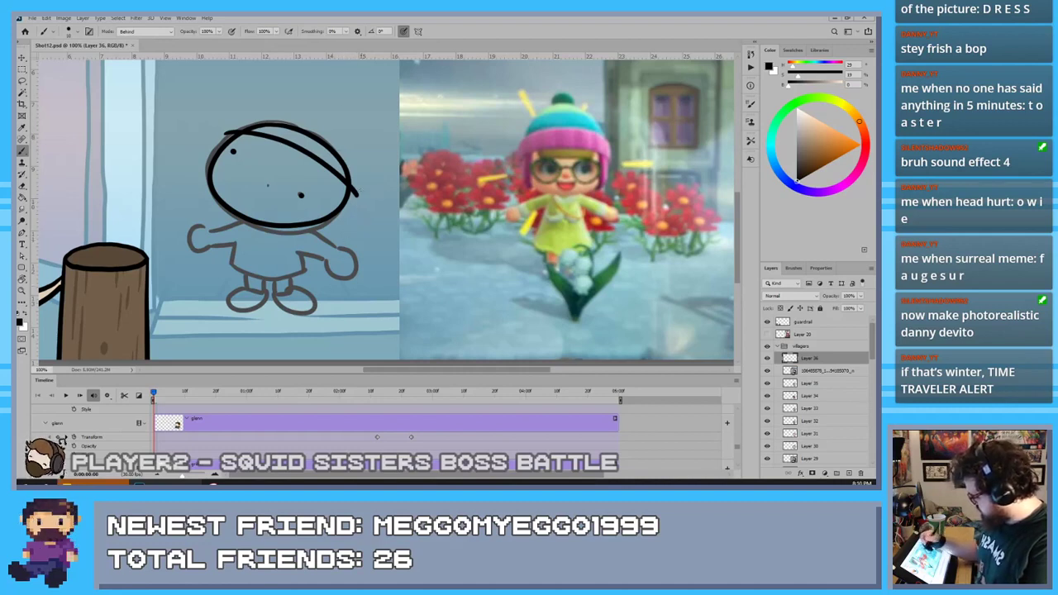
drag(367, 158, 358, 197)
mouse_move(367, 159)
mouse_down()
mouse_move(258, 109)
mouse_move(216, 117)
mouse_up()
key(ctrl+z)
mouse_move(368, 161)
mouse_down()
mouse_move(250, 104)
mouse_move(219, 134)
mouse_up()
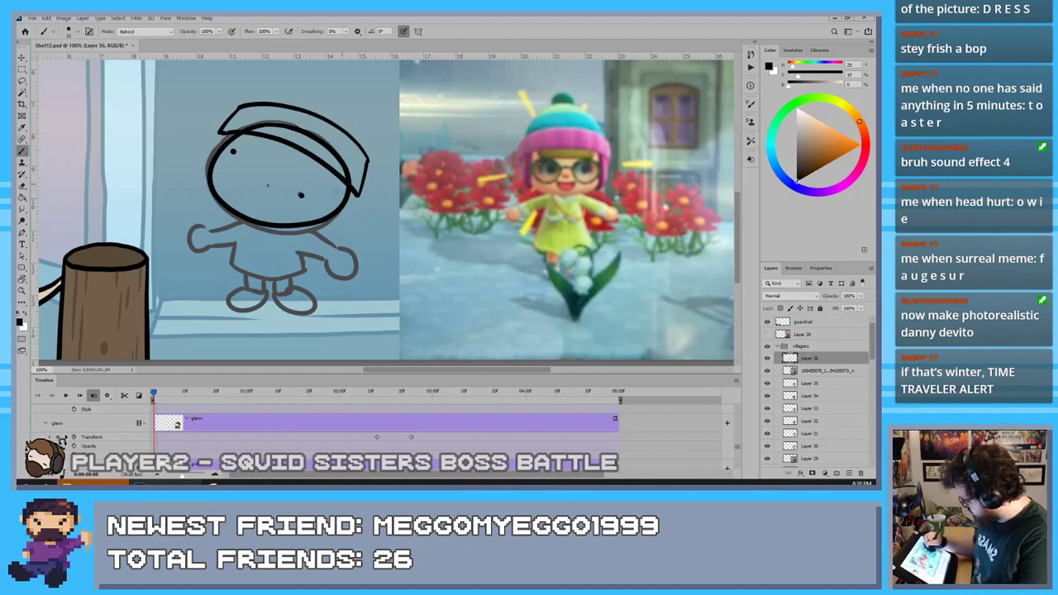
Ink rounded hair locks hanging below the beanie's brim on both sides of the face
mouse_move(342, 183)
mouse_down()
mouse_move(330, 229)
mouse_move(357, 196)
mouse_up()
key(ctrl+z)
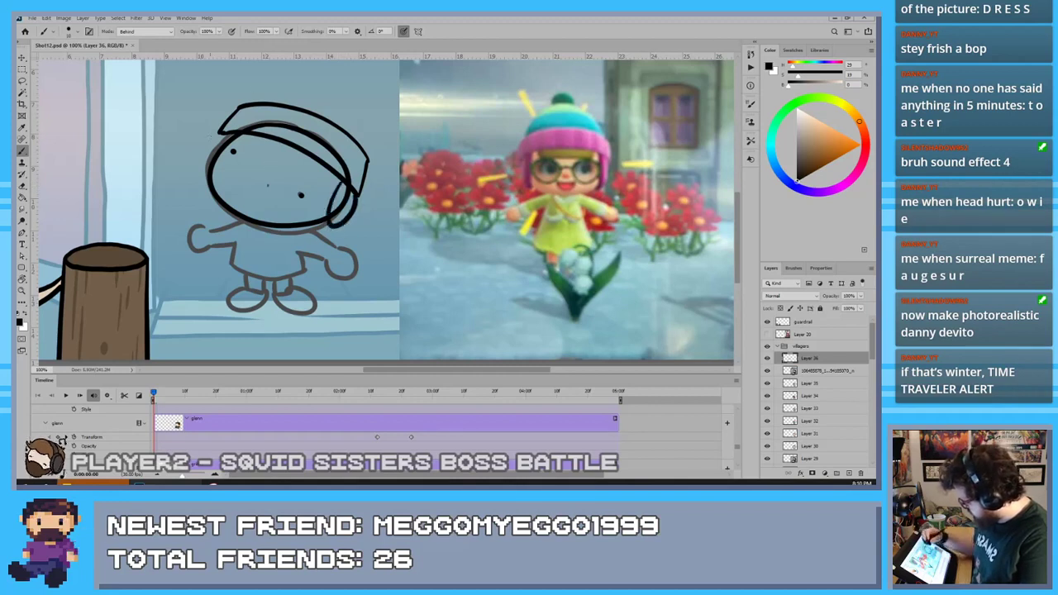
drag(225, 135, 206, 174)
key(ctrl+z)
drag(223, 133, 208, 179)
key(ctrl+z)
drag(220, 132, 196, 196)
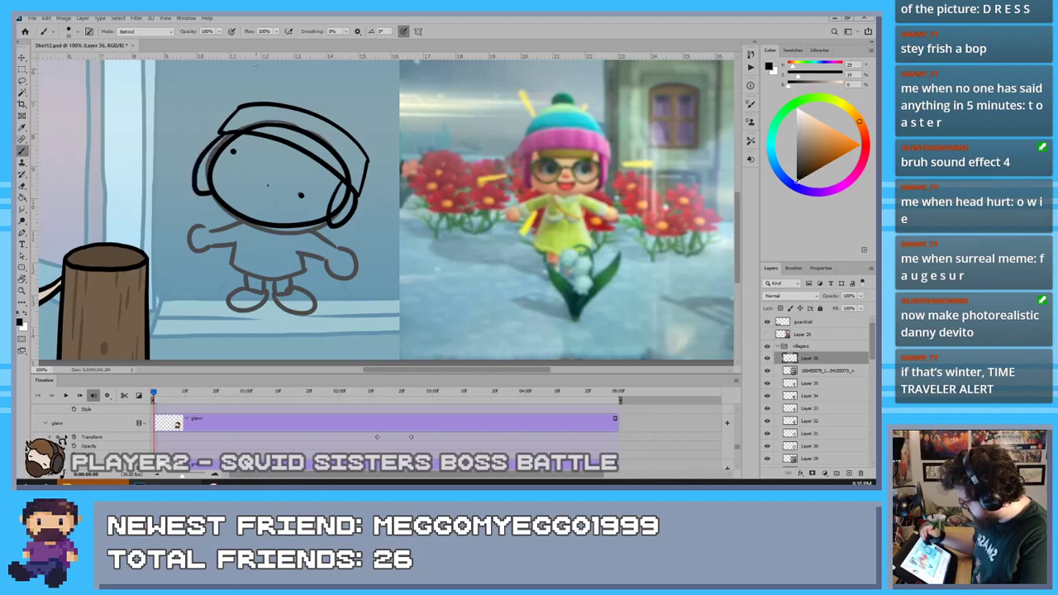
Redraw the hair lock on the left side of the face and erase the head outline crossing the beanie's brim
key(ctrl+z)
drag(220, 134, 197, 190)
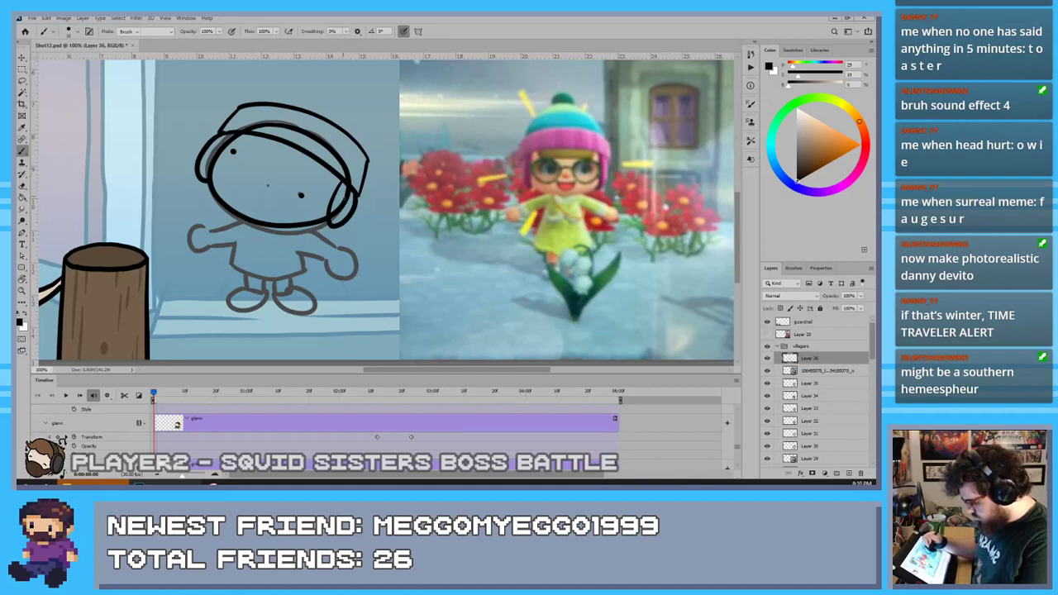
key(e)
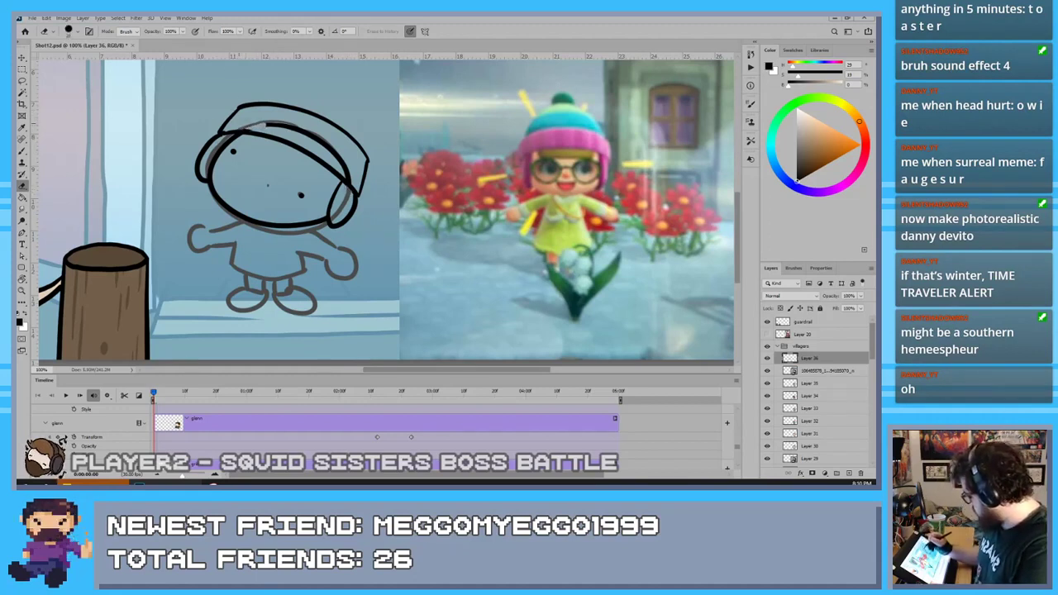
mouse_move(270, 124)
mouse_down()
mouse_move(325, 142)
mouse_move(347, 172)
mouse_up()
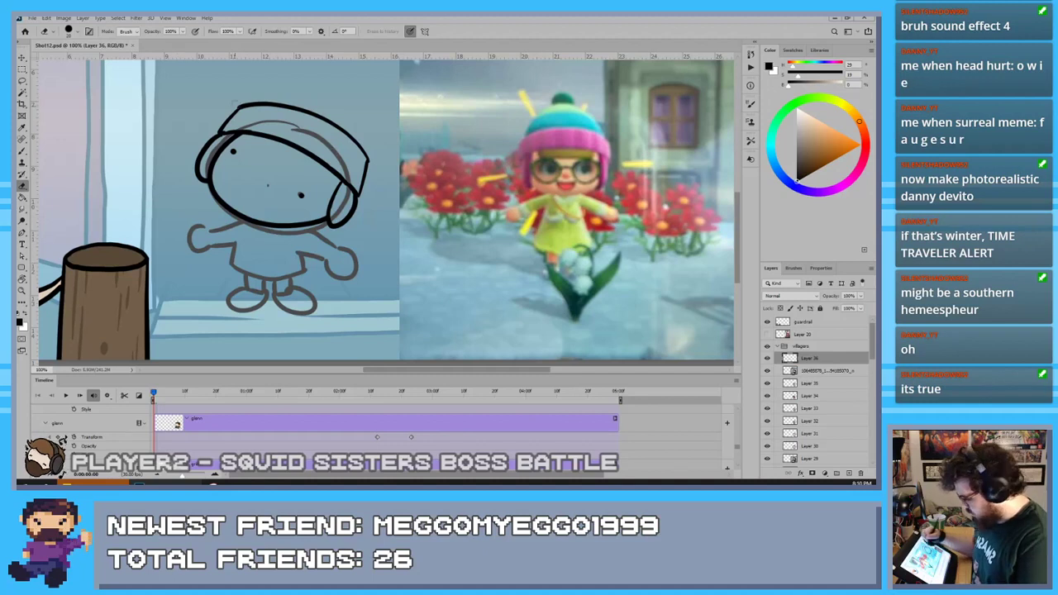
Finish inking the beanie with brim ribs, a domed crown and a pom-pom, and ink a curved fringe below the brim
key(b)
mouse_move(245, 105)
mouse_down()
mouse_move(239, 126)
mouse_move(313, 146)
mouse_move(353, 188)
mouse_up()
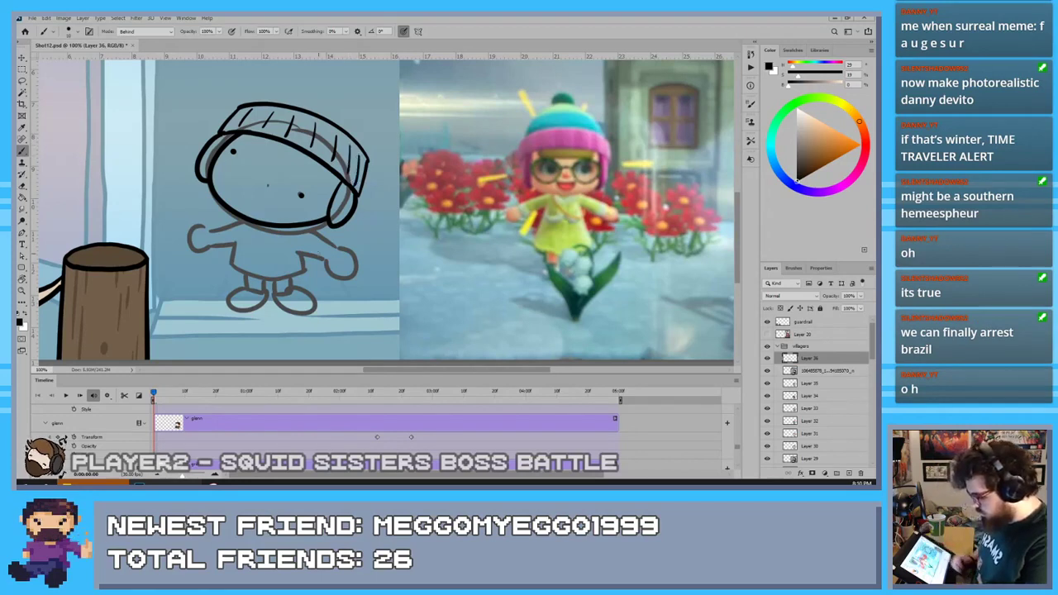
mouse_move(367, 156)
mouse_down()
mouse_move(366, 136)
mouse_move(250, 102)
mouse_move(367, 148)
mouse_up()
key(ctrl+z)
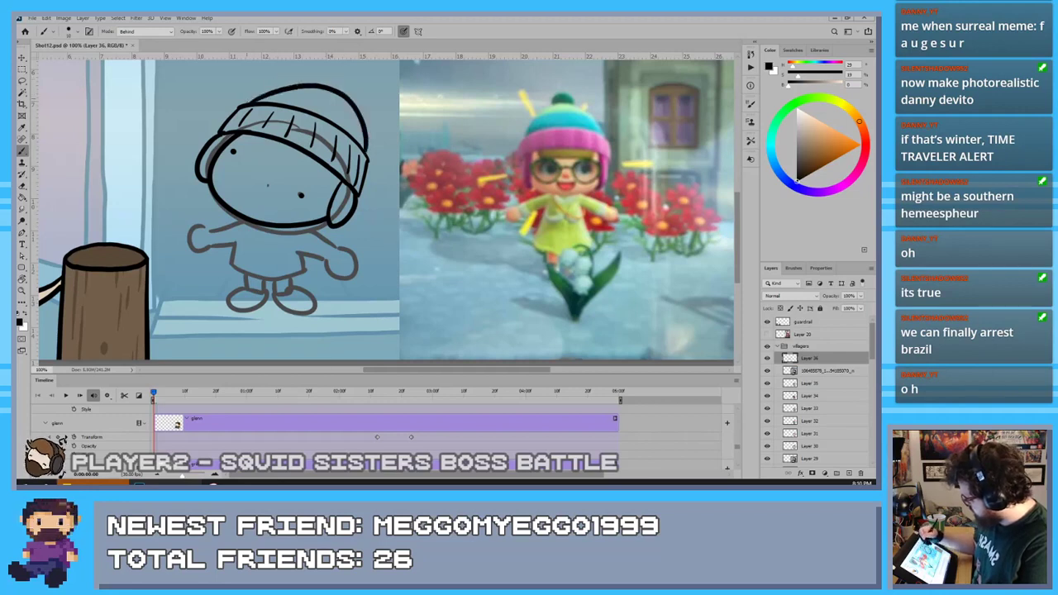
mouse_move(309, 87)
mouse_down()
mouse_move(325, 79)
mouse_move(354, 92)
mouse_up()
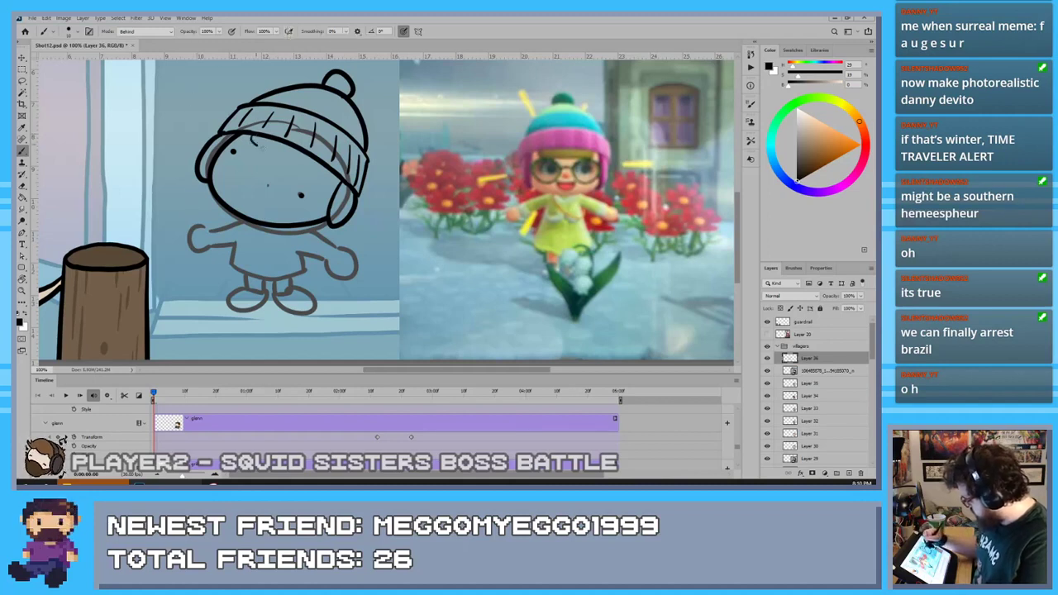
drag(246, 143, 326, 171)
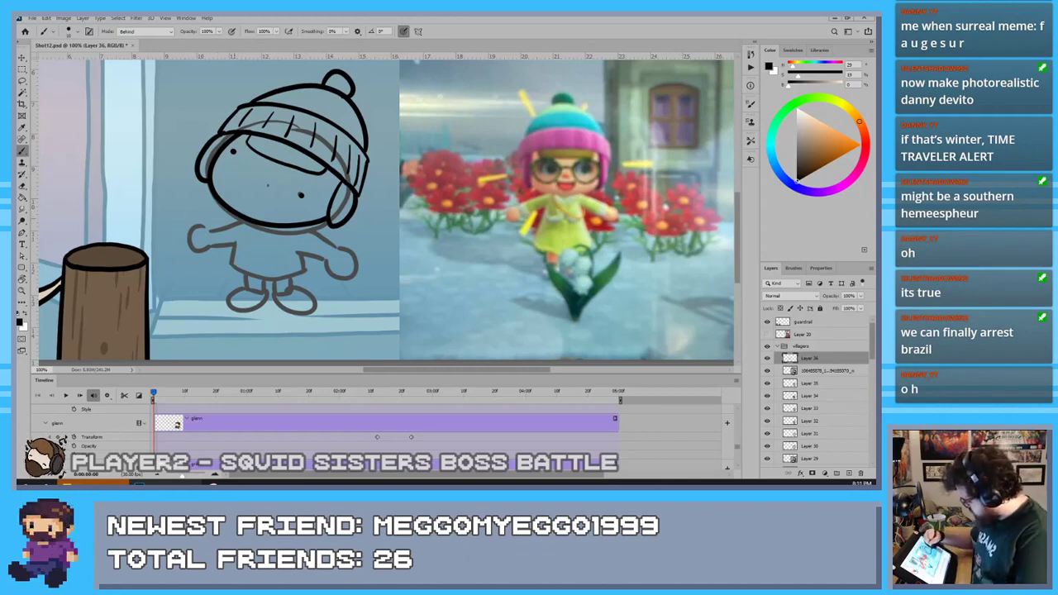
Ink the dress in black over the body template, with cuffed sleeves, a flared hem and a small collar
mouse_move(212, 229)
mouse_down()
mouse_move(243, 218)
mouse_move(205, 231)
mouse_move(225, 281)
mouse_move(301, 290)
mouse_up()
key(ctrl+z)
mouse_move(226, 278)
mouse_down()
mouse_move(306, 286)
mouse_move(303, 246)
mouse_up()
key(ctrl+z)
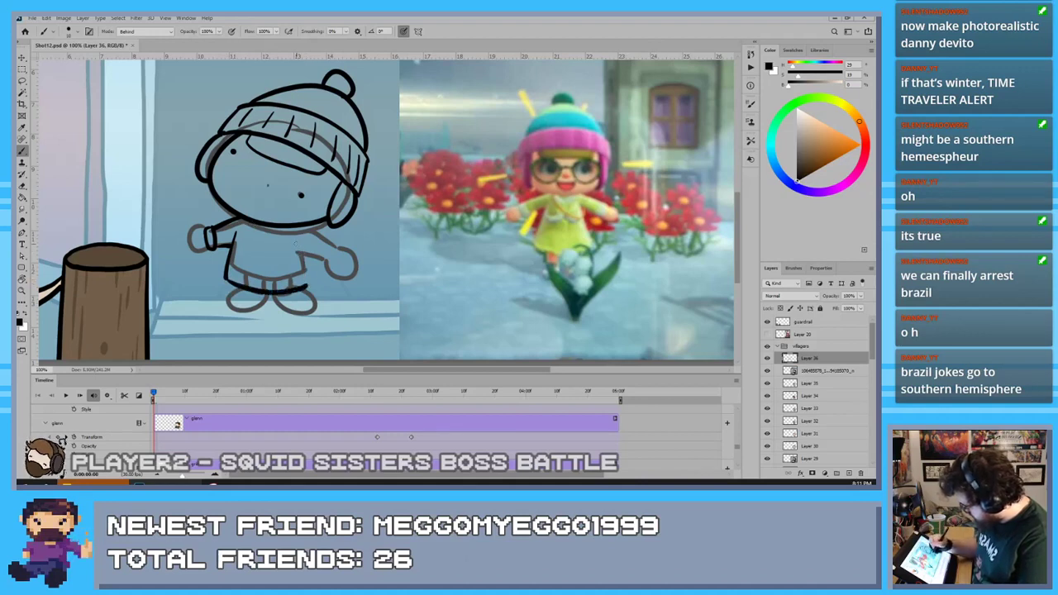
mouse_move(306, 288)
mouse_down()
mouse_move(297, 244)
mouse_move(317, 262)
mouse_move(338, 240)
mouse_move(341, 266)
mouse_move(307, 225)
mouse_move(260, 233)
mouse_move(293, 238)
mouse_up()
key(ctrl+z)
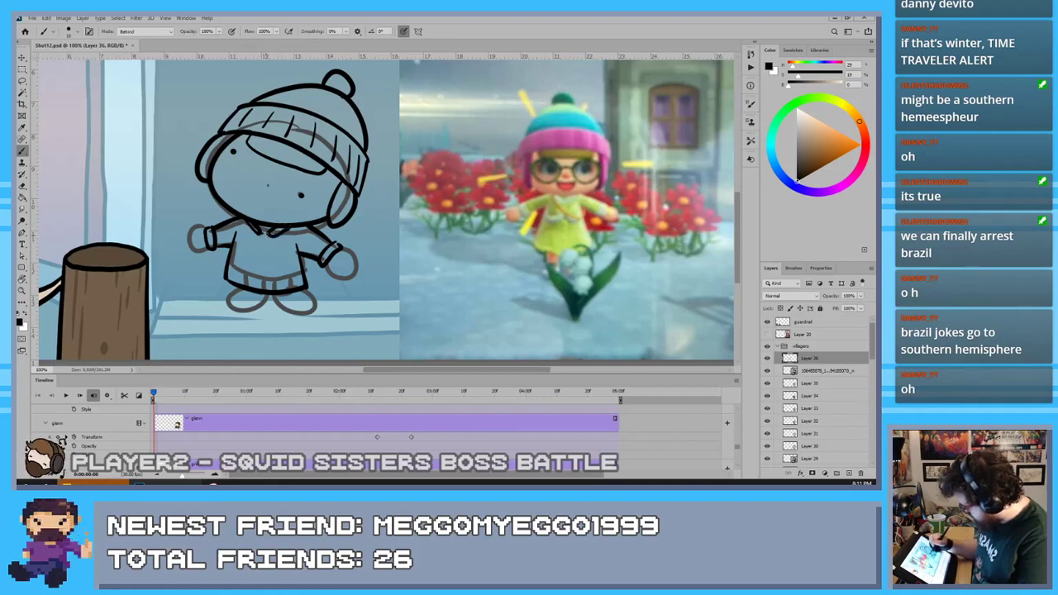
Ink a centre line down the front of the dress and curved overlay lines on both sides of the chest
drag(265, 234, 261, 289)
key(ctrl+z)
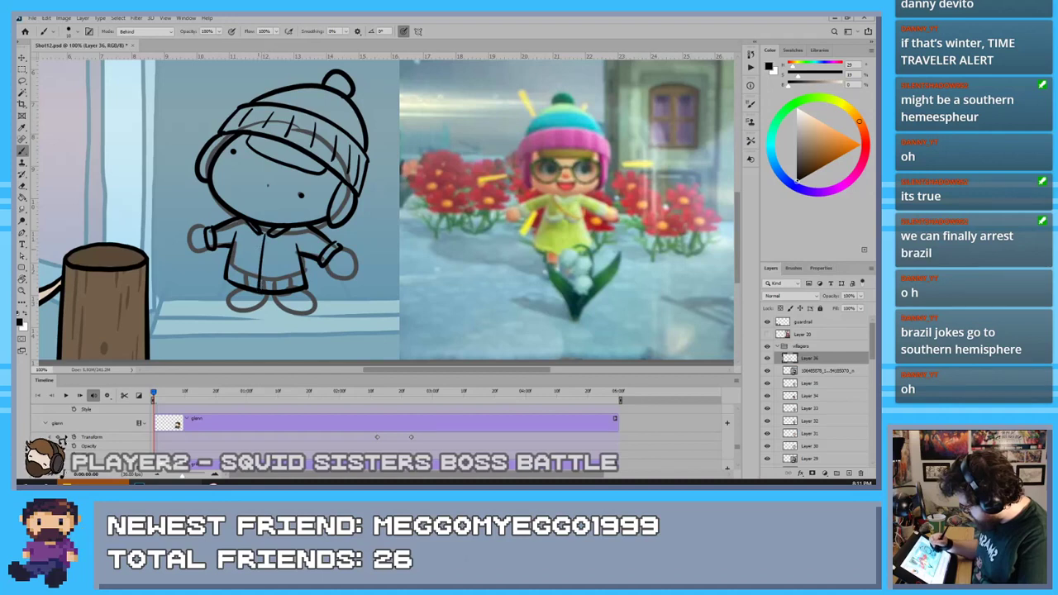
mouse_move(260, 236)
mouse_down()
mouse_move(232, 250)
mouse_move(297, 259)
mouse_up()
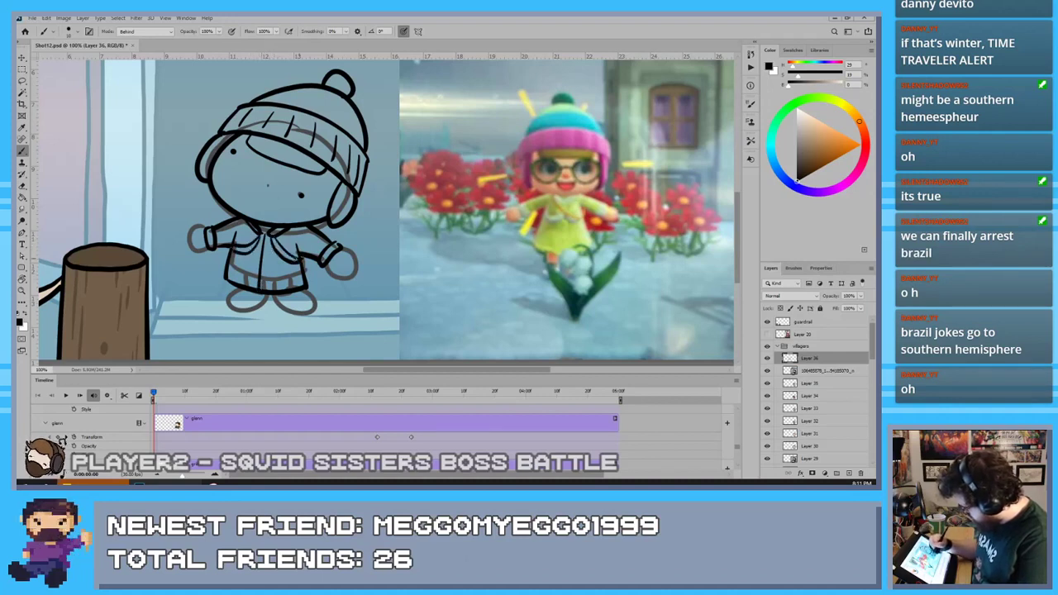
Ink a diagonal strap across the chest with a small rounded bag at the hip, cleaning up the overlapping lines
drag(246, 218, 266, 260)
drag(271, 260, 302, 281)
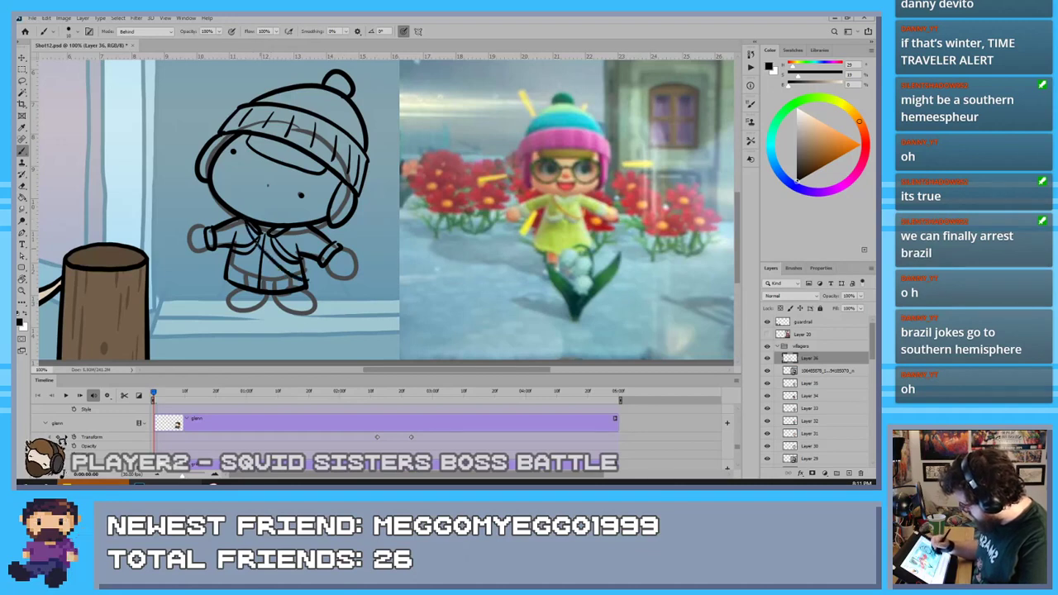
key(ctrl+z)
drag(244, 221, 305, 270)
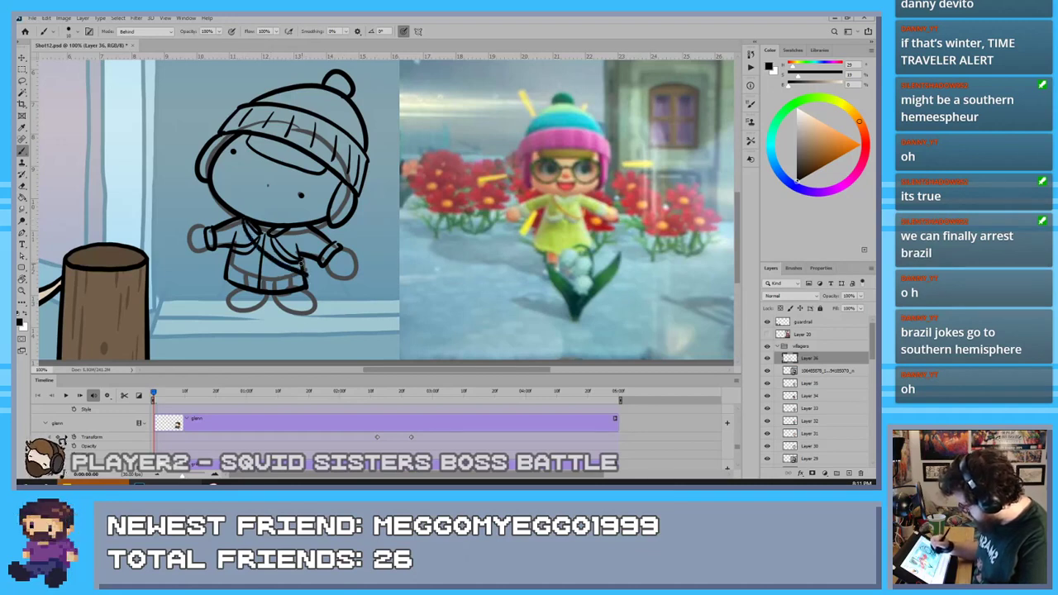
key(ctrl+z)
mouse_move(243, 218)
mouse_down()
mouse_move(314, 276)
mouse_move(313, 263)
mouse_move(305, 274)
mouse_up()
key(ctrl+z)
key(e)
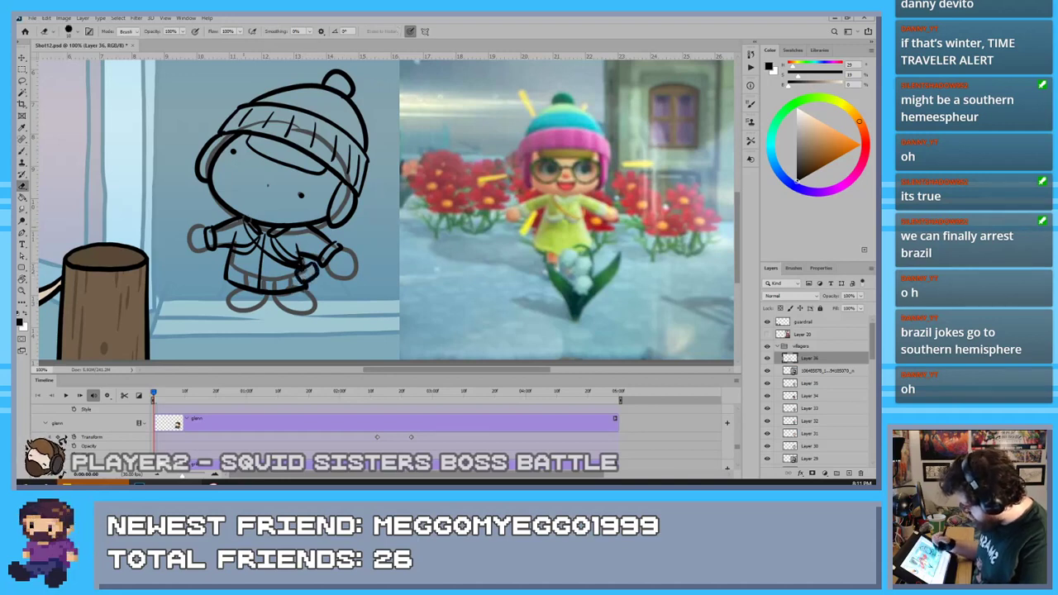
key(b)
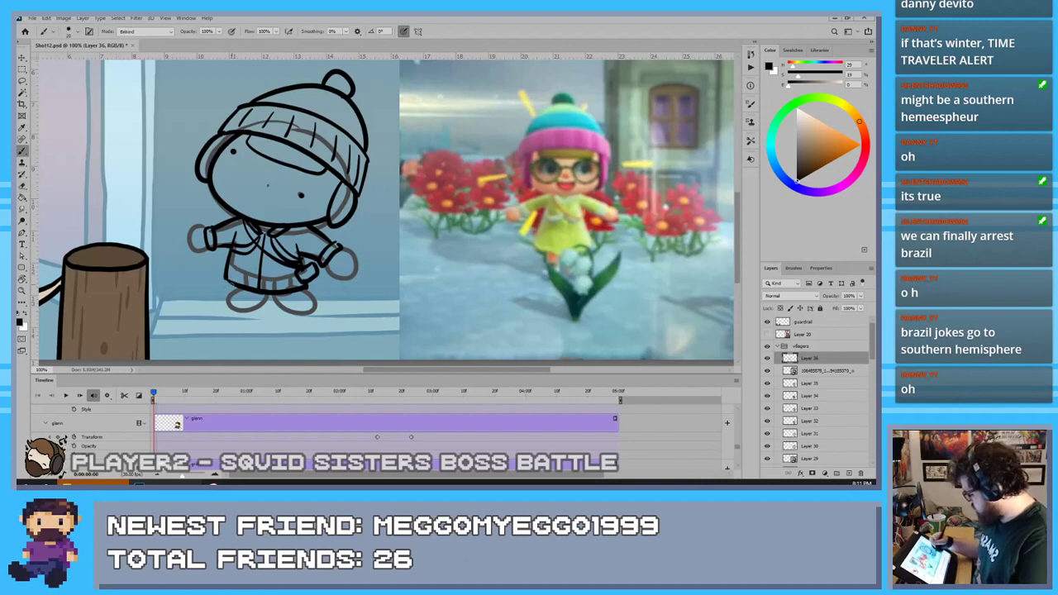
Ink the two round hands and both feet in black over the template
mouse_move(239, 288)
mouse_down()
mouse_move(230, 304)
mouse_move(264, 312)
mouse_move(341, 251)
mouse_move(344, 278)
mouse_move(340, 251)
mouse_up()
key(ctrl+z)
mouse_move(206, 230)
mouse_down()
mouse_move(199, 251)
mouse_move(188, 239)
mouse_move(210, 246)
mouse_up()
key(ctrl+z)
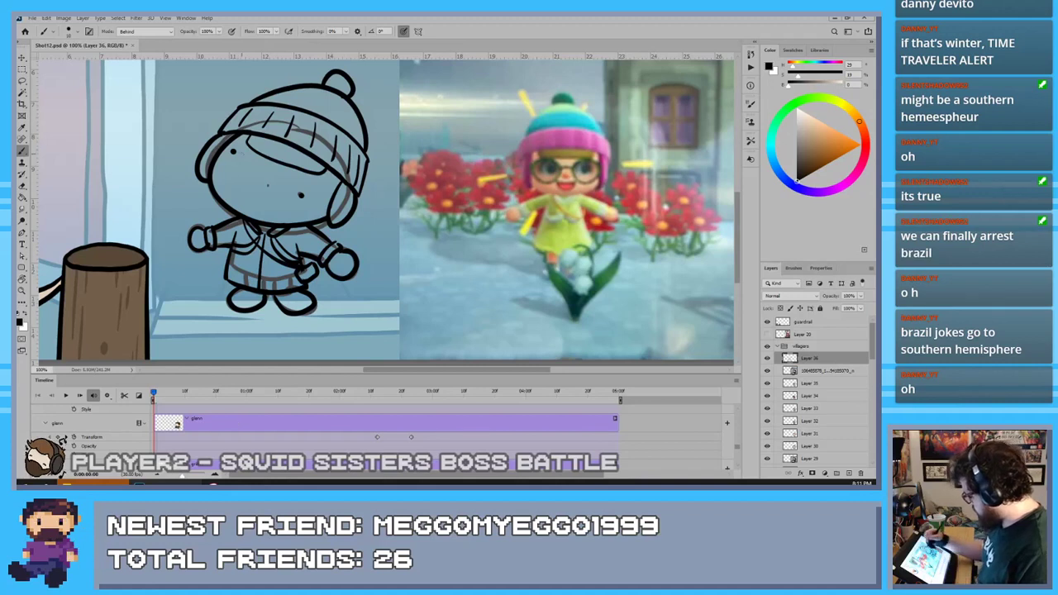
Ink large round glasses around both eyes, joined by a curved bridge
mouse_move(246, 142)
mouse_down()
mouse_move(212, 140)
mouse_move(253, 157)
mouse_move(226, 144)
mouse_move(250, 148)
mouse_move(257, 183)
mouse_move(232, 144)
mouse_move(213, 155)
mouse_move(229, 142)
mouse_up()
key(ctrl+z)
key(ctrl+z)
key(ctrl+z)
key(ctrl+z)
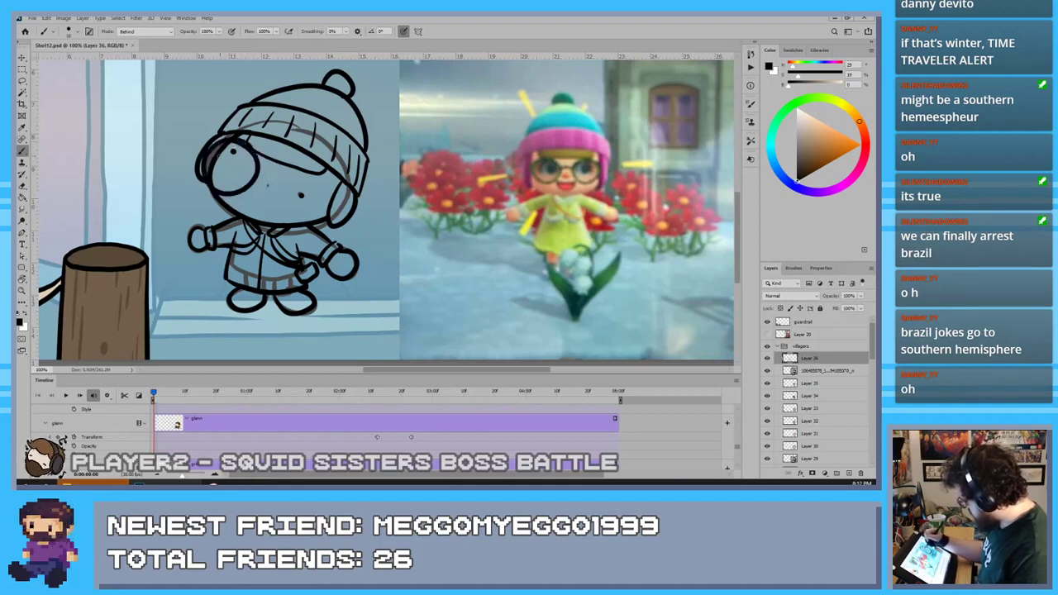
mouse_move(320, 168)
mouse_down()
mouse_move(328, 214)
mouse_move(324, 174)
mouse_up()
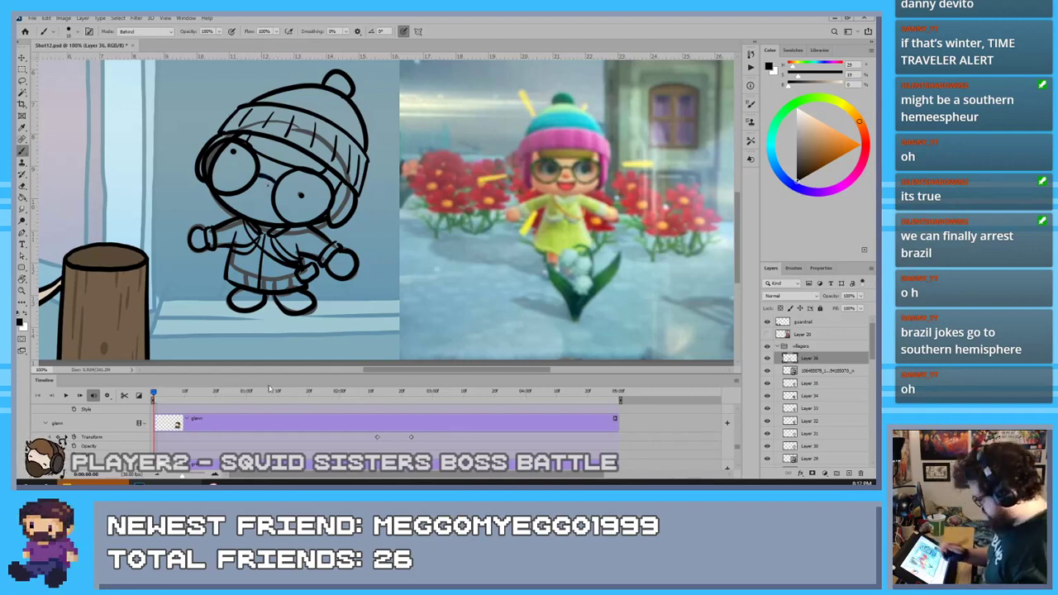
Sample the pink of the reference beanie's brim and fill the drawn brim behind the line art
alt+click(577, 133)
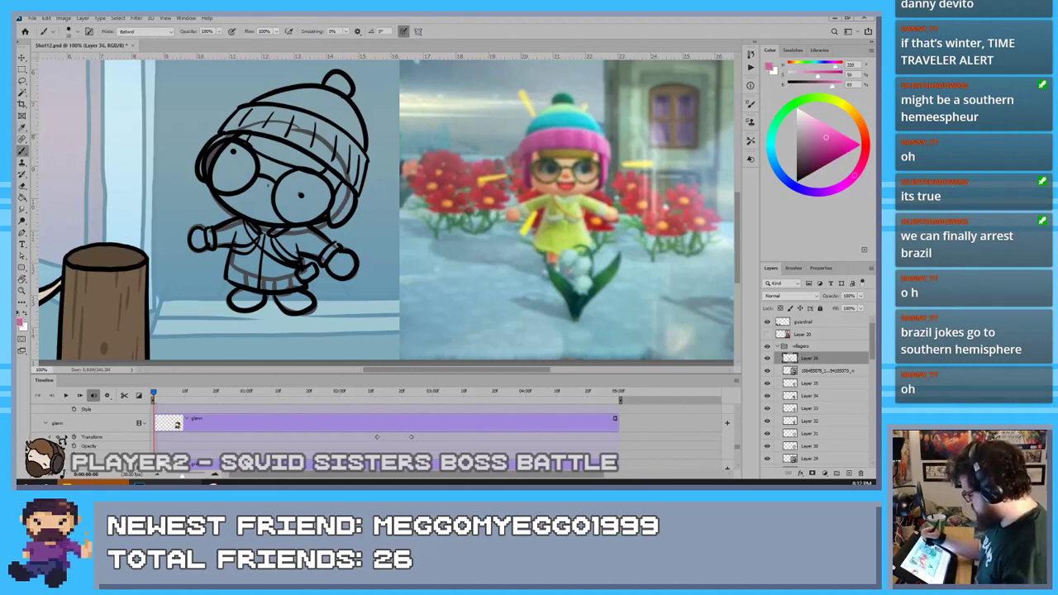
mouse_move(237, 118)
mouse_down()
mouse_move(225, 129)
mouse_move(253, 111)
mouse_up()
key(ctrl+plus)
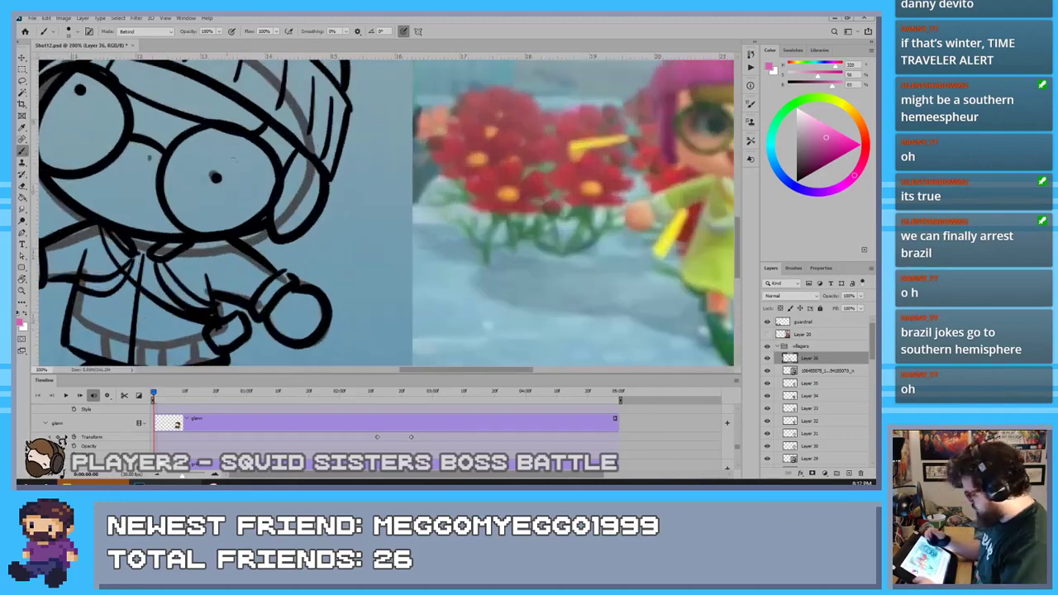
drag(219, 173, 377, 282)
mouse_move(303, 129)
mouse_down()
mouse_move(339, 119)
mouse_move(378, 124)
mouse_move(459, 162)
mouse_move(508, 211)
mouse_move(492, 235)
mouse_move(490, 275)
mouse_move(417, 203)
mouse_move(302, 148)
mouse_move(319, 153)
mouse_move(275, 124)
mouse_move(397, 149)
mouse_move(485, 222)
mouse_up()
mouse_move(404, 157)
mouse_down()
mouse_move(443, 187)
mouse_move(465, 227)
mouse_move(418, 195)
mouse_up()
drag(385, 154, 409, 168)
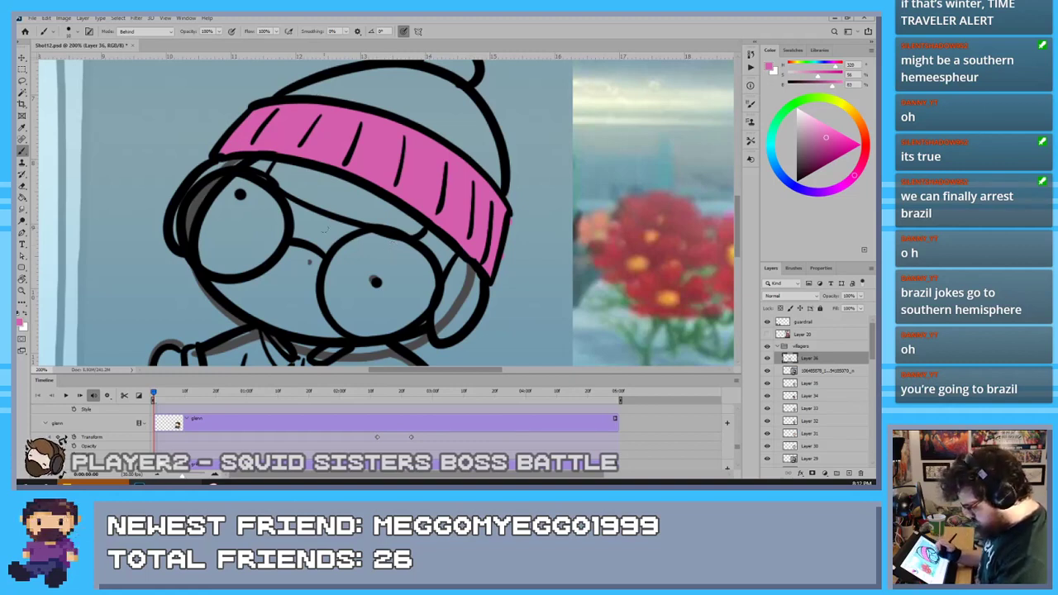
Sample the turquoise from the reference beanie and paint it as a band along the crown just above the brim
drag(324, 231, 143, 251)
key(i)
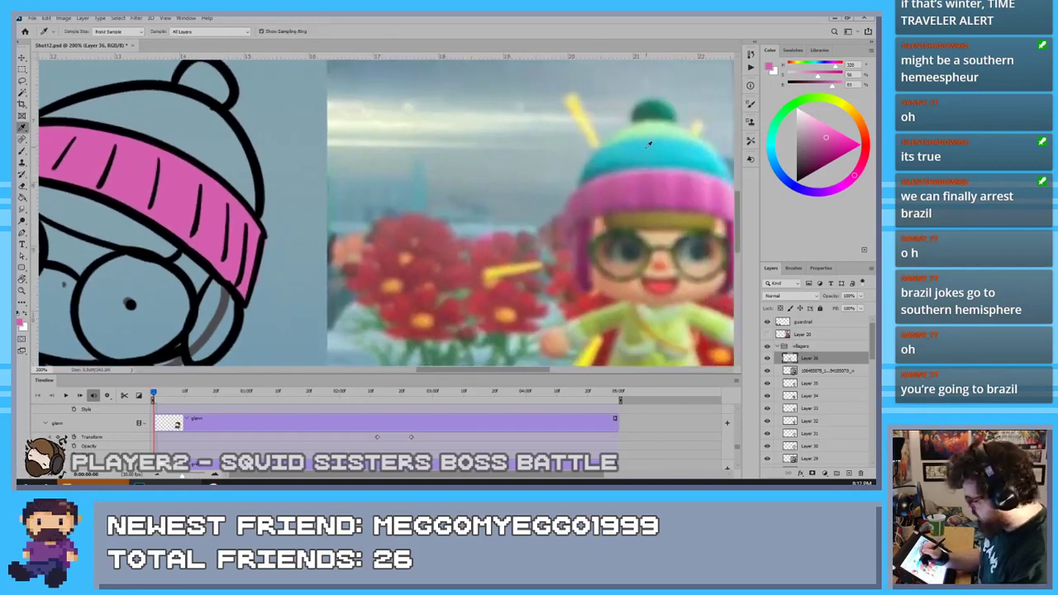
click(655, 145)
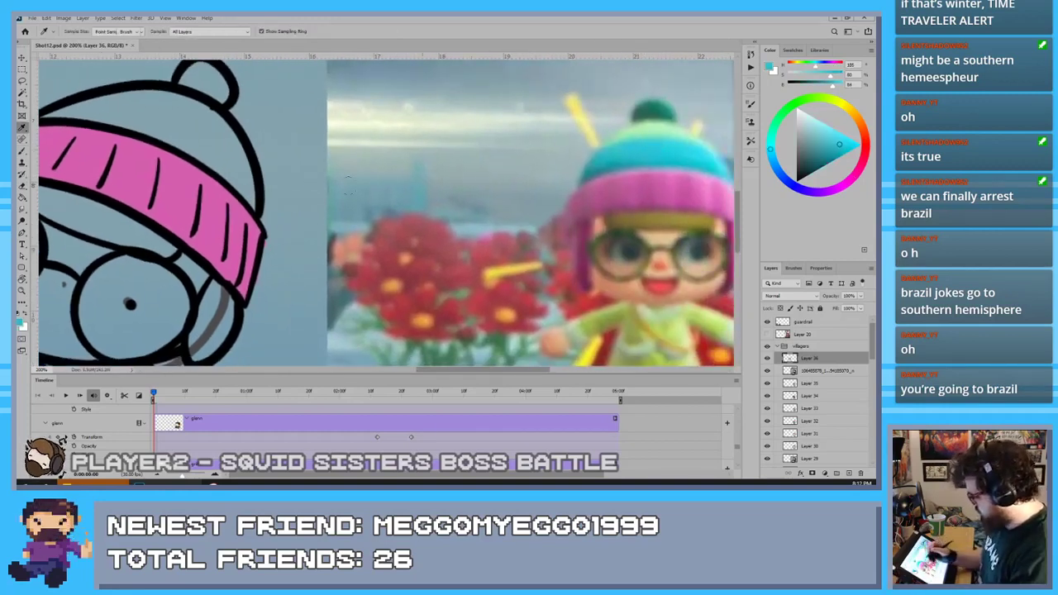
key(b)
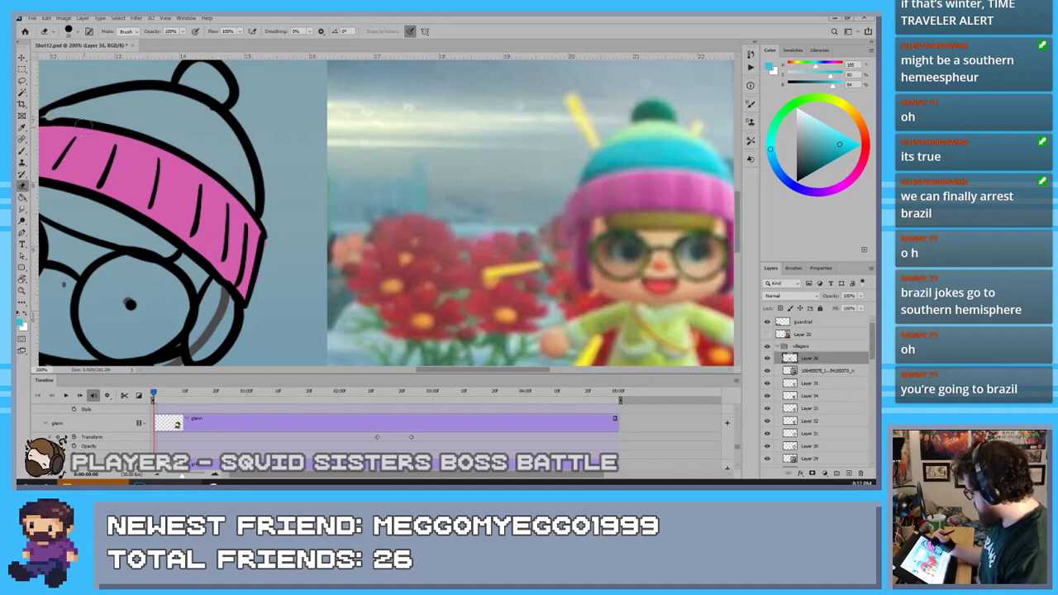
key(b)
mouse_move(82, 105)
mouse_down()
mouse_move(250, 185)
mouse_move(43, 121)
mouse_up()
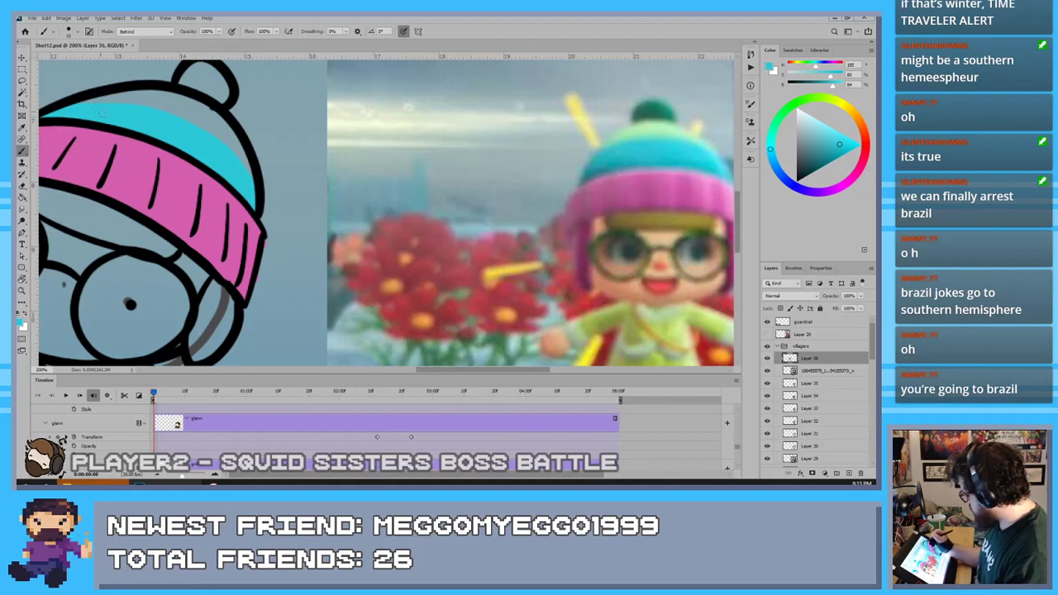
Sample the pale green from the reference beanie and fill the rest of the crown above the turquoise band
alt+click(665, 127)
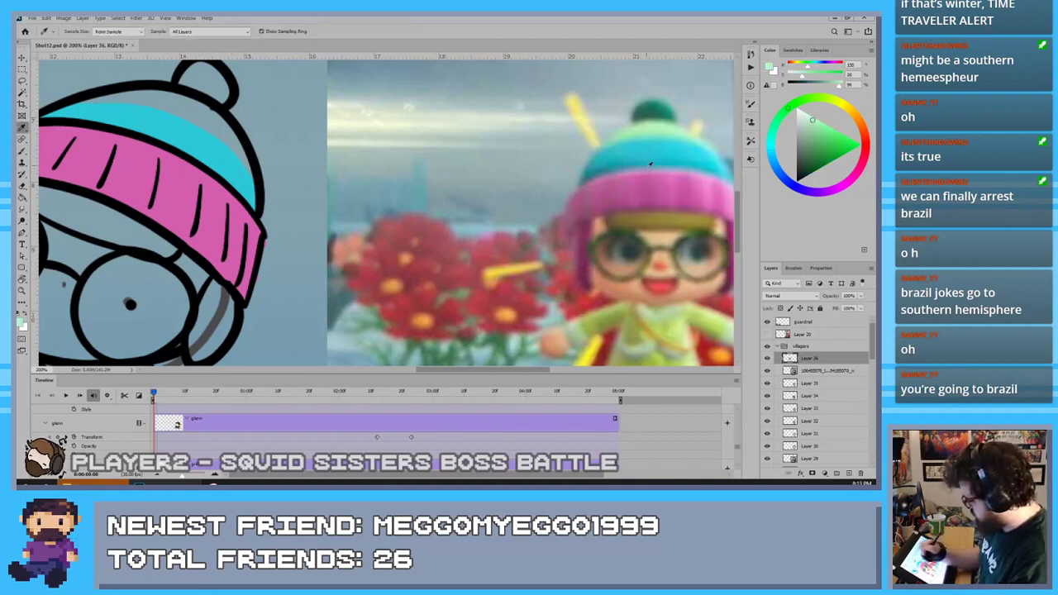
mouse_move(79, 99)
mouse_down()
mouse_move(142, 99)
mouse_move(227, 134)
mouse_up()
mouse_move(177, 102)
mouse_down()
mouse_move(242, 156)
mouse_move(186, 111)
mouse_up()
Sample the dark green of the reference pom-pom and fill the drawn pom-pom
key(i)
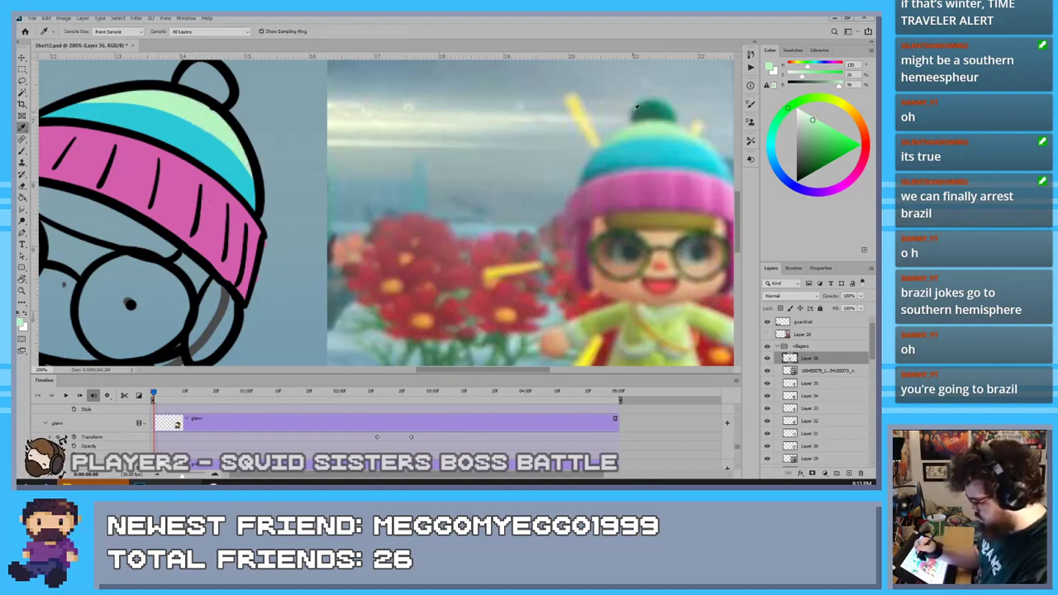
alt+click(658, 104)
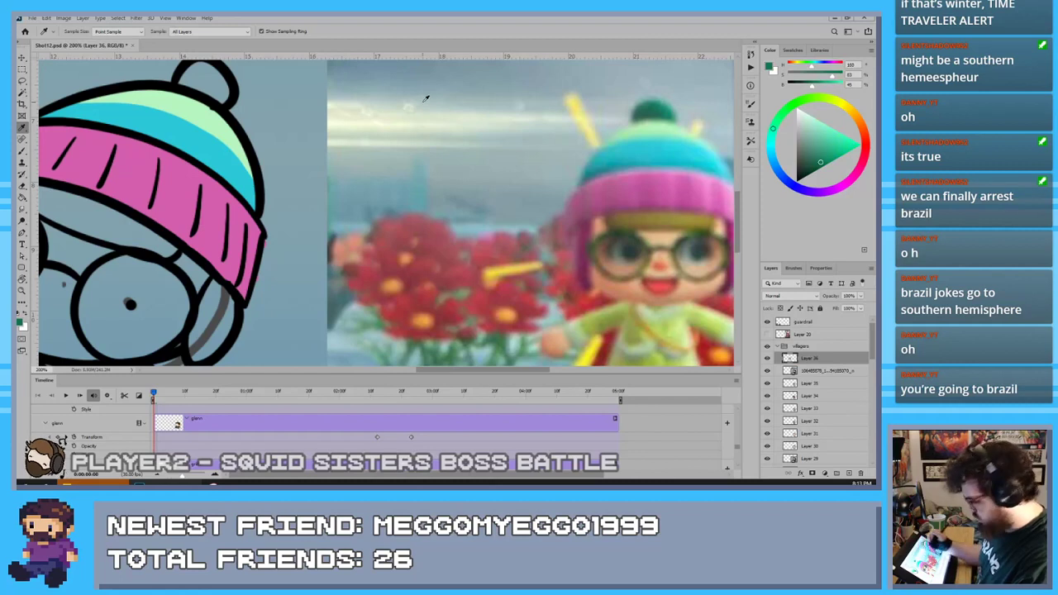
mouse_move(213, 110)
mouse_down()
mouse_move(220, 97)
mouse_move(196, 70)
mouse_move(208, 93)
mouse_move(183, 84)
mouse_move(183, 71)
mouse_move(213, 106)
mouse_up()
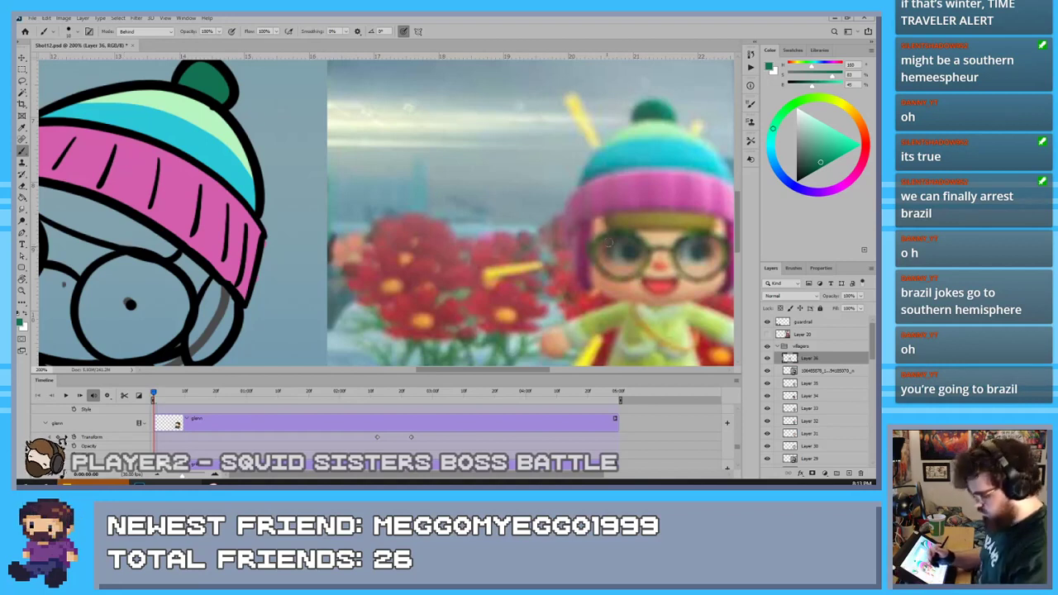
Pick a mustard yellow from the reference and fill the fringe below the beanie's brim
alt+click(512, 273)
key(b)
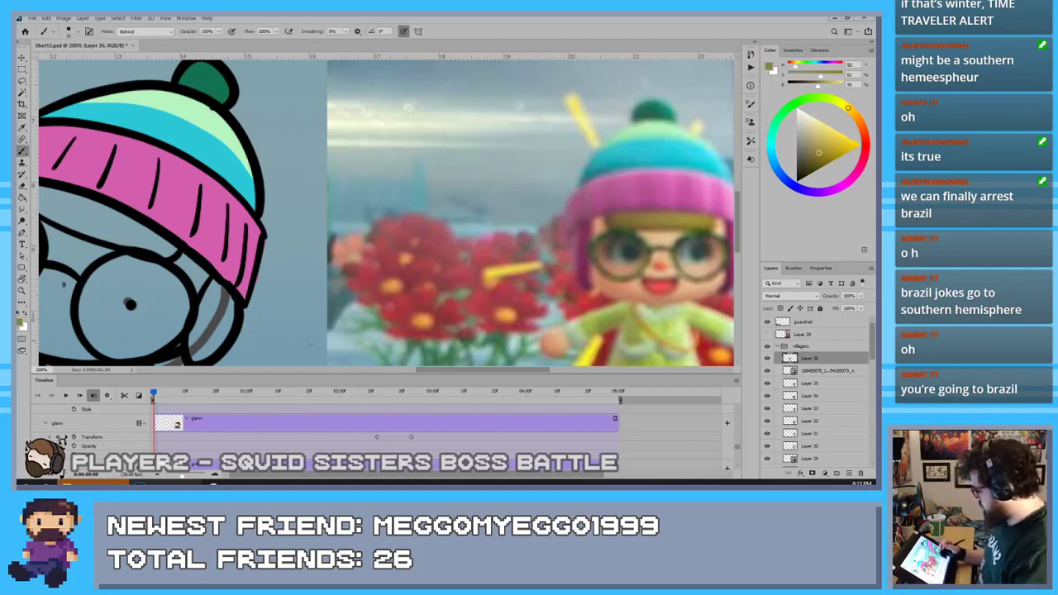
mouse_move(165, 248)
mouse_down()
mouse_move(78, 222)
mouse_move(70, 202)
mouse_up()
drag(167, 231, 239, 243)
mouse_move(153, 226)
mouse_down()
mouse_move(103, 209)
mouse_move(145, 203)
mouse_up()
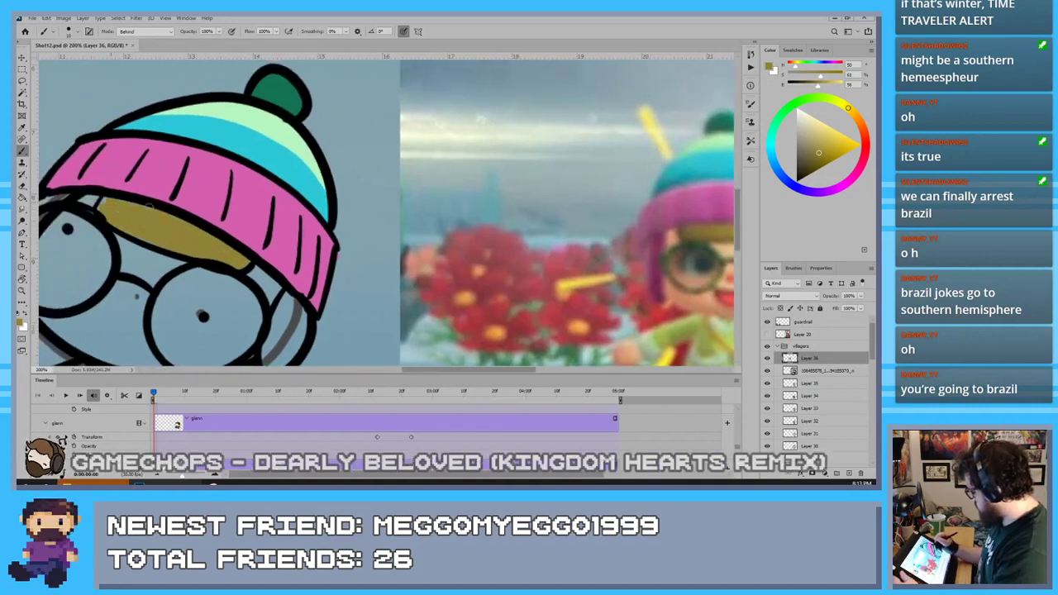
Try to fill the hair lock on the right side of the face with a dark pink sampled from the reference
drag(211, 295, 74, 198)
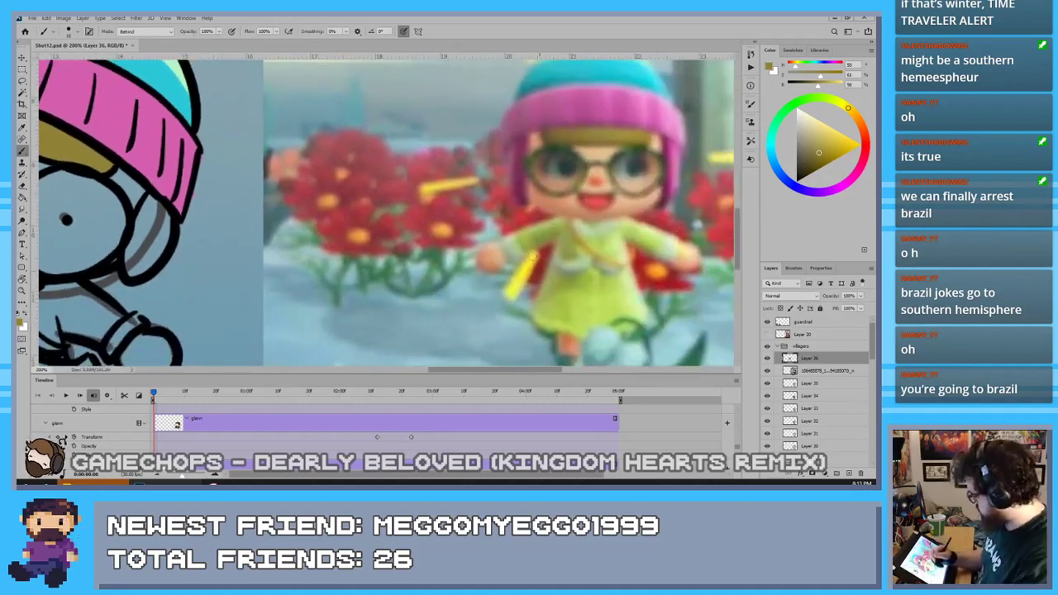
alt+click(520, 153)
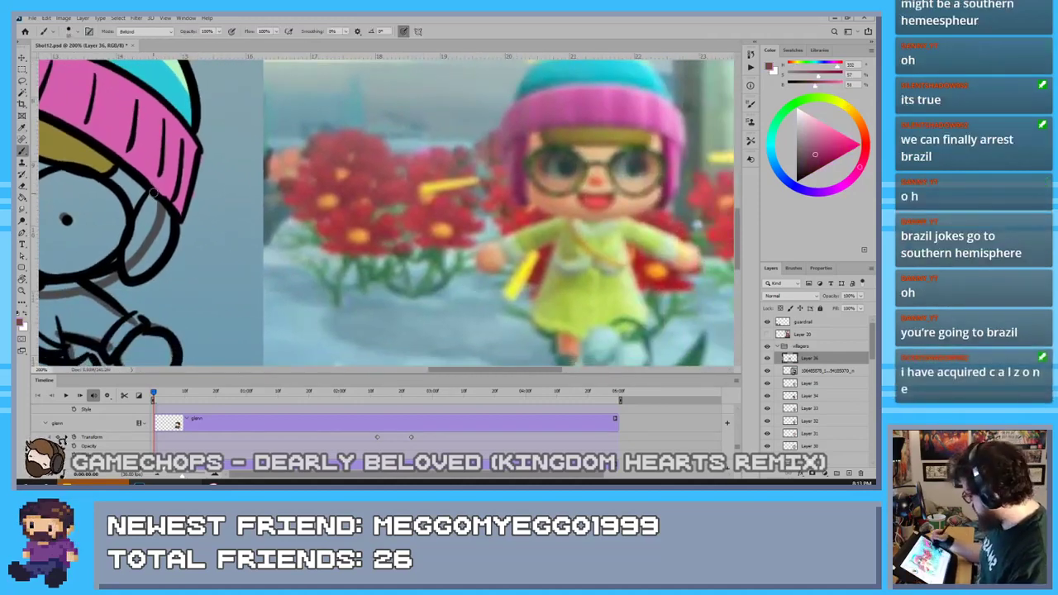
drag(153, 192, 126, 261)
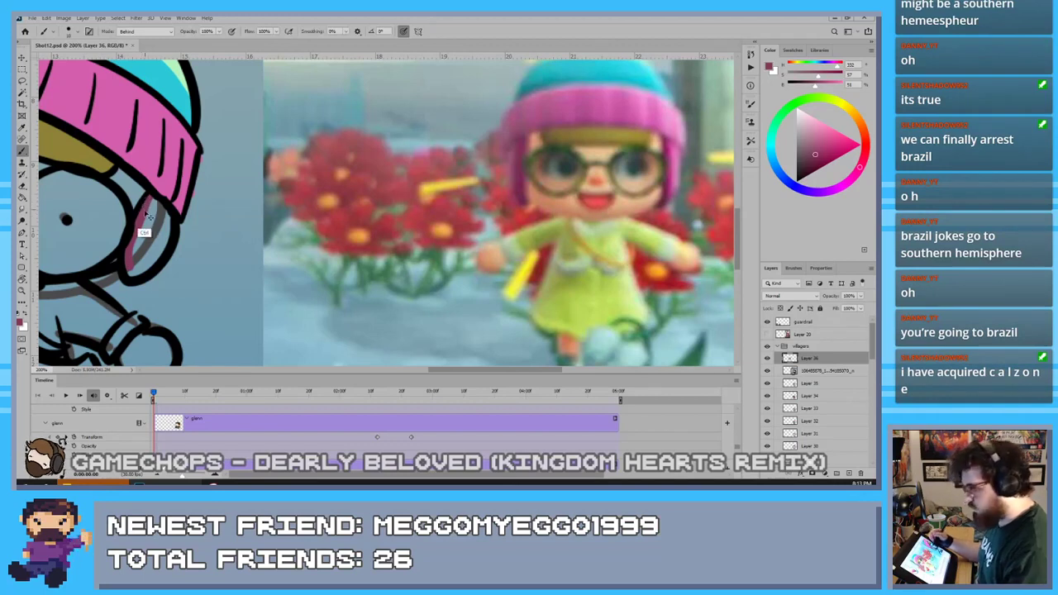
key(ctrl+z)
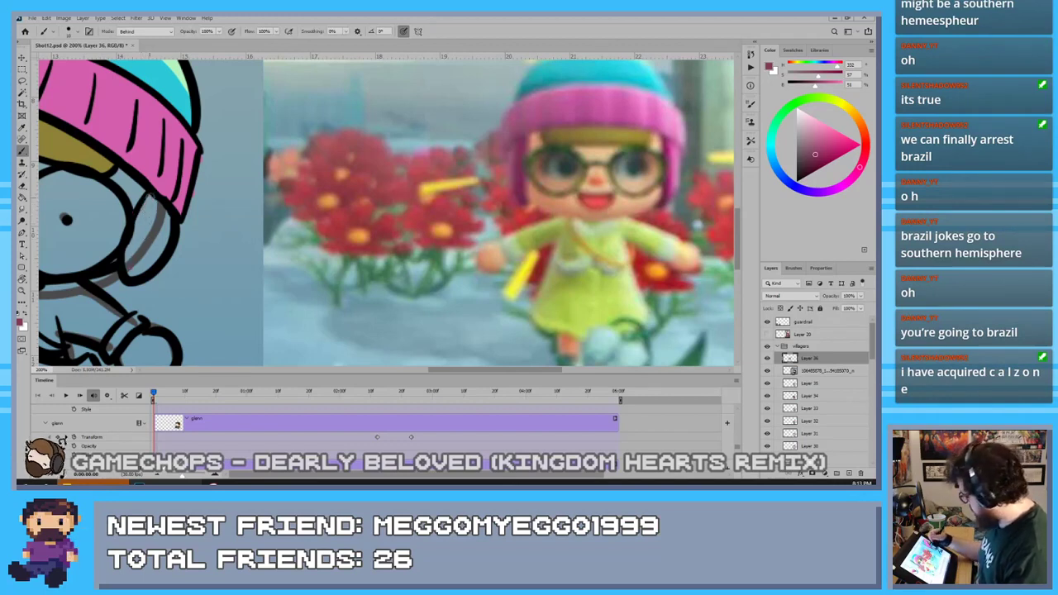
Paint the inner edges of both beanie ear flaps beside the glasses with the dark pink
drag(153, 193, 128, 269)
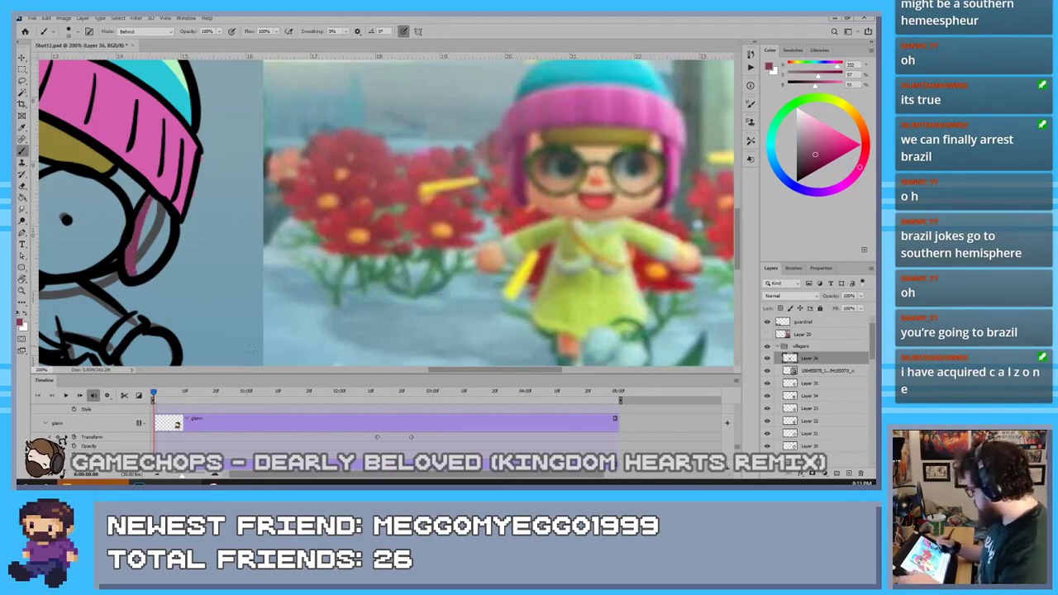
mouse_move(347, 357)
mouse_down()
mouse_move(586, 380)
mouse_move(662, 374)
mouse_up()
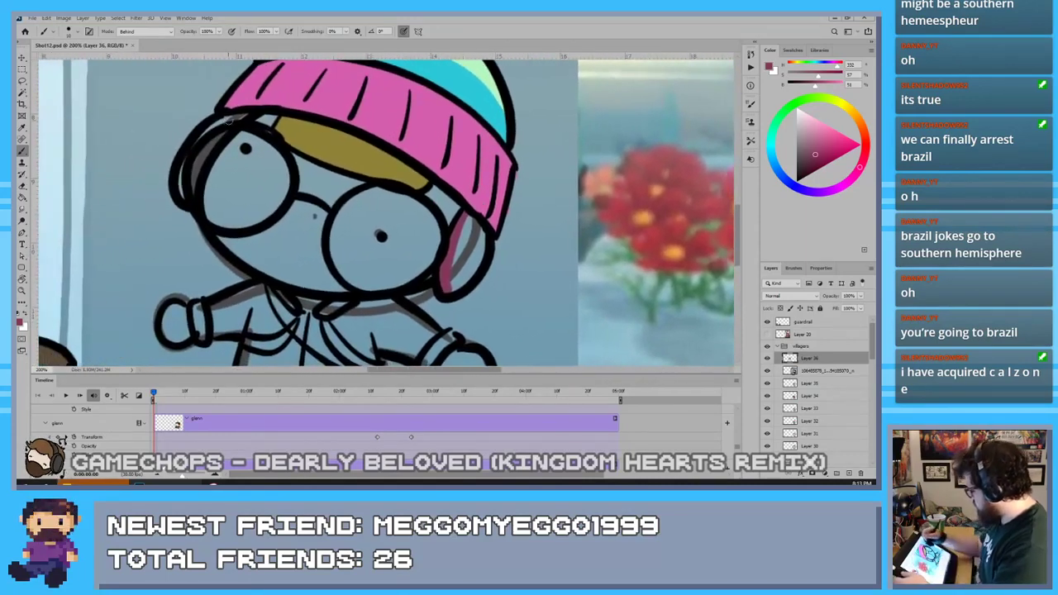
drag(236, 113, 183, 192)
key(ctrl+z)
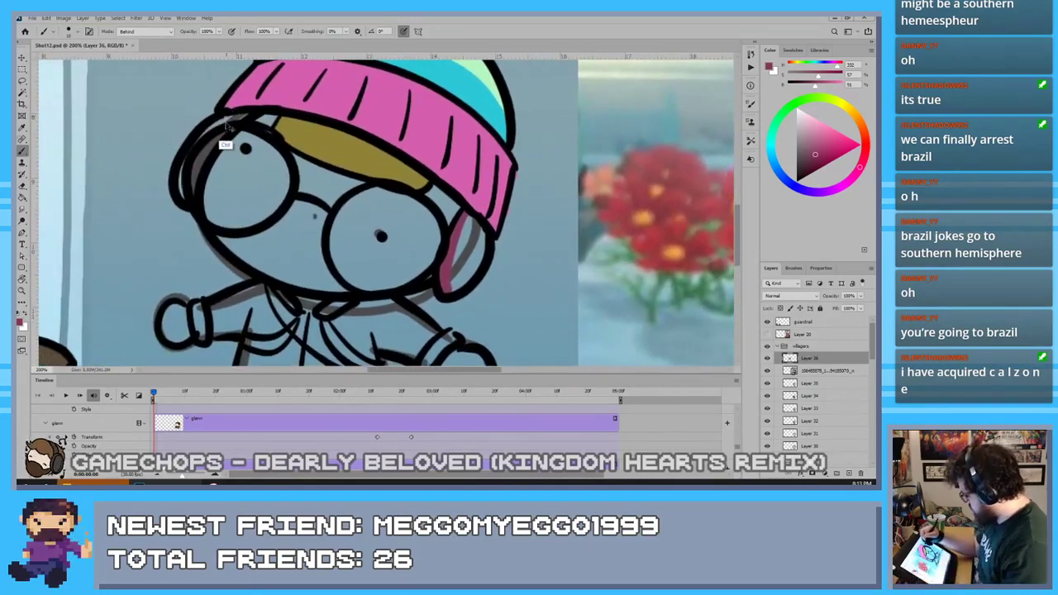
drag(231, 121, 192, 175)
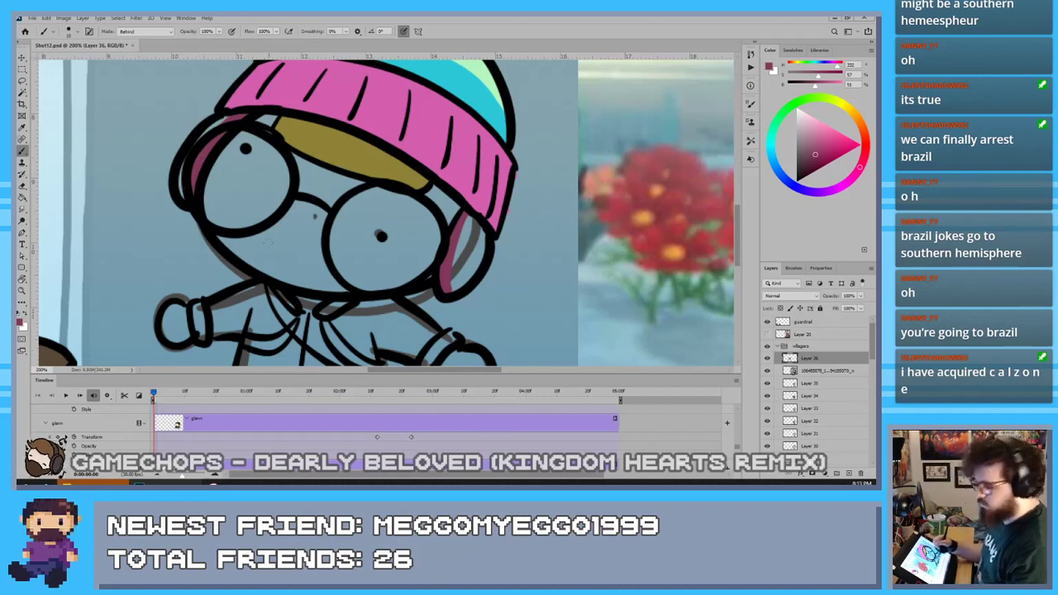
Sample the bright pink of the drawn beanie's brim and fill the outer part of both ear flaps
key(i)
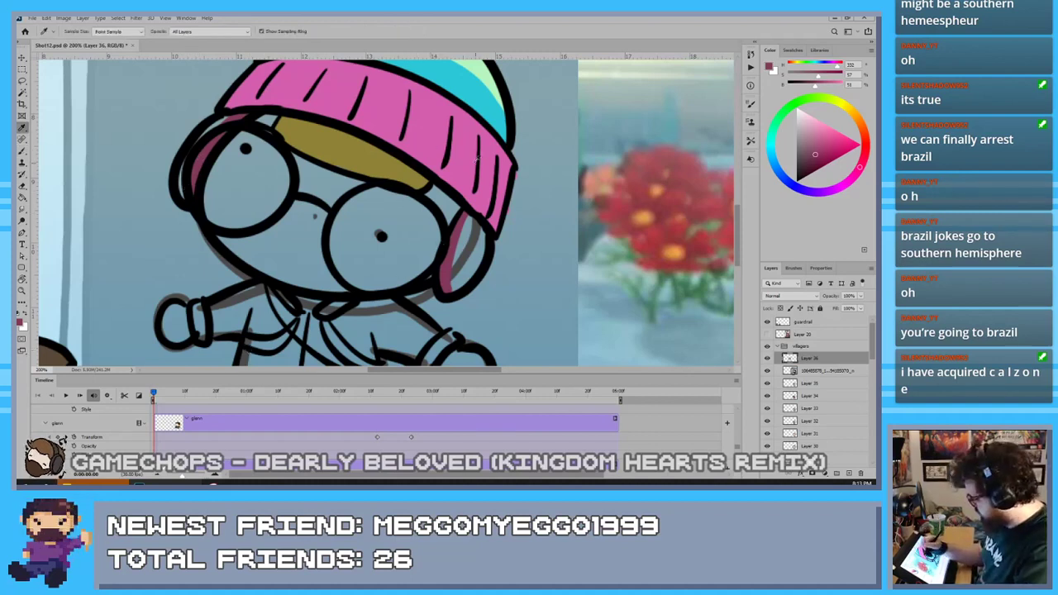
click(467, 152)
key(b)
mouse_move(453, 277)
mouse_down()
mouse_move(468, 240)
mouse_move(471, 265)
mouse_up()
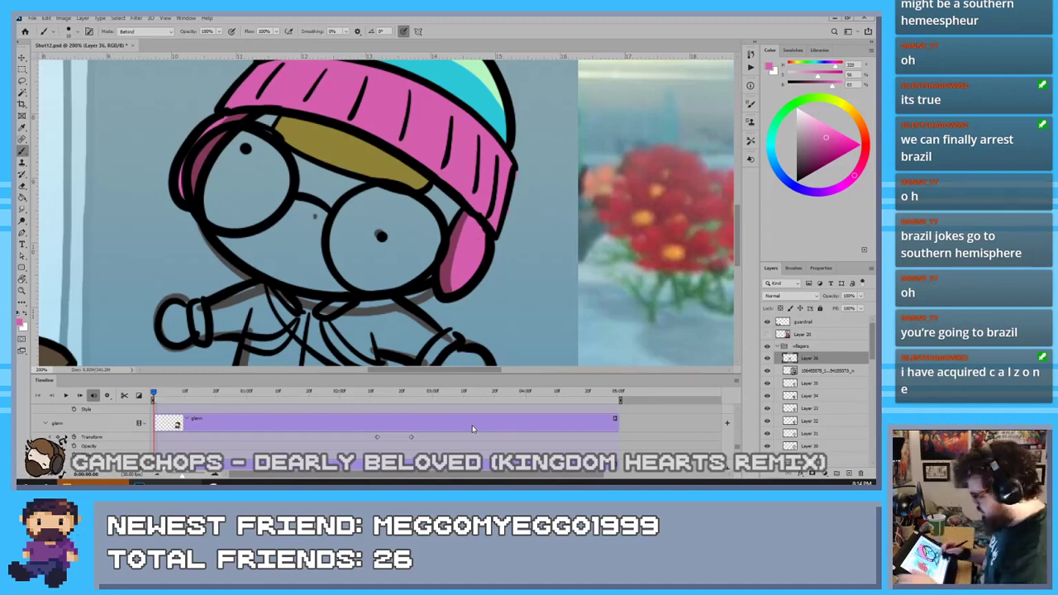
Sample a cream colour from the reference character's sleeve cuff and fill the drawn cuff nearest the reference picture
drag(250, 298, 161, 225)
drag(407, 320, 209, 269)
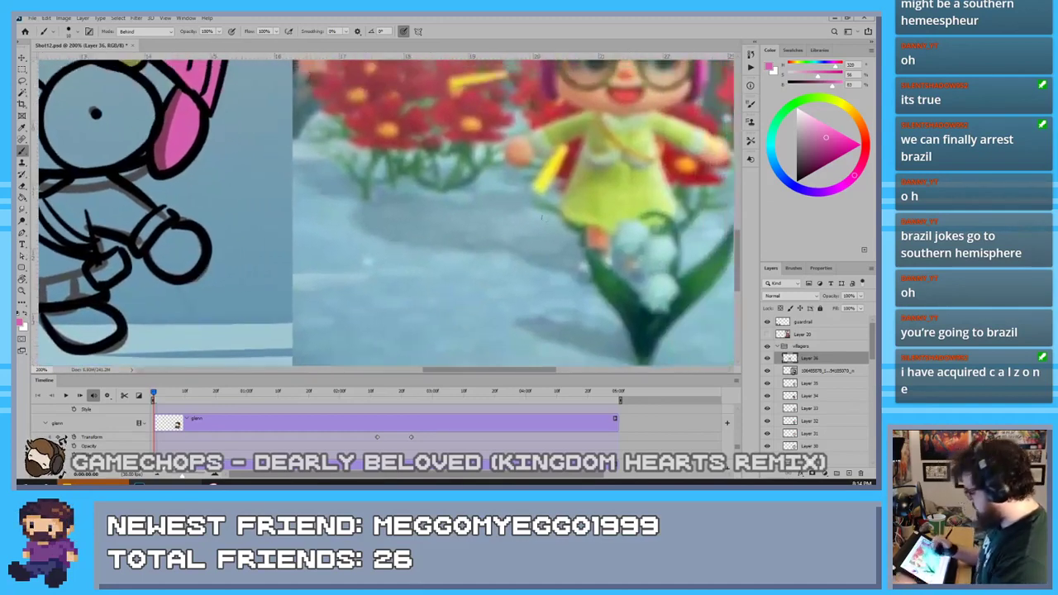
key(i)
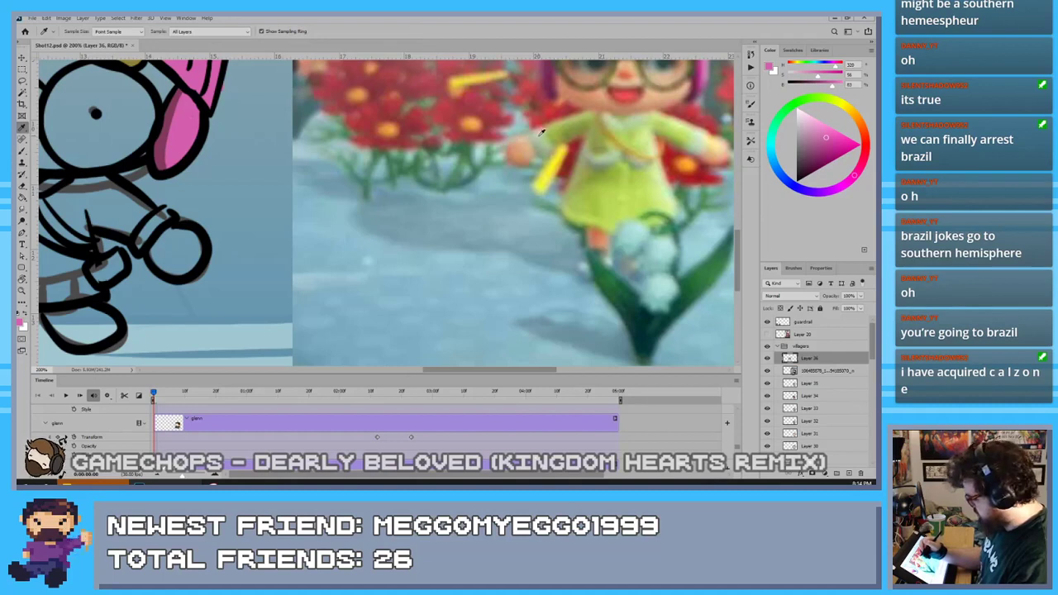
click(539, 133)
click(537, 126)
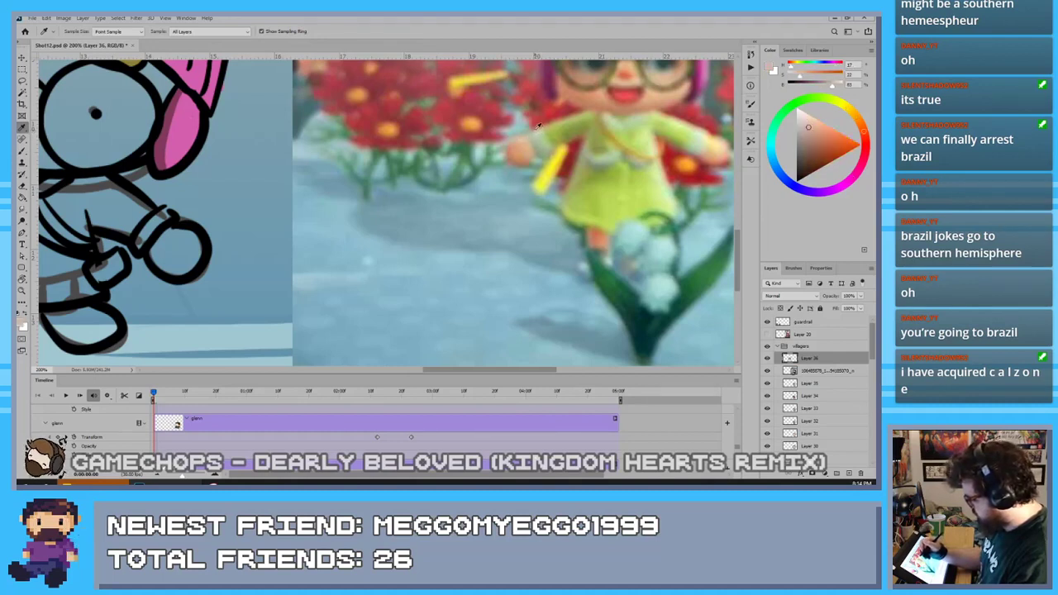
click(541, 131)
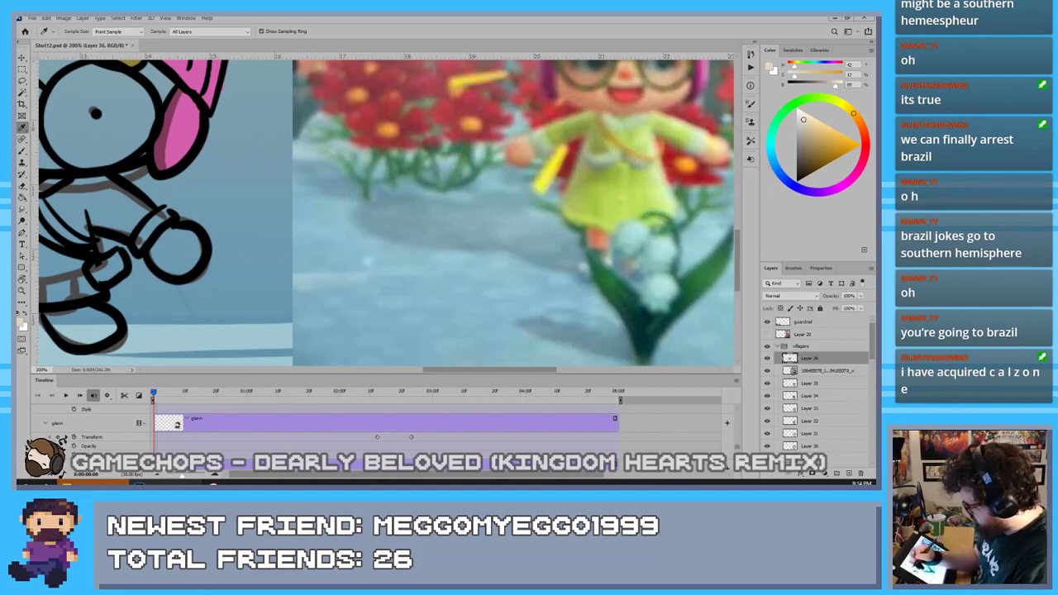
key(b)
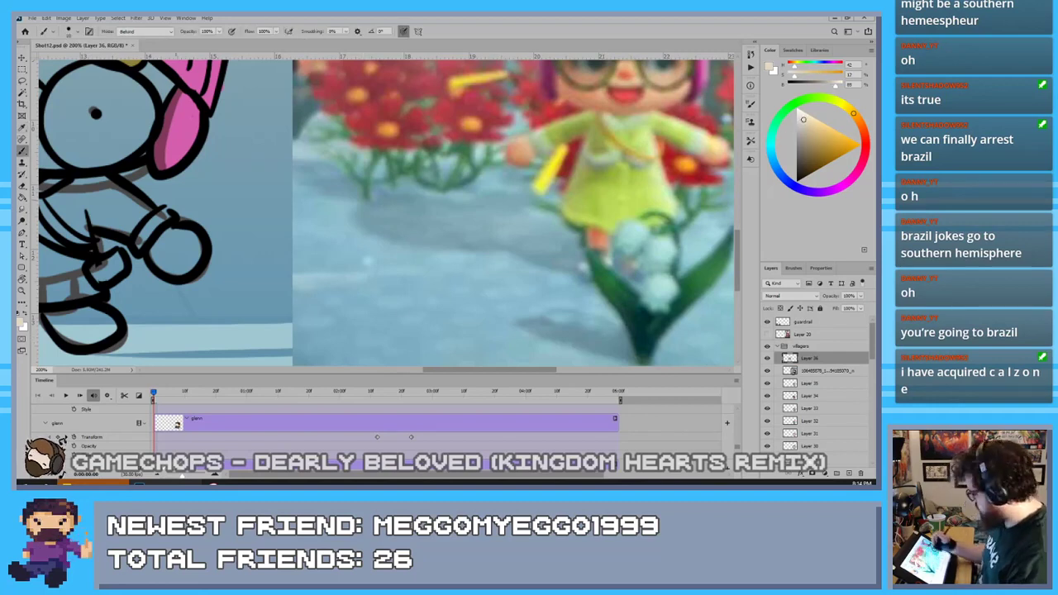
drag(170, 212, 138, 247)
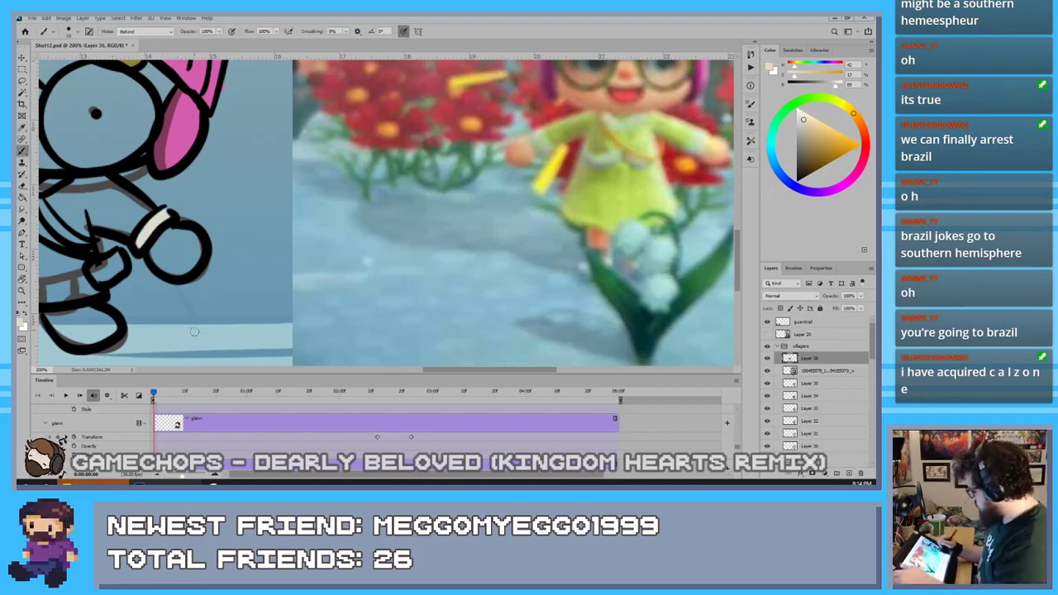
Fill the collar, the curved trim across the chest and the other sleeve cuff with the cream colour
drag(265, 322, 458, 315)
drag(233, 194, 276, 229)
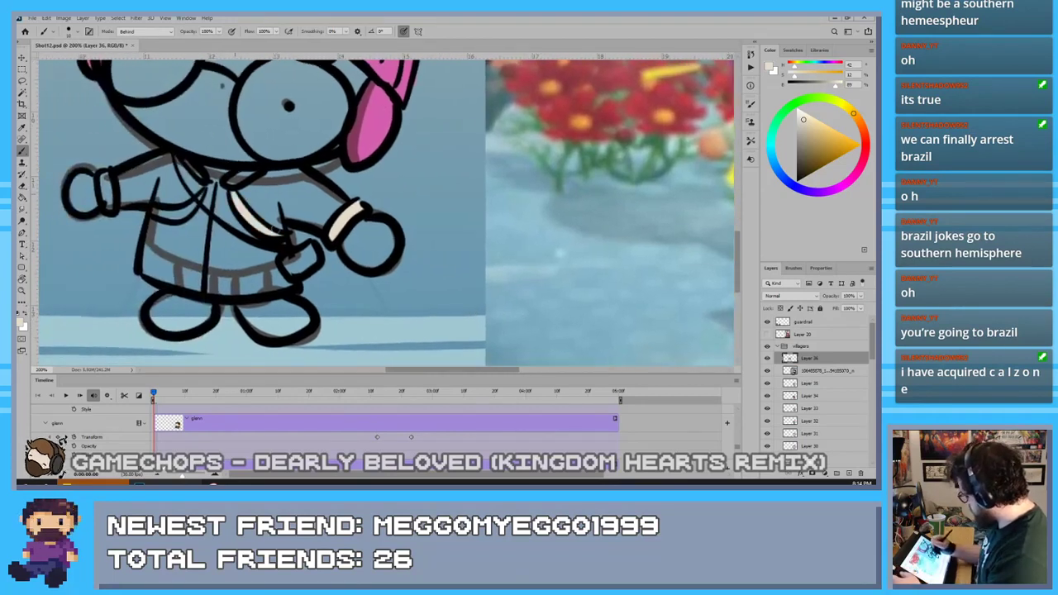
drag(230, 182, 255, 171)
drag(185, 162, 200, 181)
mouse_move(190, 191)
mouse_down()
mouse_move(200, 197)
mouse_move(162, 211)
mouse_up()
drag(102, 171, 105, 207)
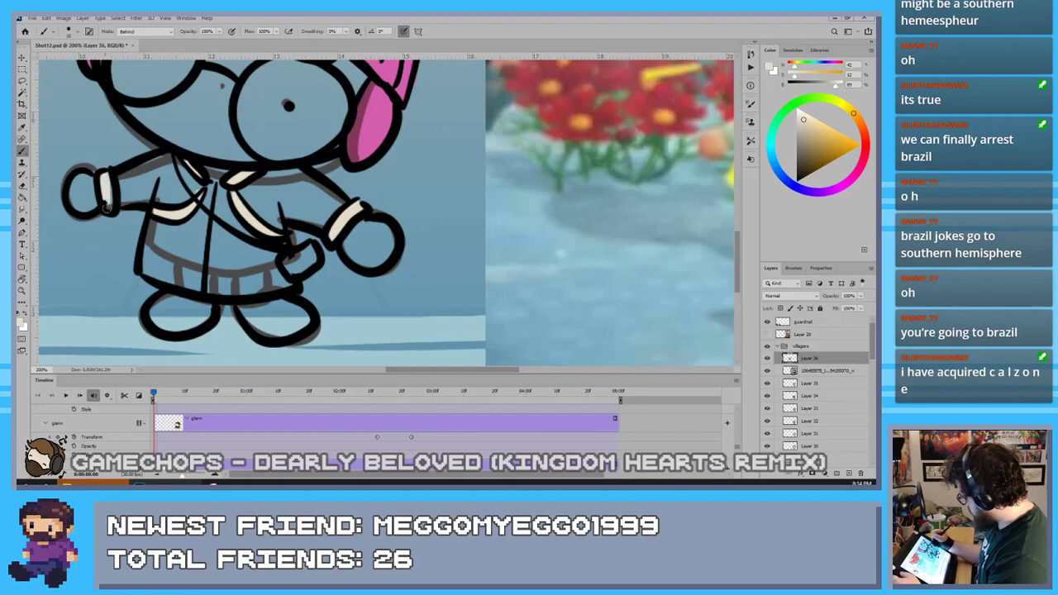
Sample the yellow-green of the reference dress and return to the drawn villager's body with the brush
mouse_move(415, 355)
mouse_down()
mouse_move(123, 276)
mouse_move(121, 311)
mouse_up()
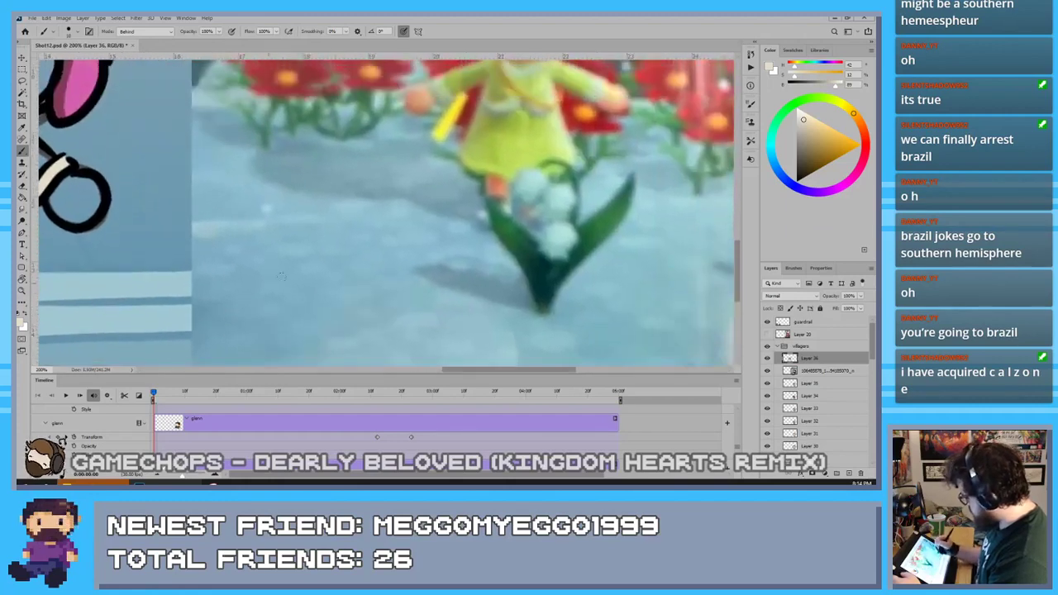
key(i)
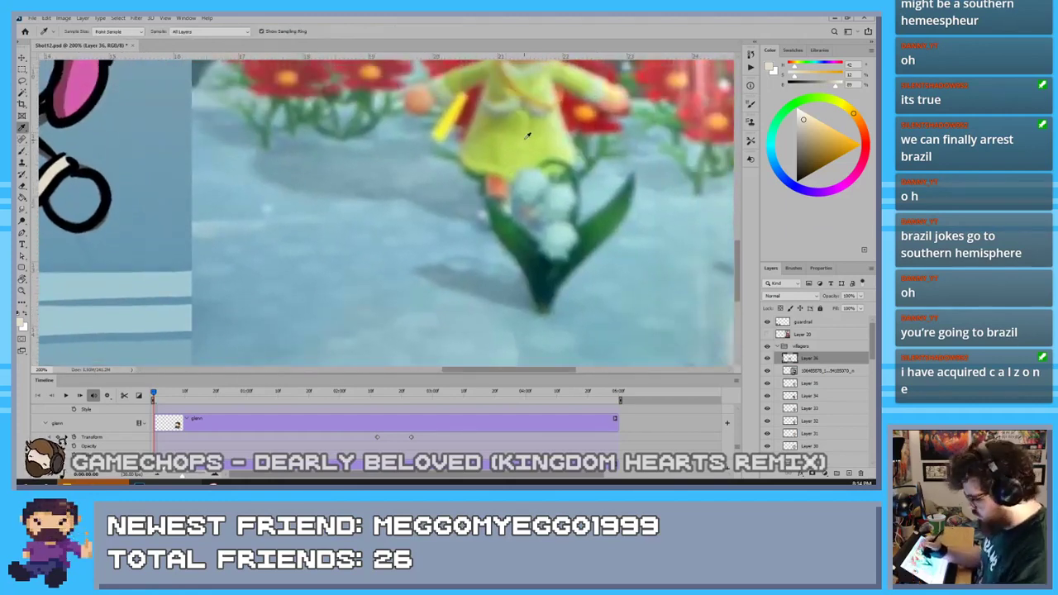
click(529, 198)
key(b)
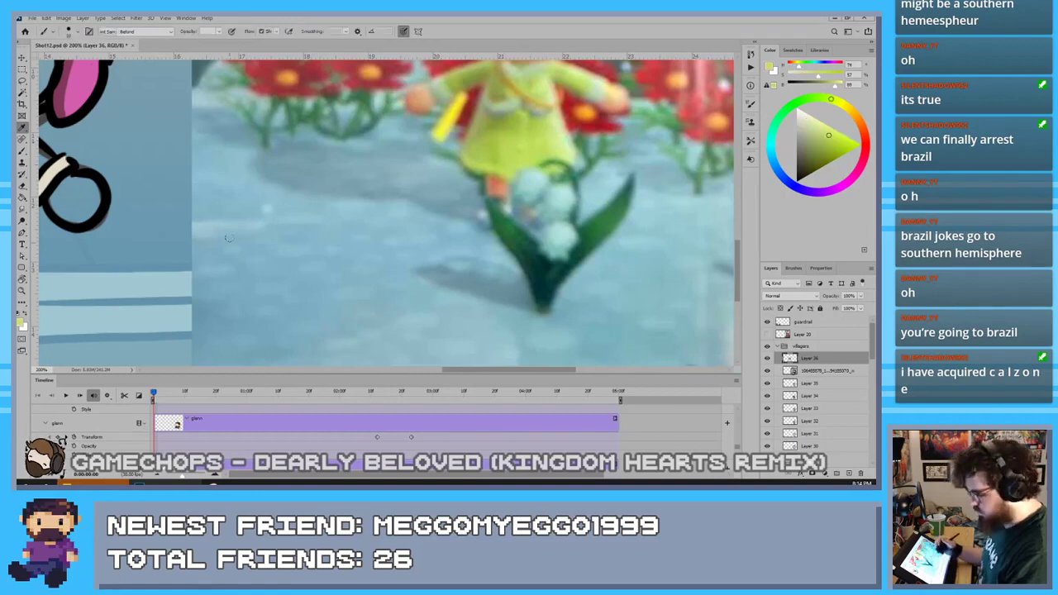
scroll(234, 291, left, 6)
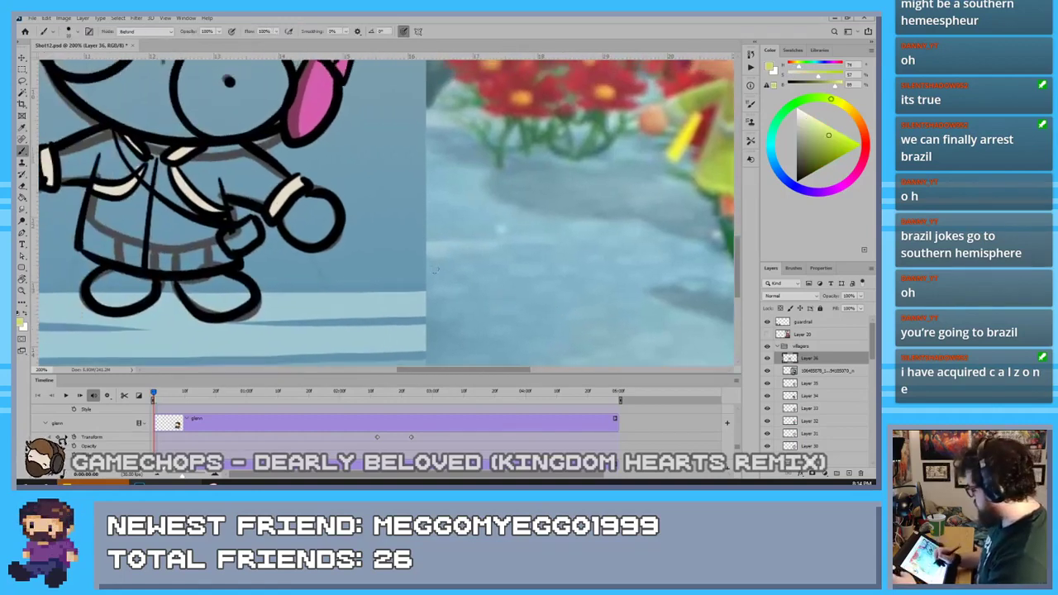
Shift the light green to a yellower hue and paint the character's whole coat with it behind the line art
drag(180, 164, 216, 202)
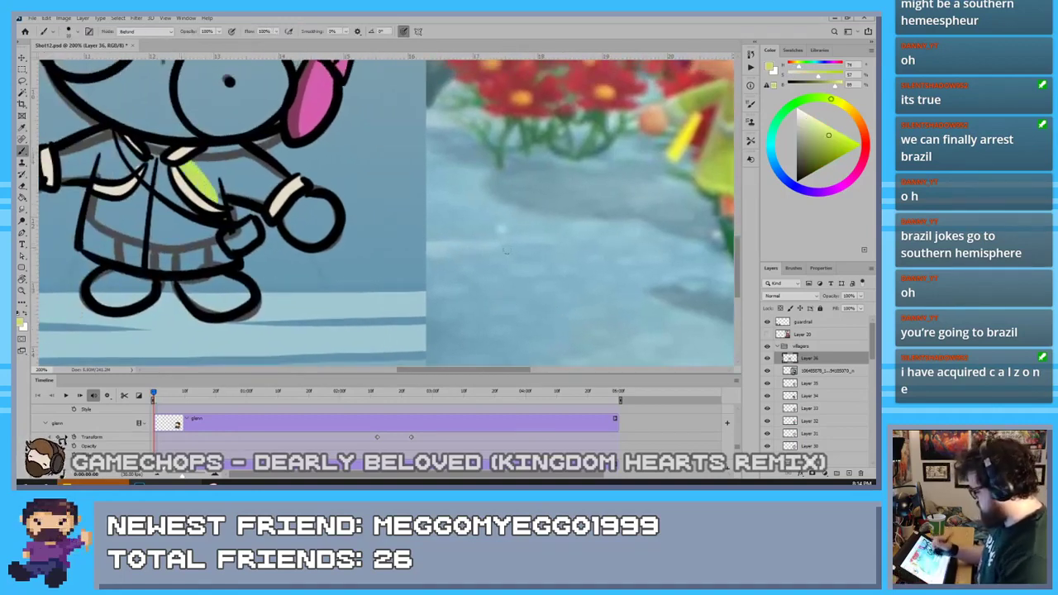
key(ctrl+z)
click(838, 103)
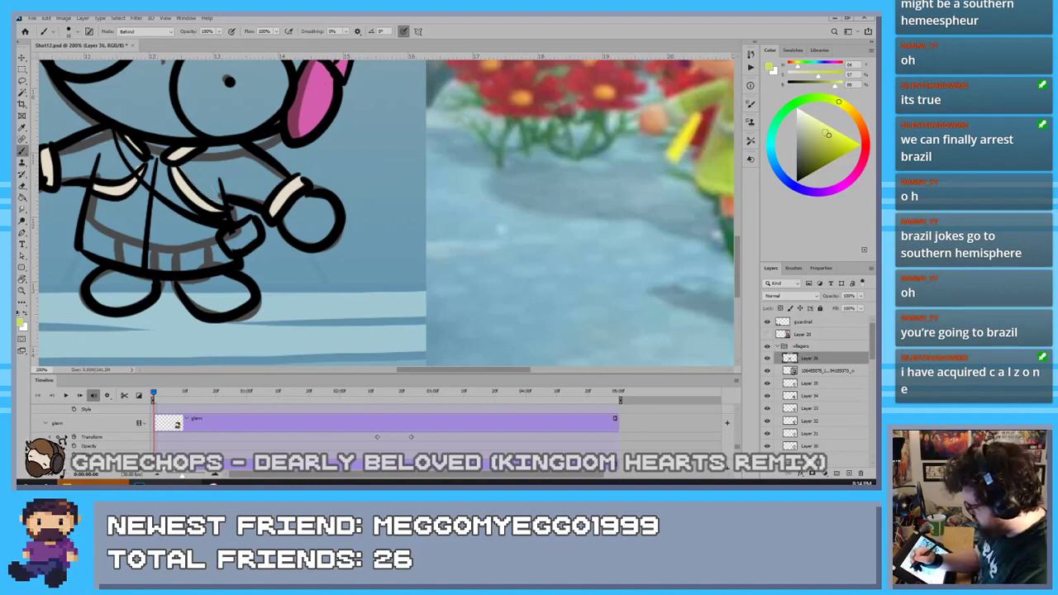
mouse_move(264, 159)
mouse_down()
mouse_move(226, 145)
mouse_move(258, 198)
mouse_move(202, 170)
mouse_move(207, 156)
mouse_move(193, 159)
mouse_move(201, 203)
mouse_move(223, 223)
mouse_move(211, 231)
mouse_move(215, 252)
mouse_move(231, 263)
mouse_move(168, 265)
mouse_move(195, 268)
mouse_move(87, 248)
mouse_move(108, 169)
mouse_move(96, 201)
mouse_move(89, 167)
mouse_move(61, 149)
mouse_move(99, 135)
mouse_move(124, 161)
mouse_move(112, 153)
mouse_move(170, 174)
mouse_move(132, 173)
mouse_move(112, 149)
mouse_move(103, 157)
mouse_move(116, 168)
mouse_move(108, 175)
mouse_move(169, 195)
mouse_move(211, 246)
mouse_move(165, 216)
mouse_move(175, 248)
mouse_up()
drag(127, 200, 144, 235)
drag(150, 230, 174, 260)
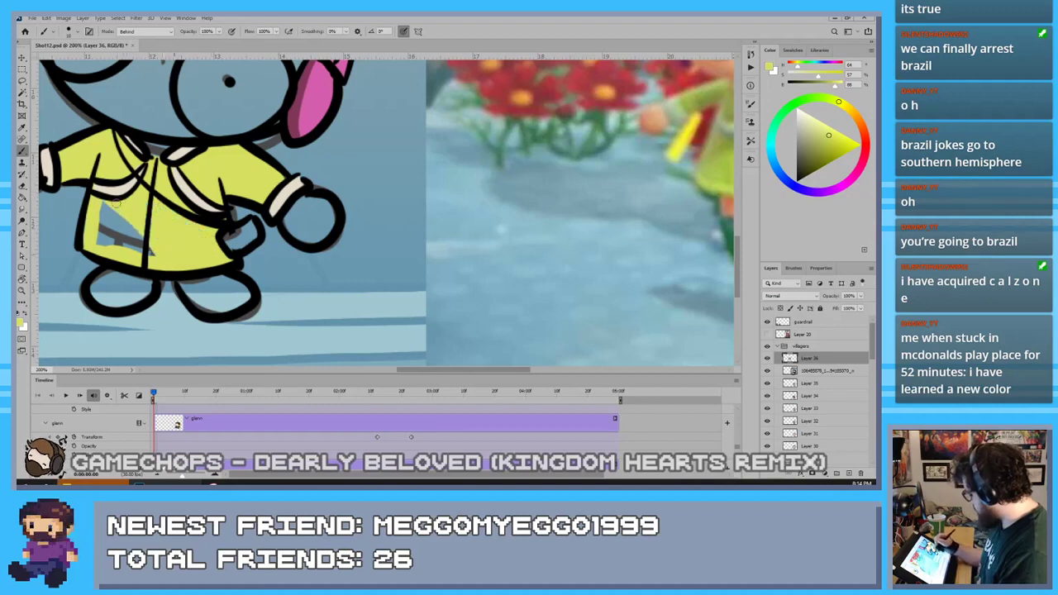
mouse_move(116, 202)
mouse_down()
mouse_move(137, 240)
mouse_move(106, 219)
mouse_move(98, 250)
mouse_up()
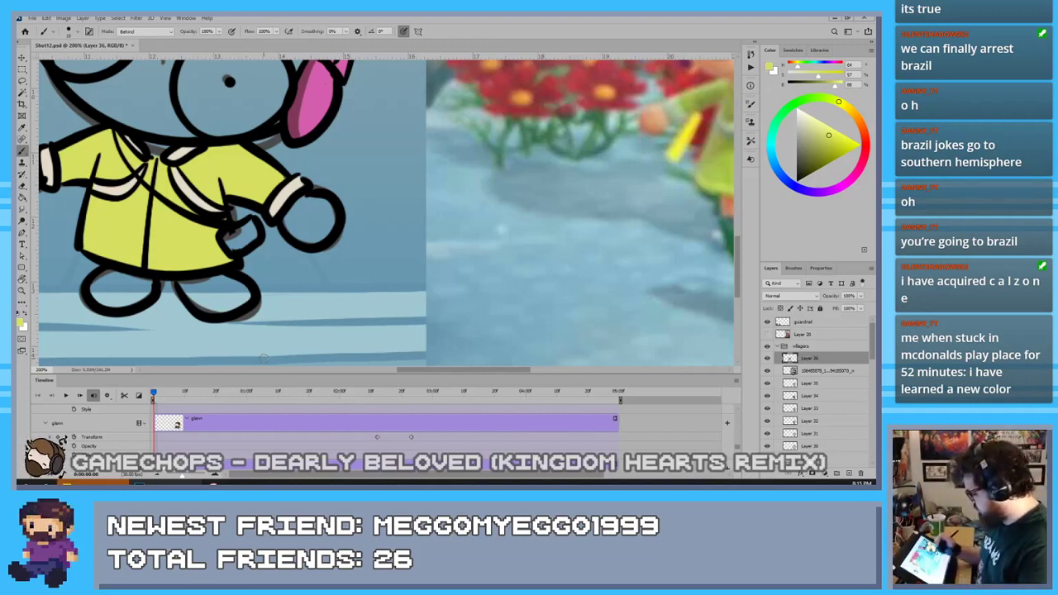
Fill both of the character's shoes with pale cream behind the outlines
drag(463, 329, 363, 314)
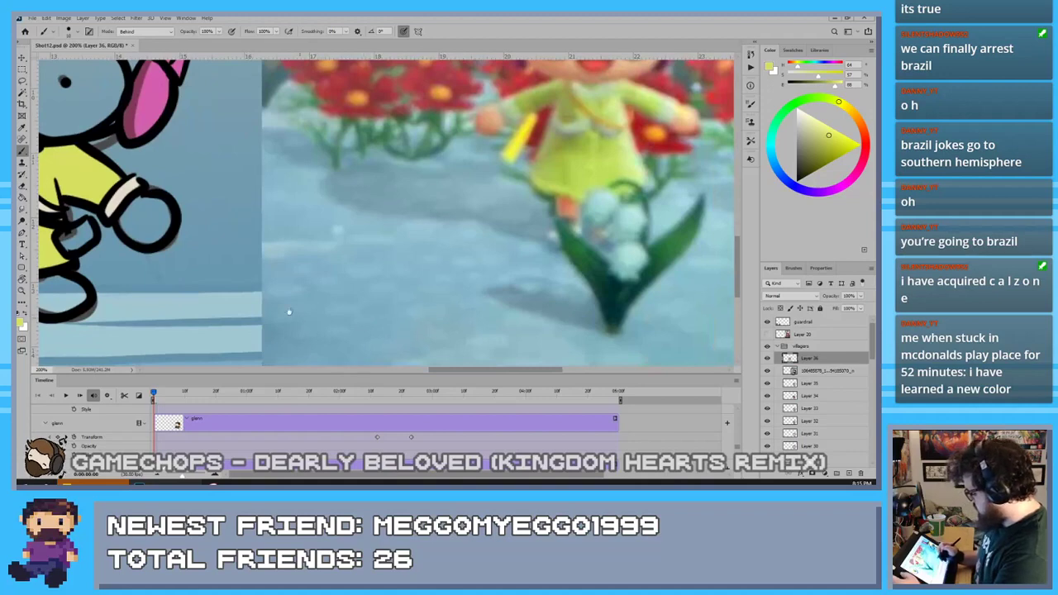
drag(288, 311, 555, 313)
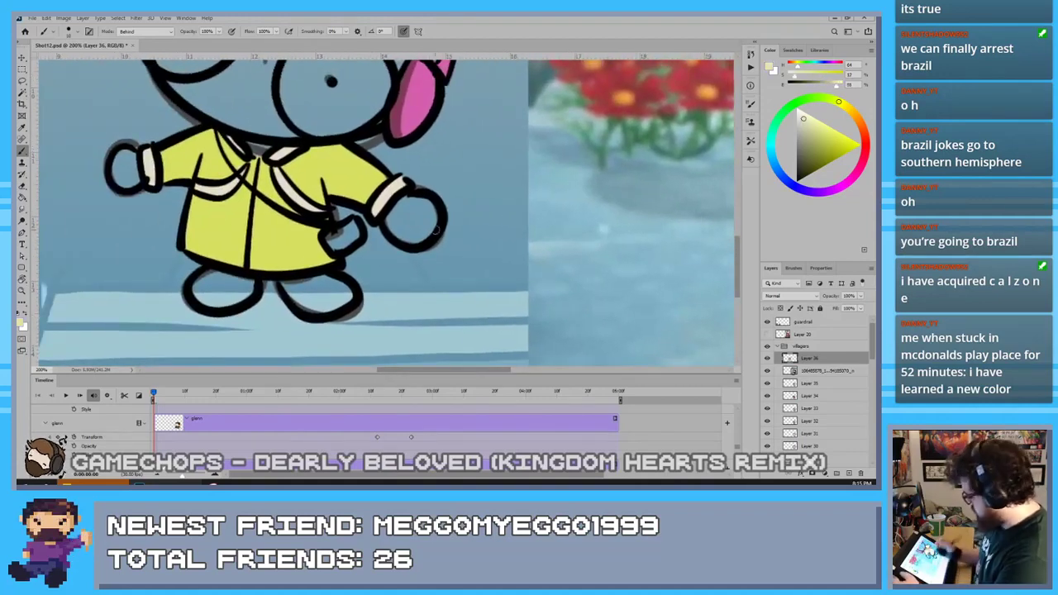
mouse_move(216, 266)
mouse_down()
mouse_move(213, 293)
mouse_move(200, 281)
mouse_move(199, 295)
mouse_move(229, 299)
mouse_move(253, 279)
mouse_move(209, 296)
mouse_up()
mouse_move(281, 282)
mouse_down()
mouse_move(307, 304)
mouse_move(337, 291)
mouse_move(321, 281)
mouse_move(305, 299)
mouse_up()
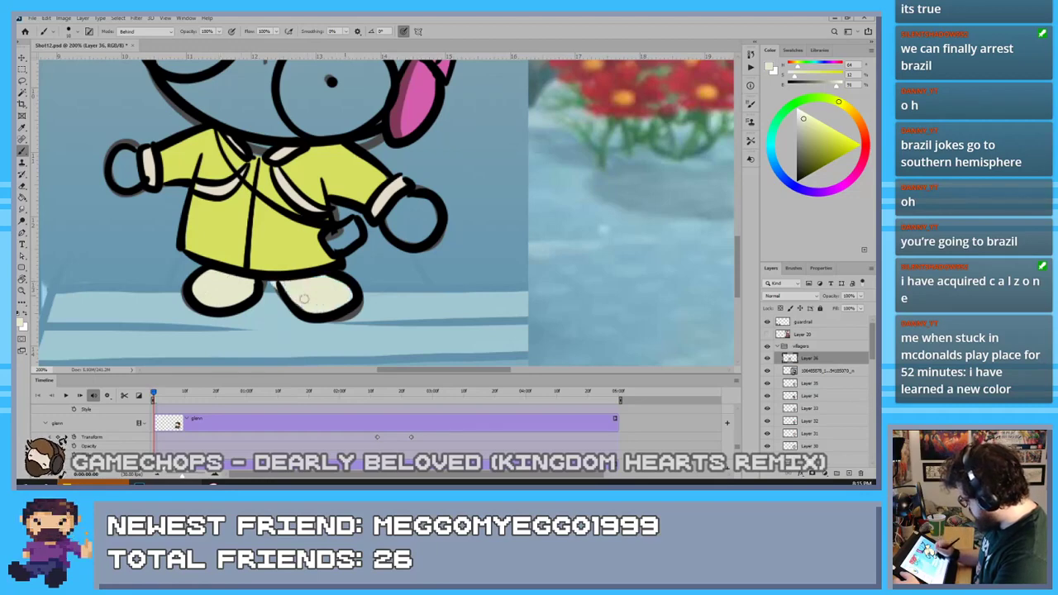
Sample a light skin tone from the reference character's face and paint the drawn character's face, neck and both hands with it
mouse_move(542, 248)
mouse_down()
mouse_move(436, 266)
mouse_move(241, 352)
mouse_up()
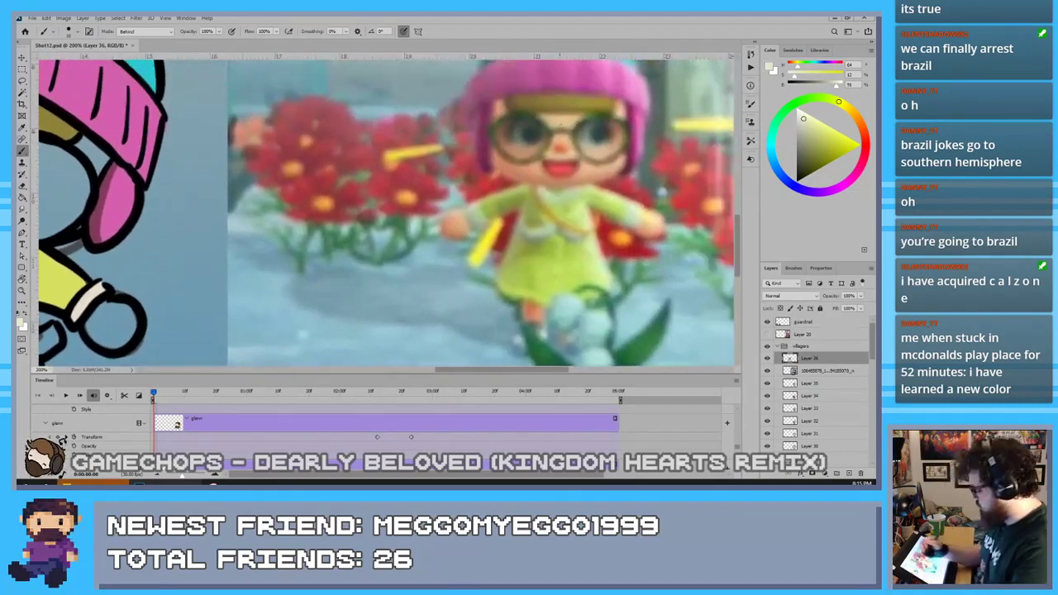
key(i)
click(560, 146)
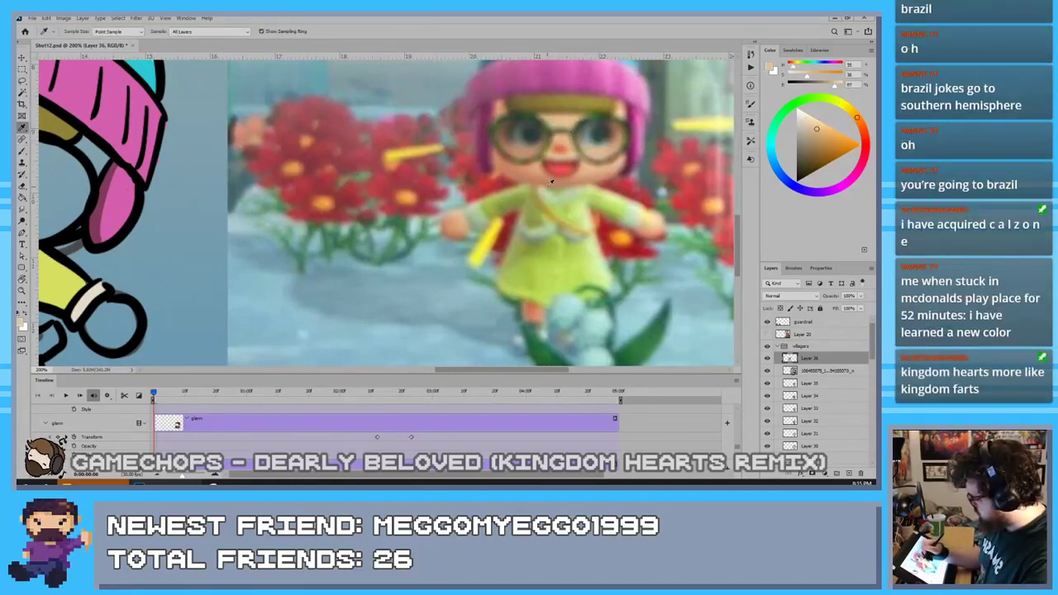
click(576, 122)
key(b)
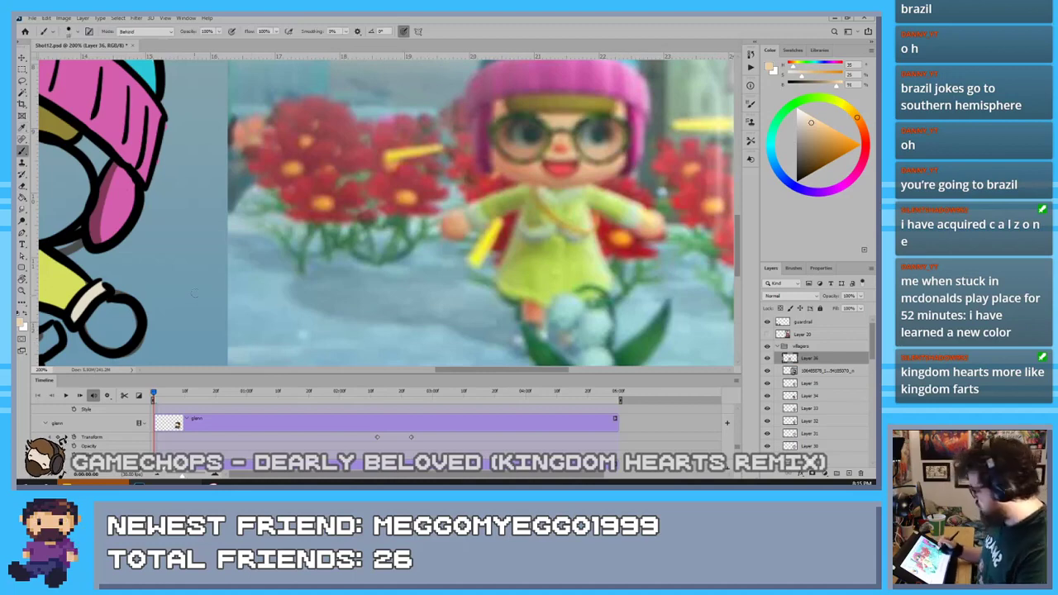
drag(330, 285, 480, 312)
mouse_move(232, 167)
mouse_down()
mouse_move(267, 200)
mouse_move(255, 189)
mouse_move(245, 217)
mouse_up()
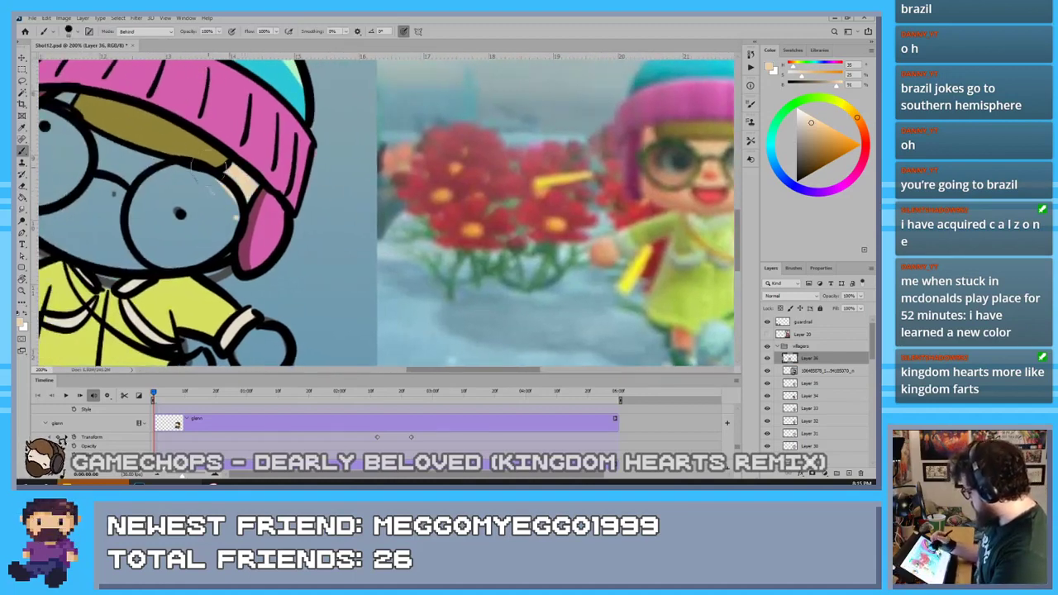
mouse_move(198, 164)
mouse_down()
mouse_move(207, 248)
mouse_move(124, 247)
mouse_move(94, 258)
mouse_move(99, 266)
mouse_move(205, 263)
mouse_move(148, 224)
mouse_move(132, 190)
mouse_move(171, 147)
mouse_move(251, 239)
mouse_move(291, 252)
mouse_up()
drag(191, 273, 270, 186)
drag(168, 235, 170, 240)
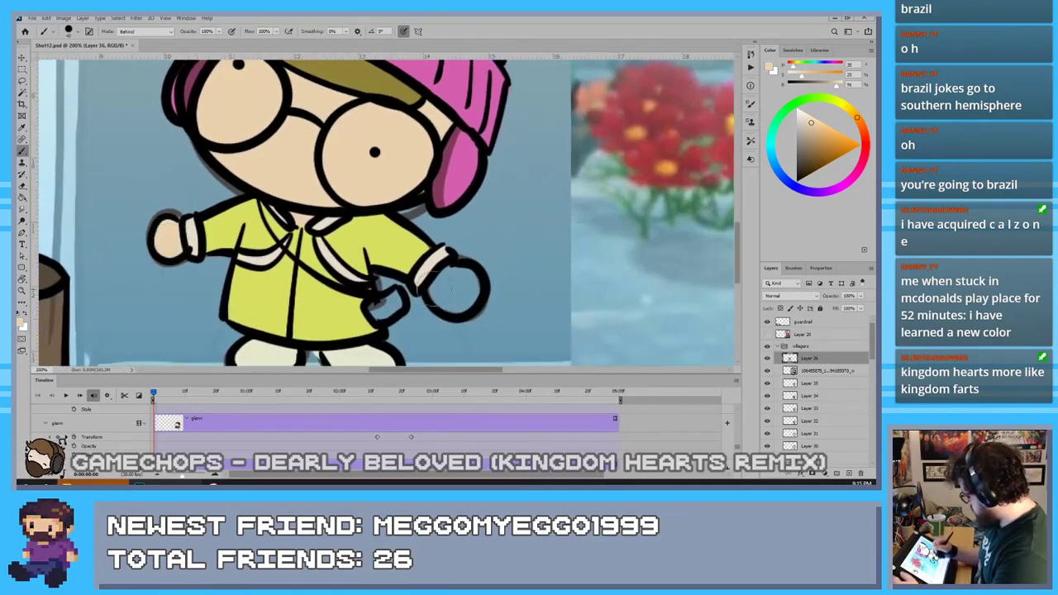
mouse_move(434, 285)
mouse_down()
mouse_move(463, 288)
mouse_move(436, 294)
mouse_up()
drag(220, 305, 217, 269)
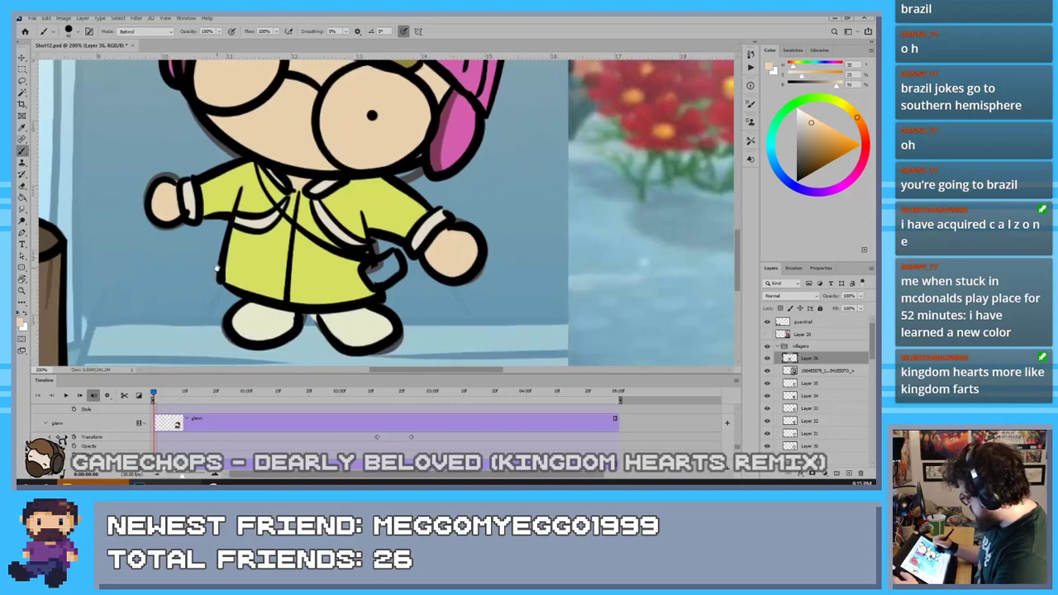
Pick a golden orange, shrink the brush and fill the small shoulder bag at the character's hip
key(ctrl+minus)
key(ctrl+minus)
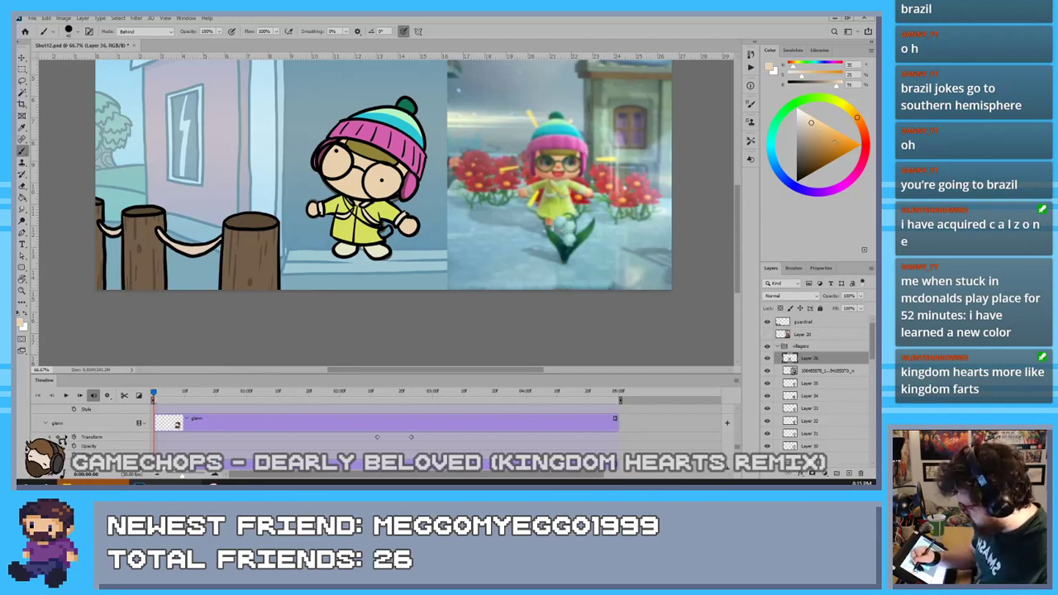
click(839, 138)
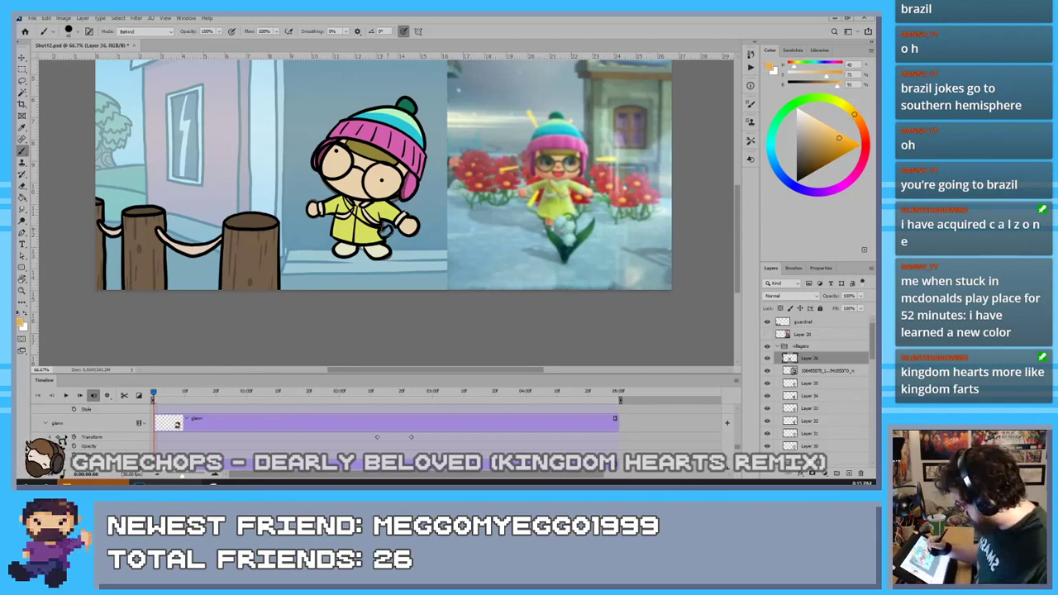
key(bracketleft)
key(bracketleft)
key(bracketleft)
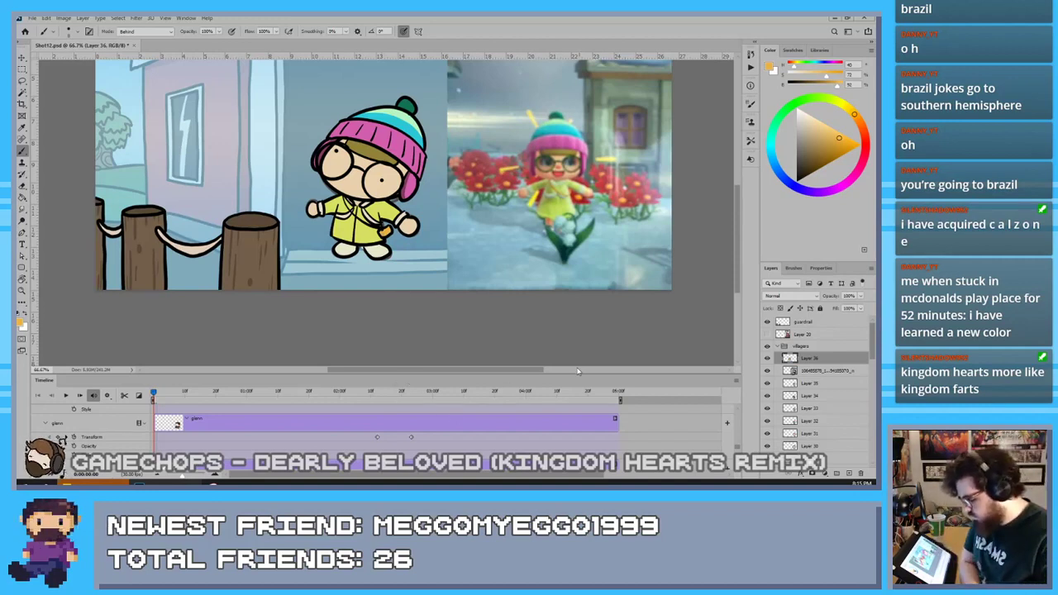
Delete the photo reference layer and move the finished beanie character onto the pile of completed villagers
click(824, 371)
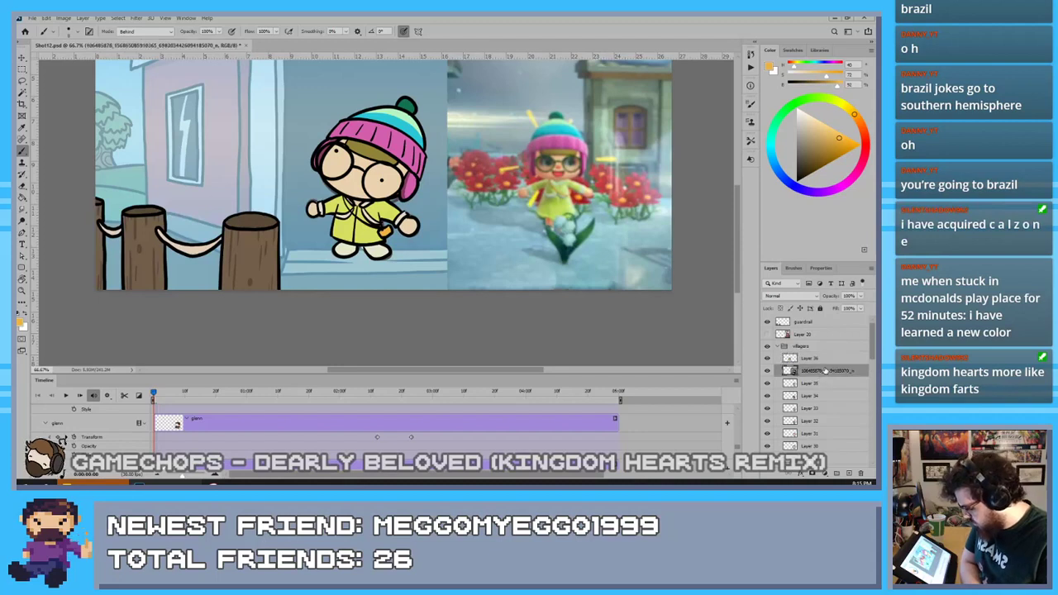
click(861, 473)
click(22, 58)
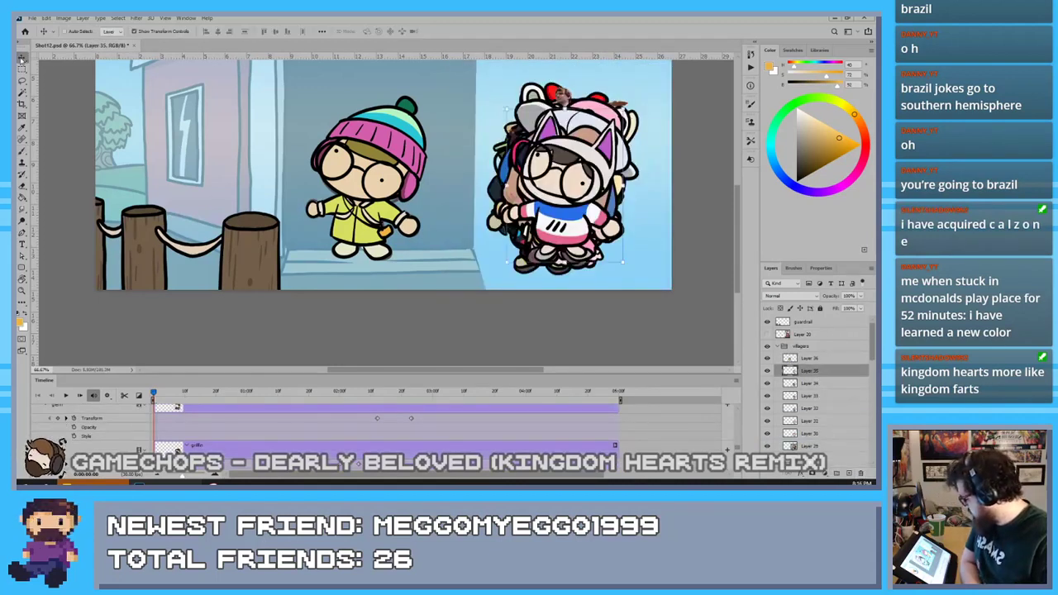
click(805, 358)
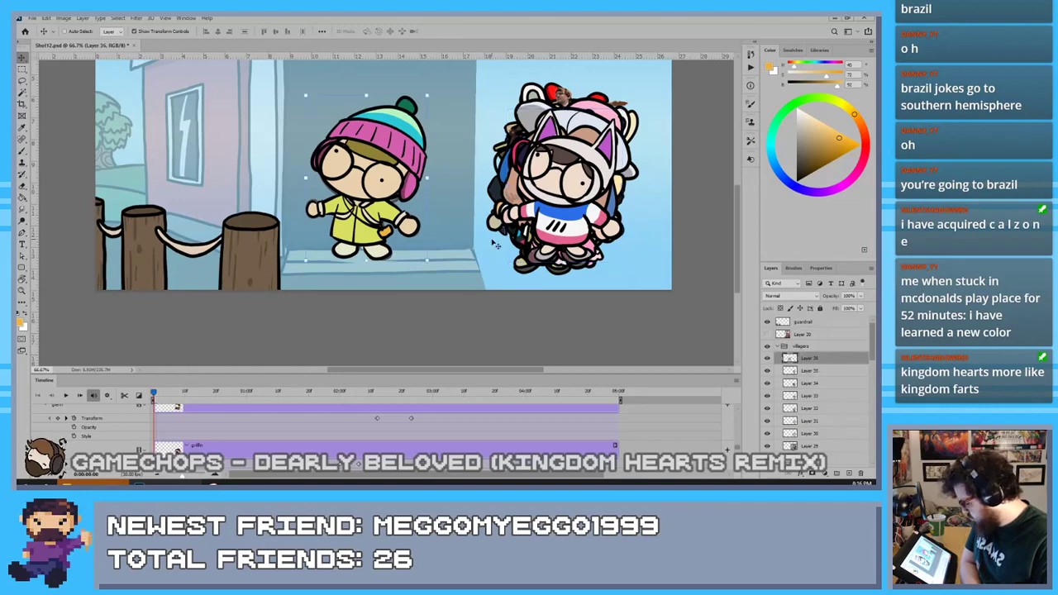
drag(380, 145, 575, 152)
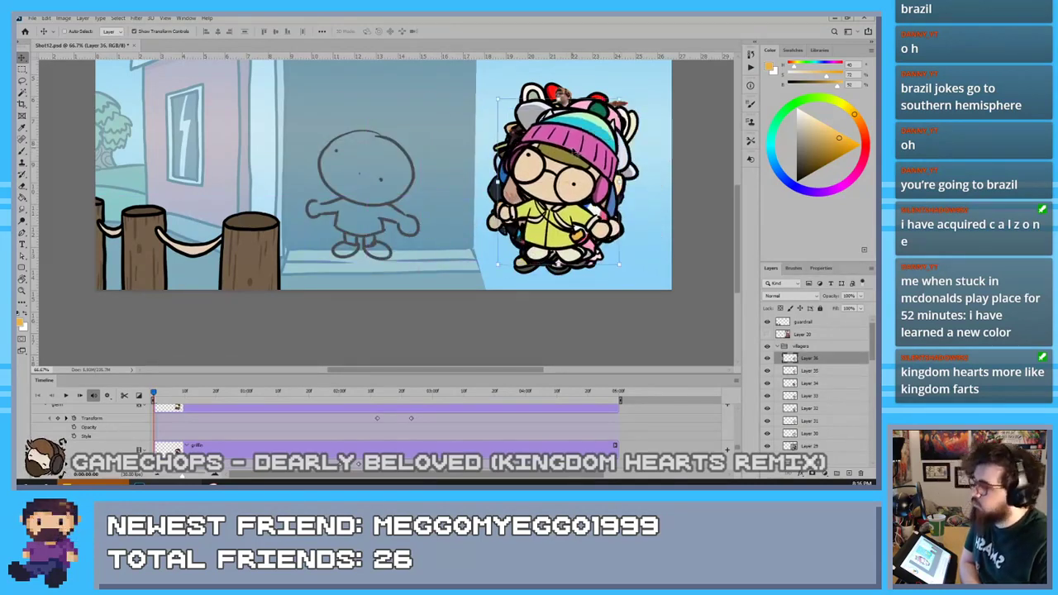
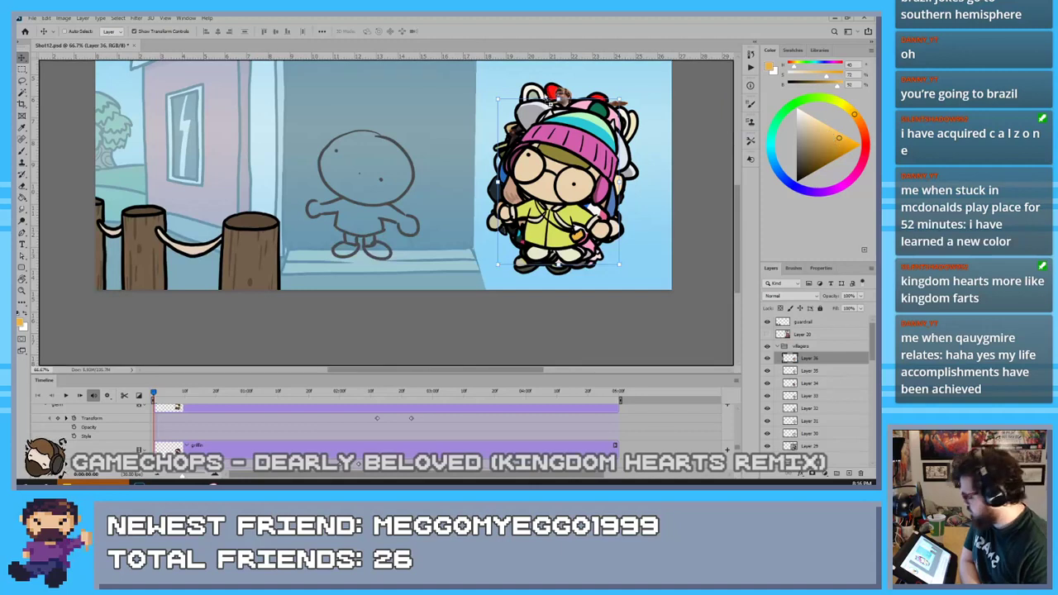
Place the reference image of the yellow-capped villager holding a net over the pile of villagers, beside the body sketch
drag(355, 163, 566, 149)
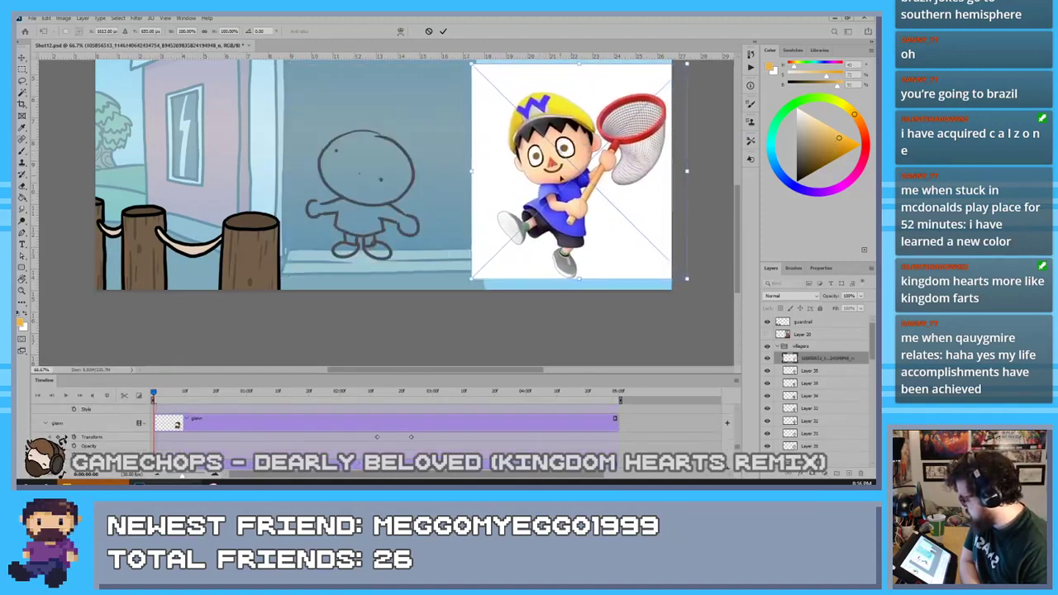
click(444, 30)
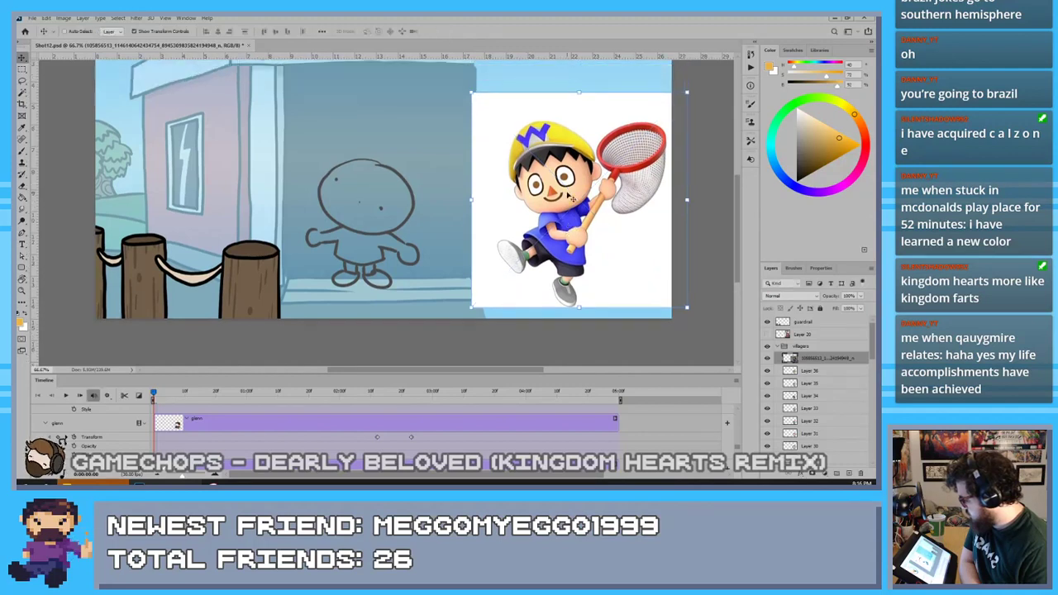
scroll(570, 198, up, 1)
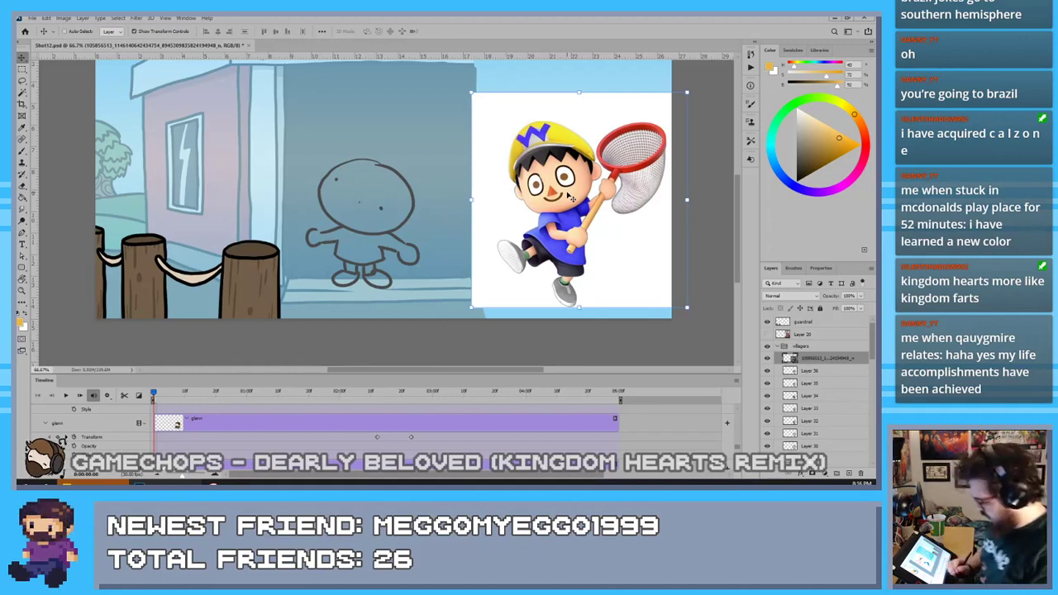
Add a new layer above the reference image and set up the Brush with black for inking
key(ctrl+shift+alt+n)
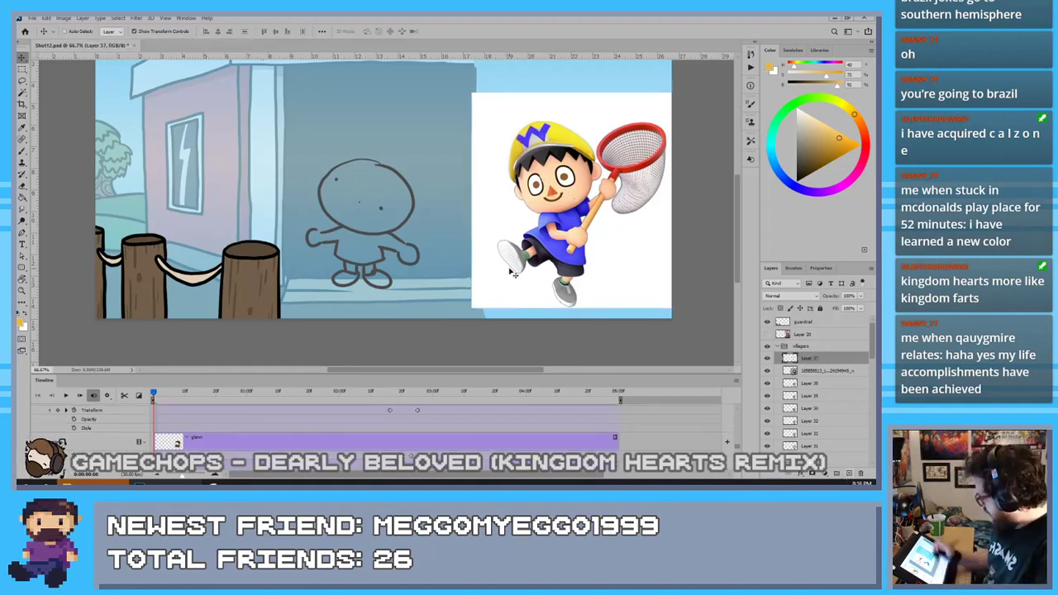
click(24, 150)
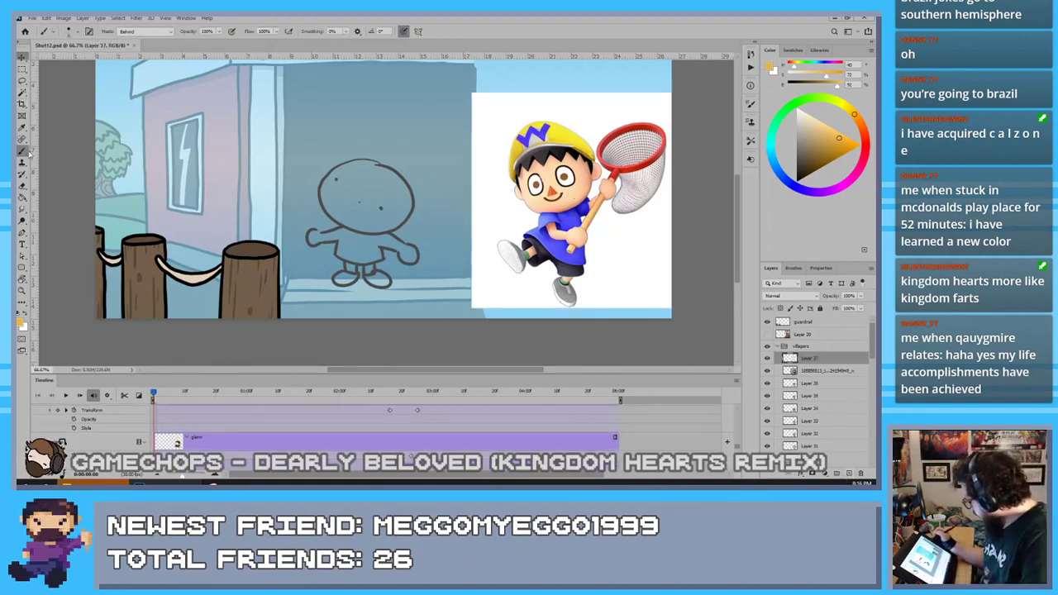
key(d)
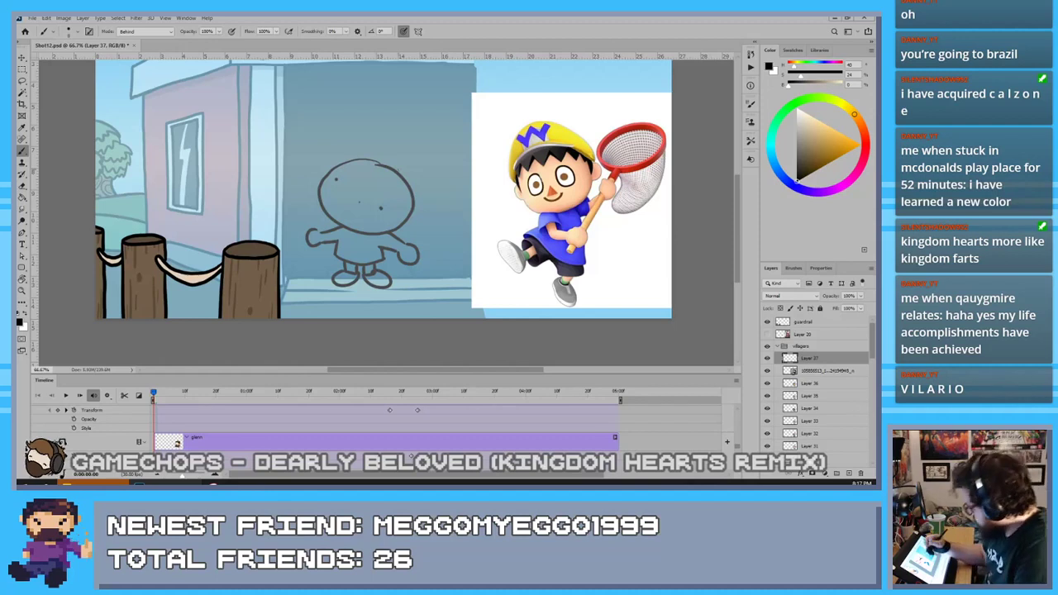
mouse_move(394, 164)
mouse_down()
mouse_move(380, 164)
mouse_move(410, 170)
mouse_move(369, 161)
mouse_move(389, 160)
mouse_up()
key(ctrl+z)
key(ctrl+z)
key(ctrl+z)
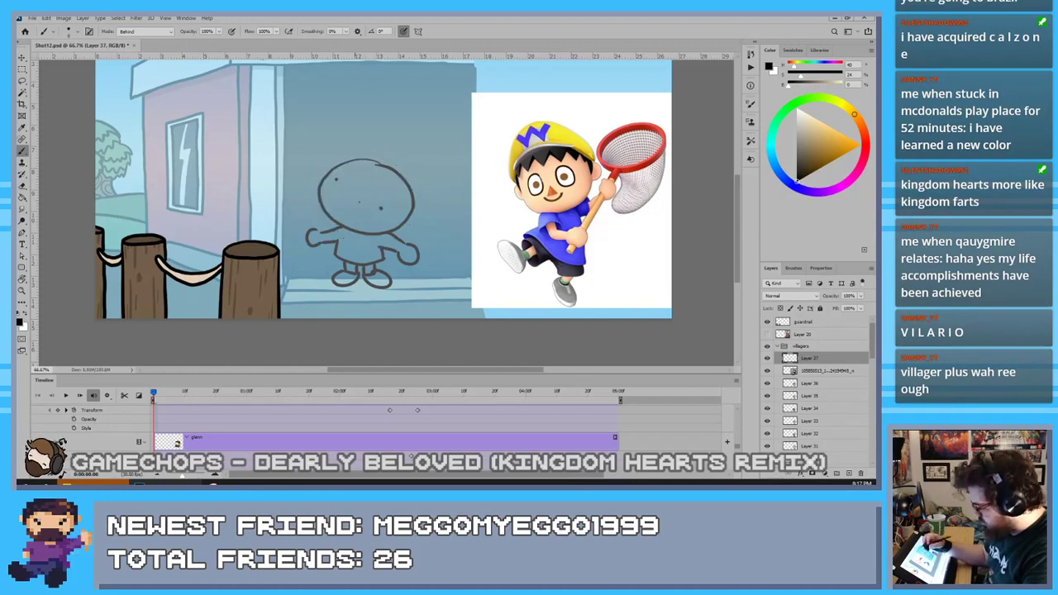
mouse_move(382, 165)
mouse_down()
mouse_move(328, 182)
mouse_move(348, 162)
mouse_move(384, 164)
mouse_move(413, 196)
mouse_move(366, 159)
mouse_move(332, 218)
mouse_move(412, 176)
mouse_move(324, 195)
mouse_move(358, 169)
mouse_up()
key(ctrl+z)
key(ctrl+z)
key(ctrl+z)
key(ctrl+z)
key(ctrl+z)
Ink the head as a closed, tilted black oval over the sketched head, redrawing it until it follows the sketch
key(ctrl+plus)
key(ctrl+plus)
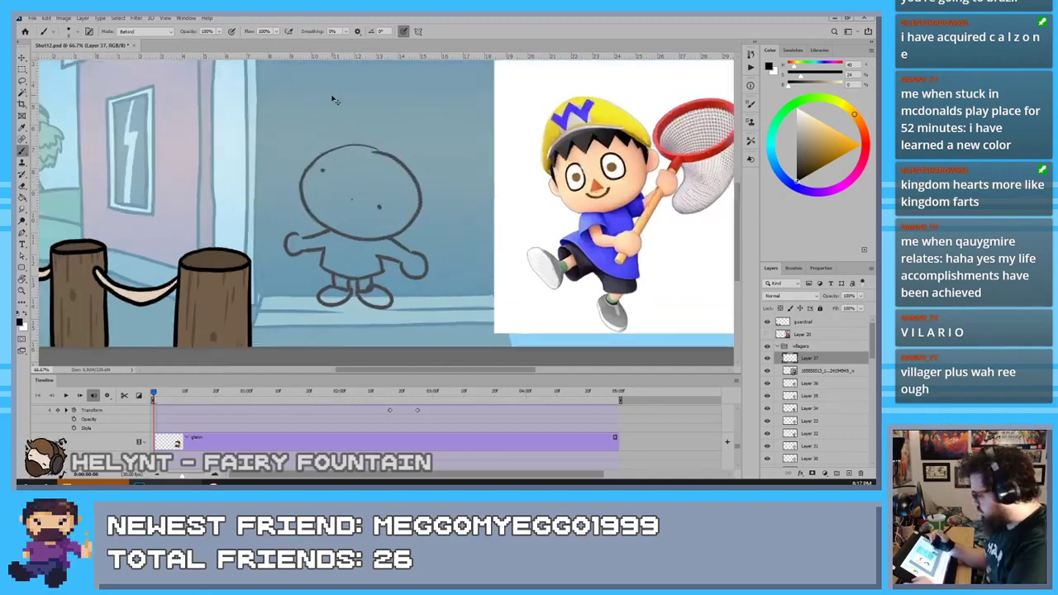
drag(308, 249, 314, 280)
mouse_move(376, 95)
mouse_down()
mouse_move(400, 109)
mouse_move(430, 272)
mouse_move(322, 89)
mouse_up()
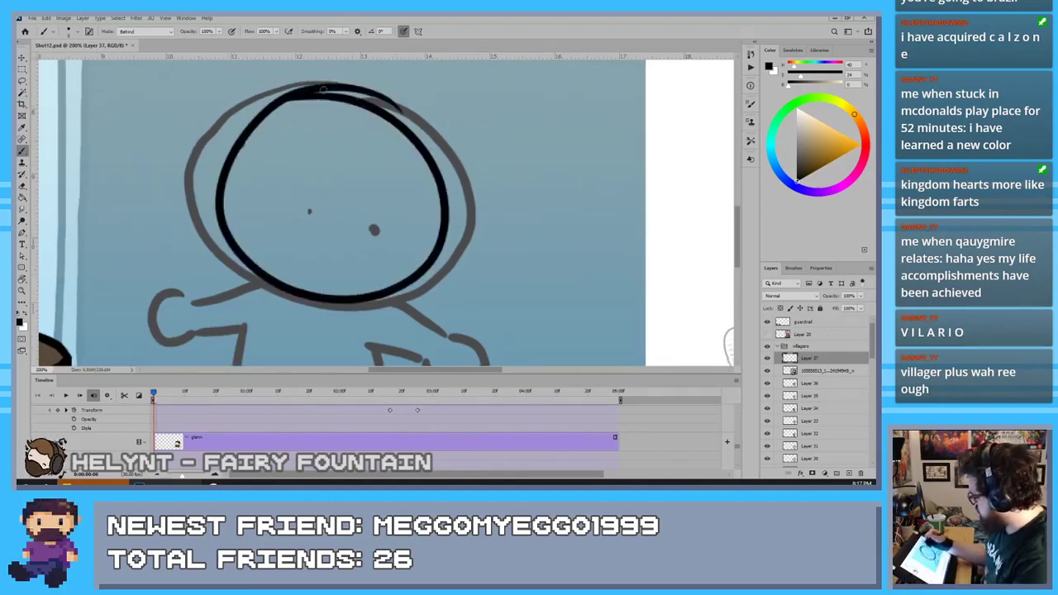
key(ctrl+z)
mouse_move(395, 105)
mouse_down()
mouse_move(222, 200)
mouse_move(389, 99)
mouse_move(389, 289)
mouse_move(321, 92)
mouse_move(423, 281)
mouse_move(331, 79)
mouse_move(397, 109)
mouse_up()
key(ctrl+z)
key(ctrl+z)
key(ctrl+z)
mouse_move(322, 84)
mouse_down()
mouse_move(472, 190)
mouse_move(322, 85)
mouse_move(321, 95)
mouse_move(363, 98)
mouse_move(352, 108)
mouse_up()
key(e)
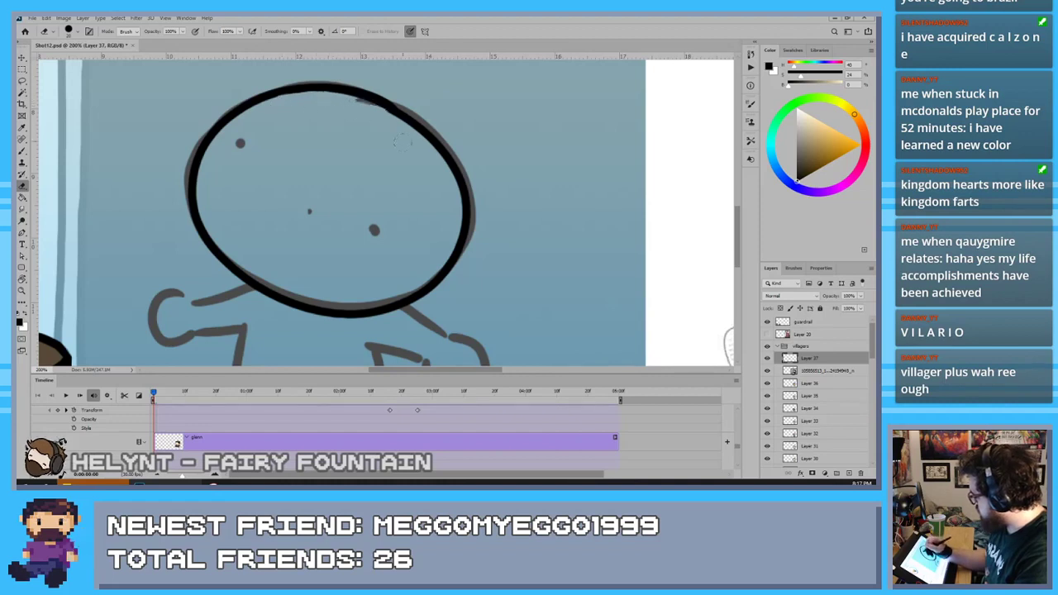
key(b)
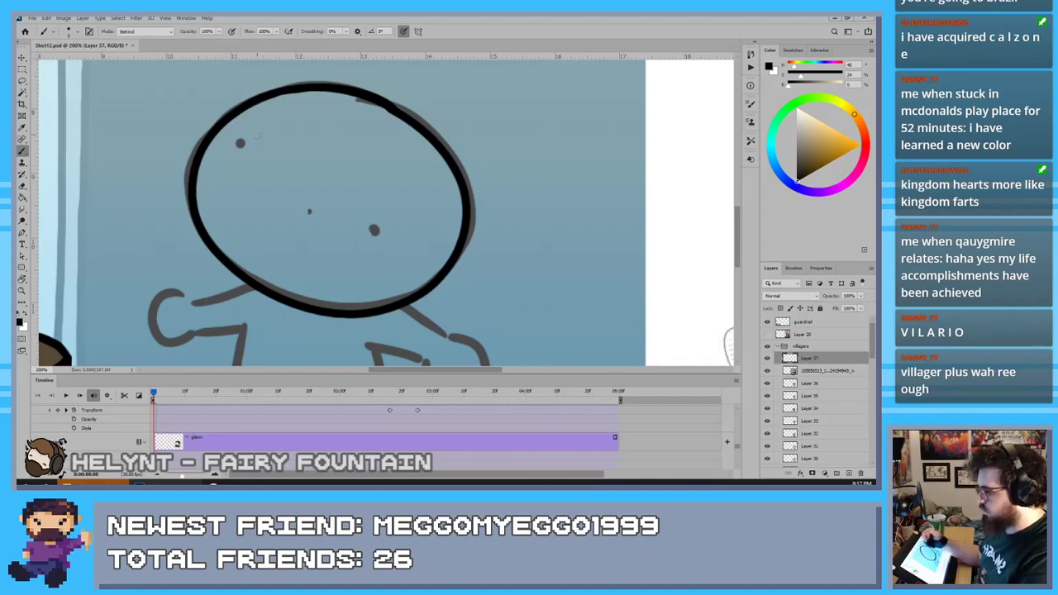
Dot the eye in black over the sketched eye mark inside the head
key(ctrl+minus)
key(ctrl+minus)
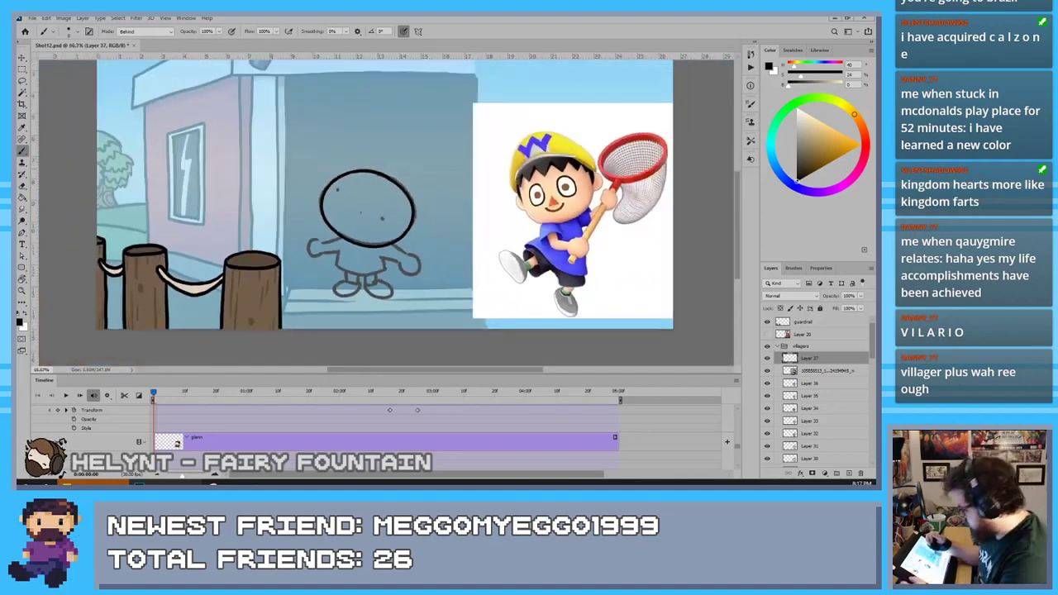
key(ctrl+plus)
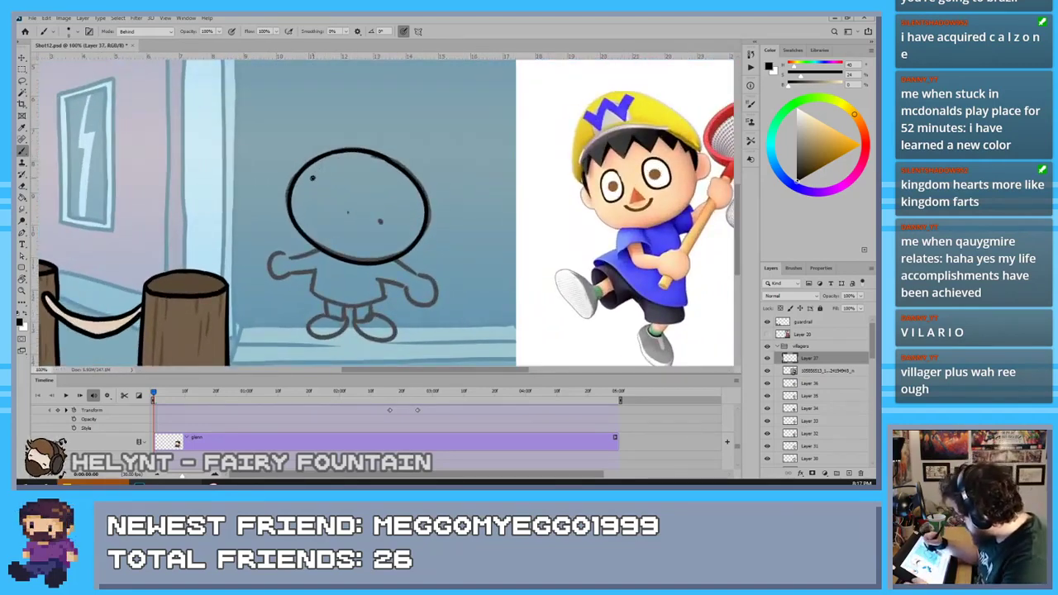
click(380, 221)
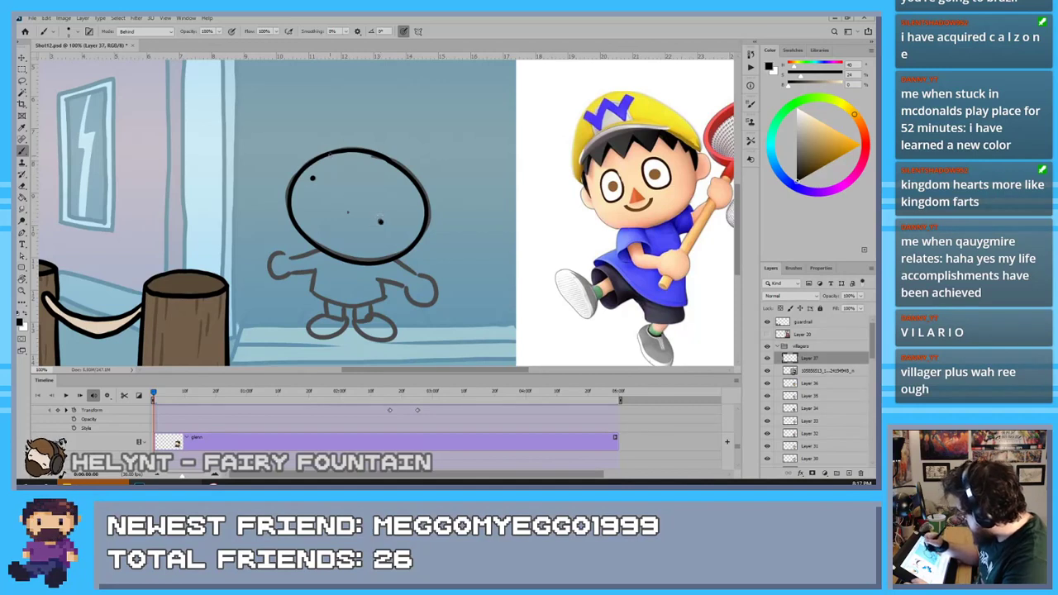
Ink the cap over the head as a puffy crown drooping toward the ear side, with a curved brim across the forehead
mouse_move(330, 152)
mouse_down()
mouse_move(443, 202)
mouse_move(374, 106)
mouse_move(300, 155)
mouse_up()
key(ctrl+z)
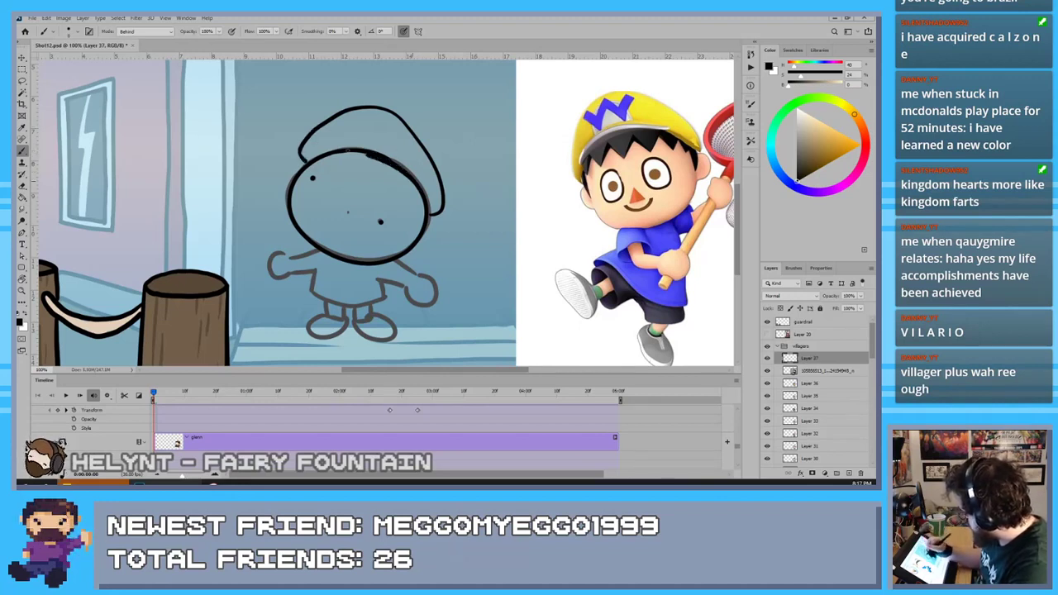
mouse_move(420, 195)
mouse_down()
mouse_move(313, 154)
mouse_move(415, 180)
mouse_up()
key(ctrl+z)
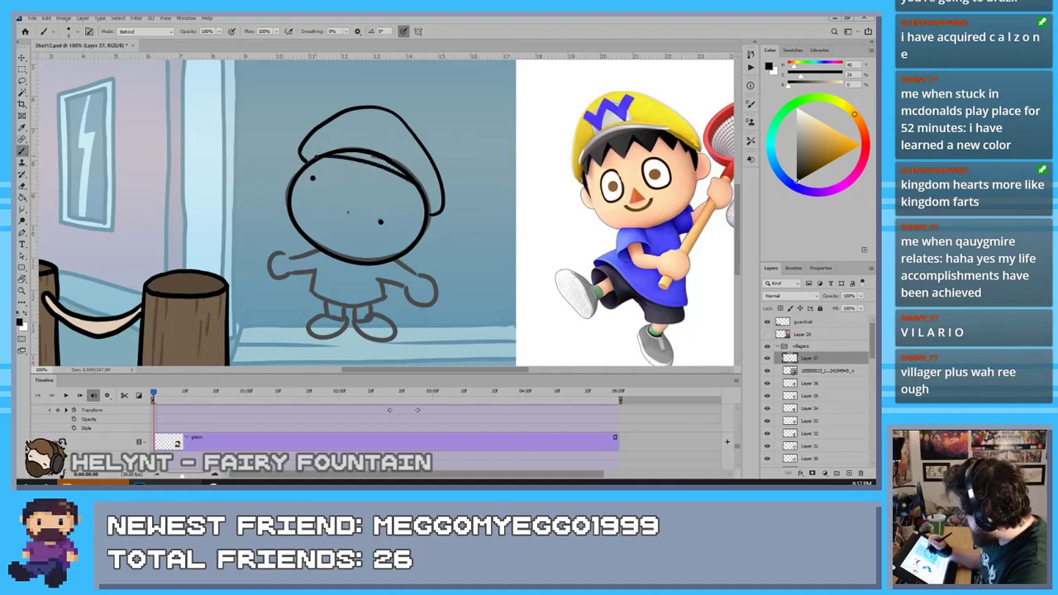
drag(316, 156, 416, 180)
key(ctrl+z)
mouse_move(318, 157)
mouse_down()
mouse_move(337, 141)
mouse_move(421, 182)
mouse_up()
Erase the head outline where it crosses the inside of the cap's brim
key(e)
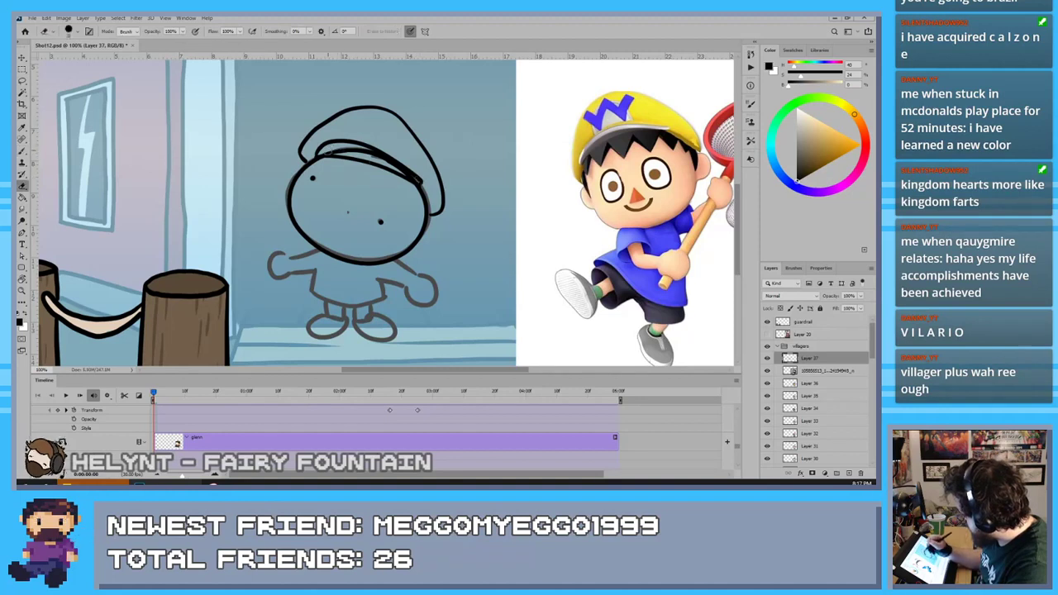
mouse_move(334, 150)
mouse_down()
mouse_move(372, 152)
mouse_move(417, 183)
mouse_move(368, 149)
mouse_move(419, 180)
mouse_up()
key(b)
Ink the outlined letter W and the round badge behind it on the front of the cap
key(ctrl+z)
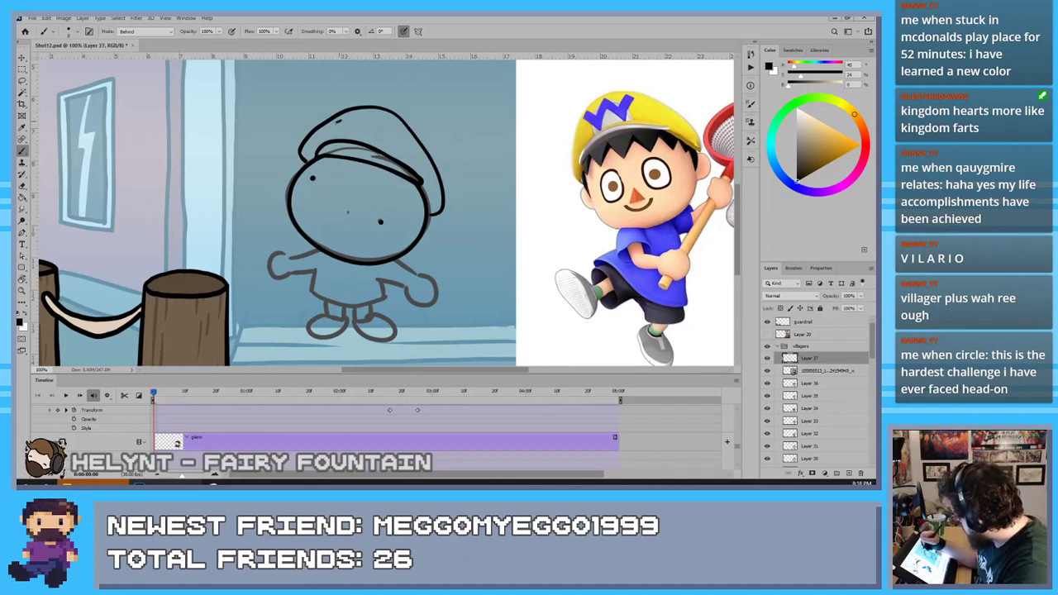
drag(339, 135, 385, 120)
key(ctrl+z)
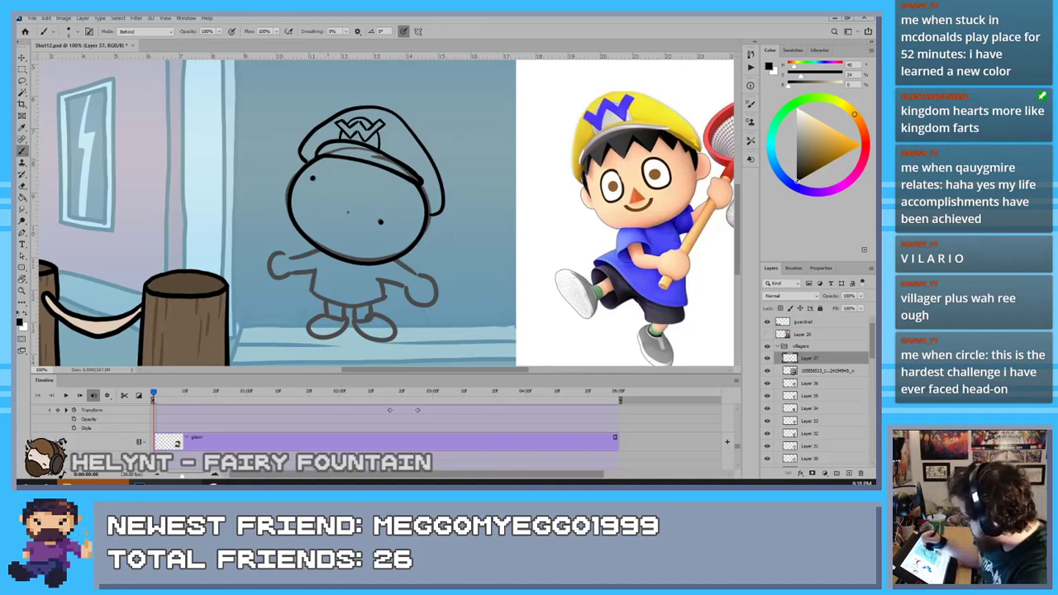
Ink a jagged hair fringe beneath the brim and a rounded ear on the head's side, cleaning up the overlapping outline
mouse_move(330, 166)
mouse_down()
mouse_move(345, 180)
mouse_move(359, 170)
mouse_move(430, 216)
mouse_move(443, 247)
mouse_move(430, 250)
mouse_move(429, 215)
mouse_up()
key(ctrl+z)
key(e)
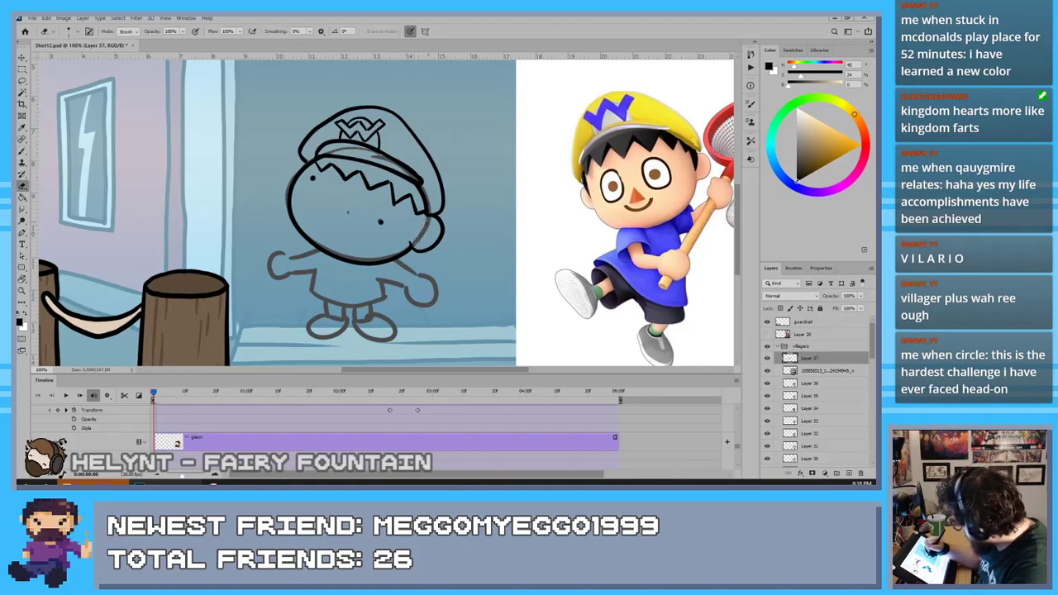
key(b)
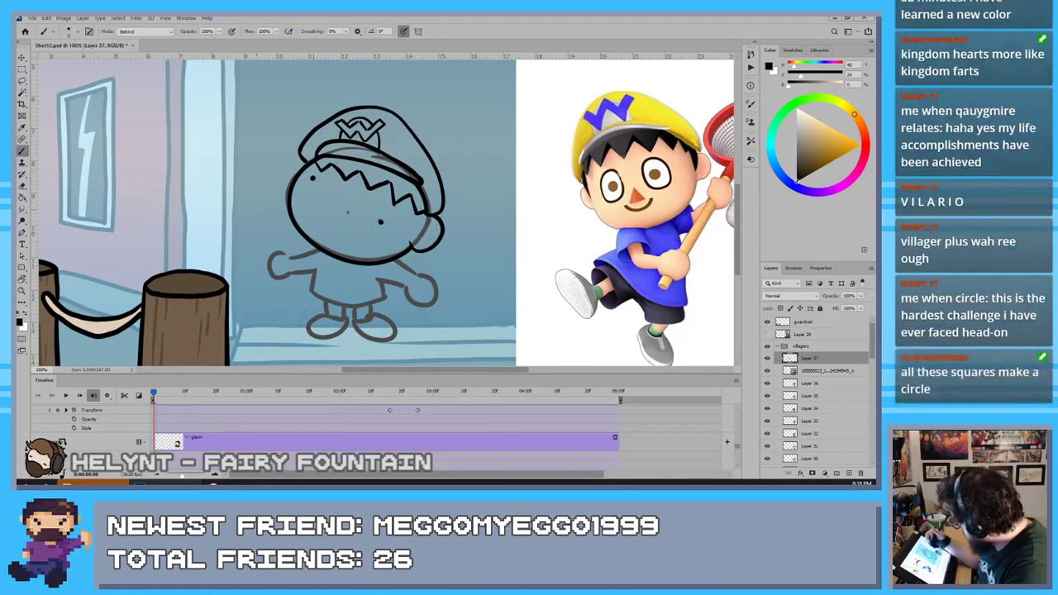
Ink the body over the sketch: the short-sleeved shirt, both arms with round hands, the shorts, legs and shoes
mouse_move(301, 253)
mouse_down()
mouse_move(302, 281)
mouse_move(319, 247)
mouse_up()
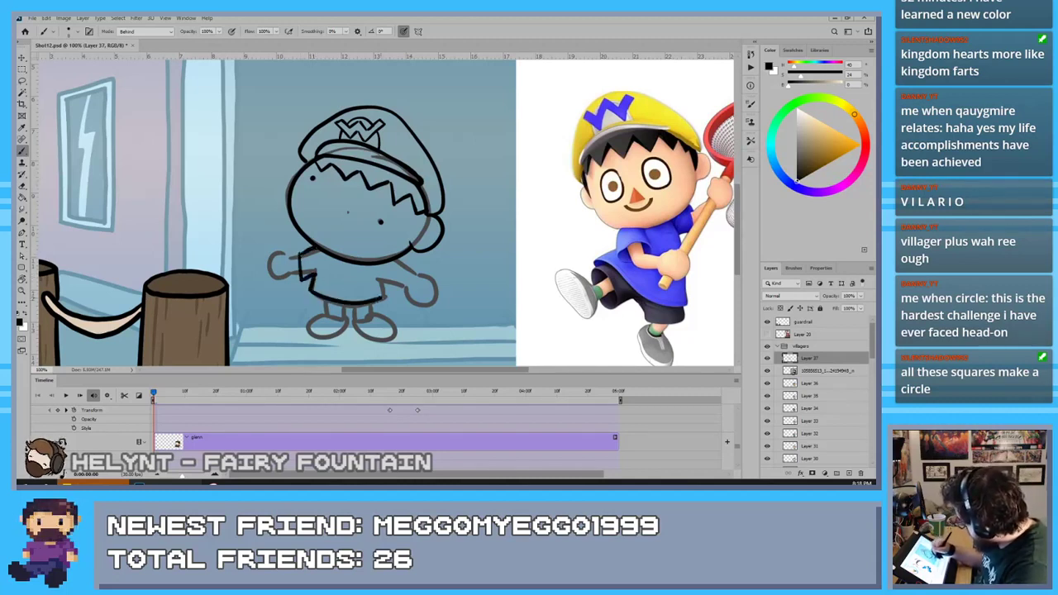
mouse_move(311, 287)
mouse_down()
mouse_move(342, 301)
mouse_move(385, 296)
mouse_move(405, 263)
mouse_move(417, 275)
mouse_move(405, 290)
mouse_move(287, 273)
mouse_move(274, 255)
mouse_move(288, 274)
mouse_move(270, 279)
mouse_move(286, 273)
mouse_move(320, 309)
mouse_move(358, 316)
mouse_move(379, 304)
mouse_move(346, 323)
mouse_move(374, 316)
mouse_up()
key(ctrl+z)
key(ctrl+z)
key(ctrl+z)
key(ctrl+z)
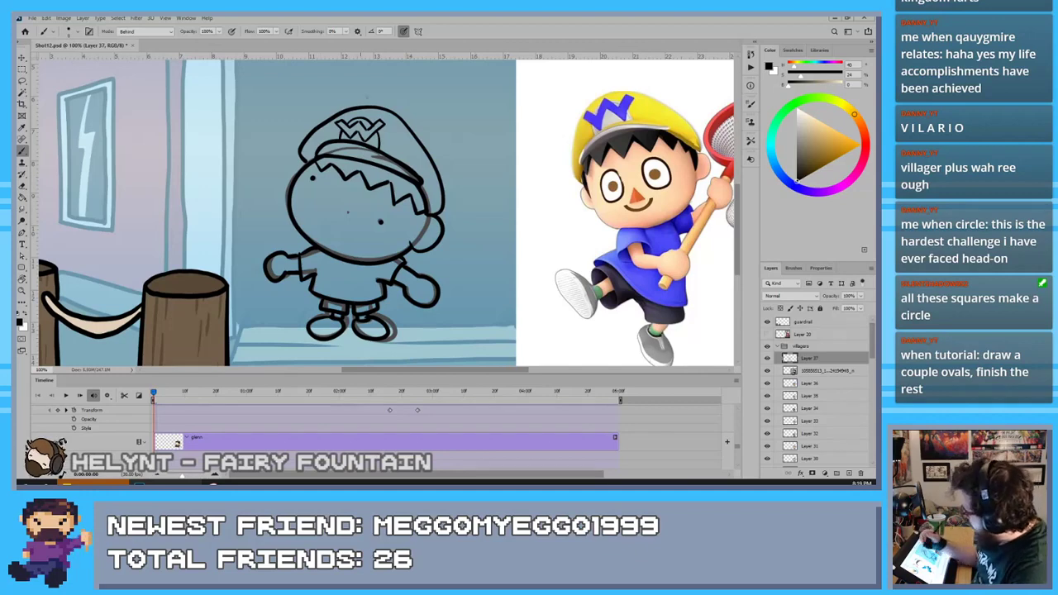
Fill the W on the cap with the blue sampled from the reference's cap emblem
key(i)
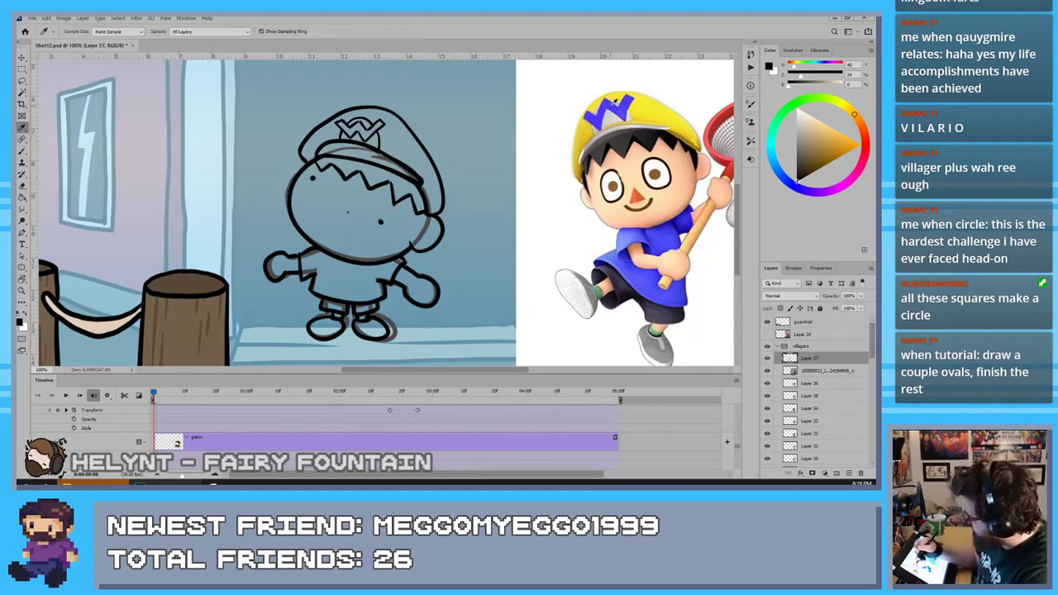
click(609, 107)
key(b)
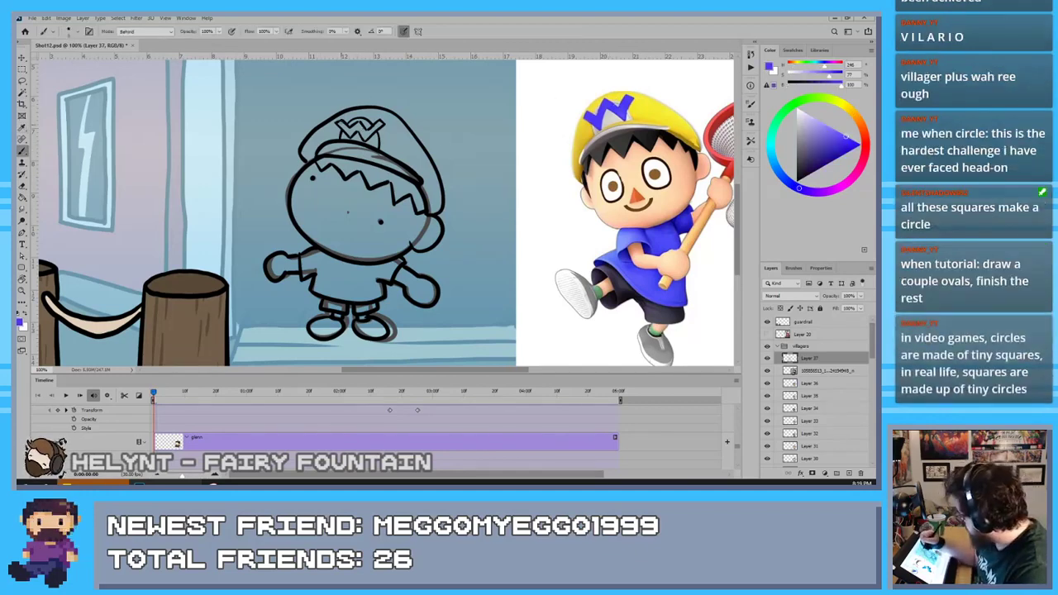
drag(358, 128, 380, 130)
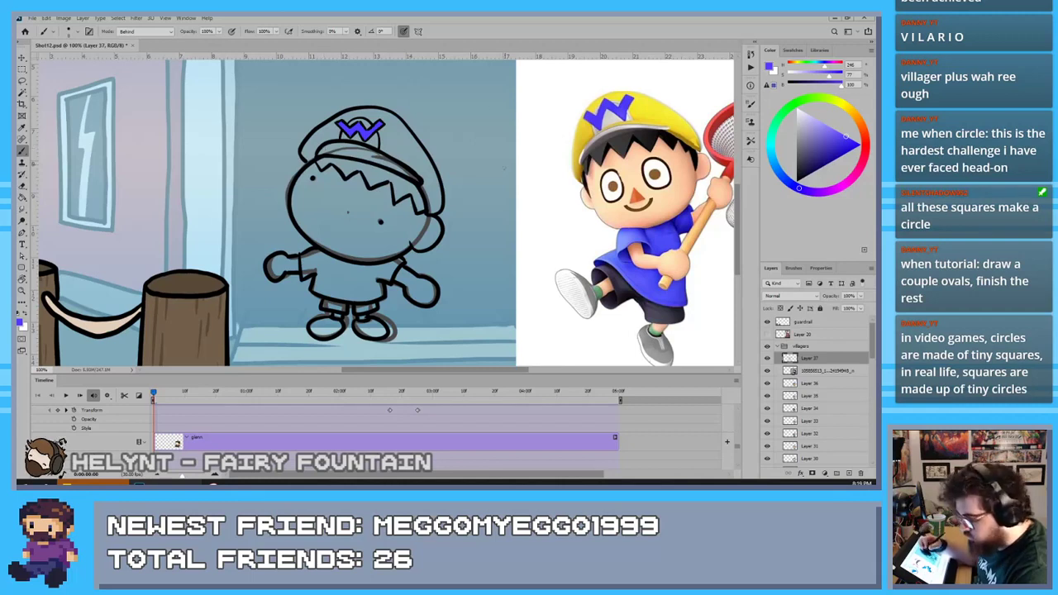
Fill the cap's crown with the yellow sampled from the reference cap and its brim with a pale off-white
key(i)
click(659, 111)
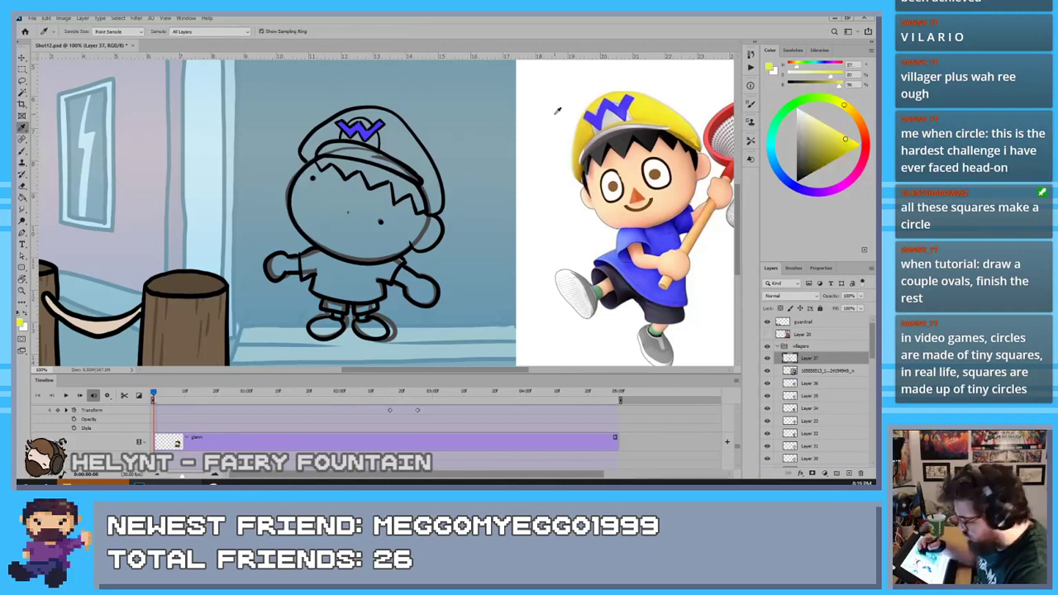
key(b)
mouse_move(380, 147)
mouse_down()
mouse_move(385, 127)
mouse_move(403, 144)
mouse_move(395, 130)
mouse_move(430, 175)
mouse_up()
mouse_move(390, 124)
mouse_down()
mouse_move(430, 163)
mouse_move(368, 116)
mouse_move(344, 117)
mouse_move(336, 142)
mouse_move(319, 141)
mouse_move(304, 159)
mouse_move(310, 133)
mouse_move(337, 134)
mouse_up()
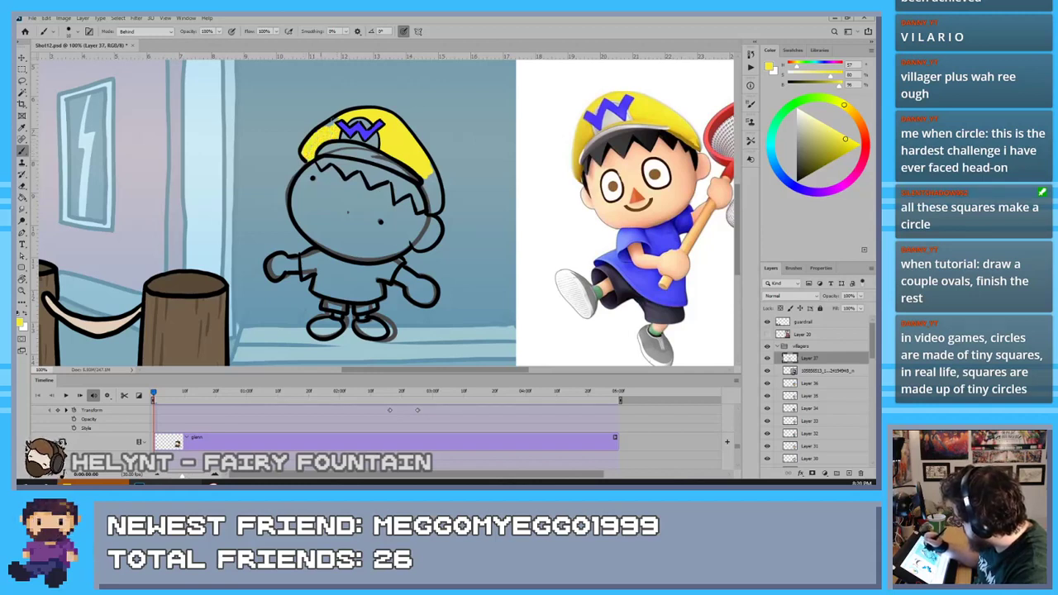
drag(423, 185, 438, 211)
drag(431, 175, 432, 202)
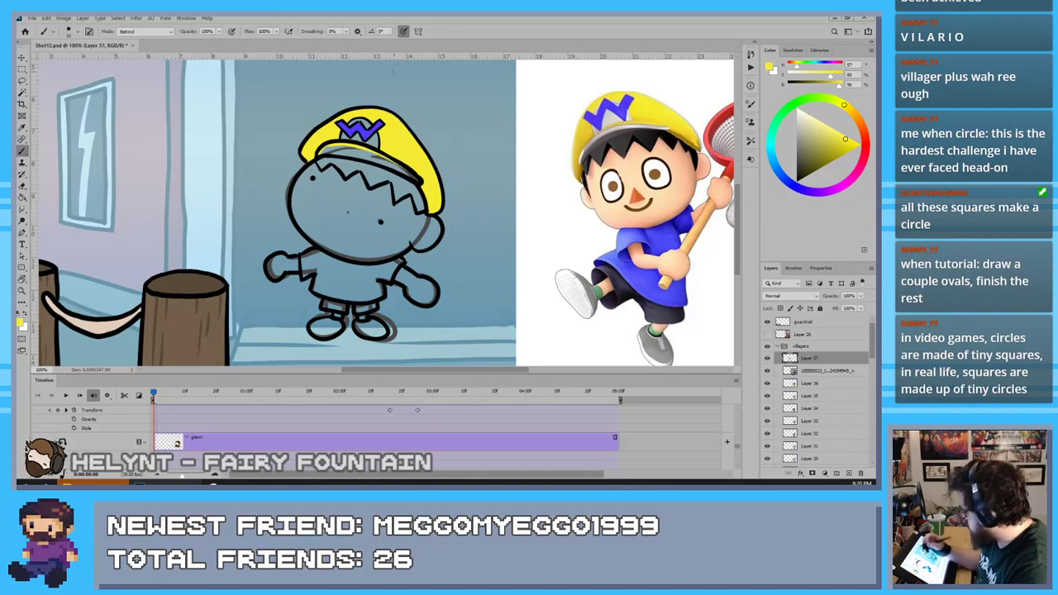
click(799, 113)
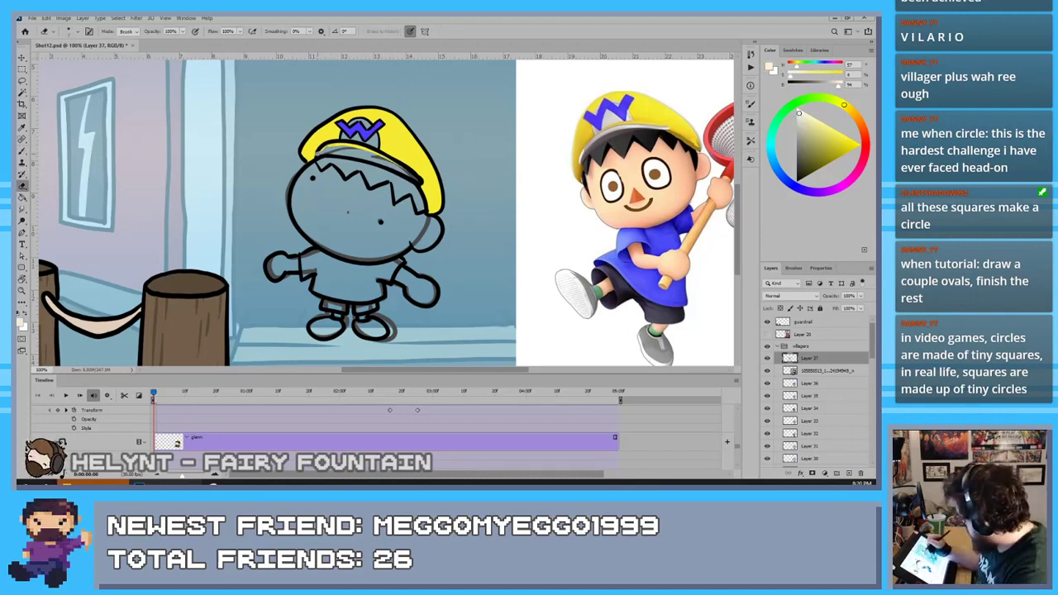
drag(316, 149, 418, 179)
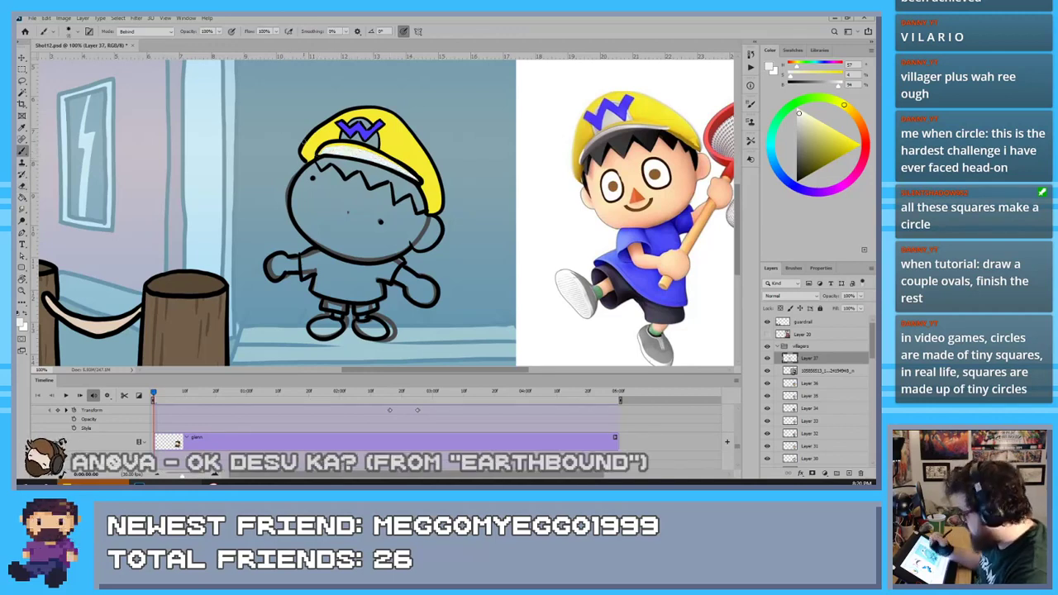
Fill the jagged hair fringe with the dark grey sampled from the reference's hair
key(i)
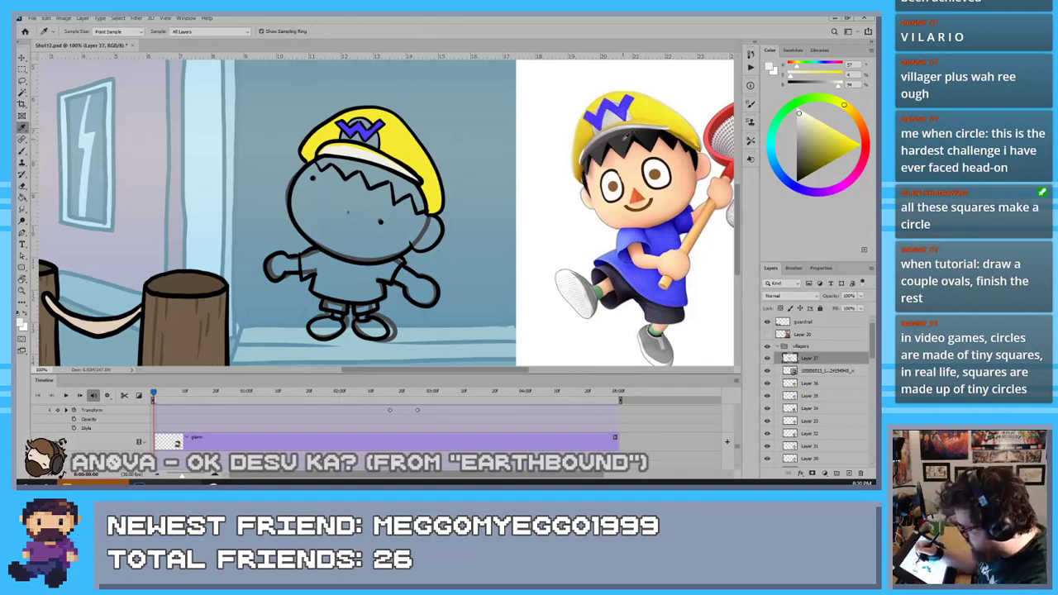
click(627, 137)
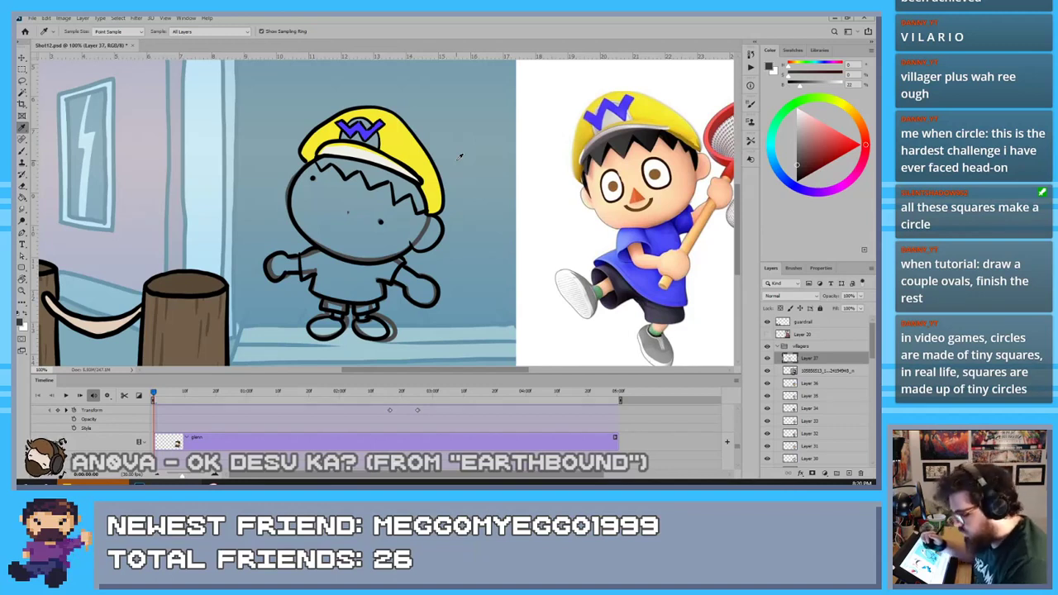
key(b)
drag(322, 160, 320, 167)
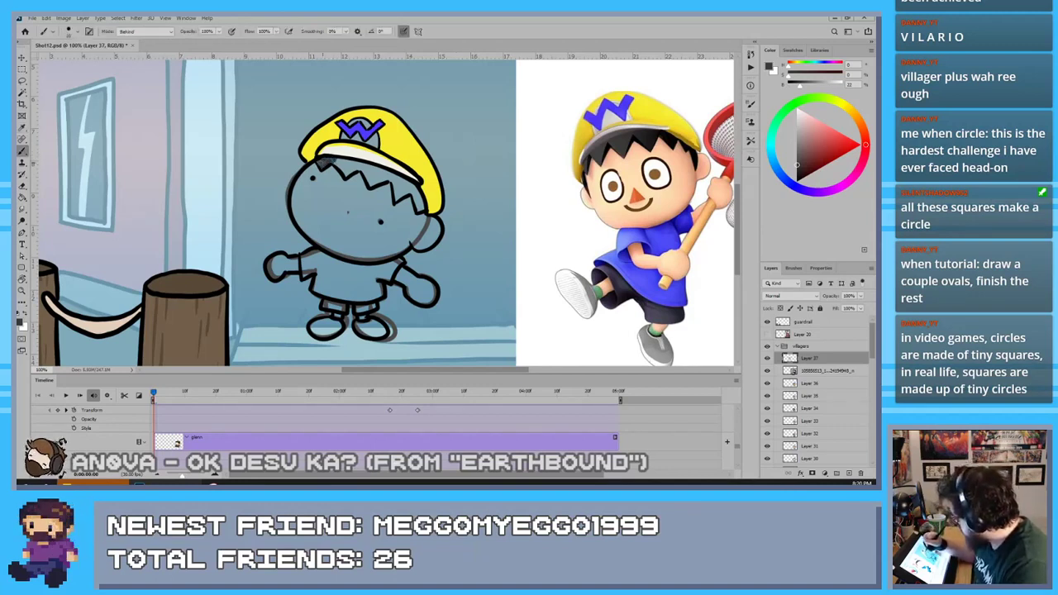
mouse_move(332, 156)
mouse_down()
mouse_move(369, 179)
mouse_move(368, 168)
mouse_move(397, 178)
mouse_move(395, 194)
mouse_move(413, 188)
mouse_move(421, 211)
mouse_move(415, 184)
mouse_up()
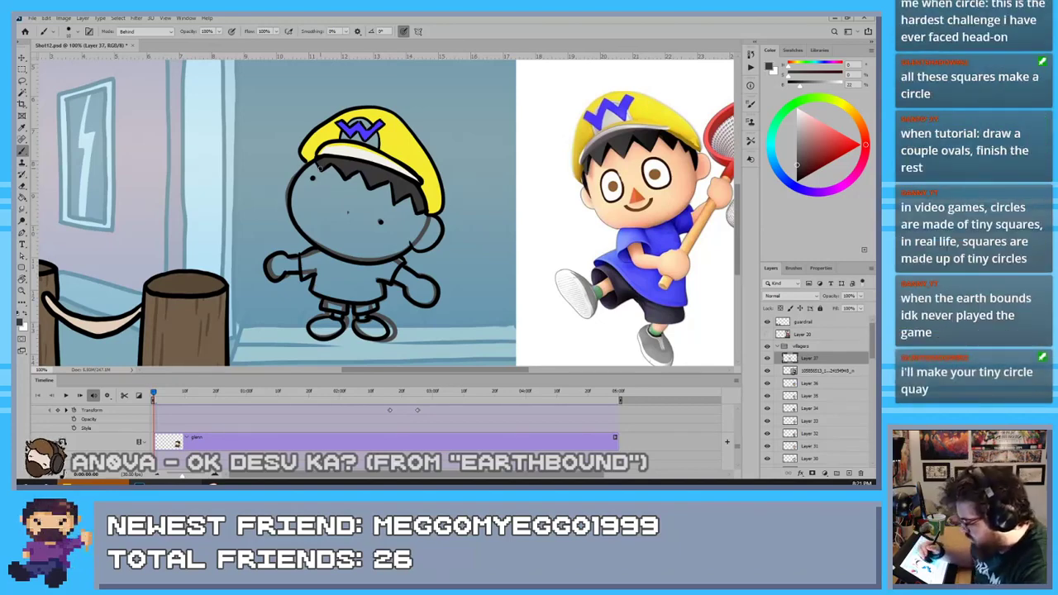
alt+click(633, 235)
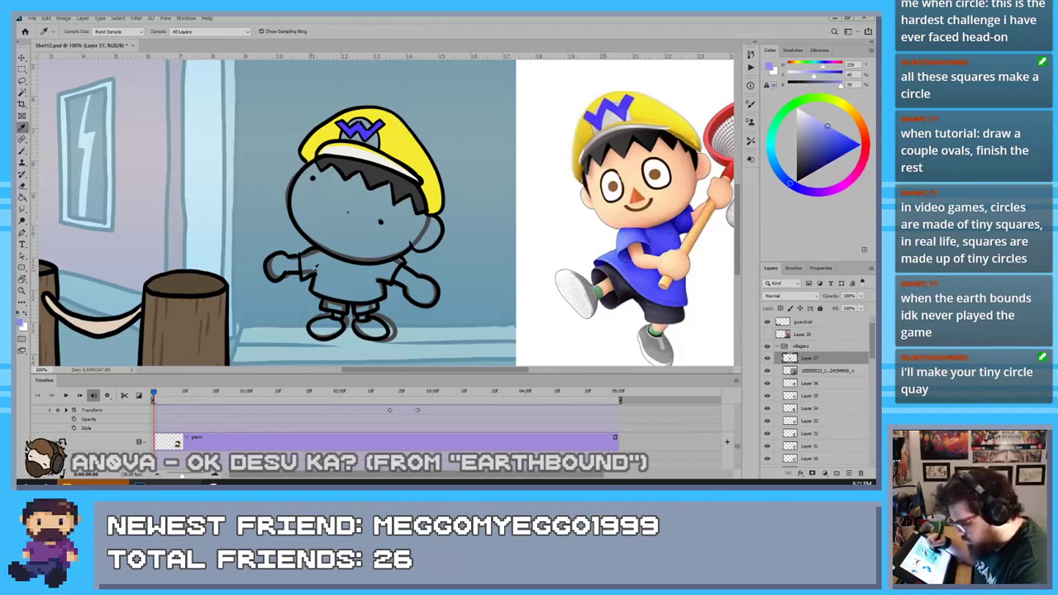
key(b)
mouse_move(301, 255)
mouse_down()
mouse_move(305, 272)
mouse_move(312, 254)
mouse_up()
key(ctrl+z)
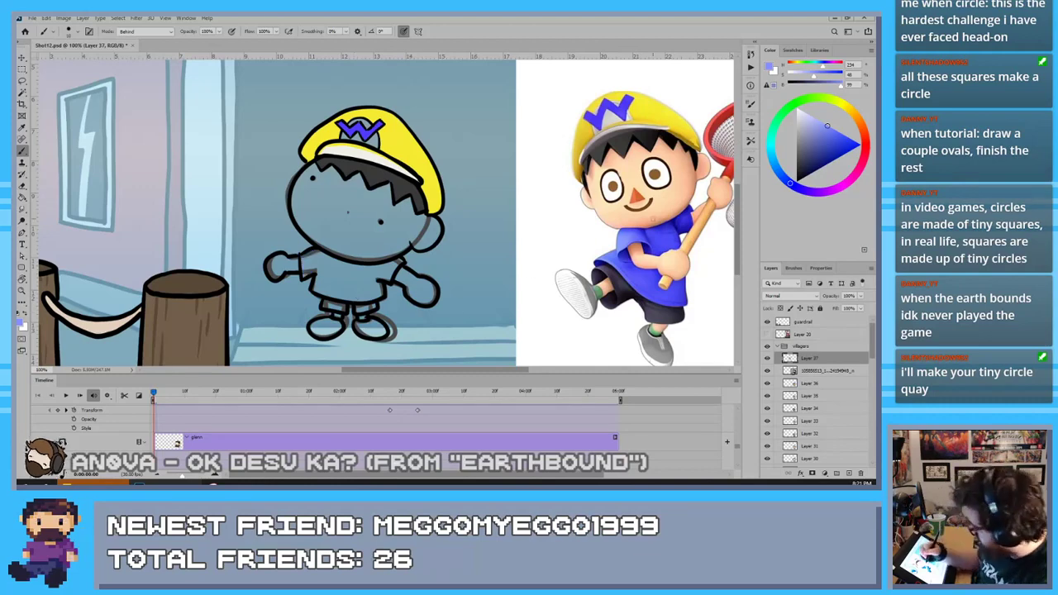
Fill the shirt and its sleeves with the deeper blue sampled from the reference's shirt
alt+click(662, 237)
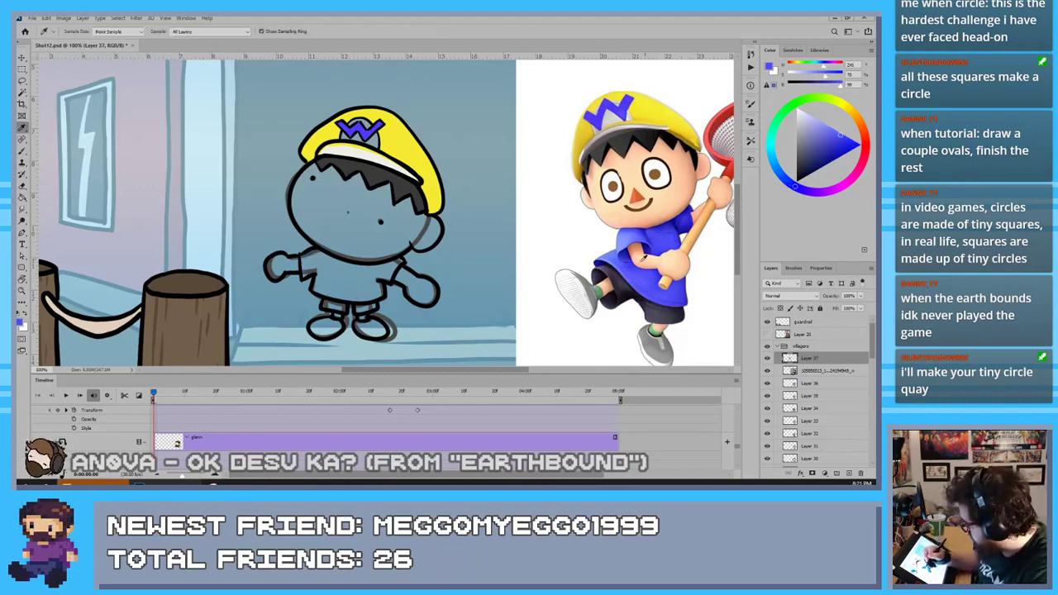
key(b)
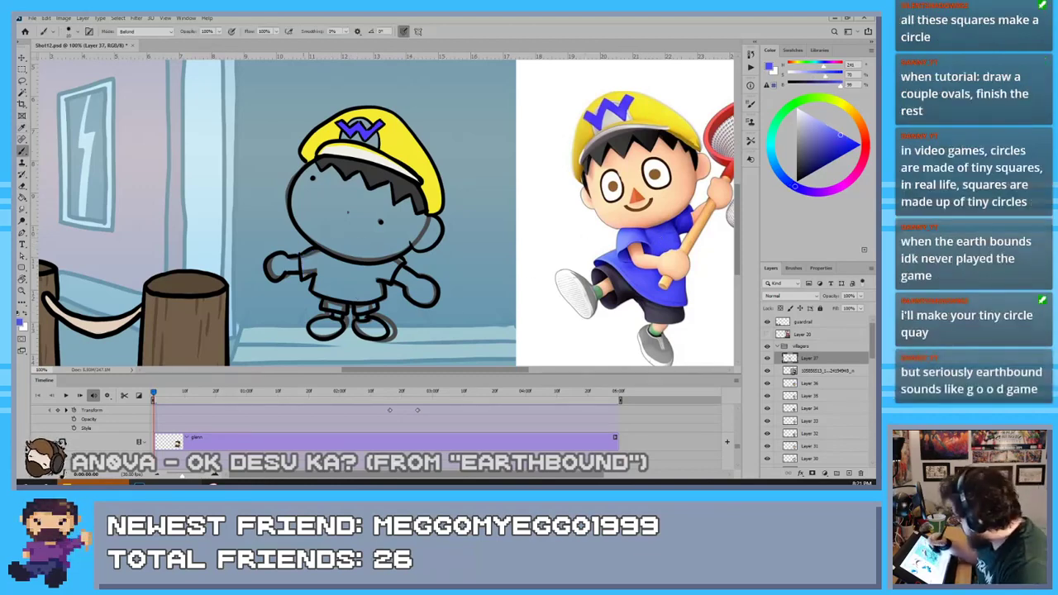
mouse_move(305, 279)
mouse_down()
mouse_move(324, 259)
mouse_move(307, 263)
mouse_move(397, 260)
mouse_up()
mouse_move(382, 273)
mouse_down()
mouse_move(398, 265)
mouse_move(359, 295)
mouse_move(315, 286)
mouse_move(323, 265)
mouse_move(327, 286)
mouse_move(338, 268)
mouse_move(345, 292)
mouse_move(354, 272)
mouse_move(362, 292)
mouse_move(367, 276)
mouse_move(372, 290)
mouse_up()
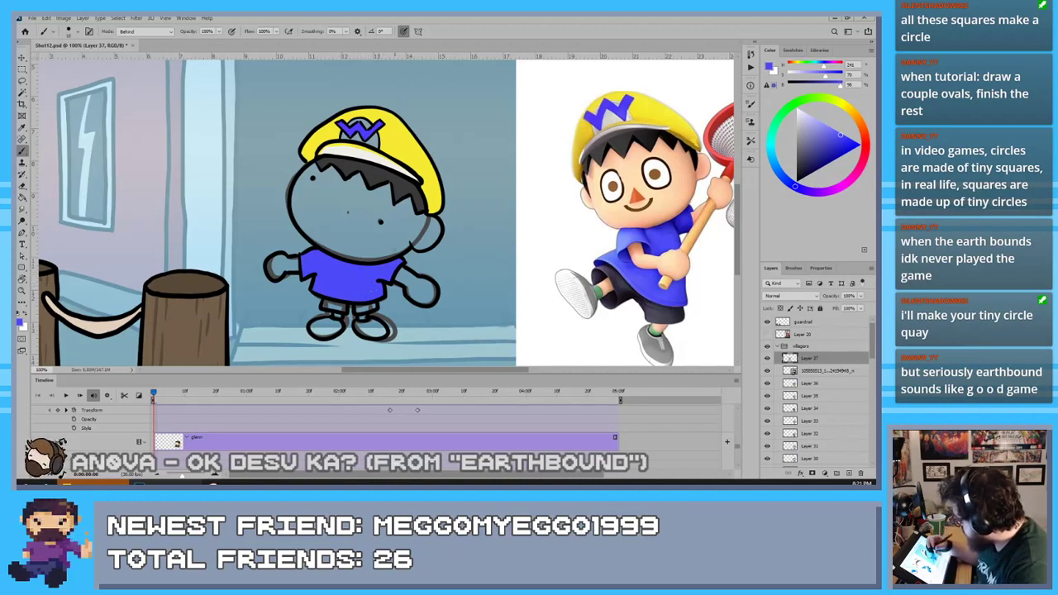
Fill both legs of the shorts with the dark blue-grey sampled from the reference's shorts
key(i)
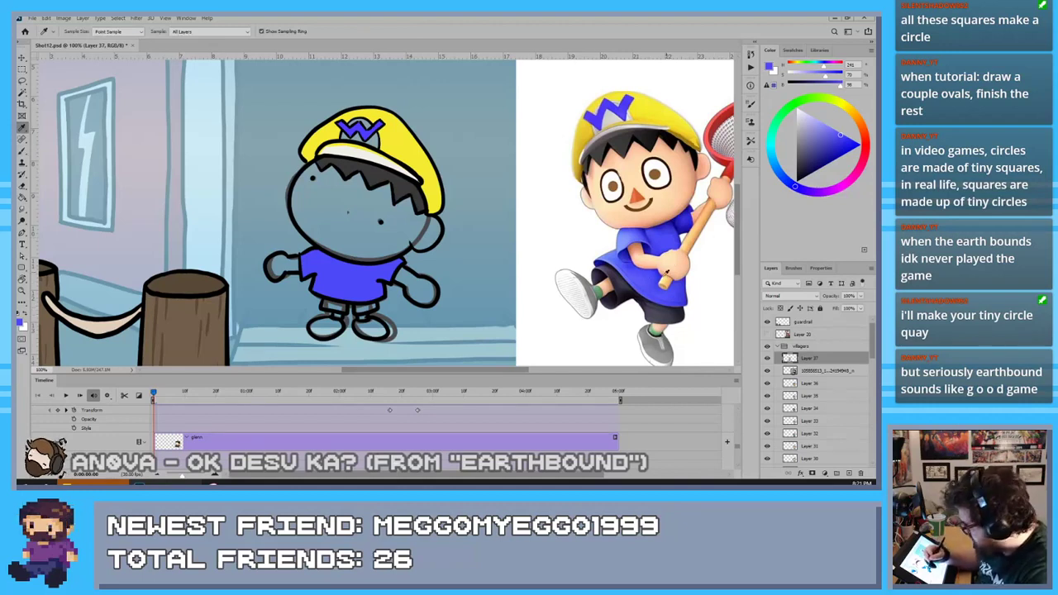
click(608, 308)
key(b)
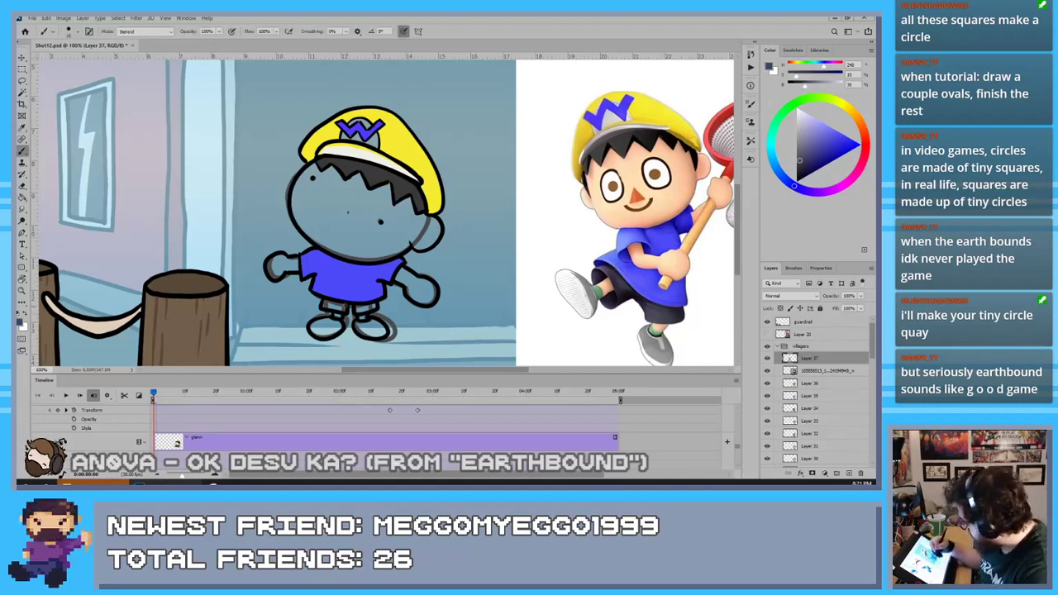
drag(324, 304, 372, 312)
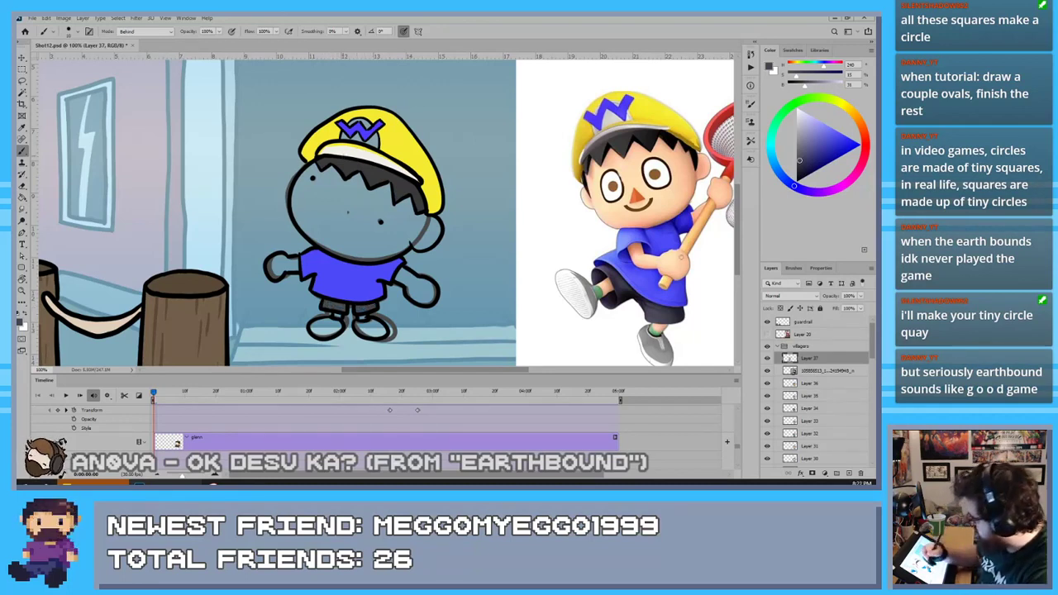
Fill both arms and hands with the light skin tone sampled from the reference's hand
key(i)
click(670, 255)
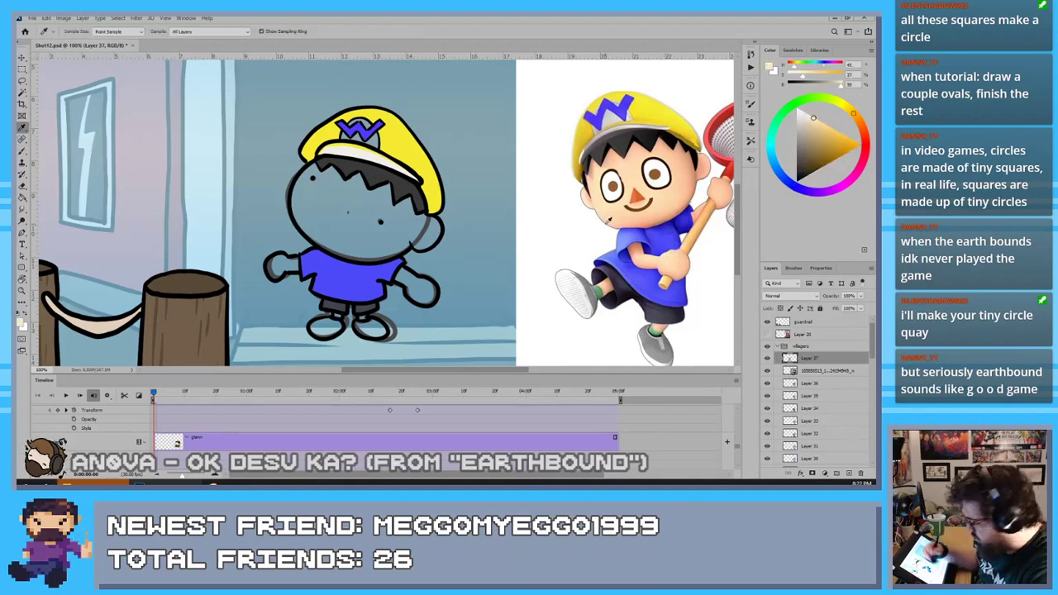
key(b)
mouse_move(279, 262)
mouse_down()
mouse_move(298, 260)
mouse_move(273, 260)
mouse_move(274, 276)
mouse_move(294, 268)
mouse_move(286, 270)
mouse_up()
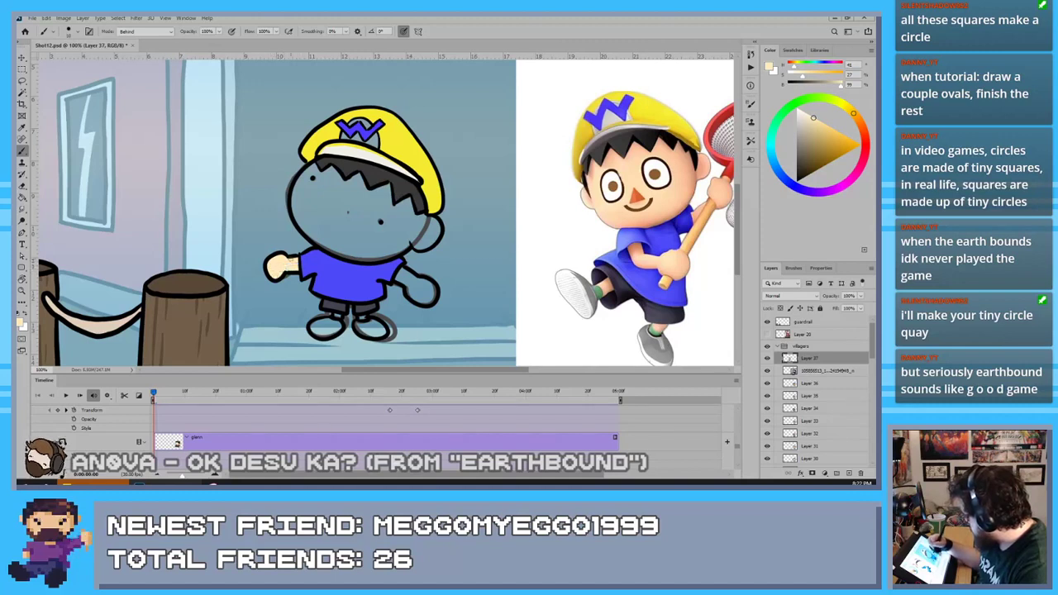
mouse_move(395, 273)
mouse_down()
mouse_move(430, 296)
mouse_move(413, 289)
mouse_up()
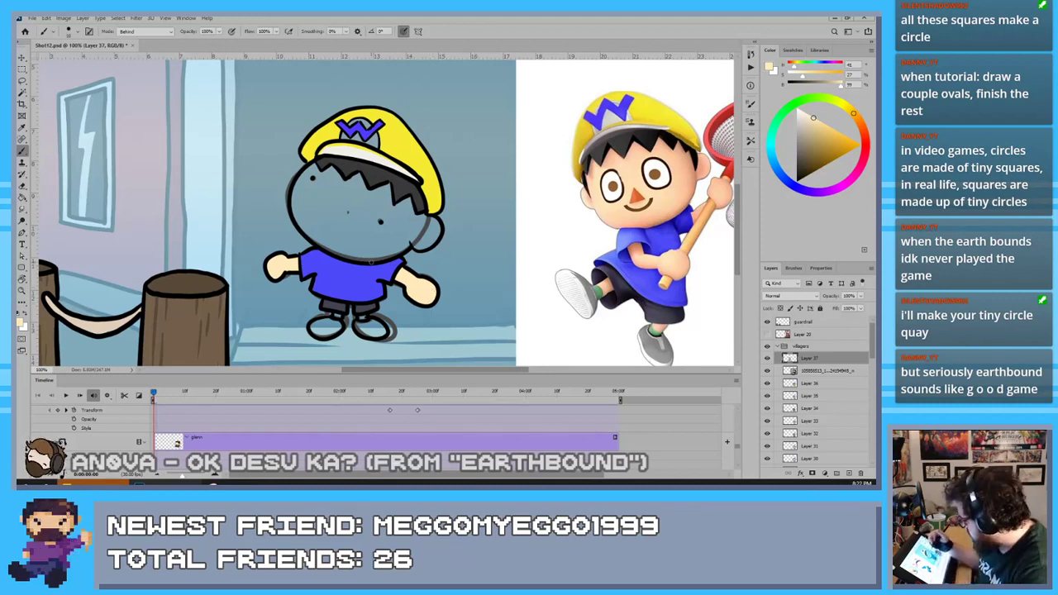
Enlarge the brush and fill the face and ear with the same light skin tone, including the bare ankles
key(bracketright)
key(bracketright)
key(bracketright)
mouse_move(428, 220)
mouse_down()
mouse_move(420, 246)
mouse_move(400, 248)
mouse_move(403, 237)
mouse_move(373, 252)
mouse_move(403, 242)
mouse_move(384, 251)
mouse_move(407, 239)
mouse_move(382, 251)
mouse_move(346, 248)
mouse_move(354, 257)
mouse_move(304, 223)
mouse_move(302, 182)
mouse_move(298, 199)
mouse_move(315, 172)
mouse_move(318, 229)
mouse_move(338, 173)
mouse_move(347, 194)
mouse_move(356, 184)
mouse_move(369, 242)
mouse_move(404, 205)
mouse_up()
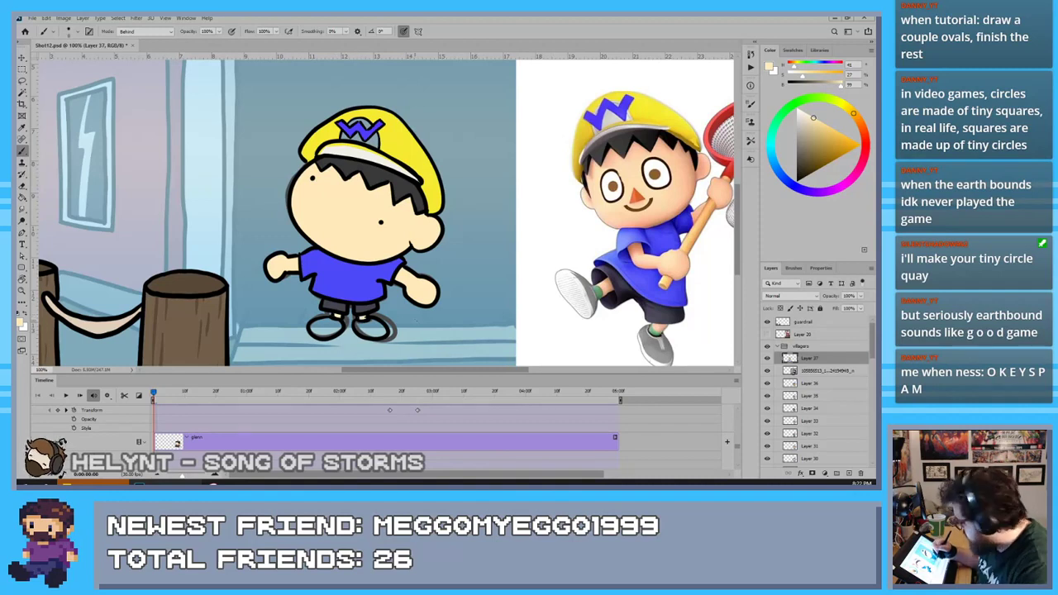
Fill both shoes with the grey sampled from the reference's shoe
key(i)
click(653, 350)
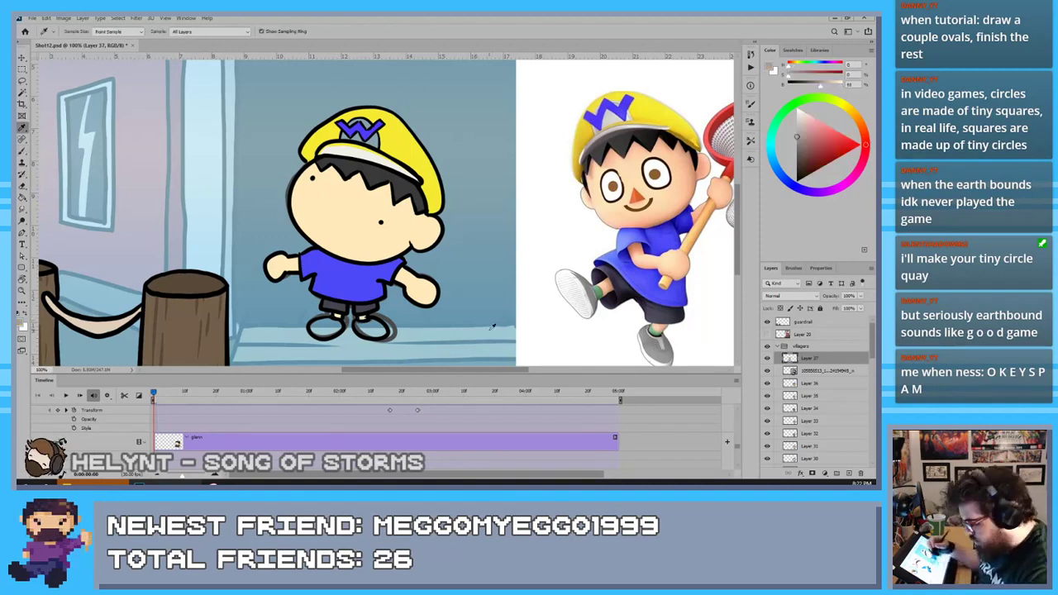
key(b)
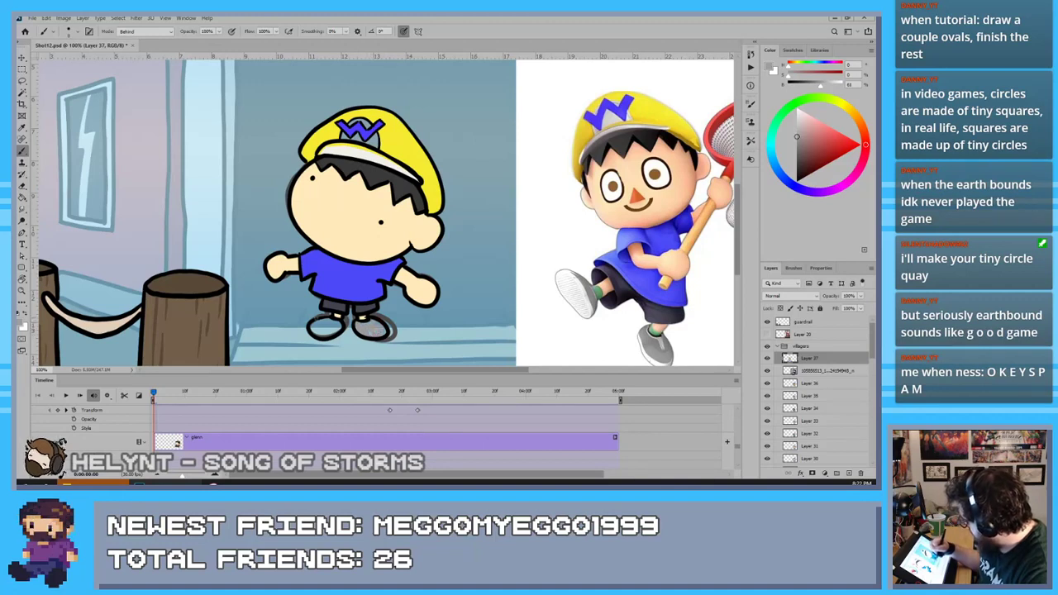
drag(340, 324, 313, 325)
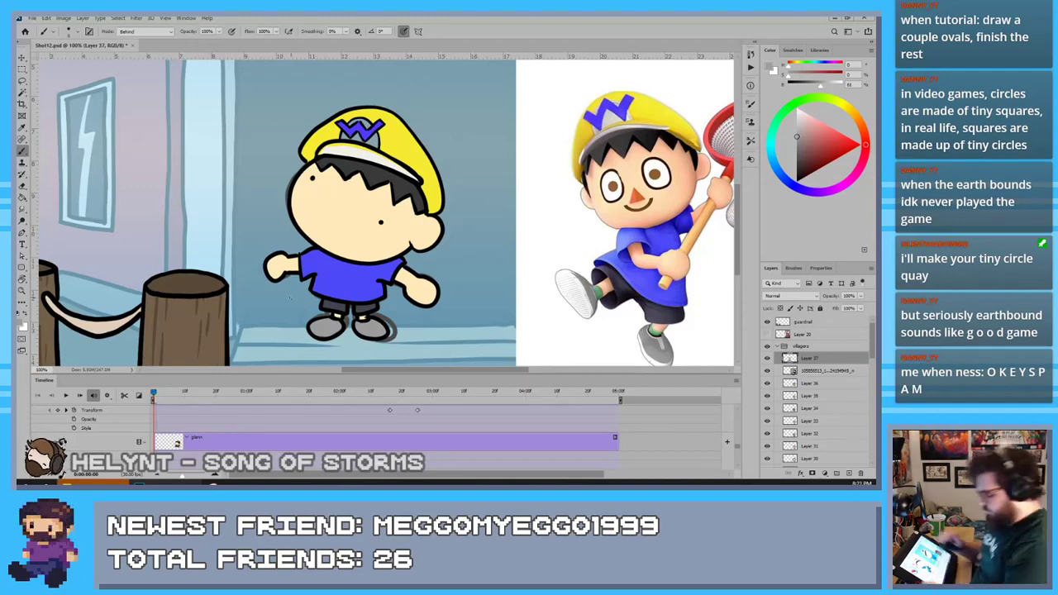
Clean up the cap's round emblem and fill it behind the W with the white sampled from the brim
key(ctrl+minus)
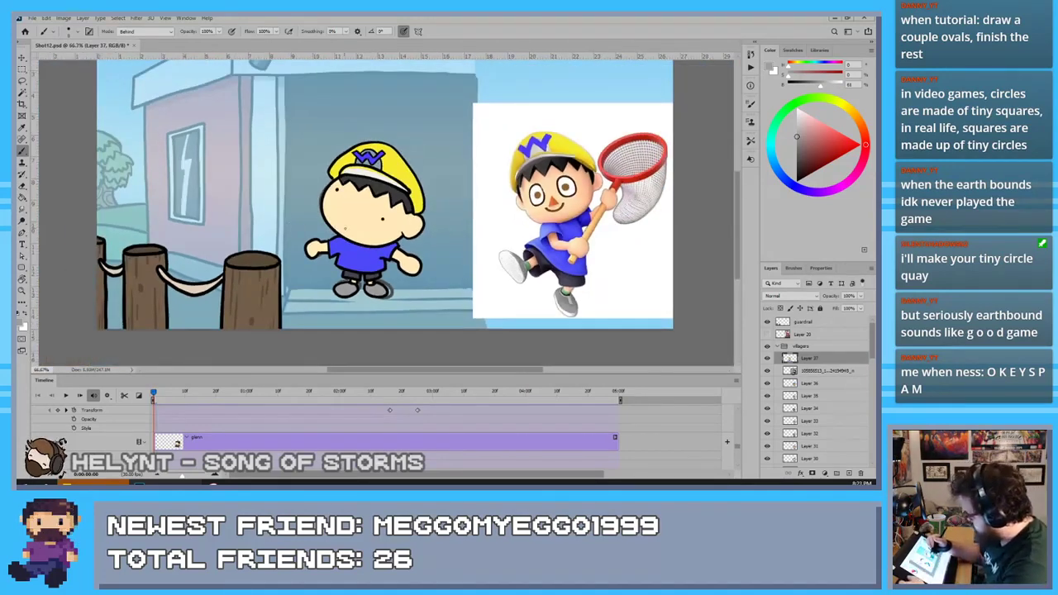
alt+click(379, 176)
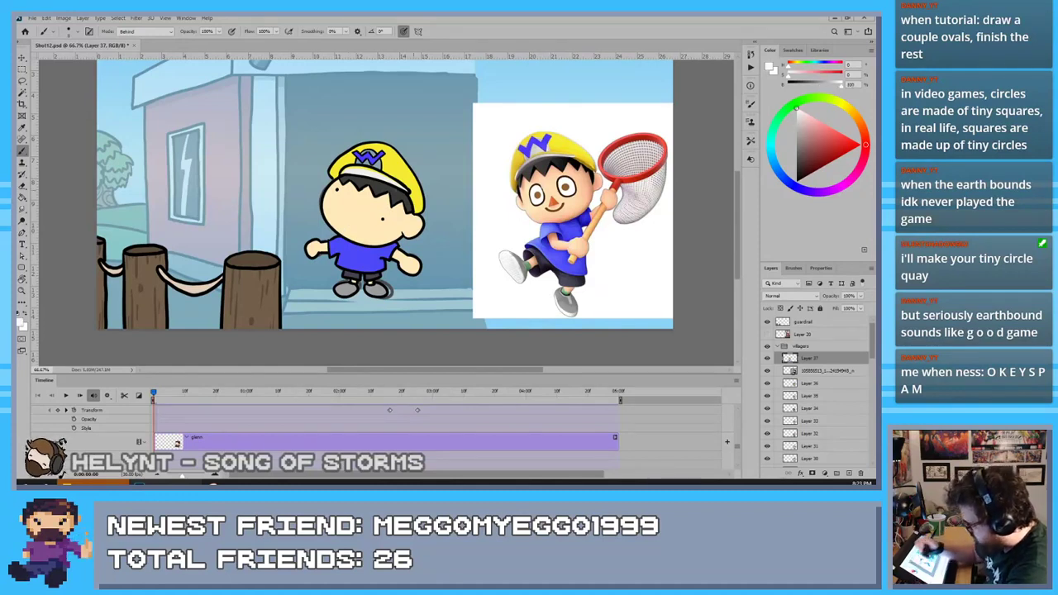
key(e)
drag(358, 154, 356, 169)
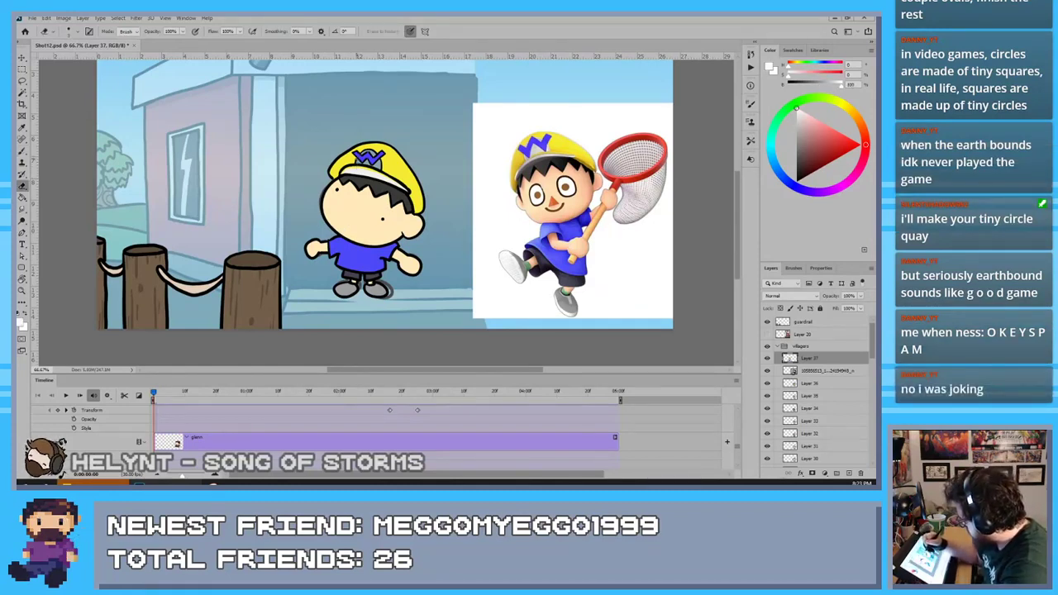
key(b)
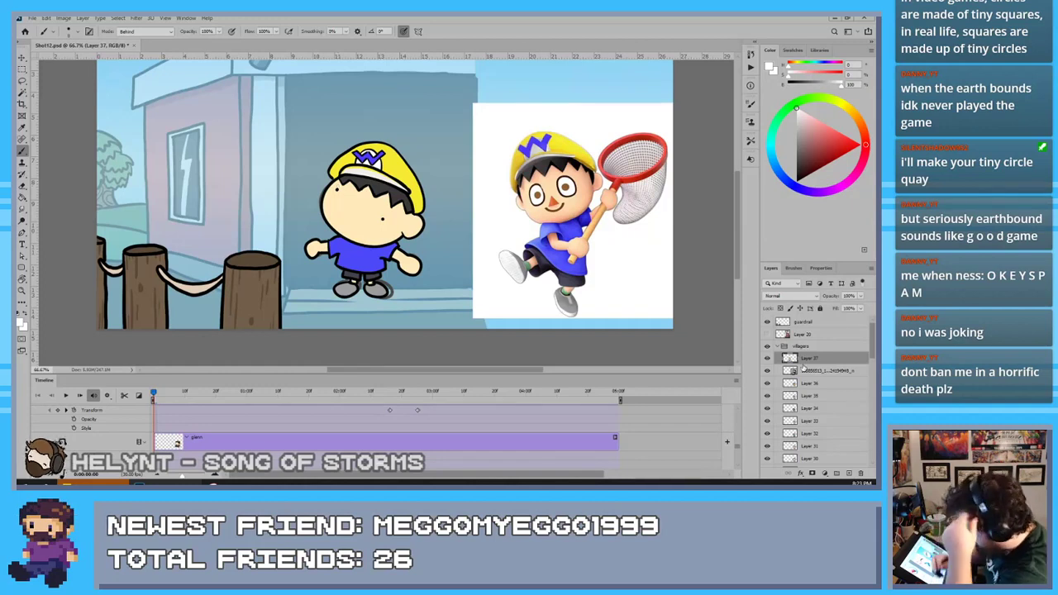
Delete the used villager reference layer and move the finished yellow-capped villager onto the pile of completed villagers
click(806, 370)
key(Delete)
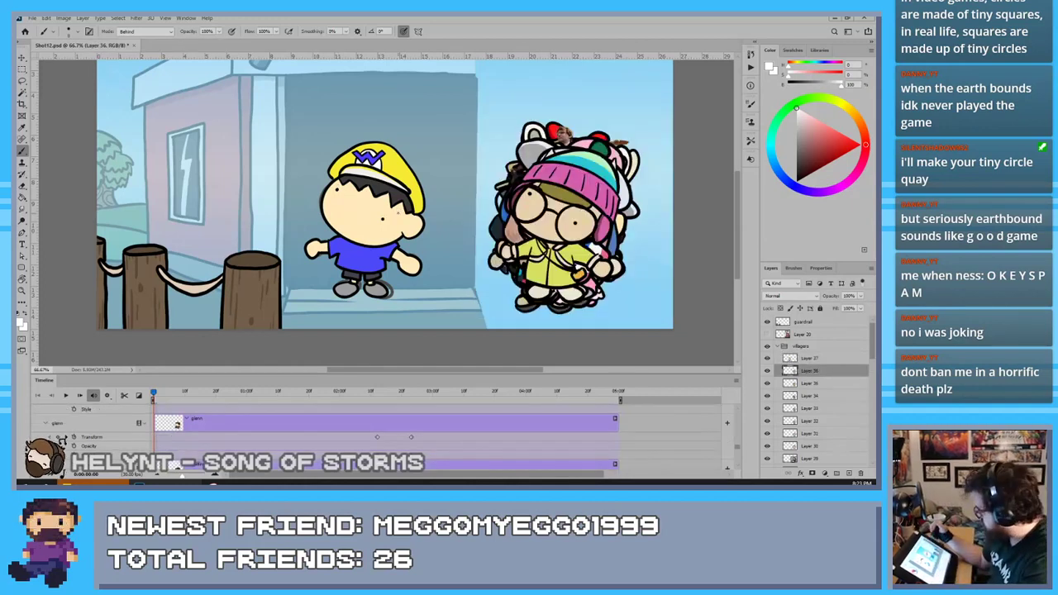
click(23, 58)
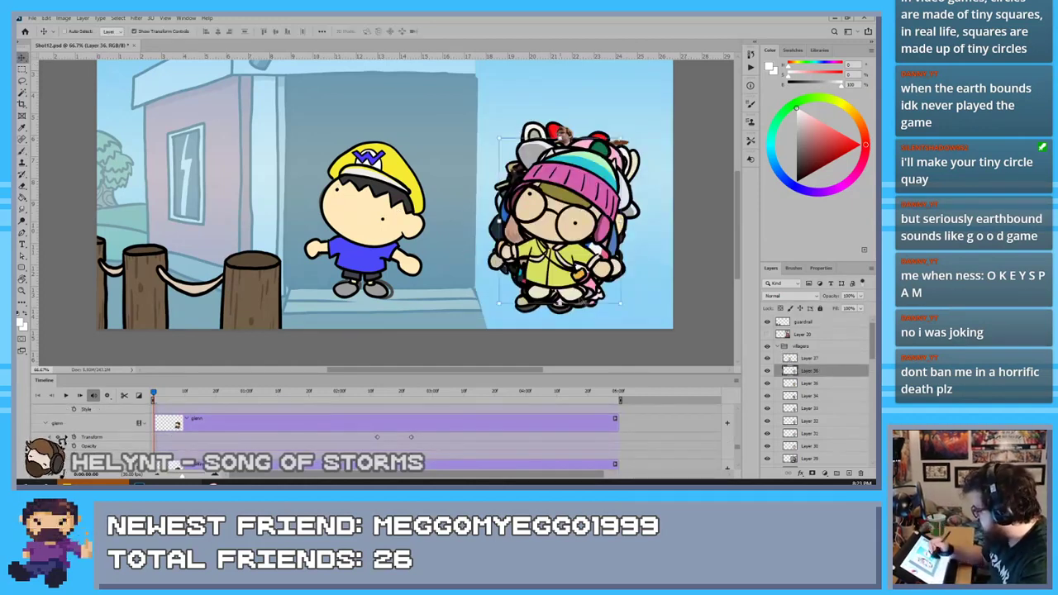
click(802, 360)
drag(366, 223, 560, 229)
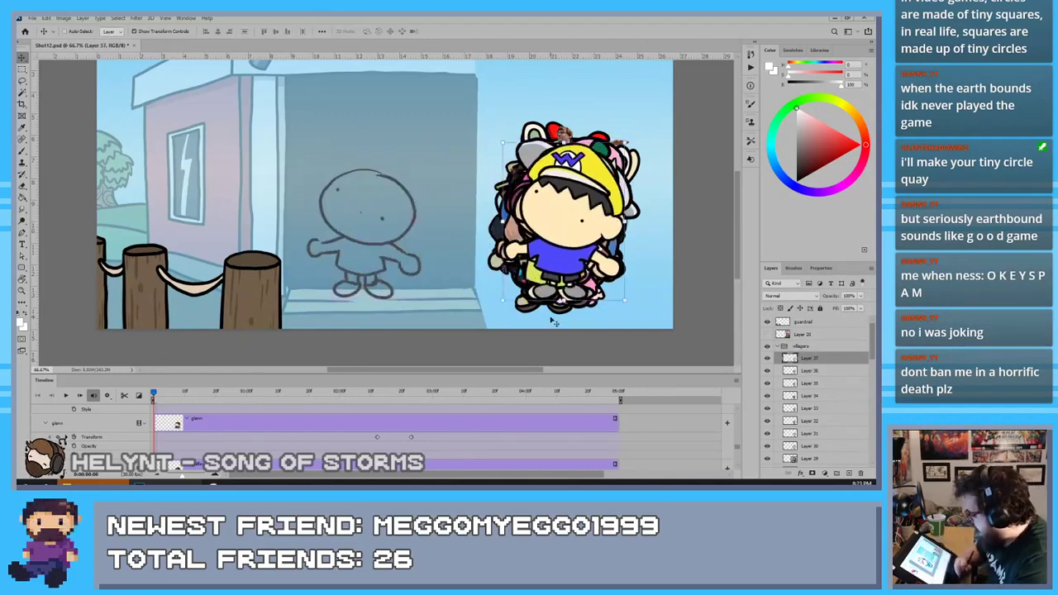
Check the villager pile at the end of the timeline and return to the first frame
key(End)
key(Right)
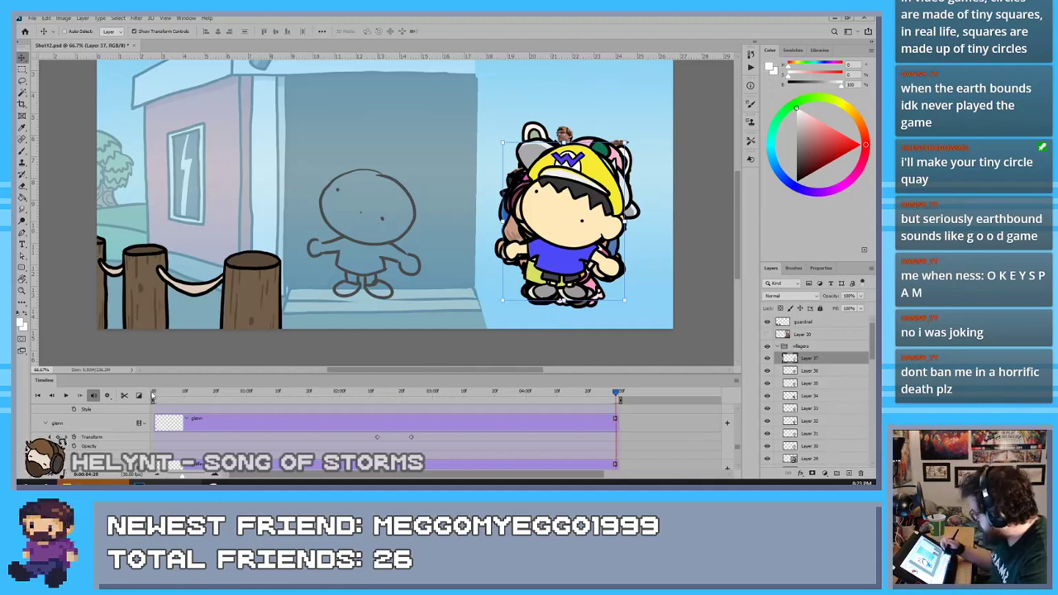
click(153, 393)
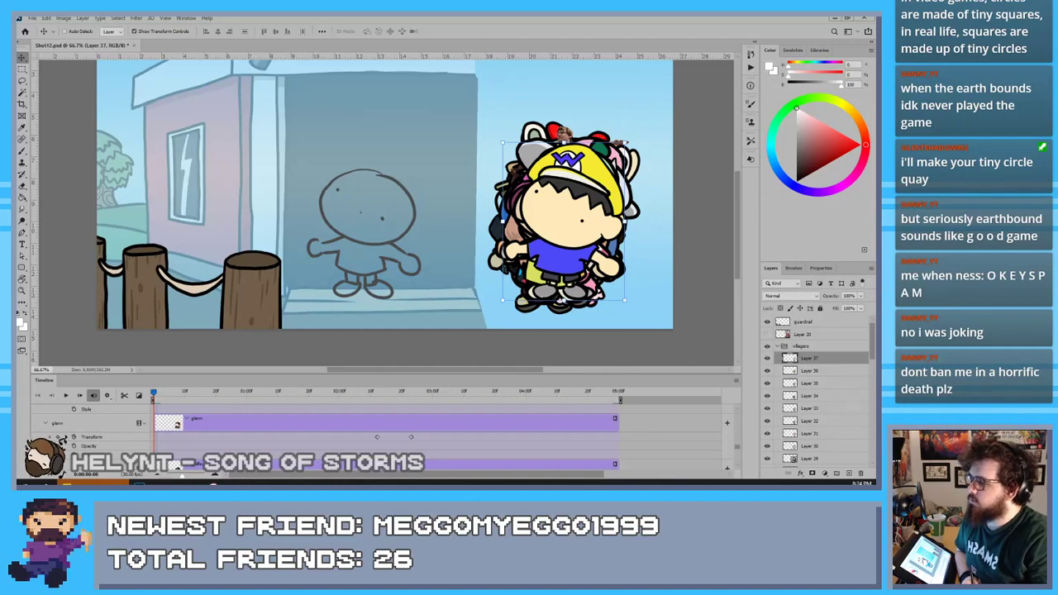
Place the Nook's Cranny screenshot in the scene as a new reference and rasterize its layer
drag(595, 189, 633, 196)
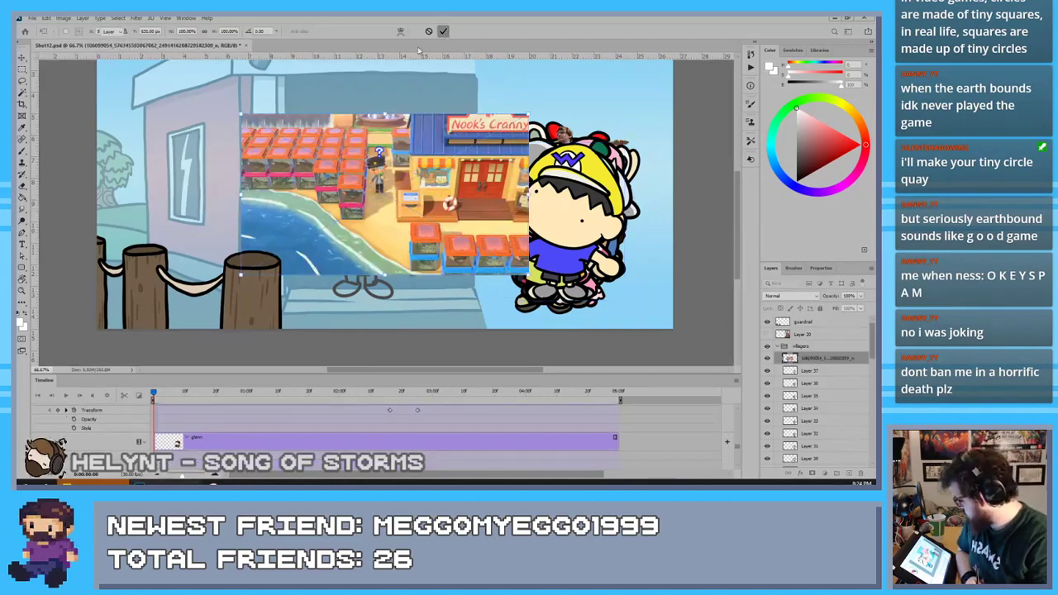
click(442, 31)
click(22, 69)
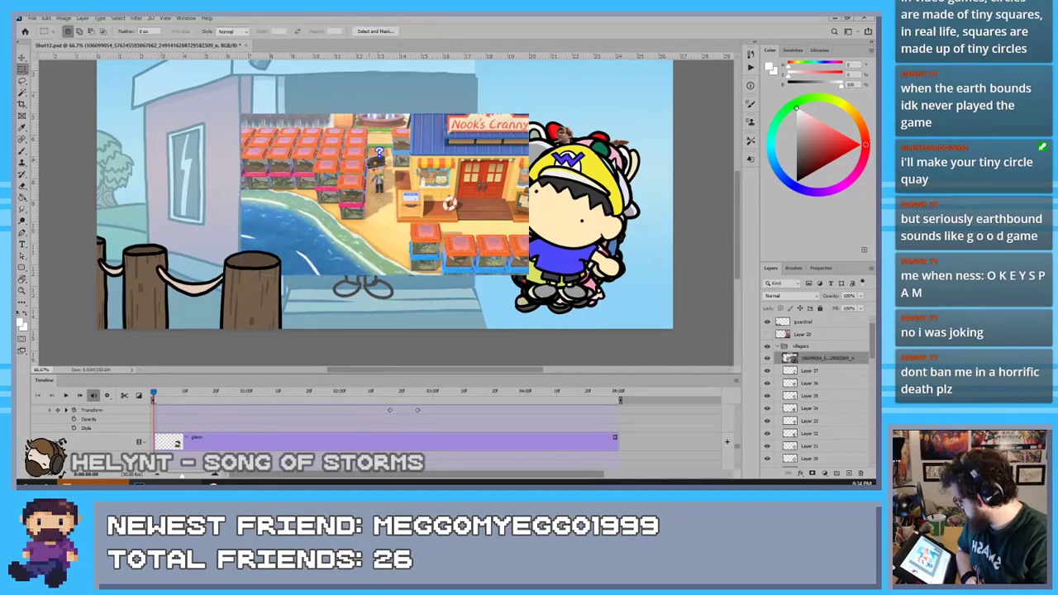
drag(164, 147, 362, 329)
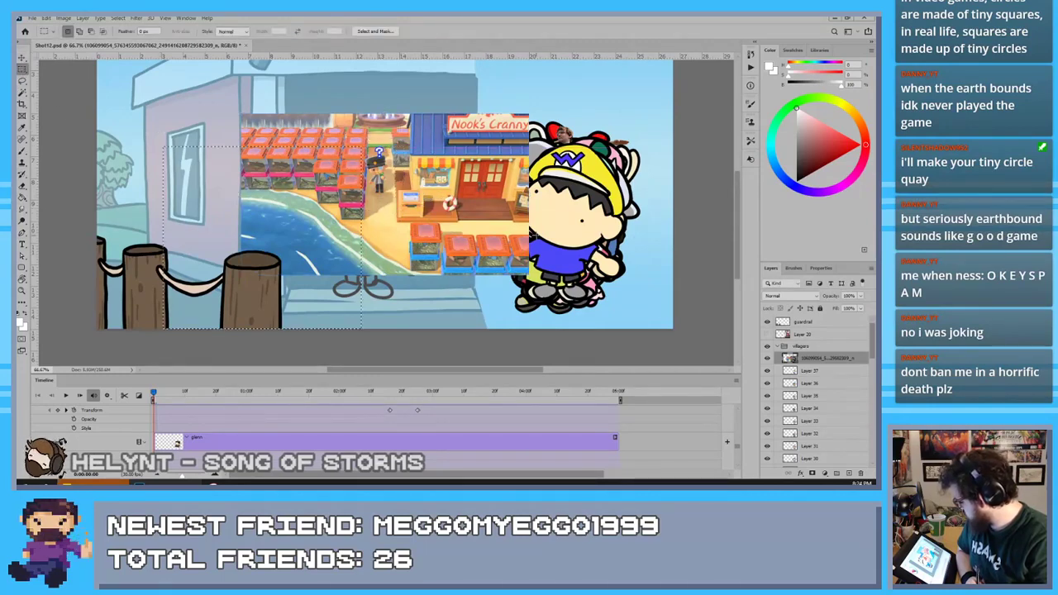
right_click(814, 358)
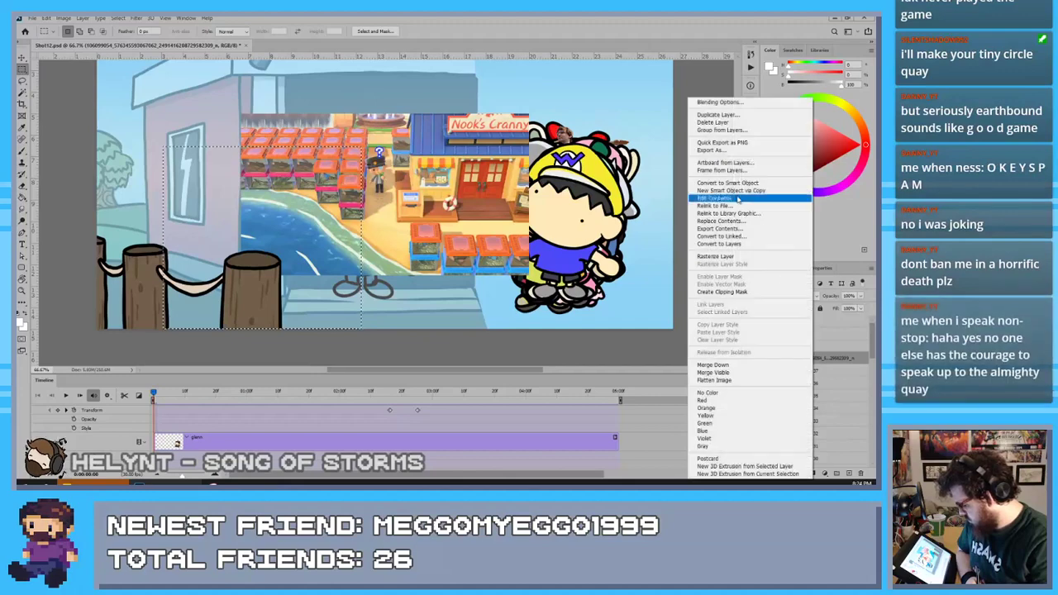
click(730, 257)
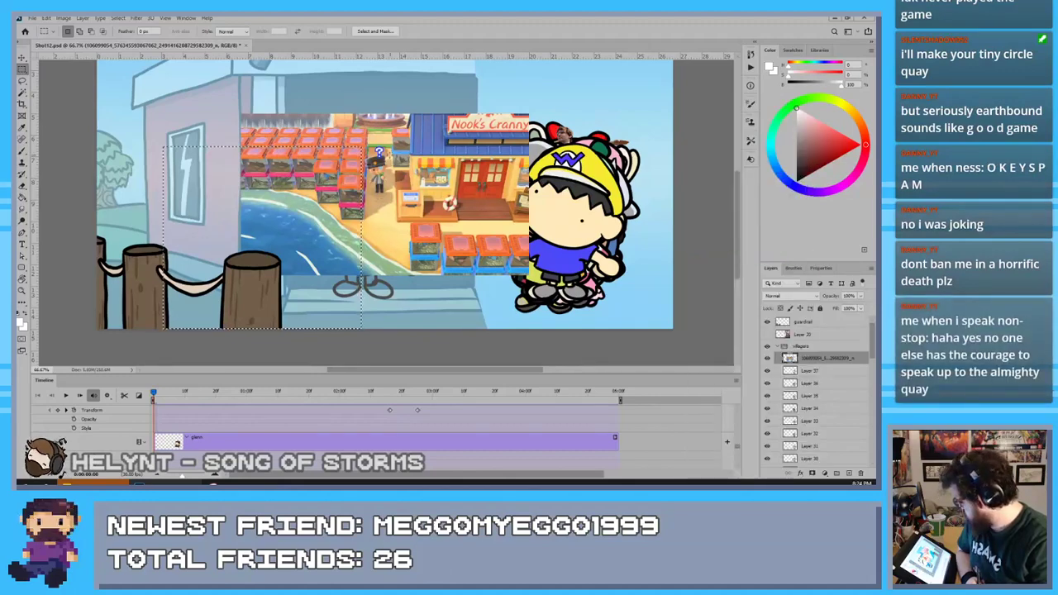
Trim the reference to the small character in the black cap by deleting everything outside a rectangle around it
drag(394, 150, 361, 201)
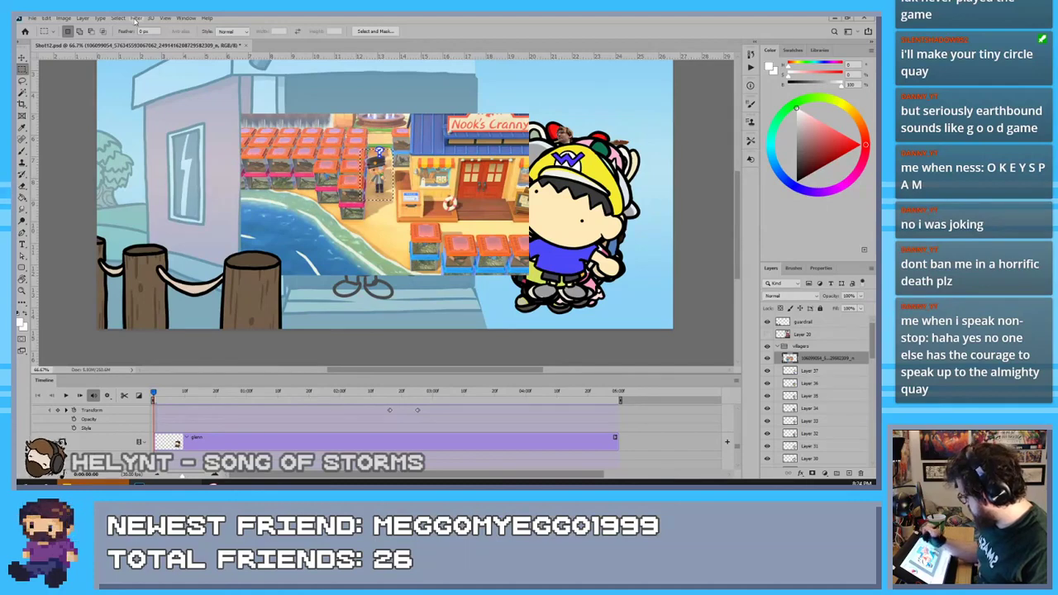
click(119, 18)
click(120, 38)
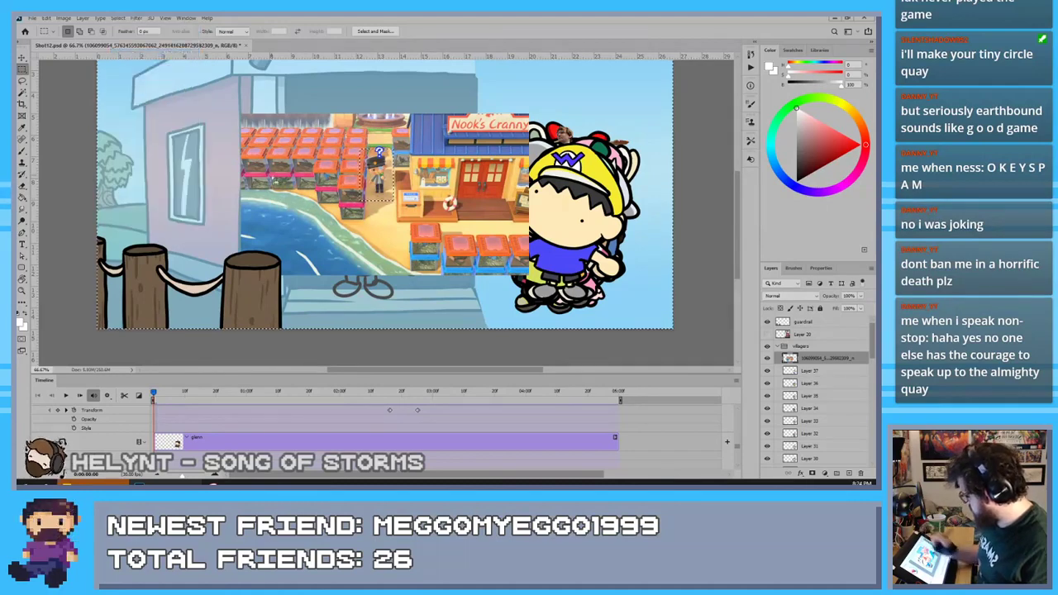
key(Delete)
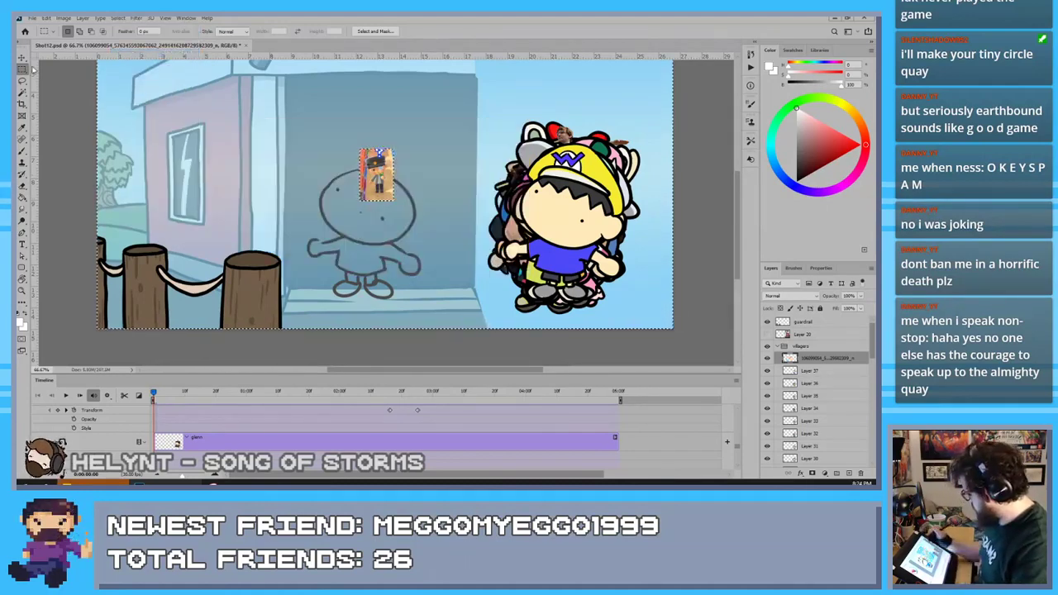
click(23, 58)
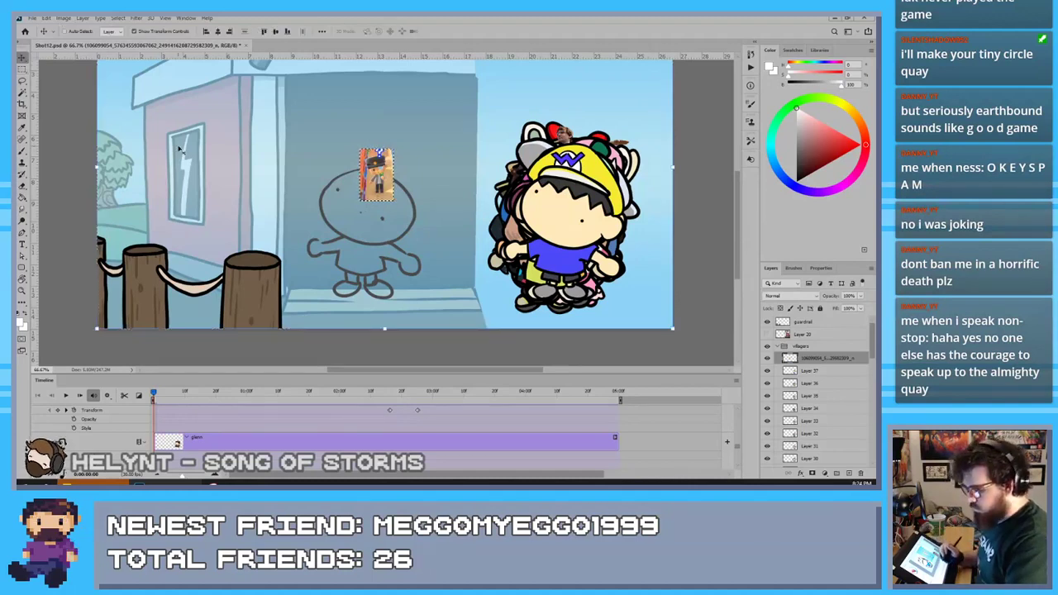
key(ctrl+d)
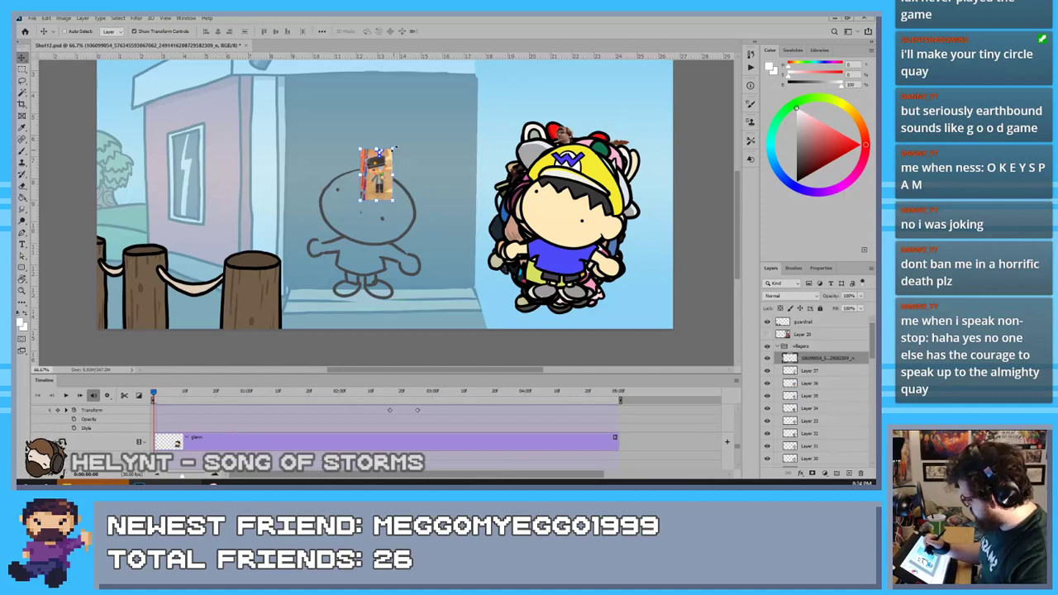
Enlarge the trimmed reference proportionally to the villagers' height and position it over the pile of finished villagers
drag(396, 152, 463, 68)
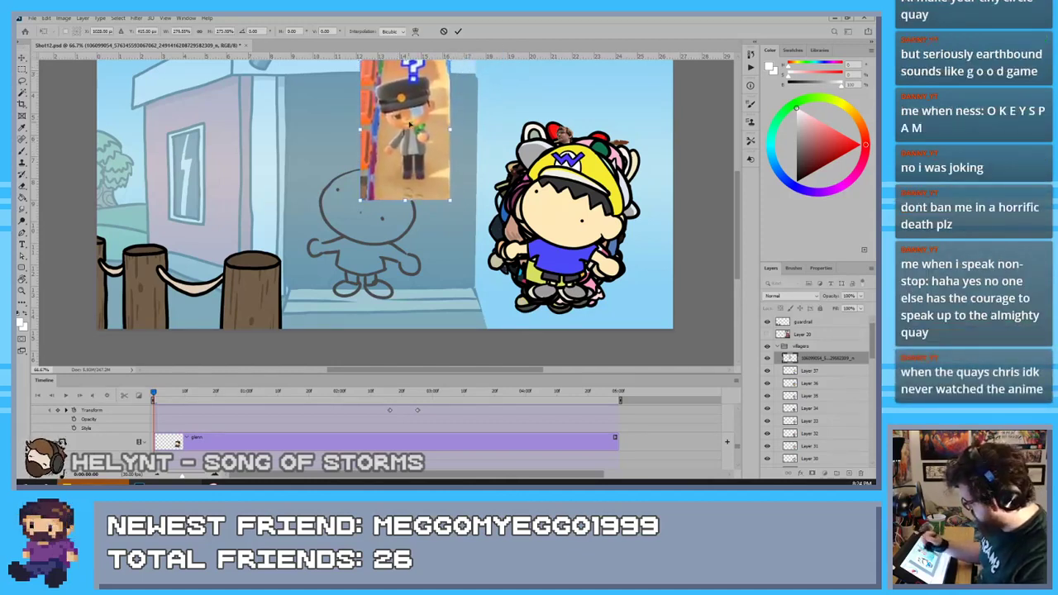
drag(368, 95, 529, 196)
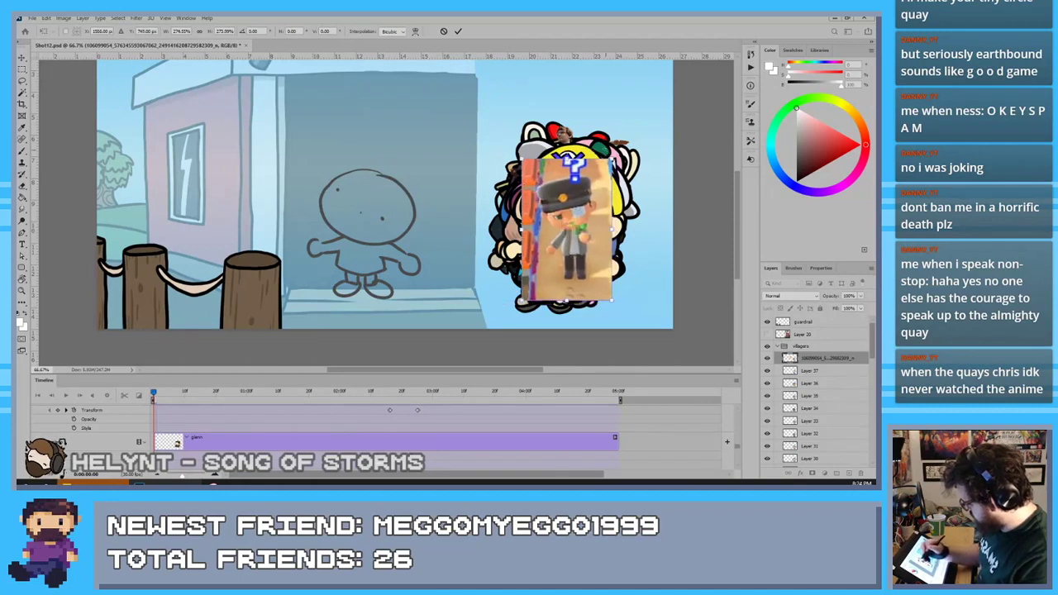
drag(612, 160, 642, 111)
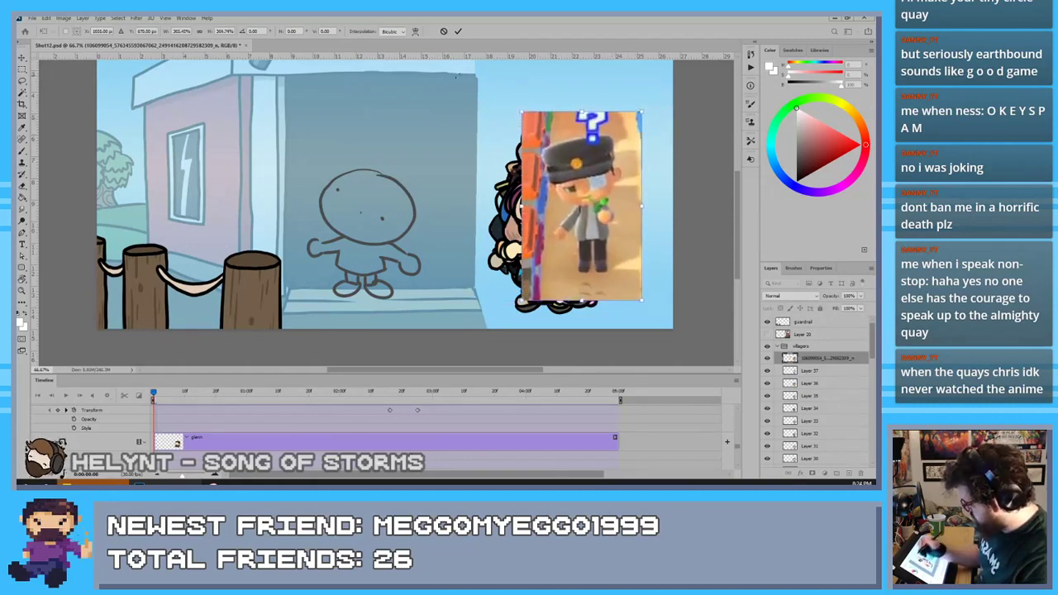
click(458, 31)
drag(573, 251, 553, 256)
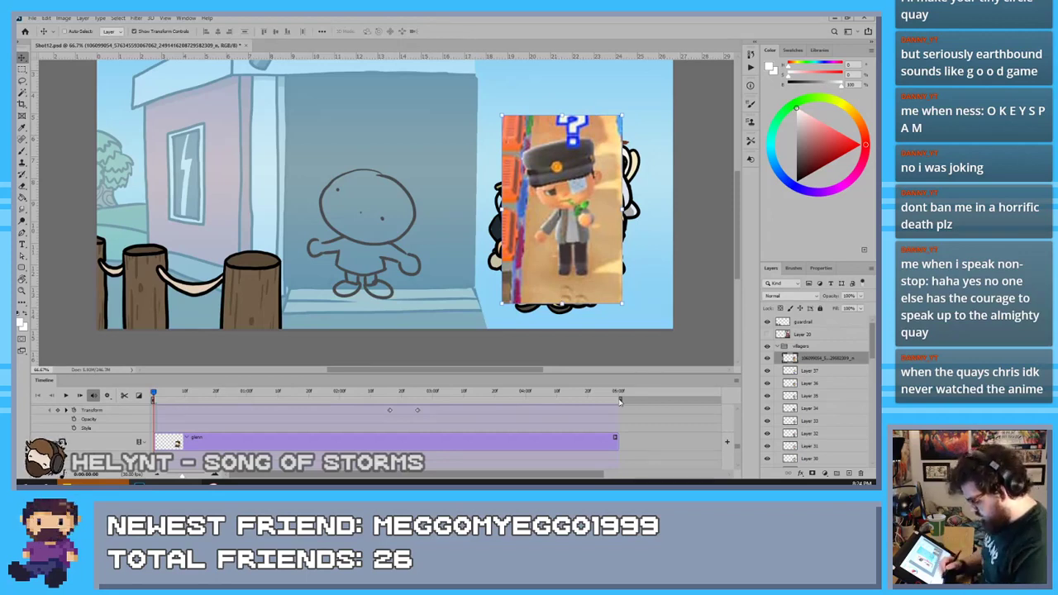
On a new layer, ink the oval head outline in black over the template sketch, redoing poor strokes
key(ctrl+shift+alt+n)
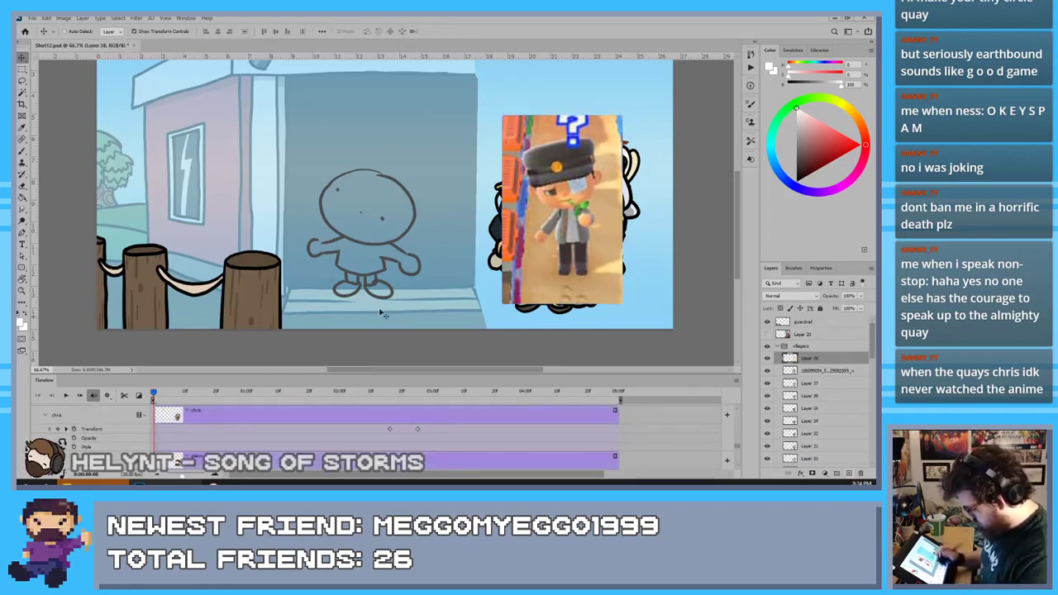
key(b)
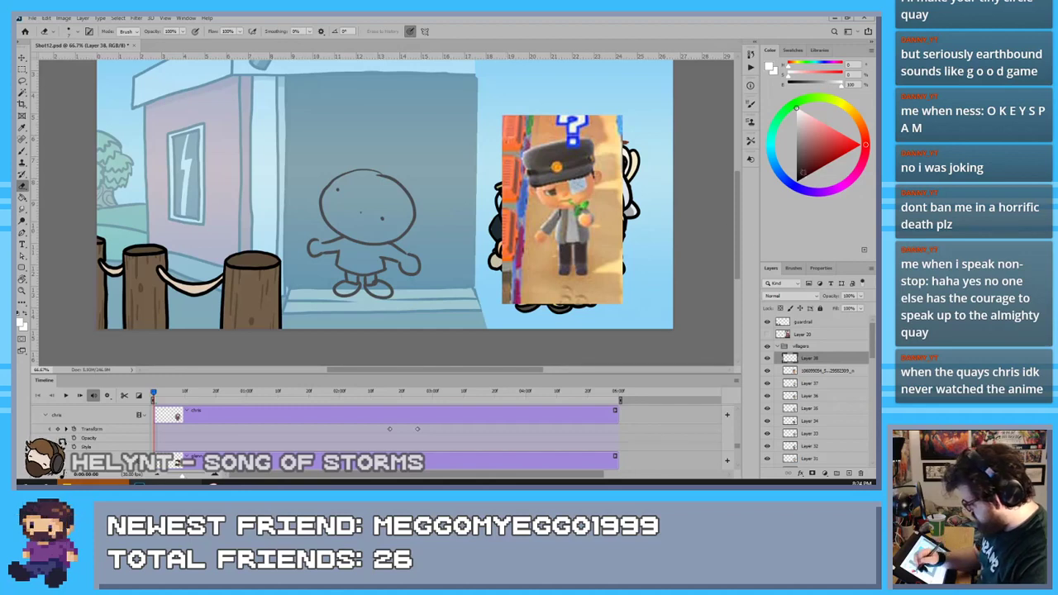
click(797, 179)
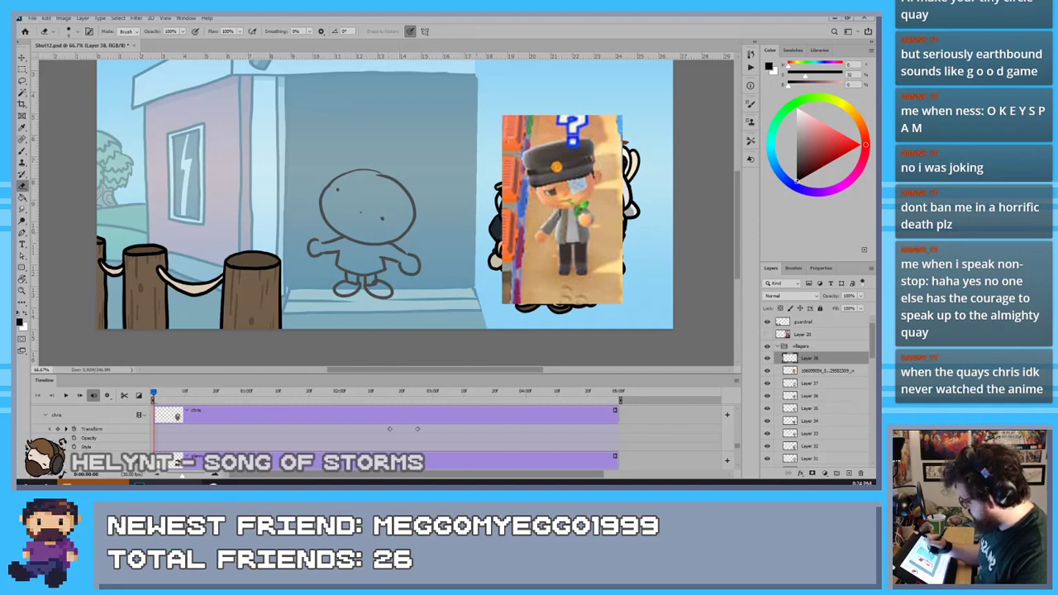
key(b)
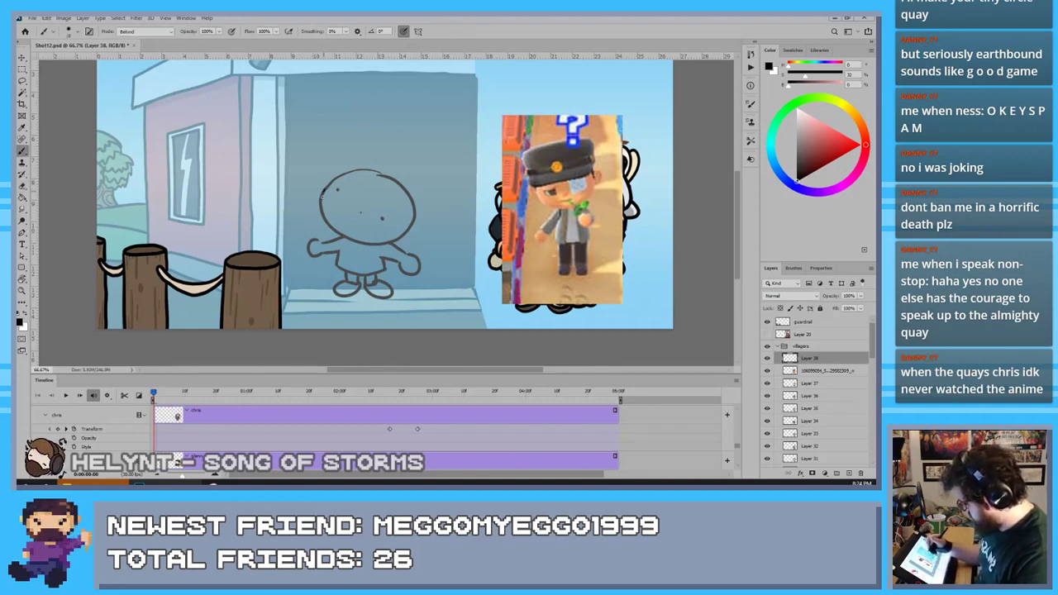
mouse_move(322, 194)
mouse_down()
mouse_move(415, 237)
mouse_move(339, 183)
mouse_move(350, 172)
mouse_move(400, 186)
mouse_move(332, 175)
mouse_move(359, 171)
mouse_move(405, 191)
mouse_move(365, 172)
mouse_move(364, 246)
mouse_move(377, 172)
mouse_up()
key(ctrl+z)
key(ctrl+z)
key(ctrl+z)
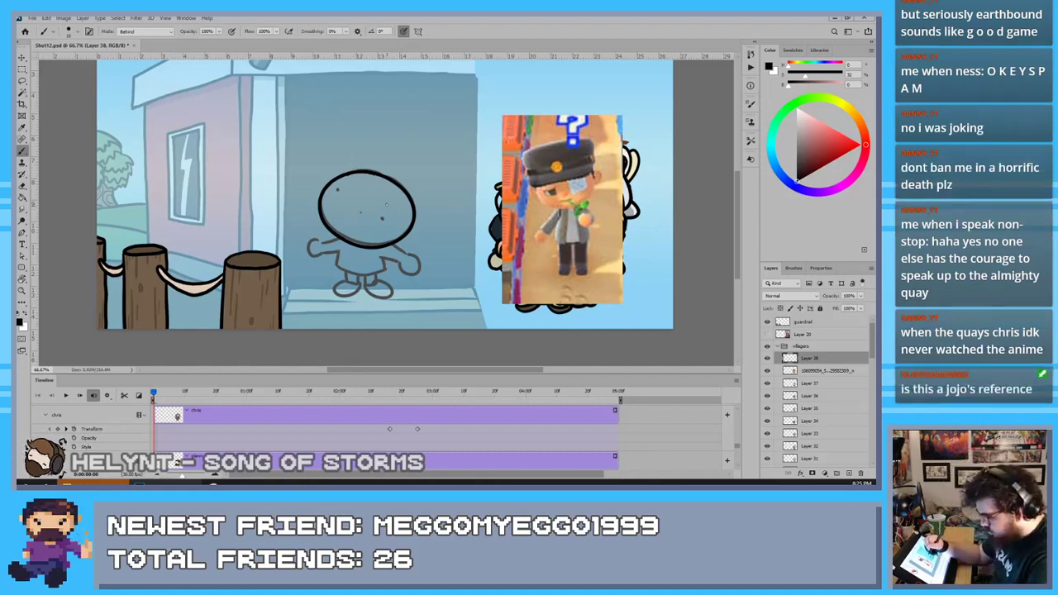
Ink a tilted square eye patch over the eye on the far side of the face, redoing poor strokes
drag(381, 201, 401, 209)
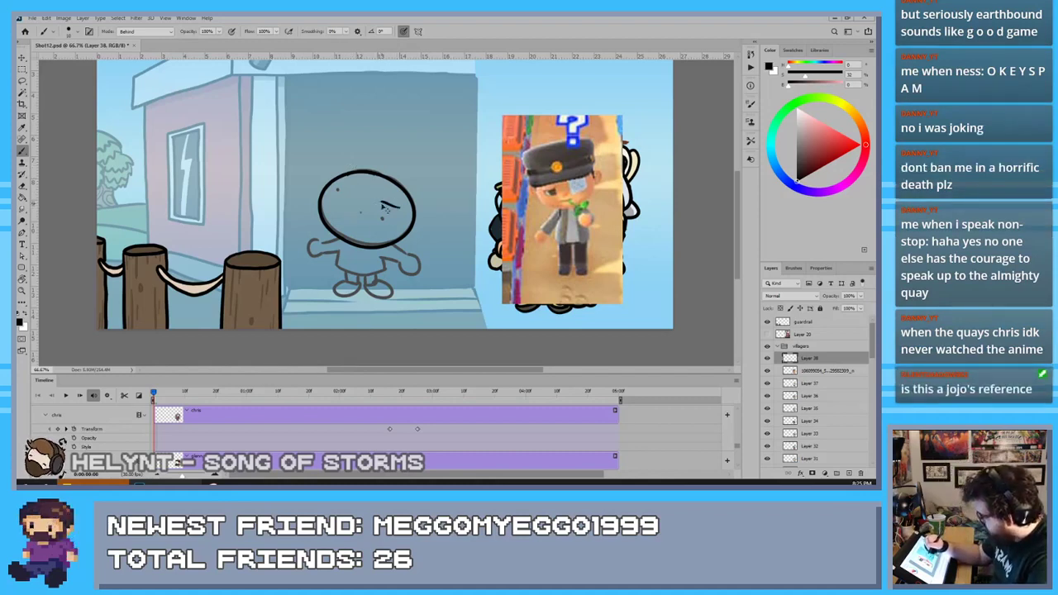
key(ctrl+z)
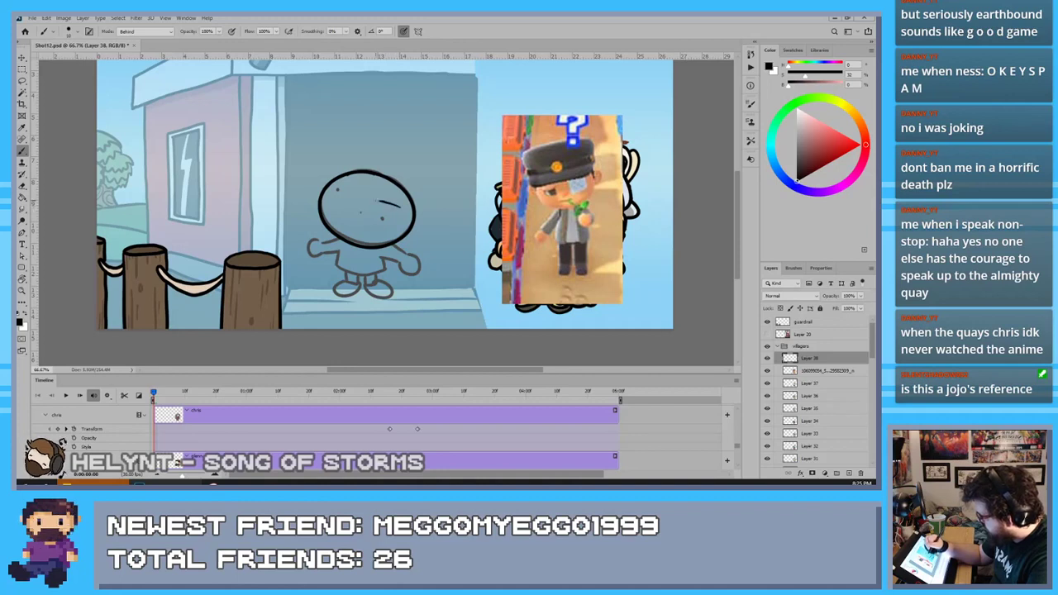
mouse_move(380, 201)
mouse_down()
mouse_move(364, 225)
mouse_move(392, 231)
mouse_up()
key(ctrl+z)
key(ctrl+z)
key(ctrl+z)
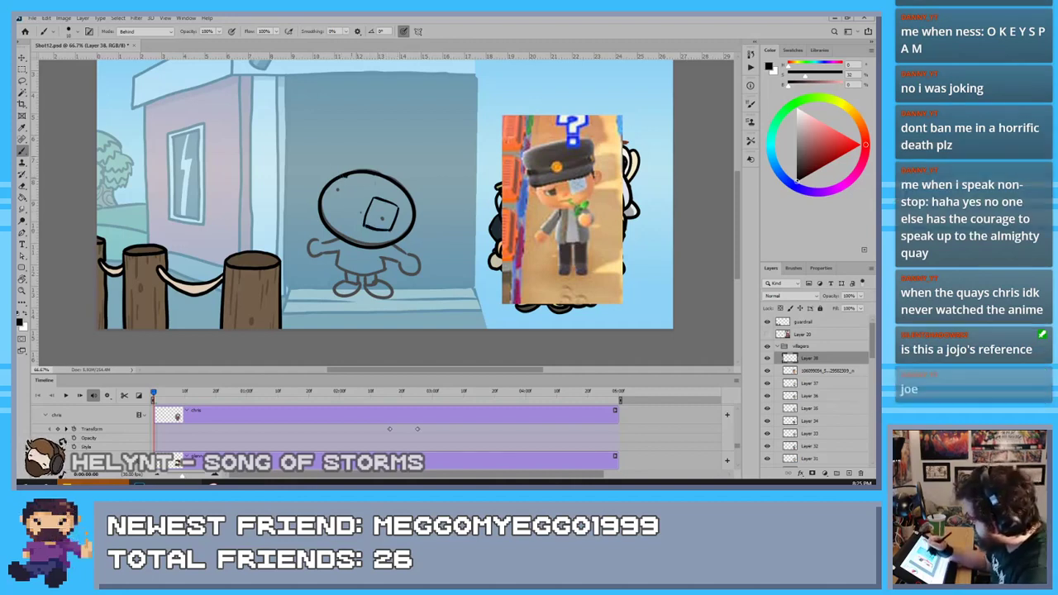
Ink the cap's slanted lower edge and visor across the top of the head, redoing the visor stroke
mouse_move(339, 175)
mouse_down()
mouse_move(414, 209)
mouse_move(407, 219)
mouse_up()
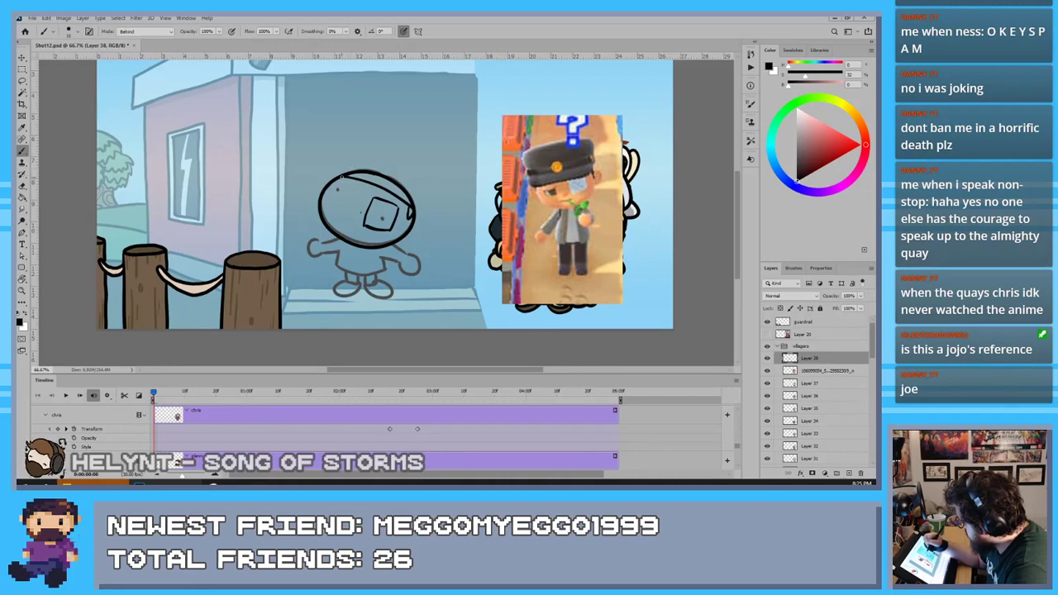
drag(340, 176, 404, 195)
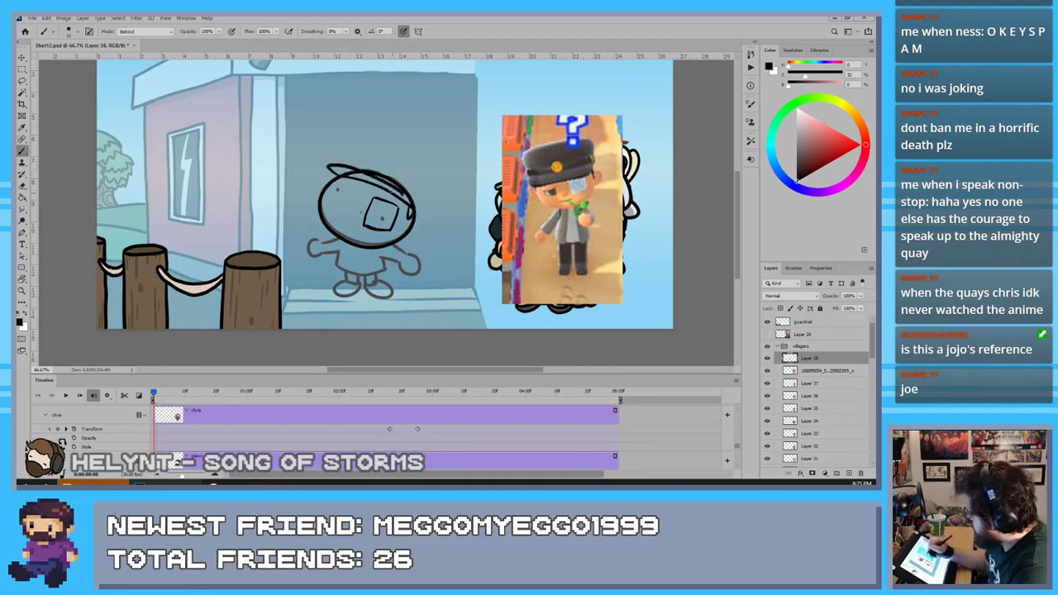
key(ctrl+z)
drag(340, 175, 409, 201)
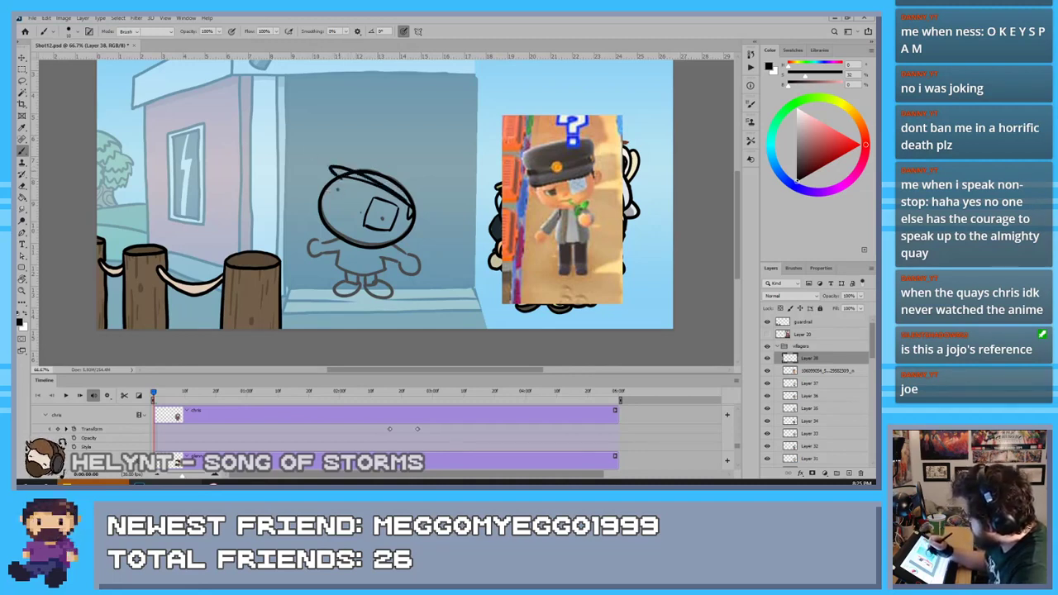
Erase the head outline above the cap's lower edge and ink the cap's band with its round badge and side button
key(e)
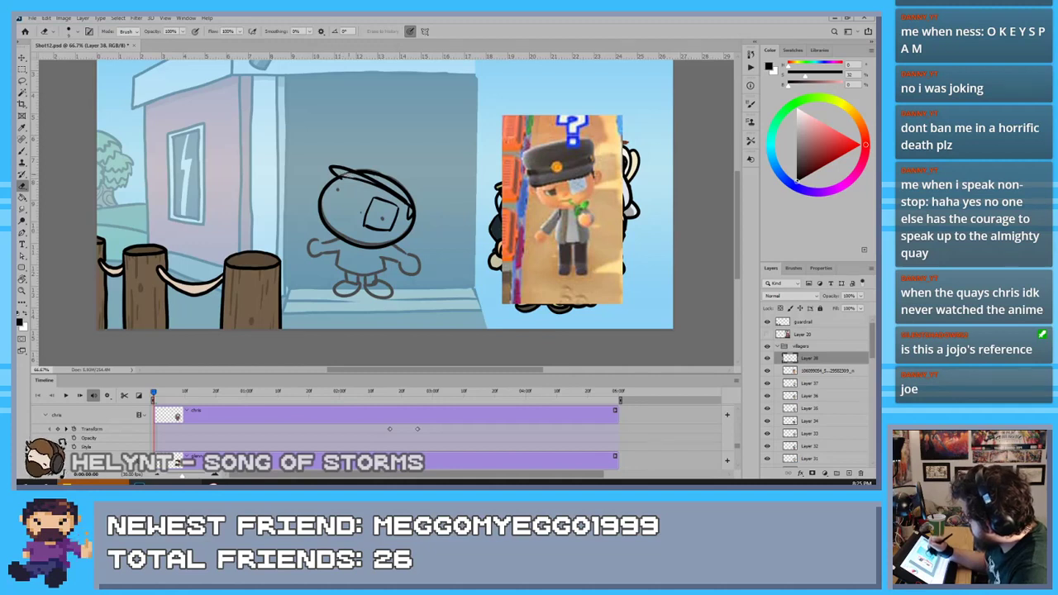
key(b)
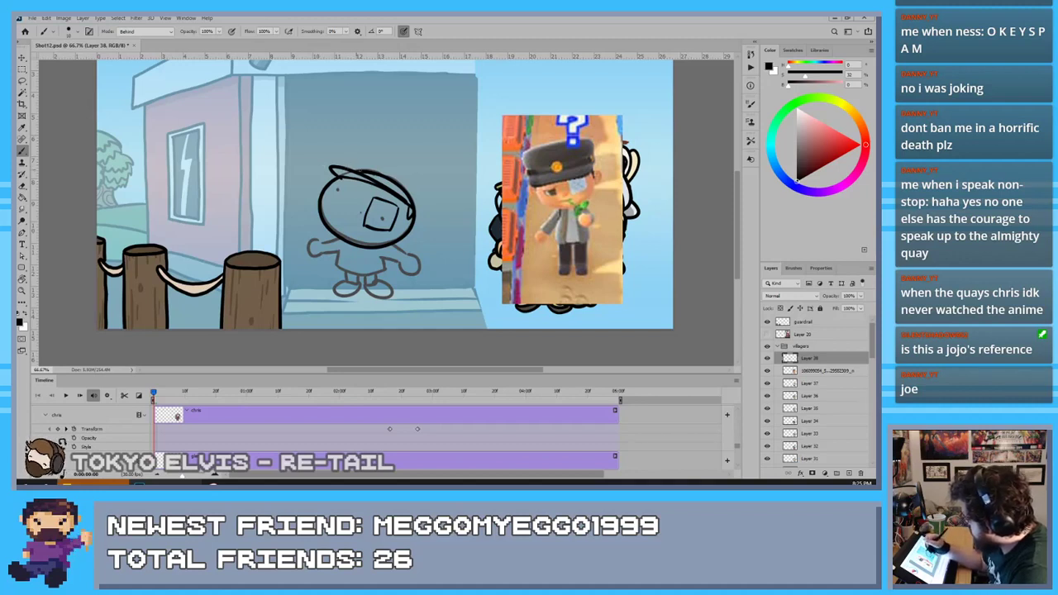
key(e)
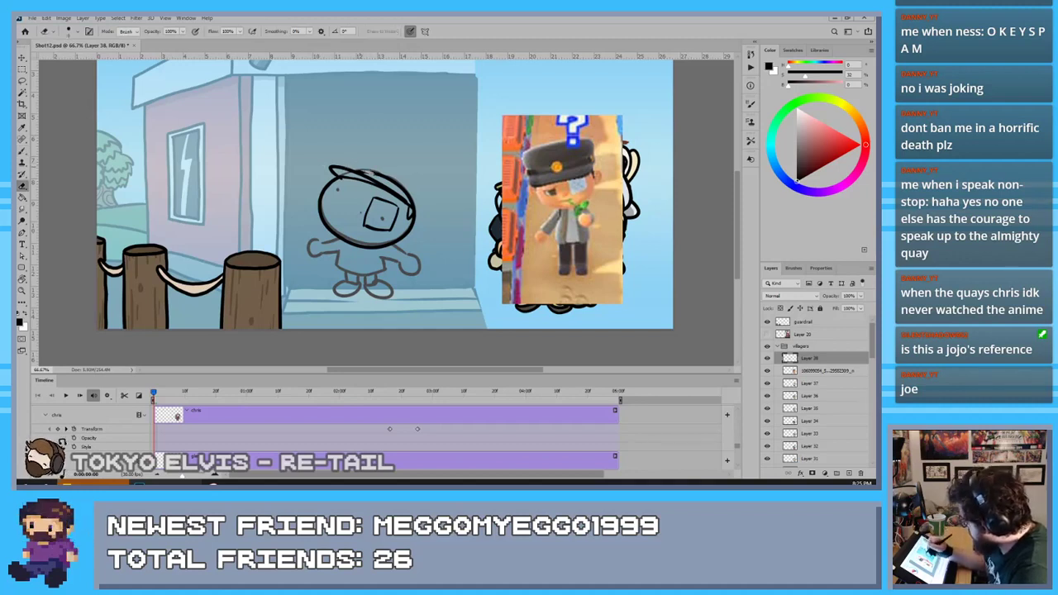
mouse_move(372, 172)
mouse_down()
mouse_move(399, 186)
mouse_move(381, 174)
mouse_up()
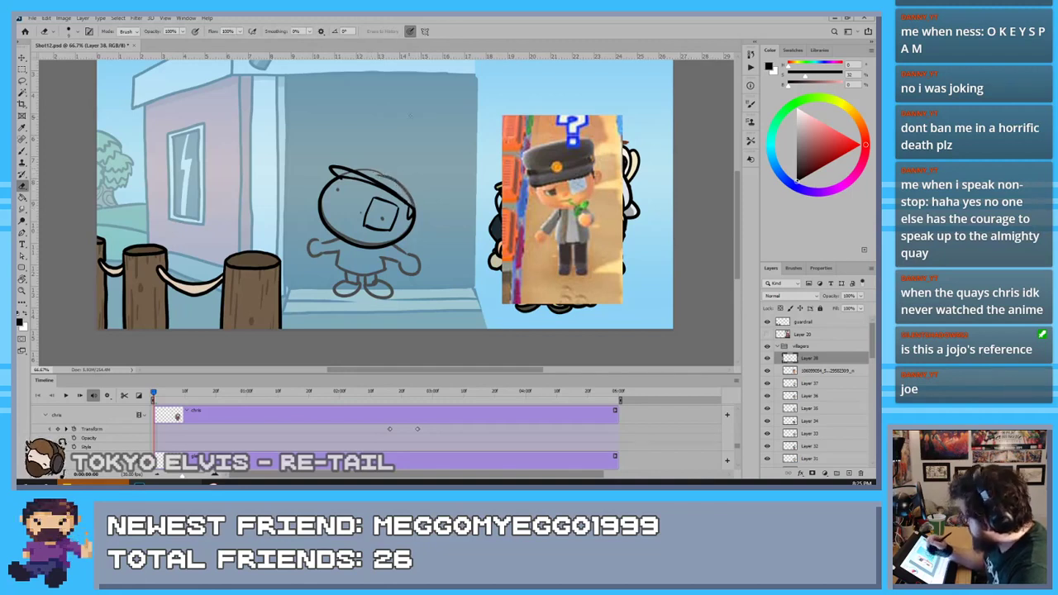
key(b)
drag(408, 196, 415, 206)
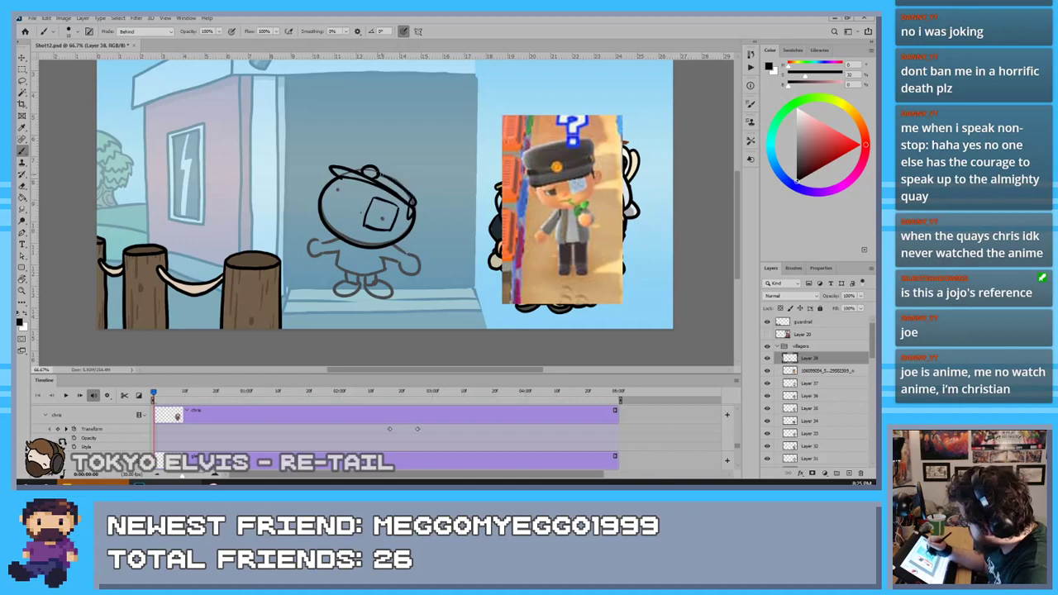
Ink the cap's tall crown above the band, retrying the curve, and add an inner ring to the badge
mouse_move(336, 170)
mouse_down()
mouse_move(359, 142)
mouse_move(393, 202)
mouse_move(417, 191)
mouse_up()
key(ctrl+z)
mouse_move(340, 167)
mouse_down()
mouse_move(341, 148)
mouse_move(430, 181)
mouse_up()
key(ctrl+z)
mouse_move(340, 151)
mouse_down()
mouse_move(375, 144)
mouse_move(416, 171)
mouse_up()
key(ctrl+z)
mouse_move(340, 149)
mouse_down()
mouse_move(392, 153)
mouse_move(419, 186)
mouse_up()
key(ctrl+z)
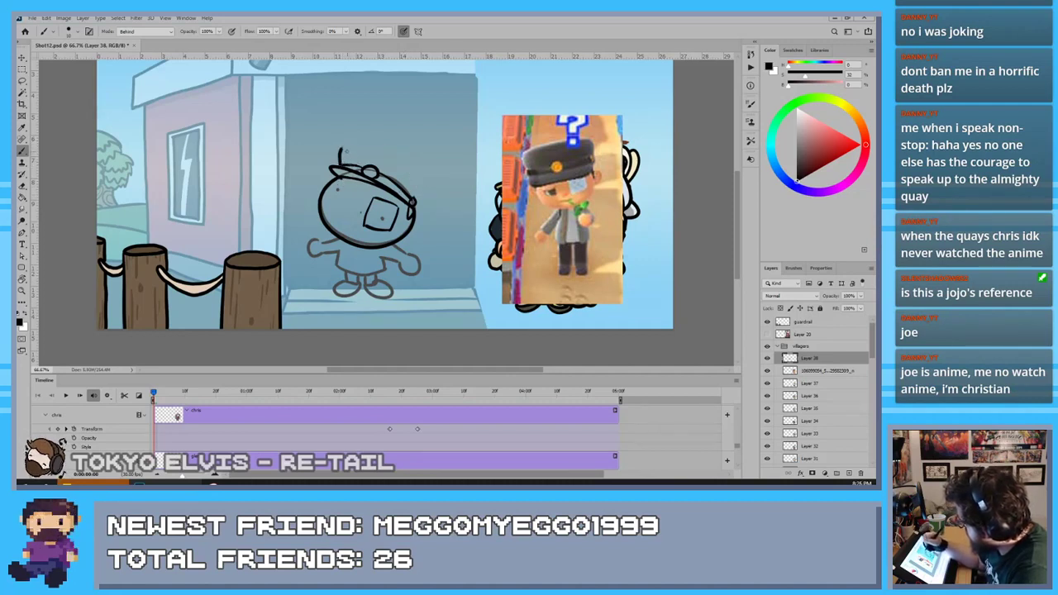
drag(351, 143, 419, 175)
key(ctrl+z)
drag(339, 149, 418, 173)
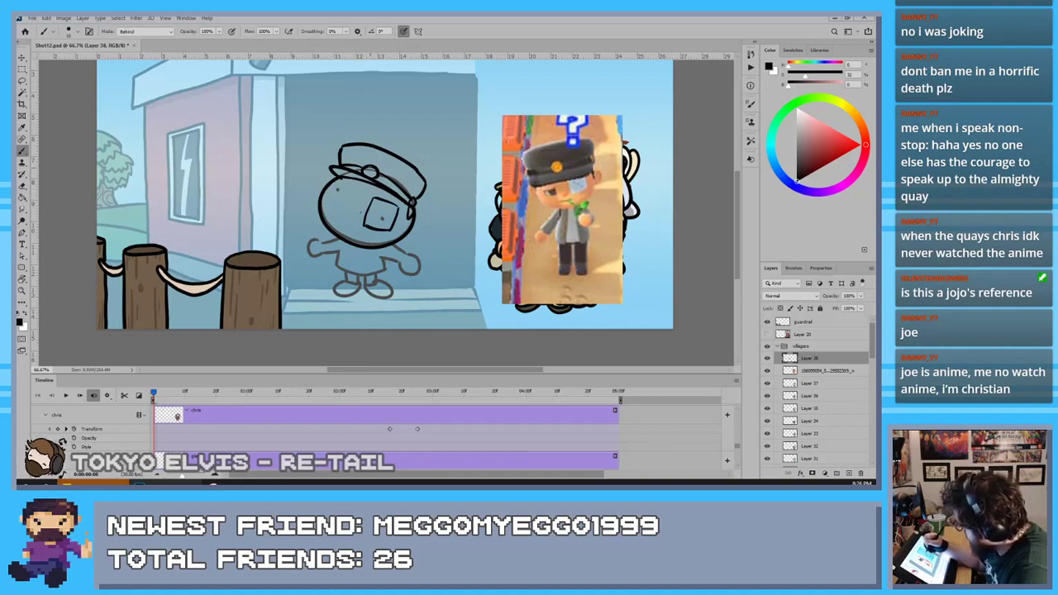
drag(367, 172, 369, 169)
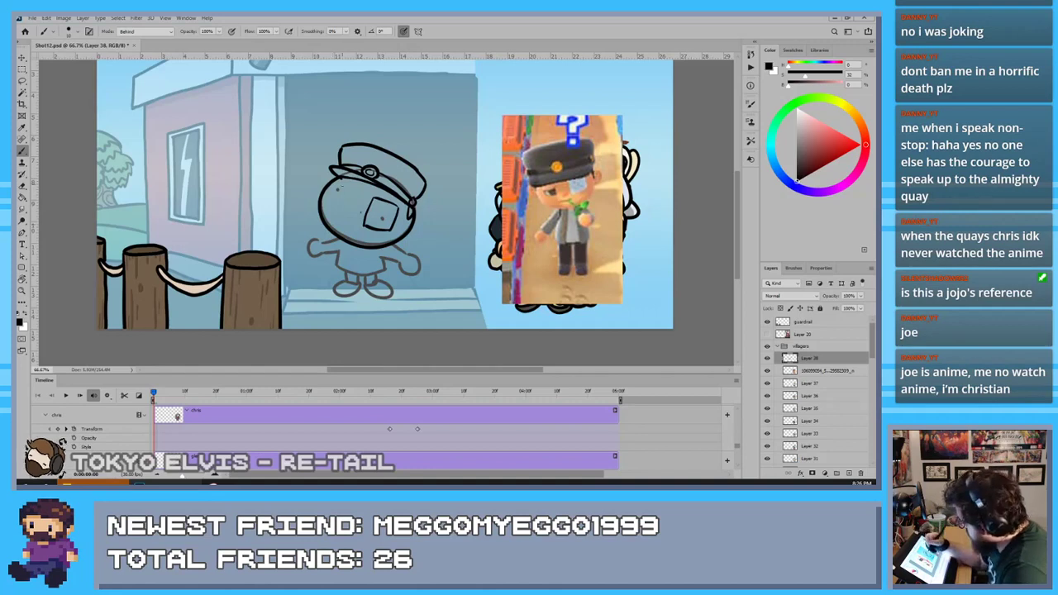
Ink the dot eye and the mouth line with a small leafy sprig sticking out of it
click(336, 190)
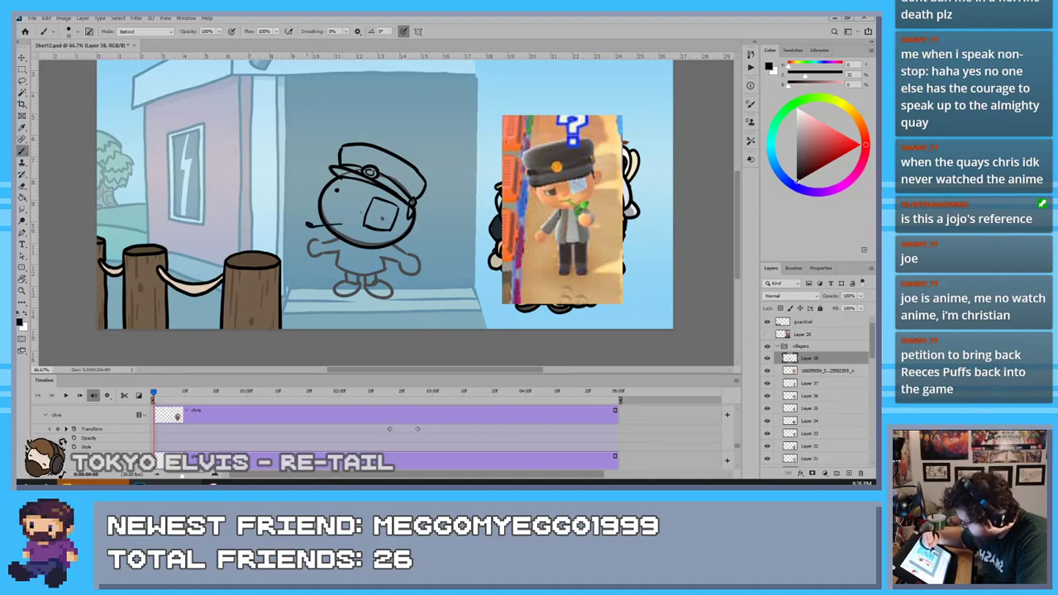
drag(309, 227, 311, 232)
key(ctrl+z)
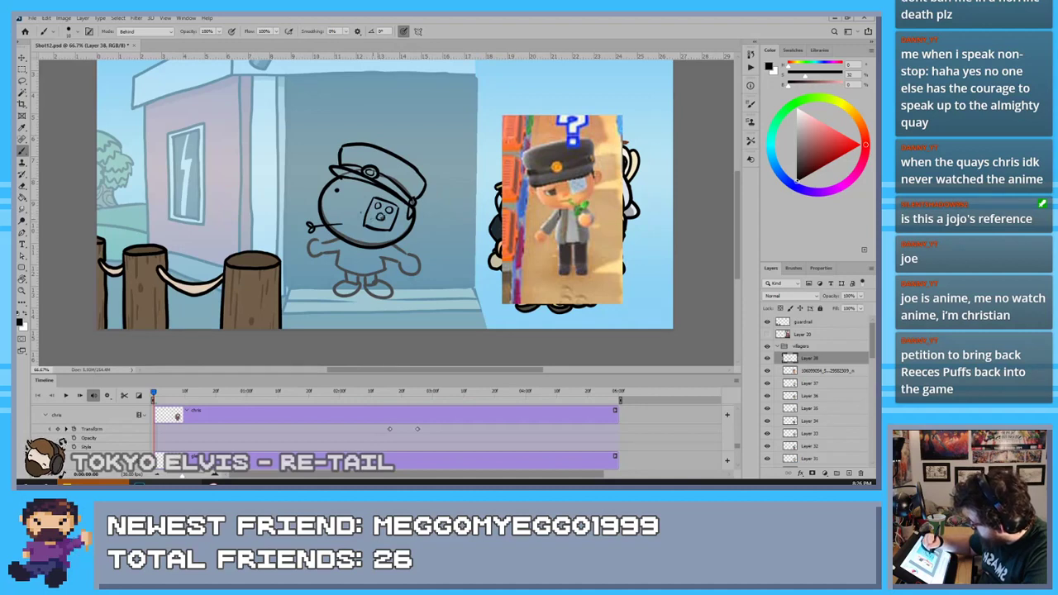
drag(379, 211, 383, 216)
click(373, 219)
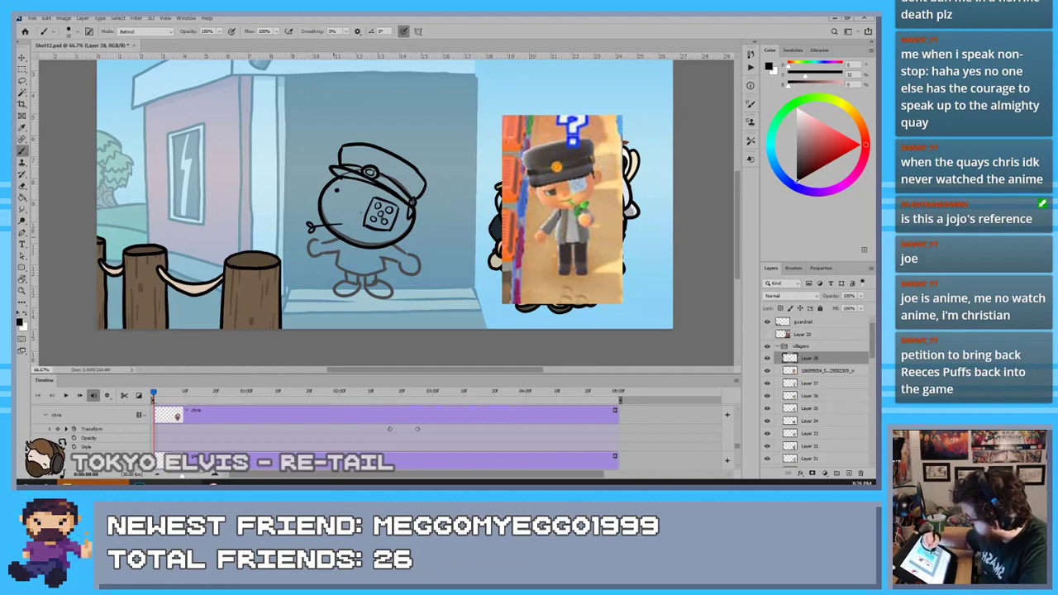
key(ctrl+z)
key(ctrl+z)
key(ctrl+z)
key(ctrl+z)
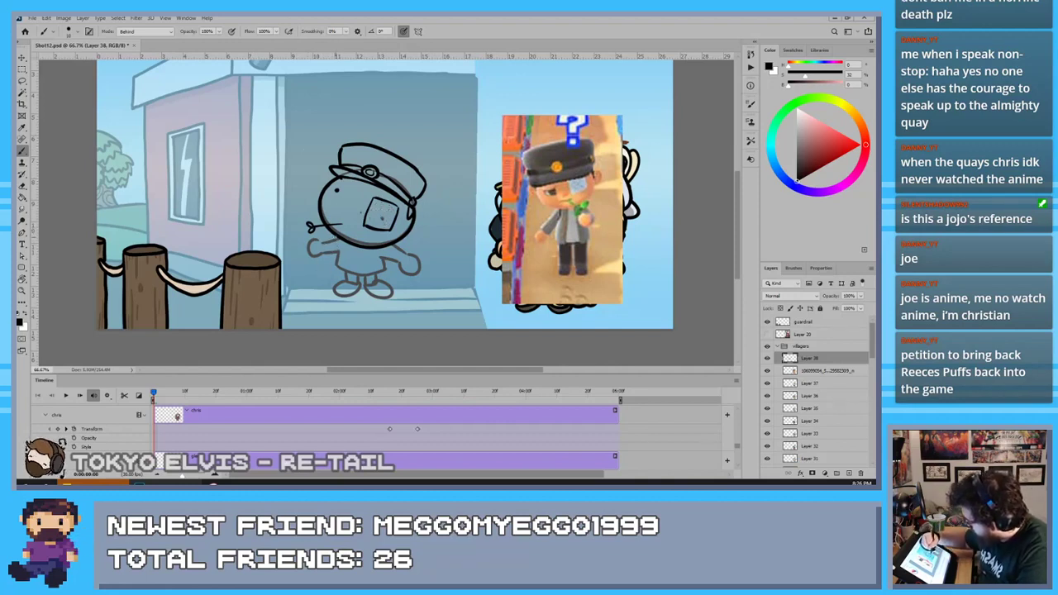
Ink the open coat with its sleeves and the trouser legs over the template body
mouse_move(337, 239)
mouse_down()
mouse_move(317, 242)
mouse_move(320, 253)
mouse_move(353, 279)
mouse_up()
key(ctrl+z)
mouse_move(353, 243)
mouse_down()
mouse_move(352, 278)
mouse_move(369, 280)
mouse_up()
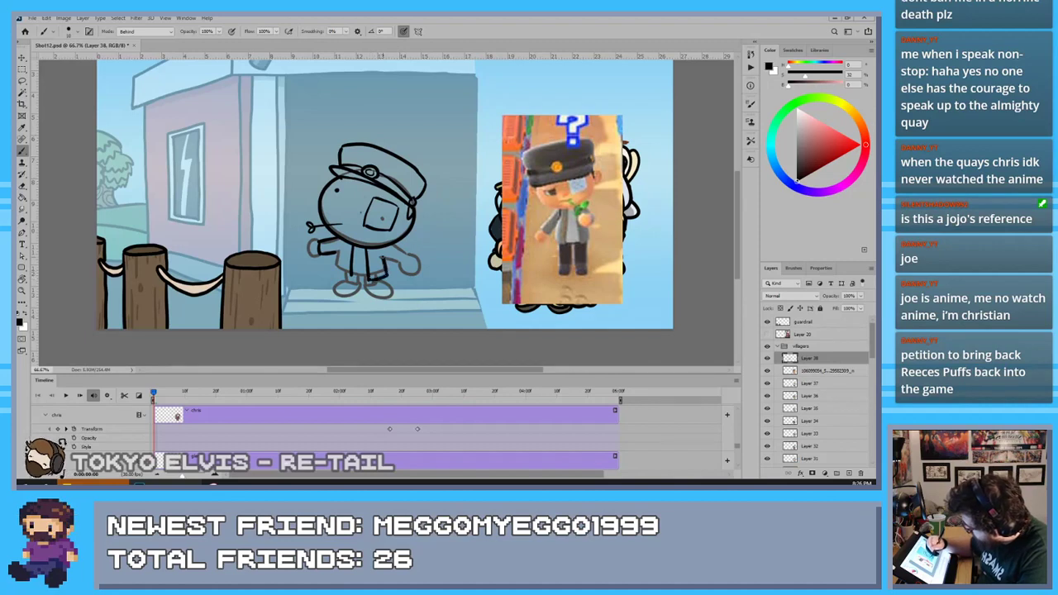
mouse_move(404, 254)
mouse_down()
mouse_move(391, 241)
mouse_move(336, 264)
mouse_move(347, 276)
mouse_up()
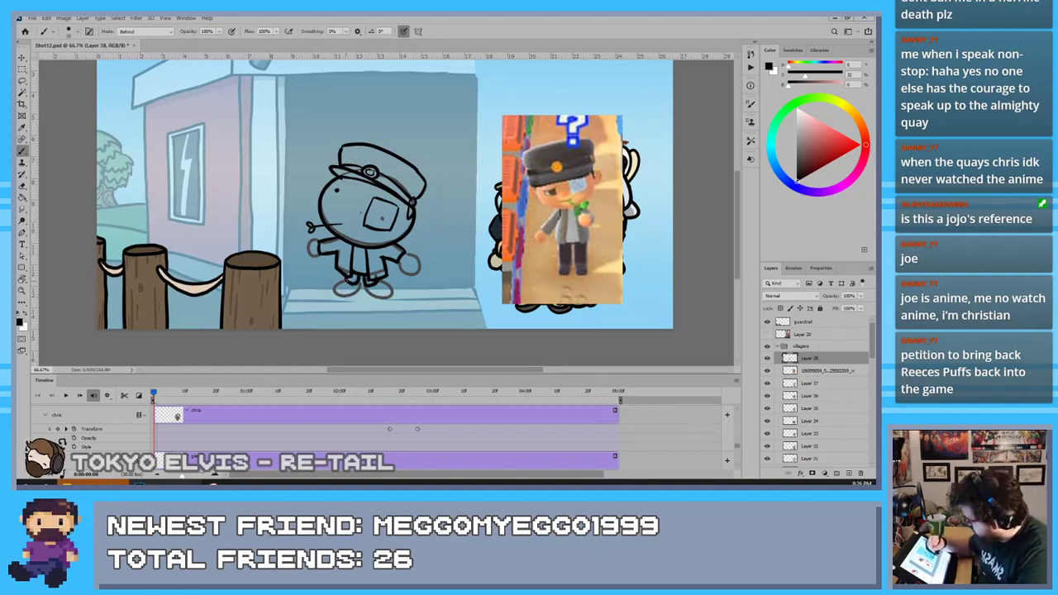
Ink the shoes and round hands over the template and tidy the line beside the cap's button, redoing poor strokes
drag(349, 280, 383, 282)
key(ctrl+z)
key(ctrl+z)
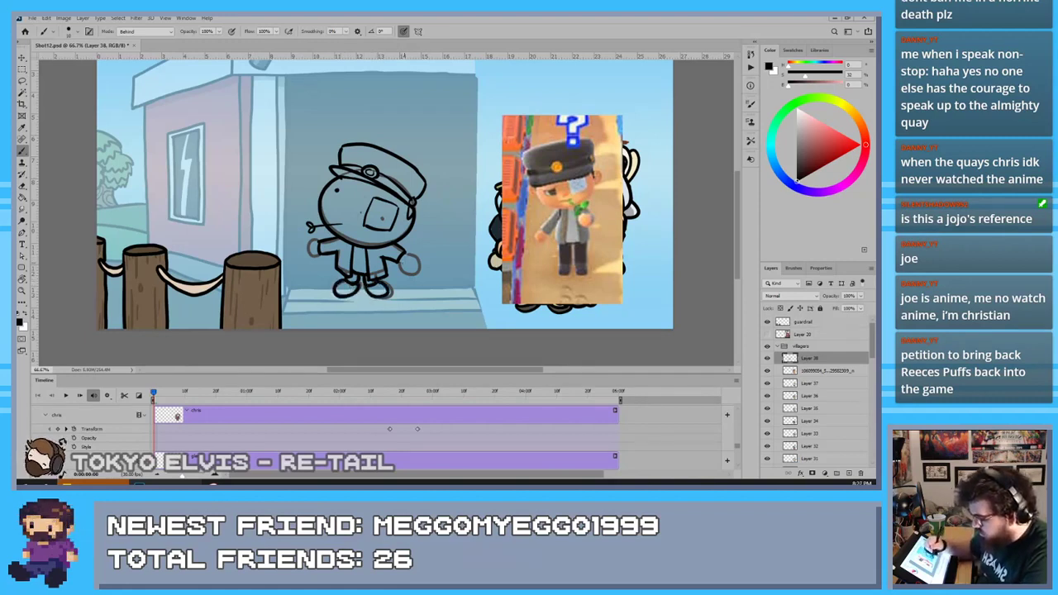
mouse_move(405, 252)
mouse_down()
mouse_move(404, 274)
mouse_move(406, 252)
mouse_up()
key(ctrl+z)
mouse_move(318, 240)
mouse_down()
mouse_move(308, 244)
mouse_move(319, 256)
mouse_up()
key(ctrl+z)
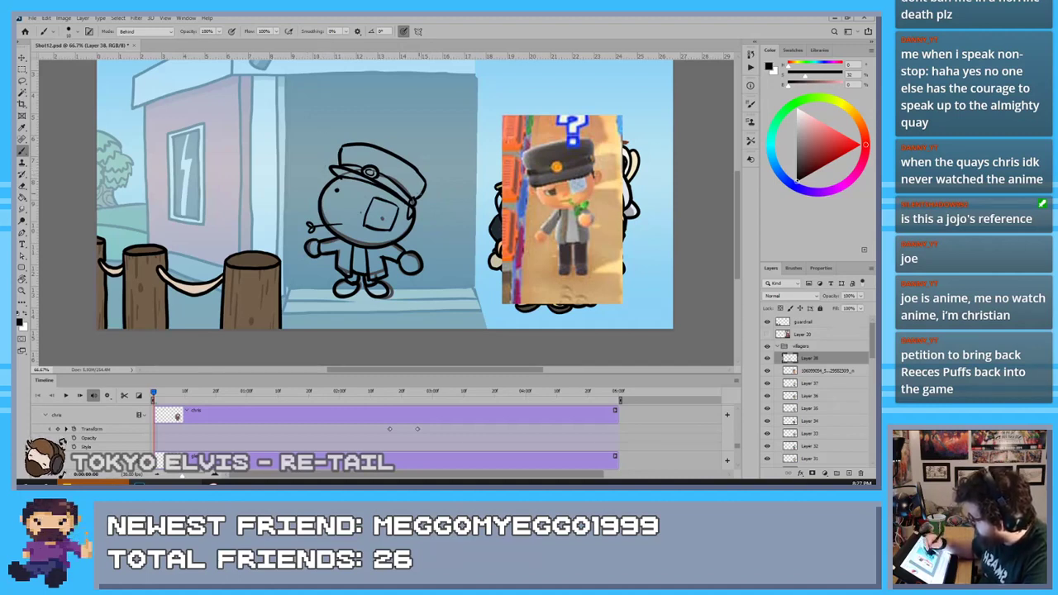
drag(421, 196, 418, 209)
key(ctrl+z)
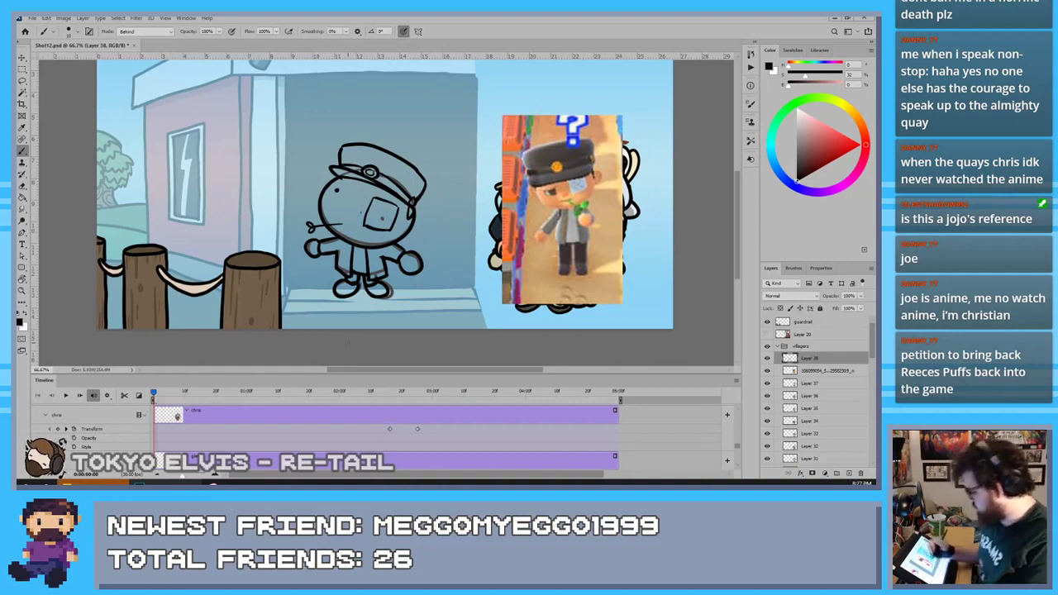
Draw small light grey circles on the eye patch and fill the rest of it with near-white
drag(803, 119, 797, 120)
key(e)
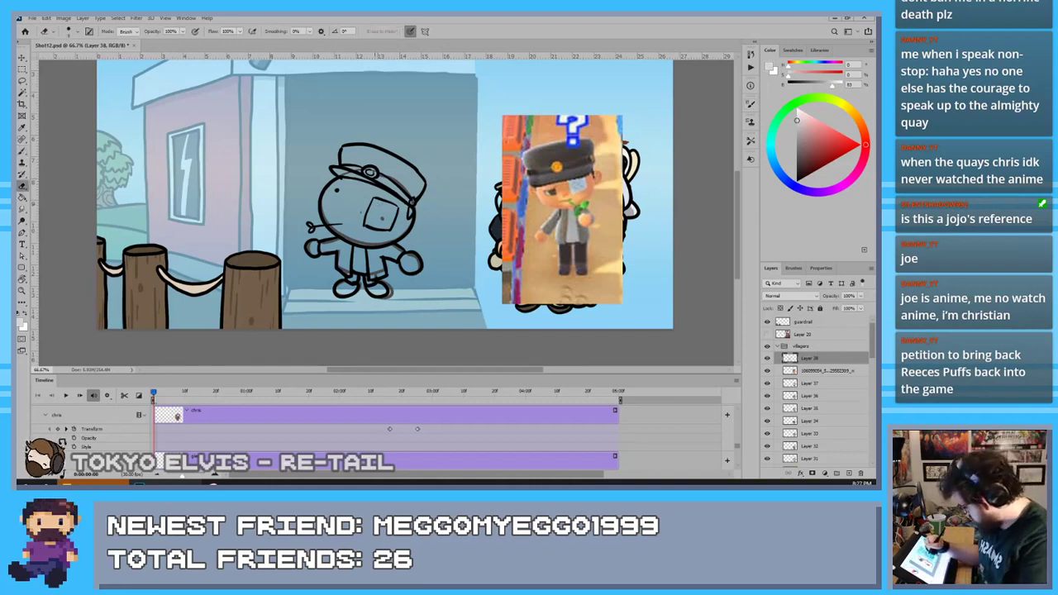
key(b)
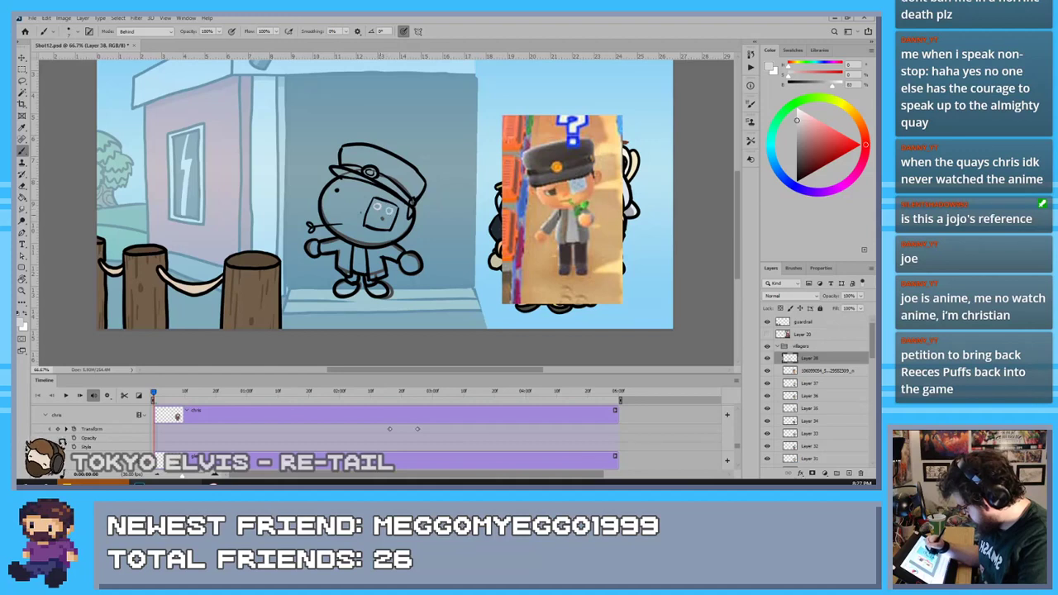
drag(375, 217, 373, 218)
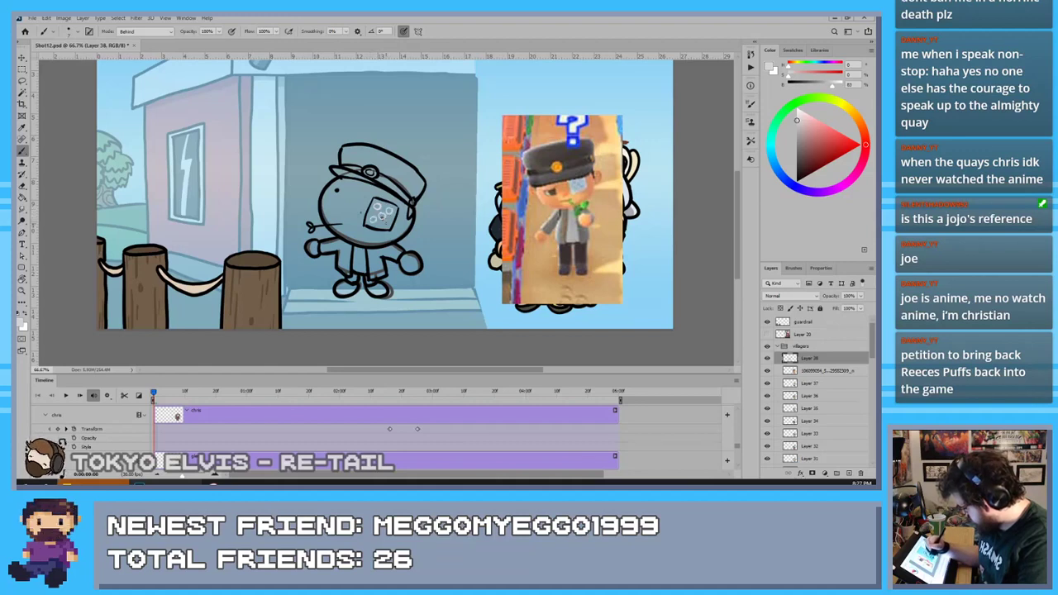
click(796, 112)
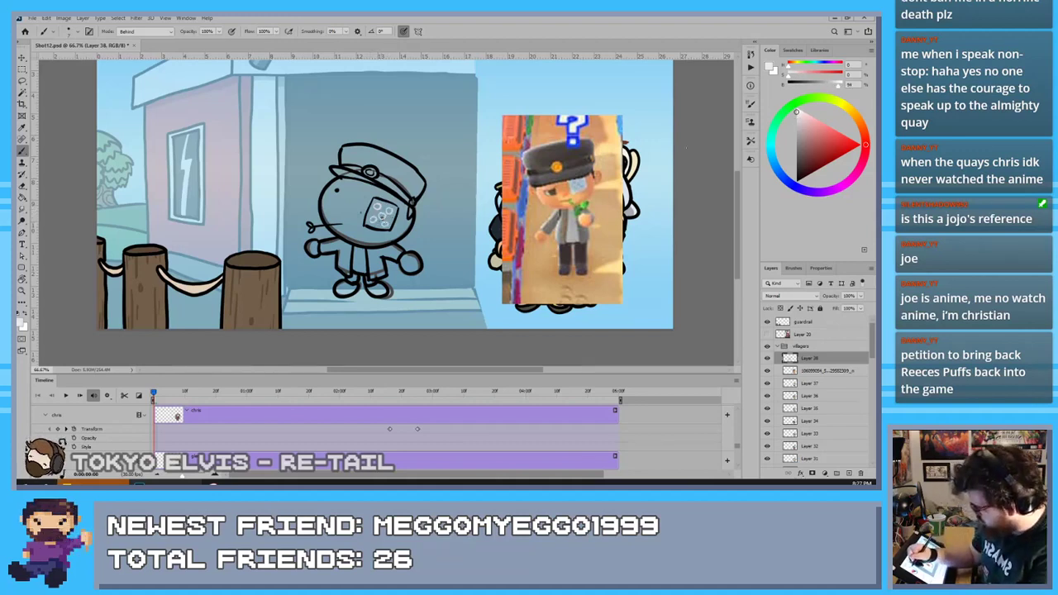
mouse_move(374, 201)
mouse_down()
mouse_move(371, 218)
mouse_move(377, 202)
mouse_move(392, 220)
mouse_move(368, 225)
mouse_move(375, 210)
mouse_move(382, 223)
mouse_move(385, 206)
mouse_move(389, 225)
mouse_up()
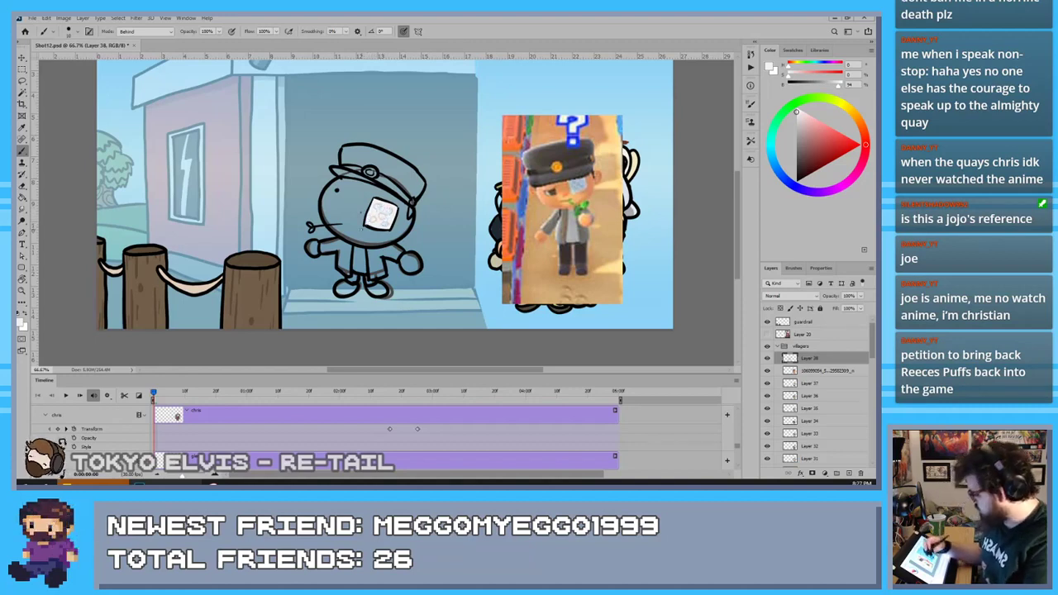
Sample the orange of the reference's cap badge and colour the drawn cap's badge and side button with it
key(i)
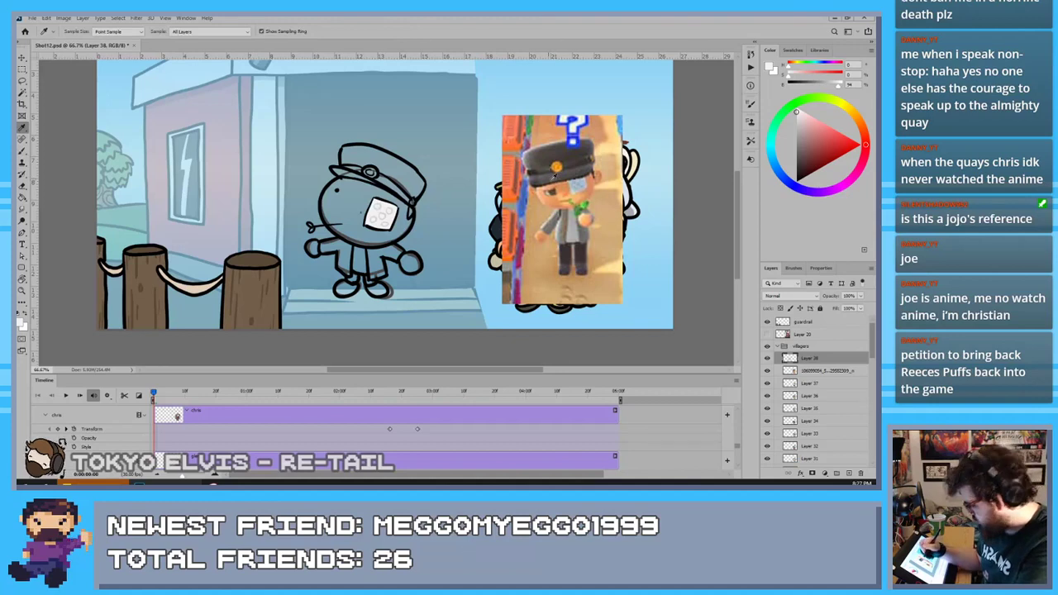
click(557, 161)
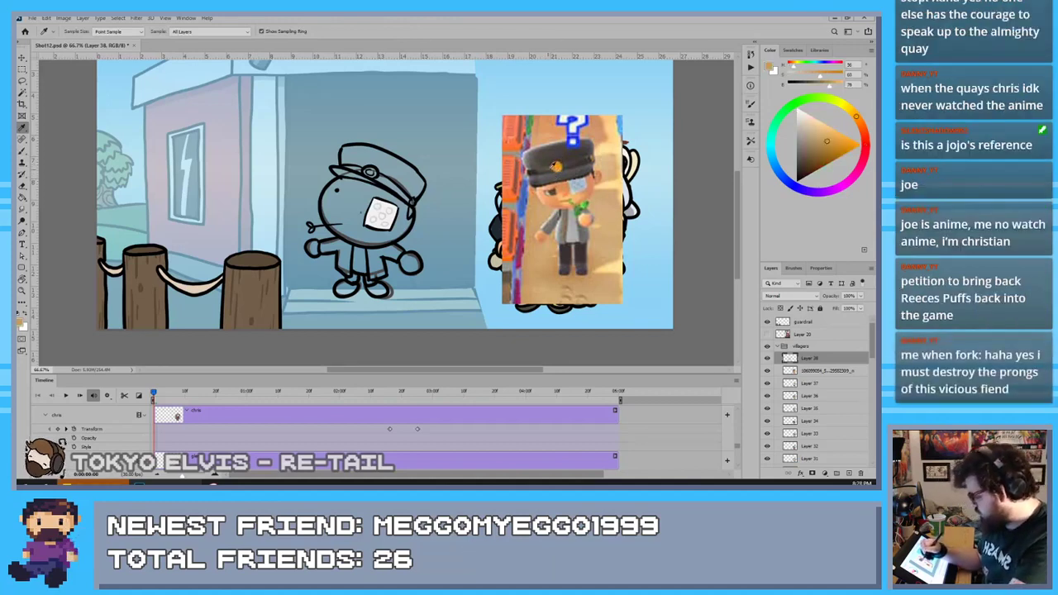
click(557, 166)
click(557, 161)
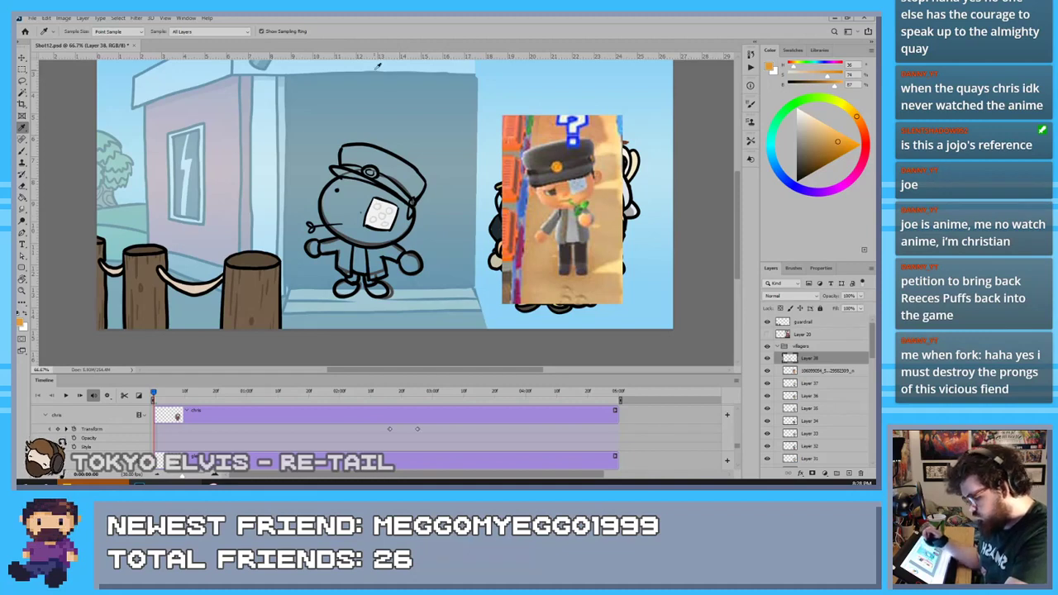
key(b)
click(369, 171)
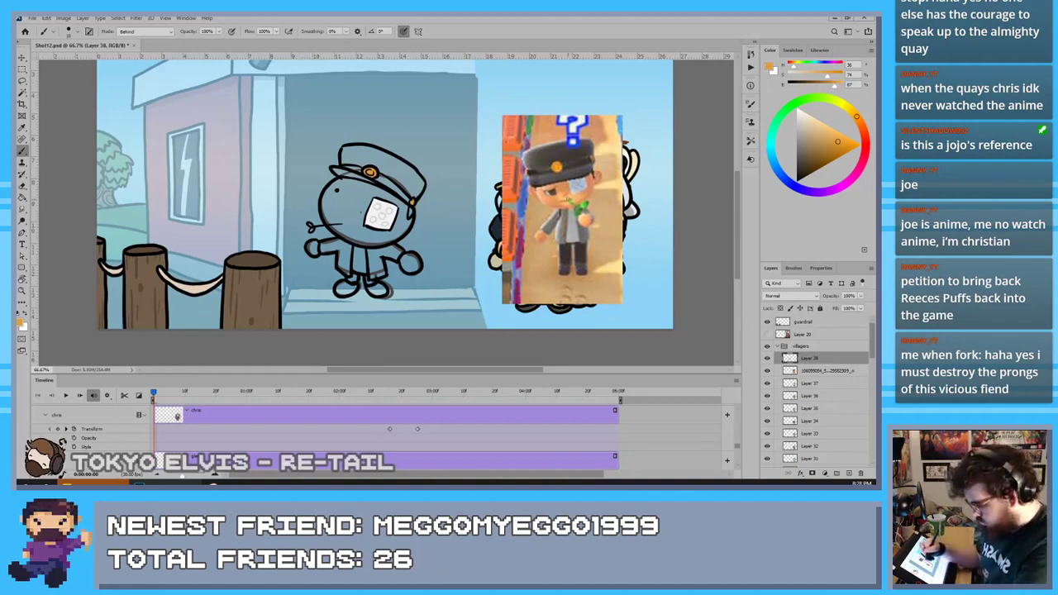
Colour the sprig's leaves green and the coat grey with colours sampled from the reference
key(i)
click(578, 203)
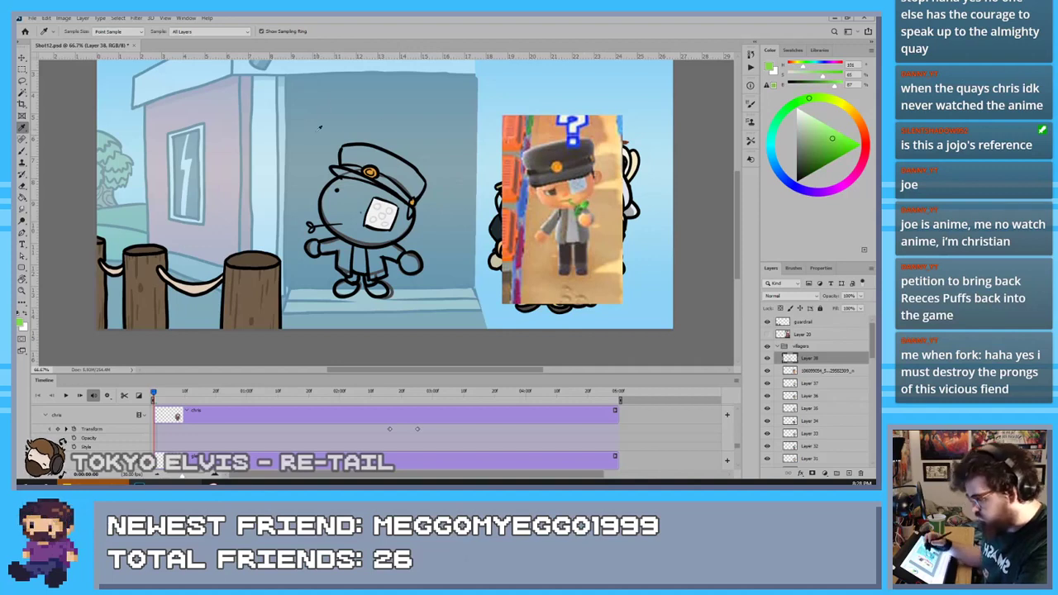
key(b)
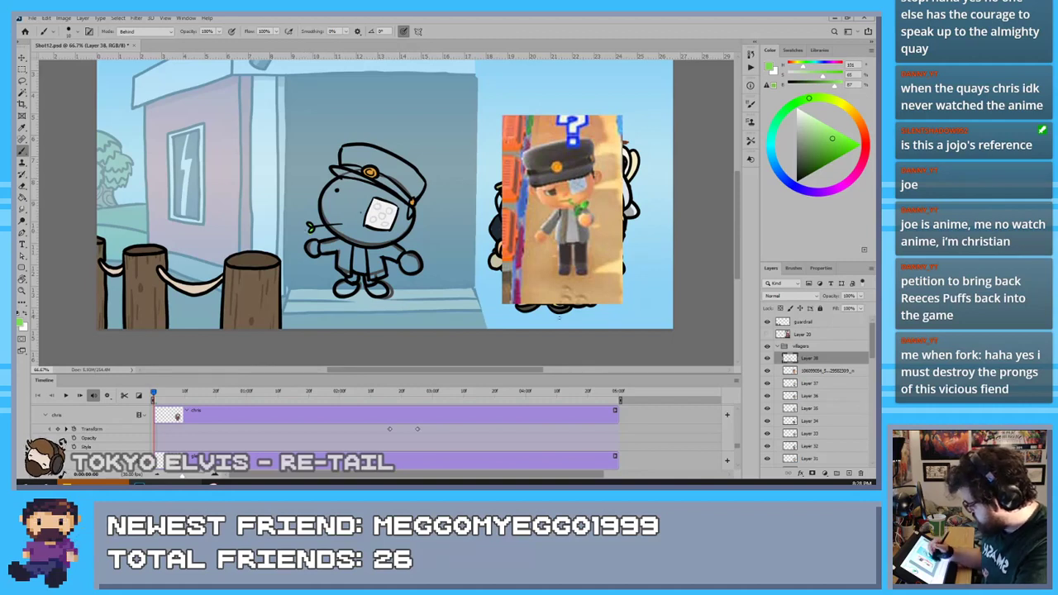
alt+click(554, 220)
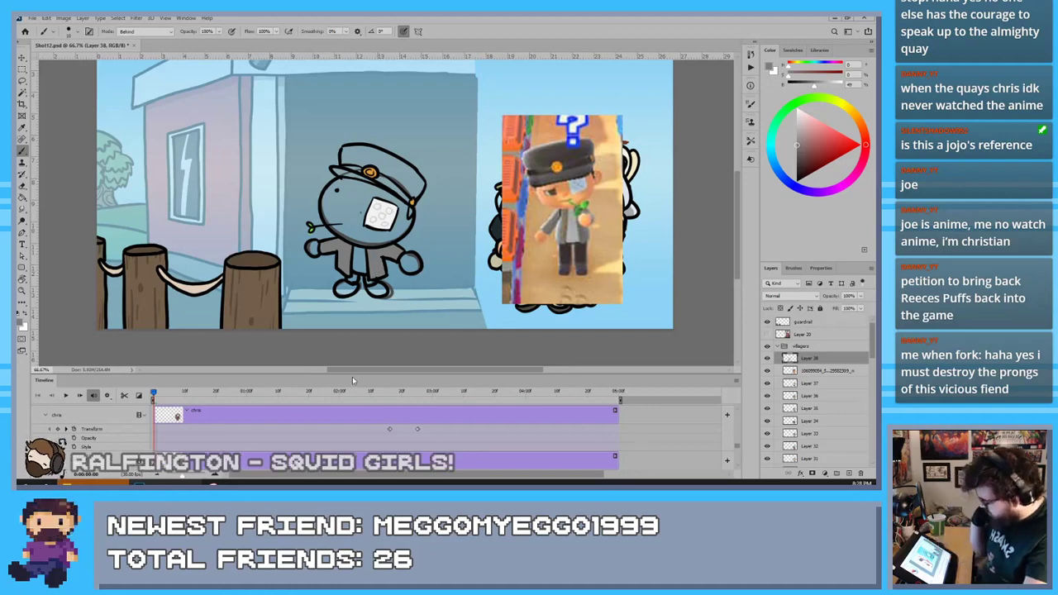
Fill the drawn shirt with light grey and colour the trousers with the dark tone sampled from the reference's trousers
click(797, 124)
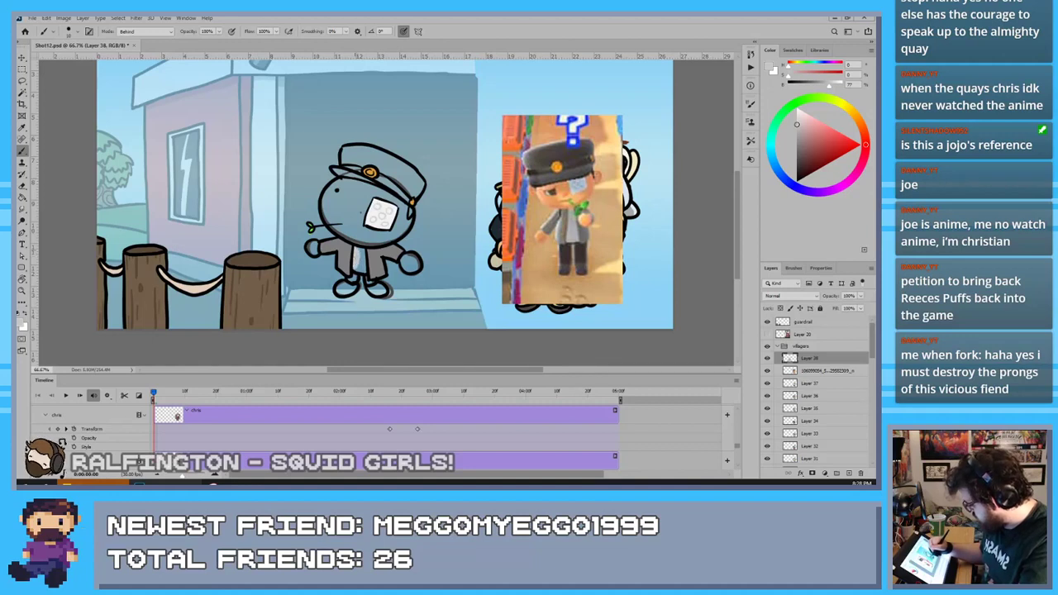
drag(359, 253, 358, 270)
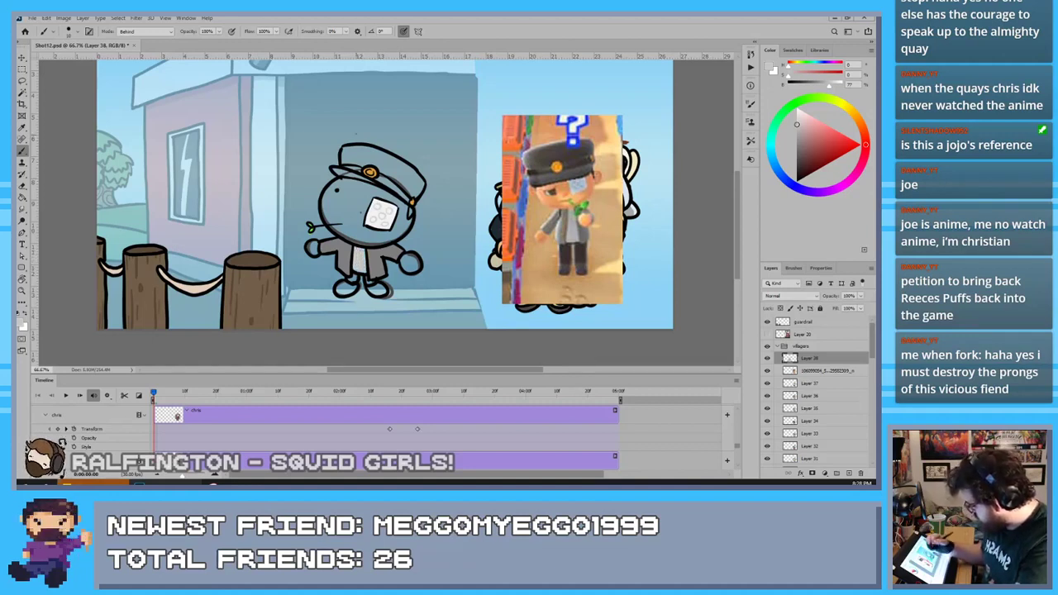
key(i)
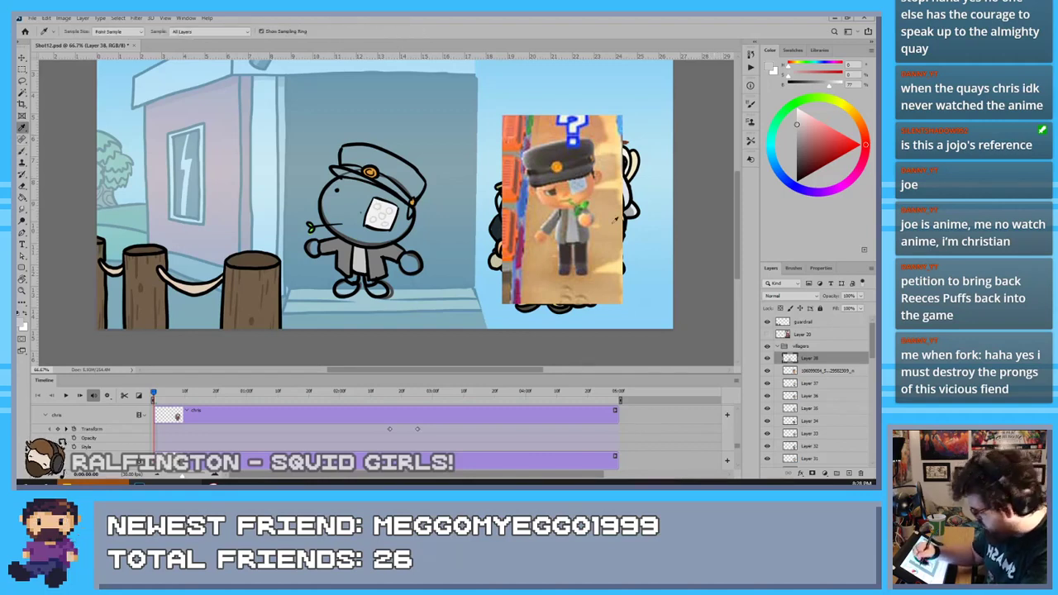
click(565, 248)
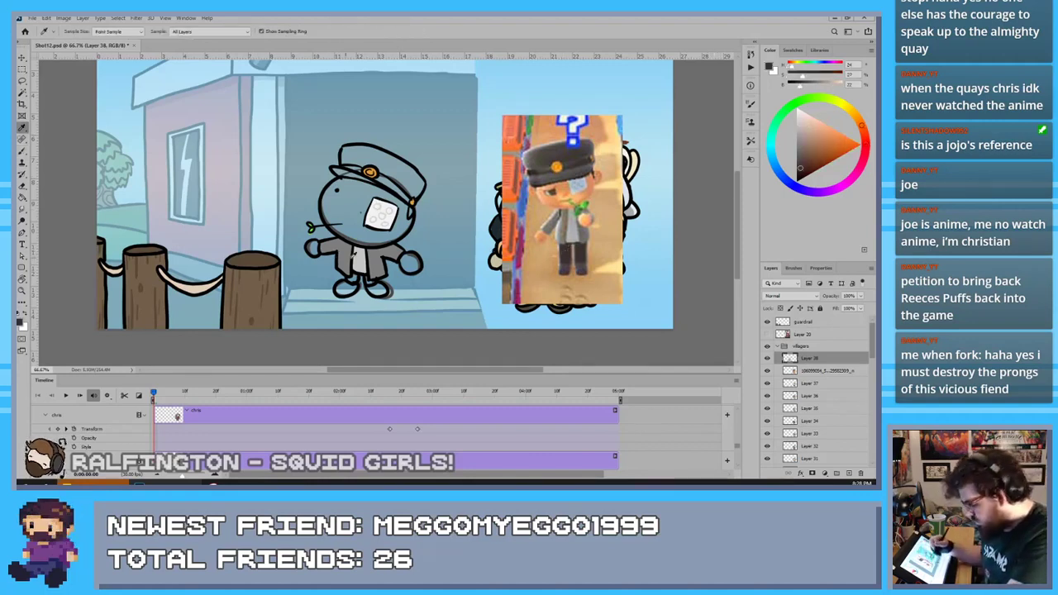
click(567, 250)
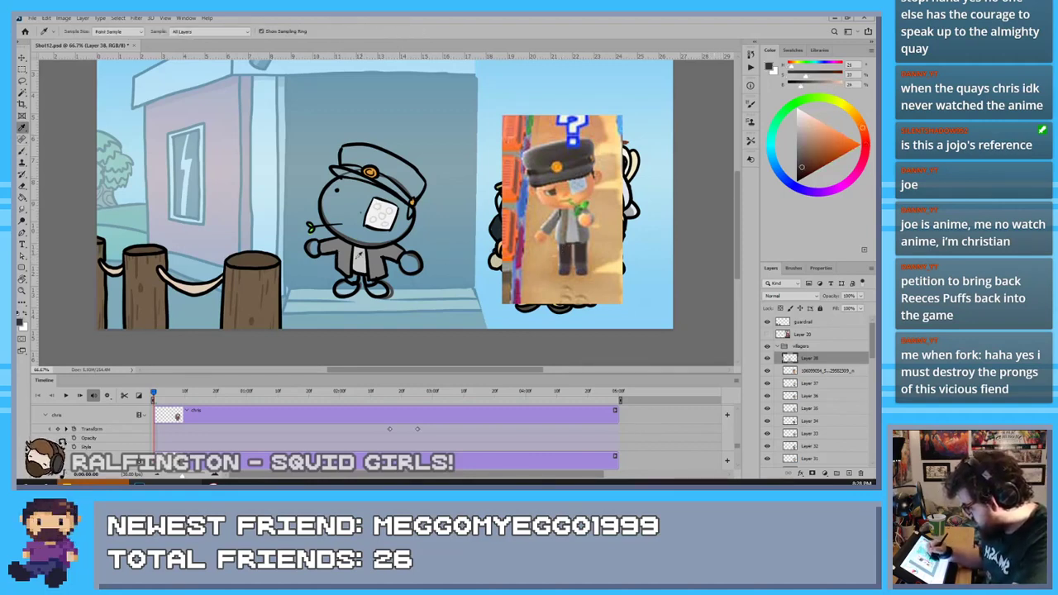
key(b)
mouse_move(356, 276)
mouse_down()
mouse_move(349, 282)
mouse_move(369, 280)
mouse_up()
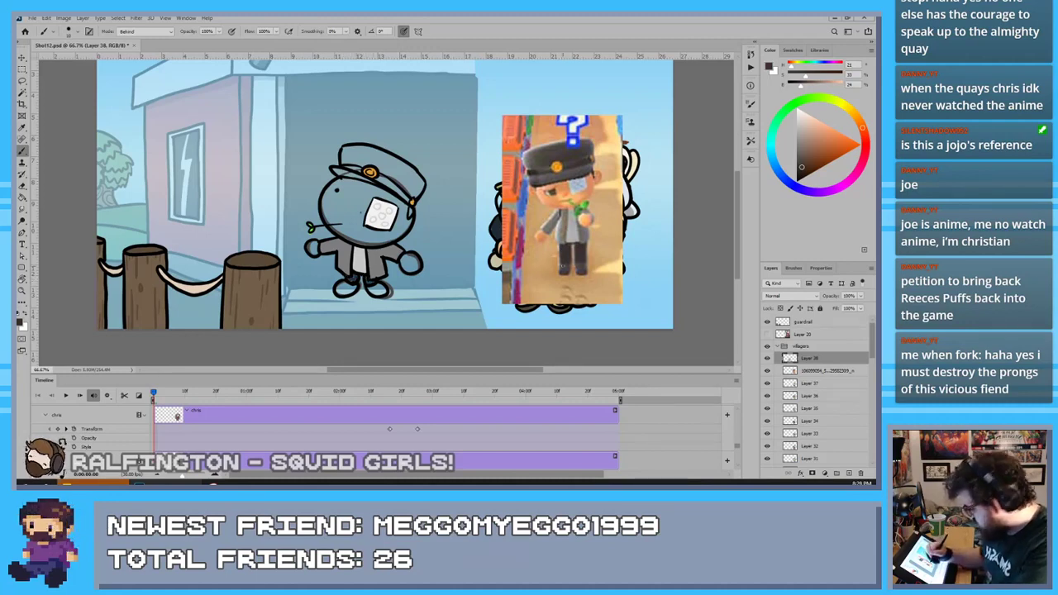
Sample a dark grey and fill both of the drawn villager's shoes with it
key(i)
click(474, 294)
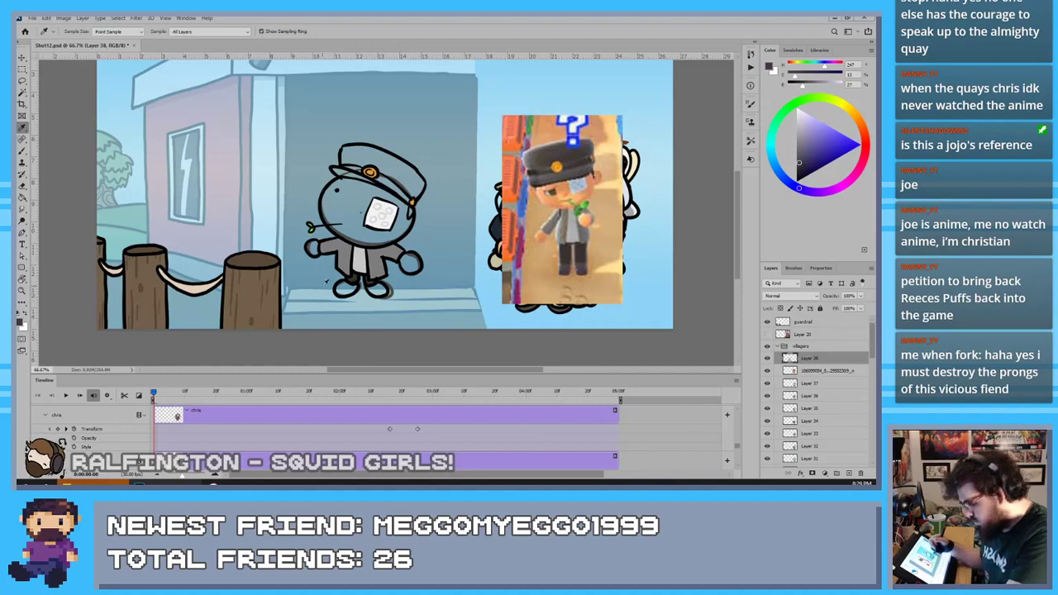
key(b)
mouse_move(350, 287)
mouse_down()
mouse_move(339, 289)
mouse_move(384, 288)
mouse_up()
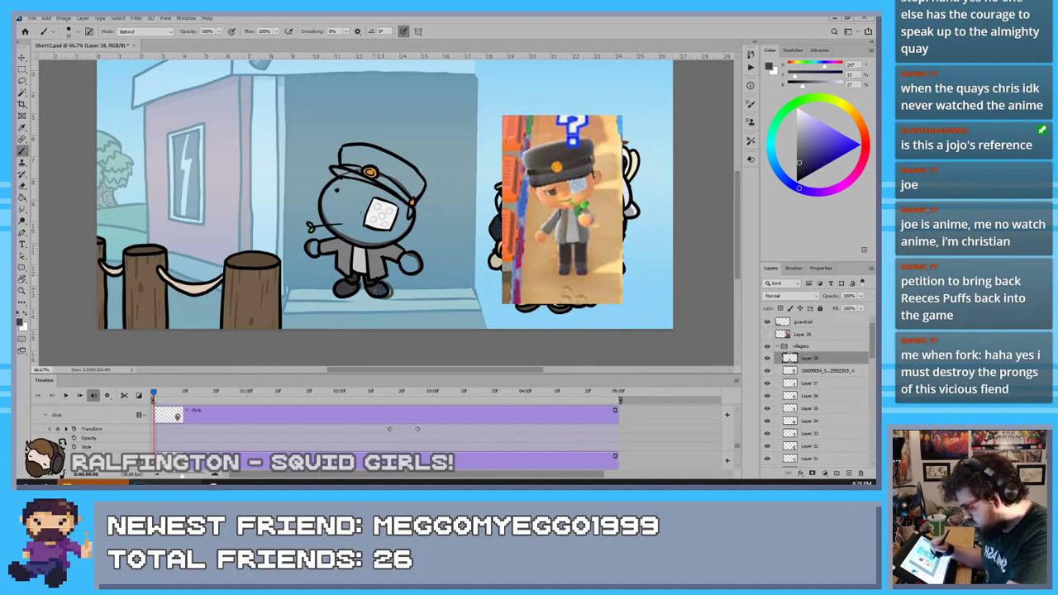
drag(372, 286, 378, 284)
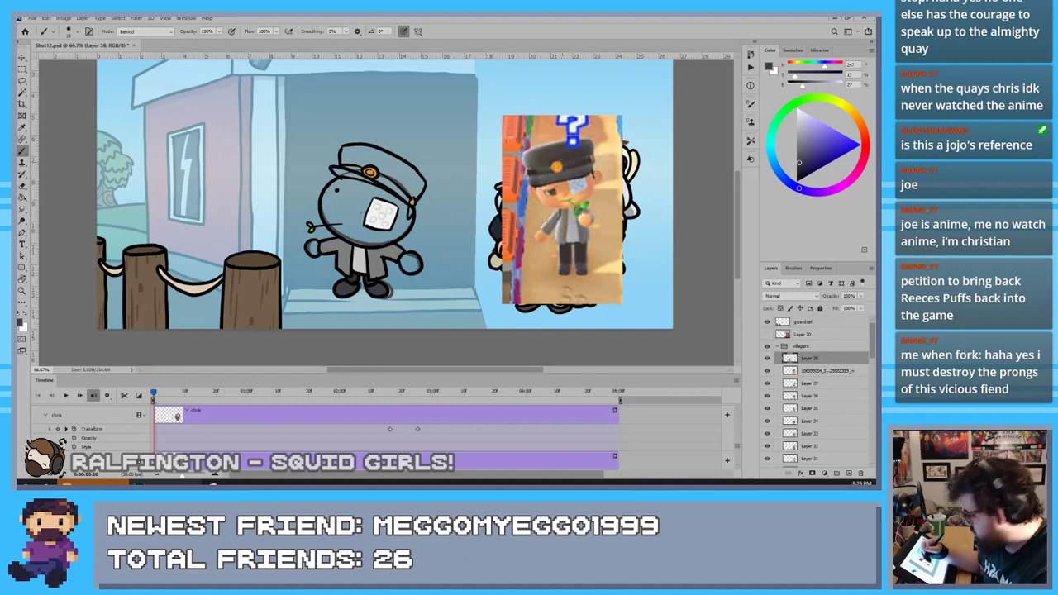
Sample the reference's cap colour, darken it to near-black and fill the cap's crown and brim with a larger brush, undoing the too-light stroke
key(i)
click(555, 165)
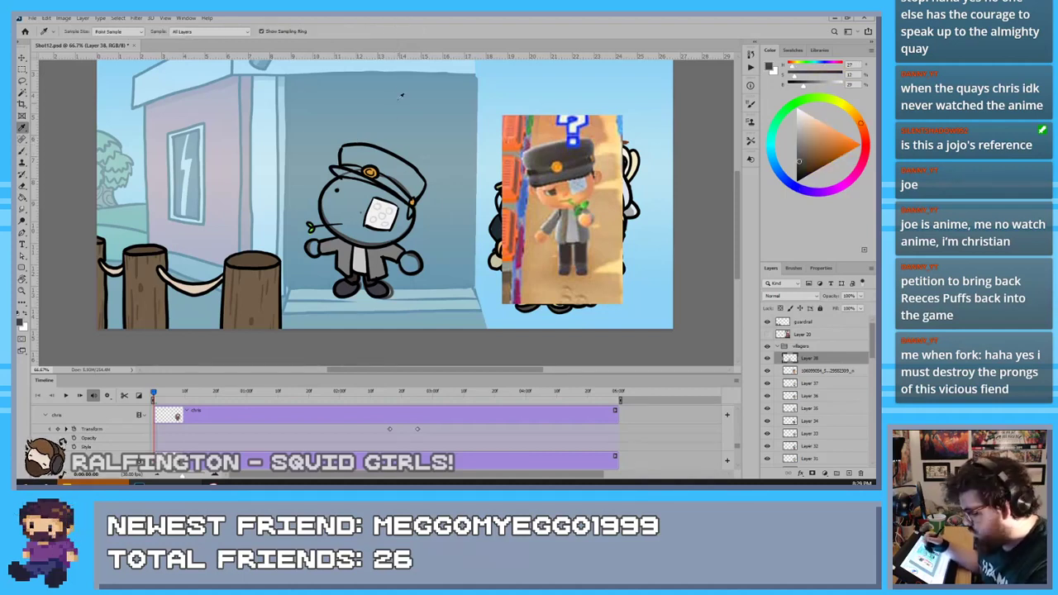
key(b)
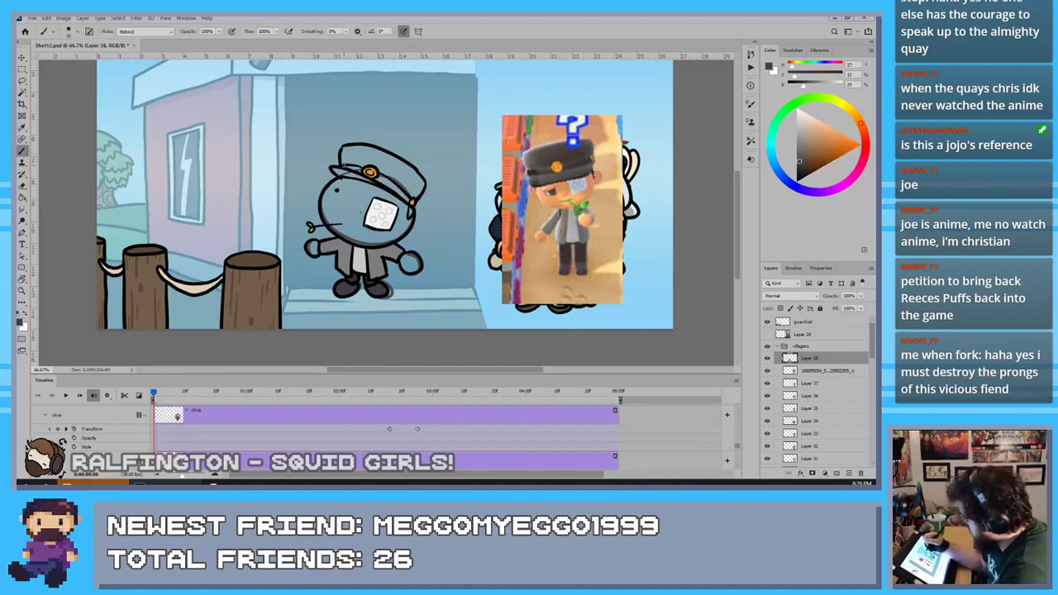
key(bracketright)
key(bracketright)
key(bracketright)
mouse_move(342, 166)
mouse_down()
mouse_move(345, 149)
mouse_move(354, 160)
mouse_up()
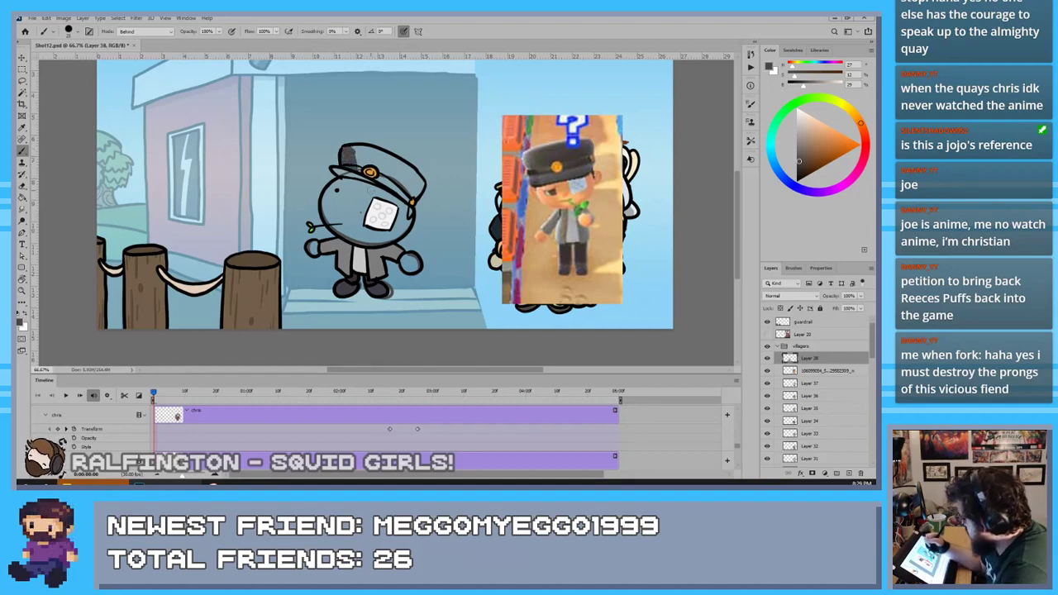
key(ctrl+z)
click(797, 170)
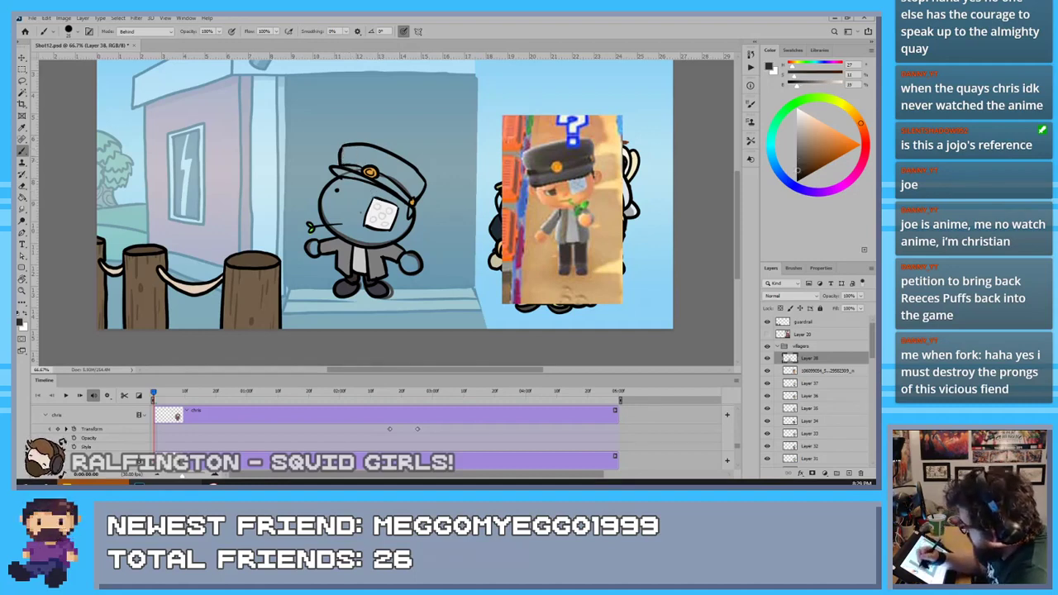
mouse_move(372, 160)
mouse_down()
mouse_move(411, 202)
mouse_move(413, 177)
mouse_move(347, 150)
mouse_move(357, 170)
mouse_move(366, 157)
mouse_move(347, 154)
mouse_move(413, 184)
mouse_up()
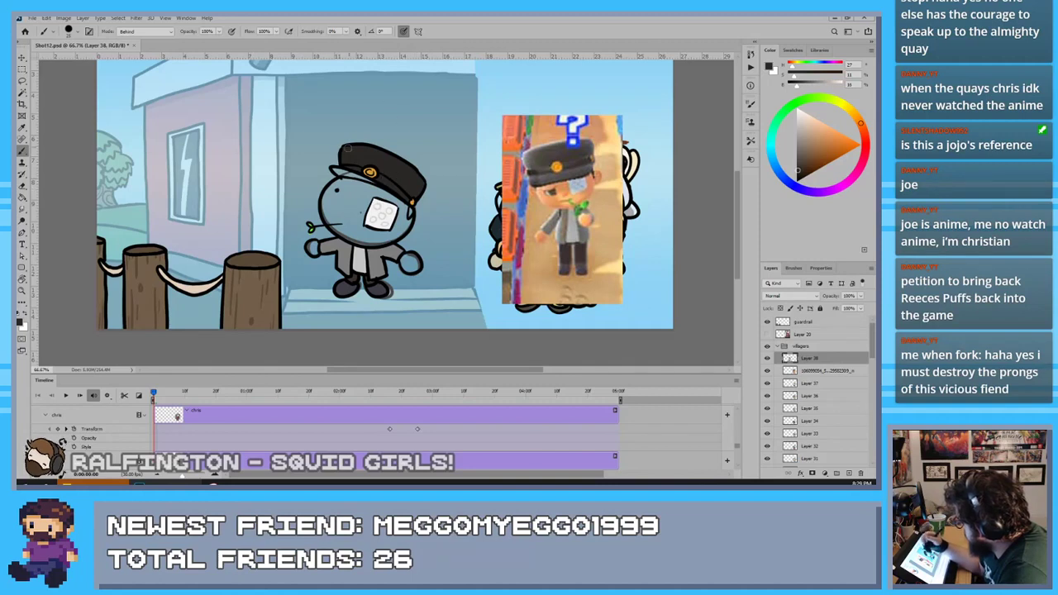
click(796, 173)
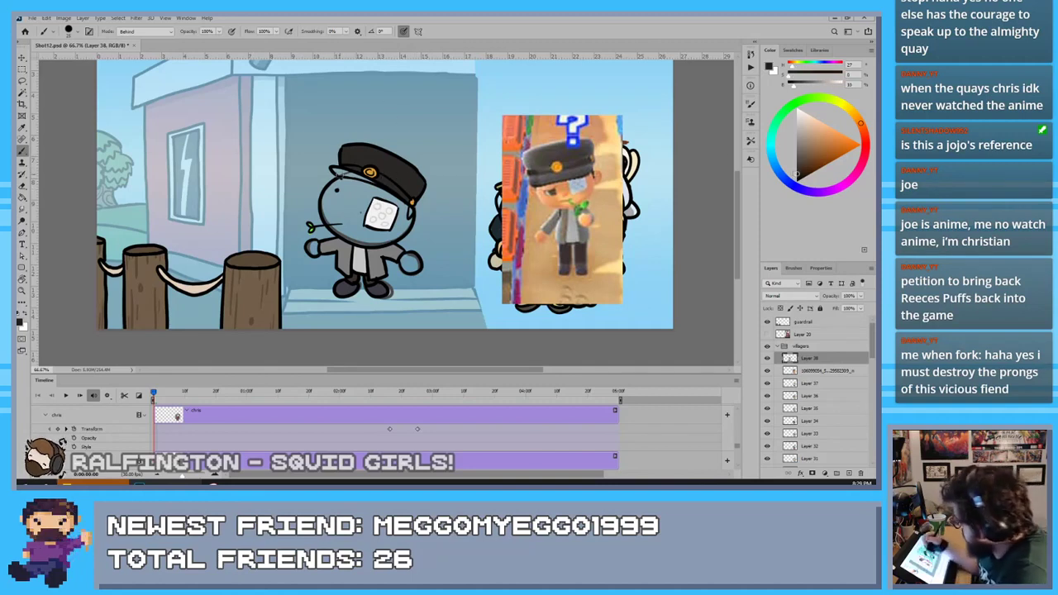
mouse_move(340, 174)
mouse_down()
mouse_move(371, 181)
mouse_move(335, 170)
mouse_up()
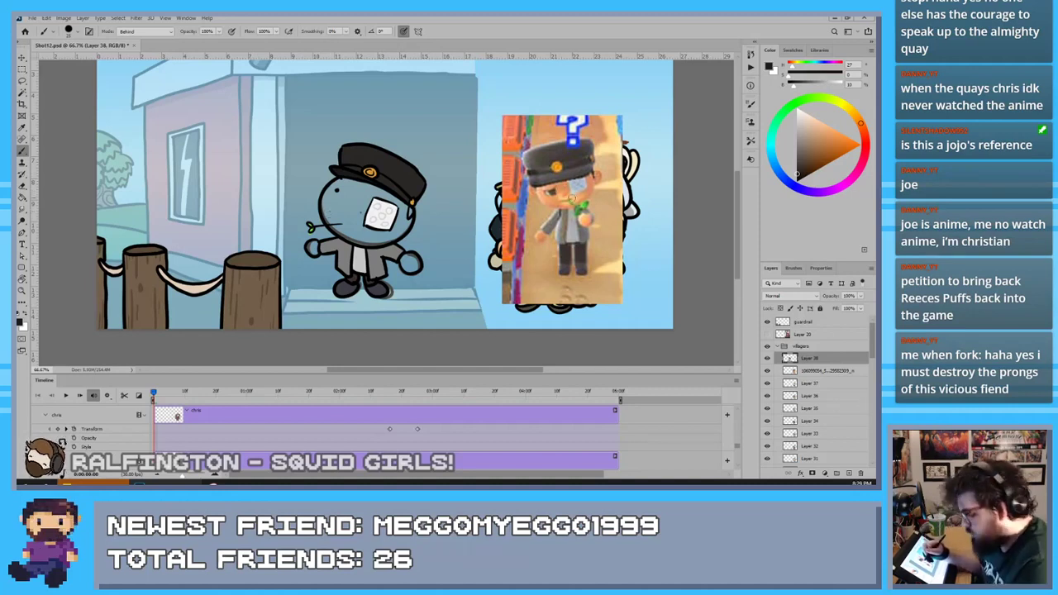
Sample the reference's skin tone, lighten it to a pale peach and fill the villager's whole face behind the lines
alt+click(567, 200)
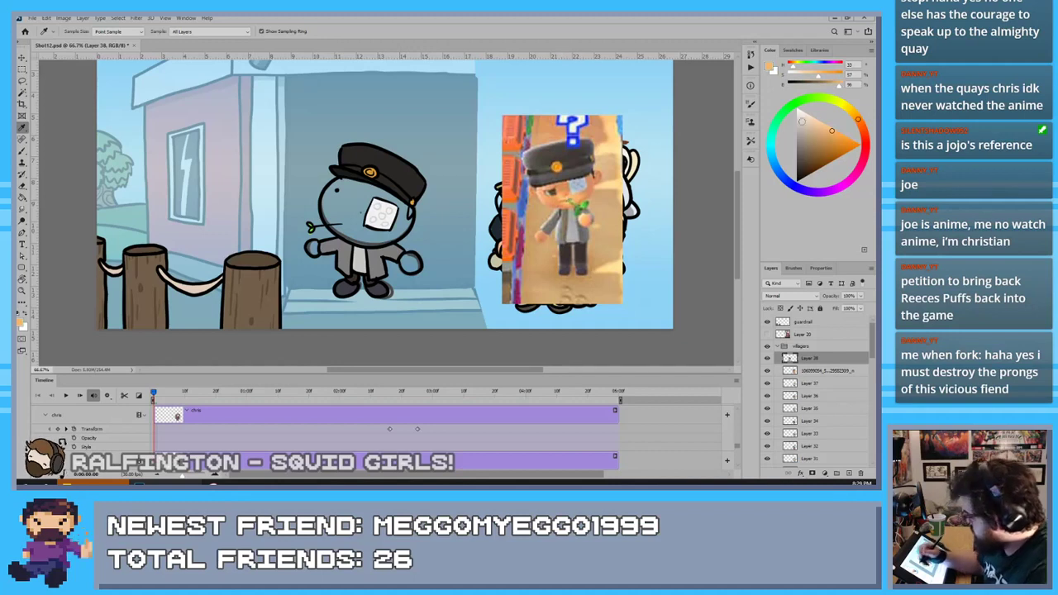
click(810, 118)
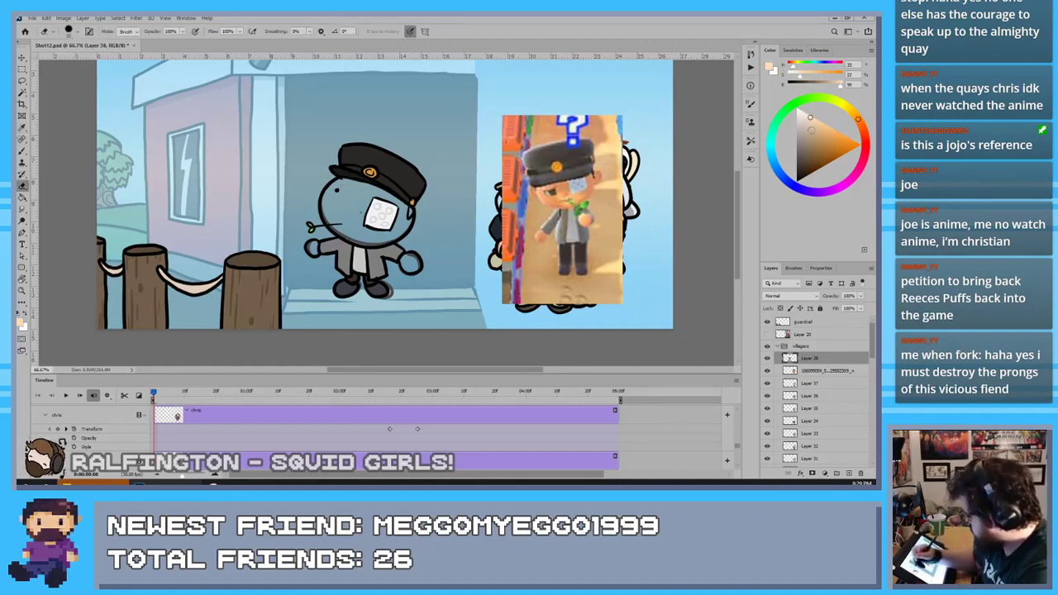
click(815, 124)
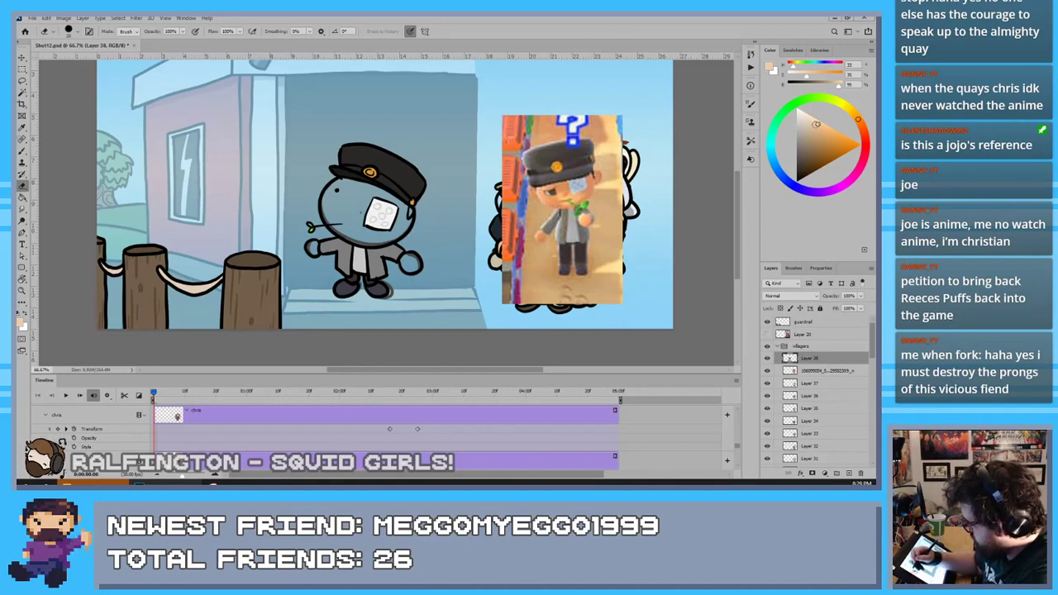
drag(816, 124, 818, 128)
key(b)
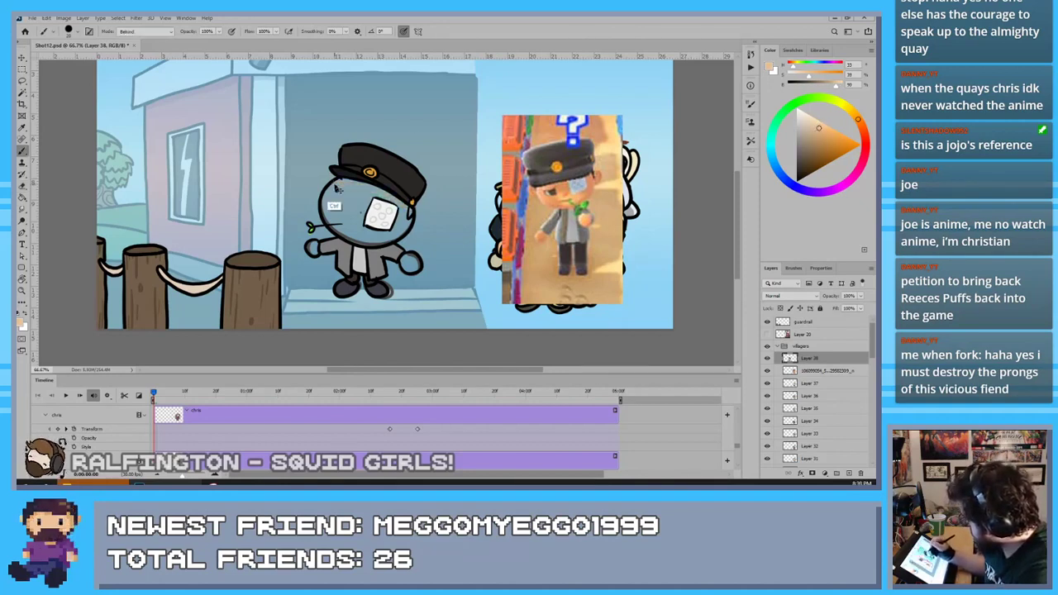
drag(337, 190, 402, 200)
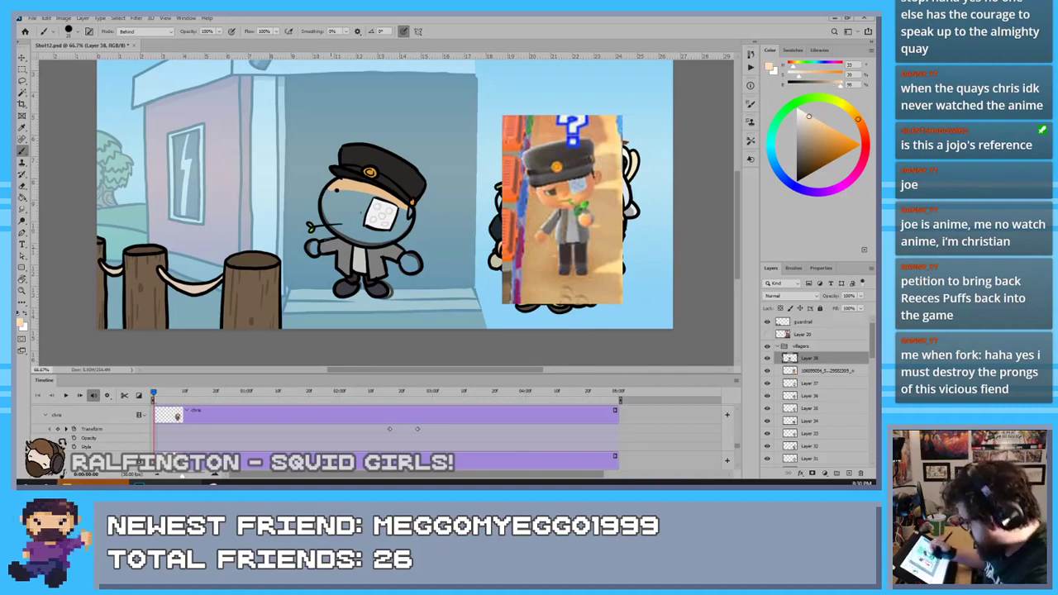
key(e)
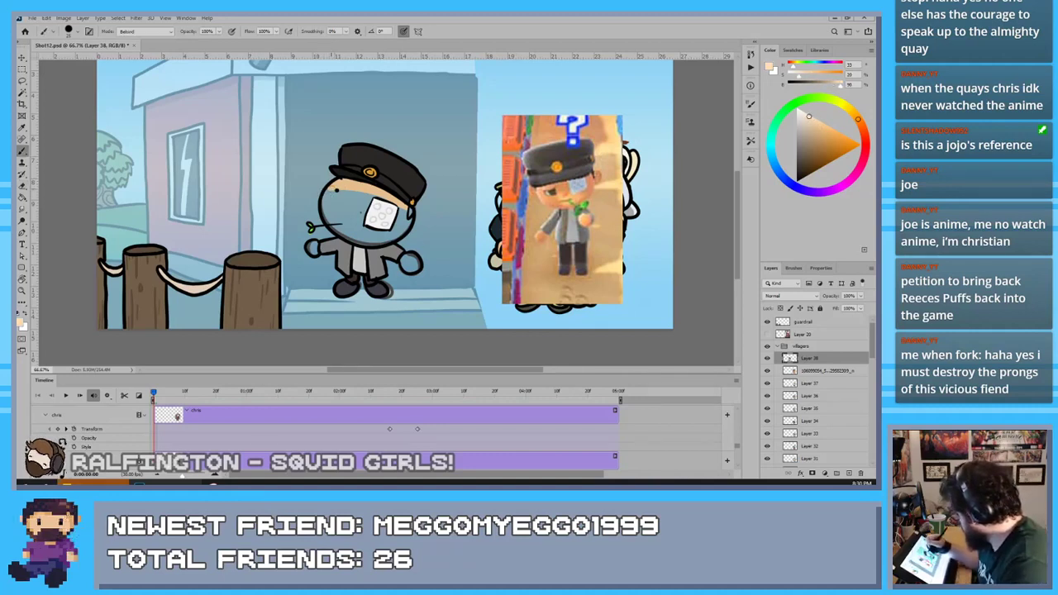
key(b)
mouse_move(332, 216)
mouse_down()
mouse_move(331, 203)
mouse_move(342, 232)
mouse_move(361, 239)
mouse_move(408, 223)
mouse_move(368, 200)
mouse_move(375, 190)
mouse_move(361, 228)
mouse_move(352, 190)
mouse_move(344, 226)
mouse_up()
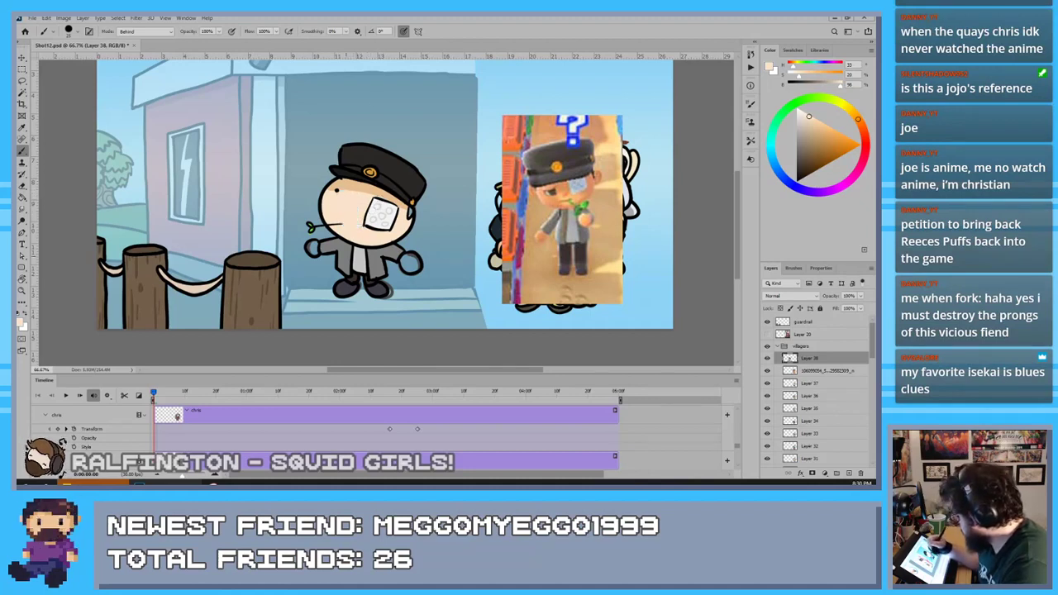
Fill both hands with the same pale peach and touch up beneath the cap's side button with dark grey-brown
drag(404, 257, 411, 264)
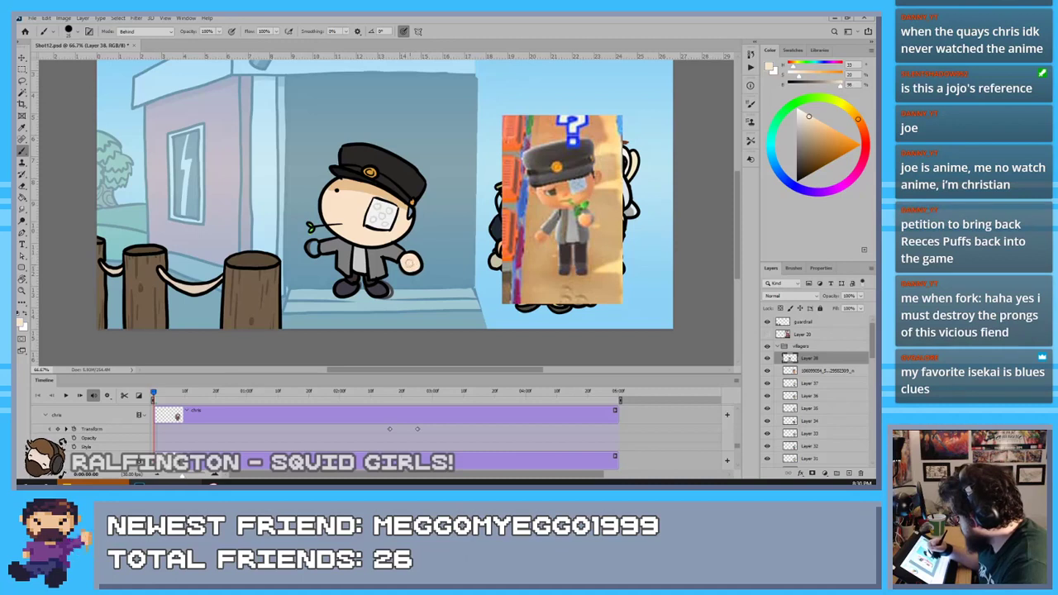
drag(313, 244, 313, 252)
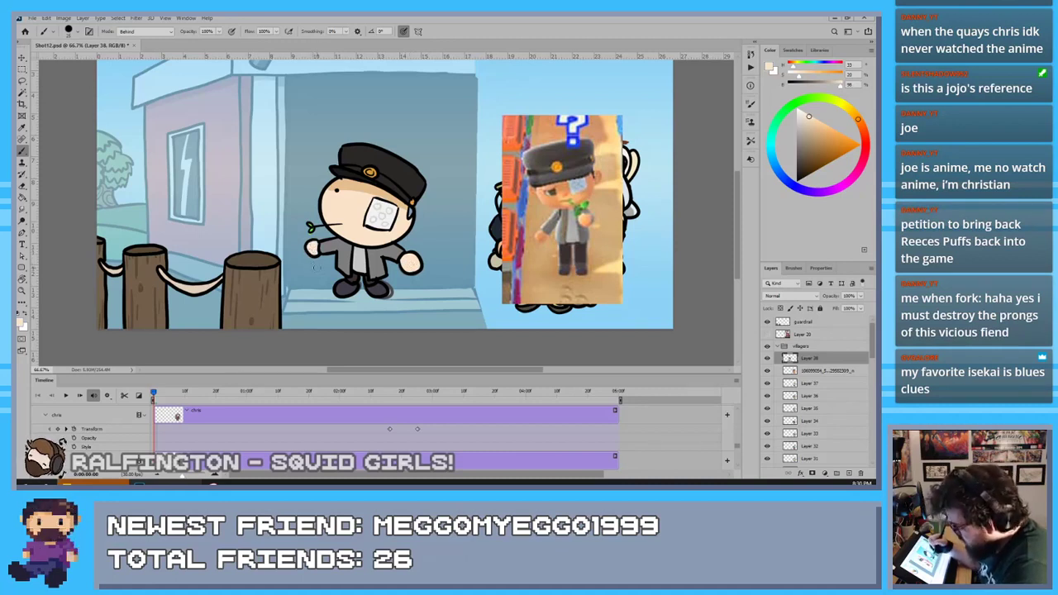
alt+click(362, 198)
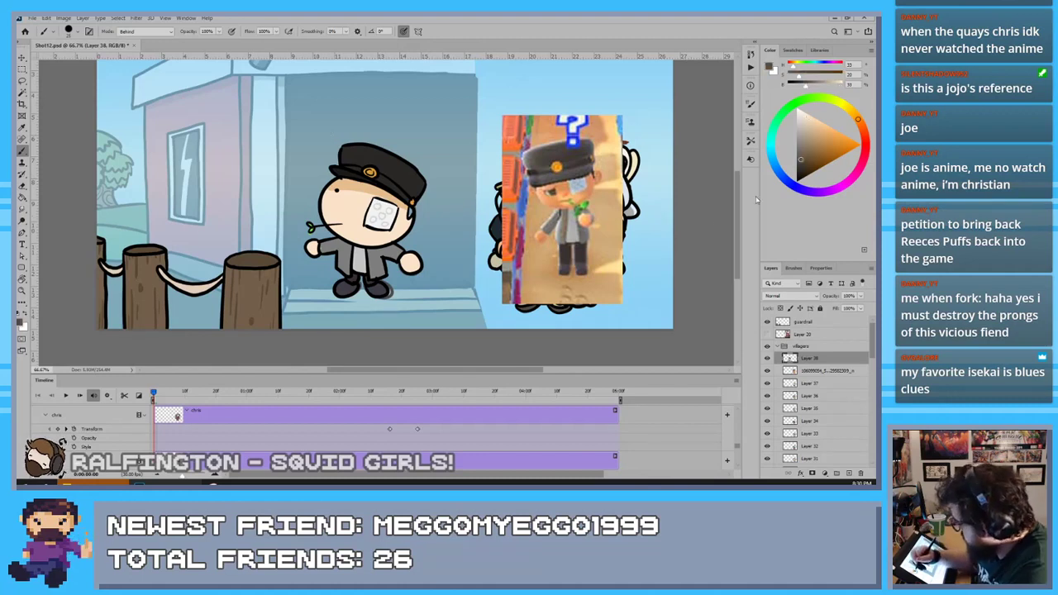
drag(405, 211, 407, 207)
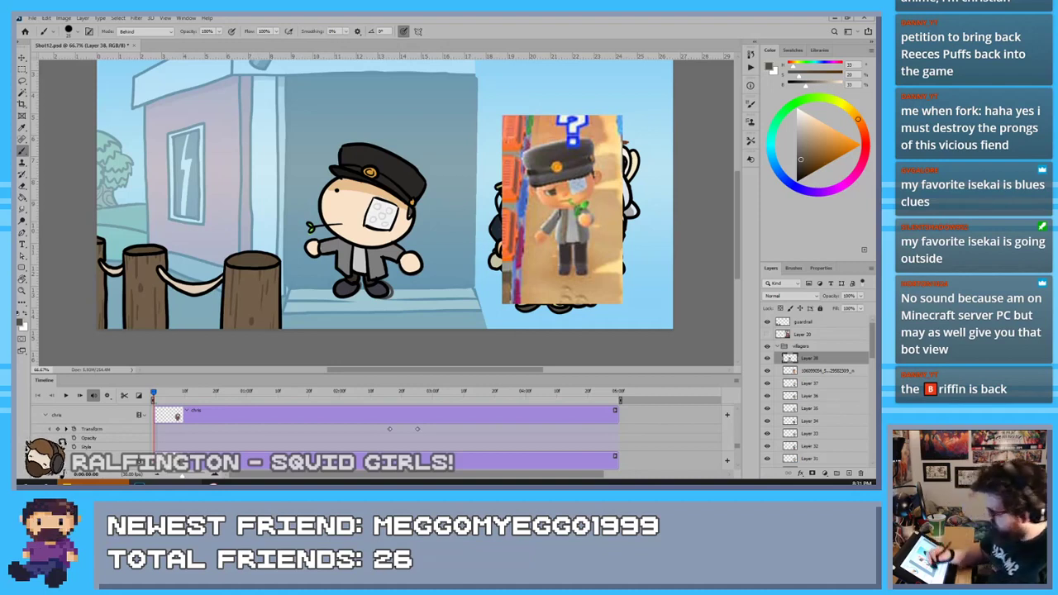
Delete the used reference image layer and move the finished villager in the black cap onto the pile of villagers
click(811, 371)
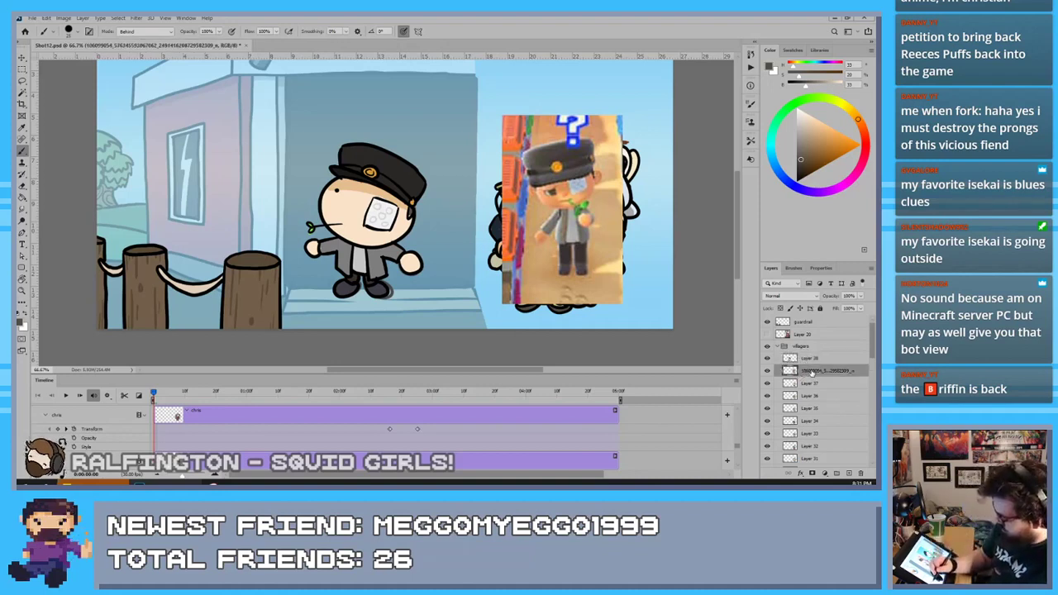
drag(812, 373, 861, 474)
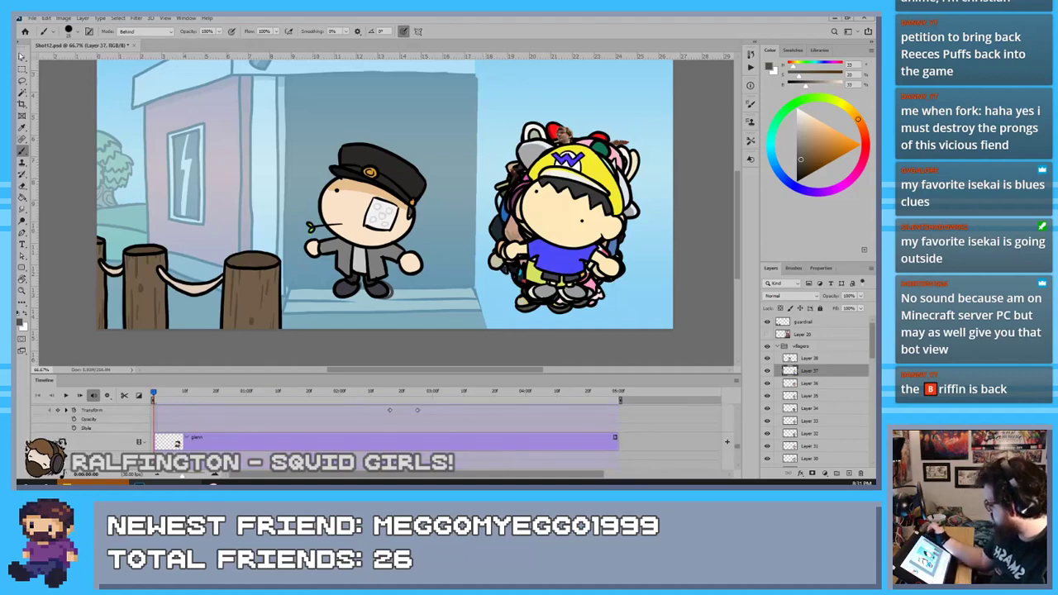
click(23, 57)
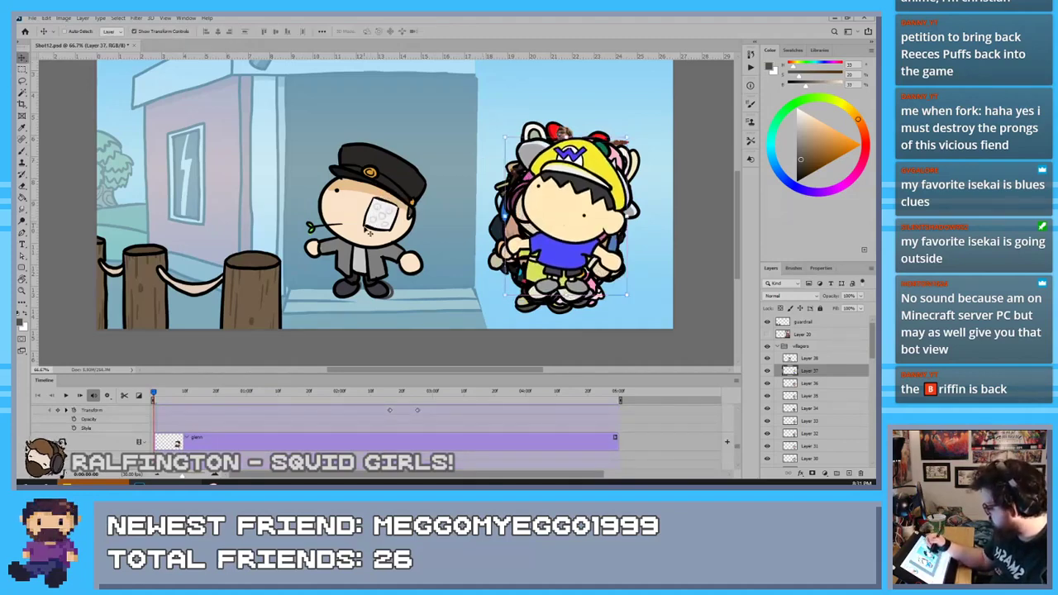
click(806, 359)
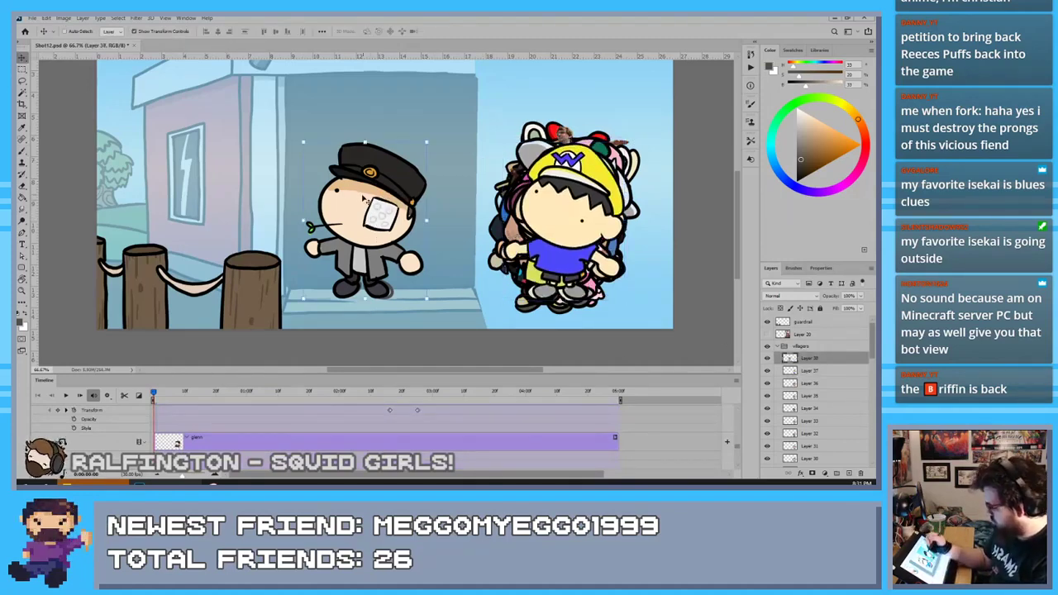
drag(364, 198, 558, 202)
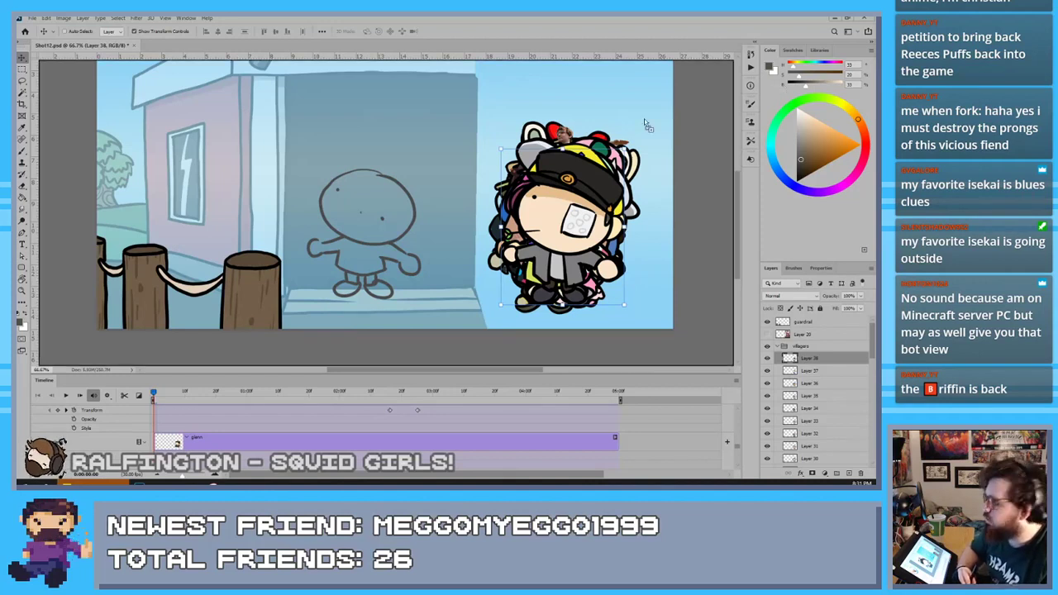
Place the reference image of the orange-haired villager with glasses, enlarge it, position it beside the template sketch and rasterize its layer
drag(648, 126, 546, 185)
drag(395, 211, 573, 269)
drag(631, 179, 686, 80)
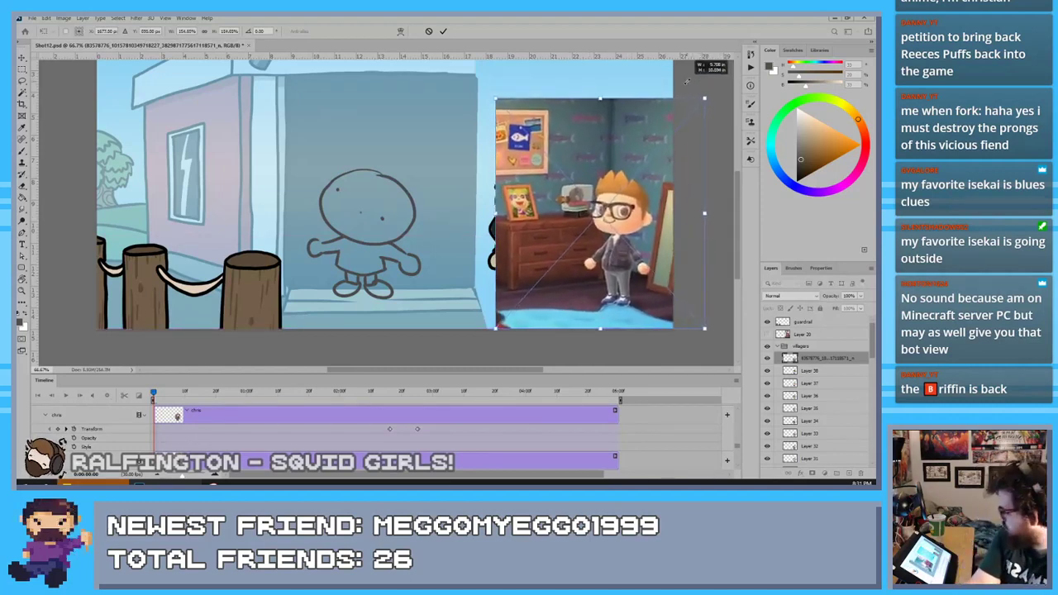
drag(653, 139, 593, 114)
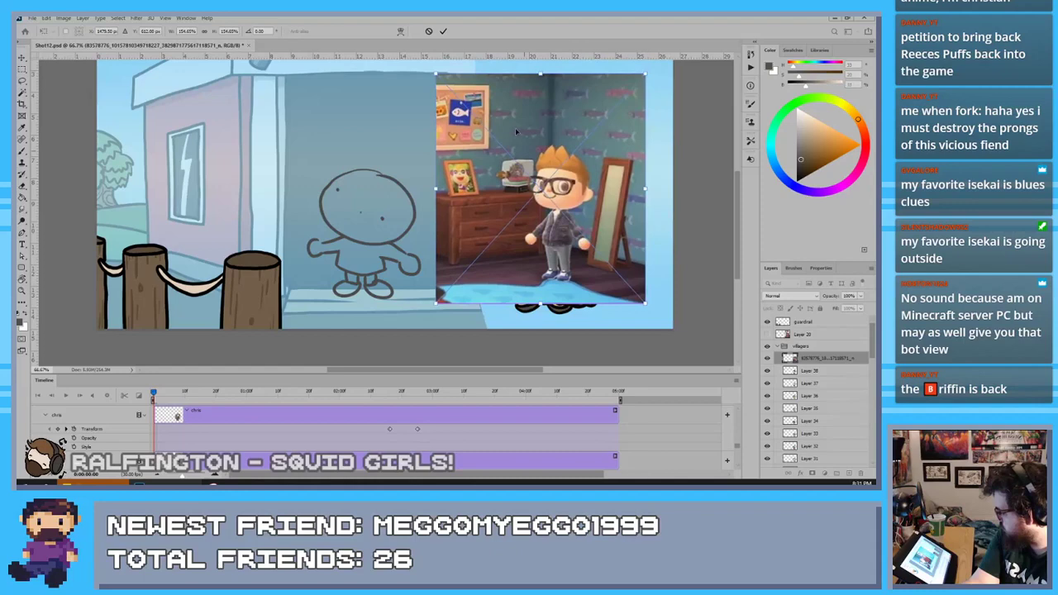
click(444, 32)
right_click(810, 359)
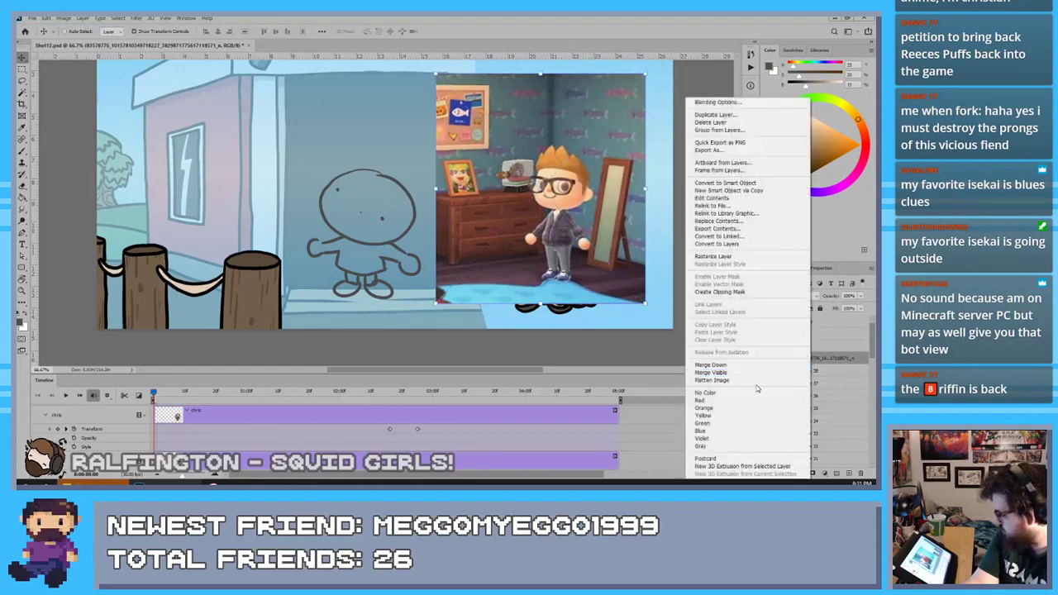
click(715, 257)
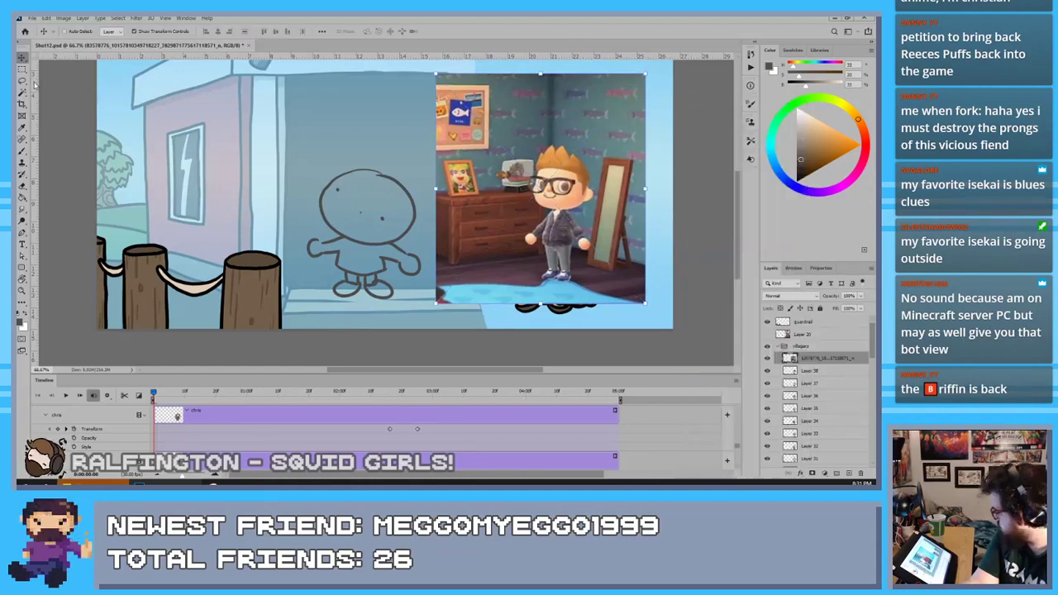
Trim the reference image to a rectangle around the villager by selecting that area, inverting the selection and deleting the surroundings
key(m)
drag(501, 128, 613, 293)
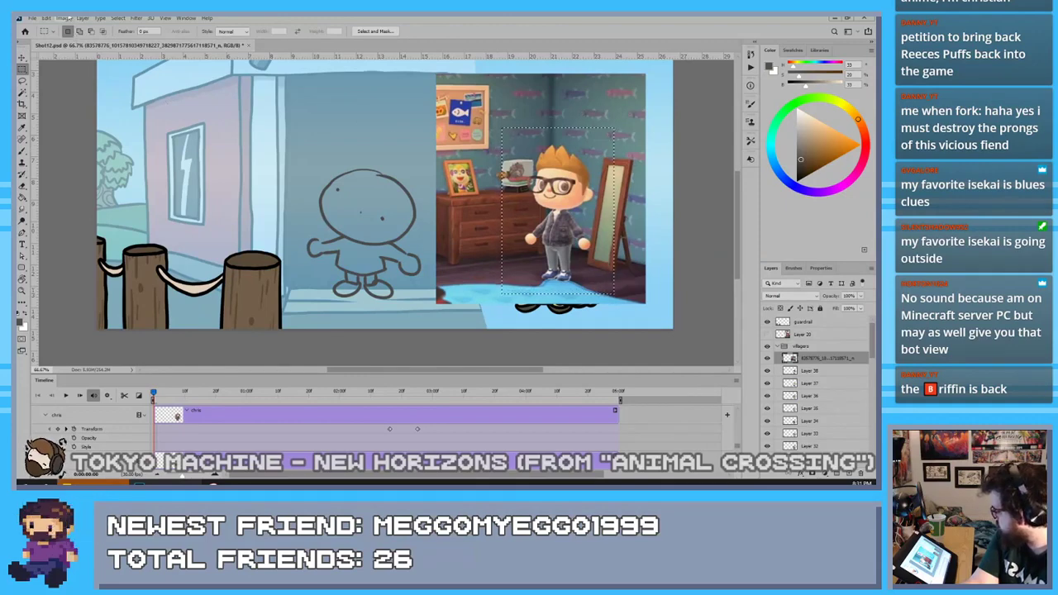
click(120, 19)
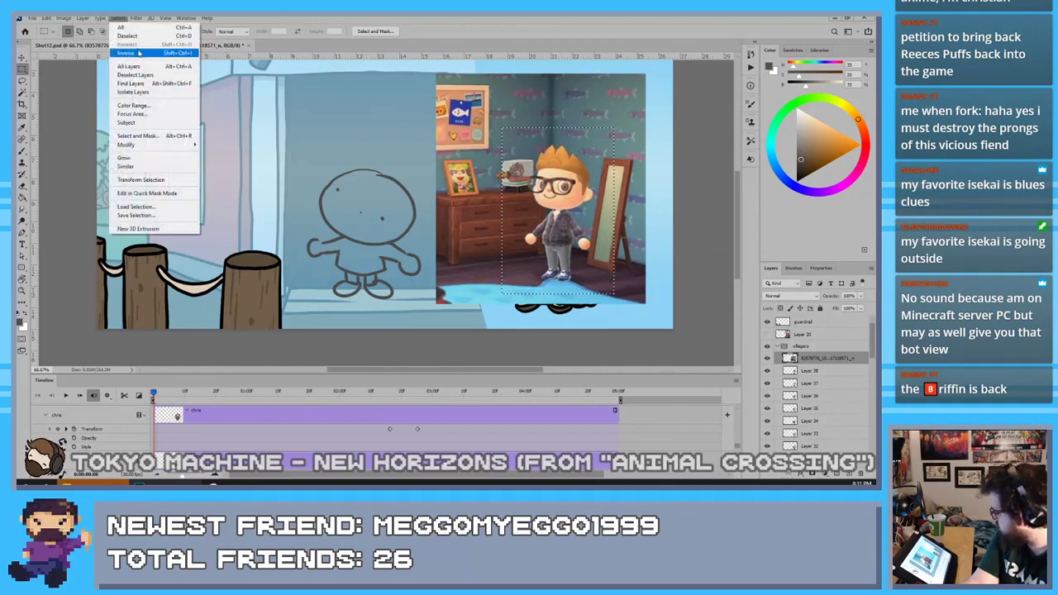
click(139, 53)
key(Delete)
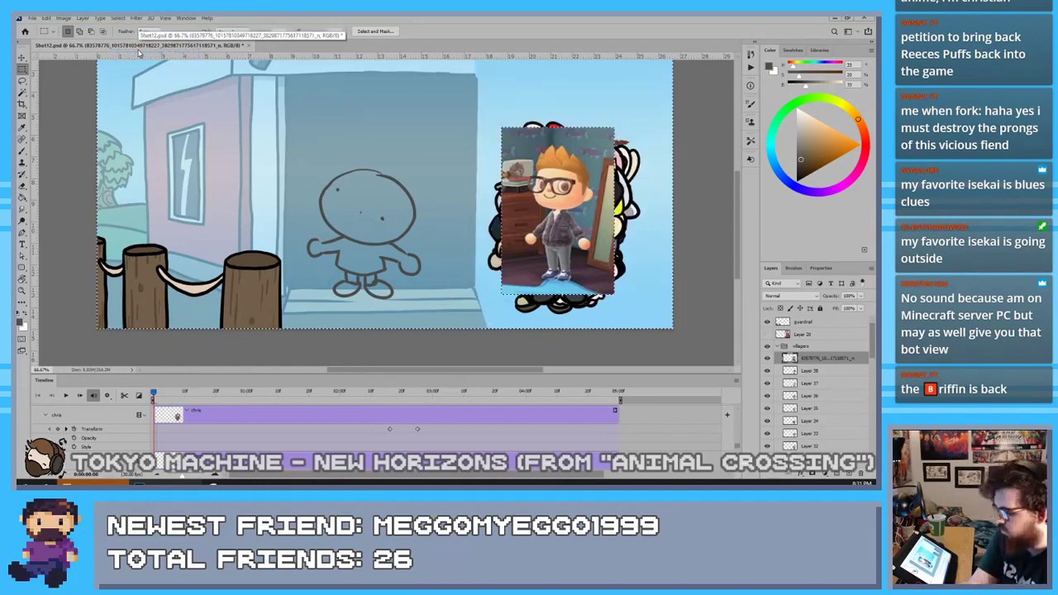
Deselect the area, scale up the trimmed reference image and reposition it over the pile of villagers
key(v)
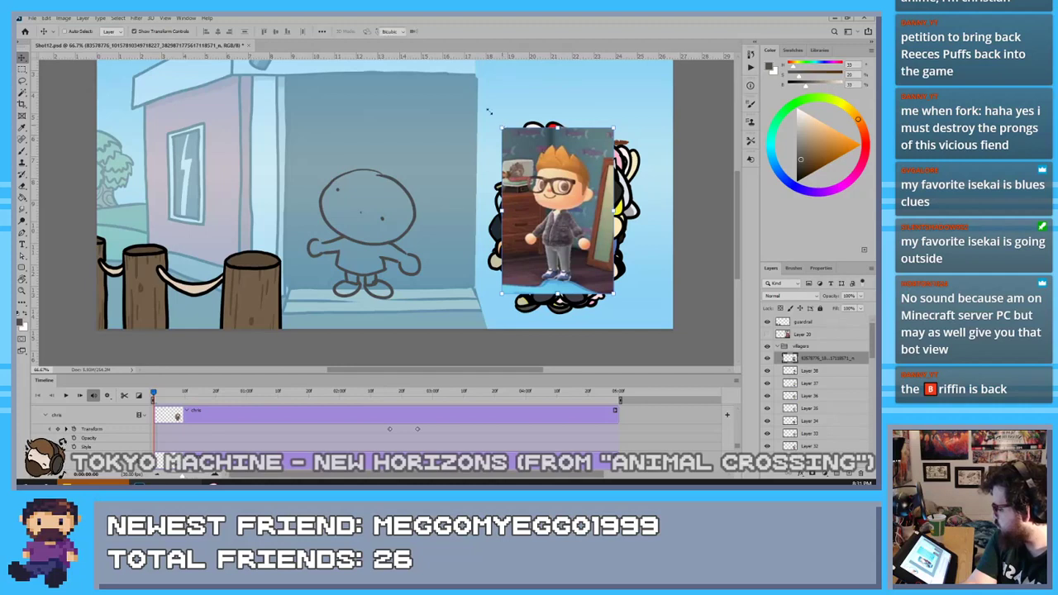
drag(501, 126, 487, 108)
drag(517, 159, 524, 168)
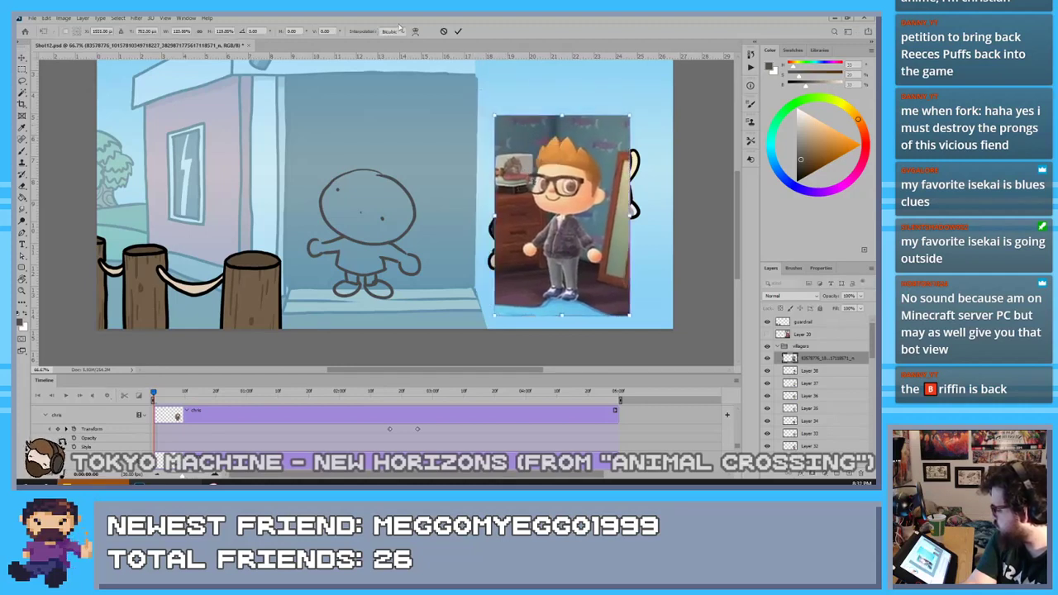
click(458, 30)
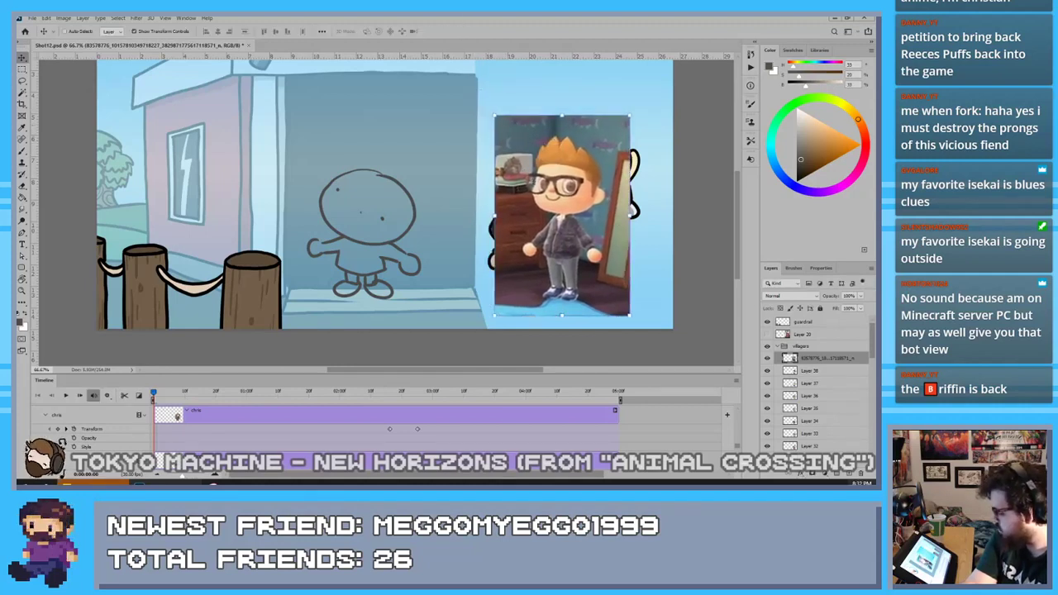
Add a new layer and outline the villager's oval head over the template with a smaller black brush, undoing the unwanted strokes
click(849, 475)
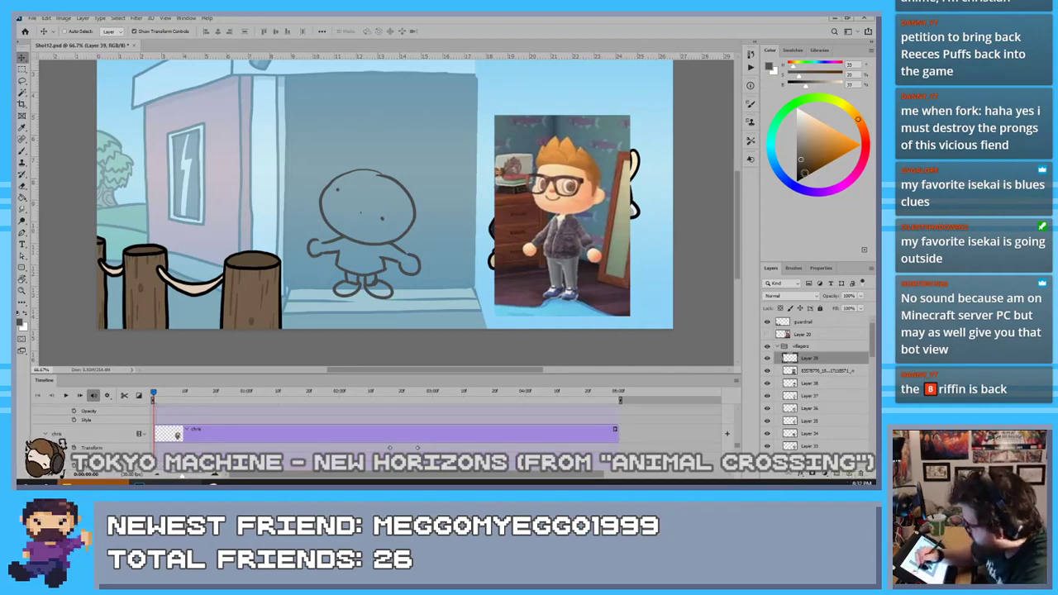
key(b)
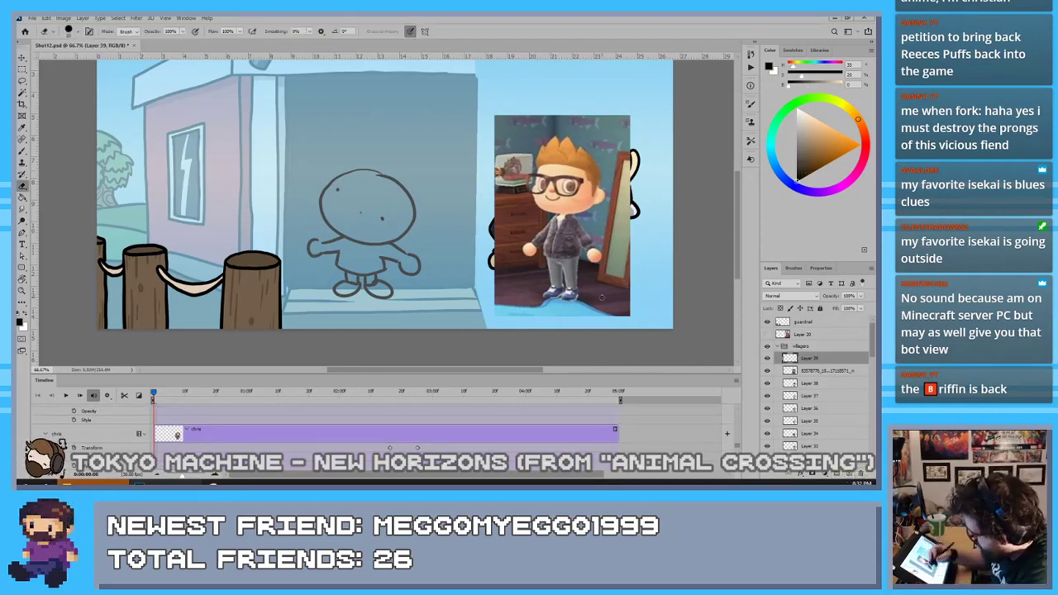
key(shift+alt+q)
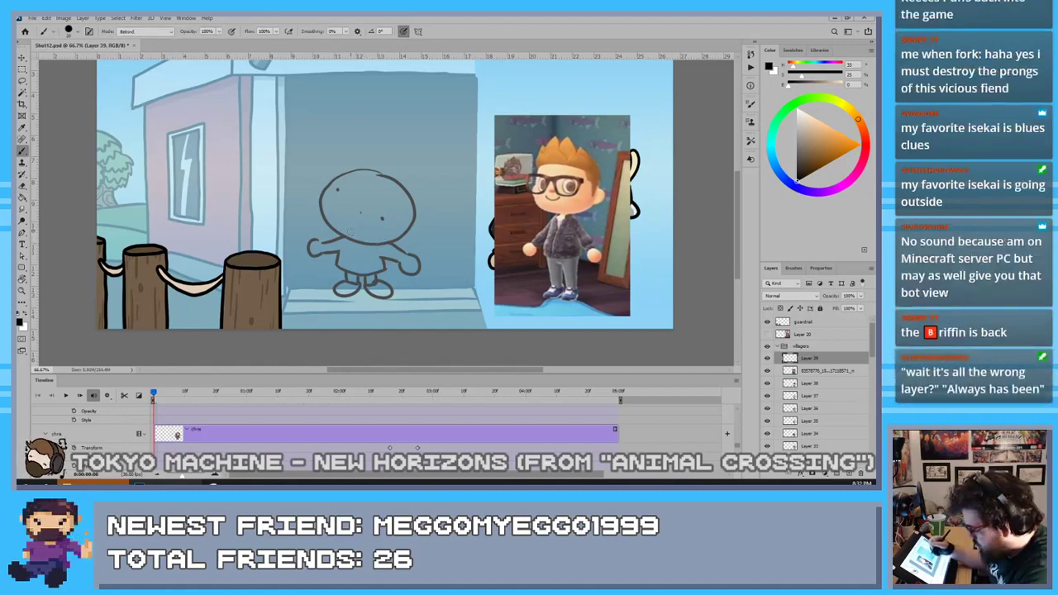
key(bracketleft)
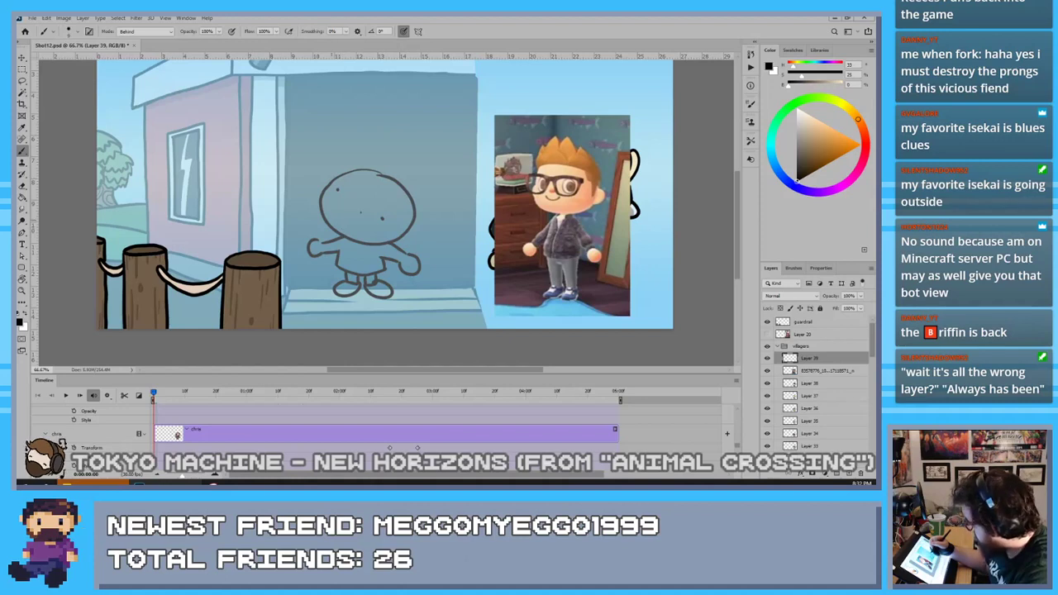
mouse_move(321, 194)
mouse_down()
mouse_move(344, 175)
mouse_move(318, 205)
mouse_move(334, 177)
mouse_move(411, 201)
mouse_move(357, 170)
mouse_move(376, 246)
mouse_move(360, 171)
mouse_move(339, 231)
mouse_up()
key(ctrl+z)
key(ctrl+z)
key(ctrl+z)
key(ctrl+z)
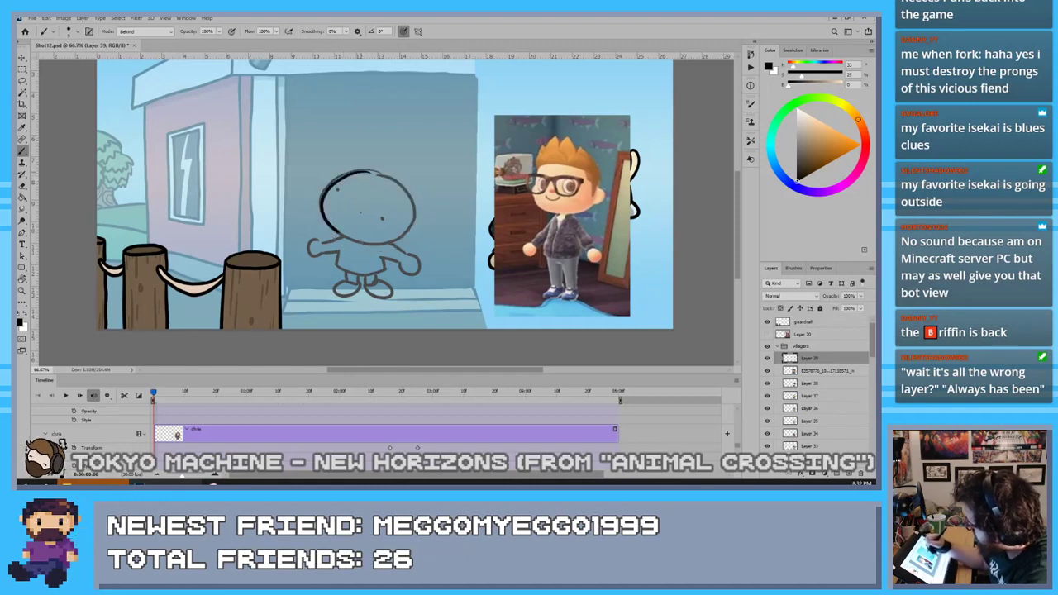
mouse_move(374, 172)
mouse_down()
mouse_move(340, 245)
mouse_move(395, 174)
mouse_up()
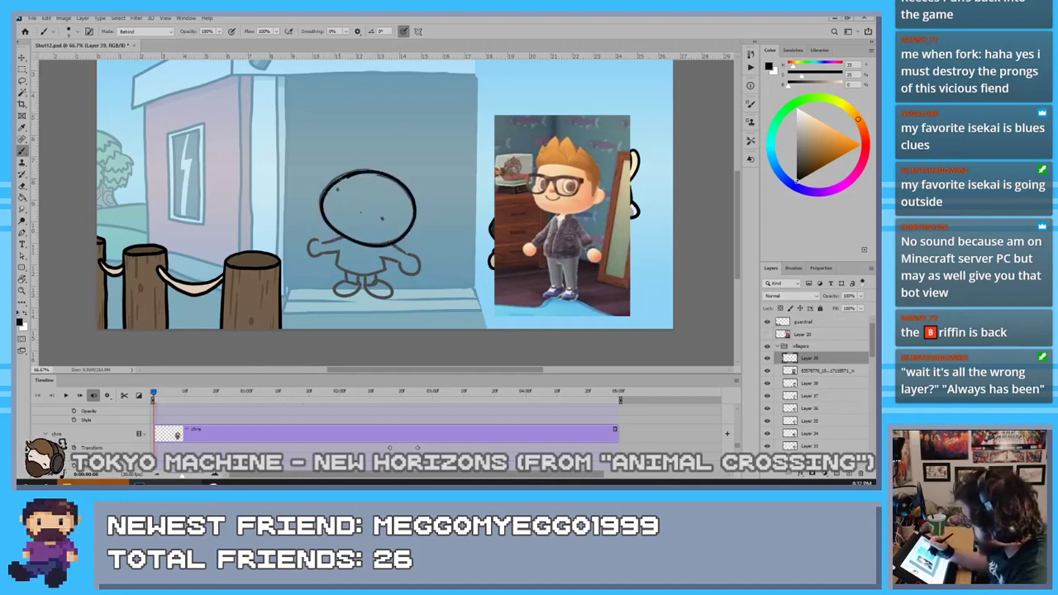
Draw the curved hairline across the forehead with a jagged sideburn and an ear, redoing misplaced strokes and erasing the head line inside the ear
drag(345, 179, 411, 200)
key(ctrl+z)
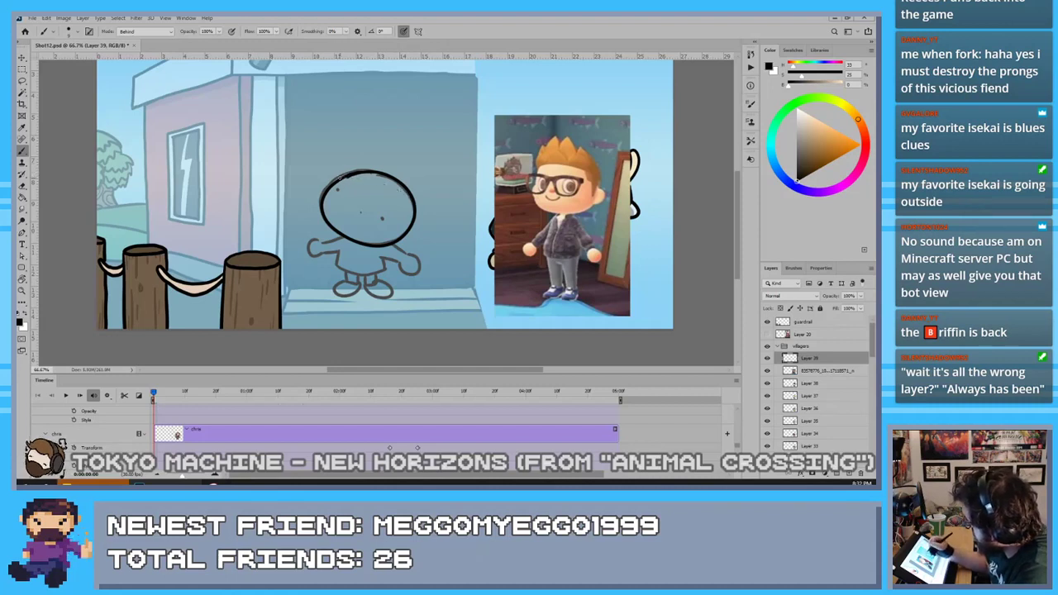
drag(339, 182, 413, 200)
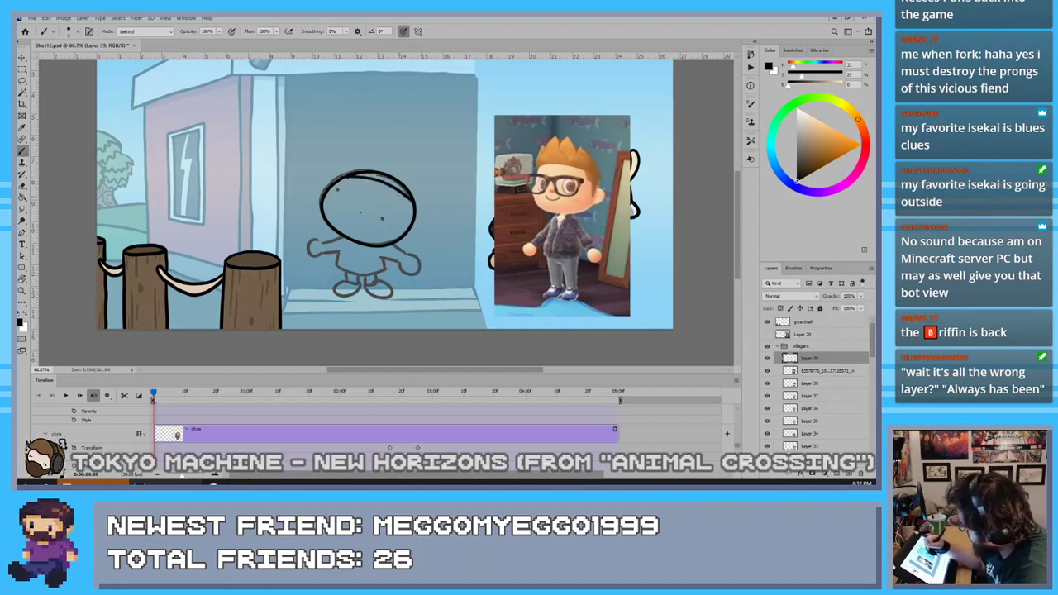
key(ctrl+z)
mouse_move(347, 176)
mouse_down()
mouse_move(411, 203)
mouse_move(403, 231)
mouse_move(421, 227)
mouse_move(407, 235)
mouse_up()
key(ctrl+z)
key(e)
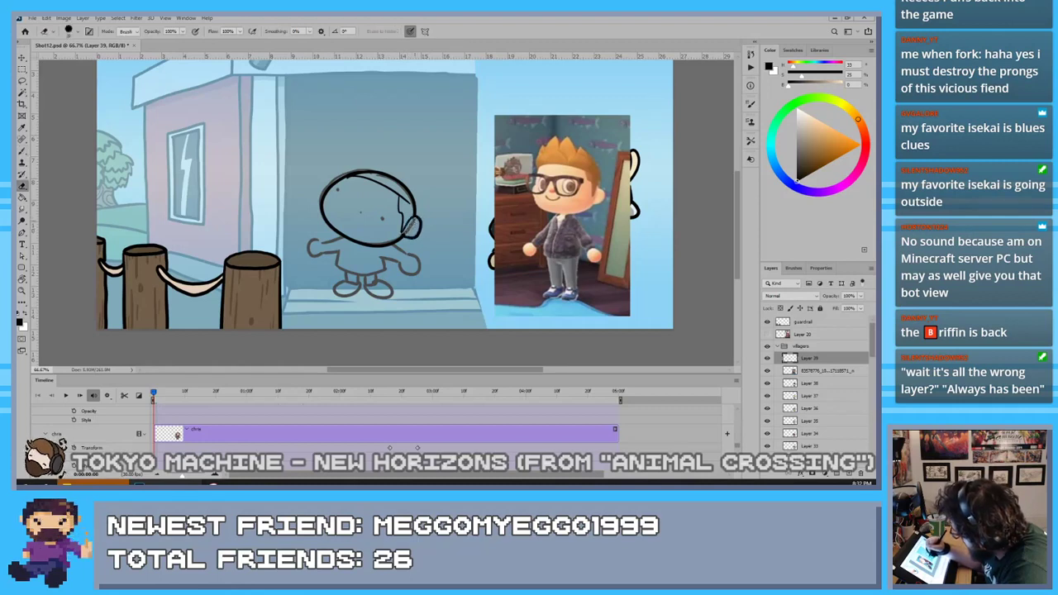
key(b)
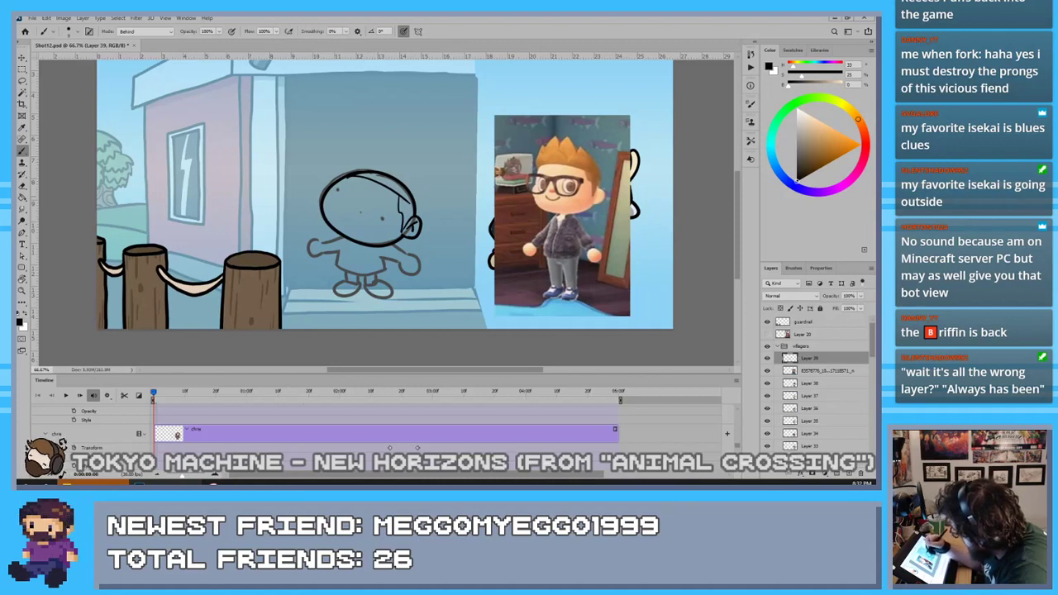
Draw the hair's outer edges at the back and front of the head and erase the head outline beneath the hair
drag(416, 217, 395, 165)
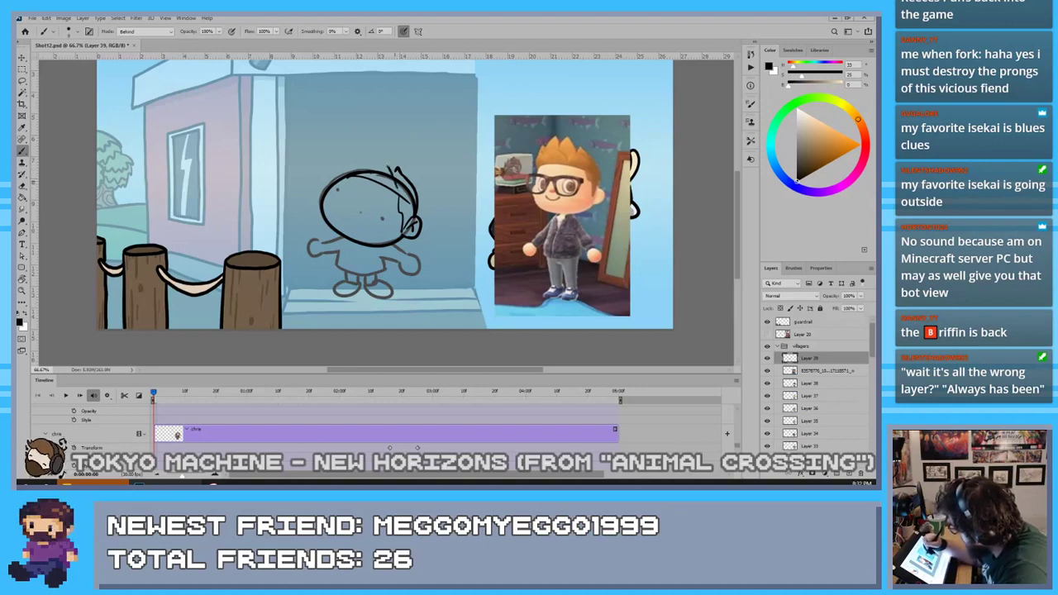
key(ctrl+z)
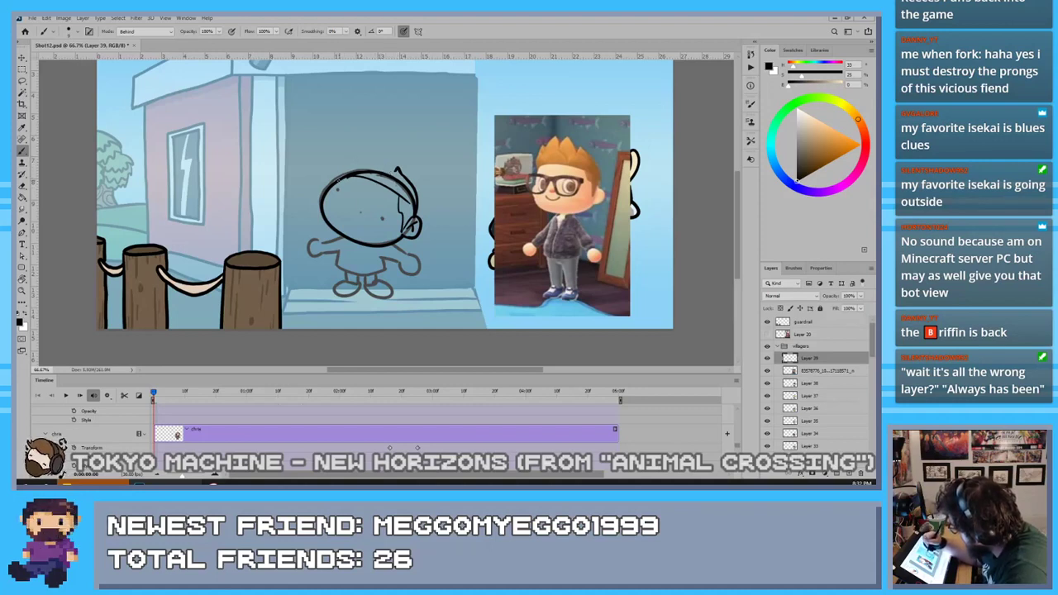
mouse_move(339, 162)
mouse_down()
mouse_move(340, 182)
mouse_move(395, 178)
mouse_move(412, 195)
mouse_up()
key(e)
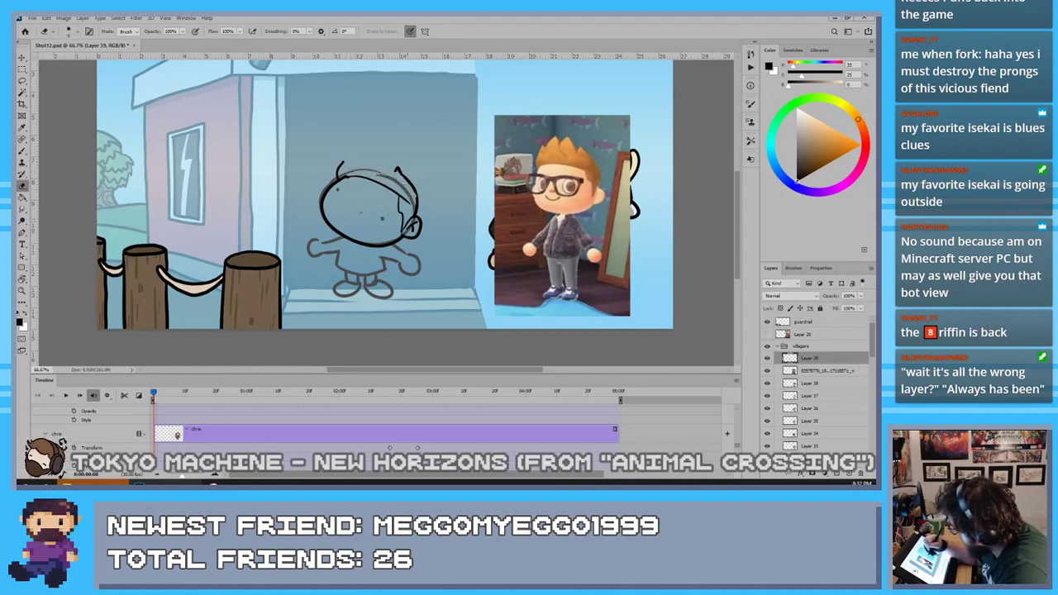
key(b)
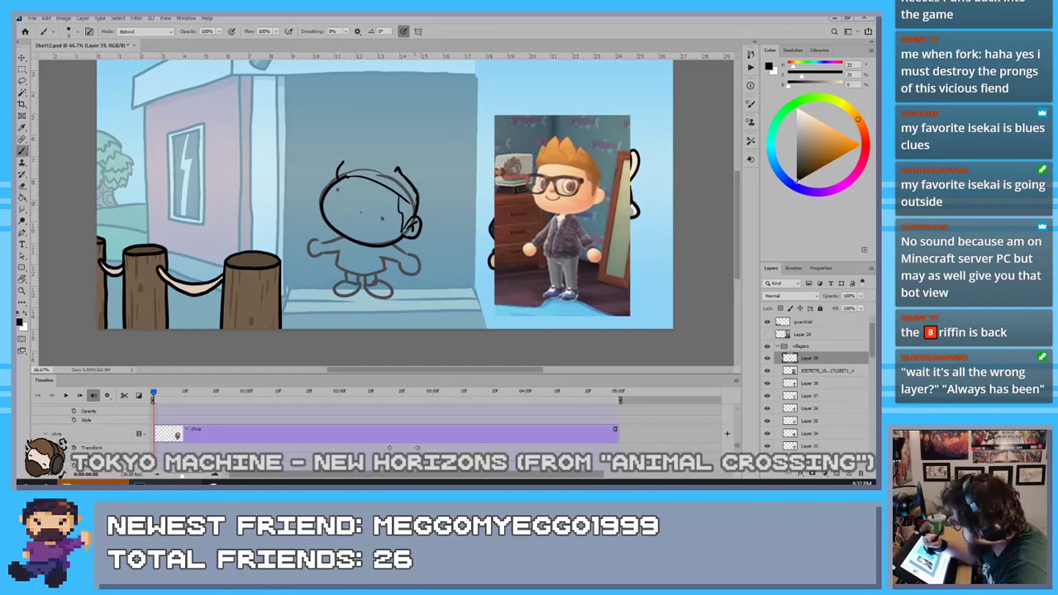
Draw a crown of jagged hair spikes with inner strand lines on top of the head, undoing misplaced strokes and erasing stray lines
drag(411, 186, 417, 207)
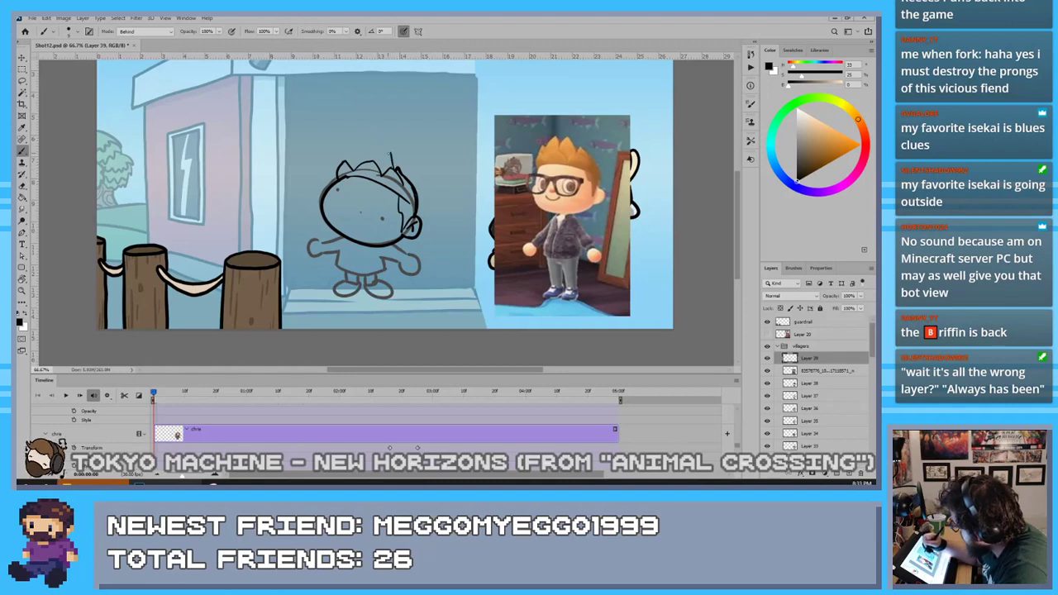
key(ctrl+z)
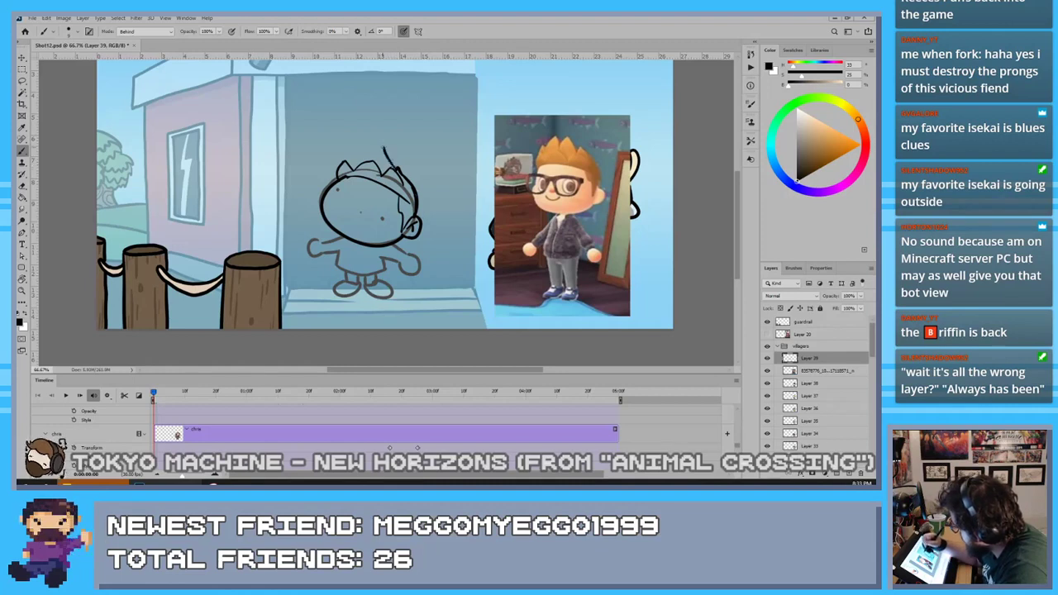
mouse_move(369, 161)
mouse_down()
mouse_move(381, 148)
mouse_move(359, 147)
mouse_up()
key(ctrl+z)
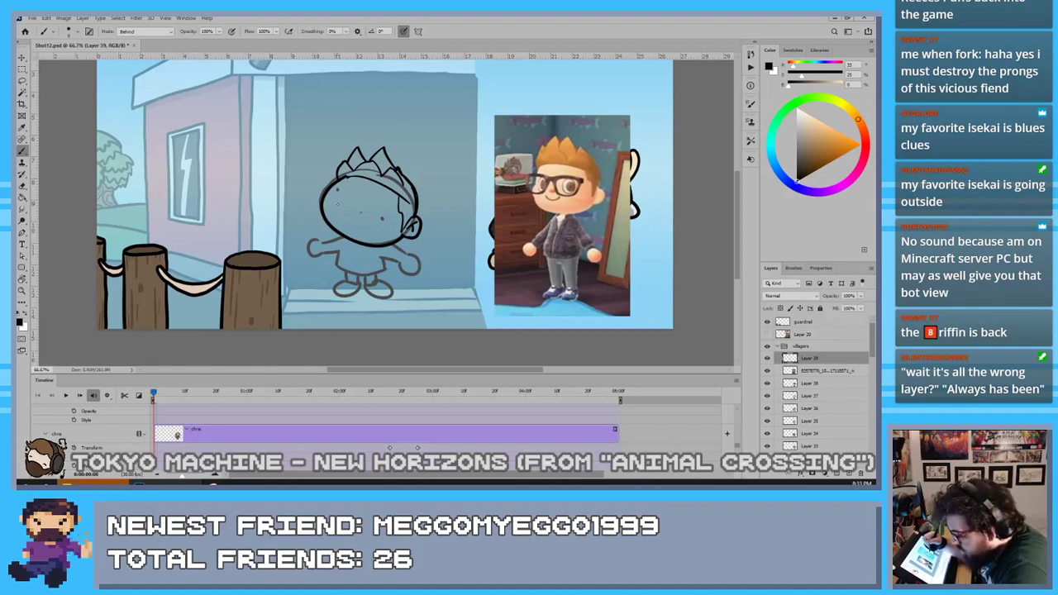
key(e)
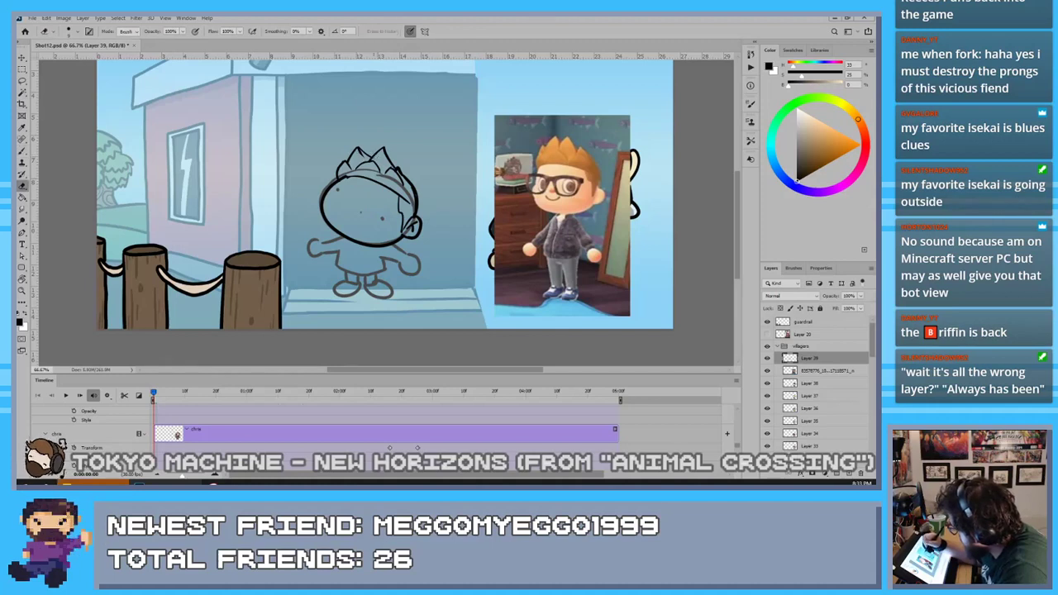
key(b)
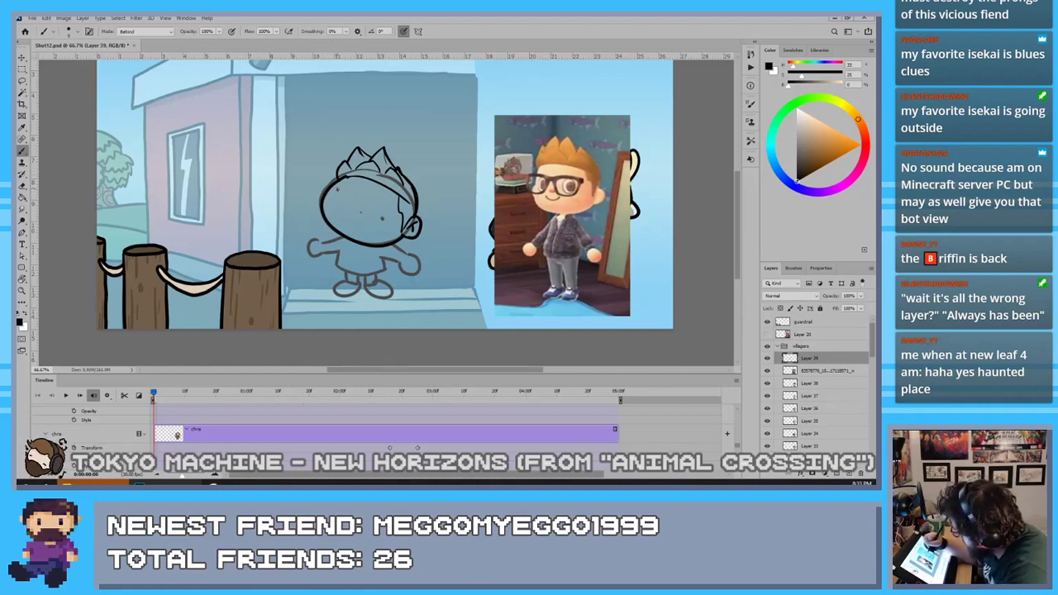
Dot in both eyes and outline the open-collared jacket with its front opening and sleeves over the template body
click(381, 219)
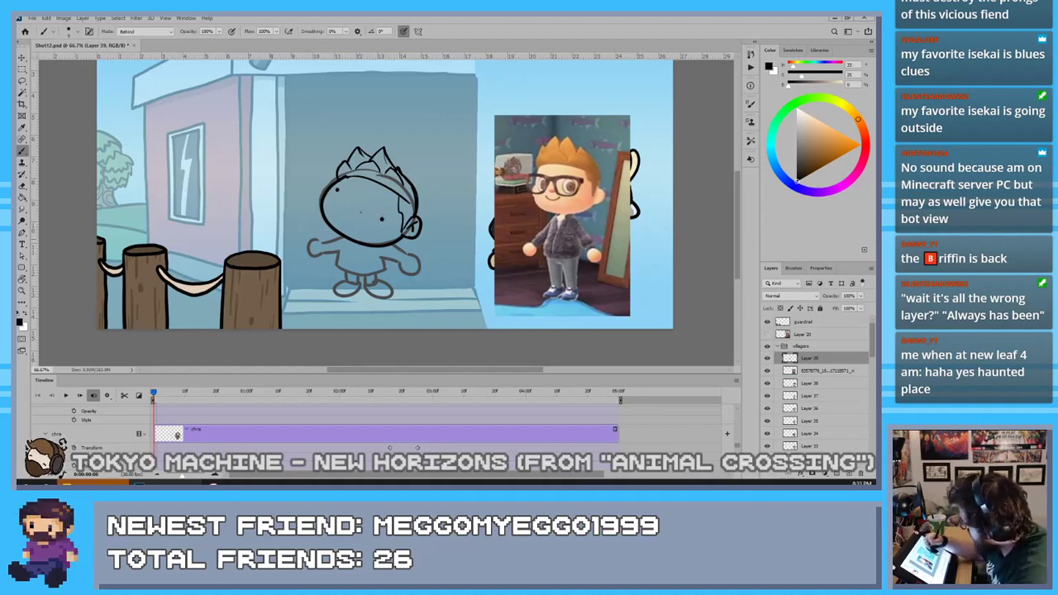
mouse_move(352, 239)
mouse_down()
mouse_move(360, 275)
mouse_move(344, 244)
mouse_up()
key(ctrl+z)
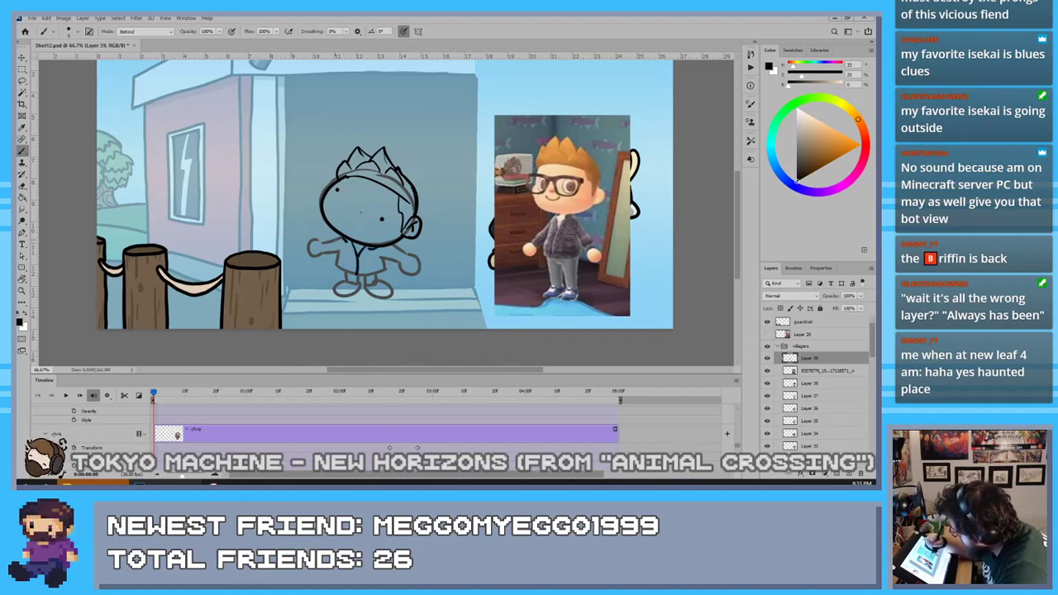
mouse_move(347, 239)
mouse_down()
mouse_move(321, 253)
mouse_move(404, 250)
mouse_move(399, 261)
mouse_move(379, 256)
mouse_move(384, 272)
mouse_up()
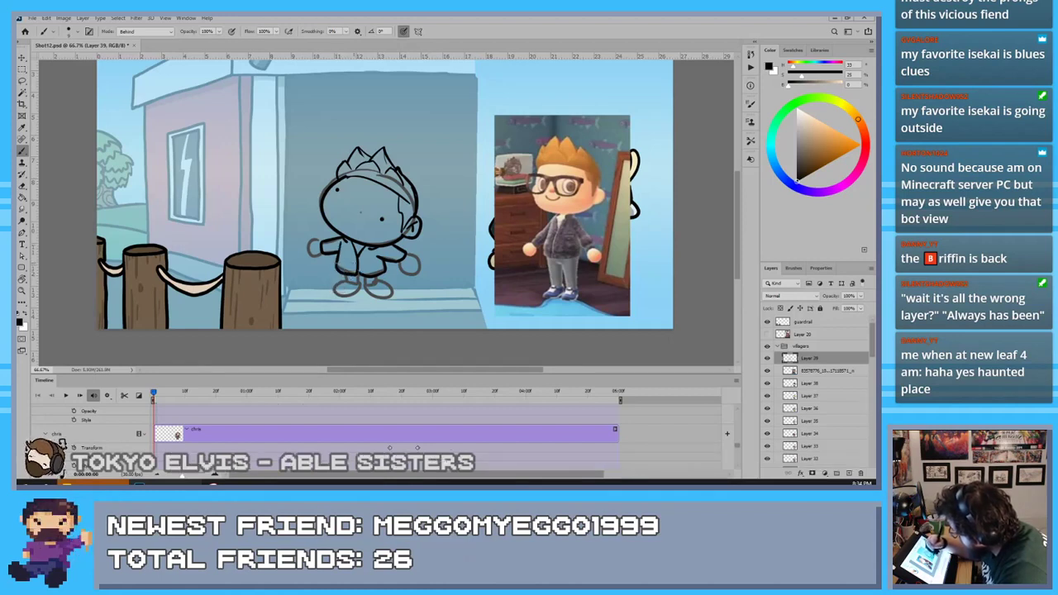
Draw a pocket on each front half of the jacket and add the cuff line at the end of one sleeve
mouse_move(368, 260)
mouse_down()
mouse_move(377, 273)
mouse_move(354, 260)
mouse_up()
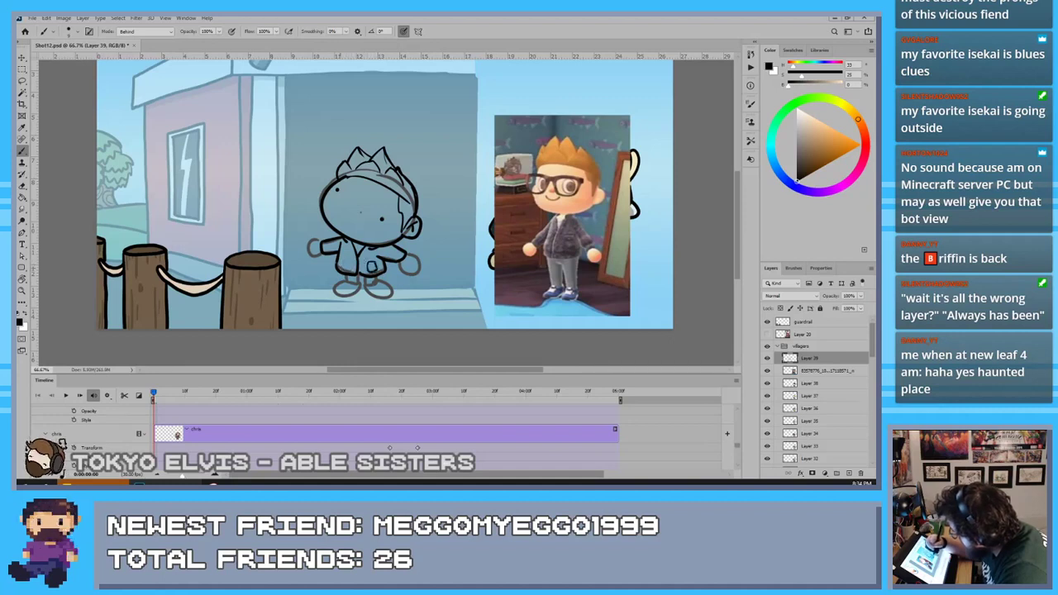
drag(341, 261, 350, 261)
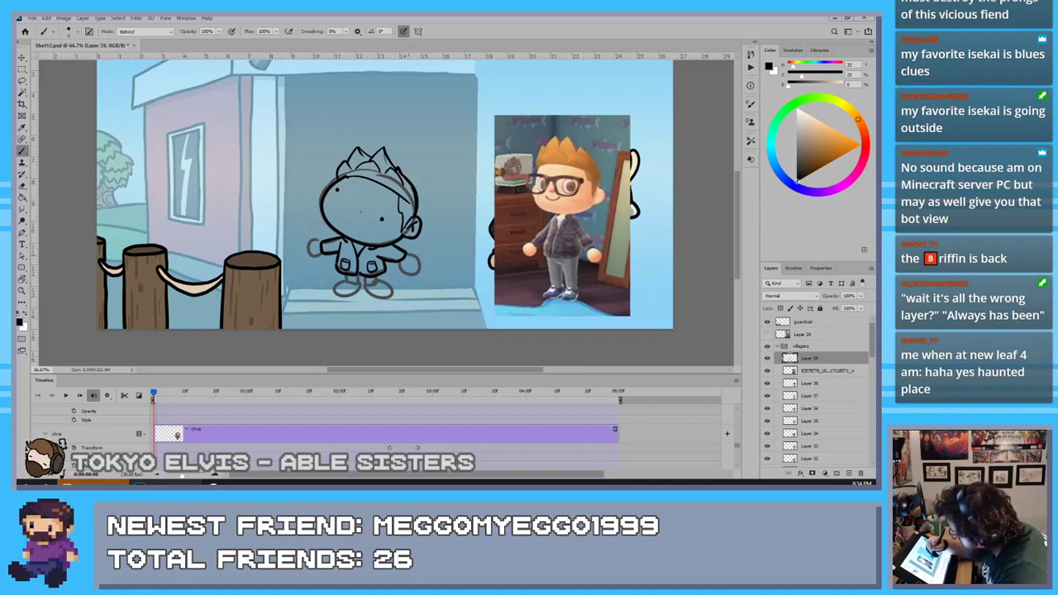
drag(408, 255, 404, 263)
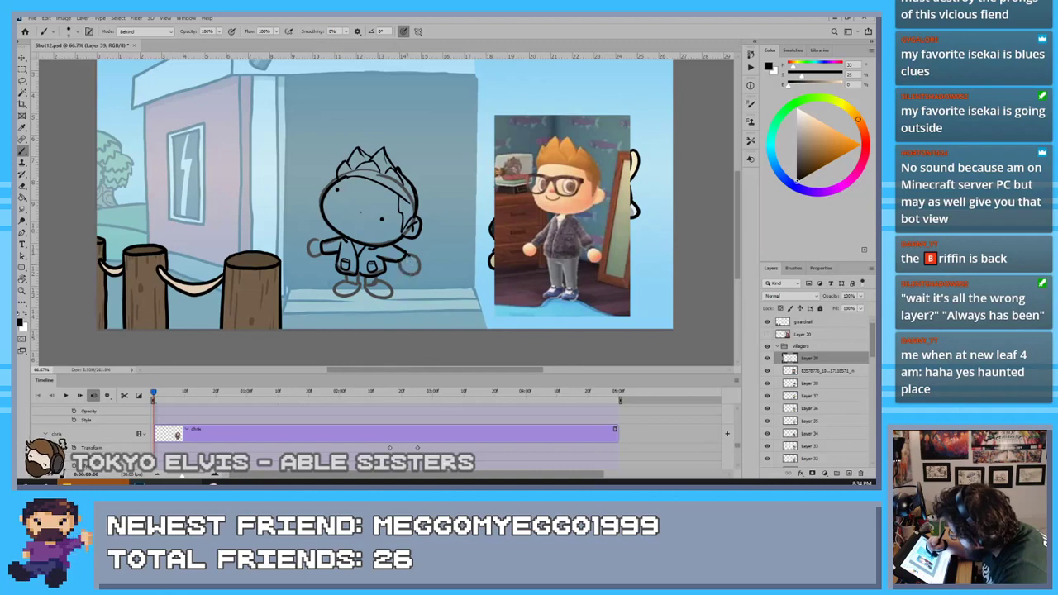
Outline both hands, the short legs and the shoes in black over the template body, undoing misplaced strokes
drag(319, 241, 322, 254)
key(ctrl+z)
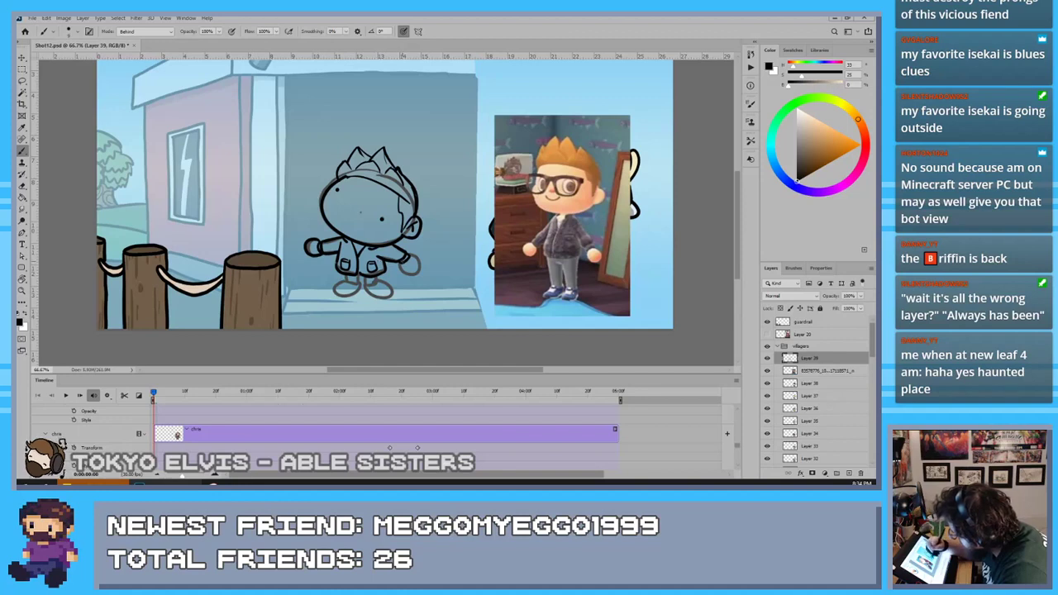
drag(402, 263, 421, 266)
key(ctrl+z)
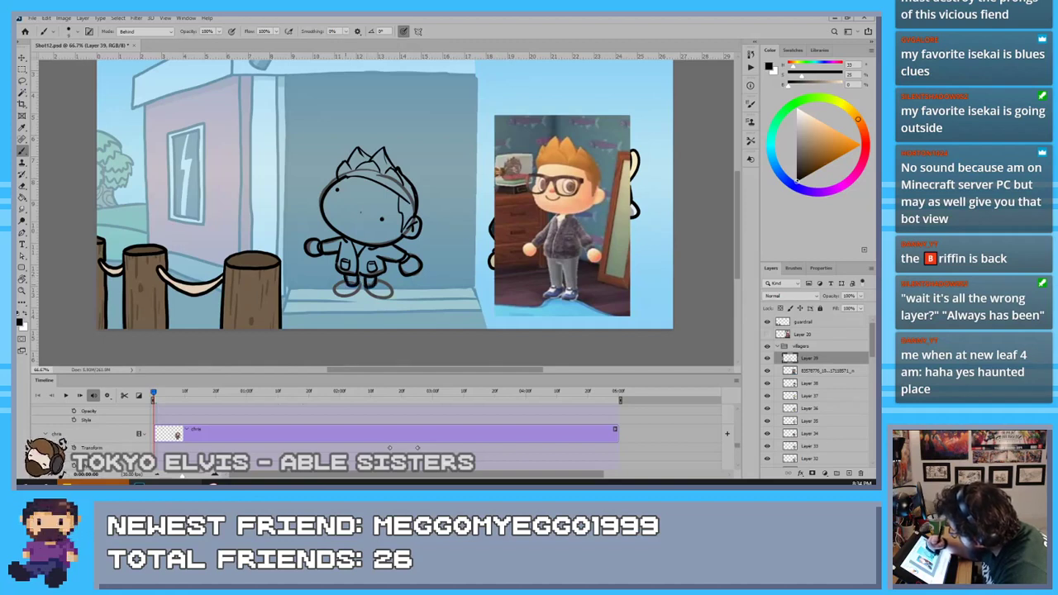
mouse_move(332, 282)
mouse_down()
mouse_move(389, 299)
mouse_move(376, 279)
mouse_up()
key(ctrl+z)
Switch to white and paint the soles and lace details on both shoes
key(x)
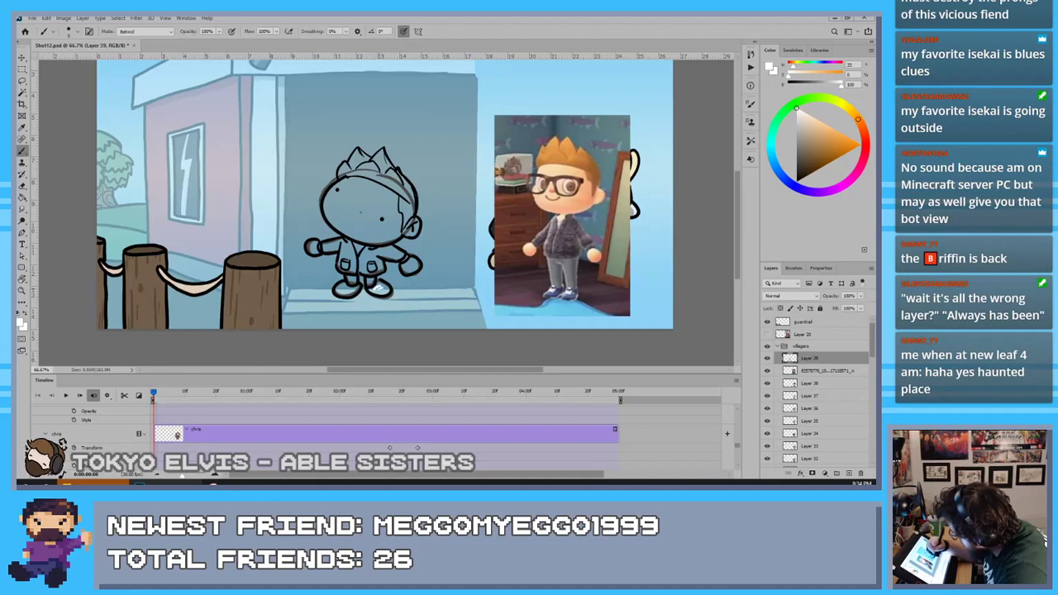
drag(376, 289, 386, 292)
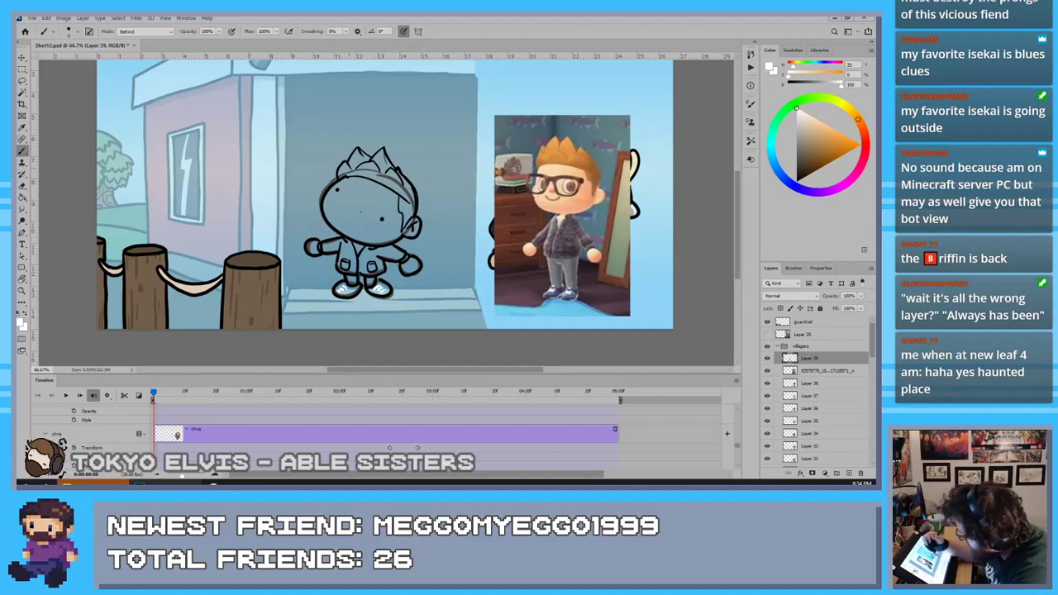
key(e)
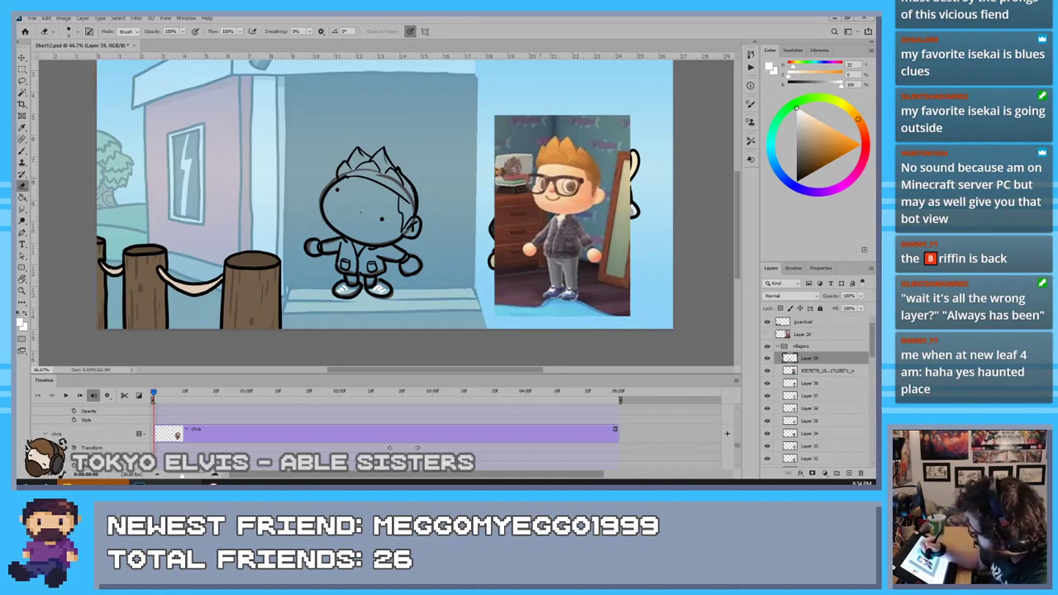
Sample brown from the reference glasses and draw the frames over the eyes in Normal brush mode, undoing misplaced strokes
key(i)
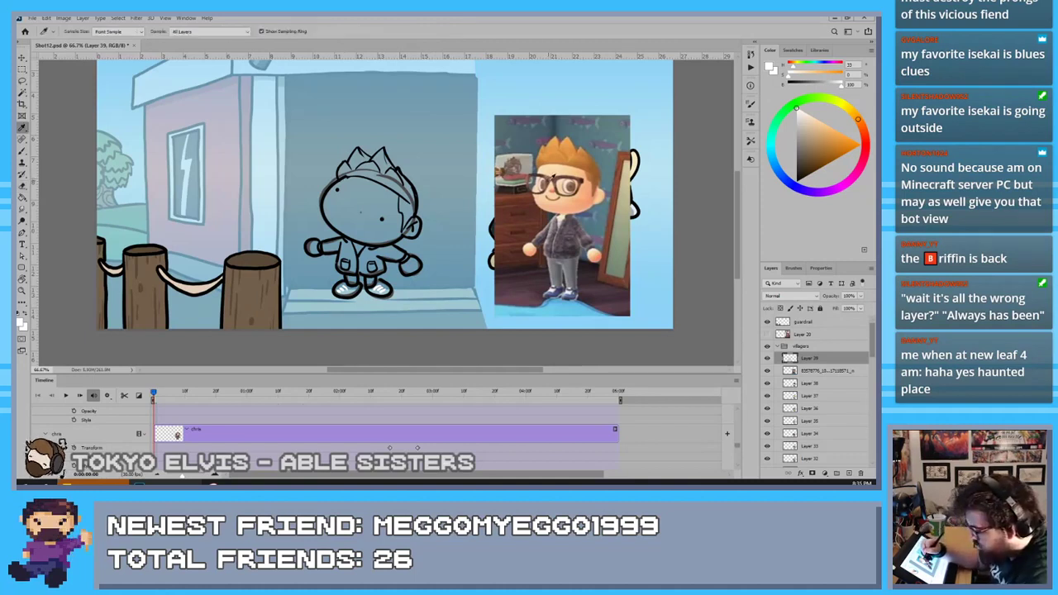
click(549, 173)
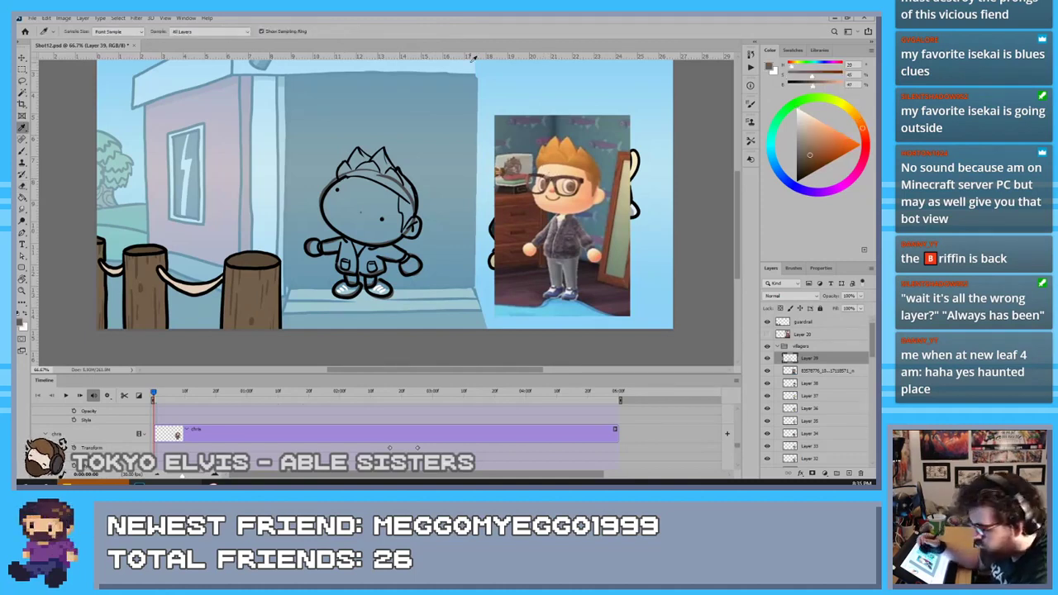
key(b)
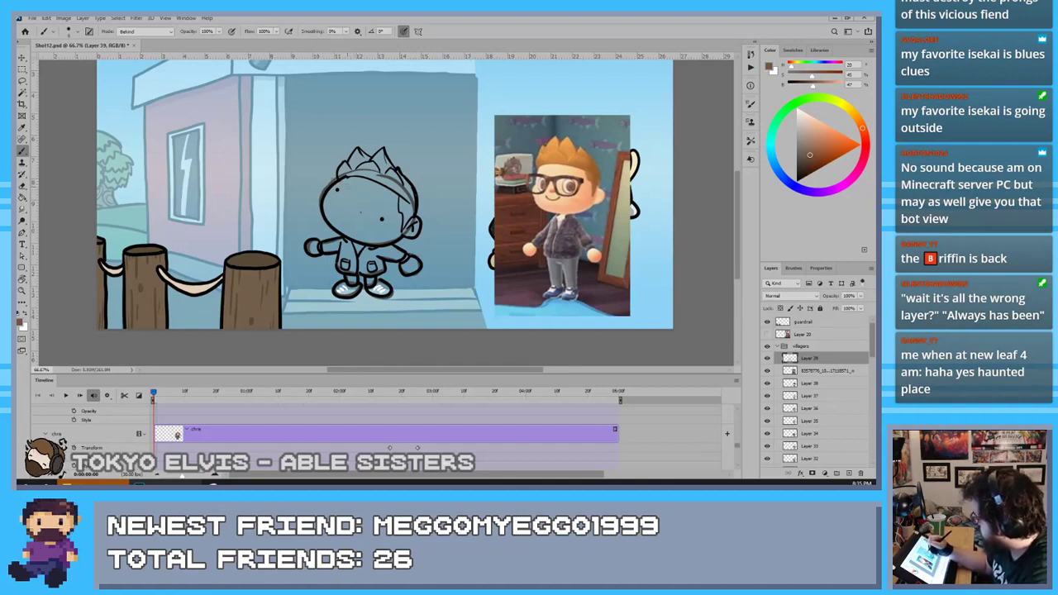
click(144, 31)
click(141, 35)
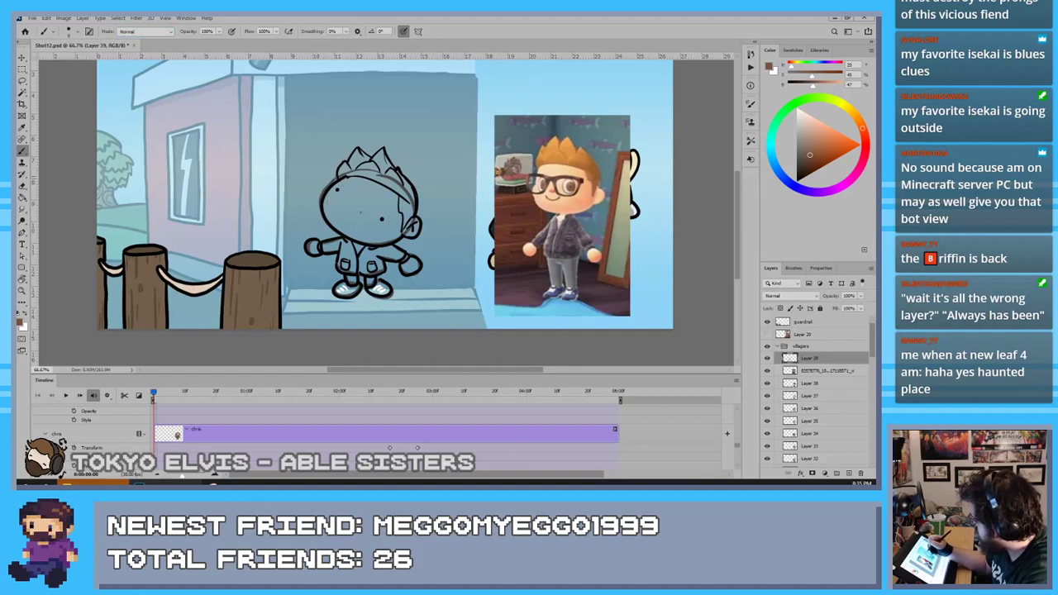
mouse_move(329, 177)
mouse_down()
mouse_move(416, 216)
mouse_move(367, 217)
mouse_move(395, 235)
mouse_move(416, 217)
mouse_move(386, 232)
mouse_move(416, 221)
mouse_move(320, 183)
mouse_up()
key(ctrl+z)
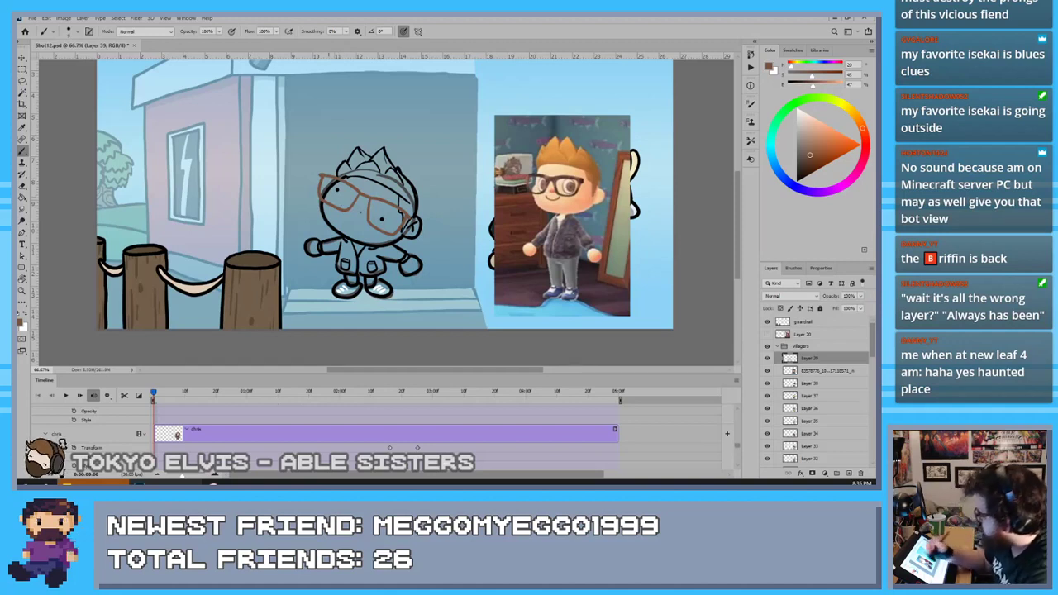
Set the brush mode to Behind, try a light orange sampled from the reference hair on the sideburn, and undo the stroke
key(i)
click(571, 138)
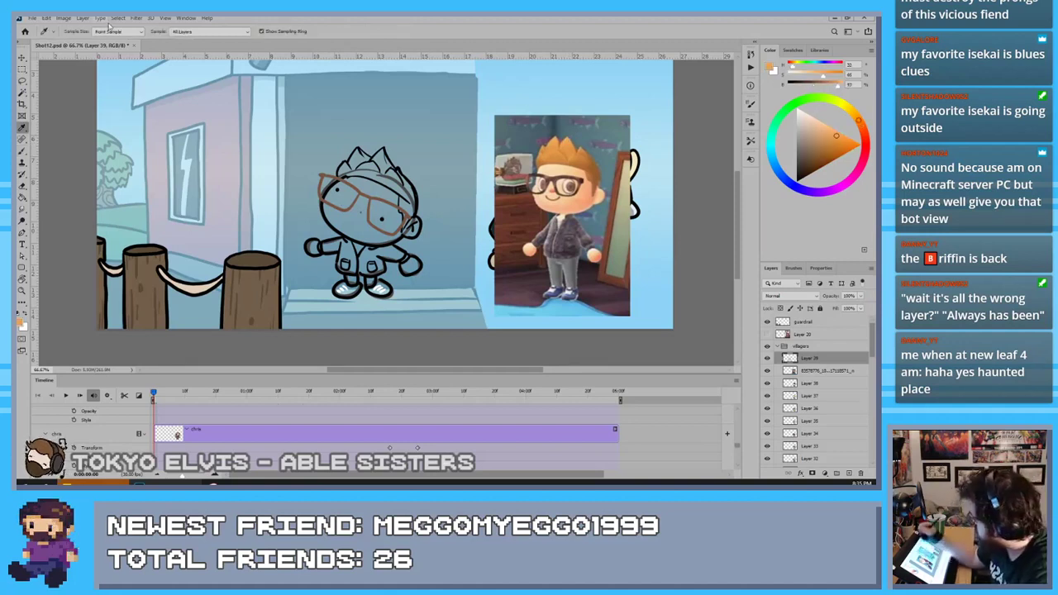
key(b)
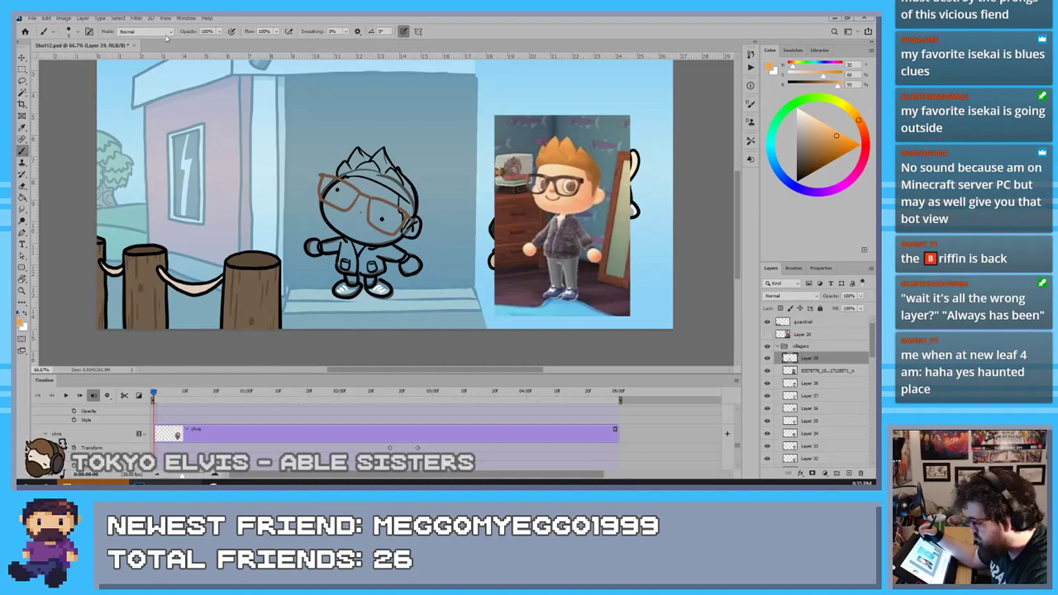
click(166, 33)
click(142, 50)
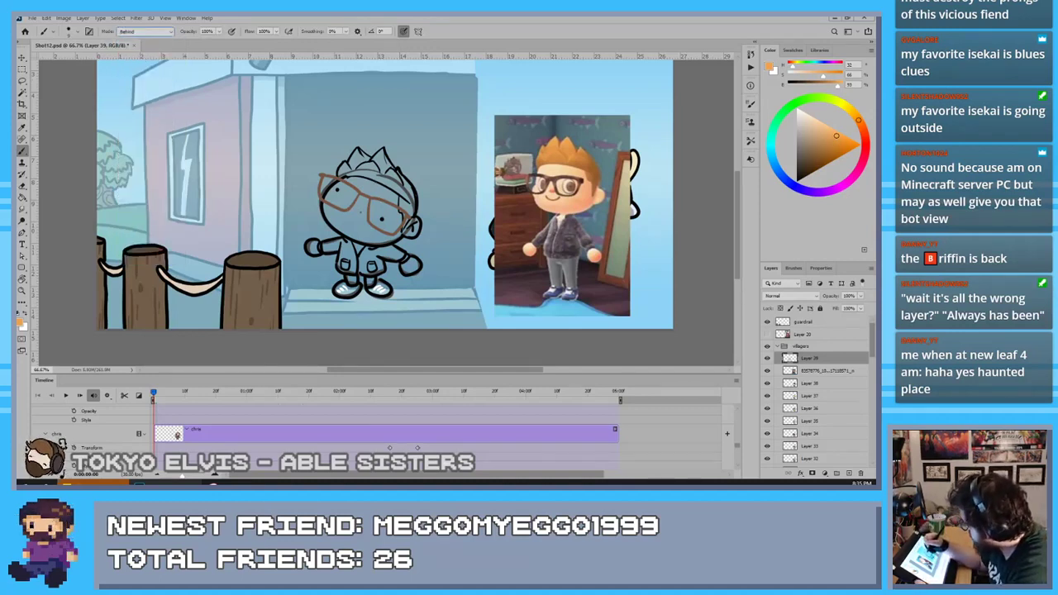
drag(400, 192, 403, 207)
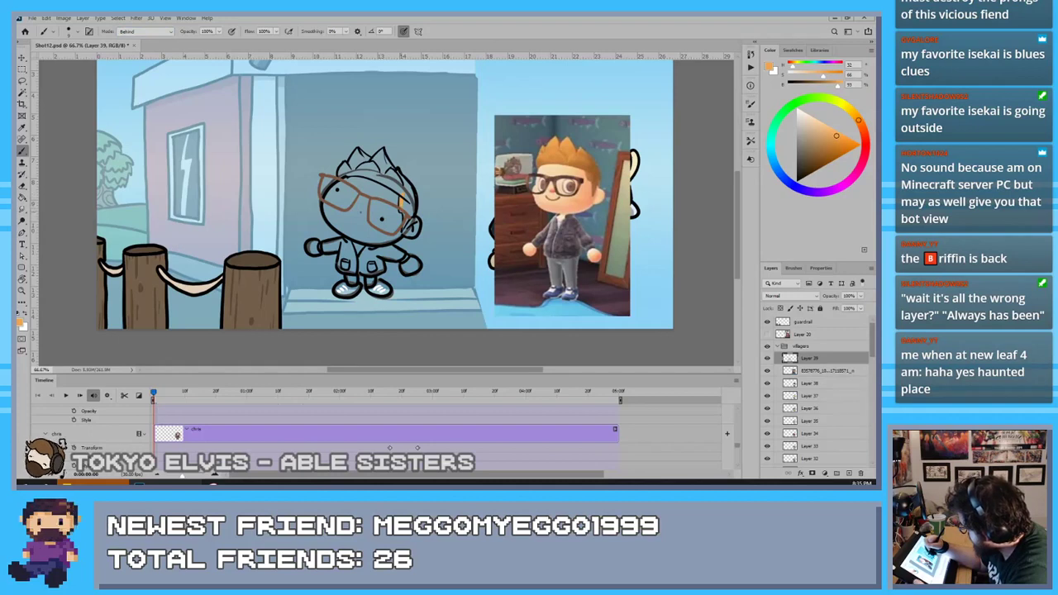
key(ctrl+z)
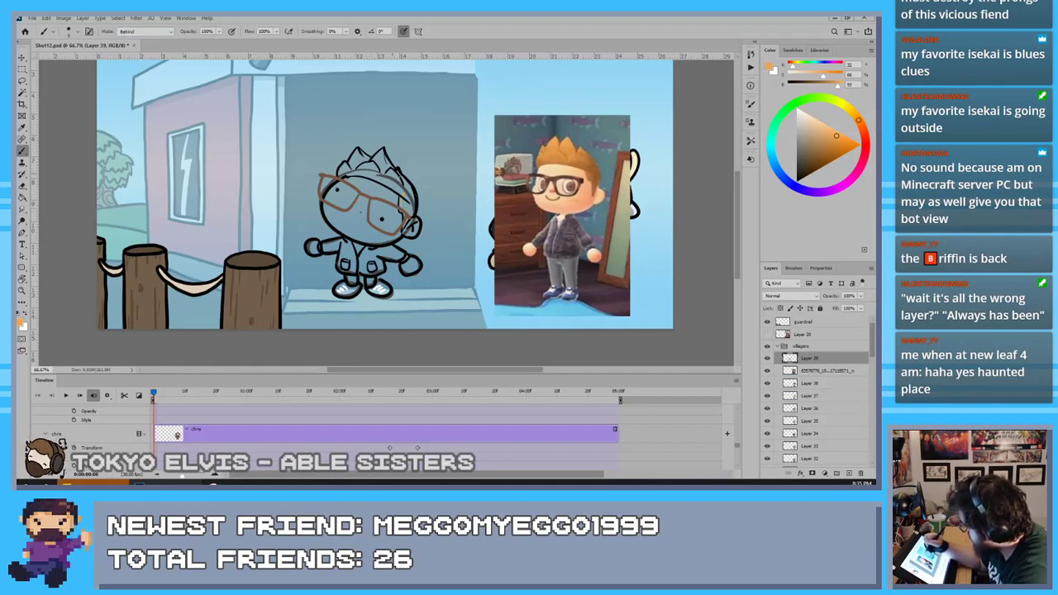
Sample a darker orange from the reference hair and paint the spikes, hair band and sideburn behind the outlines, redoing the first fill
key(i)
click(576, 154)
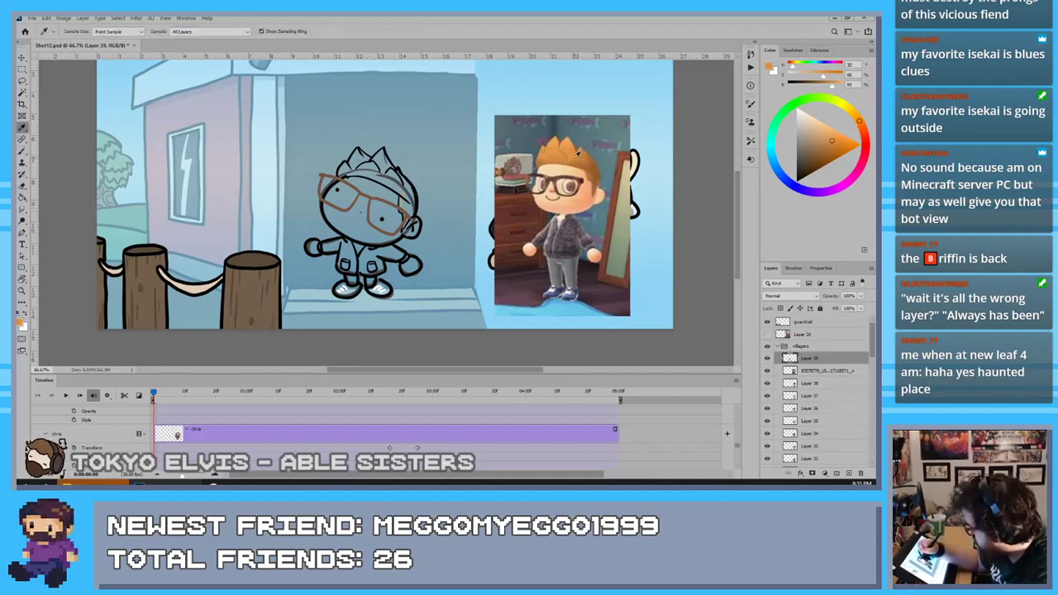
key(b)
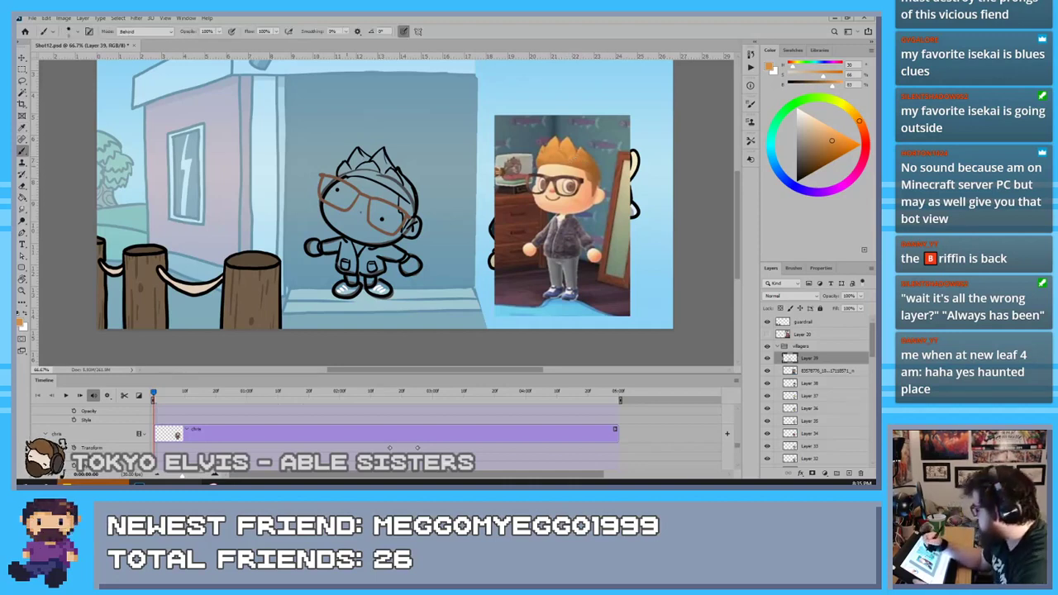
mouse_move(345, 168)
mouse_down()
mouse_move(361, 169)
mouse_move(355, 157)
mouse_move(404, 193)
mouse_move(400, 182)
mouse_up()
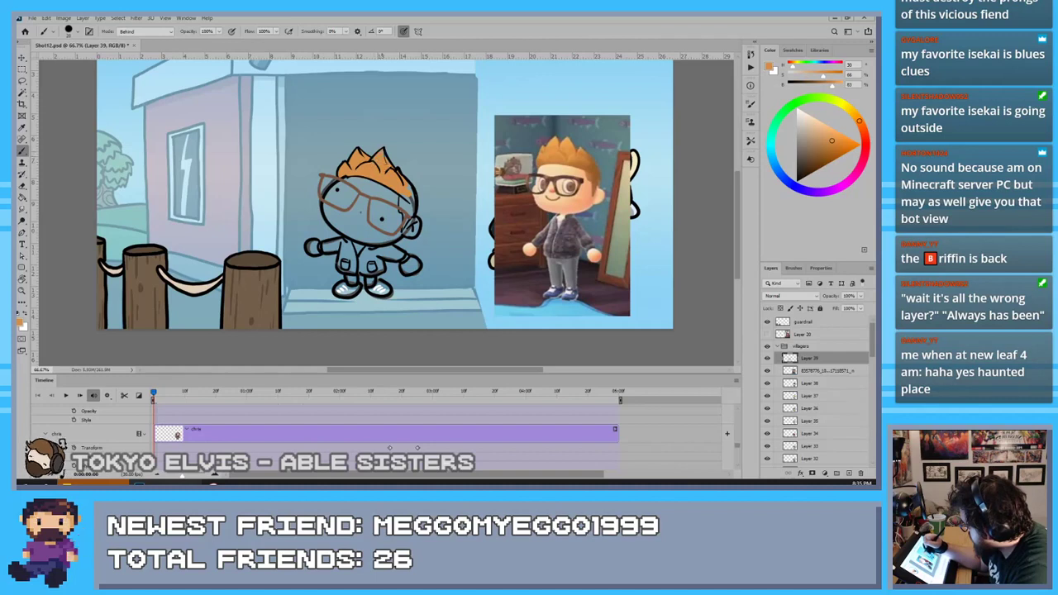
drag(409, 196, 413, 201)
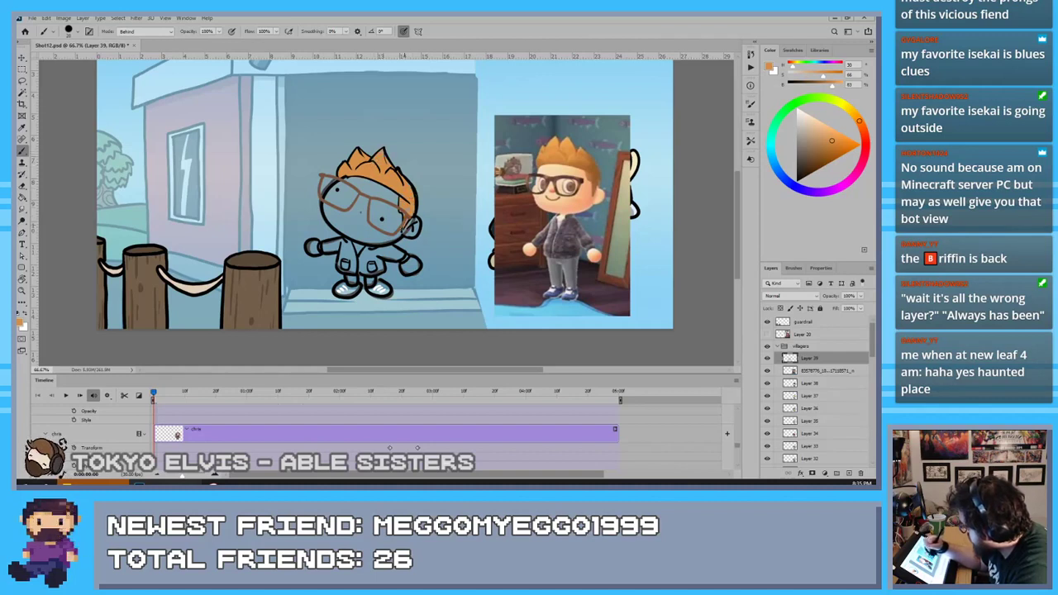
key(ctrl+z)
key(ctrl+z)
key(ctrl+z)
mouse_move(409, 214)
mouse_down()
mouse_move(406, 228)
mouse_move(411, 208)
mouse_up()
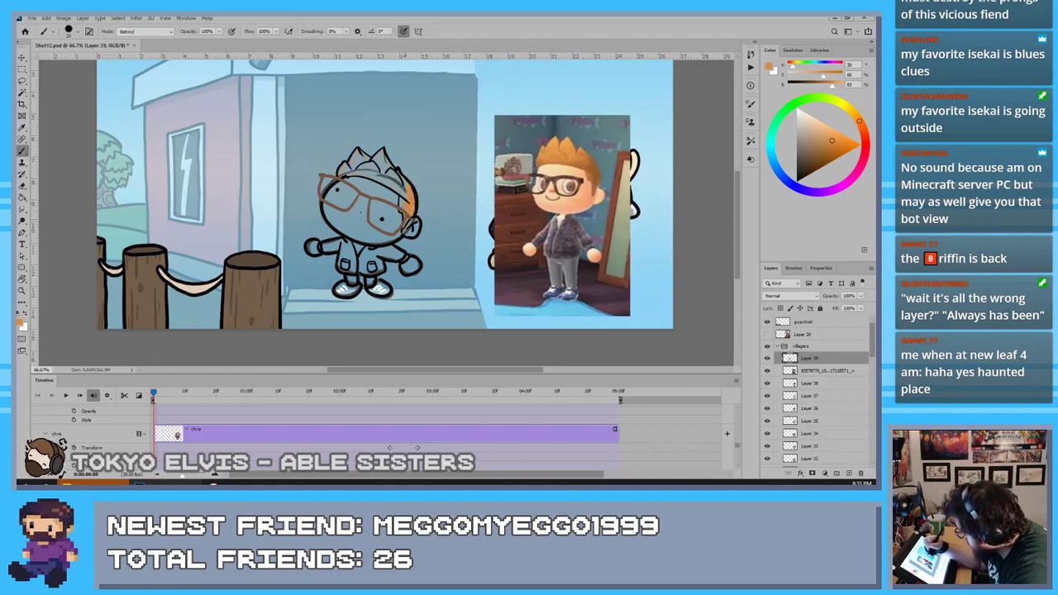
mouse_move(394, 173)
mouse_down()
mouse_move(405, 191)
mouse_move(378, 167)
mouse_up()
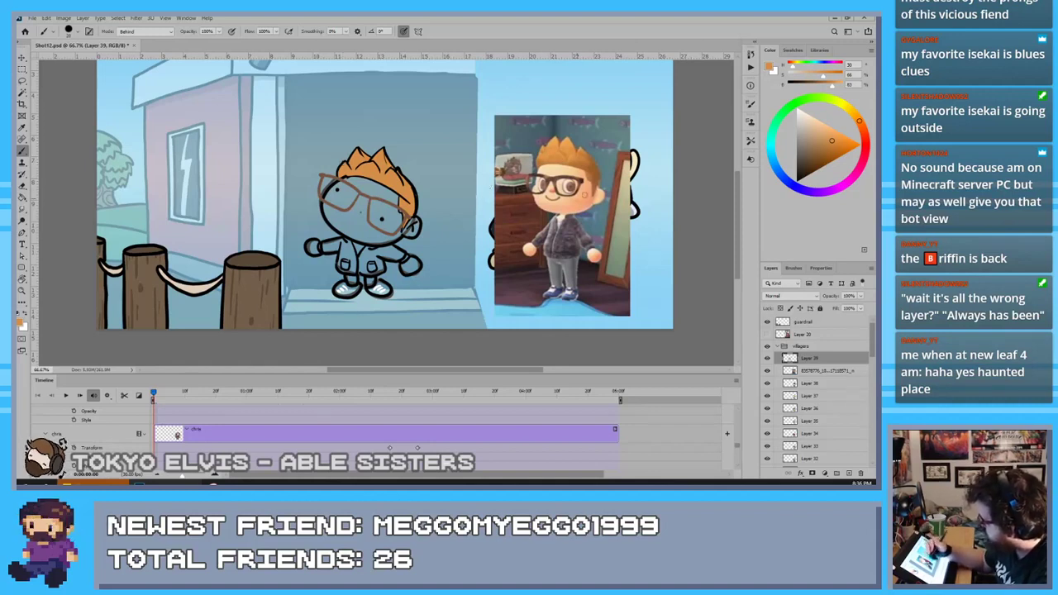
Sample the skin tone from the reference hand and paint both hands, the face and the ear
key(i)
click(596, 248)
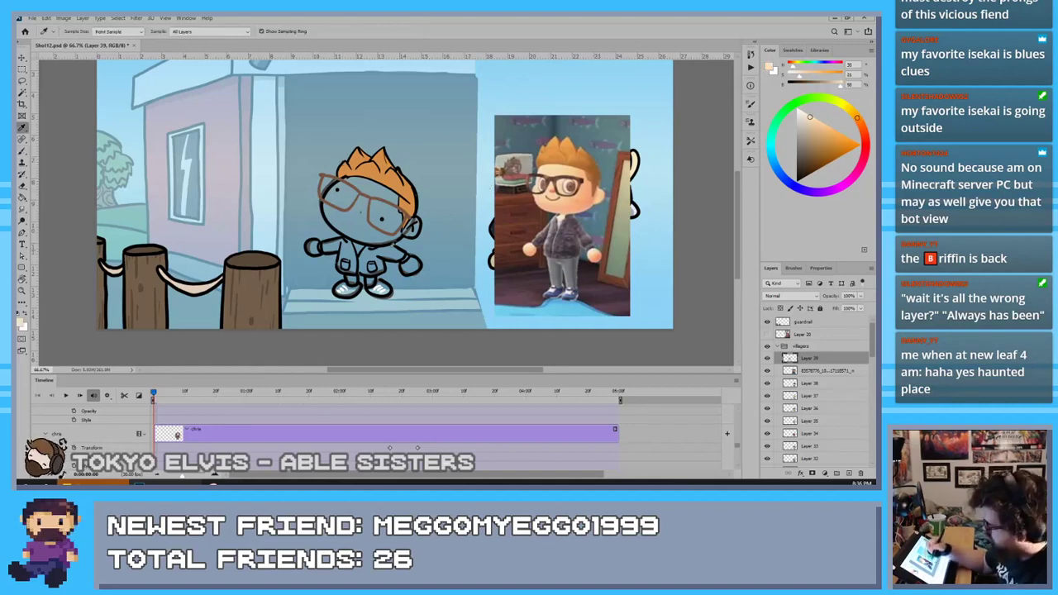
key(b)
mouse_move(403, 256)
mouse_down()
mouse_move(416, 264)
mouse_move(403, 268)
mouse_up()
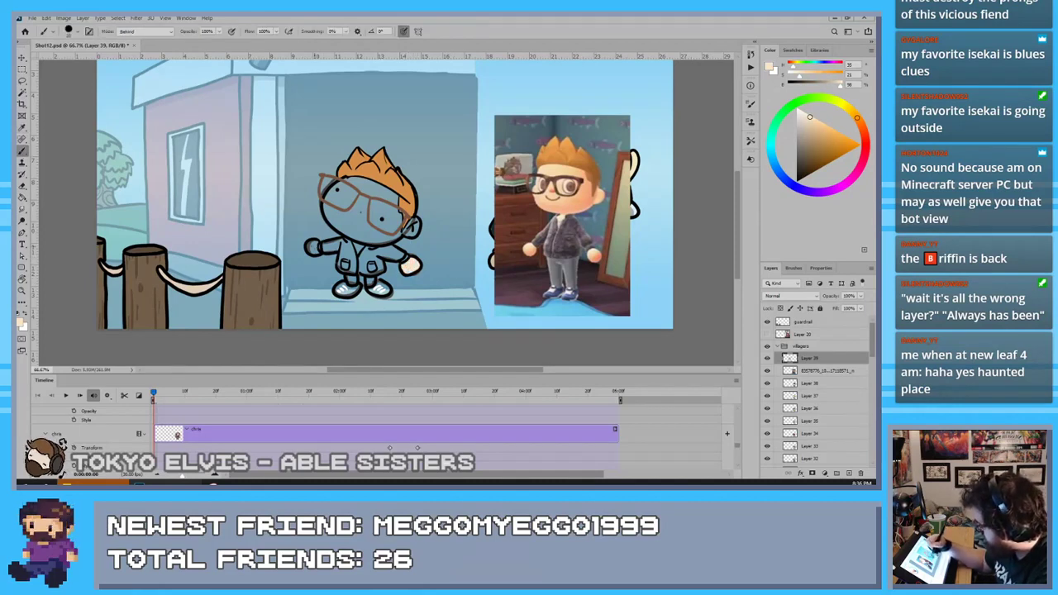
drag(311, 243, 314, 248)
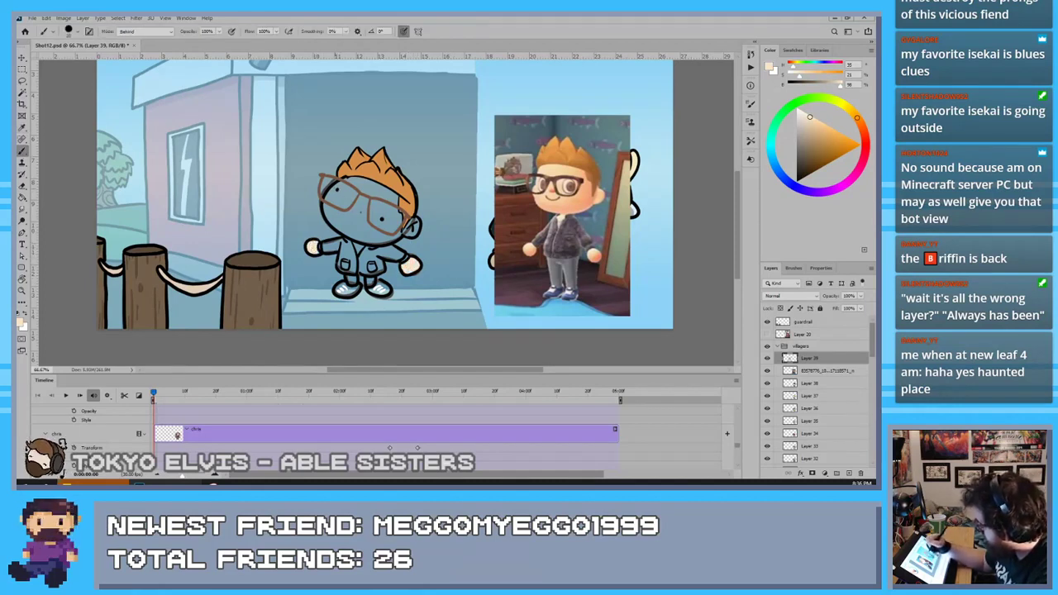
mouse_move(327, 207)
mouse_down()
mouse_move(328, 216)
mouse_move(356, 207)
mouse_move(342, 197)
mouse_move(338, 216)
mouse_move(359, 205)
mouse_move(364, 233)
mouse_move(387, 217)
mouse_move(376, 235)
mouse_move(412, 223)
mouse_move(370, 206)
mouse_move(357, 221)
mouse_move(338, 207)
mouse_move(367, 243)
mouse_up()
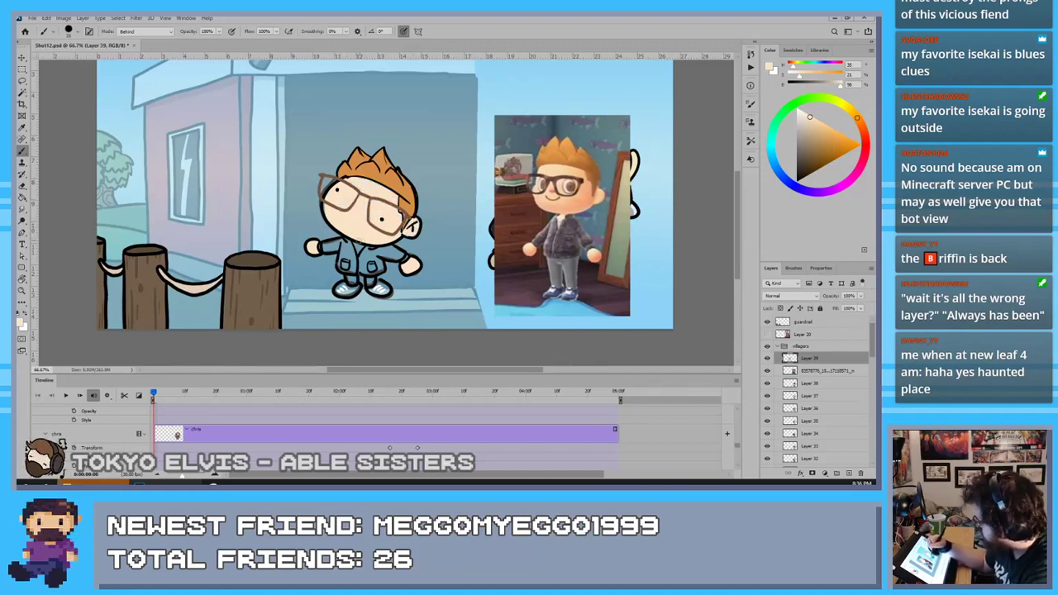
Shrink the brush, choose white and paint the shirt inside the jacket's open collar
key([)
key([)
key([)
key([)
key([)
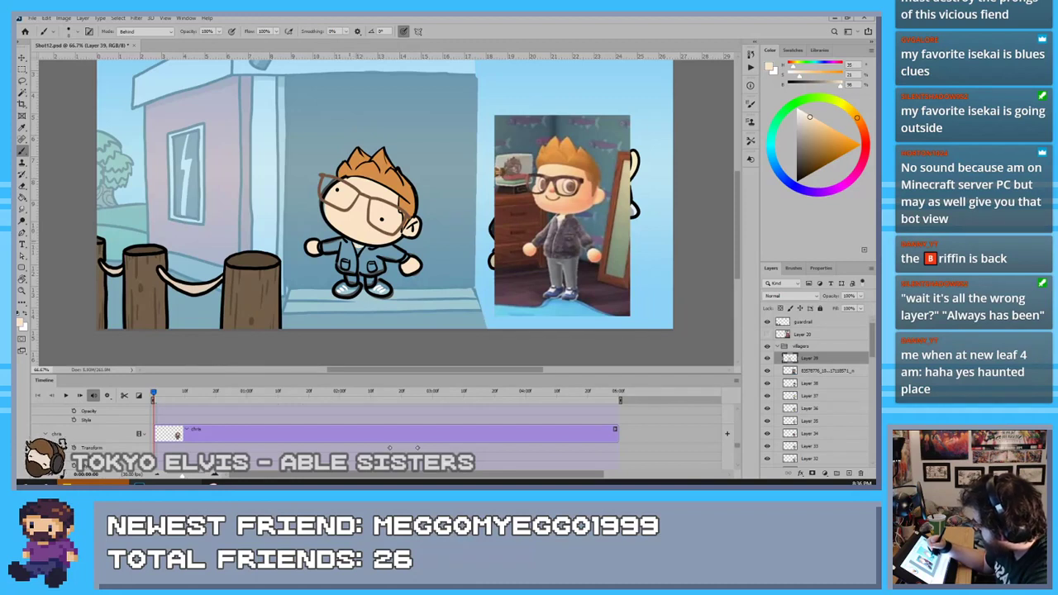
drag(809, 117, 797, 109)
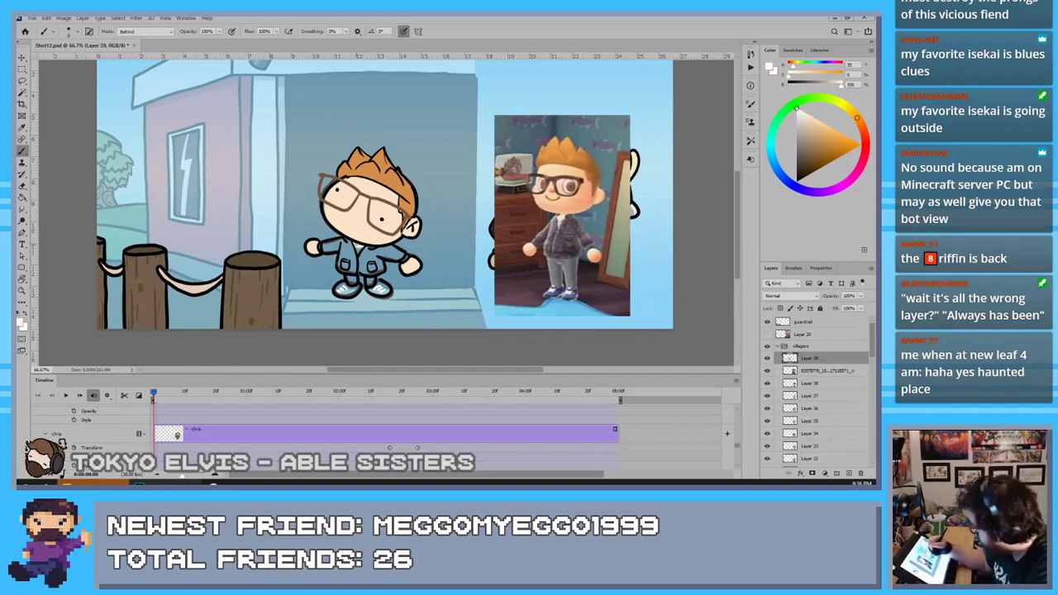
drag(357, 246, 360, 253)
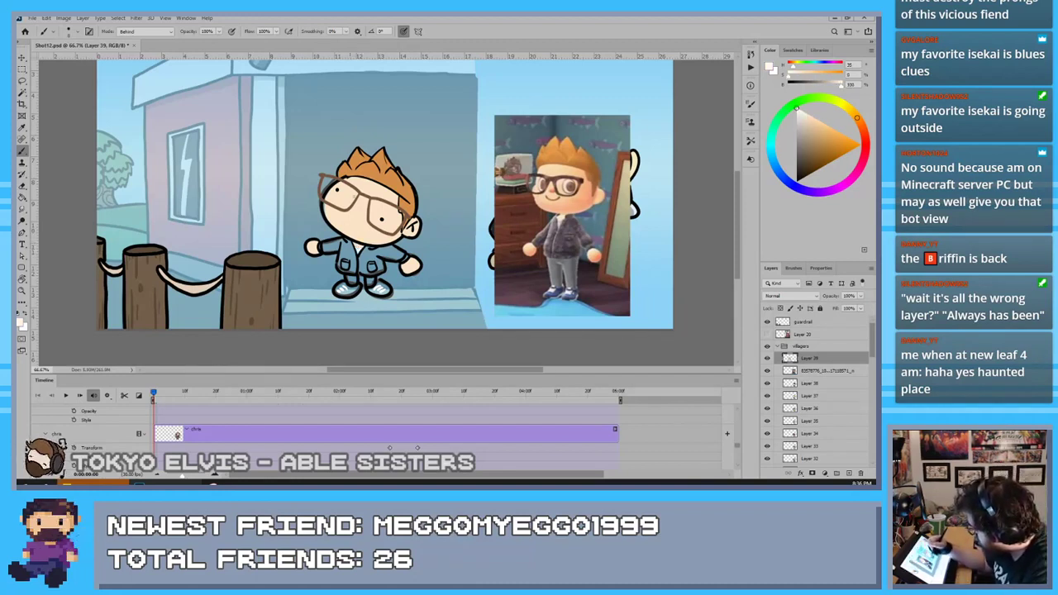
Sample grey from the reference trousers and paint both legs
key(i)
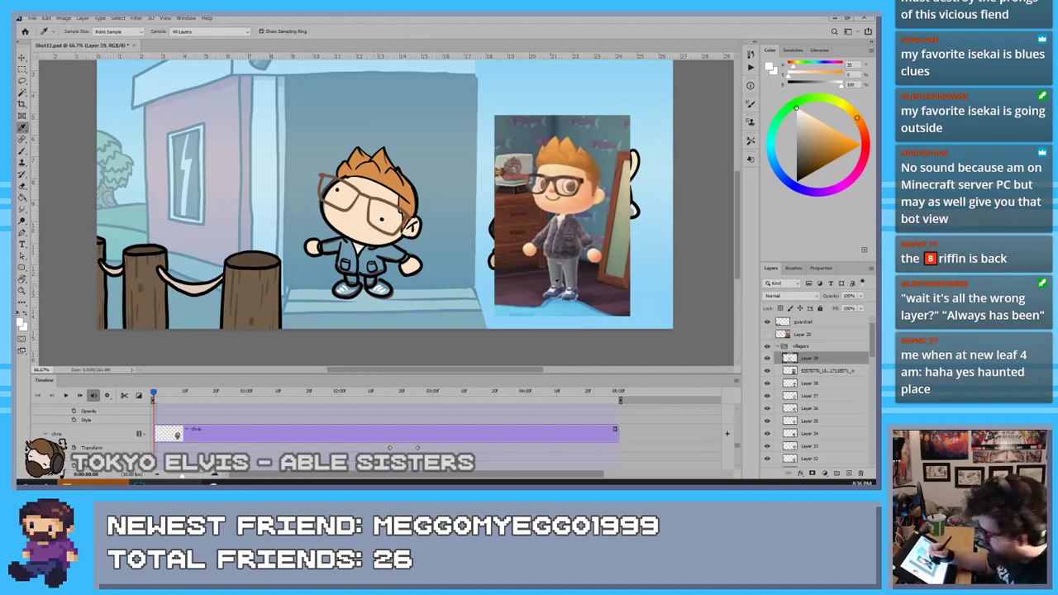
click(554, 273)
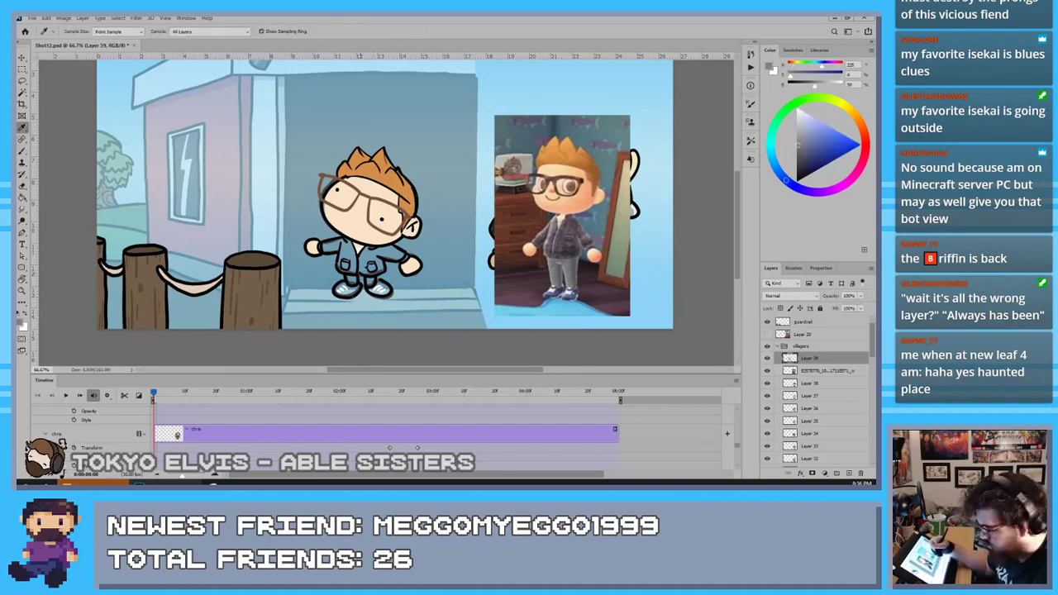
key(b)
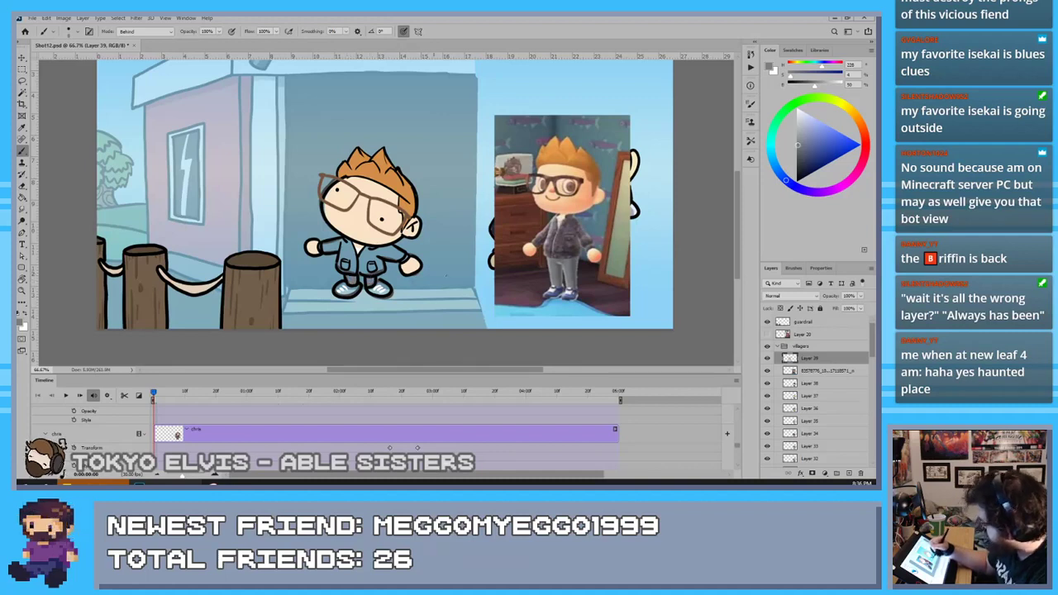
Sample blue from the reference shoes and paint both of the villager's shoes
alt+click(550, 289)
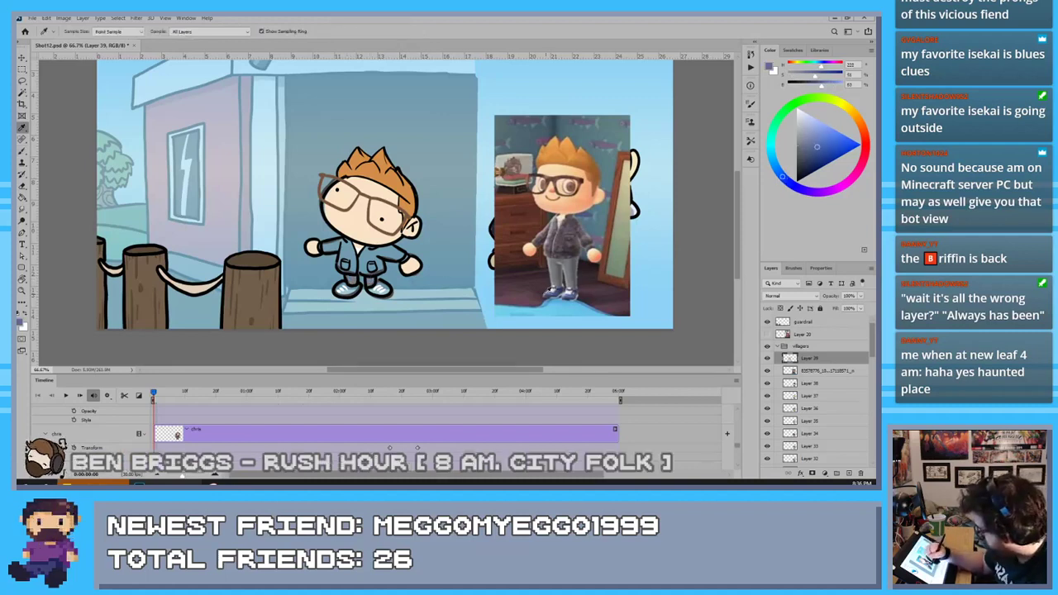
alt+click(549, 292)
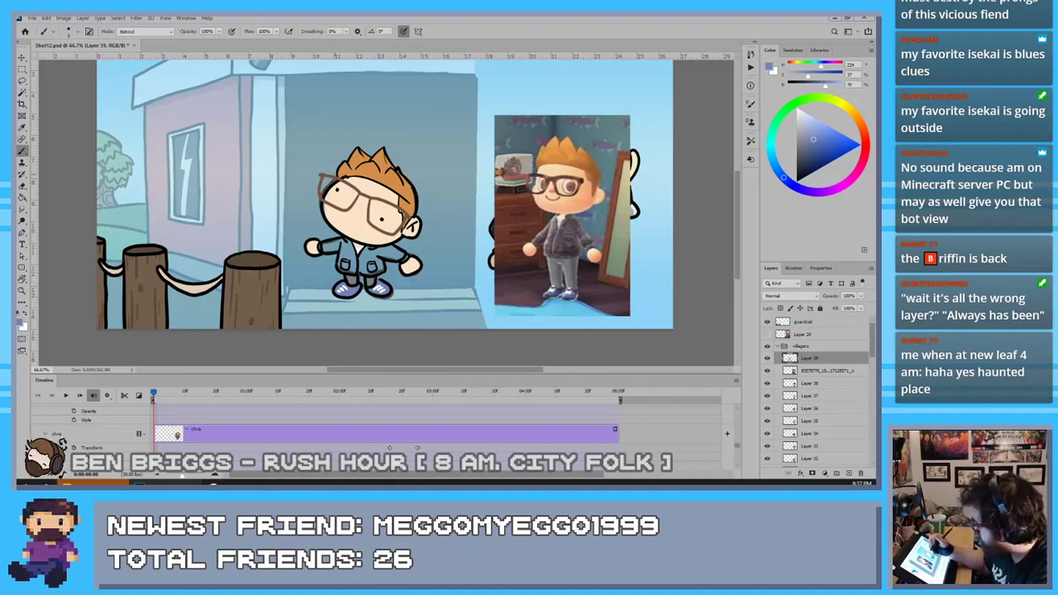
Sample the dark grey of the reference jacket, enlarge the brush and paint the jacket body and sleeves behind the outlines
key(i)
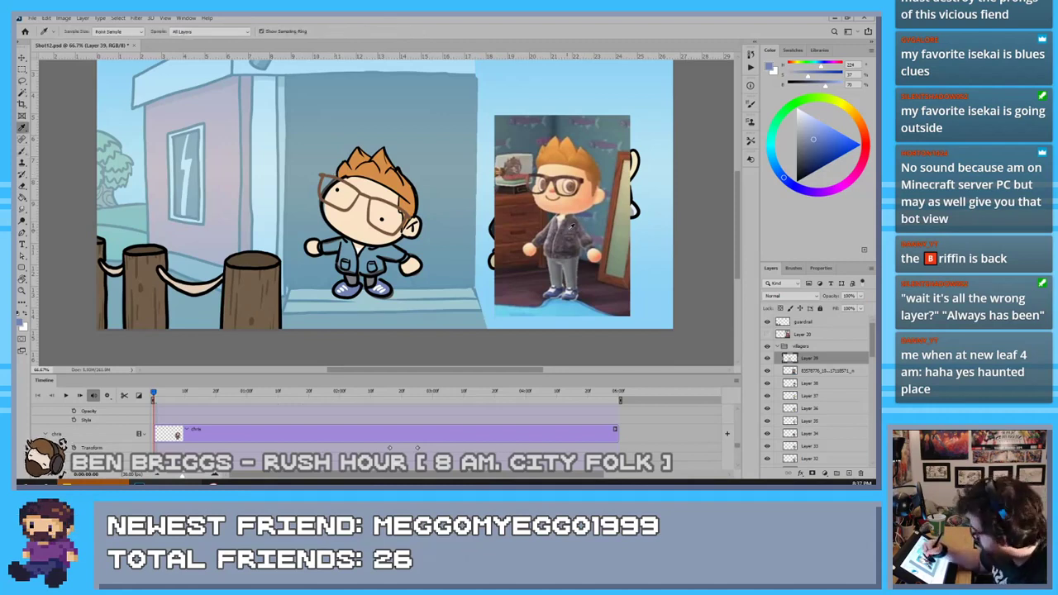
click(567, 226)
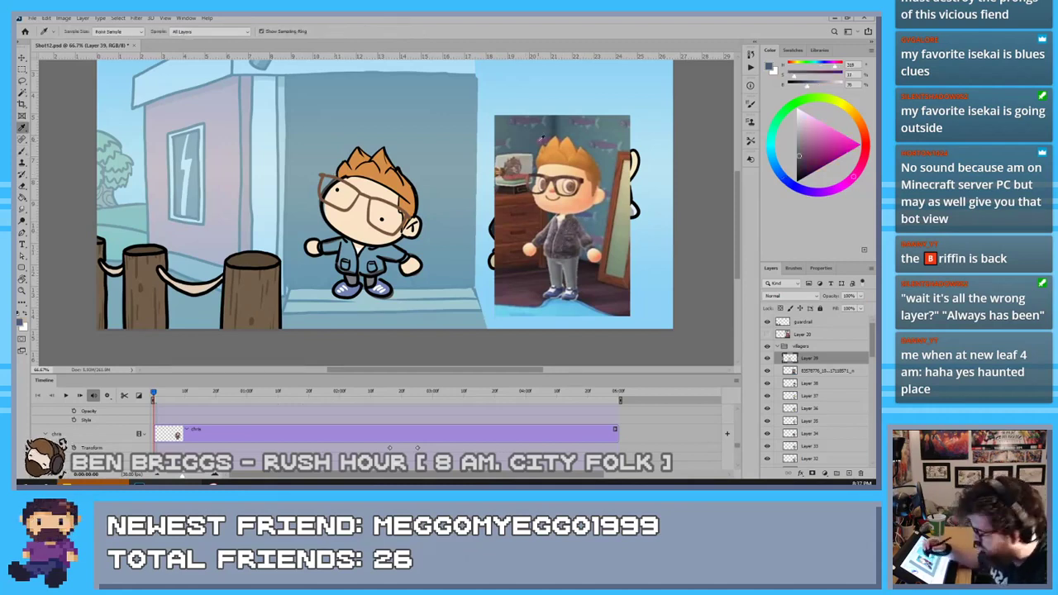
key(b)
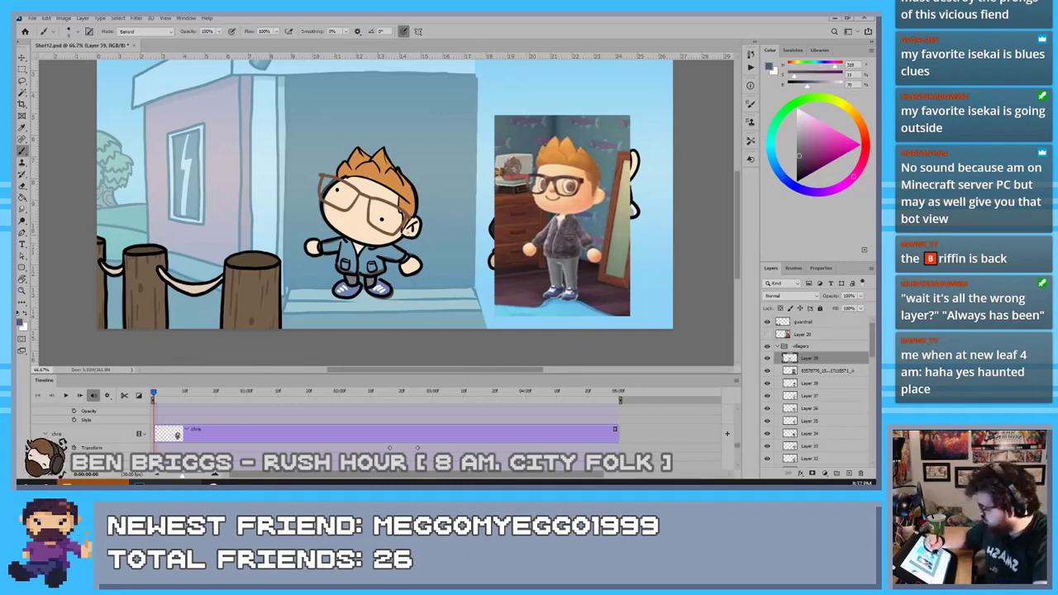
key(bracketright)
key(bracketright)
key(bracketright)
mouse_move(375, 243)
mouse_down()
mouse_move(364, 273)
mouse_move(387, 250)
mouse_move(402, 257)
mouse_move(342, 265)
mouse_move(343, 246)
mouse_move(325, 247)
mouse_up()
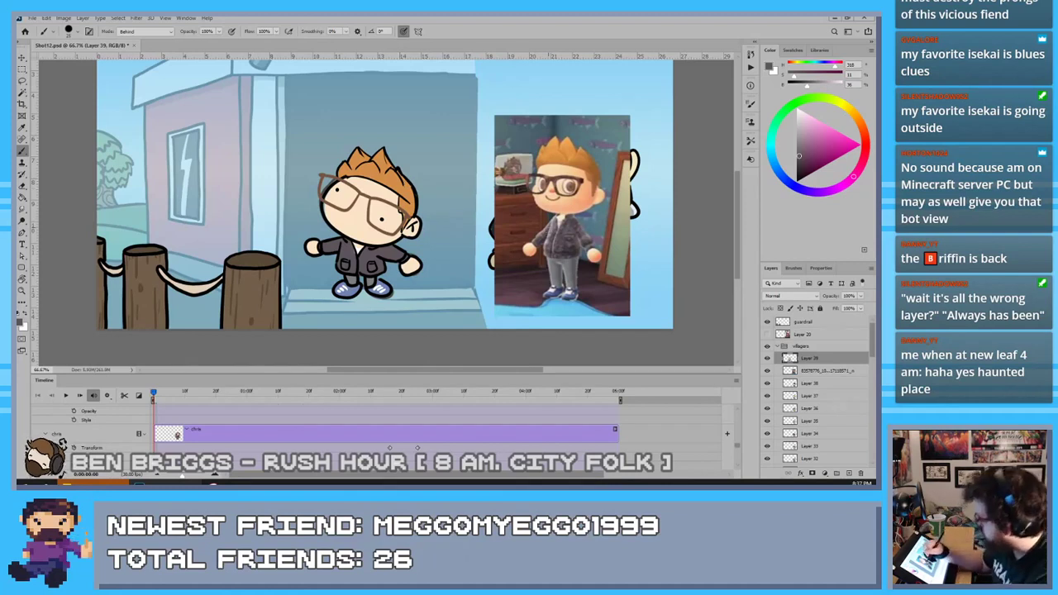
Sample a lighter grey from the reference jacket, set the brush mode to Normal and speckle the painted jacket with it
key(i)
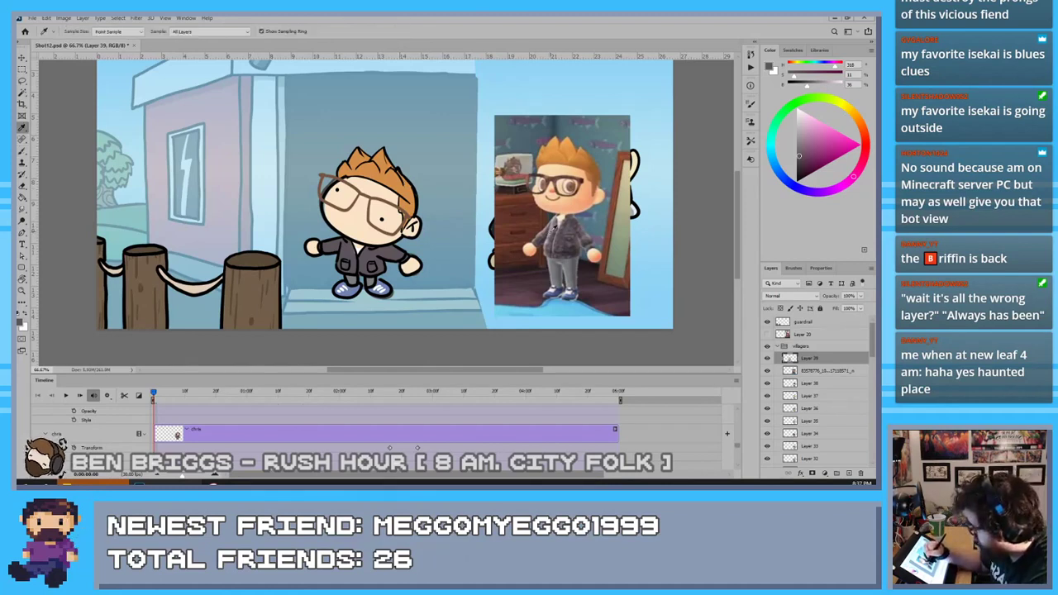
click(551, 232)
key(b)
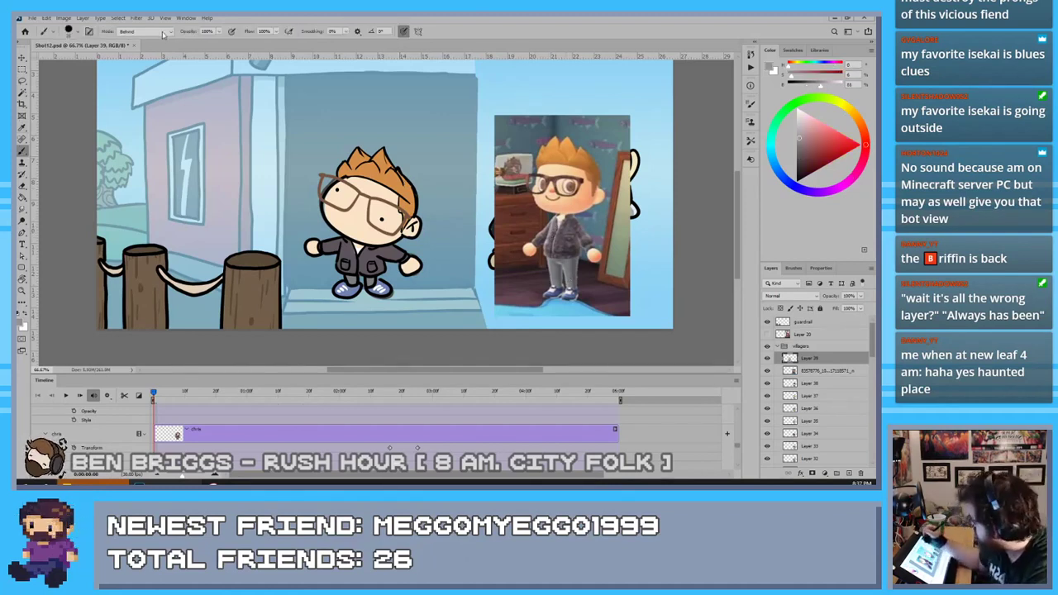
click(165, 33)
click(135, 41)
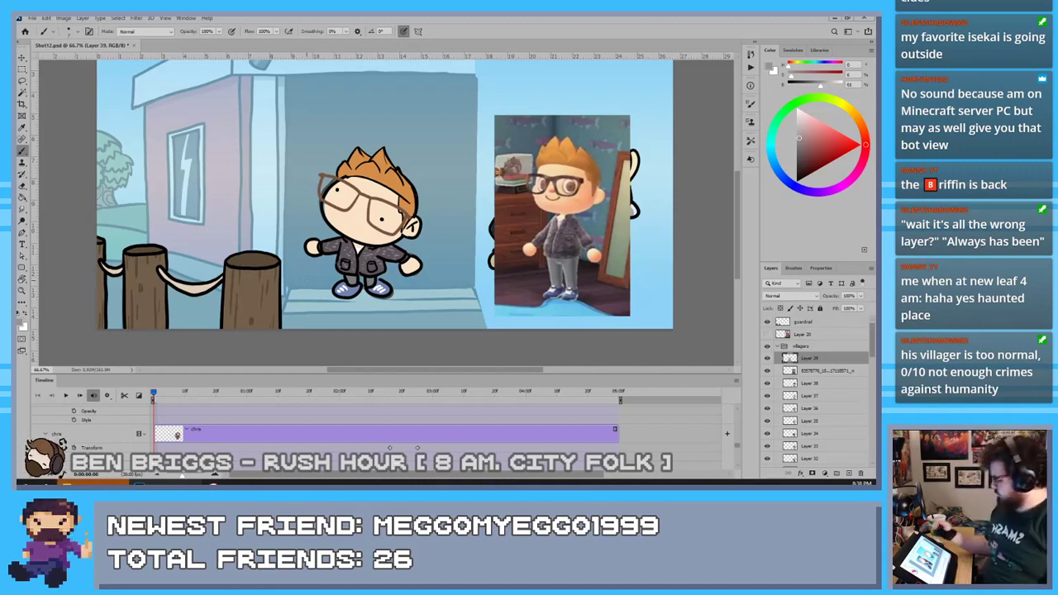
Delete the used reference photo layer and move the finished orange-haired villager onto the pile of completed villagers
click(22, 57)
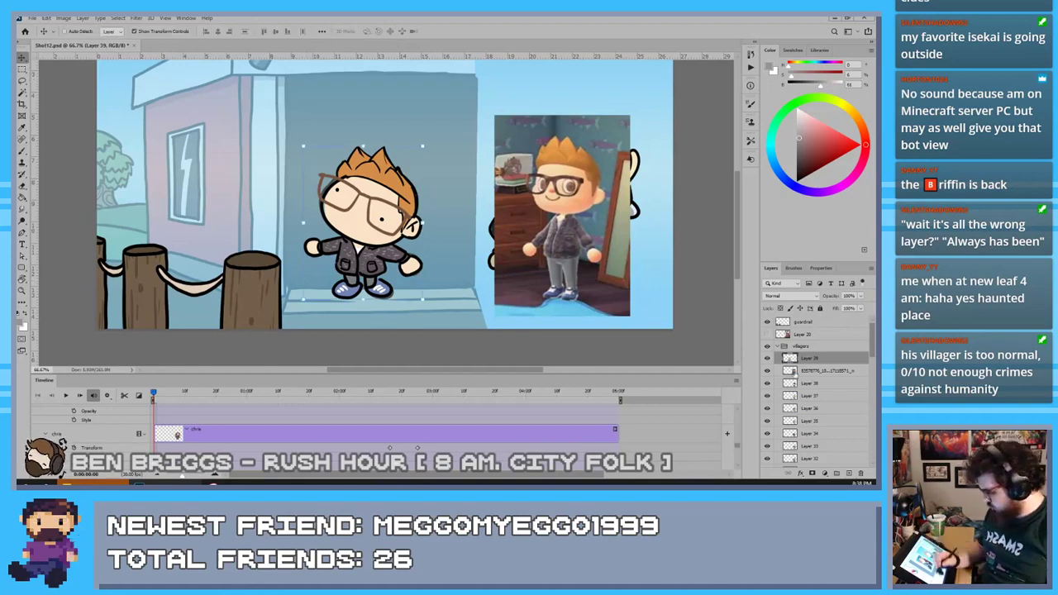
click(804, 372)
key(Delete)
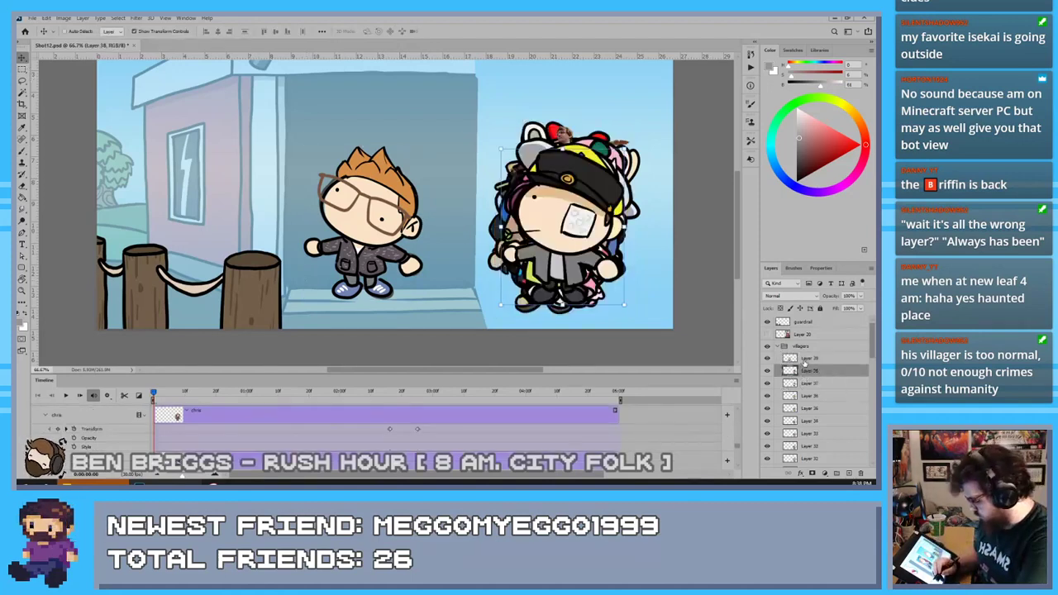
drag(364, 229, 562, 234)
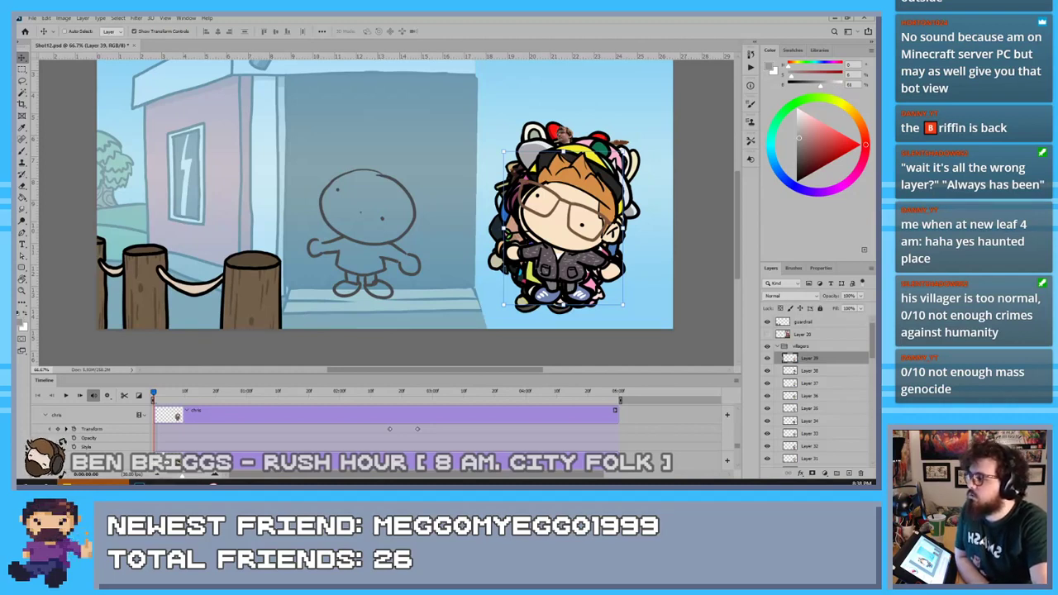
Place the next reference image, the girl in glasses beside the menu stand, in the scene above the finished villagers
drag(846, 45, 572, 199)
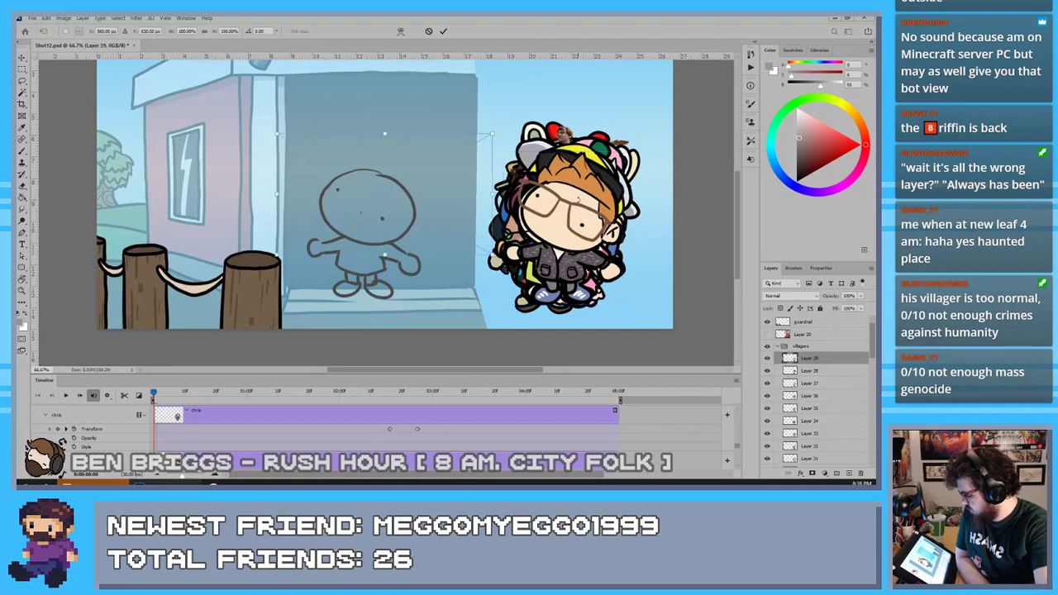
click(445, 31)
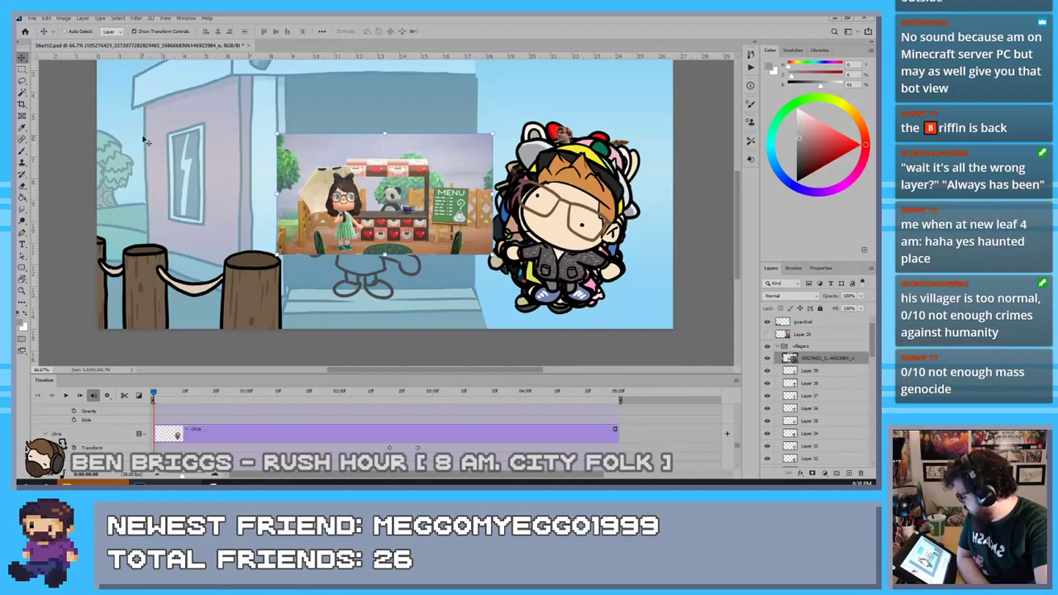
Rasterize the placed reference and remove everything outside a rectangular selection around the girl, then deselect
click(23, 70)
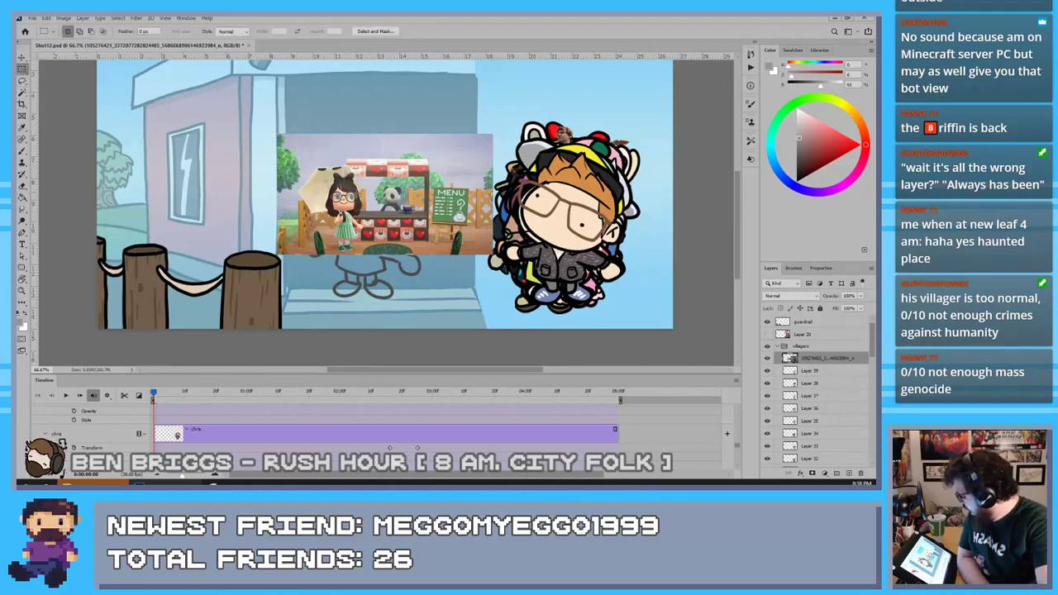
drag(322, 168, 369, 253)
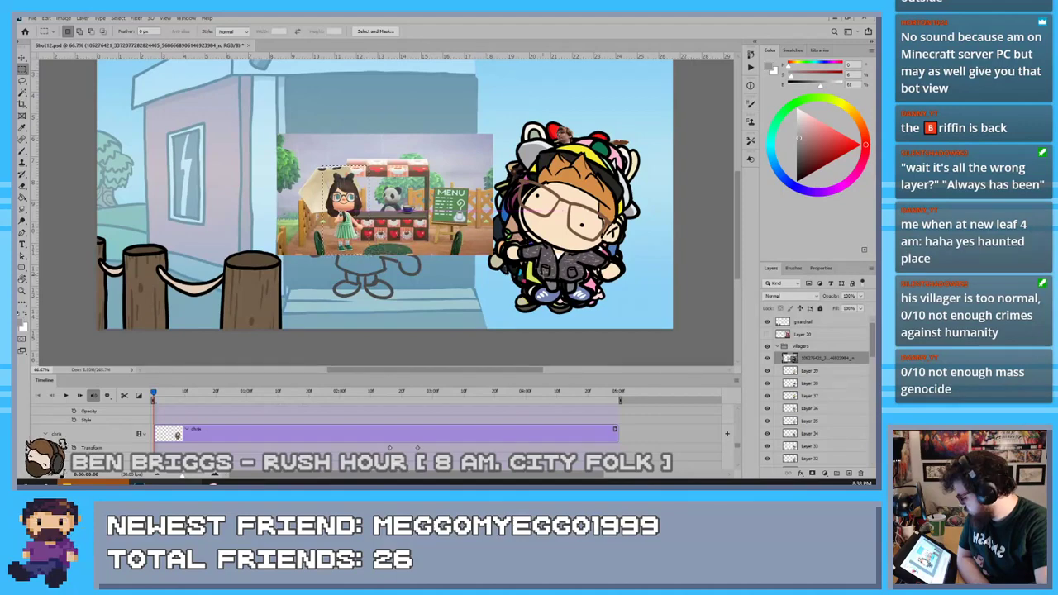
right_click(809, 359)
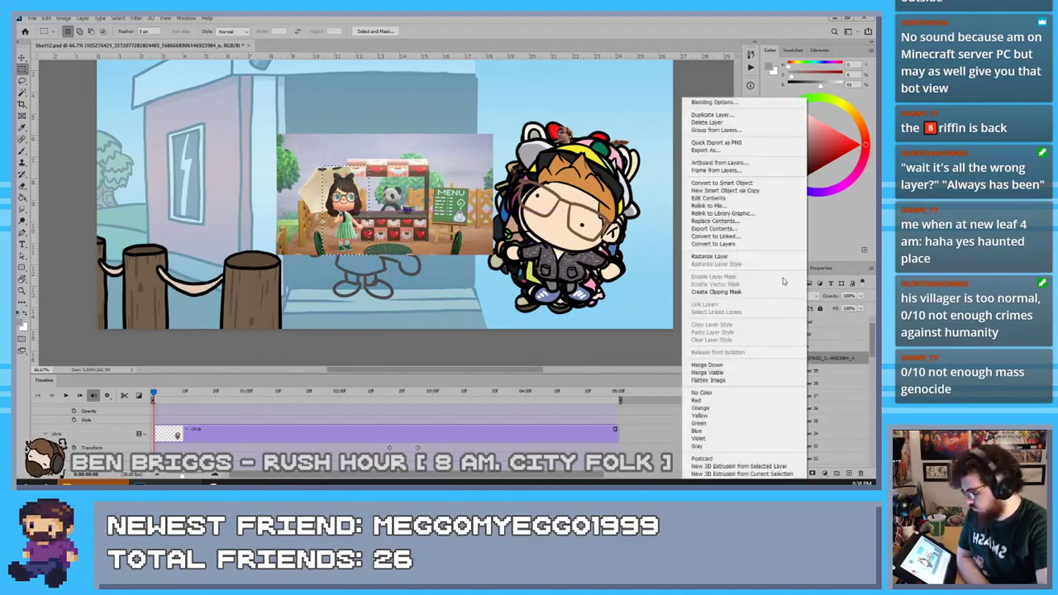
click(711, 256)
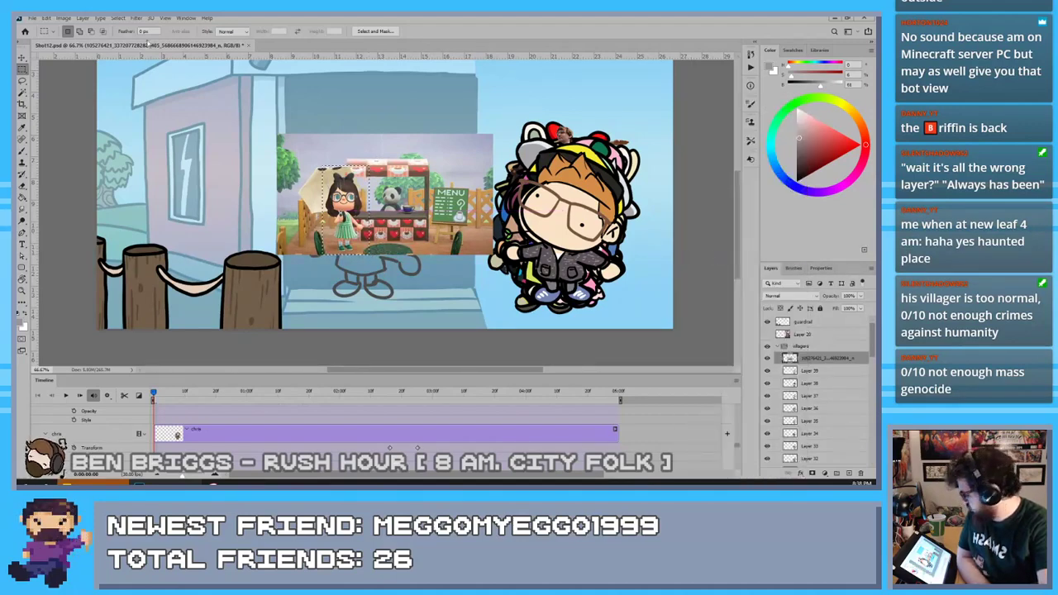
click(118, 18)
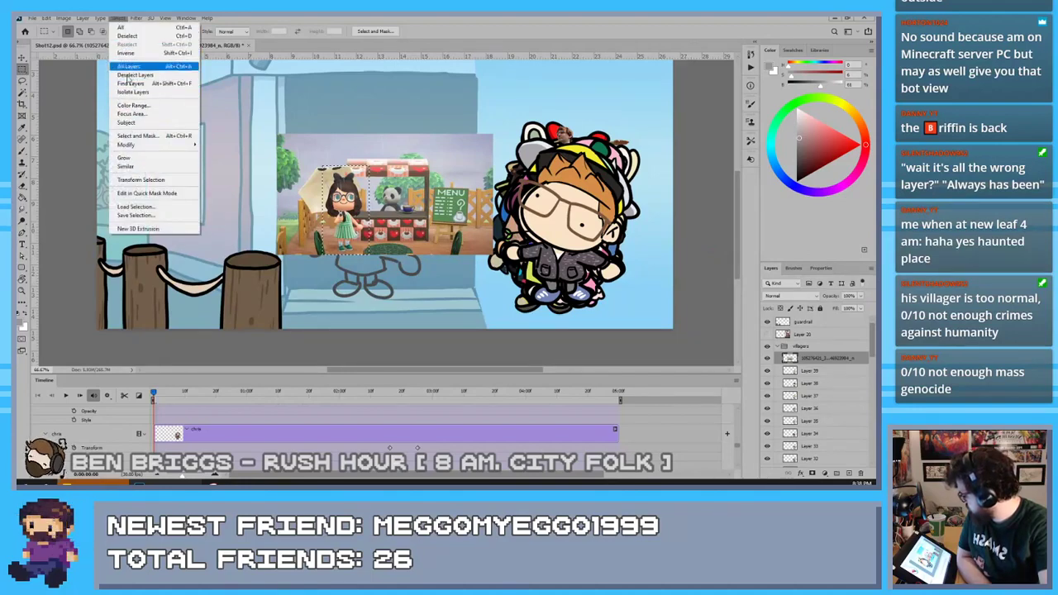
click(124, 53)
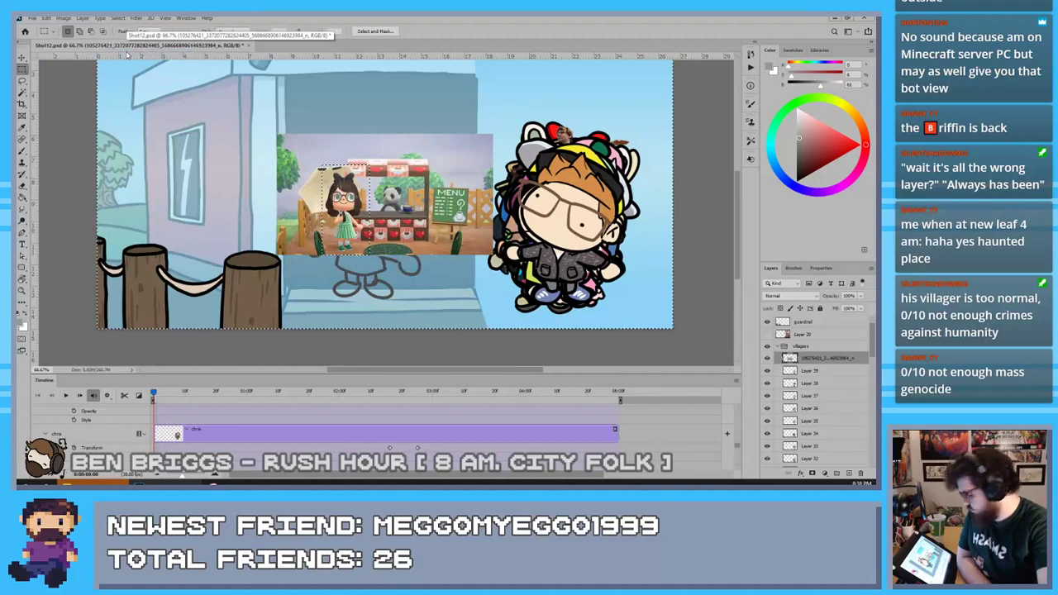
key(Delete)
key(ctrl+d)
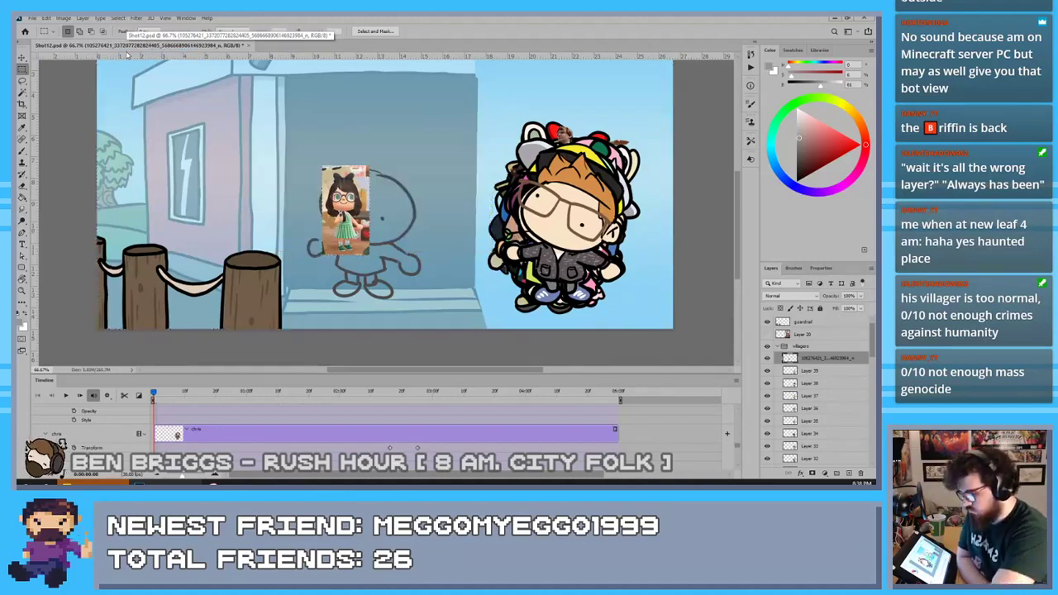
Scale the cropped girl reference up to about 201% and move it over the pile of finished villagers
key(v)
key(ctrl+t)
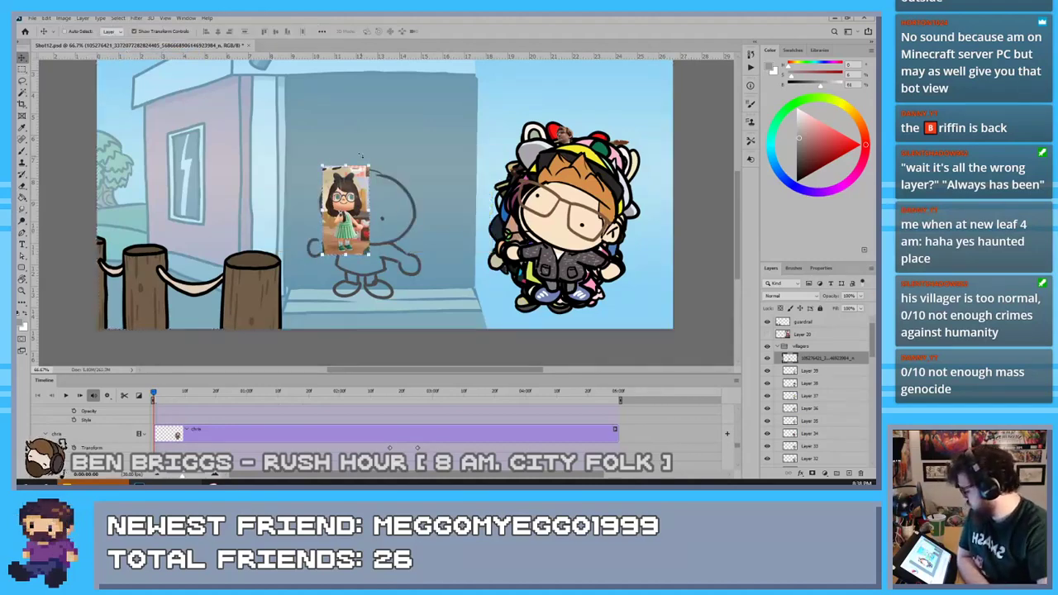
drag(368, 165, 429, 81)
drag(393, 186, 605, 226)
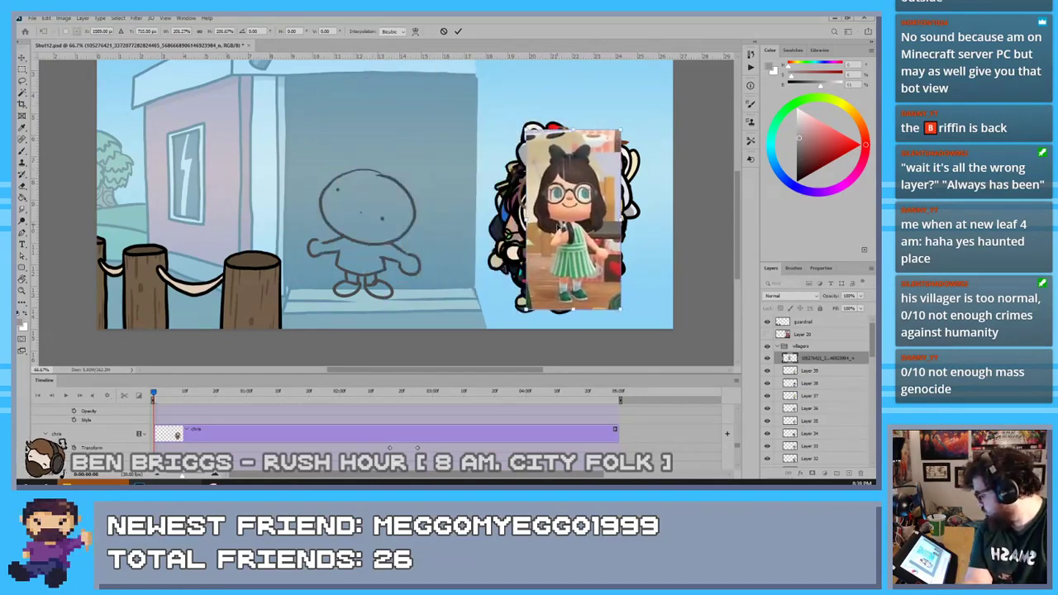
click(458, 31)
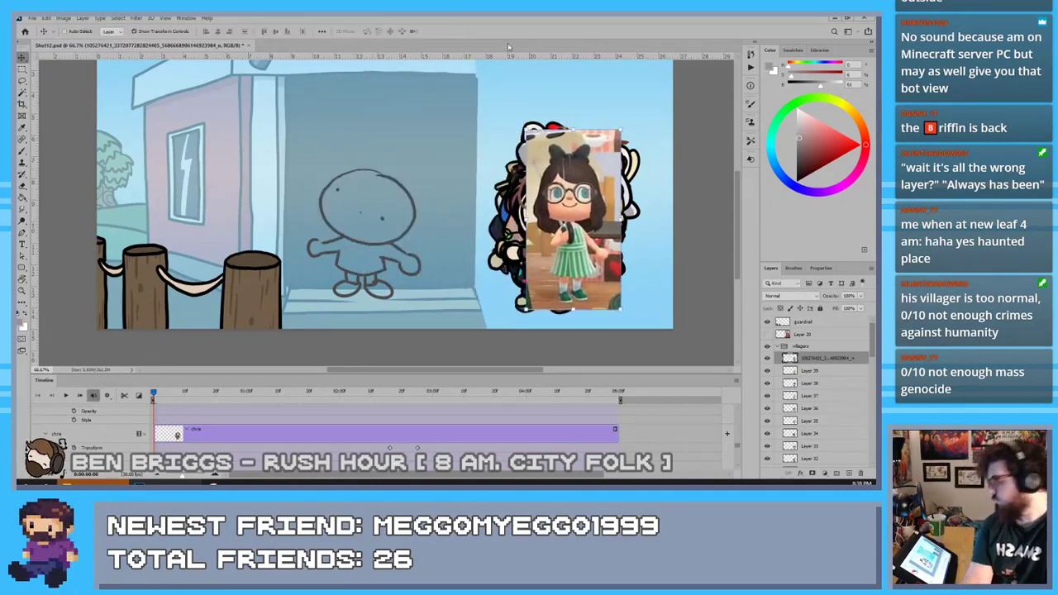
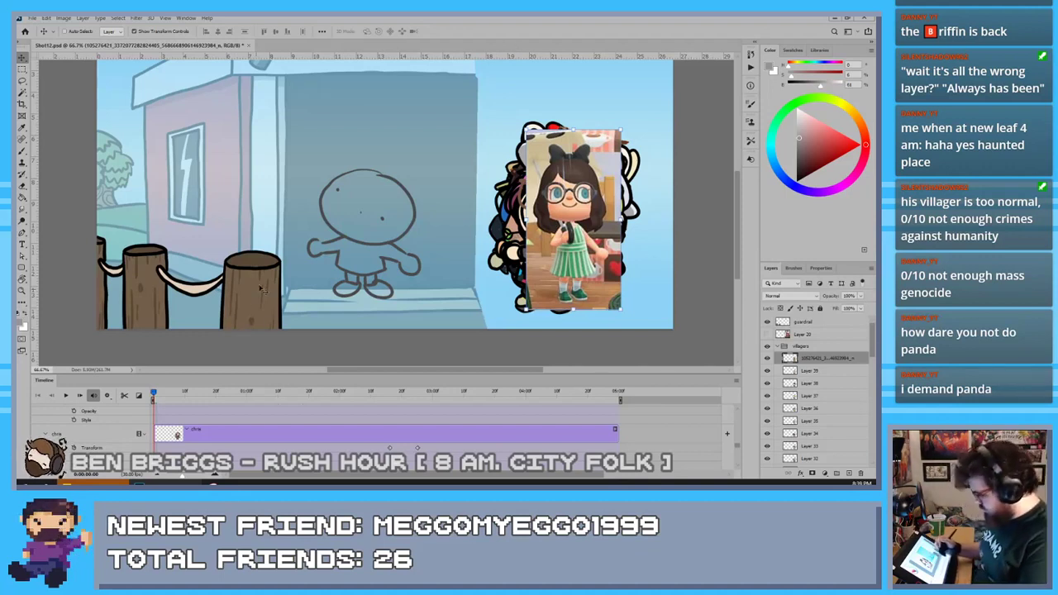
Choose black for the brush and add a new layer above the girl reference
key(b)
key(b)
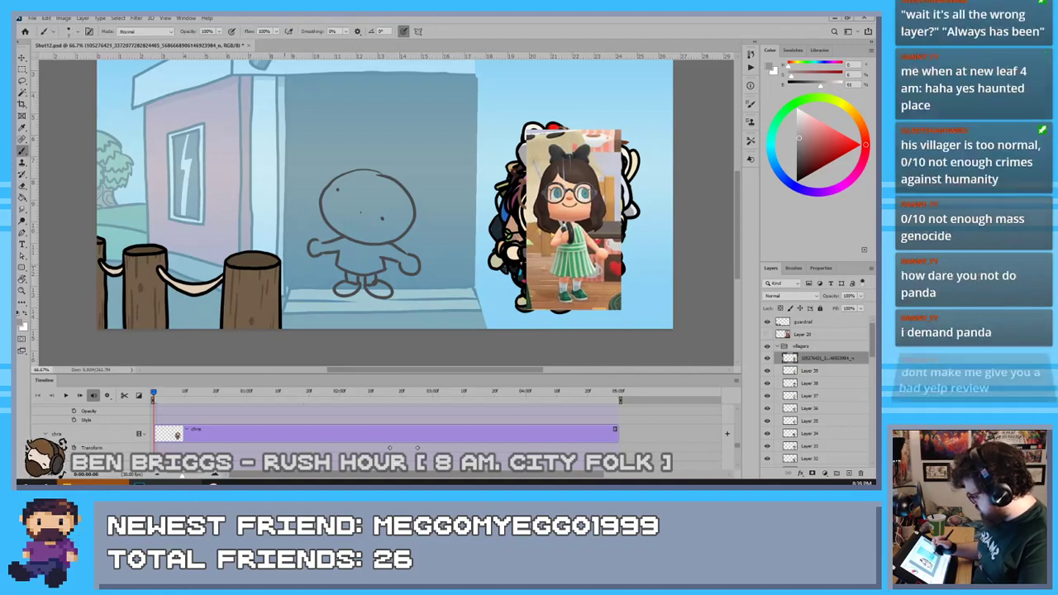
drag(795, 172, 761, 224)
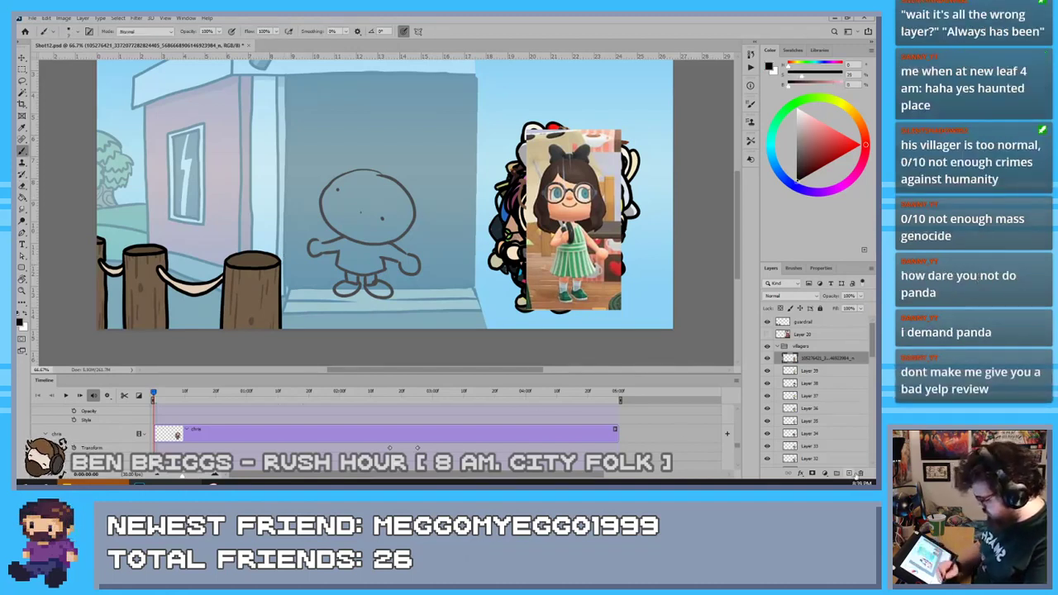
click(849, 472)
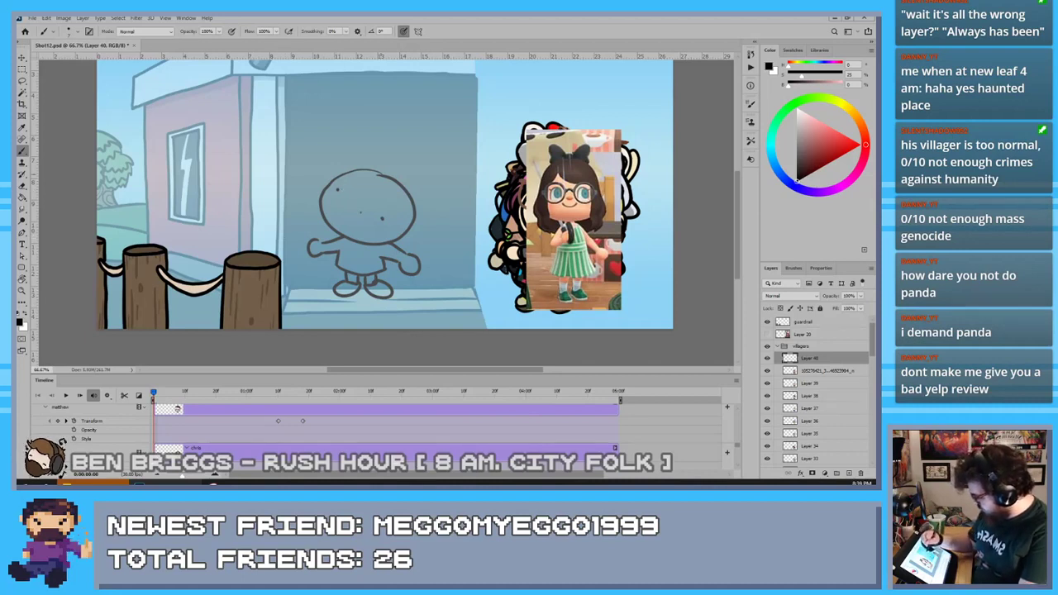
Trace the template's head and two eyes in black, redoing poor strokes and tidying the outline with the eraser
mouse_move(380, 174)
mouse_down()
mouse_move(351, 170)
mouse_move(387, 176)
mouse_move(414, 212)
mouse_move(376, 172)
mouse_move(385, 247)
mouse_move(376, 178)
mouse_move(393, 244)
mouse_move(375, 175)
mouse_up()
key(ctrl+z)
key(ctrl+z)
key(ctrl+z)
key(ctrl+z)
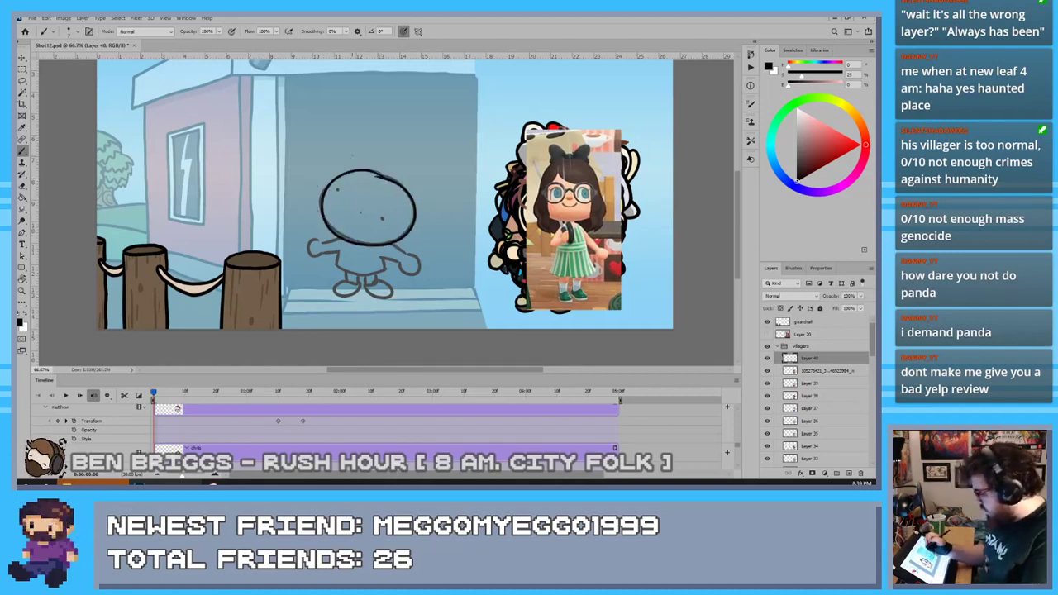
key(e)
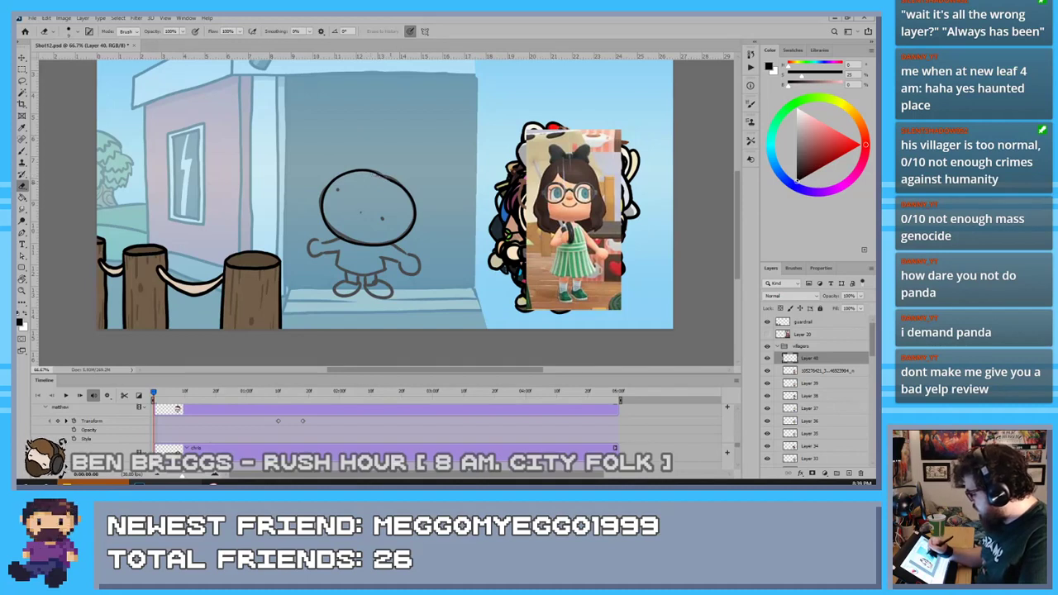
key(b)
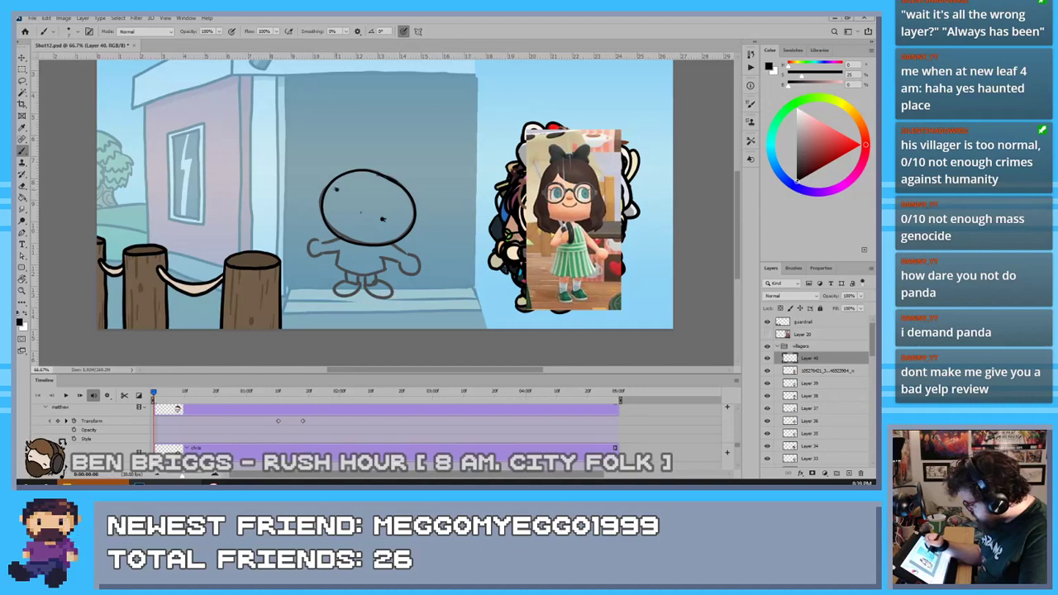
Try to draw round black glasses with a bridge around both eyes, and undo the strokes
mouse_move(346, 179)
mouse_down()
mouse_move(356, 207)
mouse_move(341, 180)
mouse_up()
key(ctrl+z)
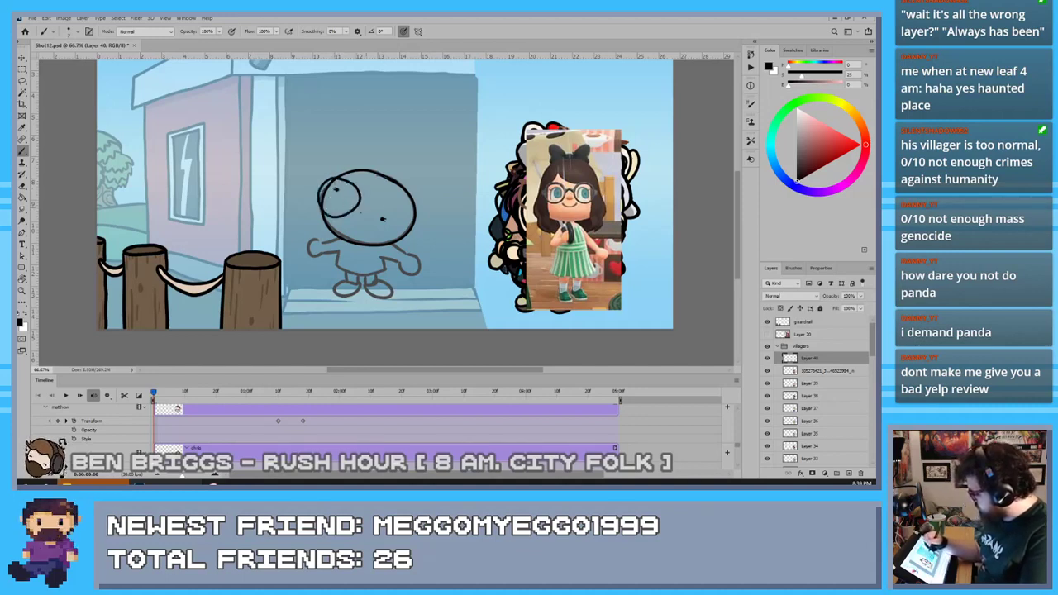
mouse_move(393, 204)
mouse_down()
mouse_move(371, 208)
mouse_move(384, 201)
mouse_move(397, 244)
mouse_move(391, 199)
mouse_move(359, 210)
mouse_up()
key(ctrl+z)
key(ctrl+z)
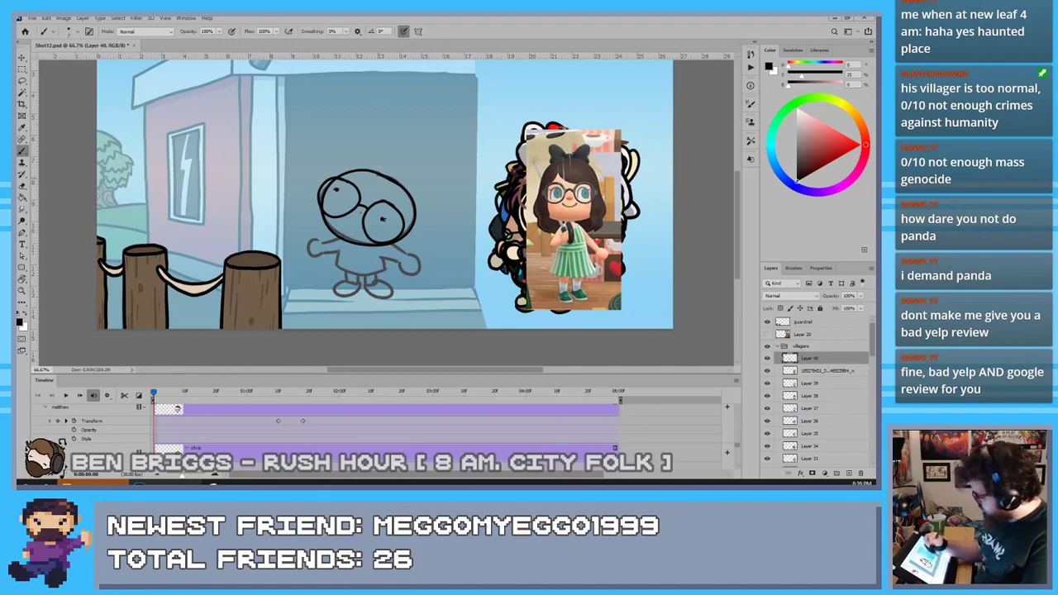
key(ctrl+z)
key(ctrl+z)
key(ctrl+z)
key(ctrl+z)
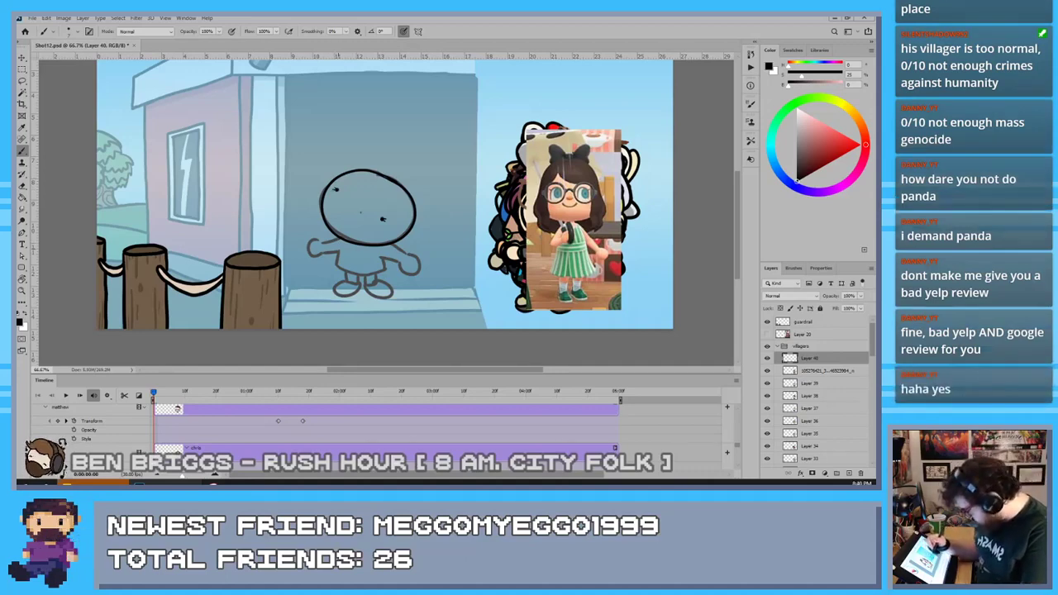
Draw the dress's two flared sides and bottom hem in black below the head, redoing poor strokes
key(ctrl+plus)
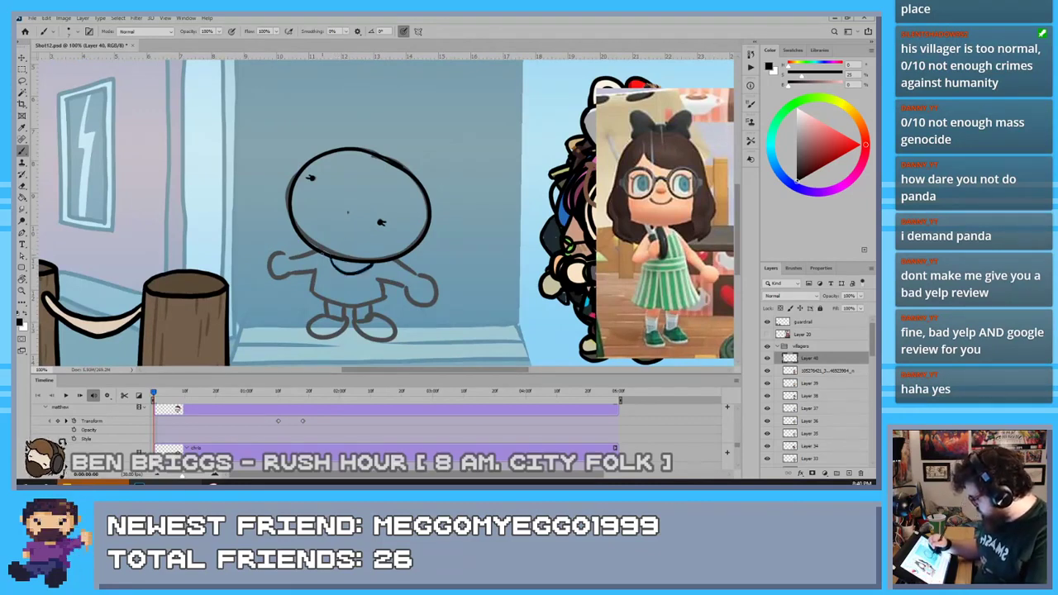
drag(320, 252, 314, 273)
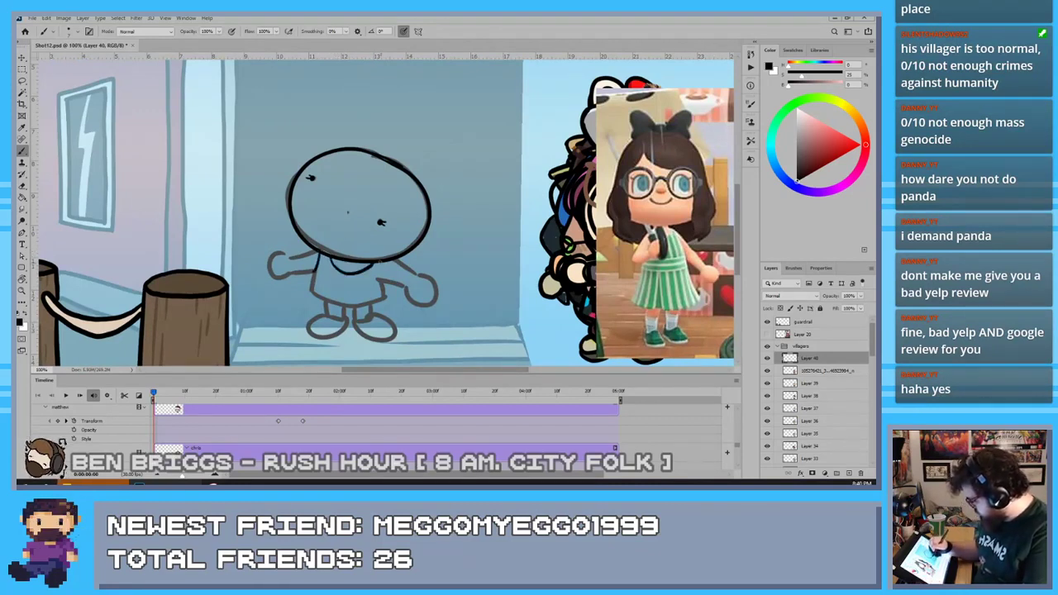
drag(377, 261, 394, 316)
drag(314, 273, 304, 308)
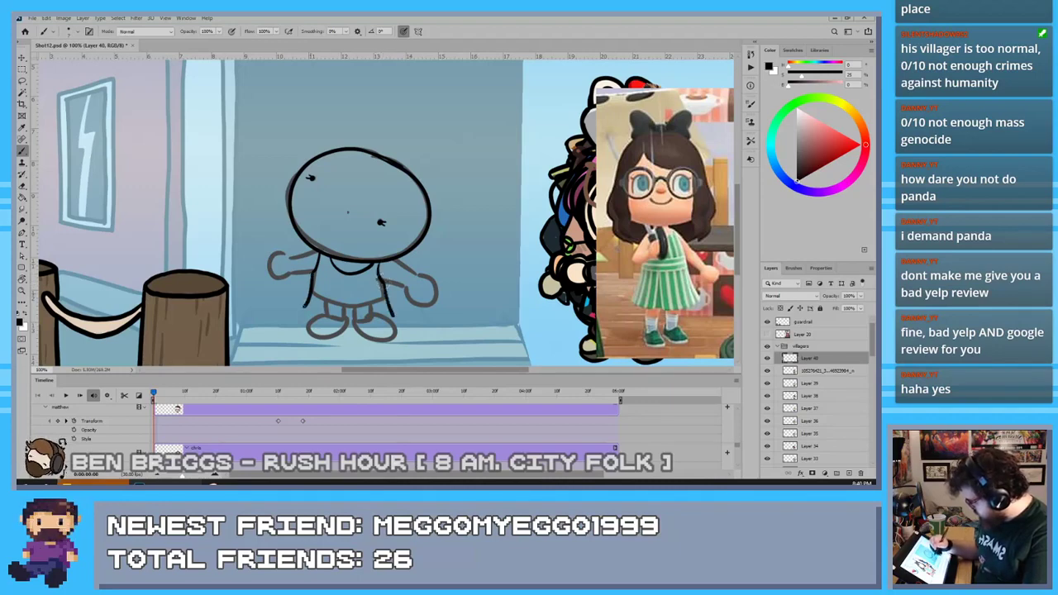
key(ctrl+z)
drag(315, 272, 308, 319)
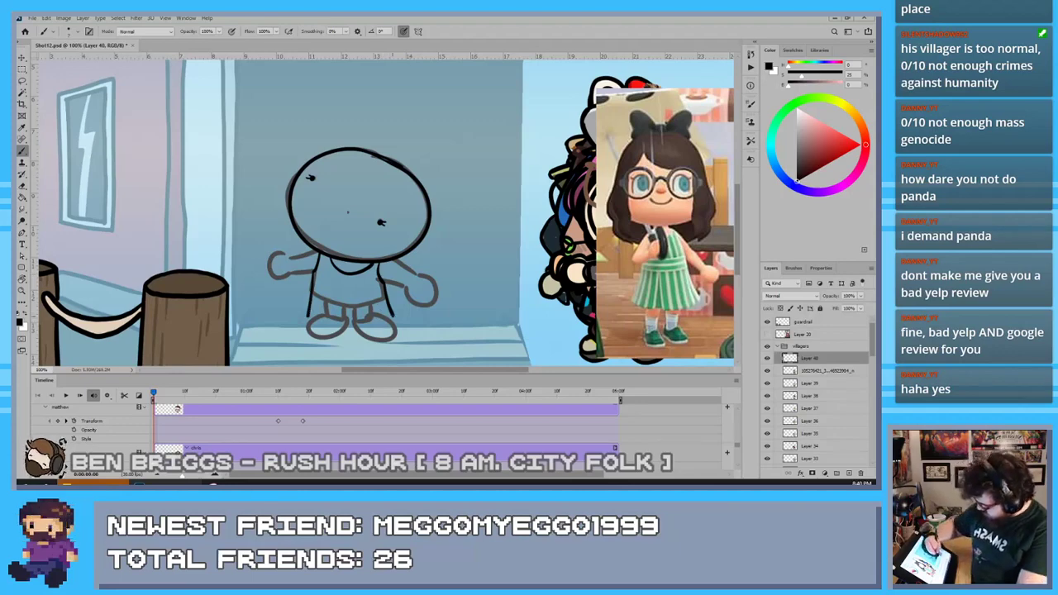
mouse_move(308, 315)
mouse_down()
mouse_move(393, 317)
mouse_move(307, 319)
mouse_up()
key(ctrl+z)
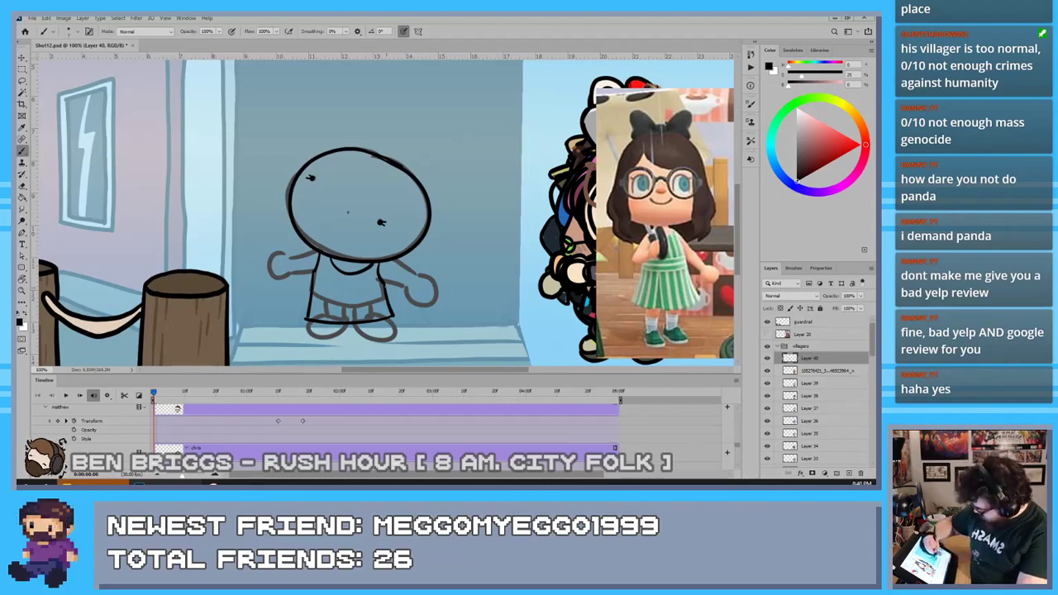
Add the dress's waistline and skirt pleats, and trace the template's legs and feet, redoing poor strokes
drag(321, 283, 384, 287)
key(ctrl+z)
key(ctrl+z)
mouse_move(313, 294)
mouse_down()
mouse_move(385, 296)
mouse_move(315, 296)
mouse_up()
key(ctrl+z)
key(ctrl+z)
drag(385, 296, 305, 296)
key(ctrl+z)
mouse_move(385, 295)
mouse_down()
mouse_move(312, 295)
mouse_move(380, 319)
mouse_move(309, 329)
mouse_move(346, 323)
mouse_move(371, 339)
mouse_move(392, 320)
mouse_up()
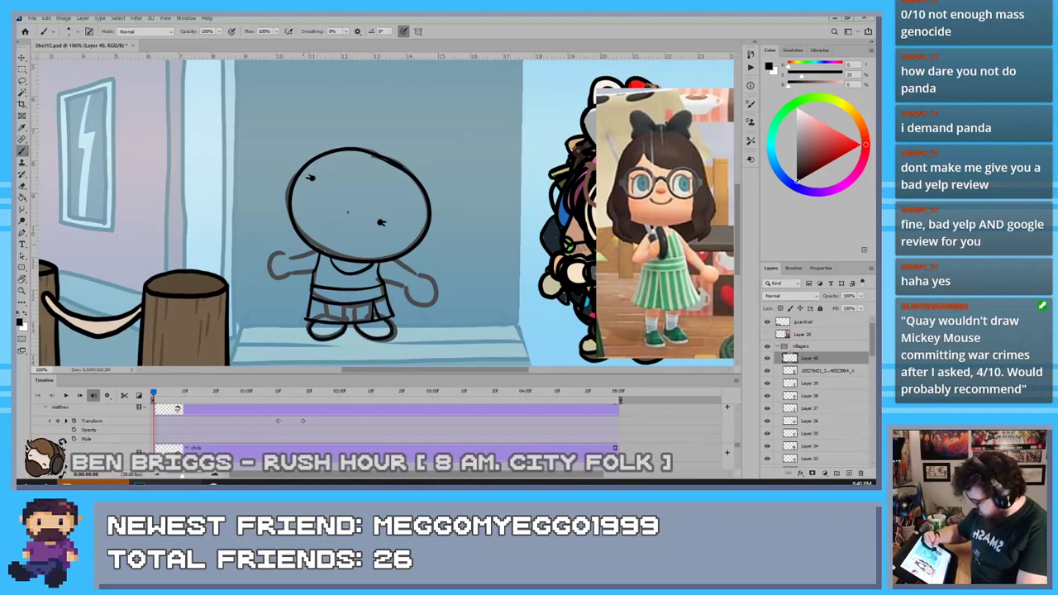
Trace both arms and hands of the template in black, redoing poor strokes
mouse_move(321, 251)
mouse_down()
mouse_move(288, 257)
mouse_move(284, 276)
mouse_up()
mouse_move(394, 260)
mouse_down()
mouse_move(432, 277)
mouse_move(403, 285)
mouse_up()
key(ctrl+z)
key(ctrl+z)
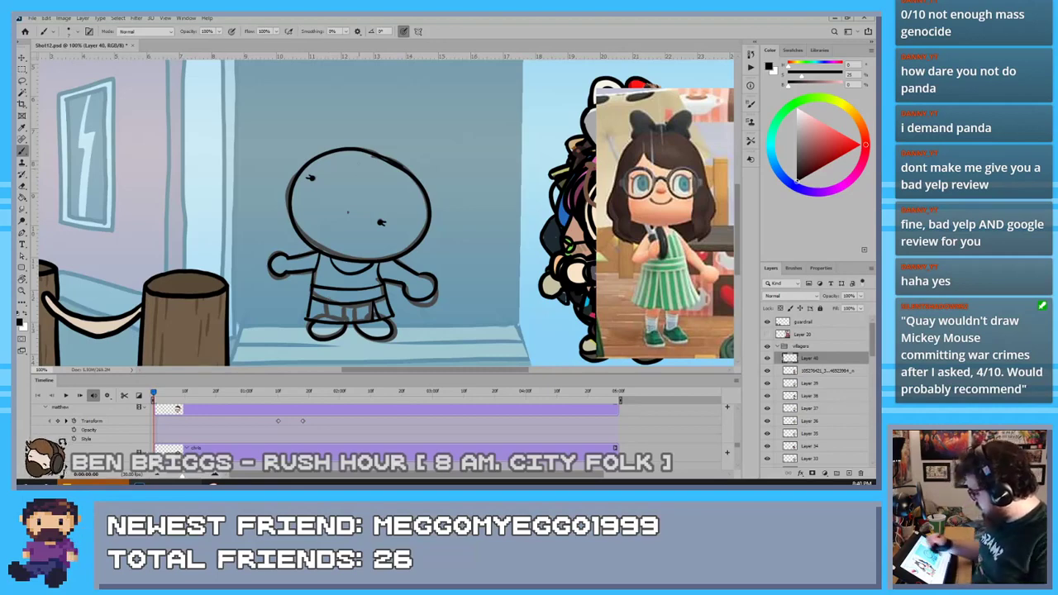
Draw the side-parted fringe inside the head with a long sweep right and a short one left, redoing the first stroke
drag(343, 164, 416, 204)
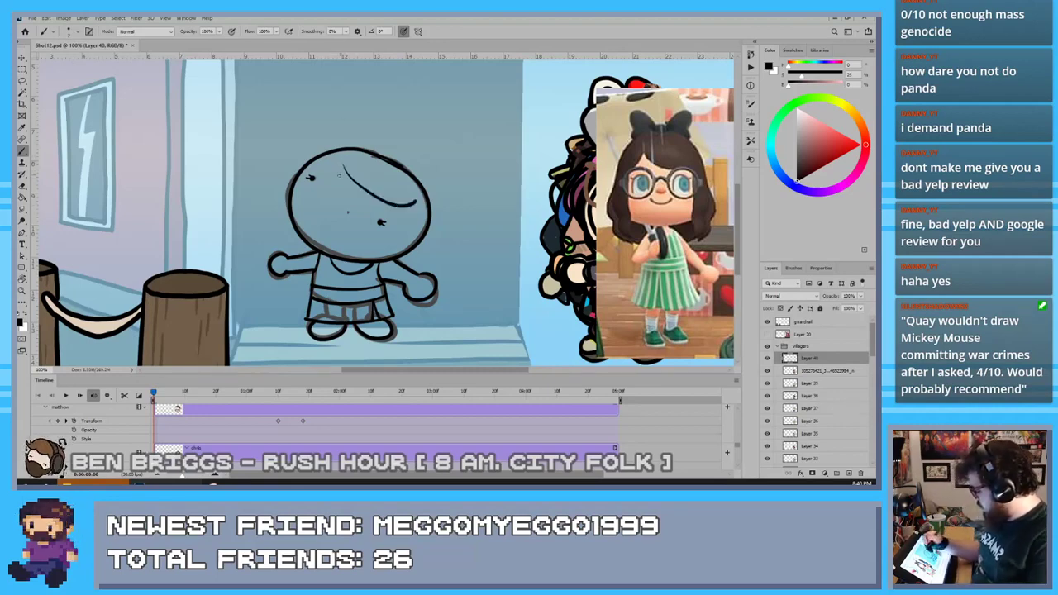
key(ctrl+z)
drag(340, 157, 416, 217)
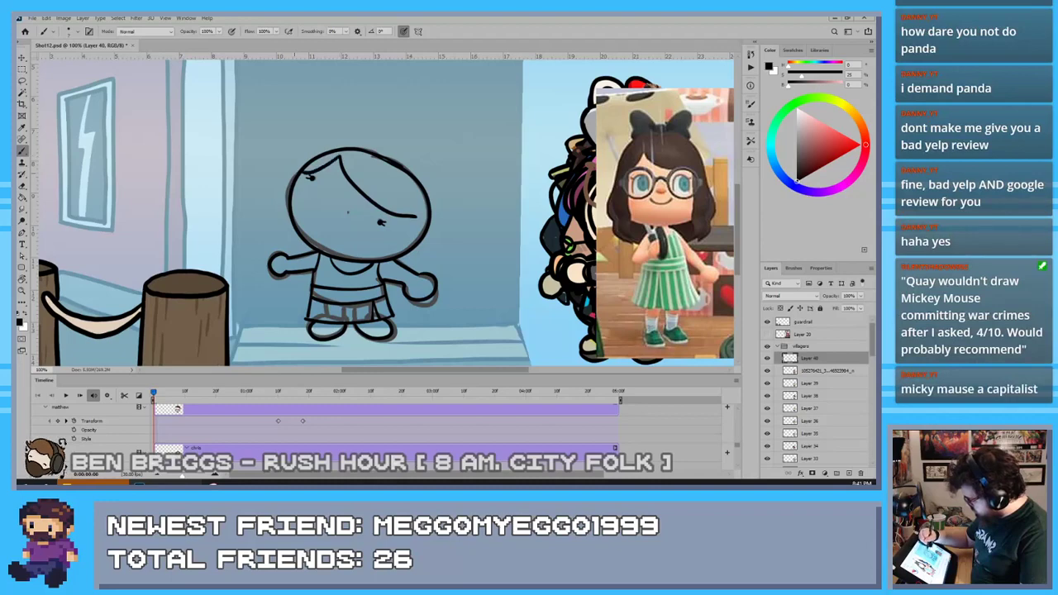
drag(340, 157, 307, 176)
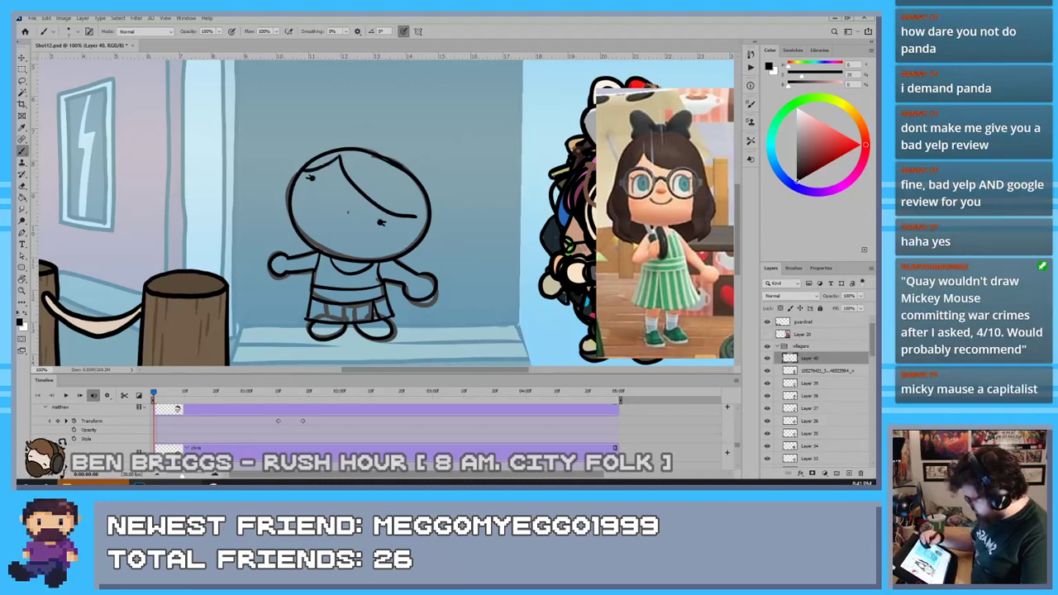
Draw the long hair lock on the left of the head with its outer and inner edges, redoing poor strokes
drag(344, 137, 279, 209)
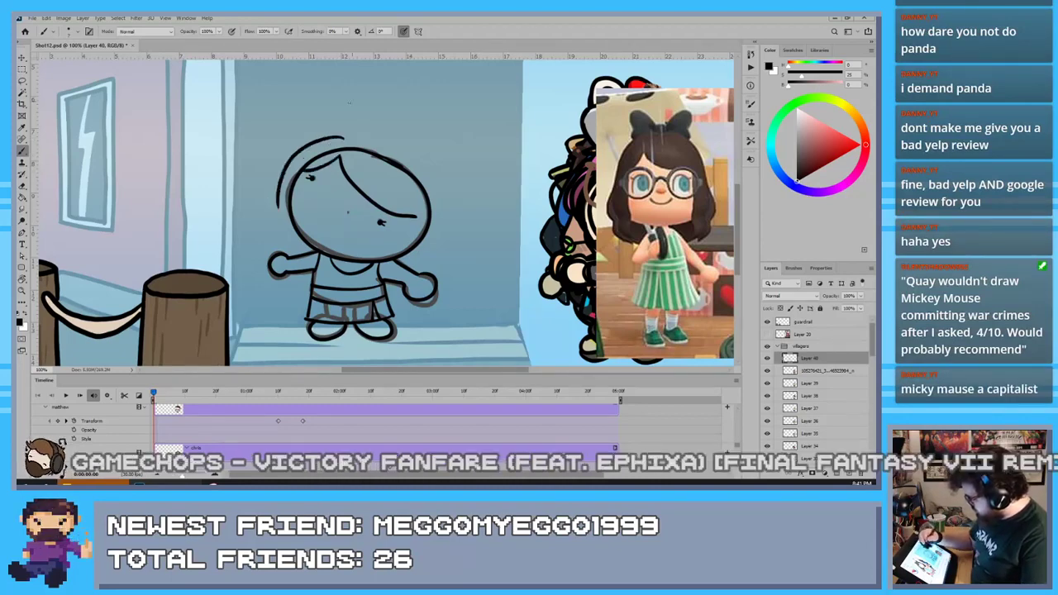
key(ctrl+z)
mouse_move(335, 133)
mouse_down()
mouse_move(277, 233)
mouse_move(273, 256)
mouse_move(293, 297)
mouse_move(294, 282)
mouse_move(305, 289)
mouse_up()
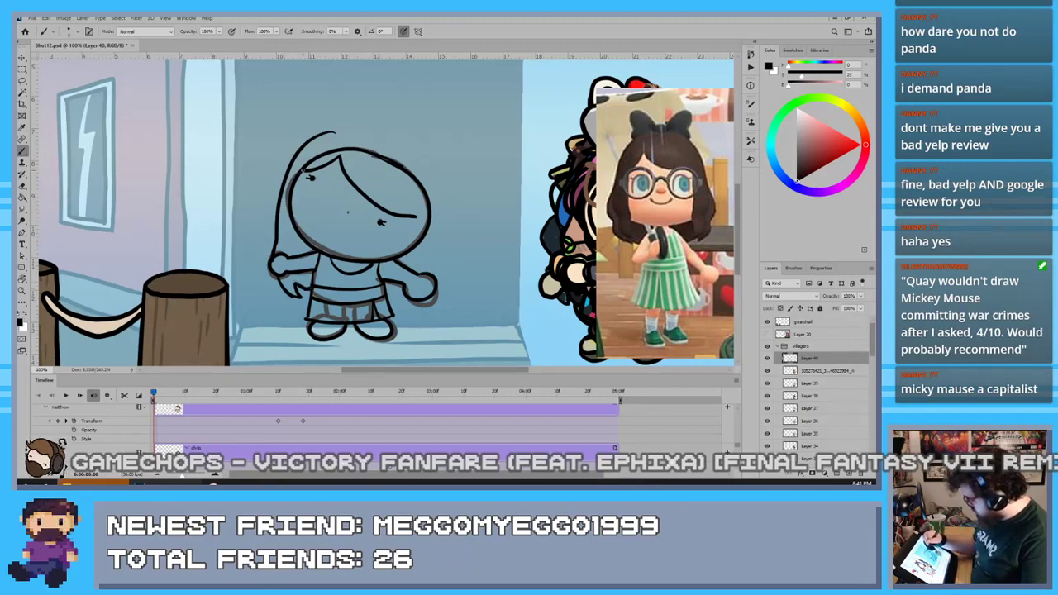
drag(304, 171, 296, 251)
key(ctrl+z)
drag(305, 170, 300, 242)
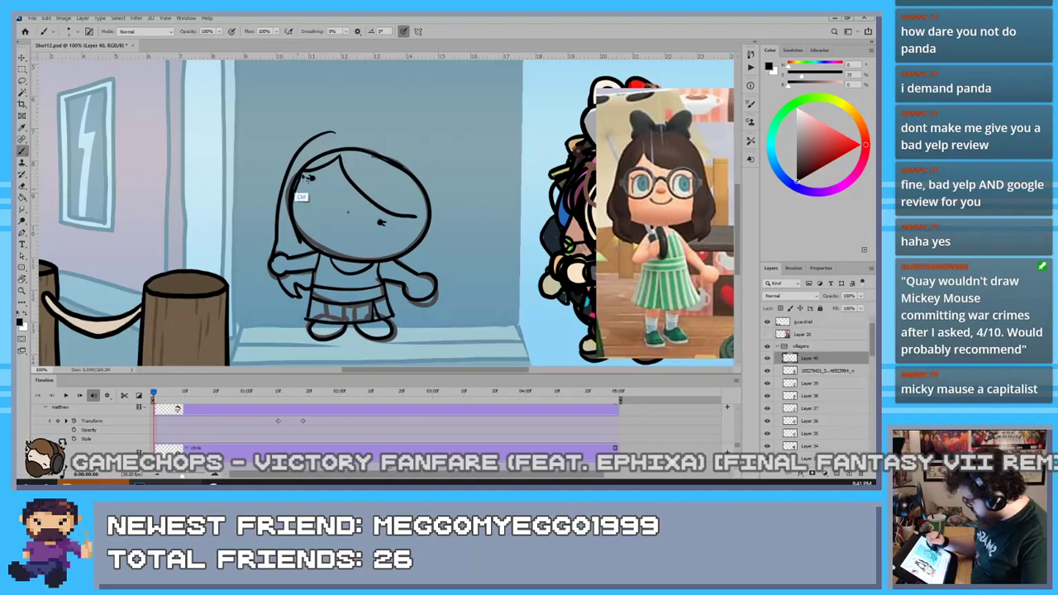
key(ctrl+z)
drag(302, 172, 294, 239)
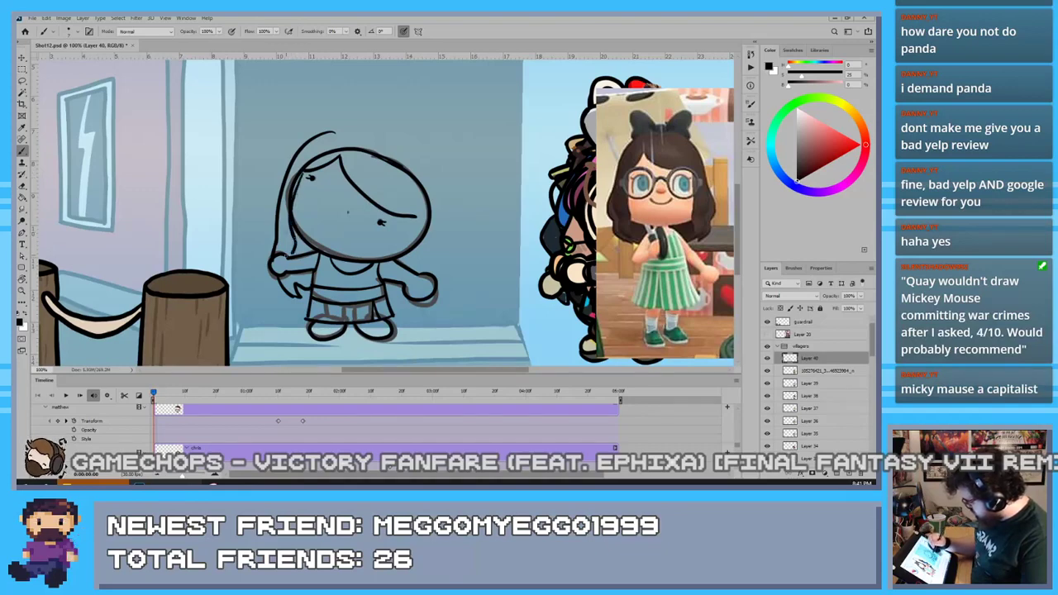
Erase the head outline where the left hair lock and fringe cover it
key(e)
drag(299, 170, 291, 205)
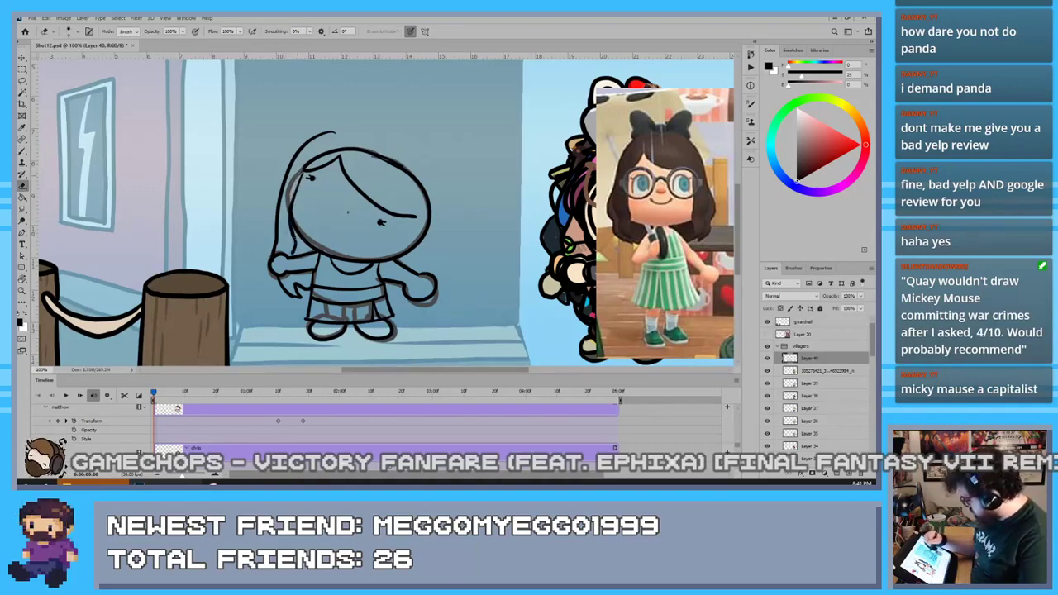
mouse_move(317, 160)
mouse_down()
mouse_move(301, 171)
mouse_move(341, 150)
mouse_move(442, 182)
mouse_up()
Try to draw the hair's outer curve from the parting over the right side of the head
key(b)
key(ctrl+z)
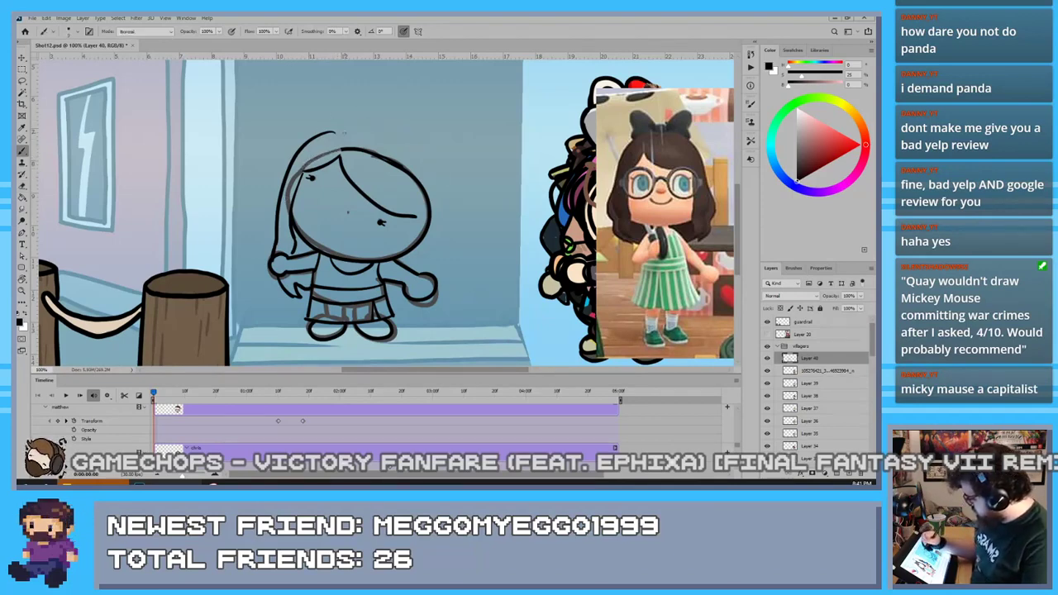
drag(340, 134, 447, 198)
key(ctrl+z)
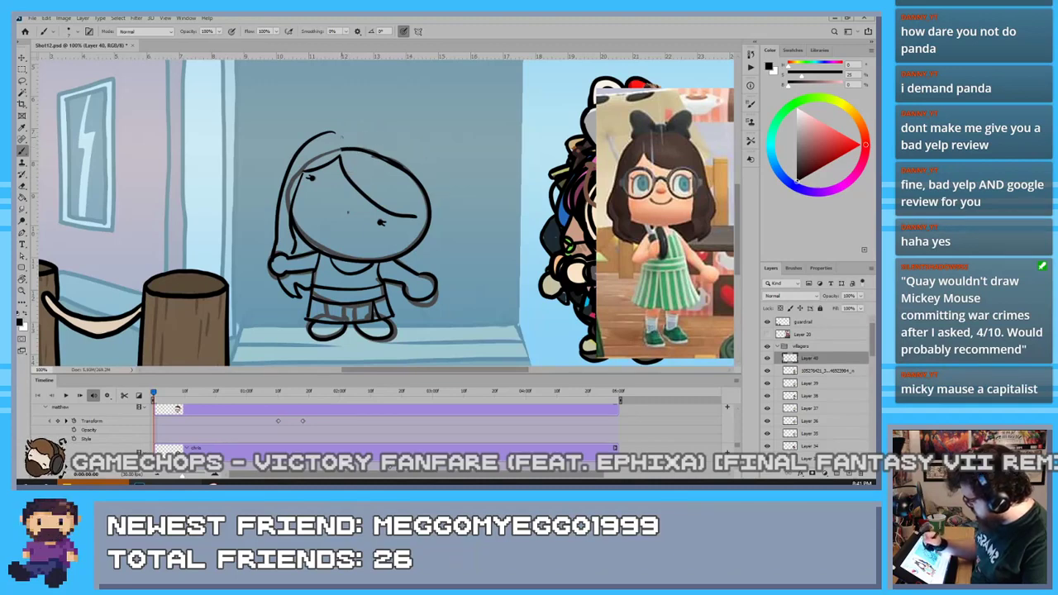
mouse_move(341, 132)
mouse_down()
mouse_move(412, 145)
mouse_move(451, 203)
mouse_up()
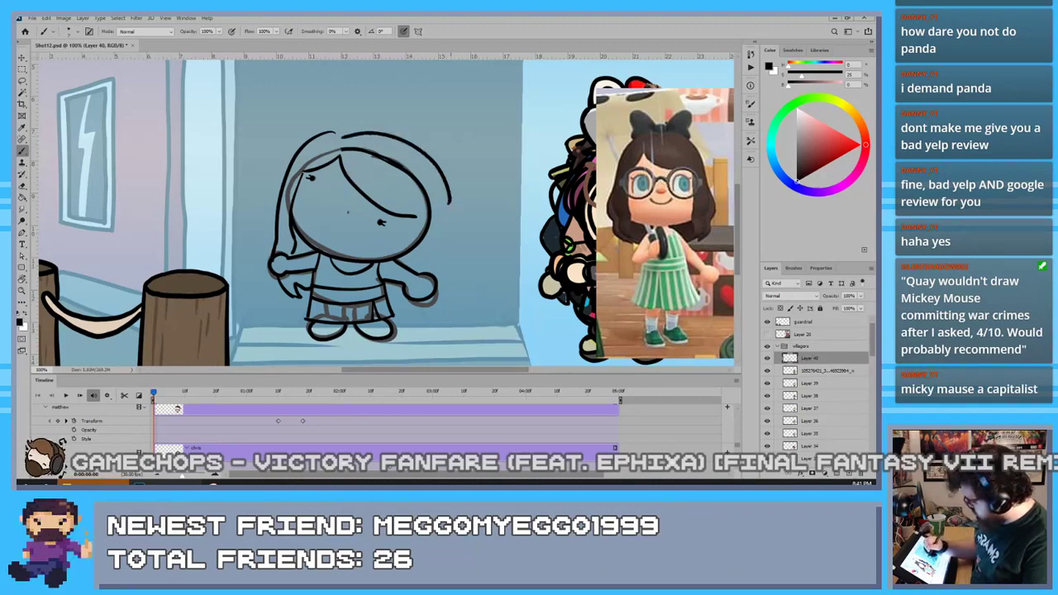
key(ctrl+z)
mouse_move(340, 135)
mouse_down()
mouse_move(441, 165)
mouse_move(447, 211)
mouse_move(391, 130)
mouse_move(348, 121)
mouse_up()
key(ctrl+z)
key(ctrl+z)
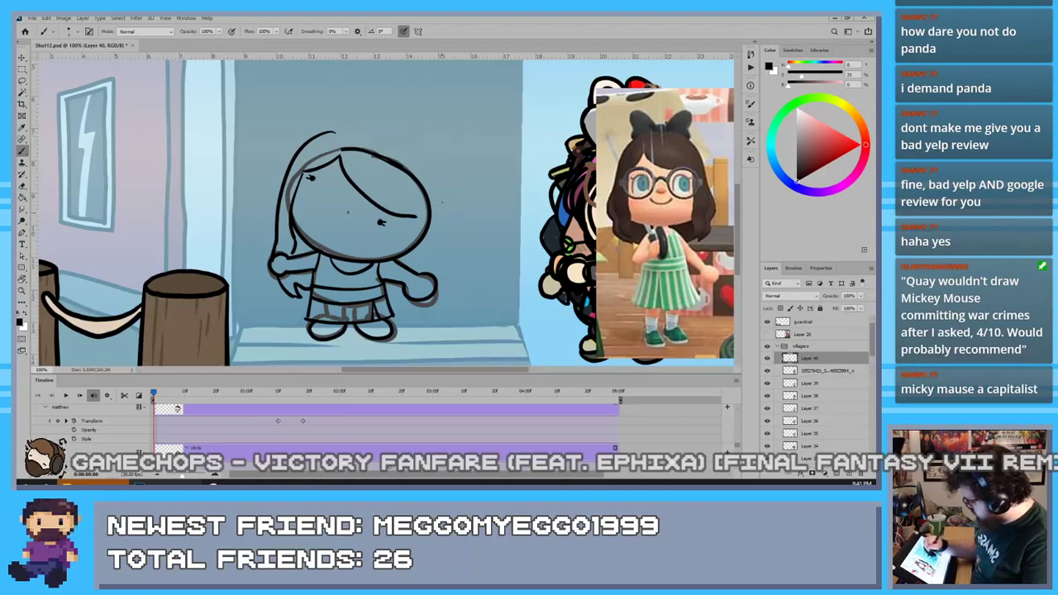
Draw the long hair lock on the right of the head, with its outer curve, pointed tip and inner edge
drag(443, 214, 411, 137)
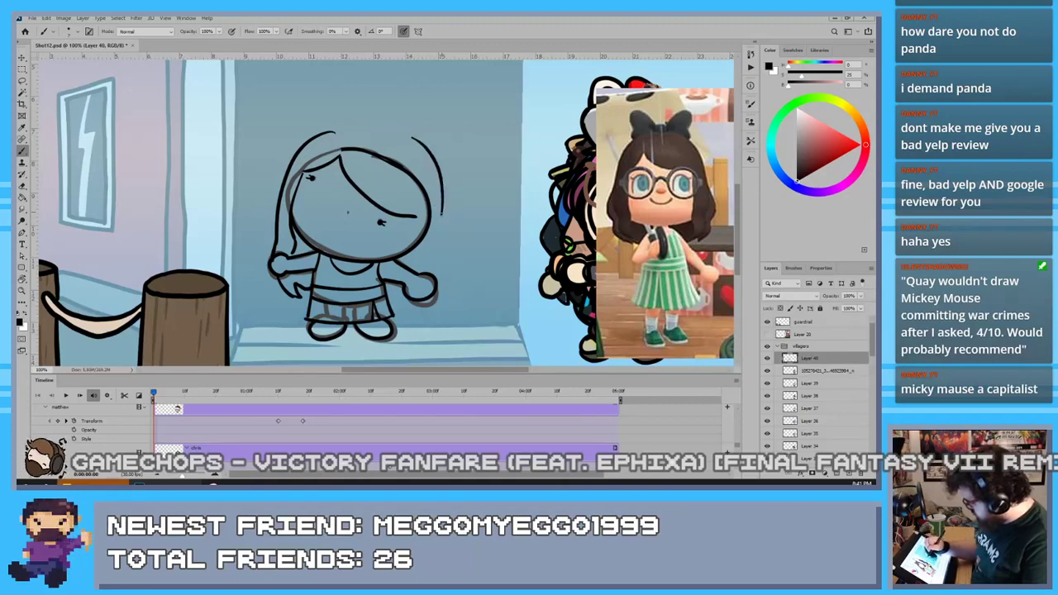
mouse_move(441, 213)
mouse_down()
mouse_move(445, 281)
mouse_move(401, 305)
mouse_move(387, 293)
mouse_up()
drag(416, 217, 419, 271)
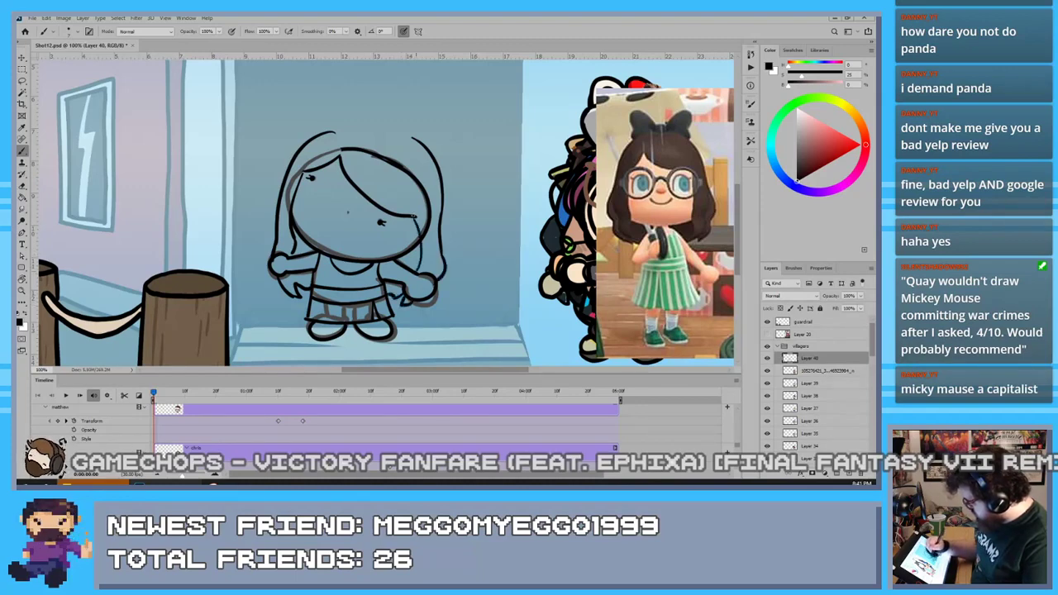
key(ctrl+z)
drag(416, 217, 418, 271)
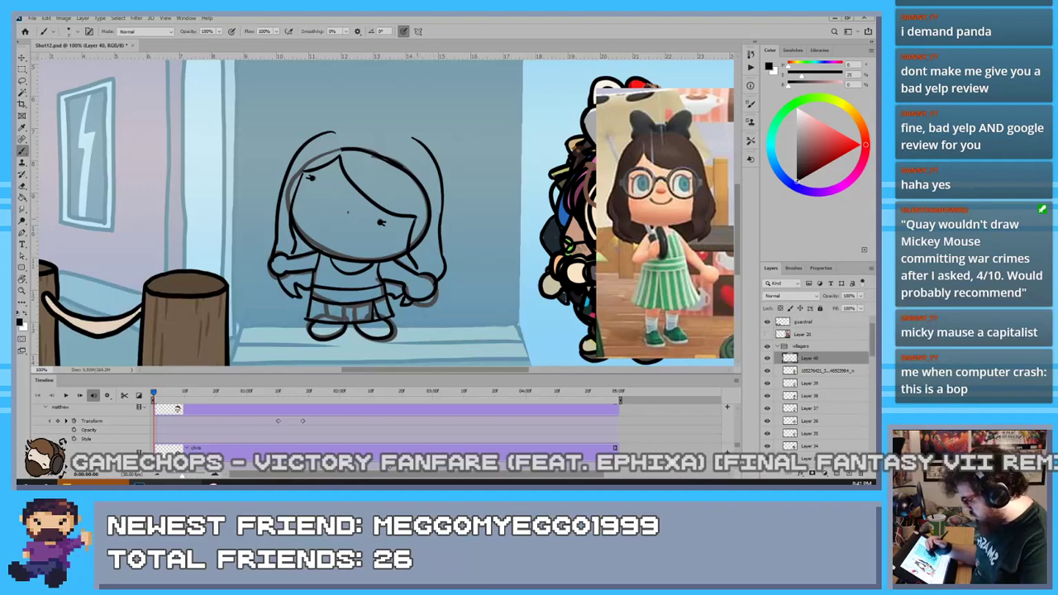
Erase the head outline inside the right half of the hair and draw the crown curve that closes the hair's top
key(e)
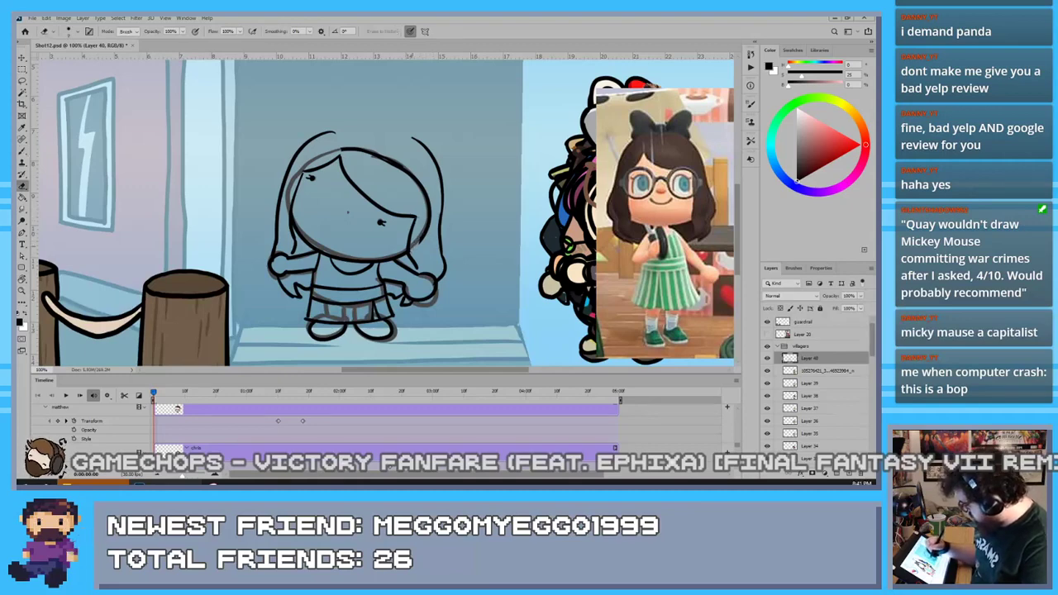
mouse_move(418, 242)
mouse_down()
mouse_move(429, 202)
mouse_move(410, 172)
mouse_move(346, 151)
mouse_up()
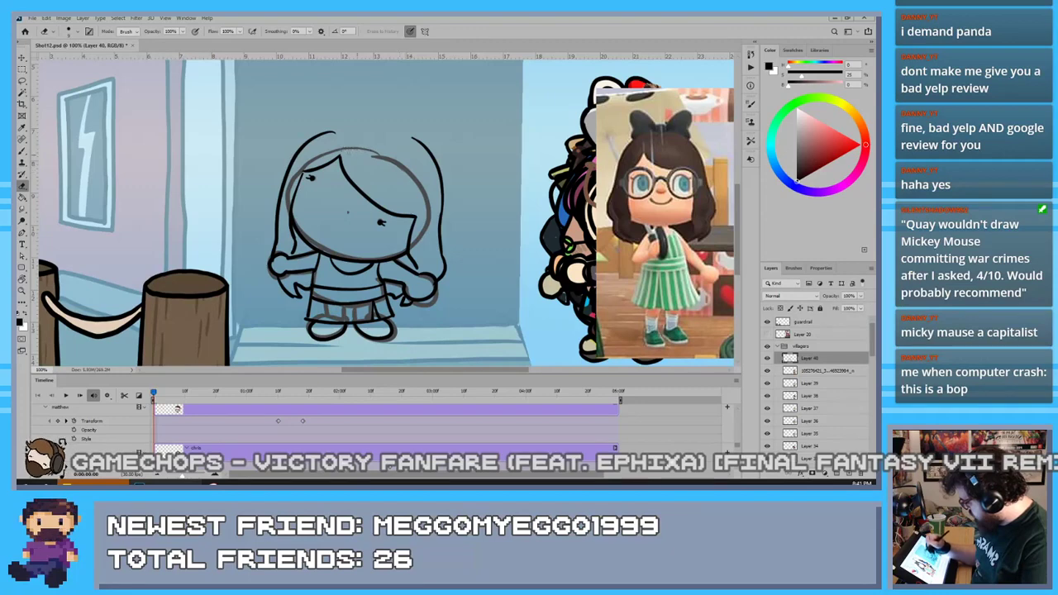
key(b)
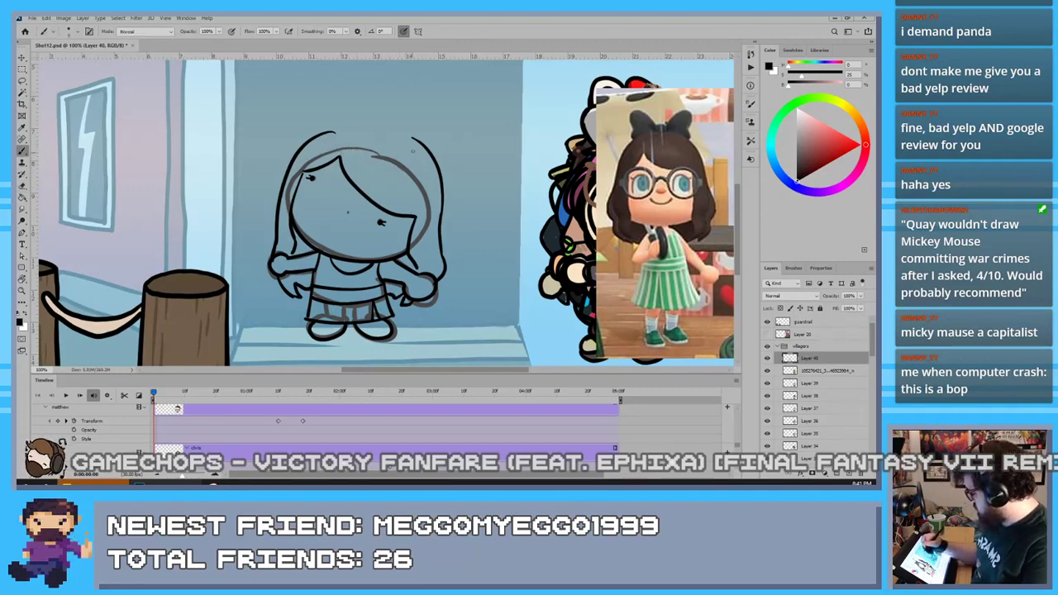
drag(420, 139, 340, 134)
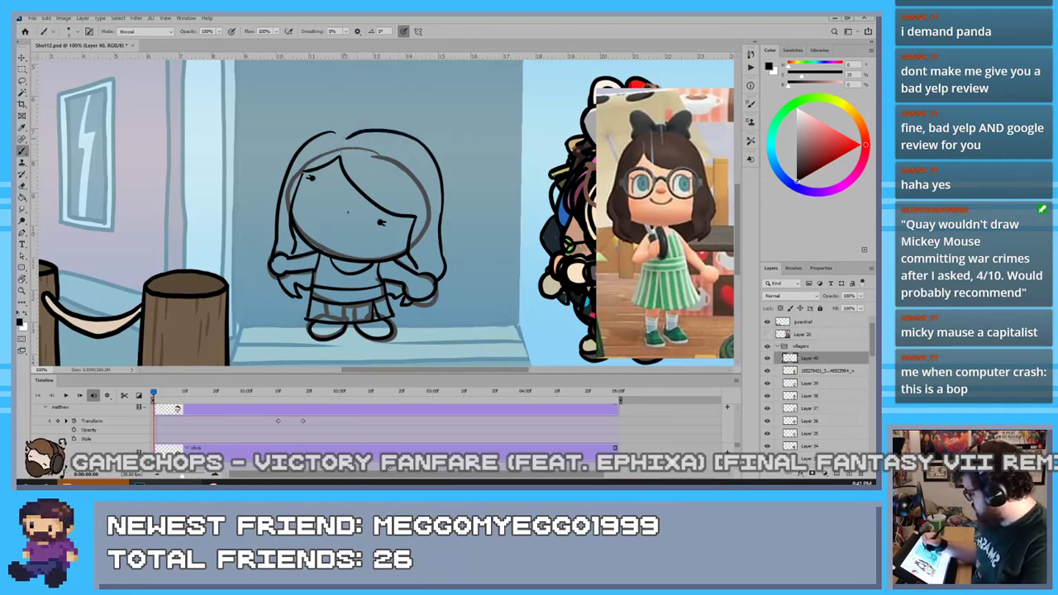
key(ctrl+z)
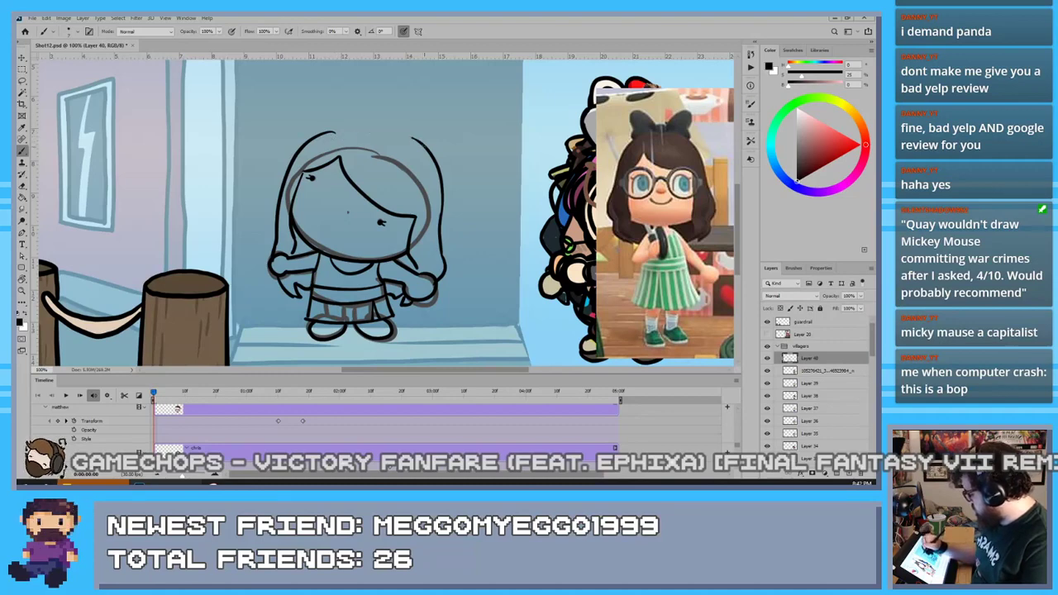
drag(414, 140, 339, 132)
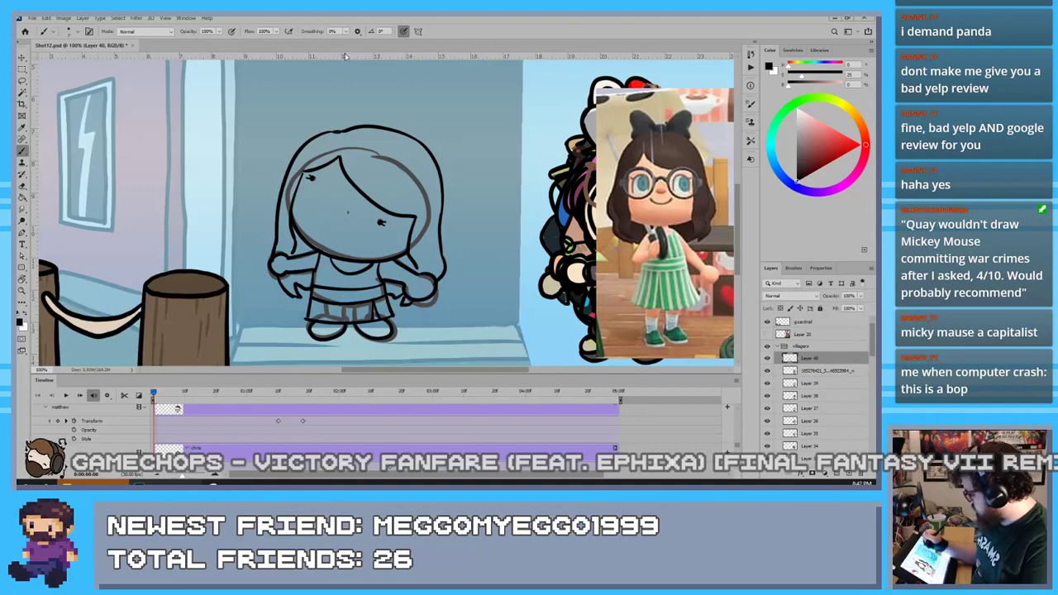
Draw a two-looped bow with a centre knot and fold lines on top of the hair
mouse_move(382, 128)
mouse_down()
mouse_move(397, 129)
mouse_move(349, 114)
mouse_move(432, 135)
mouse_move(419, 130)
mouse_up()
key(ctrl+z)
key(ctrl+z)
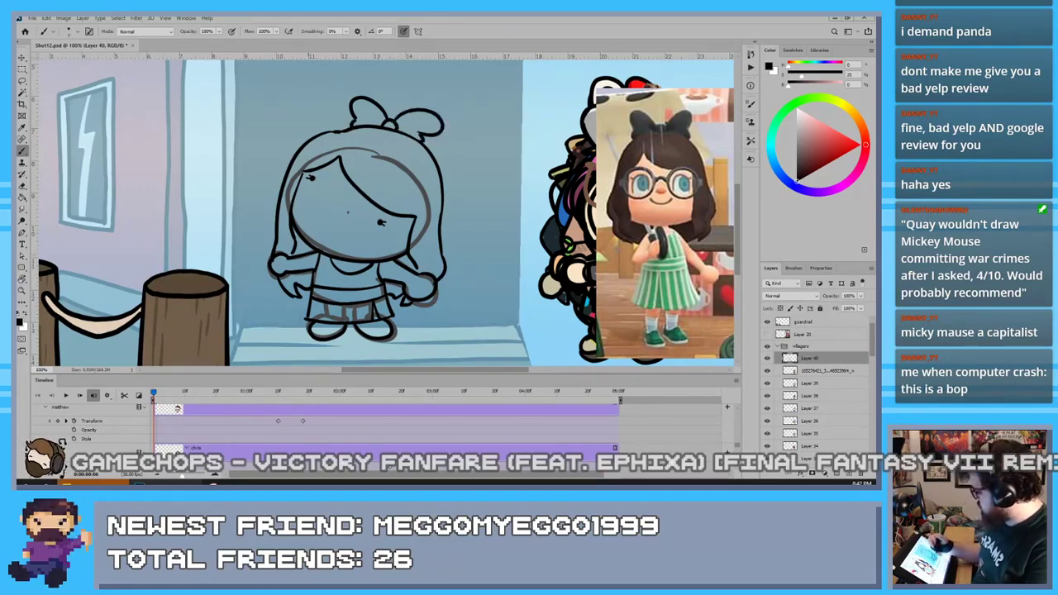
mouse_move(382, 122)
mouse_down()
mouse_move(374, 117)
mouse_move(408, 126)
mouse_up()
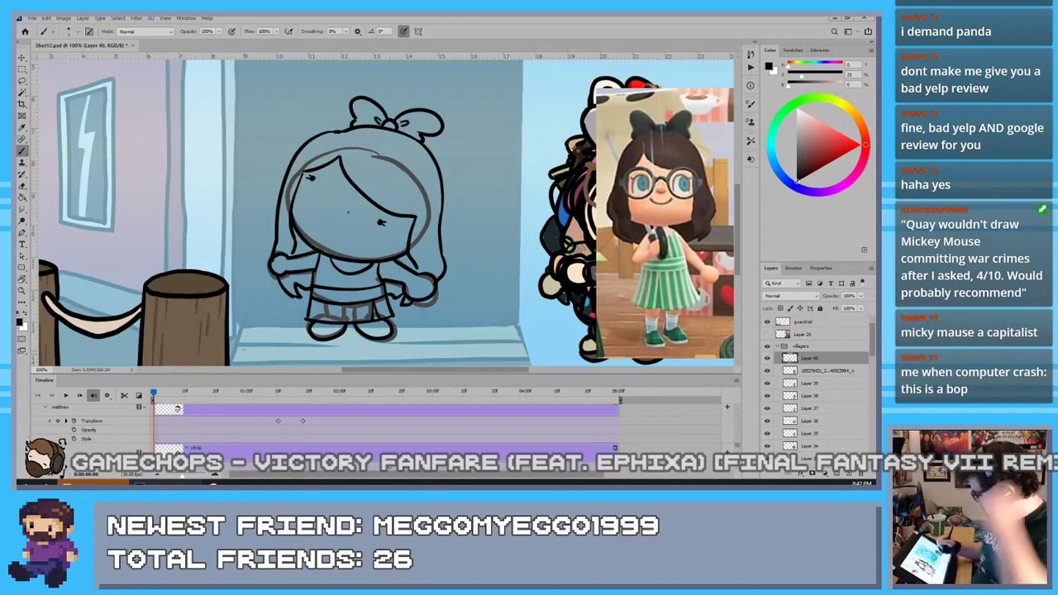
Extend the parting line upward and add thin strand lines inside the hair locks, undoing poor strokes
drag(338, 147, 341, 161)
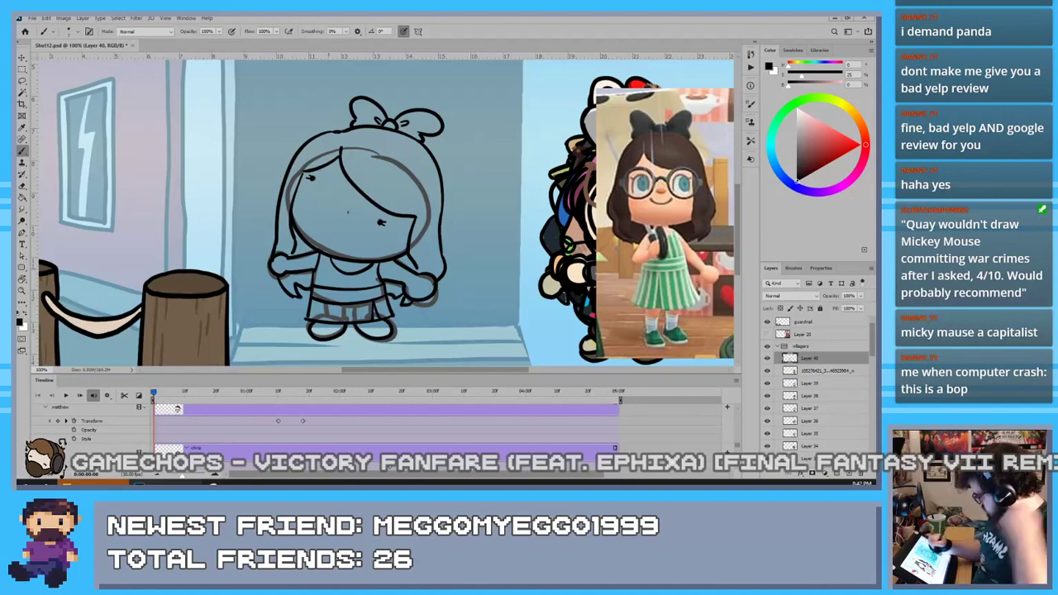
drag(435, 274, 429, 236)
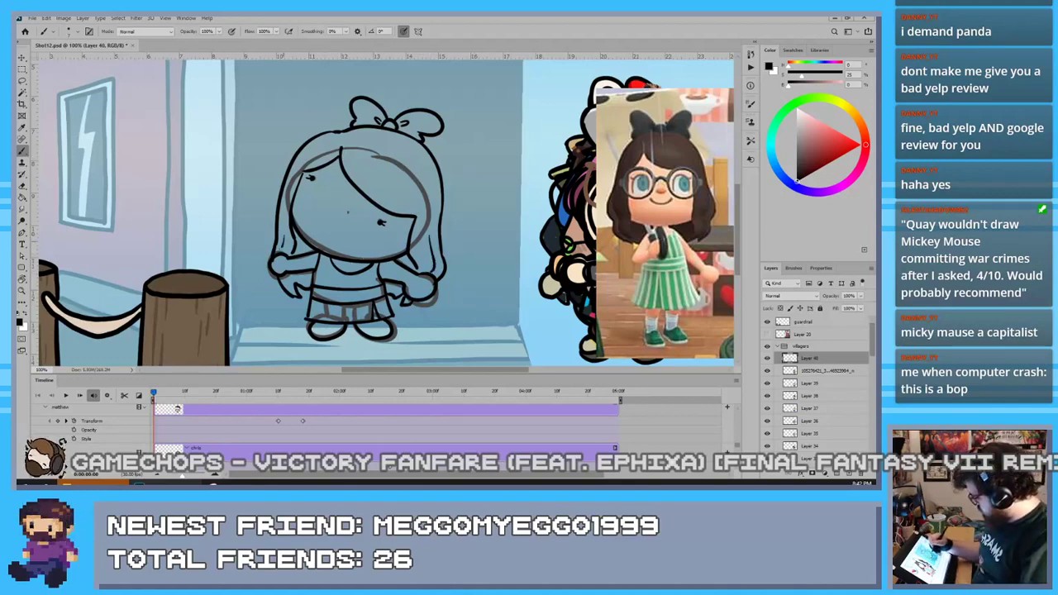
drag(293, 271, 298, 298)
key(ctrl+z)
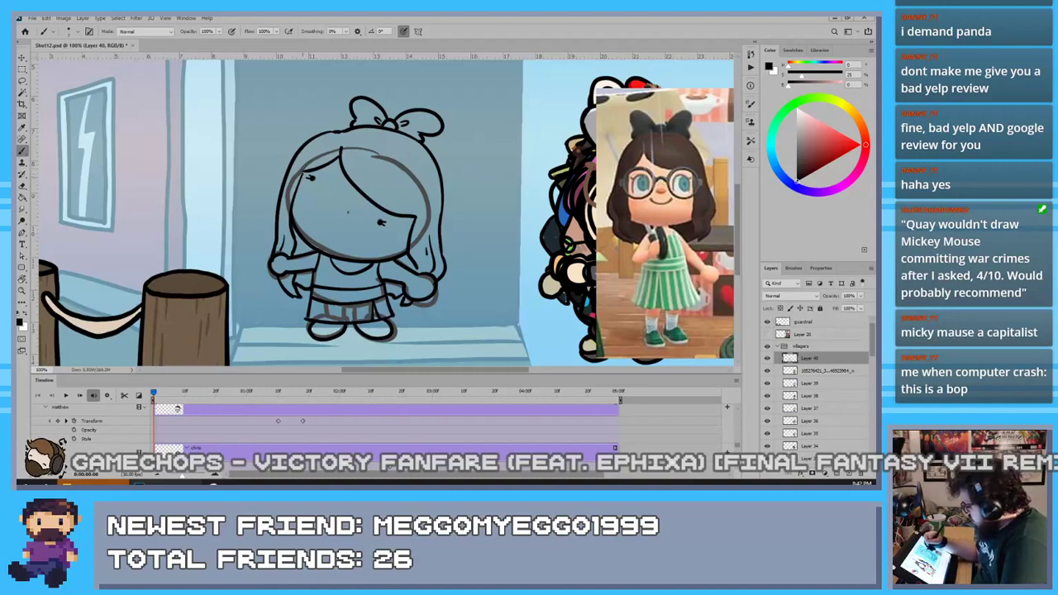
drag(304, 171, 306, 178)
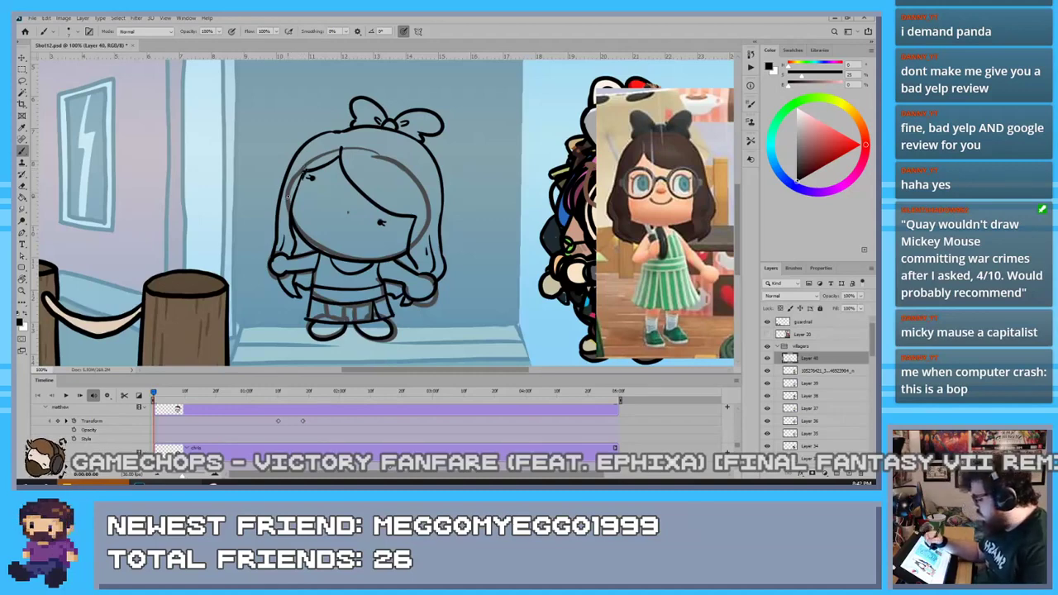
key(ctrl+z)
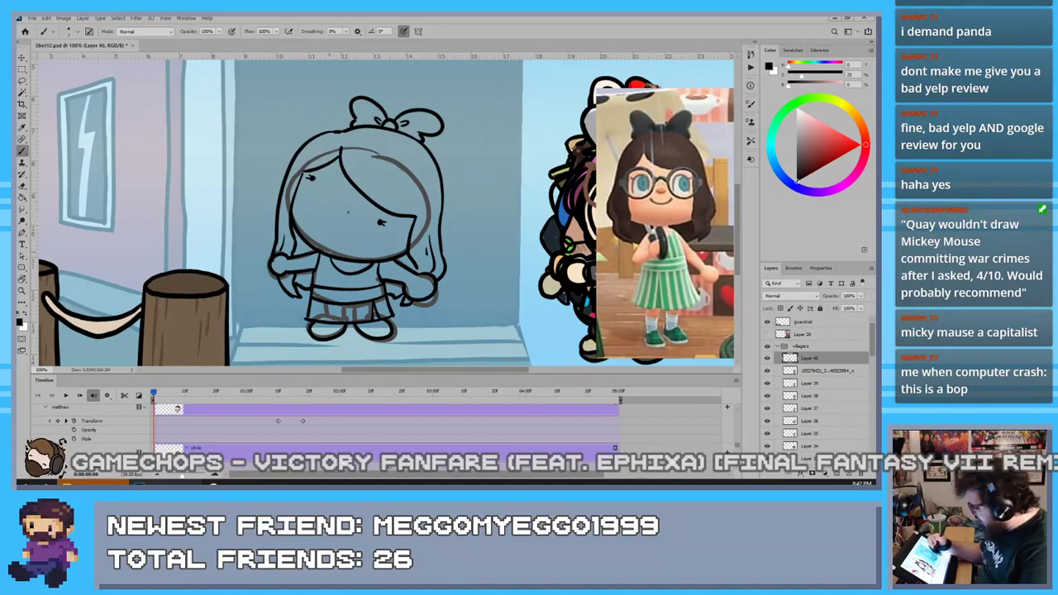
Draw the dress's neckline across the chest between the two shoulder straps
key(e)
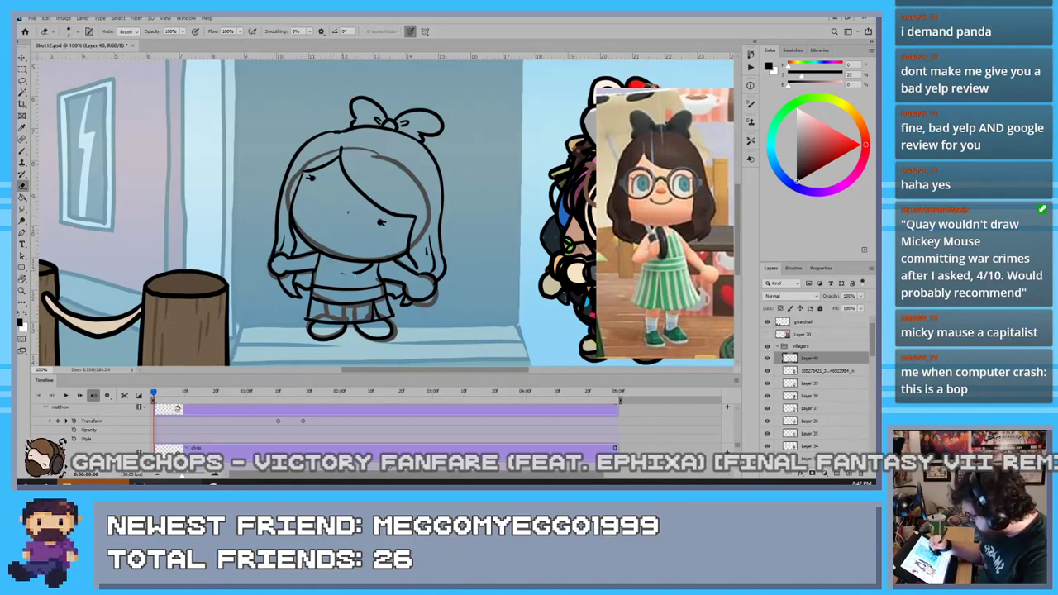
key(b)
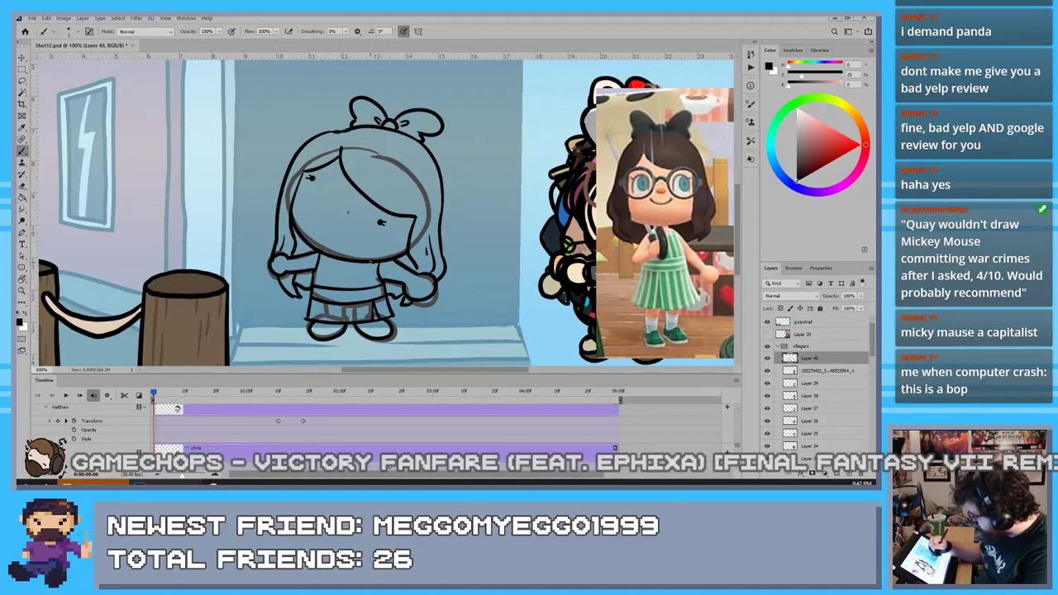
drag(370, 272, 327, 268)
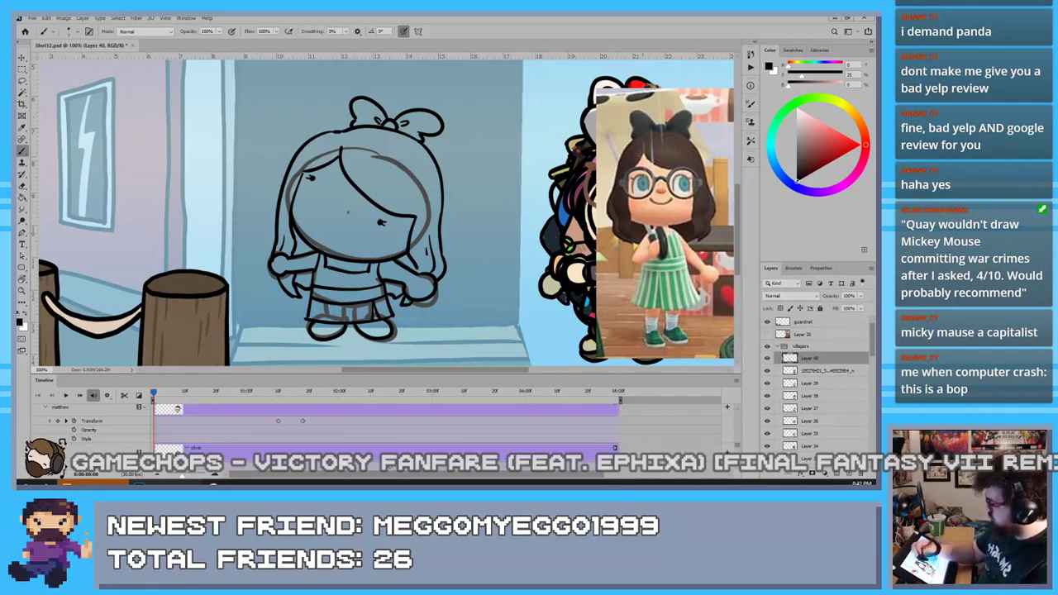
Sample the reference bow's dark grey, set the brush mode to Behind, and fill the bow beneath its linework
alt+click(677, 120)
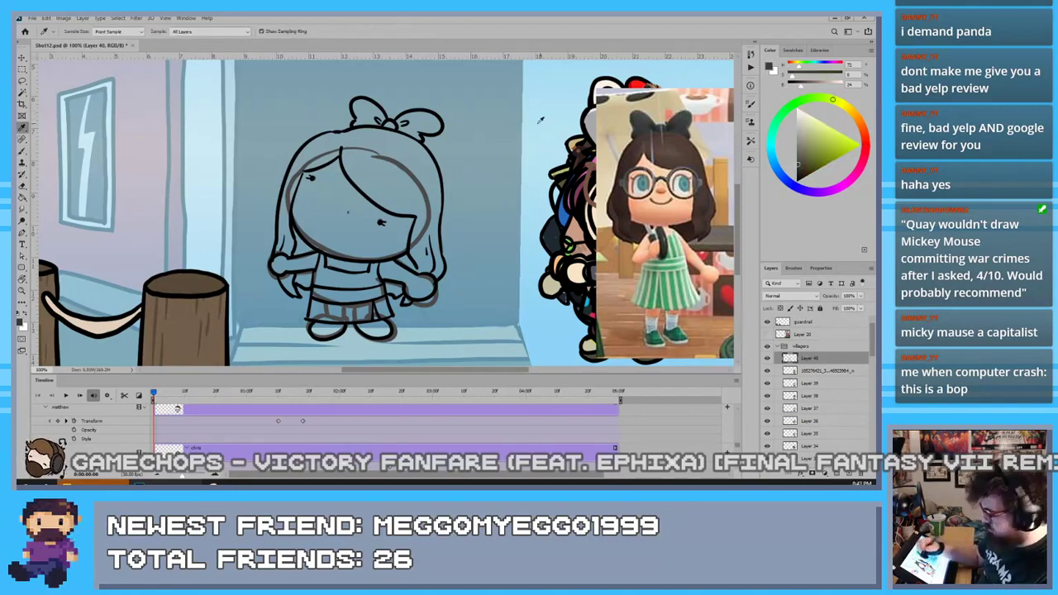
drag(395, 121, 406, 124)
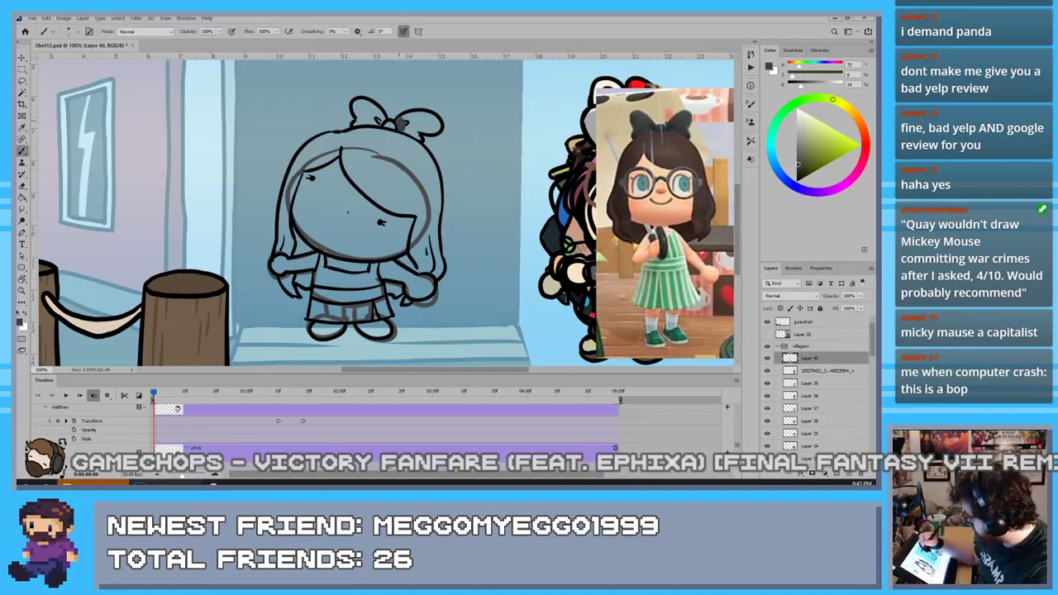
click(145, 32)
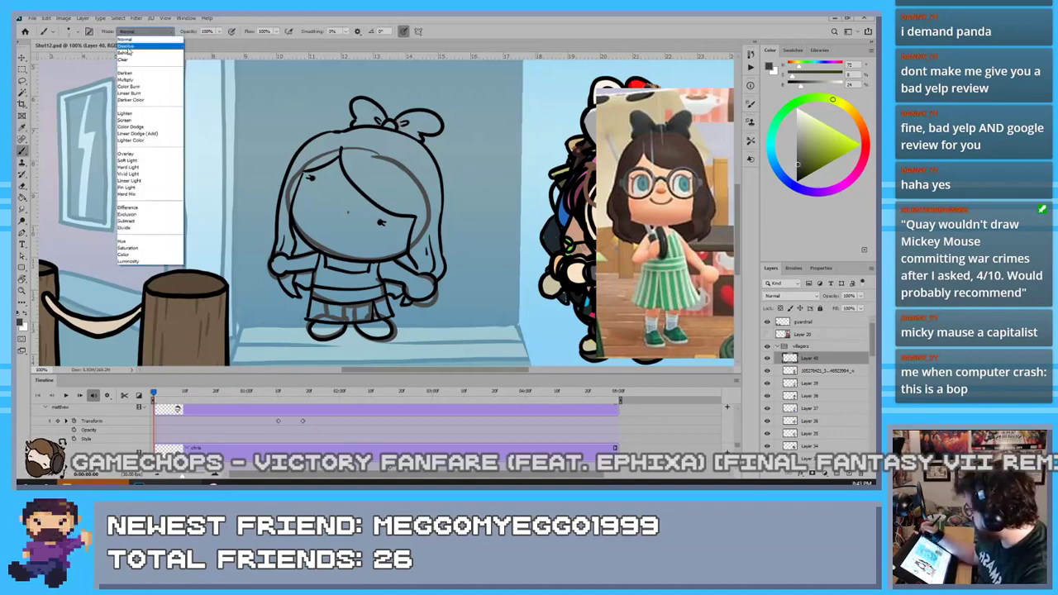
click(132, 54)
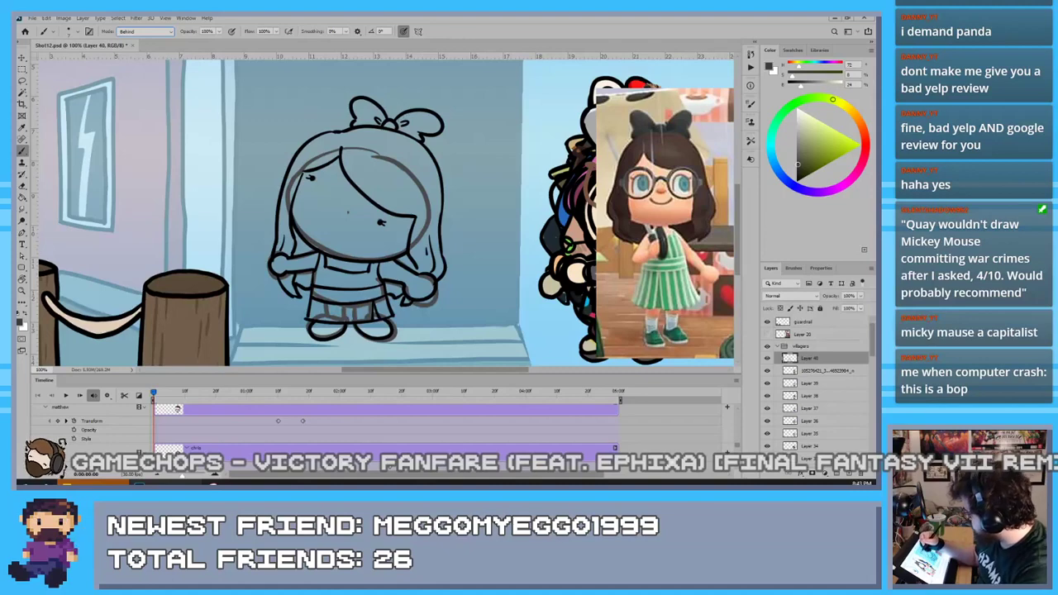
mouse_move(400, 122)
mouse_down()
mouse_move(418, 137)
mouse_move(436, 120)
mouse_move(382, 122)
mouse_move(357, 101)
mouse_move(359, 115)
mouse_move(377, 120)
mouse_move(360, 116)
mouse_up()
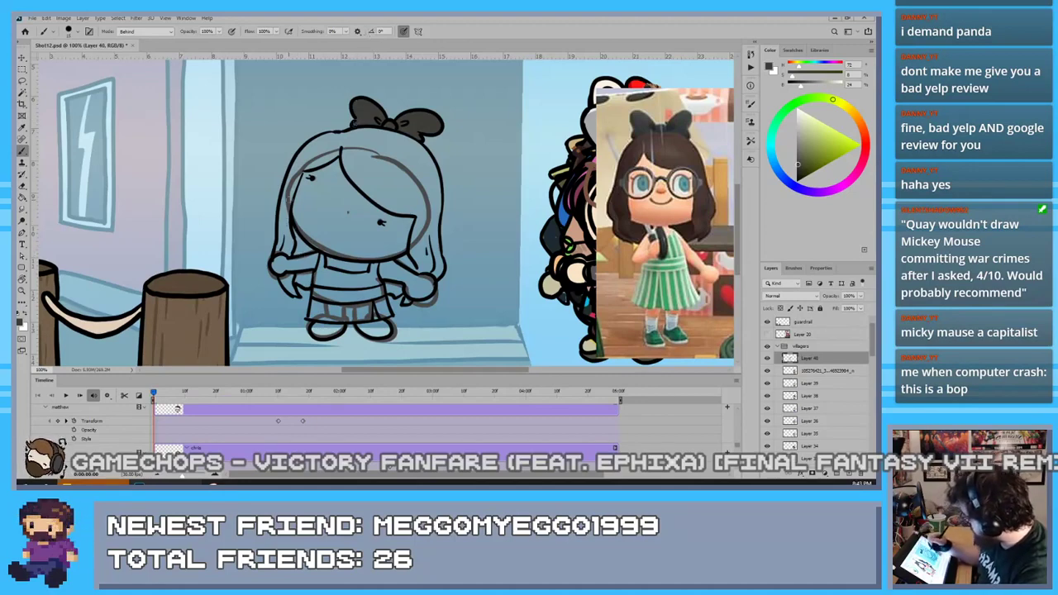
Sample the darkest hair brown from the reference and fill the hair behind the neck and under both arms
key(i)
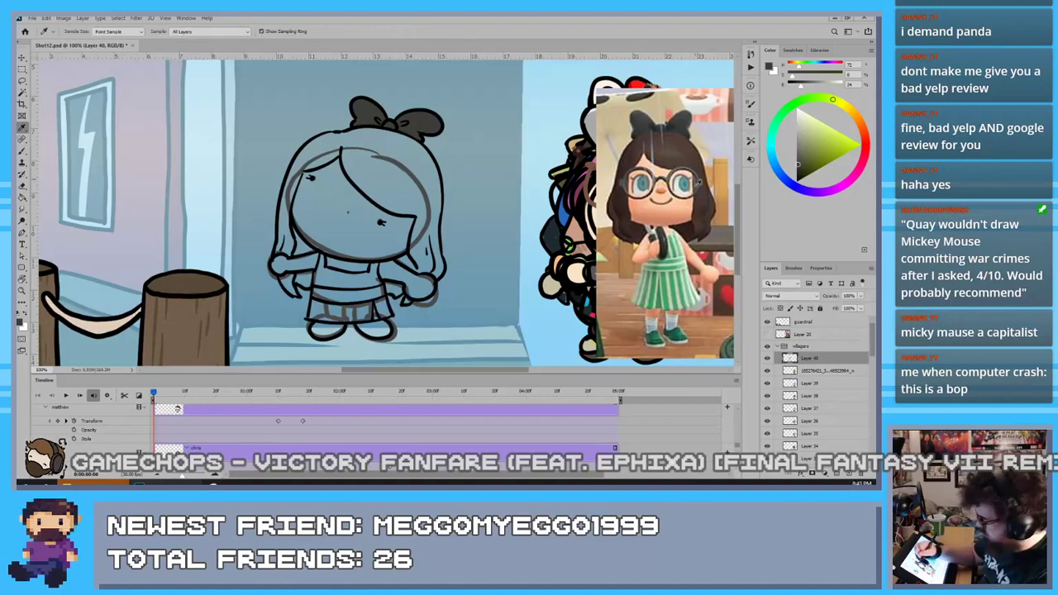
click(683, 227)
key(b)
mouse_move(407, 247)
mouse_down()
mouse_move(397, 289)
mouse_move(386, 289)
mouse_up()
drag(309, 278, 297, 279)
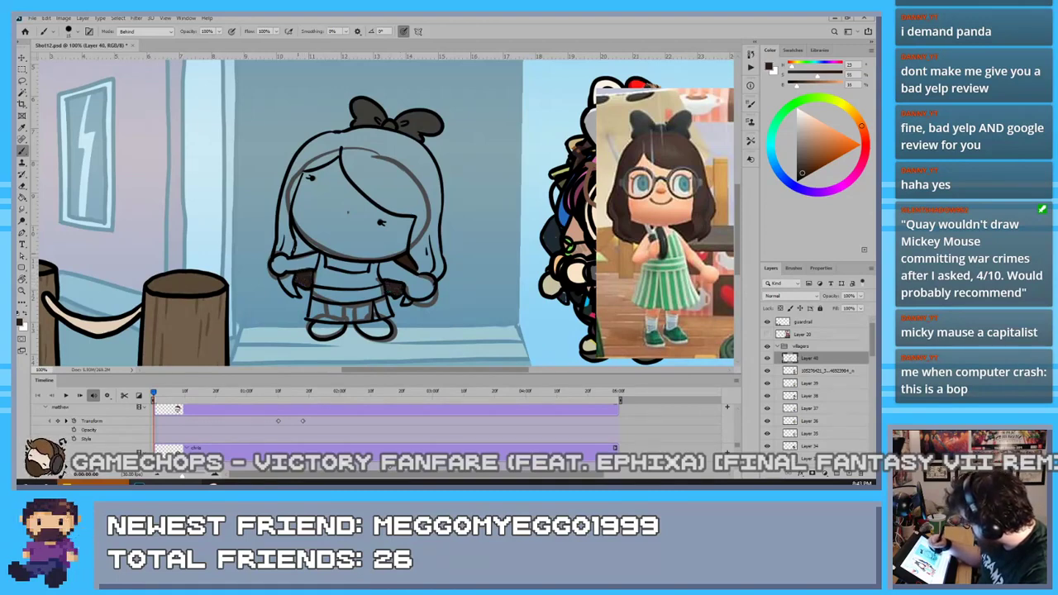
mouse_move(300, 236)
mouse_down()
mouse_move(296, 251)
mouse_move(310, 249)
mouse_move(299, 251)
mouse_up()
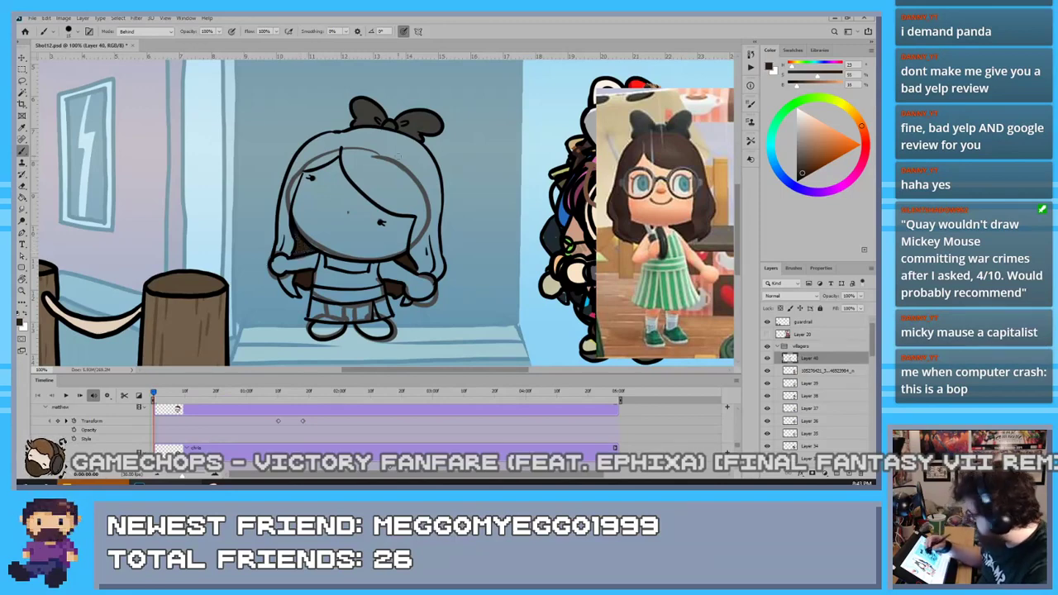
key(i)
click(552, 118)
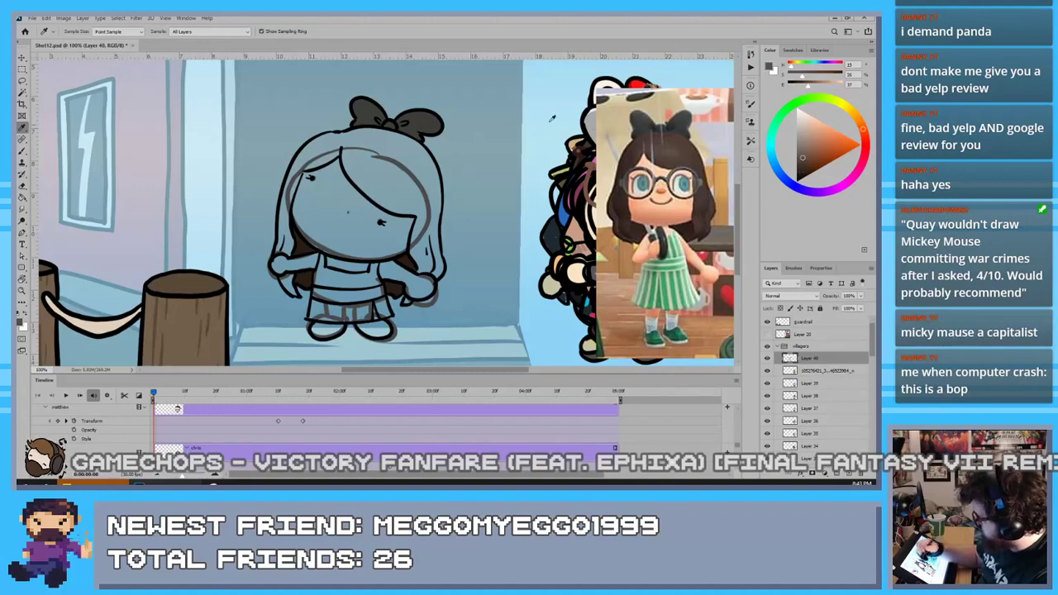
key(b)
mouse_move(349, 141)
mouse_down()
mouse_move(355, 174)
mouse_move(347, 145)
mouse_up()
key(ctrl+z)
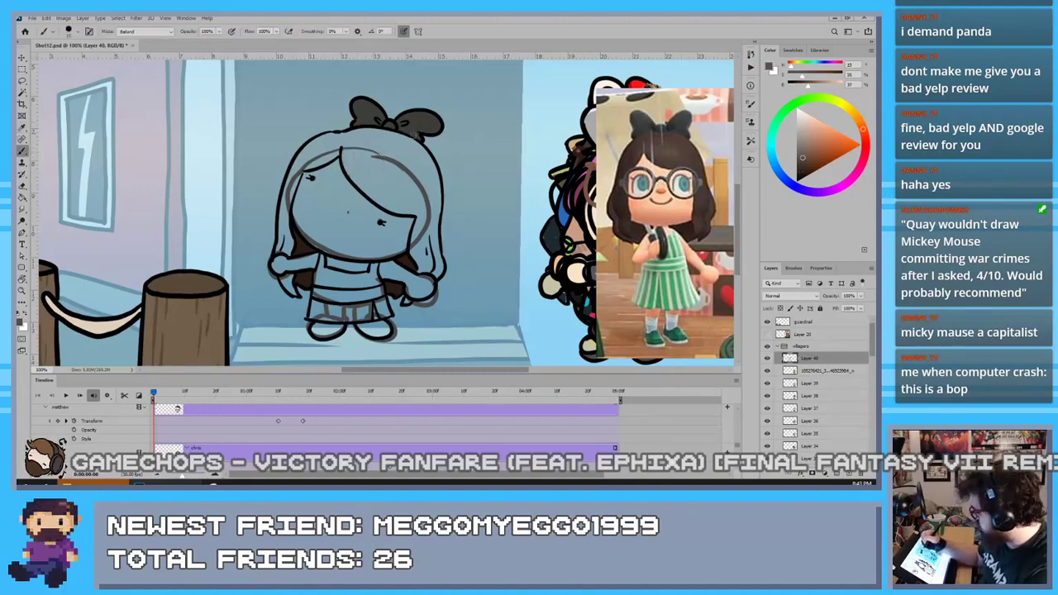
Sample a lighter brown from the reference hair and fill the front hair, including the crown, parting and both side locks
key(i)
click(687, 144)
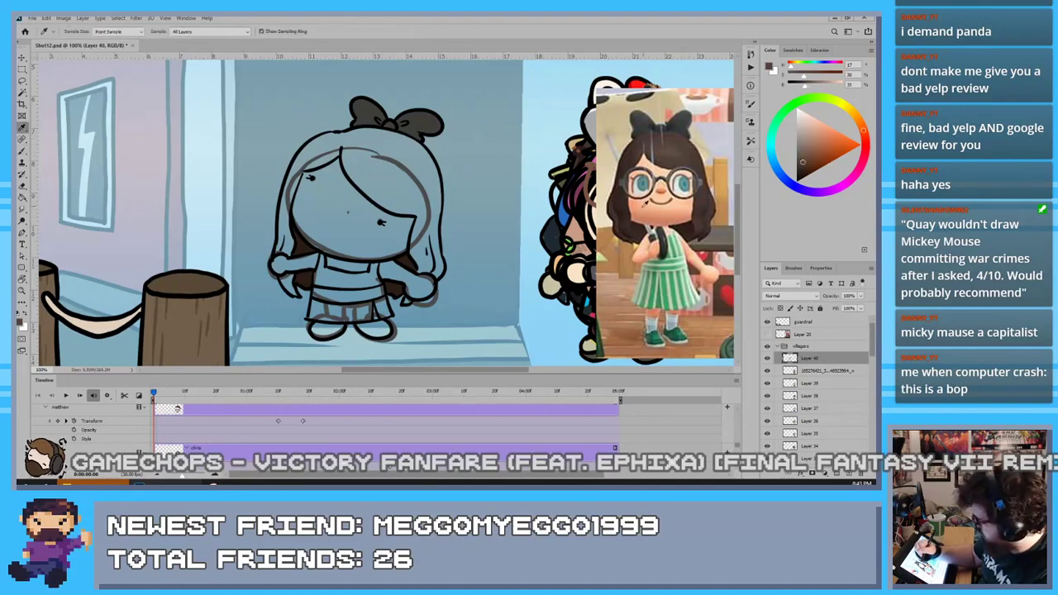
key(b)
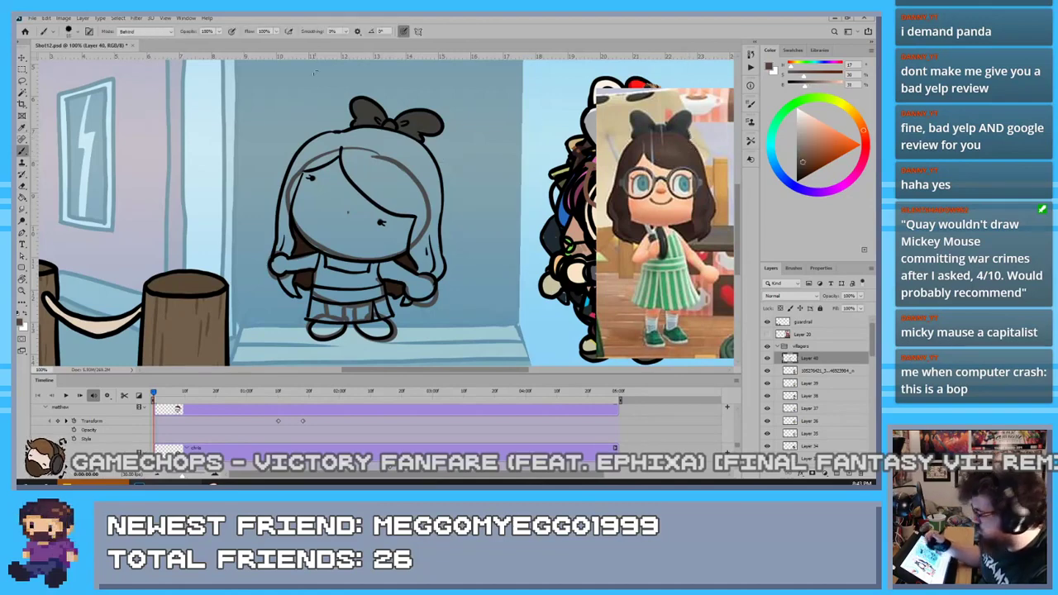
mouse_move(348, 140)
mouse_down()
mouse_move(347, 175)
mouse_move(380, 183)
mouse_move(418, 215)
mouse_up()
mouse_move(418, 215)
mouse_down()
mouse_move(413, 258)
mouse_move(437, 248)
mouse_move(430, 203)
mouse_move(423, 264)
mouse_move(412, 175)
mouse_move(433, 225)
mouse_move(438, 203)
mouse_move(422, 178)
mouse_move(424, 248)
mouse_move(414, 139)
mouse_move(436, 195)
mouse_move(409, 147)
mouse_move(429, 212)
mouse_move(424, 168)
mouse_move(436, 181)
mouse_move(431, 173)
mouse_move(427, 193)
mouse_move(404, 152)
mouse_move(399, 200)
mouse_move(356, 142)
mouse_move(409, 170)
mouse_move(406, 138)
mouse_move(356, 136)
mouse_move(363, 130)
mouse_move(344, 141)
mouse_move(377, 132)
mouse_move(329, 151)
mouse_move(340, 136)
mouse_move(316, 139)
mouse_move(306, 152)
mouse_move(324, 164)
mouse_move(295, 166)
mouse_move(289, 256)
mouse_up()
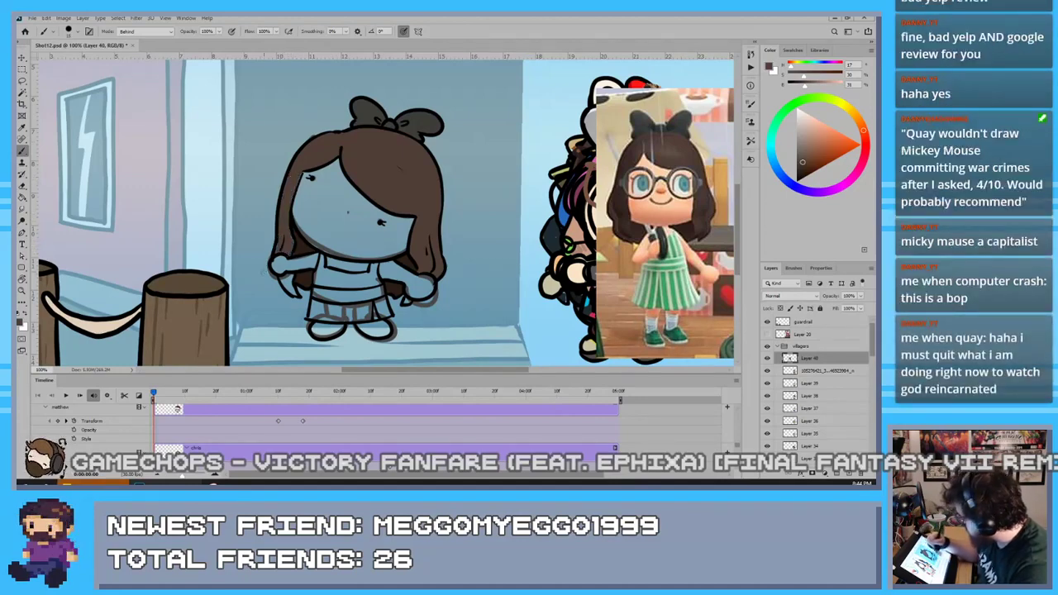
drag(339, 156, 341, 163)
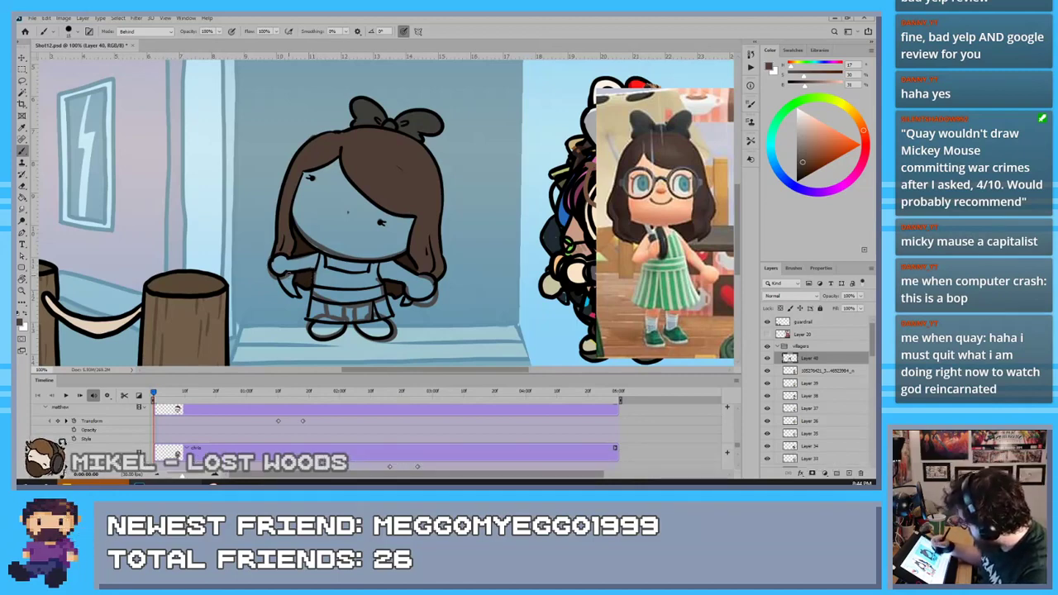
drag(287, 276, 293, 293)
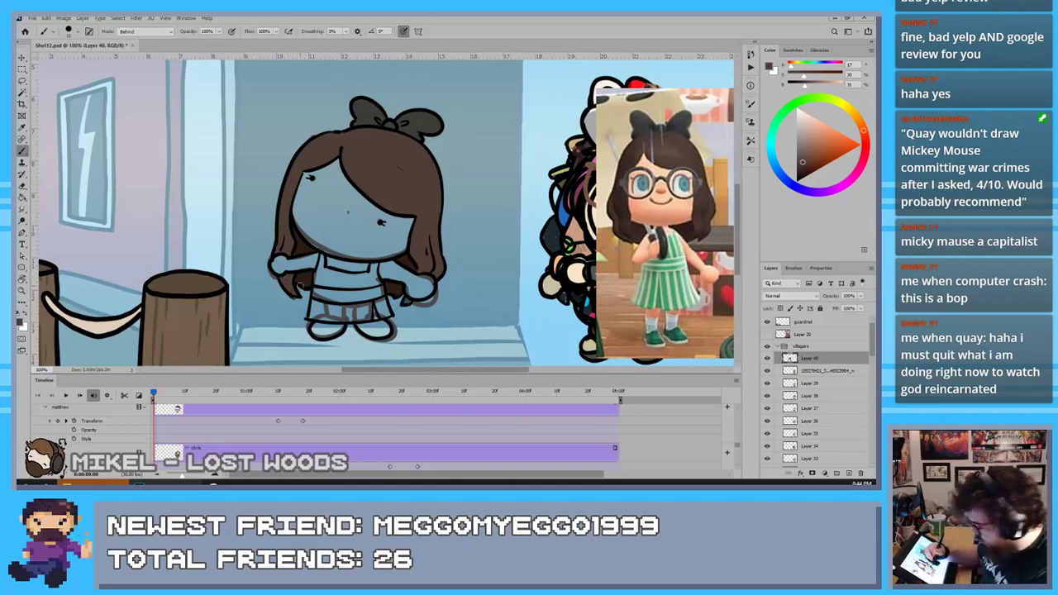
Sample the green of the reference dress and paint the waistband and vertical stripes on the bodice and skirt
key(i)
click(671, 256)
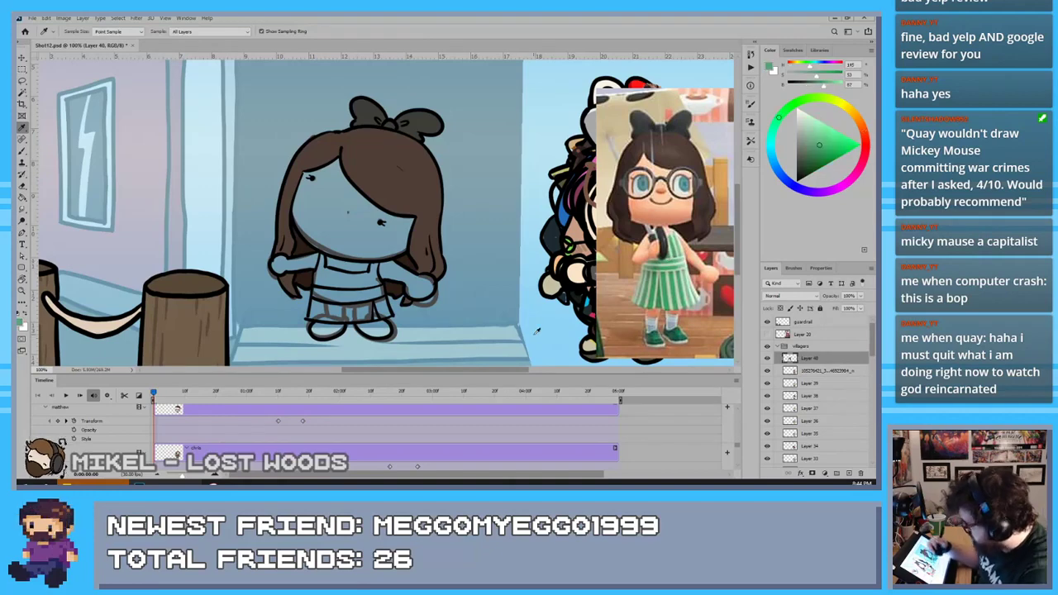
key(b)
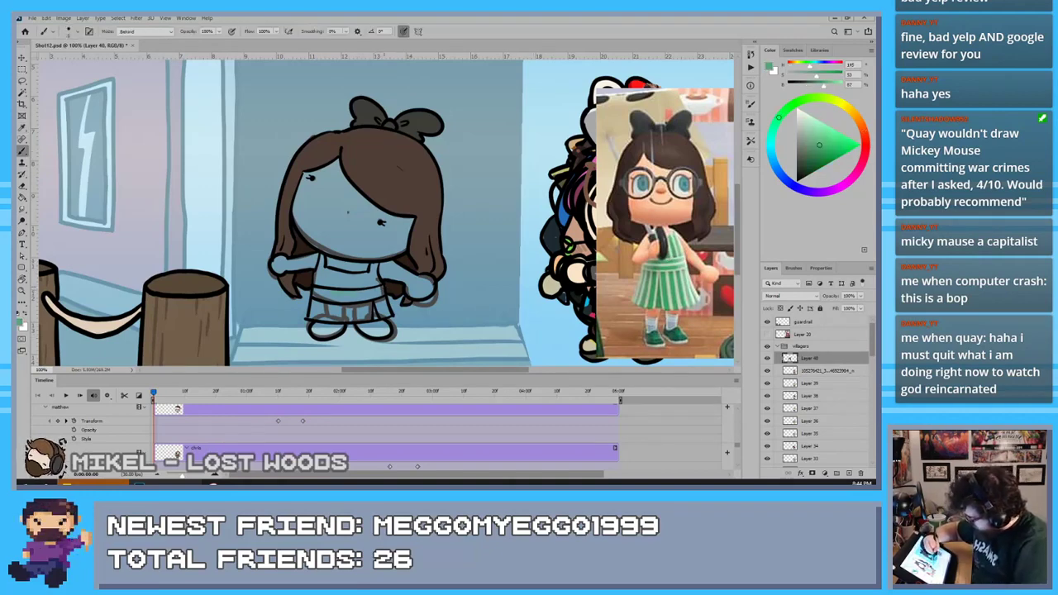
drag(317, 290, 383, 288)
drag(314, 295, 383, 296)
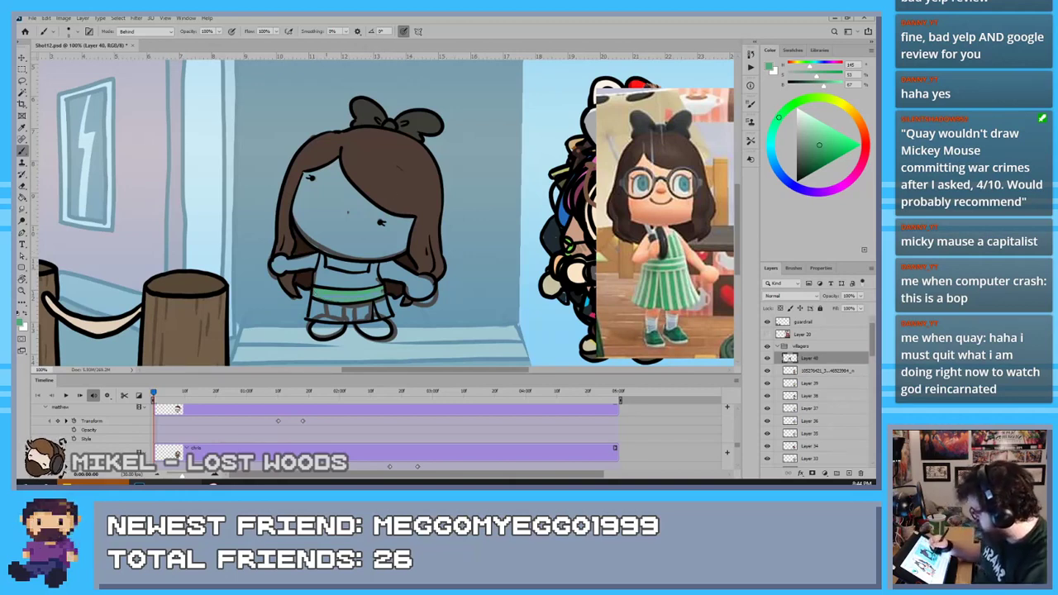
drag(318, 294, 381, 293)
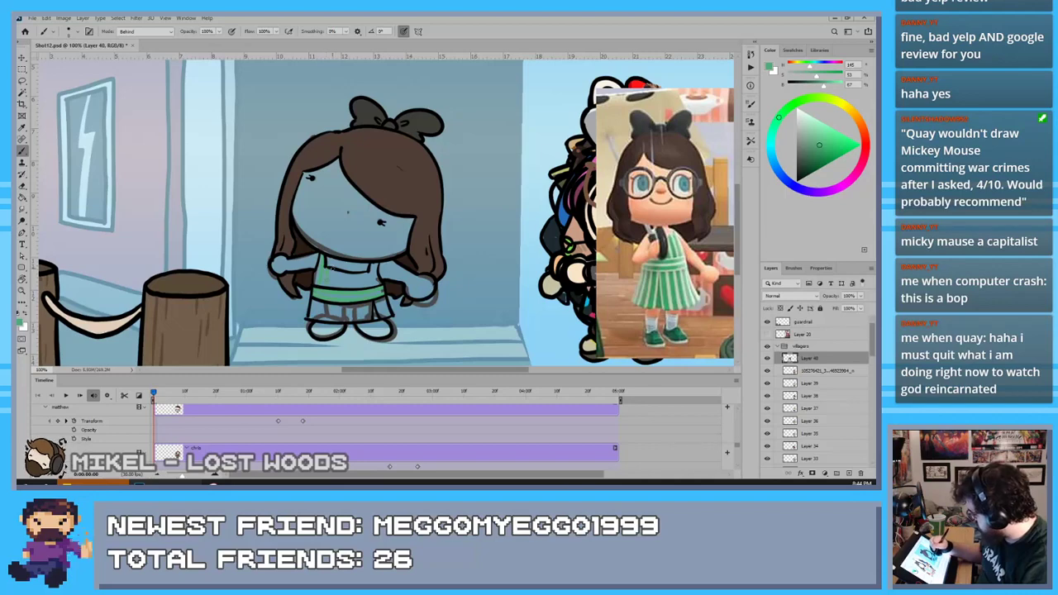
mouse_move(322, 258)
mouse_down()
mouse_move(320, 284)
mouse_move(339, 277)
mouse_up()
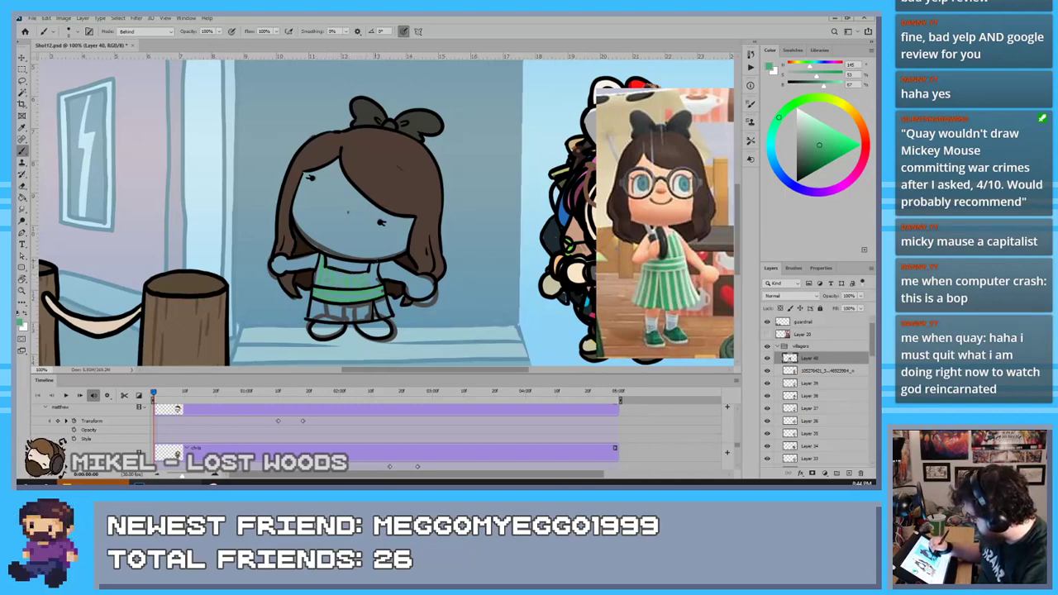
drag(374, 263, 372, 285)
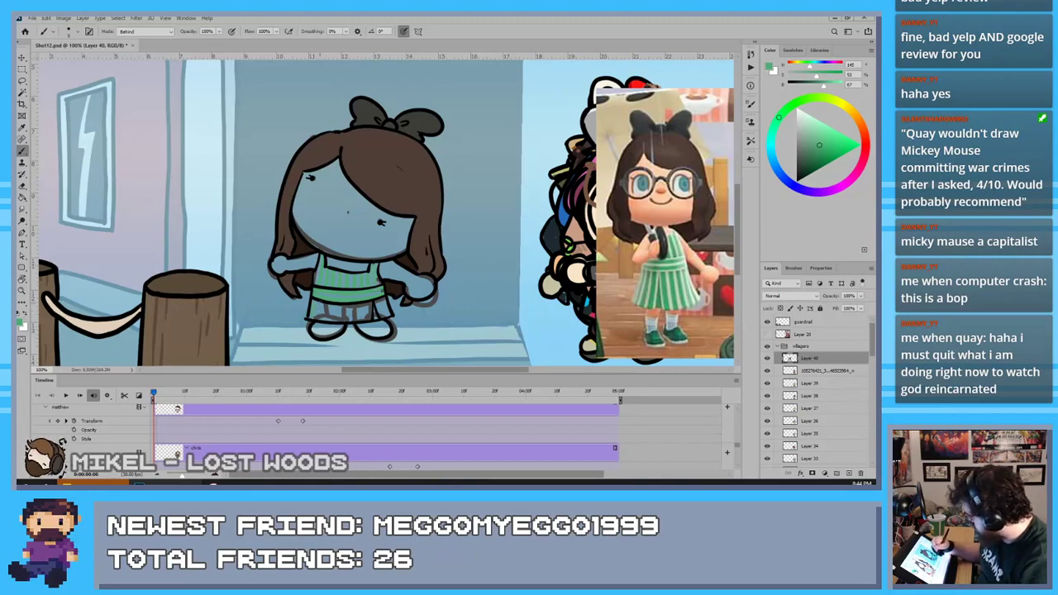
mouse_move(328, 302)
mouse_down()
mouse_move(328, 318)
mouse_move(383, 320)
mouse_up()
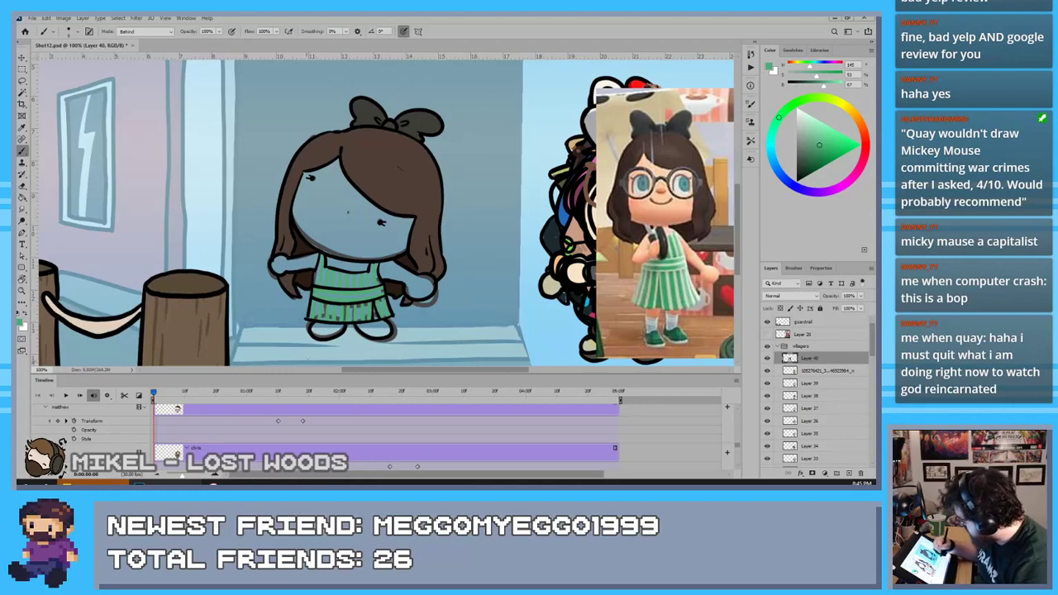
Pick white, enlarge the brush, and paint the gaps between the green stripes of the dress
click(796, 110)
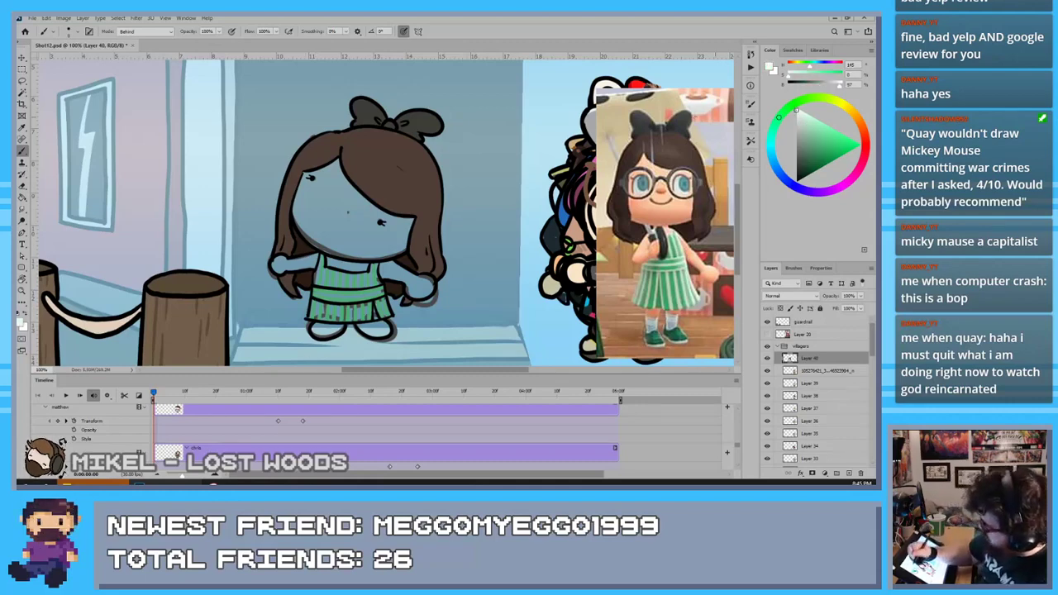
key(e)
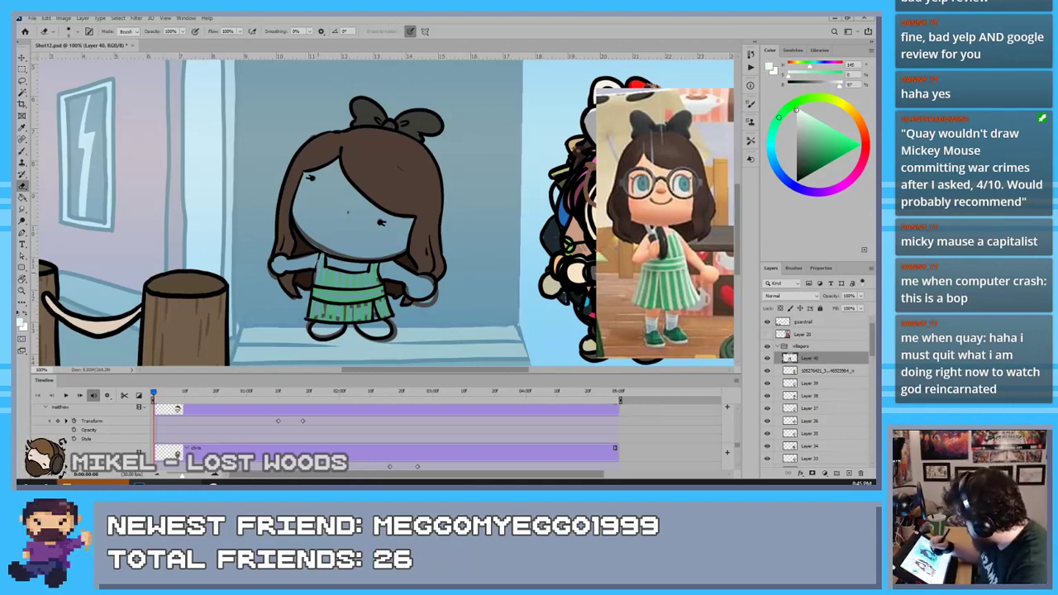
key(b)
mouse_move(320, 255)
mouse_down()
mouse_move(315, 284)
mouse_move(328, 284)
mouse_up()
key(bracketright)
key(bracketright)
key(bracketright)
drag(336, 269, 335, 285)
drag(344, 272, 353, 287)
mouse_move(359, 274)
mouse_down()
mouse_move(360, 287)
mouse_move(374, 277)
mouse_move(371, 288)
mouse_move(377, 265)
mouse_move(370, 276)
mouse_move(389, 317)
mouse_move(375, 320)
mouse_up()
Undo the last white strokes on the dress and repaint white between the stripes along the skirt hem
key(ctrl+z)
key(ctrl+z)
key(ctrl+z)
key(ctrl+z)
key(ctrl+z)
key(ctrl+z)
key(ctrl+z)
drag(365, 312, 351, 320)
drag(338, 310, 337, 321)
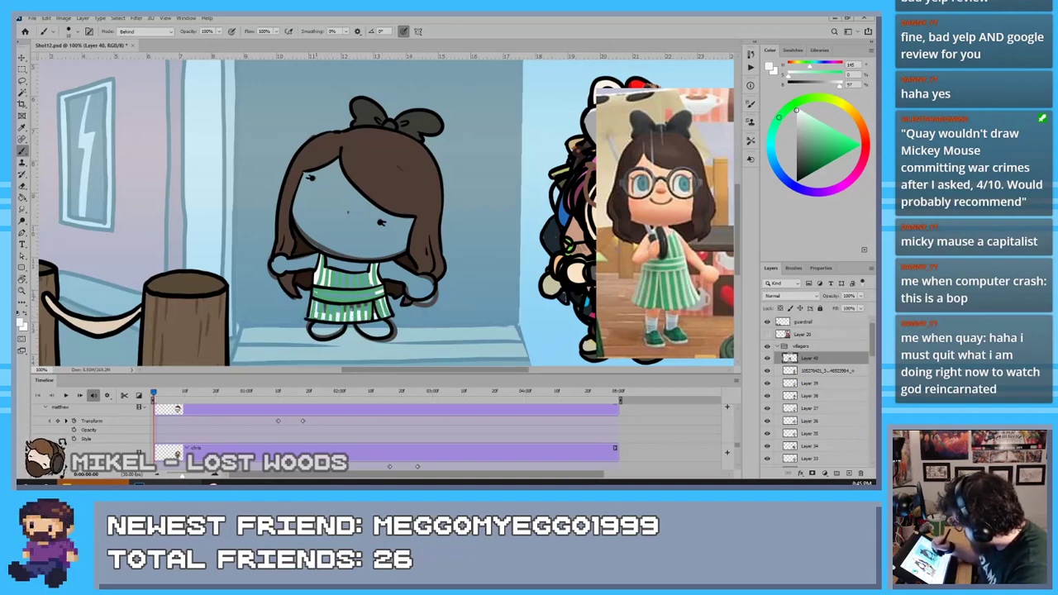
Fill the remaining gaps between the green stripes on the bodice and skirt with white
drag(320, 283, 321, 297)
drag(318, 301, 318, 312)
drag(323, 303, 325, 314)
drag(340, 272, 352, 279)
drag(344, 274, 371, 288)
mouse_move(373, 302)
mouse_down()
mouse_move(376, 313)
mouse_move(363, 311)
mouse_move(360, 291)
mouse_up()
drag(360, 302, 359, 318)
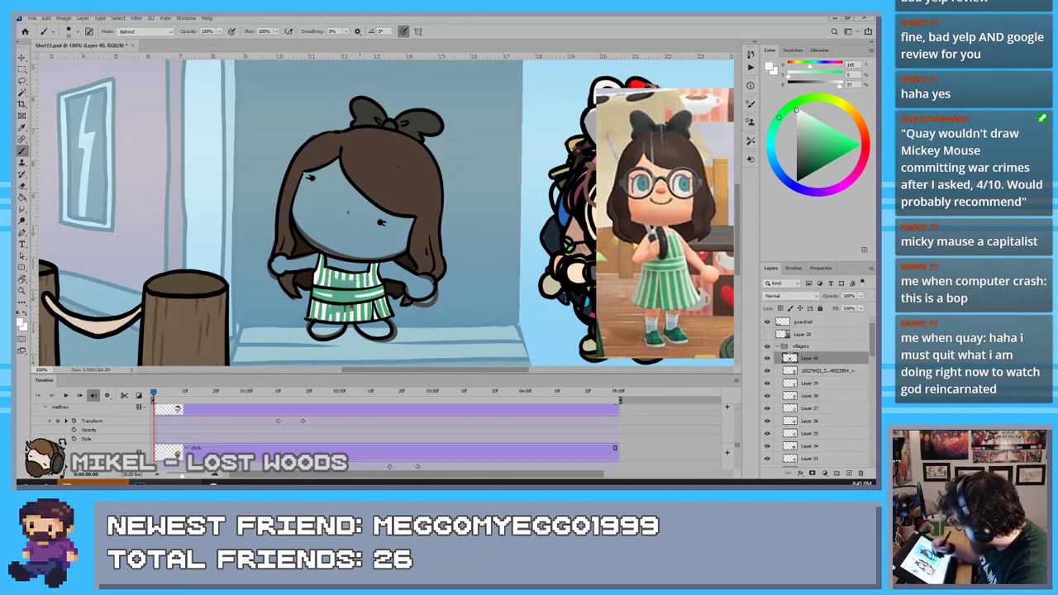
drag(350, 280, 350, 289)
drag(347, 304, 347, 315)
drag(344, 280, 342, 291)
drag(338, 305, 338, 314)
drag(335, 278, 334, 287)
drag(333, 301, 333, 314)
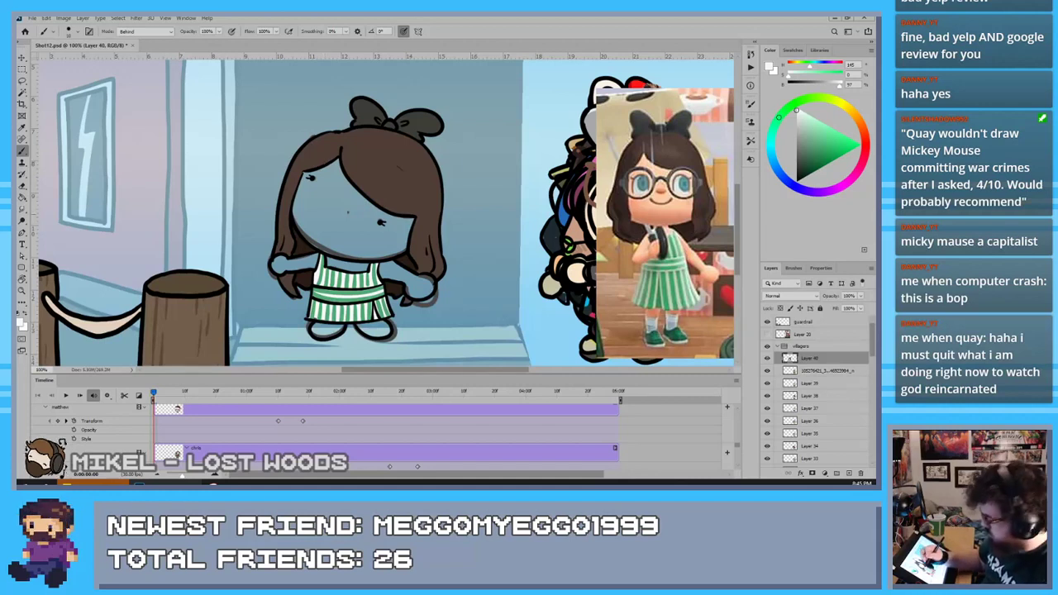
Sample the dark green of the reference shoes and fill both shoes with it
key(i)
click(682, 207)
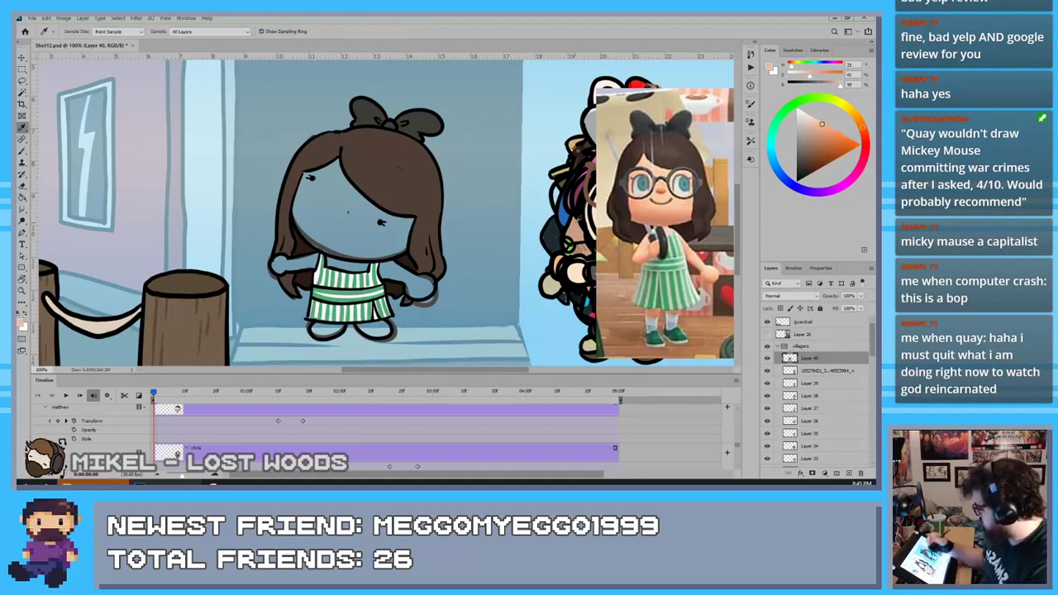
click(657, 330)
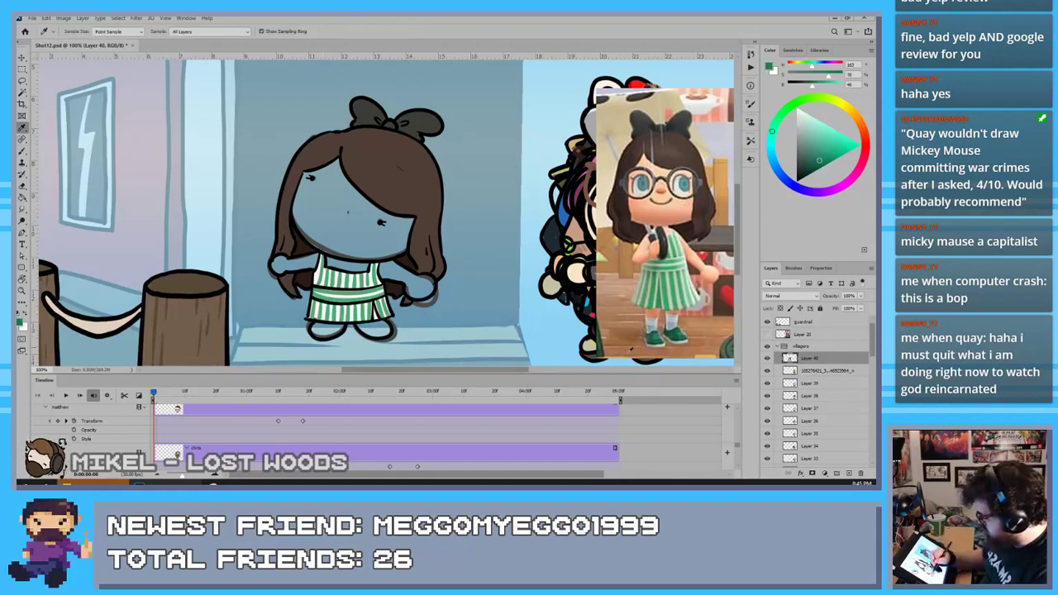
key(b)
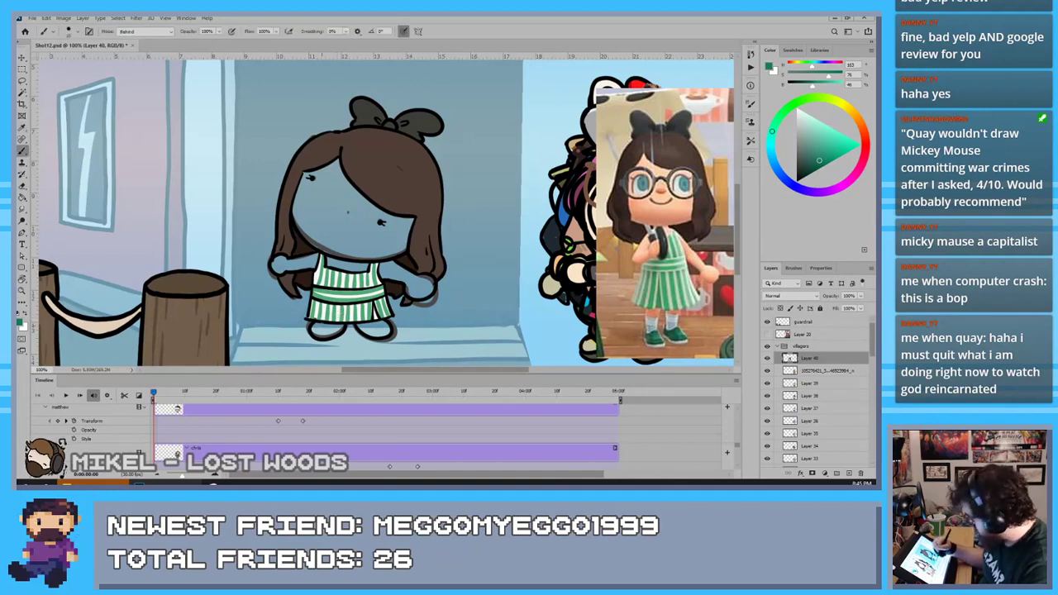
drag(319, 328, 385, 324)
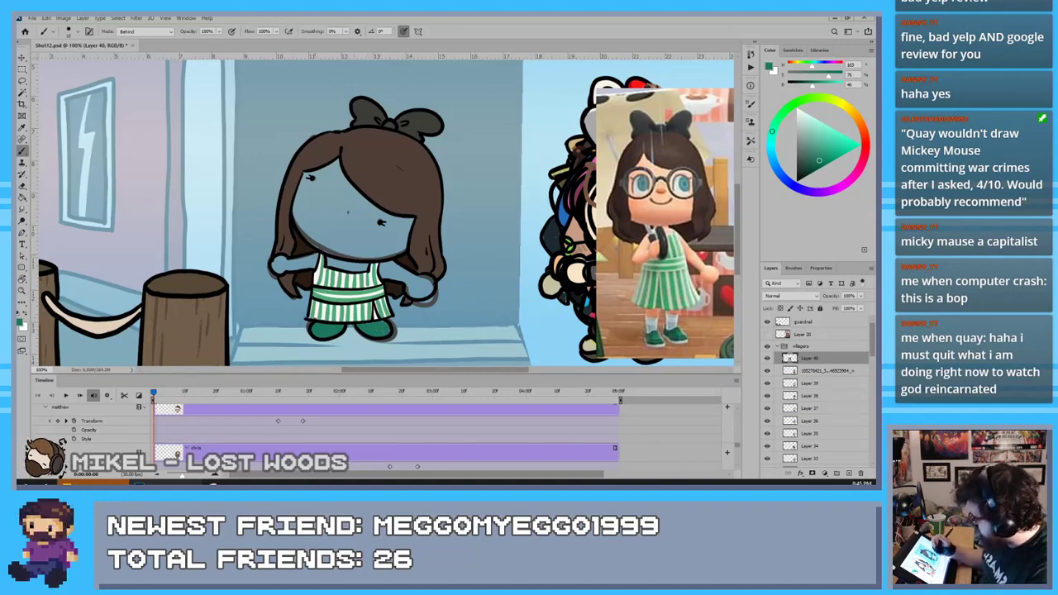
key(i)
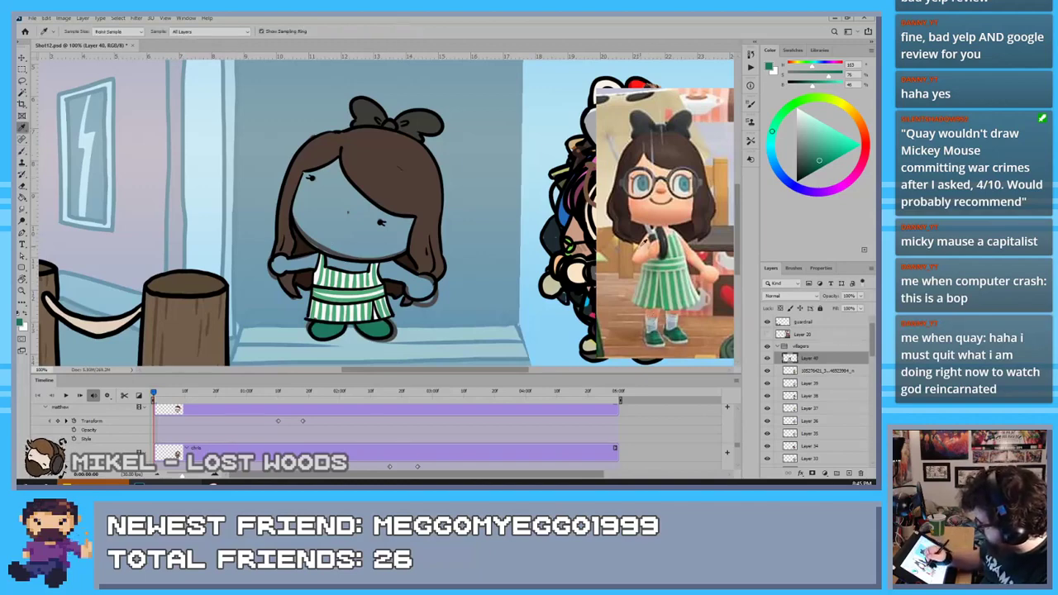
Sample the reference villager's skin tone, lighten it slightly, and fill the face, arms and hands behind the linework
click(642, 243)
click(649, 157)
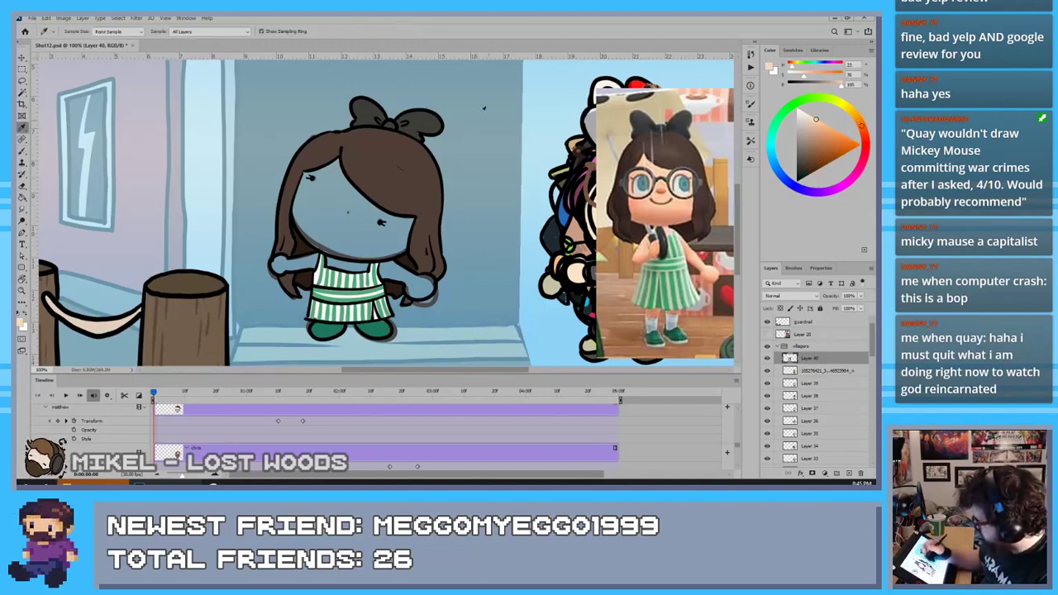
click(810, 116)
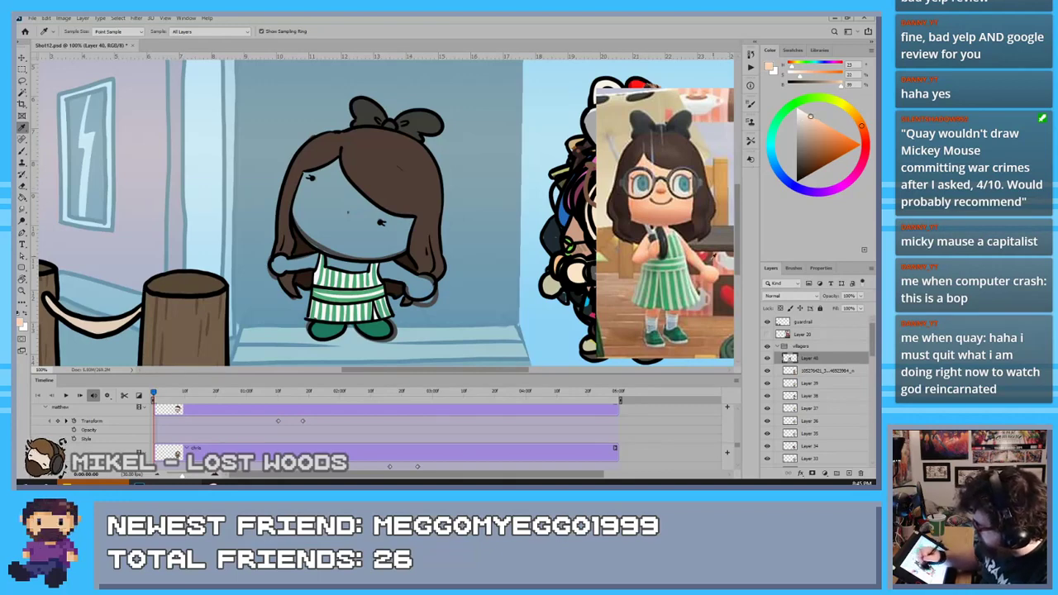
key(b)
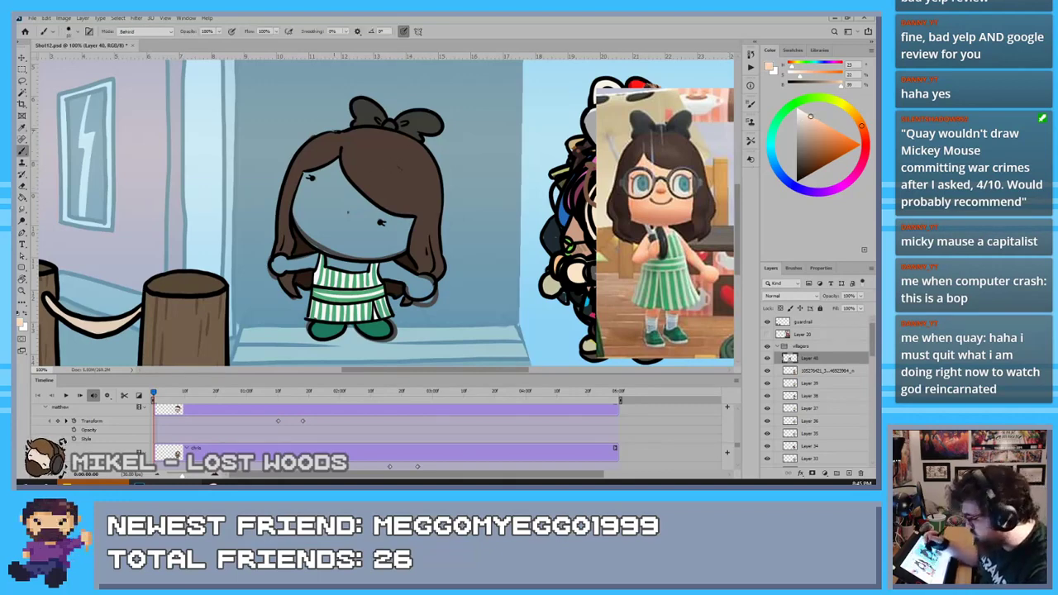
mouse_move(336, 166)
mouse_down()
mouse_move(326, 233)
mouse_move(313, 209)
mouse_up()
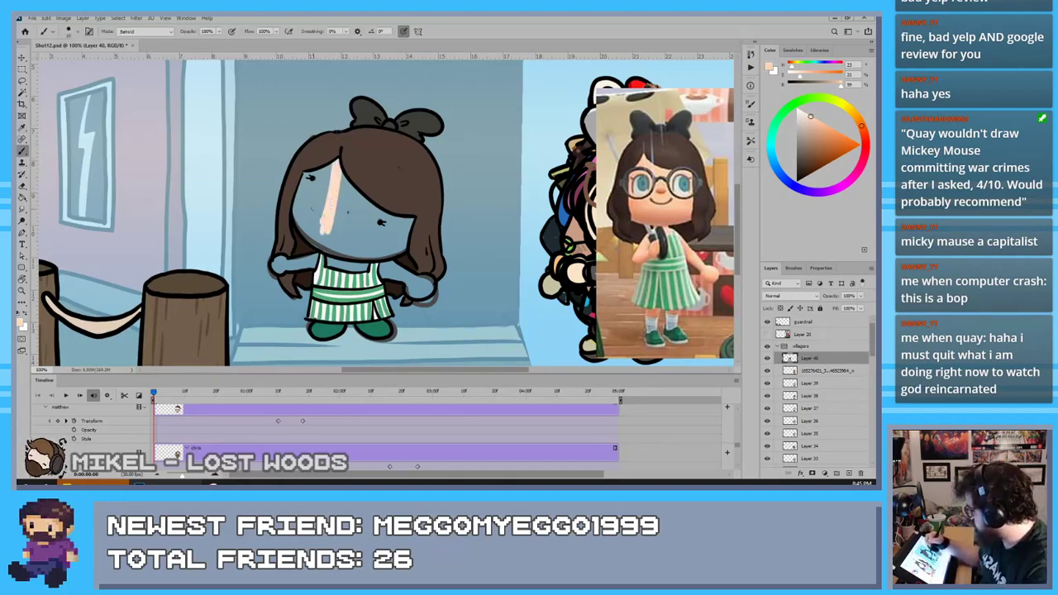
mouse_move(327, 163)
mouse_down()
mouse_move(306, 235)
mouse_move(304, 165)
mouse_move(310, 252)
mouse_move(350, 192)
mouse_move(364, 264)
mouse_move(379, 207)
mouse_move(393, 211)
mouse_move(389, 266)
mouse_move(430, 285)
mouse_move(405, 286)
mouse_up()
mouse_move(301, 262)
mouse_down()
mouse_move(313, 263)
mouse_move(279, 264)
mouse_up()
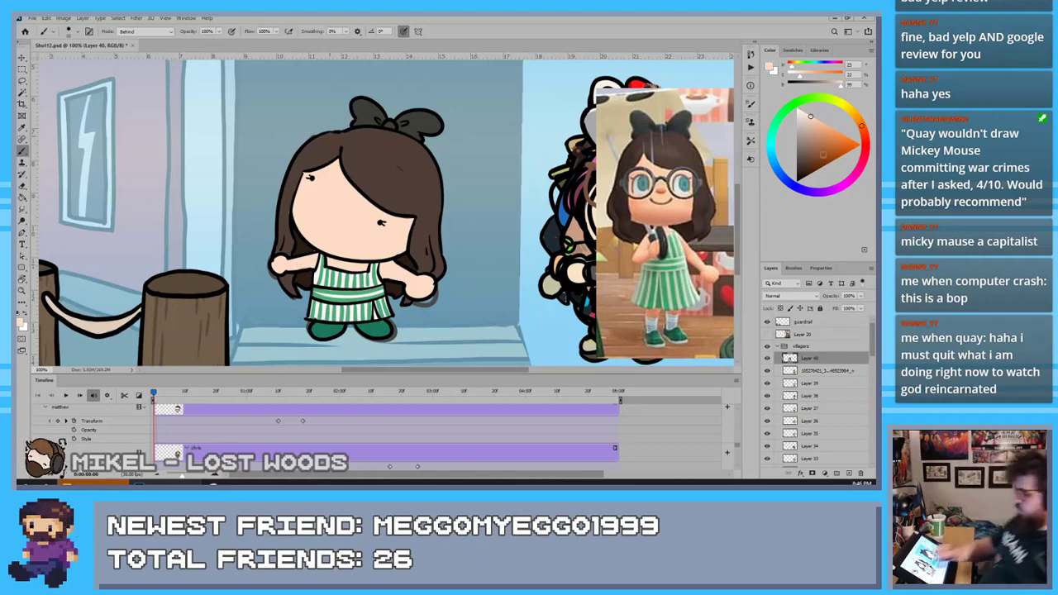
Switch the brush to black in Normal mode and draw large round glasses with a bridge and short temple ends over both eyes
click(797, 180)
click(136, 31)
click(128, 36)
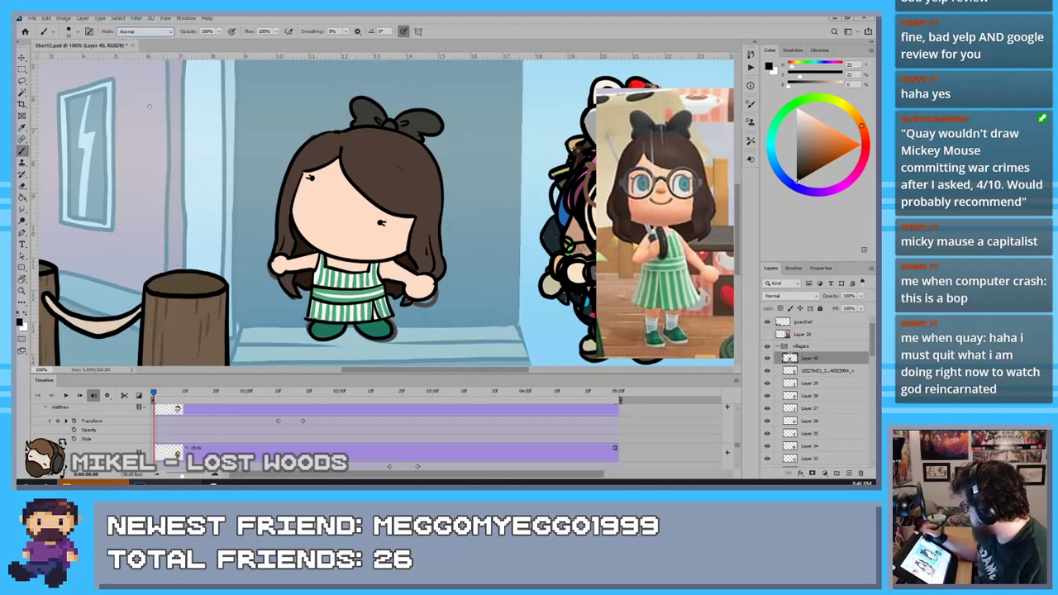
mouse_move(330, 174)
mouse_down()
mouse_move(273, 211)
mouse_move(312, 164)
mouse_up()
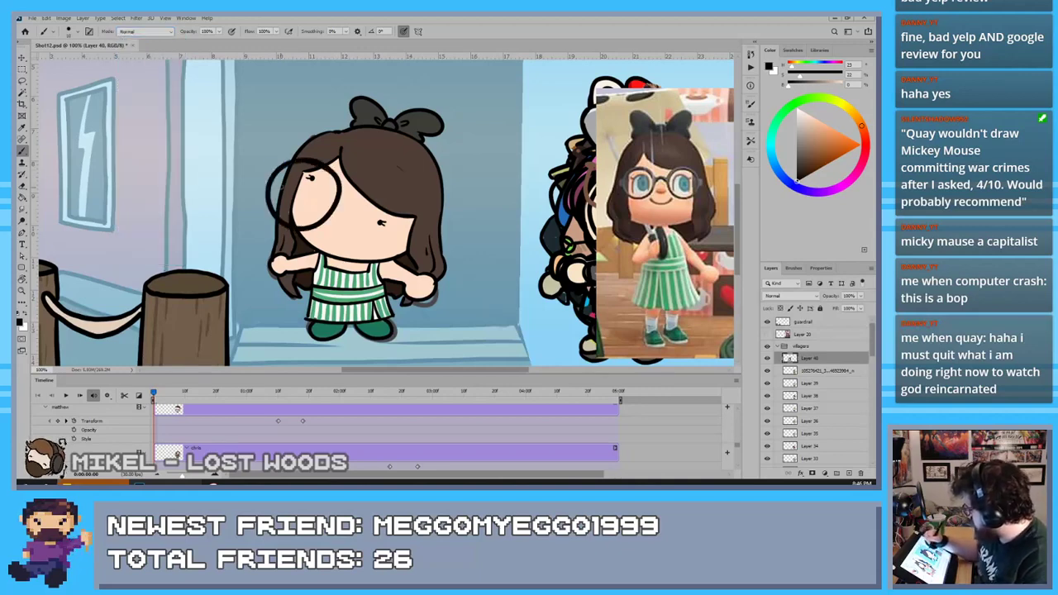
mouse_move(394, 192)
mouse_down()
mouse_move(367, 255)
mouse_move(381, 190)
mouse_move(354, 238)
mouse_move(382, 191)
mouse_up()
key(ctrl+z)
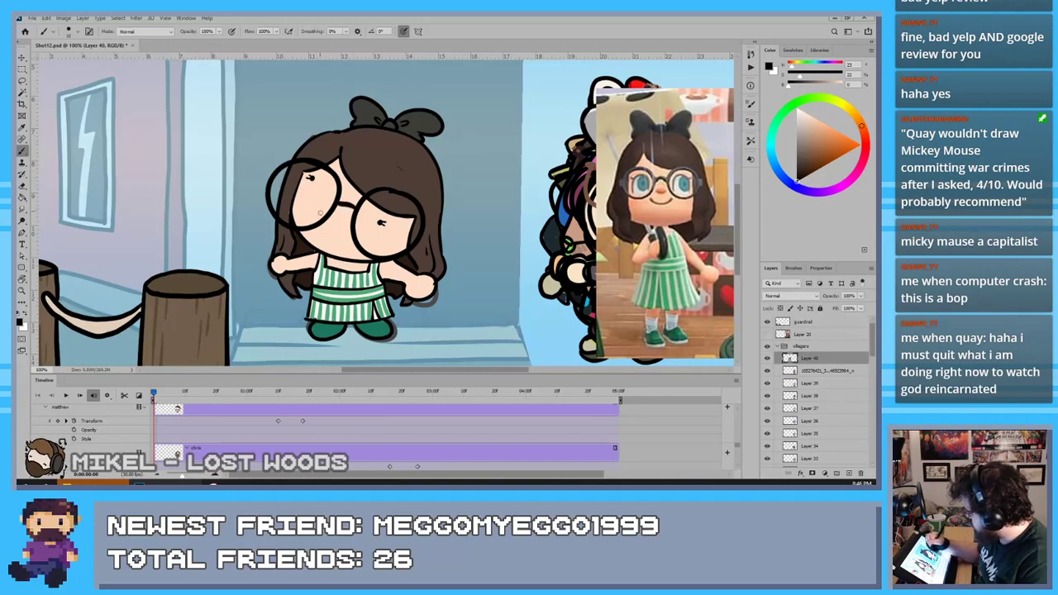
drag(355, 212, 340, 202)
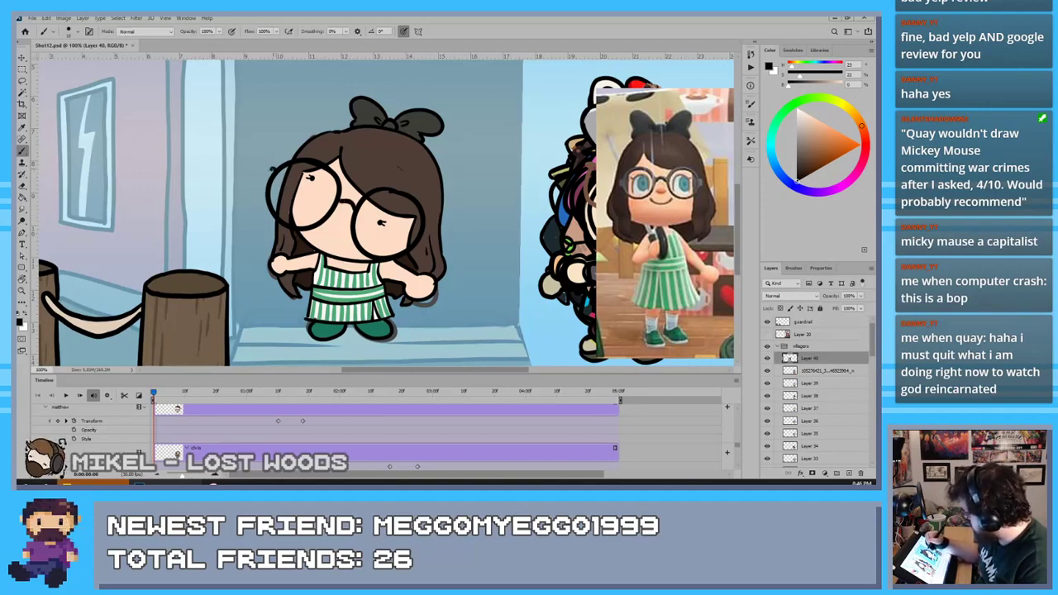
drag(272, 168, 266, 179)
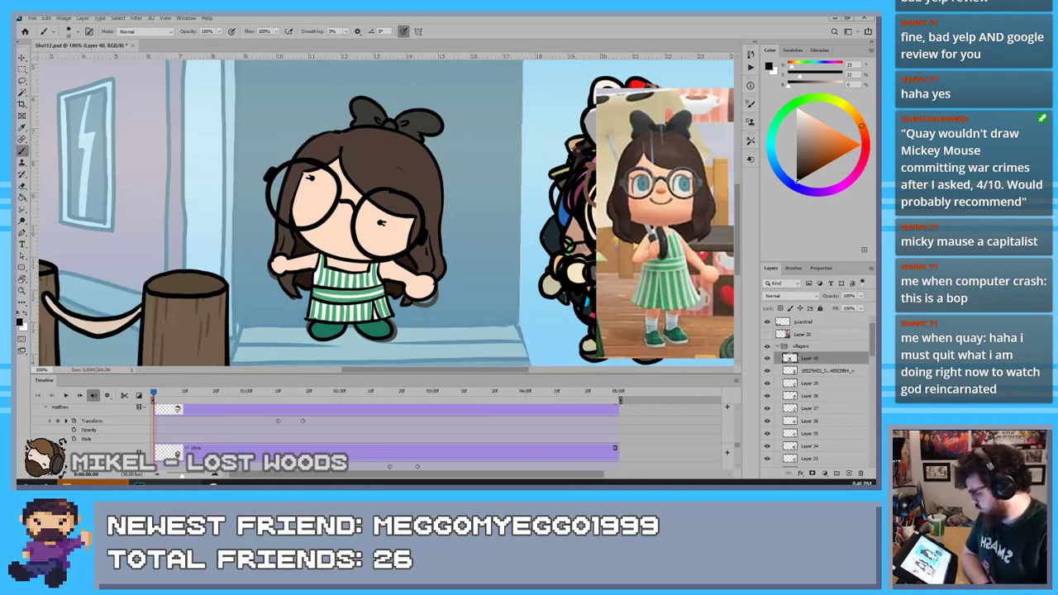
Delete the green-dress reference image layer and move the finished villager on Layer 40 onto the pile of villagers
click(821, 374)
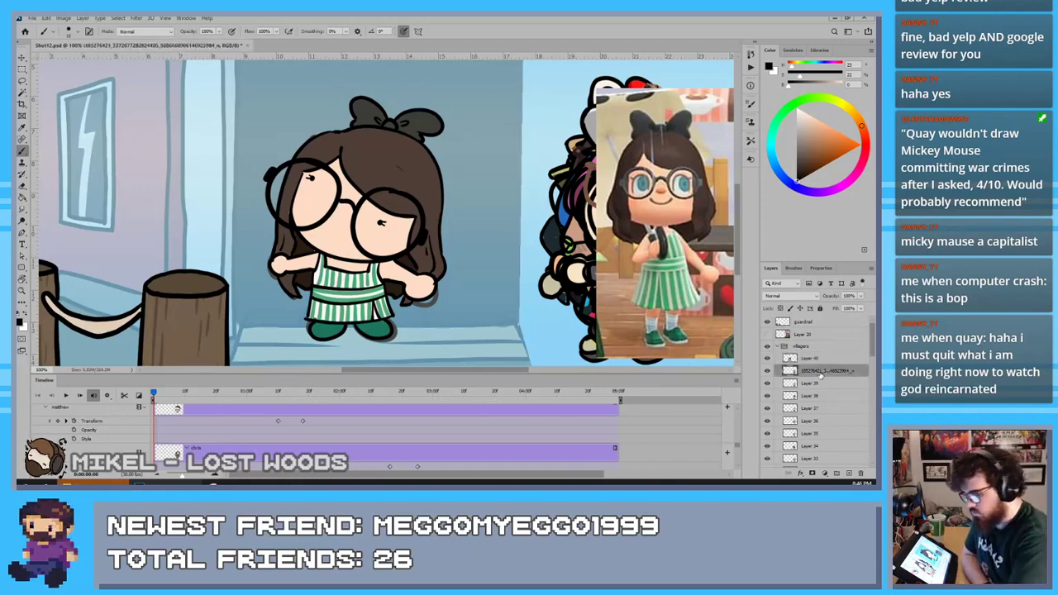
key(Delete)
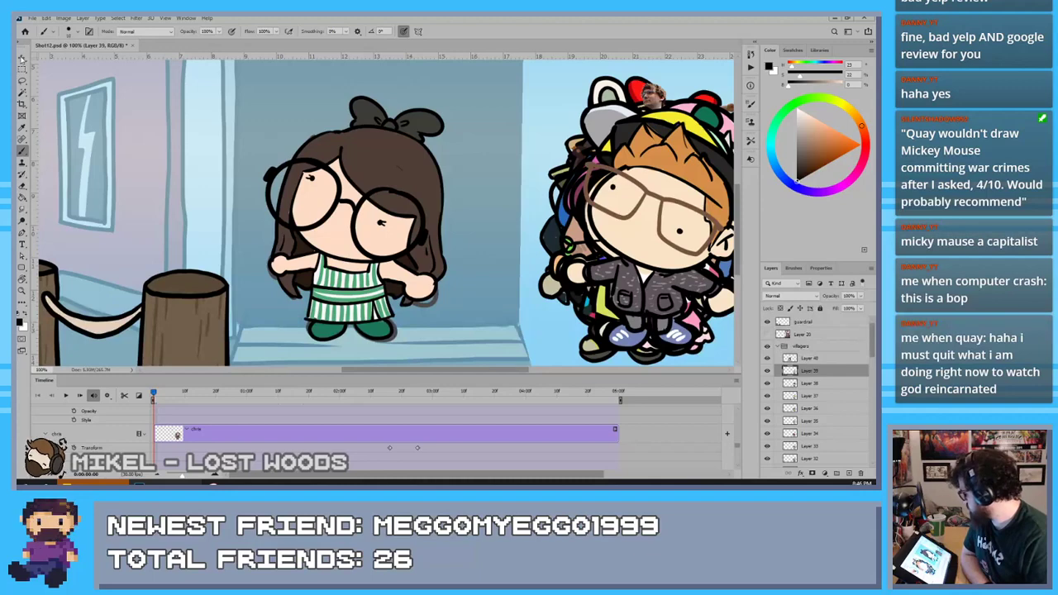
key(v)
mouse_move(370, 178)
mouse_down()
mouse_move(355, 171)
mouse_move(641, 192)
mouse_move(643, 217)
mouse_up()
click(820, 358)
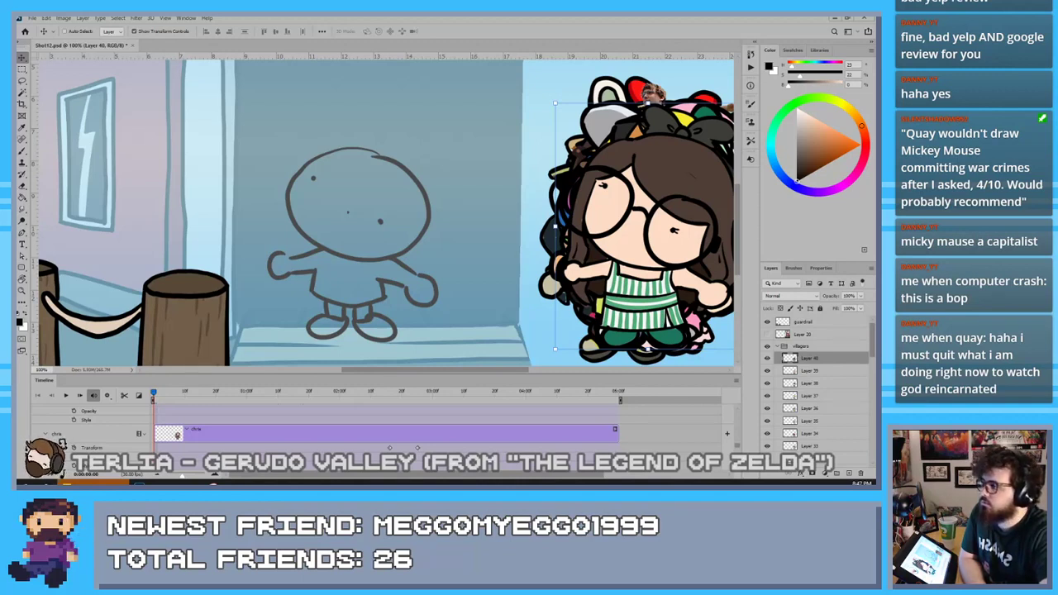
Place the reference image of the villager with the black cap and skull shirt over the template sketch and rasterize its layer
drag(765, 239, 398, 229)
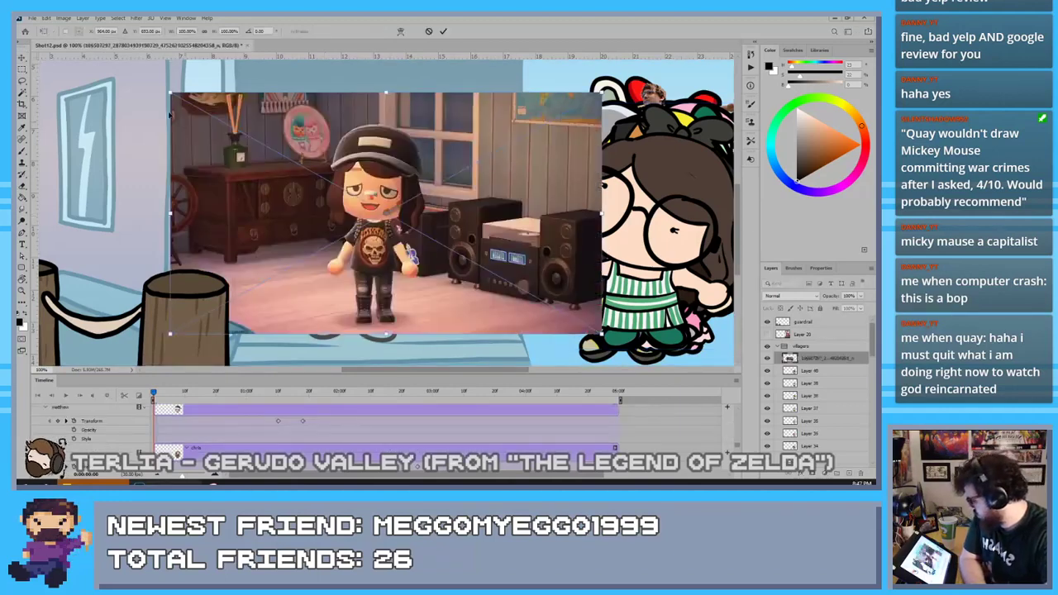
click(443, 31)
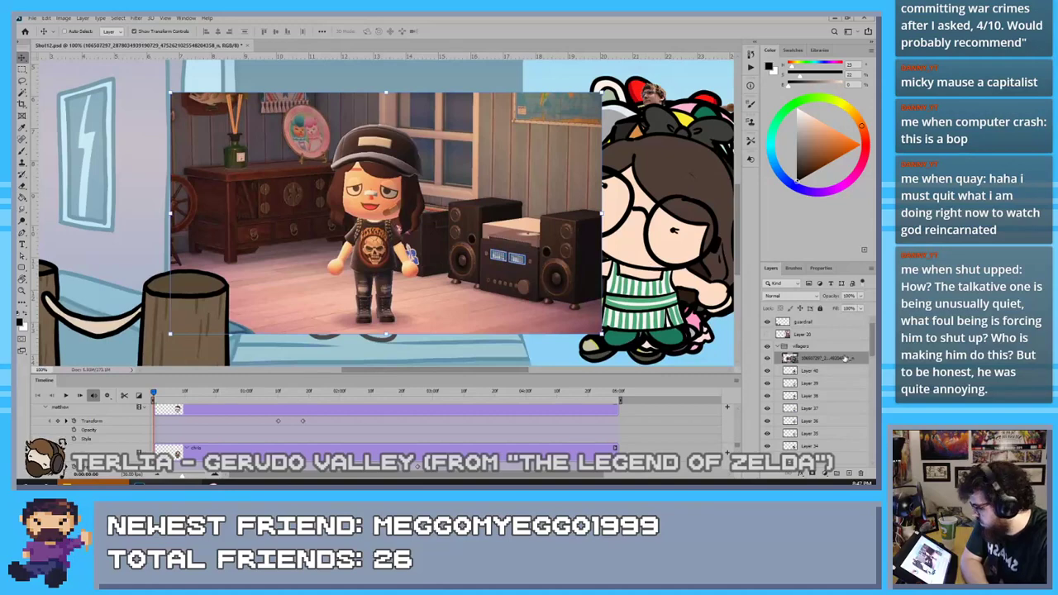
right_click(818, 360)
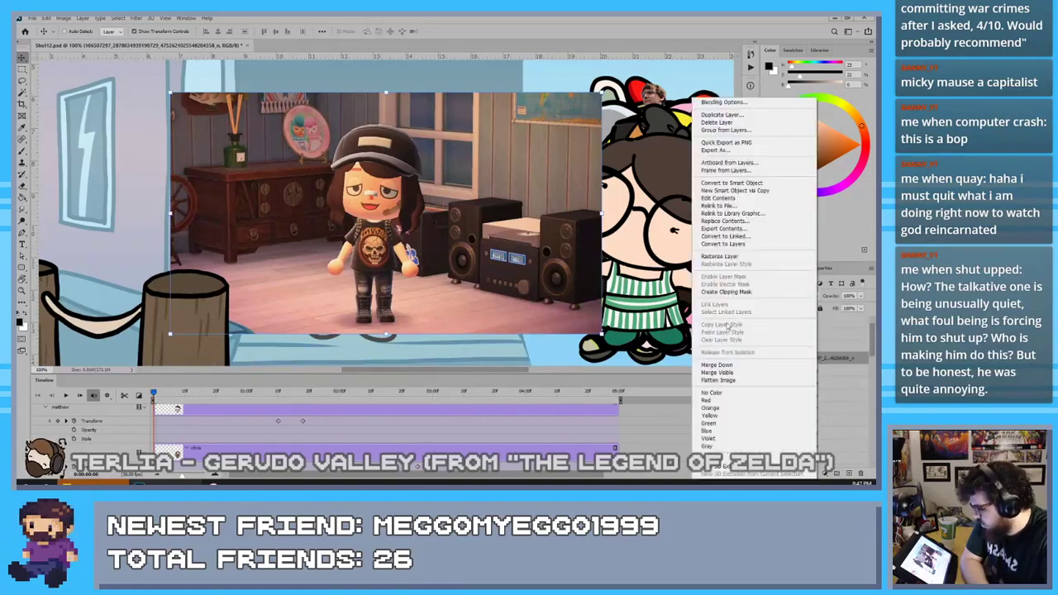
click(717, 256)
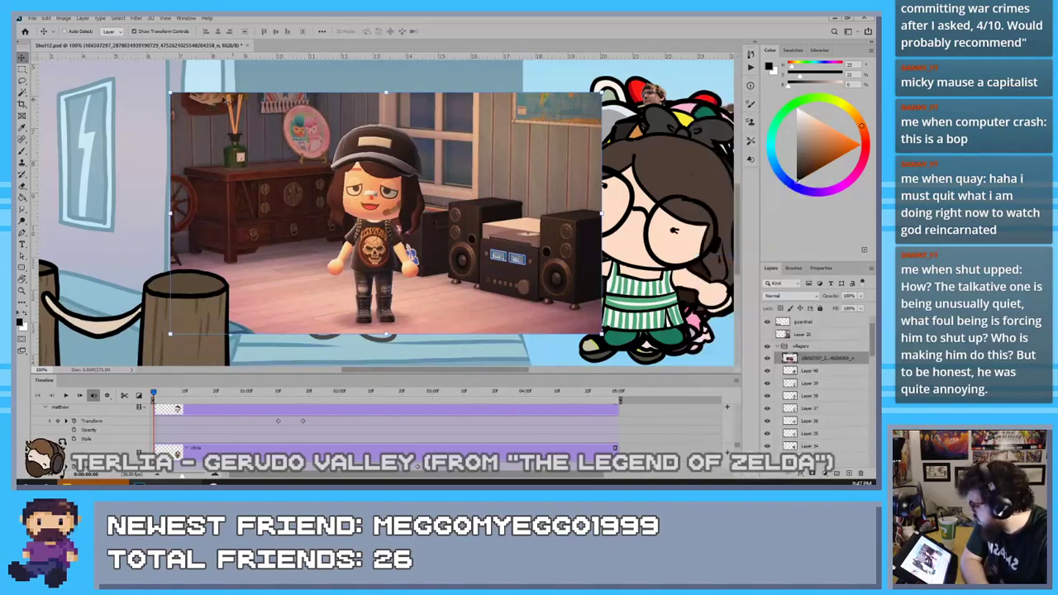
Crop the reference to a rectangle around the capped villager by deleting everything outside it, and clear the selection
click(22, 69)
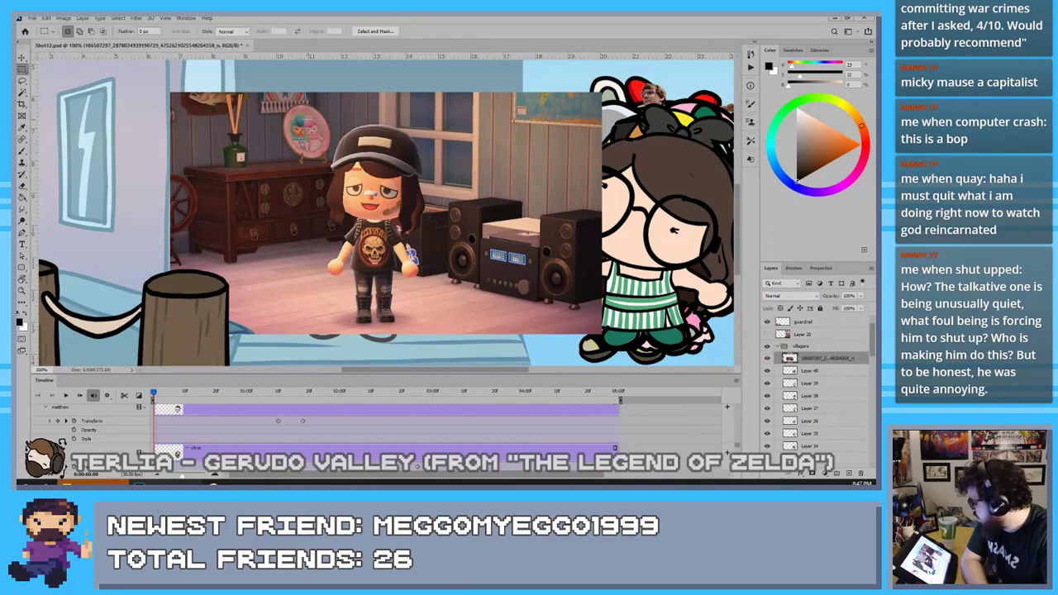
drag(307, 117, 446, 330)
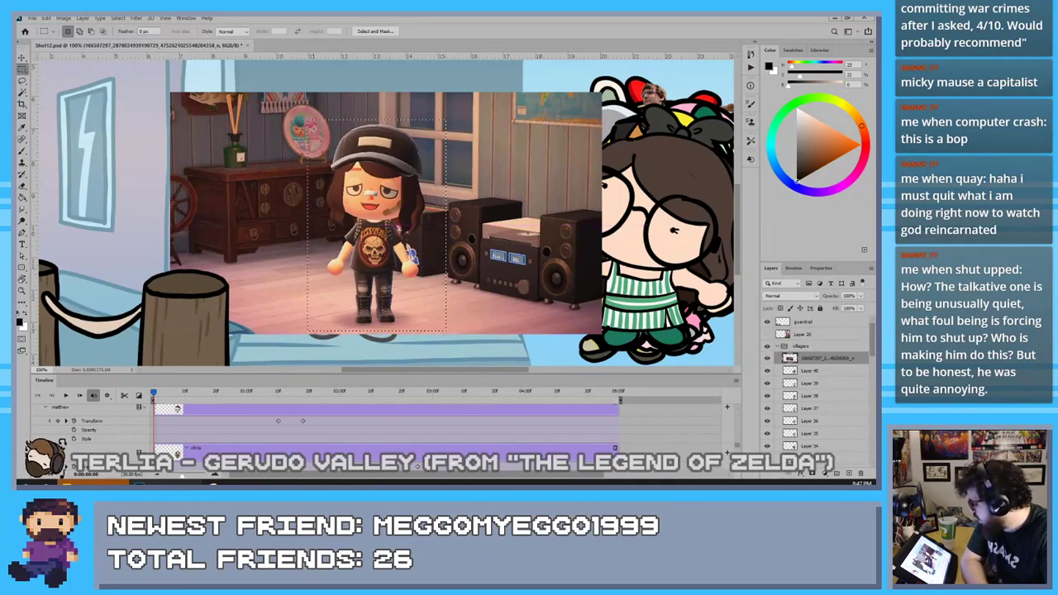
click(118, 18)
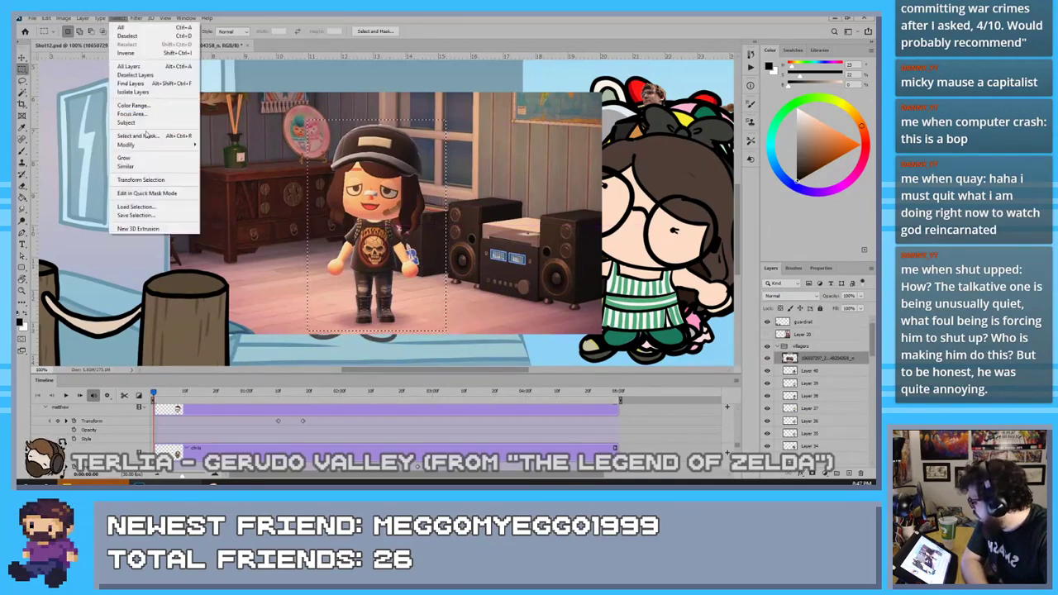
click(129, 54)
key(Delete)
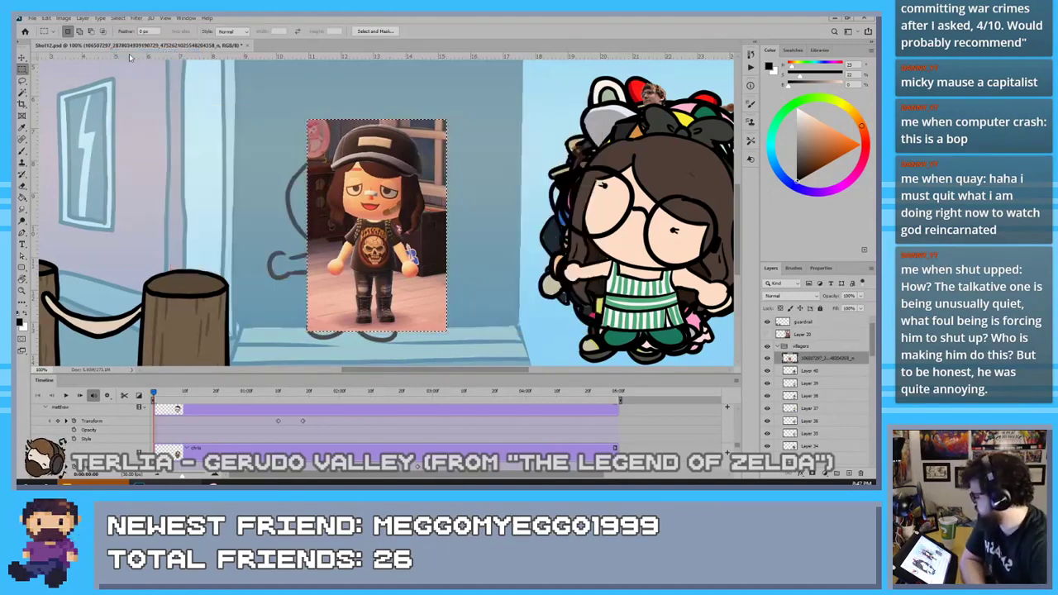
key(v)
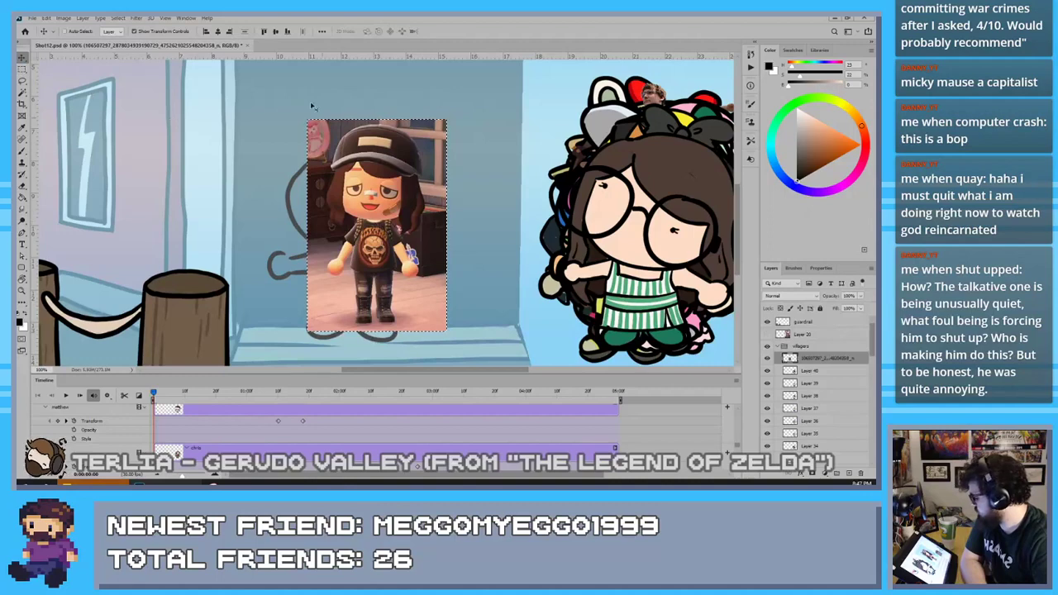
click(117, 18)
click(126, 37)
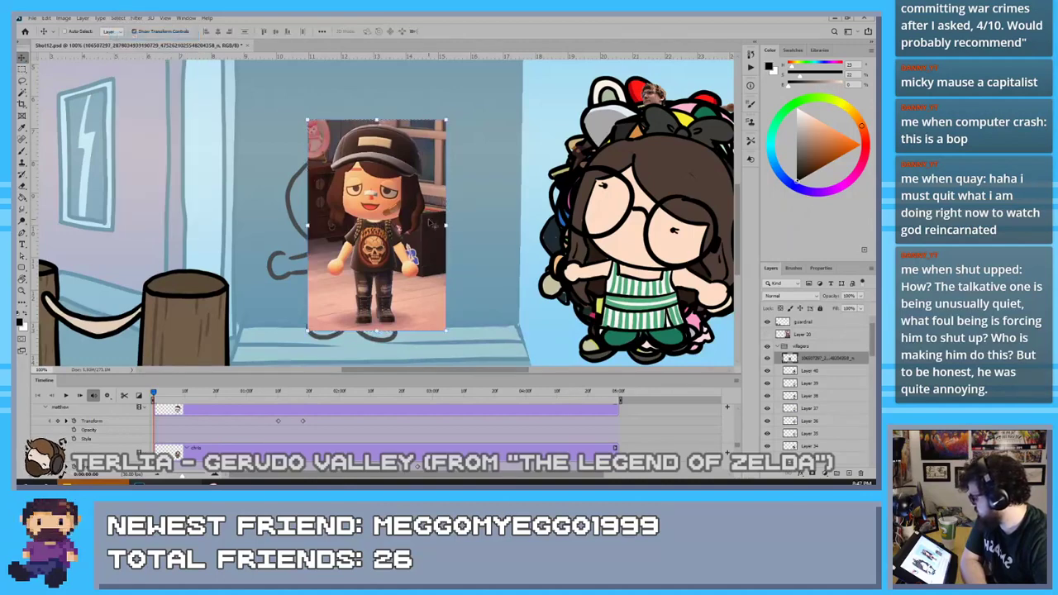
Move the cropped reference beside the template sketch over the villager pile and enlarge it proportionally to about 122%
drag(383, 223, 630, 212)
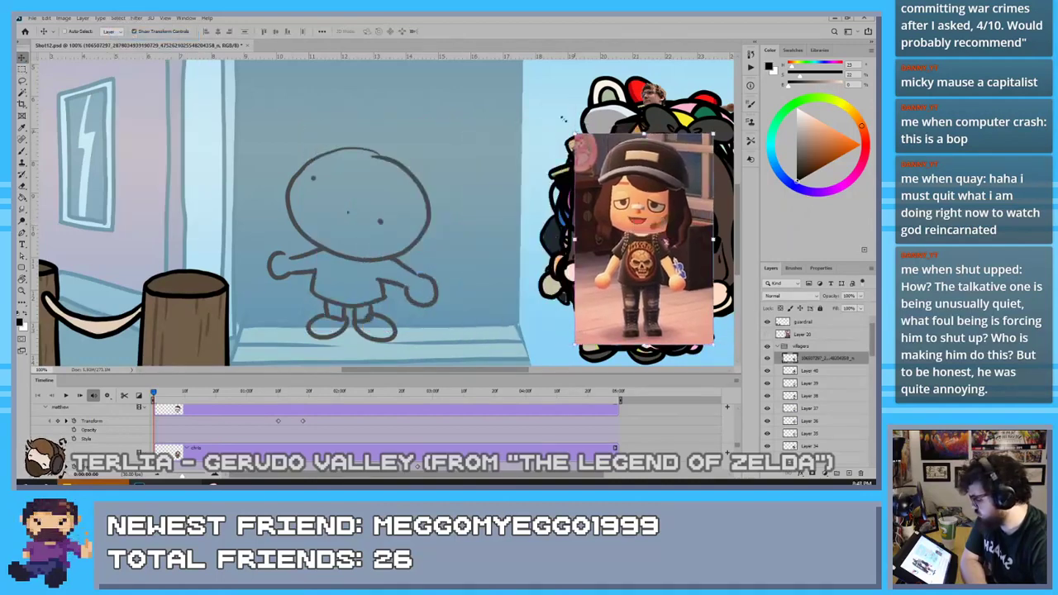
key(ctrl+t)
drag(574, 129, 542, 102)
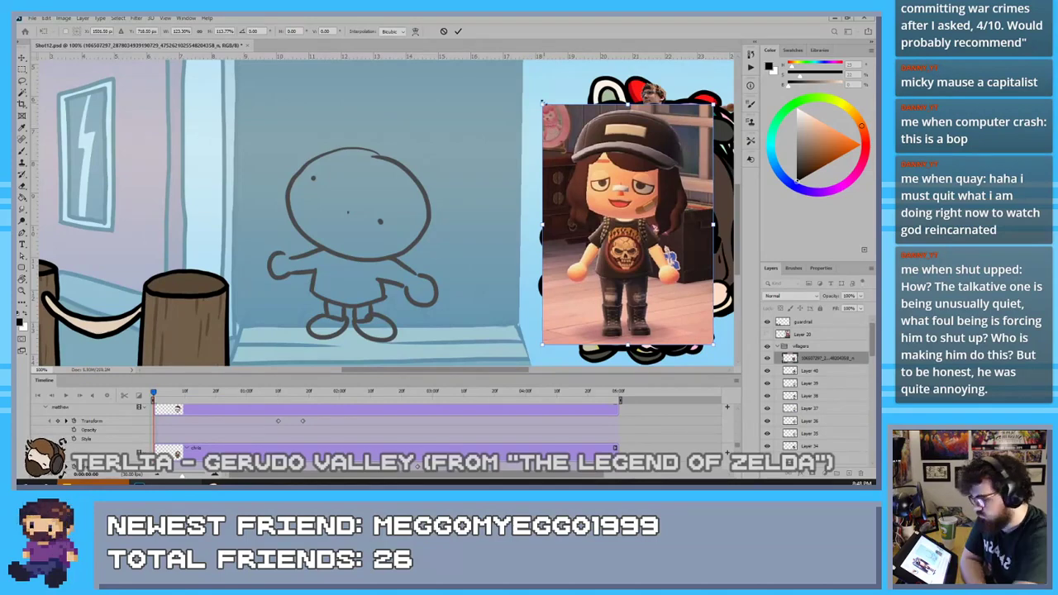
key(ctrl+z)
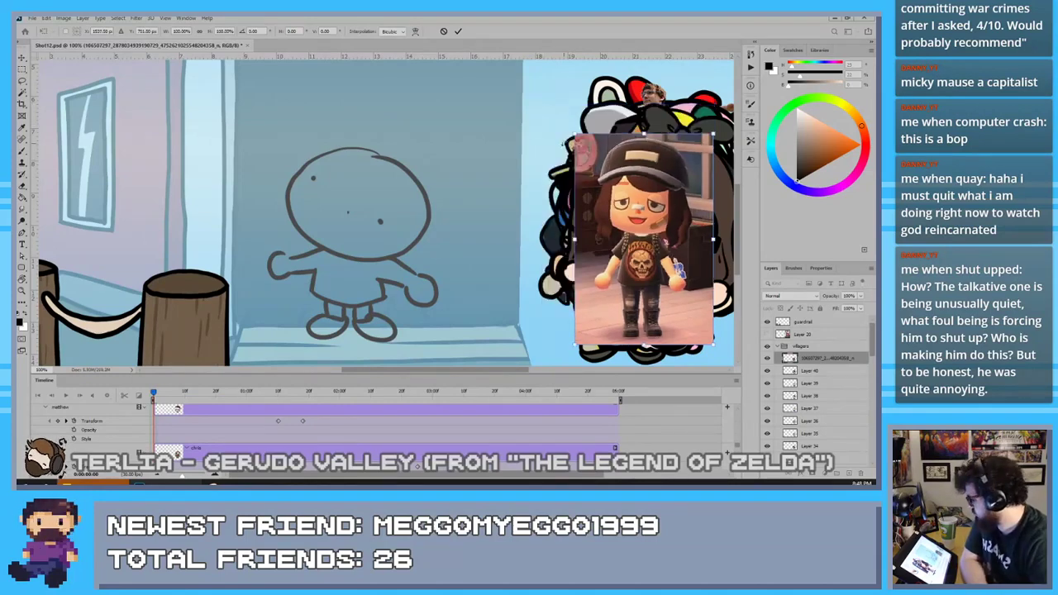
click(199, 32)
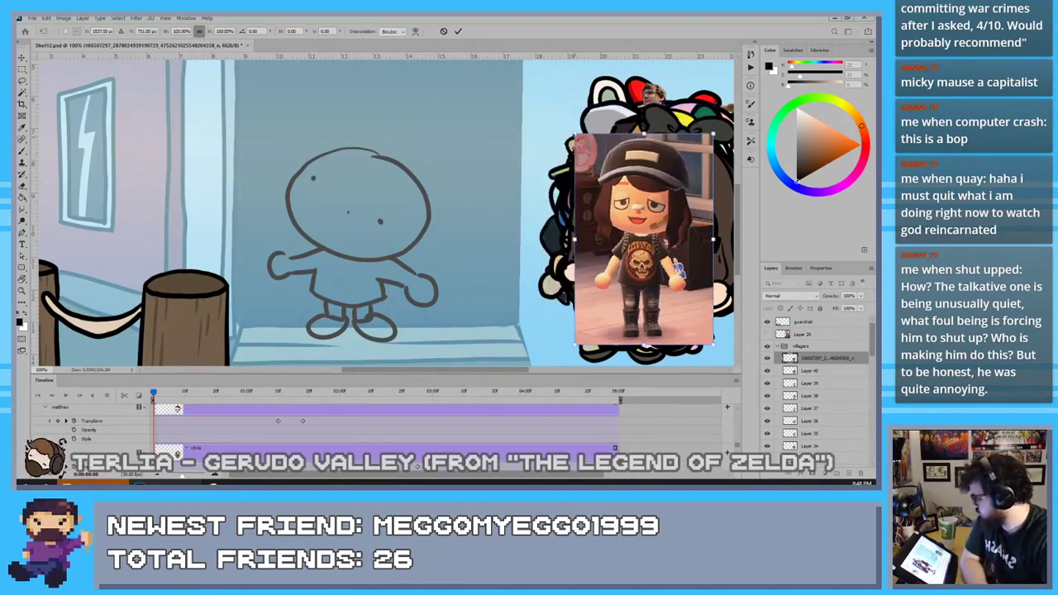
drag(575, 134, 542, 83)
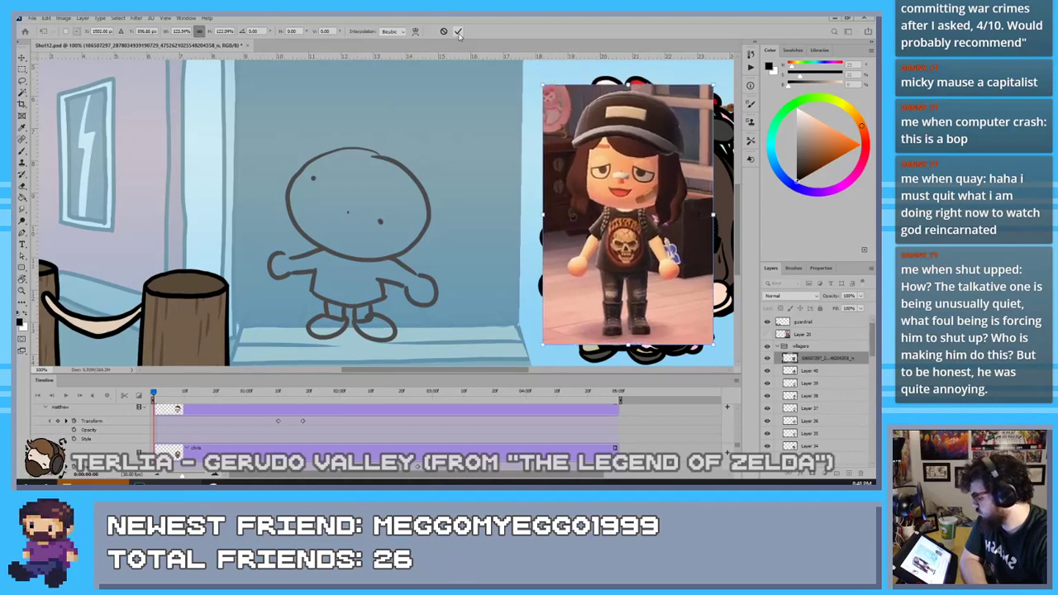
click(458, 32)
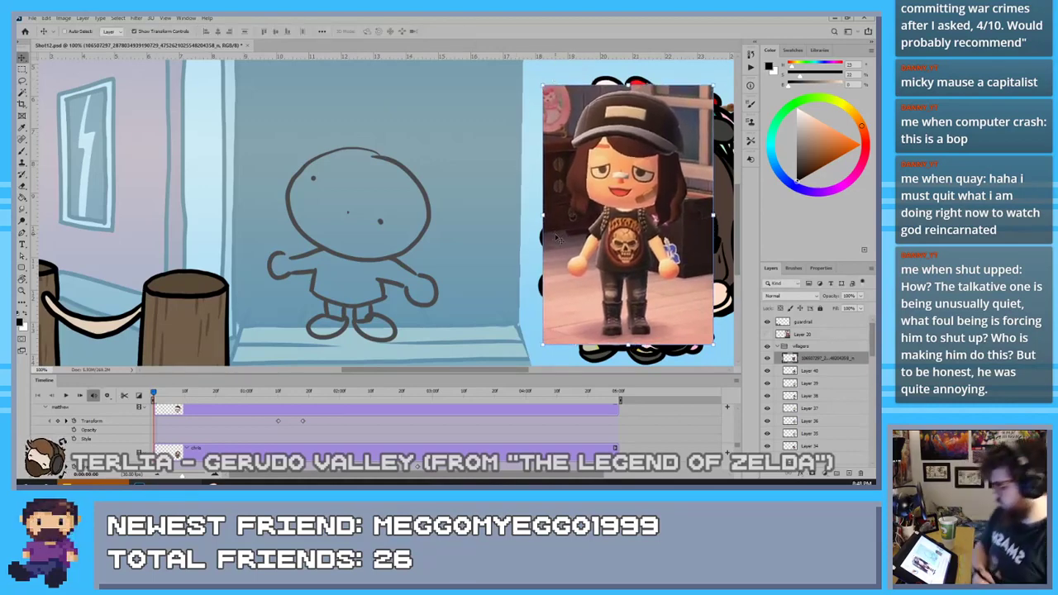
Create a new layer above the reference photo and ink the character's oval head outline in black over the gray sketch
click(849, 474)
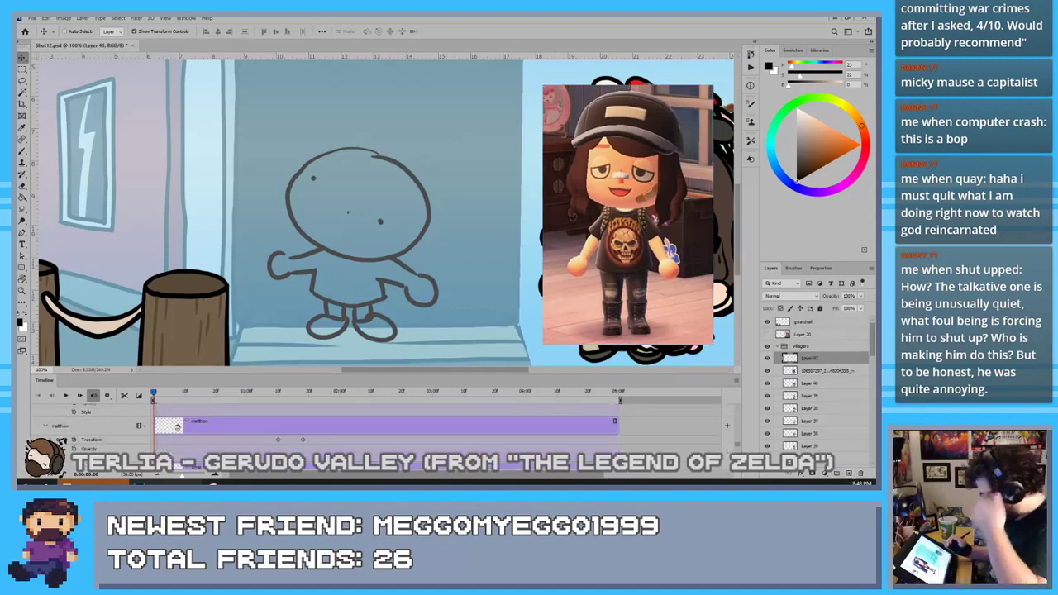
key(b)
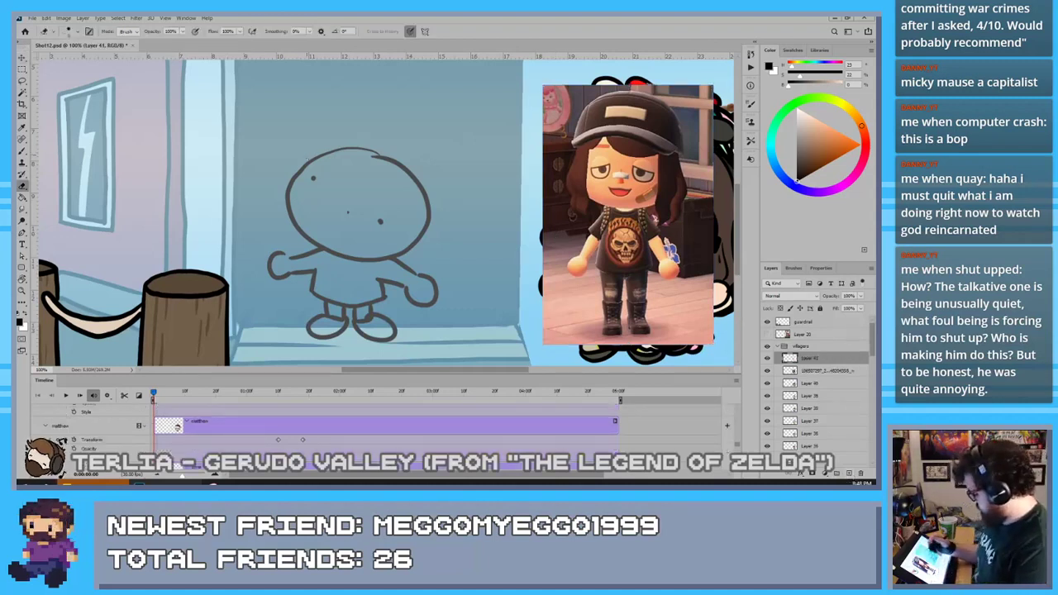
key(b)
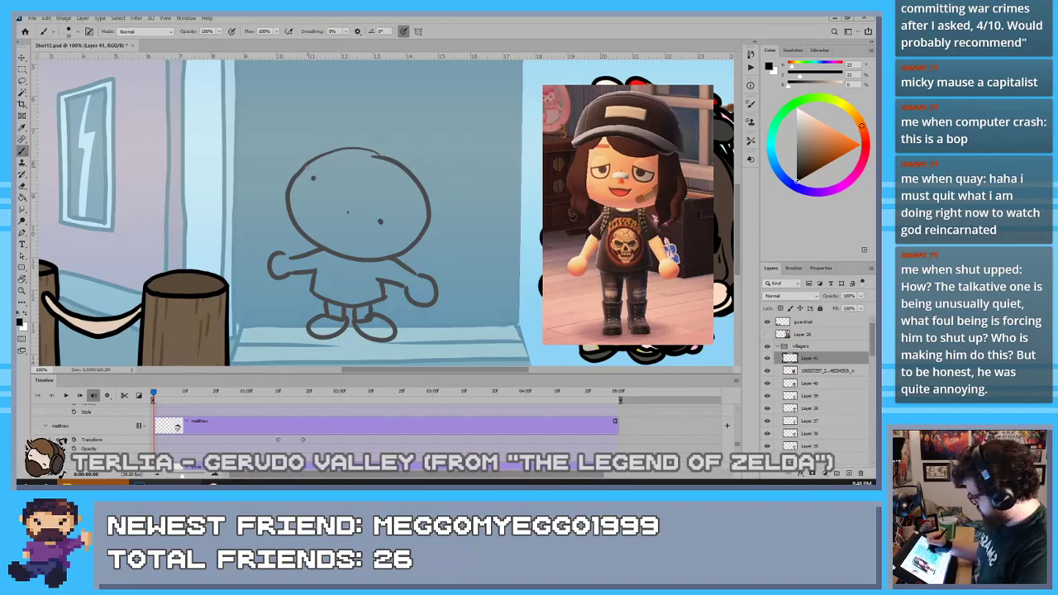
mouse_move(315, 162)
mouse_down()
mouse_move(332, 255)
mouse_move(314, 162)
mouse_move(364, 153)
mouse_move(294, 173)
mouse_move(307, 163)
mouse_up()
key(ctrl+z)
key(ctrl+z)
key(ctrl+z)
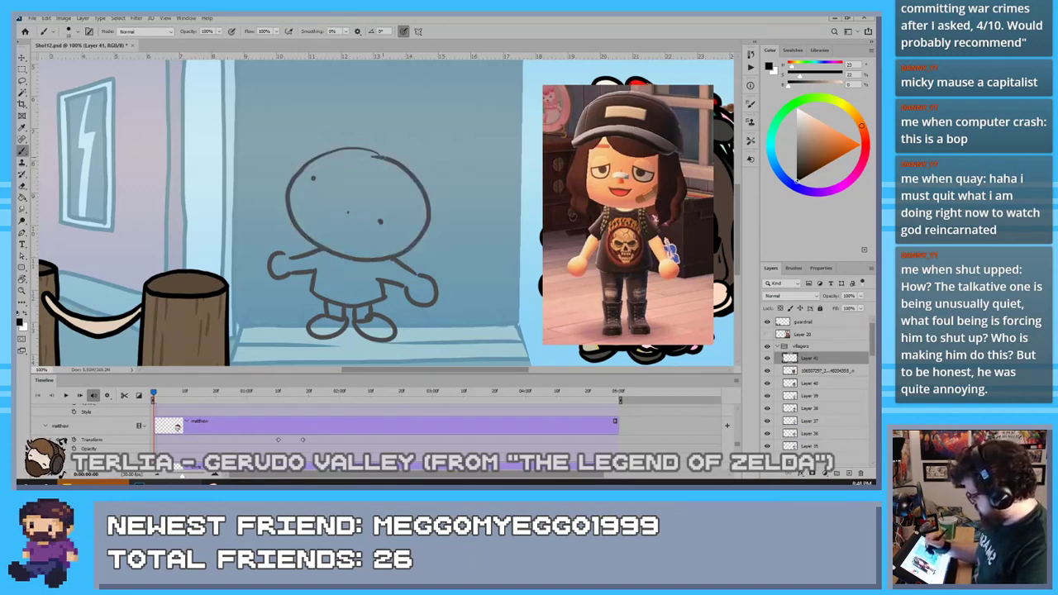
mouse_move(387, 152)
mouse_down()
mouse_move(400, 258)
mouse_move(357, 149)
mouse_up()
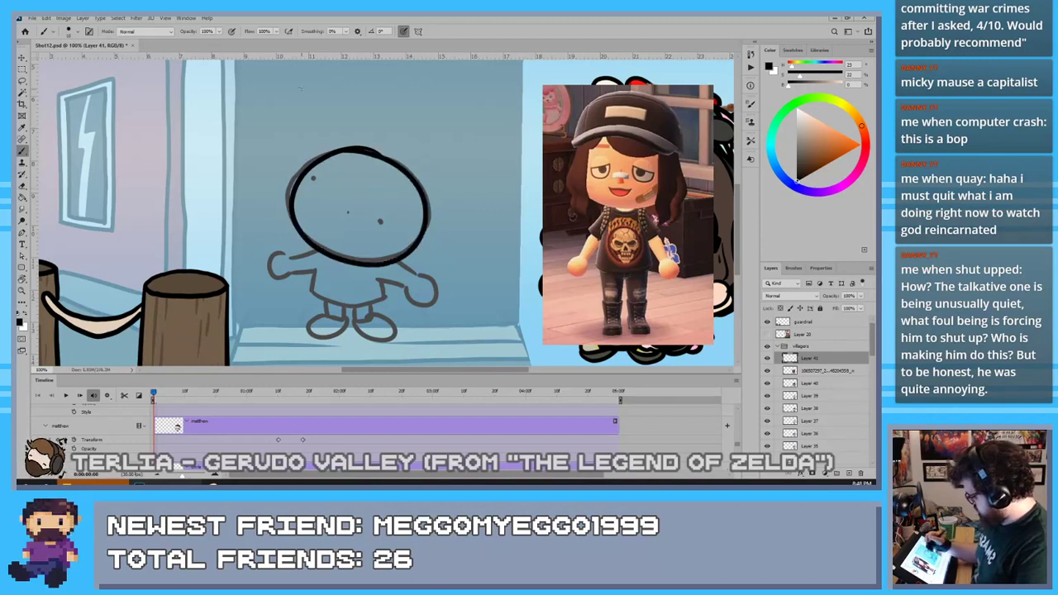
Draw two small half-lidded eyes and a slanted toothy mouth inside the head
click(314, 185)
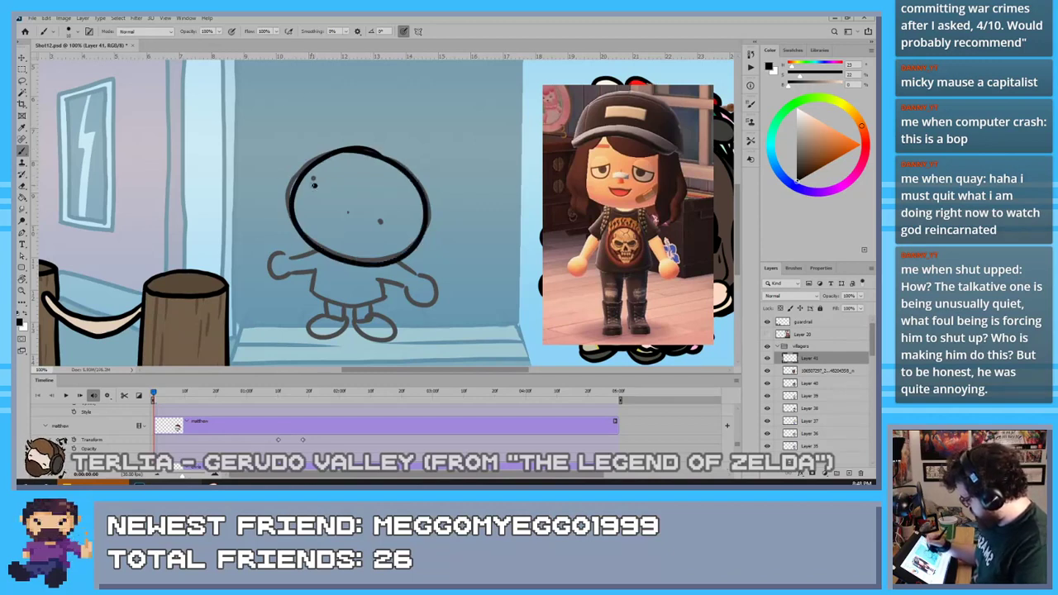
key(ctrl+z)
drag(310, 183, 319, 188)
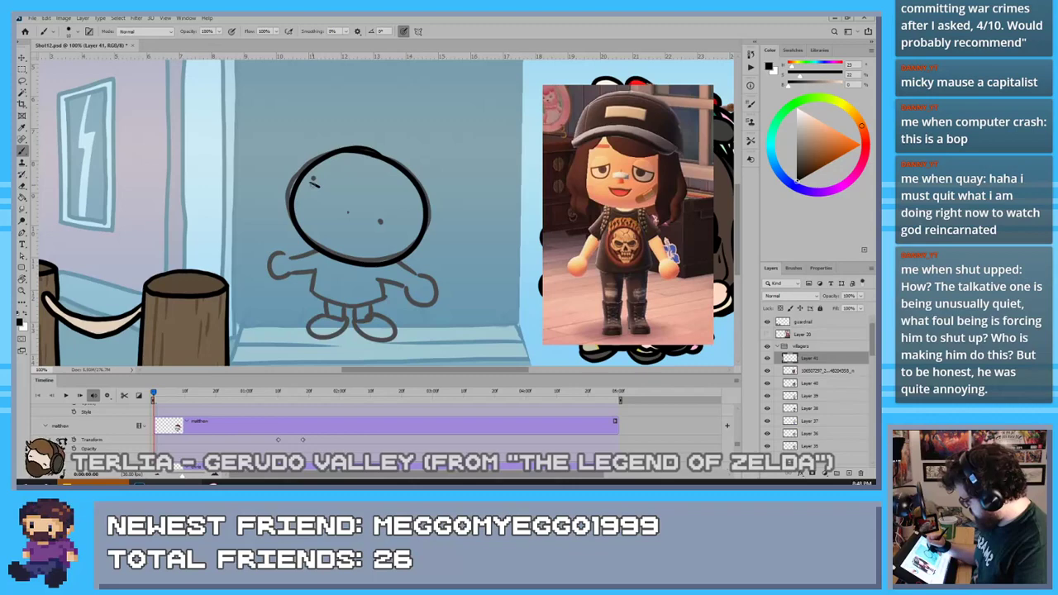
drag(379, 220, 388, 225)
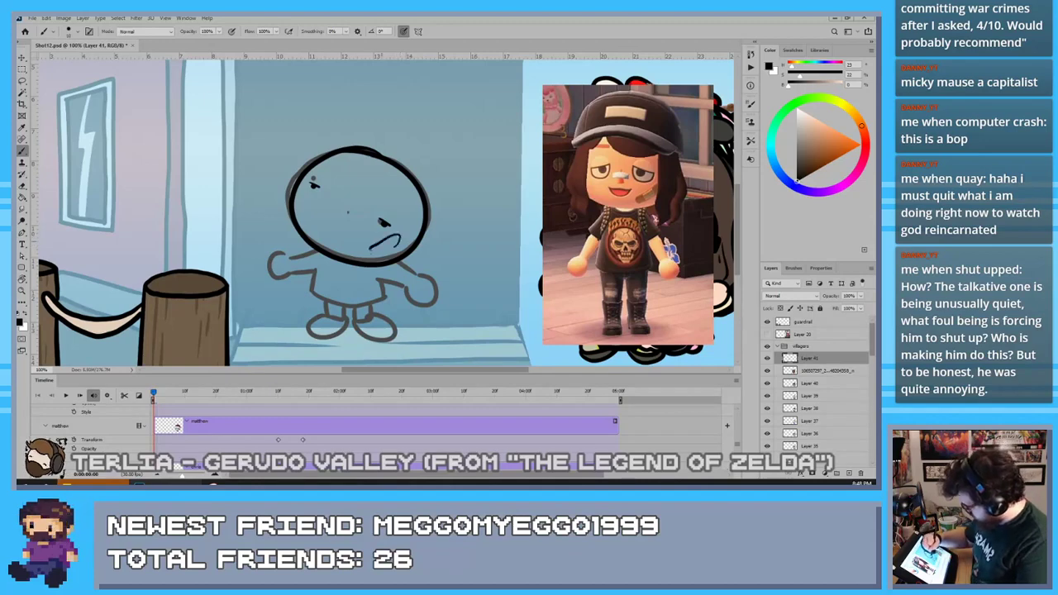
mouse_move(402, 236)
mouse_down()
mouse_move(375, 249)
mouse_move(392, 249)
mouse_up()
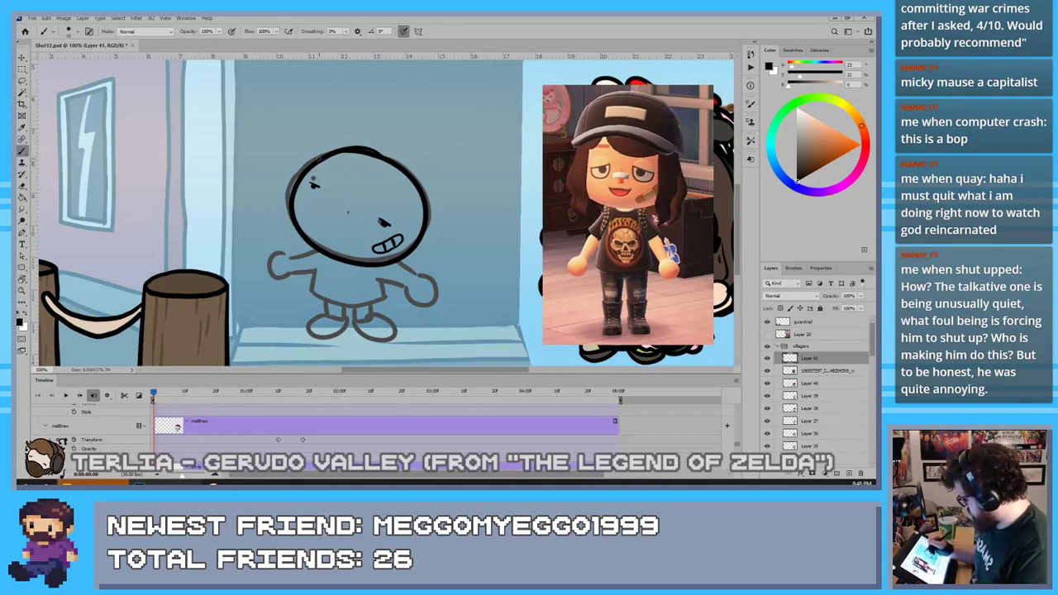
drag(320, 158, 424, 217)
key(ctrl+z)
mouse_move(322, 158)
mouse_down()
mouse_move(408, 207)
mouse_move(359, 163)
mouse_move(290, 152)
mouse_up()
key(ctrl+z)
key(ctrl+z)
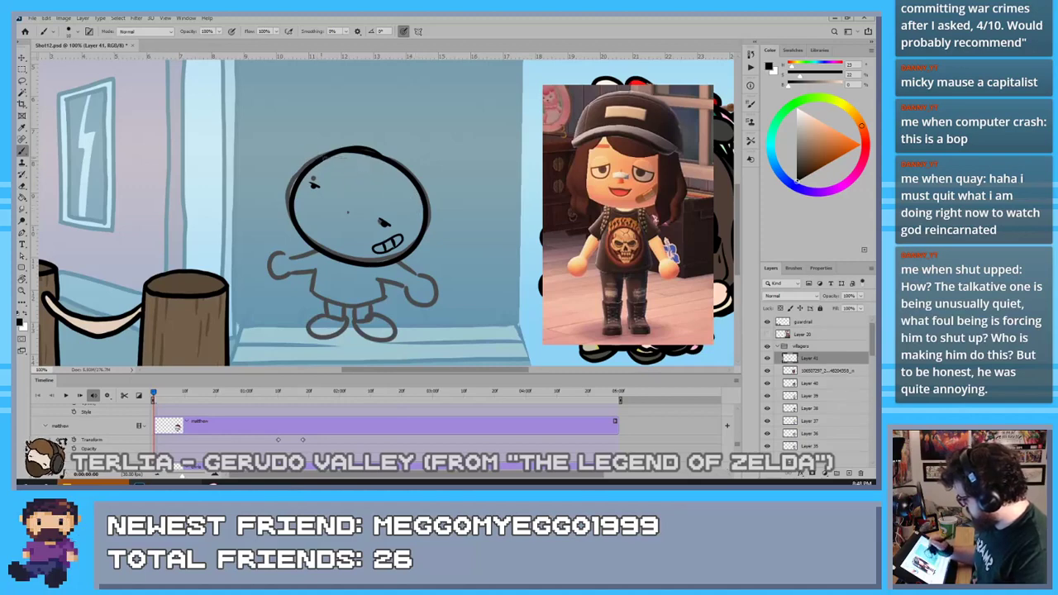
drag(416, 213, 309, 156)
key(ctrl+z)
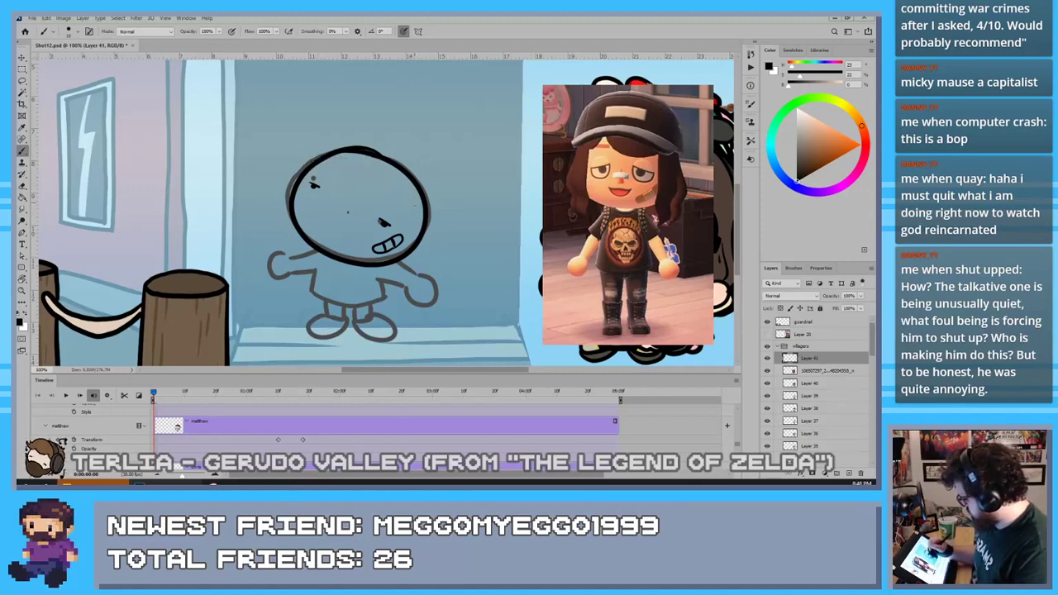
drag(420, 205, 290, 144)
key(ctrl+z)
drag(419, 206, 318, 157)
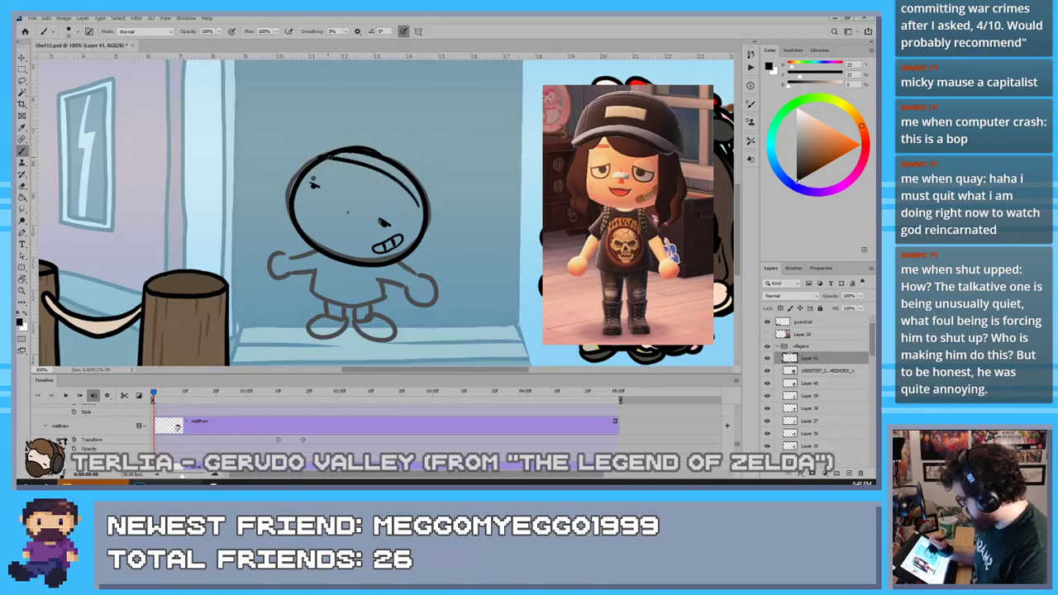
key(ctrl+z)
Draw the cap's curved brim slanting across the top of the head and erase the head outline overlapping it
mouse_move(422, 205)
mouse_down()
mouse_move(319, 156)
mouse_move(407, 189)
mouse_move(349, 137)
mouse_move(423, 190)
mouse_up()
key(ctrl+z)
key(ctrl+z)
key(e)
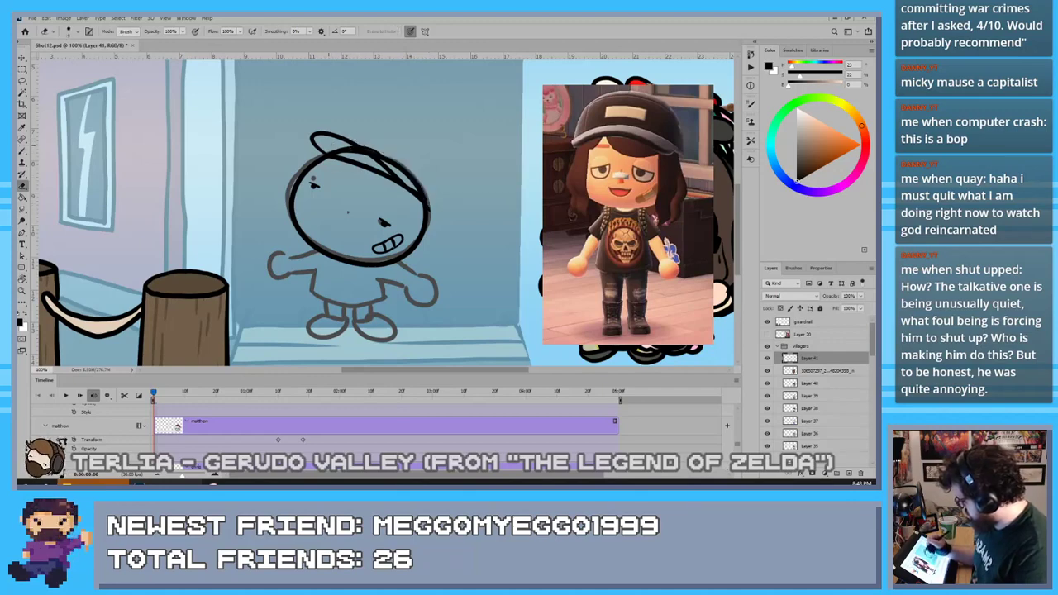
mouse_move(341, 152)
mouse_down()
mouse_move(329, 155)
mouse_move(360, 150)
mouse_up()
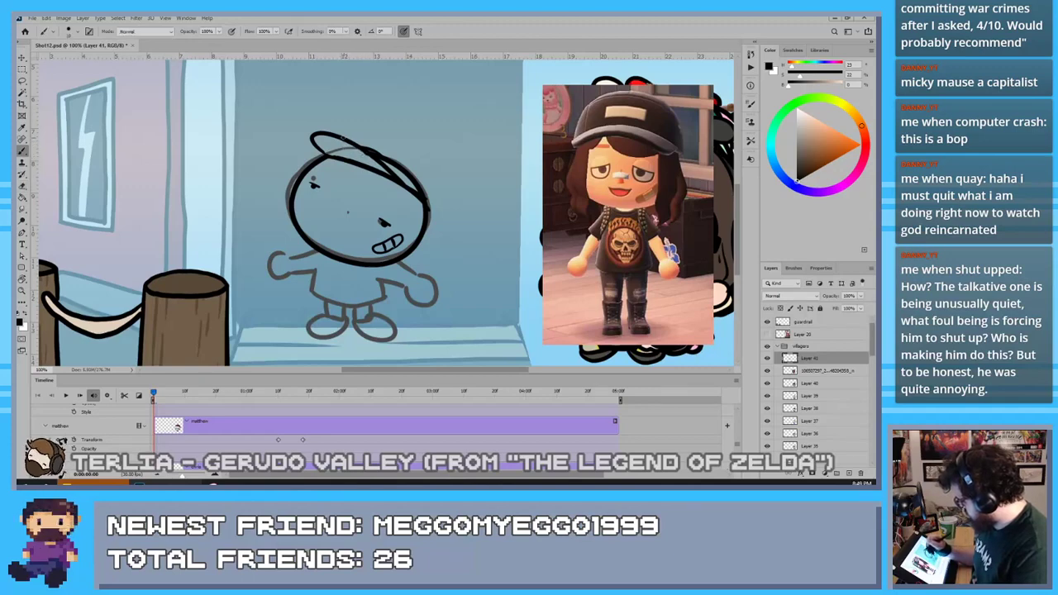
mouse_move(392, 165)
mouse_down()
mouse_move(365, 147)
mouse_move(426, 207)
mouse_up()
key(b)
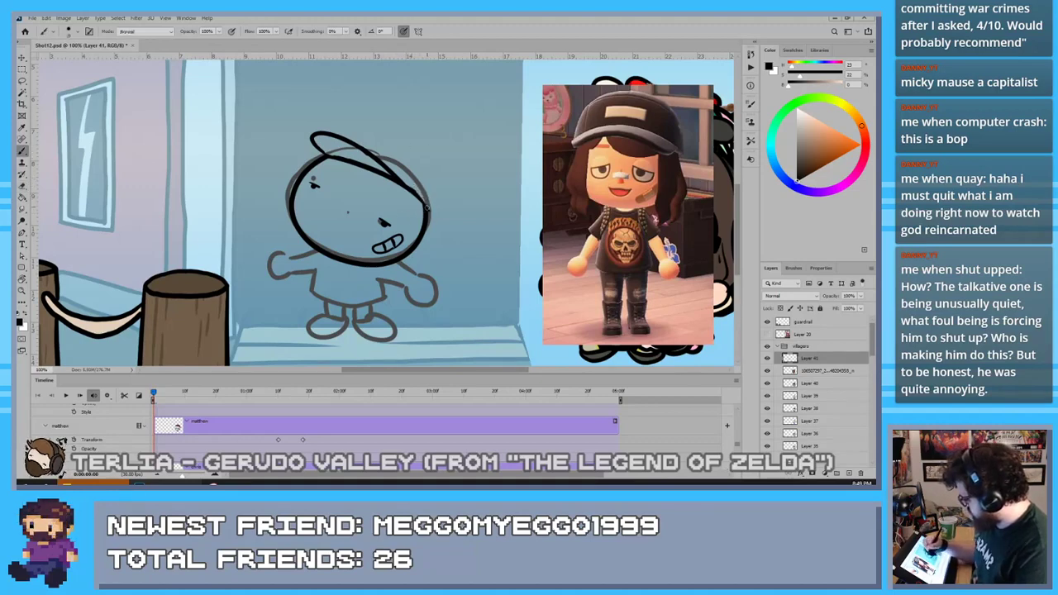
mouse_move(439, 194)
mouse_down()
mouse_move(419, 148)
mouse_move(327, 132)
mouse_up()
key(ctrl+z)
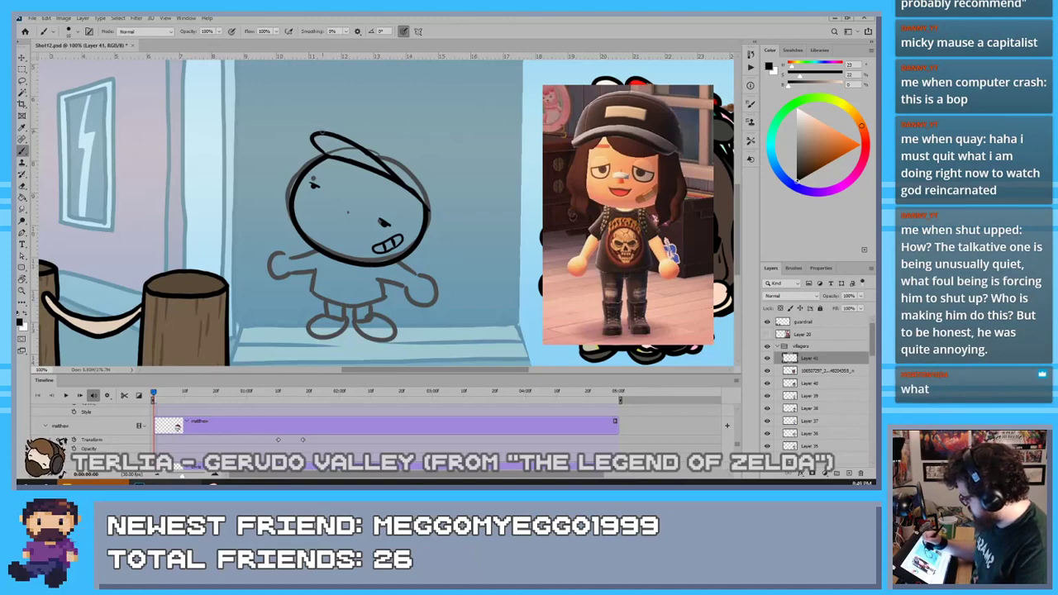
mouse_move(321, 134)
mouse_down()
mouse_move(361, 119)
mouse_move(435, 159)
mouse_move(438, 200)
mouse_move(426, 151)
mouse_move(379, 116)
mouse_move(330, 126)
mouse_move(348, 116)
mouse_move(426, 134)
mouse_move(452, 217)
mouse_up()
key(ctrl+z)
key(ctrl+z)
key(ctrl+z)
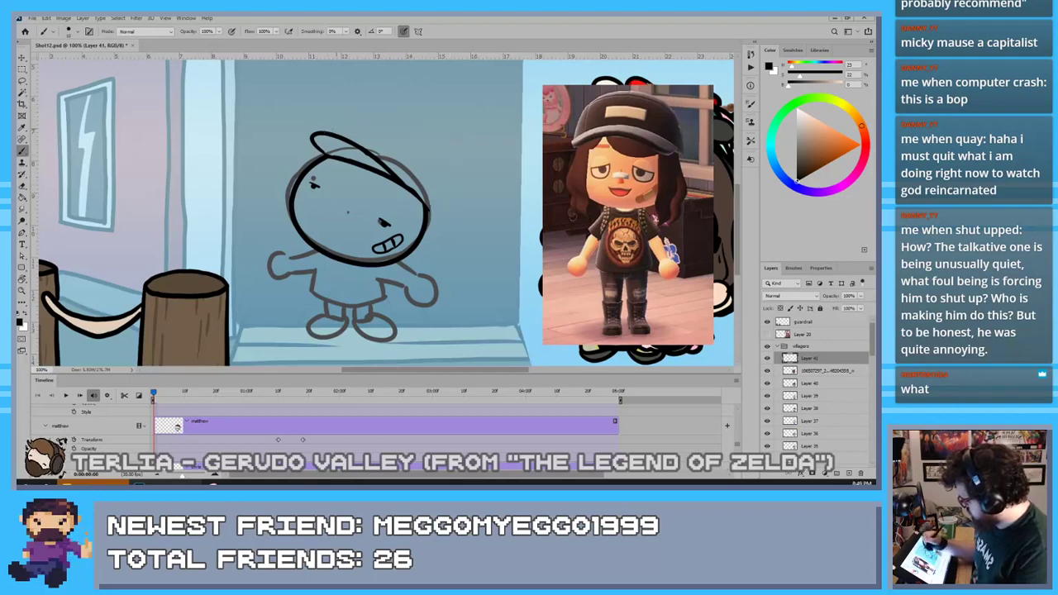
Draw the cap's rounded crown above the brim, with a curved side seam and a rectangular front patch
mouse_move(324, 134)
mouse_down()
mouse_move(337, 121)
mouse_move(424, 136)
mouse_move(430, 220)
mouse_up()
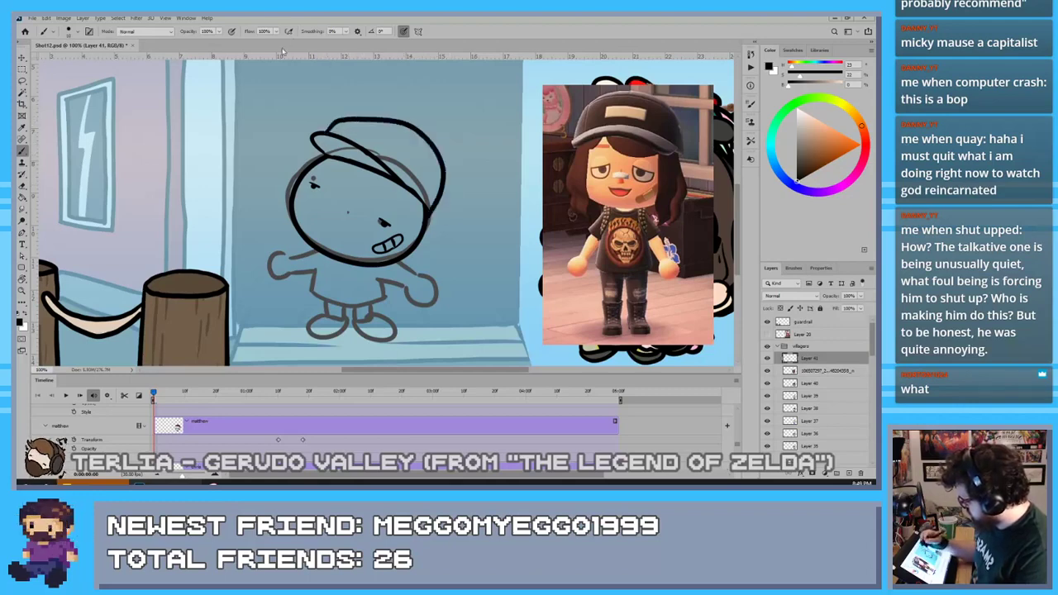
drag(421, 144, 428, 192)
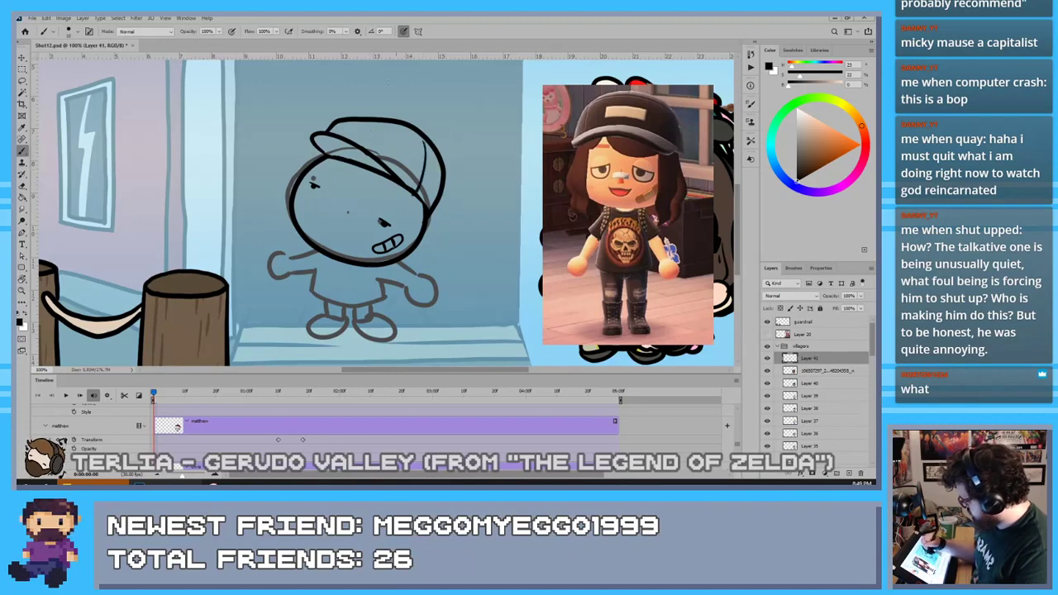
key(ctrl+z)
drag(424, 147, 418, 193)
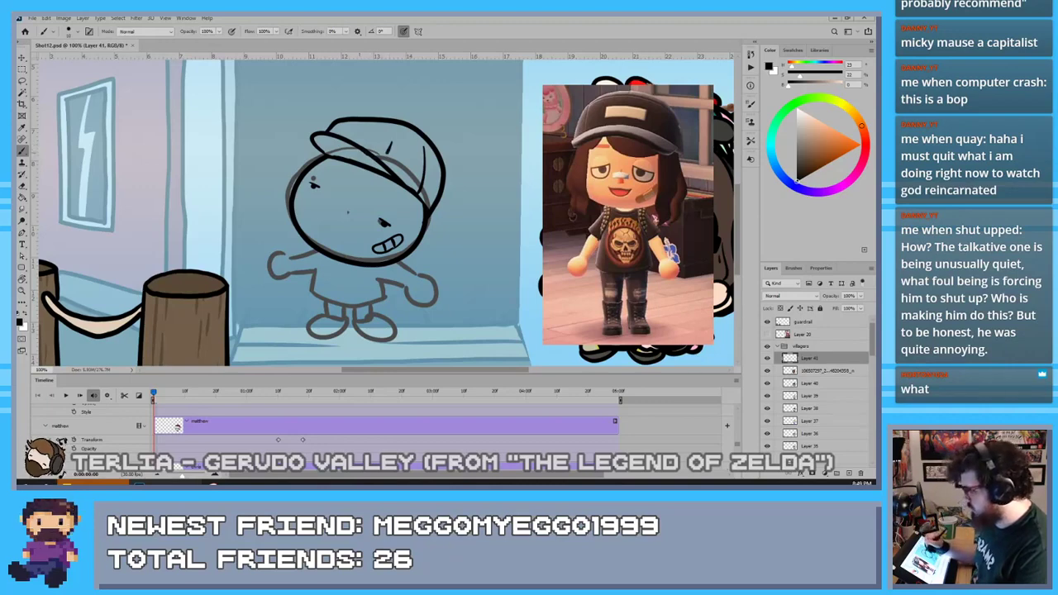
mouse_move(387, 153)
mouse_down()
mouse_move(353, 138)
mouse_move(391, 142)
mouse_up()
key(ctrl+z)
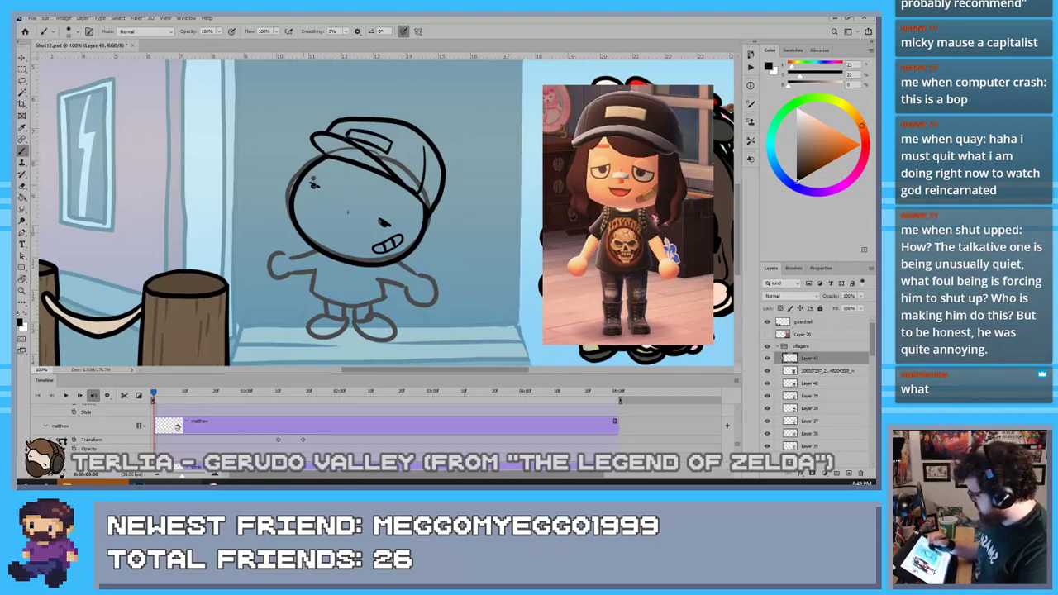
Draw the hair falling from under the cap past the mouth side of the face, ending in a long lock by the hand
drag(365, 171, 416, 208)
key(ctrl+z)
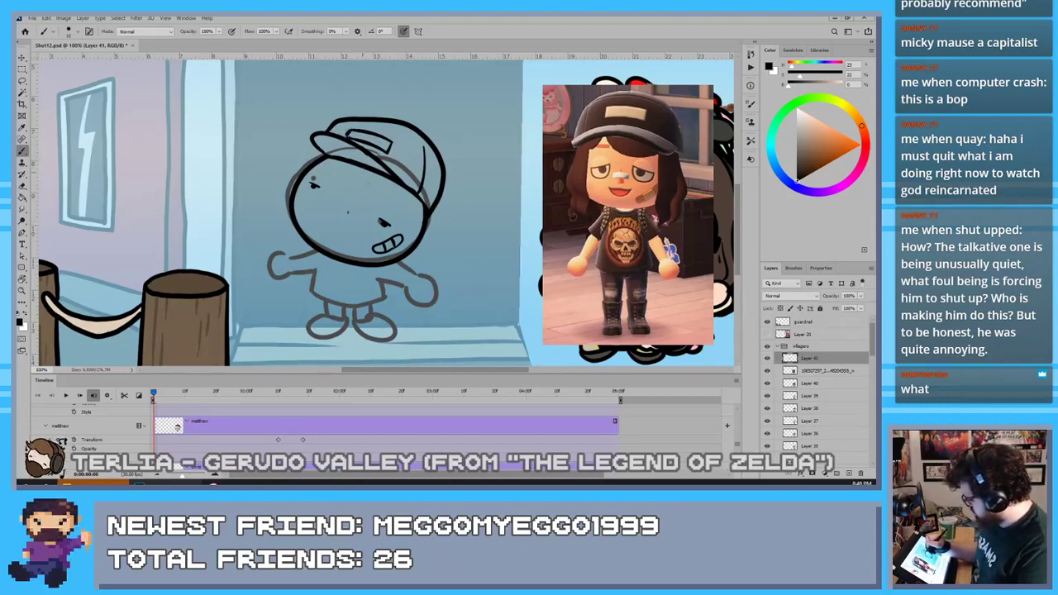
mouse_move(362, 168)
mouse_down()
mouse_move(408, 209)
mouse_move(405, 246)
mouse_move(420, 277)
mouse_up()
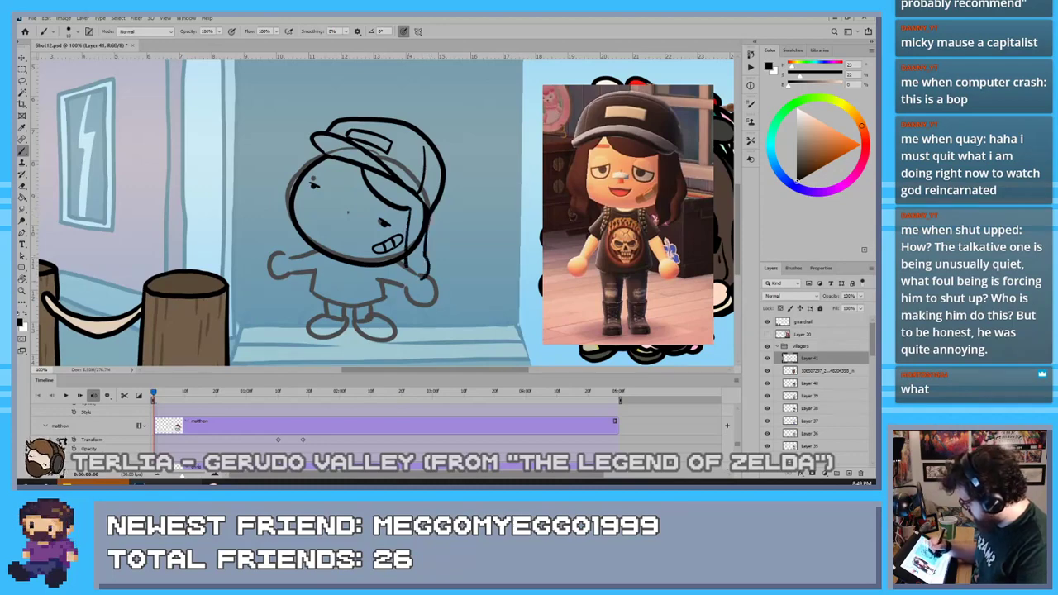
key(ctrl+z)
mouse_move(426, 218)
mouse_down()
mouse_move(420, 276)
mouse_move(405, 286)
mouse_up()
Draw the shirt sleeves and two segmented backpack straps just below the head
mouse_move(398, 259)
mouse_down()
mouse_move(403, 267)
mouse_move(380, 286)
mouse_up()
key(ctrl+z)
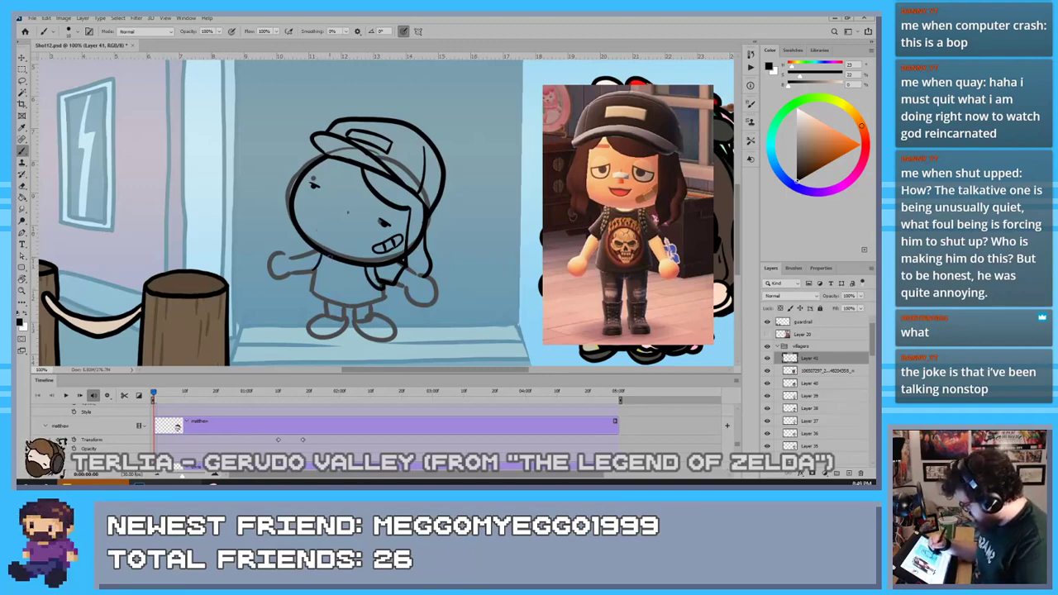
drag(333, 255, 315, 275)
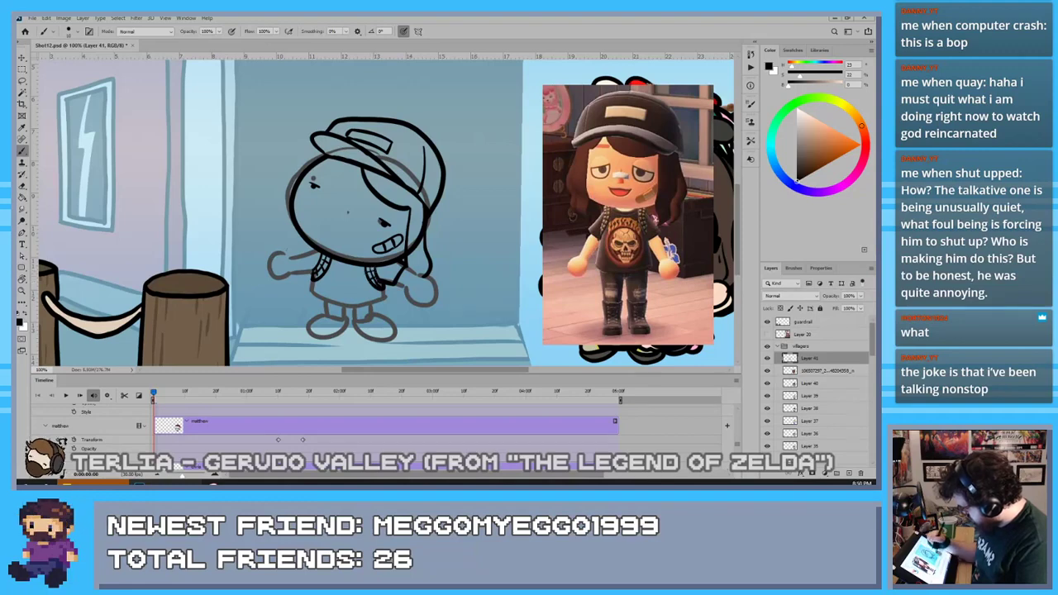
mouse_move(320, 251)
mouse_down()
mouse_move(304, 256)
mouse_move(315, 276)
mouse_up()
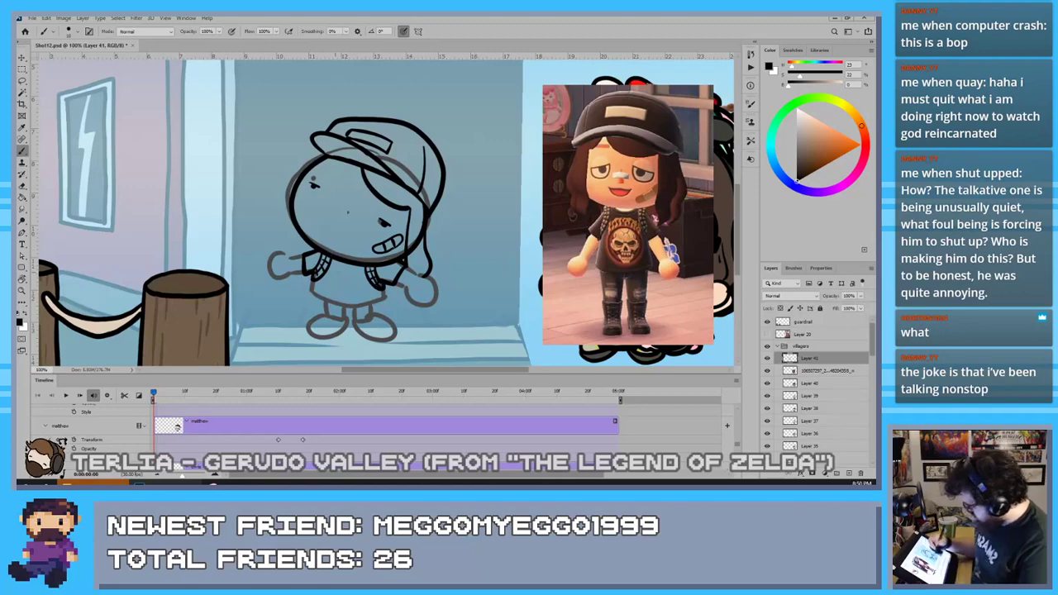
Ink the sides of the shirt and its curved bottom hem over the sketched torso
drag(313, 278, 310, 296)
drag(384, 289, 387, 301)
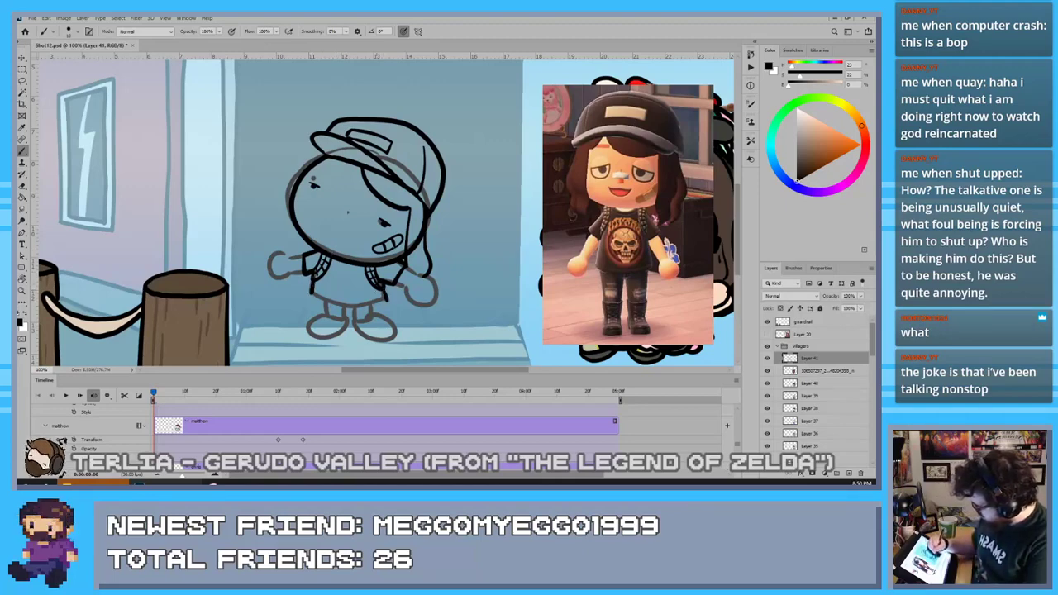
drag(310, 307, 386, 296)
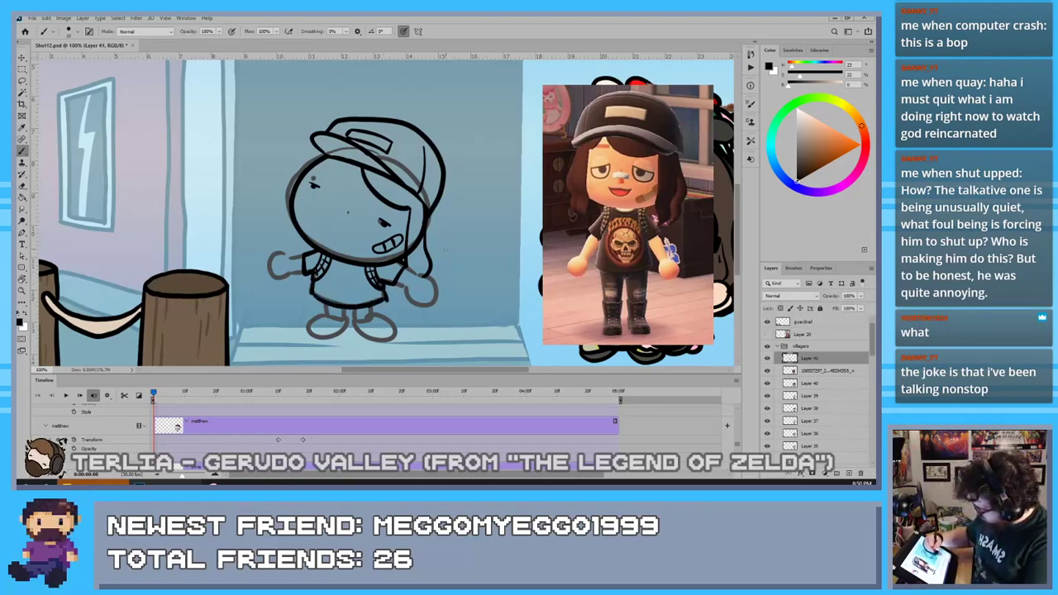
key(ctrl+z)
drag(313, 292, 386, 298)
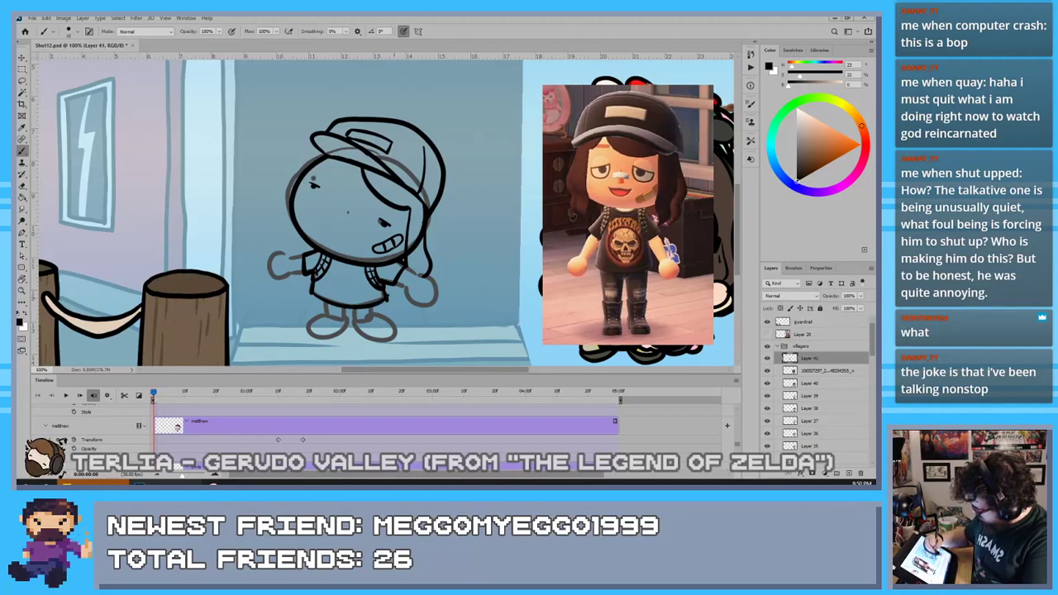
Ink the forearms and rounded hands, together with the legs and oval shoes, over the sketch
key(e)
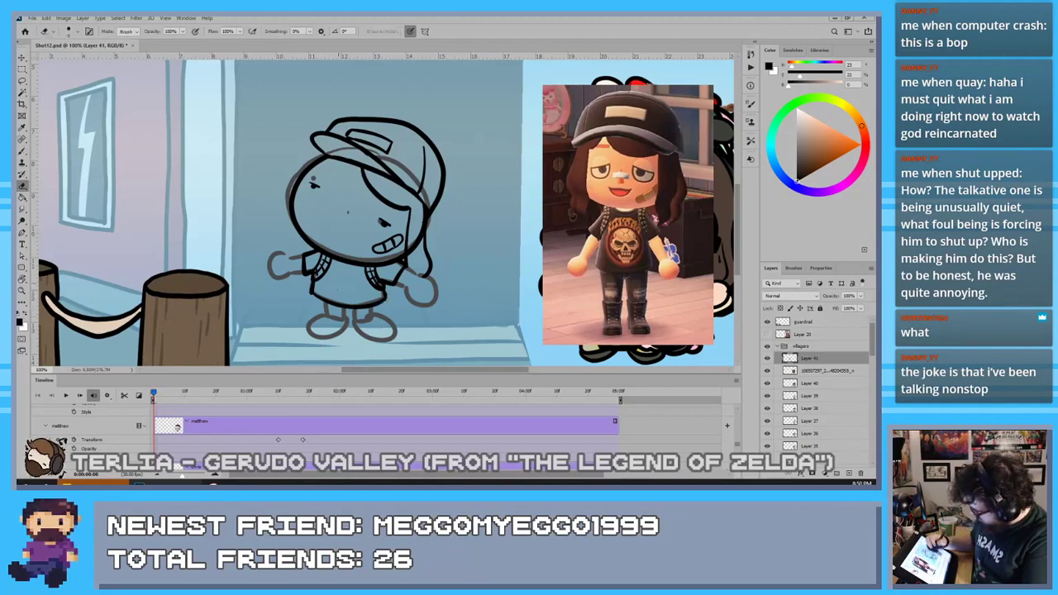
key(b)
mouse_move(322, 298)
mouse_down()
mouse_move(324, 315)
mouse_move(345, 306)
mouse_move(368, 322)
mouse_move(374, 306)
mouse_move(345, 320)
mouse_move(373, 314)
mouse_up()
key(ctrl+z)
key(ctrl+z)
mouse_move(298, 268)
mouse_down()
mouse_move(306, 276)
mouse_move(304, 259)
mouse_move(293, 274)
mouse_up()
mouse_move(398, 283)
mouse_down()
mouse_move(407, 289)
mouse_move(417, 274)
mouse_move(438, 303)
mouse_move(408, 294)
mouse_up()
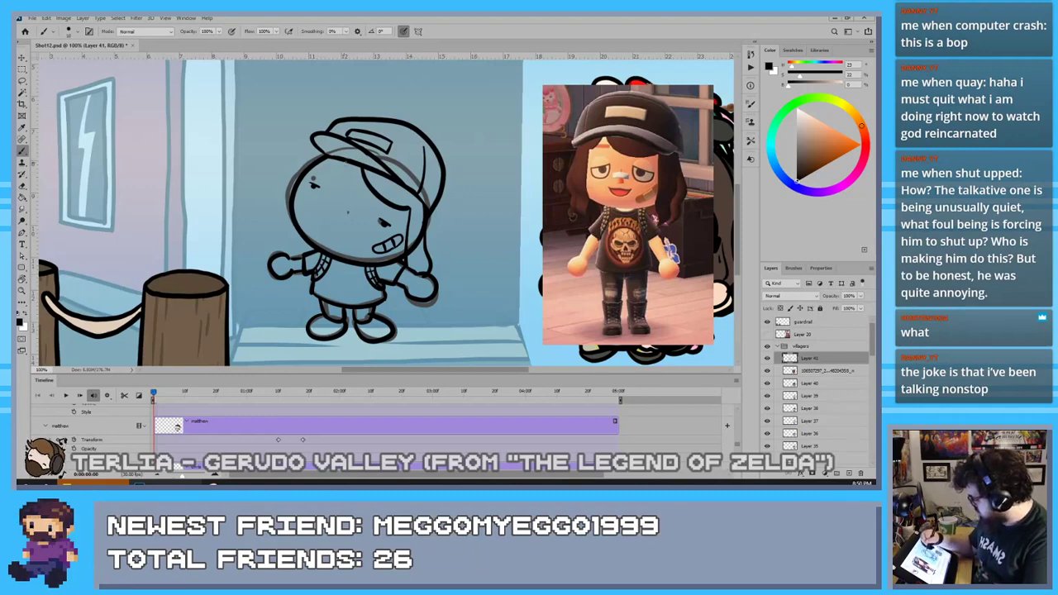
Draw the fringe under the brim and a long hair lock down the other side of the face, behind the arm
mouse_move(351, 162)
mouse_down()
mouse_move(320, 168)
mouse_move(294, 208)
mouse_up()
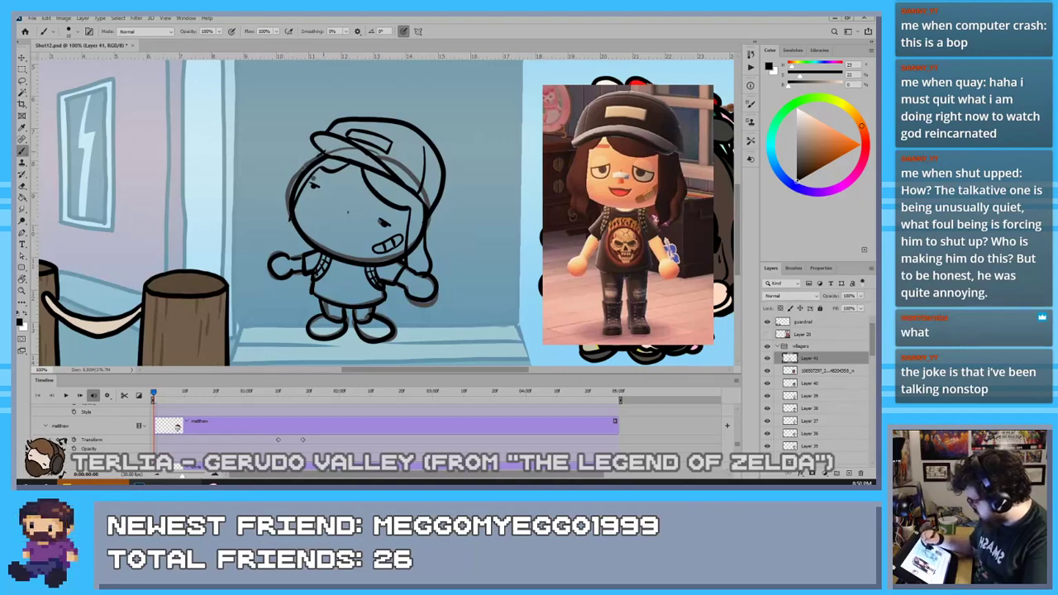
drag(315, 157, 278, 233)
key(ctrl+z)
mouse_move(304, 162)
mouse_down()
mouse_move(276, 250)
mouse_move(311, 287)
mouse_up()
drag(291, 212, 291, 248)
Erase the black head outline where it overlaps the hair on both sides of the face
key(e)
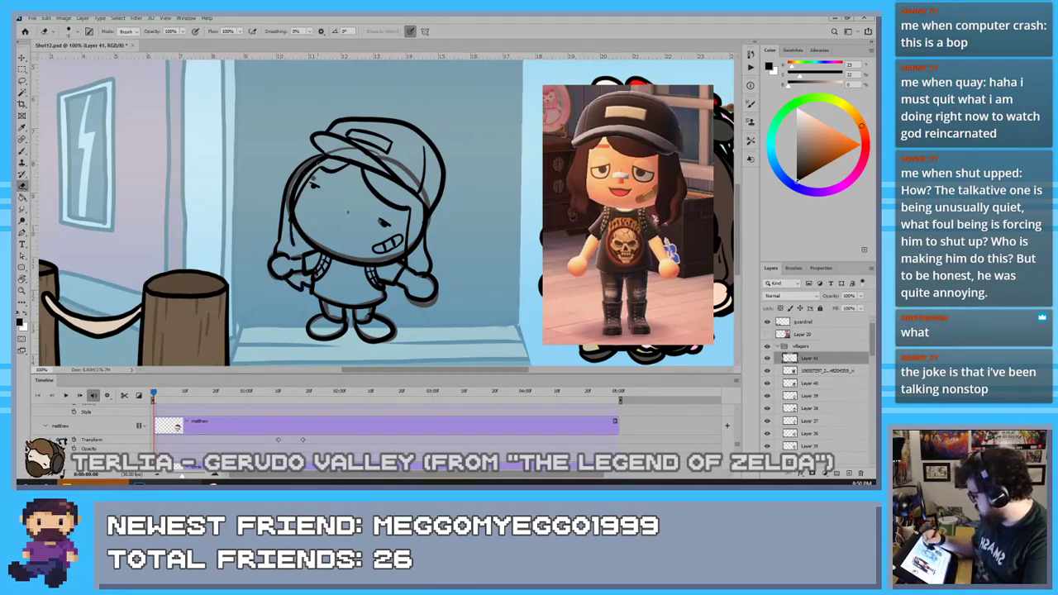
mouse_move(329, 153)
mouse_down()
mouse_move(293, 191)
mouse_move(289, 219)
mouse_up()
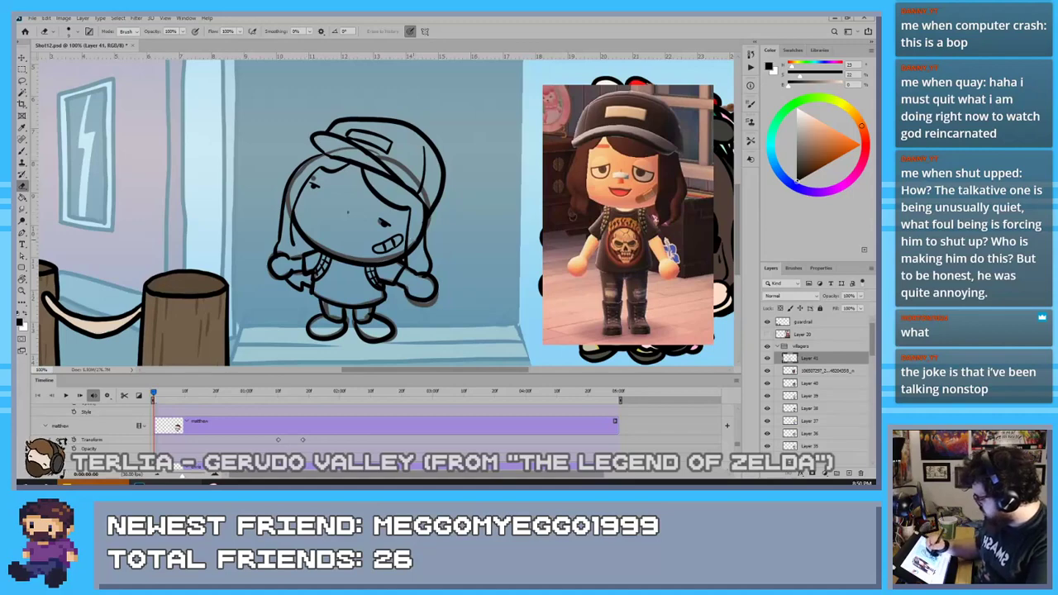
drag(414, 249, 424, 211)
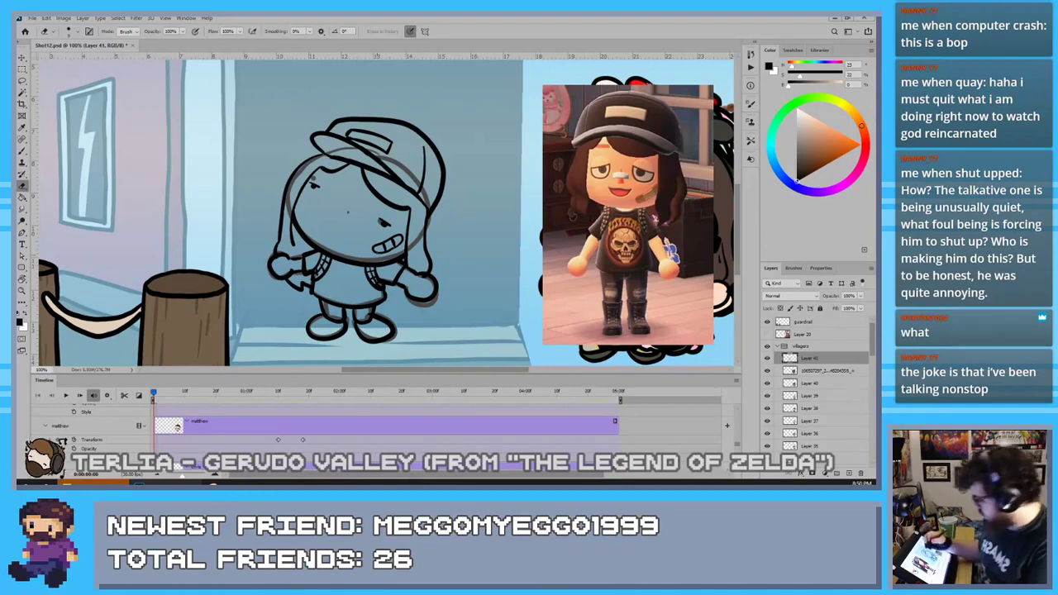
Ink thin strand lines inside the hanging hair locks on both sides of the face
key(b)
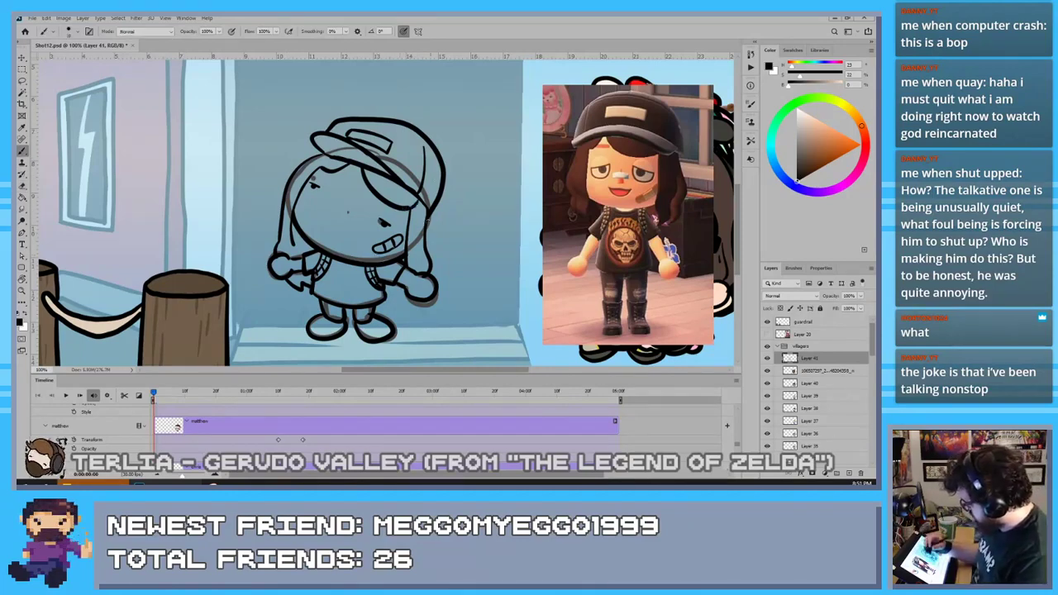
mouse_move(412, 230)
mouse_down()
mouse_move(418, 254)
mouse_move(396, 295)
mouse_move(380, 285)
mouse_up()
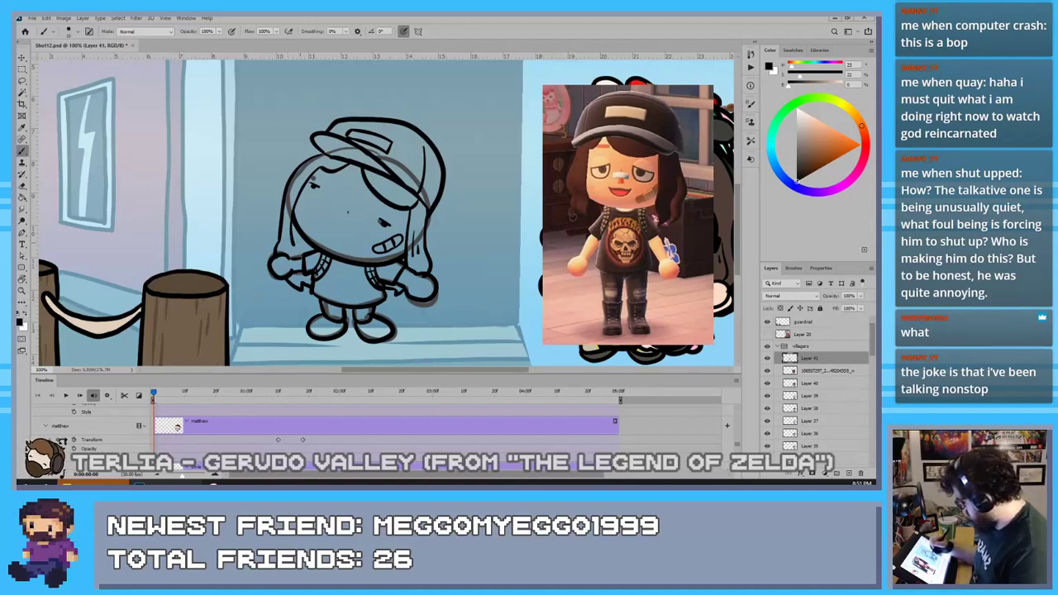
mouse_move(304, 239)
mouse_down()
mouse_move(307, 252)
mouse_move(299, 244)
mouse_up()
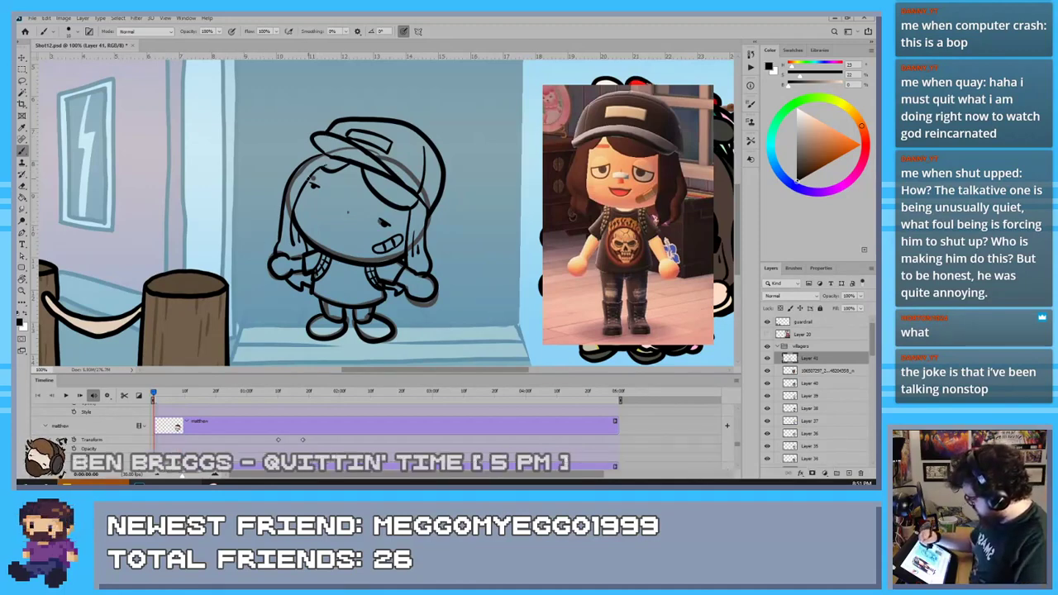
Reshape the front tip of the cap's brim into a thicker, rounded end and clean up its outline
mouse_move(333, 155)
mouse_down()
mouse_move(314, 154)
mouse_move(315, 137)
mouse_up()
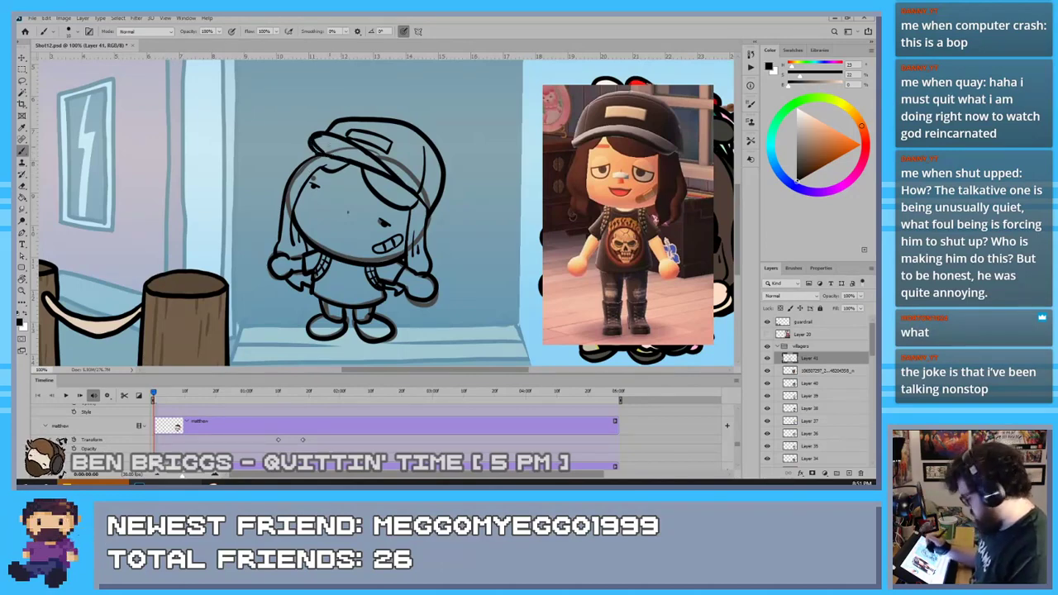
mouse_move(320, 155)
mouse_down()
mouse_move(305, 134)
mouse_move(314, 149)
mouse_up()
key(e)
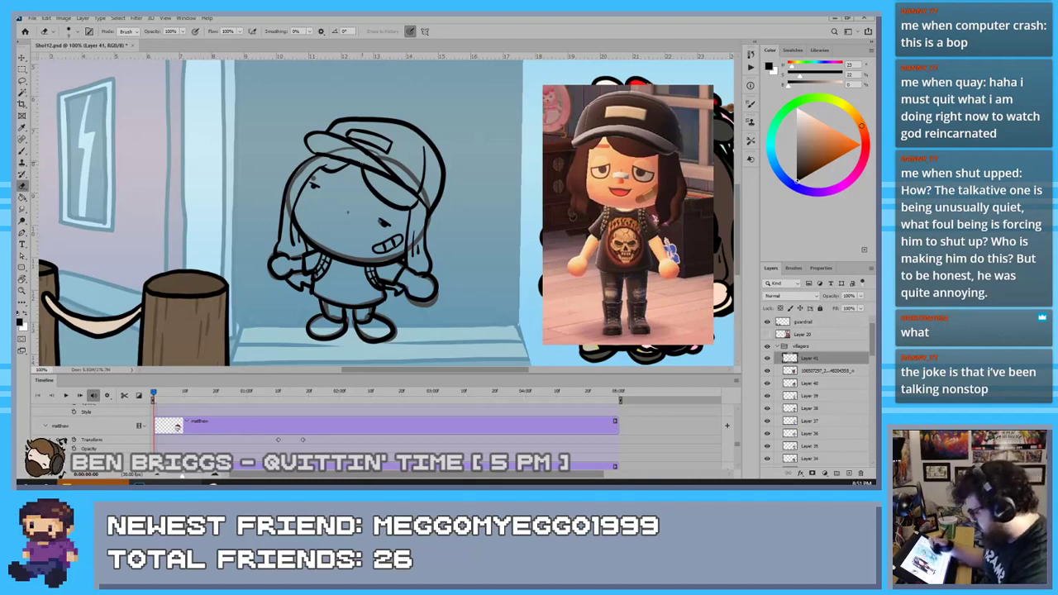
Ink a skull emblem with eye sockets, nose, teeth and a rounded outline on the front of the shirt
key(b)
drag(331, 280, 348, 286)
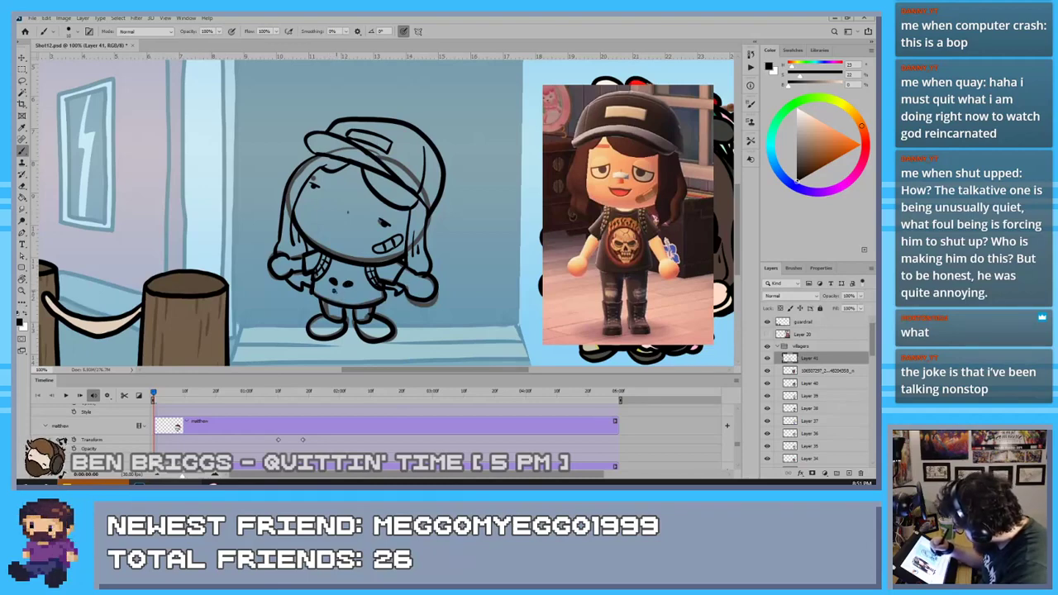
drag(334, 290, 338, 297)
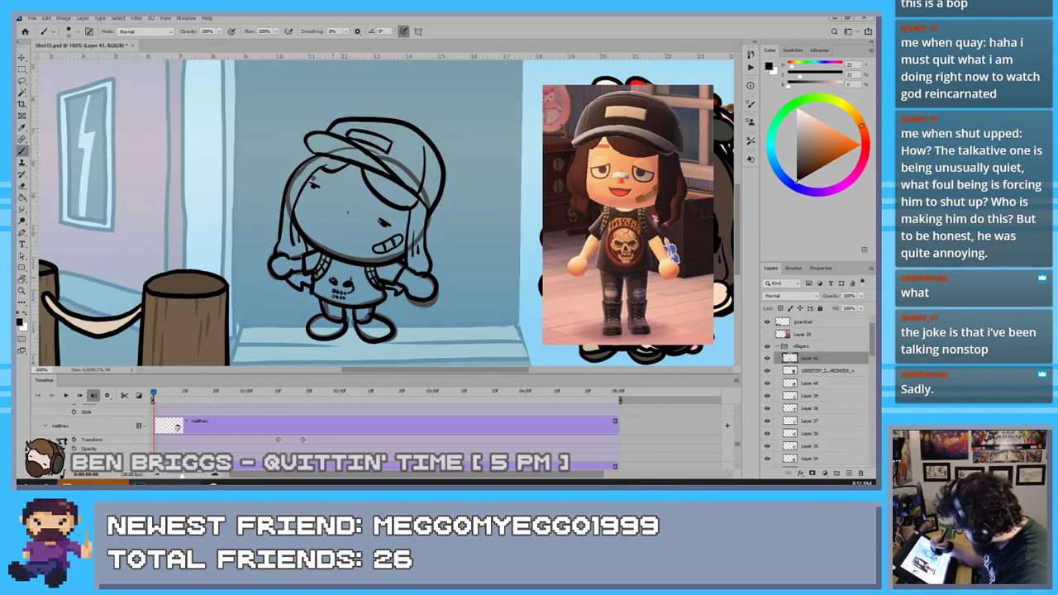
drag(330, 282, 355, 284)
key(ctrl+z)
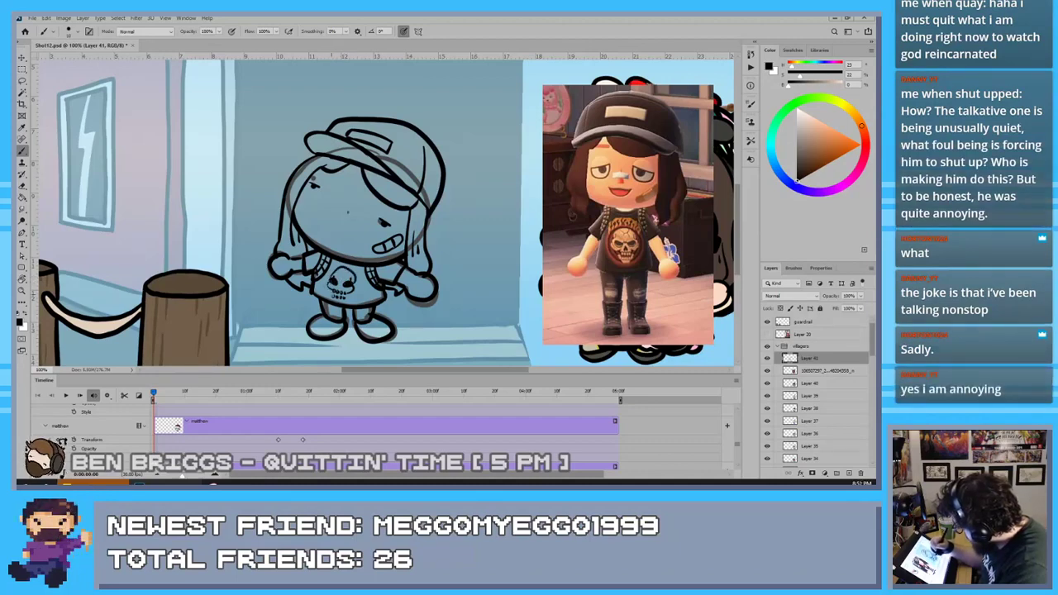
drag(330, 293, 345, 304)
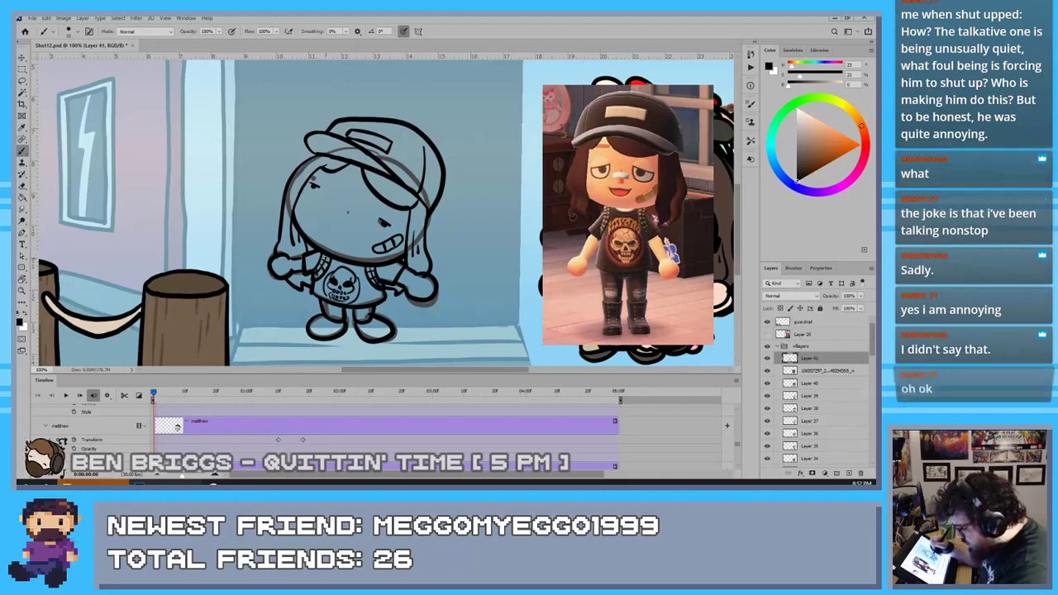
drag(314, 248, 310, 243)
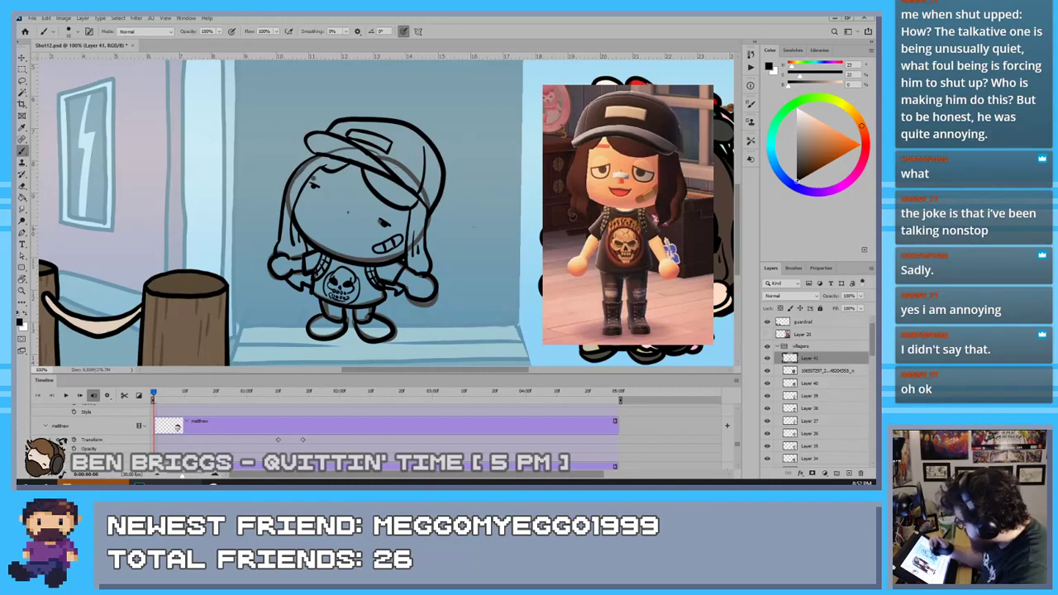
Set the brush mode to Behind and fill the backpack straps with off-white beneath the ink lines
key(x)
key(e)
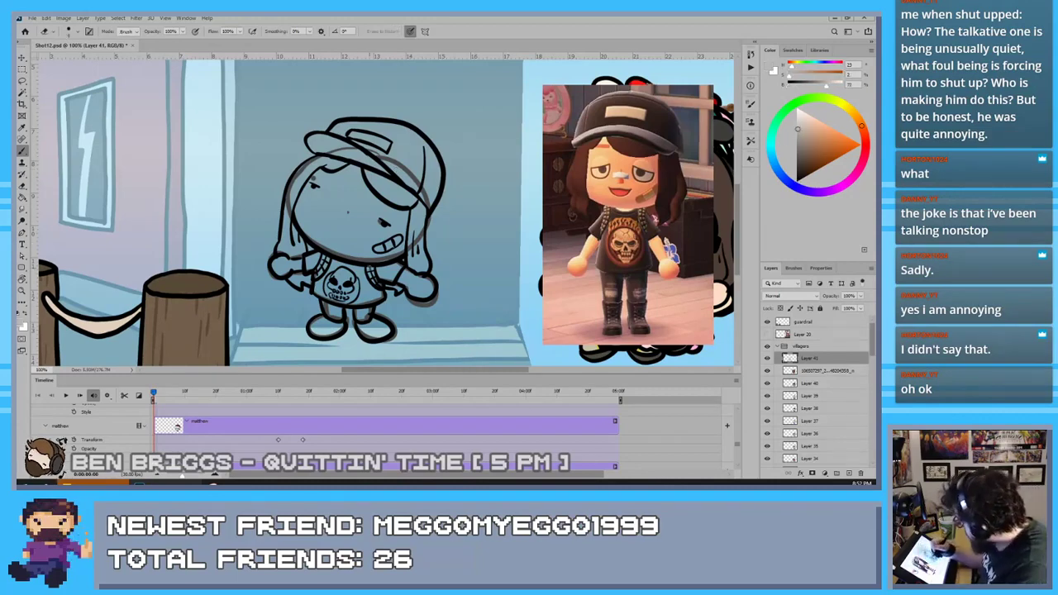
key(b)
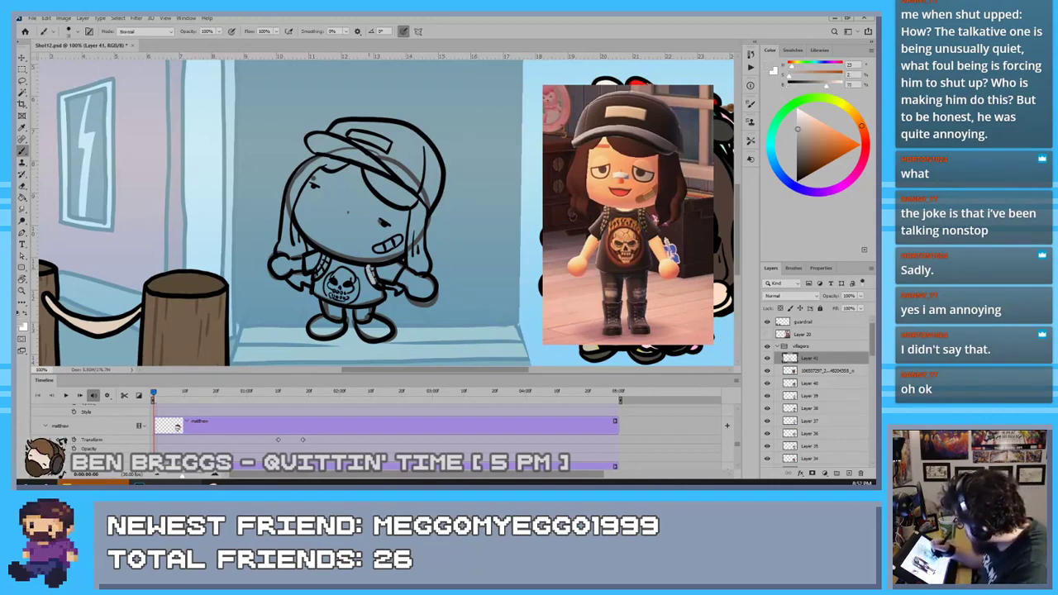
click(145, 31)
click(137, 50)
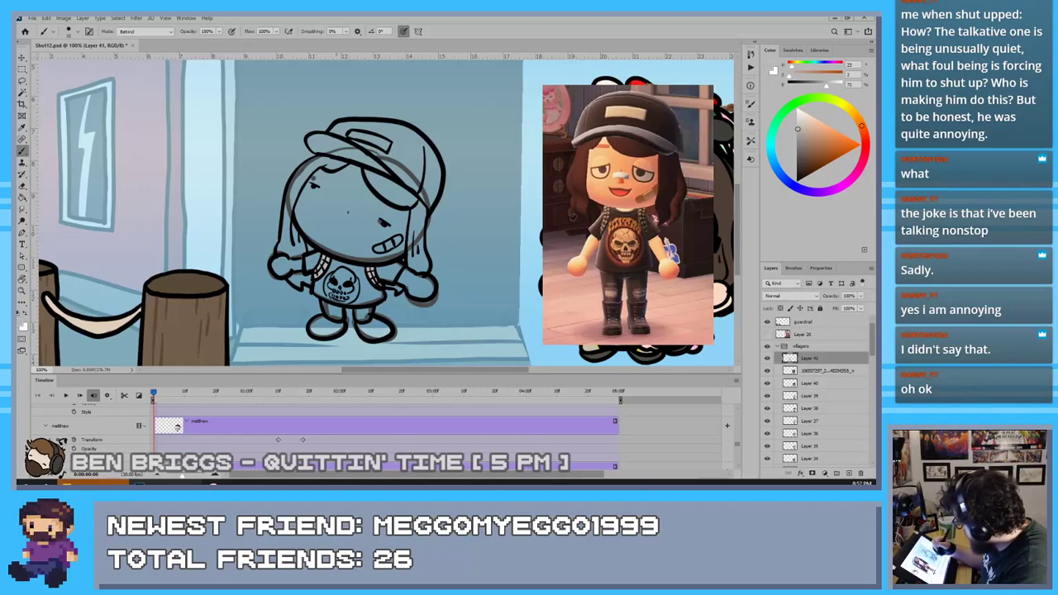
Choose a warmer, lighter off-white and fill the shirt's skull with it behind the ink
click(804, 124)
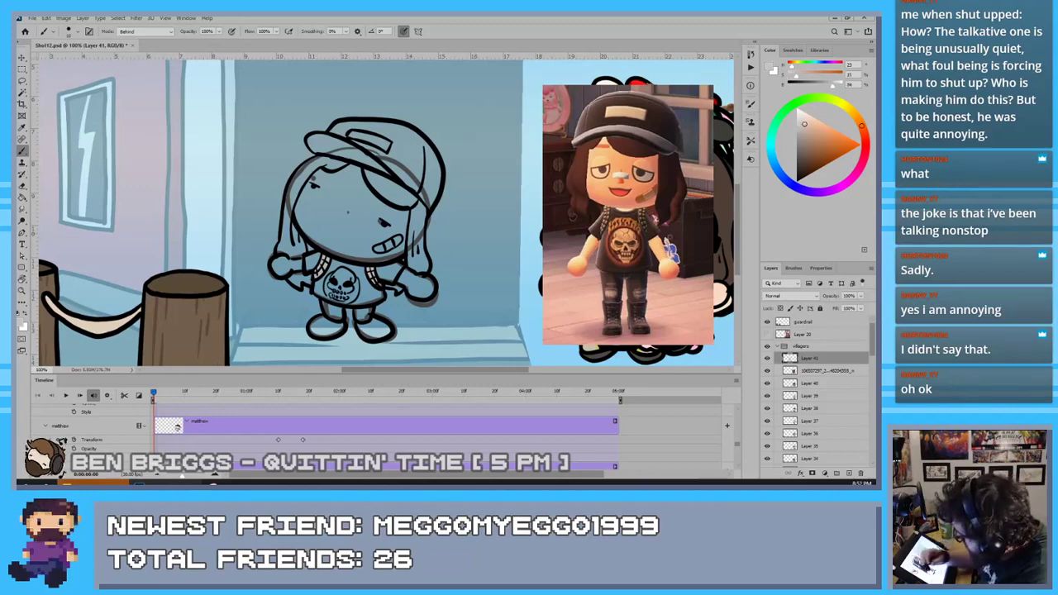
drag(803, 124, 802, 118)
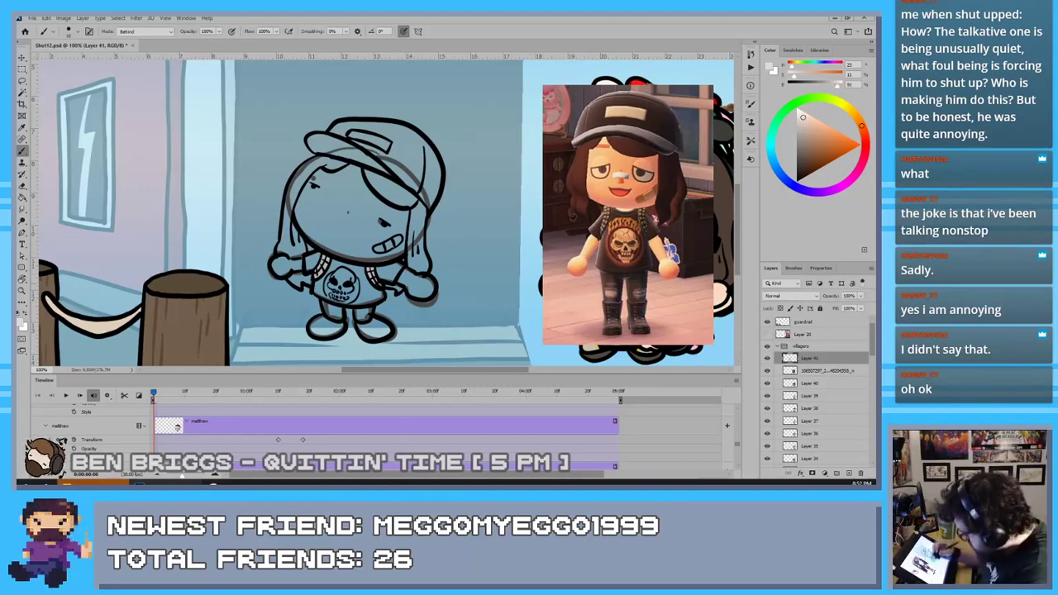
key(e)
key(b)
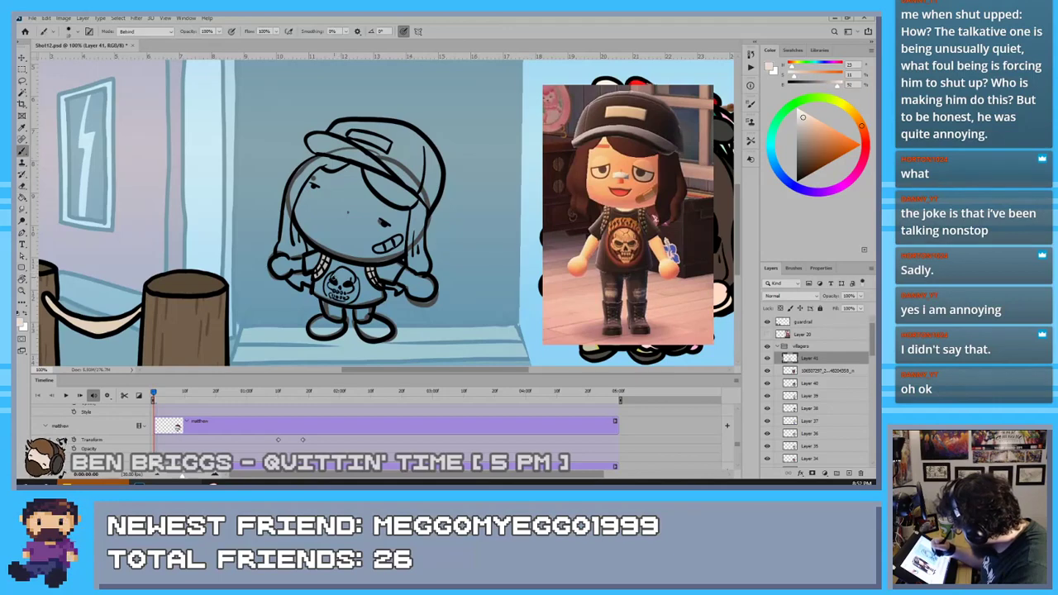
mouse_move(335, 281)
mouse_down()
mouse_move(339, 273)
mouse_move(353, 291)
mouse_move(339, 283)
mouse_move(345, 299)
mouse_up()
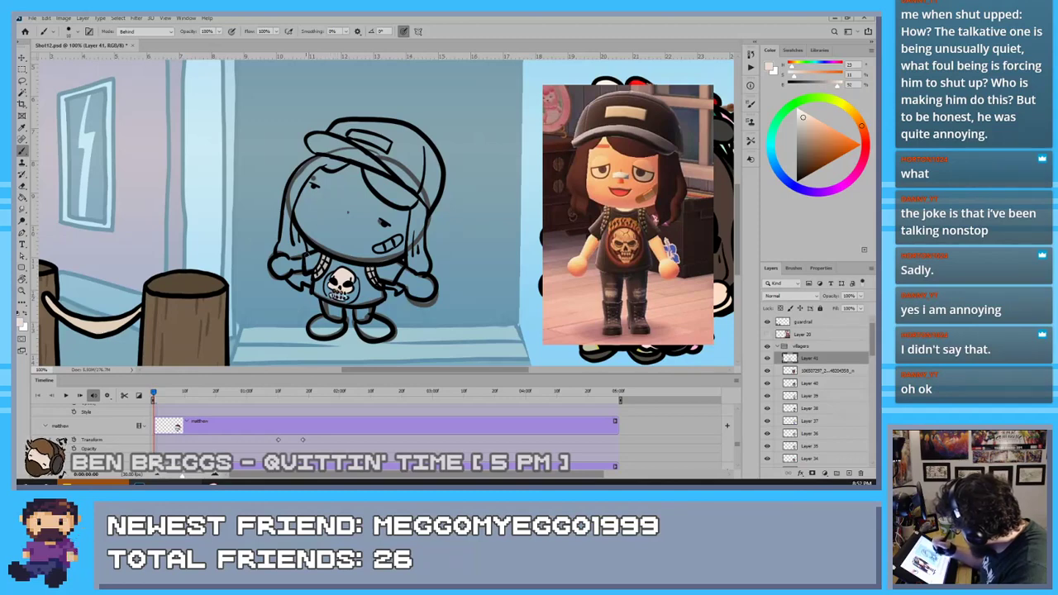
Choose a dark grey and clean up the skull emblem, darkening its eye sockets and mouth
drag(801, 156, 796, 164)
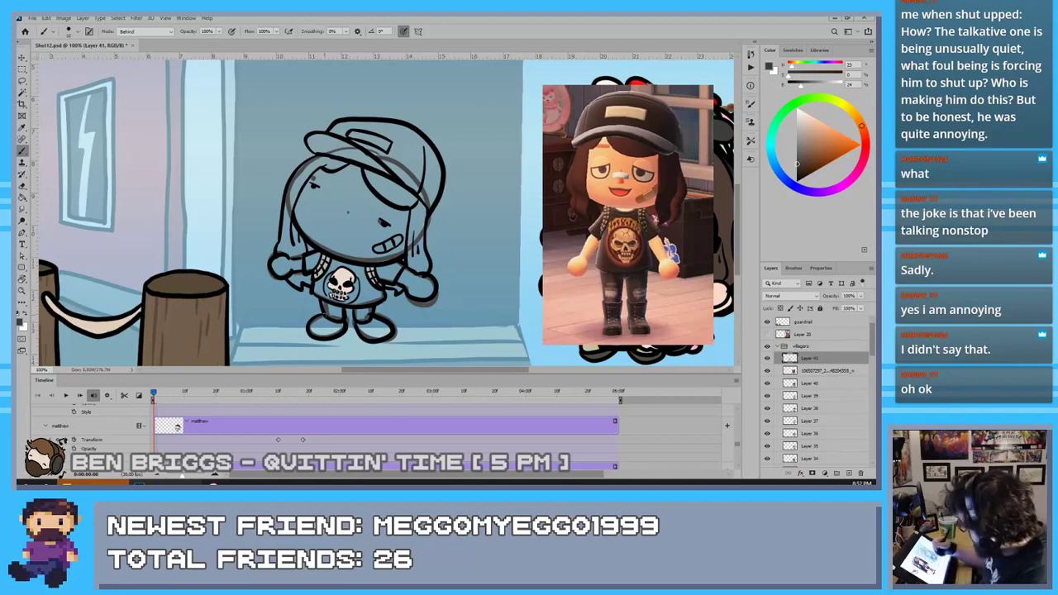
key(e)
mouse_move(329, 275)
mouse_down()
mouse_move(330, 292)
mouse_move(351, 300)
mouse_move(357, 285)
mouse_move(357, 294)
mouse_up()
key(b)
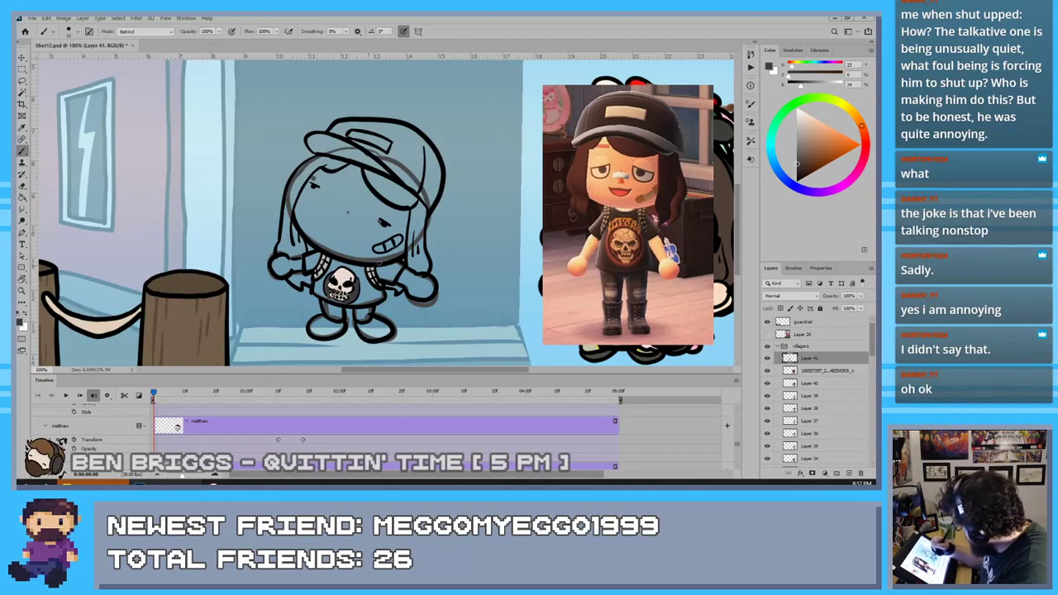
Paint a muted red oval border around the skull emblem, undo the stray stroke and restore black as the drawing colour
click(864, 135)
click(809, 155)
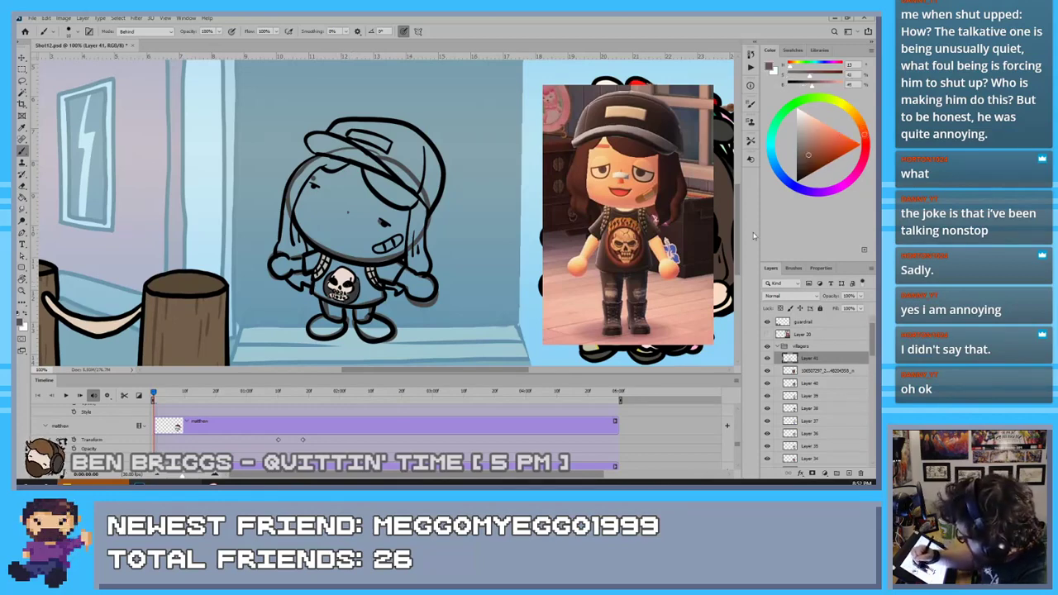
click(821, 150)
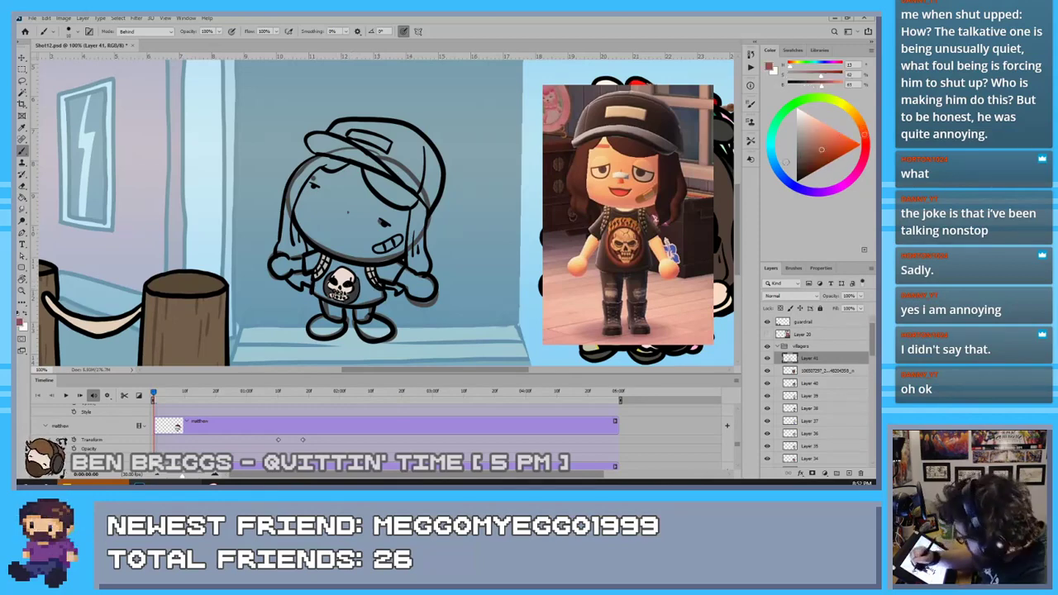
mouse_move(353, 305)
mouse_down()
mouse_move(361, 277)
mouse_move(321, 298)
mouse_move(324, 286)
mouse_up()
key(ctrl+z)
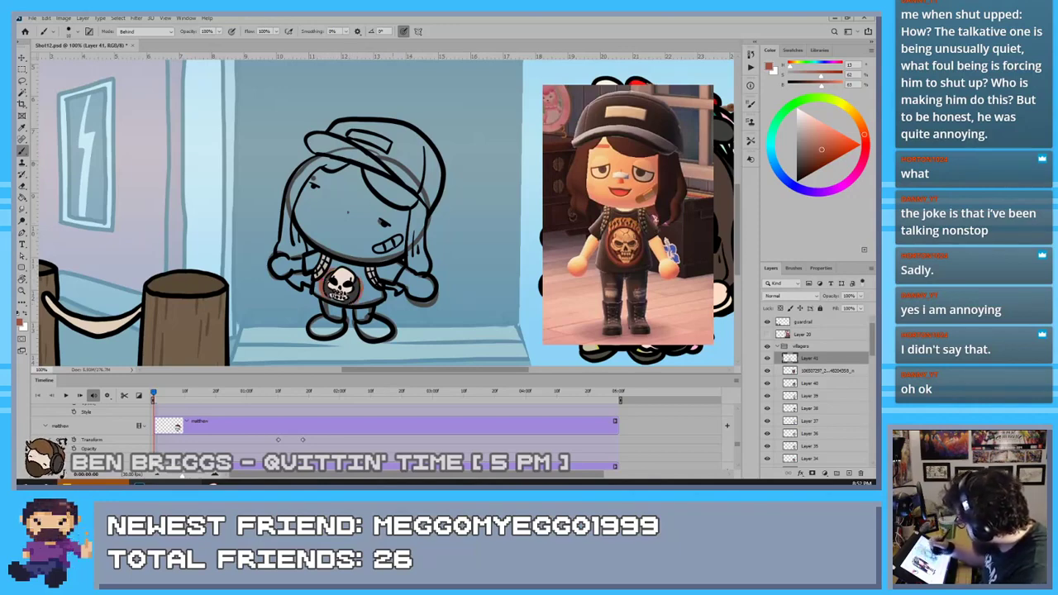
key(d)
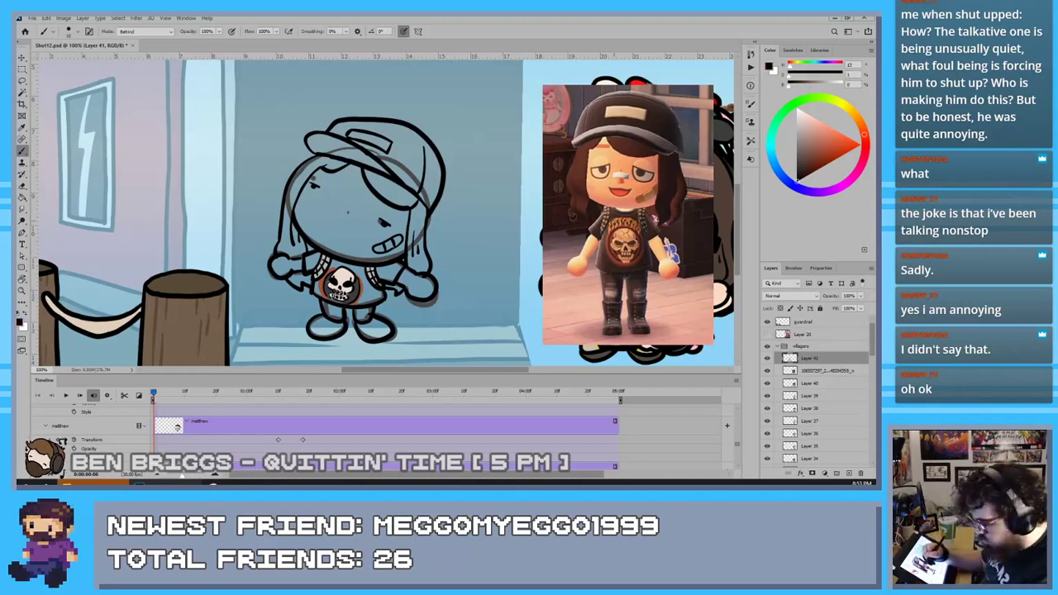
Sample the orange from the reference shirt's emblem and paint orange accents around the skull
key(i)
click(618, 219)
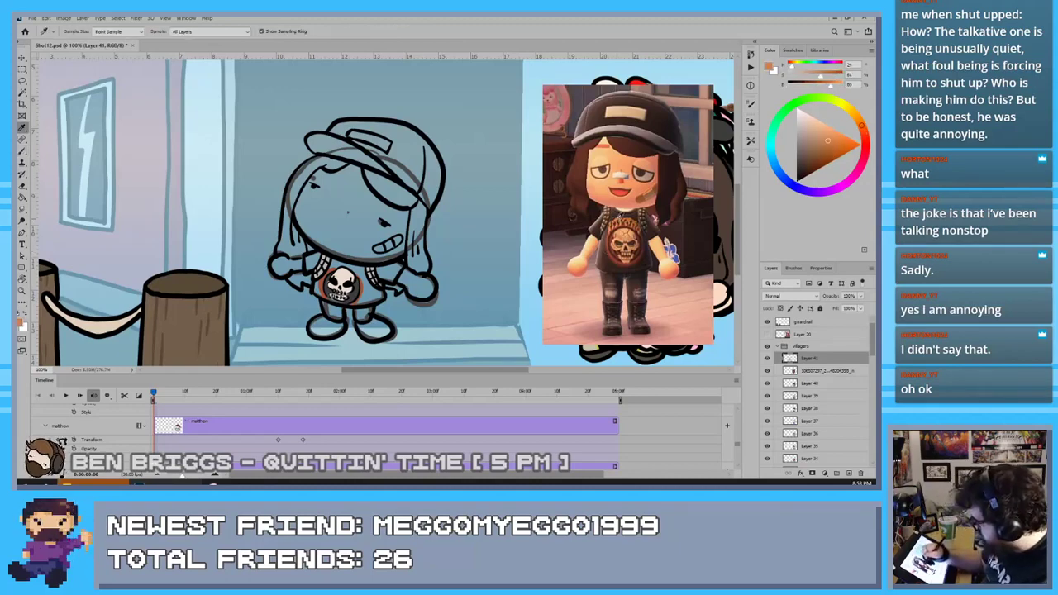
key(b)
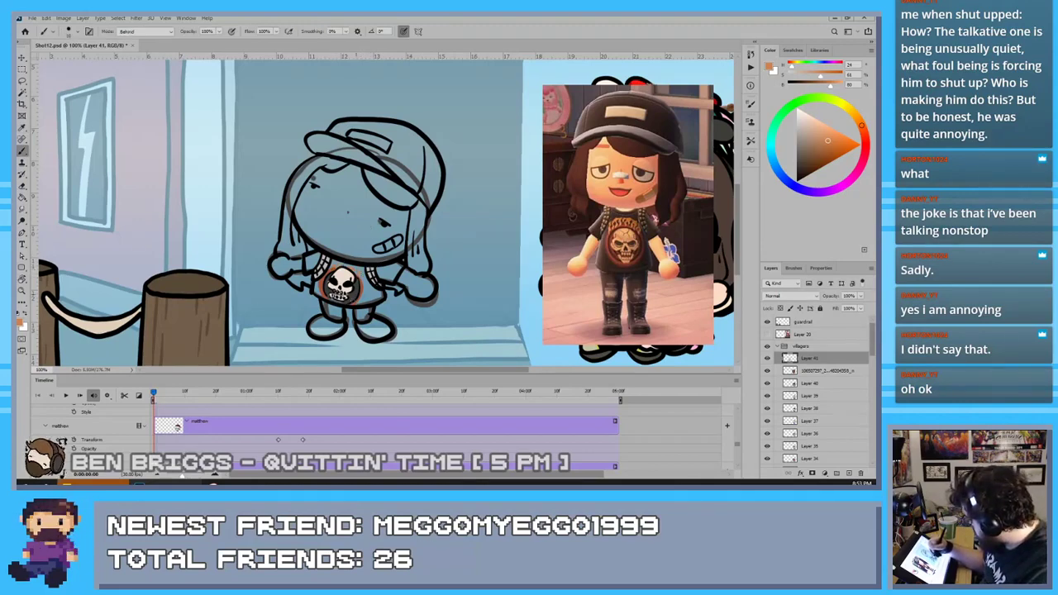
Sample the dark brown of the reference shirt and fill the shirt's body and both sleeves with it
key(i)
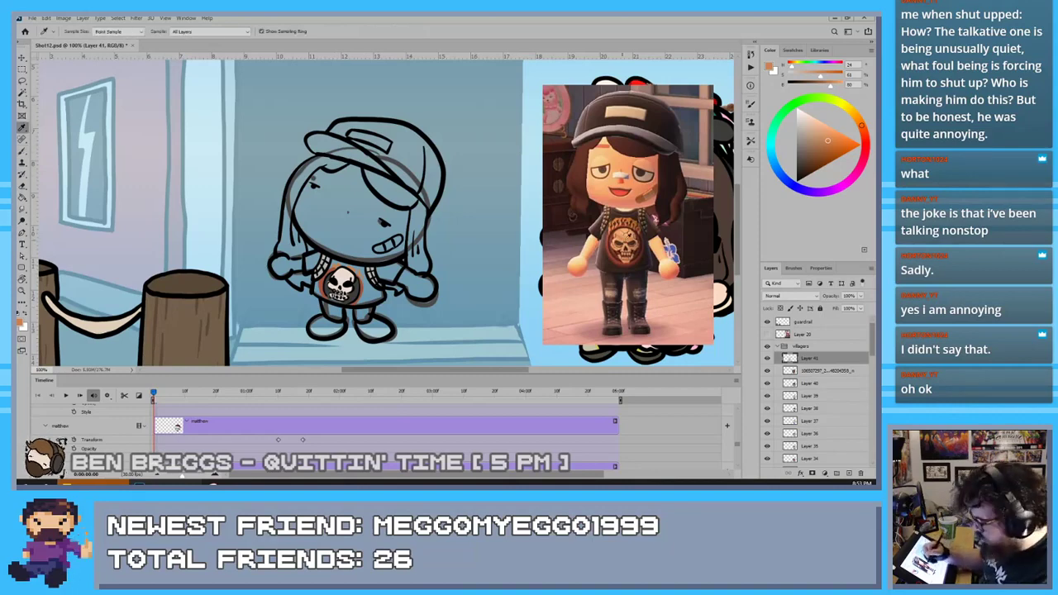
click(612, 261)
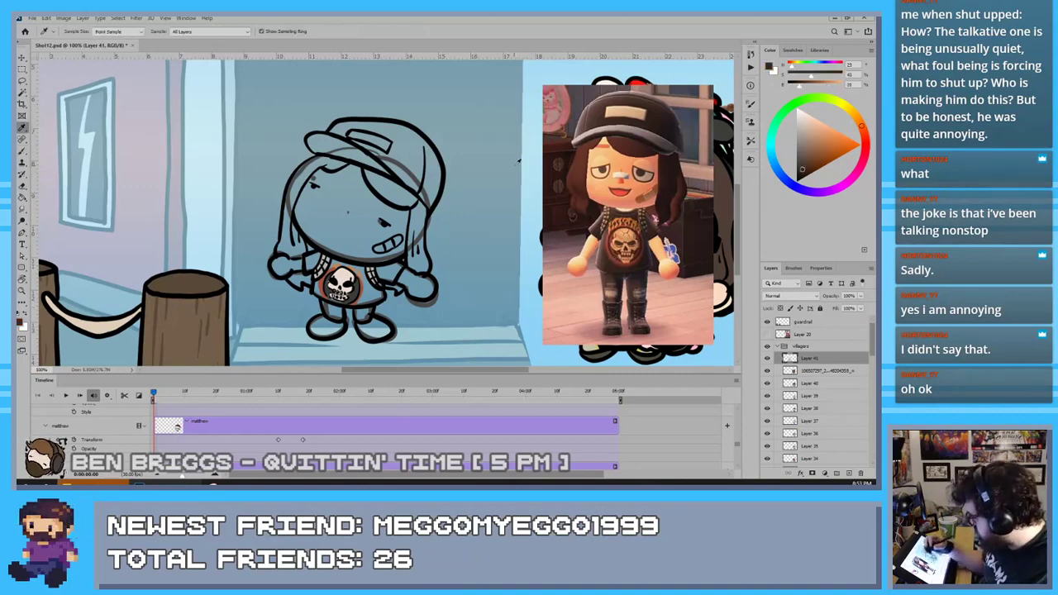
key(b)
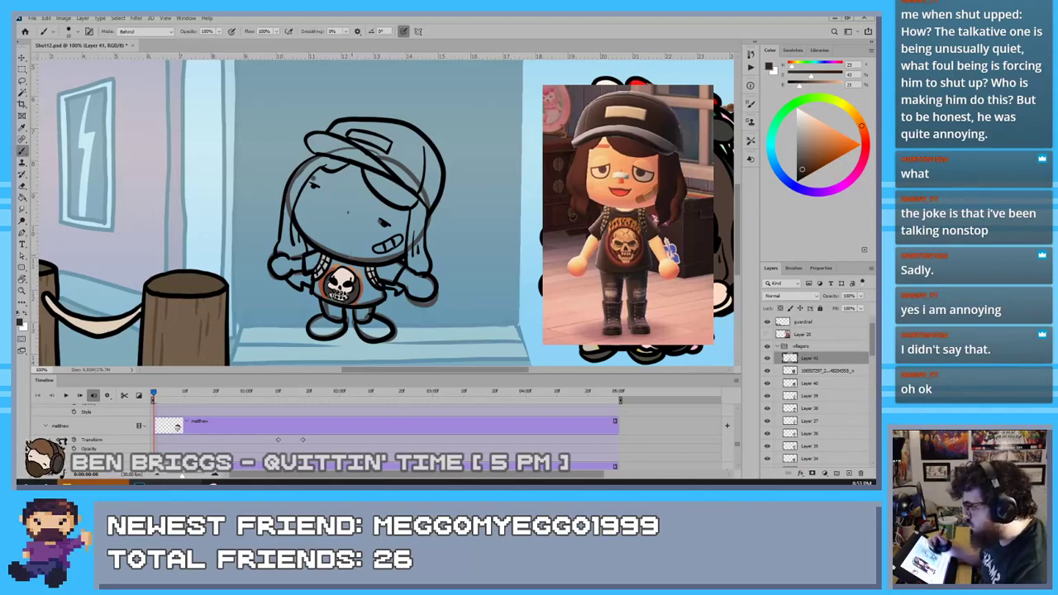
mouse_move(335, 259)
mouse_down()
mouse_move(329, 272)
mouse_move(346, 263)
mouse_move(379, 294)
mouse_up()
mouse_move(382, 295)
mouse_down()
mouse_move(357, 305)
mouse_move(371, 294)
mouse_move(319, 293)
mouse_move(346, 305)
mouse_up()
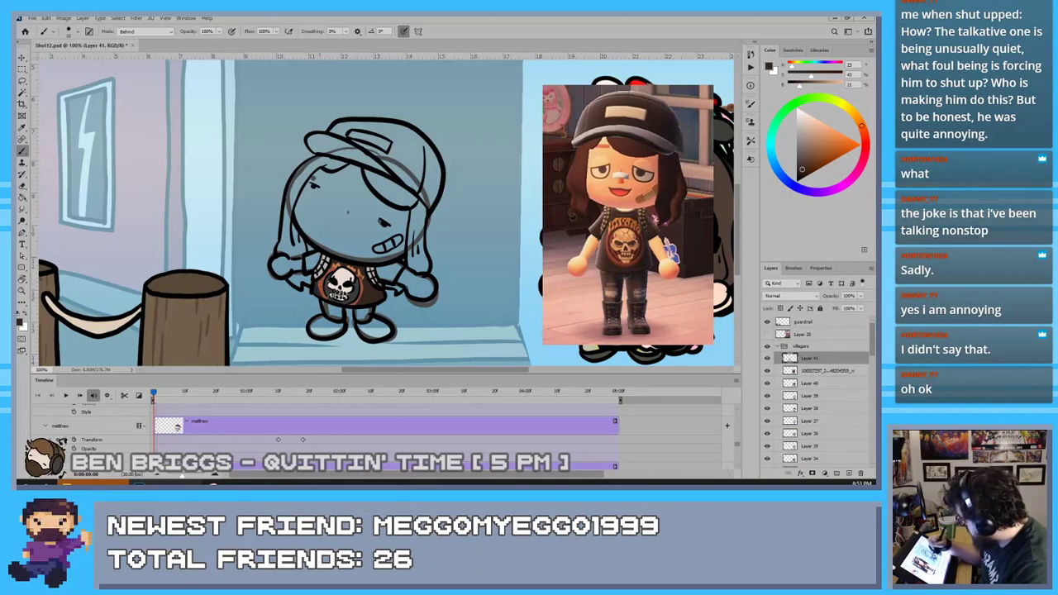
mouse_move(319, 257)
mouse_down()
mouse_move(311, 267)
mouse_move(305, 261)
mouse_up()
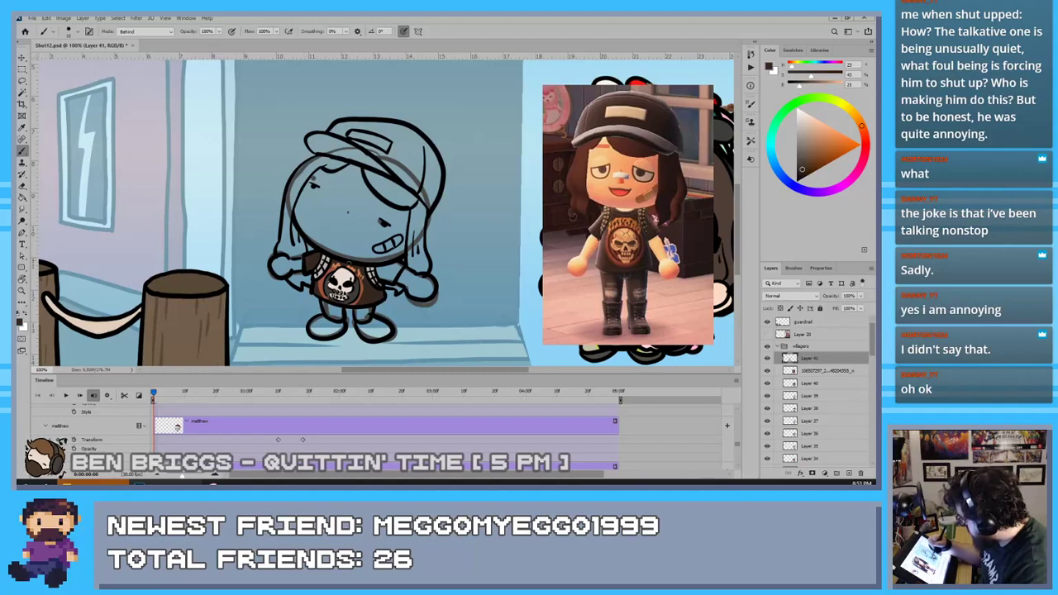
mouse_move(379, 269)
mouse_down()
mouse_move(394, 279)
mouse_move(399, 268)
mouse_move(380, 267)
mouse_move(401, 267)
mouse_up()
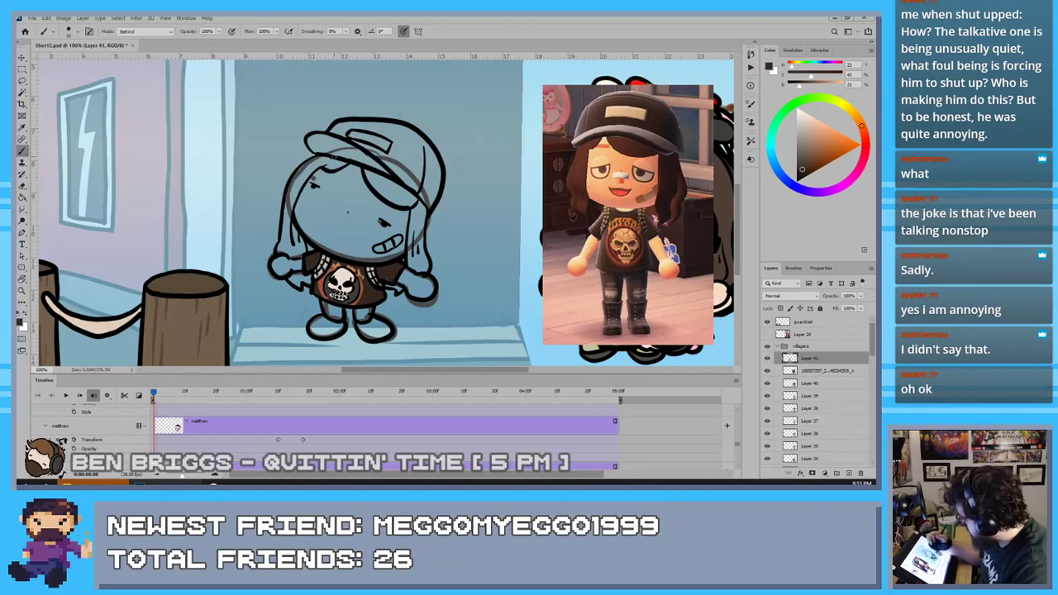
Paint light brown knee patches and fill the rest of the trousers dark brown, sampling both colours from the reference photo
key(i)
click(611, 288)
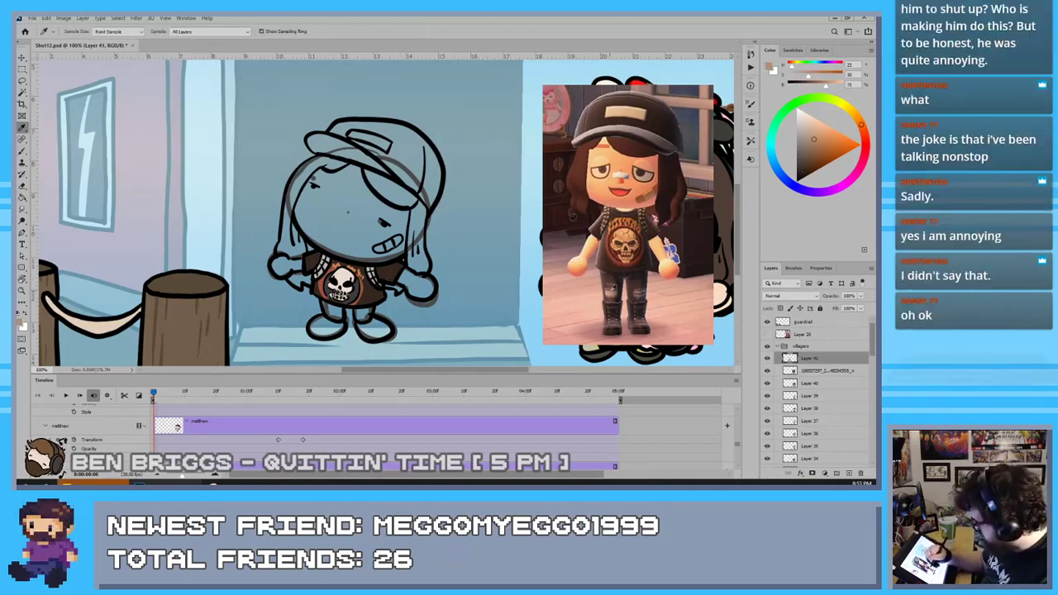
key(b)
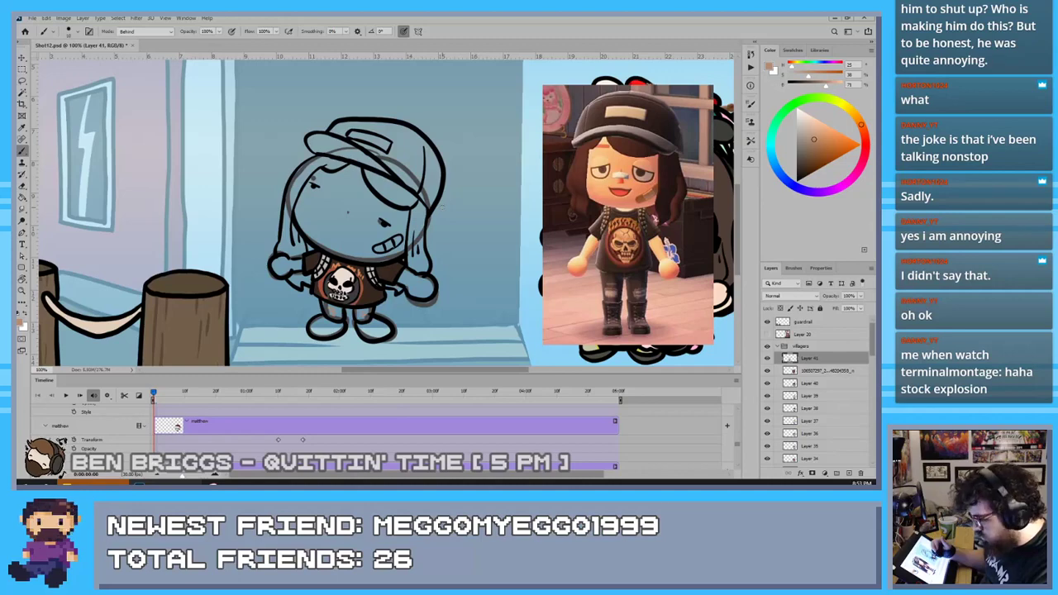
key(i)
click(612, 273)
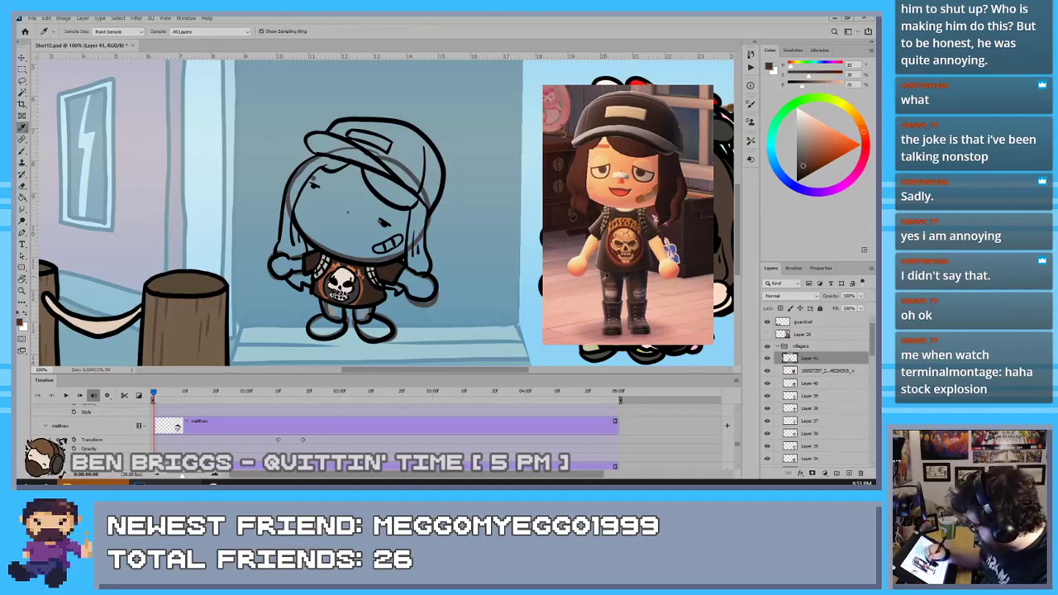
key(b)
mouse_move(330, 302)
mouse_down()
mouse_move(329, 313)
mouse_move(327, 304)
mouse_move(367, 319)
mouse_up()
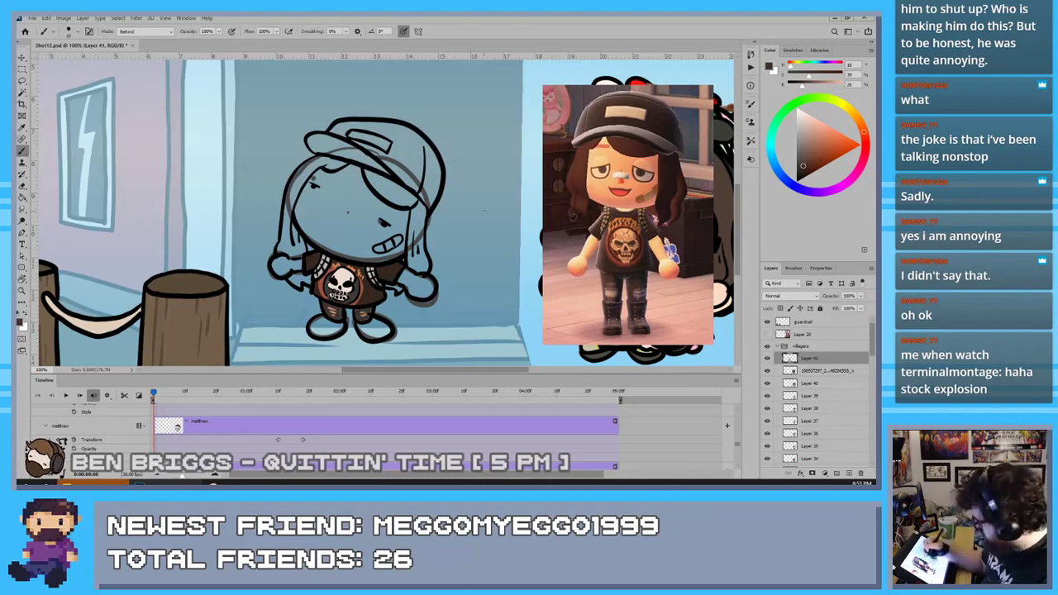
Sample the dark brown of the reference photo's trousers and fill both of the villager's shoes with it
key(i)
click(592, 293)
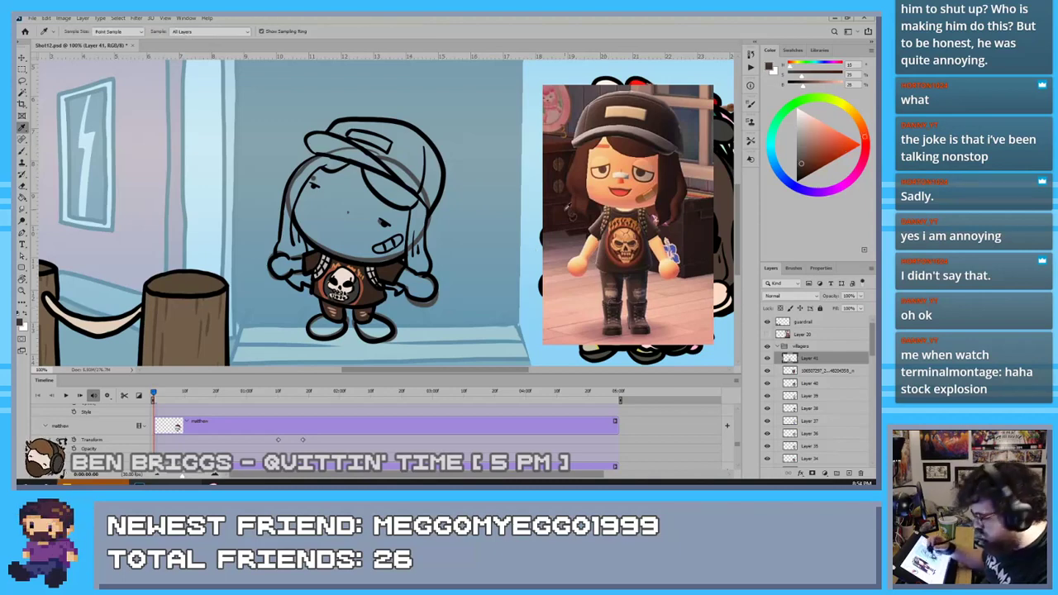
key(b)
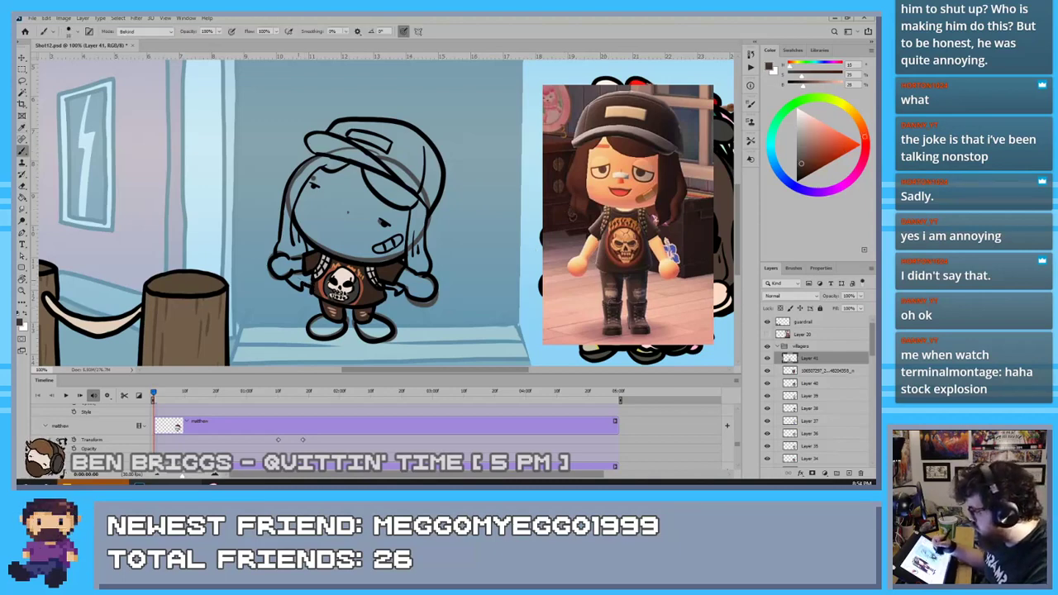
mouse_move(330, 314)
mouse_down()
mouse_move(312, 333)
mouse_move(340, 323)
mouse_move(328, 337)
mouse_move(384, 330)
mouse_up()
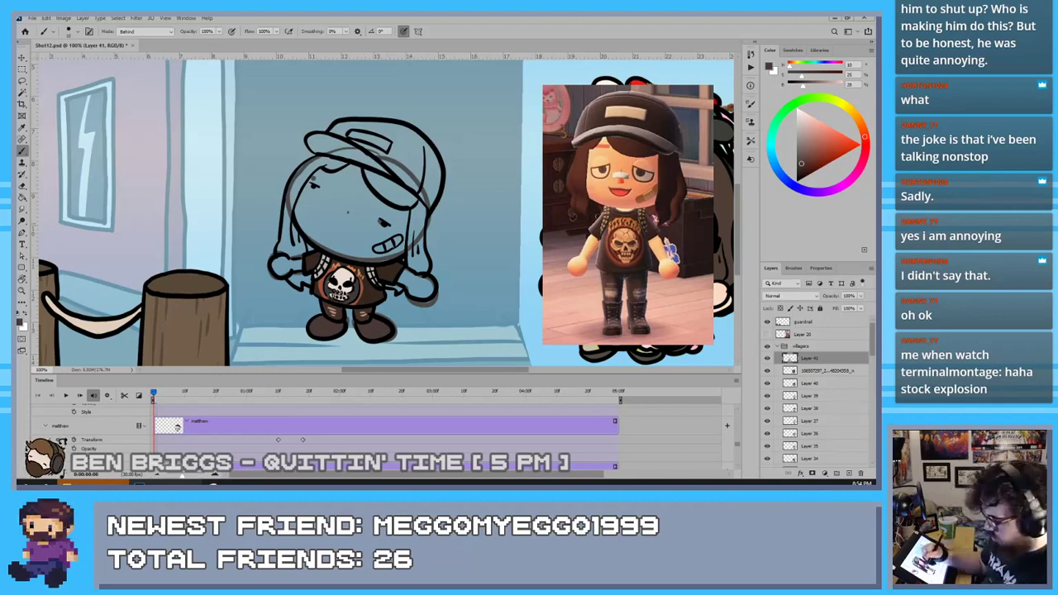
Sample the reference's cheek bandage colour, paint the villager's bandage with it, and pick a lighter tint of that orange
key(i)
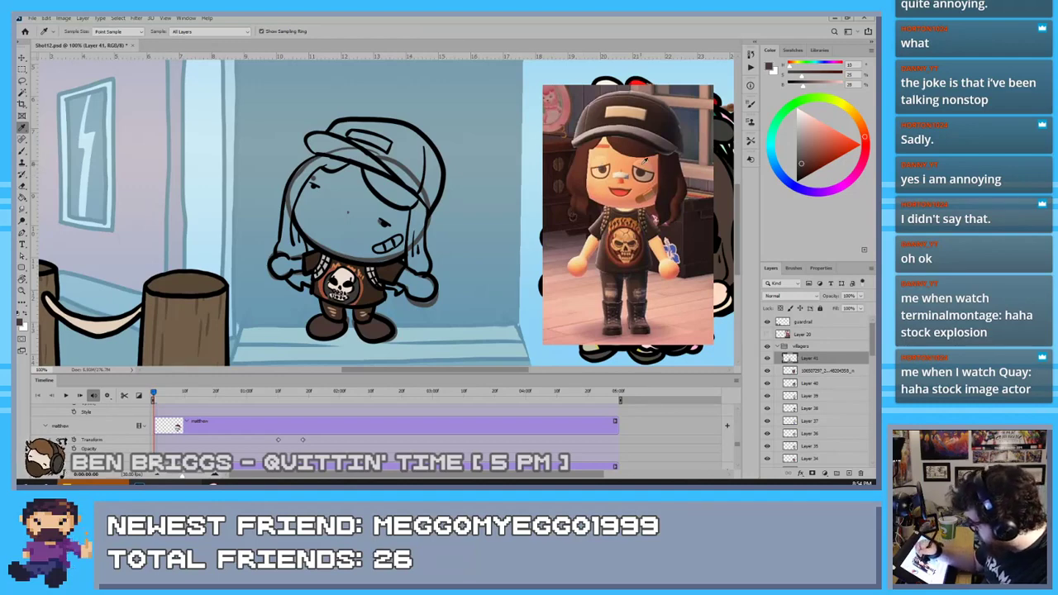
click(645, 195)
key(b)
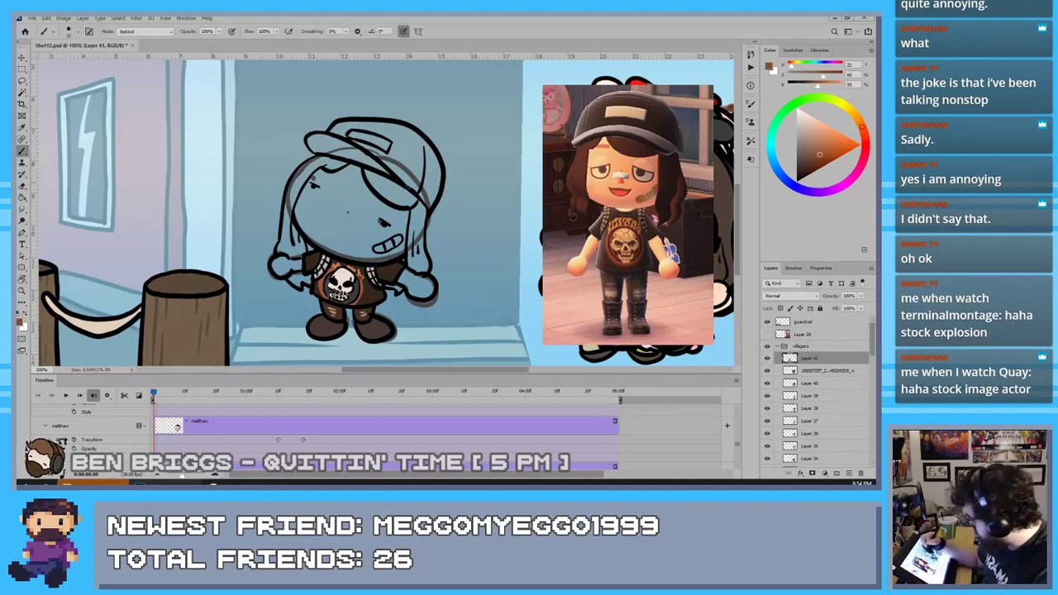
drag(375, 250, 398, 241)
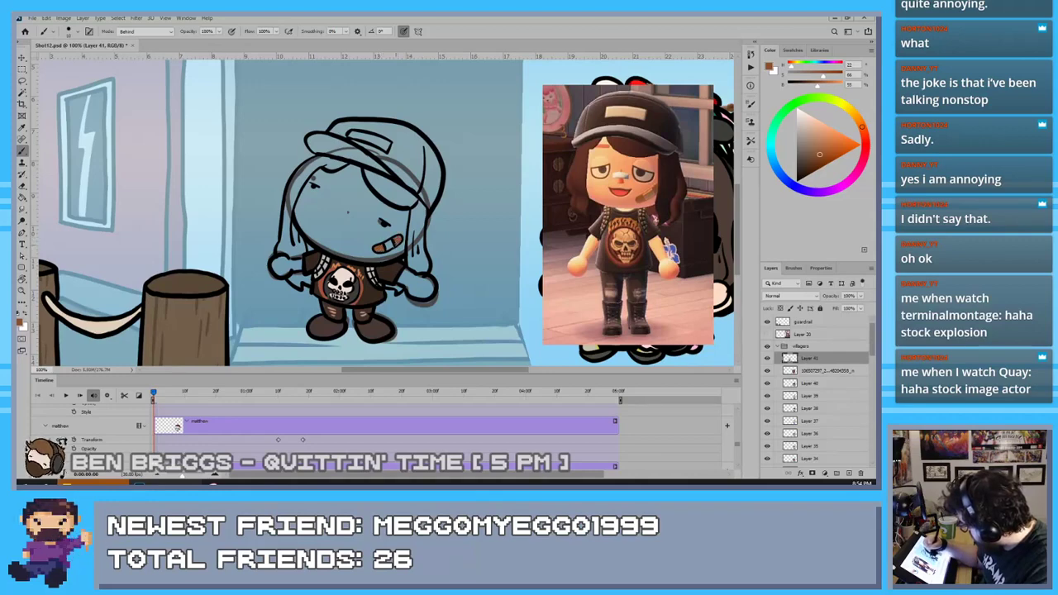
key(i)
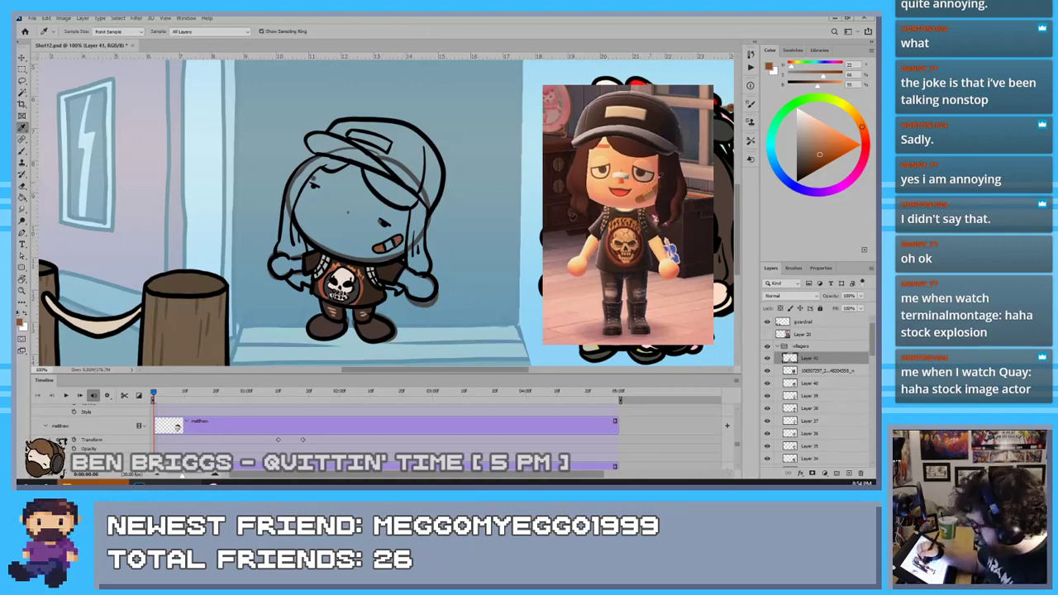
click(817, 139)
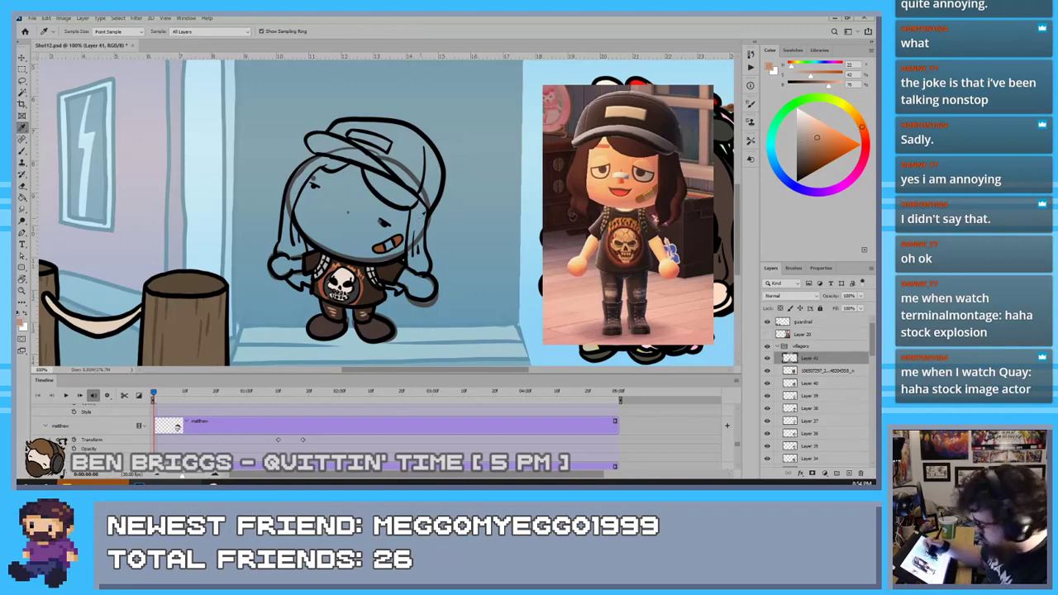
key(b)
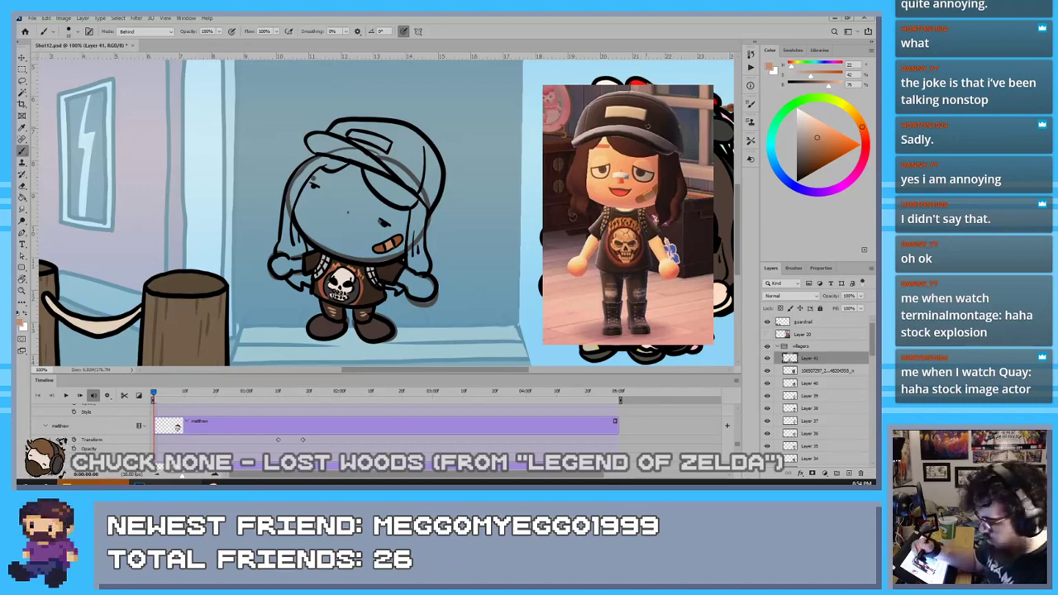
Sample the dark colour of the reference cap and fill the brim of the villager's cap with it
key(i)
click(647, 131)
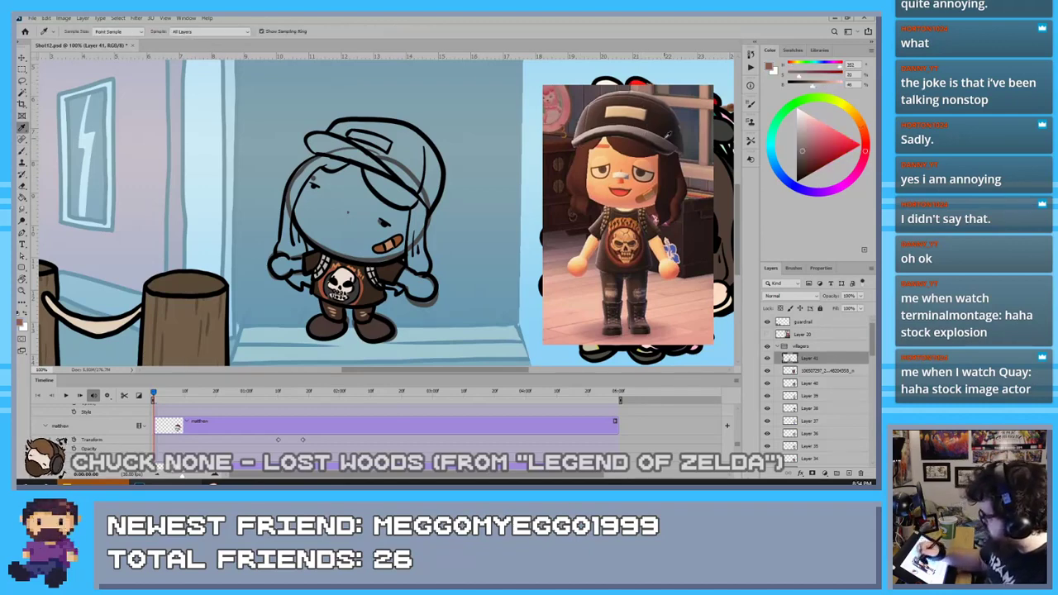
click(668, 135)
key(b)
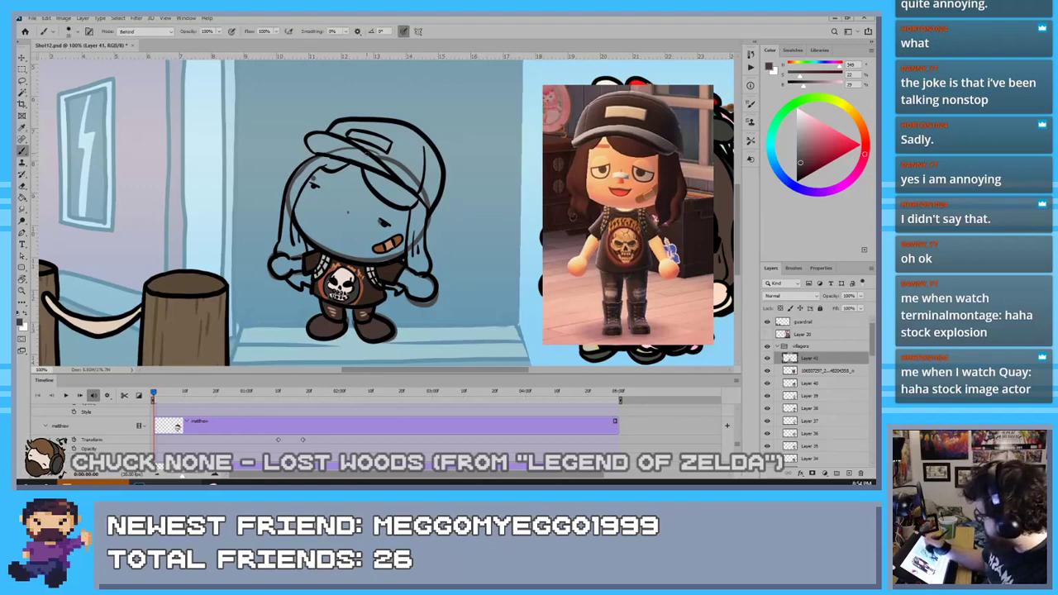
mouse_move(369, 155)
mouse_down()
mouse_move(380, 166)
mouse_move(312, 144)
mouse_move(334, 137)
mouse_move(310, 141)
mouse_up()
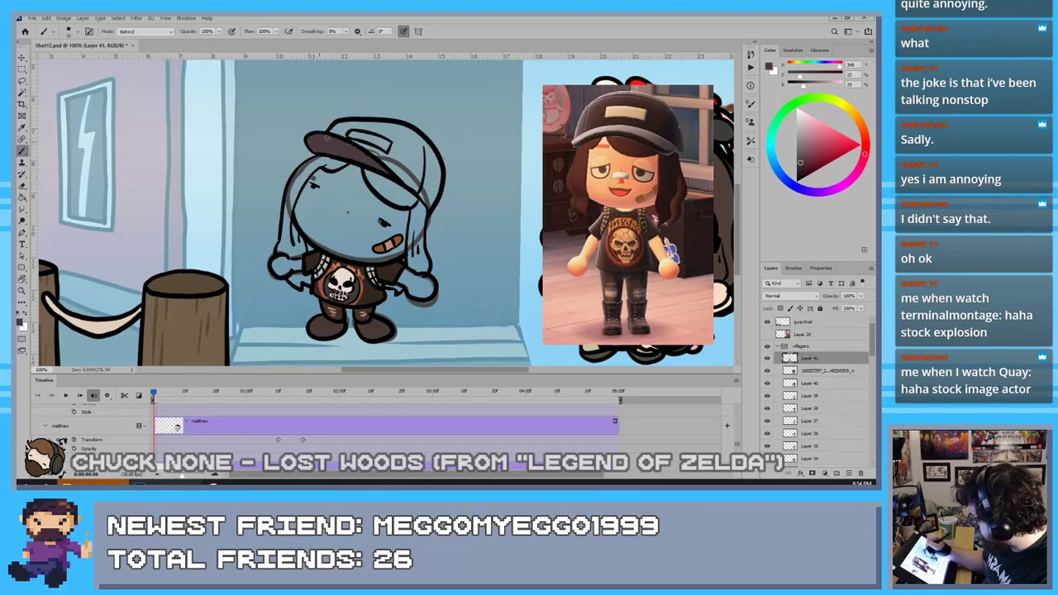
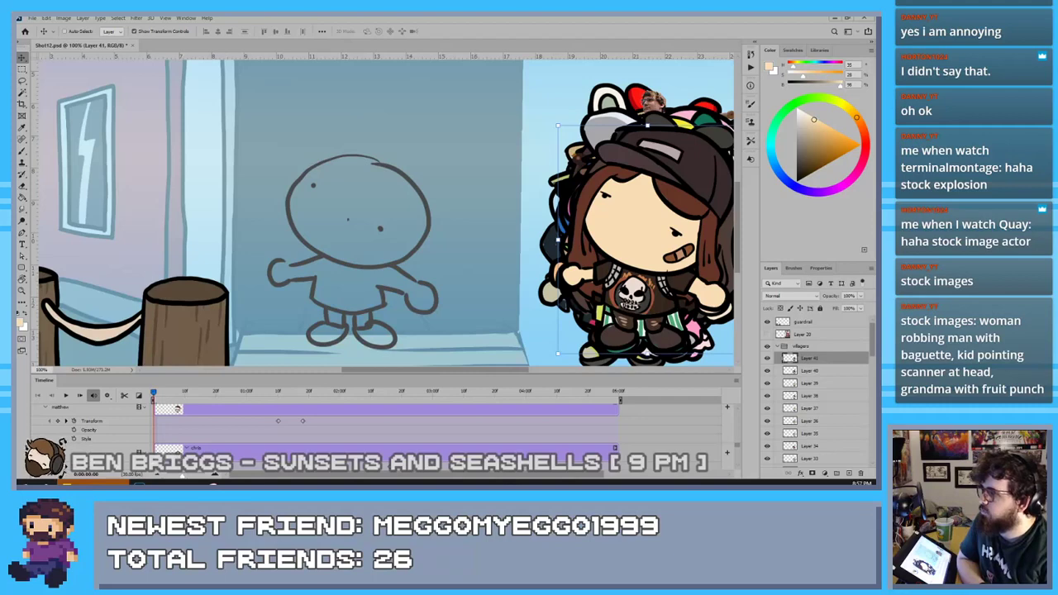
Place the ram-costume reference image in the scene, then rasterize and trim it to a rectangle around the costumed character
drag(876, 231, 508, 224)
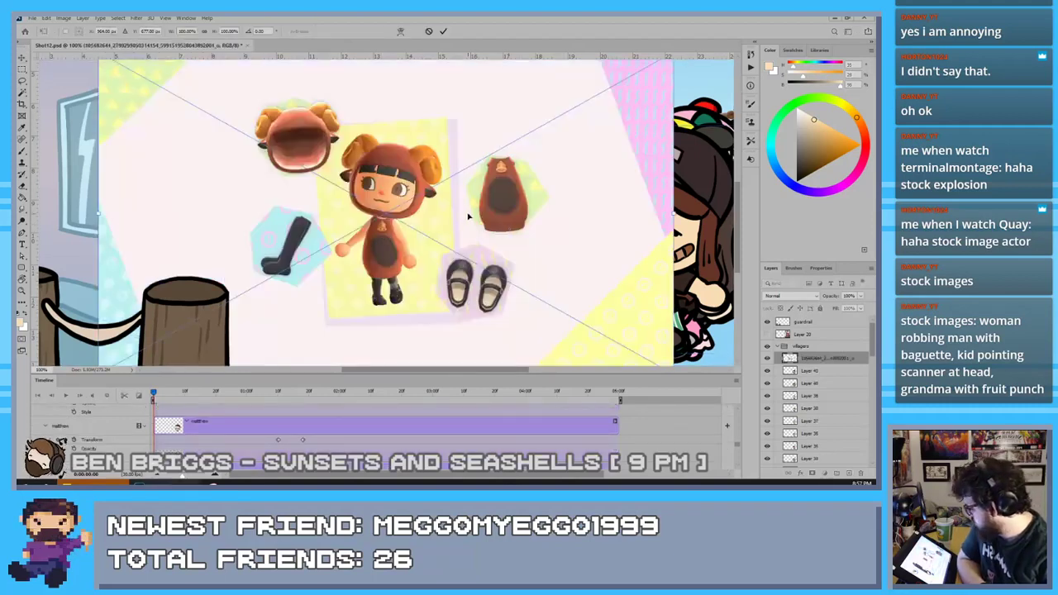
click(443, 30)
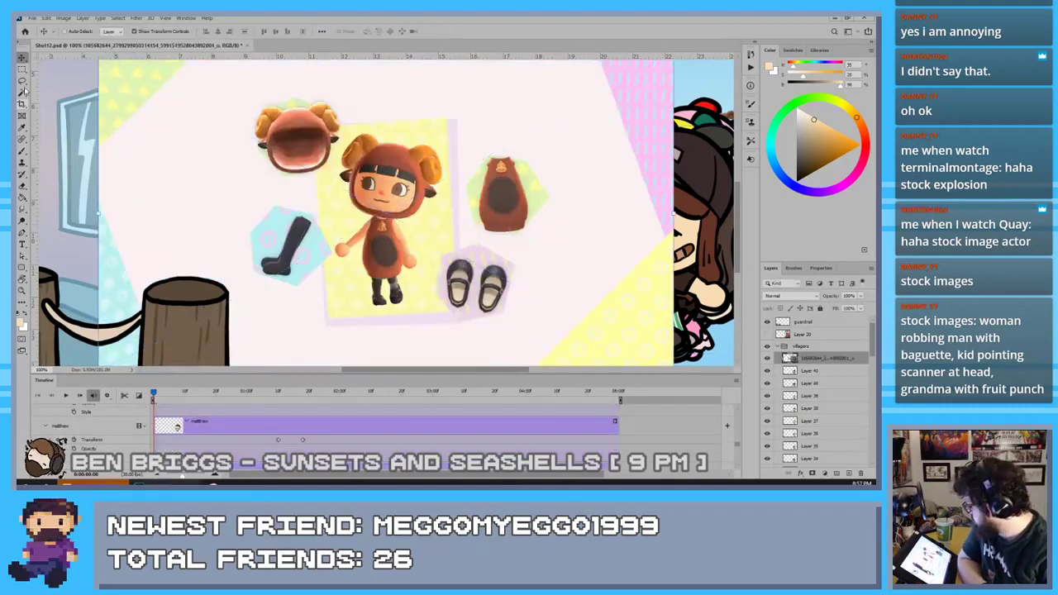
key(m)
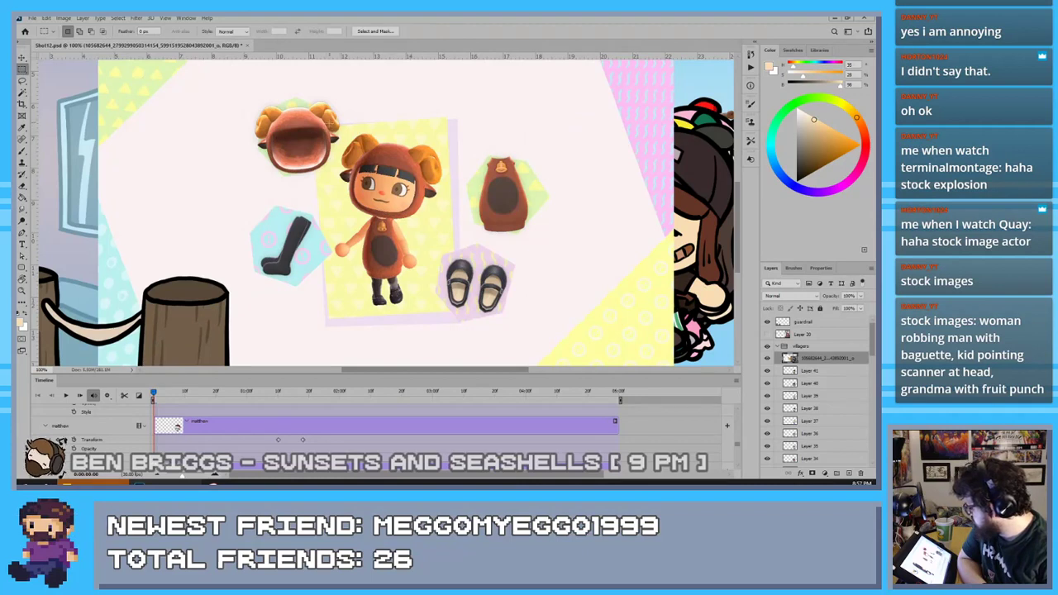
drag(329, 123, 452, 325)
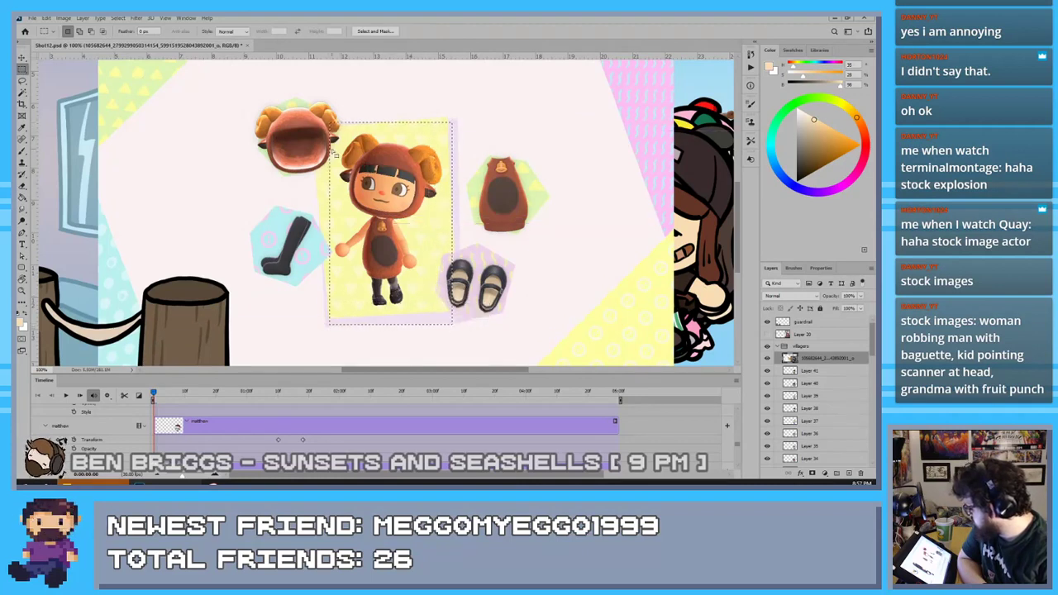
click(118, 17)
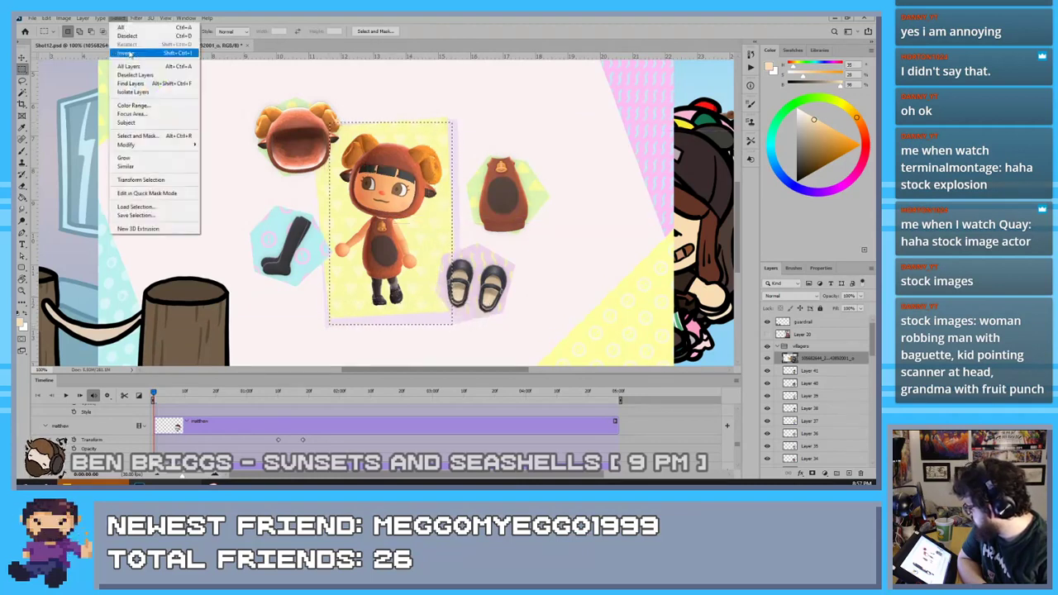
click(124, 53)
right_click(818, 358)
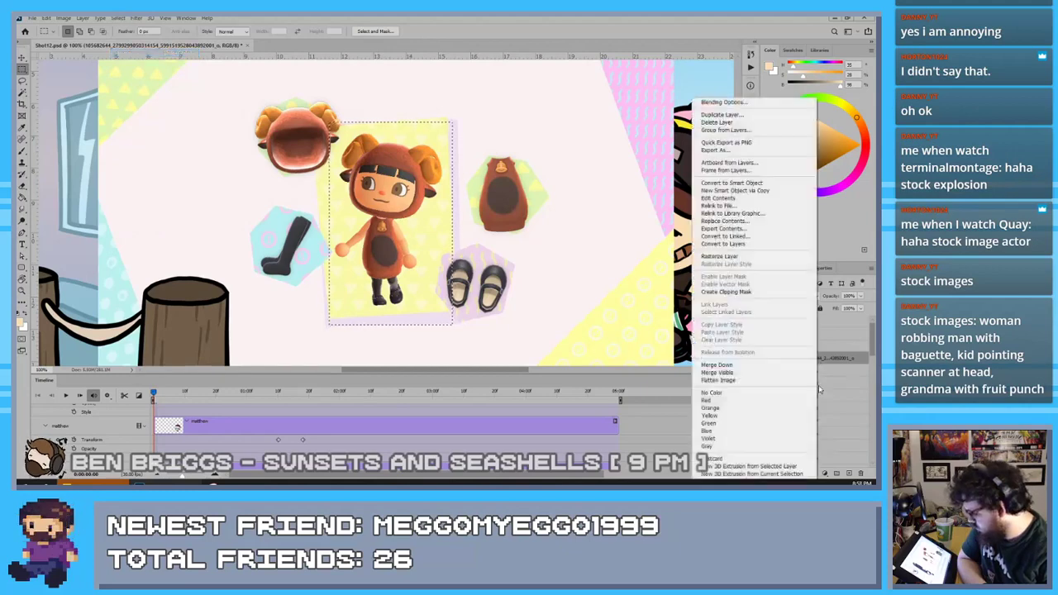
click(716, 257)
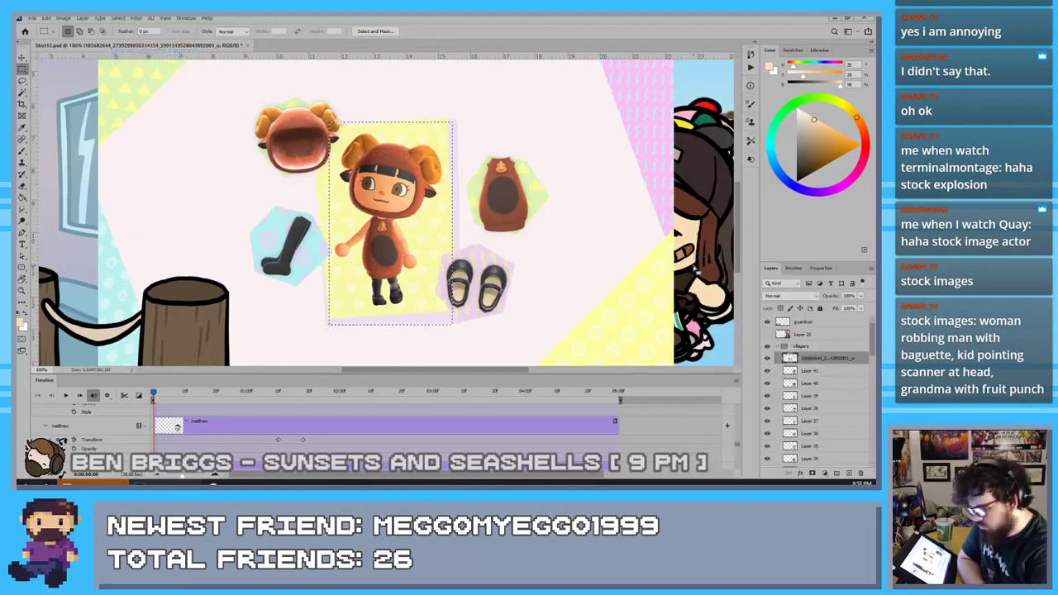
key(Delete)
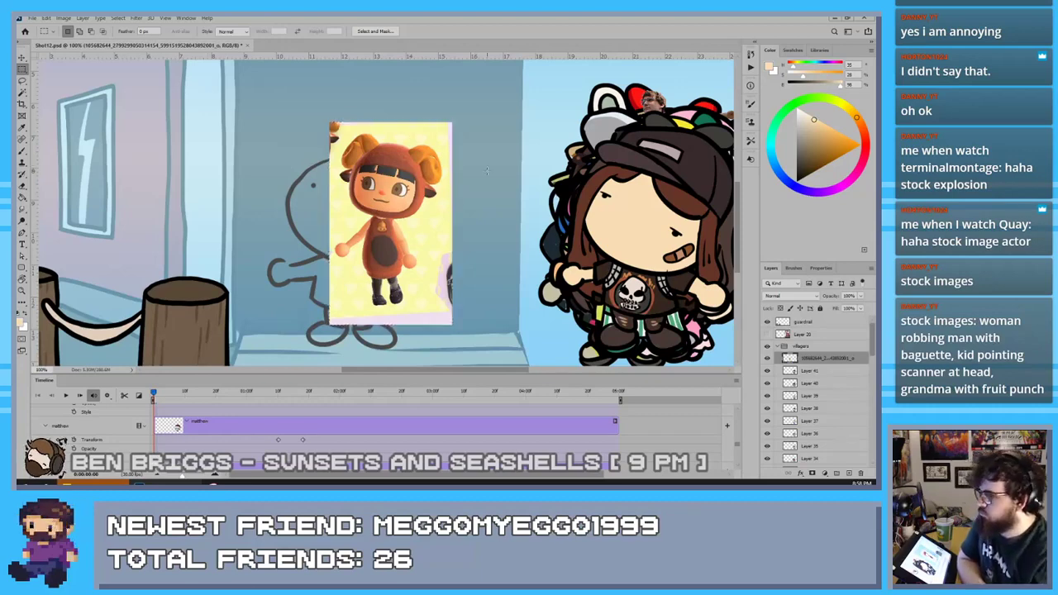
Move the trimmed ram-costume reference over the crowd beside the sketch and add a new layer above it
click(23, 57)
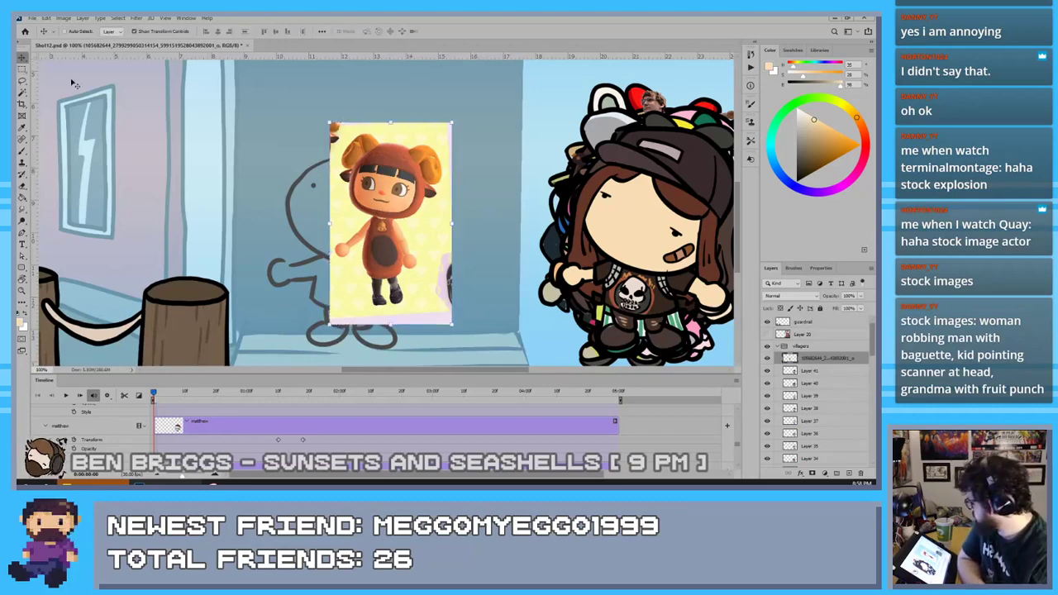
drag(379, 239, 629, 261)
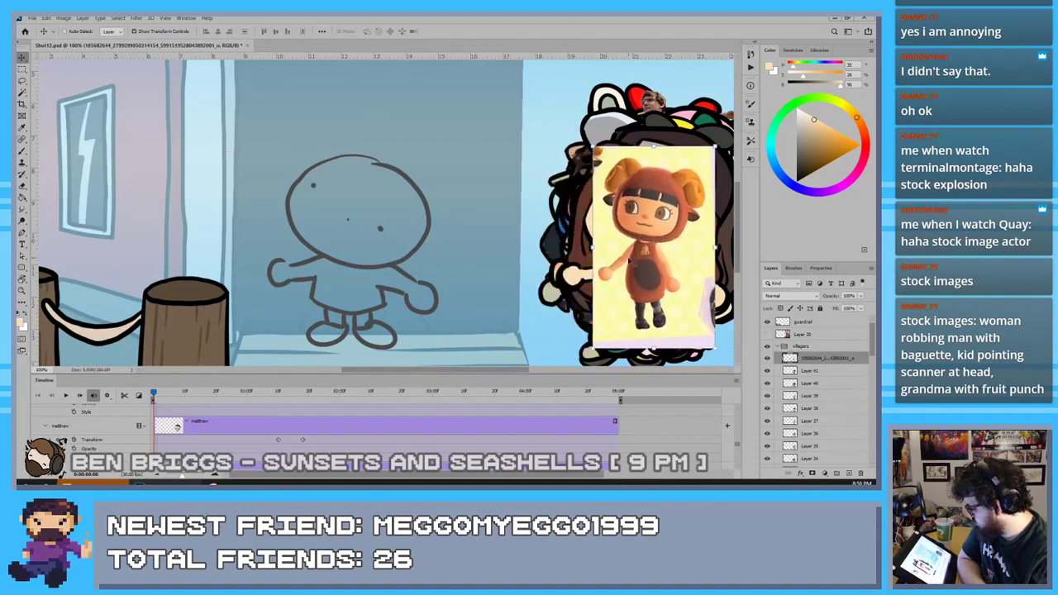
click(849, 474)
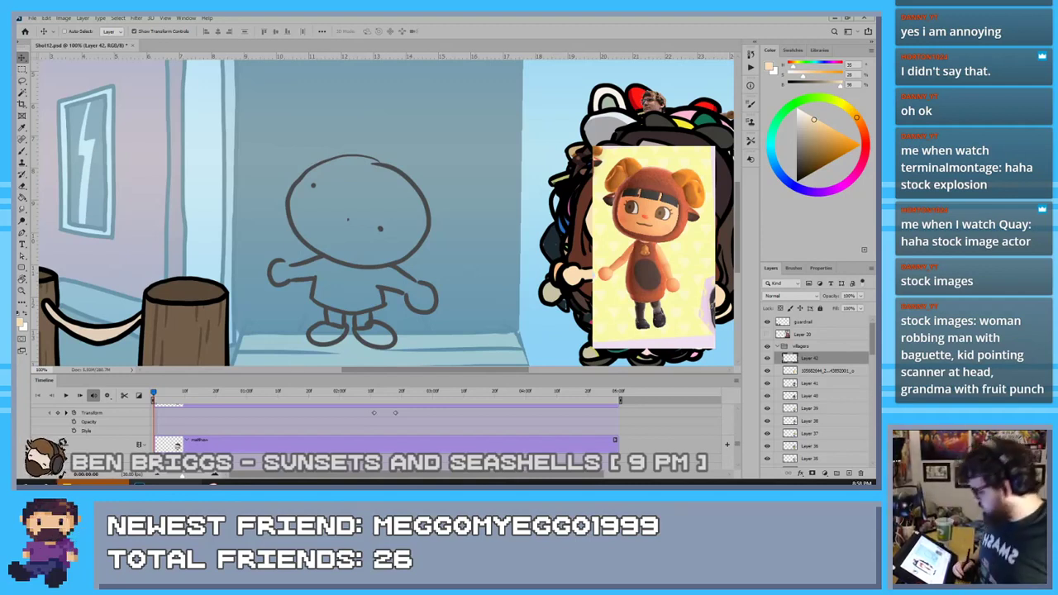
Ink the oval head outline in black over the sketch, undoing the unwanted strokes
key(d)
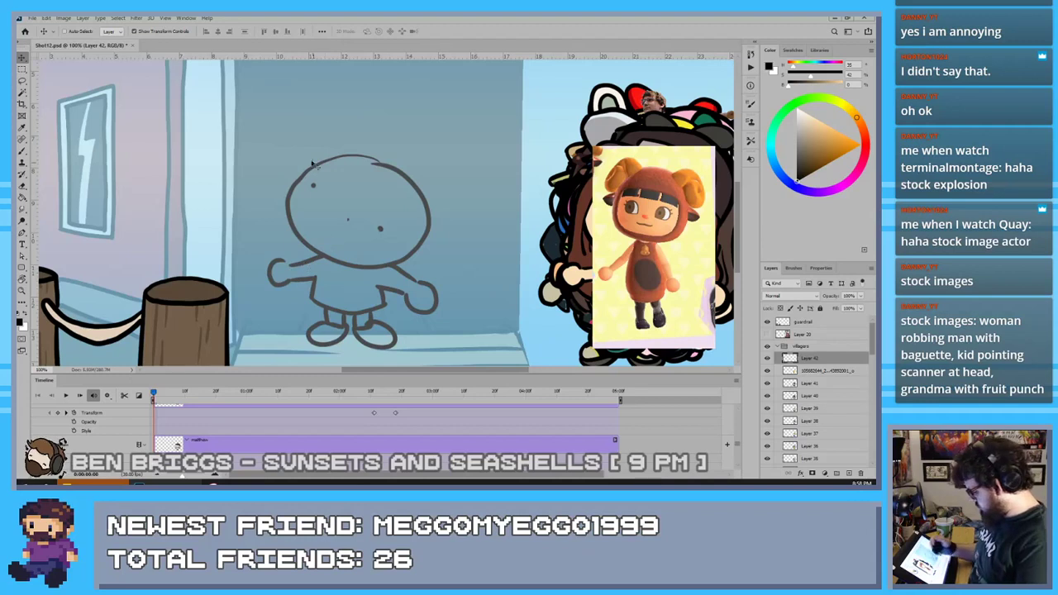
key(b)
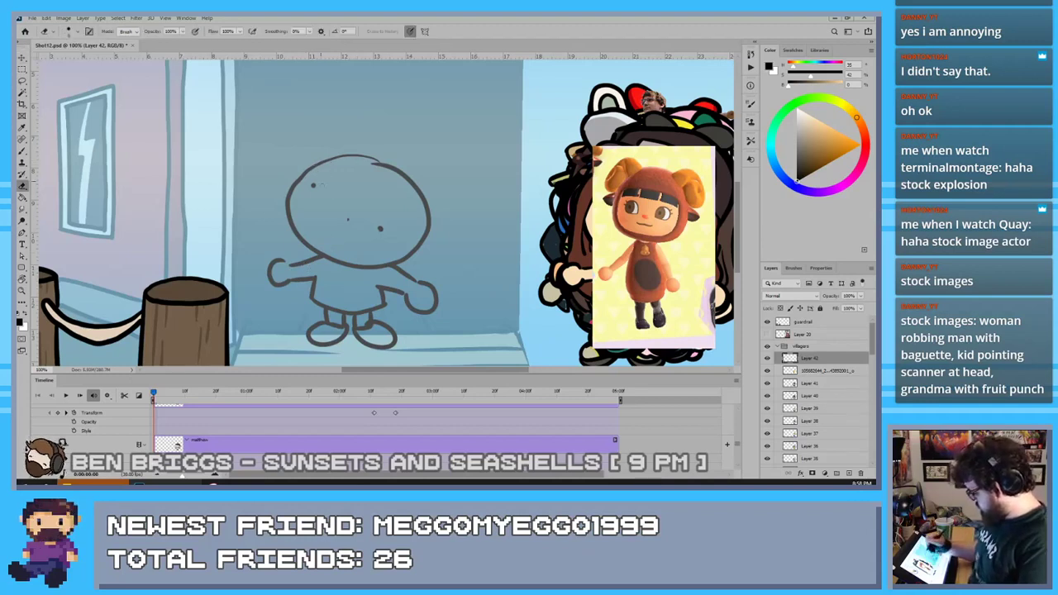
key(b)
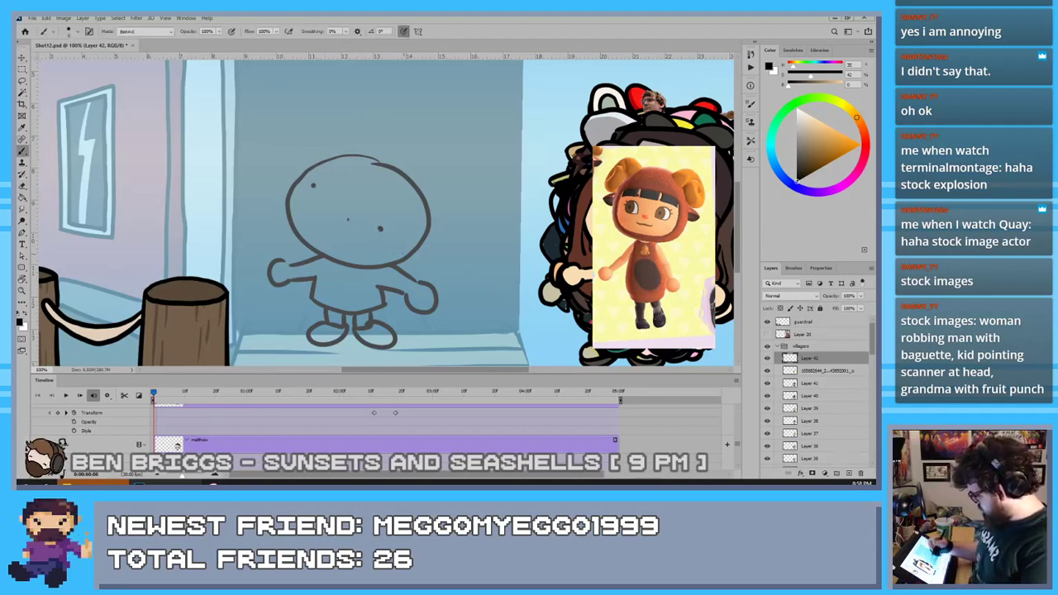
mouse_move(351, 161)
mouse_down()
mouse_move(290, 252)
mouse_move(280, 213)
mouse_move(312, 167)
mouse_move(404, 256)
mouse_move(415, 239)
mouse_move(388, 169)
mouse_move(292, 239)
mouse_move(400, 171)
mouse_up()
key(ctrl+z)
key(ctrl+z)
key(ctrl+z)
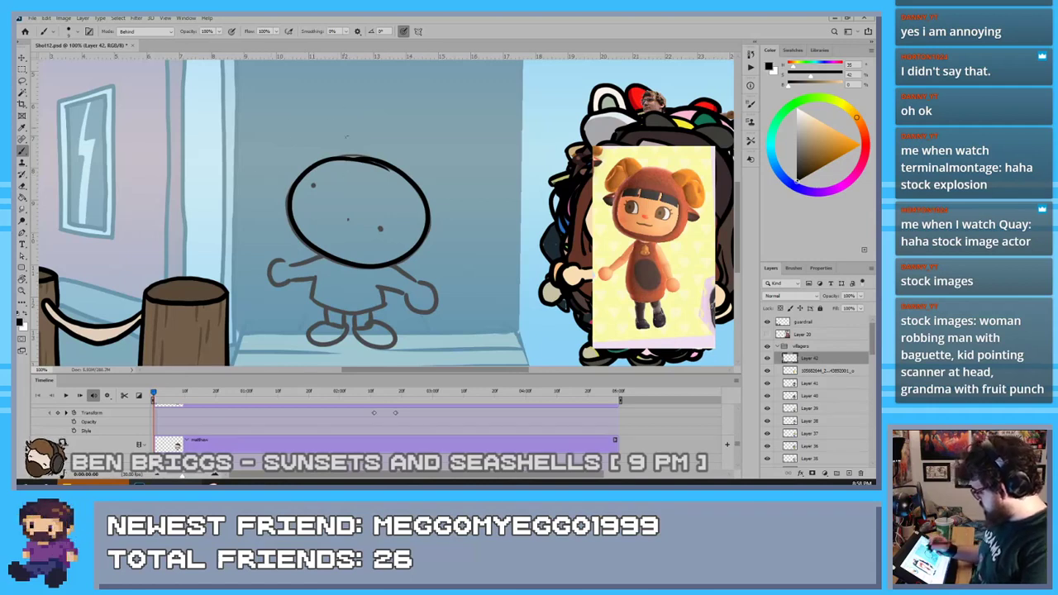
Ink the hood's face opening as a smaller oval inside the head, redrawing poor strokes and erasing rough line edges
drag(321, 168, 423, 211)
key(ctrl+z)
mouse_move(318, 168)
mouse_down()
mouse_move(411, 208)
mouse_move(391, 251)
mouse_up()
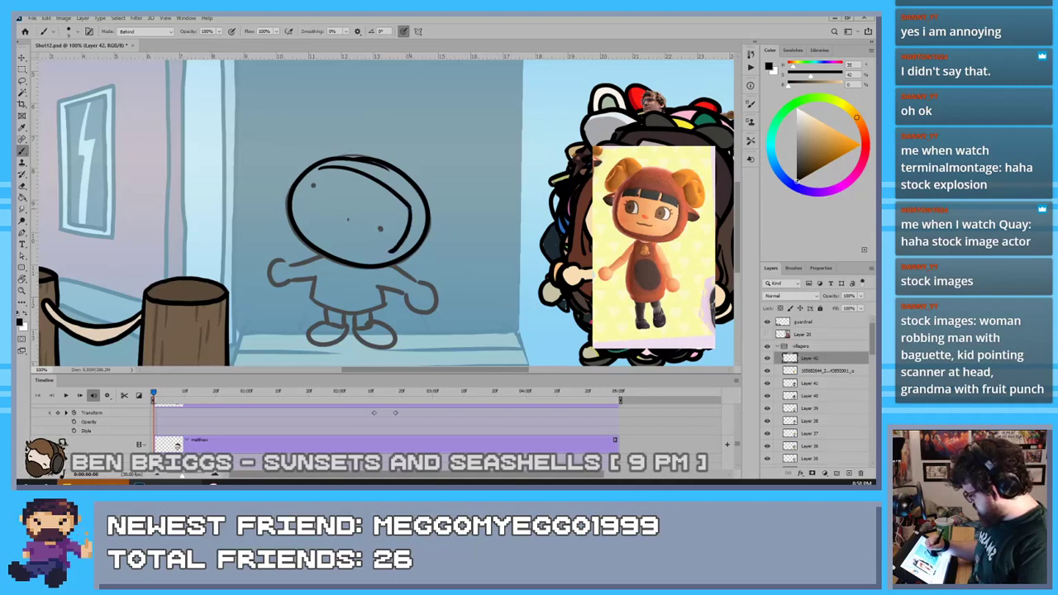
drag(321, 167, 302, 214)
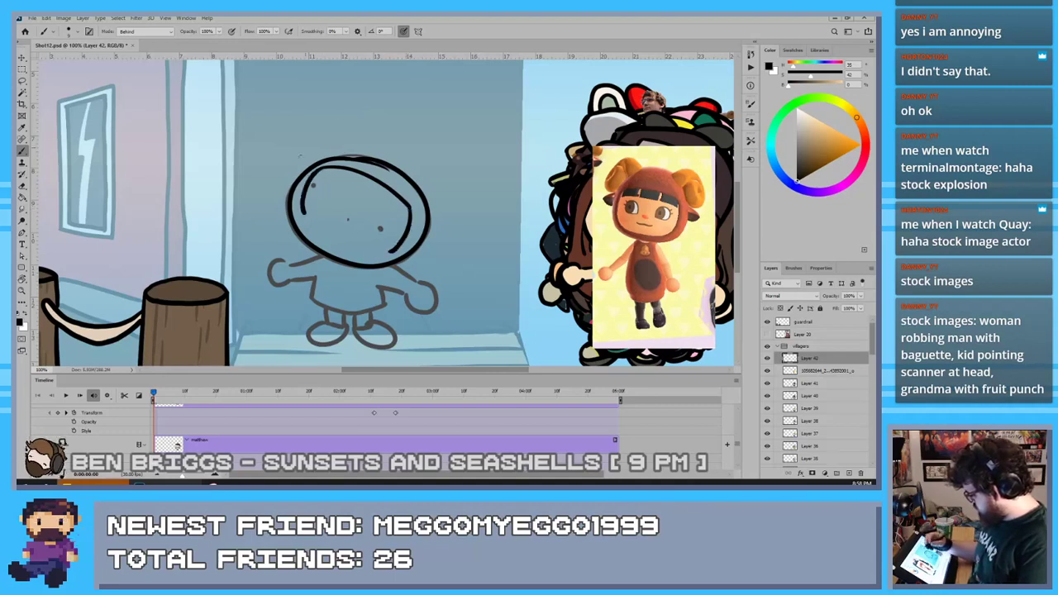
key(ctrl+z)
mouse_move(319, 169)
mouse_down()
mouse_move(299, 215)
mouse_move(390, 253)
mouse_up()
key(ctrl+z)
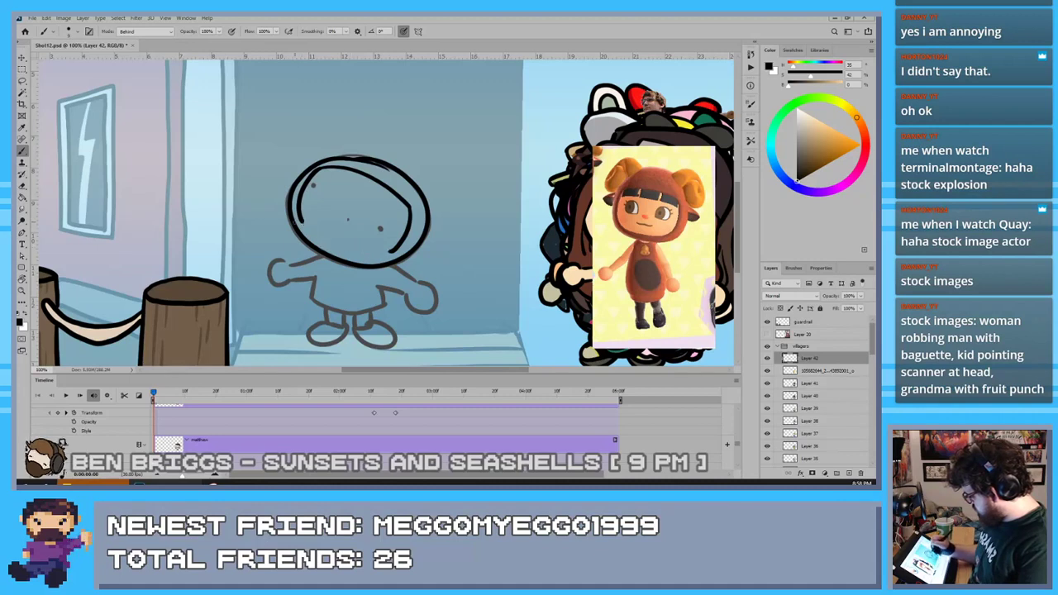
drag(301, 222, 395, 251)
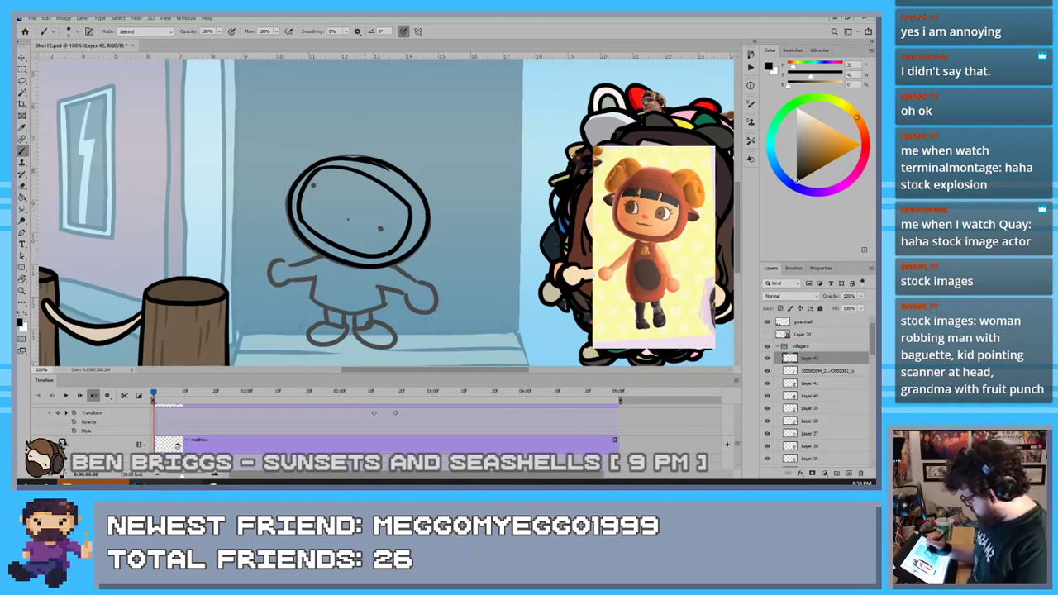
key(e)
mouse_move(391, 170)
mouse_down()
mouse_move(345, 159)
mouse_move(377, 160)
mouse_move(337, 124)
mouse_move(297, 173)
mouse_move(320, 167)
mouse_up()
Ink a curled ram horn on the upper left of the hood, undoing and redrawing its inner spiral
key(b)
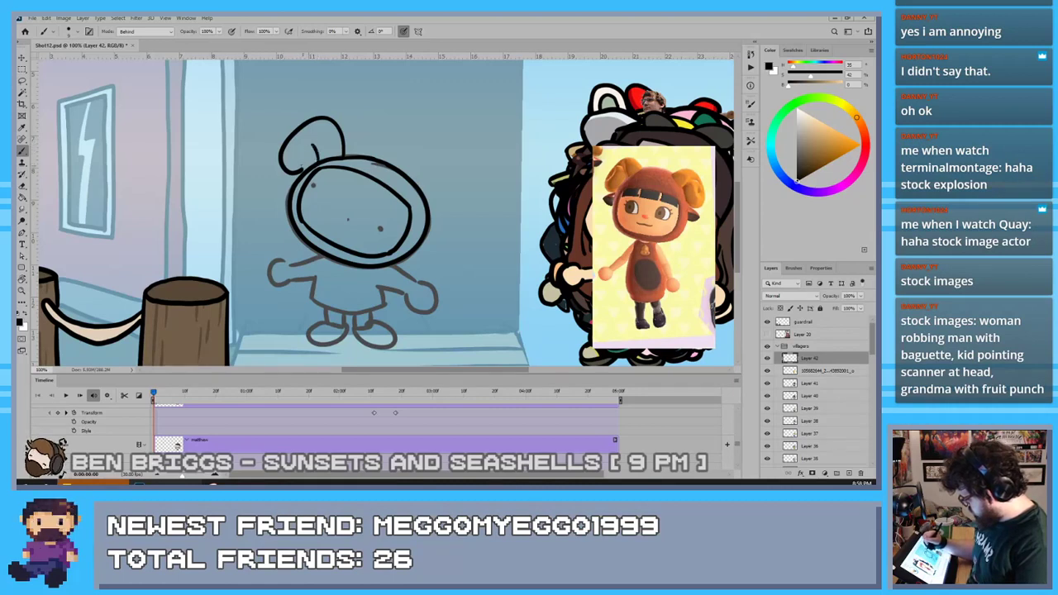
mouse_move(302, 171)
mouse_down()
mouse_move(315, 156)
mouse_move(305, 155)
mouse_up()
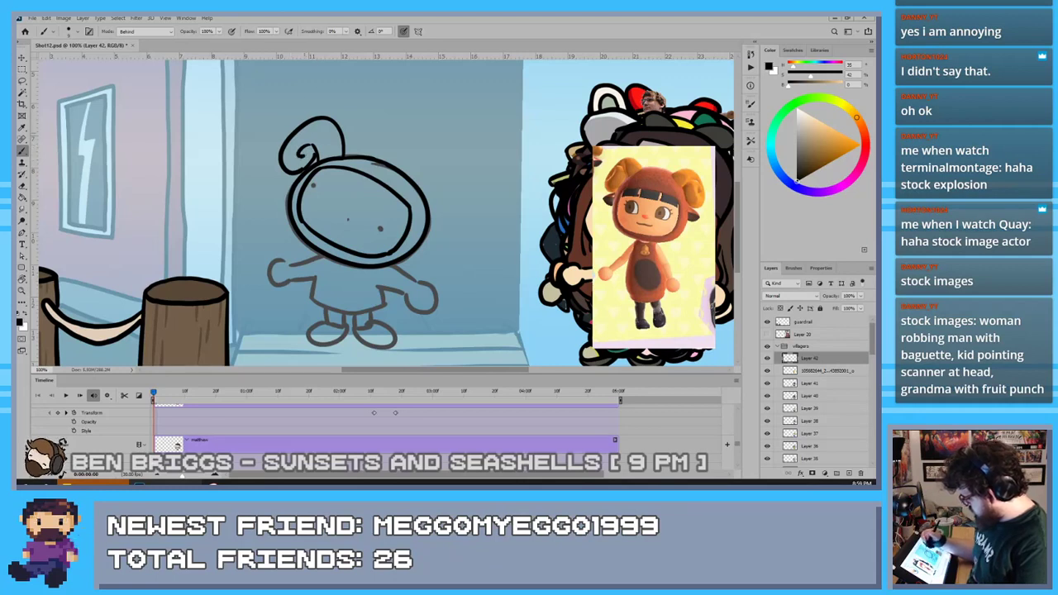
key(ctrl+z)
key(ctrl+z)
mouse_move(308, 157)
mouse_down()
mouse_move(301, 151)
mouse_move(323, 145)
mouse_move(301, 144)
mouse_up()
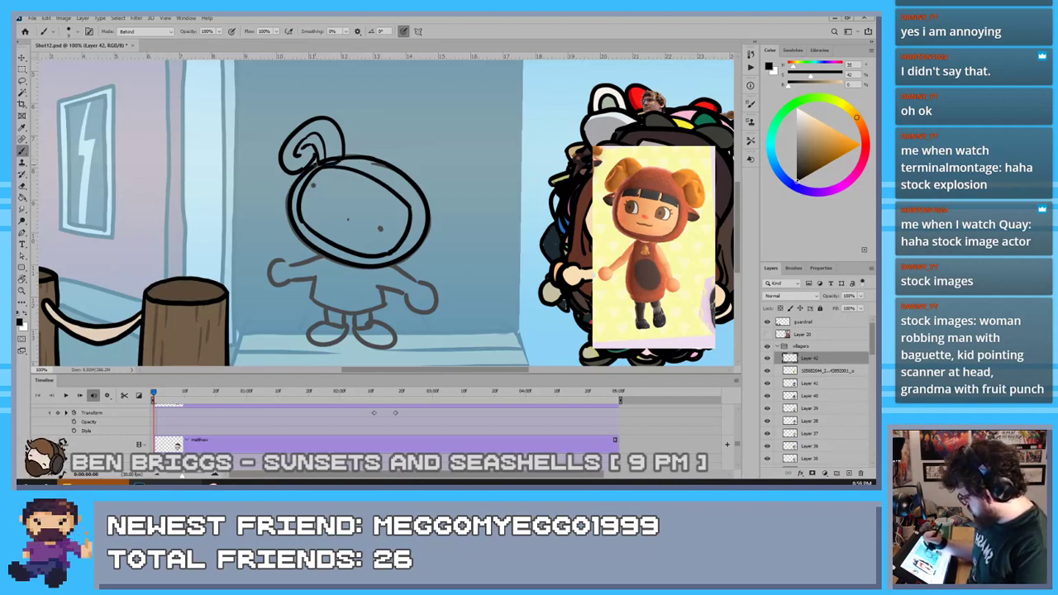
Ink a curled ram horn on the upper right of the hood, redrawing poor strokes and erasing the head outline where the horn overlaps it
key(e)
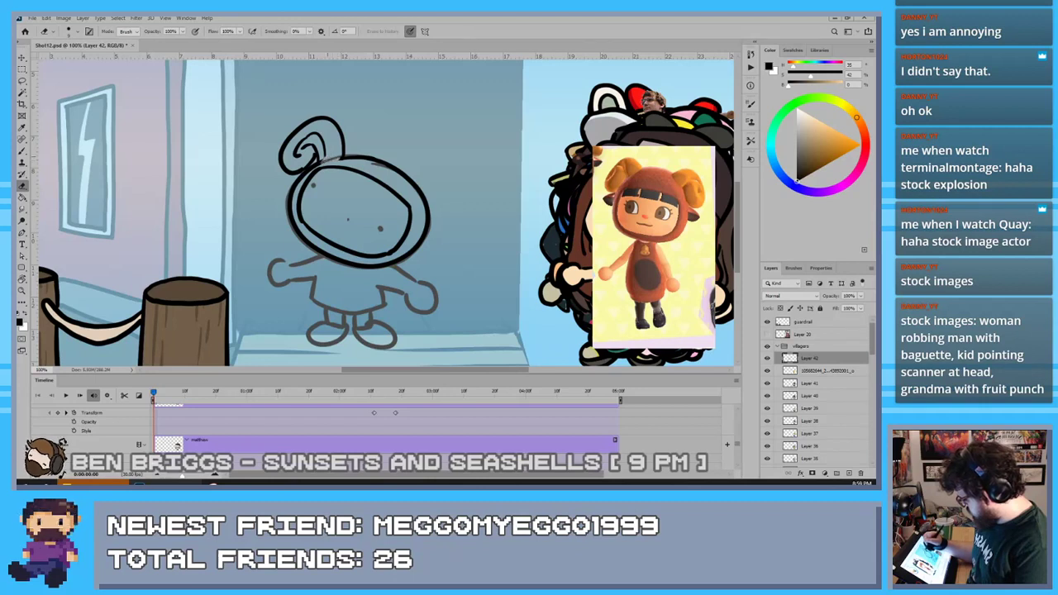
key(b)
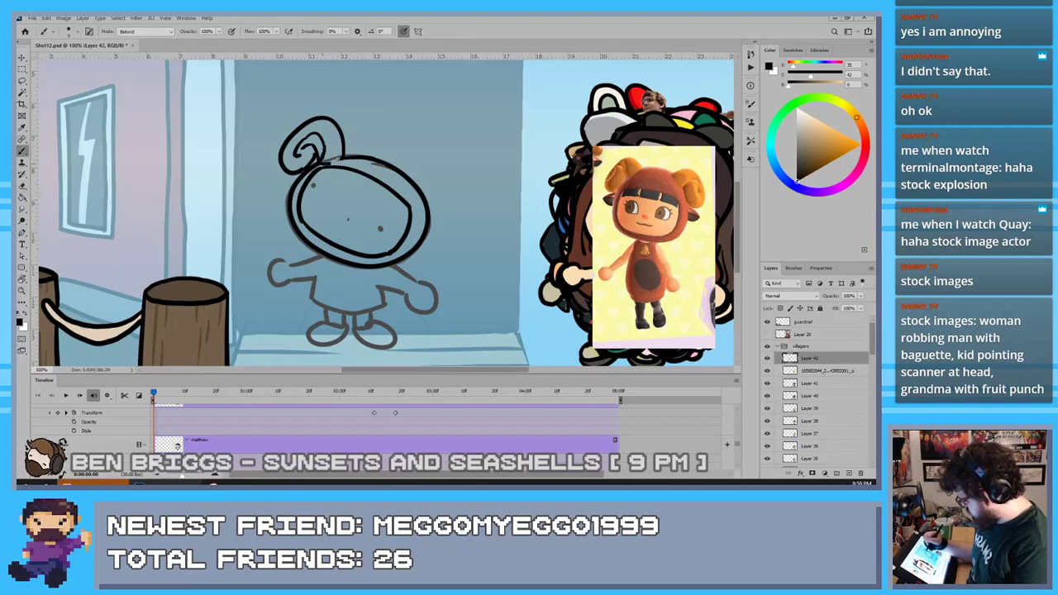
mouse_move(405, 177)
mouse_down()
mouse_move(423, 158)
mouse_move(455, 245)
mouse_move(431, 219)
mouse_move(420, 161)
mouse_move(433, 225)
mouse_up()
key(ctrl+z)
key(ctrl+z)
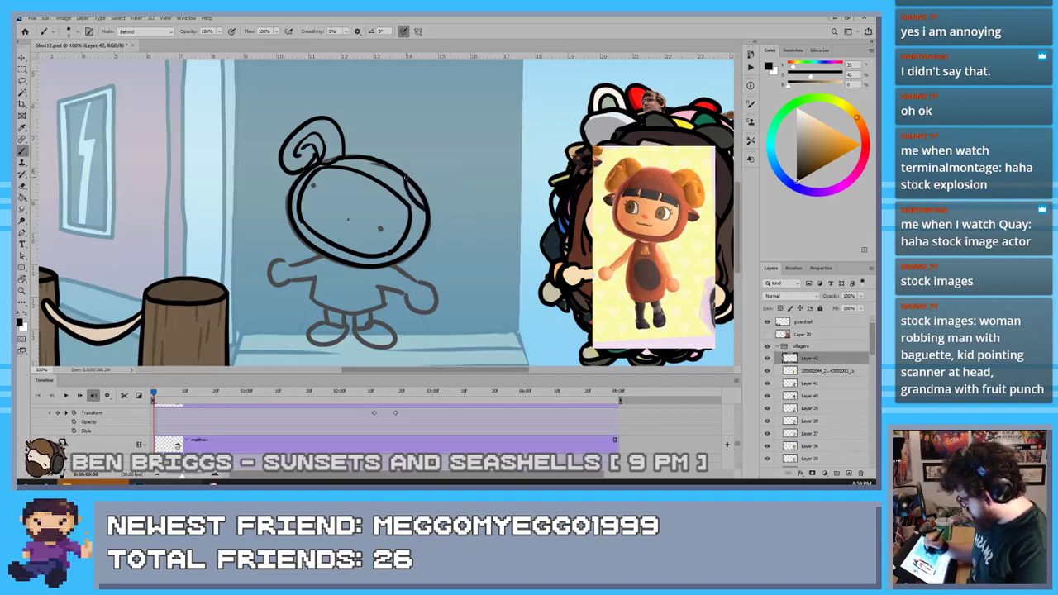
mouse_move(406, 177)
mouse_down()
mouse_move(464, 200)
mouse_move(425, 205)
mouse_move(440, 181)
mouse_move(438, 214)
mouse_move(453, 204)
mouse_move(453, 214)
mouse_up()
key(ctrl+z)
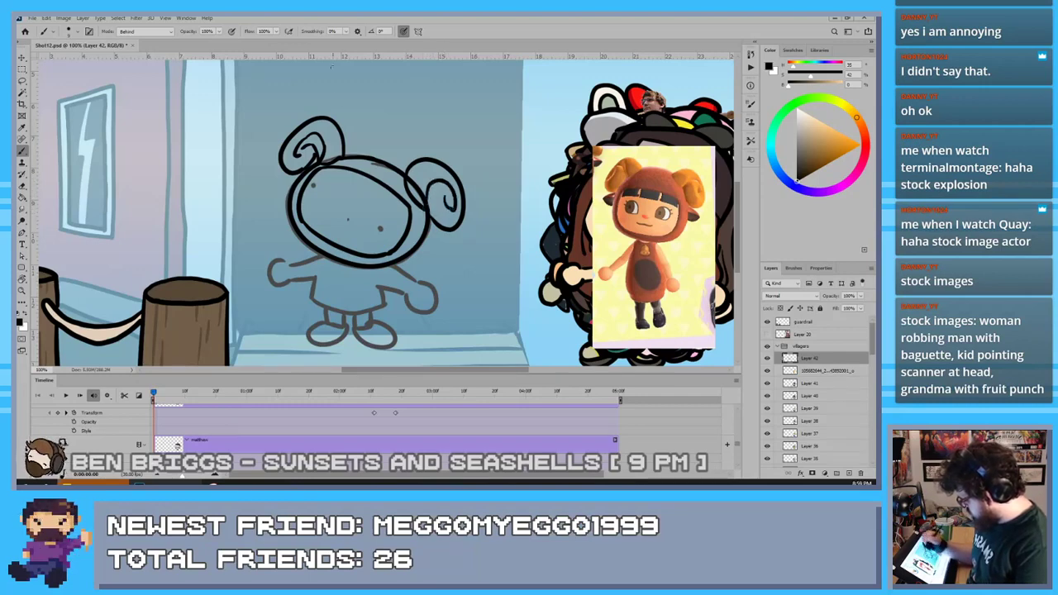
key(e)
drag(409, 177, 428, 210)
key(b)
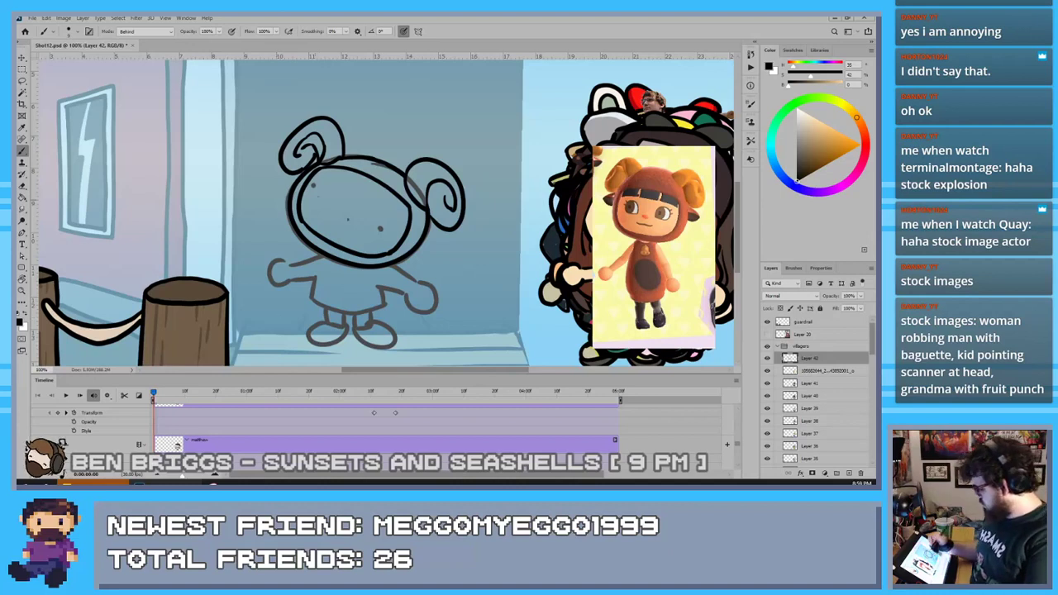
Ink the blocky fringe inside the top of the face opening and small marks for the eyes
mouse_move(326, 171)
mouse_down()
mouse_move(354, 172)
mouse_move(407, 208)
mouse_up()
key(ctrl+z)
key(ctrl+z)
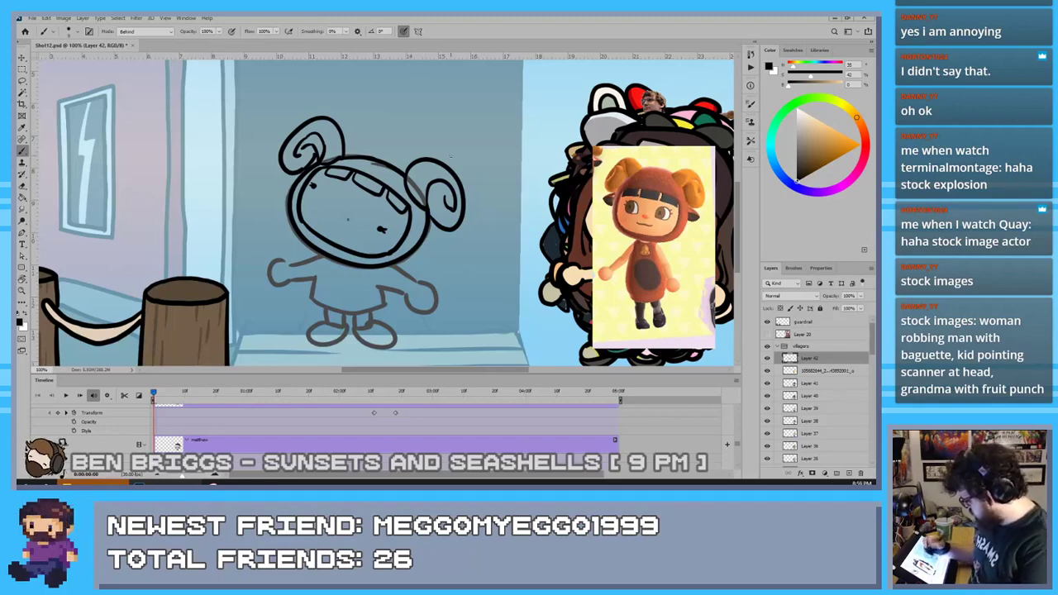
Erase the inner spiral of the upper-left horn and ink a new, tighter curl in its place
key(e)
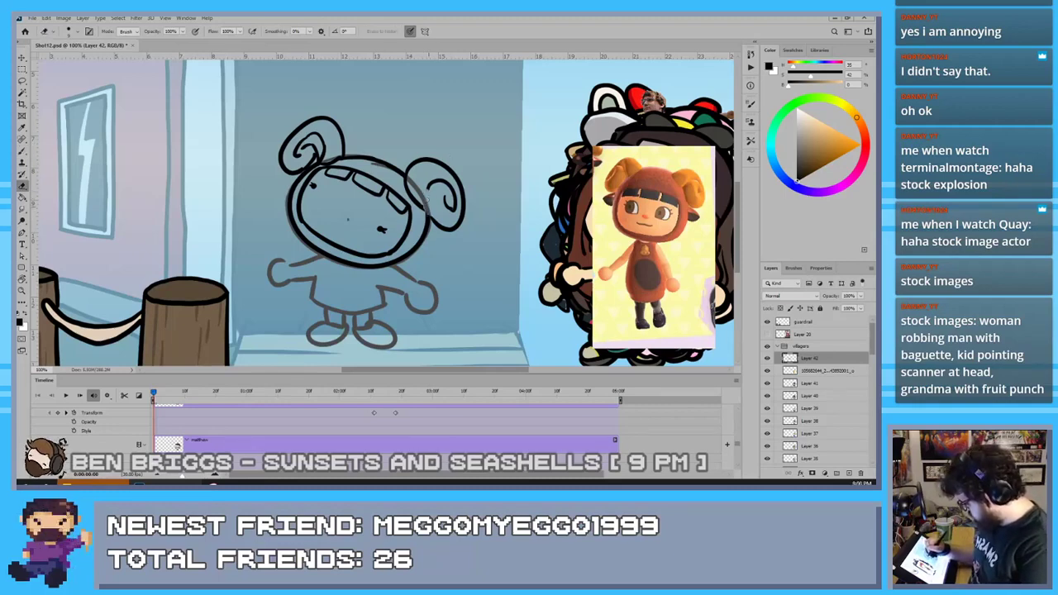
key(b)
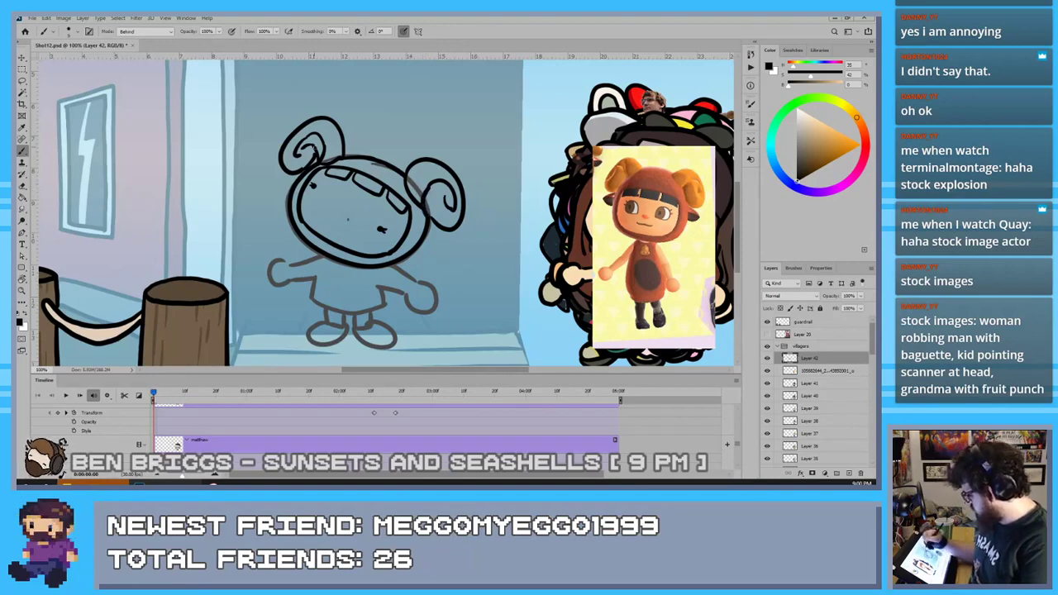
key(e)
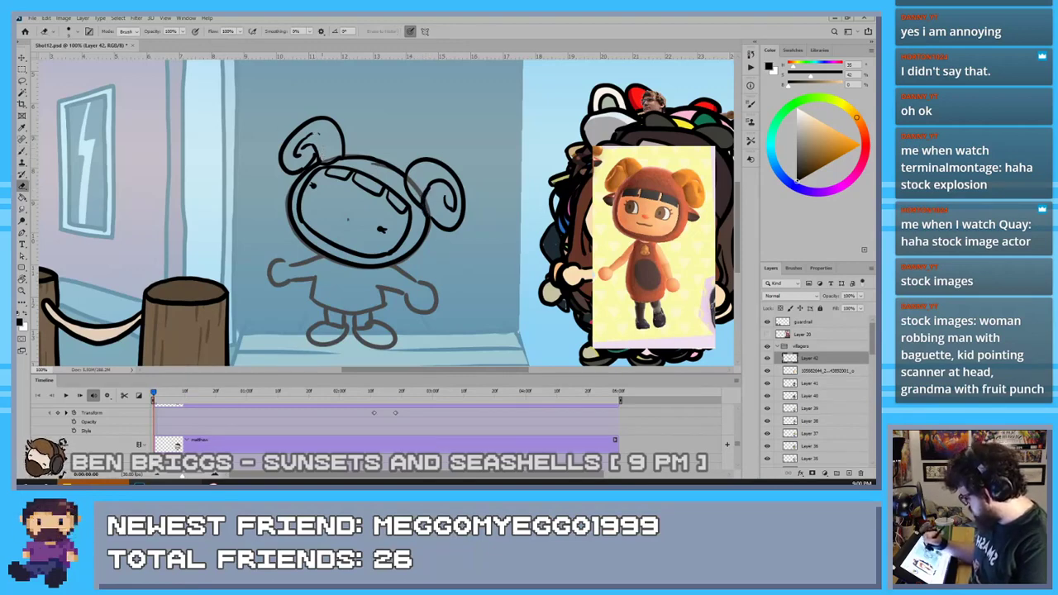
mouse_move(307, 137)
mouse_down()
mouse_move(297, 156)
mouse_move(311, 147)
mouse_up()
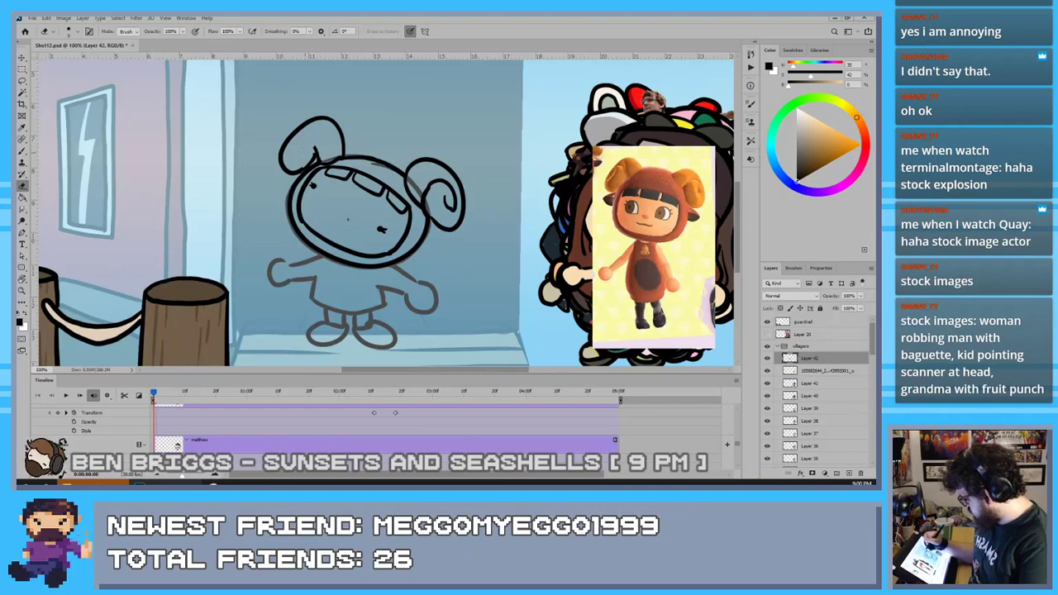
key(b)
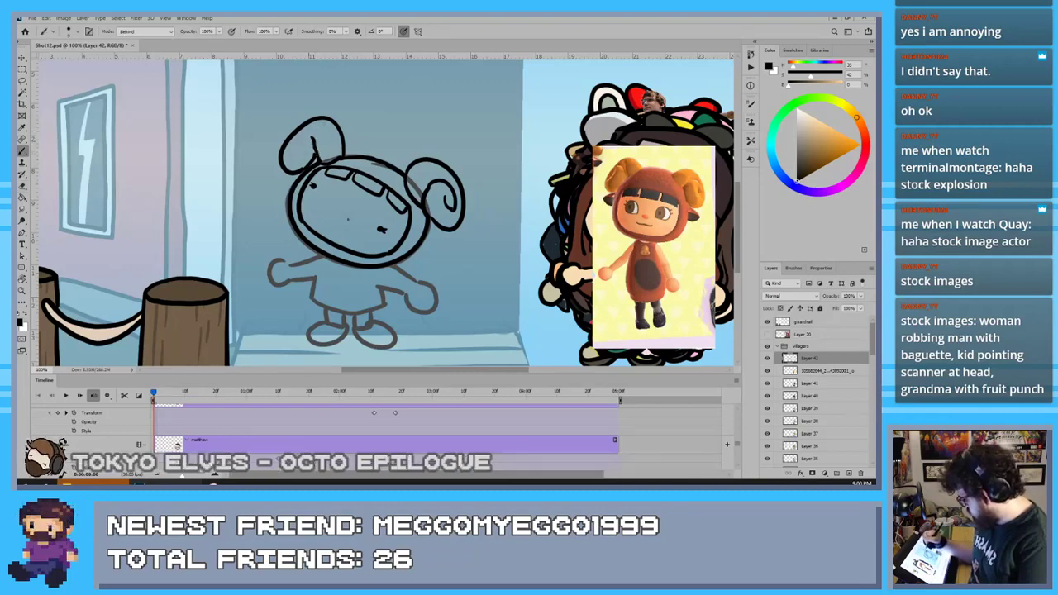
drag(313, 137, 315, 152)
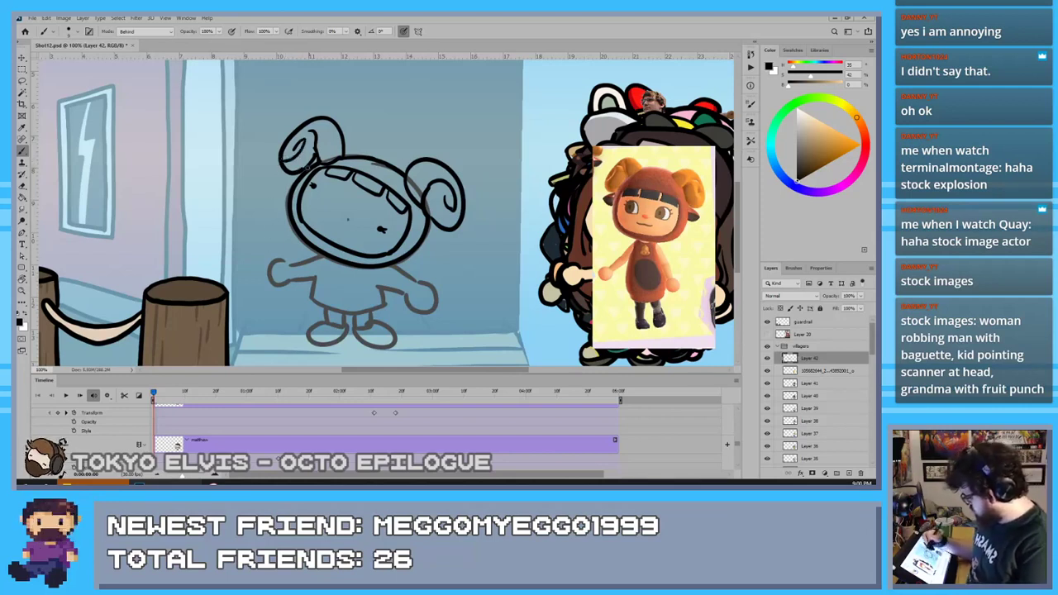
Ink a small pointed ear below each horn on both sides of the hood, undoing and redrawing poor strokes
mouse_move(298, 173)
mouse_down()
mouse_move(286, 190)
mouse_move(273, 181)
mouse_move(290, 194)
mouse_up()
key(ctrl+z)
drag(275, 182, 293, 177)
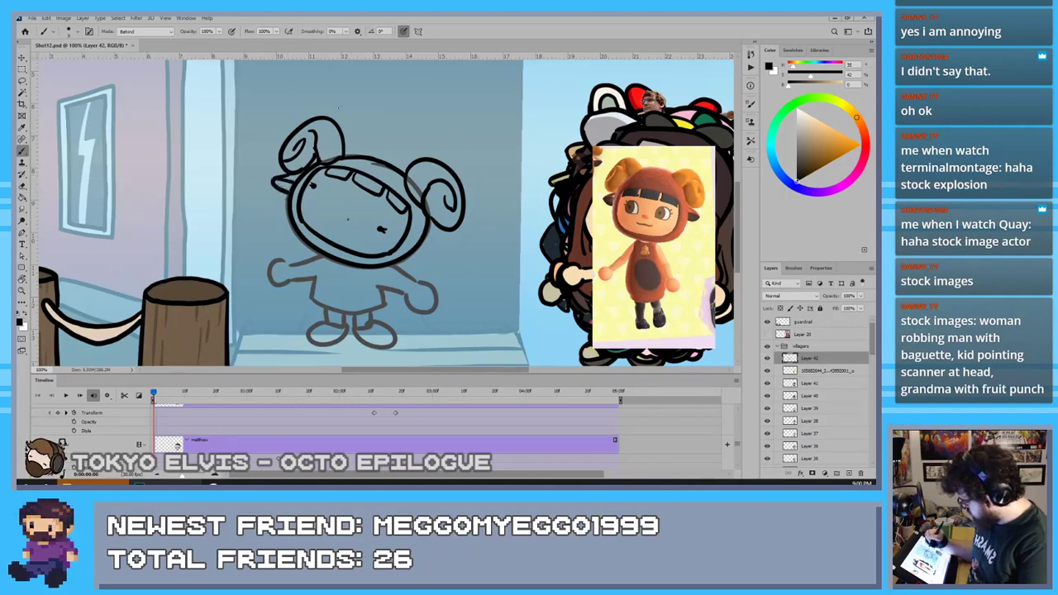
mouse_move(428, 227)
mouse_down()
mouse_move(451, 243)
mouse_move(432, 244)
mouse_up()
key(ctrl+z)
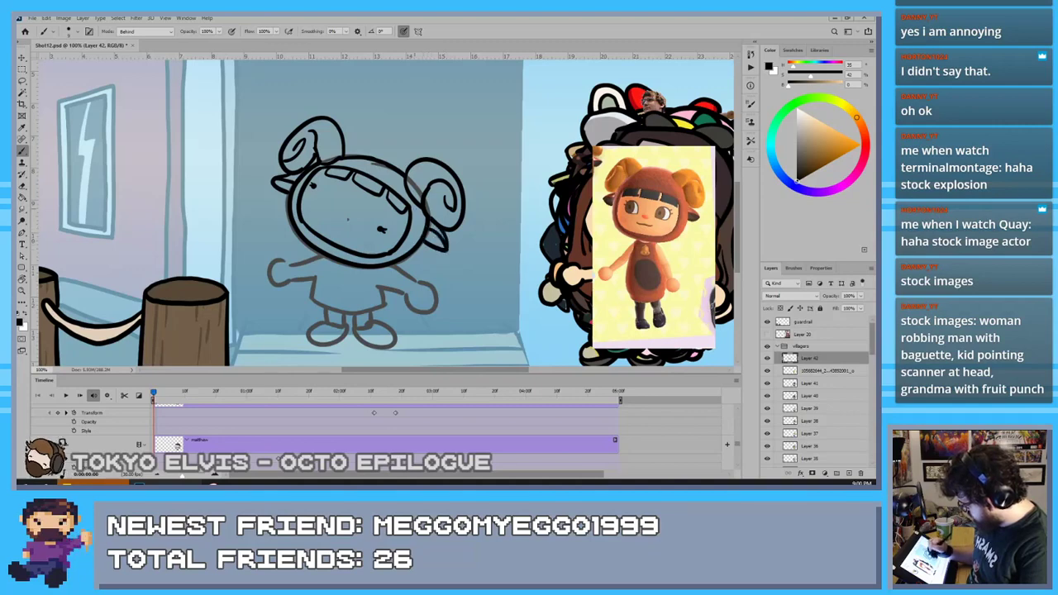
key(e)
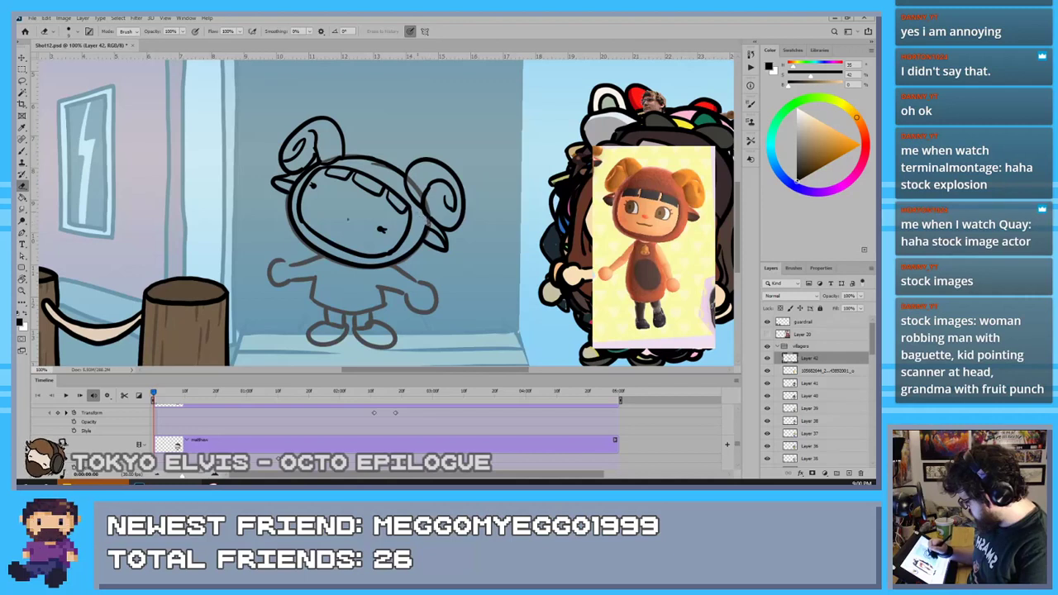
key(b)
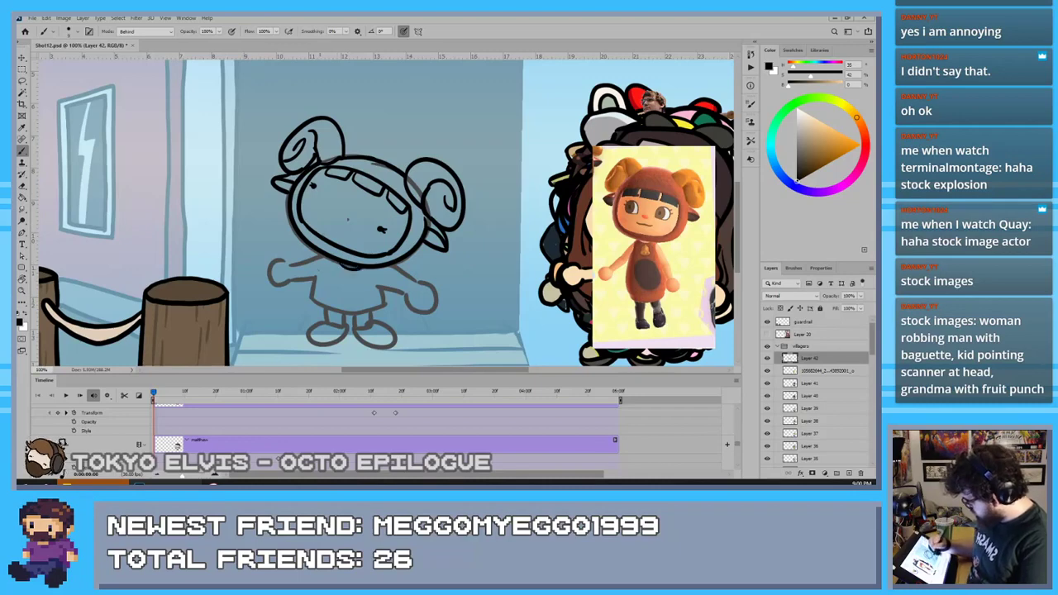
Ink the torso outline from the neck down to the curved hem, undoing the first attempts at its left side
drag(315, 276, 323, 319)
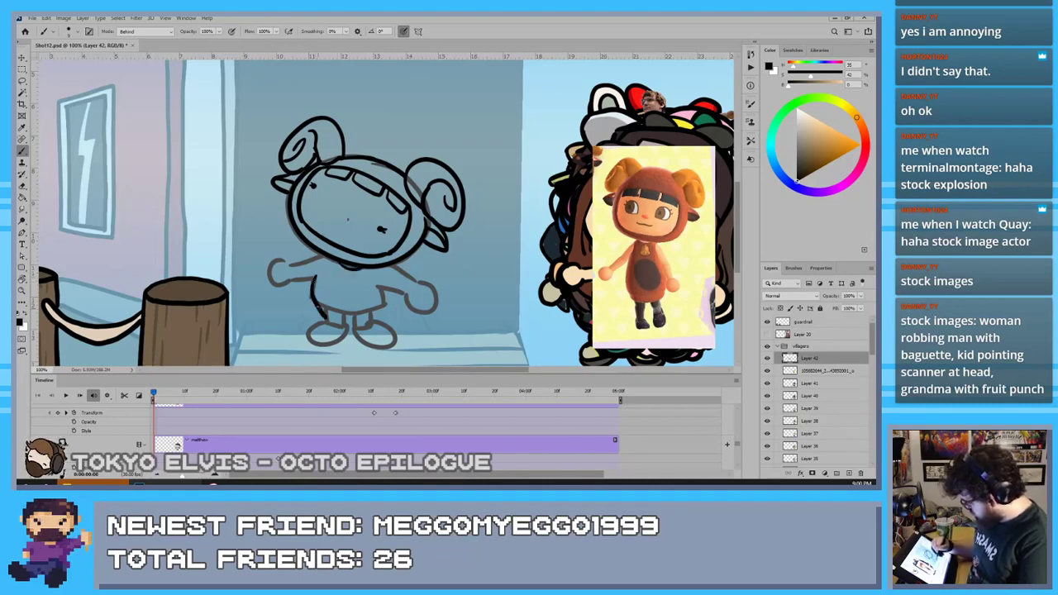
key(ctrl+z)
drag(315, 278, 322, 321)
key(ctrl+z)
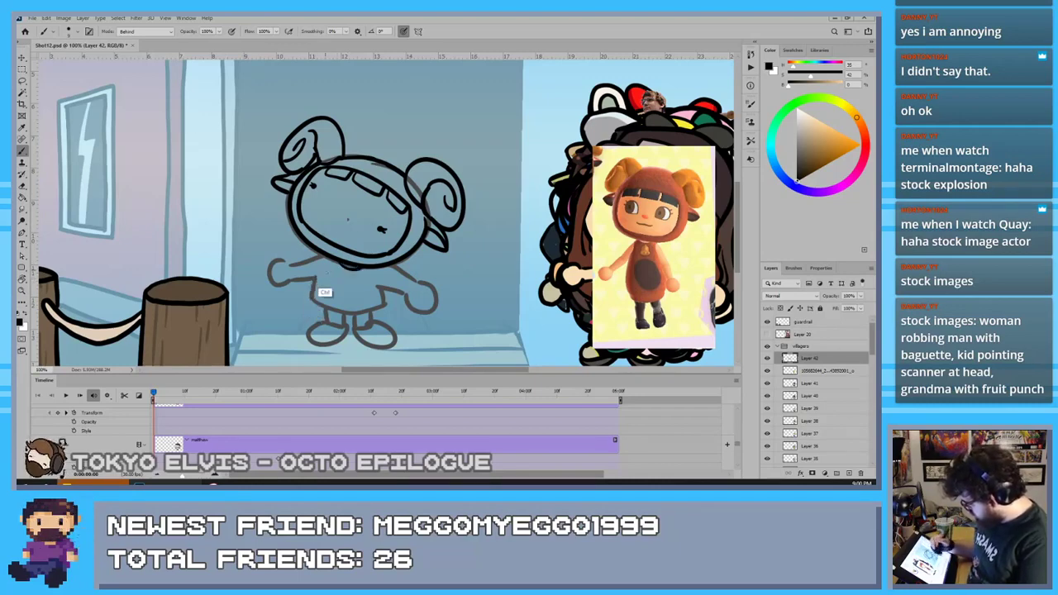
mouse_move(314, 278)
mouse_down()
mouse_move(335, 319)
mouse_move(383, 309)
mouse_move(382, 266)
mouse_up()
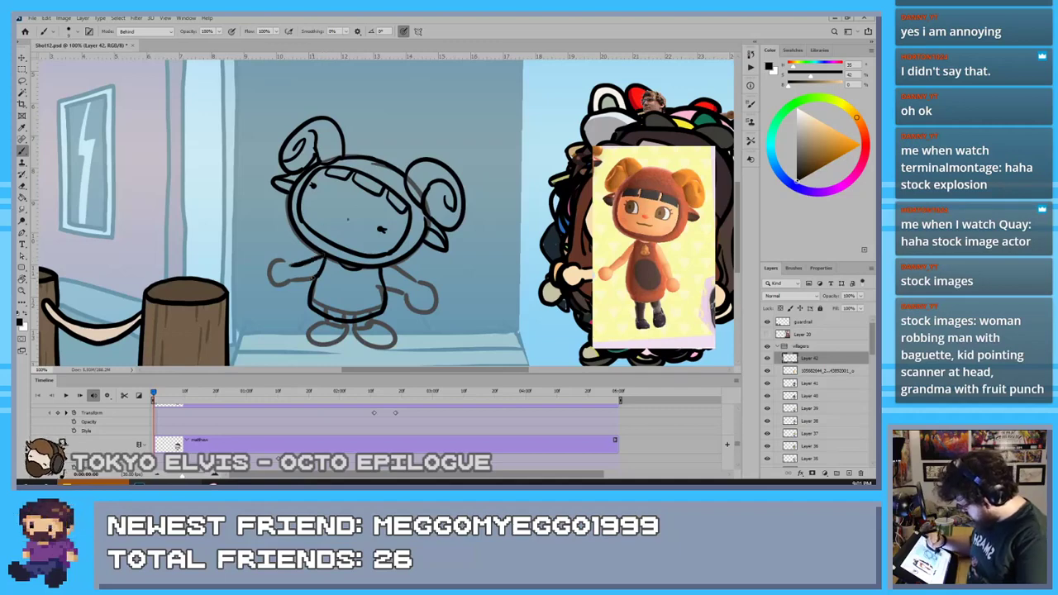
Ink both arms with rounded hands over the sketch, undoing the unwanted strokes
mouse_move(295, 263)
mouse_down()
mouse_move(276, 265)
mouse_move(288, 284)
mouse_up()
key(ctrl+z)
mouse_move(392, 265)
mouse_down()
mouse_move(420, 286)
mouse_move(413, 280)
mouse_move(409, 307)
mouse_up()
key(ctrl+z)
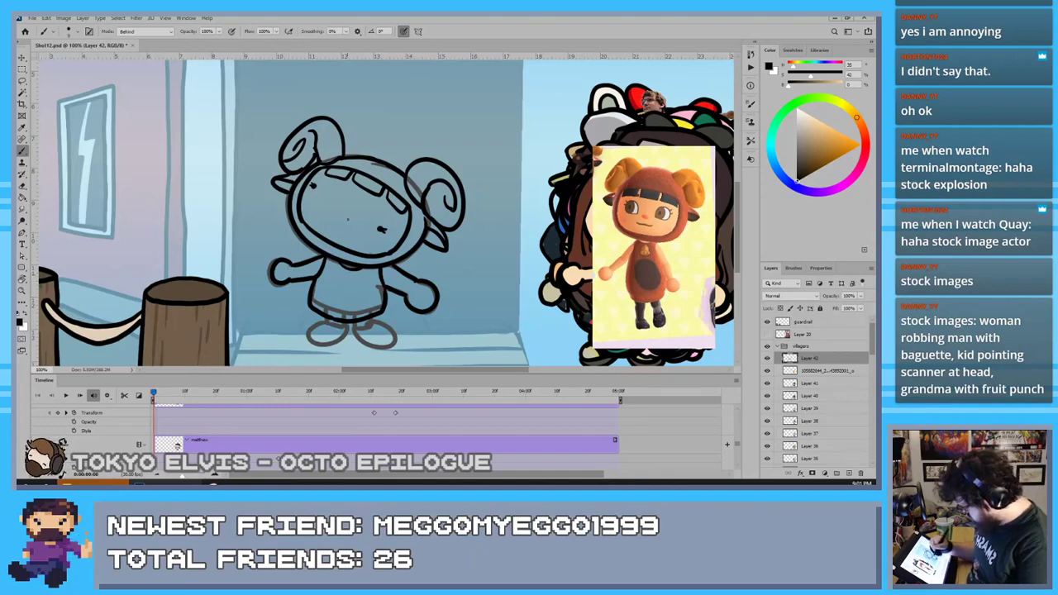
Ink the bell and oval belly patch on the torso, and the short legs and rounded shoes beneath it
mouse_move(349, 271)
mouse_down()
mouse_move(337, 281)
mouse_move(352, 285)
mouse_move(354, 308)
mouse_up()
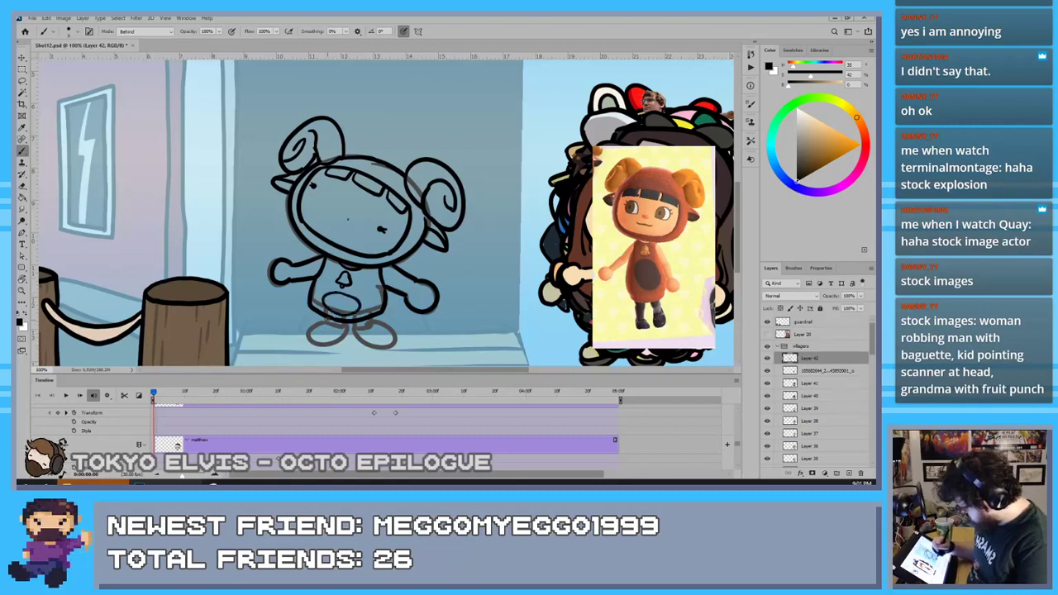
drag(326, 320, 372, 329)
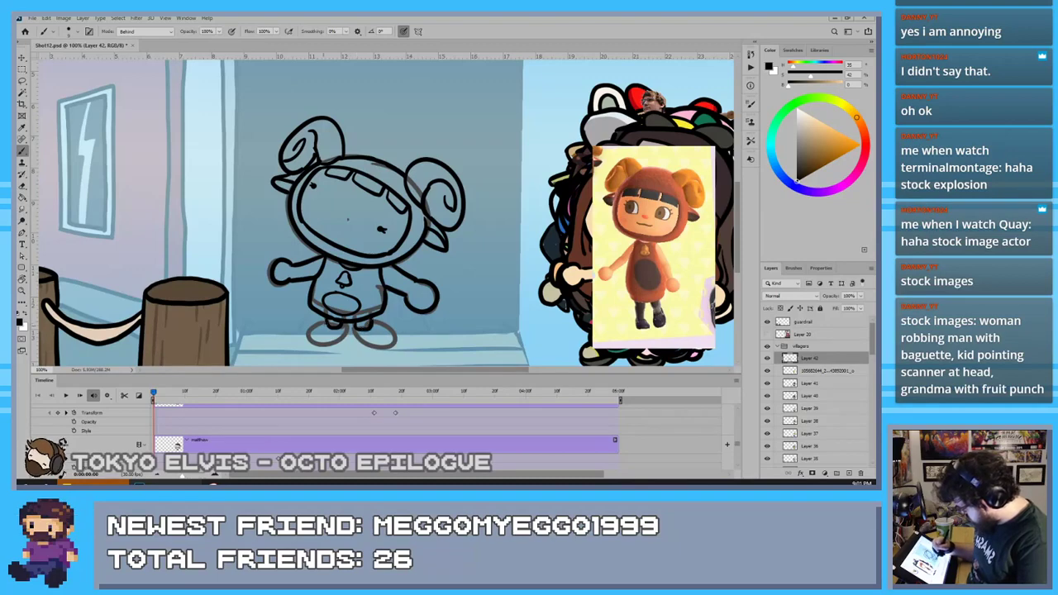
mouse_move(310, 328)
mouse_down()
mouse_move(346, 334)
mouse_move(319, 327)
mouse_move(324, 337)
mouse_up()
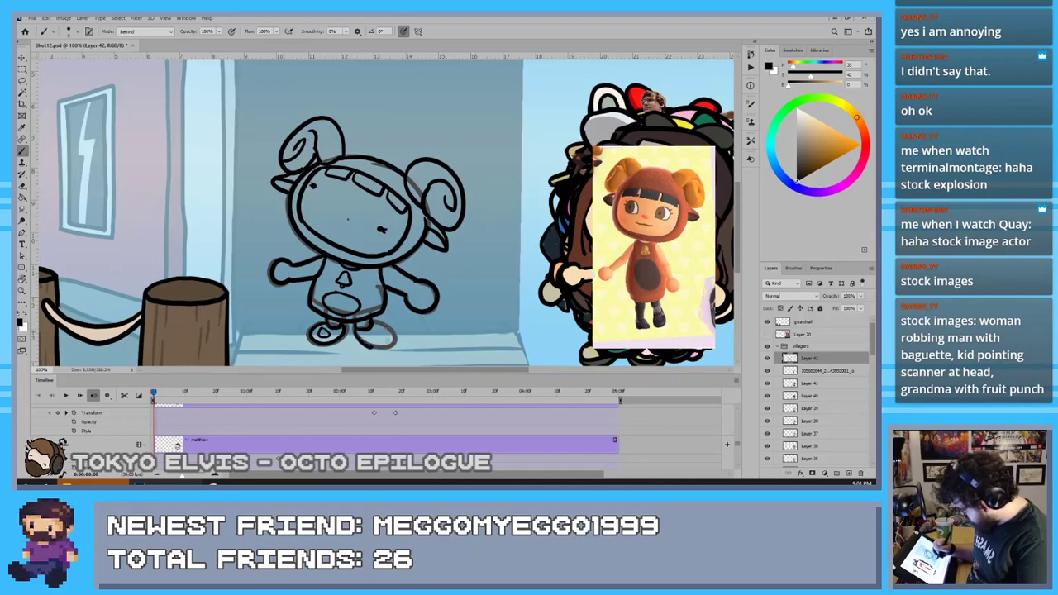
mouse_move(357, 329)
mouse_down()
mouse_move(374, 322)
mouse_move(371, 339)
mouse_move(383, 334)
mouse_move(361, 339)
mouse_up()
key(ctrl+z)
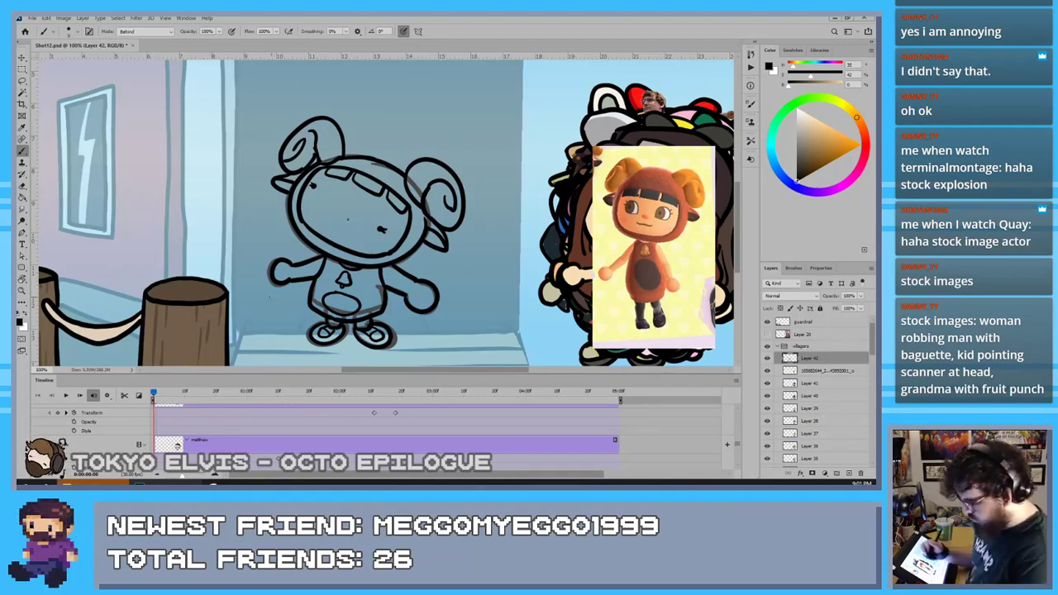
Sample the horn orange from the reference image and paint both curled horns with it behind the linework
key(i)
click(647, 219)
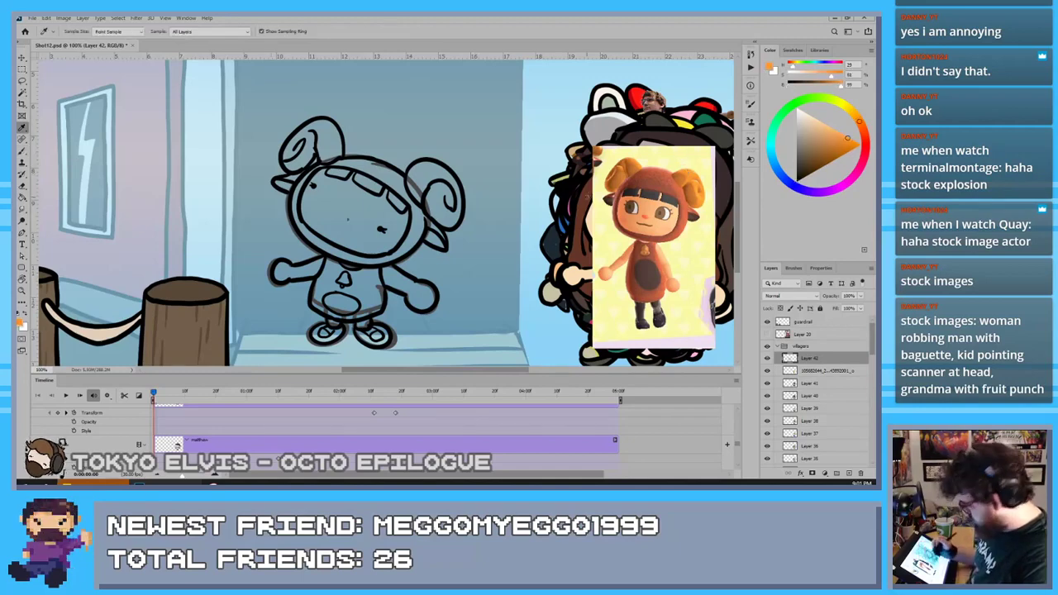
key(b)
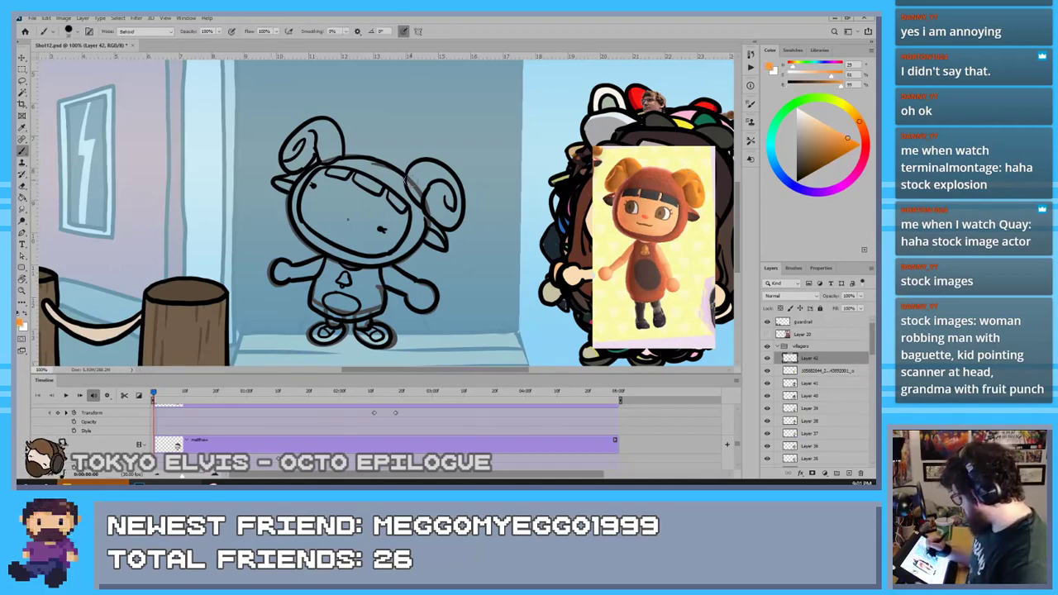
mouse_move(409, 198)
mouse_down()
mouse_move(416, 175)
mouse_move(425, 195)
mouse_move(415, 182)
mouse_move(444, 187)
mouse_move(450, 220)
mouse_move(432, 213)
mouse_up()
key(ctrl+z)
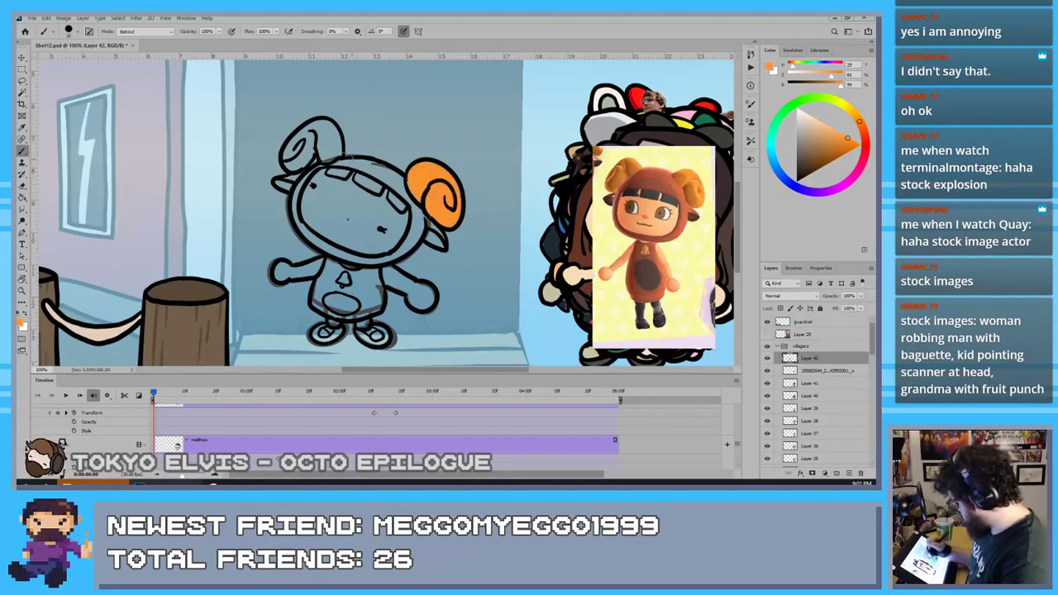
drag(319, 156, 326, 129)
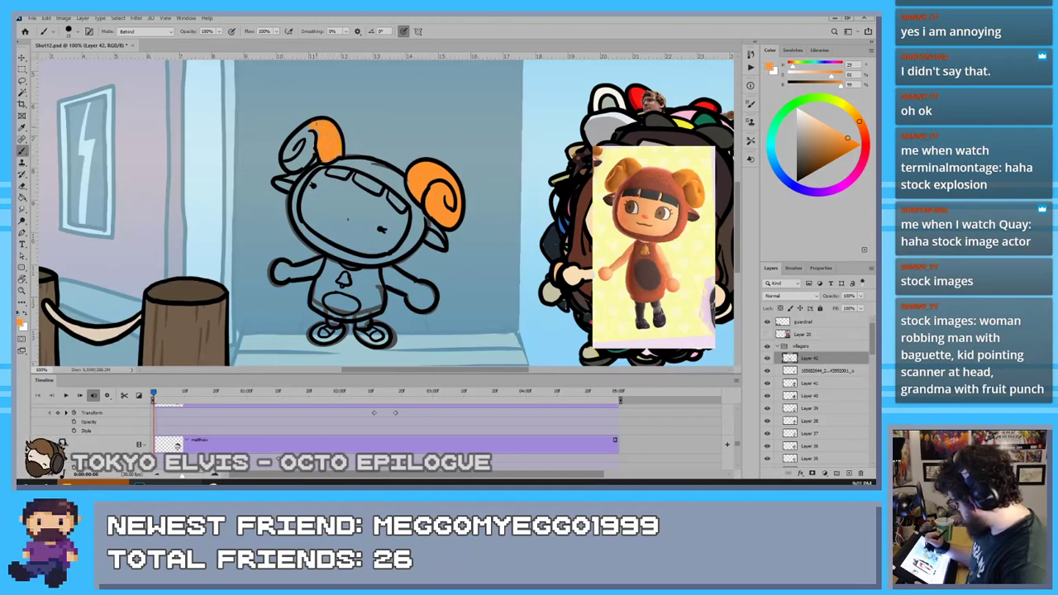
mouse_move(286, 157)
mouse_down()
mouse_move(302, 165)
mouse_move(314, 141)
mouse_up()
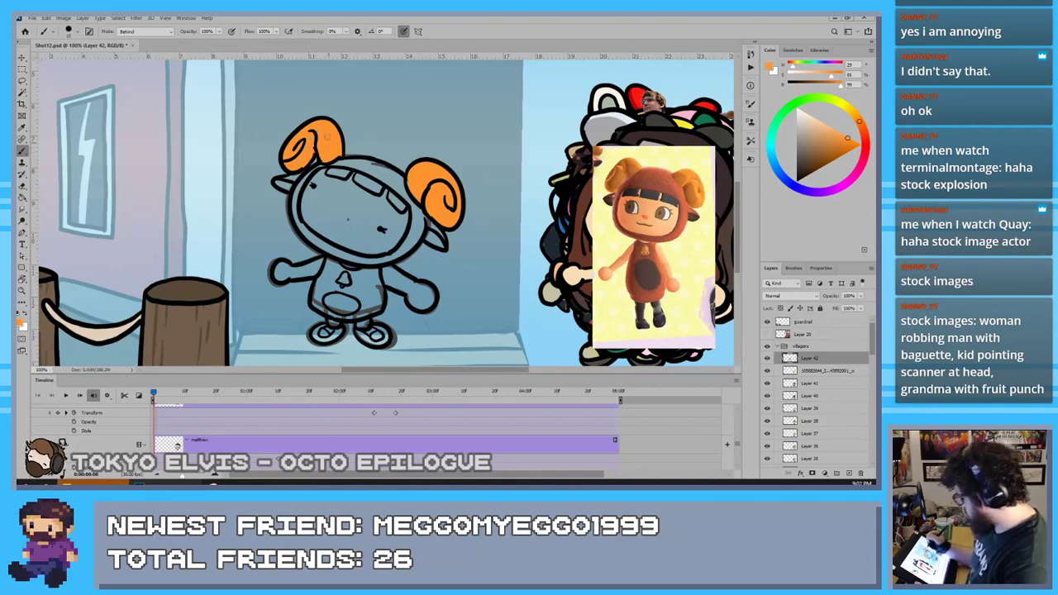
Sample the dark grey of the hair from the reference and fill the blocks of the fringe with it
key(i)
click(650, 196)
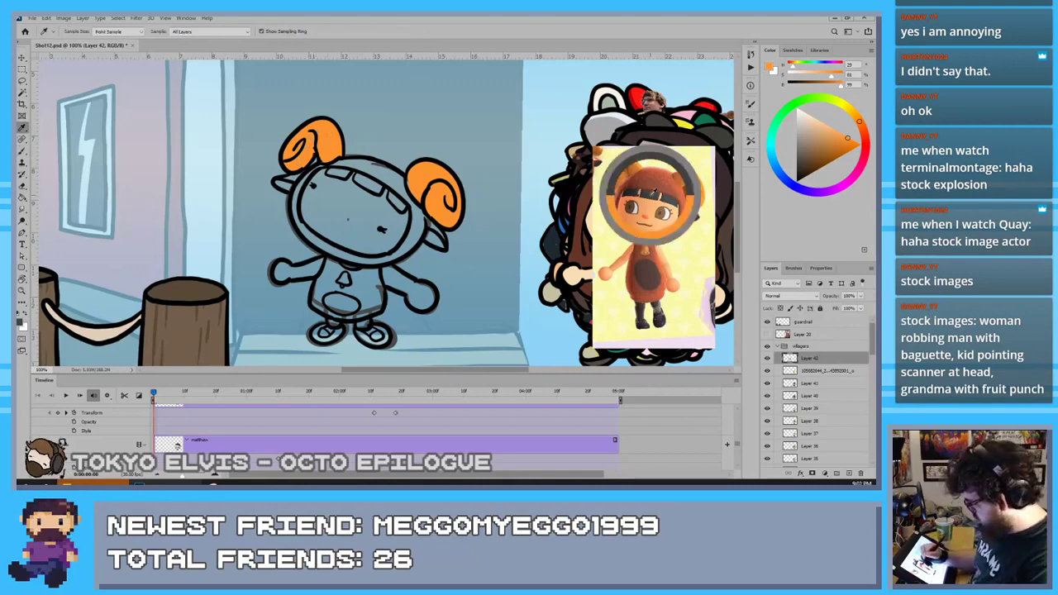
key(b)
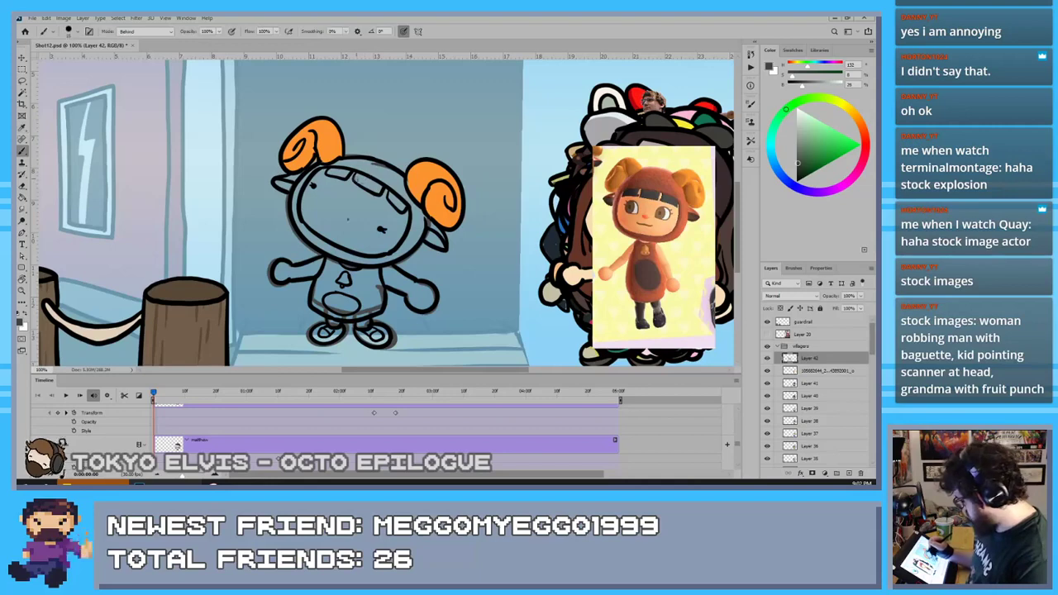
mouse_move(355, 177)
mouse_down()
mouse_move(397, 204)
mouse_move(336, 170)
mouse_up()
drag(342, 176, 329, 170)
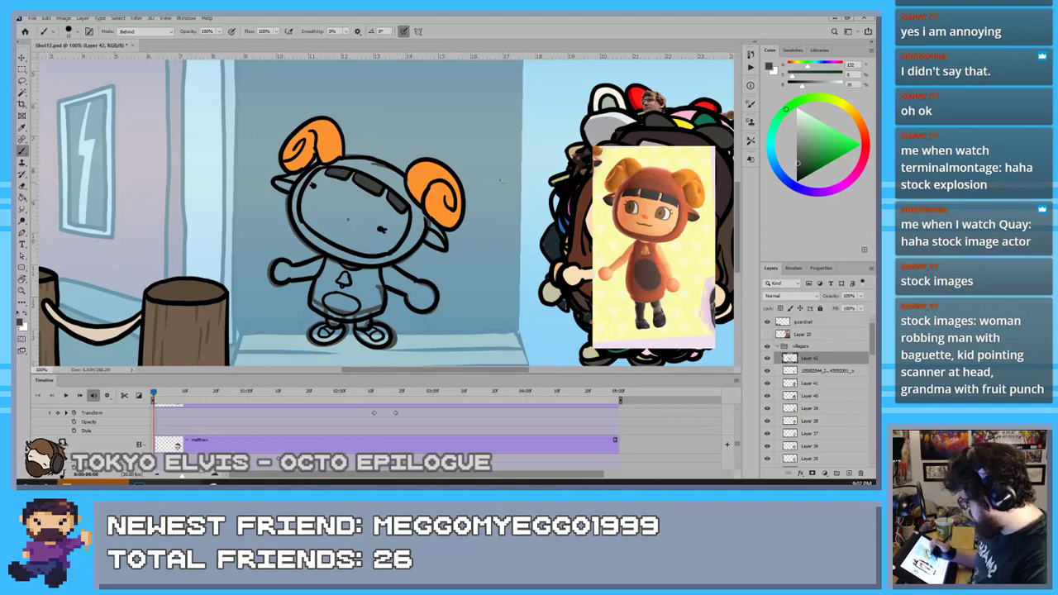
key(i)
click(659, 172)
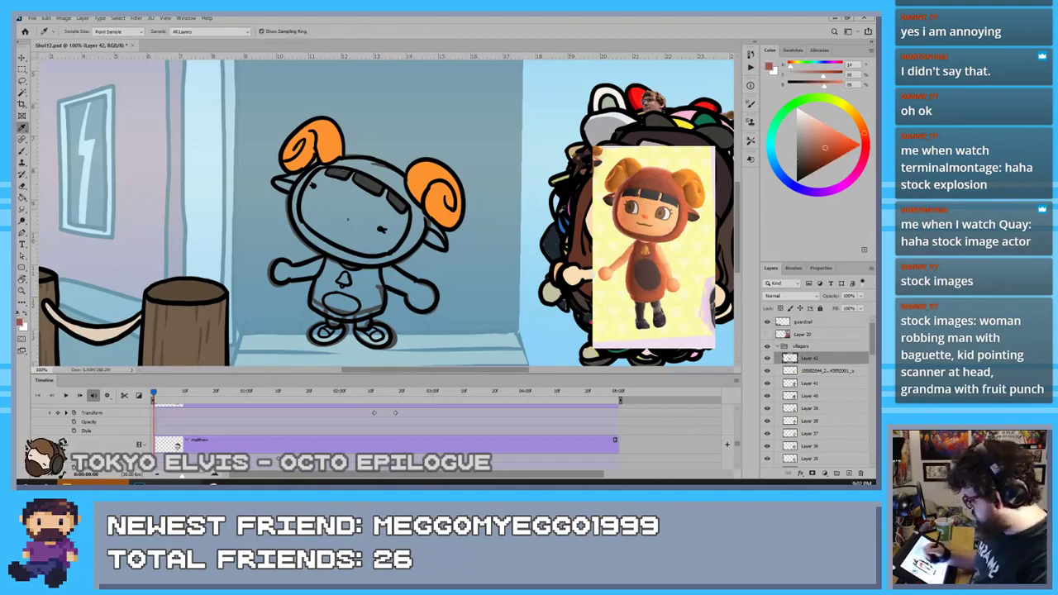
key(b)
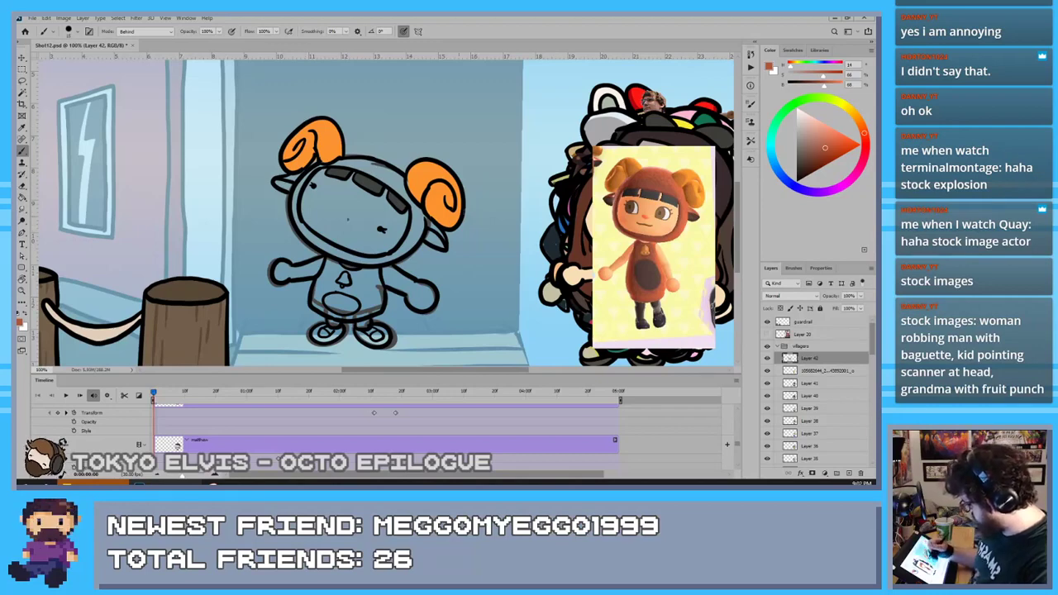
Sample a dark brown from the reference image and paint both ears and the oval belly patch with it
key(i)
click(653, 235)
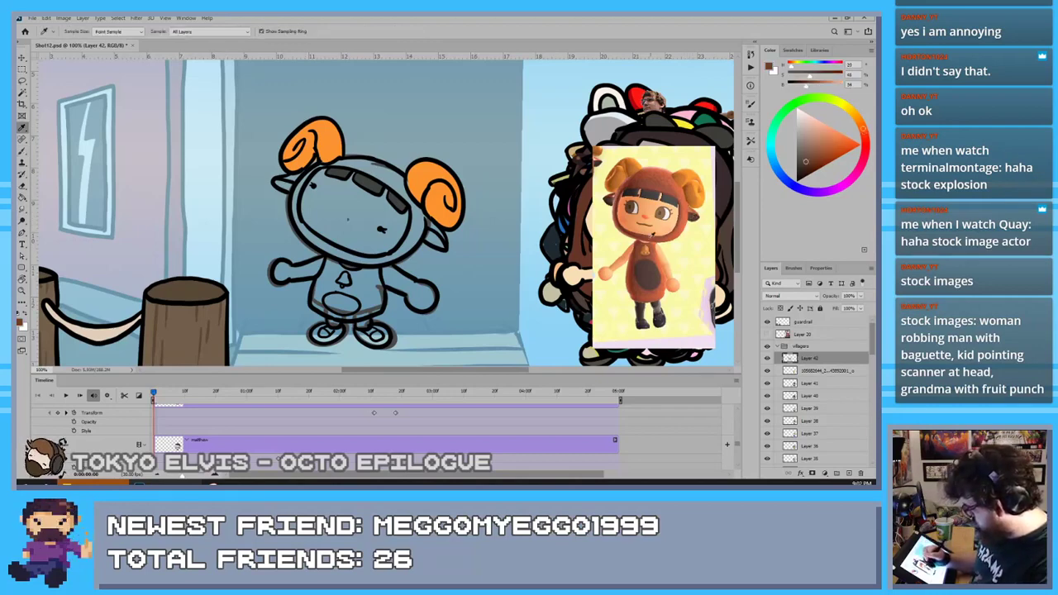
key(b)
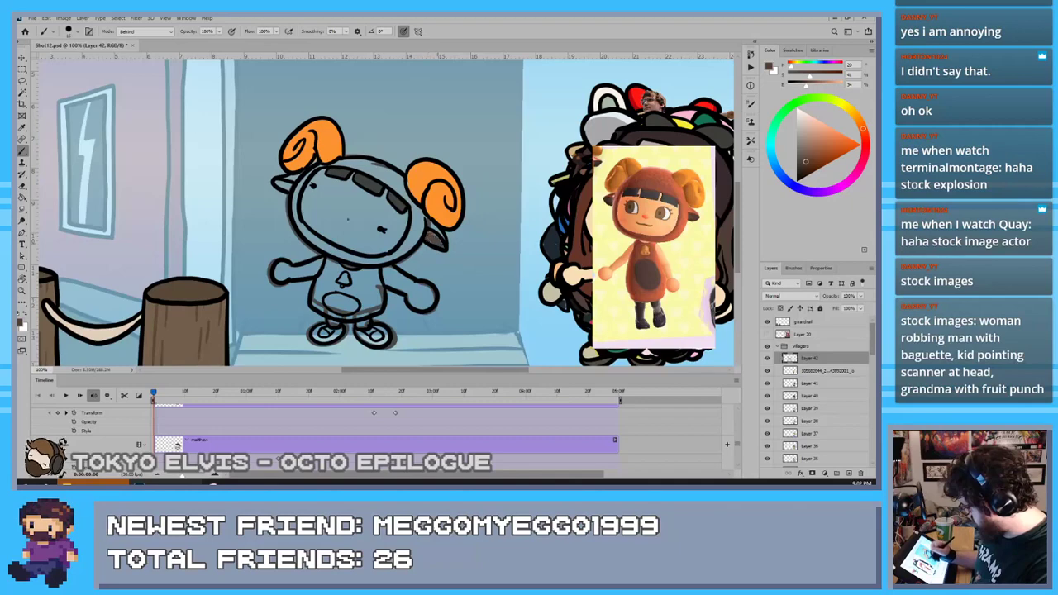
mouse_move(291, 181)
mouse_down()
mouse_move(278, 183)
mouse_move(287, 192)
mouse_up()
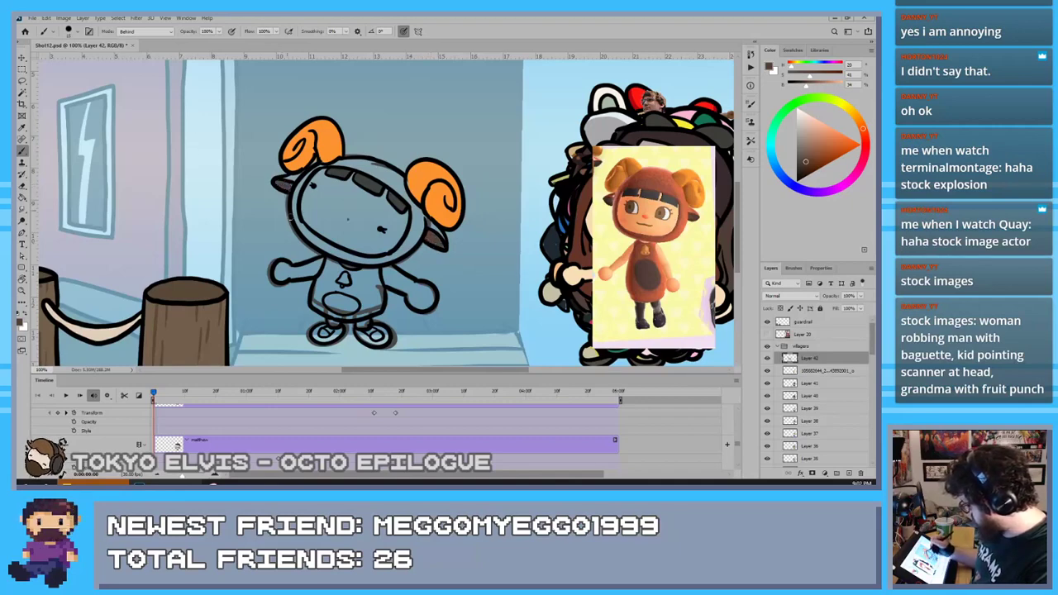
mouse_move(331, 297)
mouse_down()
mouse_move(355, 307)
mouse_move(347, 291)
mouse_move(338, 302)
mouse_up()
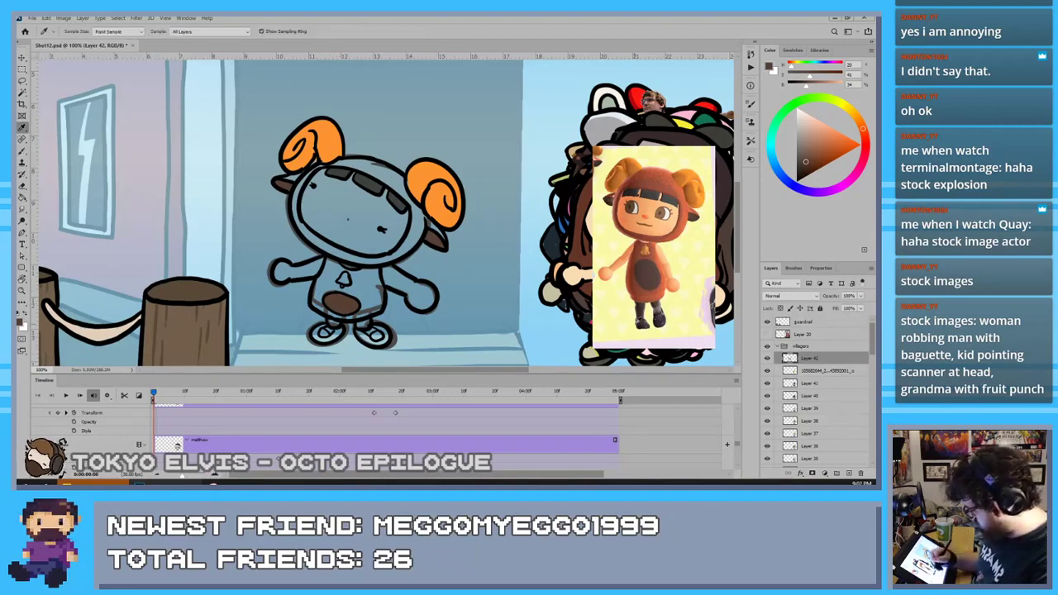
Fill the shoes with the dark boot colour and the bell with the orange, both sampled from the reference image
alt+click(642, 322)
mouse_move(335, 322)
mouse_down()
mouse_move(319, 338)
mouse_move(324, 328)
mouse_move(384, 337)
mouse_up()
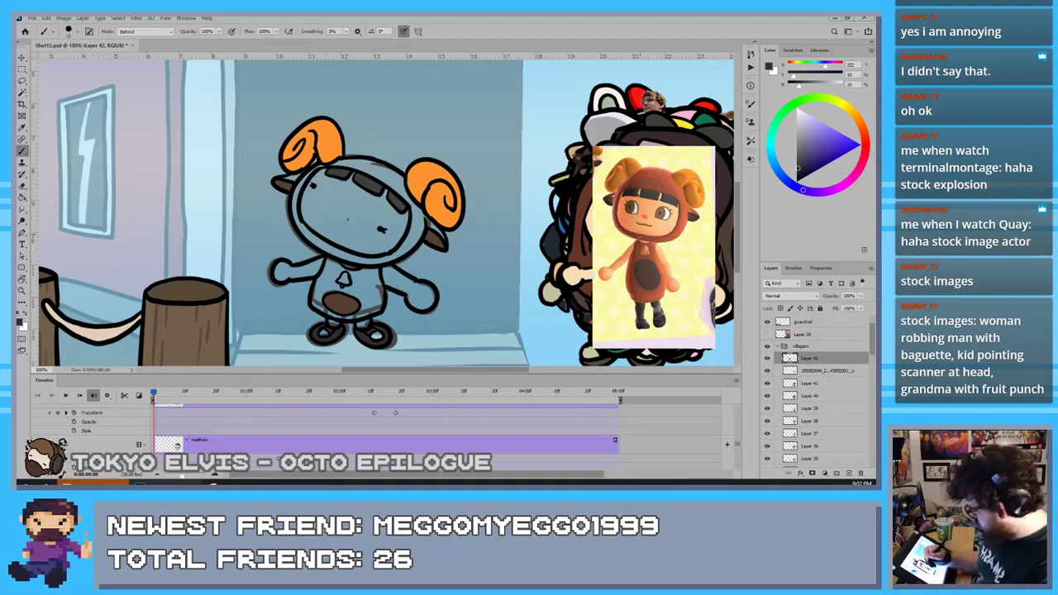
key(i)
click(644, 250)
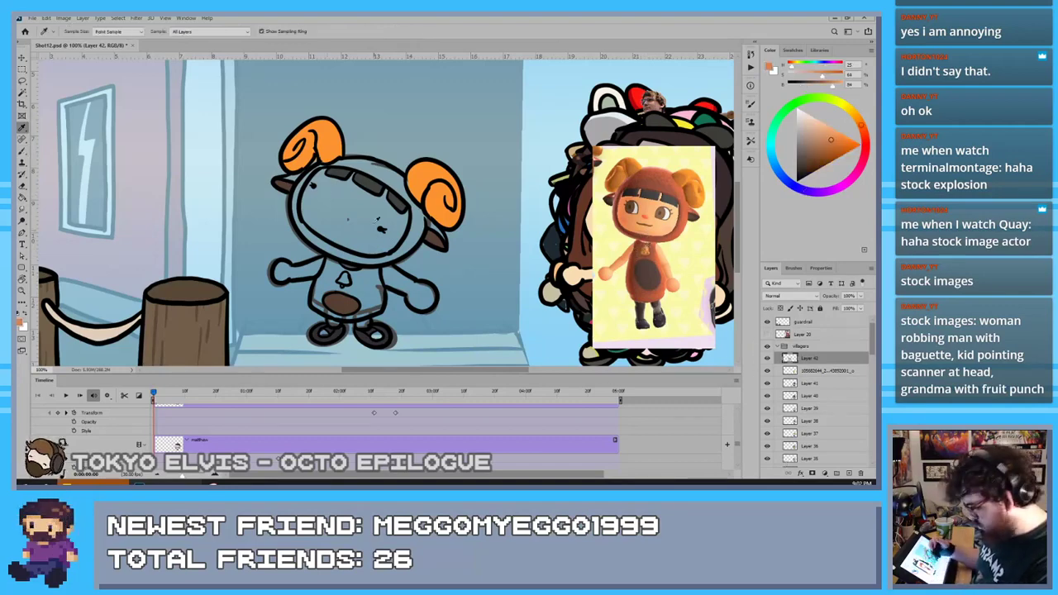
key(b)
drag(343, 275, 345, 281)
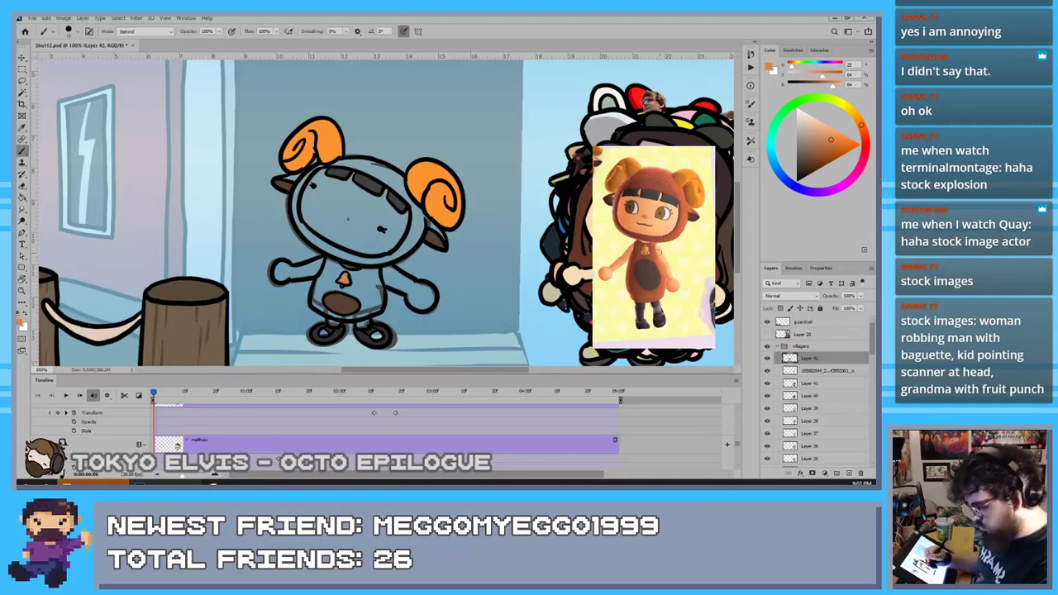
Sample the light skin tone from the reference image and paint the face, both arms and the hands with it
key(i)
click(647, 198)
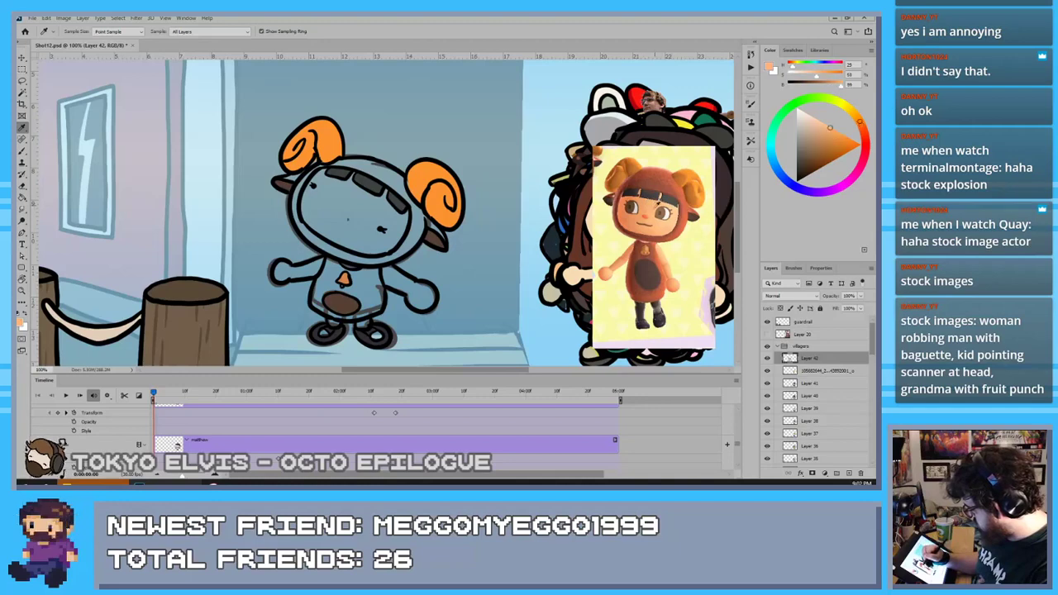
key(b)
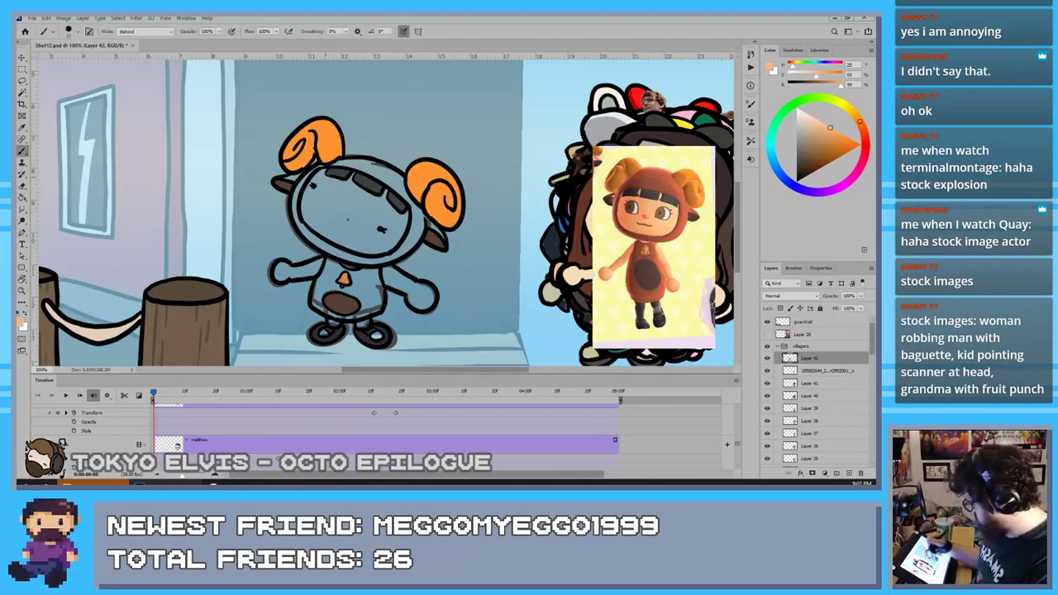
mouse_move(329, 170)
mouse_down()
mouse_move(312, 191)
mouse_move(370, 190)
mouse_move(400, 217)
mouse_move(394, 235)
mouse_move(364, 252)
mouse_move(317, 241)
mouse_move(310, 194)
mouse_move(322, 182)
mouse_move(303, 205)
mouse_move(318, 200)
mouse_move(327, 231)
mouse_move(335, 192)
mouse_move(335, 230)
mouse_move(343, 194)
mouse_move(326, 213)
mouse_move(329, 228)
mouse_move(372, 245)
mouse_move(320, 201)
mouse_move(395, 210)
mouse_up()
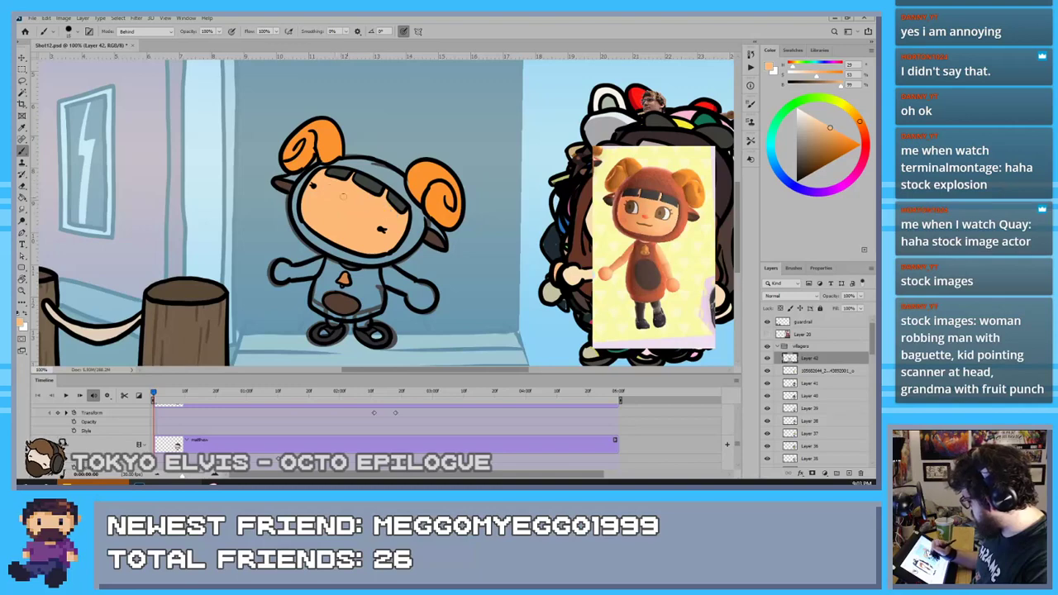
mouse_move(383, 264)
mouse_down()
mouse_move(390, 286)
mouse_move(414, 285)
mouse_move(386, 278)
mouse_move(407, 274)
mouse_move(426, 302)
mouse_move(413, 299)
mouse_move(416, 307)
mouse_up()
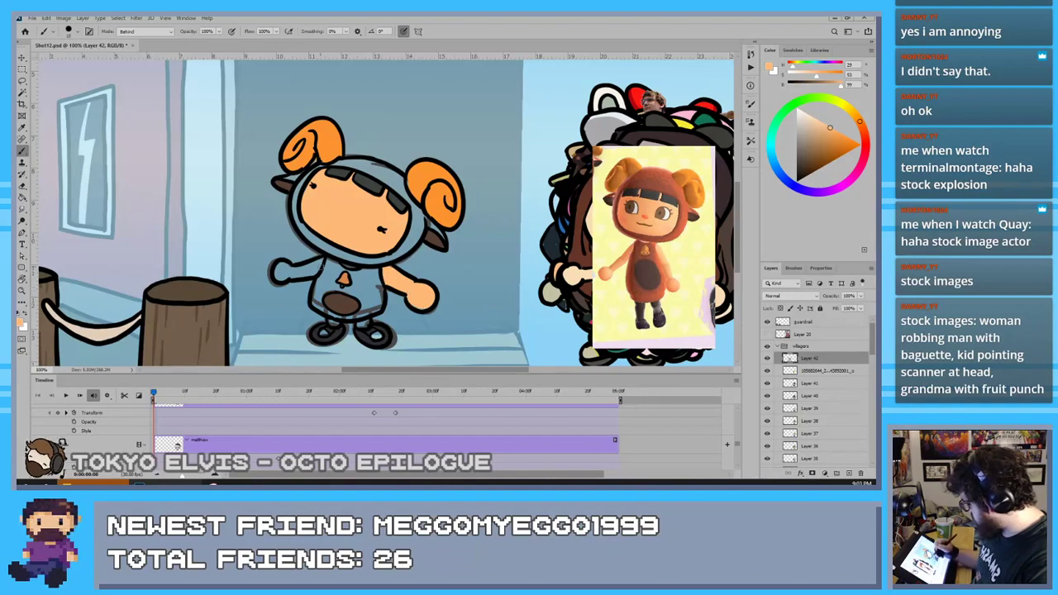
drag(324, 258, 274, 275)
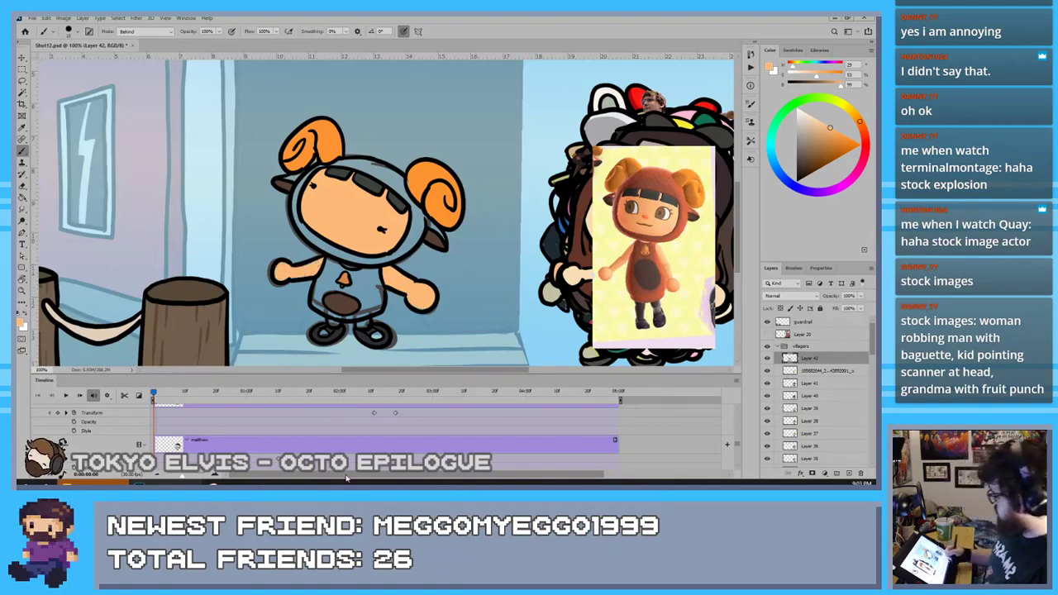
Sample the reddish brown of the costume from the reference and fill the hood and torso with it behind the linework
key(i)
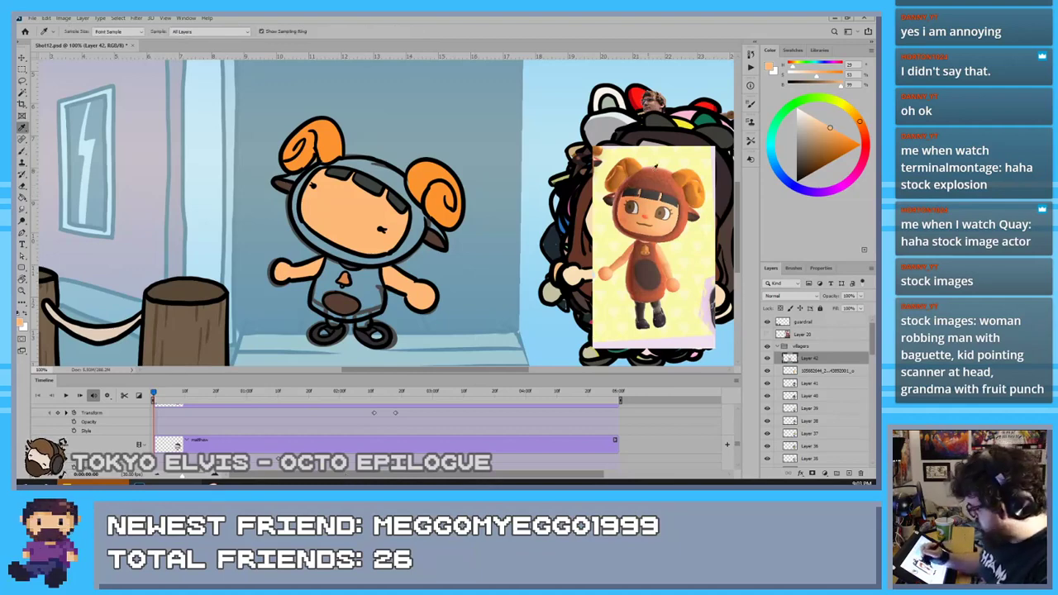
click(664, 172)
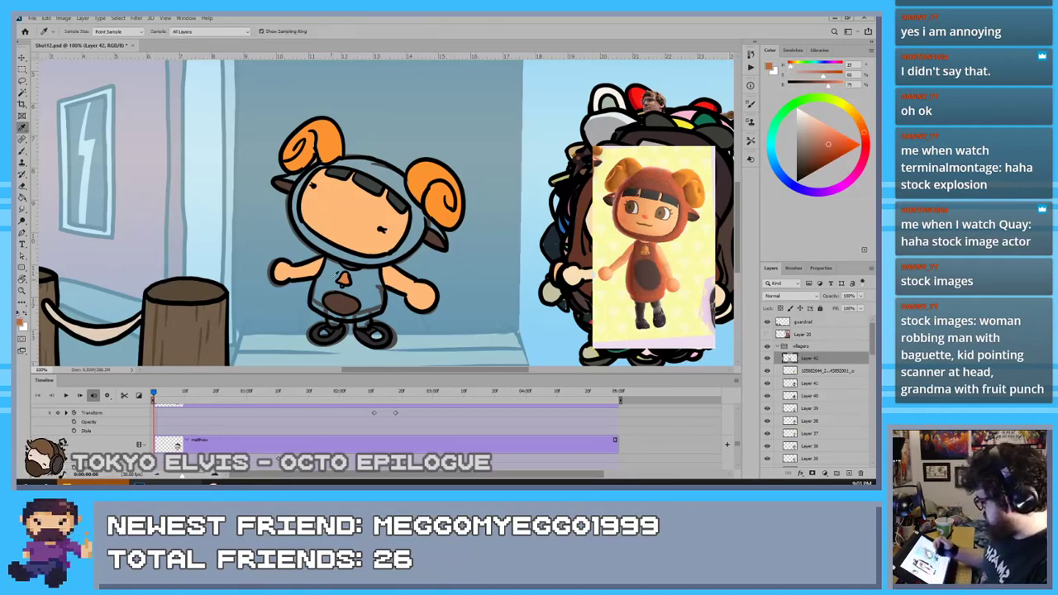
key(b)
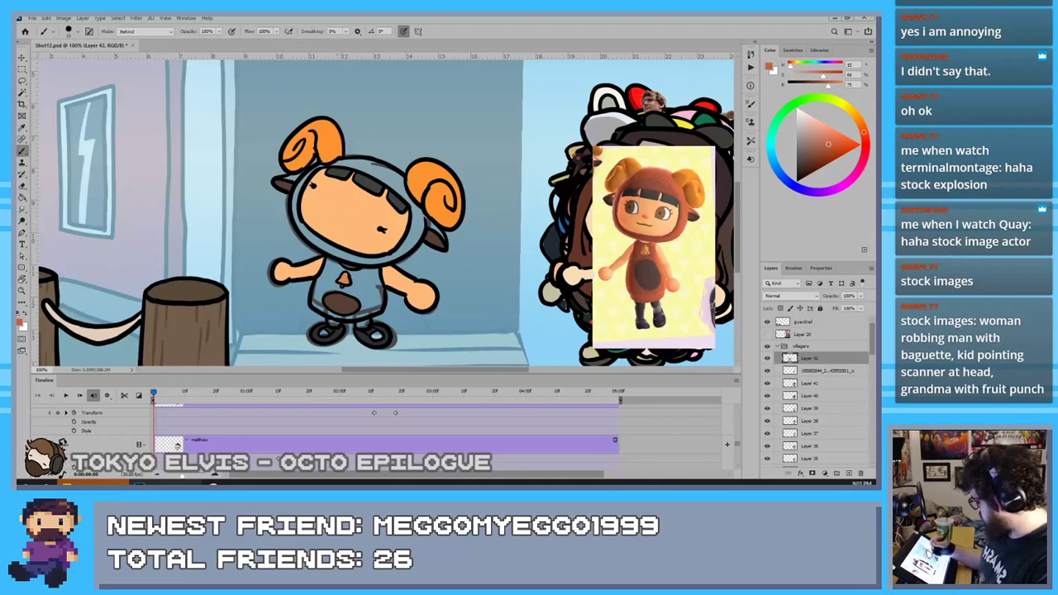
mouse_move(334, 259)
mouse_down()
mouse_move(316, 307)
mouse_move(379, 314)
mouse_up()
mouse_move(377, 275)
mouse_down()
mouse_move(380, 306)
mouse_move(367, 278)
mouse_move(351, 269)
mouse_move(337, 277)
mouse_move(296, 201)
mouse_move(309, 175)
mouse_move(290, 182)
mouse_move(319, 167)
mouse_move(380, 170)
mouse_move(438, 235)
mouse_move(412, 229)
mouse_move(386, 256)
mouse_up()
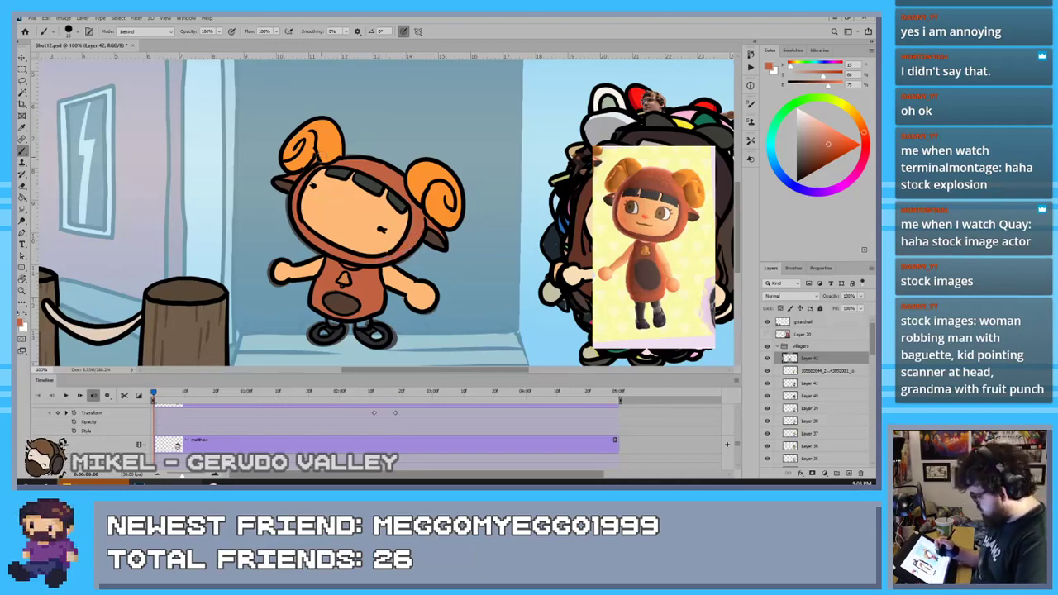
Sample the dark brown of the leggings from the reference and paint the short legs under the torso with it
key(i)
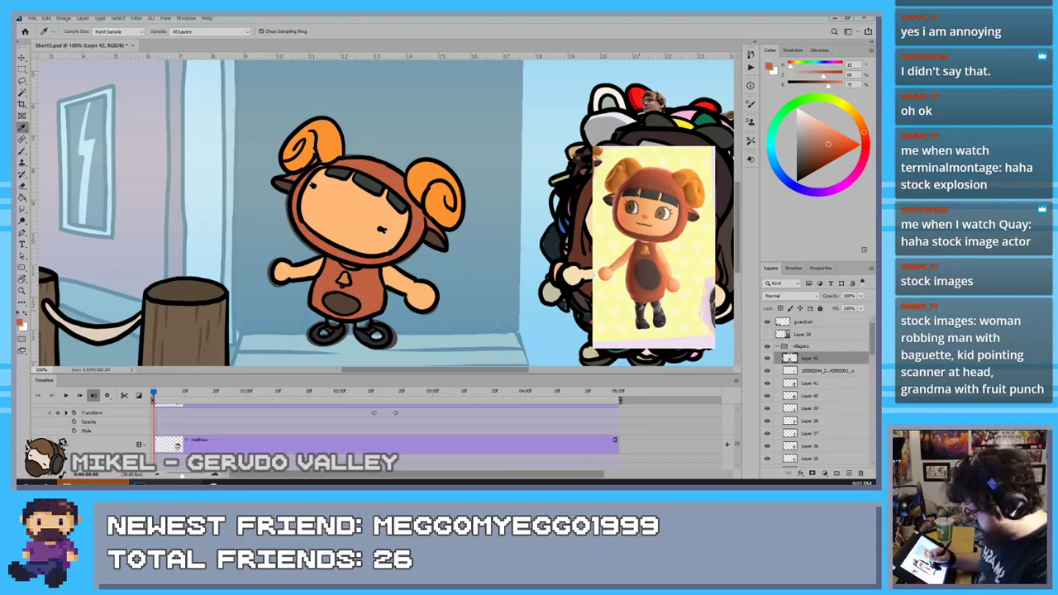
click(641, 309)
key(b)
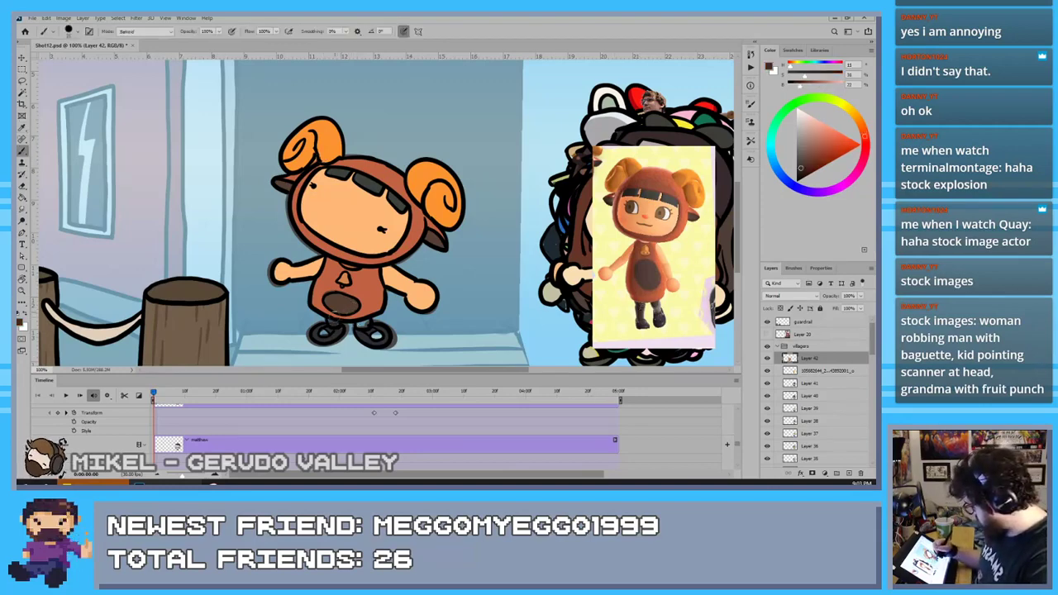
drag(359, 319, 366, 318)
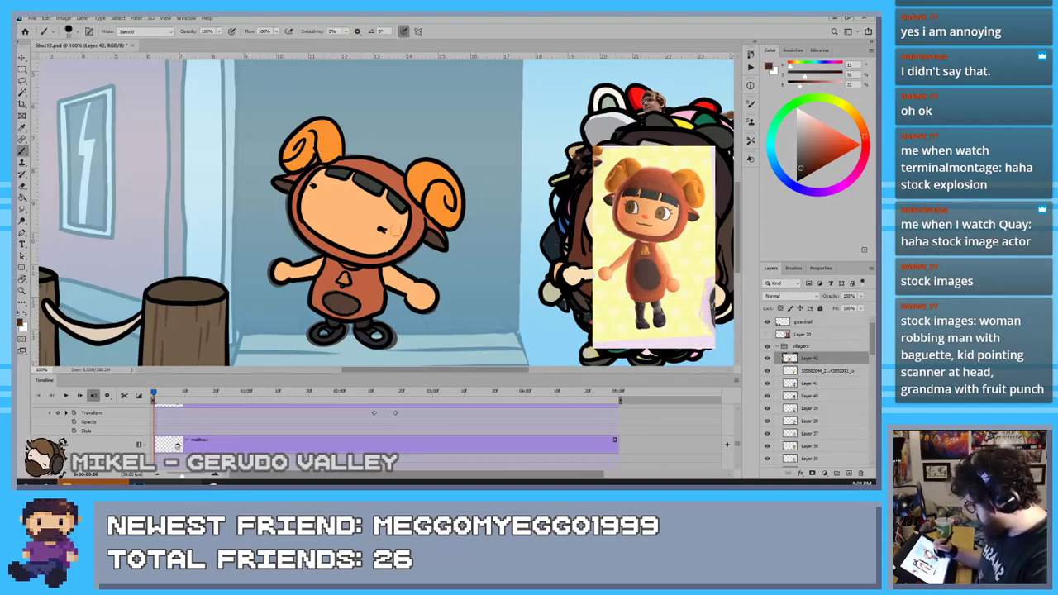
Sample the skin tone from the villager's arm and fill the openings of both shoes with it
key(i)
click(384, 272)
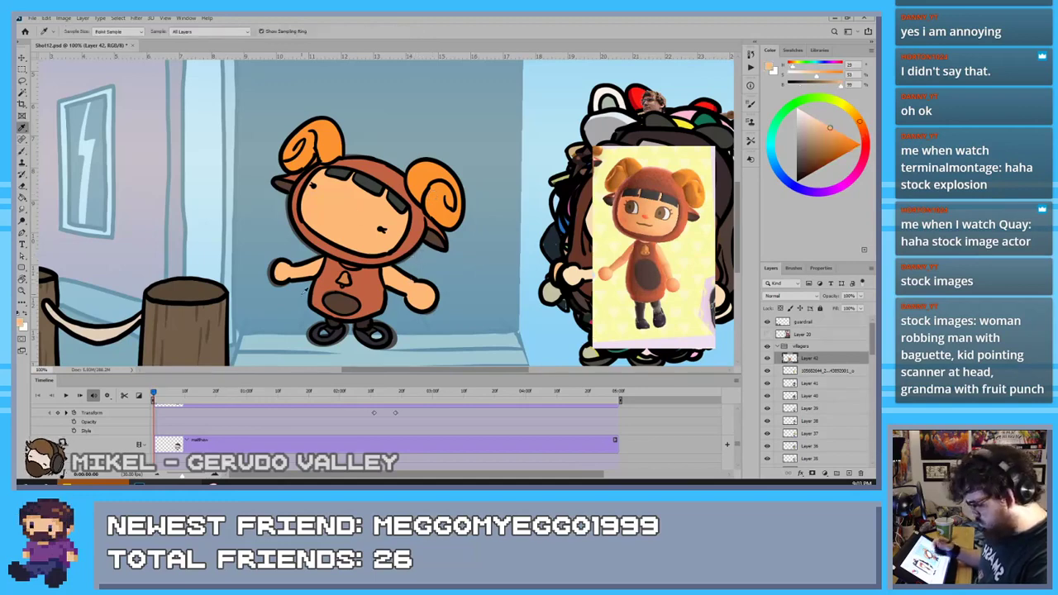
key(b)
mouse_move(329, 332)
mouse_down()
mouse_move(319, 335)
mouse_move(376, 335)
mouse_up()
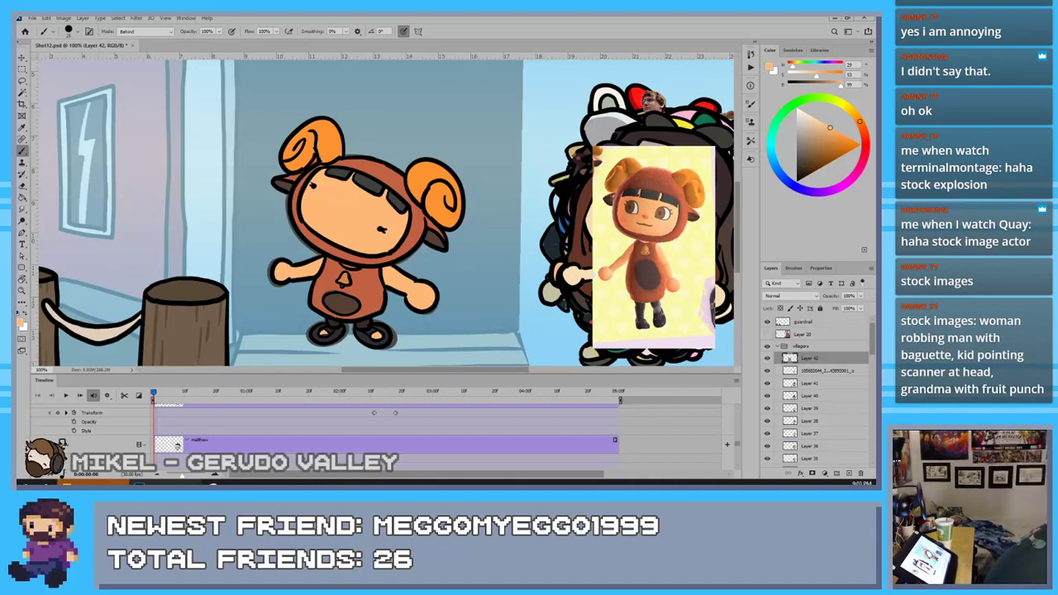
Move the finished ram villager onto the pile of completed villagers and delete its reference image layer
key(v)
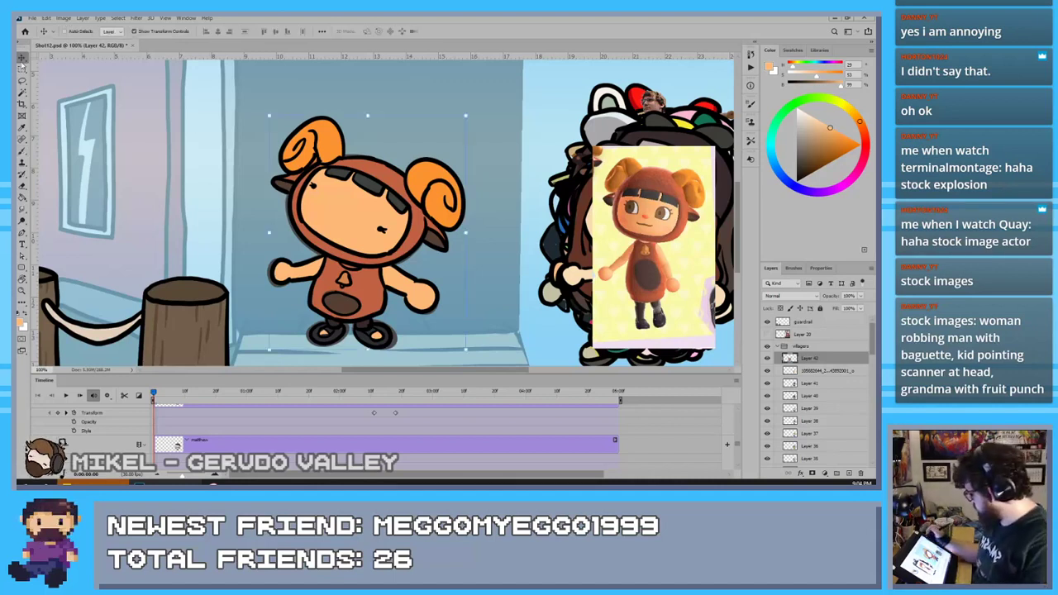
mouse_move(363, 236)
mouse_down()
mouse_move(625, 222)
mouse_move(621, 235)
mouse_move(395, 147)
mouse_move(632, 260)
mouse_move(659, 242)
mouse_up()
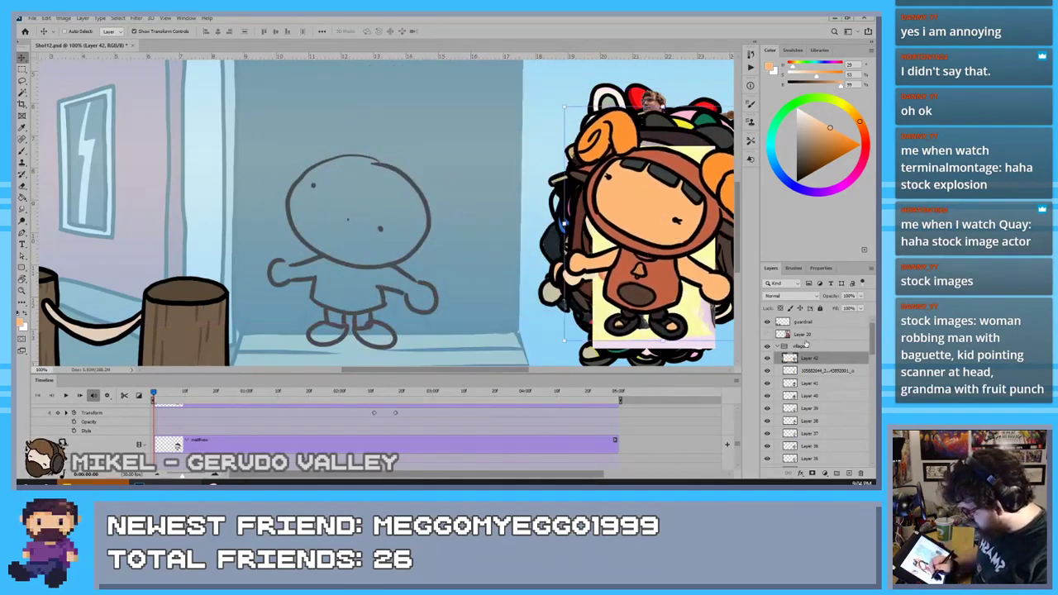
click(796, 371)
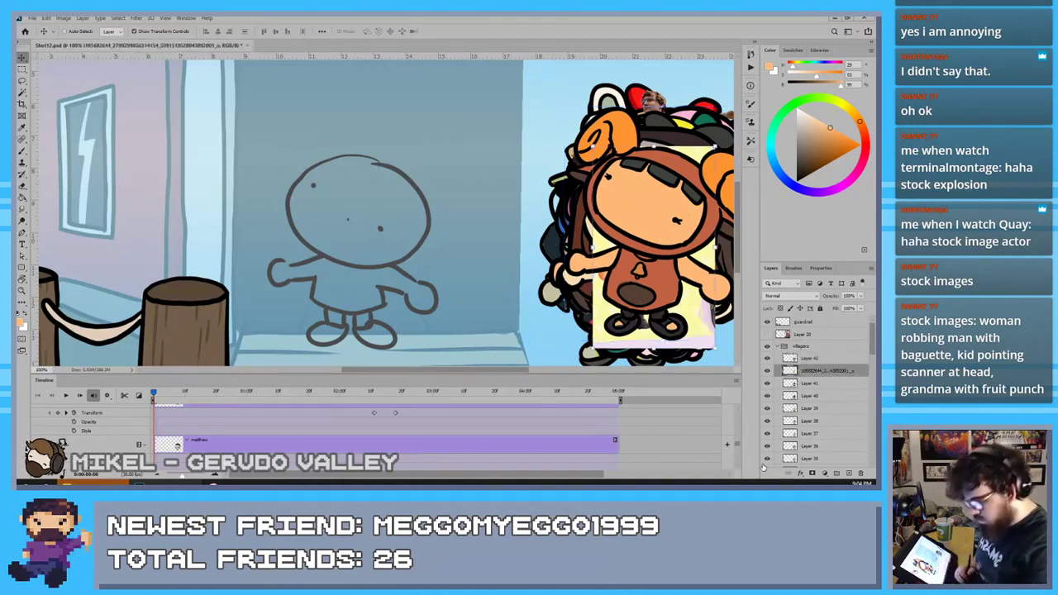
key(Delete)
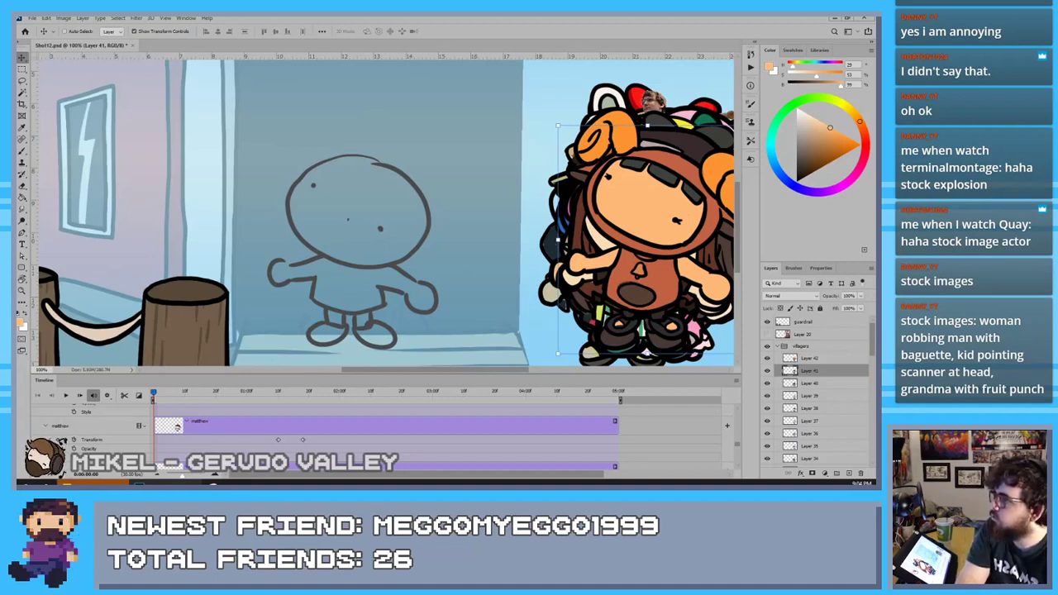
Place the reference image of the villager in the green-banded hat beside the sketch, with its layer above the ram villager's
drag(825, 172, 591, 217)
drag(383, 215, 635, 220)
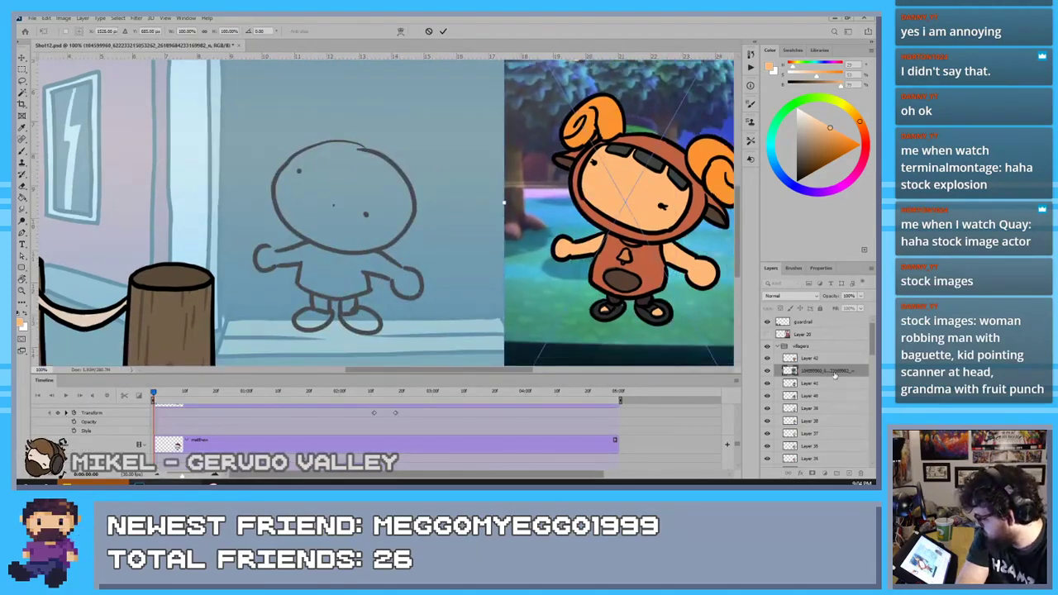
drag(835, 371, 826, 355)
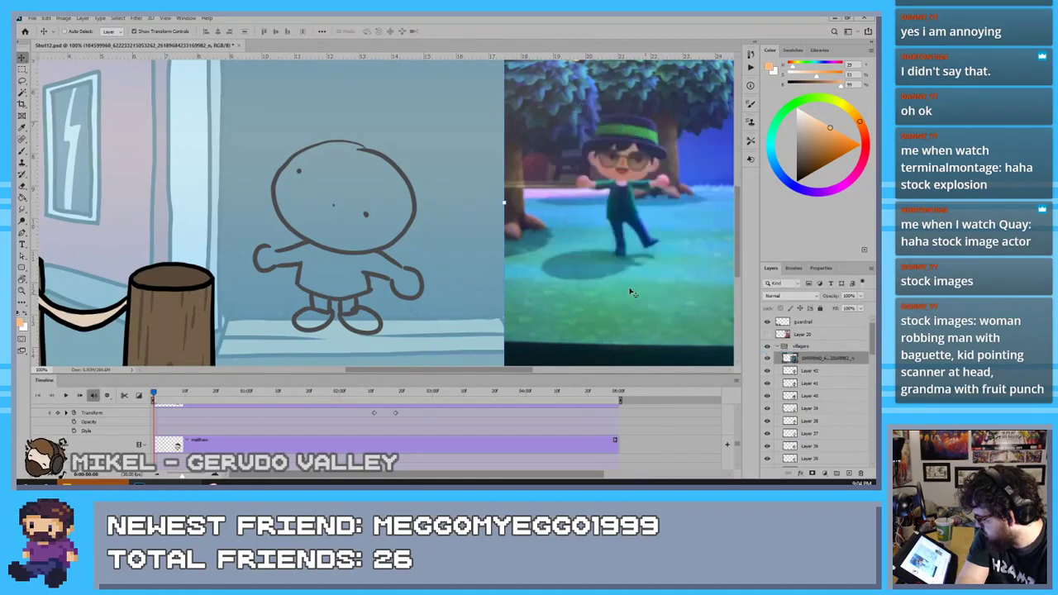
On a new layer, ink the oval head outline in black over the sketch, undoing the unwanted strokes
scroll(546, 259, up, 3)
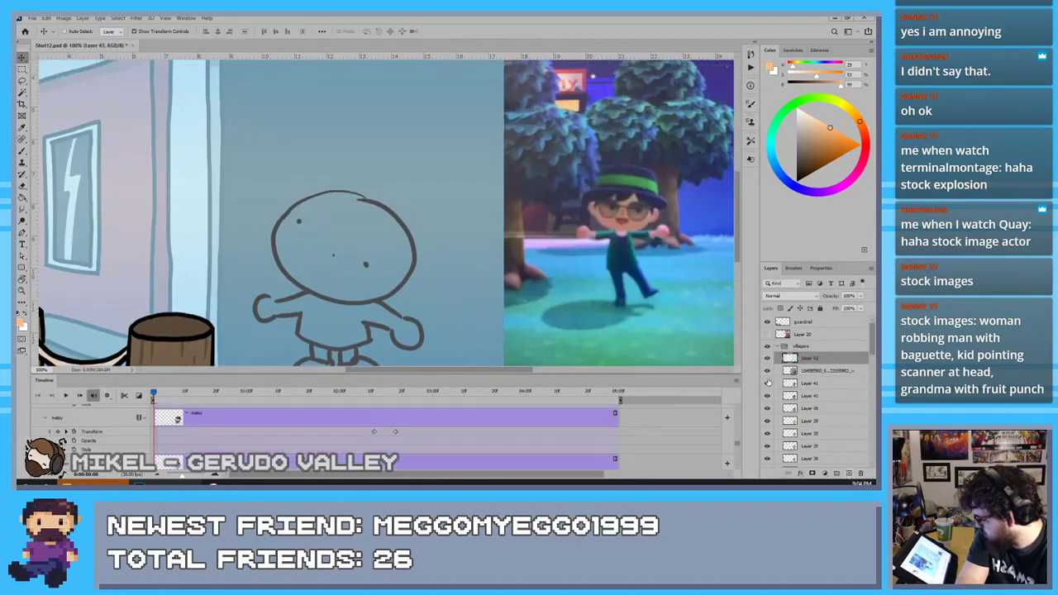
scroll(562, 285, down, 1)
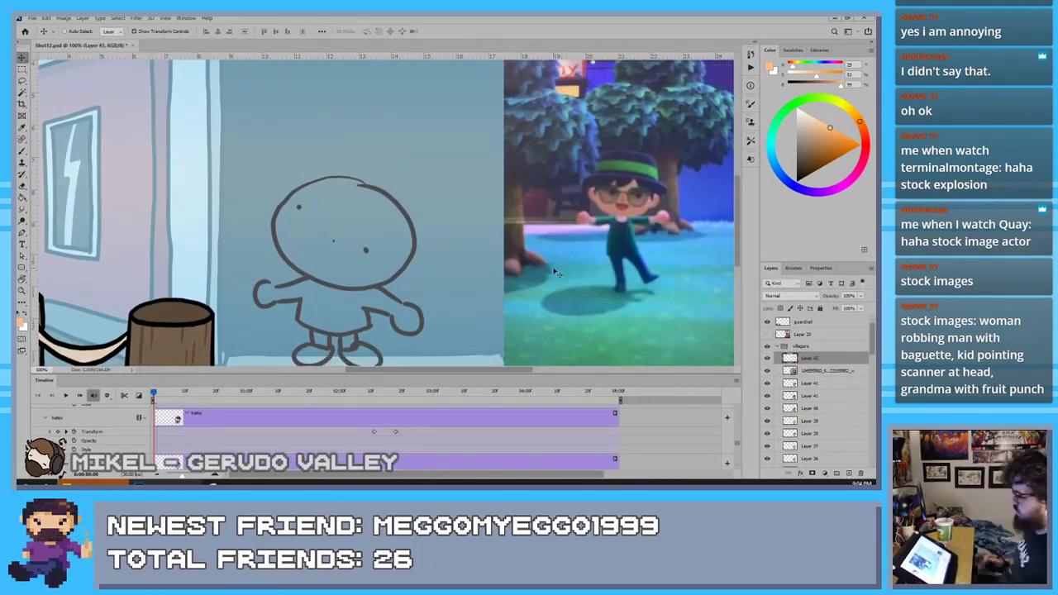
key(d)
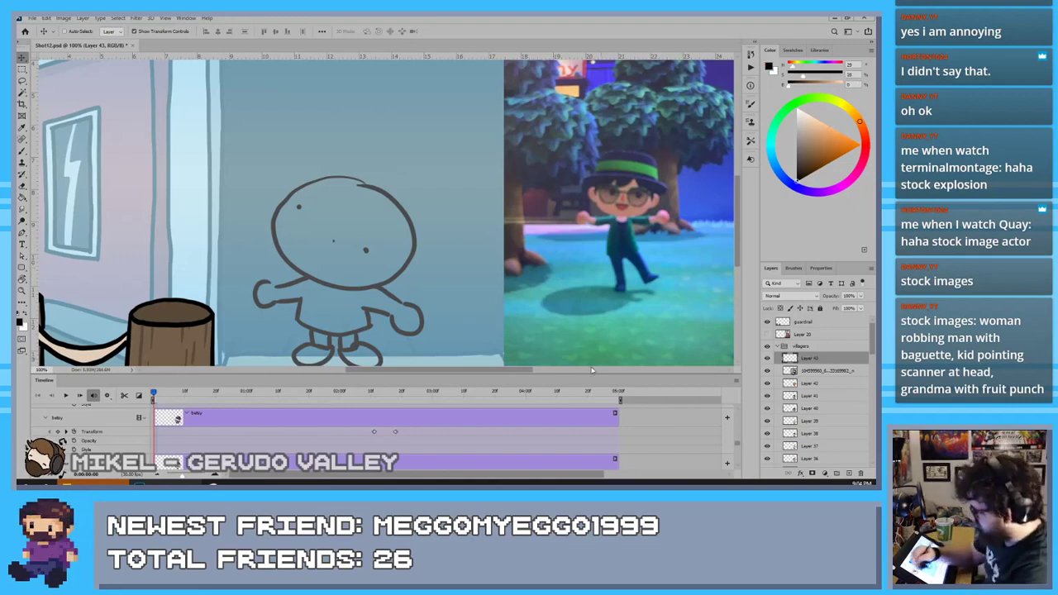
key(e)
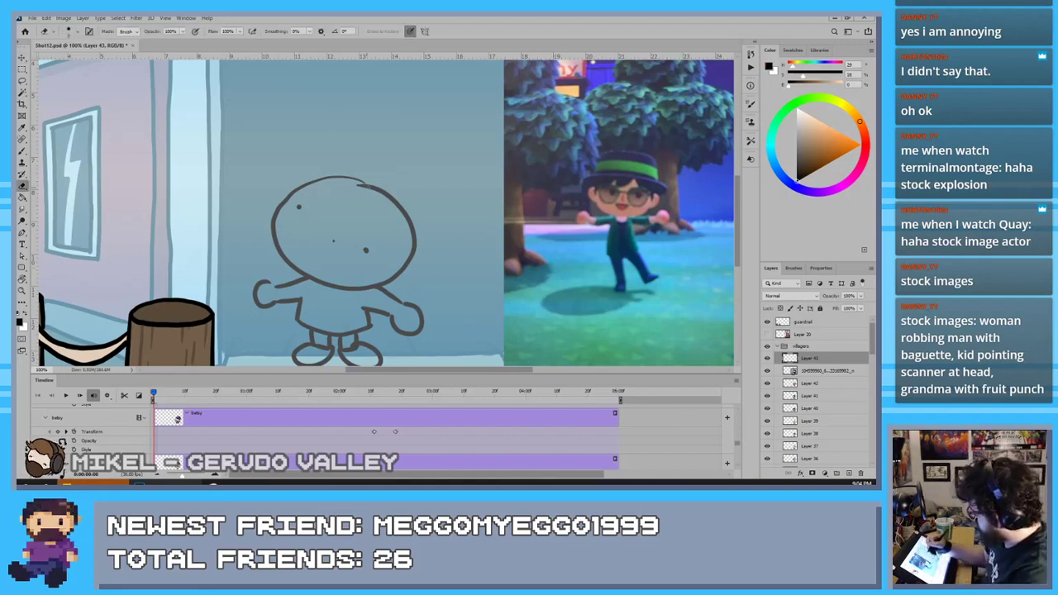
key(b)
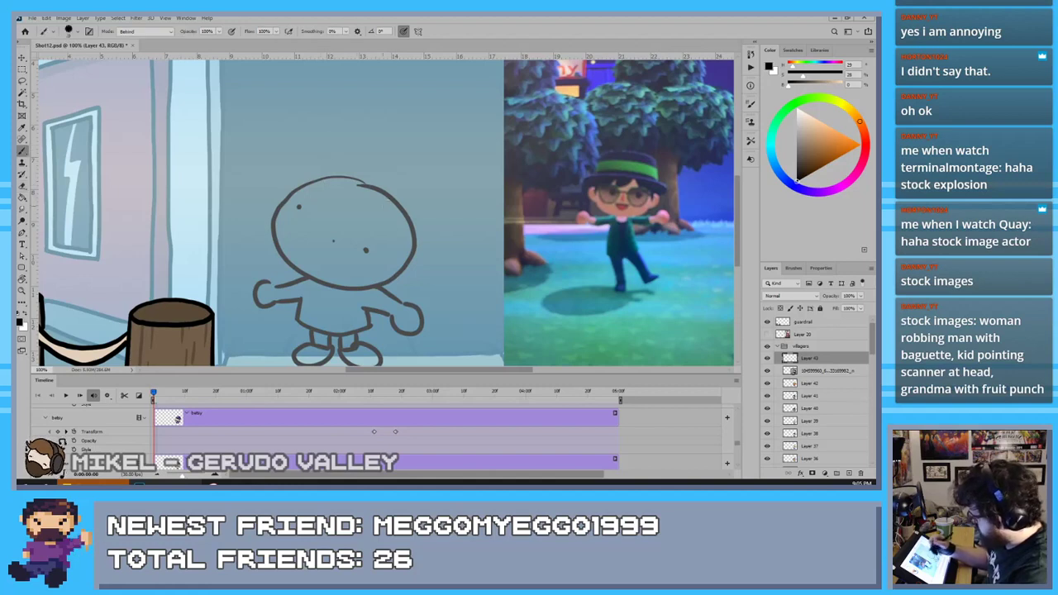
mouse_move(401, 211)
mouse_down()
mouse_move(292, 252)
mouse_move(392, 197)
mouse_move(400, 281)
mouse_move(272, 248)
mouse_move(316, 176)
mouse_up()
key(ctrl+z)
key(ctrl+z)
key(e)
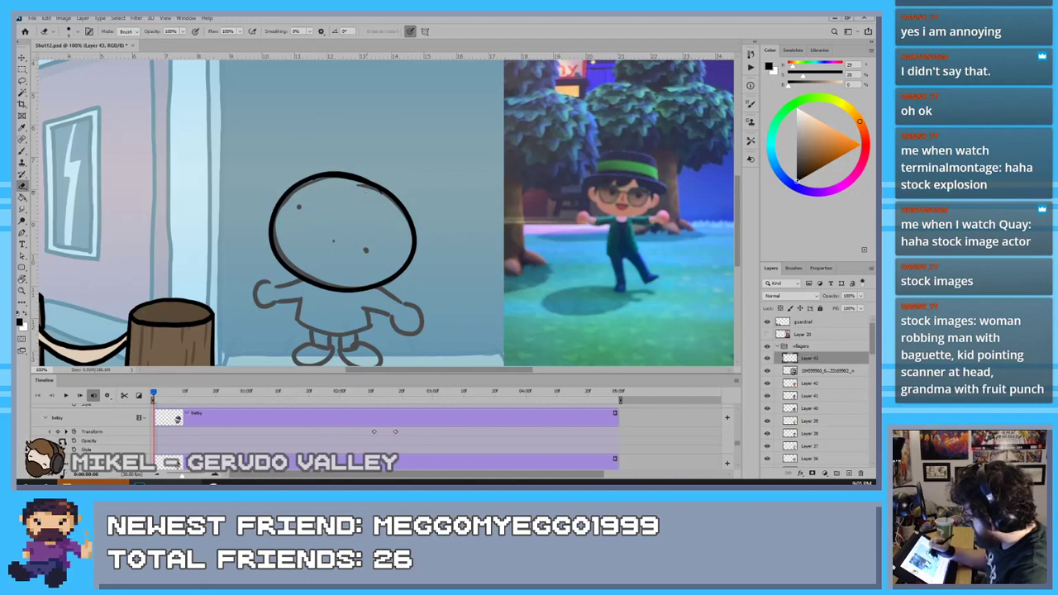
Ink the outer edge of the tilted hat brim in black around the top of the head, undoing unwanted strokes
key(b)
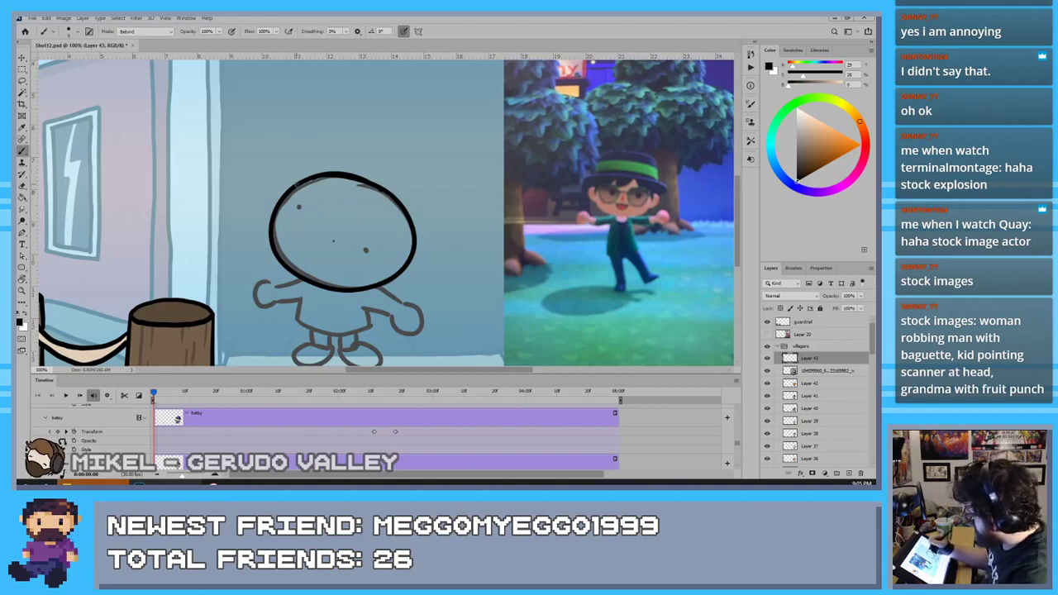
mouse_move(293, 187)
mouse_down()
mouse_move(319, 176)
mouse_move(420, 260)
mouse_up()
key(ctrl+z)
mouse_move(273, 185)
mouse_down()
mouse_move(410, 228)
mouse_move(440, 262)
mouse_up()
key(ctrl+z)
mouse_move(276, 168)
mouse_down()
mouse_move(377, 196)
mouse_move(395, 257)
mouse_up()
key(ctrl+z)
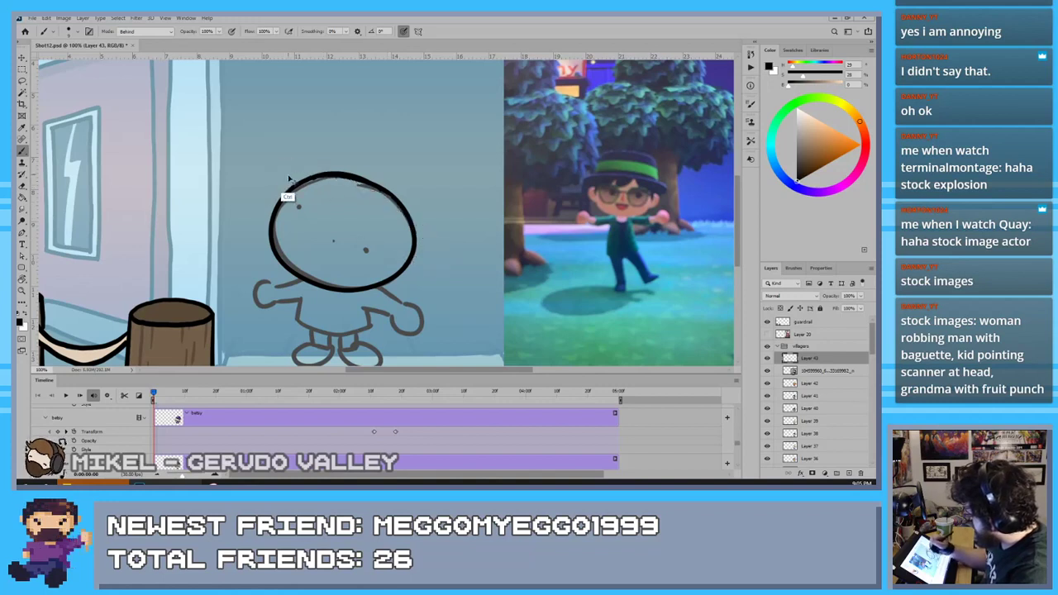
mouse_move(286, 195)
mouse_down()
mouse_move(276, 186)
mouse_move(405, 239)
mouse_up()
key(ctrl+z)
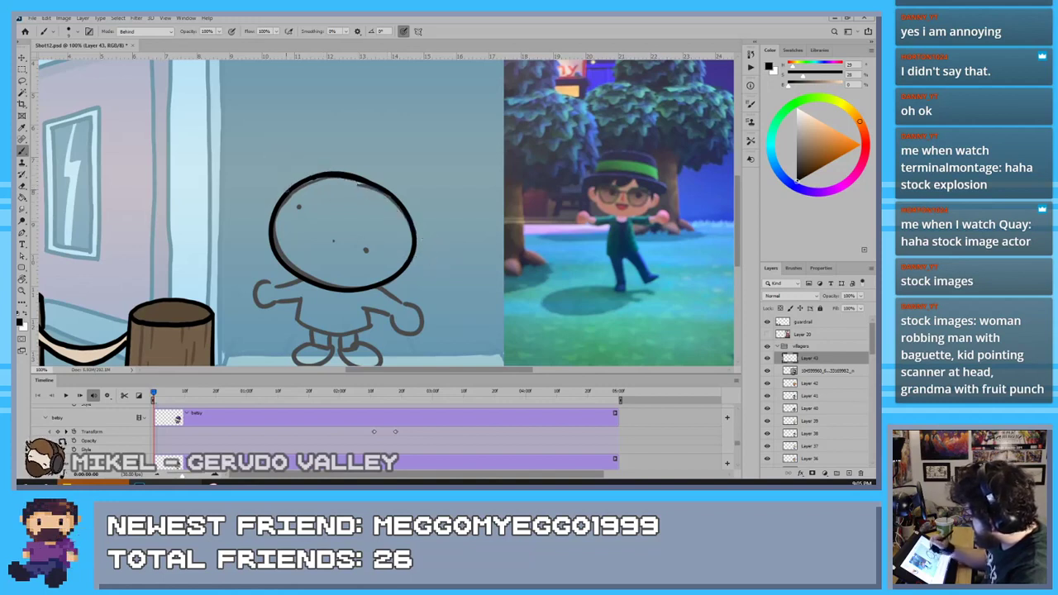
mouse_move(288, 191)
mouse_down()
mouse_move(273, 160)
mouse_move(428, 256)
mouse_up()
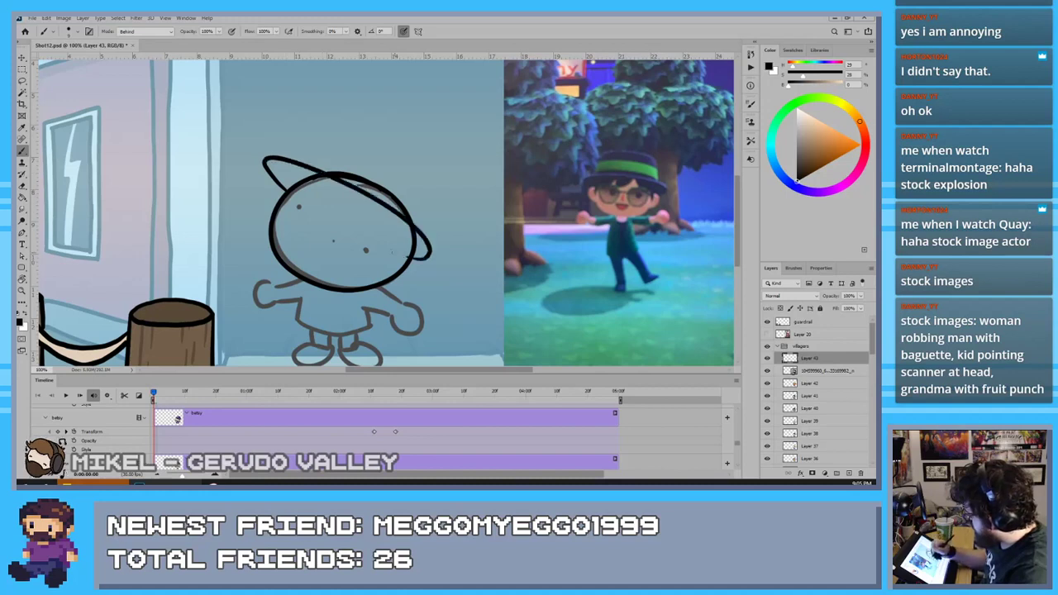
key(ctrl+z)
mouse_move(288, 192)
mouse_down()
mouse_move(330, 172)
mouse_move(397, 258)
mouse_up()
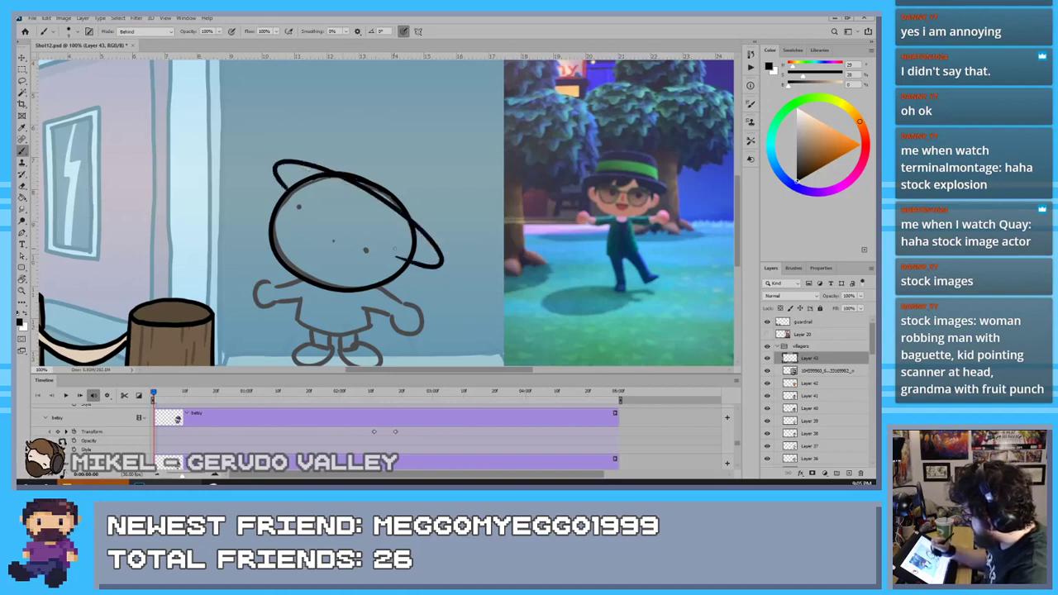
key(e)
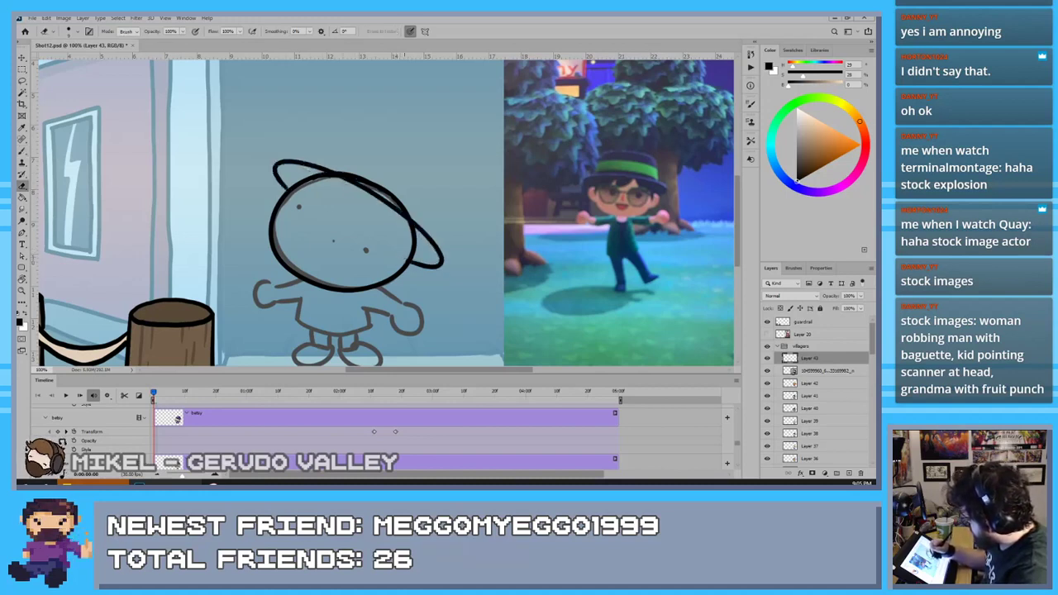
key(b)
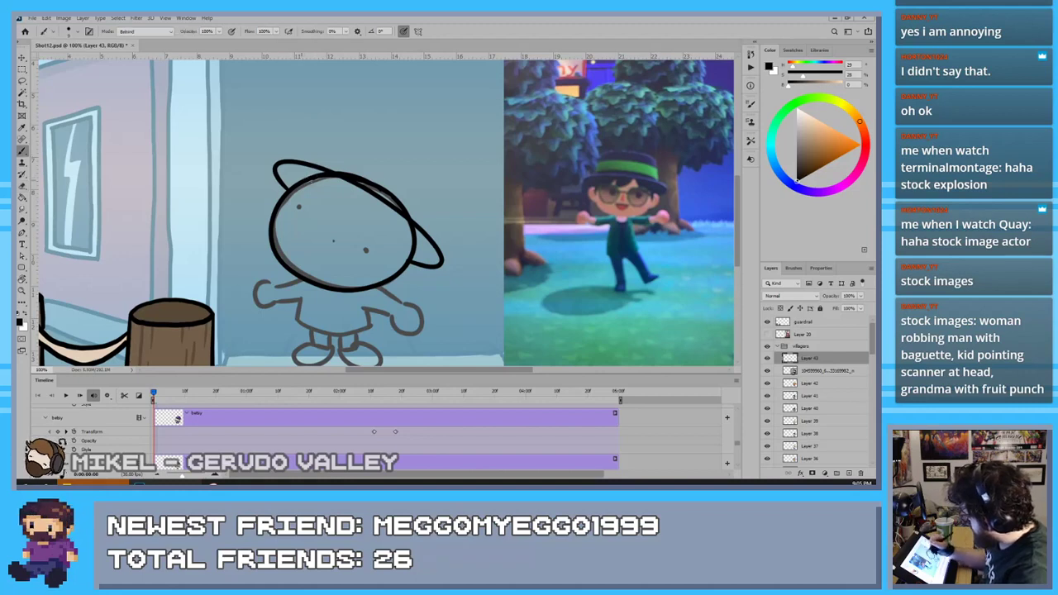
Ink the lower edge of the hat brim as a curved line across the upper head, undoing unwanted strokes
mouse_move(304, 182)
mouse_down()
mouse_move(420, 251)
mouse_move(369, 215)
mouse_move(411, 253)
mouse_move(313, 183)
mouse_move(412, 241)
mouse_up()
key(ctrl+z)
key(ctrl+z)
key(ctrl+z)
drag(304, 182, 415, 248)
key(ctrl+z)
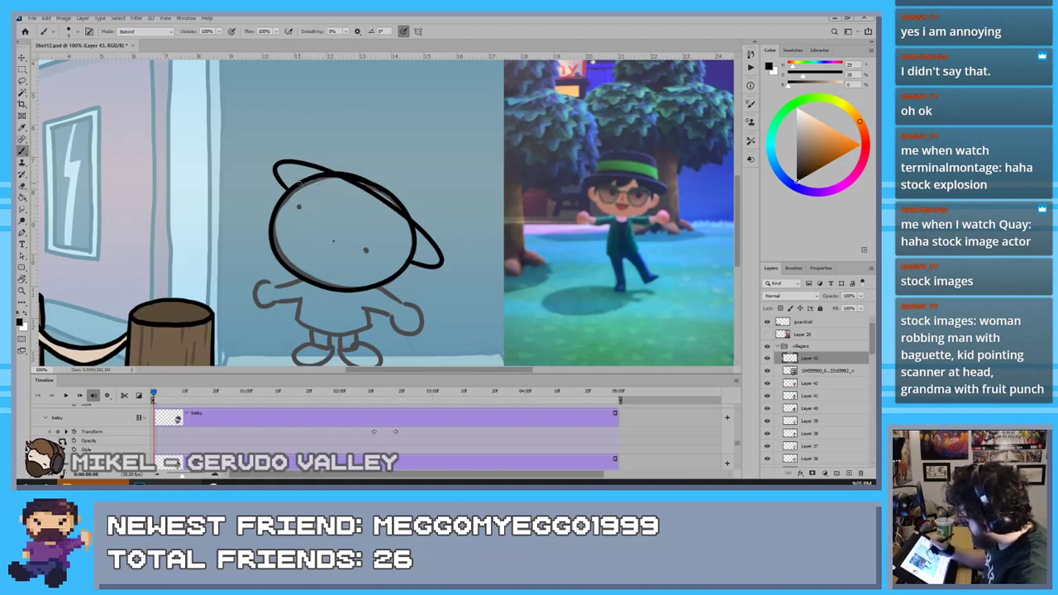
drag(297, 179, 417, 250)
Erase the inked head outline that runs through and above the hat brim
key(e)
mouse_move(316, 180)
mouse_down()
mouse_move(301, 182)
mouse_move(319, 179)
mouse_up()
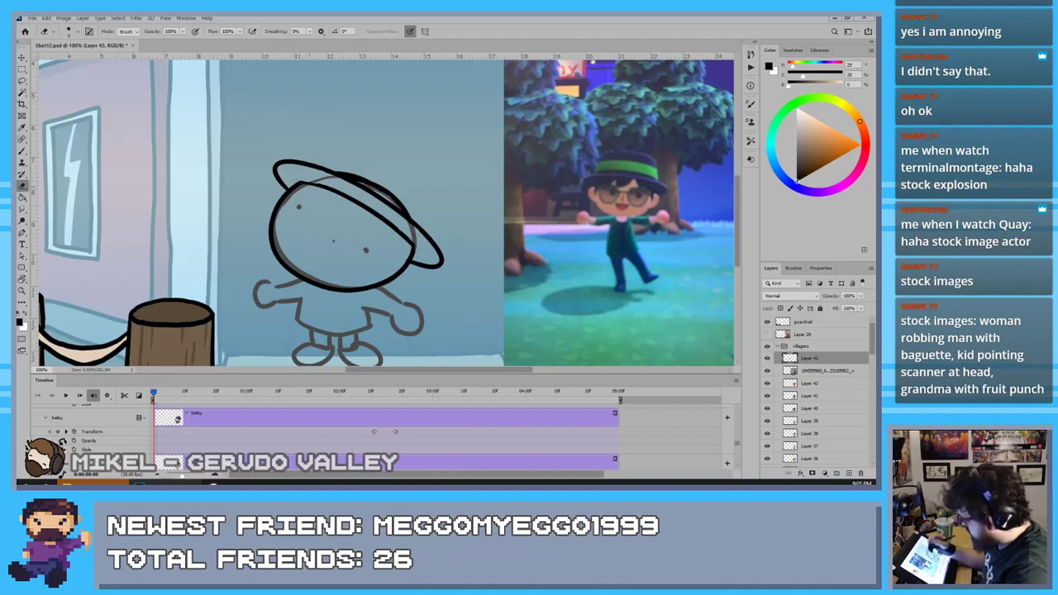
key(b)
key(e)
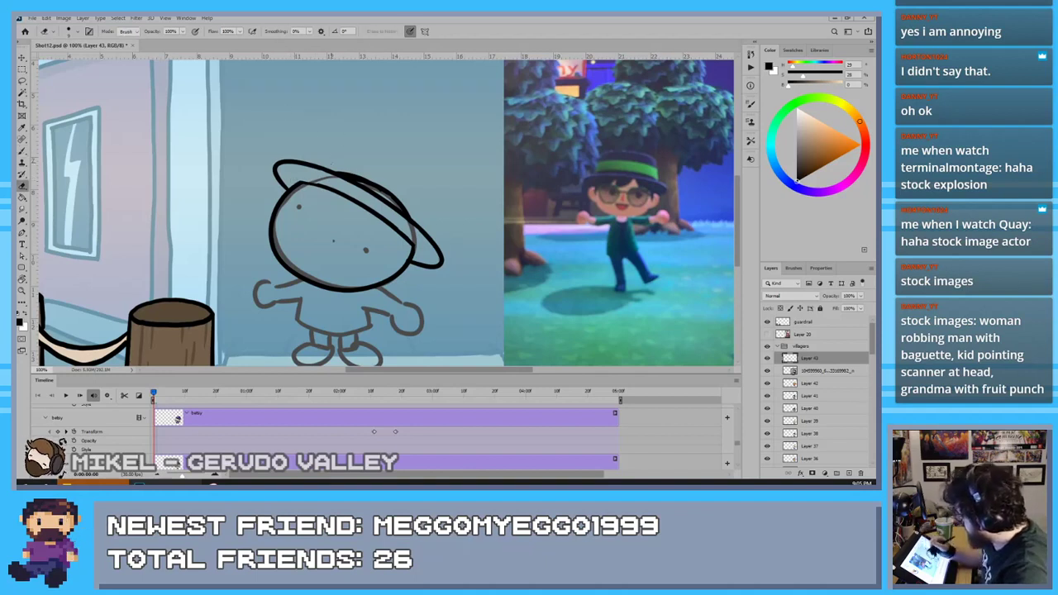
mouse_move(385, 188)
mouse_down()
mouse_move(345, 175)
mouse_move(411, 217)
mouse_up()
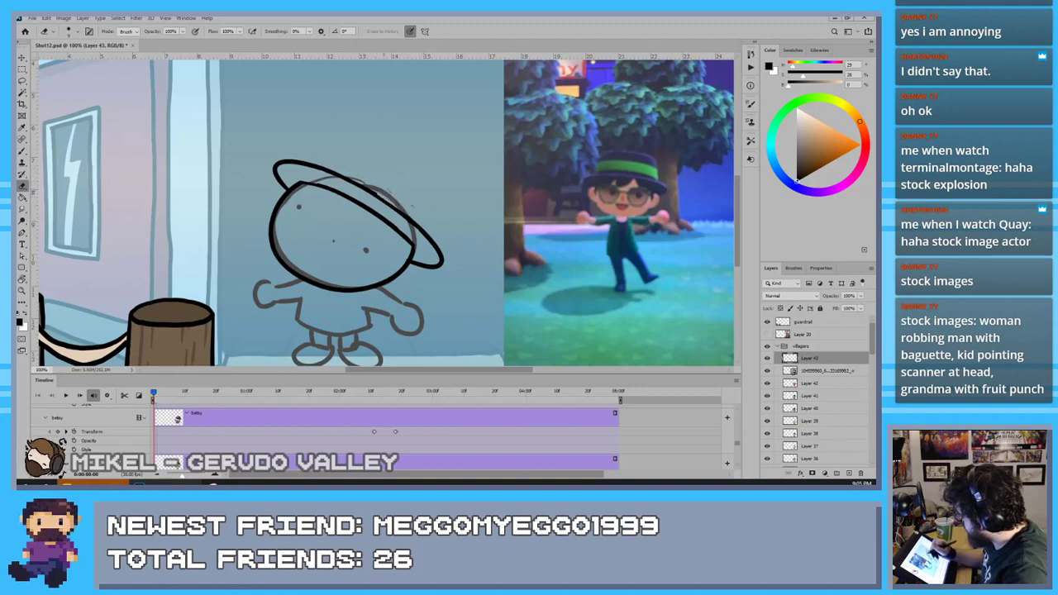
Ink the hat's crown with two short sides and a curved top edge, undoing unwanted strokes
key(b)
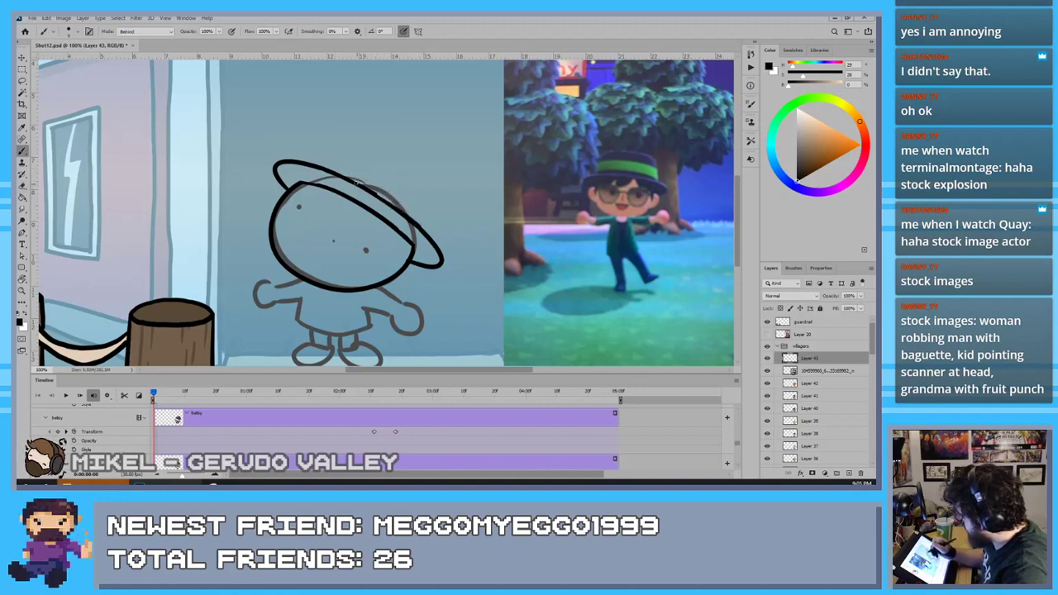
drag(308, 168, 341, 144)
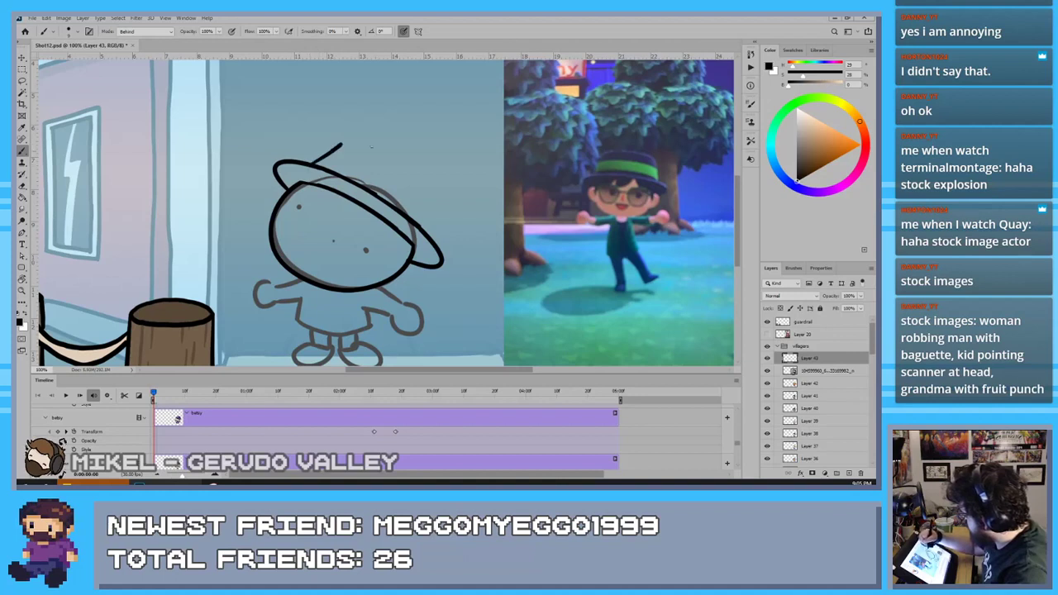
drag(425, 230, 427, 199)
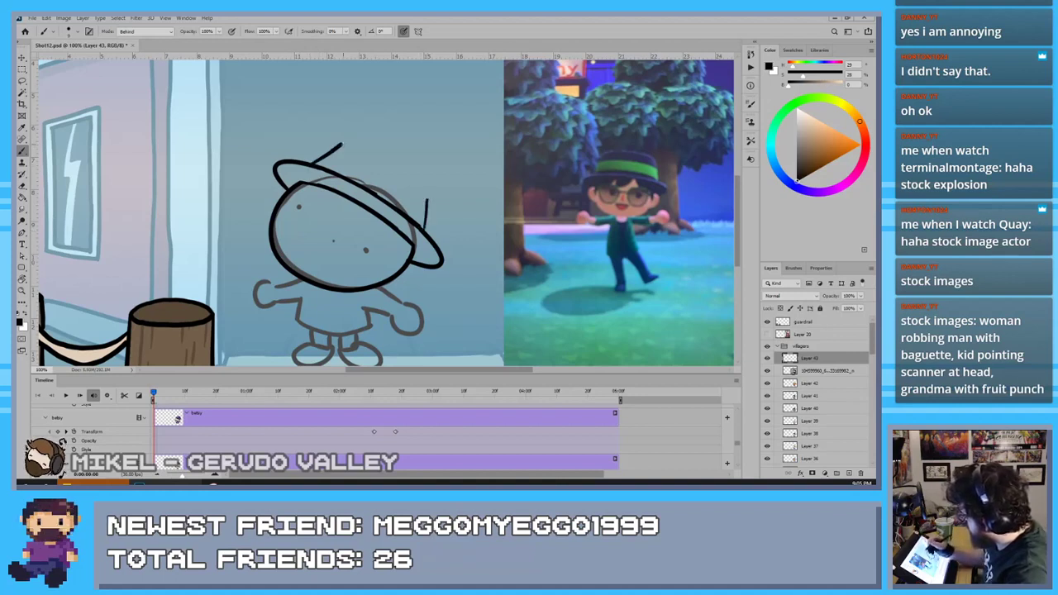
drag(342, 144, 439, 205)
key(ctrl+z)
drag(342, 144, 429, 196)
key(ctrl+z)
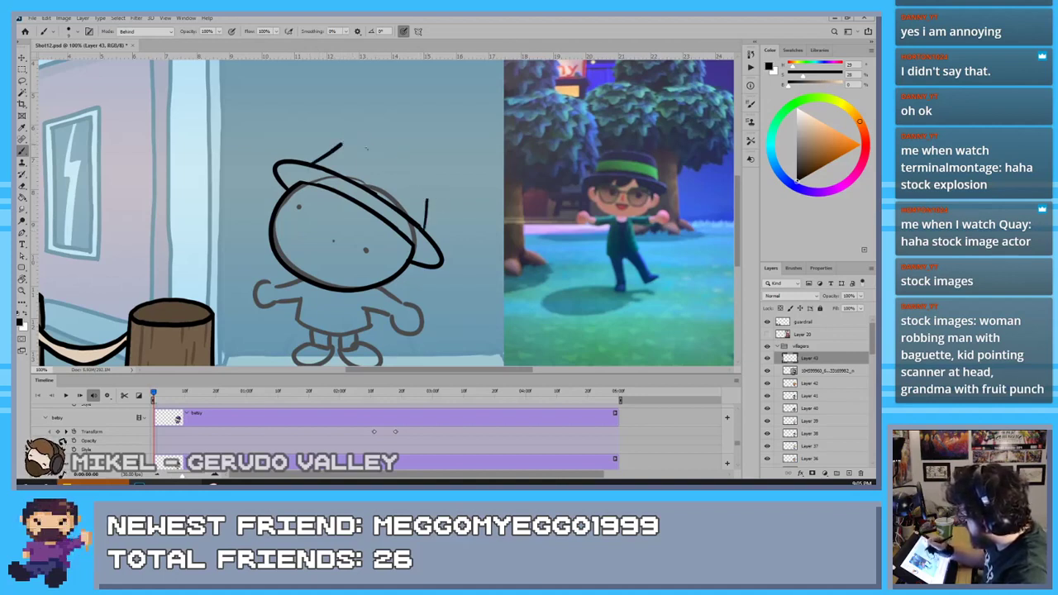
drag(342, 143, 428, 196)
key(ctrl+z)
drag(342, 143, 427, 189)
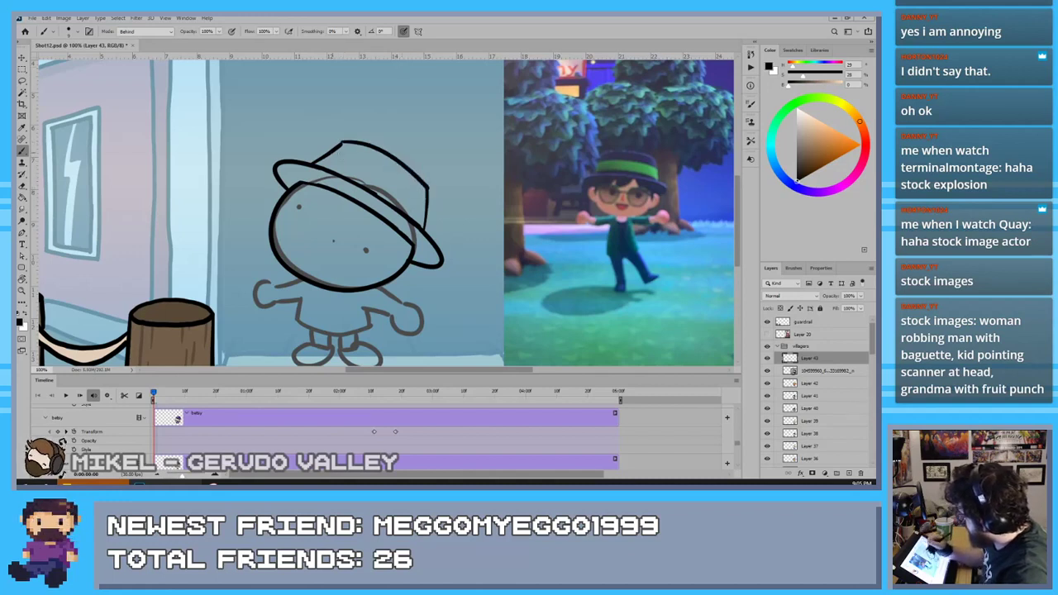
Ink the upper and lower edges of the hat band across the crown, undoing unwanted strokes
mouse_move(335, 153)
mouse_down()
mouse_move(429, 209)
mouse_move(344, 153)
mouse_move(423, 203)
mouse_move(358, 155)
mouse_move(424, 203)
mouse_up()
key(ctrl+z)
key(ctrl+z)
key(ctrl+z)
drag(333, 153, 425, 204)
key(ctrl+z)
key(ctrl+z)
key(ctrl+z)
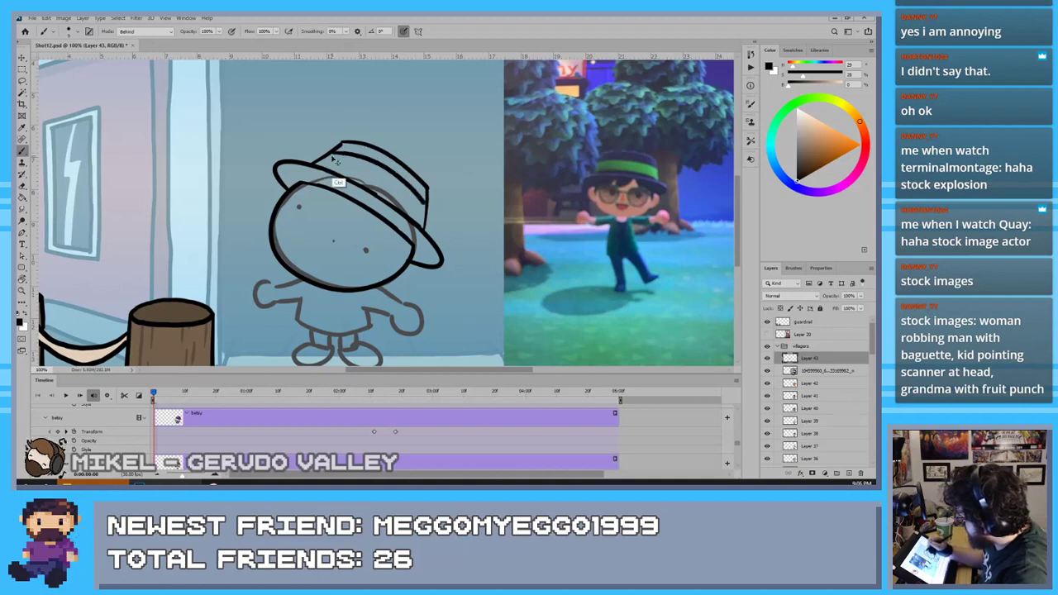
key(e)
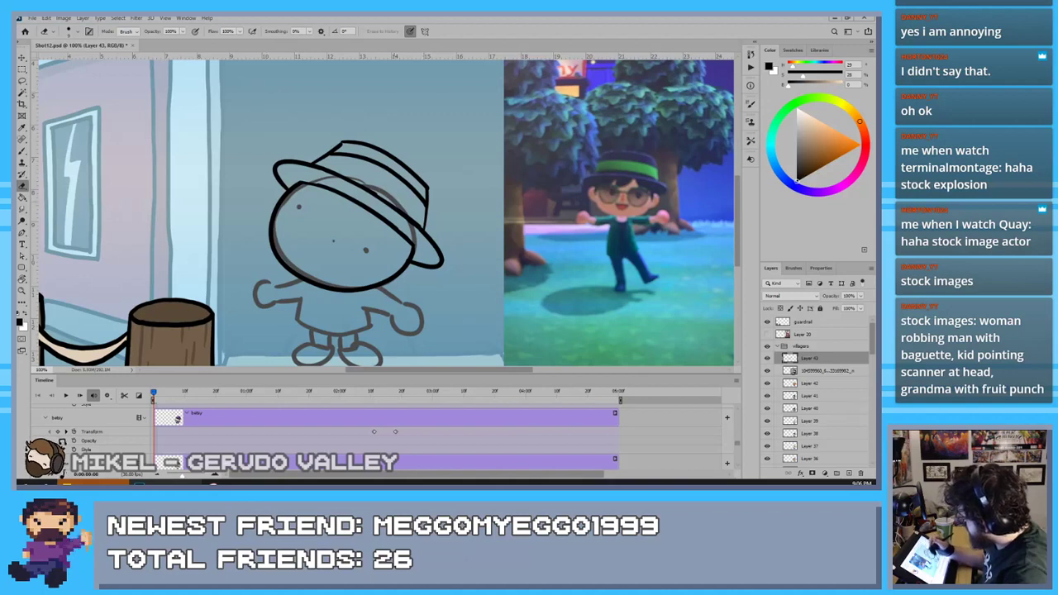
key(b)
drag(327, 168, 420, 225)
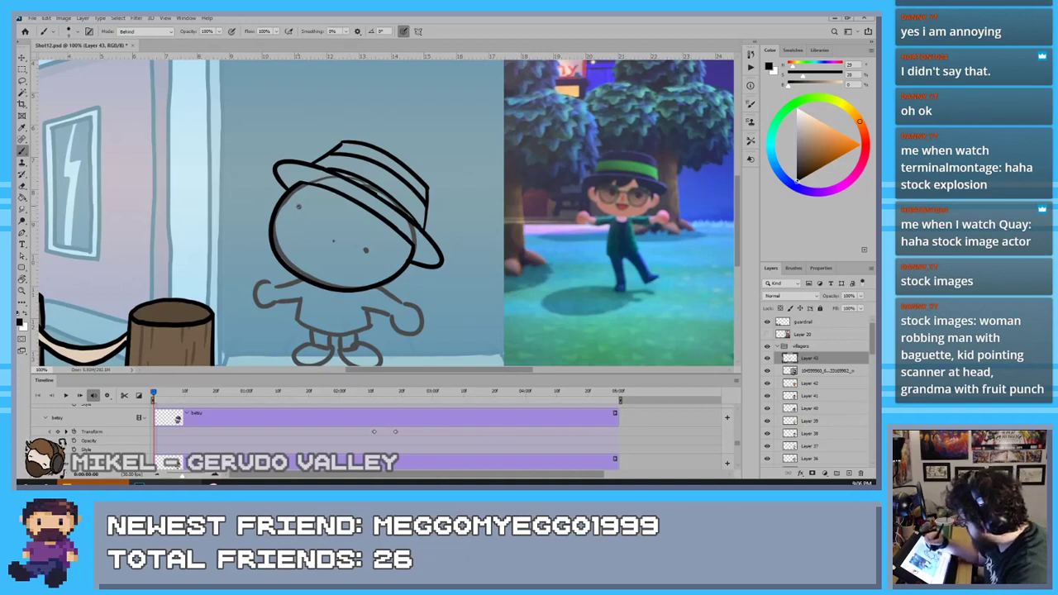
Ink both eye dots and the hair hanging below the hat brim and around the side of the head
click(297, 207)
click(366, 252)
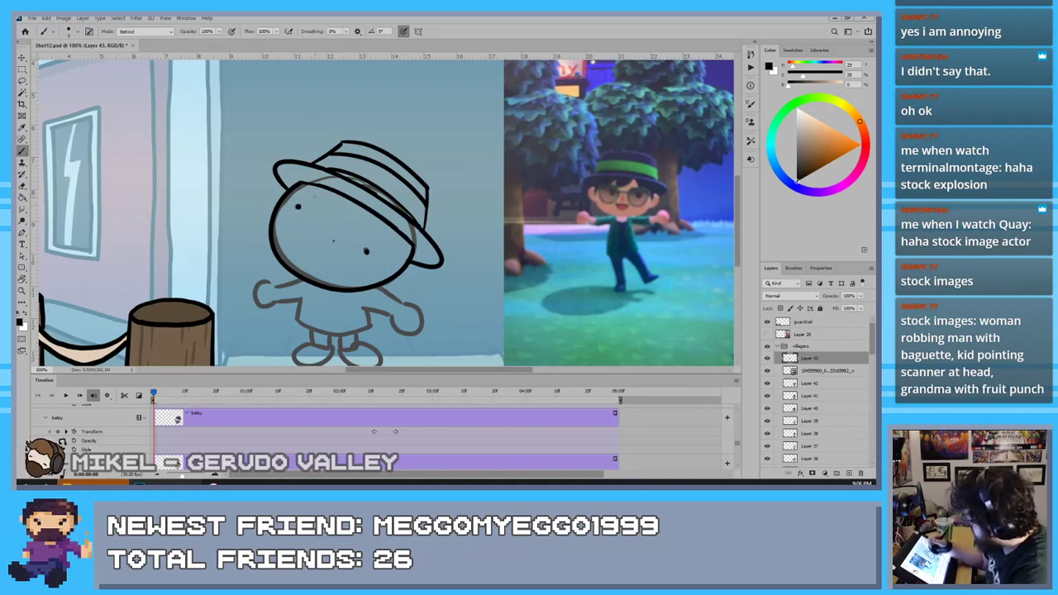
mouse_move(329, 191)
mouse_down()
mouse_move(319, 203)
mouse_move(374, 218)
mouse_move(359, 217)
mouse_move(407, 262)
mouse_up()
key(ctrl+z)
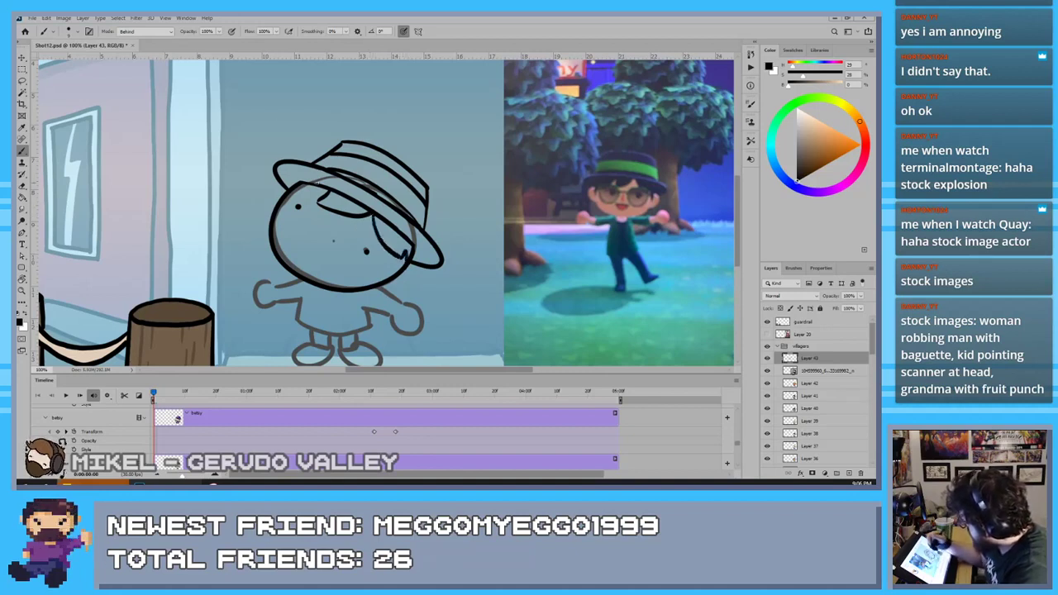
drag(329, 186, 275, 210)
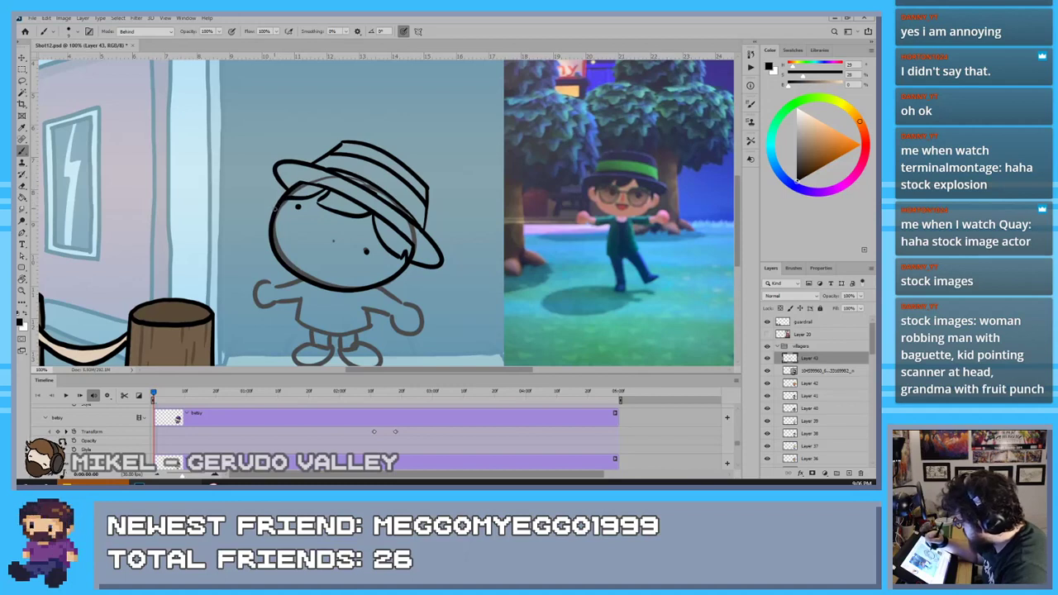
mouse_move(403, 262)
mouse_down()
mouse_move(422, 276)
mouse_move(386, 277)
mouse_up()
key(e)
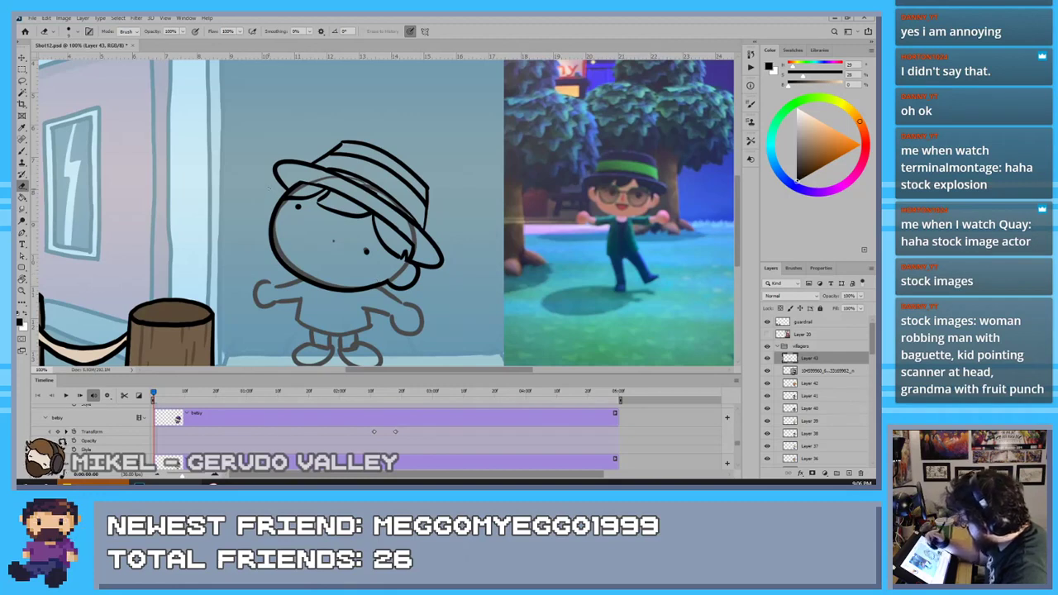
Ink the villager's open coat, arms, round hands, legs and shoes over the body sketch, undoing unwanted strokes
key(b)
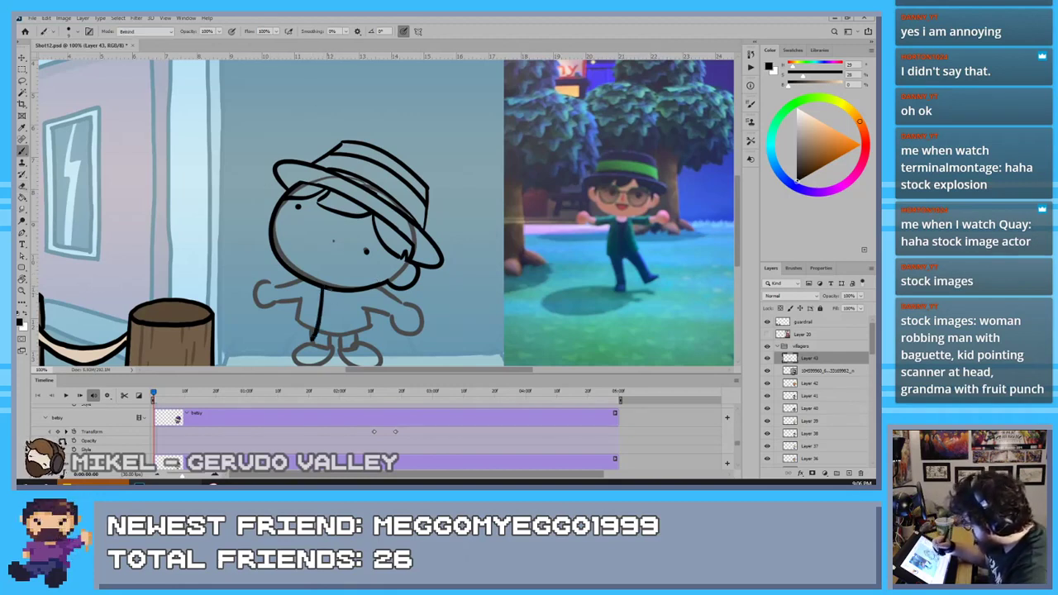
drag(319, 289, 313, 335)
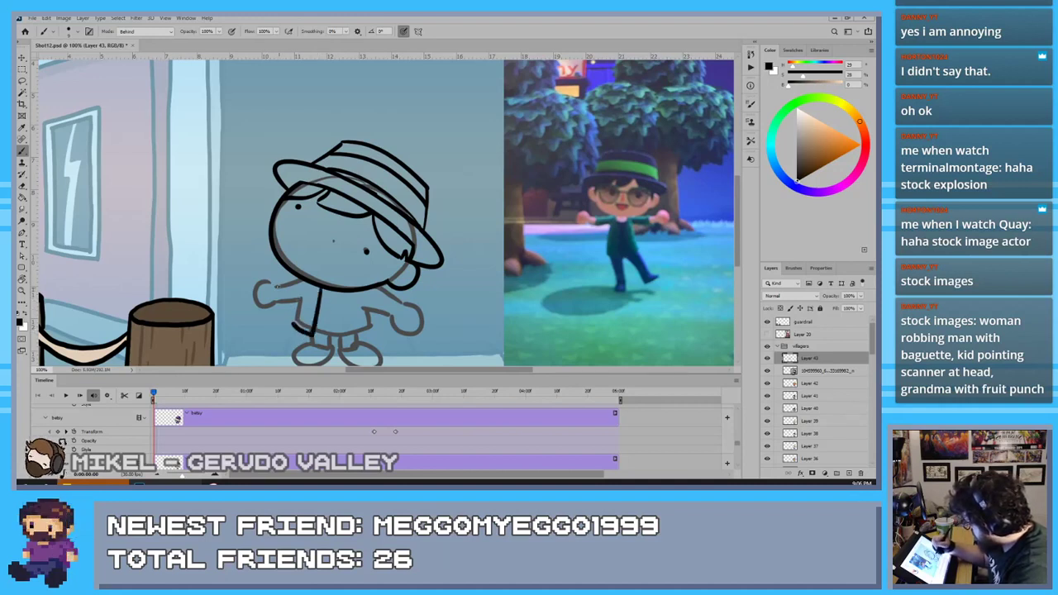
mouse_move(281, 286)
mouse_down()
mouse_move(279, 305)
mouse_move(299, 277)
mouse_move(304, 299)
mouse_move(345, 335)
mouse_move(370, 331)
mouse_move(367, 305)
mouse_move(390, 311)
mouse_move(400, 299)
mouse_move(384, 316)
mouse_move(395, 299)
mouse_move(393, 317)
mouse_move(401, 304)
mouse_move(421, 315)
mouse_move(401, 303)
mouse_up()
key(ctrl+z)
key(ctrl+z)
key(ctrl+z)
key(ctrl+z)
mouse_move(279, 290)
mouse_down()
mouse_move(273, 308)
mouse_move(278, 299)
mouse_move(346, 329)
mouse_move(316, 345)
mouse_move(332, 333)
mouse_move(357, 348)
mouse_move(361, 337)
mouse_move(330, 348)
mouse_move(362, 343)
mouse_up()
key(ctrl+z)
key(ctrl+z)
key(ctrl+z)
key(ctrl+z)
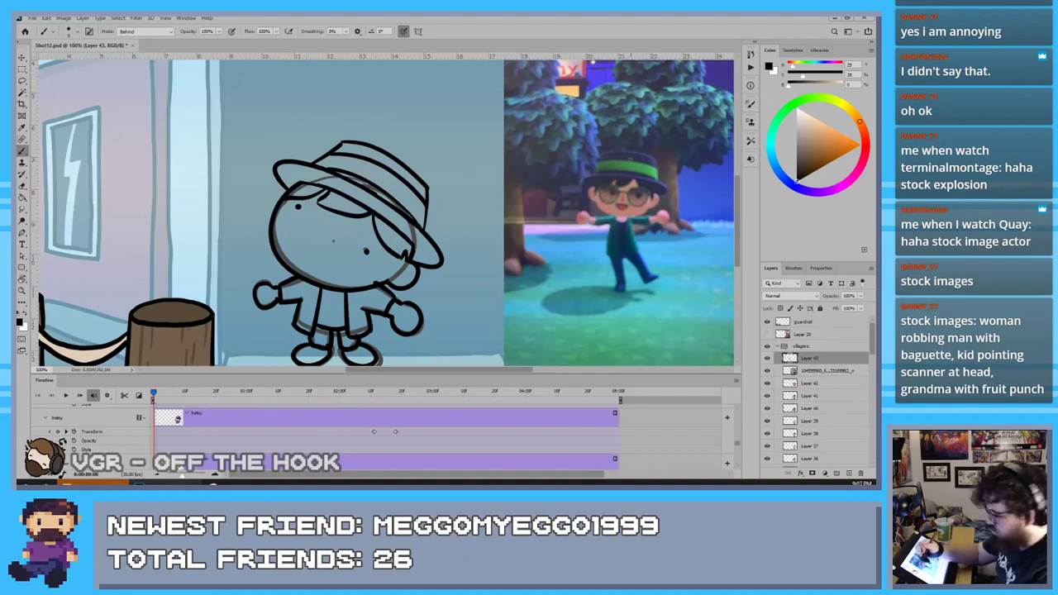
Sample the green from the reference villager's hat band and fill the drawn hat band with it
key(i)
click(635, 148)
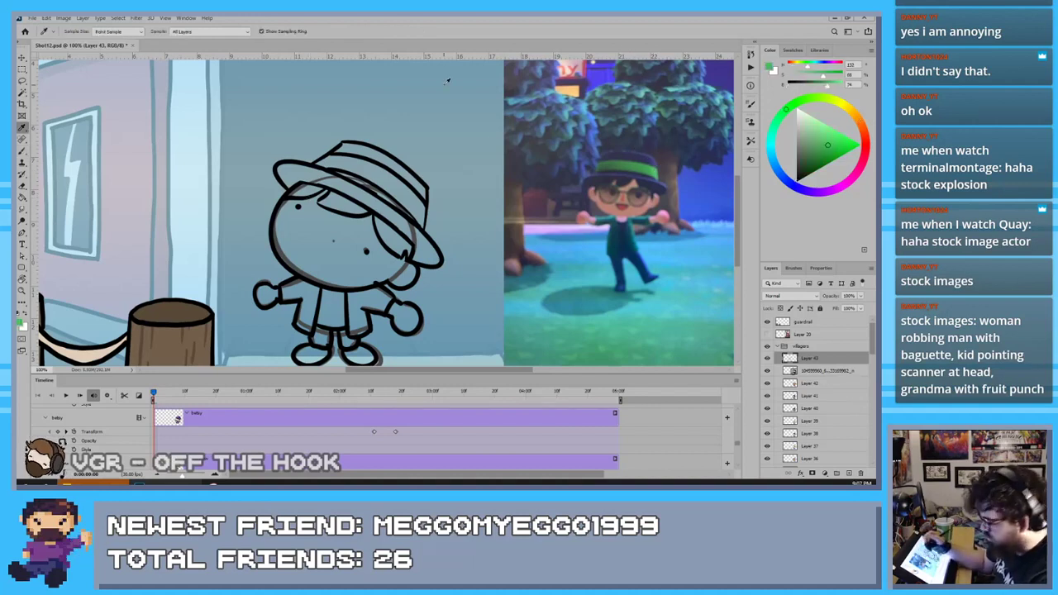
key(b)
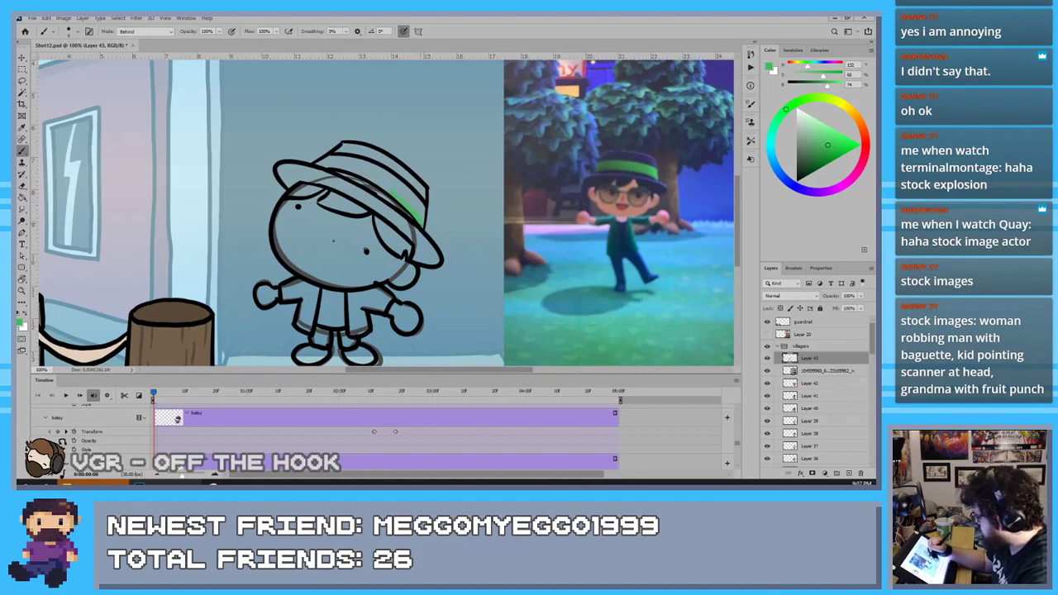
mouse_move(405, 193)
mouse_down()
mouse_move(354, 165)
mouse_move(371, 169)
mouse_up()
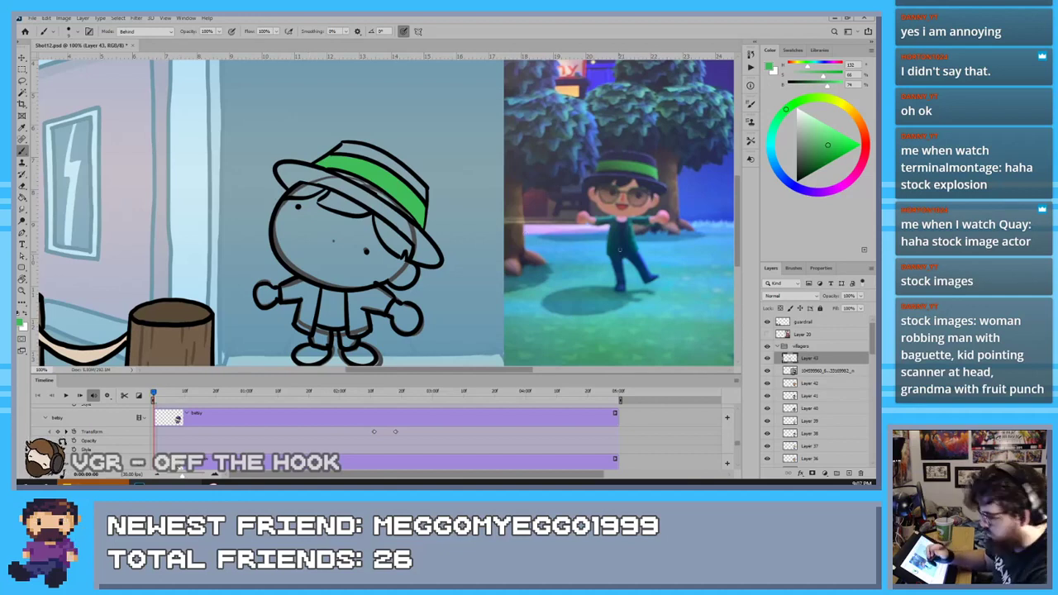
Sample the reference hat's navy to fill the hat brim, and fill the crown above the green band with a slightly darker shade
key(i)
click(430, 130)
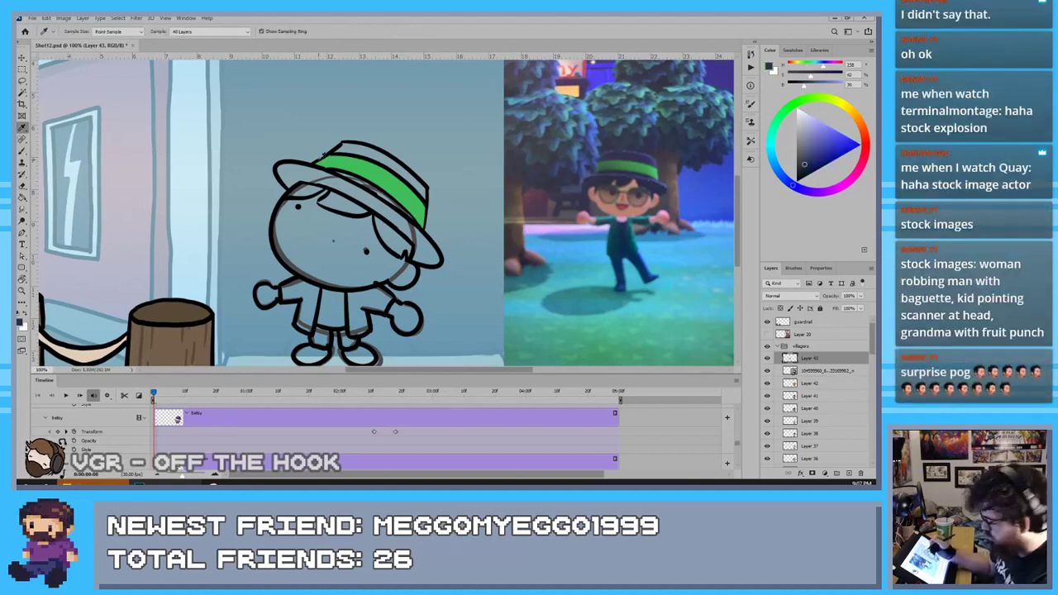
key(b)
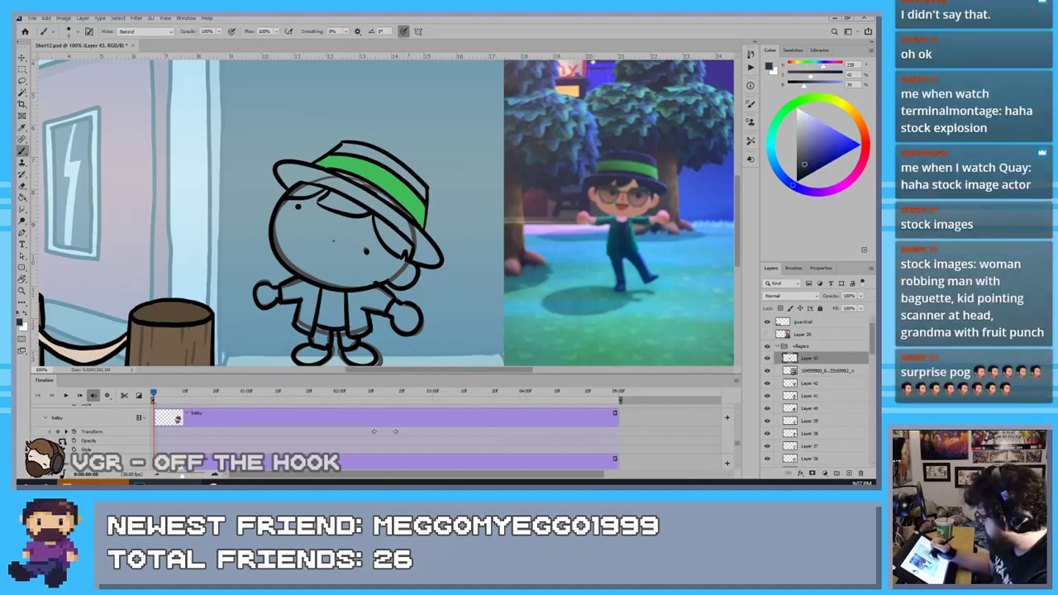
mouse_move(414, 238)
mouse_down()
mouse_move(423, 255)
mouse_move(414, 242)
mouse_up()
mouse_move(417, 247)
mouse_down()
mouse_move(387, 207)
mouse_move(362, 196)
mouse_move(410, 233)
mouse_move(280, 170)
mouse_up()
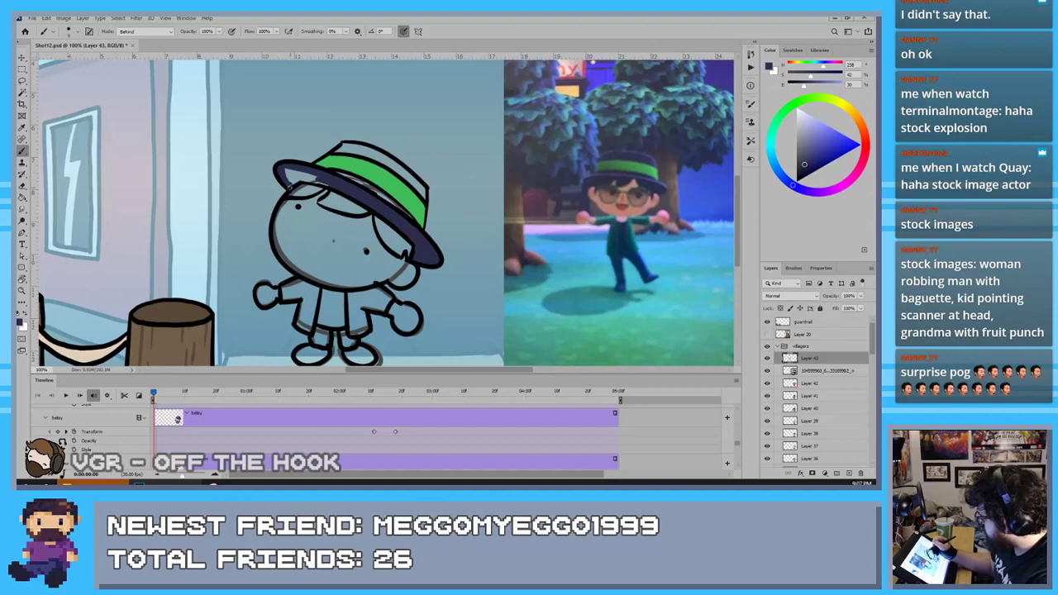
mouse_move(295, 179)
mouse_down()
mouse_move(316, 178)
mouse_move(290, 179)
mouse_up()
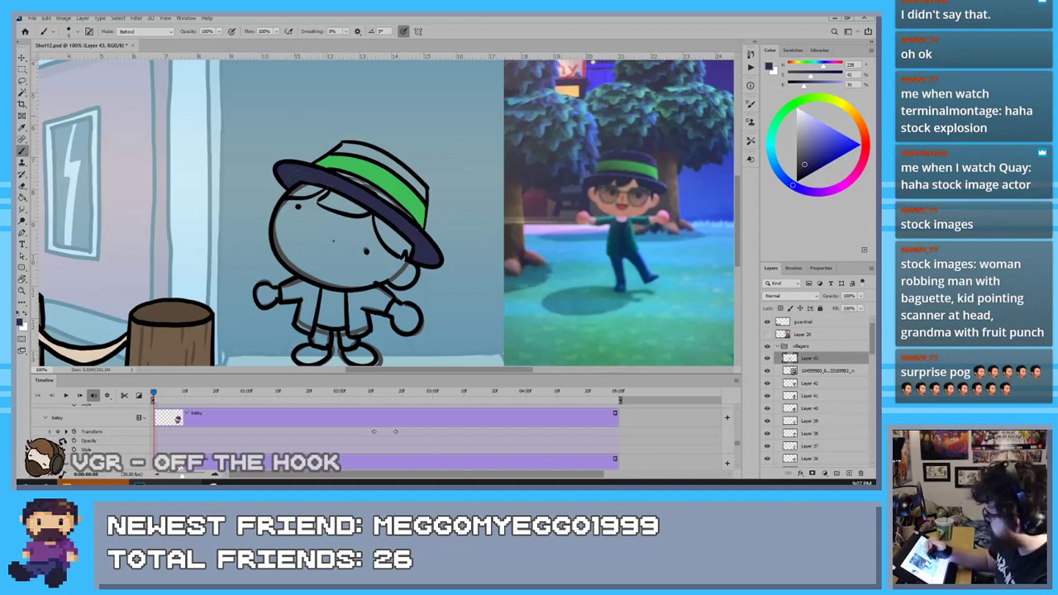
click(802, 169)
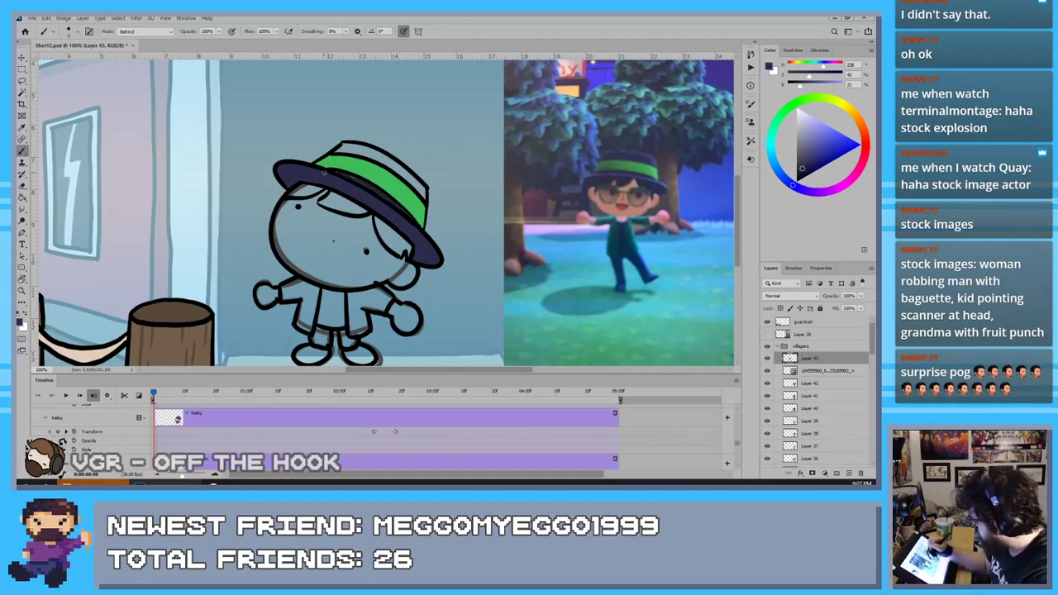
mouse_move(339, 150)
mouse_down()
mouse_move(395, 160)
mouse_move(428, 199)
mouse_move(358, 154)
mouse_up()
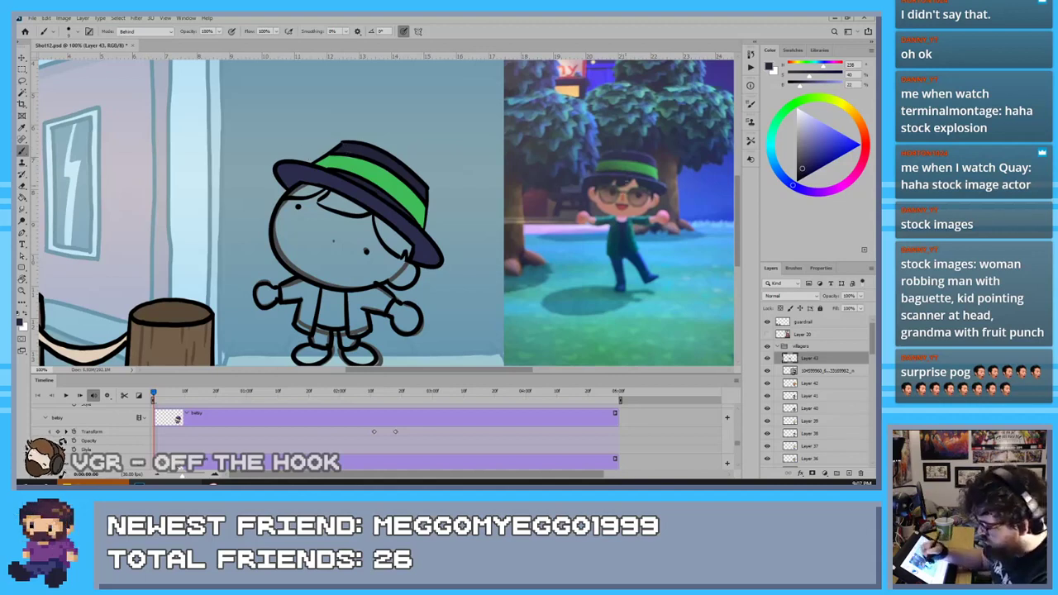
Sample the dark hair colour from the reference villager and fill the fringe and side hair under the hat brim
alt+click(624, 180)
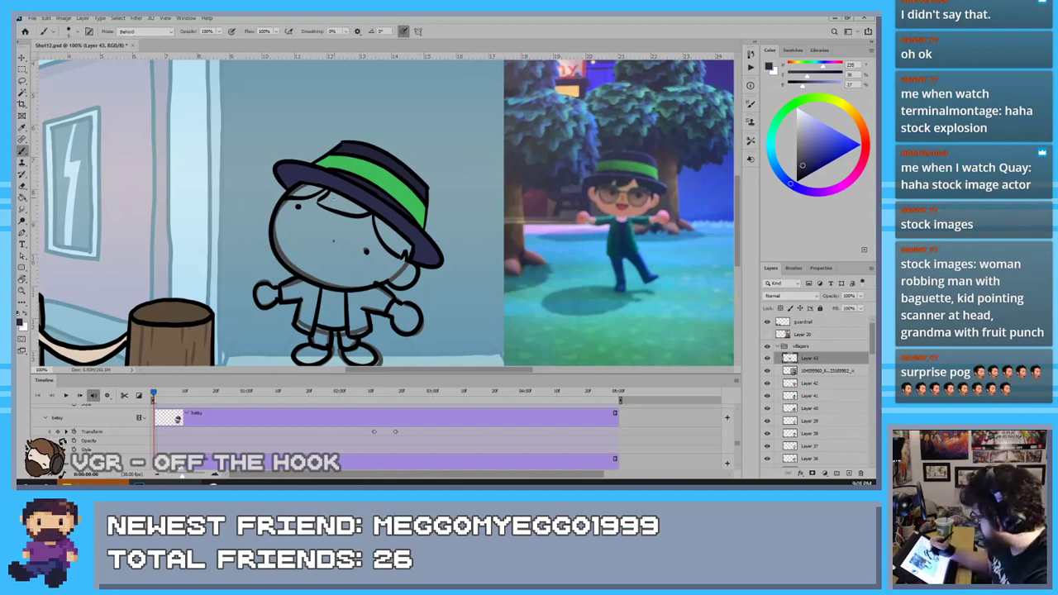
mouse_move(325, 199)
mouse_down()
mouse_move(362, 210)
mouse_move(302, 190)
mouse_move(323, 187)
mouse_up()
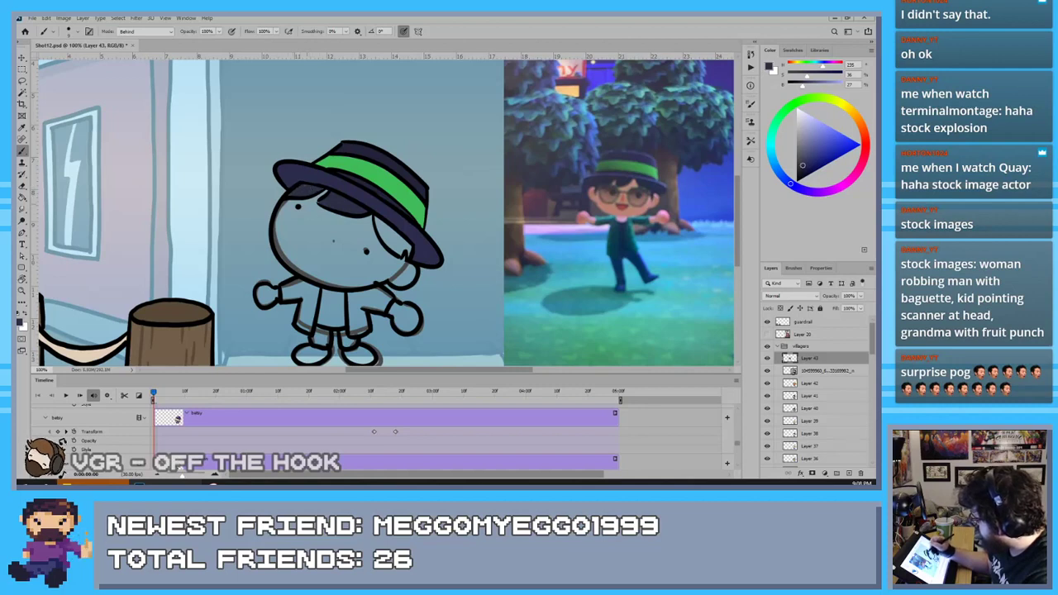
mouse_move(375, 218)
mouse_down()
mouse_move(392, 250)
mouse_move(402, 244)
mouse_up()
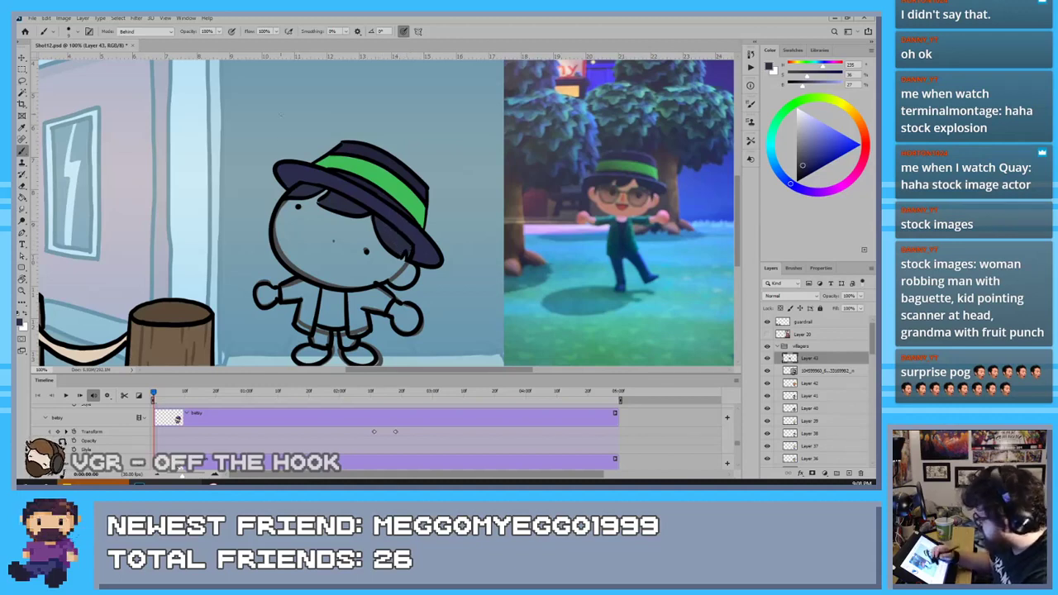
Sample the teal from the reference villager's coat sleeve and shift it to a greener hue for painting
key(i)
click(605, 216)
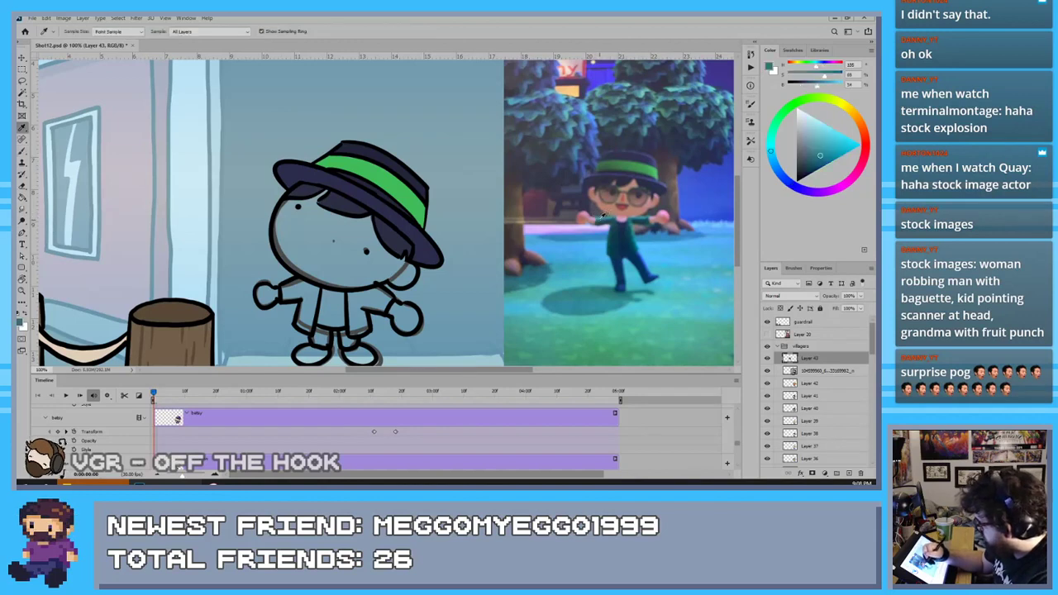
click(606, 214)
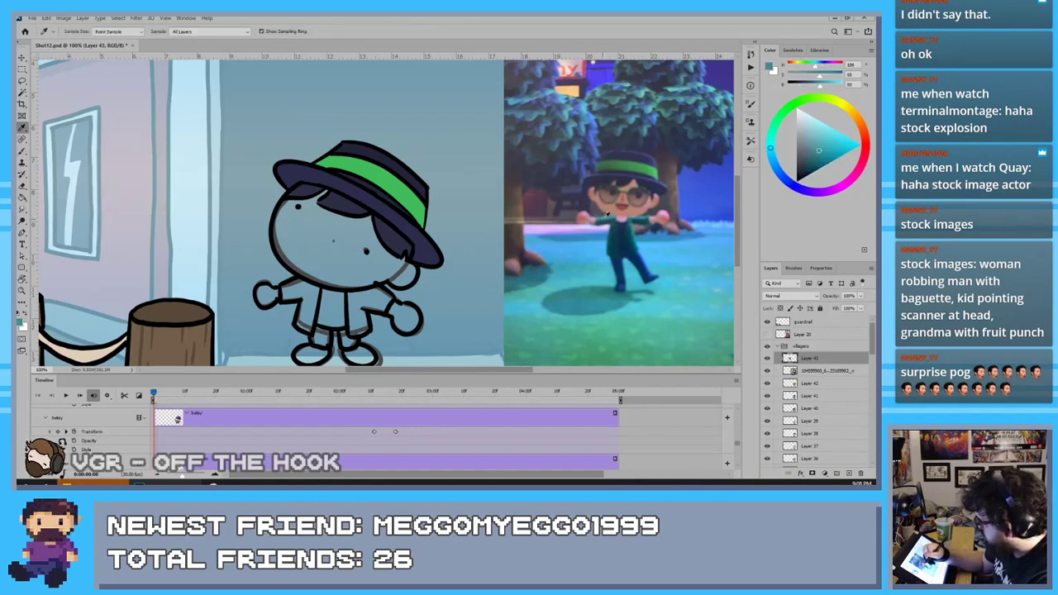
click(607, 216)
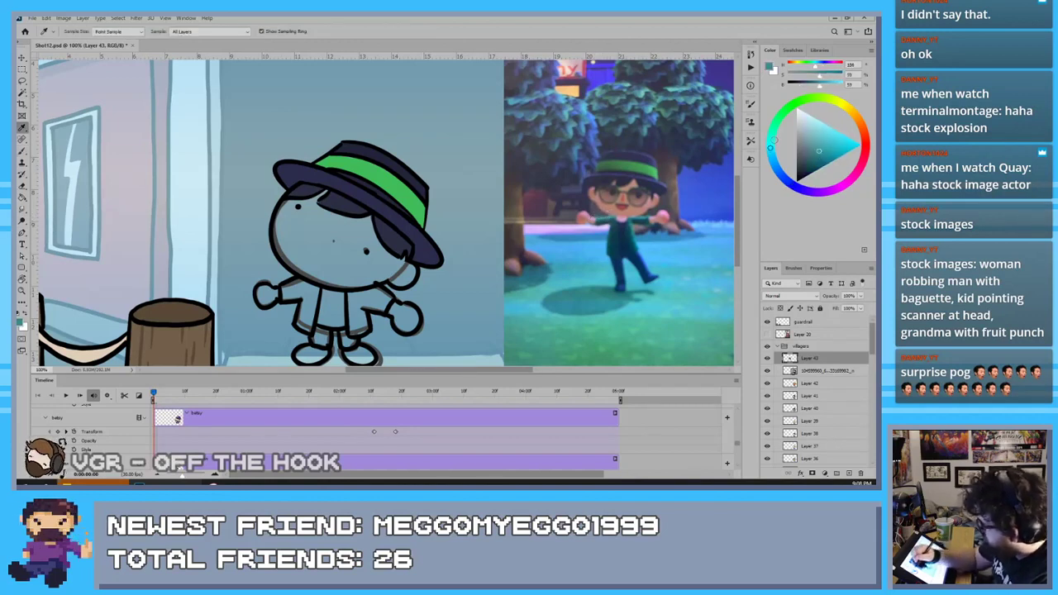
click(774, 136)
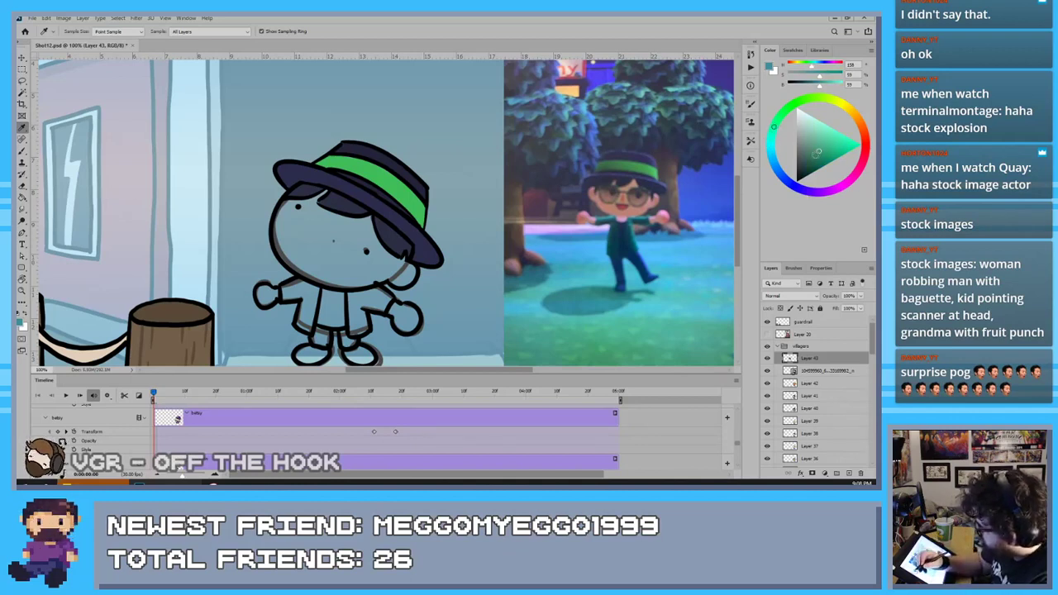
click(815, 155)
key(b)
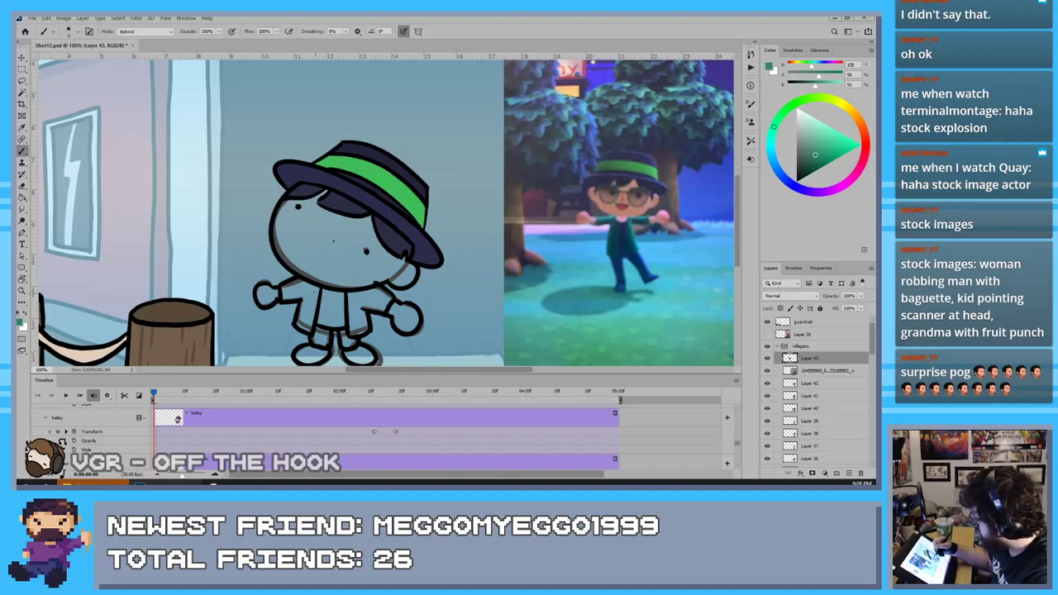
Undo the first coat stroke, darken the green, and fill both coat halves and sleeves with it
mouse_move(314, 291)
mouse_down()
mouse_move(311, 321)
mouse_move(315, 289)
mouse_up()
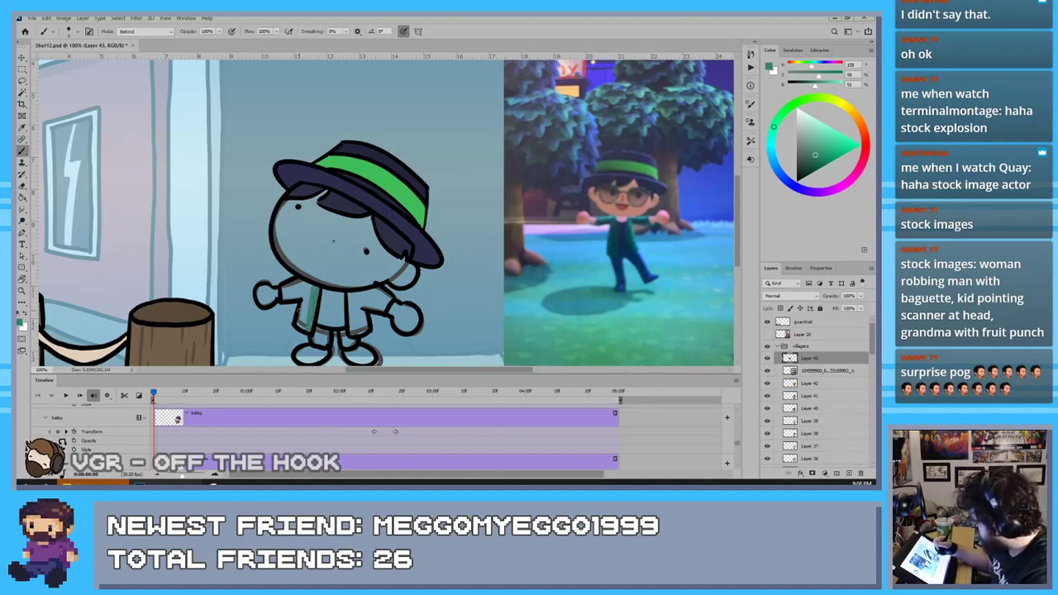
key(ctrl+z)
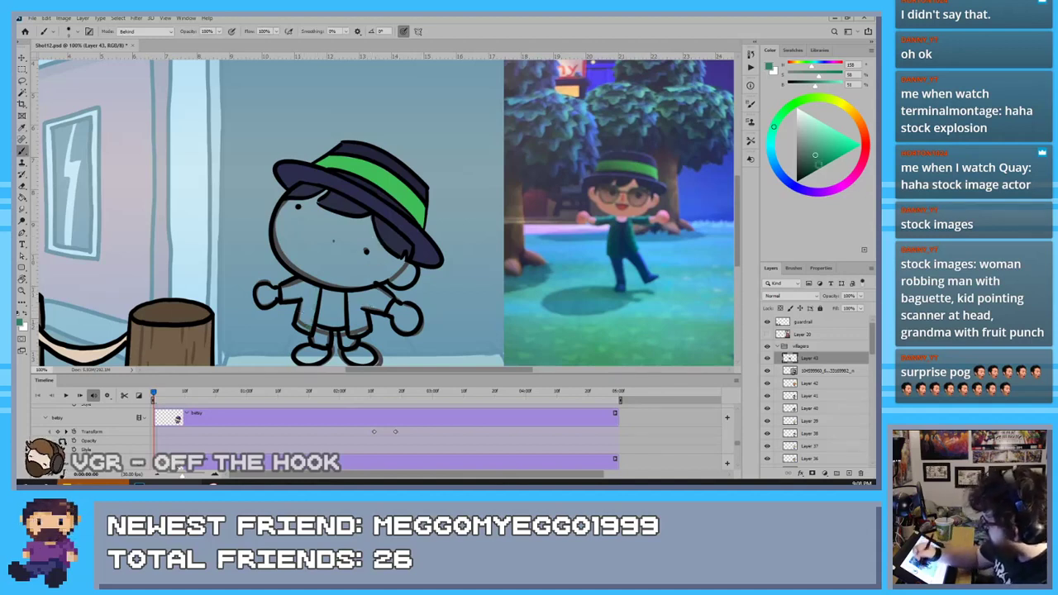
click(811, 160)
mouse_move(319, 287)
mouse_down()
mouse_move(308, 331)
mouse_move(298, 329)
mouse_move(309, 322)
mouse_move(310, 291)
mouse_move(291, 297)
mouse_move(362, 339)
mouse_up()
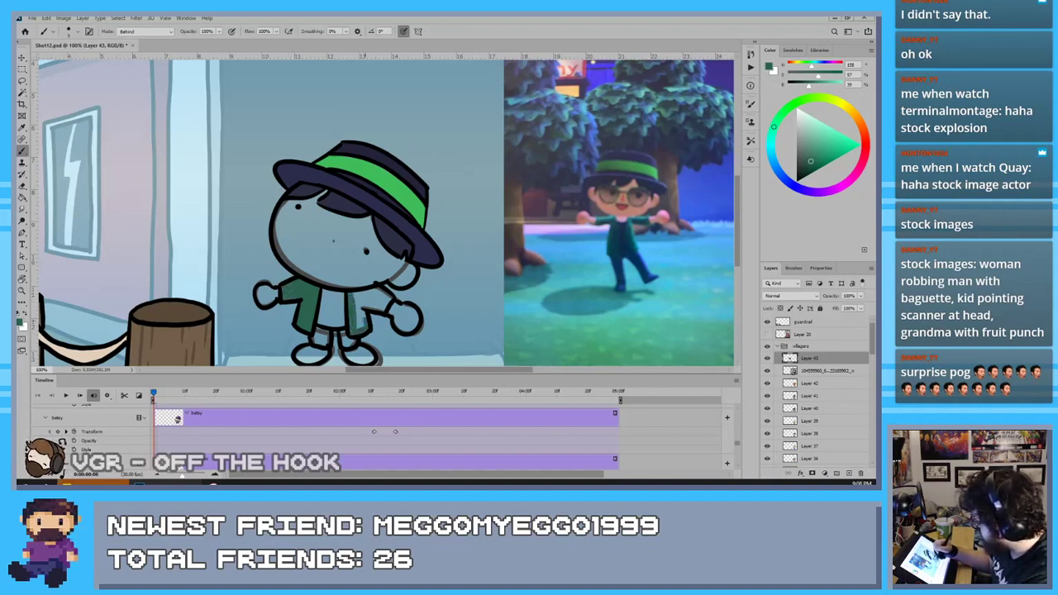
drag(362, 298, 357, 329)
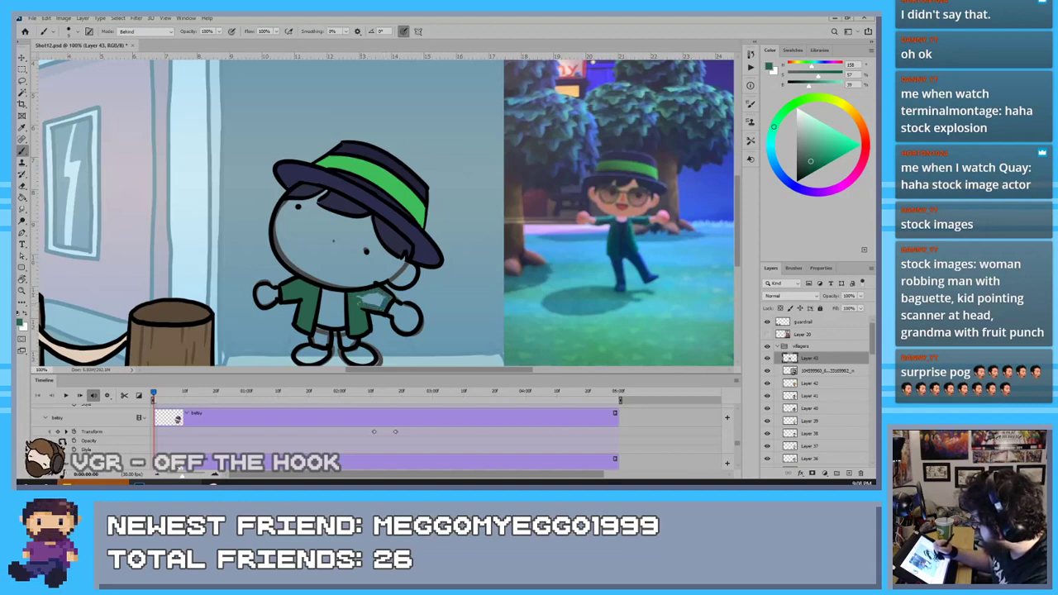
drag(362, 296, 385, 300)
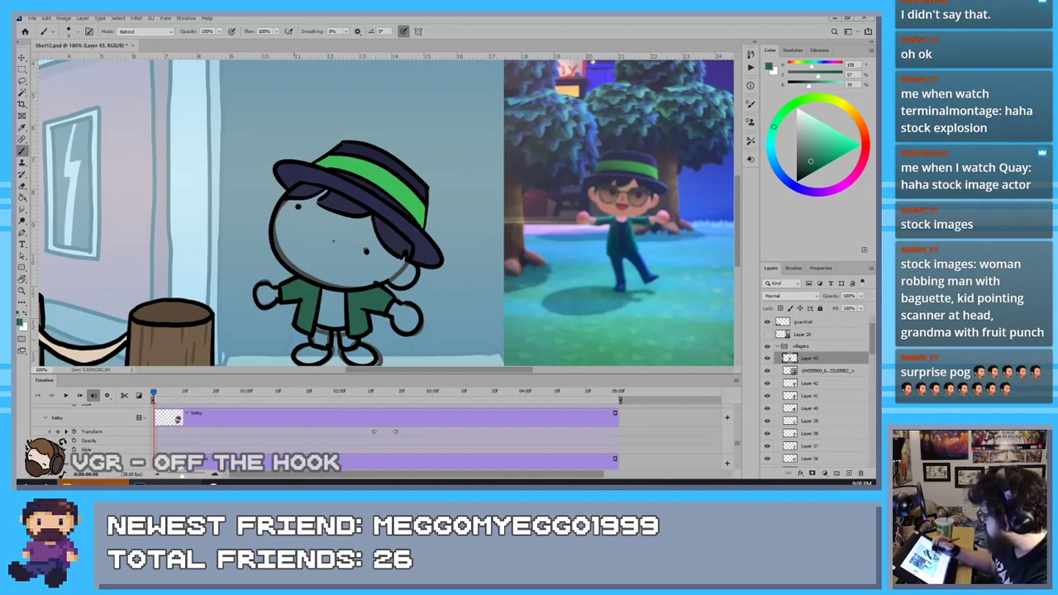
Fill the shirt with dark navy sampled from the reference outfit and the trouser legs with a sampled dark blue
alt+click(625, 226)
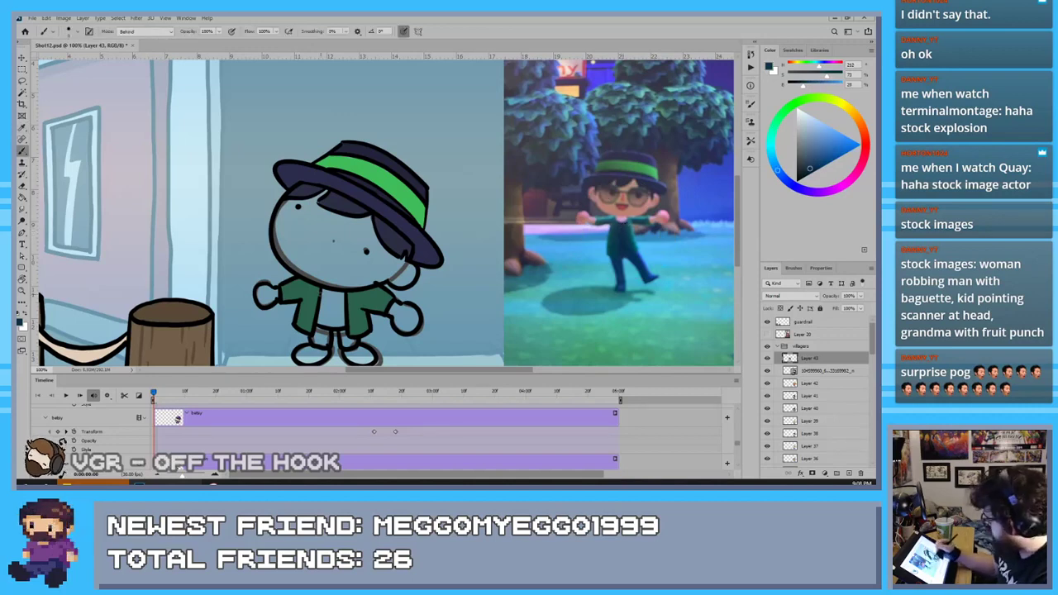
mouse_move(323, 290)
mouse_down()
mouse_move(343, 295)
mouse_move(325, 302)
mouse_move(342, 307)
mouse_move(329, 323)
mouse_up()
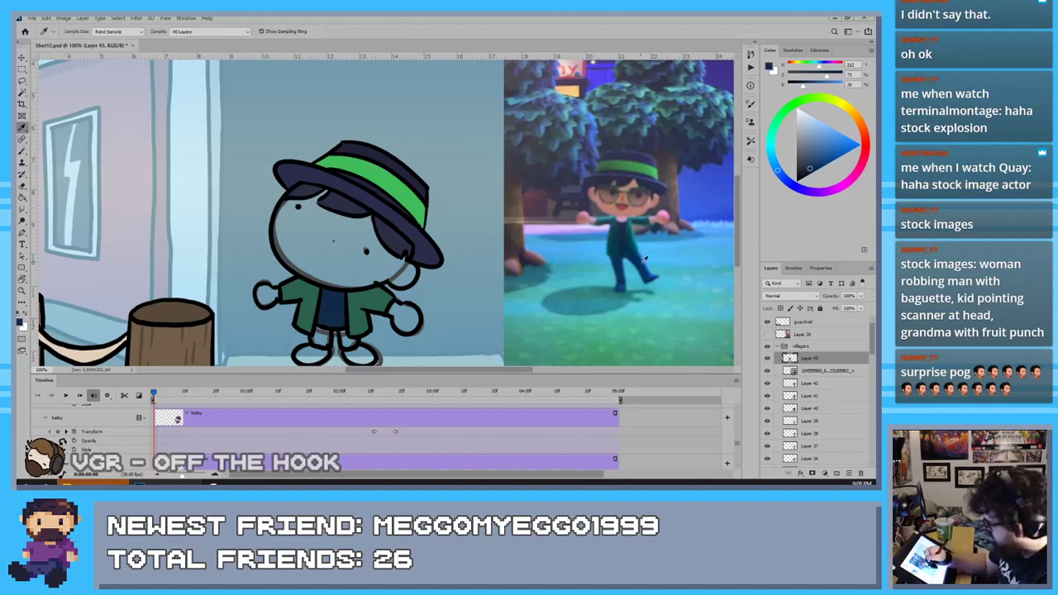
alt+click(629, 307)
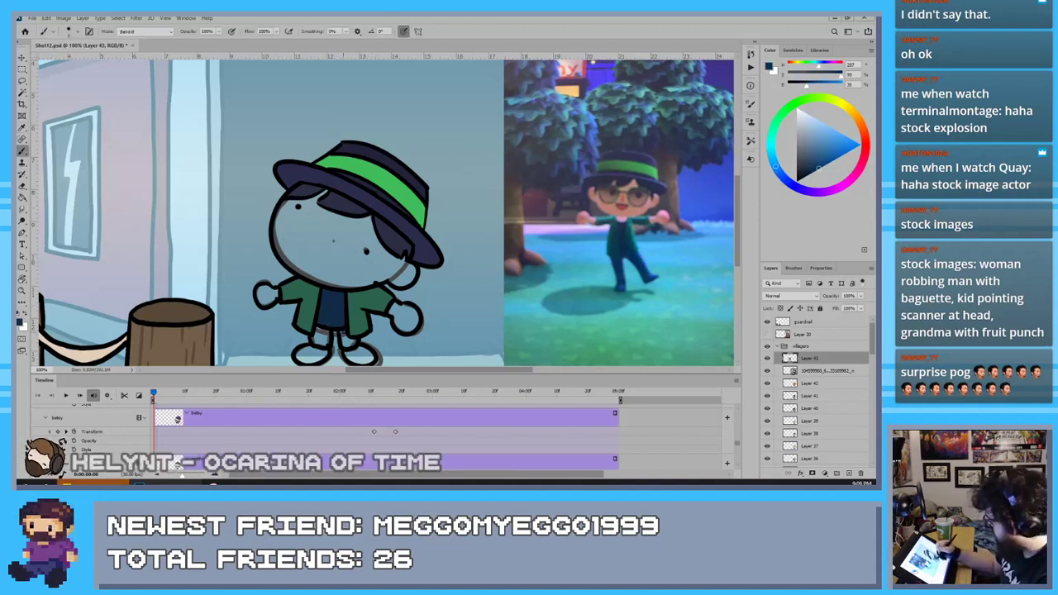
drag(341, 332, 347, 334)
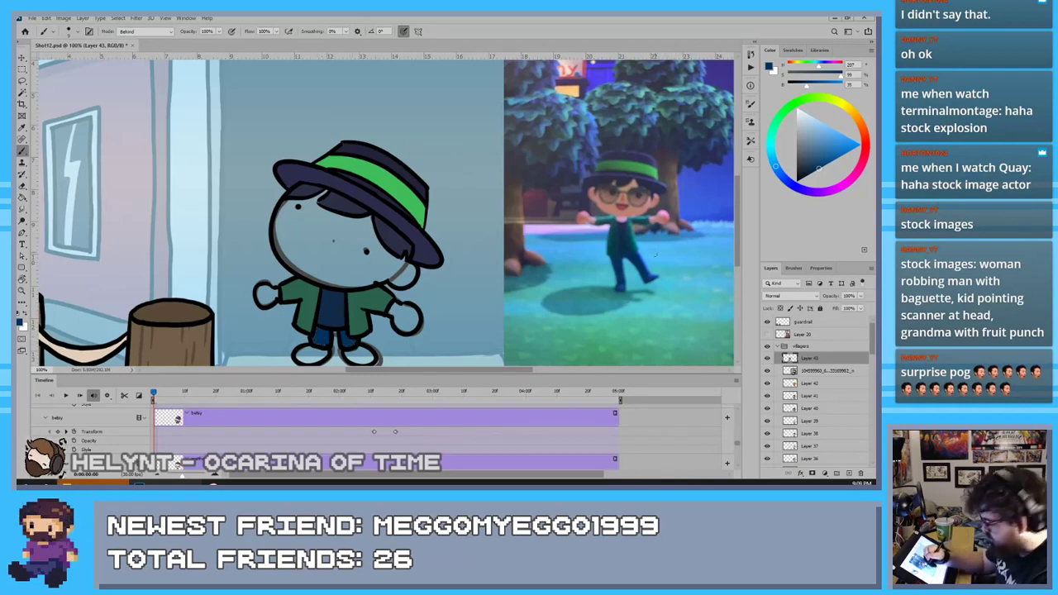
Sample a bright blue from the reference image and fill both of the villager's shoes with it
key(i)
click(496, 180)
key(b)
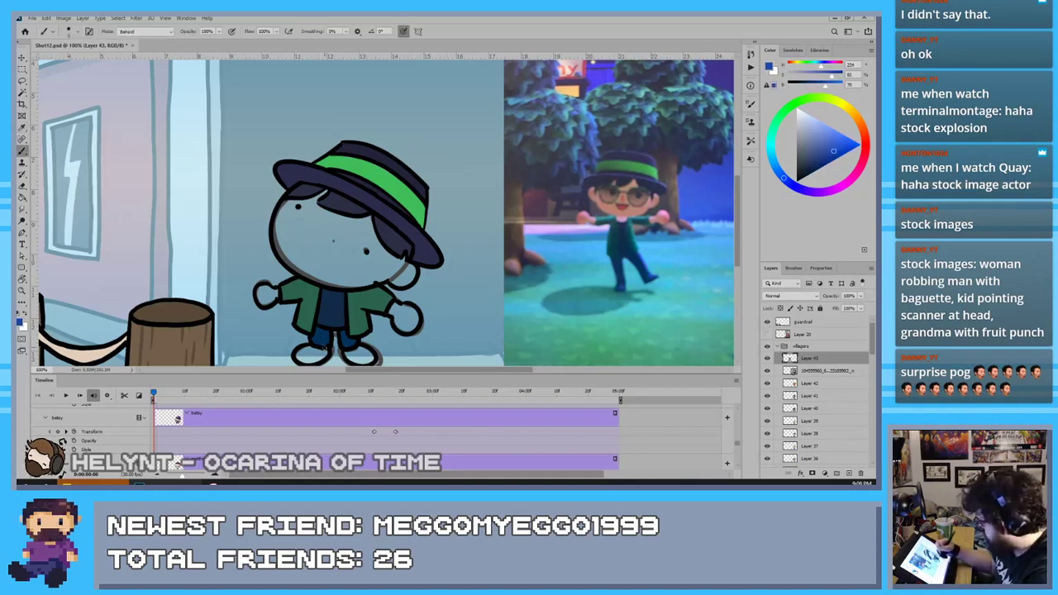
mouse_move(327, 346)
mouse_down()
mouse_move(312, 360)
mouse_move(314, 348)
mouse_move(296, 350)
mouse_move(366, 359)
mouse_move(361, 351)
mouse_up()
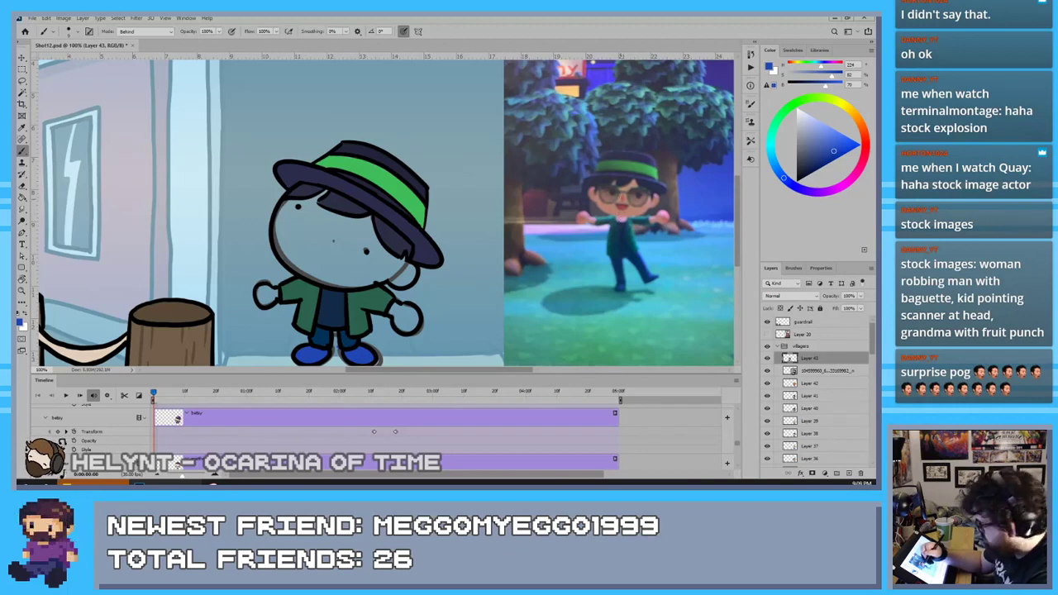
Sample the reference hand's skin tone, make it lighter and more orange, and fill the face, ear and both hands
key(i)
click(665, 211)
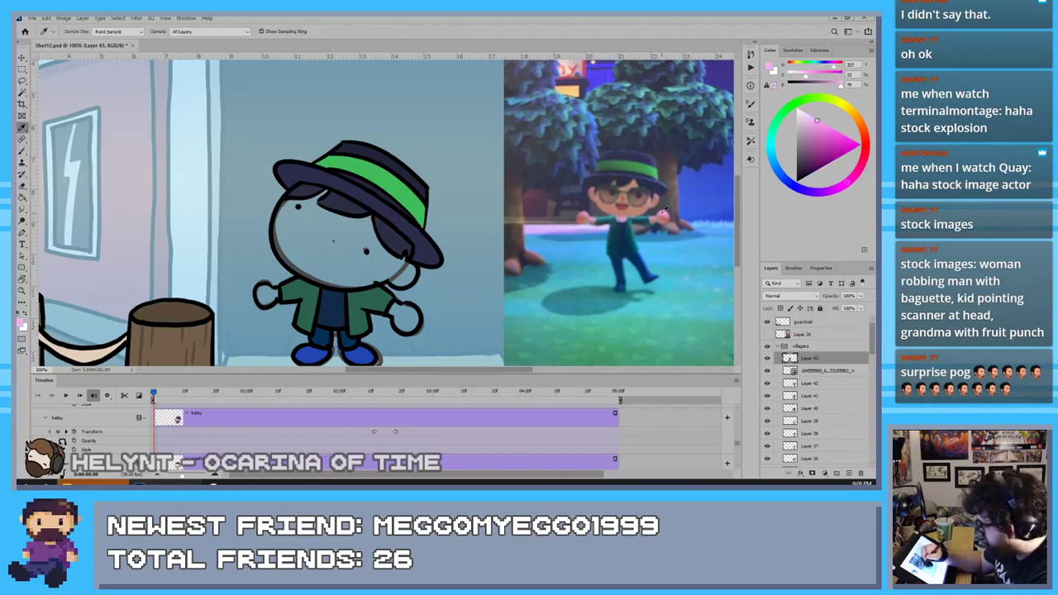
click(663, 212)
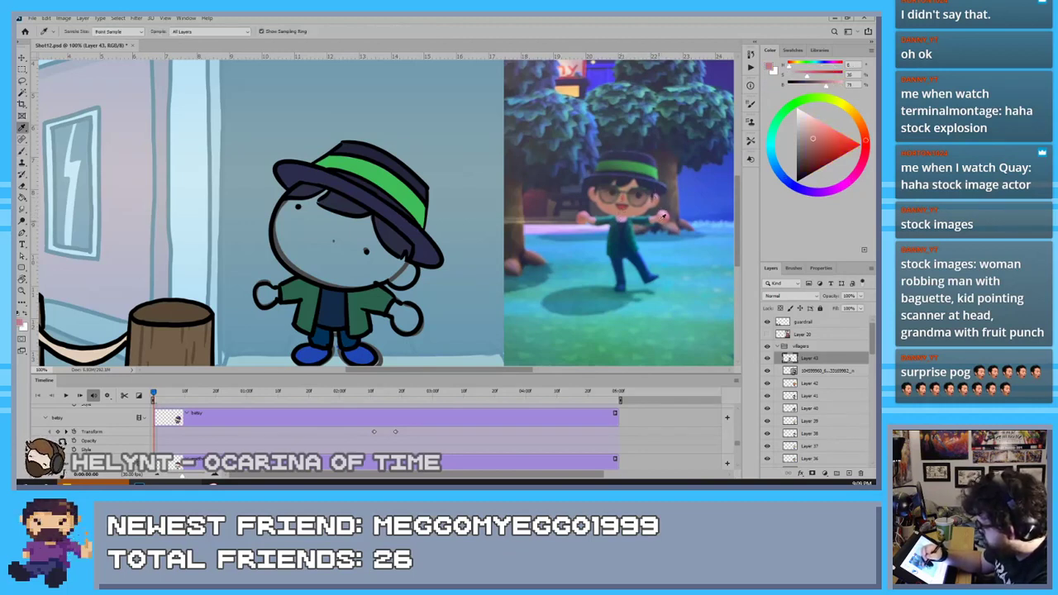
click(813, 122)
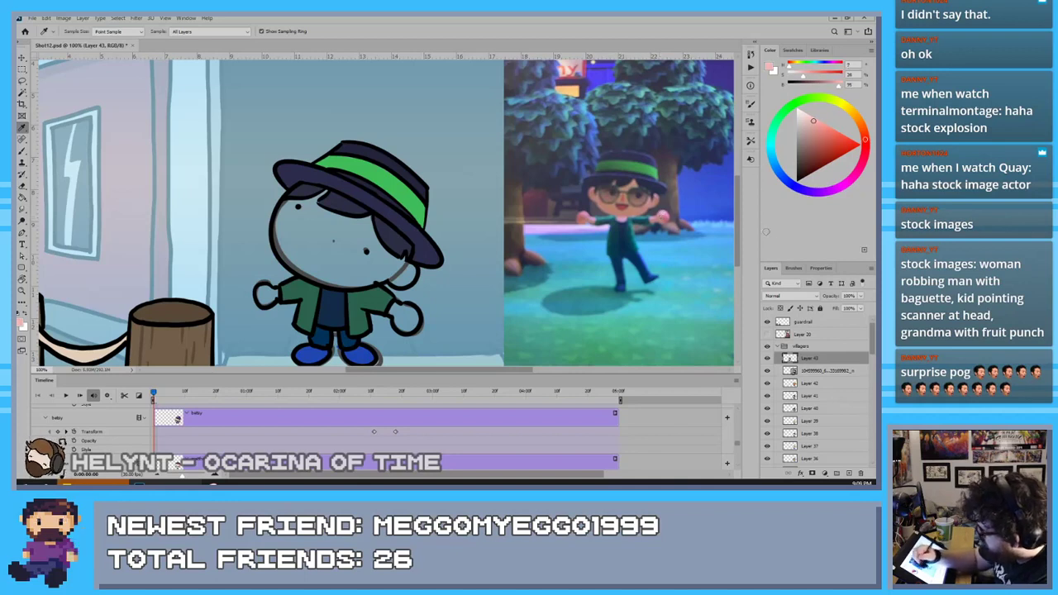
click(860, 123)
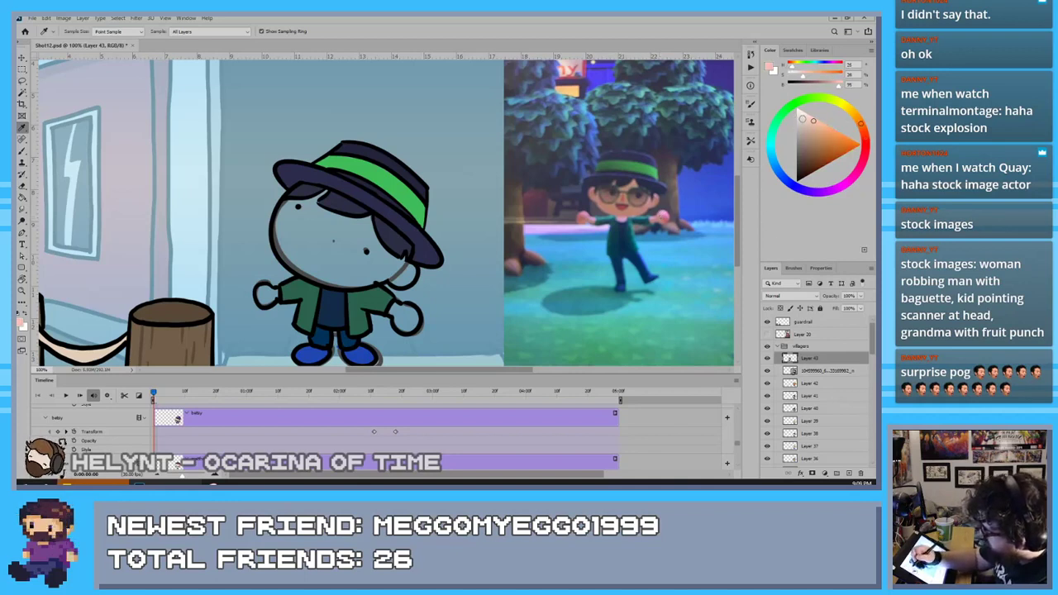
key(b)
drag(324, 209, 326, 272)
mouse_move(327, 190)
mouse_down()
mouse_move(310, 229)
mouse_move(302, 206)
mouse_move(282, 217)
mouse_move(298, 207)
mouse_move(282, 241)
mouse_move(283, 220)
mouse_move(313, 279)
mouse_move(316, 270)
mouse_move(352, 281)
mouse_move(396, 265)
mouse_move(391, 272)
mouse_move(402, 272)
mouse_move(347, 211)
mouse_move(361, 220)
mouse_move(347, 223)
mouse_move(345, 246)
mouse_move(302, 240)
mouse_move(269, 301)
mouse_up()
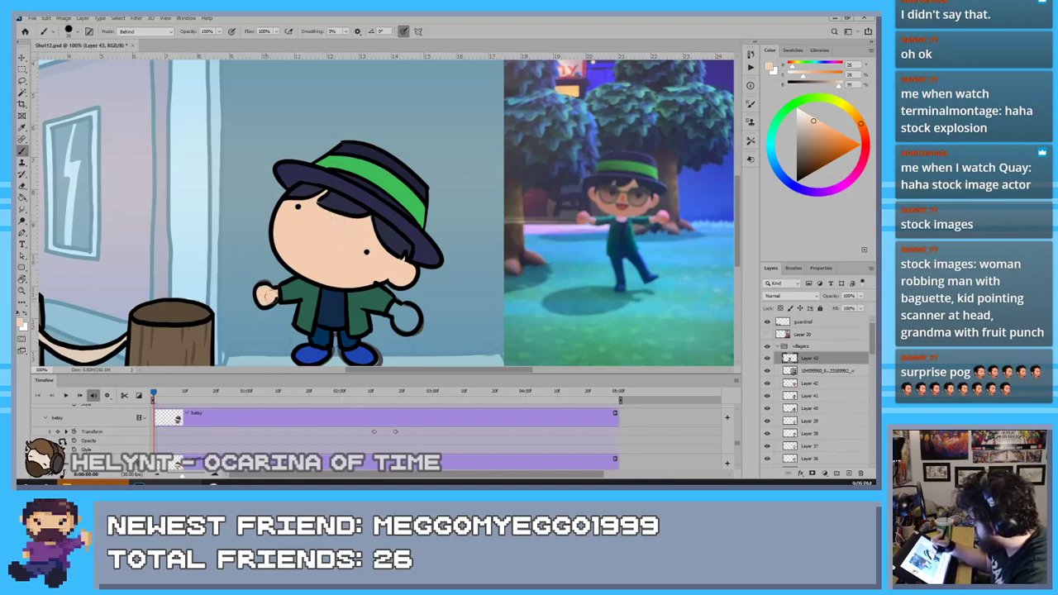
drag(390, 302, 408, 320)
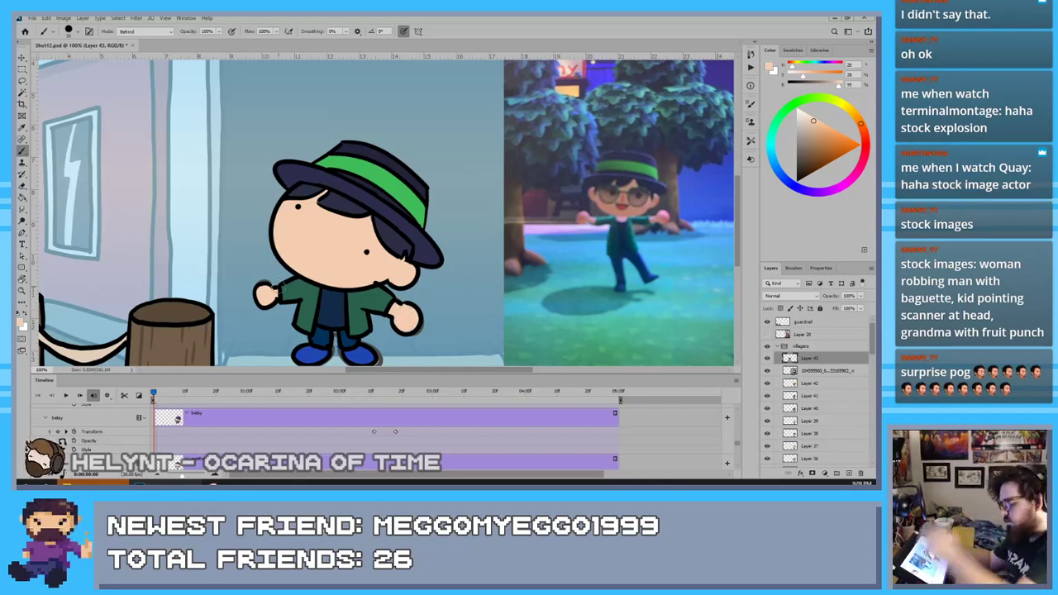
key(space)
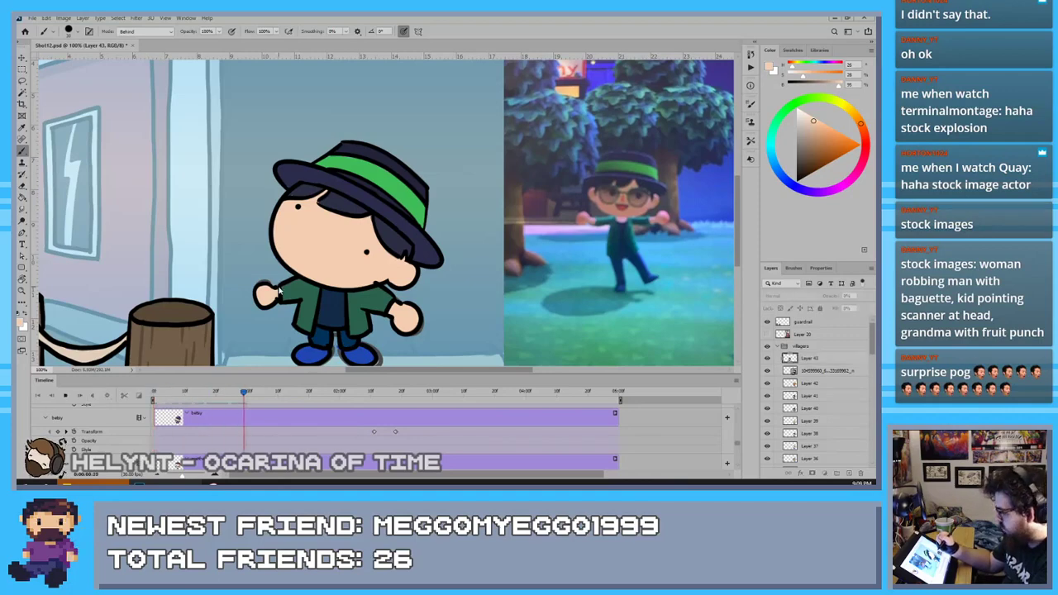
drag(210, 393, 153, 393)
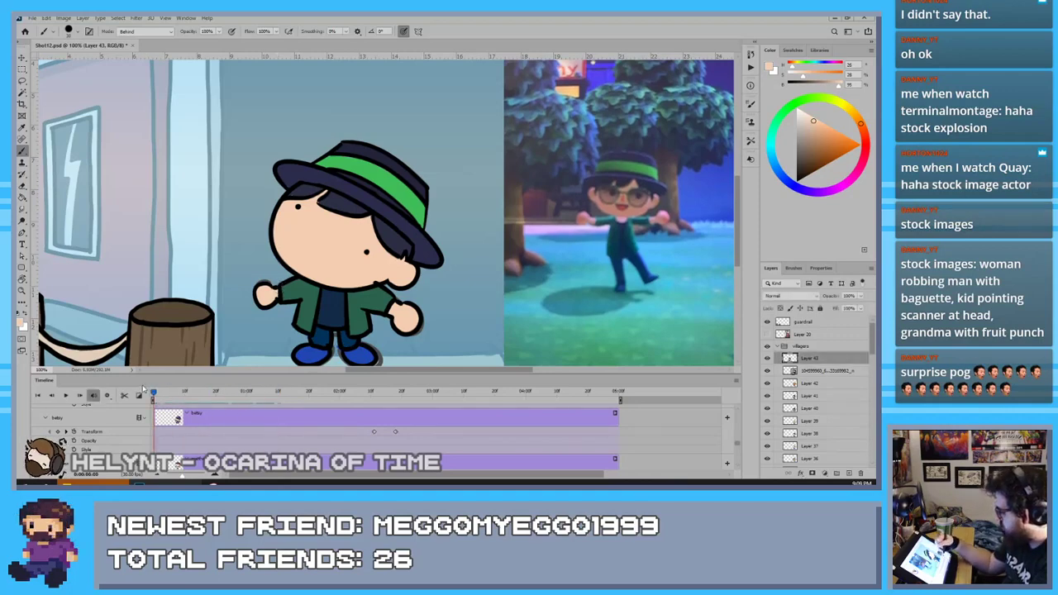
Delete the reference image layer beneath the finished villager's layer
key(ctrl+minus)
key(ctrl+minus)
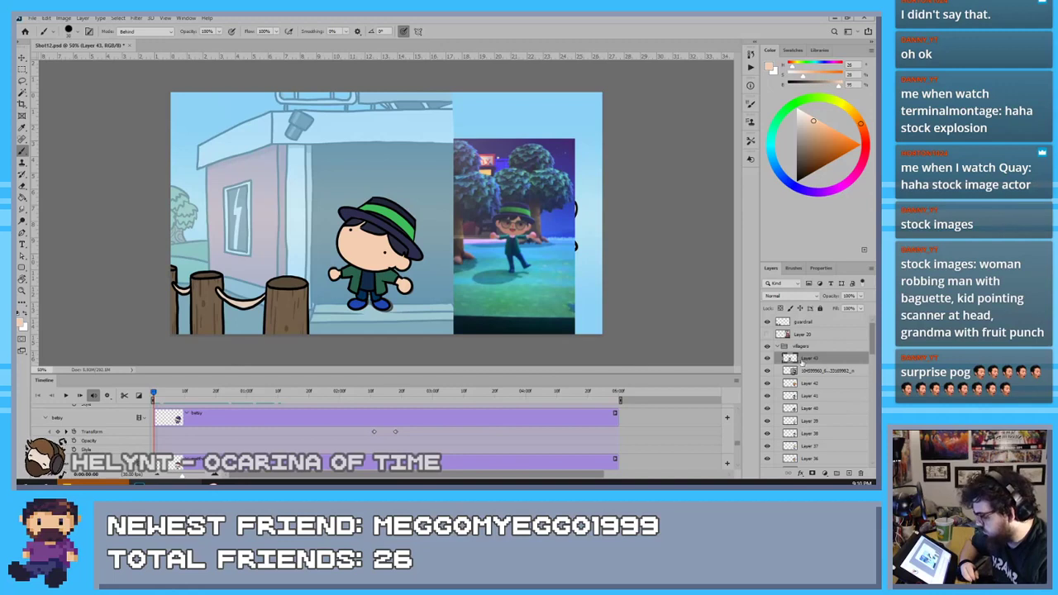
click(808, 370)
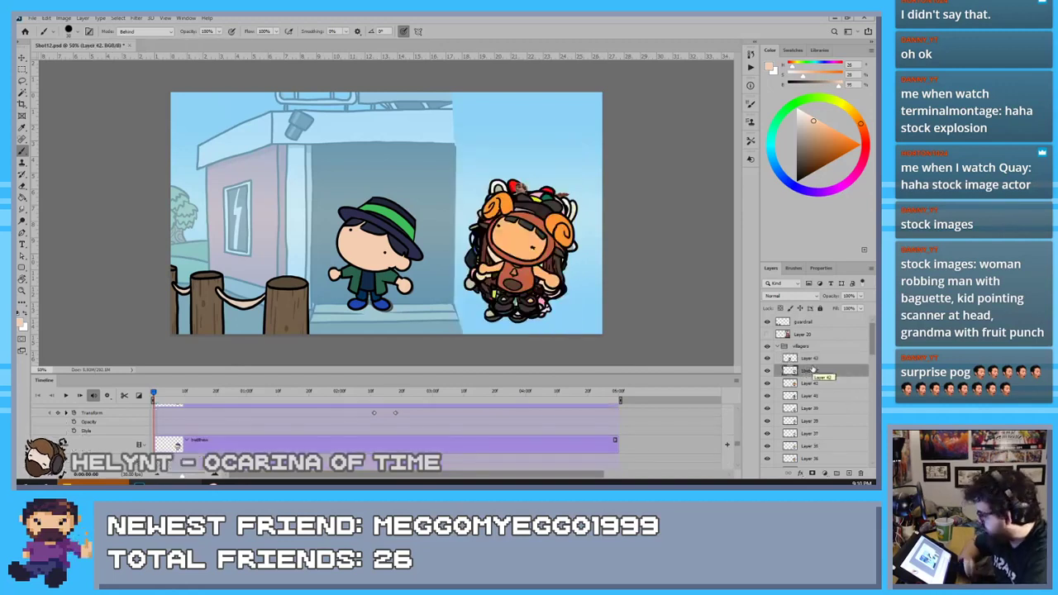
Move the finished green-banded hat villager from the doorway onto the crowd of villagers beside the building
key(v)
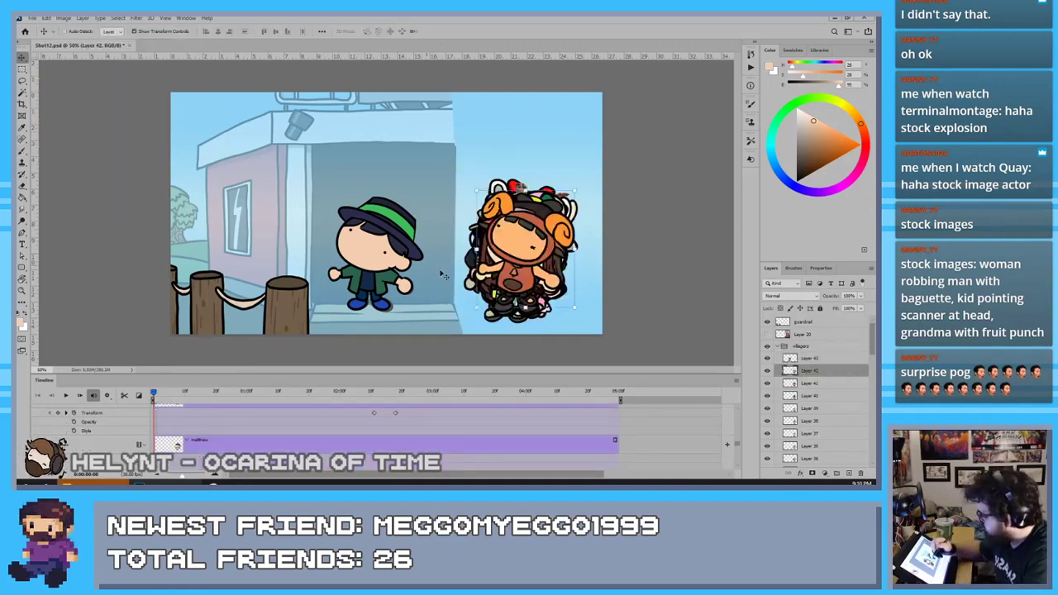
click(812, 358)
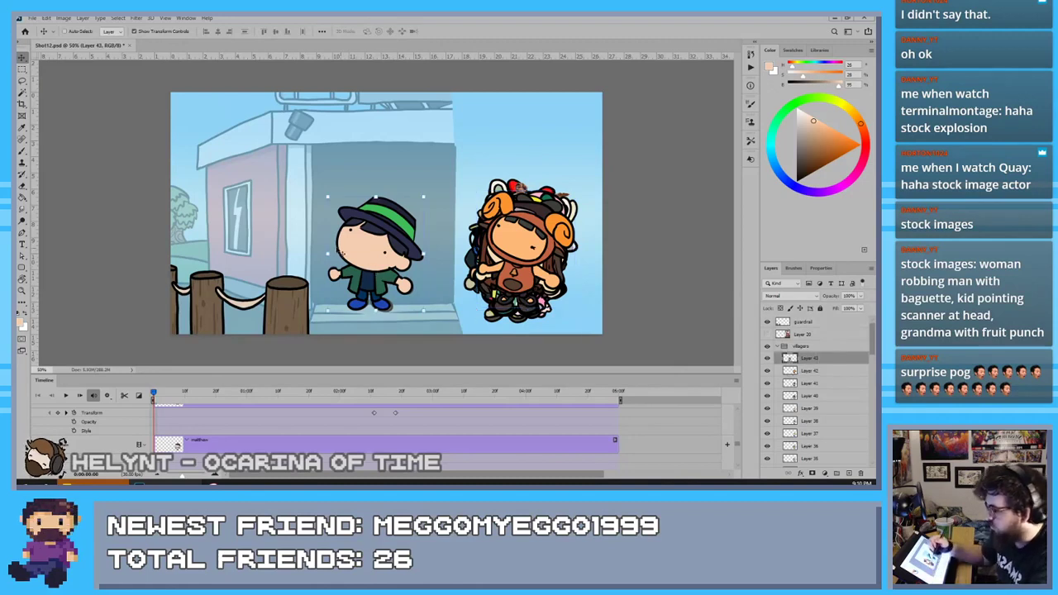
drag(376, 273, 517, 279)
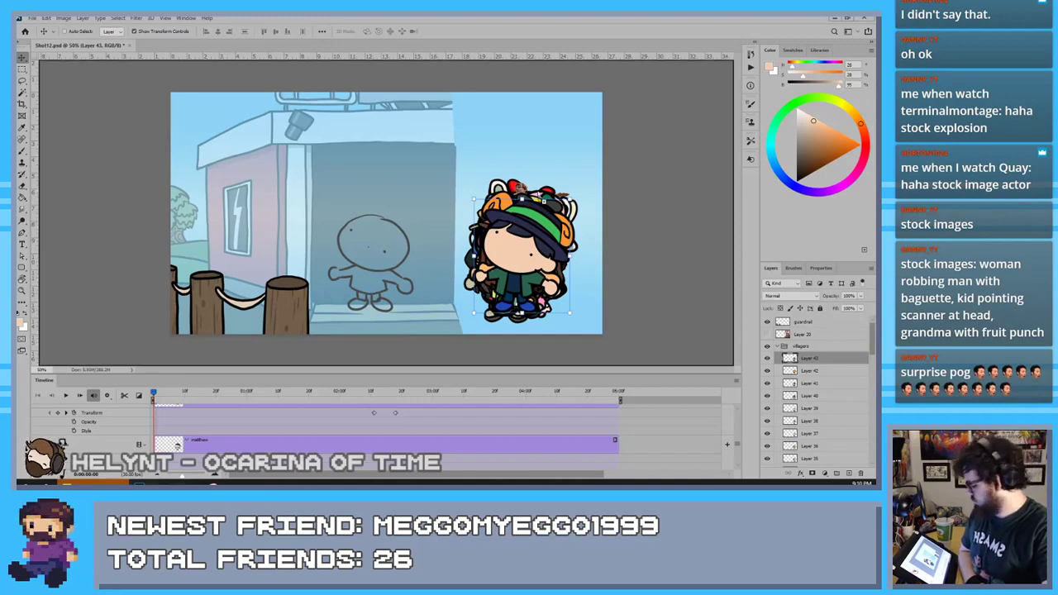
Place the garden reference screenshot, rasterize it and crop it to the small rectangle around the horned-hat villager
key(ctrl+t)
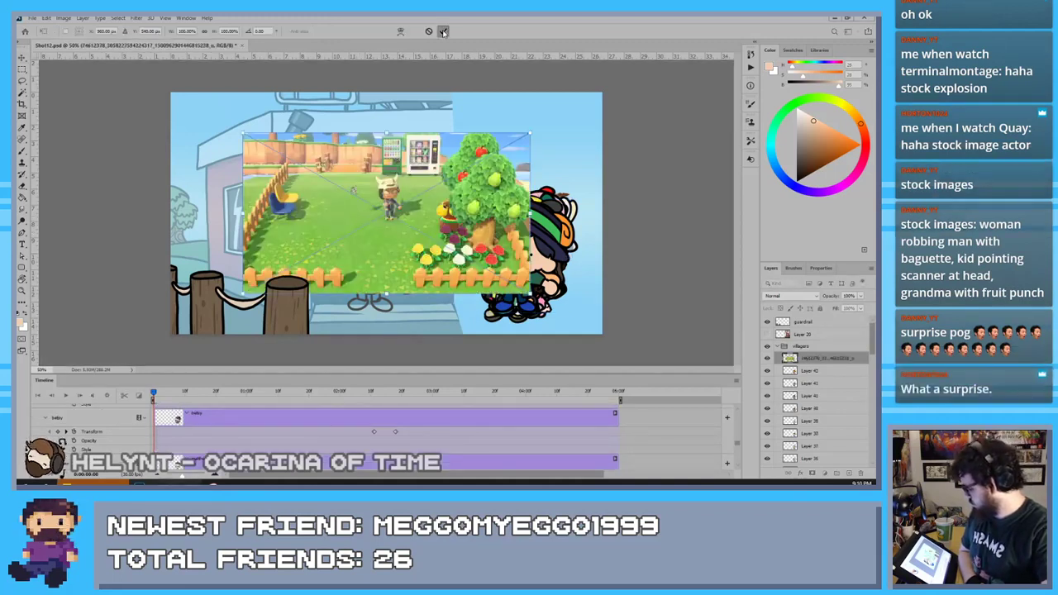
click(443, 31)
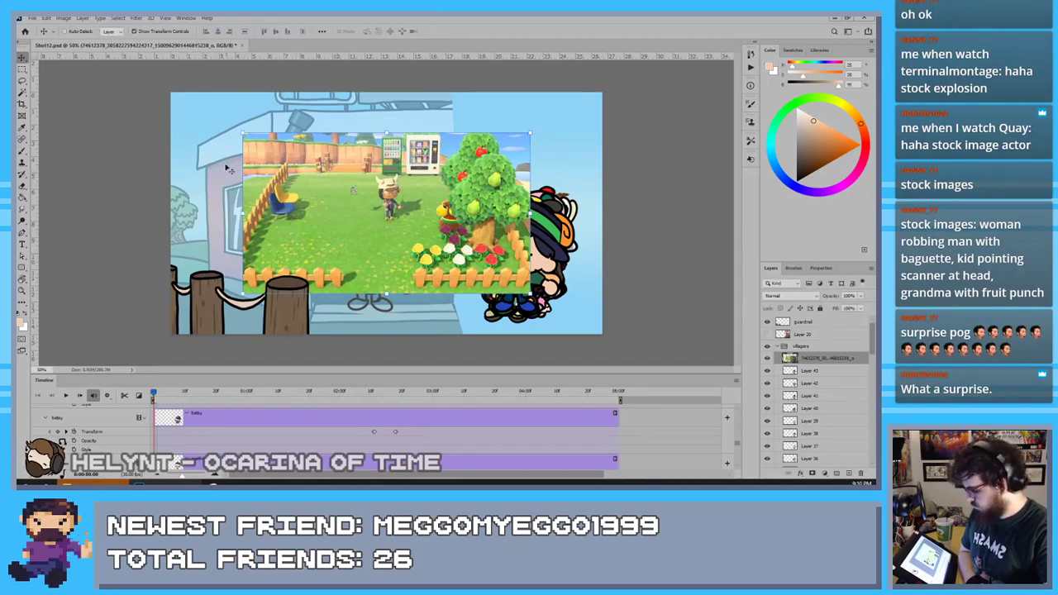
click(22, 68)
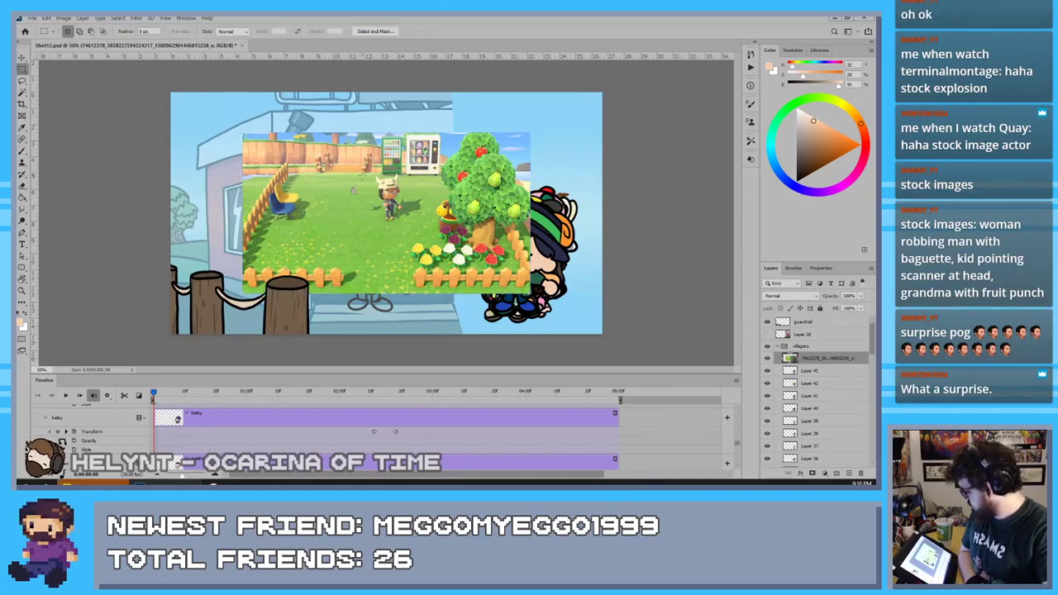
drag(365, 174, 418, 222)
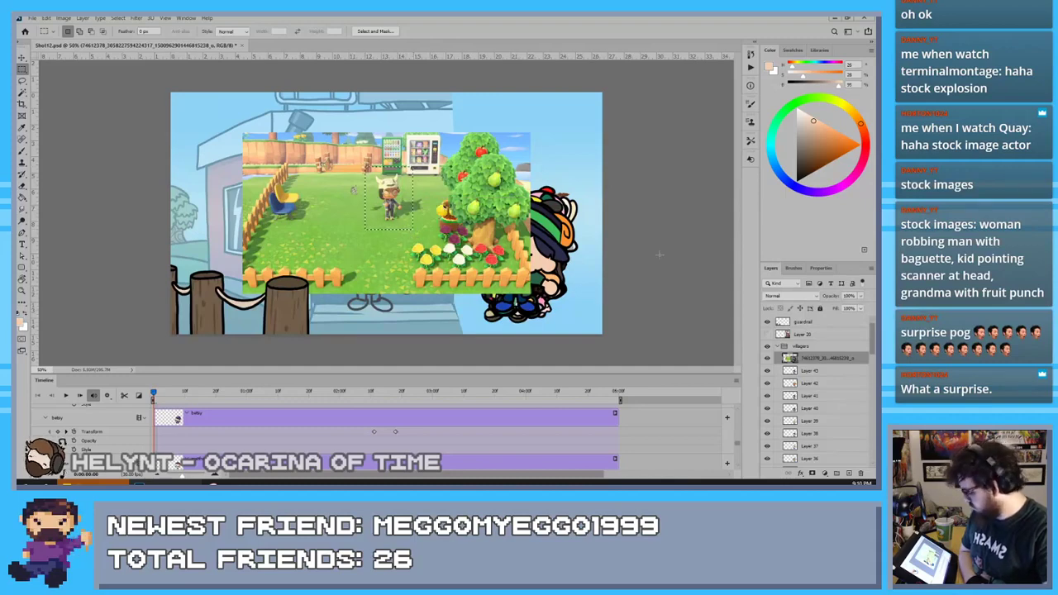
right_click(816, 354)
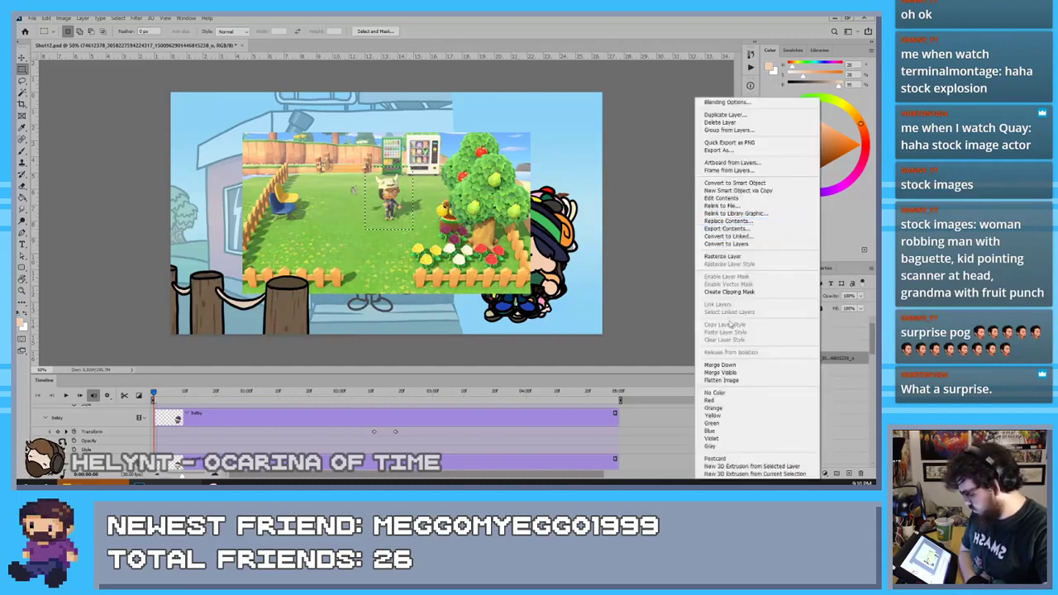
click(722, 257)
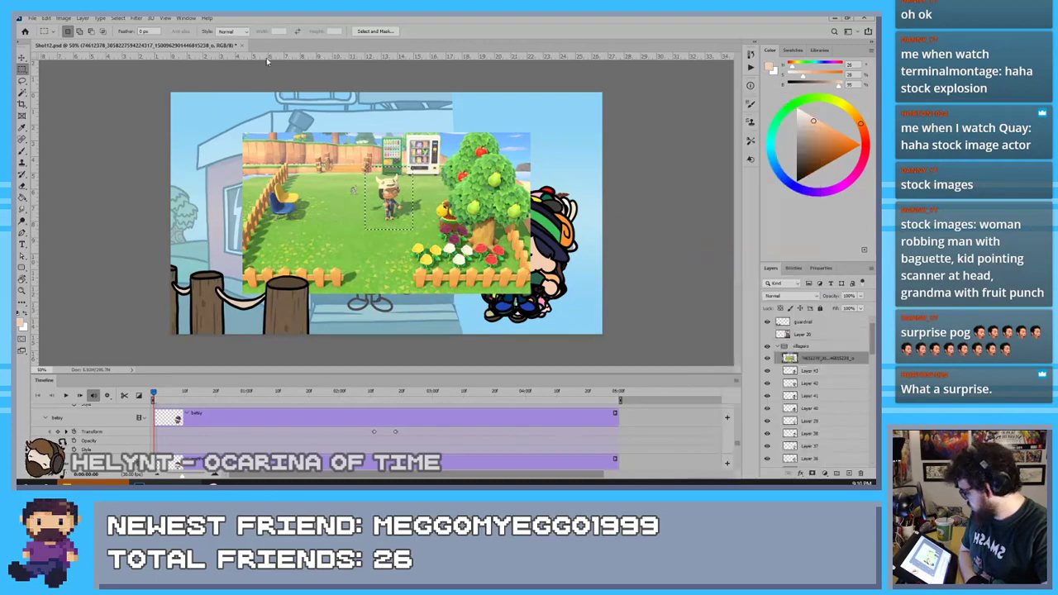
click(116, 17)
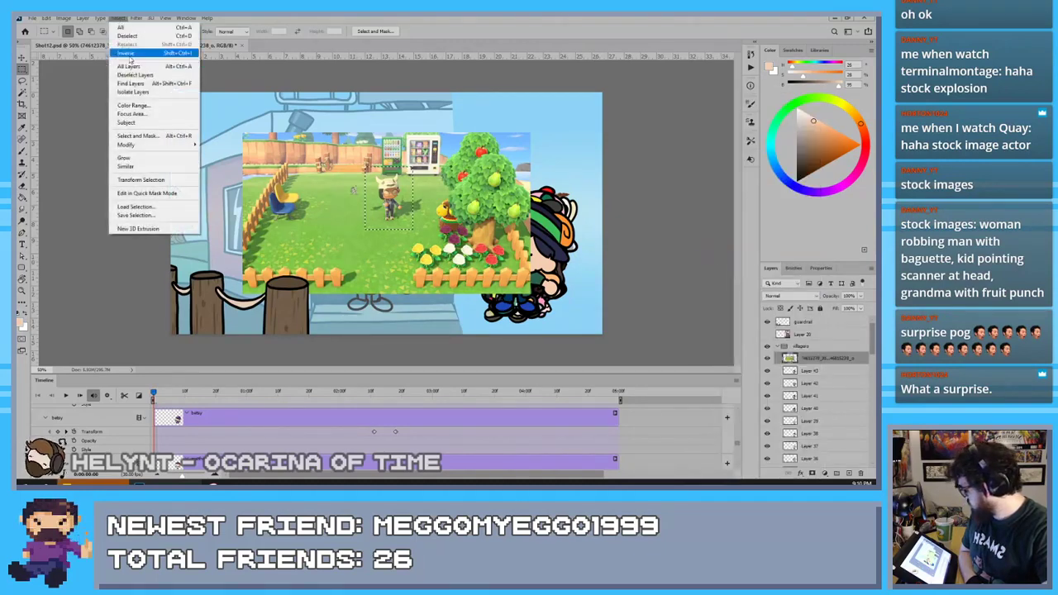
click(130, 58)
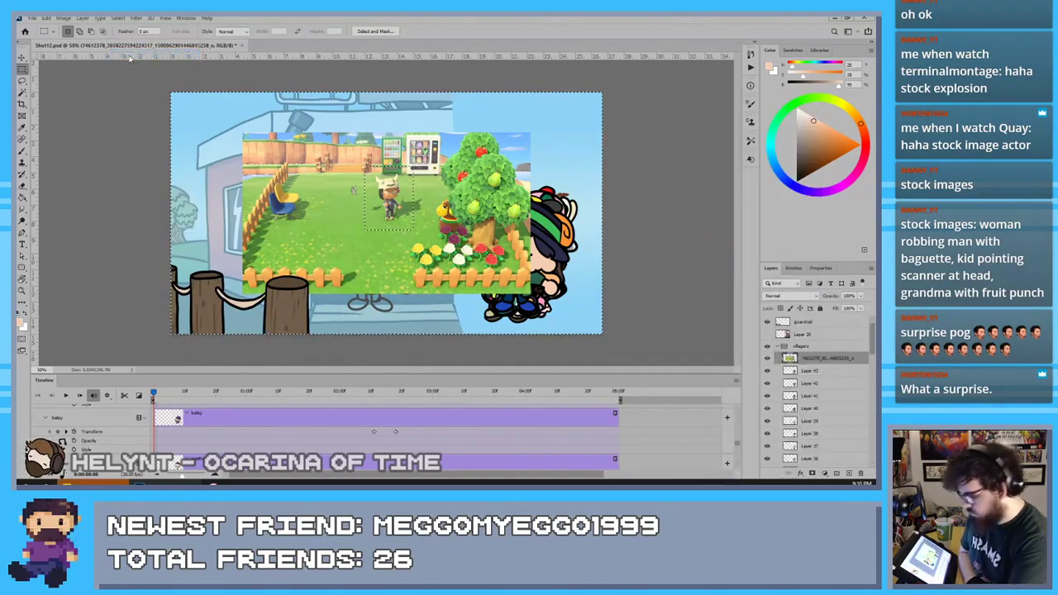
key(Delete)
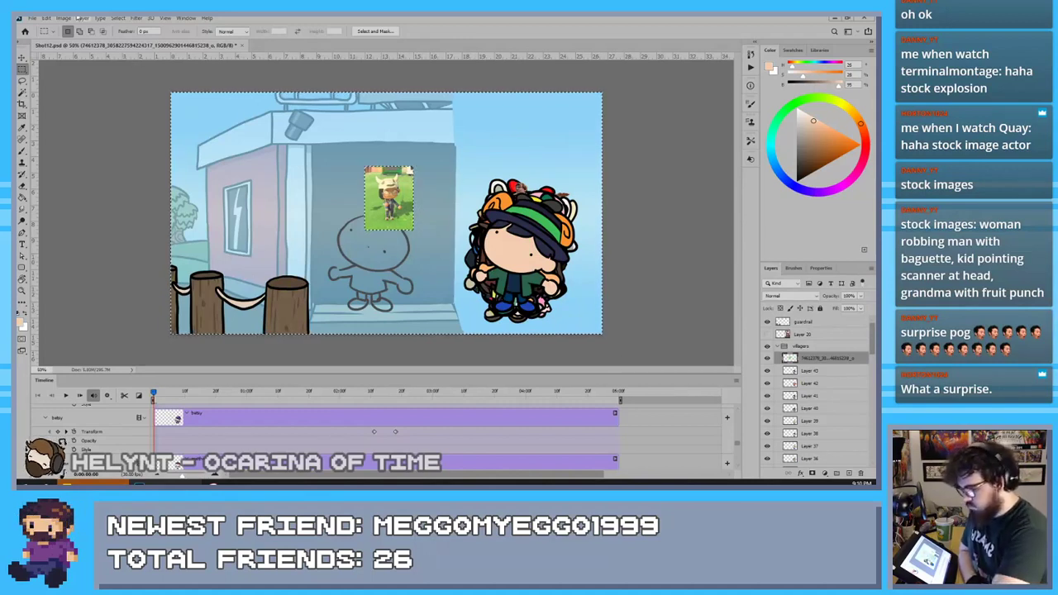
key(ctrl+d)
Enlarge the cropped horned-hat villager reference and move it beside the doorway, over the crowd of finished villagers
click(22, 57)
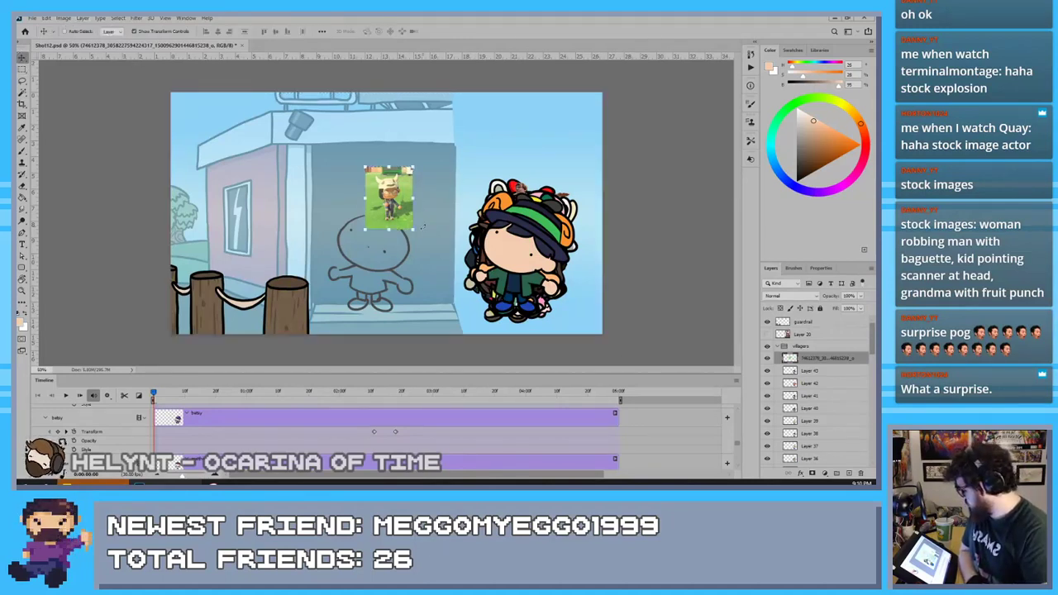
drag(408, 167, 491, 52)
drag(436, 149, 523, 236)
click(458, 31)
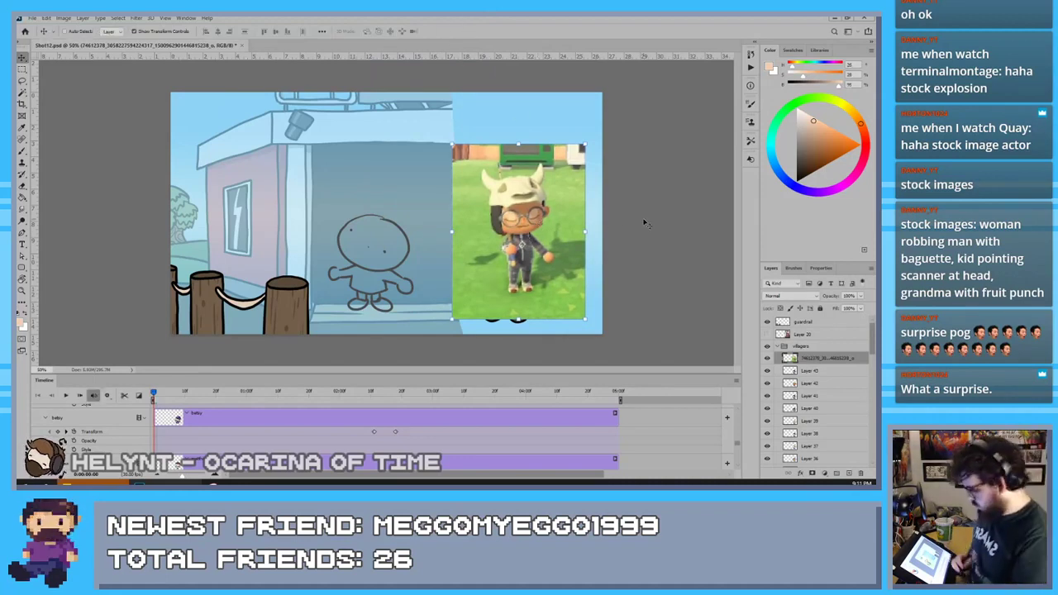
Create a new layer above the reference image and set the brush colour to black
key(b)
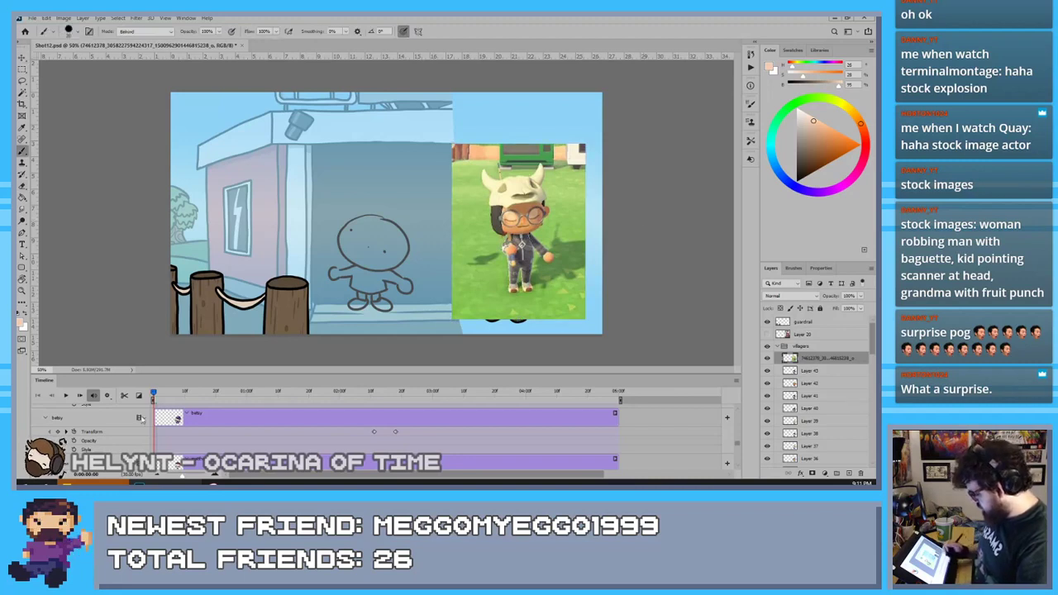
click(850, 473)
key(ctrl+plus)
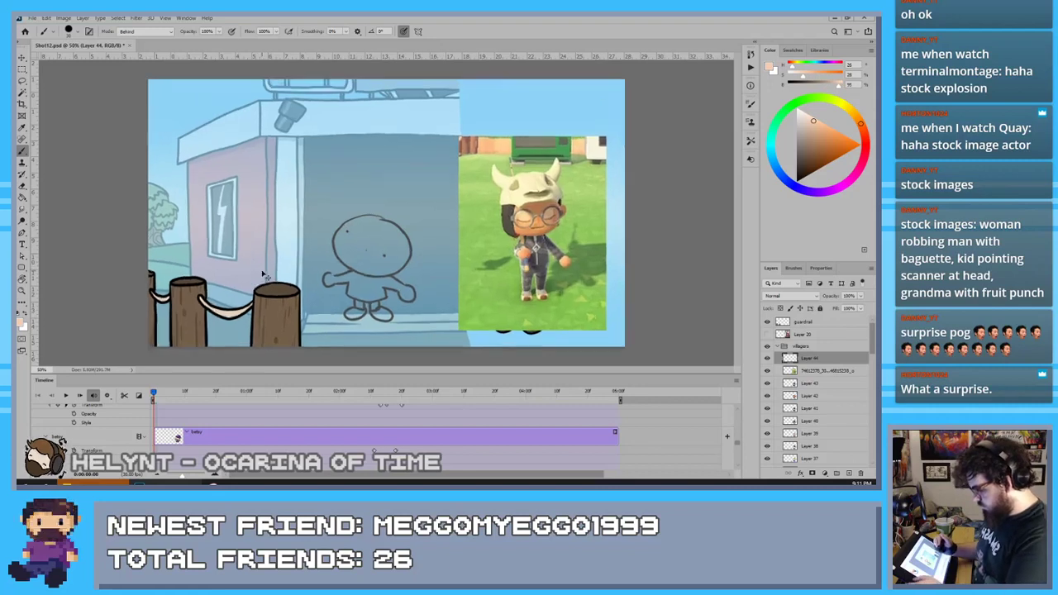
key(d)
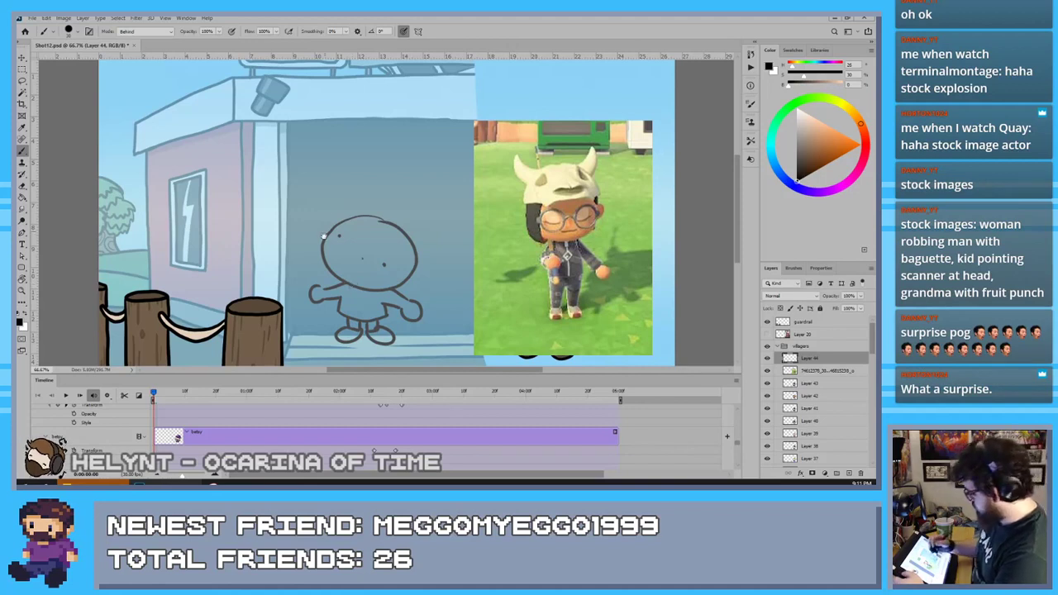
Ink the villager's round head outline in black over the doorway sketch, redoing strokes until the line is clean
drag(316, 249, 308, 215)
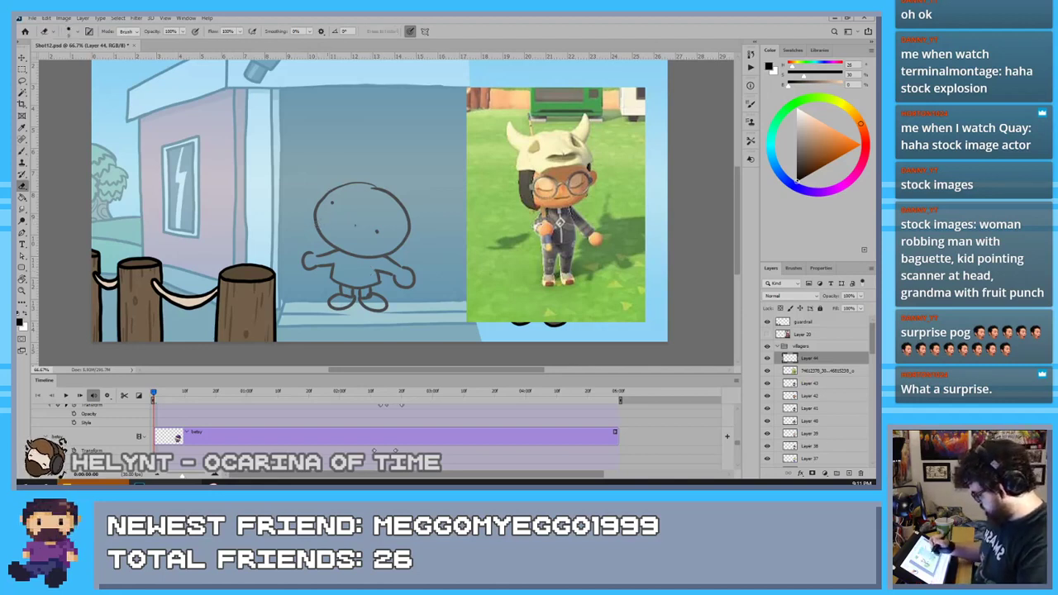
key(])
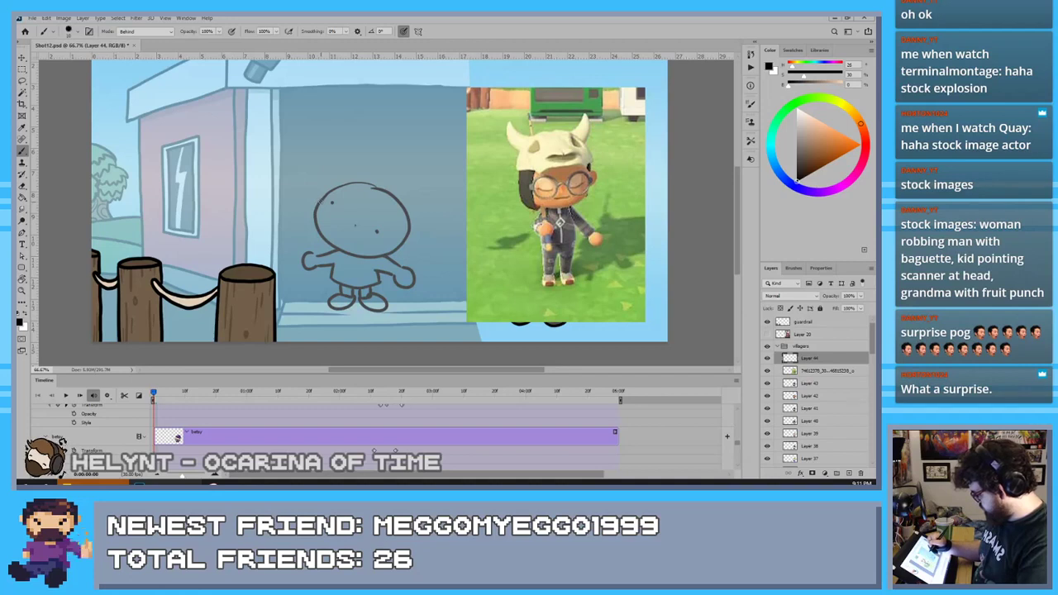
mouse_move(328, 200)
mouse_down()
mouse_move(368, 258)
mouse_move(374, 188)
mouse_move(347, 253)
mouse_move(359, 183)
mouse_move(315, 211)
mouse_move(357, 184)
mouse_move(398, 247)
mouse_move(362, 185)
mouse_move(329, 247)
mouse_move(402, 197)
mouse_move(334, 255)
mouse_move(401, 200)
mouse_move(347, 252)
mouse_move(372, 180)
mouse_move(403, 210)
mouse_move(352, 183)
mouse_move(331, 246)
mouse_move(345, 190)
mouse_up()
key(ctrl+z)
key([)
key(ctrl+z)
key(ctrl+z)
key(ctrl+z)
key(ctrl+z)
key(ctrl+z)
key(ctrl+z)
key(ctrl+z)
key(ctrl+z)
key(e)
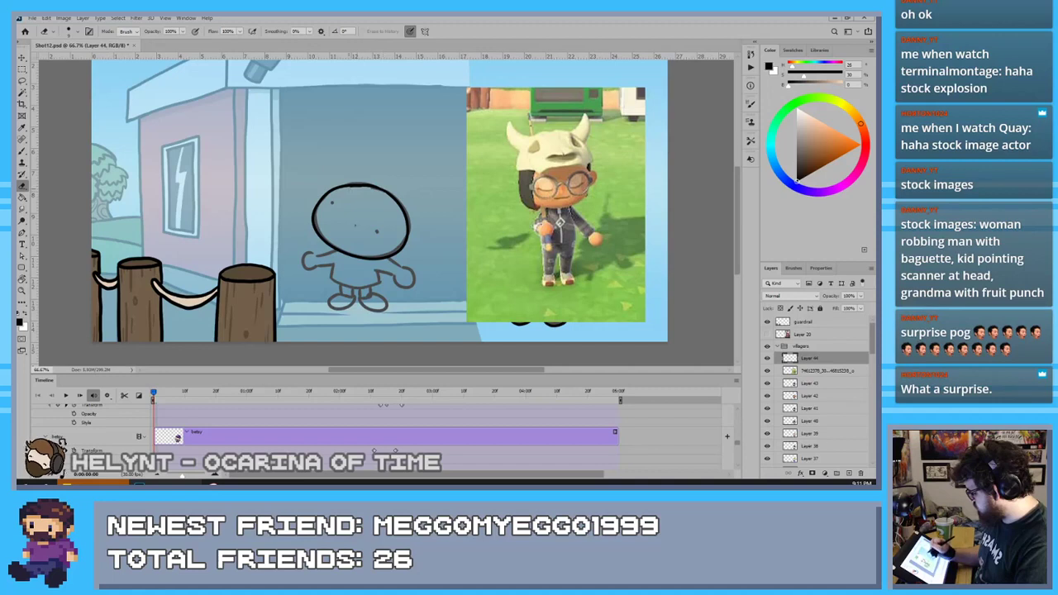
Ink the villager's two eyes, a hair line down one side of the head and the ear on the other
key(b)
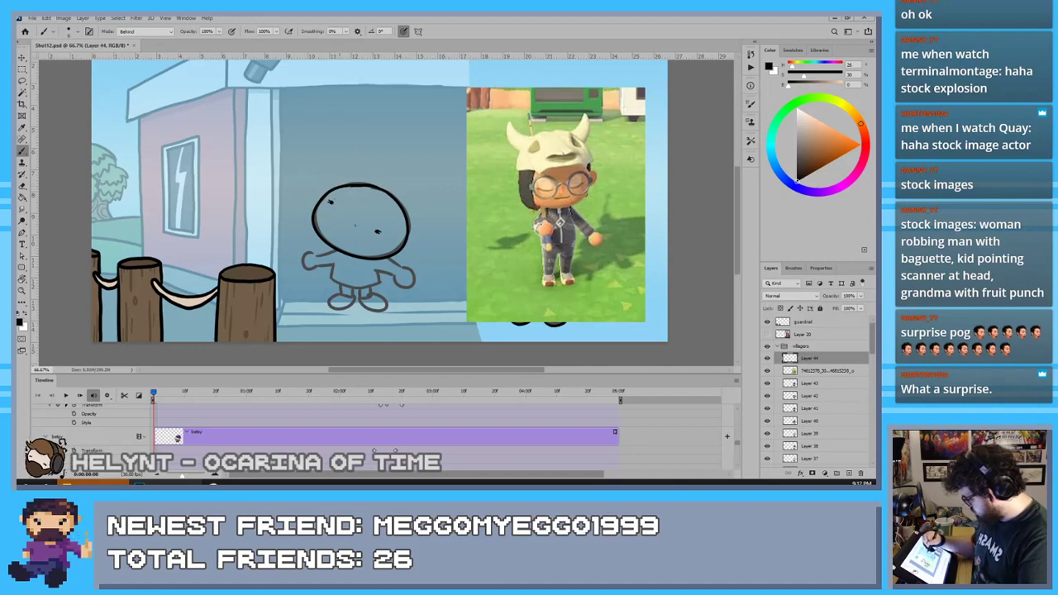
mouse_move(336, 189)
mouse_down()
mouse_move(315, 220)
mouse_move(313, 250)
mouse_up()
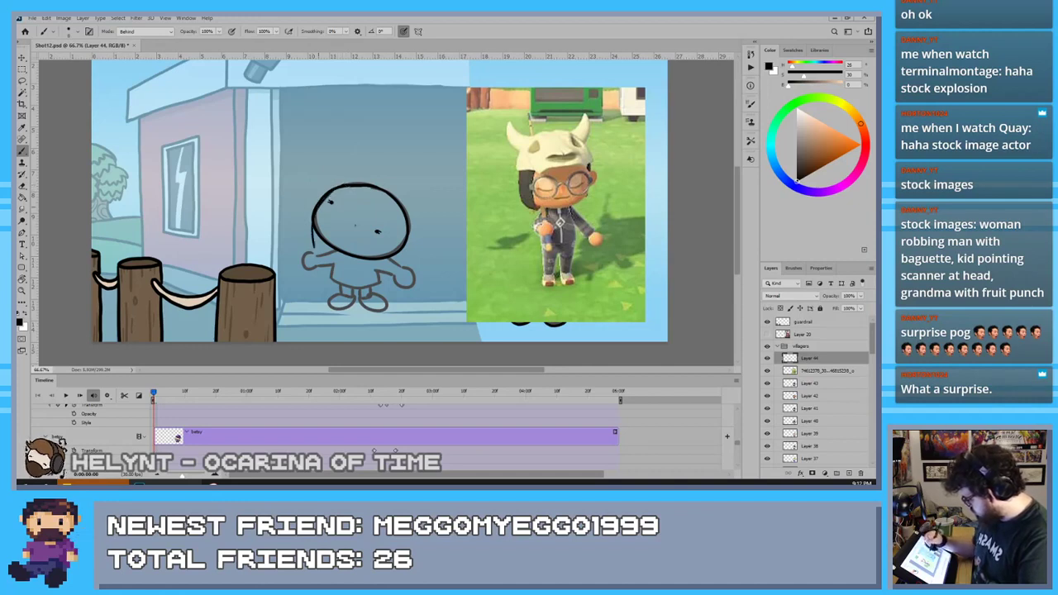
key(ctrl+z)
drag(340, 188, 314, 254)
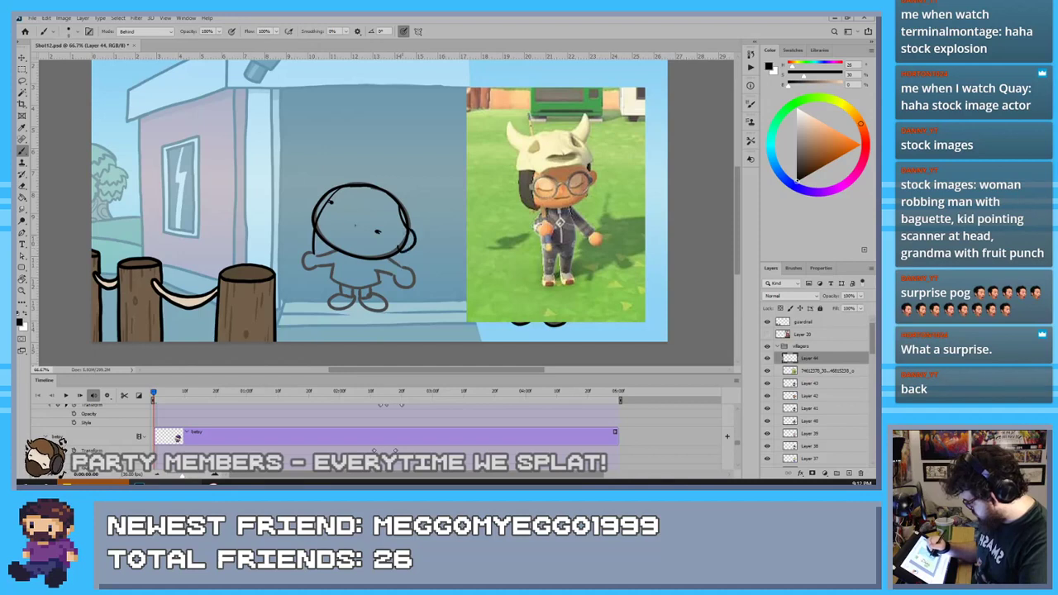
drag(405, 230, 405, 248)
Clean up the lines at the ear and draw the outer curve of the hair on the opposite side of the head
key(e)
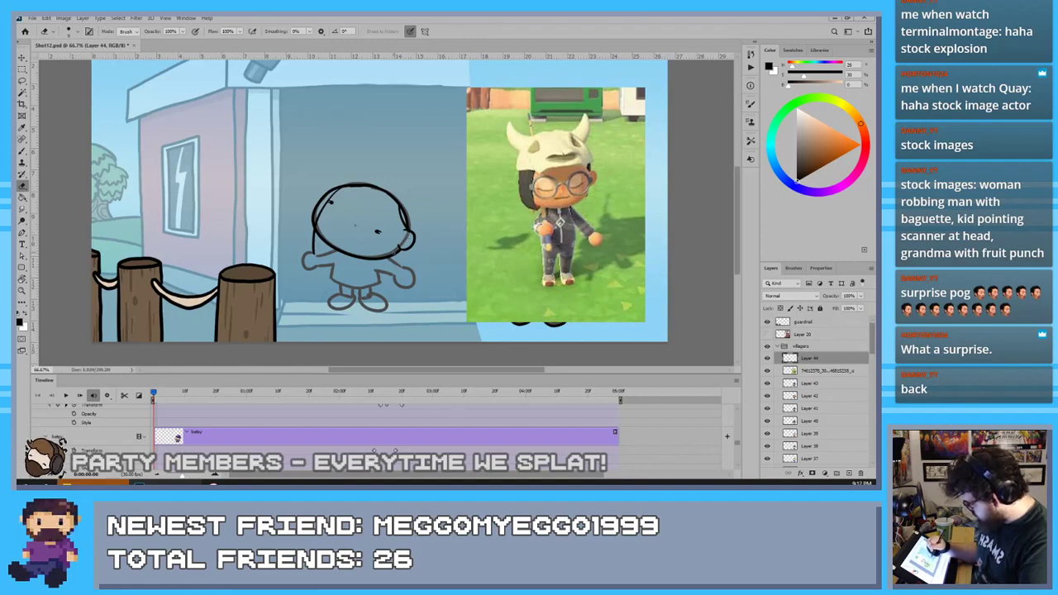
key(b)
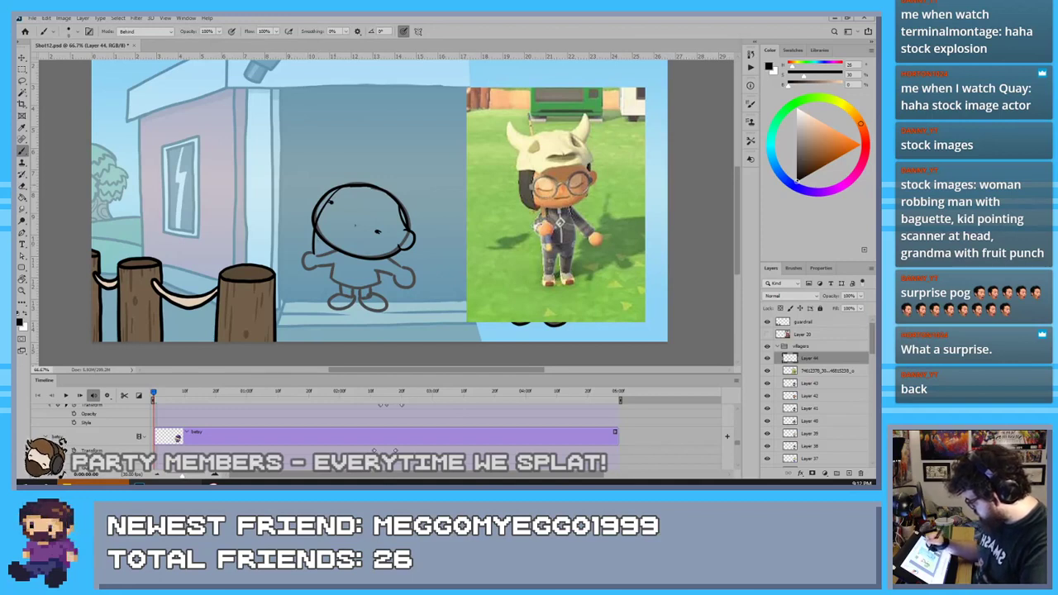
drag(335, 189, 308, 244)
key(ctrl+z)
drag(331, 187, 310, 252)
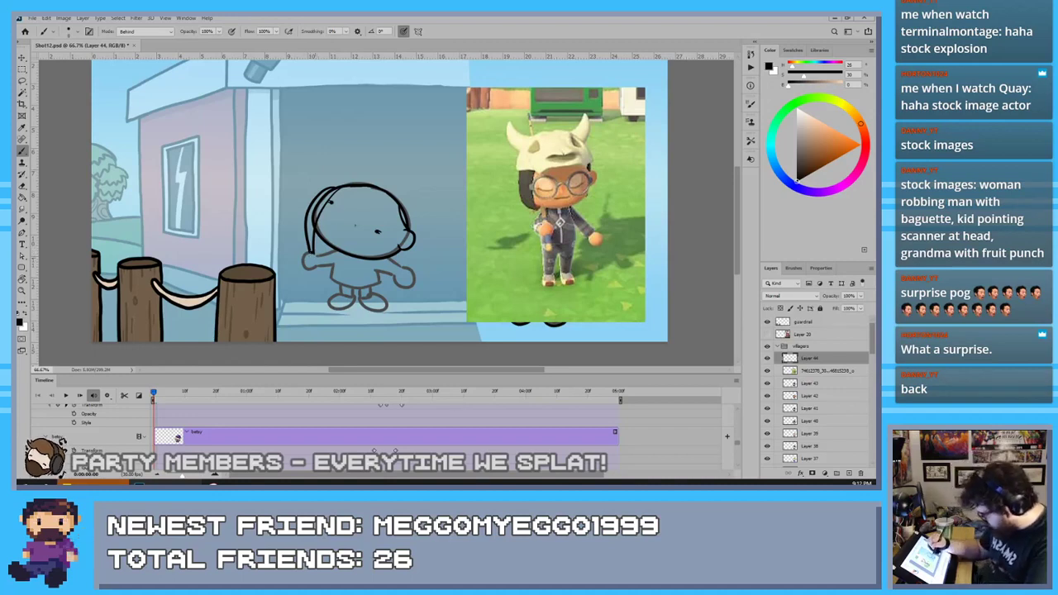
Ink the jacket with its sleeves, front opening and diagonal strap, plus the trousers and shoes below
mouse_move(314, 255)
mouse_down()
mouse_move(317, 266)
mouse_move(338, 250)
mouse_up()
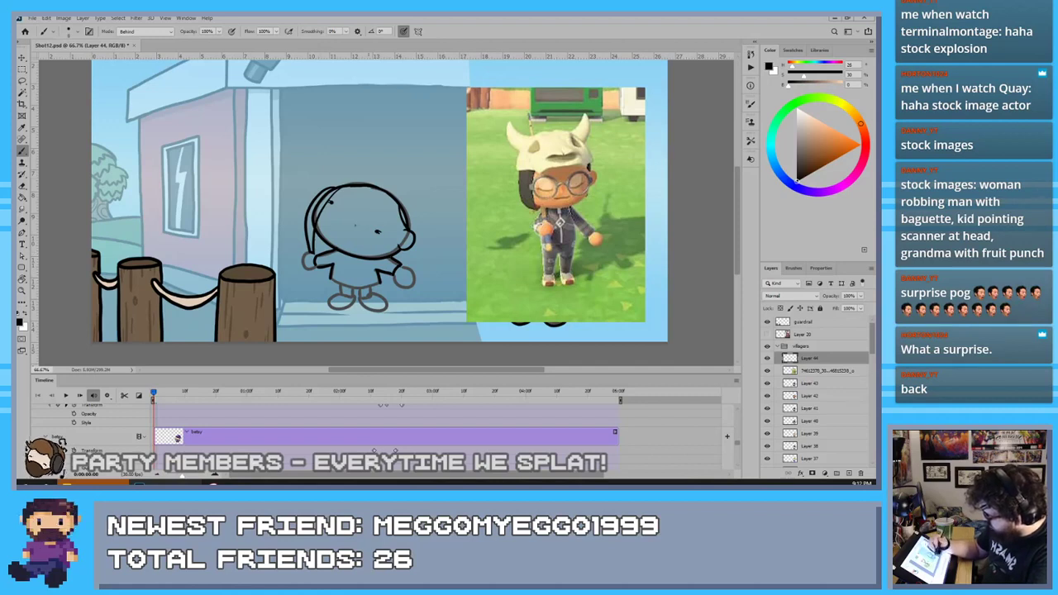
drag(351, 259, 354, 287)
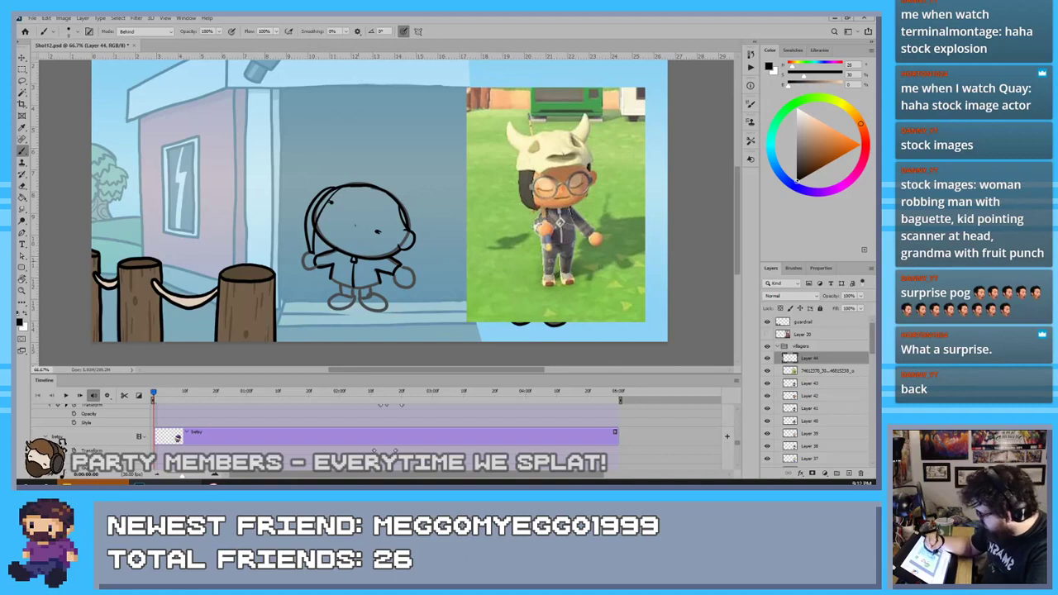
key(ctrl+z)
drag(355, 267, 359, 274)
key(ctrl+z)
key(ctrl+z)
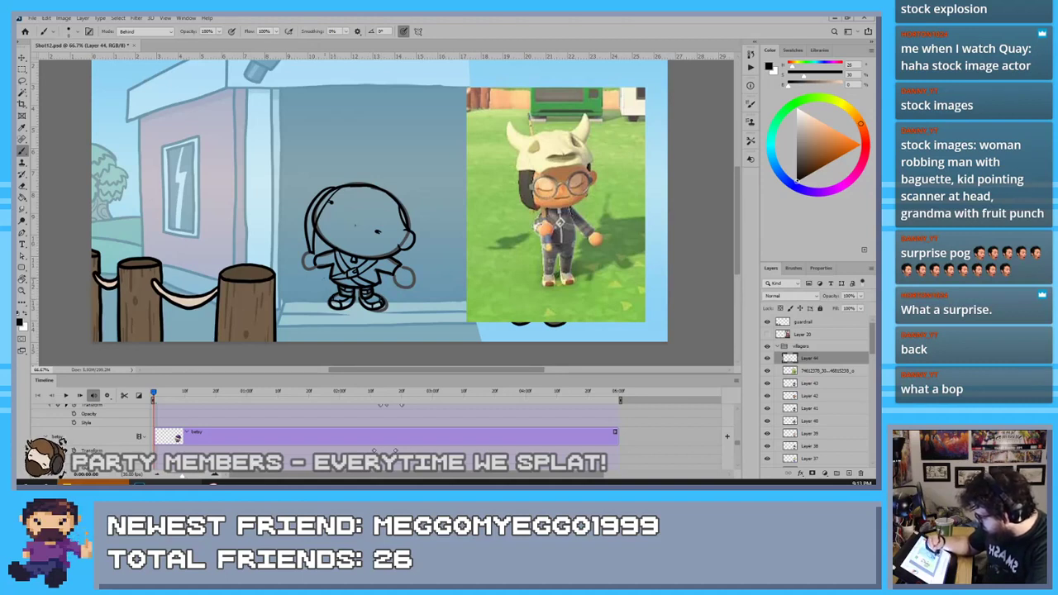
Ink both hands and the hair behind the ear, erasing the lines that overlap around them
drag(315, 252, 300, 269)
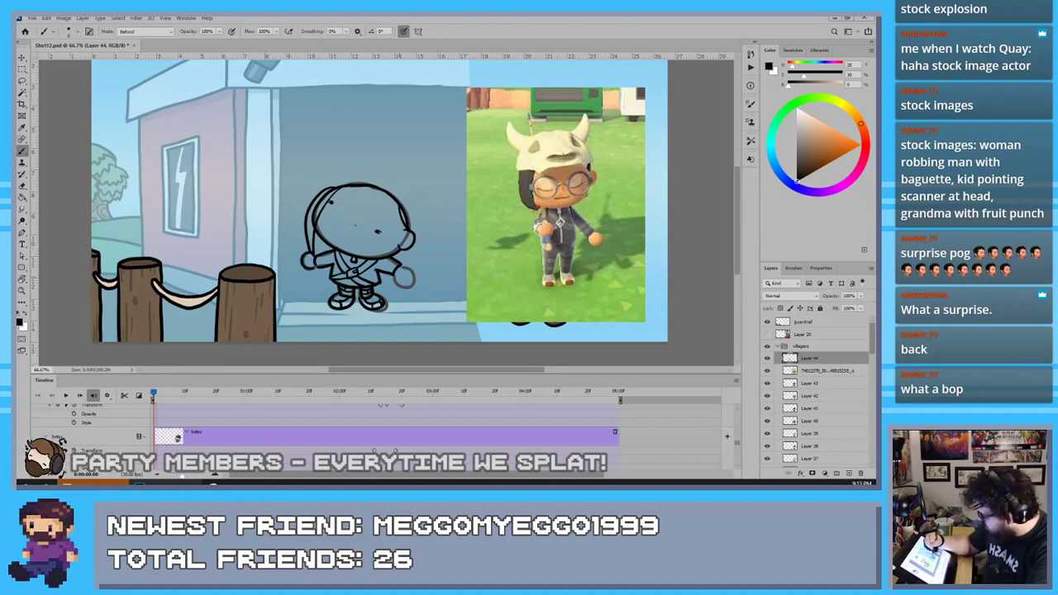
drag(394, 272, 405, 264)
key(ctrl+z)
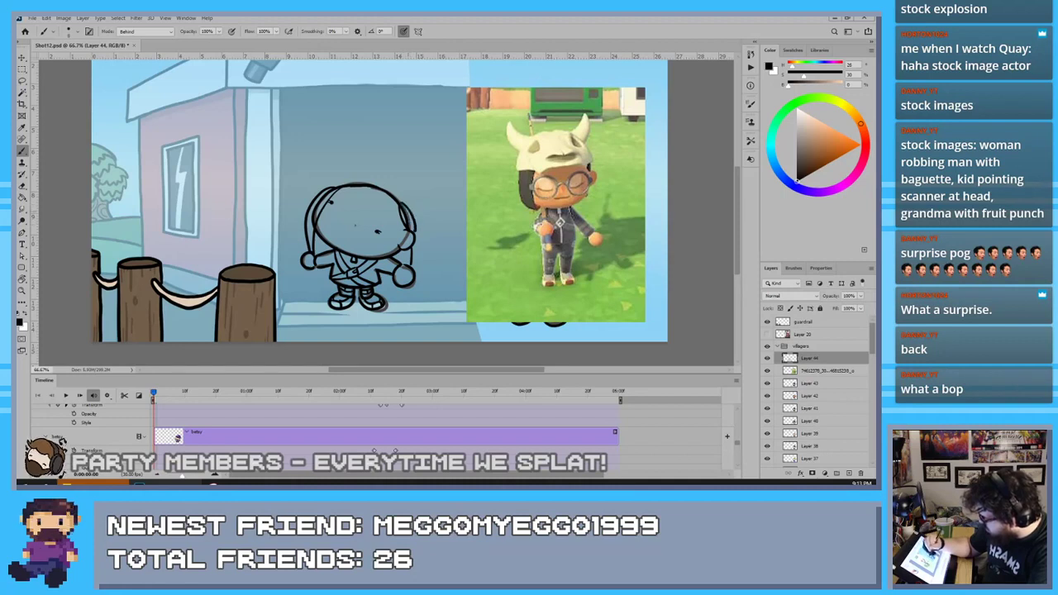
key(e)
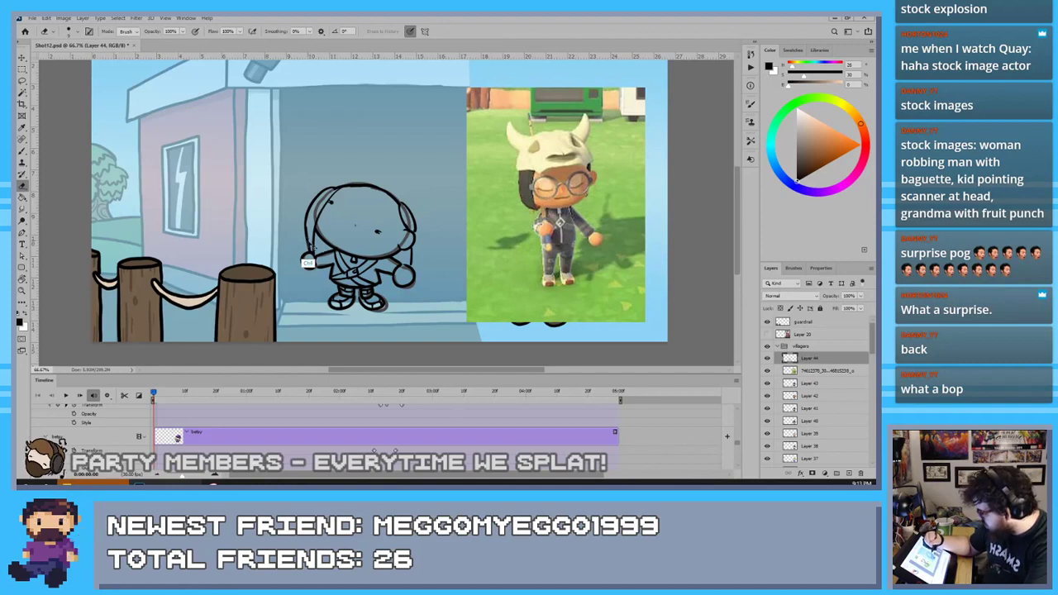
key(b)
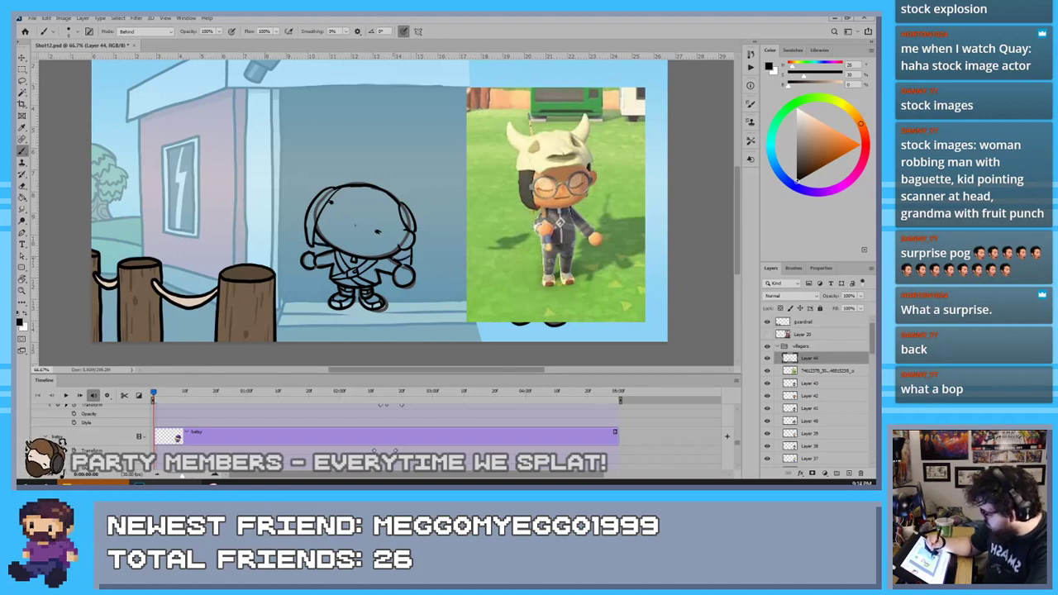
key(e)
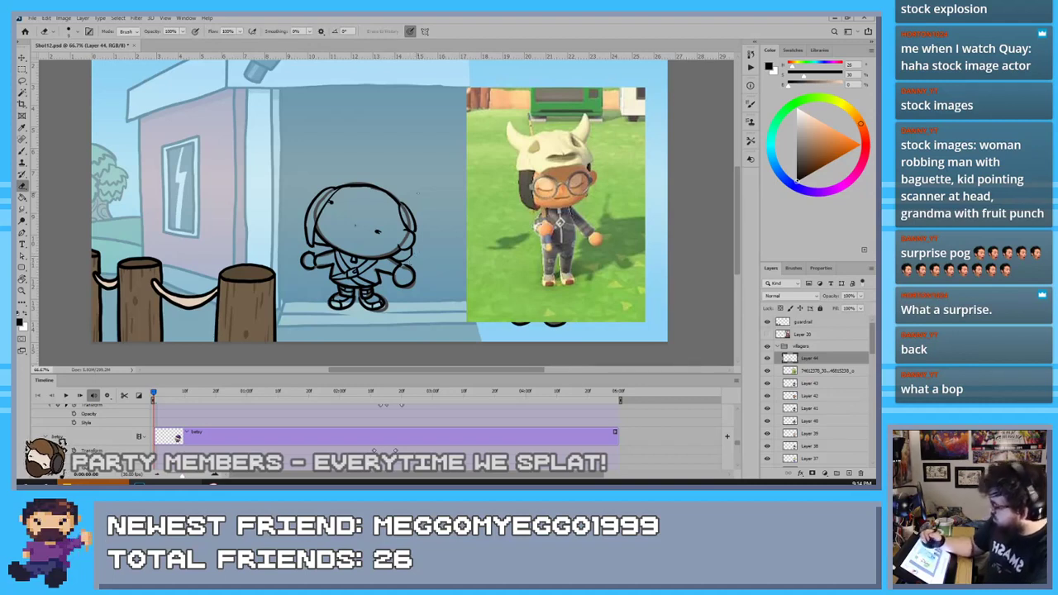
Erase the line across the top of the villager's head to make room for the hat
key(b)
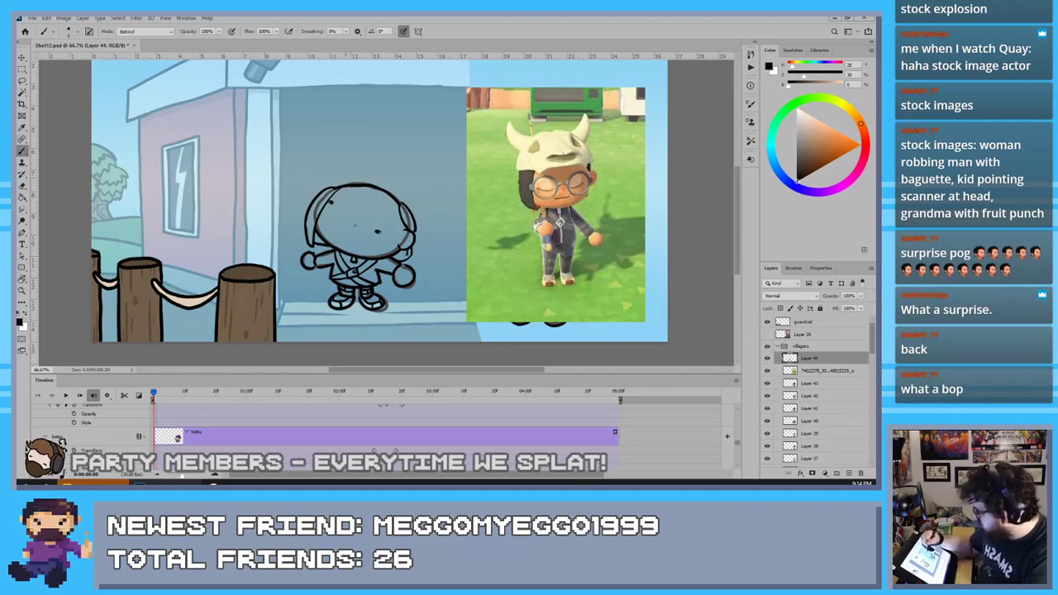
drag(328, 184, 381, 192)
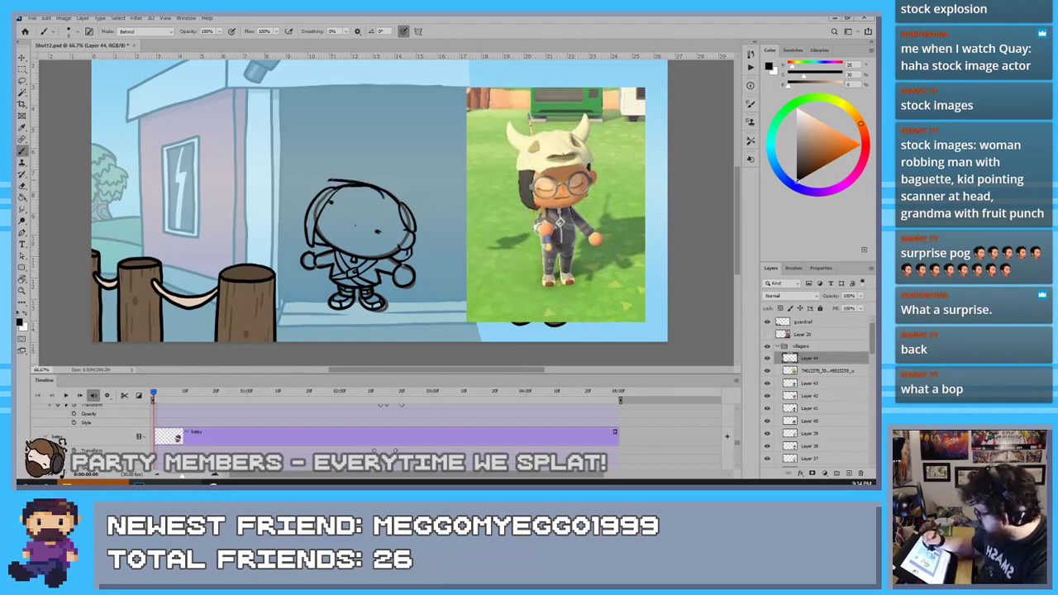
key(ctrl+z)
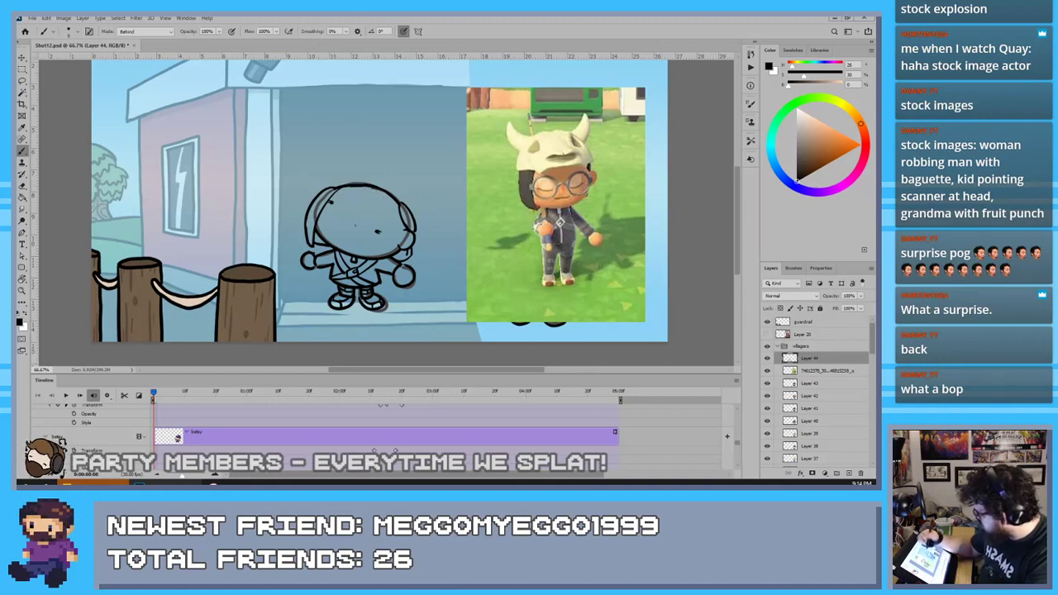
key(e)
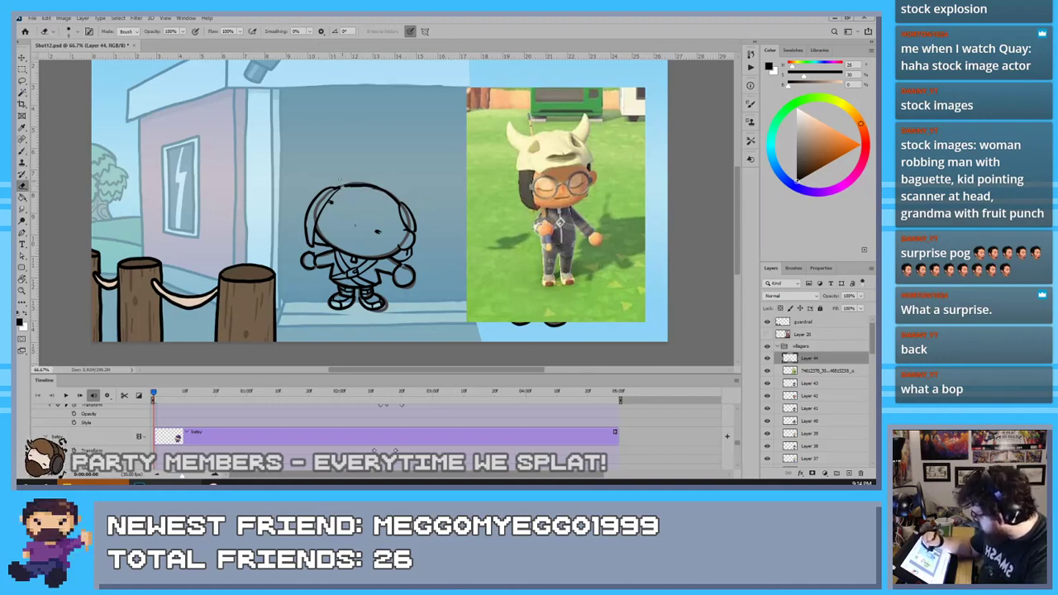
drag(358, 183, 392, 197)
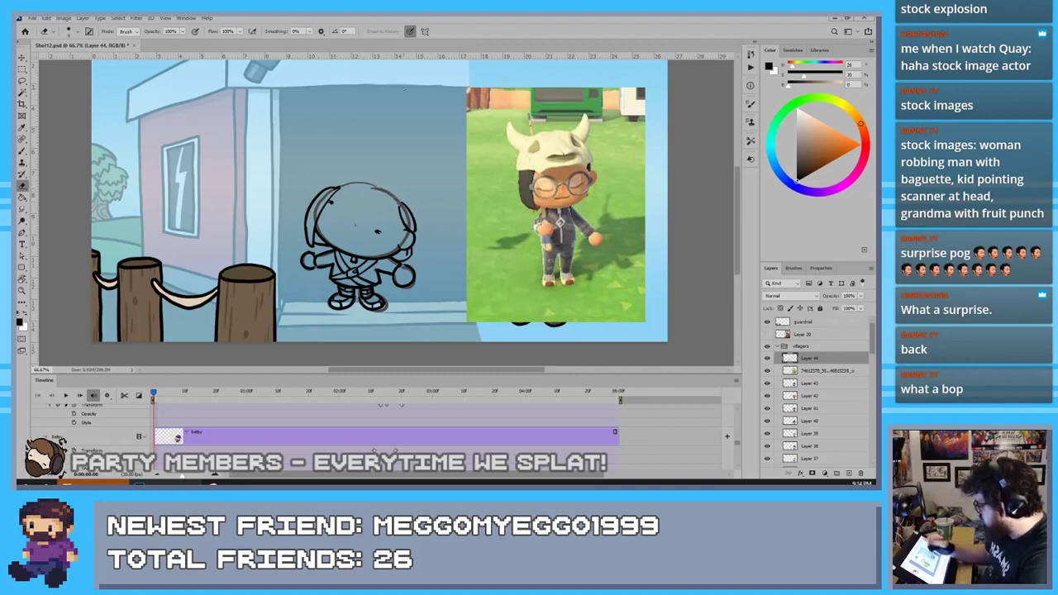
Ink the first eye hollow of the skull hat above the head, with the nearby small oval and side edge
key(b)
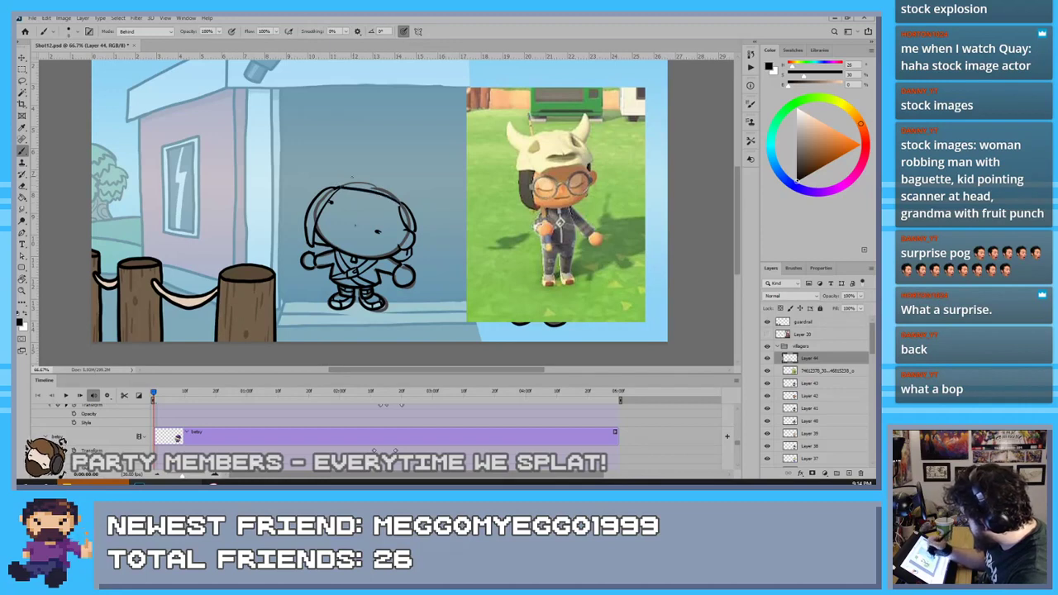
mouse_move(342, 185)
mouse_down()
mouse_move(385, 188)
mouse_move(345, 168)
mouse_move(336, 178)
mouse_up()
key(ctrl+z)
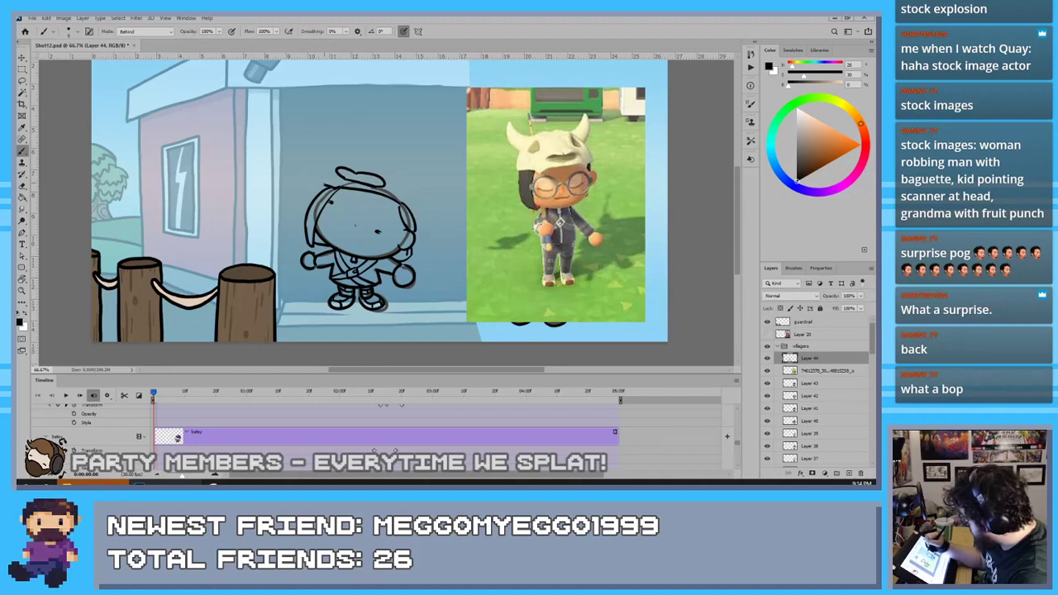
mouse_move(336, 168)
mouse_down()
mouse_move(322, 185)
mouse_move(343, 152)
mouse_up()
key(ctrl+z)
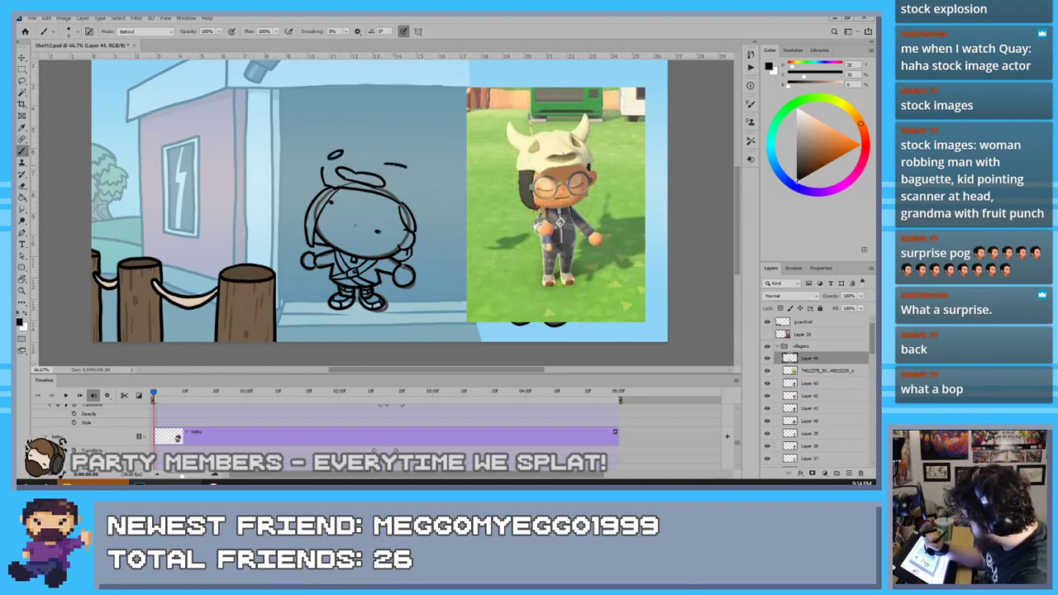
Ink the skull hat's second eye hole, the brow line above it and the horn beside it
mouse_move(384, 175)
mouse_down()
mouse_move(400, 165)
mouse_move(406, 176)
mouse_up()
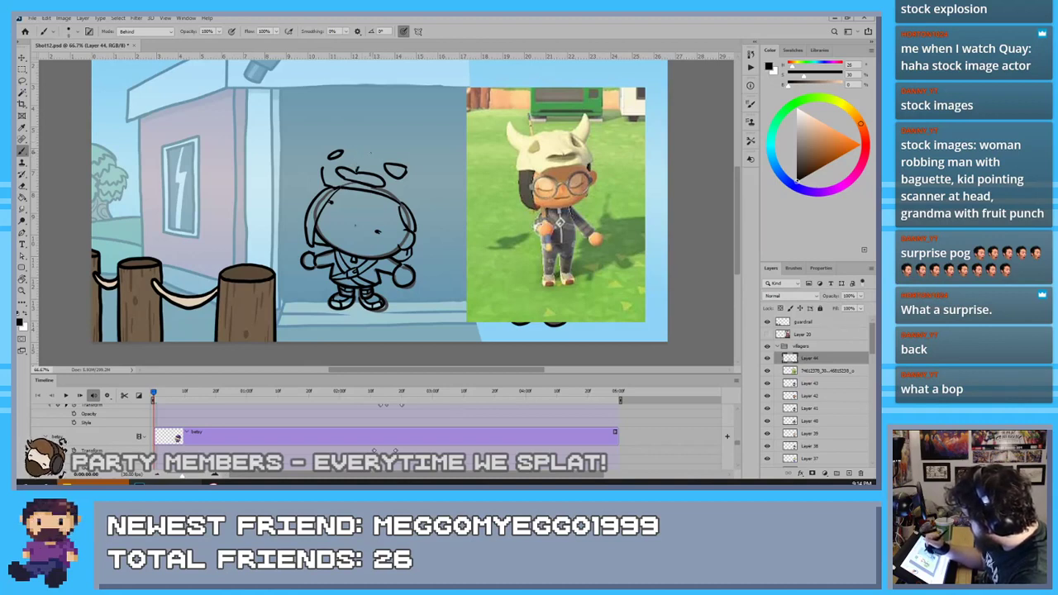
drag(371, 155, 417, 163)
key(ctrl+z)
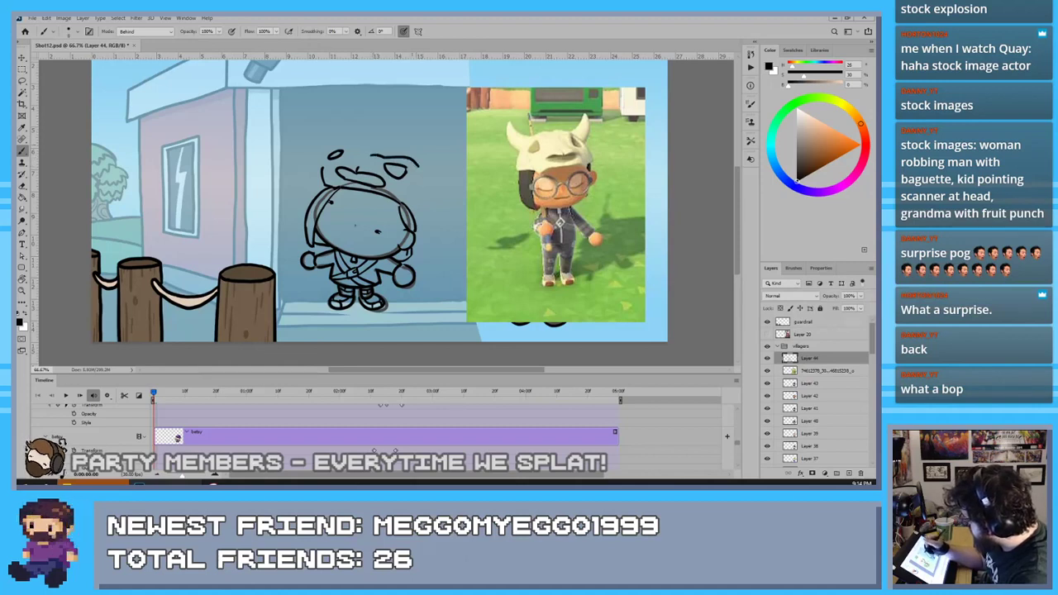
mouse_move(416, 163)
mouse_down()
mouse_move(425, 180)
mouse_move(438, 144)
mouse_move(440, 183)
mouse_move(430, 157)
mouse_move(431, 182)
mouse_up()
key(ctrl+z)
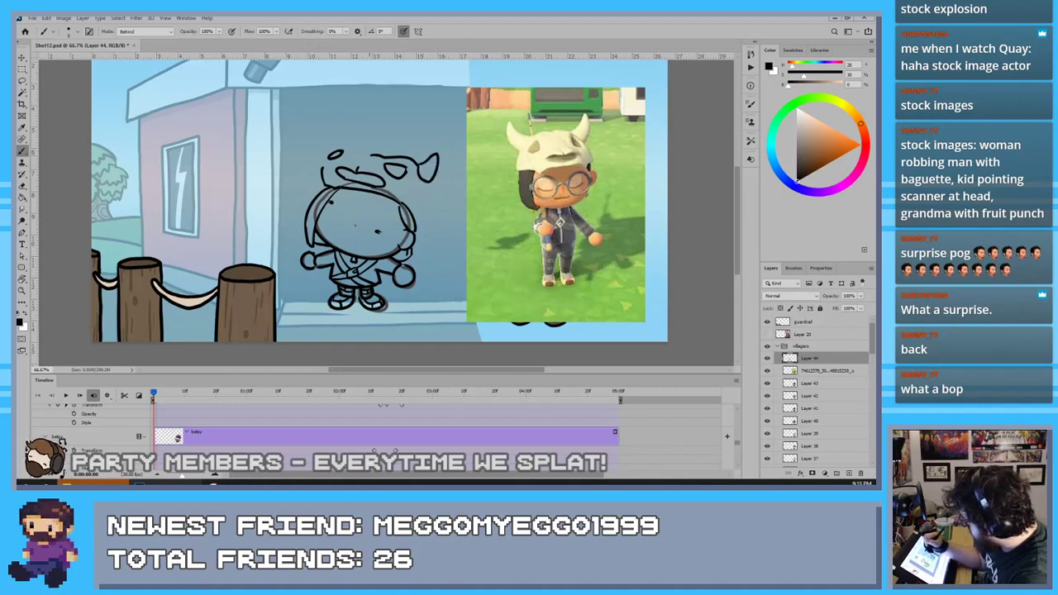
Close the skull hat's top outline, add the opposite horn and draw the side of the hat beside the ear
mouse_move(349, 148)
mouse_down()
mouse_move(377, 156)
mouse_move(321, 170)
mouse_up()
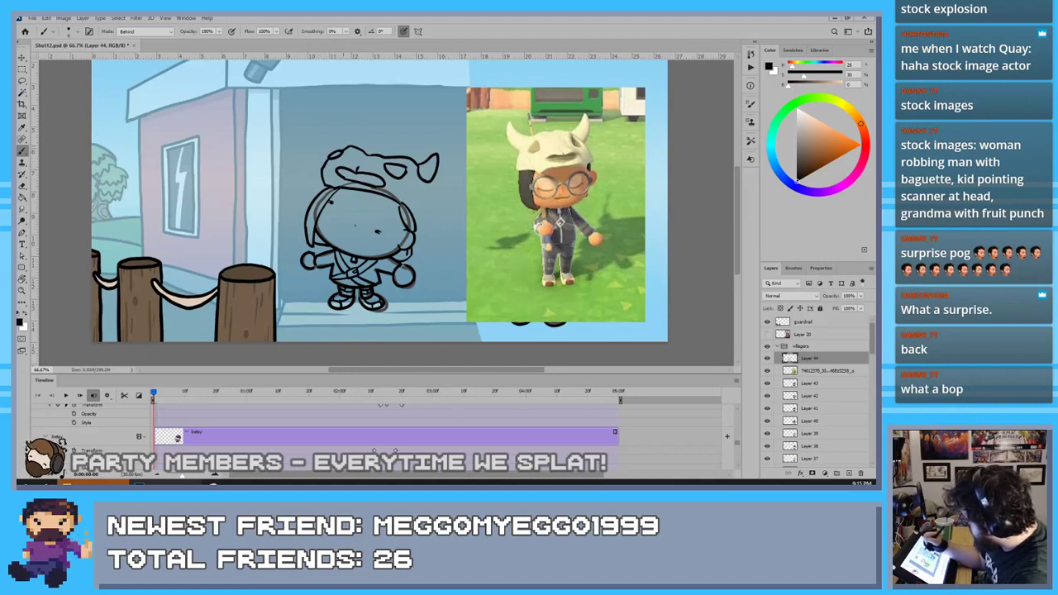
mouse_move(329, 131)
mouse_down()
mouse_move(345, 147)
mouse_move(327, 160)
mouse_up()
key(ctrl+z)
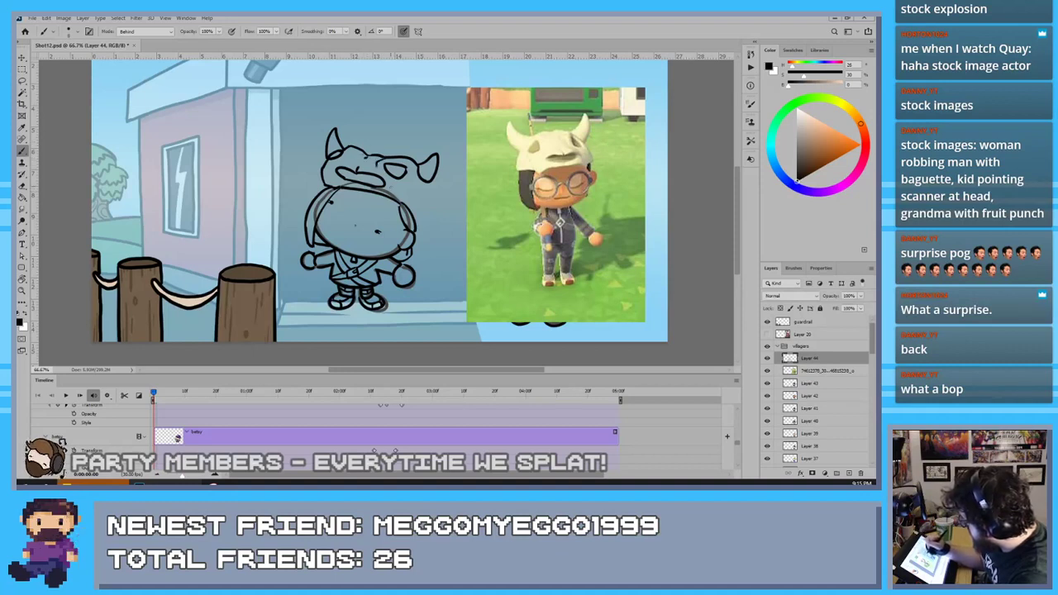
drag(414, 184, 427, 203)
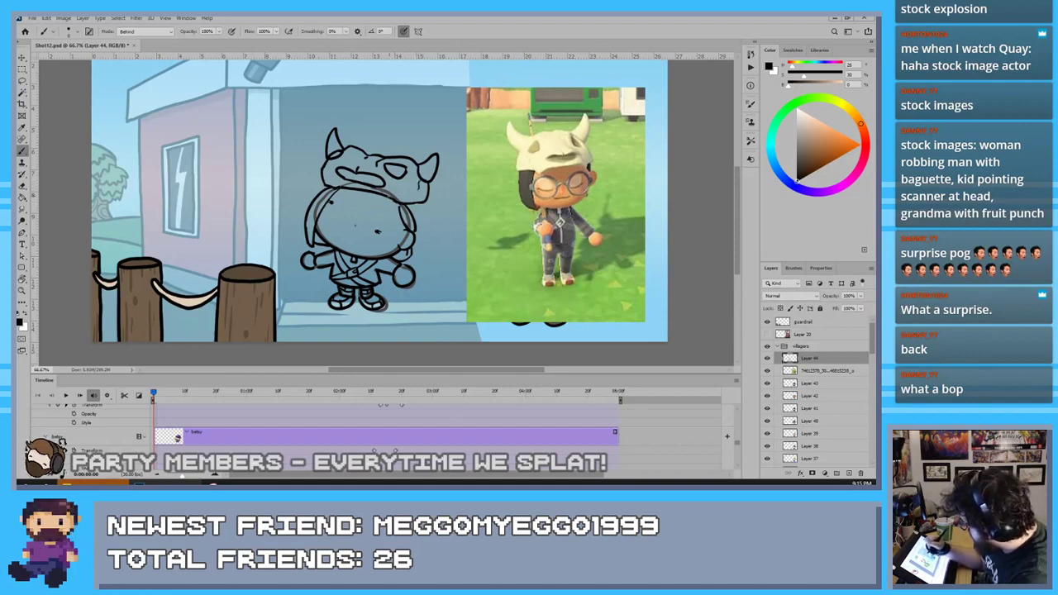
Erase the first eye hollow, the outline above it and the adjoining horn from the skull hat
key(e)
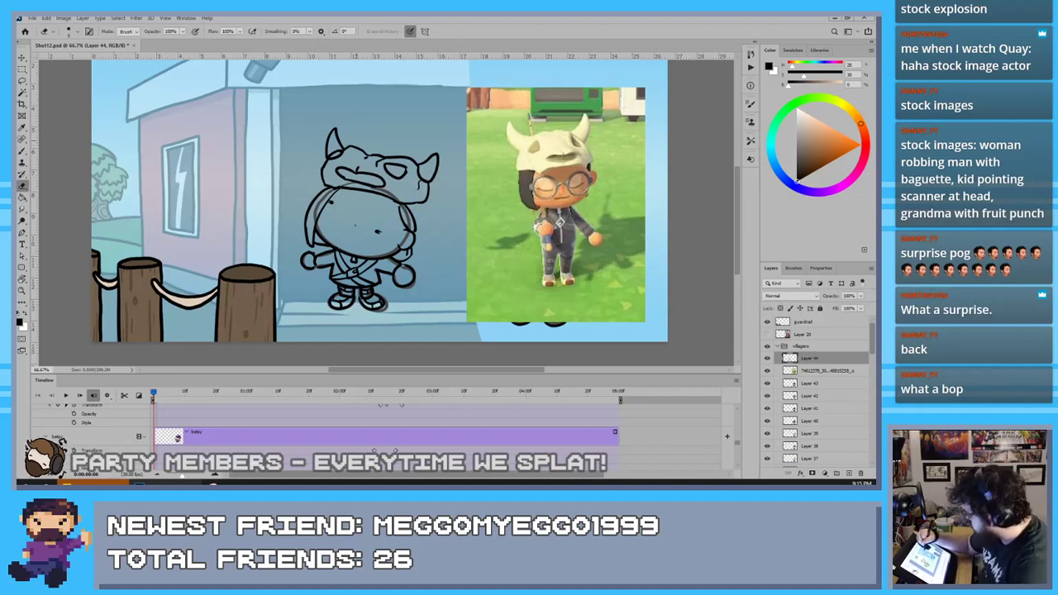
mouse_move(341, 154)
mouse_down()
mouse_move(324, 159)
mouse_move(335, 142)
mouse_move(385, 182)
mouse_up()
click(357, 168)
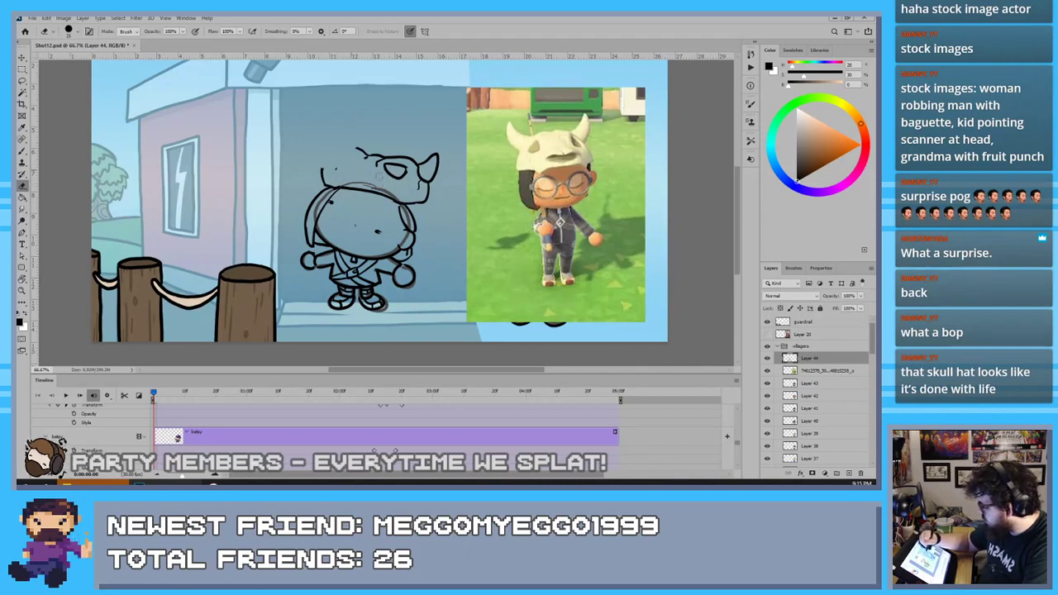
click(383, 181)
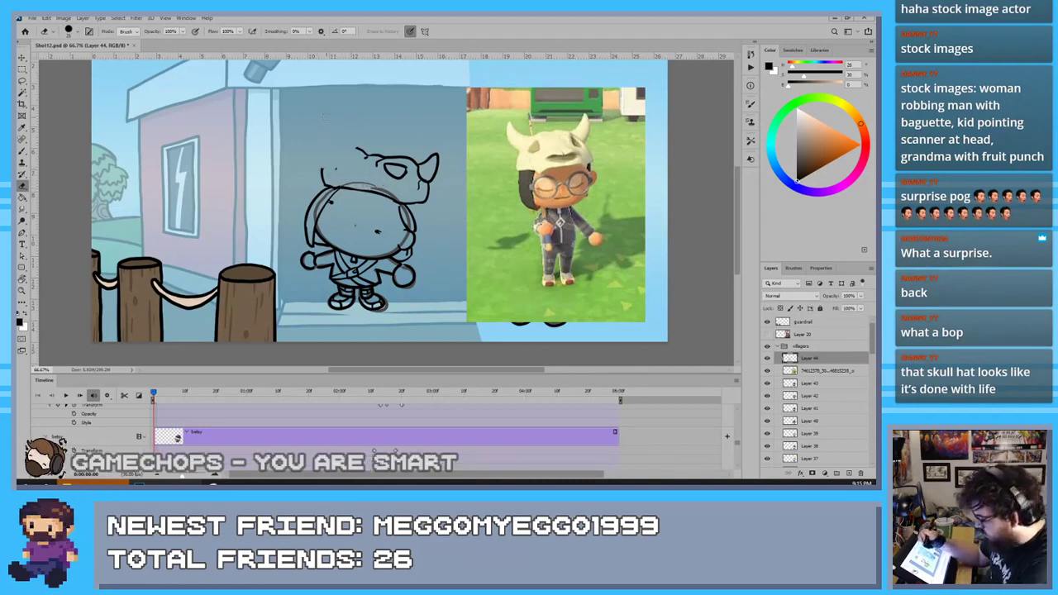
key(b)
key(e)
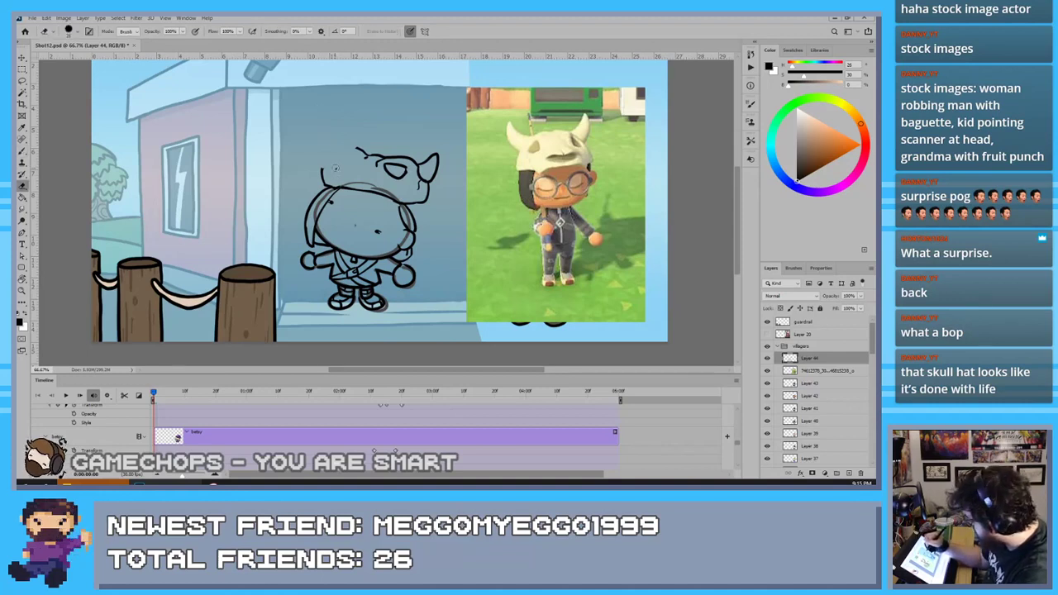
key(b)
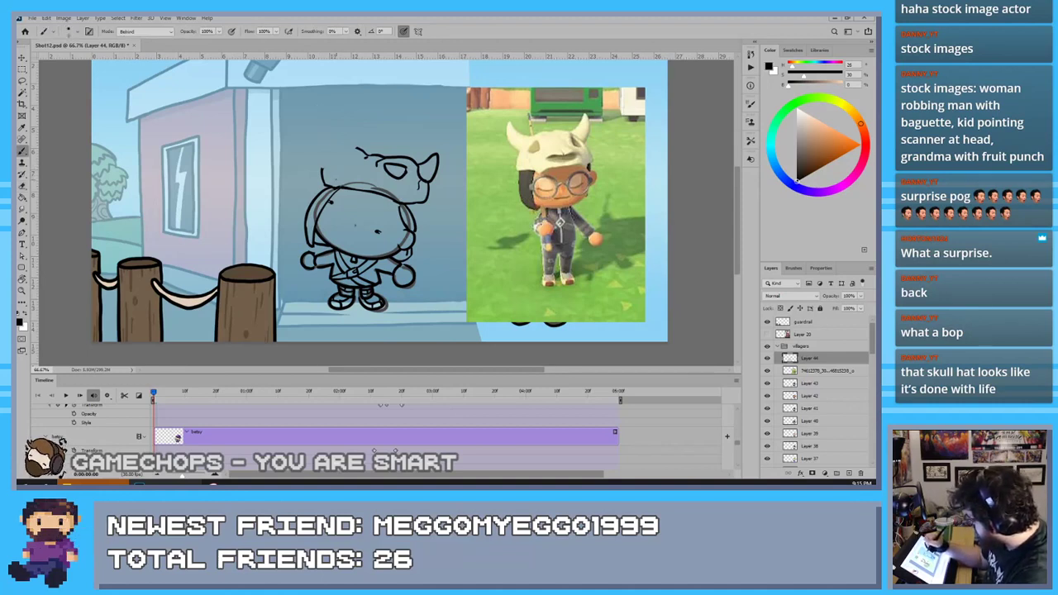
Redraw the erased eye hollow and the skull hat's bumpy top outline
mouse_move(345, 173)
mouse_down()
mouse_move(351, 183)
mouse_move(342, 181)
mouse_move(372, 174)
mouse_up()
key(ctrl+z)
key(ctrl+z)
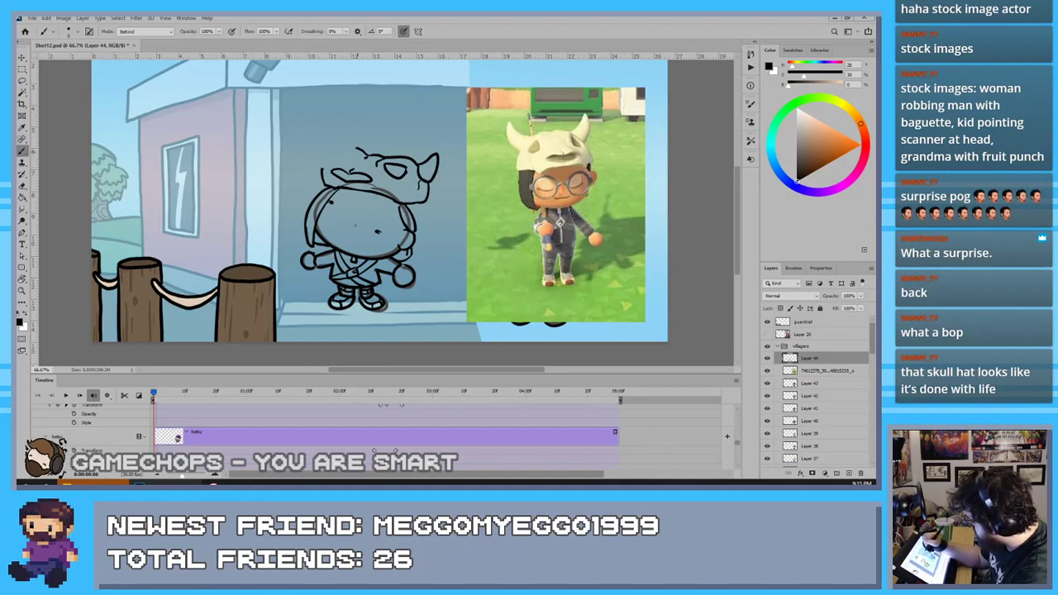
key(ctrl+z)
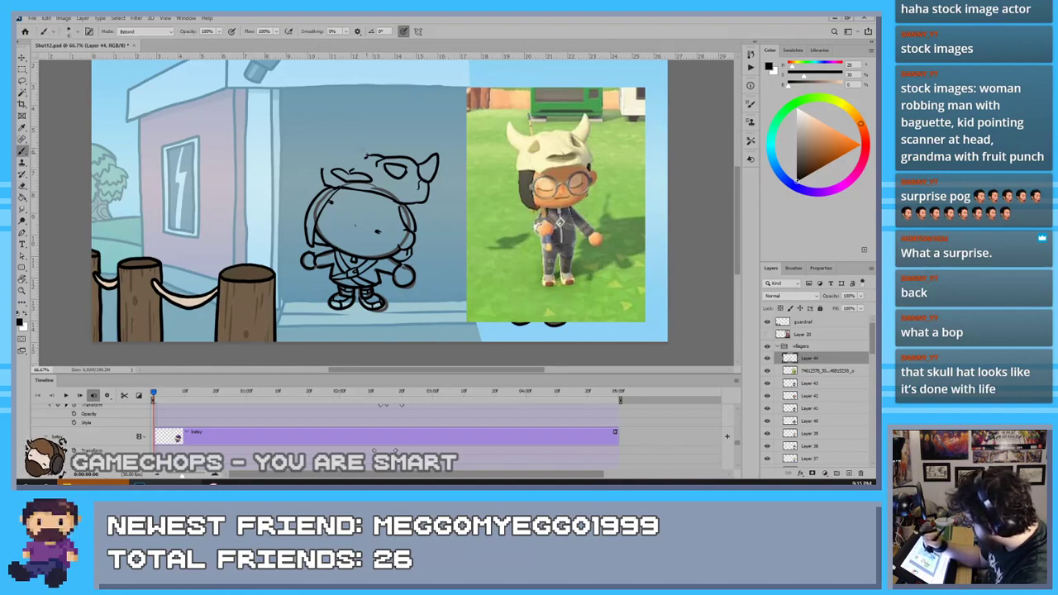
mouse_move(365, 153)
mouse_down()
mouse_move(323, 171)
mouse_move(334, 164)
mouse_up()
key(ctrl+z)
key(ctrl+z)
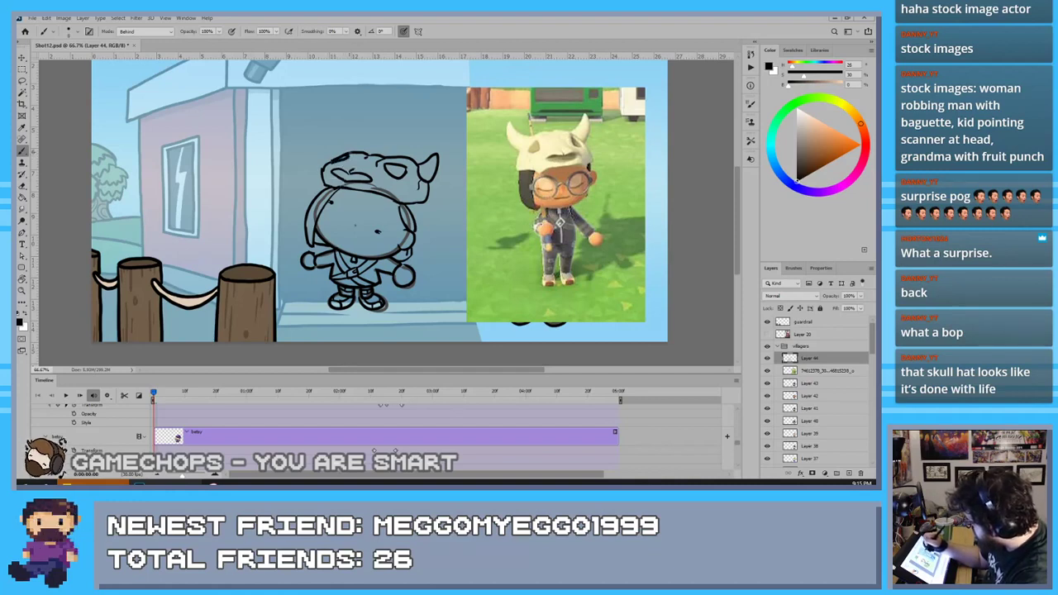
Redraw the missing horn of the skull hat so that it curves outward from the top outline
mouse_move(339, 140)
mouse_down()
mouse_move(330, 160)
mouse_move(349, 152)
mouse_up()
key(ctrl+z)
key(ctrl+z)
key(ctrl+z)
mouse_move(332, 134)
mouse_down()
mouse_move(328, 161)
mouse_move(349, 152)
mouse_move(324, 167)
mouse_up()
key(ctrl+z)
key(ctrl+z)
key(ctrl+z)
key(ctrl+z)
key(ctrl+z)
key(ctrl+z)
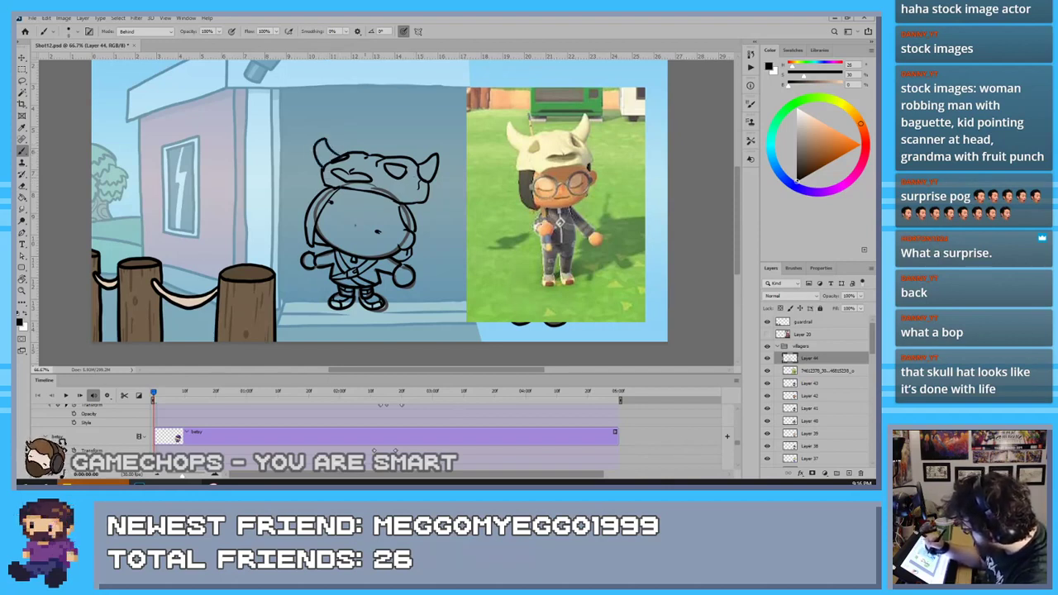
Lasso the whole horned hat, move it sideways to centre it over the head, and deselect it
click(22, 81)
mouse_move(327, 129)
mouse_down()
mouse_move(307, 154)
mouse_move(346, 197)
mouse_move(418, 201)
mouse_move(404, 207)
mouse_move(419, 211)
mouse_move(441, 197)
mouse_move(447, 162)
mouse_move(396, 135)
mouse_move(323, 137)
mouse_up()
key(v)
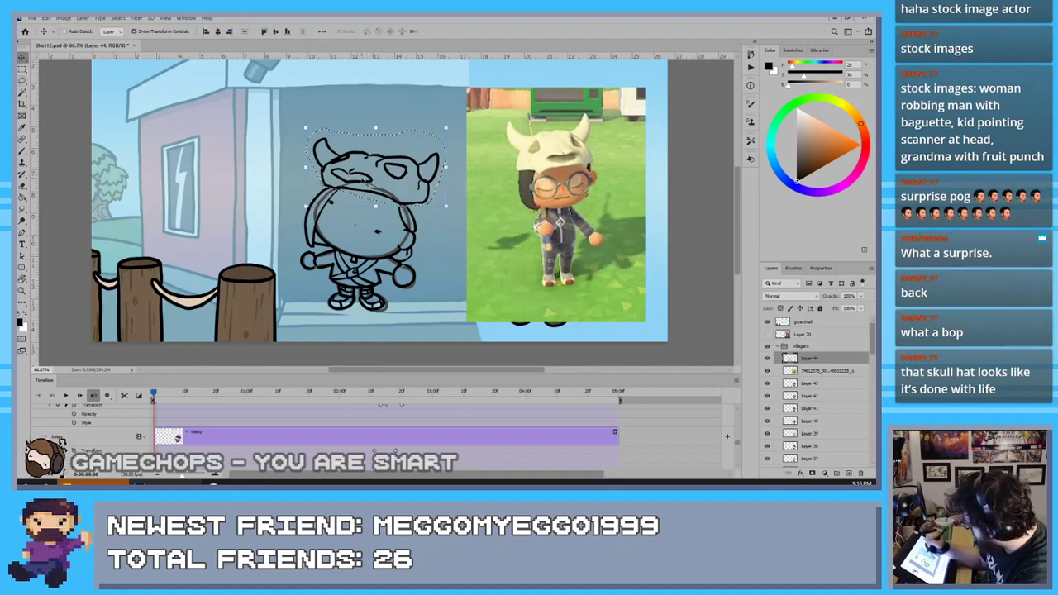
drag(362, 180, 349, 182)
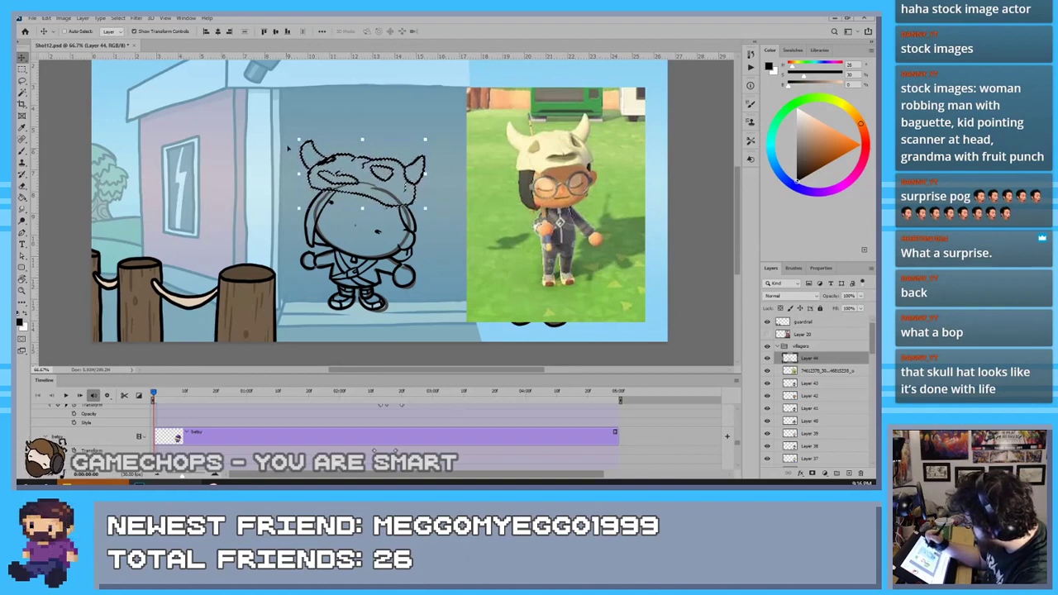
key(ctrl)
key(ctrl+d)
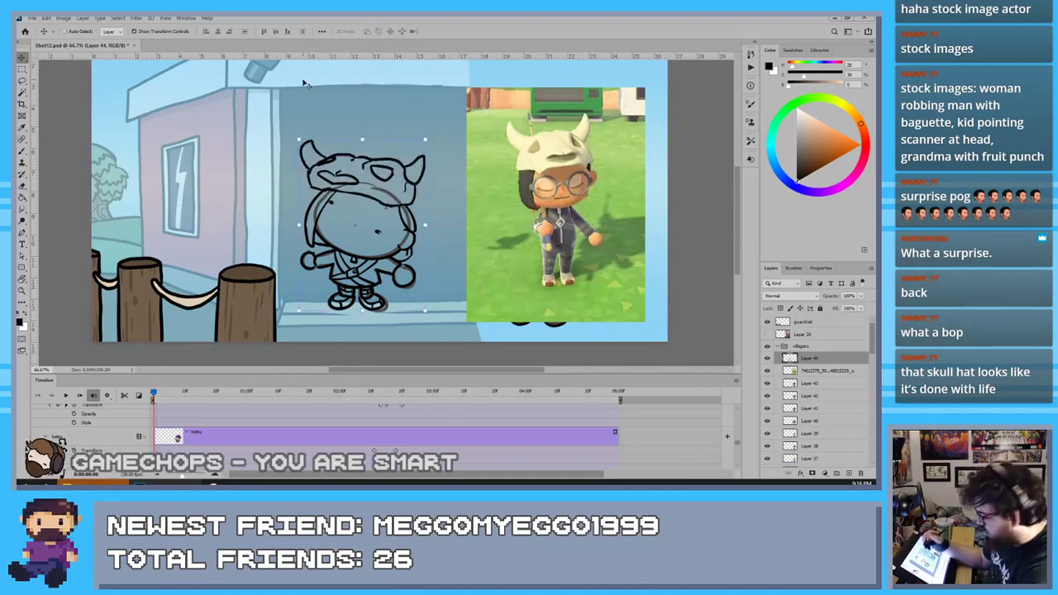
Ink the hat's jagged front edge over the forehead and redraw both horns pointing more upright
key(b)
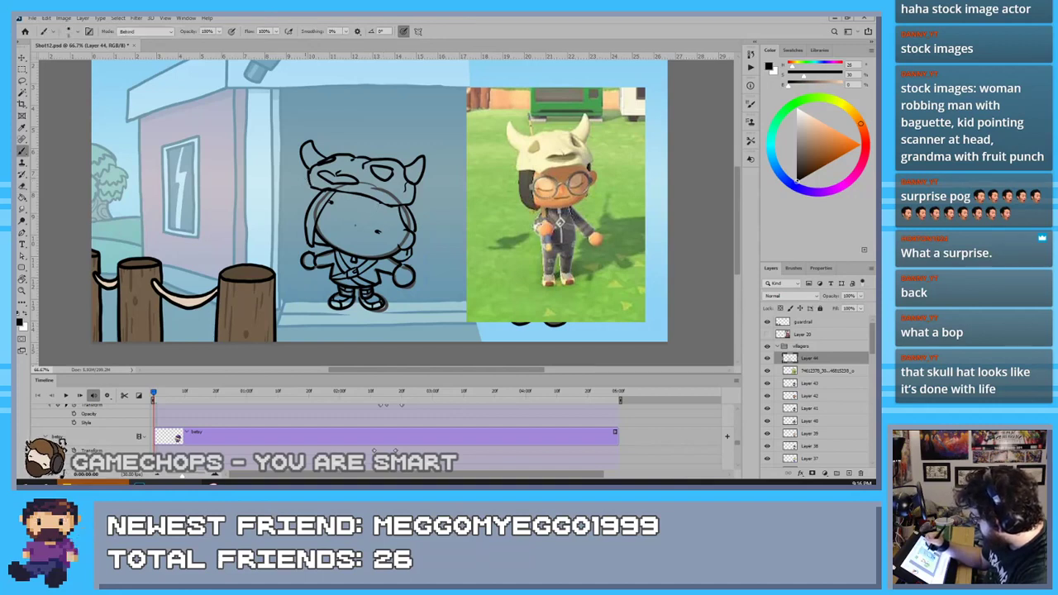
key(b)
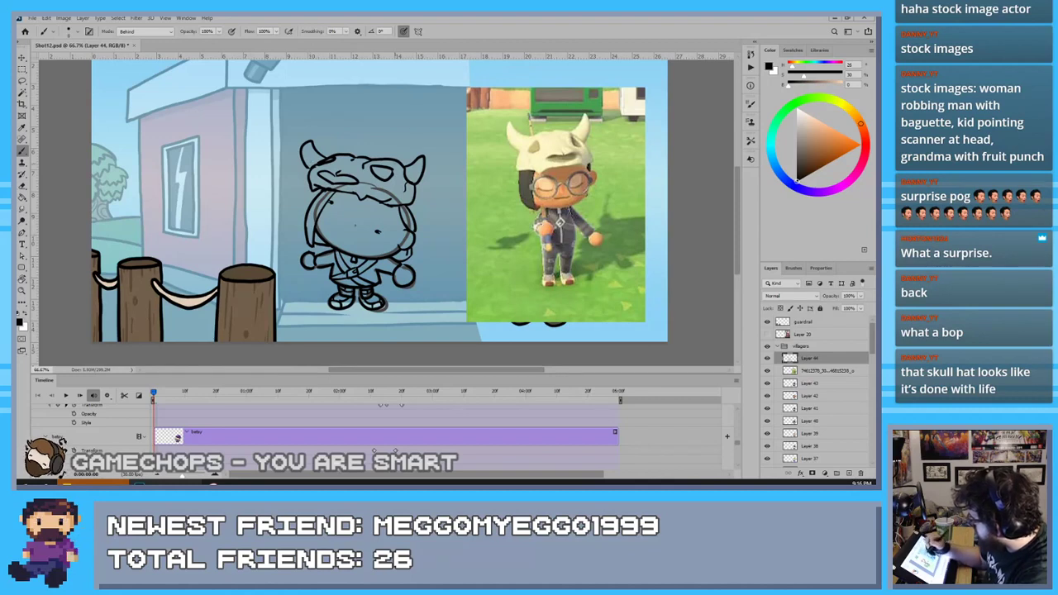
key(e)
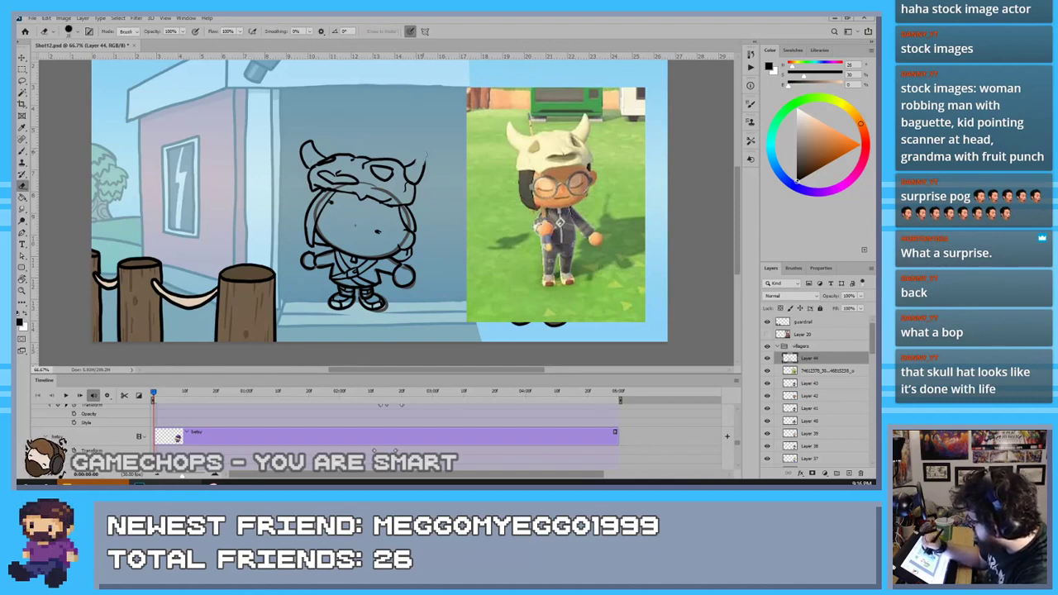
key(b)
mouse_move(414, 163)
mouse_down()
mouse_move(419, 151)
mouse_move(420, 179)
mouse_up()
key(e)
drag(306, 169, 312, 136)
key(b)
mouse_move(313, 136)
mouse_down()
mouse_move(313, 166)
mouse_move(312, 134)
mouse_up()
key(ctrl+z)
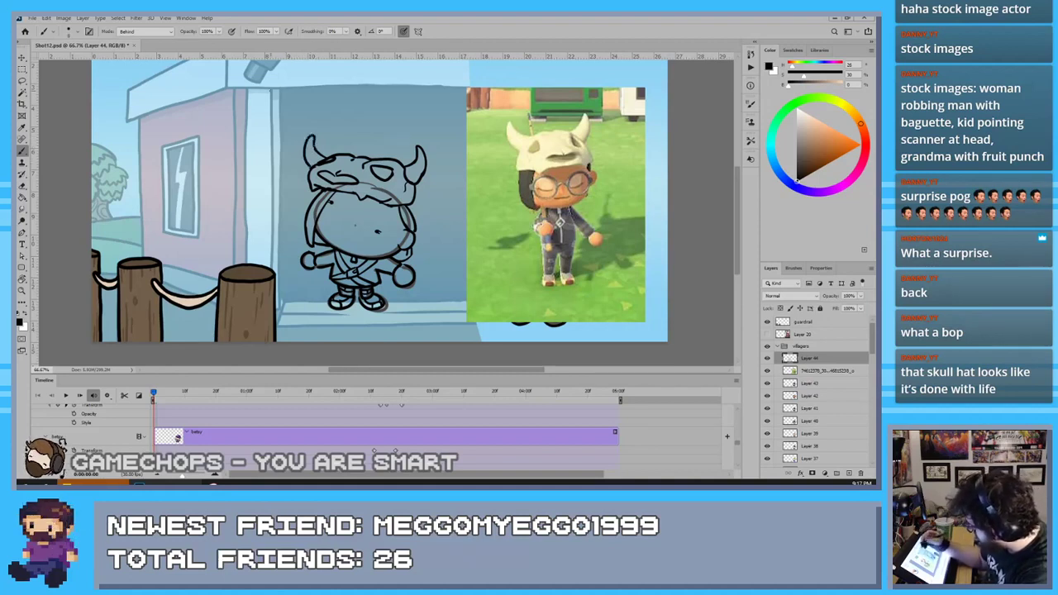
Ink the round glasses around both eyes, join the lenses with a bridge and clean up the surrounding lines
mouse_move(340, 198)
mouse_down()
mouse_move(319, 202)
mouse_move(341, 198)
mouse_move(320, 226)
mouse_move(340, 199)
mouse_move(317, 208)
mouse_move(338, 197)
mouse_up()
key(ctrl+z)
key(ctrl+z)
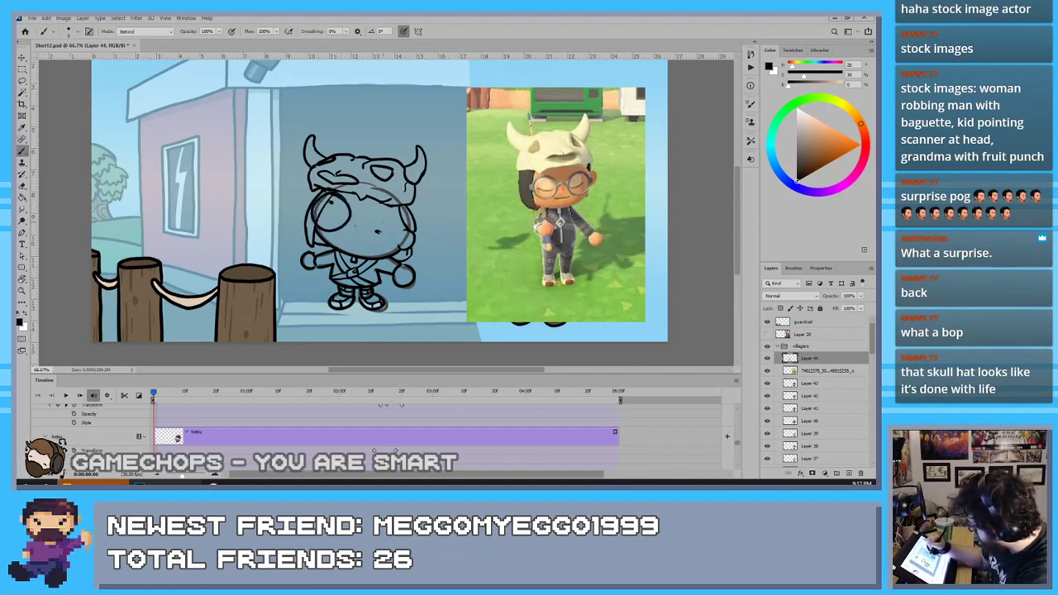
mouse_move(387, 219)
mouse_down()
mouse_move(397, 239)
mouse_move(381, 218)
mouse_move(358, 223)
mouse_move(385, 219)
mouse_up()
key(ctrl+z)
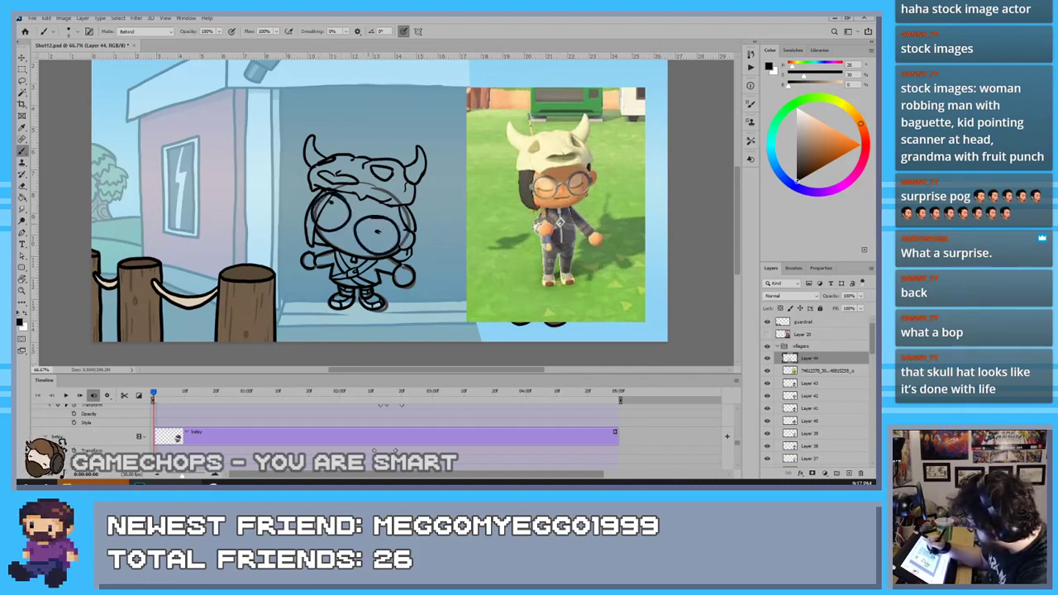
key(e)
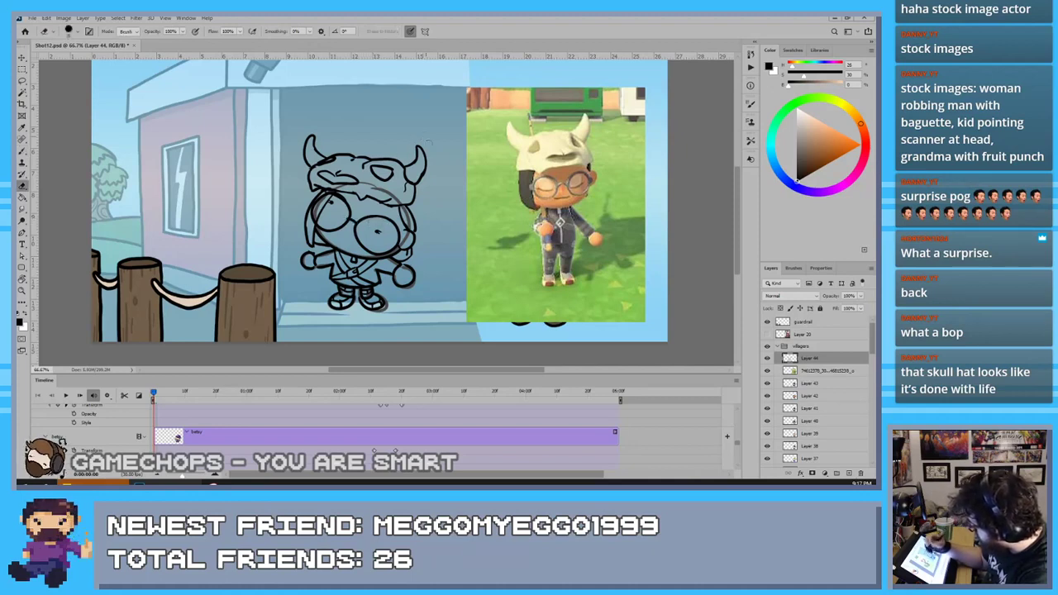
key(b)
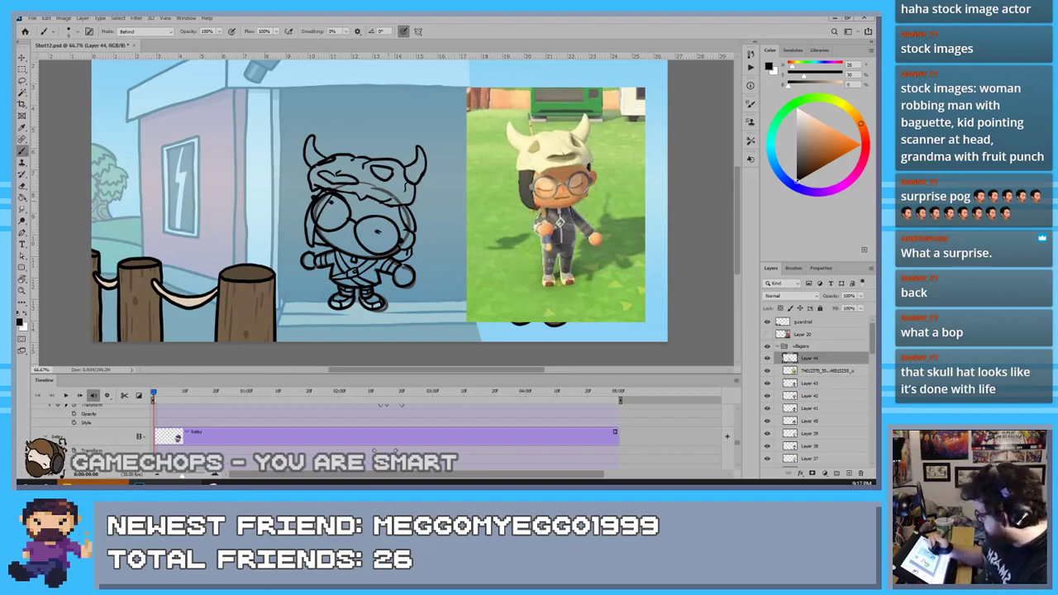
Sample the pale cream from the reference hat and fill the skull hat and both horns behind the ink lines
key(i)
click(477, 169)
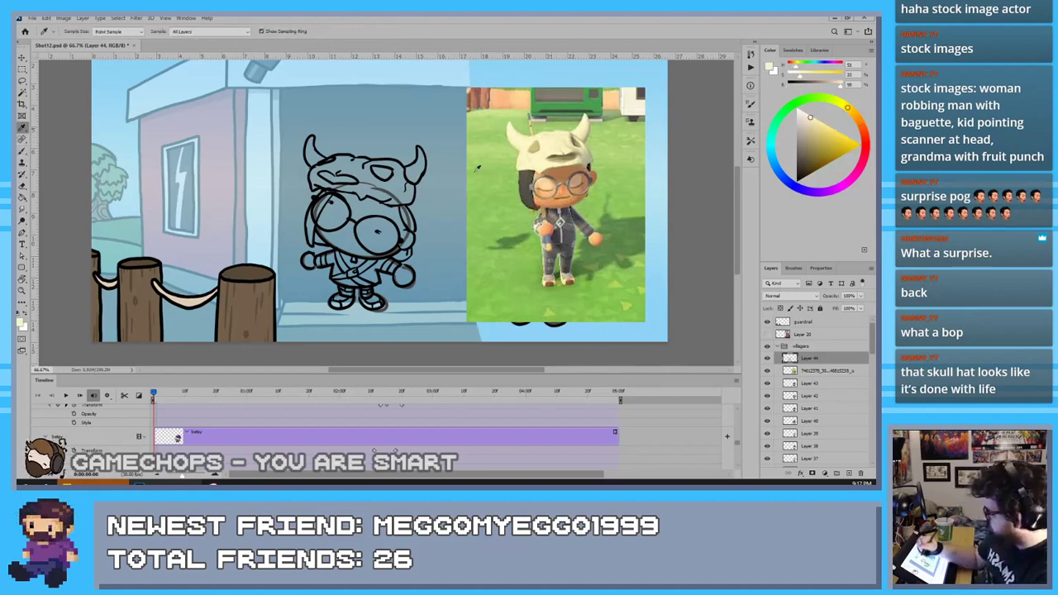
key(b)
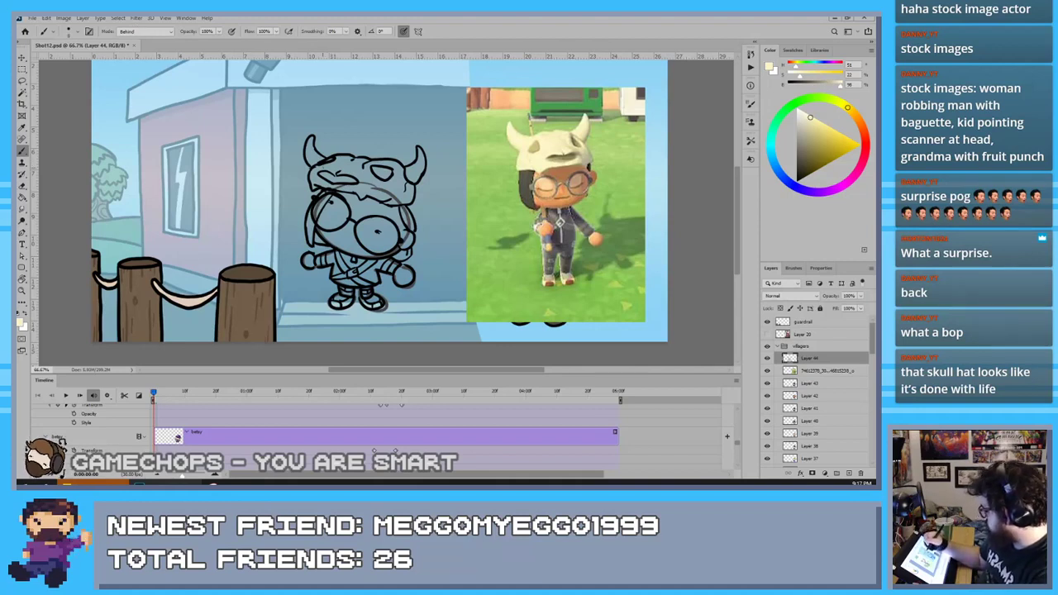
mouse_move(332, 171)
mouse_down()
mouse_move(312, 173)
mouse_move(314, 187)
mouse_move(317, 177)
mouse_move(370, 197)
mouse_move(351, 167)
mouse_move(322, 164)
mouse_move(348, 156)
mouse_move(370, 185)
mouse_move(369, 156)
mouse_move(400, 162)
mouse_move(411, 201)
mouse_move(368, 195)
mouse_move(370, 171)
mouse_move(397, 170)
mouse_move(380, 190)
mouse_move(409, 187)
mouse_up()
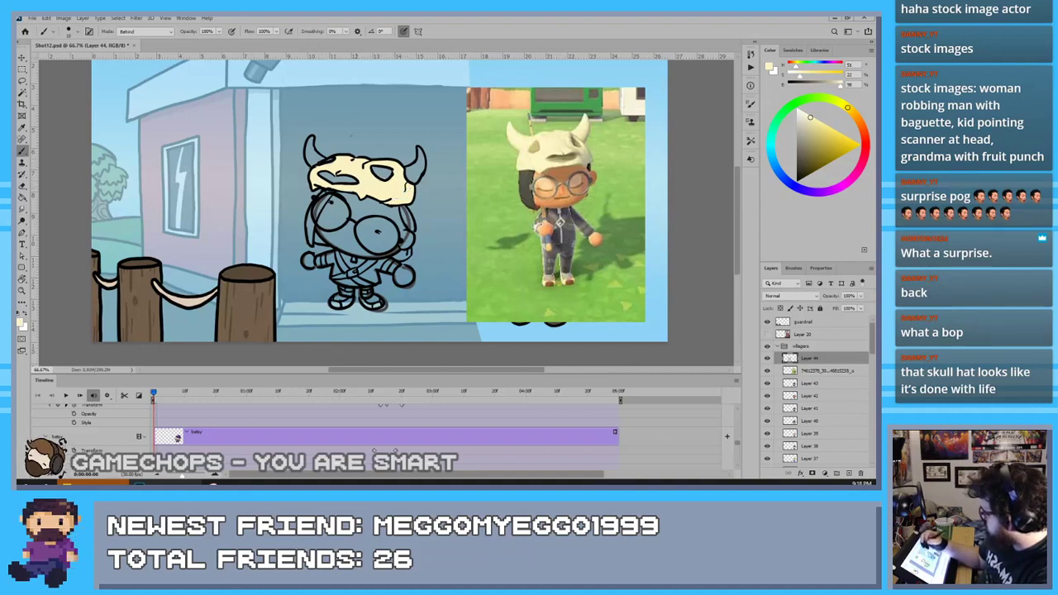
drag(332, 164, 321, 164)
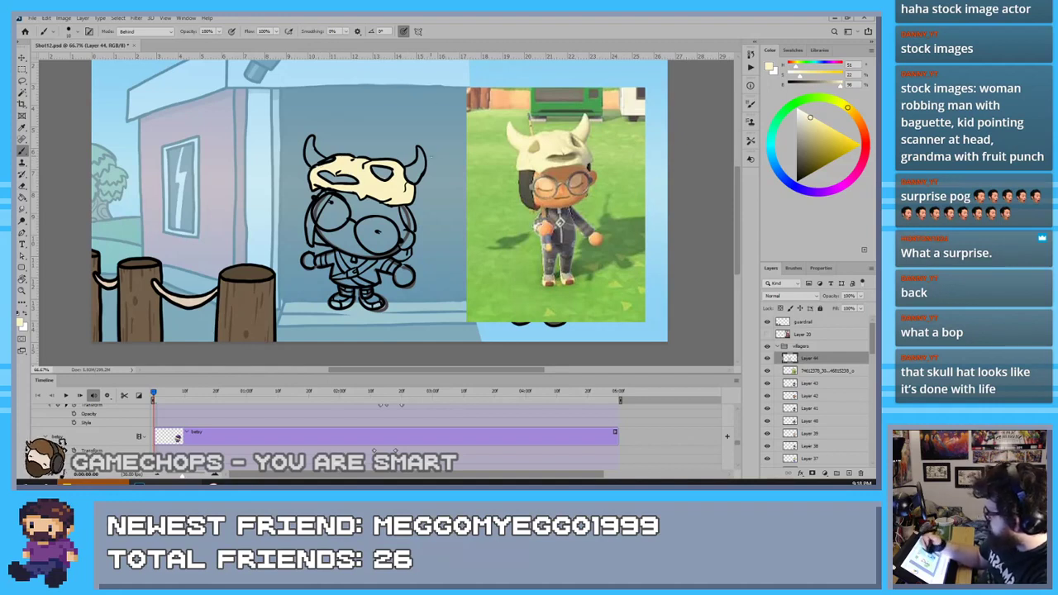
mouse_move(418, 179)
mouse_down()
mouse_move(410, 157)
mouse_move(402, 173)
mouse_up()
drag(311, 140, 320, 156)
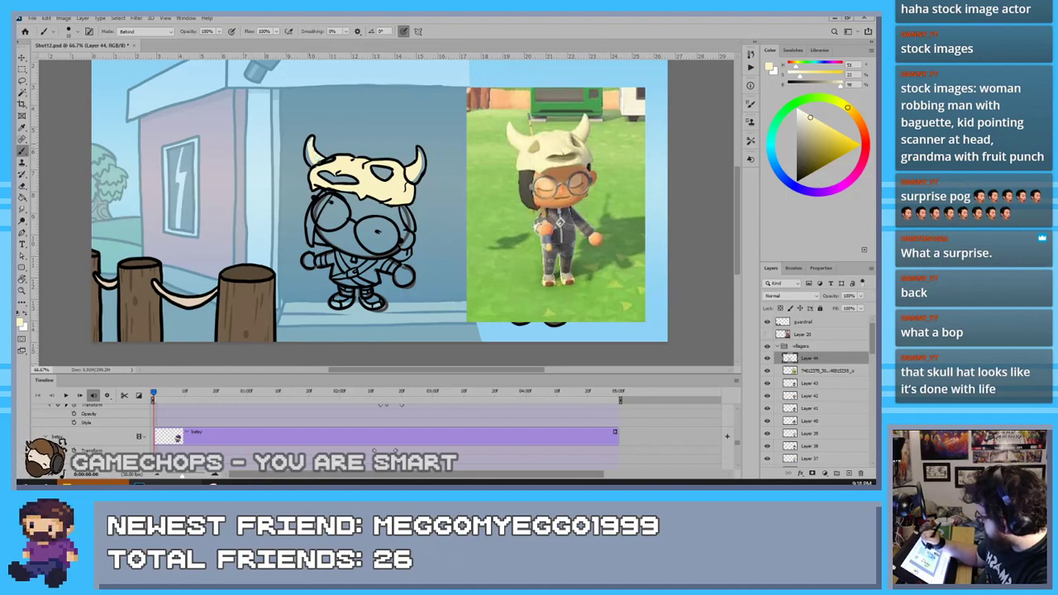
Sample the brown hat shadow from the reference, fill the skull's eye holes and shade the edges of the horns
key(i)
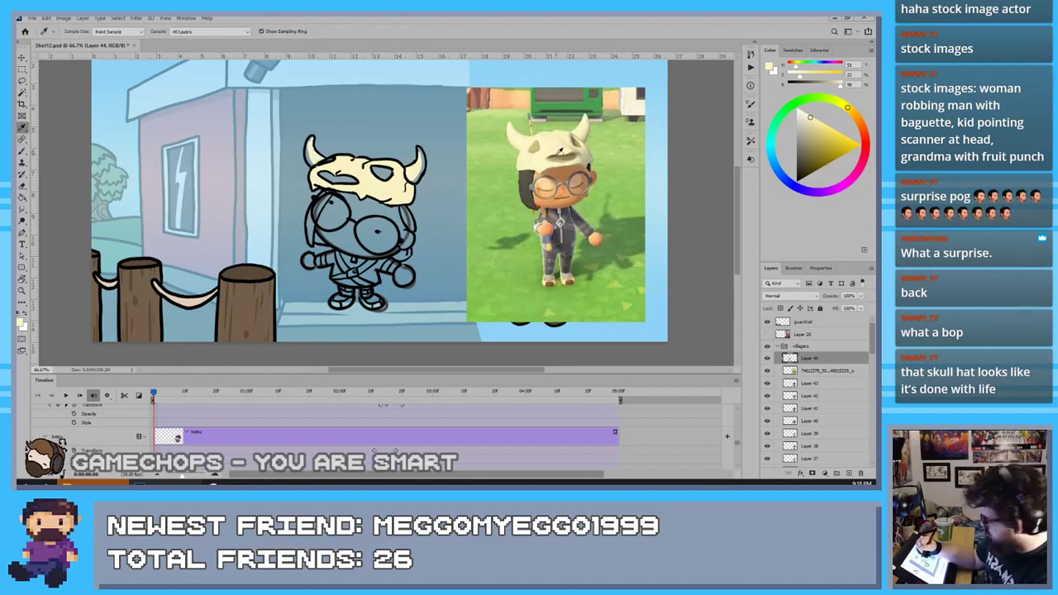
click(559, 156)
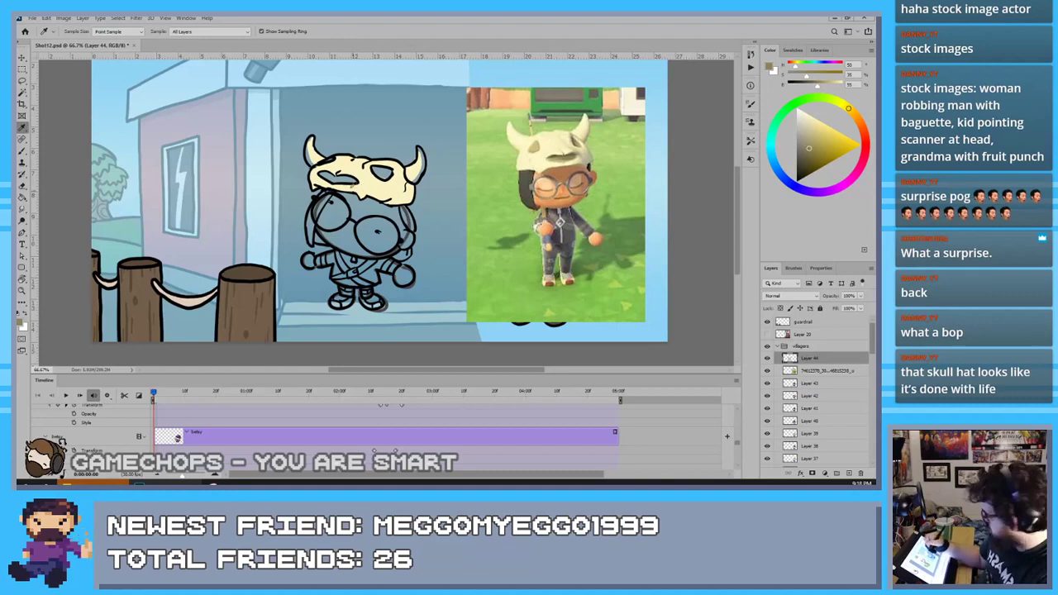
key(b)
mouse_move(354, 182)
mouse_down()
mouse_move(324, 174)
mouse_move(424, 161)
mouse_move(420, 150)
mouse_up()
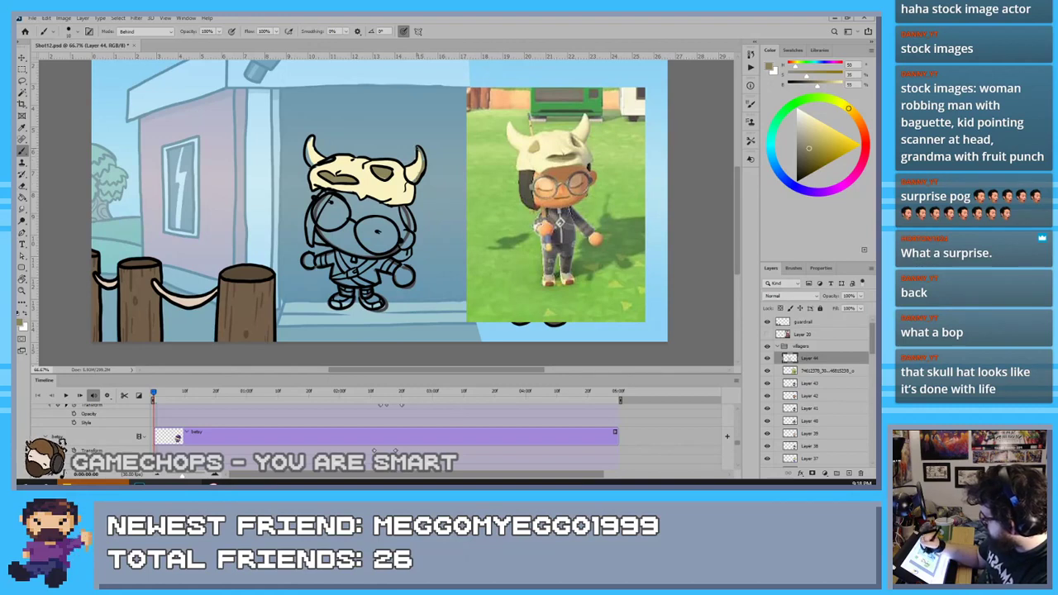
drag(312, 141, 310, 138)
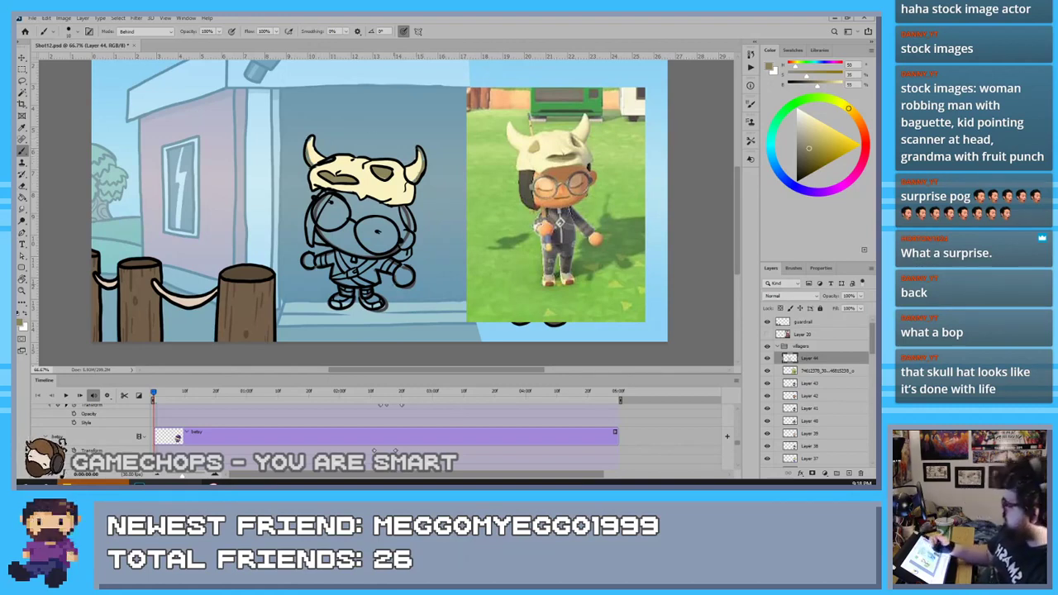
Paint the hair on both sides of the face with the reference's dark brown-grey, using a darker shade for the lower strands
alt+click(525, 176)
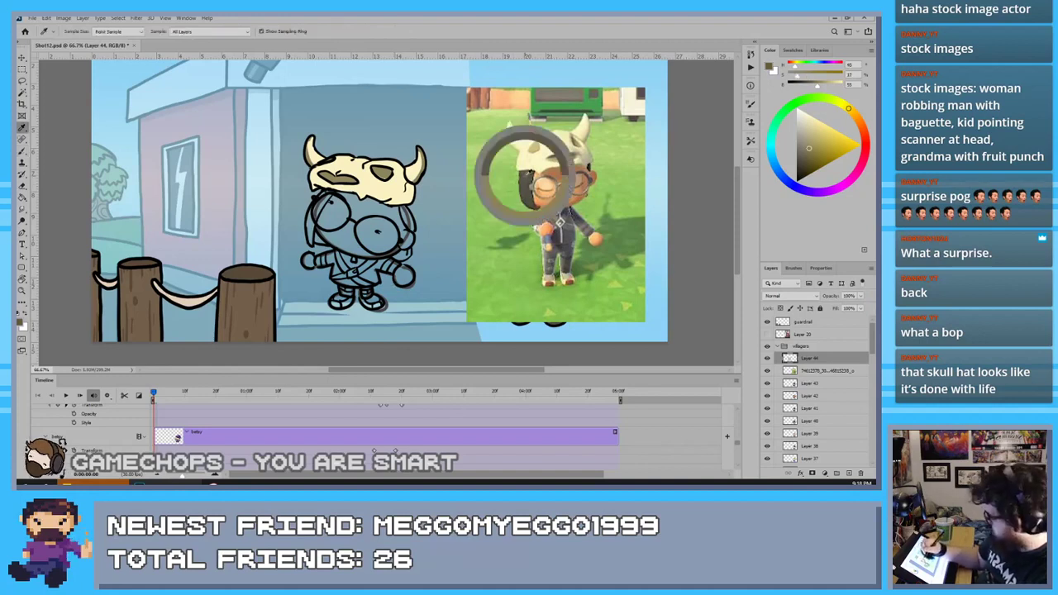
mouse_move(403, 206)
mouse_down()
mouse_move(406, 226)
mouse_move(407, 210)
mouse_up()
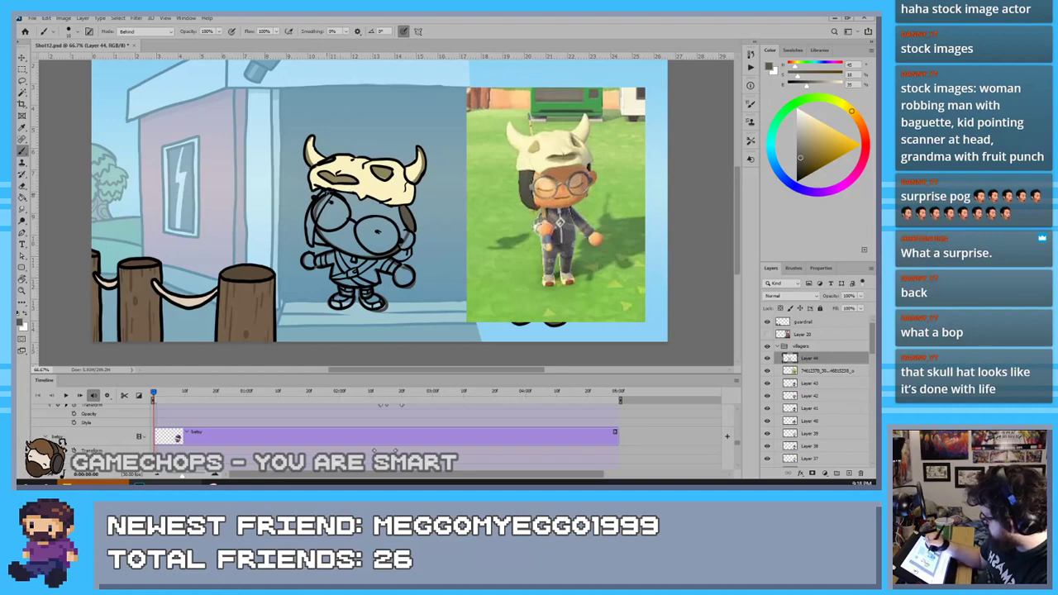
mouse_move(321, 197)
mouse_down()
mouse_move(311, 237)
mouse_move(311, 209)
mouse_up()
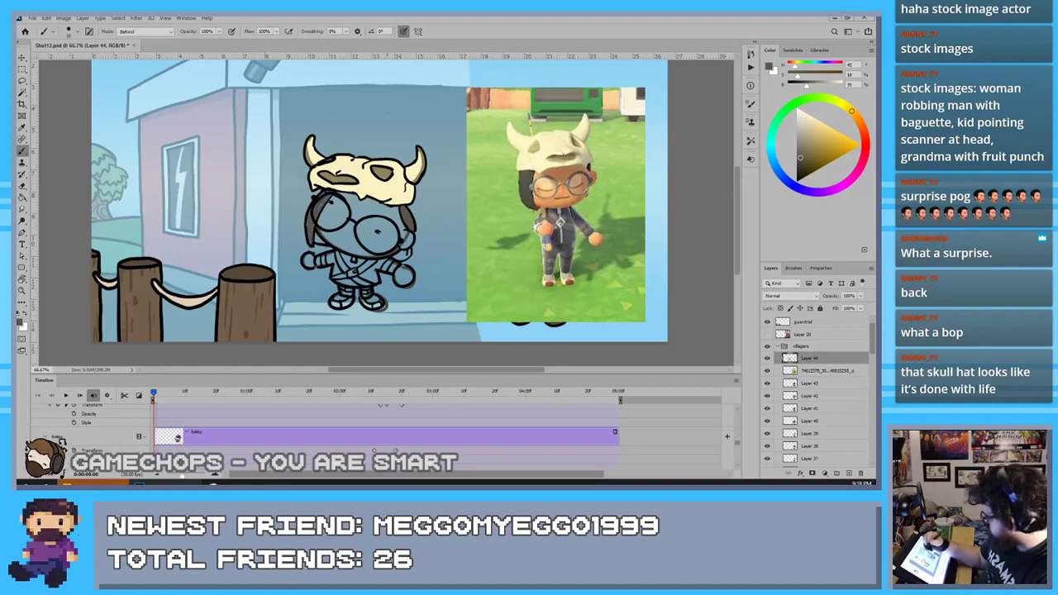
click(798, 167)
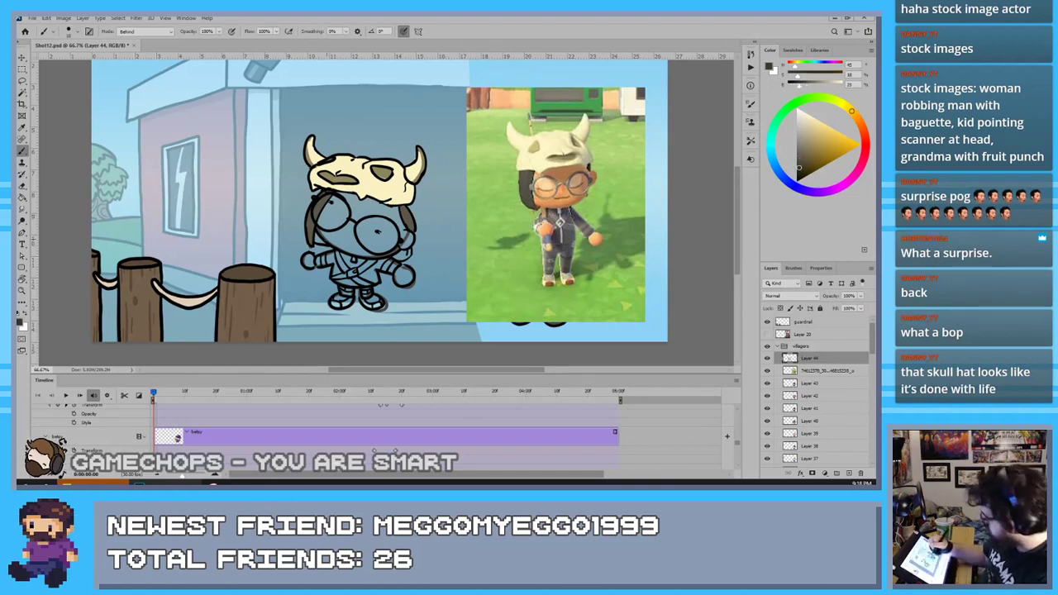
drag(312, 235, 321, 241)
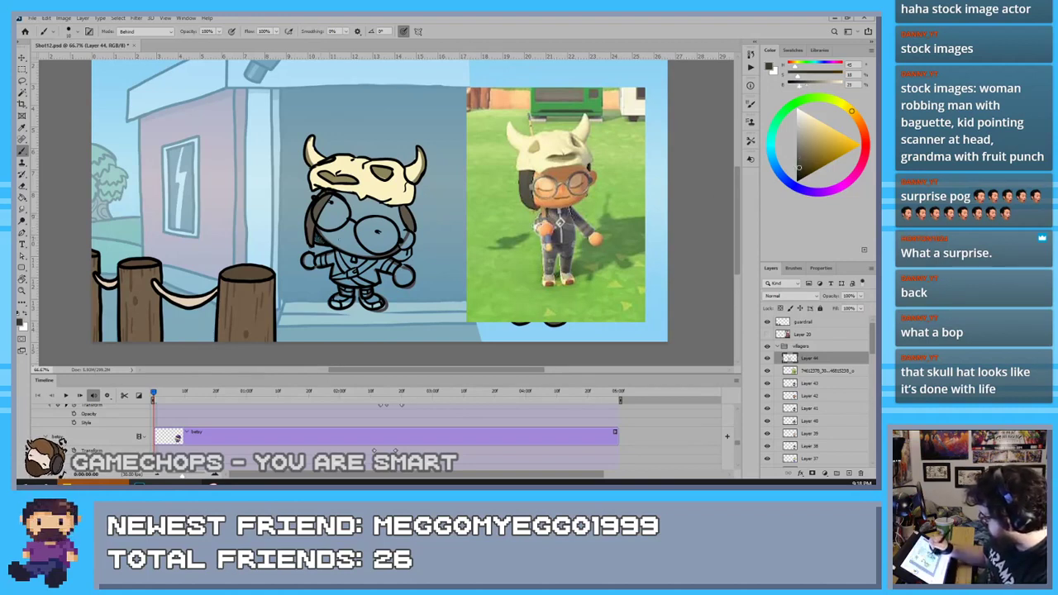
drag(401, 251, 398, 260)
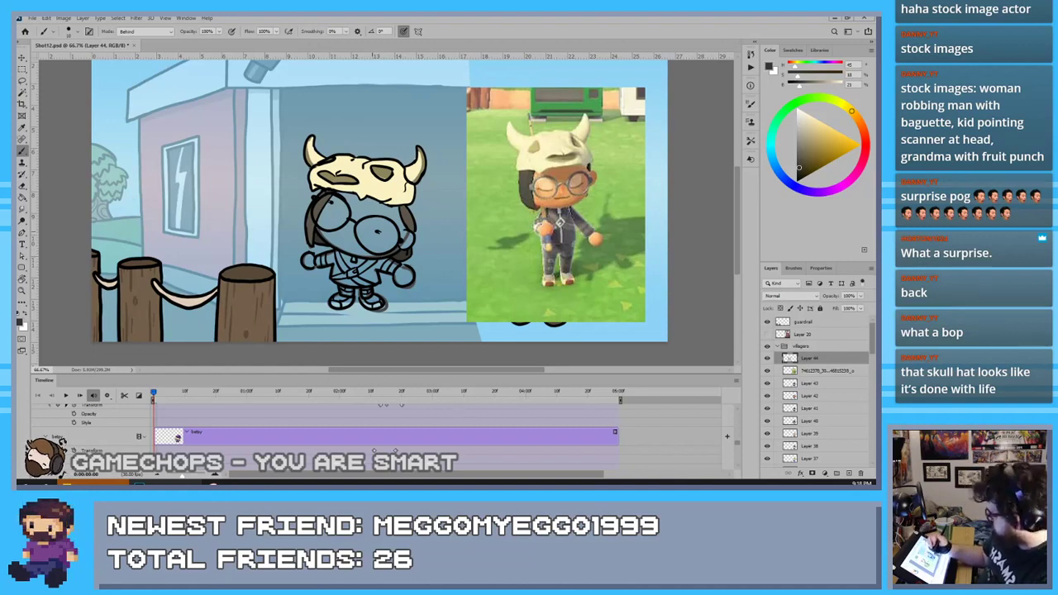
Sample greys from the reference and paint the diagonal strap and belt across the villager's outfit
key(i)
click(552, 205)
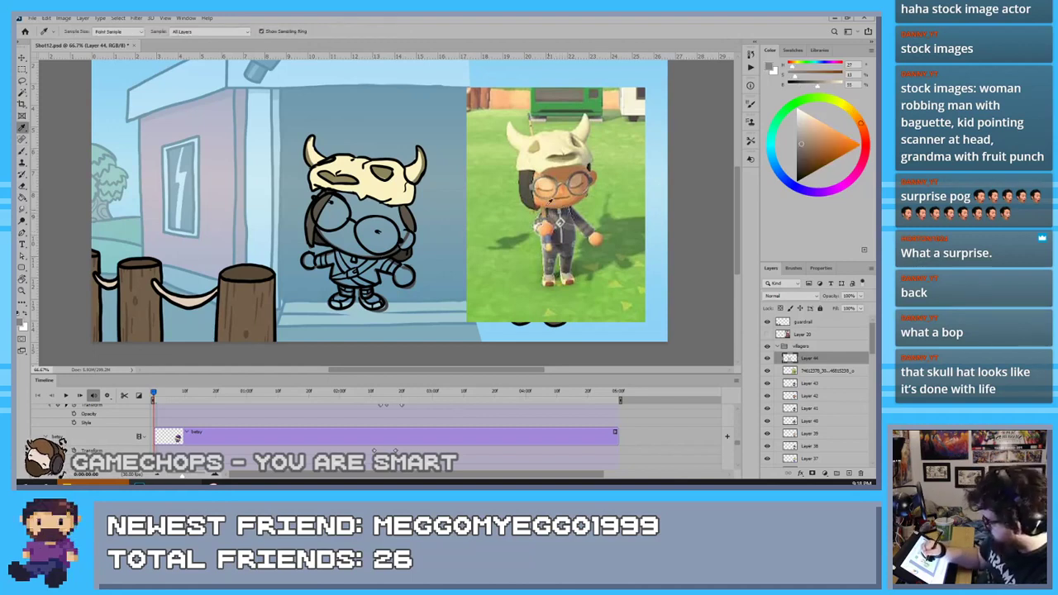
key(b)
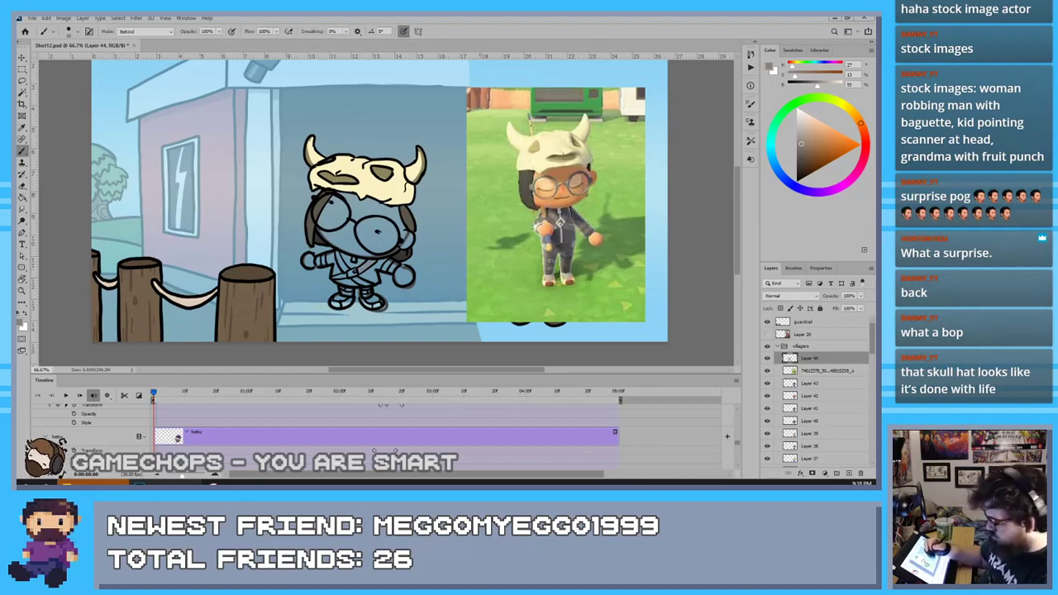
key(i)
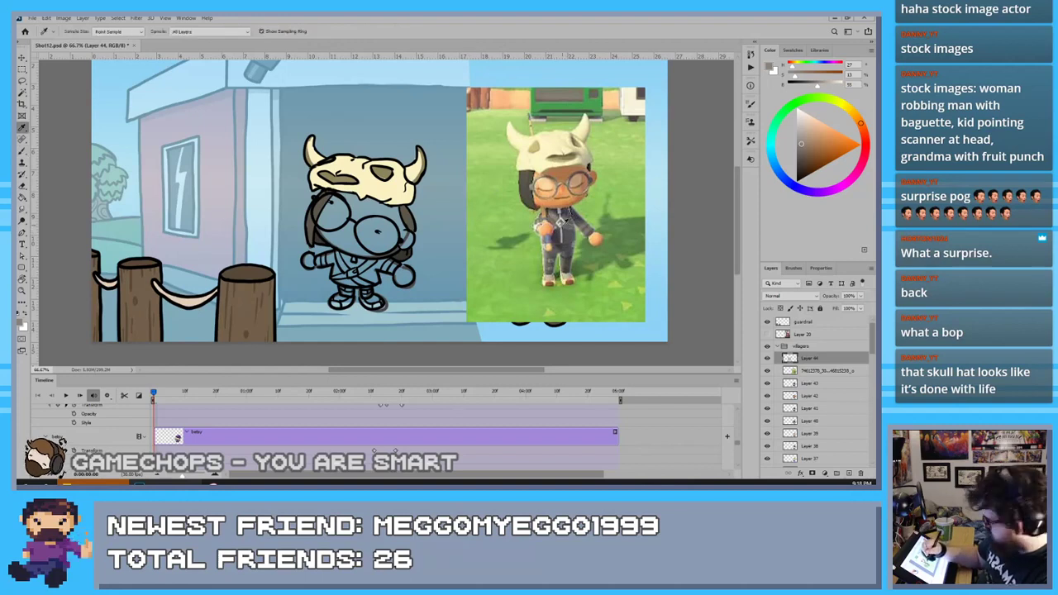
click(529, 281)
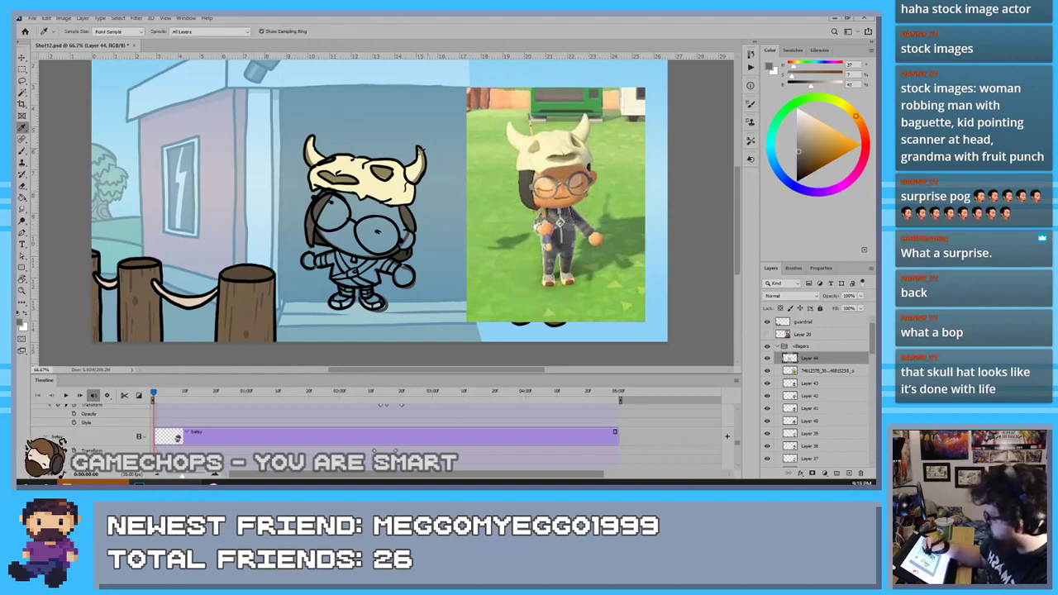
key(b)
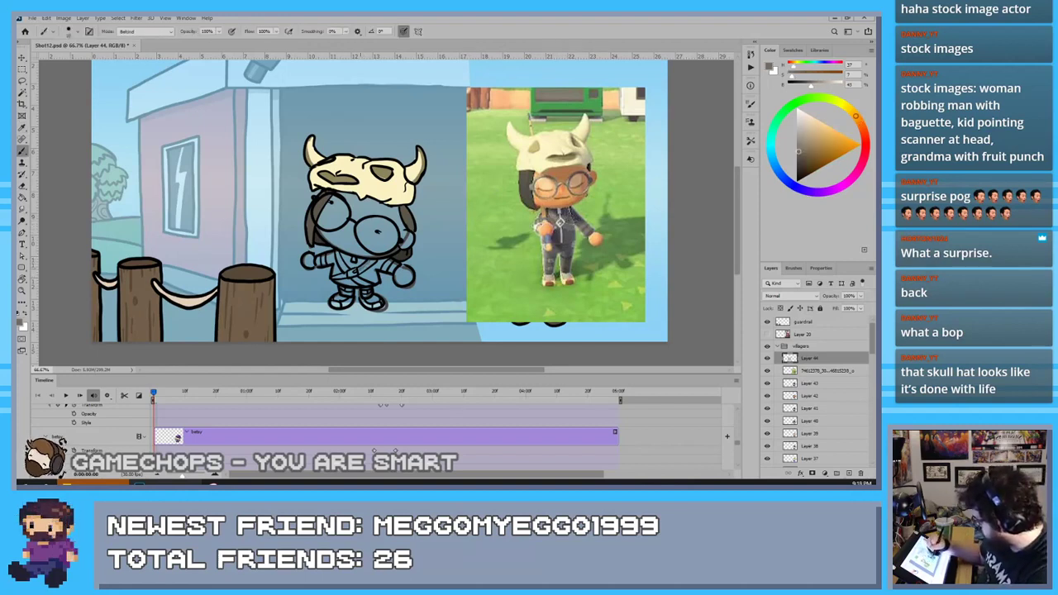
drag(334, 275, 362, 281)
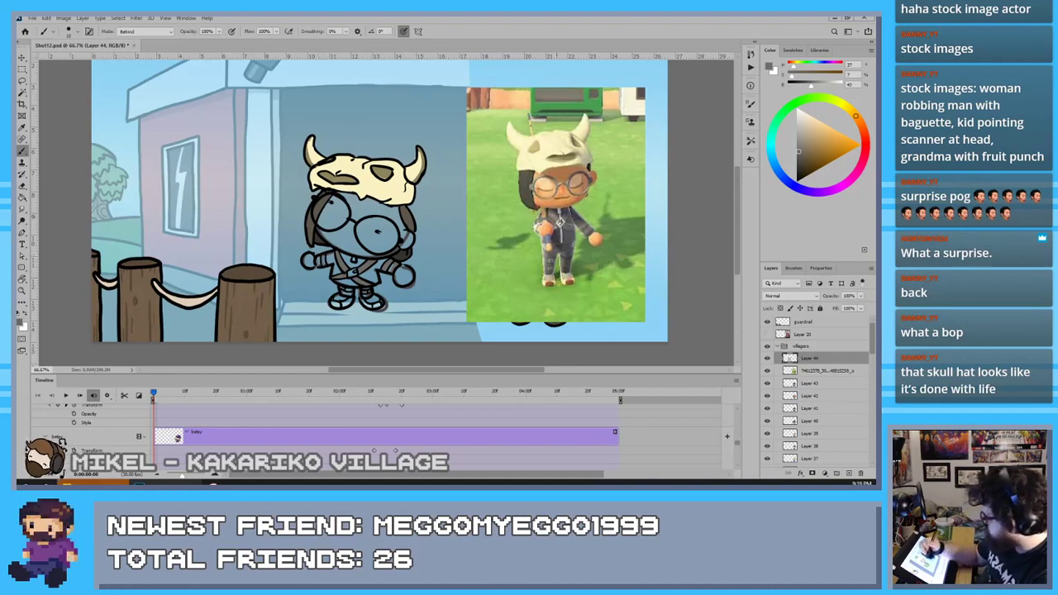
Sample the dark outfit colour from the reference, fill the villager's jacket, sleeves and legs, and choose a light grey
alt+click(567, 234)
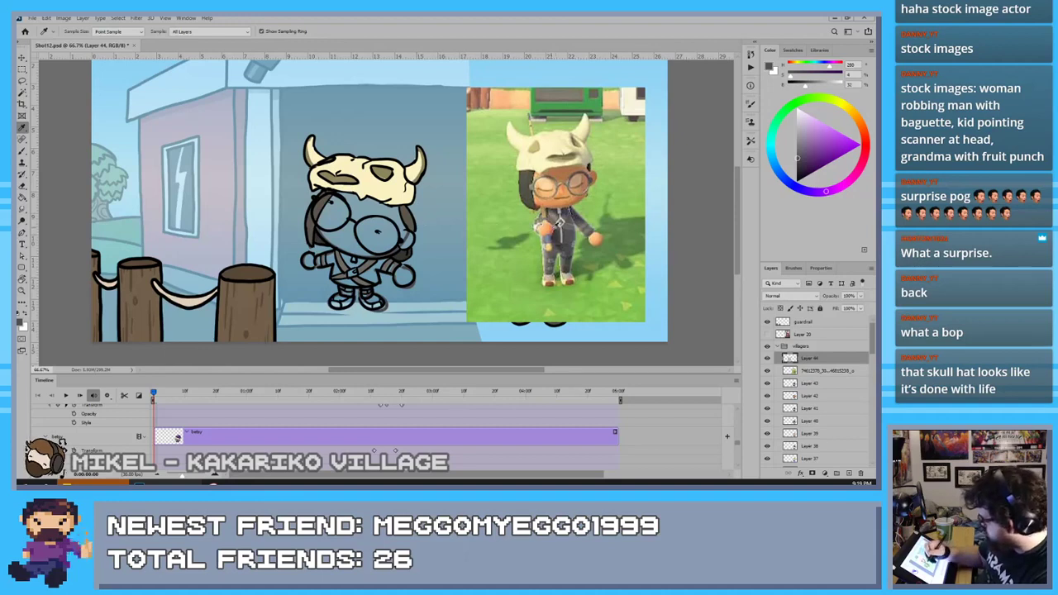
alt+click(561, 235)
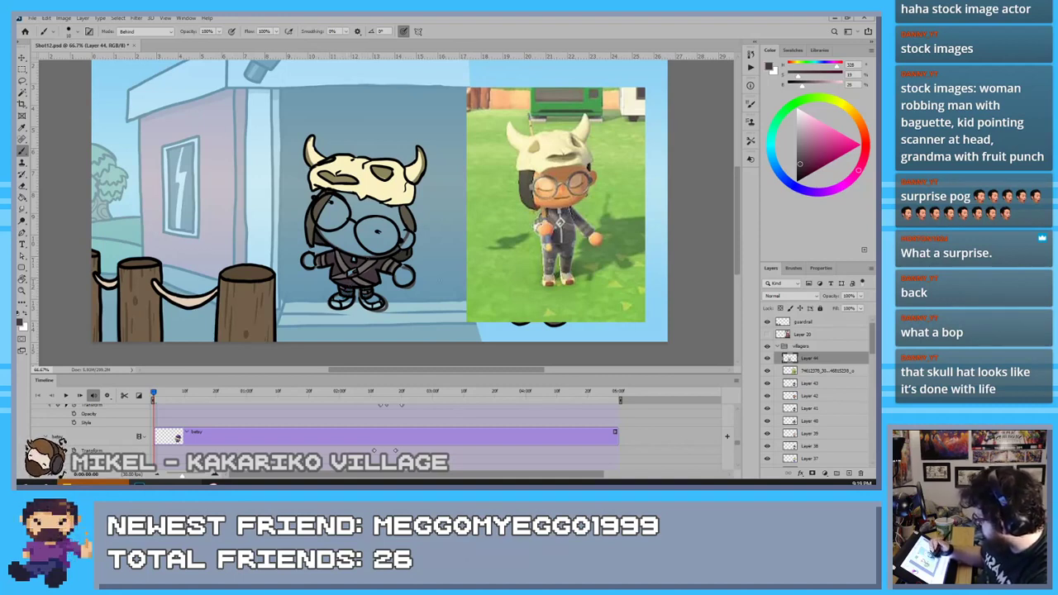
click(798, 125)
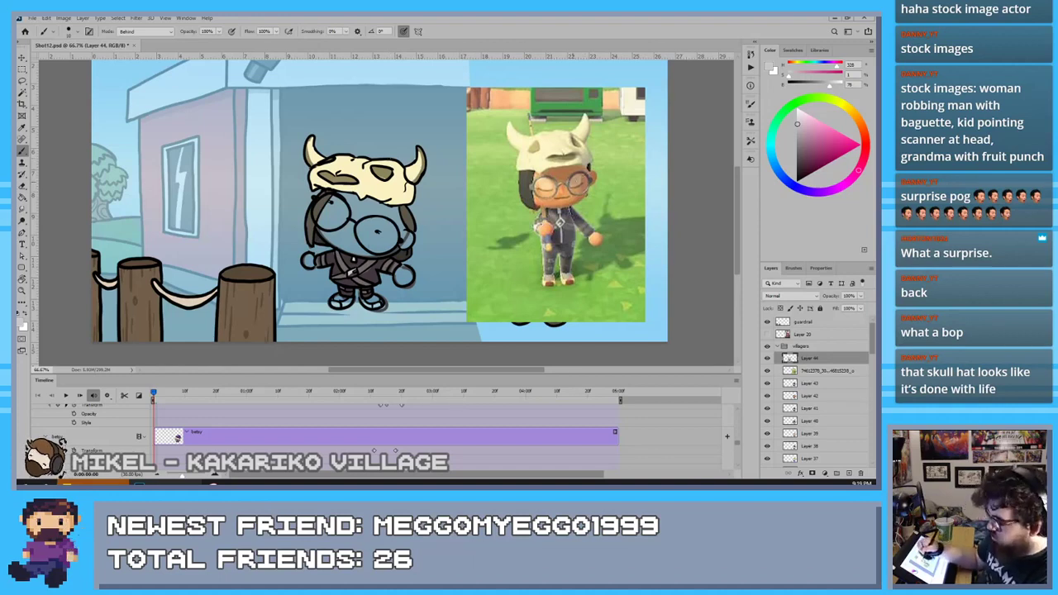
Sample the shaded brown skin from the reference forehead and paint the shadow beneath the hat's jagged edge
key(alt)
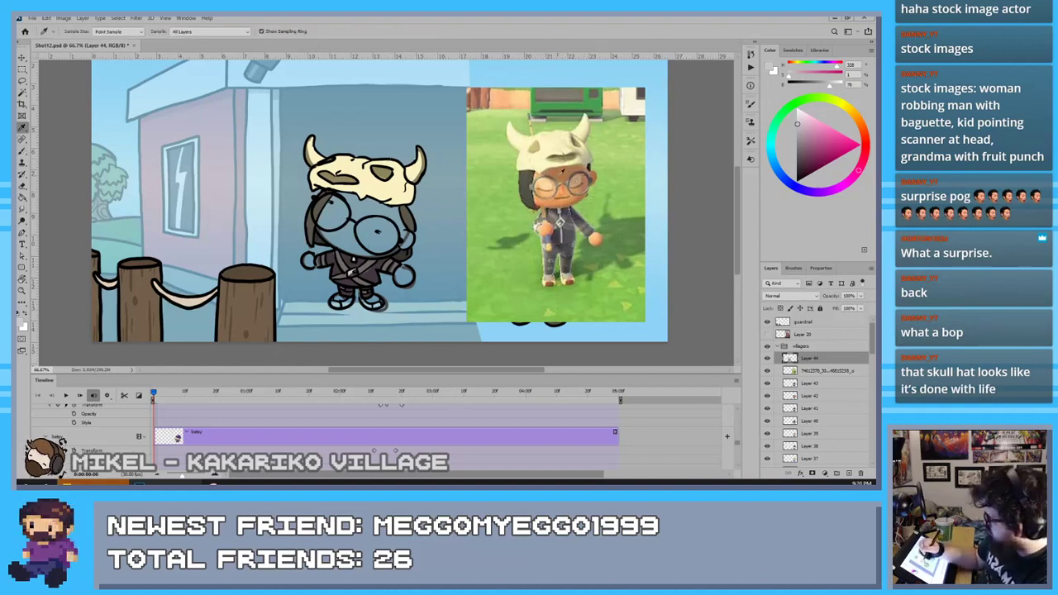
click(562, 169)
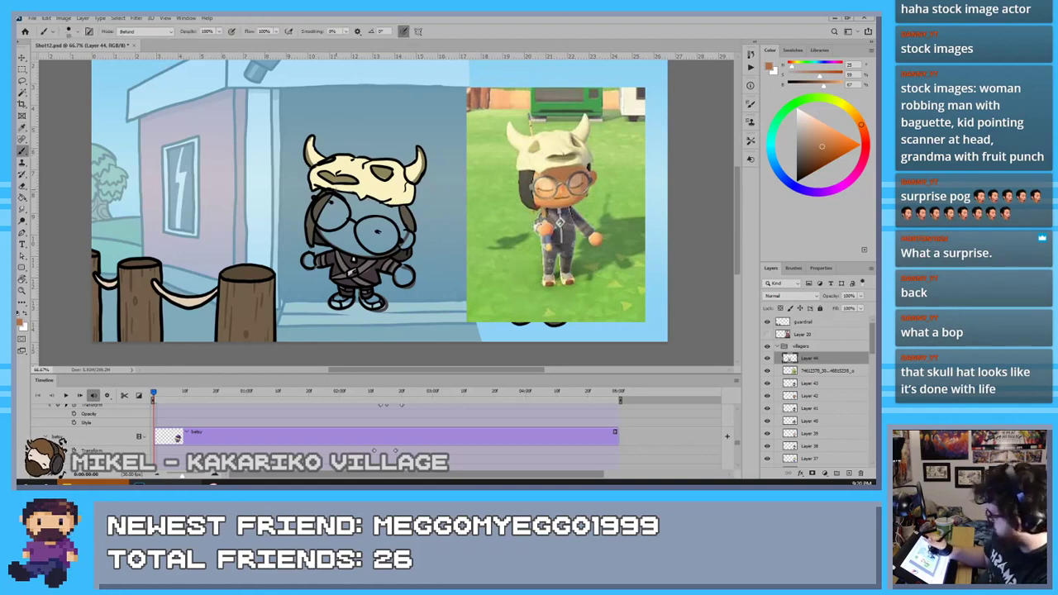
mouse_move(331, 190)
mouse_down()
mouse_move(389, 207)
mouse_move(367, 210)
mouse_move(378, 201)
mouse_up()
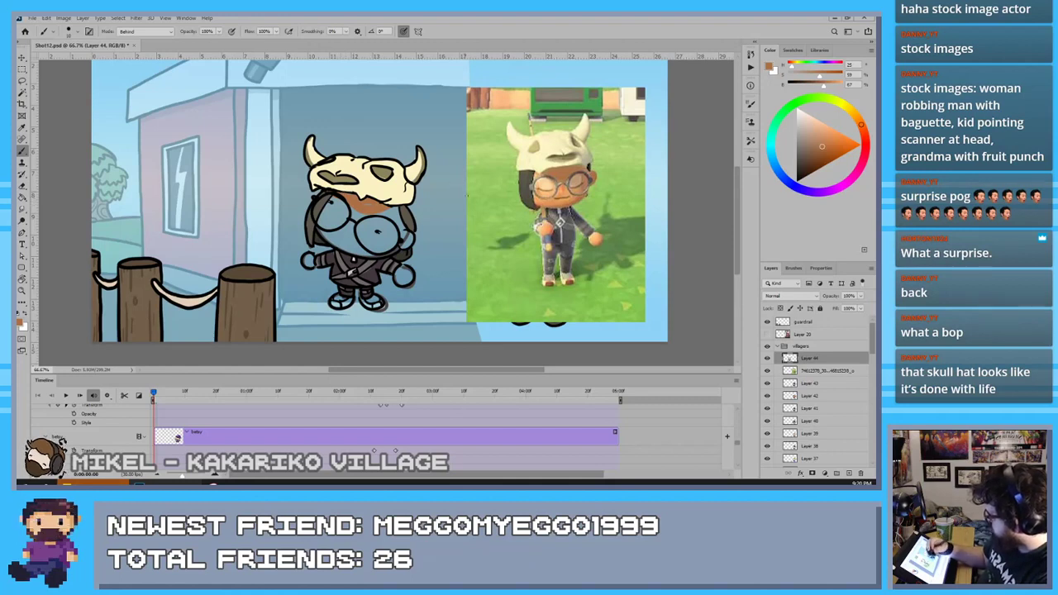
Sample the light orange skin tone from the reference hand and fill the villager's face and both hands
key(i)
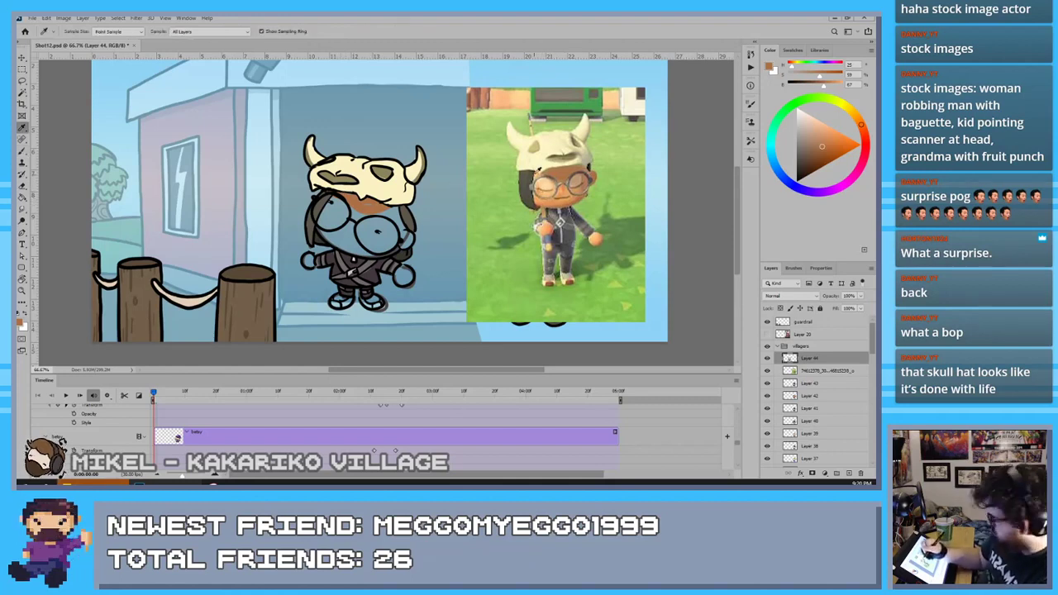
click(543, 223)
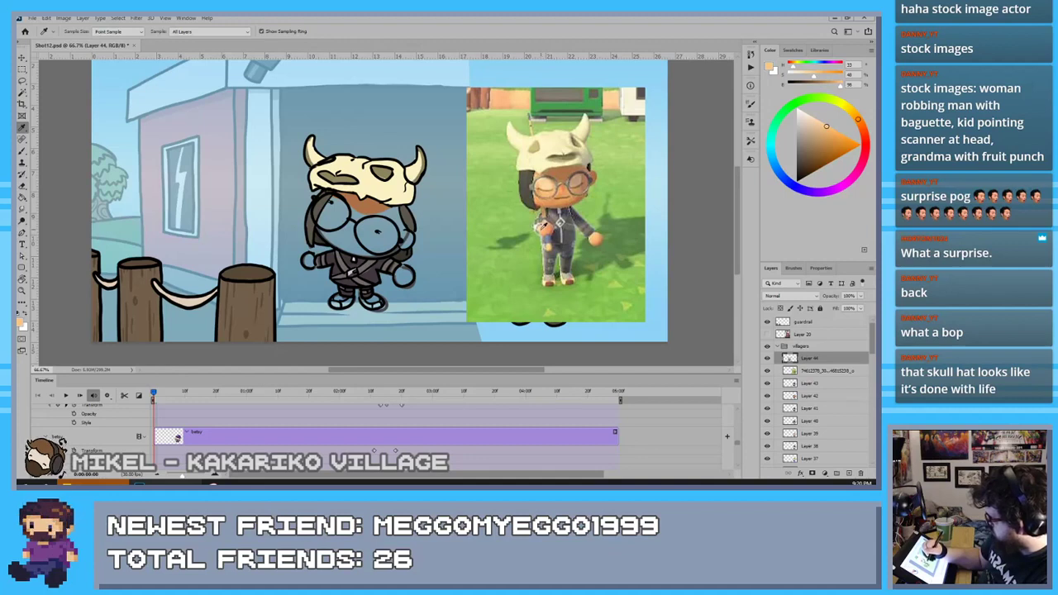
click(543, 227)
click(543, 228)
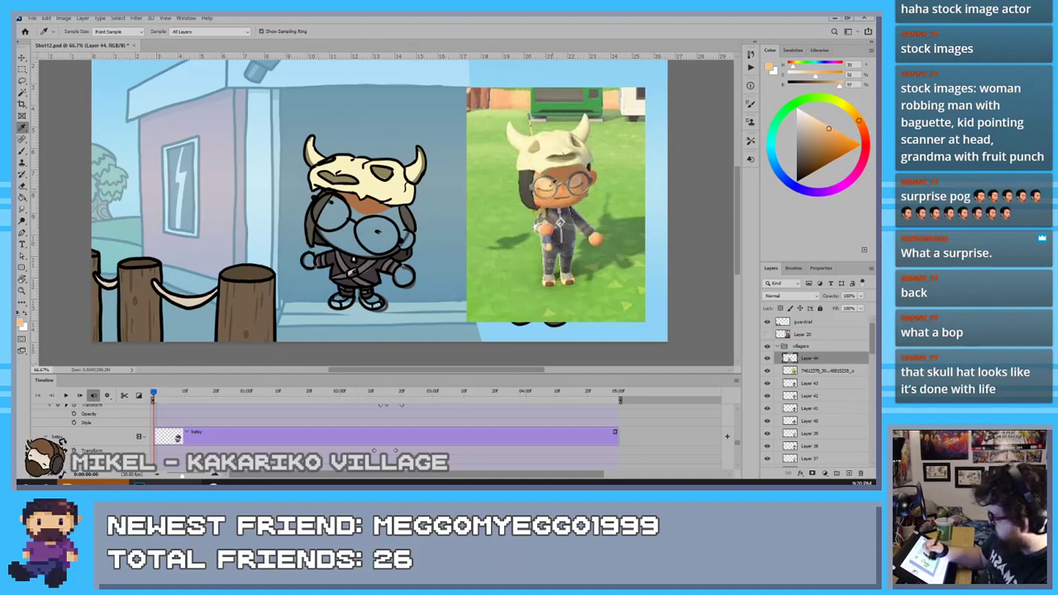
key(b)
drag(310, 255, 313, 262)
key(ctrl+z)
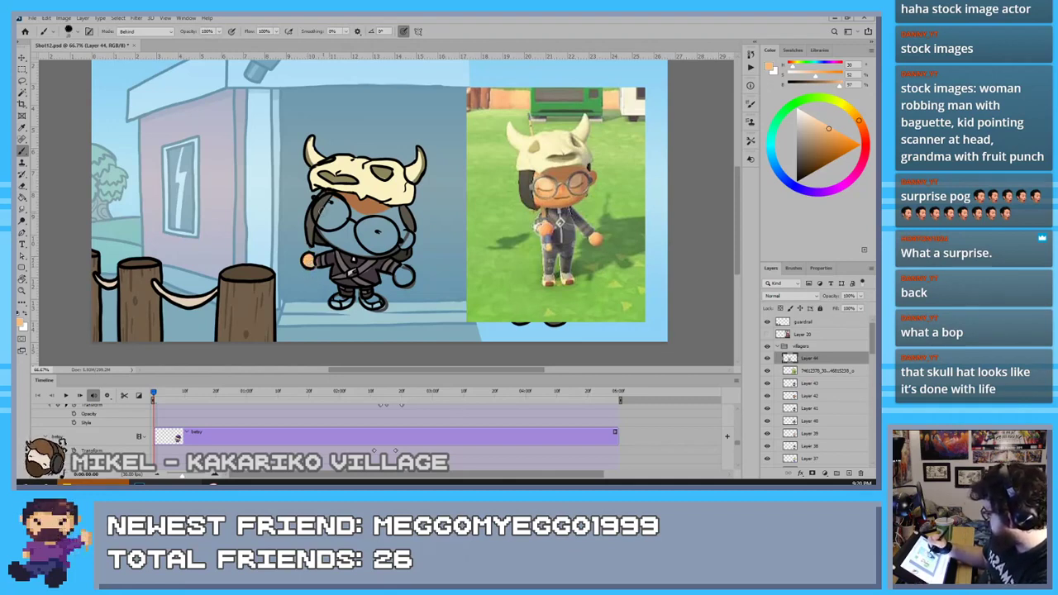
mouse_move(321, 210)
mouse_down()
mouse_move(343, 241)
mouse_move(375, 253)
mouse_move(402, 247)
mouse_move(405, 231)
mouse_move(405, 242)
mouse_move(387, 218)
mouse_move(348, 220)
mouse_move(325, 207)
mouse_up()
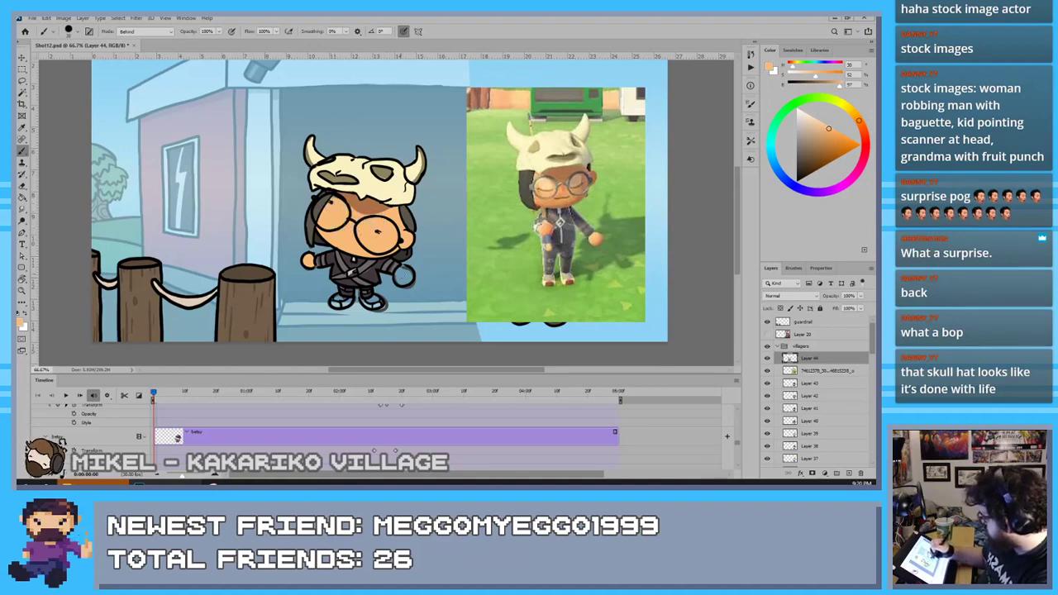
mouse_move(395, 268)
mouse_down()
mouse_move(408, 274)
mouse_move(397, 276)
mouse_up()
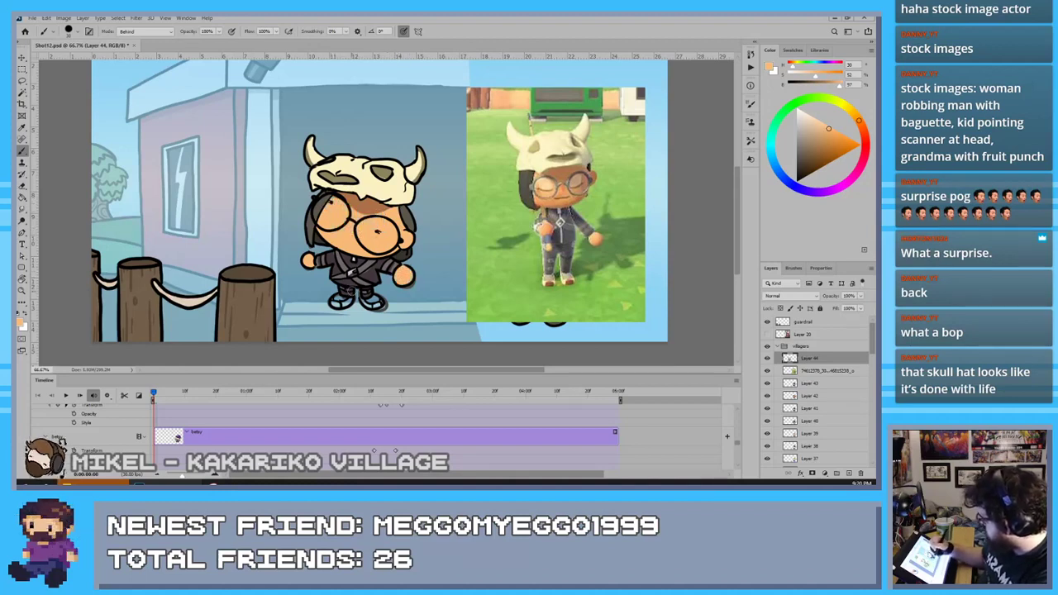
Shrink the brush, sample the reddish brown from the reference, and paint the brown parts of the villager's shoes
key(bracketleft)
key(bracketleft)
key(bracketleft)
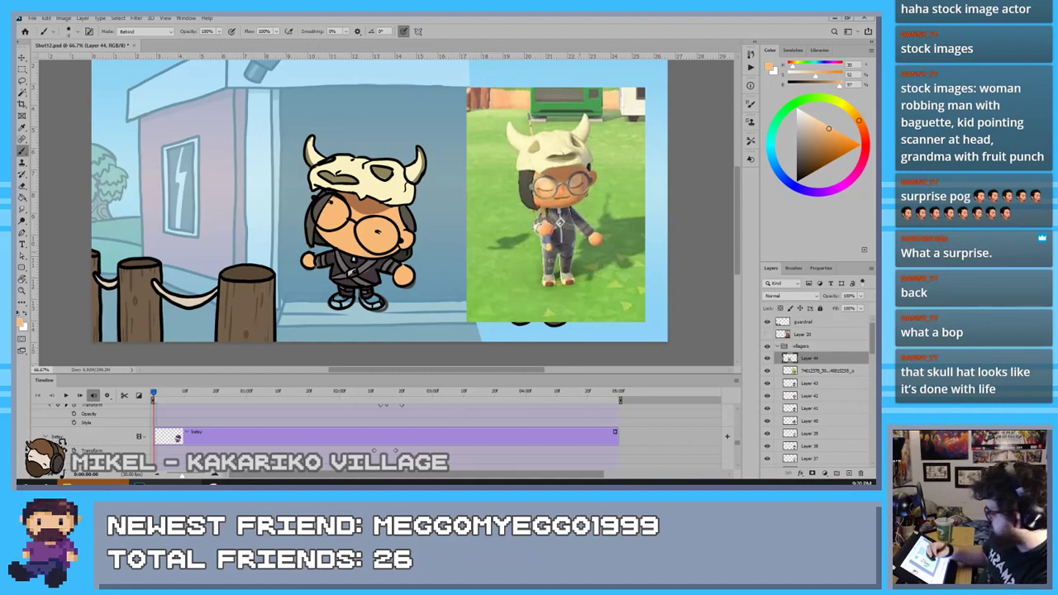
key(i)
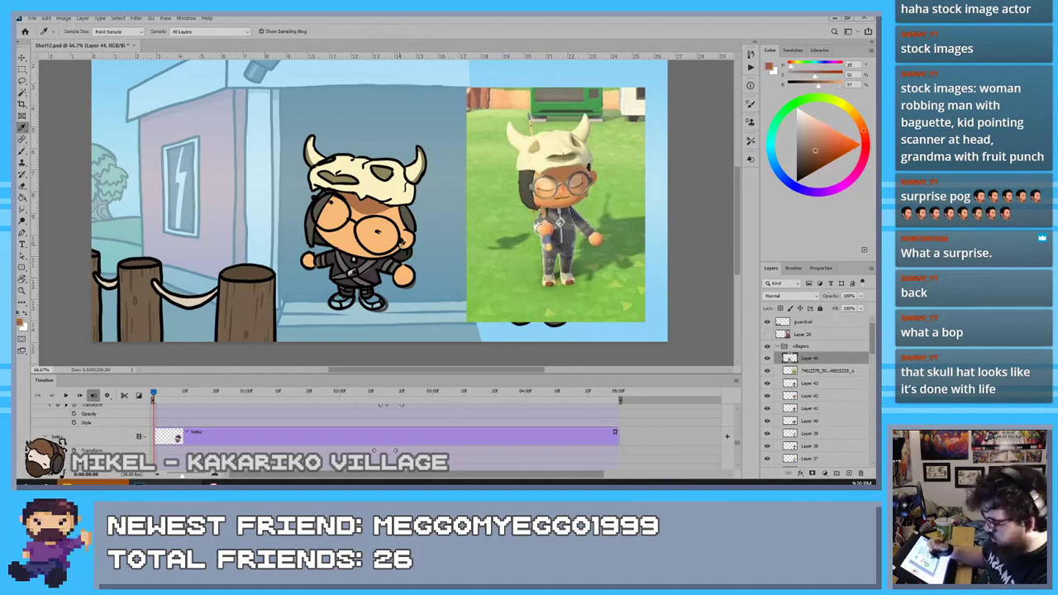
key(b)
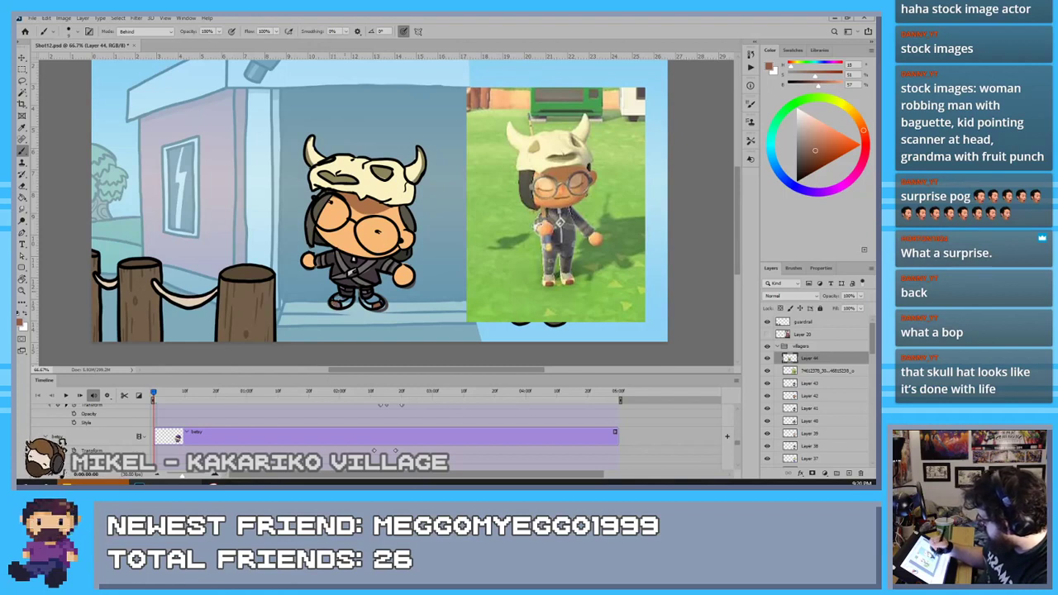
Sample the cream and the shaded grey-green from the reference around the shoes and colour the rest of the villager's shoes
key(i)
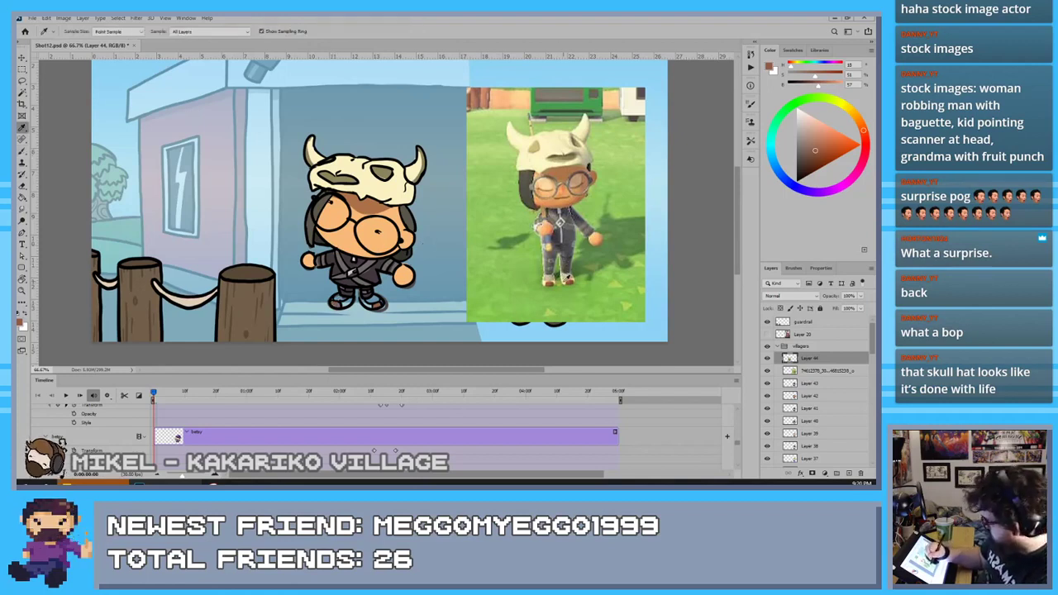
click(564, 280)
key(b)
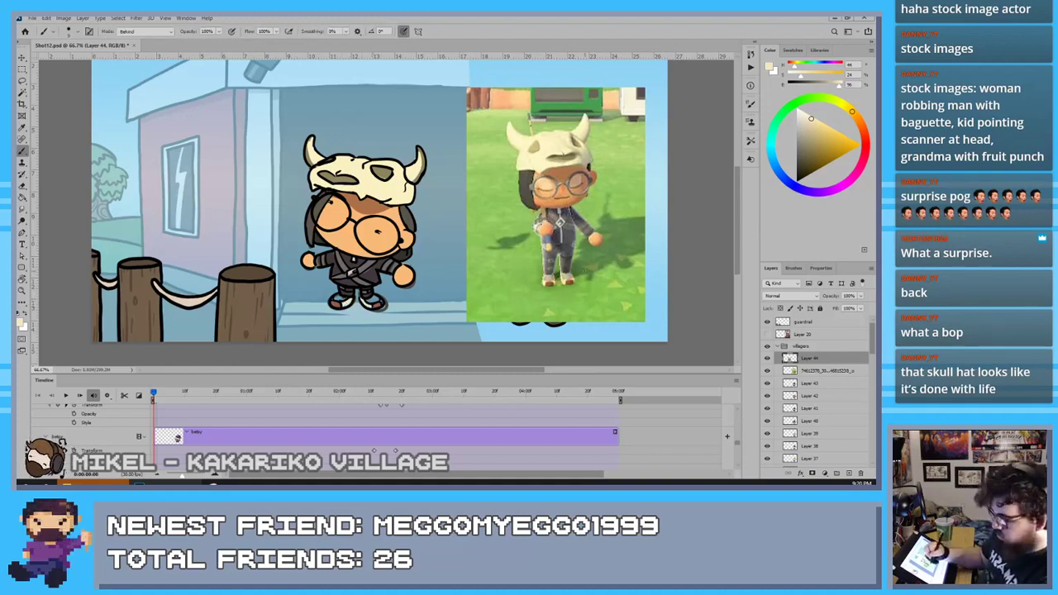
key(i)
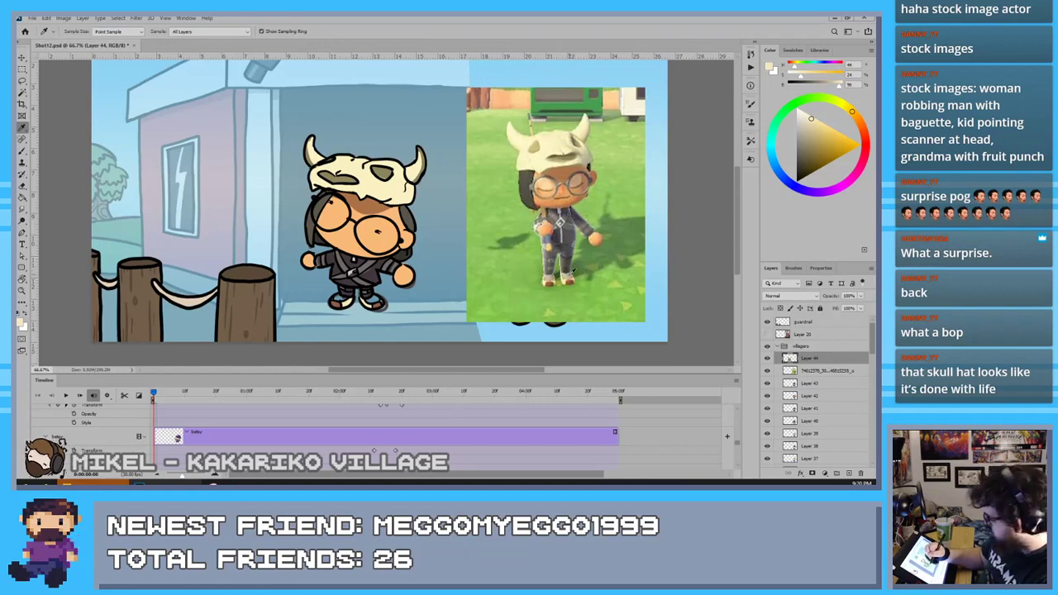
click(571, 272)
key(b)
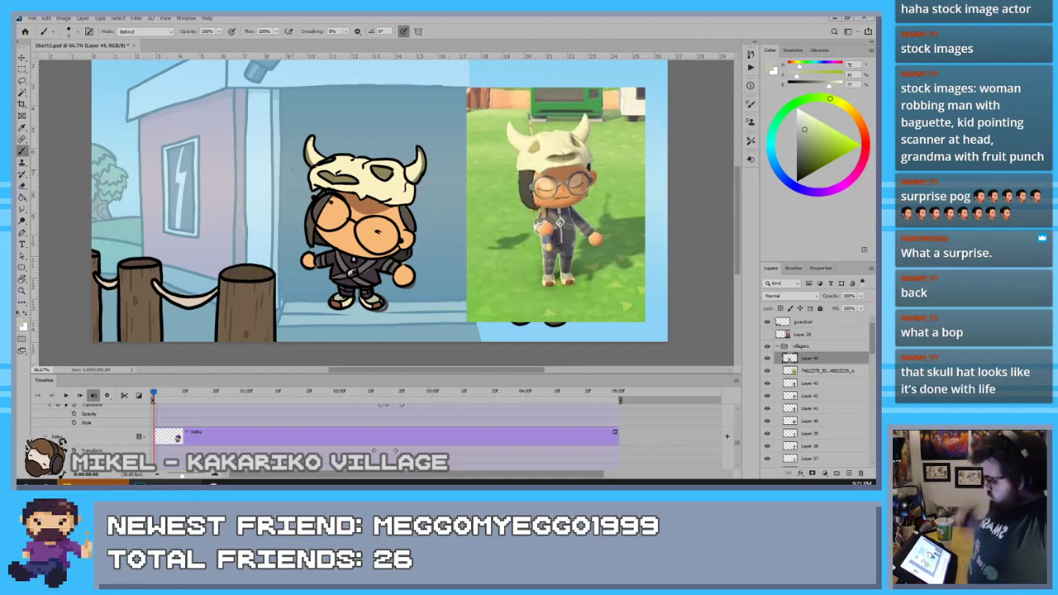
Choose a dark grey brush colour and set the brush blending mode to Normal
click(797, 180)
click(798, 163)
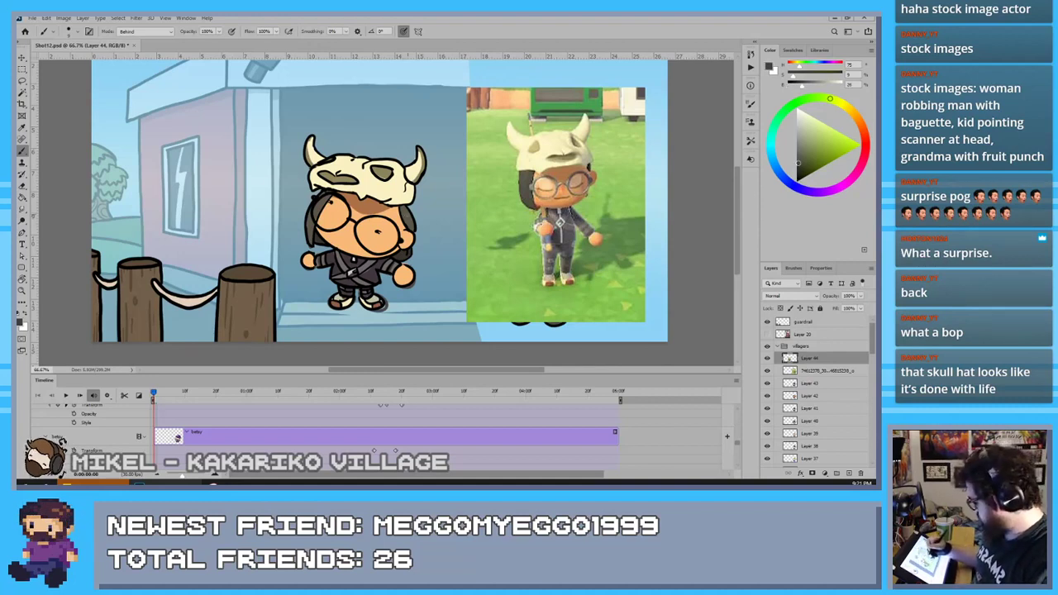
click(145, 31)
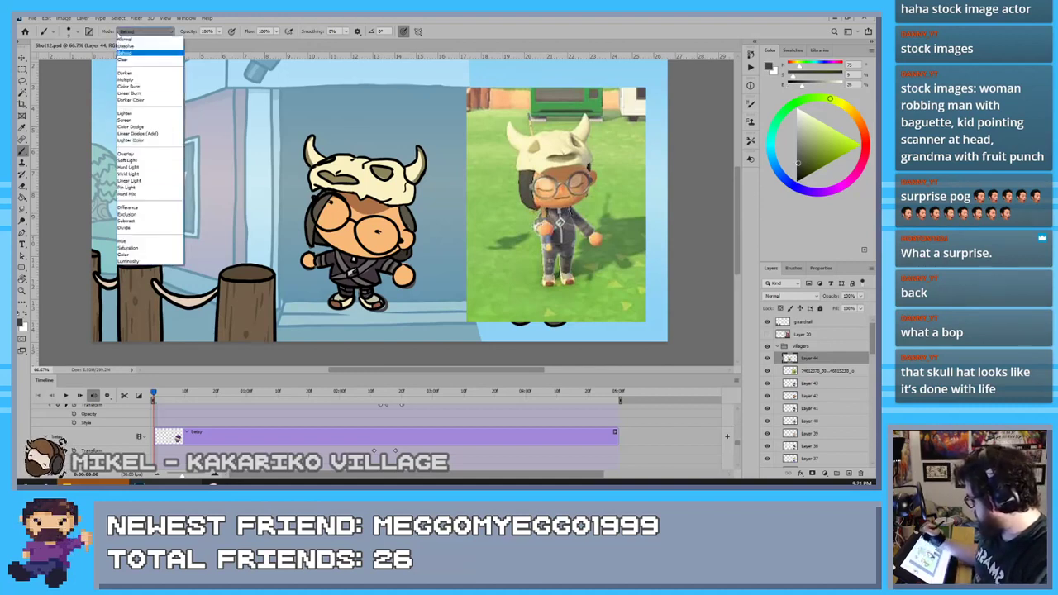
click(137, 35)
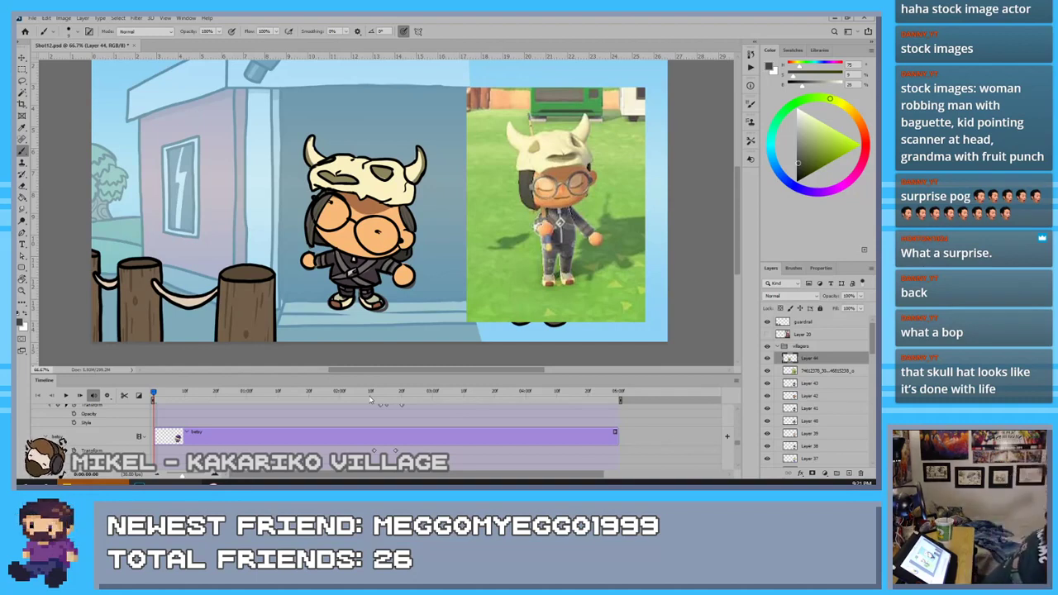
Delete the reference photo layer and move the horned-hat villager on Layer 44 onto the pile of finished villagers
click(805, 371)
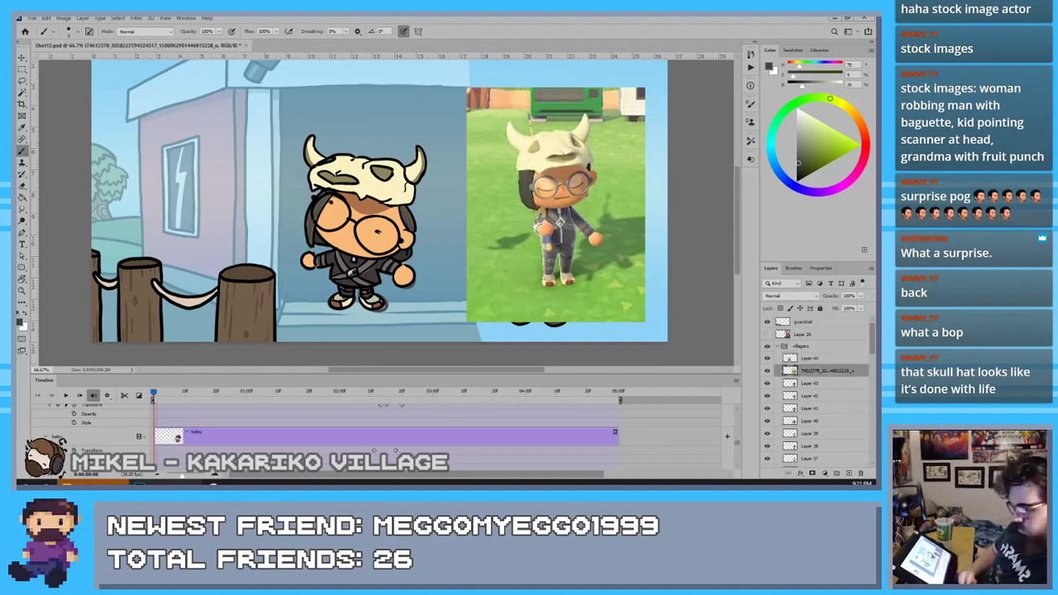
key(Delete)
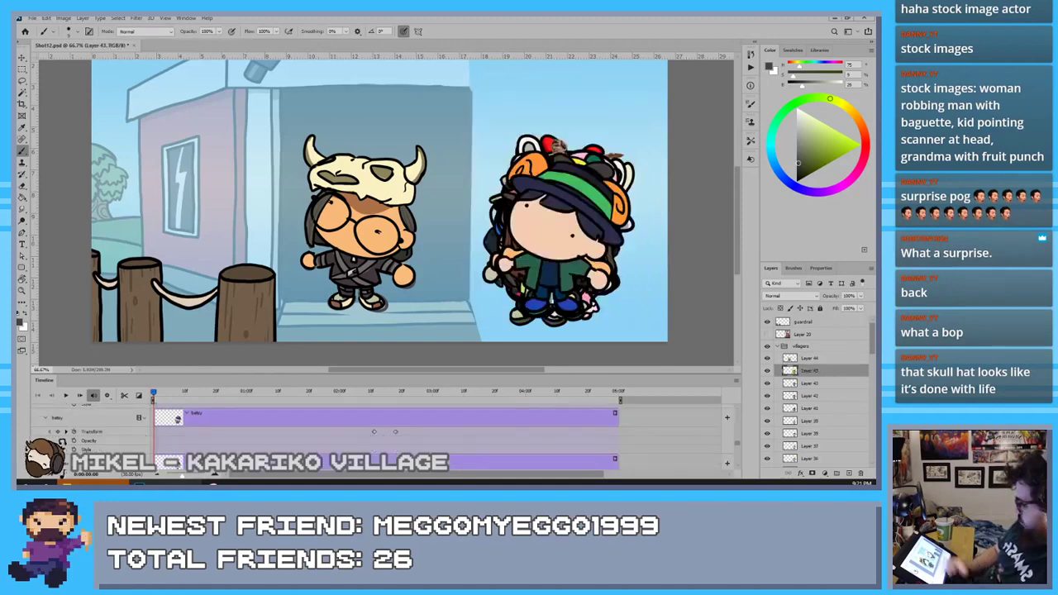
key(v)
click(808, 358)
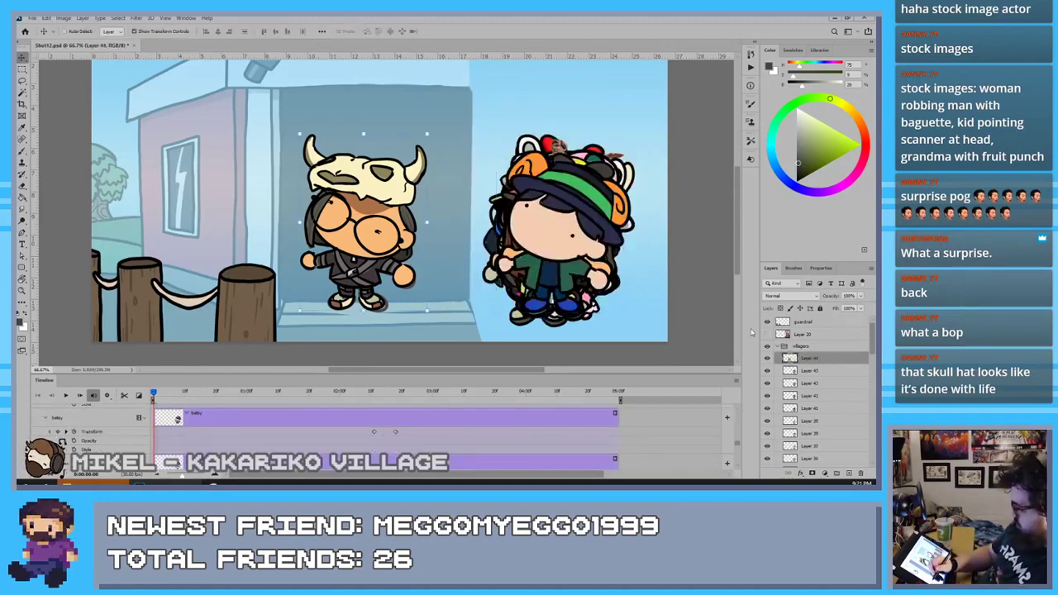
drag(380, 246, 579, 246)
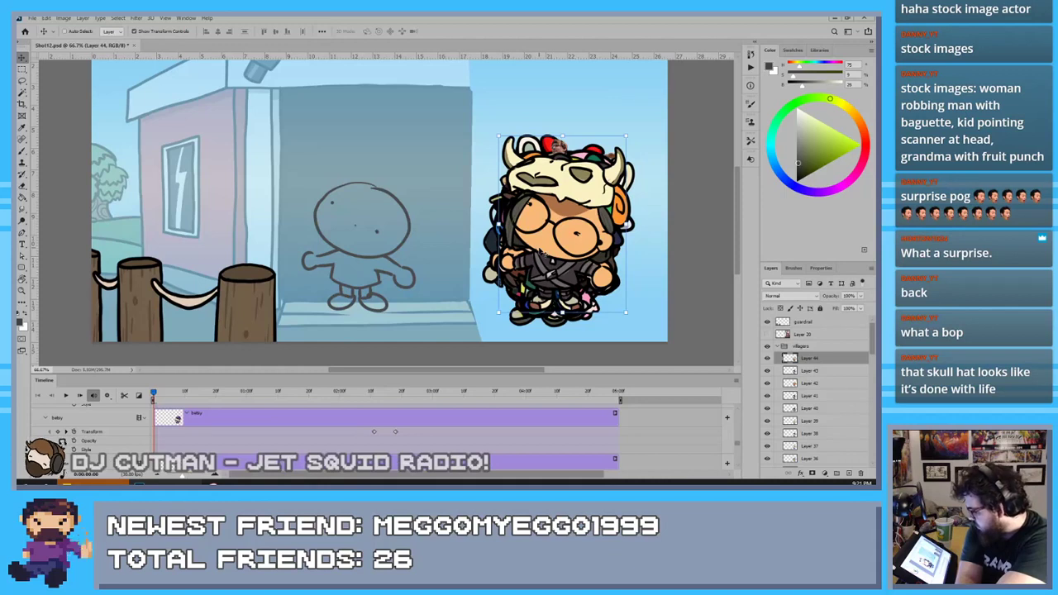
scroll(824, 388, down, 10)
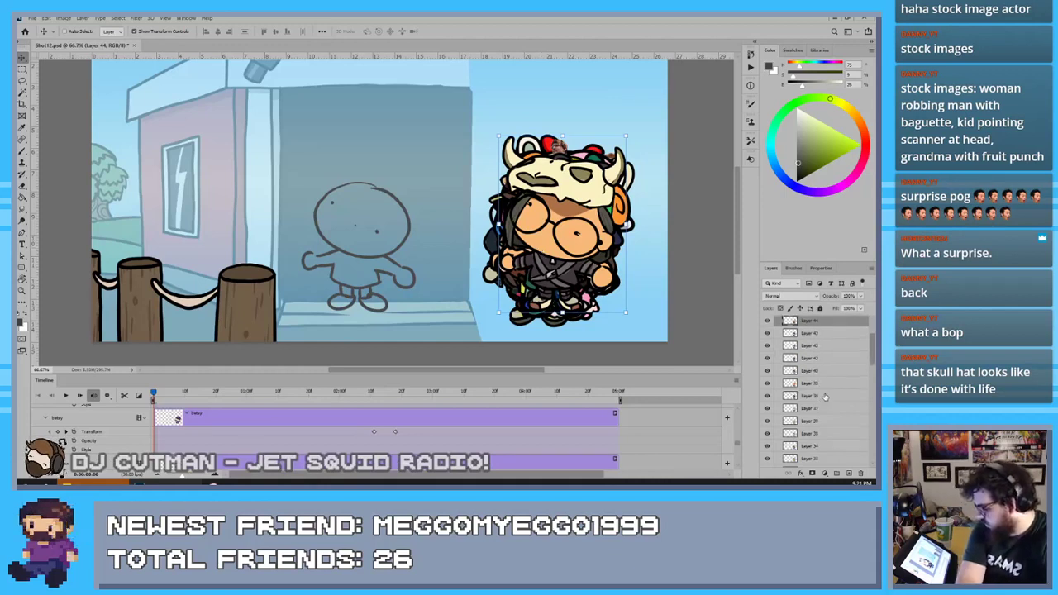
scroll(824, 387, up, 10)
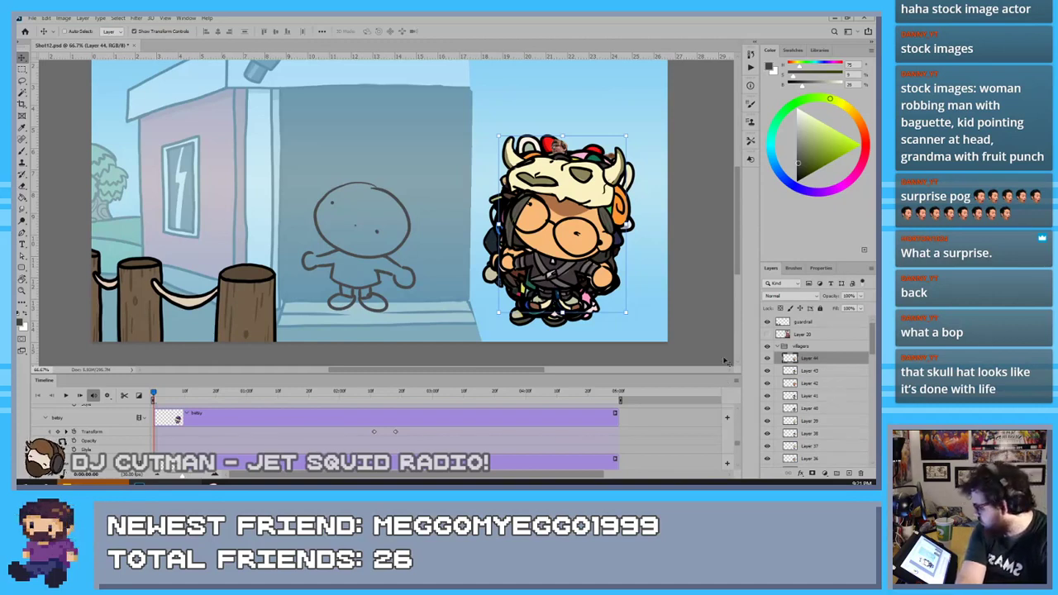
scroll(604, 267, down, 2)
scroll(604, 267, up, 2)
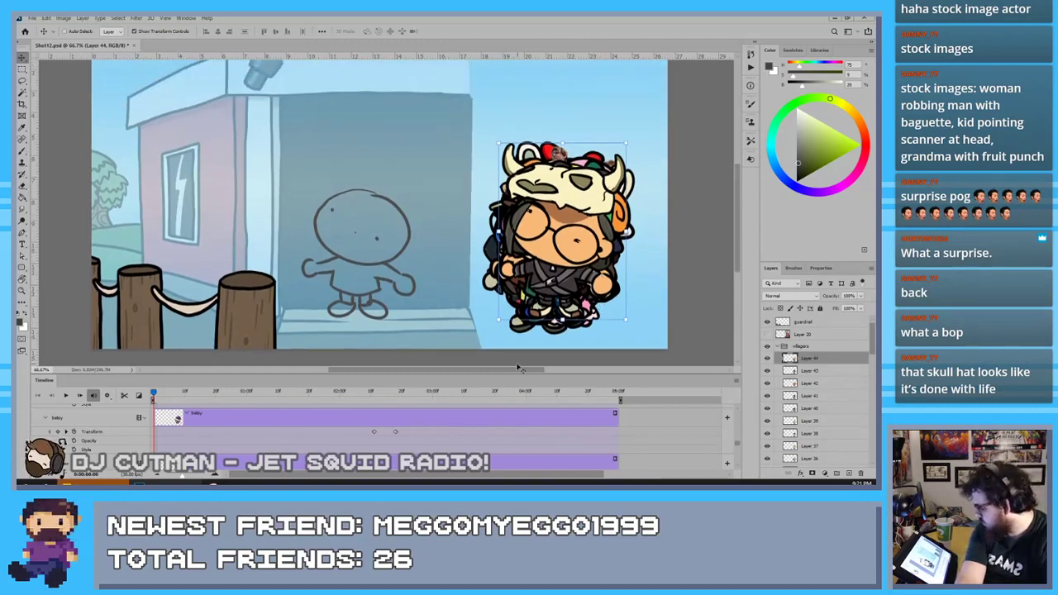
scroll(525, 356, up, 1)
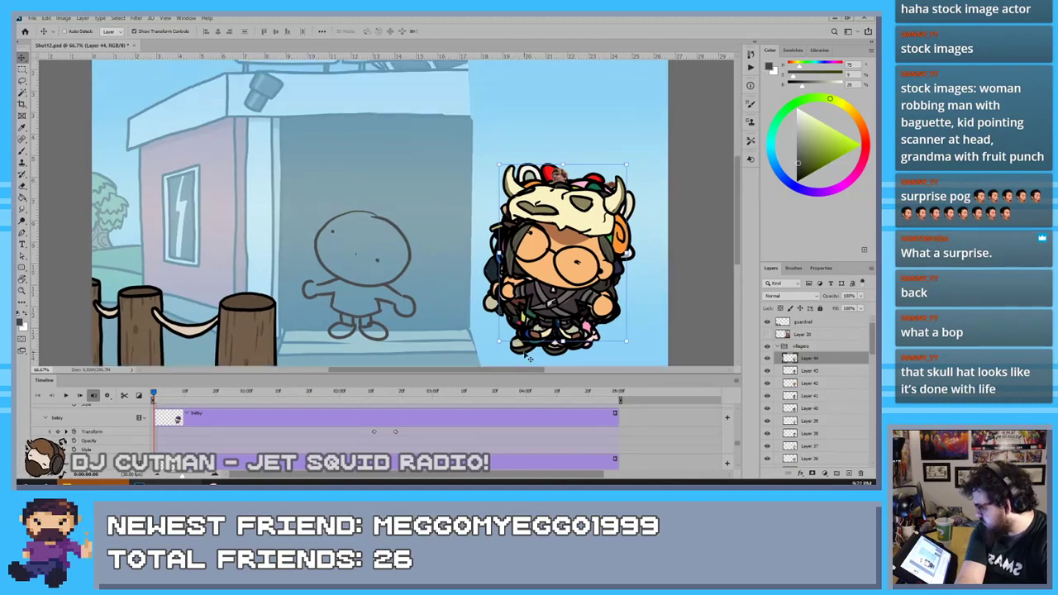
scroll(525, 355, down, 1)
drag(487, 371, 483, 370)
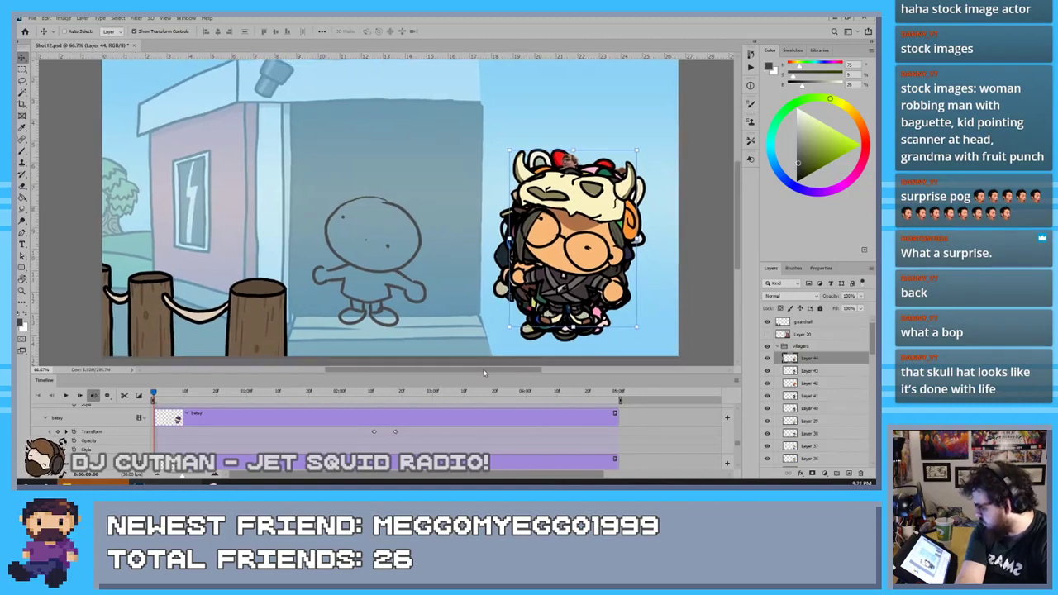
scroll(492, 353, up, 1)
scroll(493, 353, up, 1)
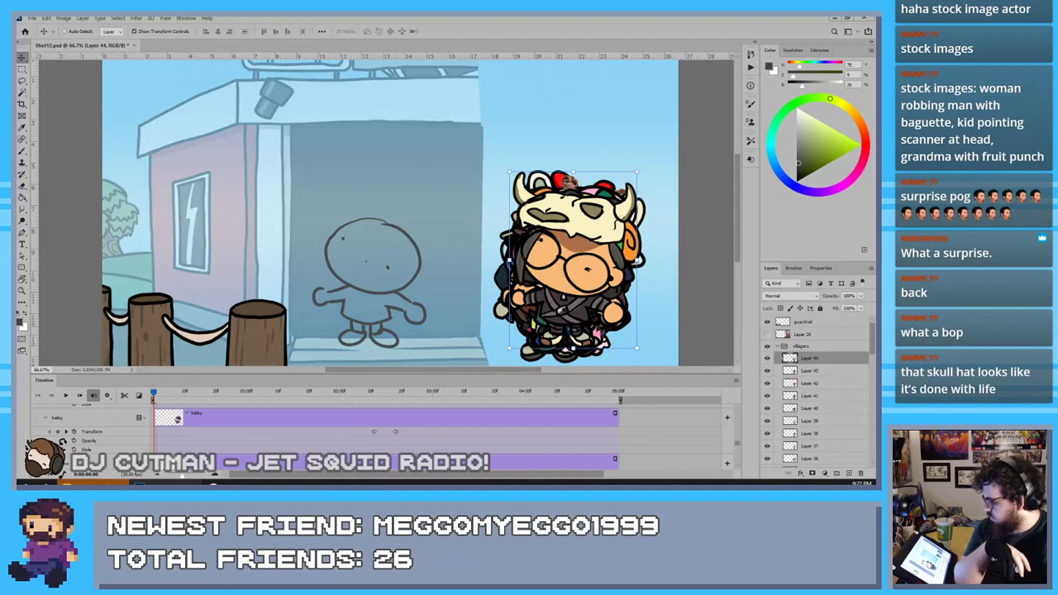
mouse_move(477, 371)
mouse_down()
mouse_move(438, 370)
mouse_move(457, 370)
mouse_up()
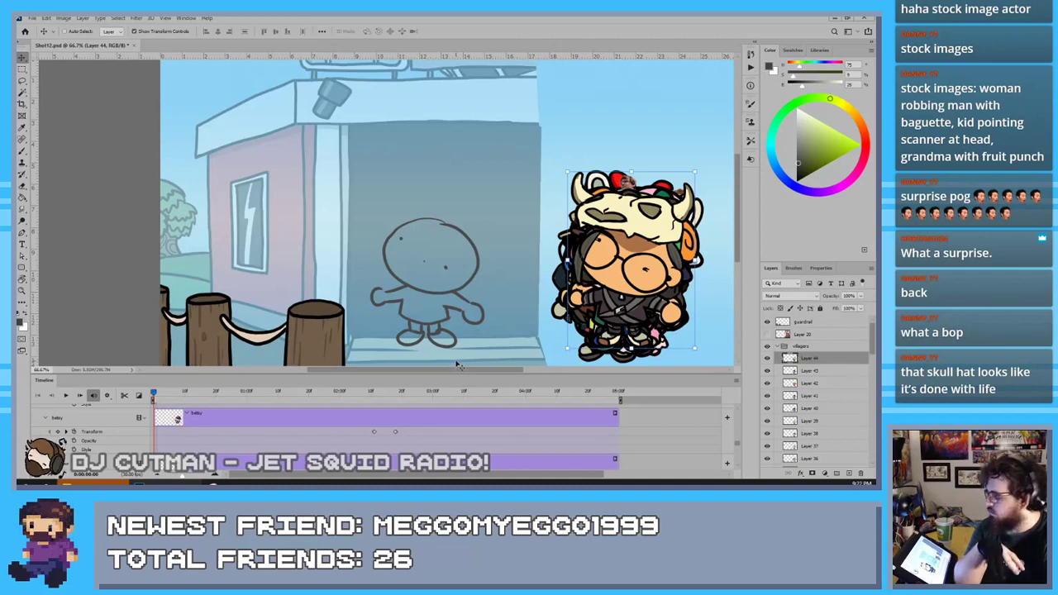
scroll(467, 306, down, 3)
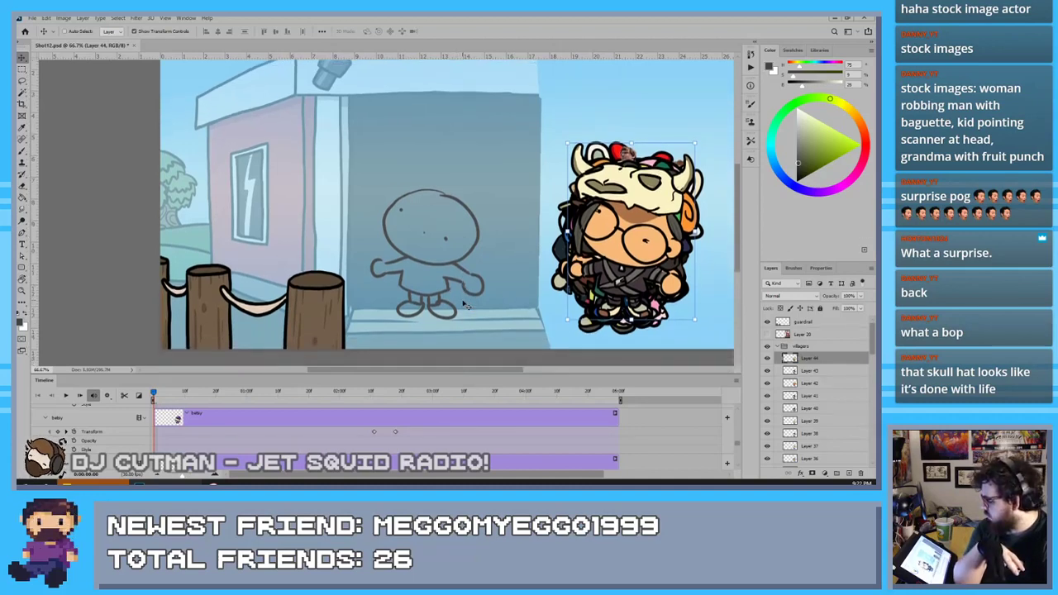
Go through the villagers group's layers one by one up to Layer 44 to review the finished villagers
scroll(818, 367, down, 5)
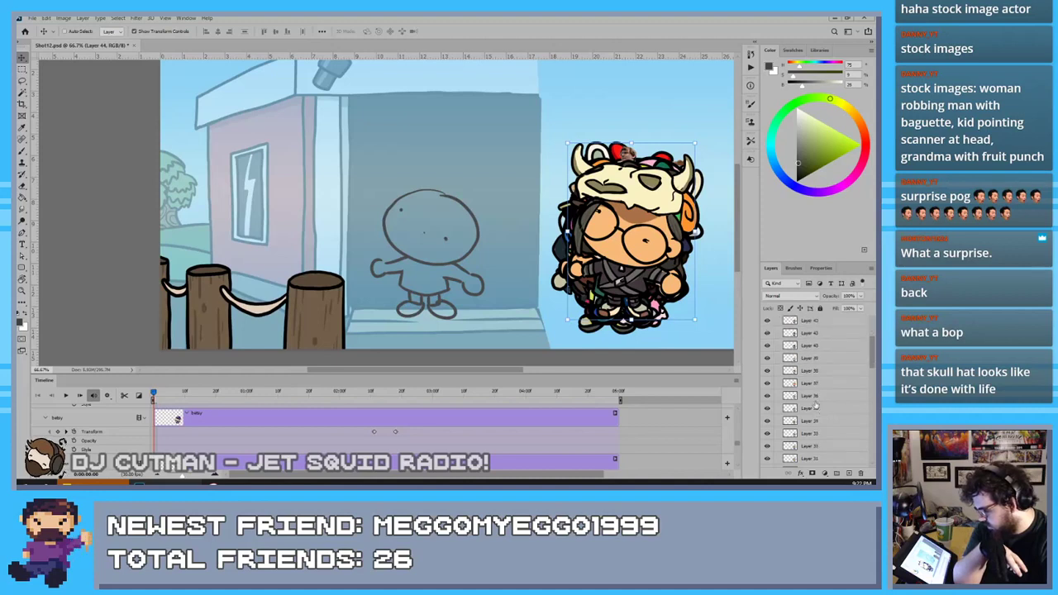
click(815, 385)
click(817, 371)
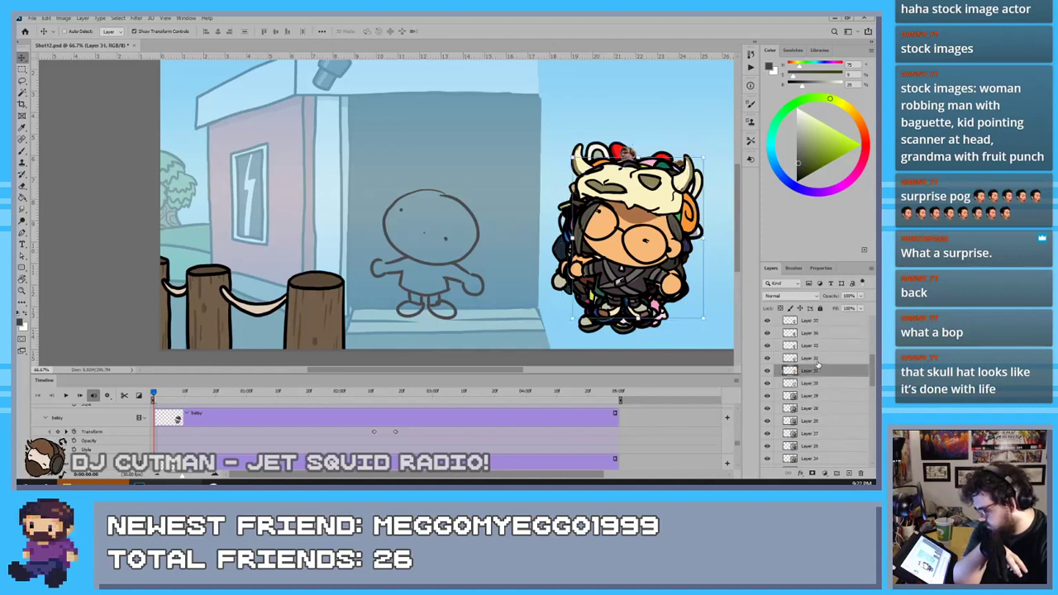
click(818, 358)
click(818, 346)
click(818, 333)
scroll(816, 364, up, 3)
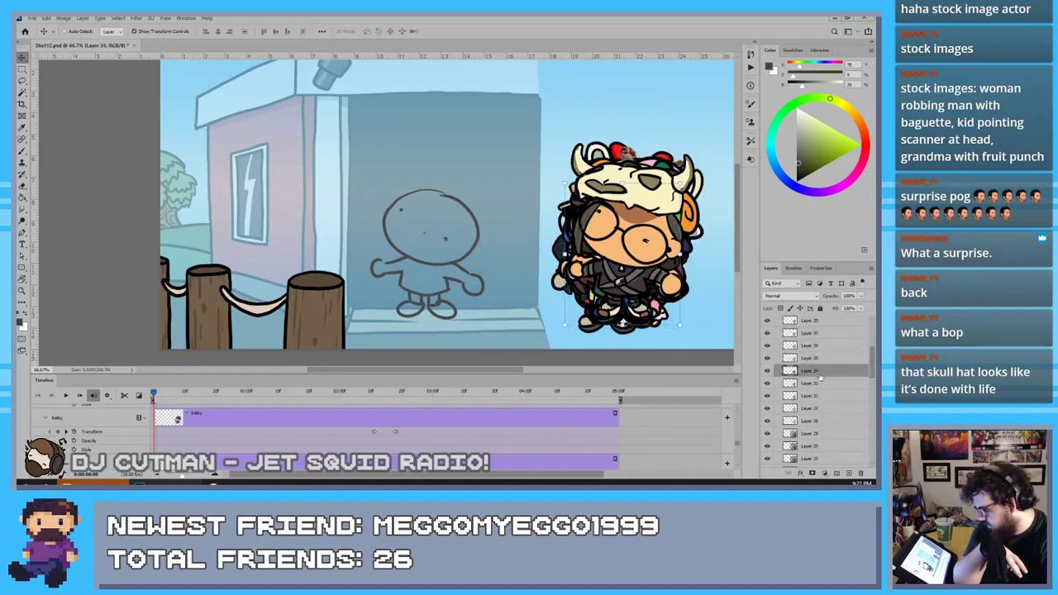
click(816, 396)
click(818, 383)
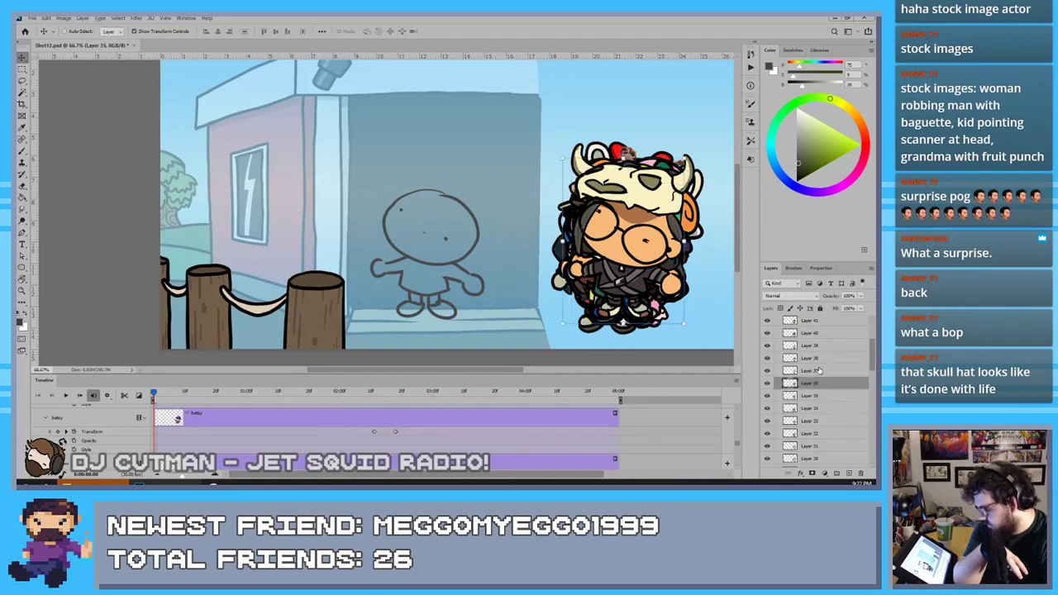
click(819, 371)
click(819, 358)
click(818, 345)
click(819, 334)
scroll(820, 347, up, 3)
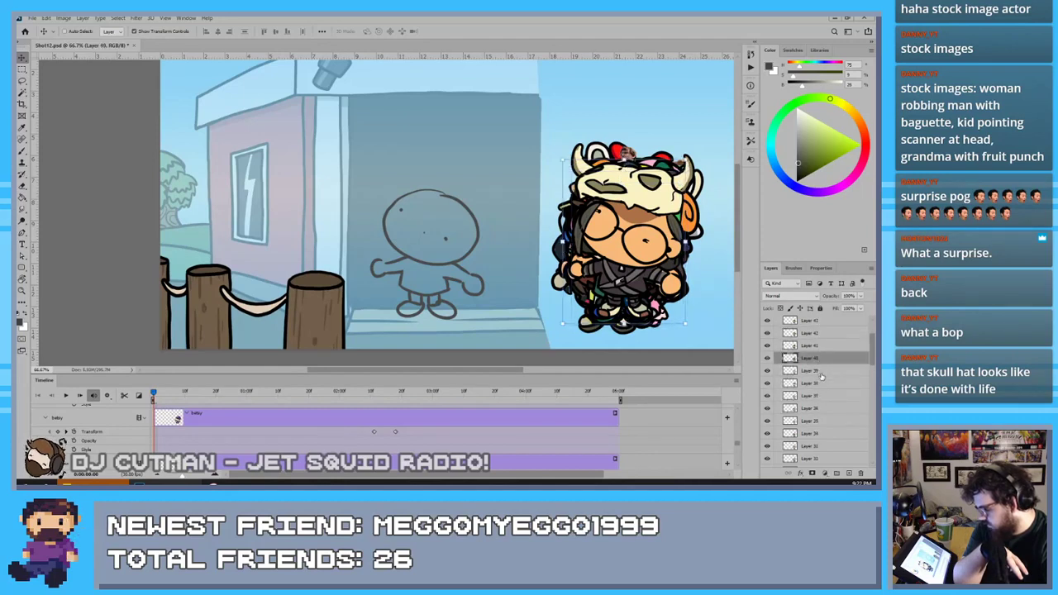
click(820, 396)
click(820, 382)
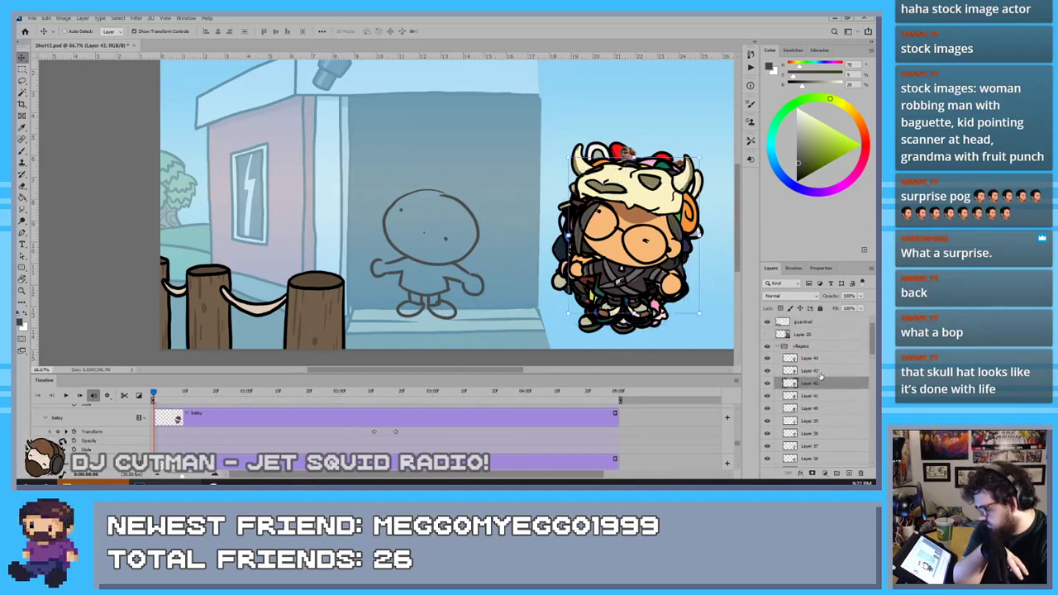
click(818, 370)
click(818, 359)
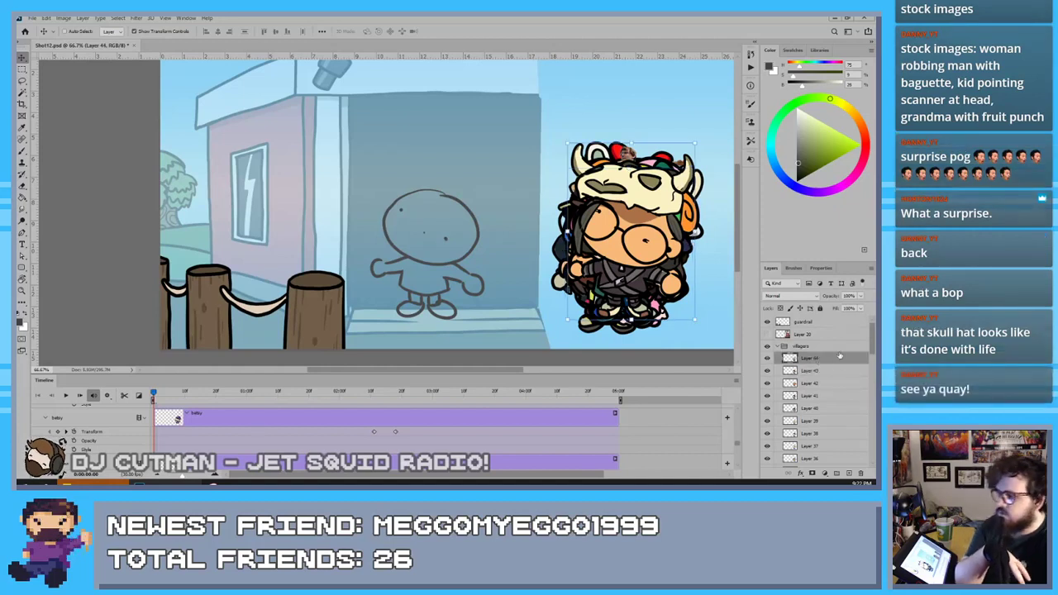